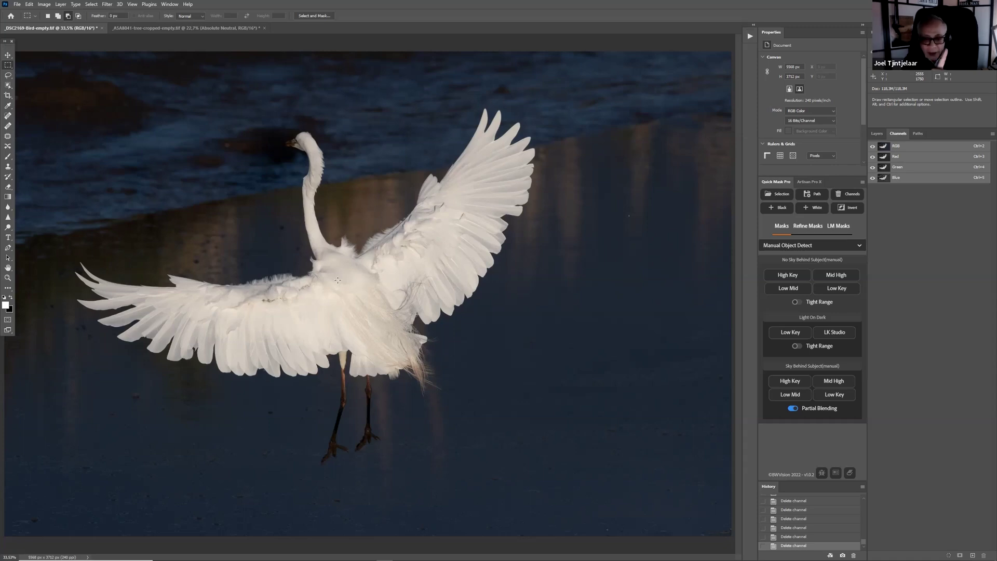
# Switch to Acrobat and show the Main Features & Workflow page of the webinar PDF
pyautogui.hotkey('alt', 'Tab')
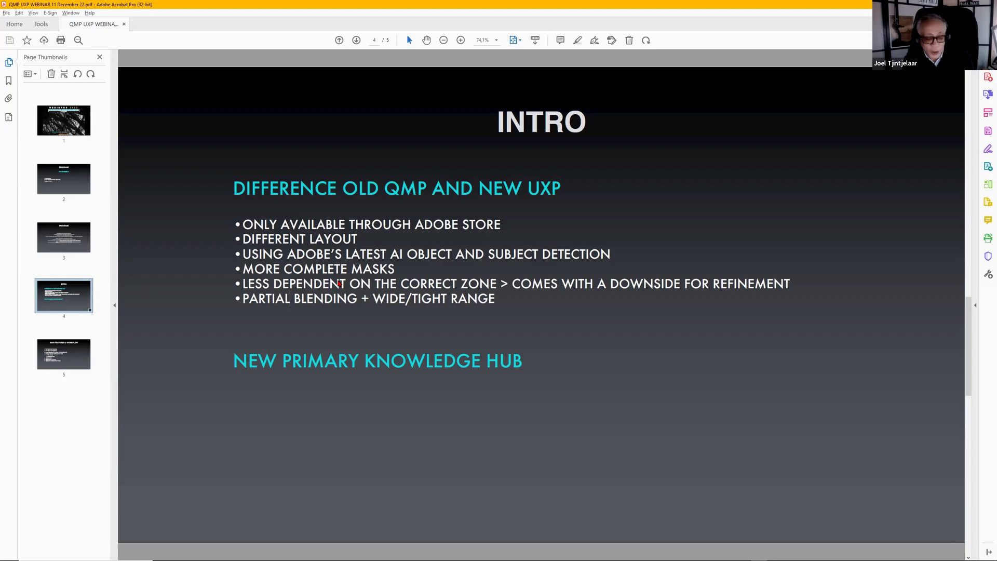
pyautogui.hotkey('alt', 'Tab')
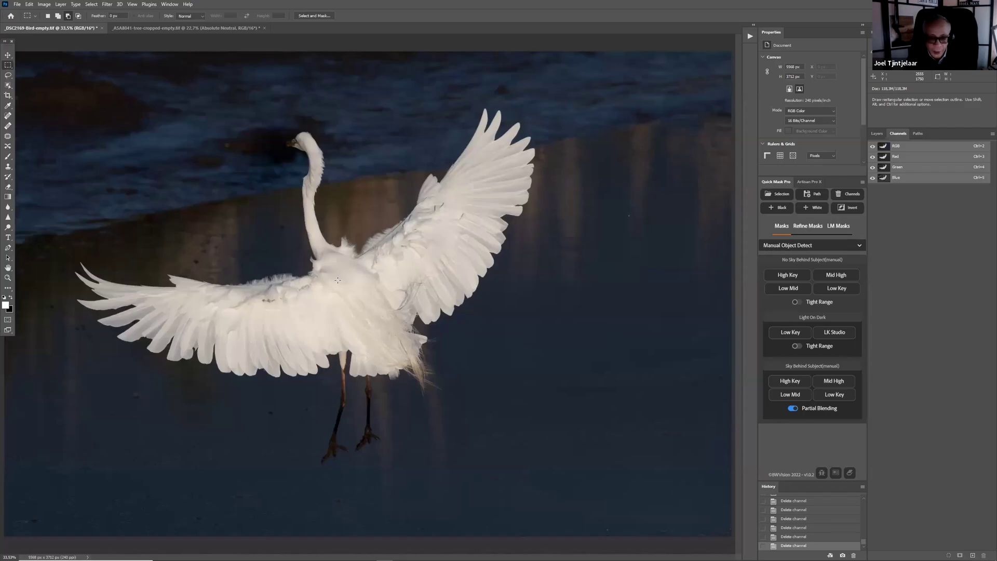
pyautogui.hotkey('alt', 'Tab')
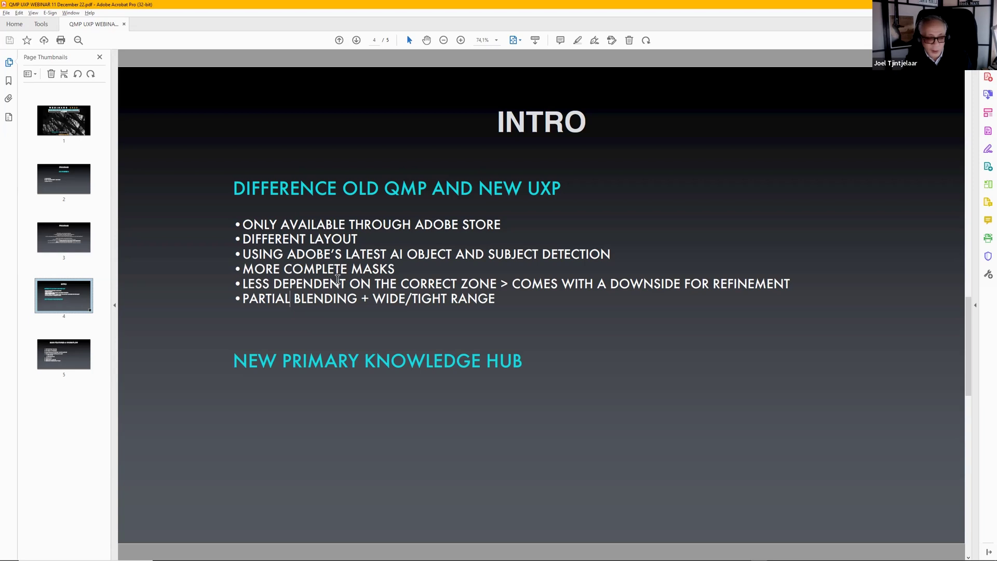
pyautogui.click(52, 370)
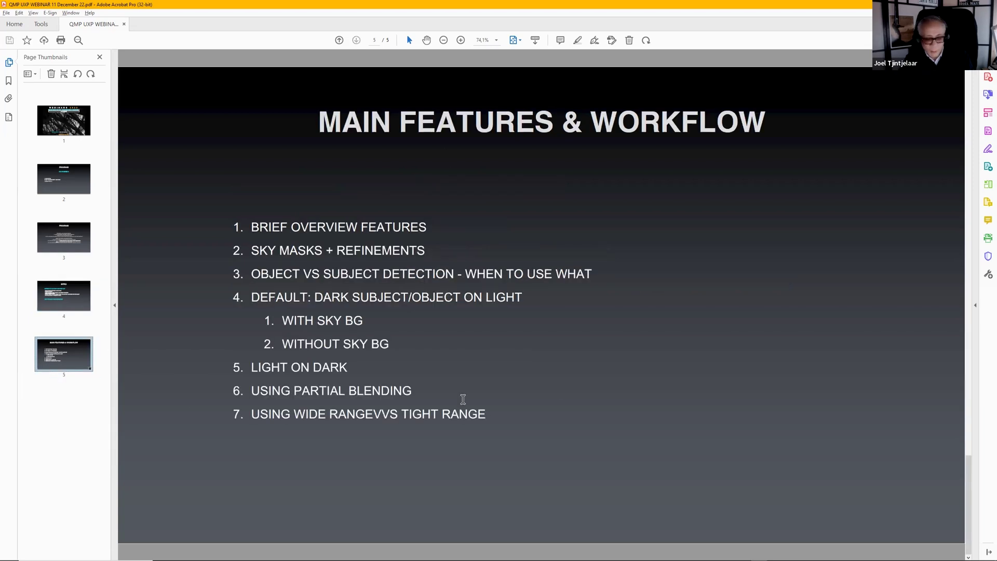
# Switch to Photoshop, show the channels of the bird image, and select the bird with Select Subject
pyautogui.hotkey('alt', 'Tab')
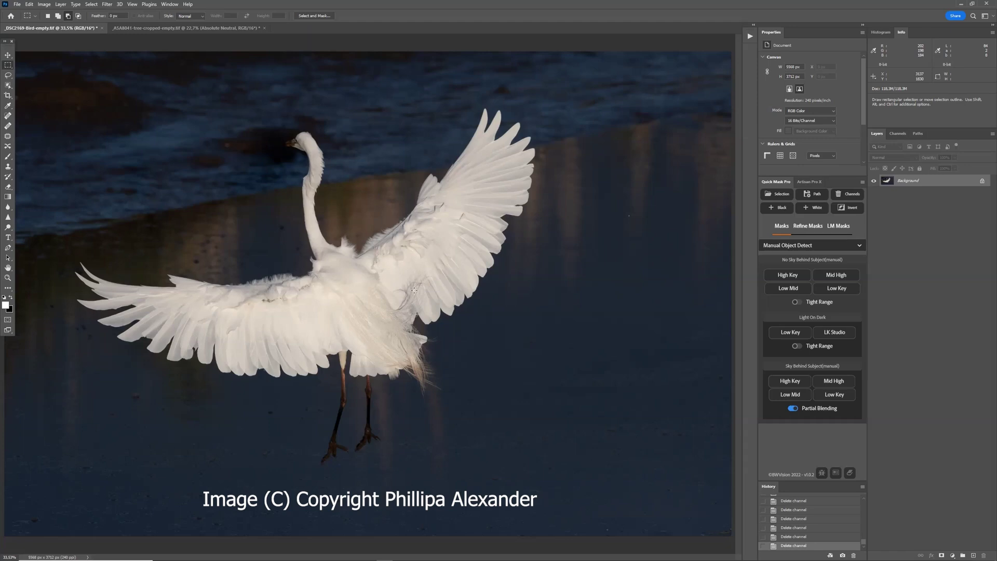
pyautogui.click(188, 28)
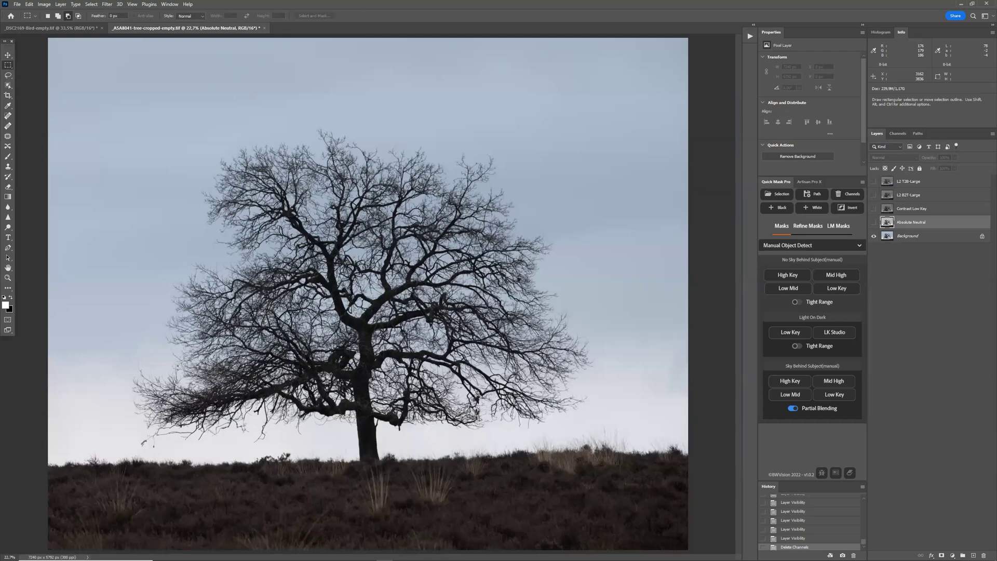
pyautogui.click(93, 30)
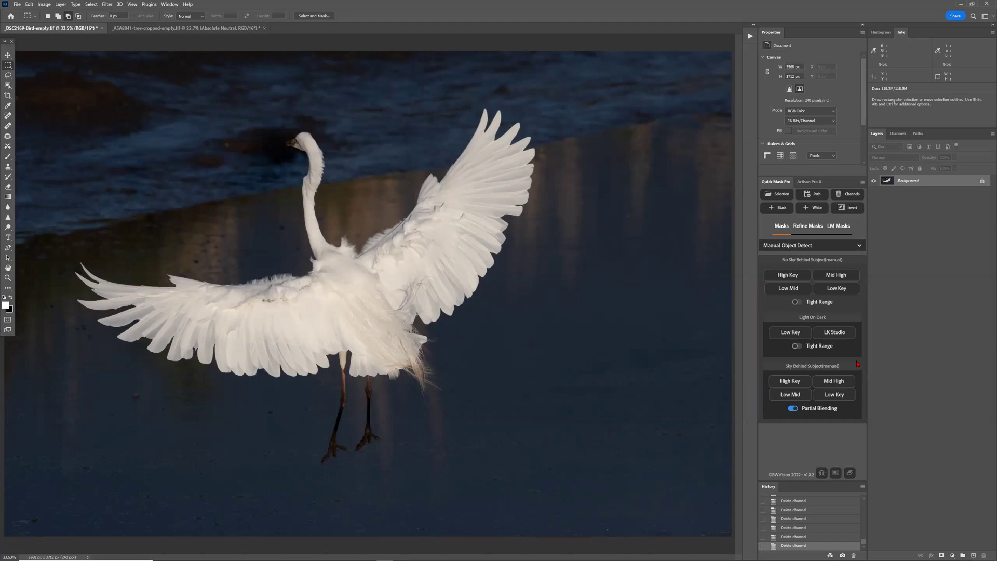
pyautogui.click(894, 136)
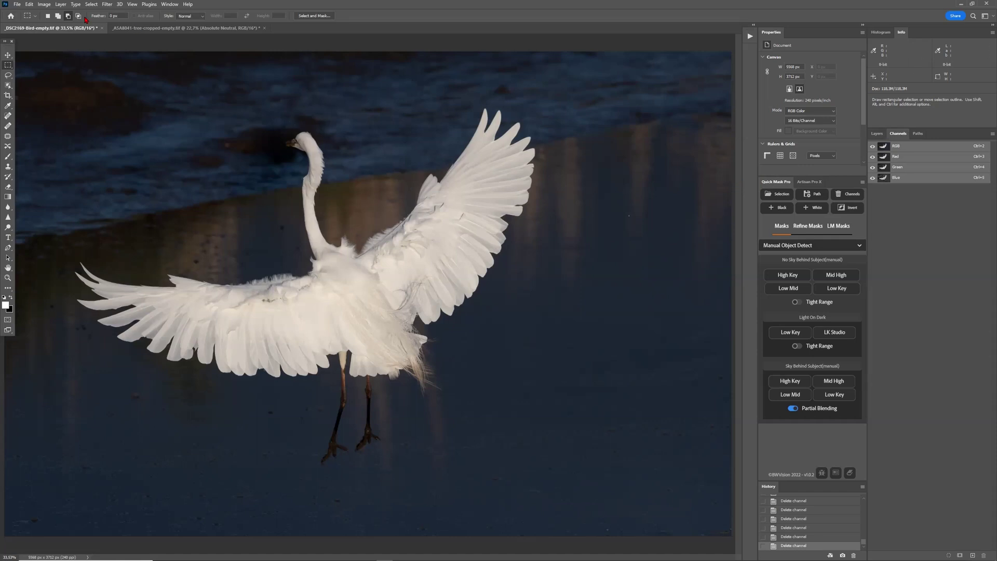
pyautogui.click(107, 5)
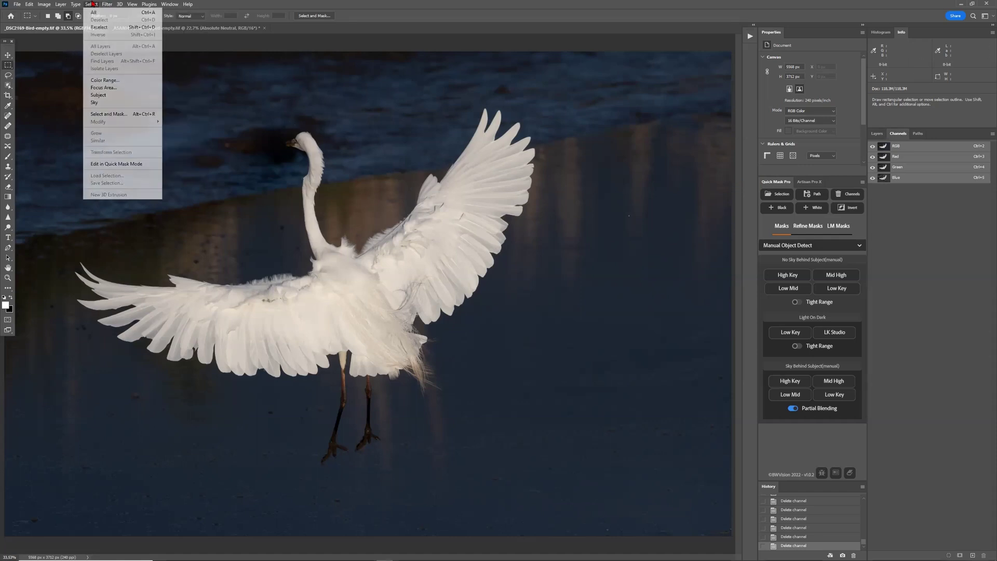
pyautogui.click(108, 92)
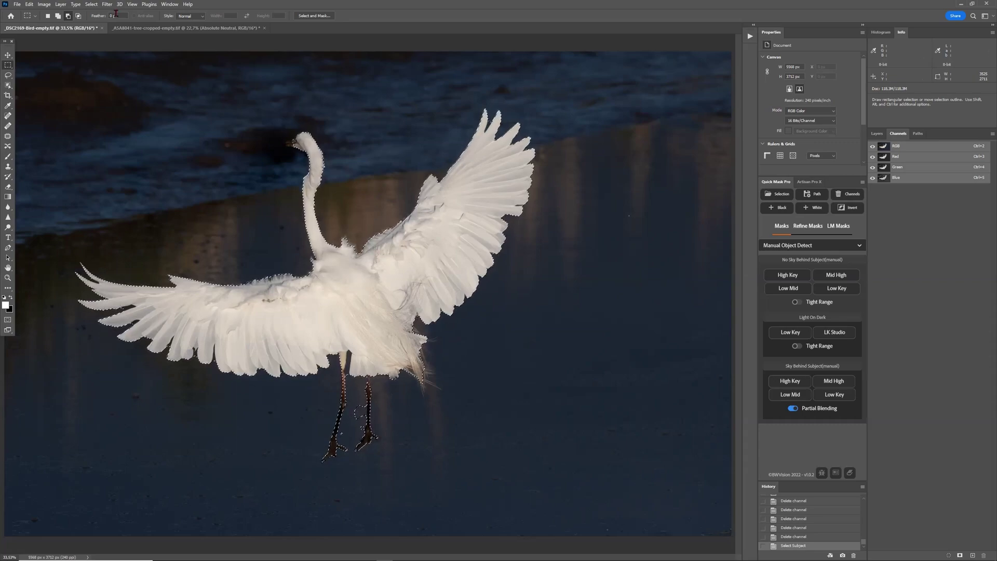
# Open the recent file _ASA8820.tif and run Select Subject on it
pyautogui.click(11, 16)
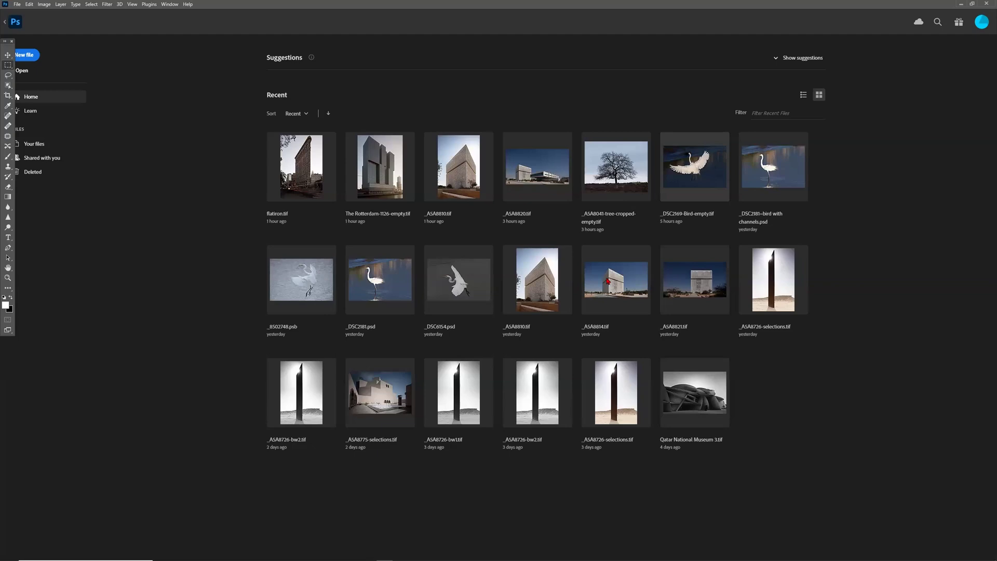
pyautogui.click(537, 171)
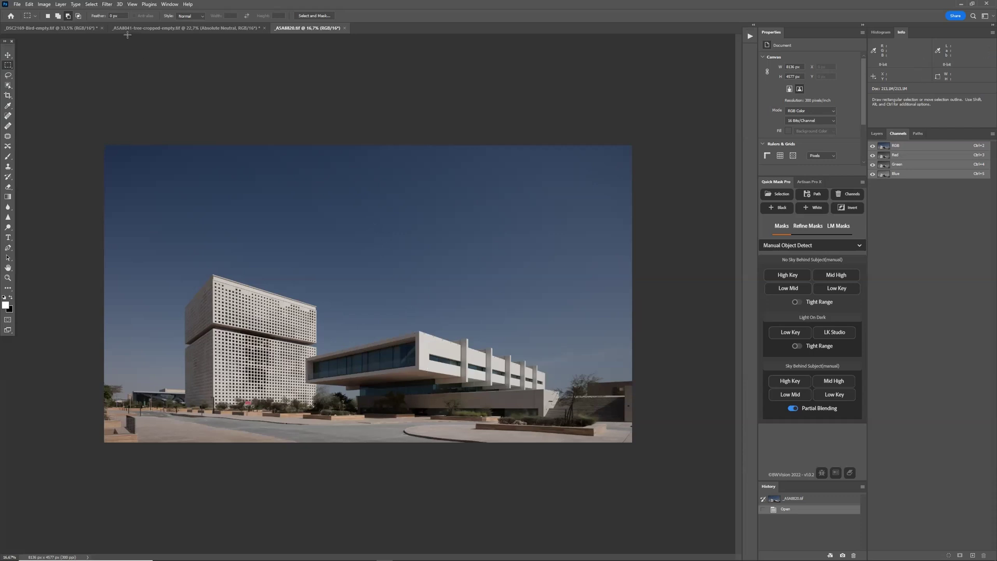
pyautogui.click(92, 4)
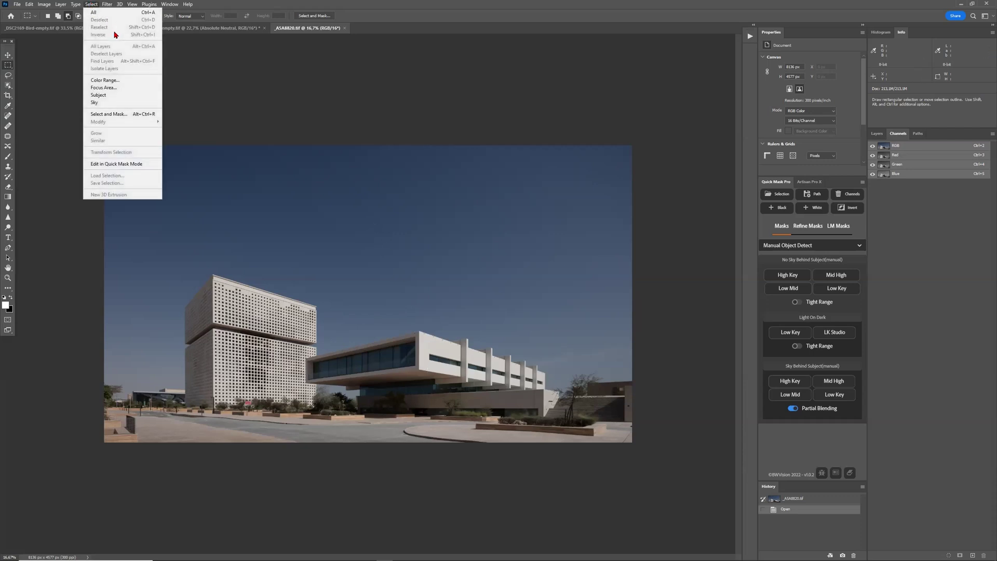
pyautogui.click(123, 95)
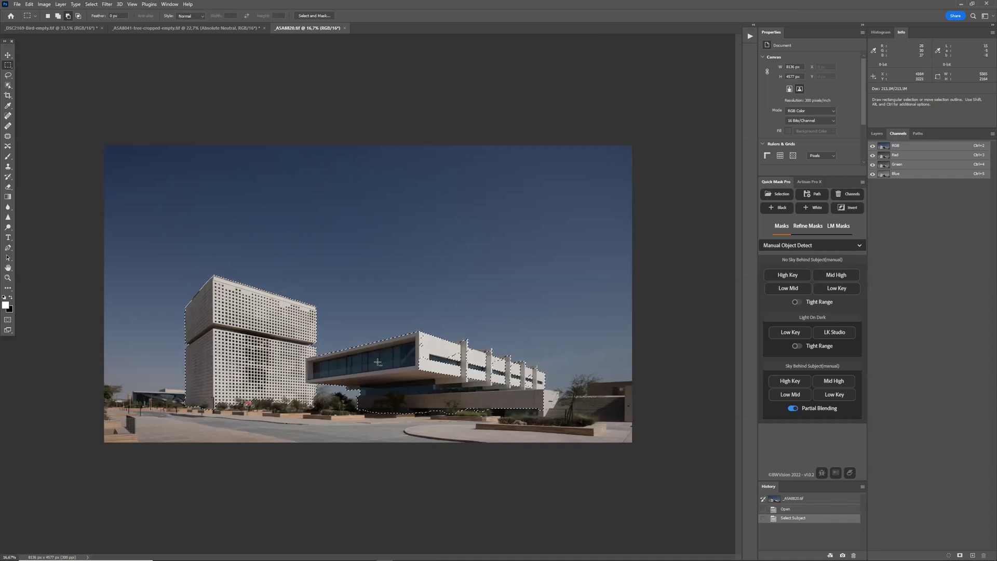
# Deselect the detected subject and pick only the low building with the Object Selection tool
pyautogui.click(91, 4)
pyautogui.click(97, 21)
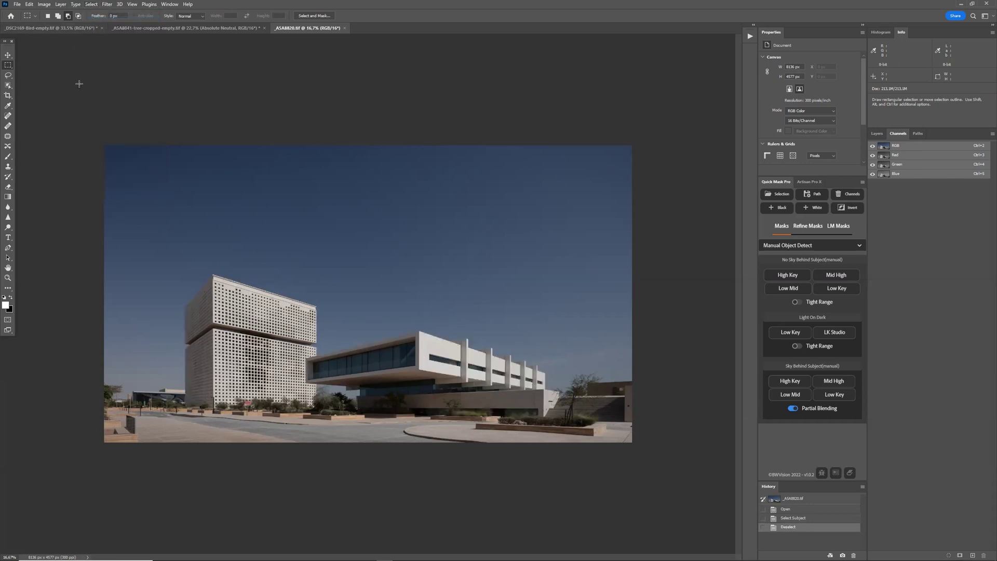
pyautogui.click(92, 5)
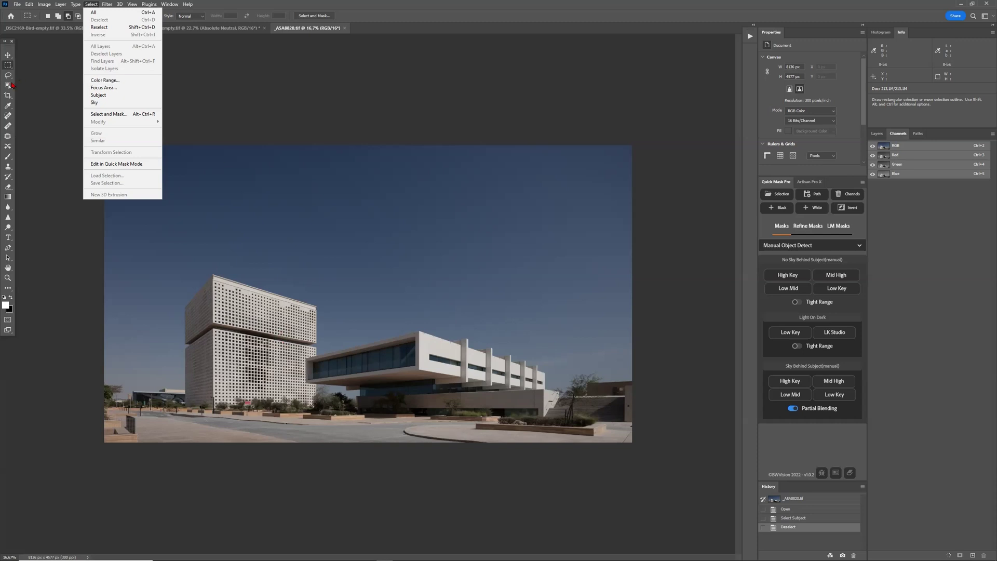
pyautogui.press('Escape')
pyautogui.press('w')
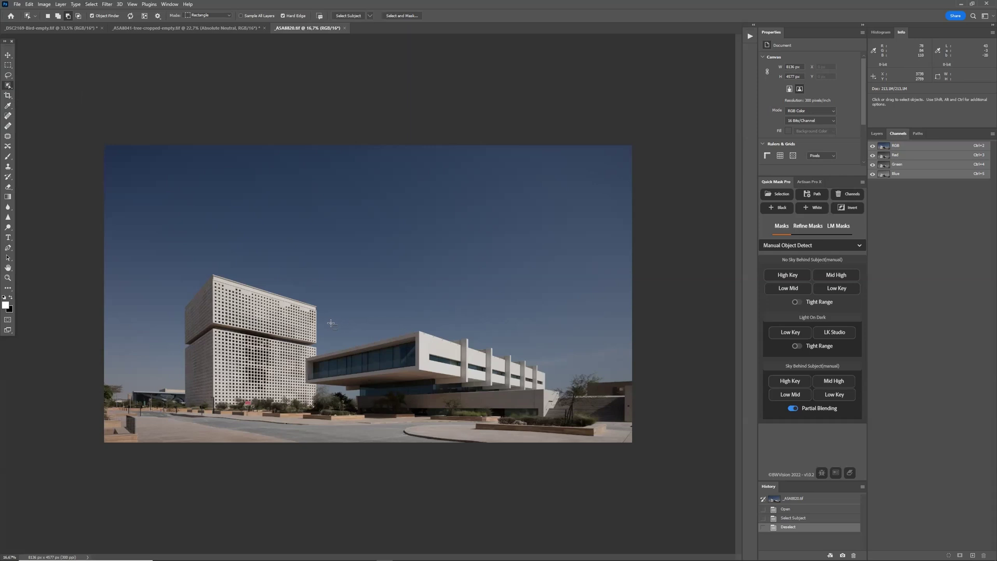
pyautogui.click(391, 378)
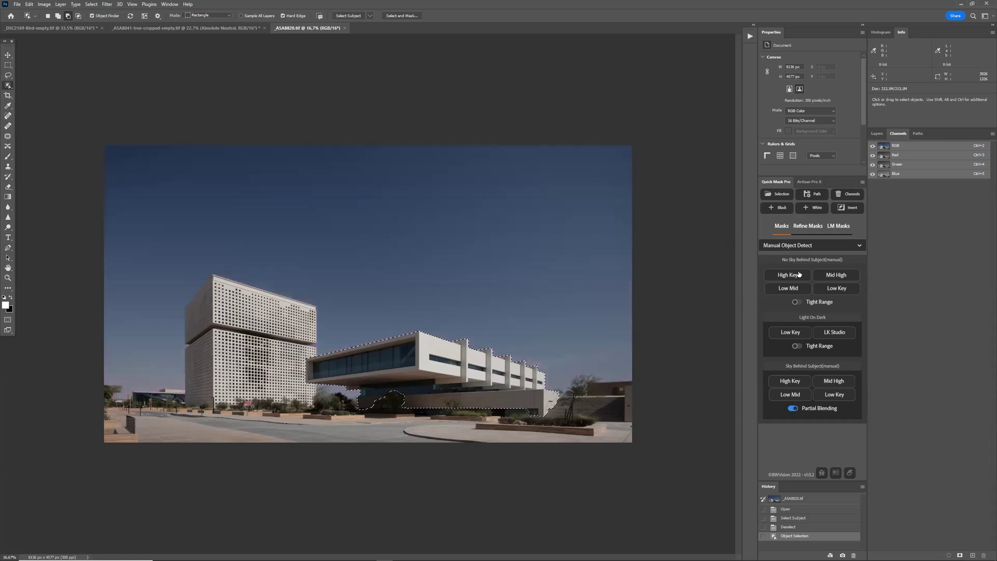
# Switch the Quick Mask Pro mask mode to Auto Subject Detect
pyautogui.click(795, 249)
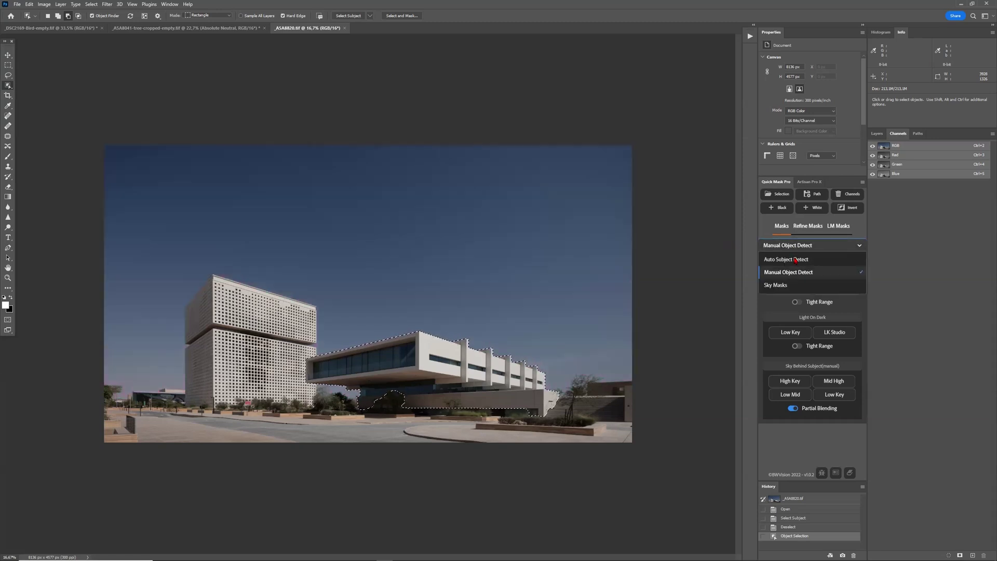
pyautogui.click(799, 263)
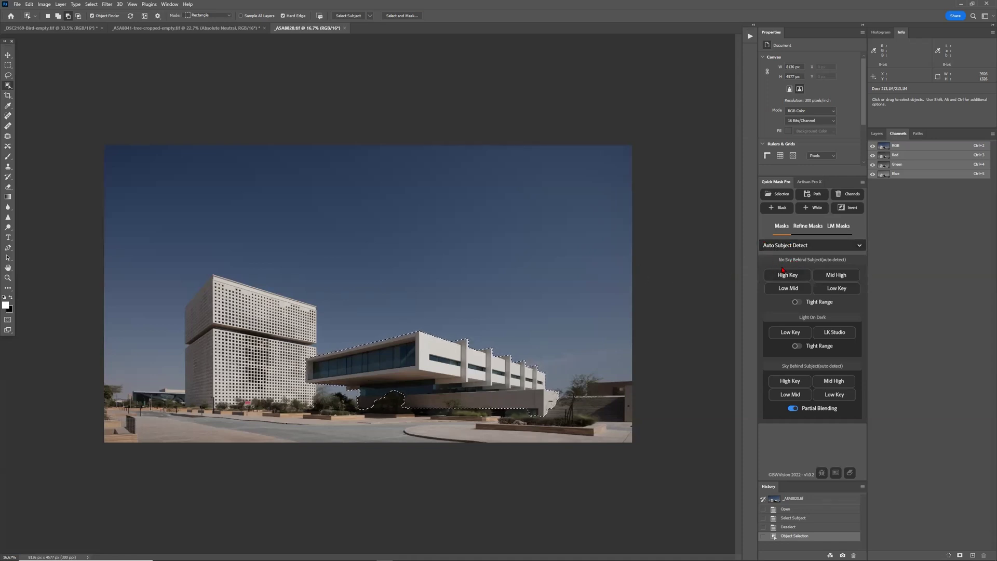
pyautogui.click(91, 4)
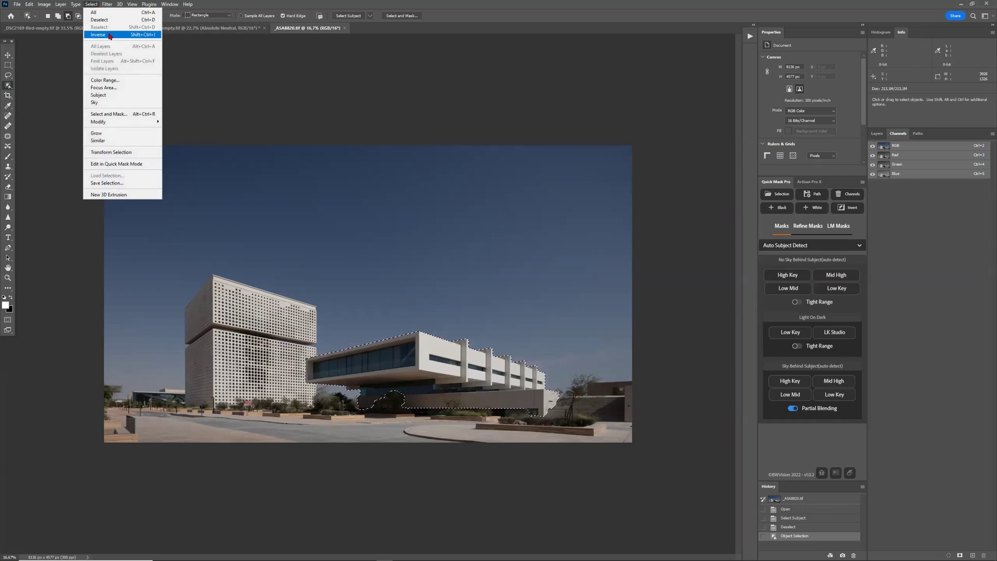
pyautogui.click(233, 4)
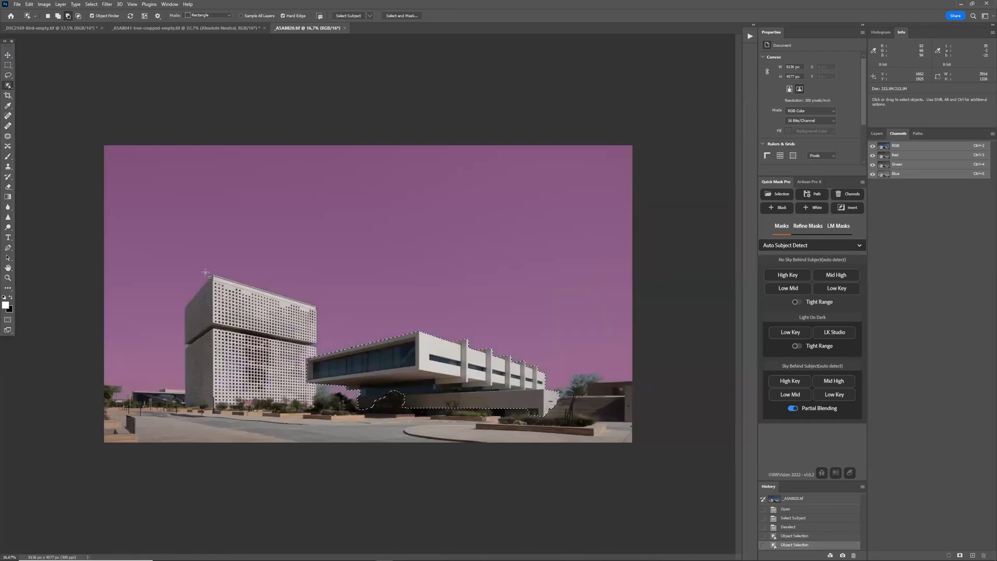
# Select the perforated tower by drawing an Object Selection rectangle around it
pyautogui.moveTo(190, 274); pyautogui.dragTo(321, 414)
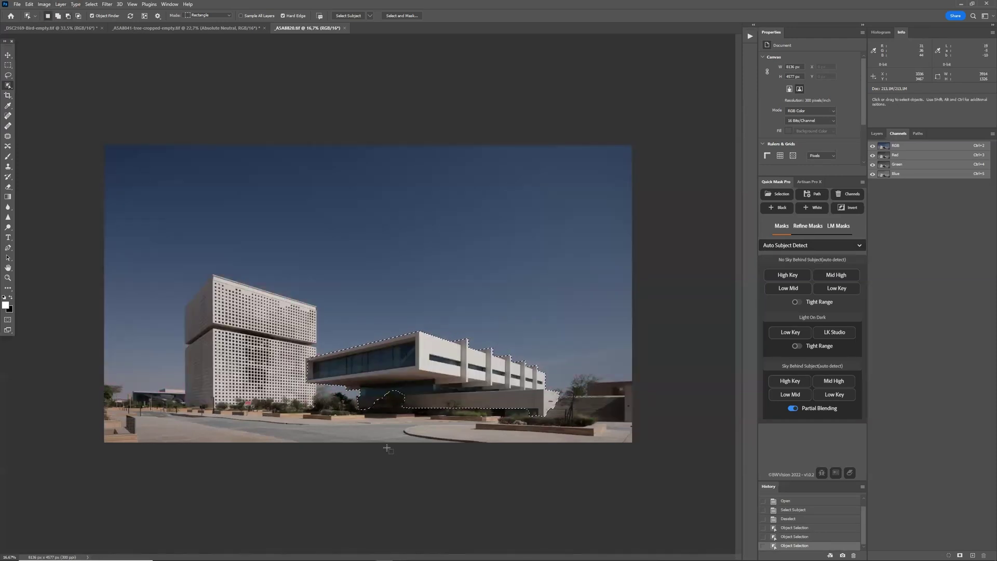
pyautogui.moveTo(164, 258); pyautogui.dragTo(350, 430)
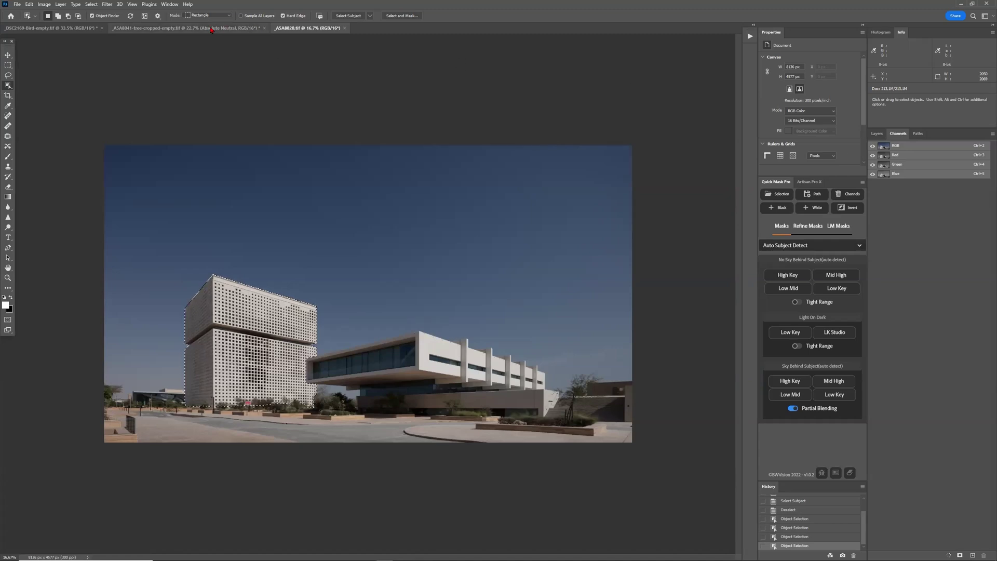
# Return to the bird image and save its active selection as a new channel named "ps subject s"
pyautogui.click(129, 28)
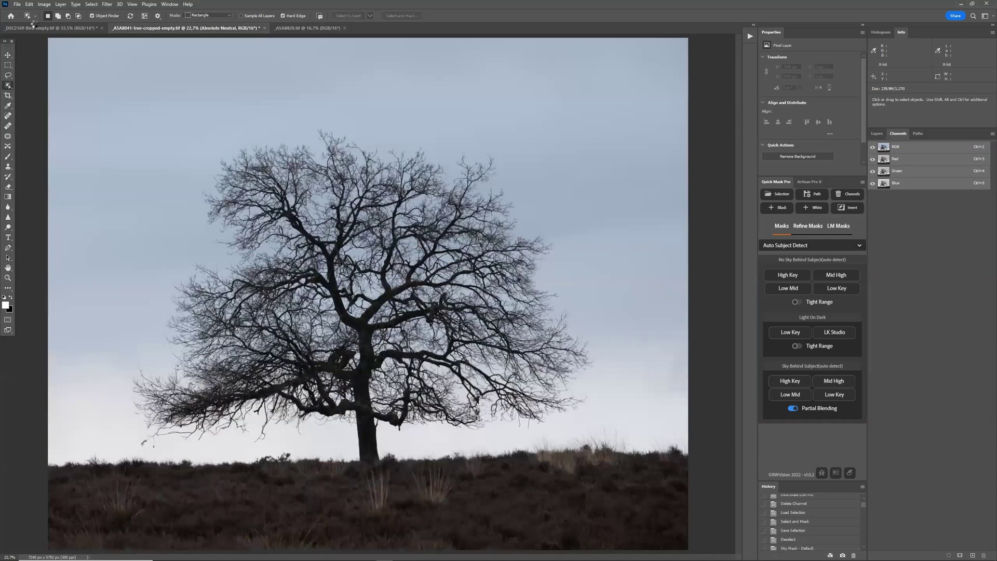
pyautogui.click(56, 29)
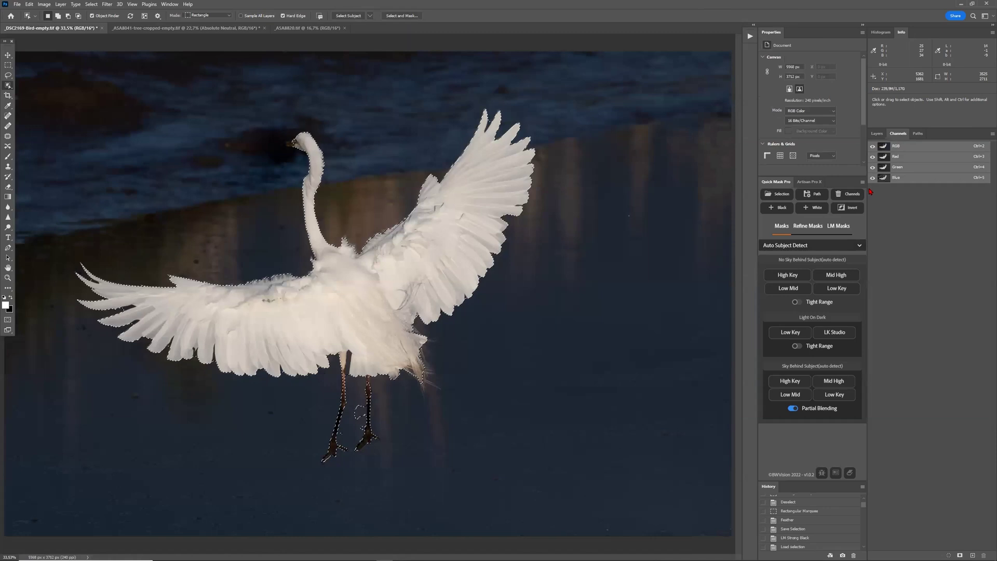
pyautogui.click(91, 4)
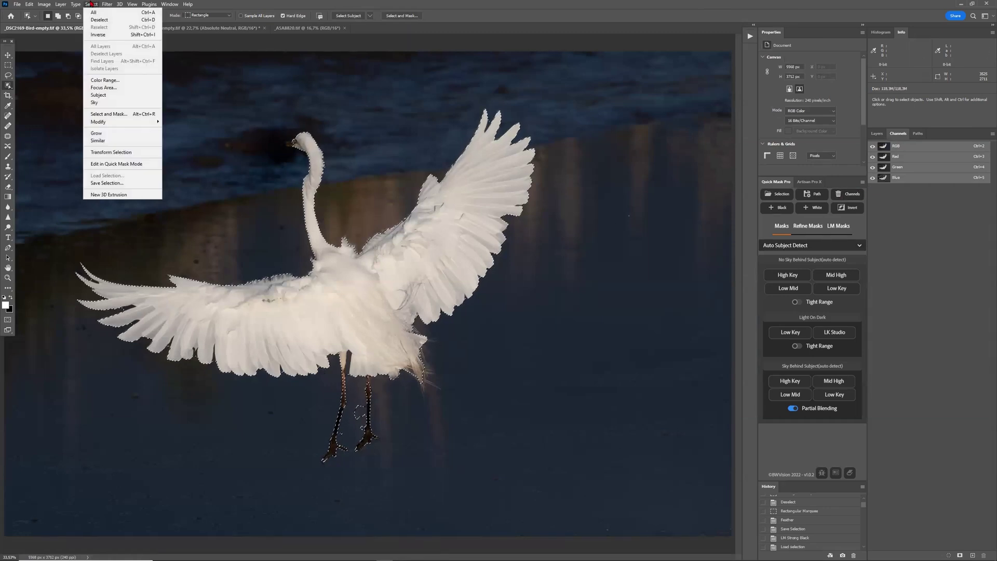
pyautogui.click(91, 4)
pyautogui.click(91, 5)
pyautogui.click(107, 183)
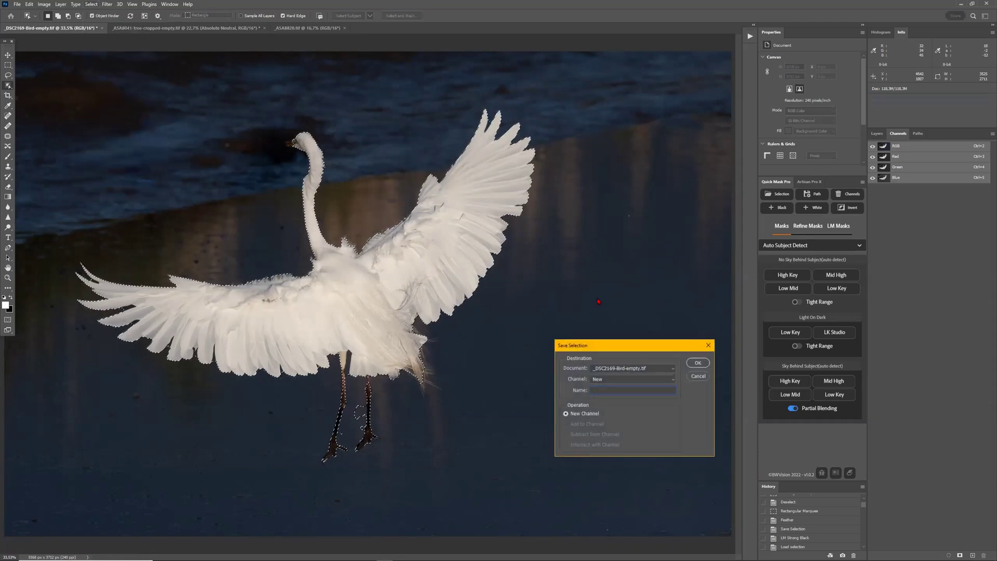
pyautogui.write('ps subject s')
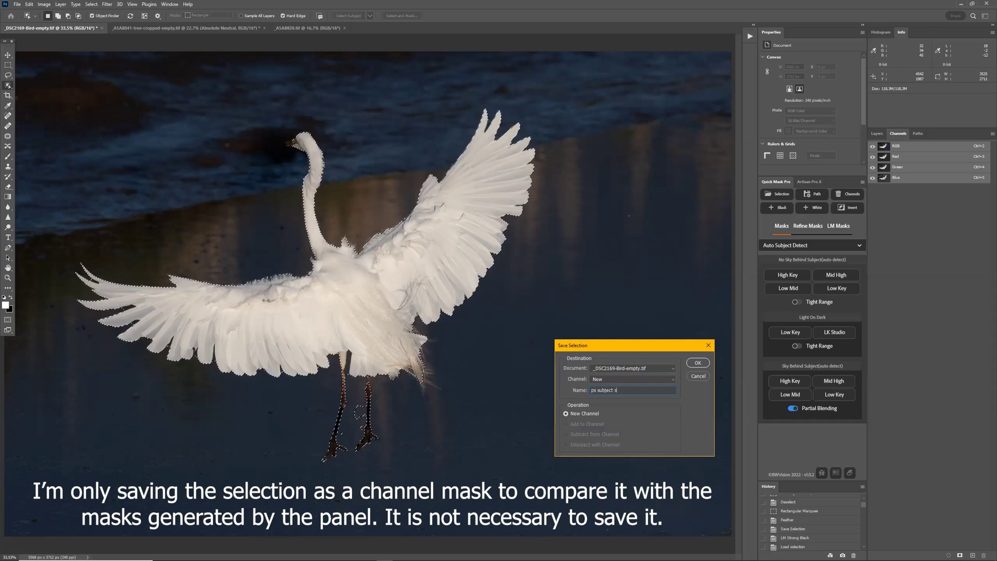
pyautogui.press('Return')
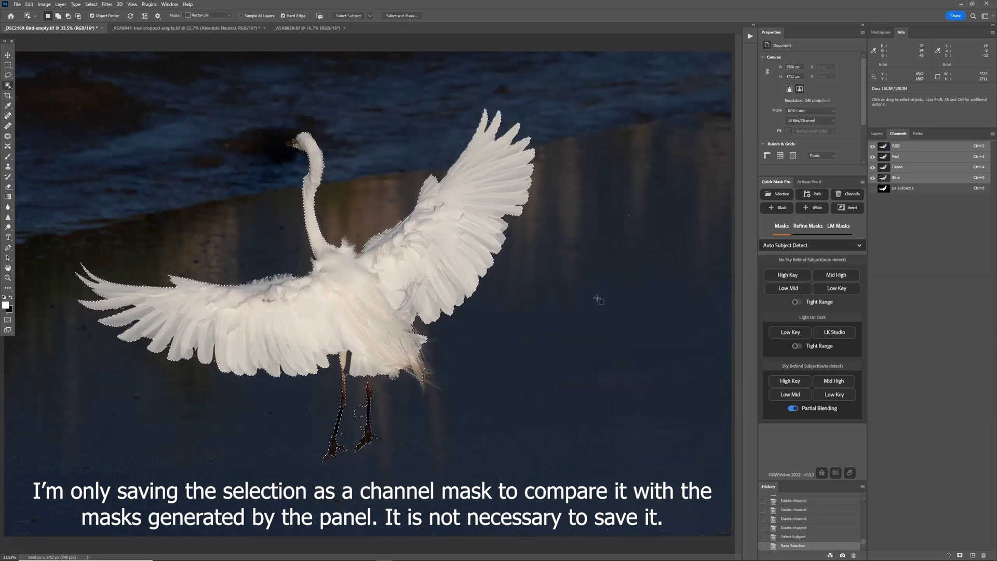
# Inspect the "ps subject s" channel on its own, clear the selection, and return to the RGB composite
pyautogui.click(920, 193)
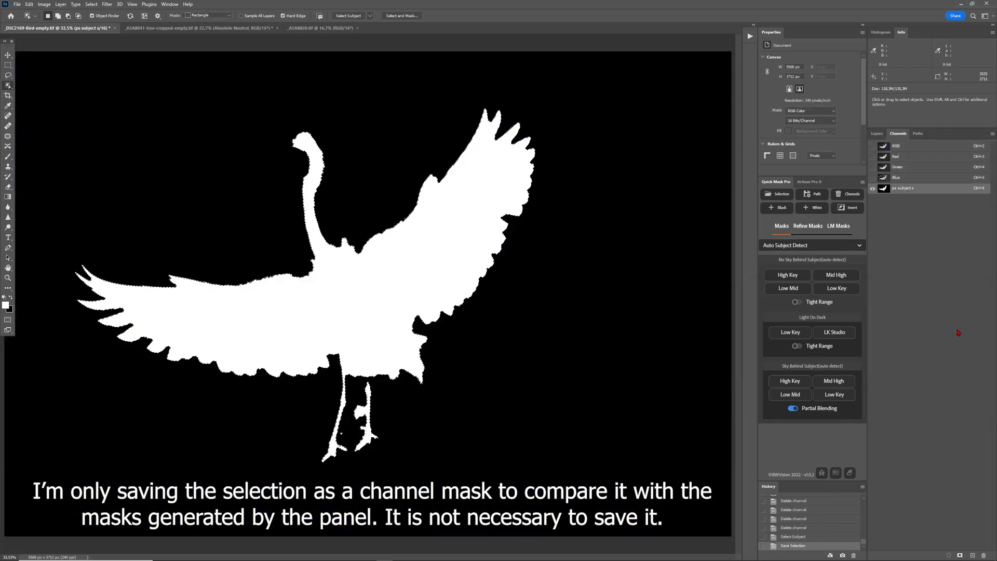
pyautogui.hotkey('ctrl', 'd')
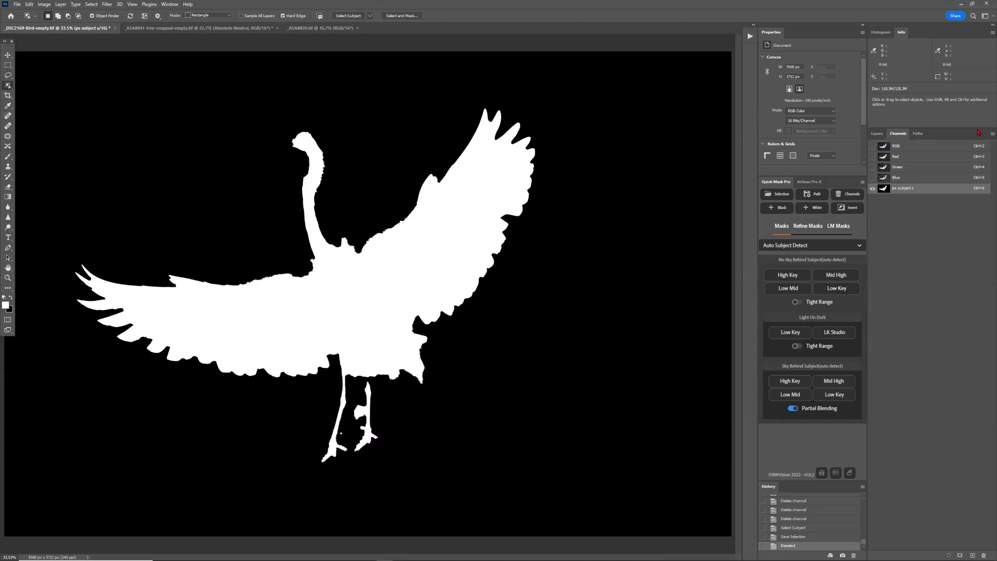
pyautogui.click(921, 148)
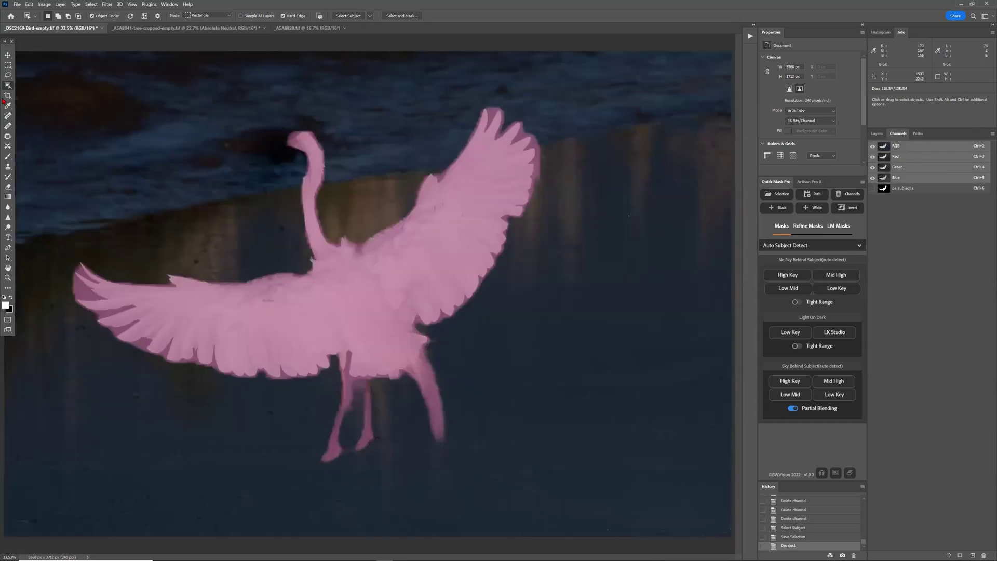
# Draw a rectangular marquee of about 530 by 400 px over the left wing's lower feather edge and display the "ps subject s" channel
pyautogui.press('m')
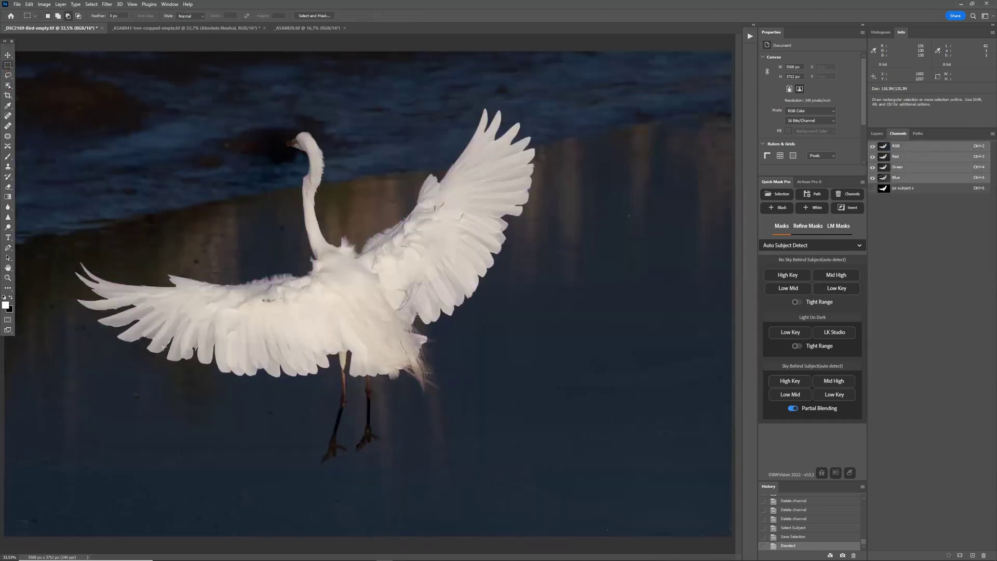
pyautogui.moveTo(178, 332); pyautogui.dragTo(248, 384)
pyautogui.click(914, 189)
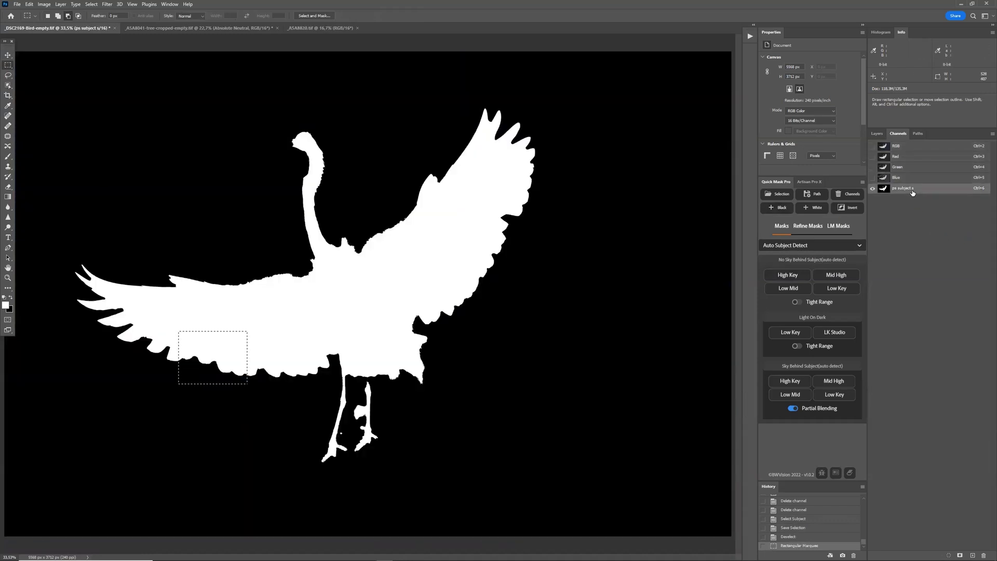
# In the RGB composite, marquee about 813 by 678 px around the tail feathers and inspect that area in the "ps subject s" channel
pyautogui.click(908, 147)
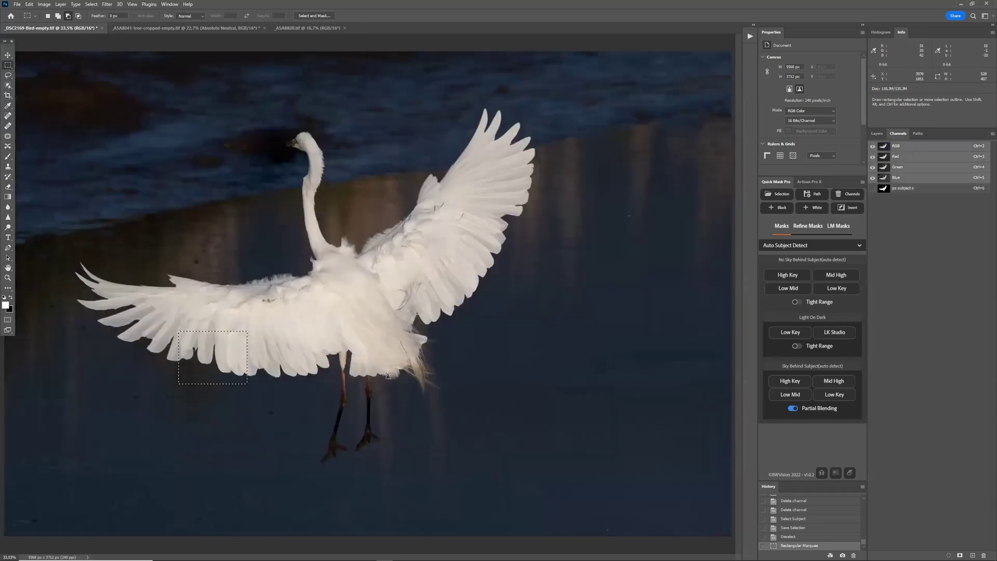
pyautogui.click(407, 357)
pyautogui.click(49, 18)
pyautogui.click(382, 318)
pyautogui.moveTo(382, 319); pyautogui.dragTo(487, 406)
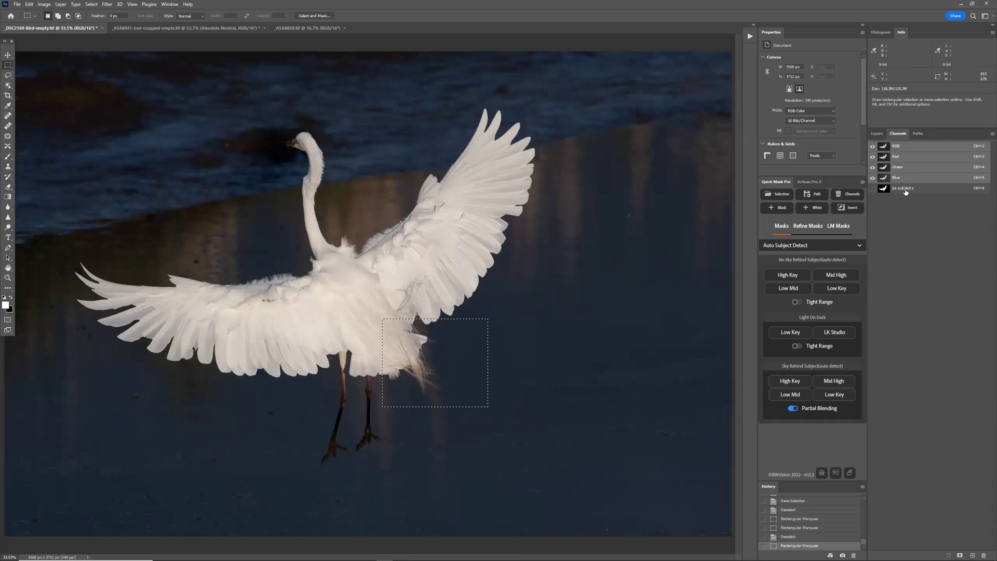
pyautogui.hotkey('ctrl', '+')
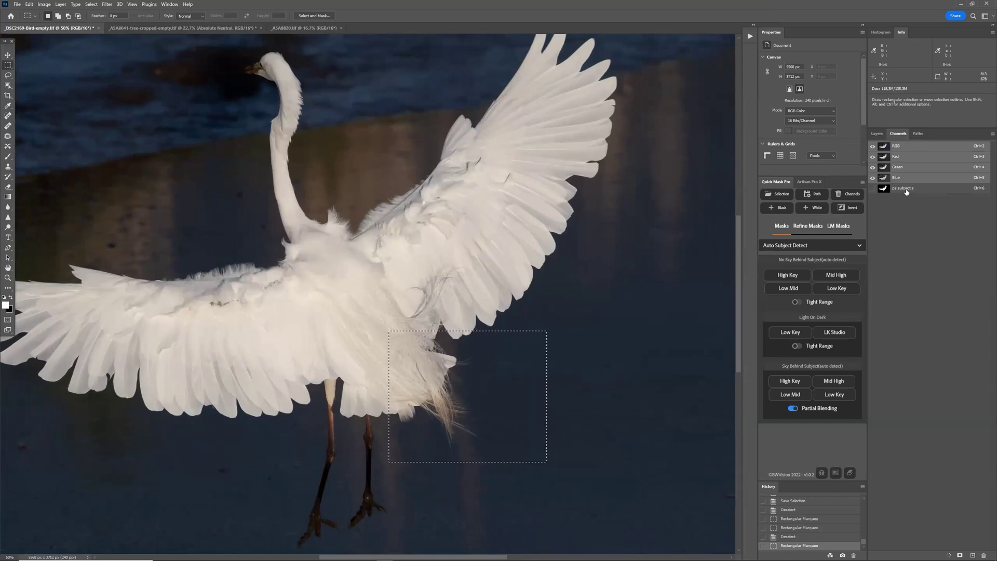
pyautogui.click(906, 190)
pyautogui.scroll(2, 427, 283)
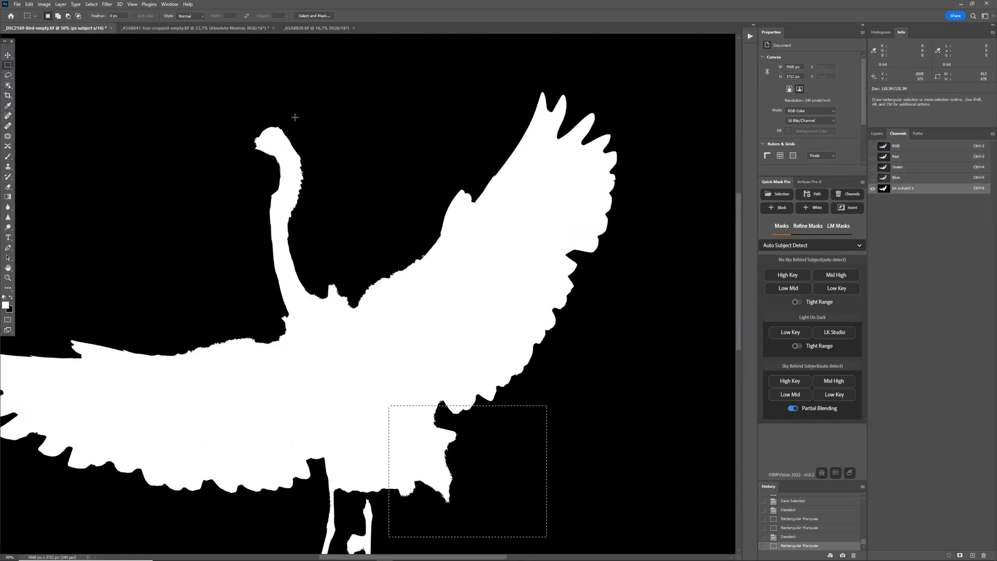
# Marquee about 725 by 490 px where the neck meets the right wing and compare the "ps subject s" channel with the RGB composite there
pyautogui.moveTo(321, 233); pyautogui.dragTo(461, 327)
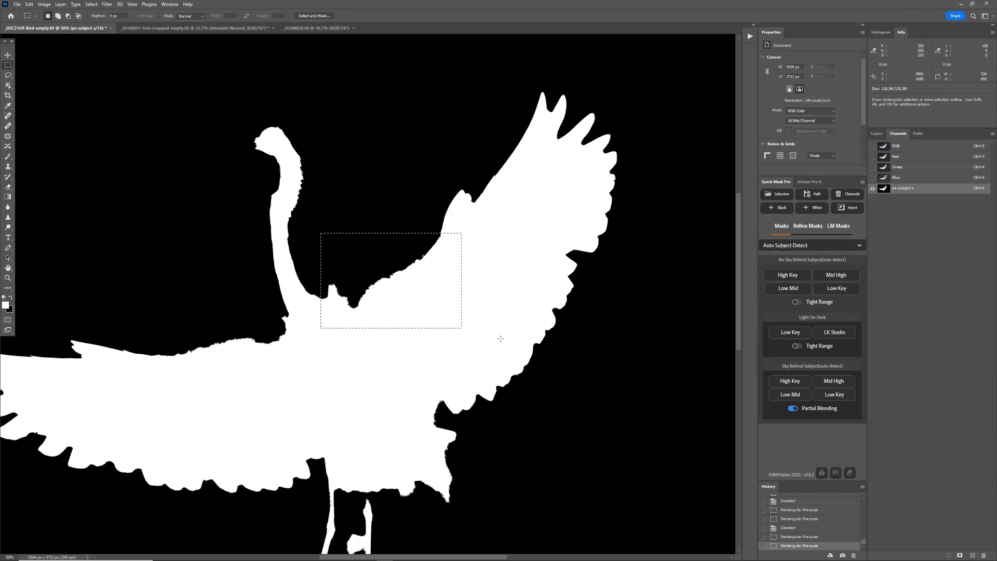
pyautogui.hotkey('ctrl', '+')
pyautogui.hotkey('ctrl', '+')
pyautogui.hotkey('ctrl', '+')
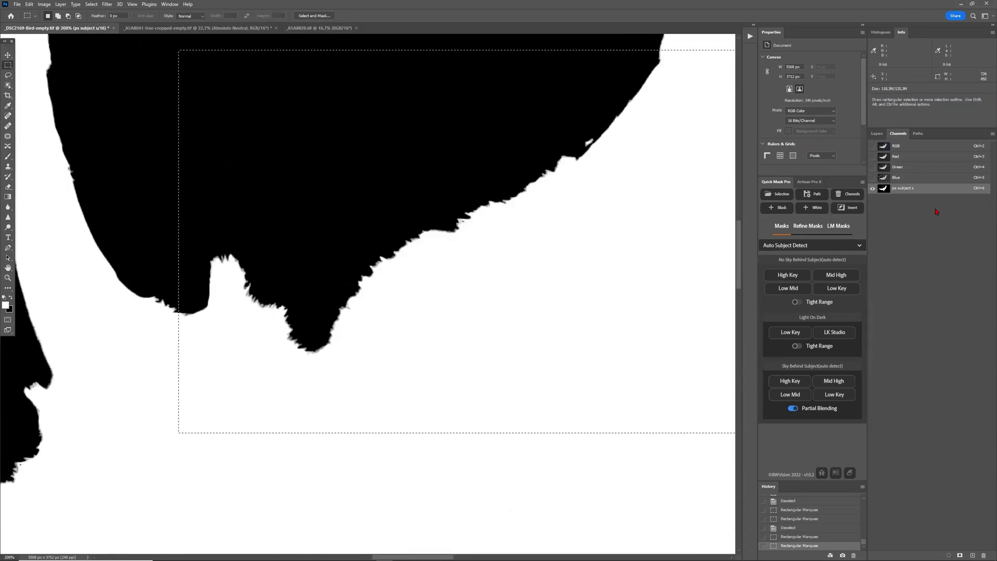
pyautogui.hotkey('ctrl', '2')
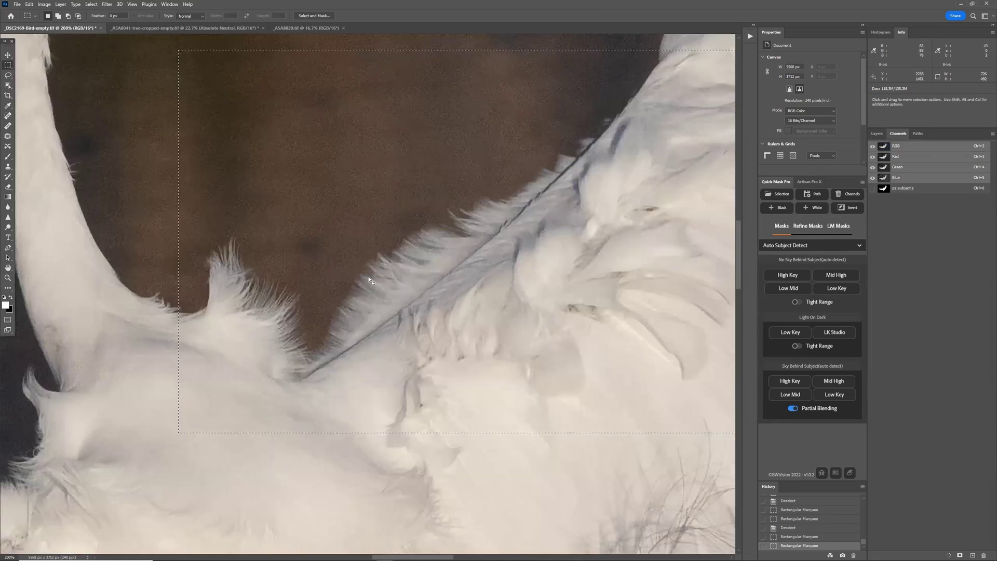
pyautogui.click(922, 189)
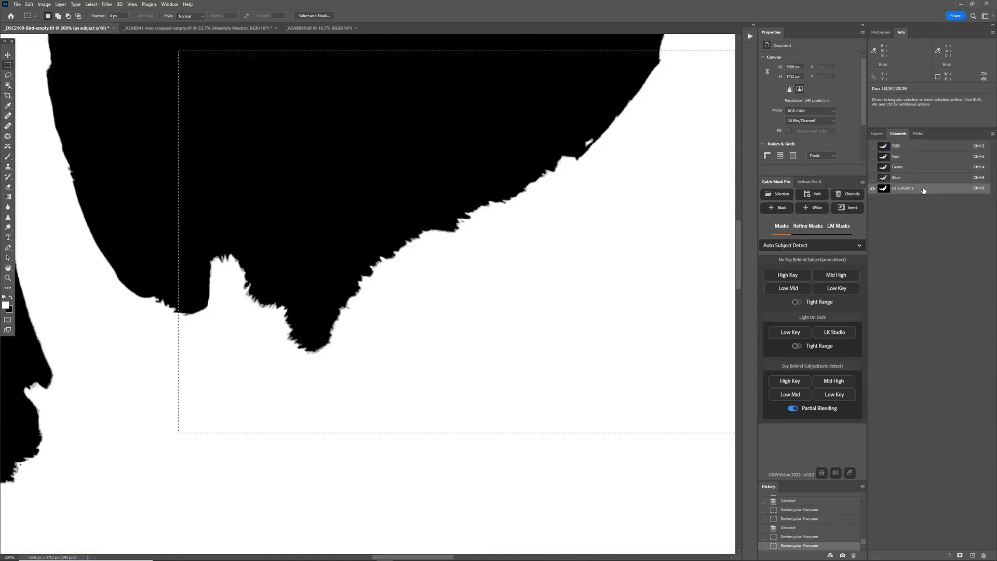
# Return to the RGB composite, clear the selection, and generate the Light On Dark Low Key auto subject masks with Tight Range off
pyautogui.hotkey('ctrl', '0')
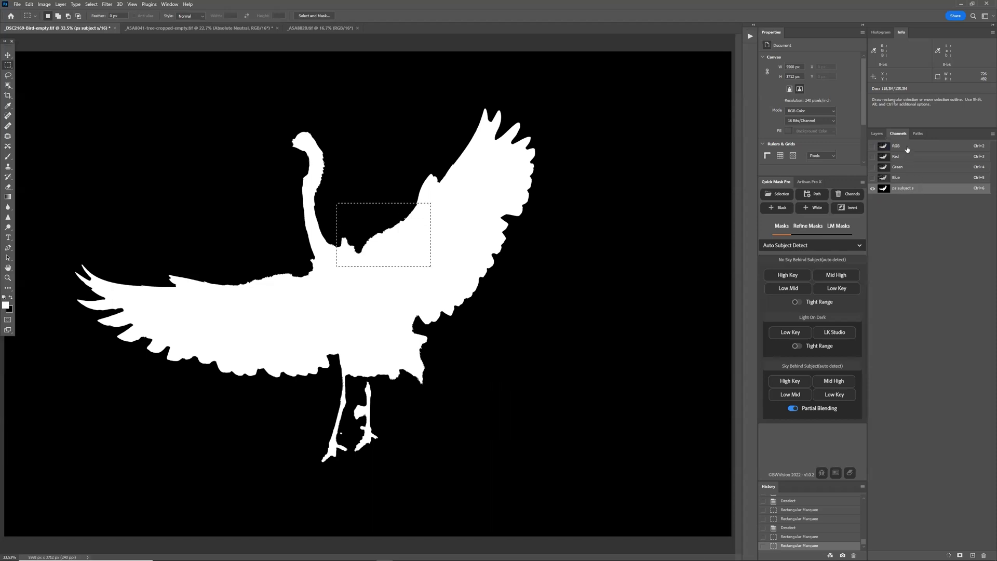
pyautogui.click(907, 149)
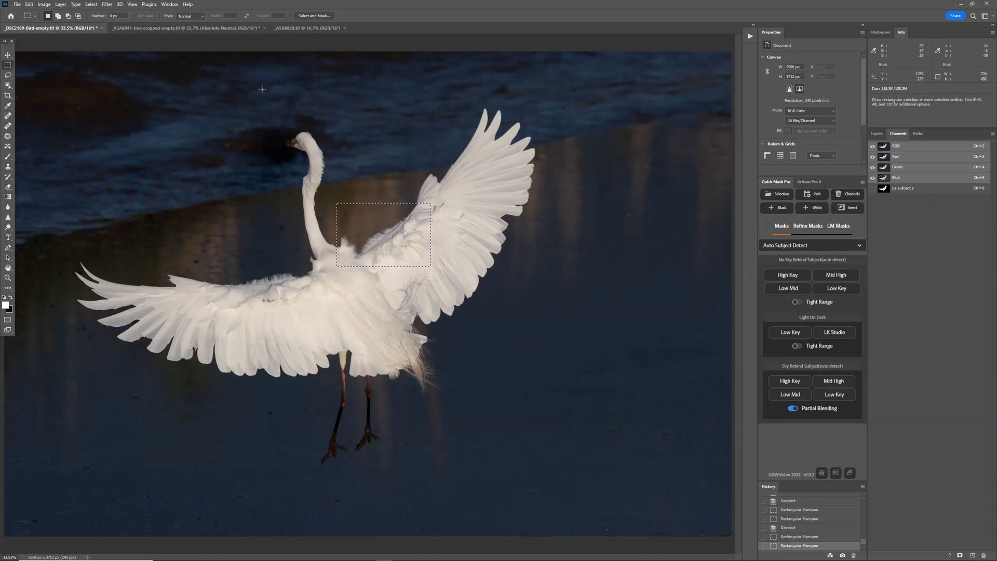
pyautogui.click(728, 264)
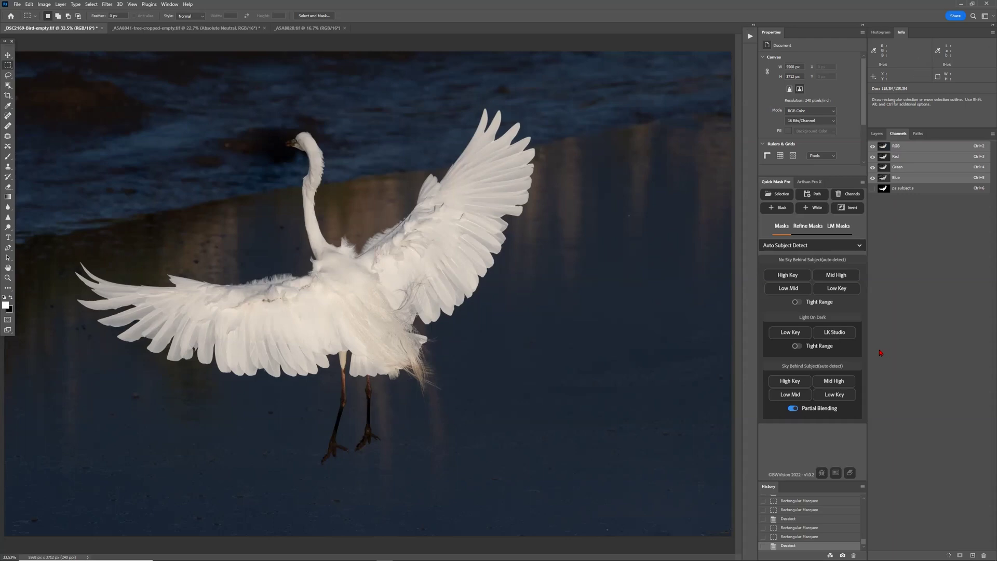
pyautogui.click(793, 333)
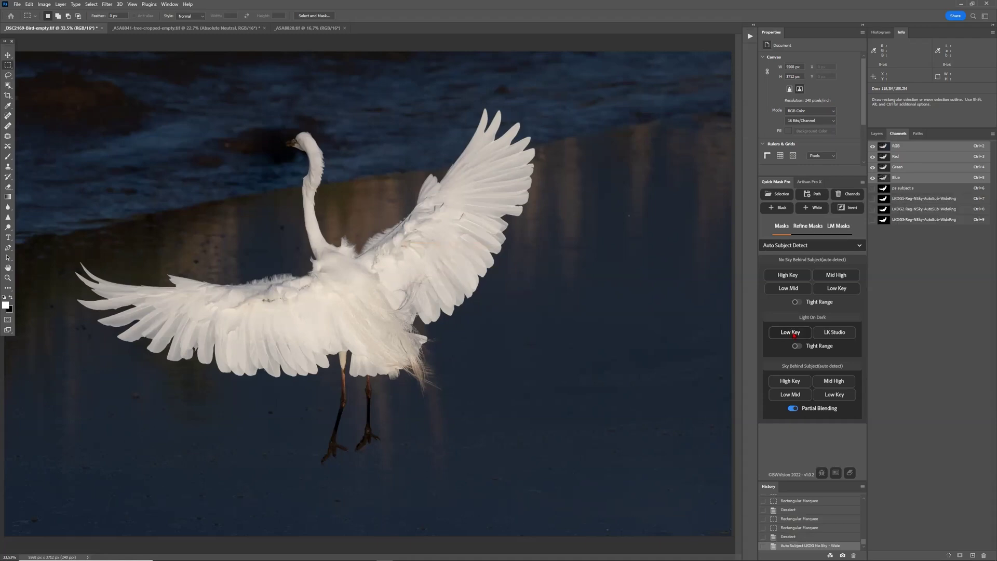
# Compare the LKDG1, LKDG2 and LKDG3 auto subject mask channels by displaying each one in turn
pyautogui.click(899, 201)
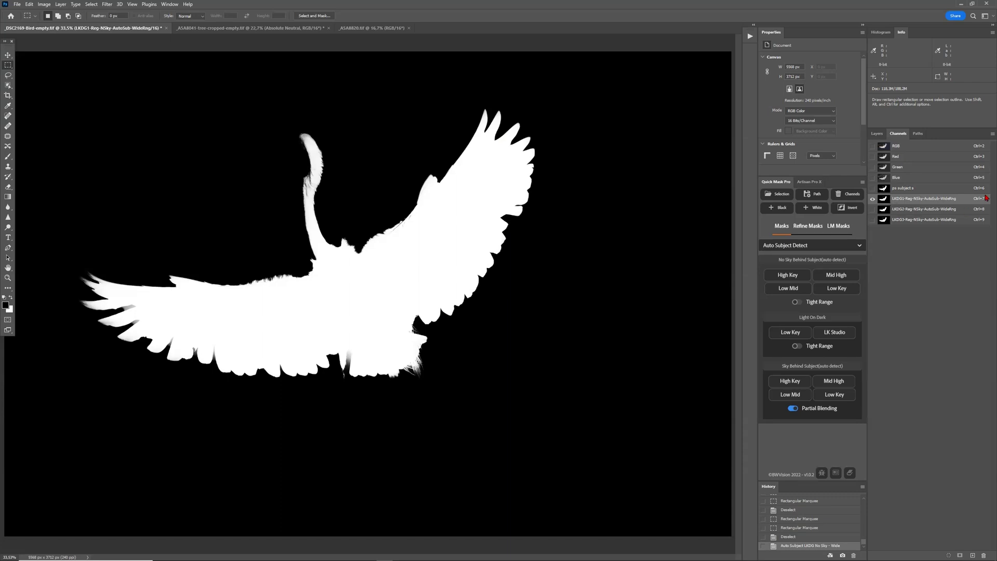
pyautogui.click(909, 208)
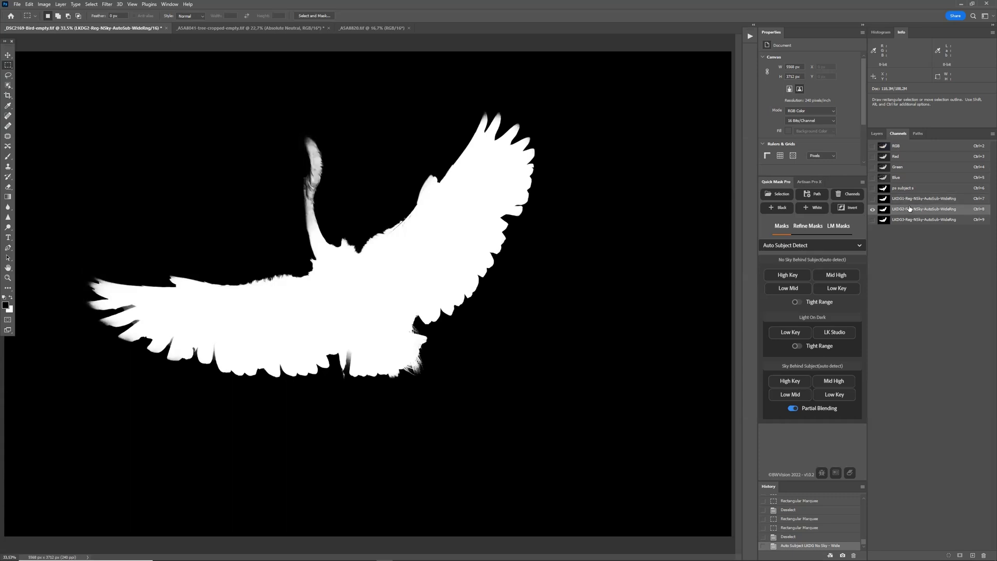
pyautogui.click(911, 219)
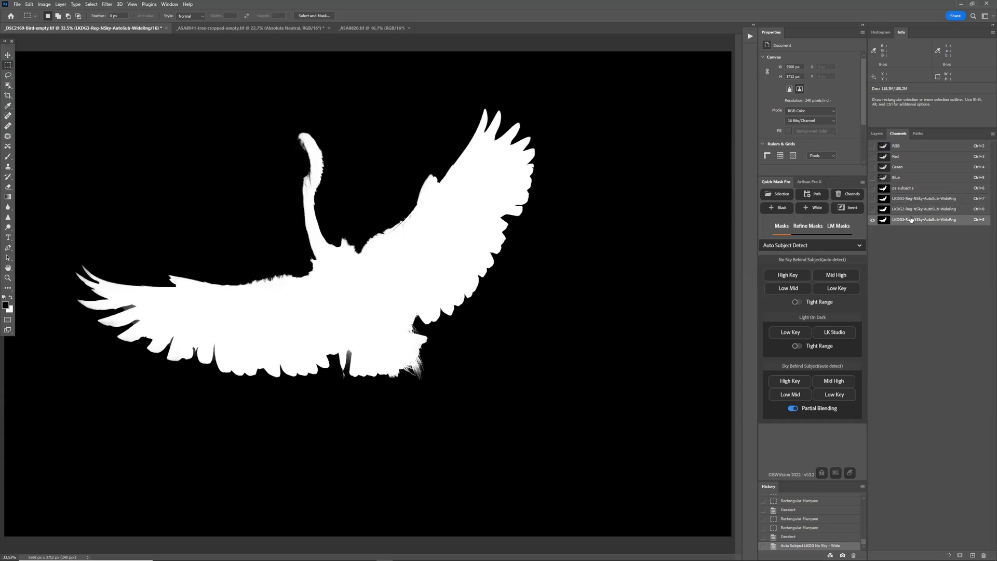
pyautogui.click(912, 201)
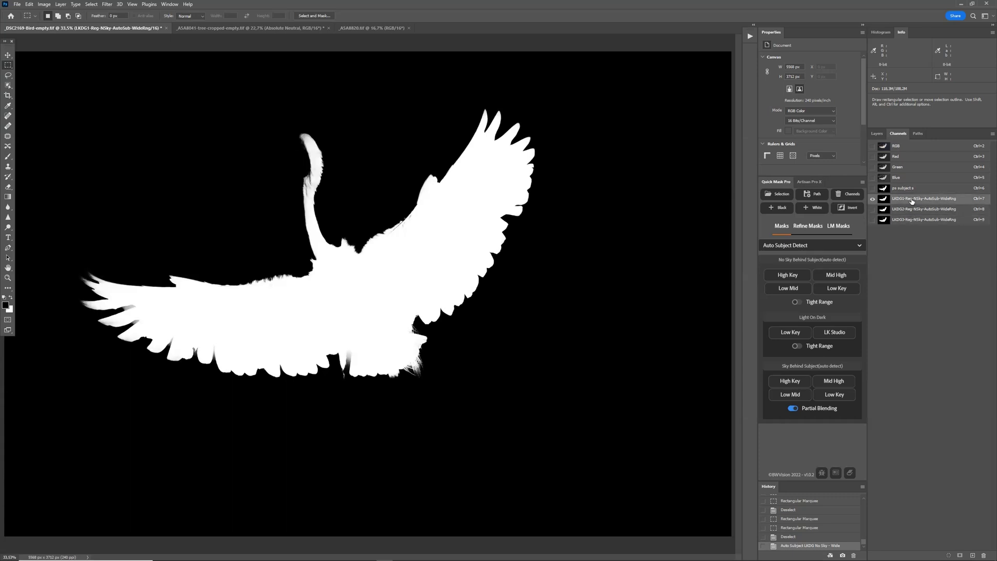
pyautogui.click(918, 220)
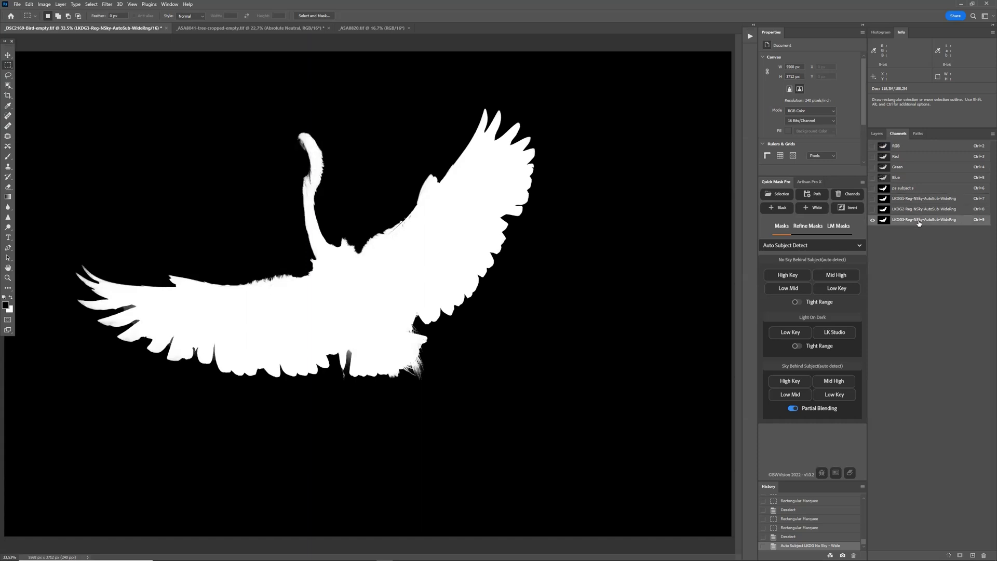
pyautogui.click(912, 201)
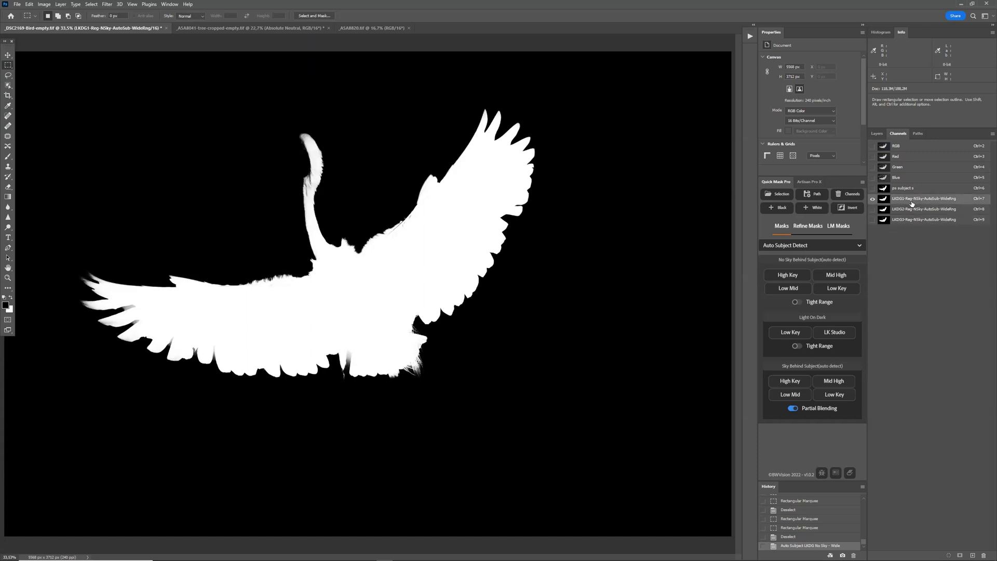
pyautogui.click(908, 211)
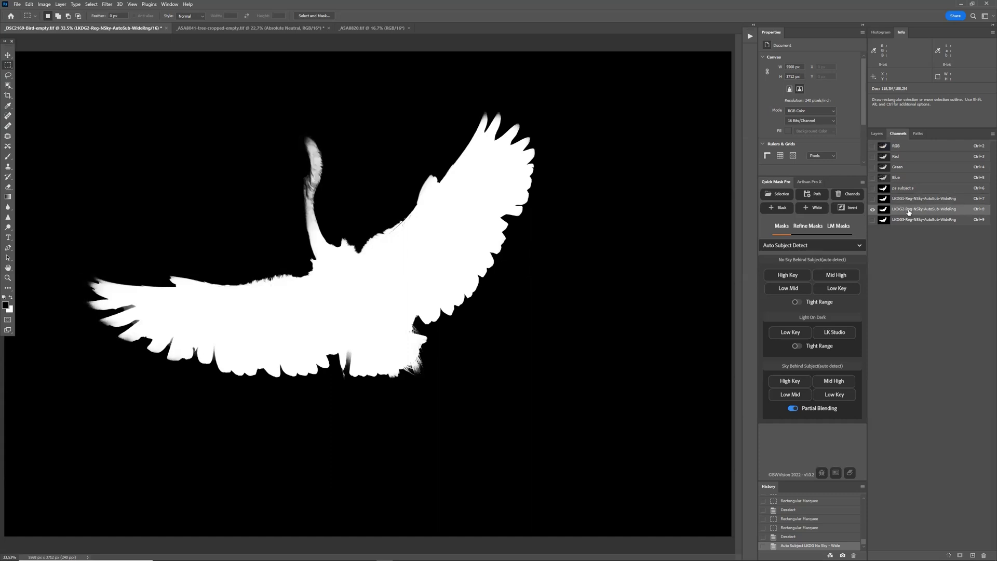
pyautogui.click(914, 219)
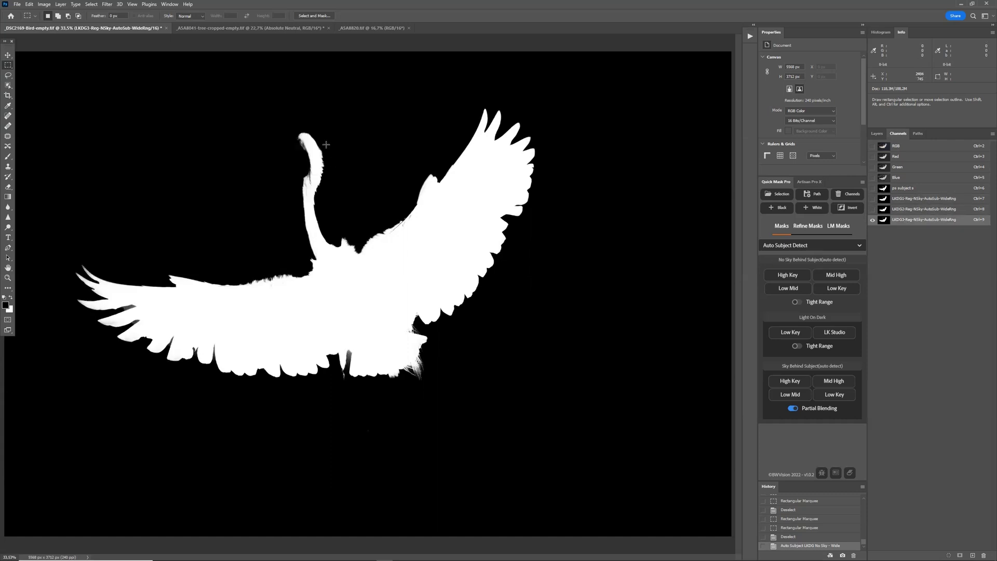
# Delete the LKDG1 and LKDG2 mask channels, keeping only LKDG3-Reg-NSky-AutoSub-WideRng
pyautogui.click(920, 210)
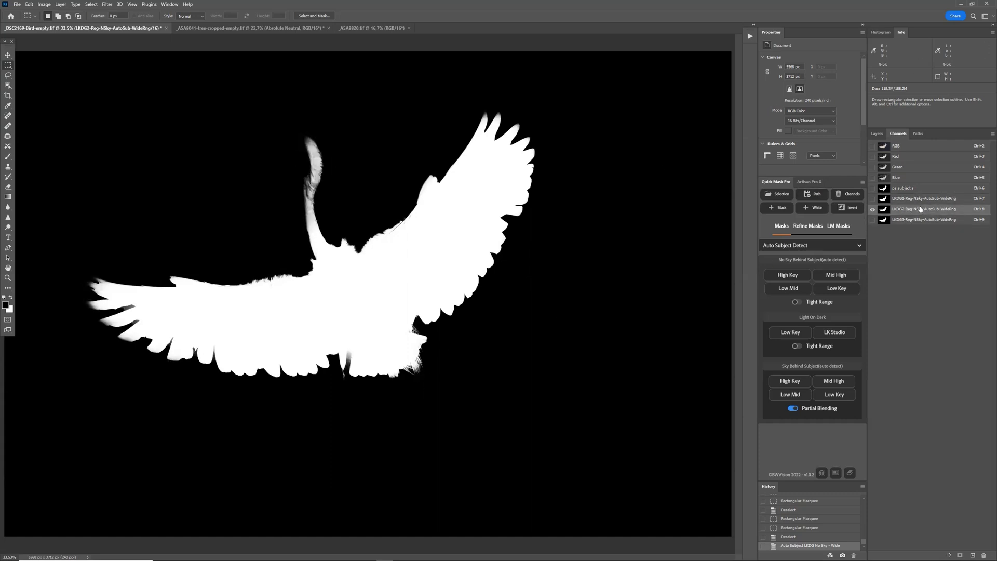
pyautogui.press('shift')
pyautogui.keyDown('shift'); pyautogui.click(912, 200); pyautogui.keyUp('shift')
pyautogui.moveTo(913, 200); pyautogui.dragTo(983, 555)
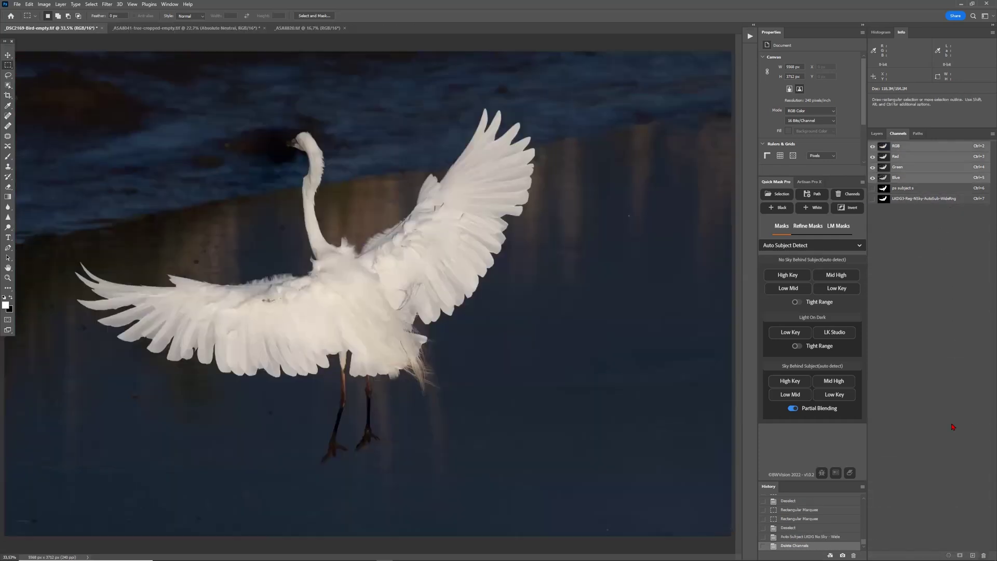
# Compare the whole LKDG3 mask with the "ps subject s" channel and examine the latter's wing edges up close
pyautogui.click(914, 199)
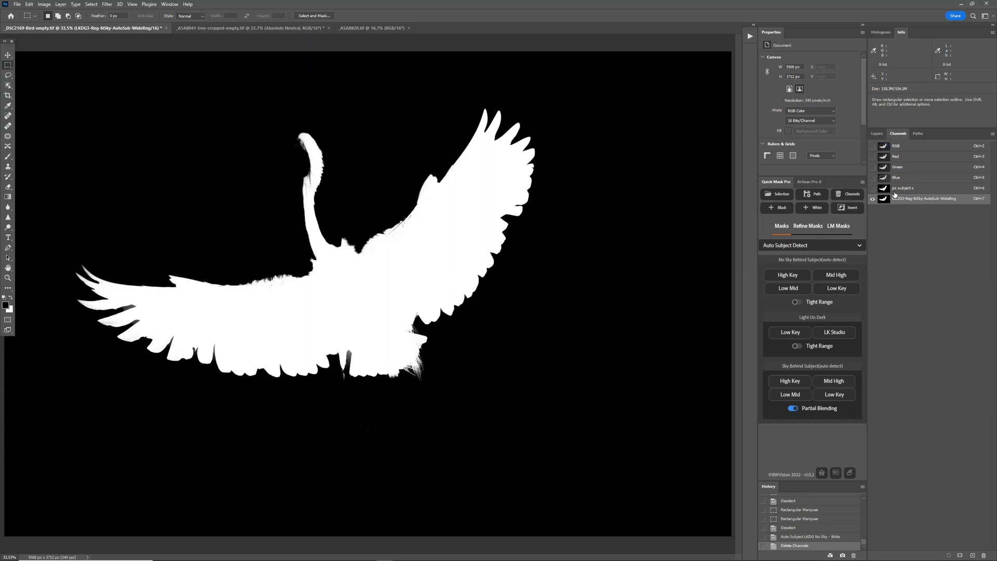
pyautogui.click(895, 191)
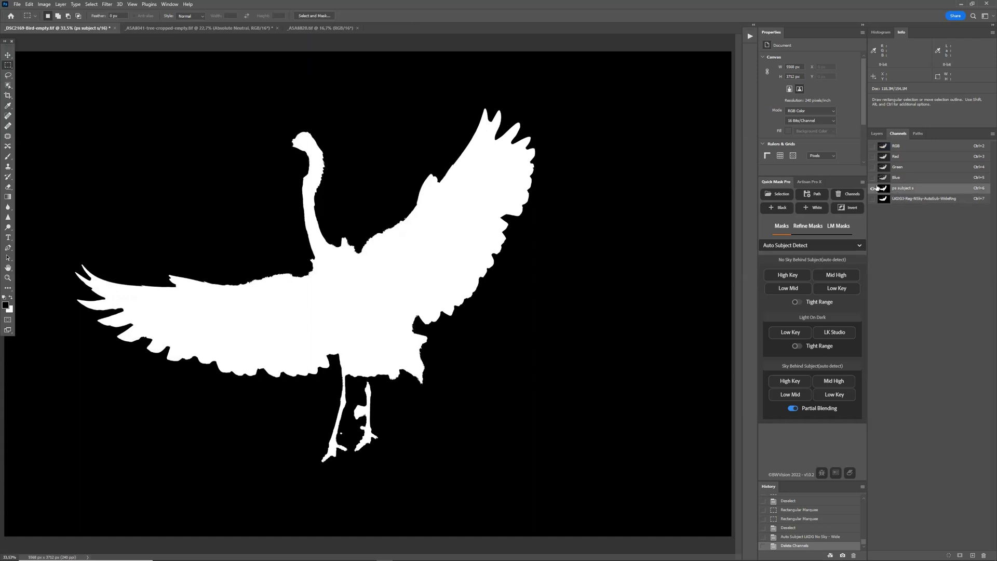
pyautogui.hotkey('ctrl', '+')
pyautogui.hscroll(-3, 69, 338)
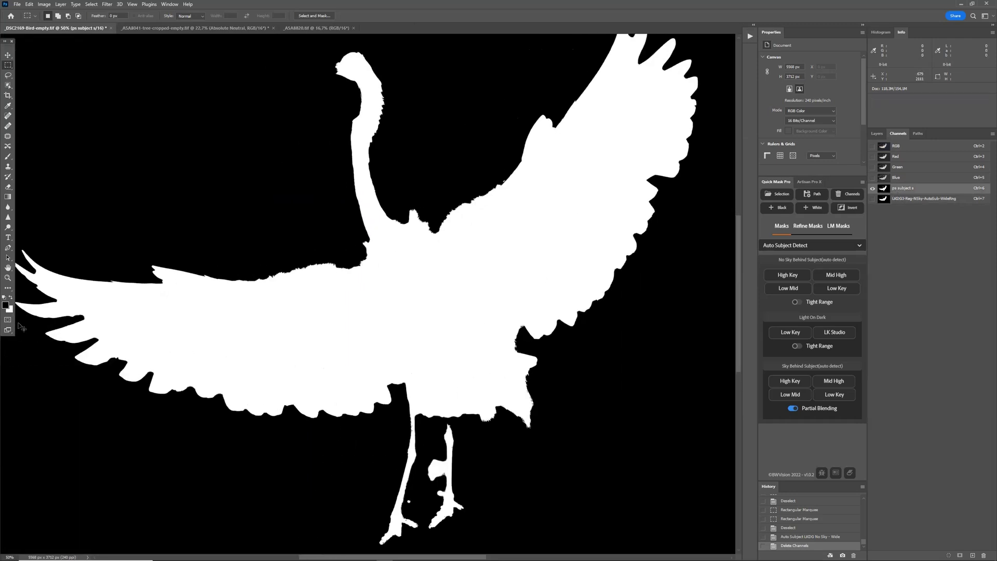
pyautogui.scroll(-1, 13, 347)
pyautogui.hotkey('ctrl', '+')
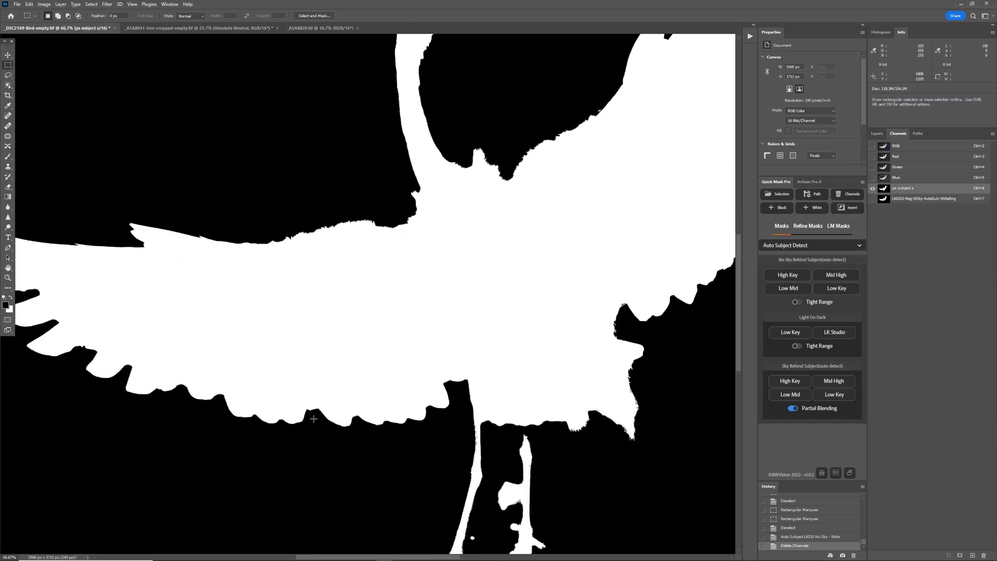
# In the RGB composite, marquee about 665 by 555 px over the left wing's lower feathers and compare "ps subject s" with the LKDG3 mask
pyautogui.click(913, 148)
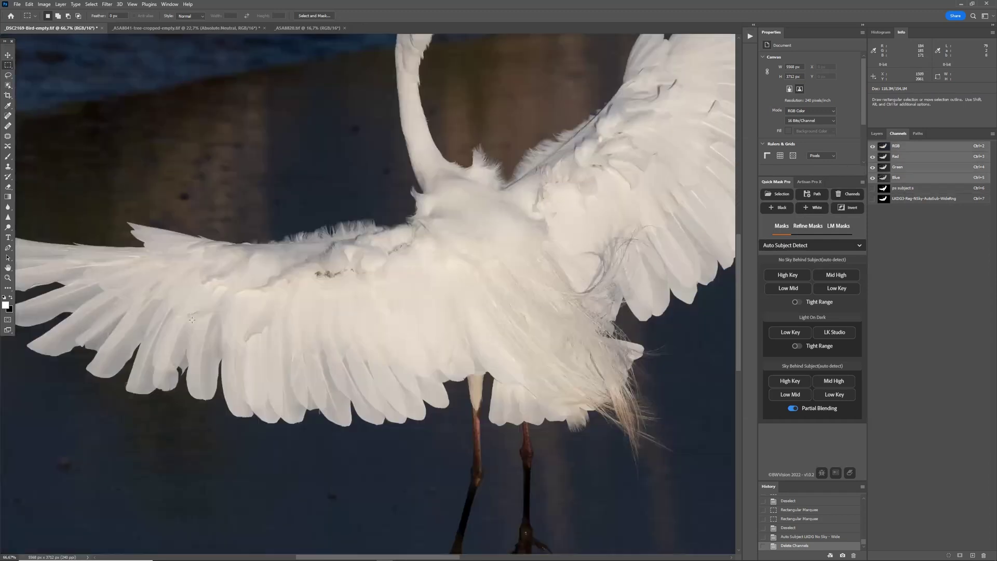
pyautogui.moveTo(119, 318); pyautogui.dragTo(291, 462)
pyautogui.click(908, 188)
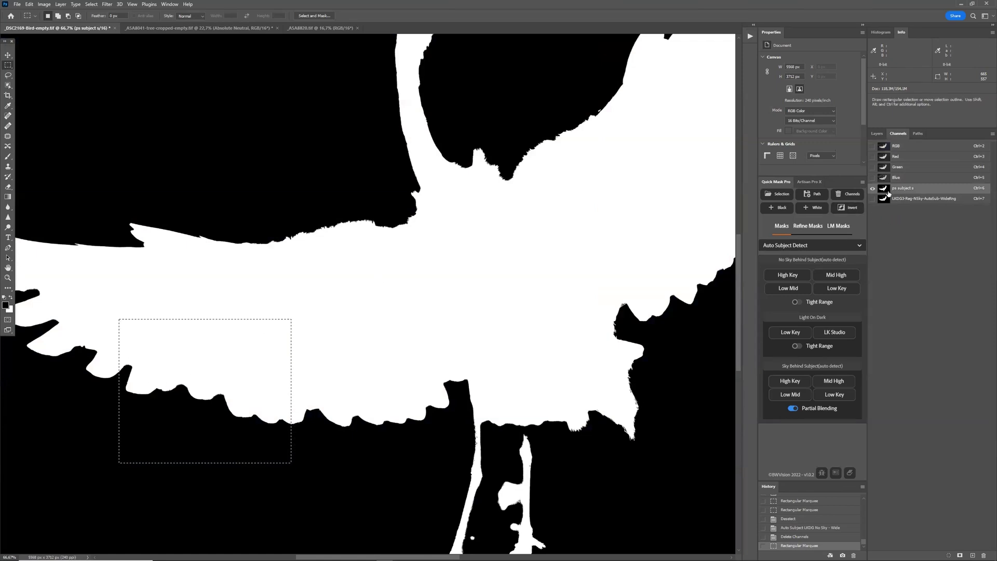
pyautogui.click(899, 201)
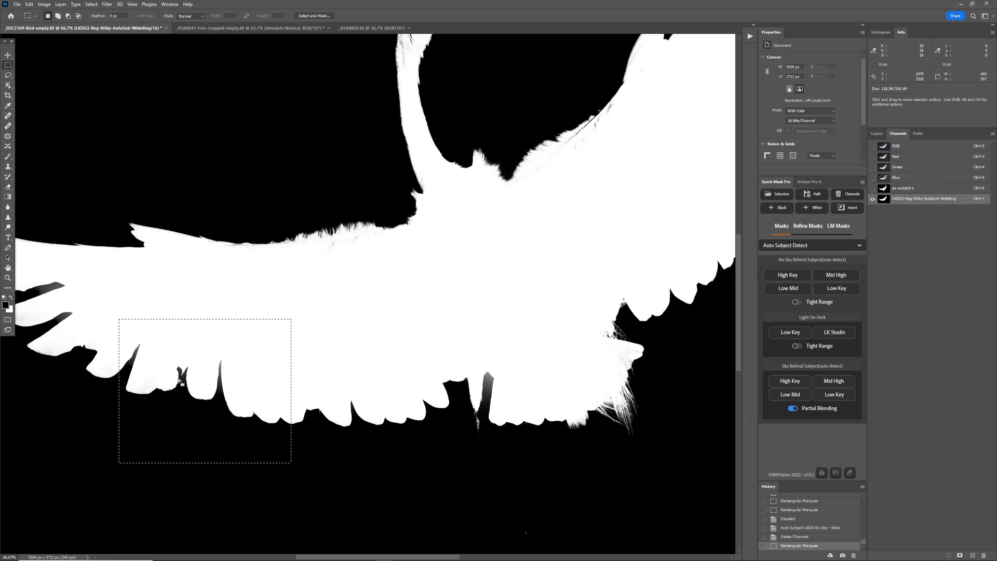
# Draw a rectangular marquee of about 370 by 525 px around the tail feathers and compare the "ps subject s" and LKDG3 channels there
pyautogui.scroll(1, 385, 387)
pyautogui.click(582, 388)
pyautogui.moveTo(582, 347); pyautogui.dragTo(678, 482)
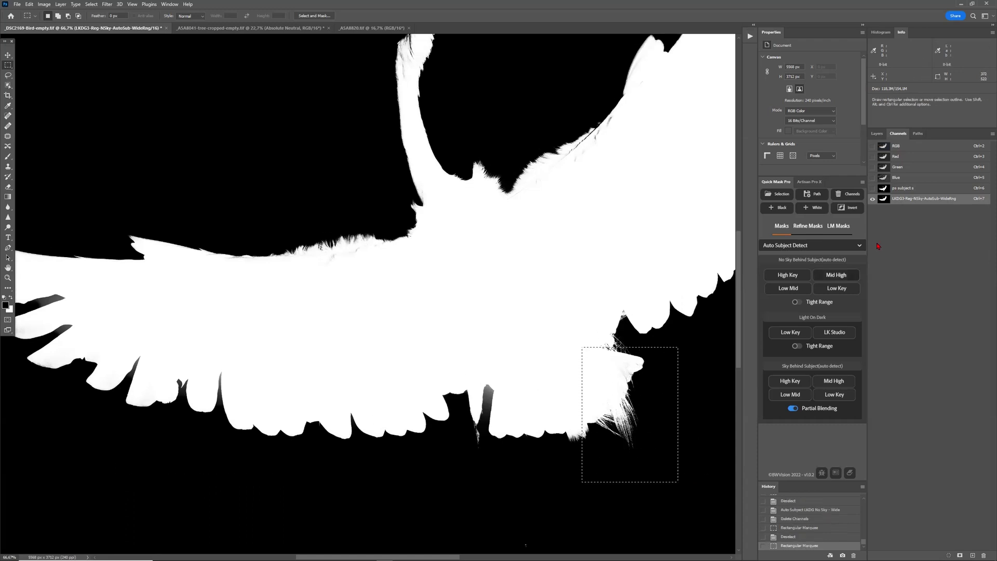
pyautogui.click(903, 189)
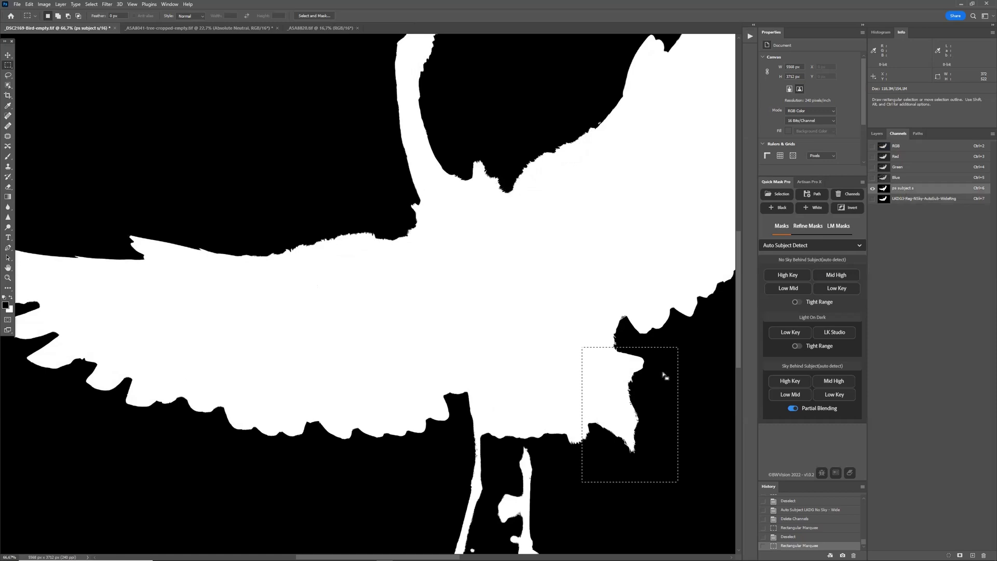
pyautogui.click(897, 199)
# Marquee about 690 by 280 px over the left wing's upper edge and compare the fine feathers in the LKDG3 and "ps subject s" channels
pyautogui.moveTo(262, 211); pyautogui.dragTo(440, 283)
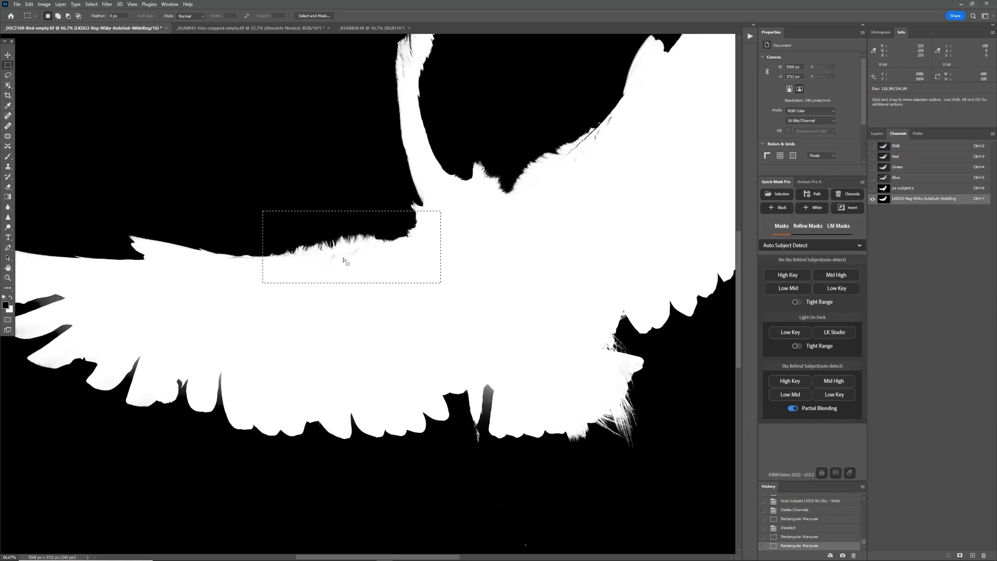
pyautogui.hotkey('ctrl', '+')
pyautogui.hscroll(-2, 330, 257)
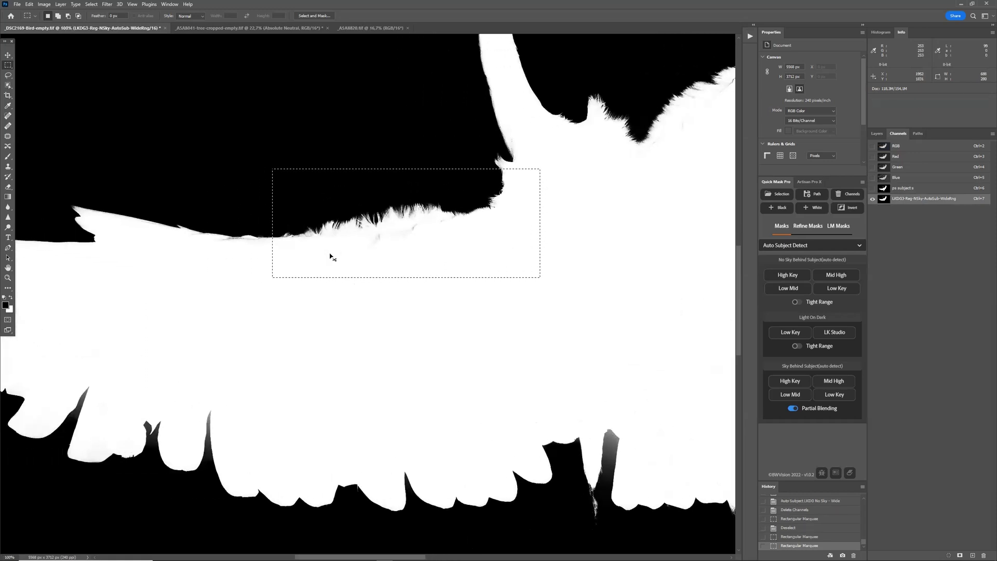
pyautogui.hotkey('ctrl', '+')
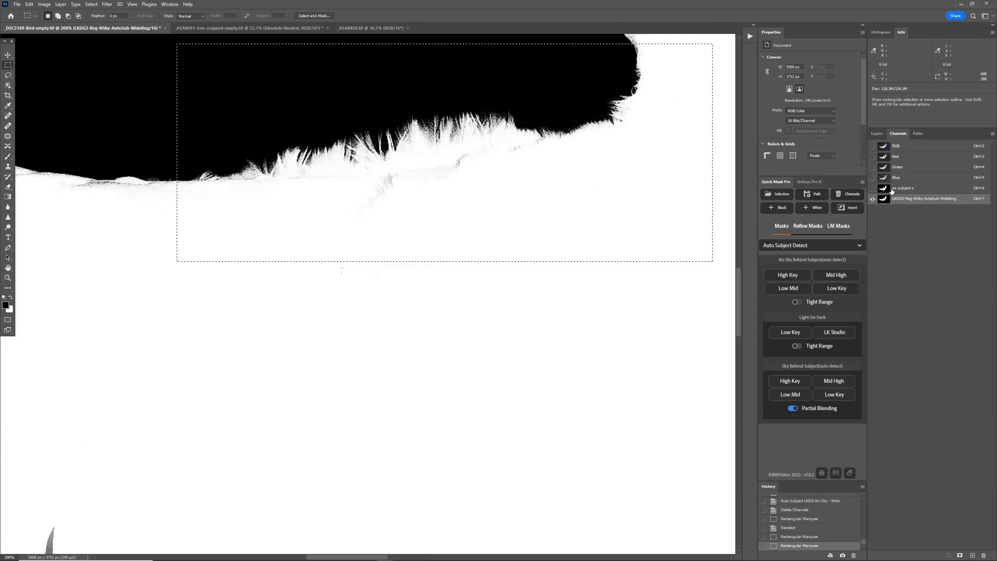
pyautogui.click(891, 189)
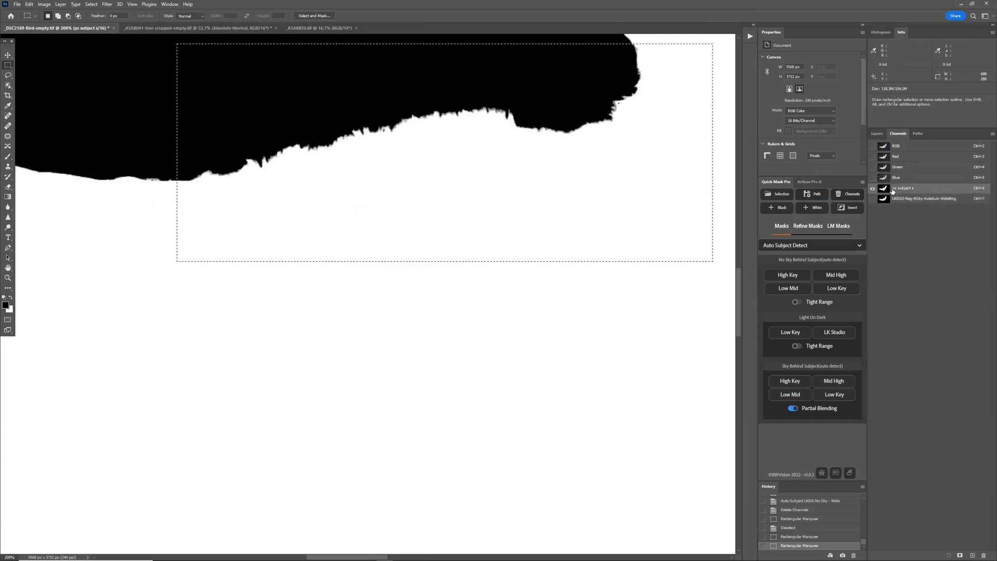
# Compare the left wing's upper edge in the RGB composite with the LKDG3 mask, view the whole mask, and deselect the marquee
pyautogui.click(896, 146)
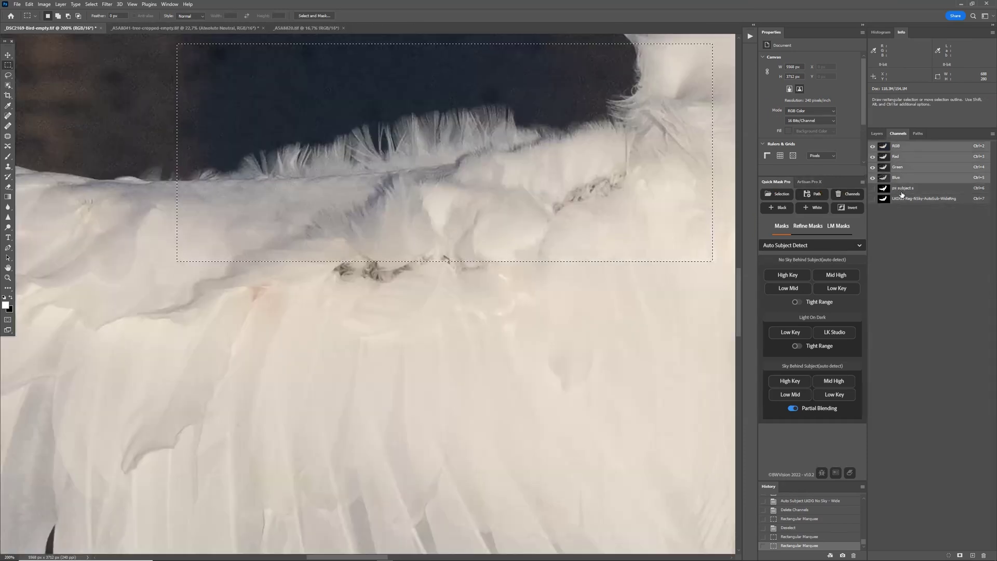
pyautogui.click(902, 197)
pyautogui.hotkey('ctrl', '0')
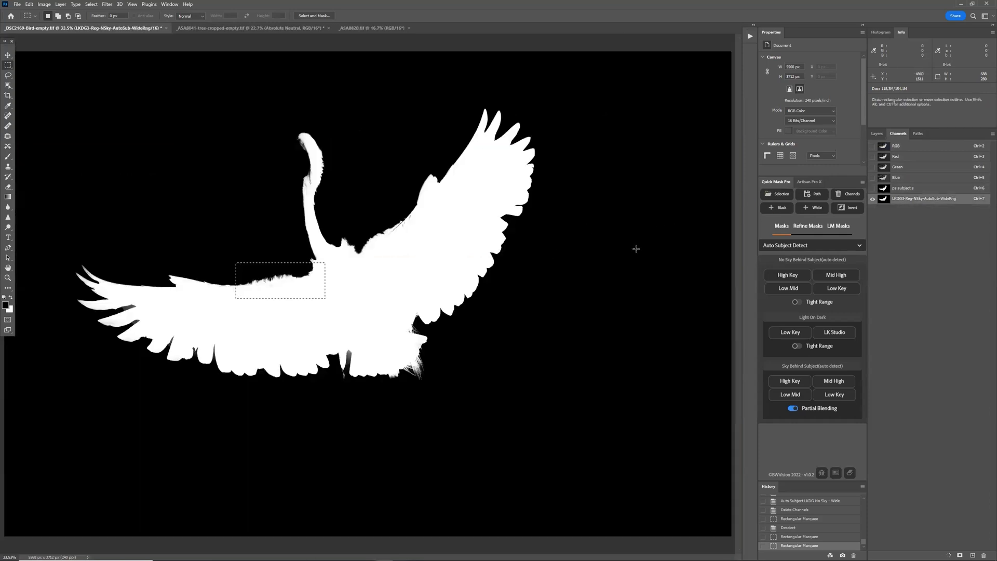
pyautogui.click(89, 4)
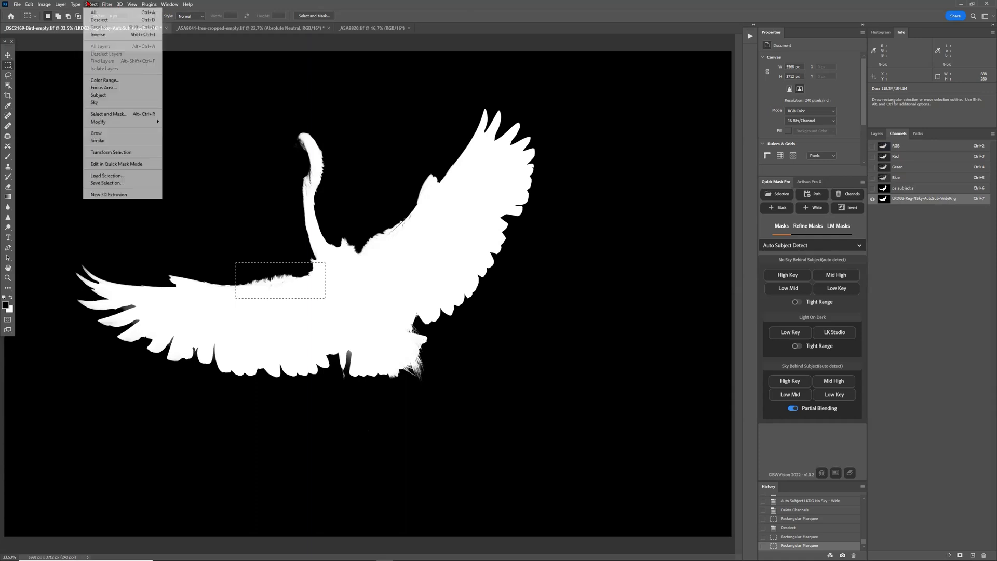
pyautogui.click(99, 20)
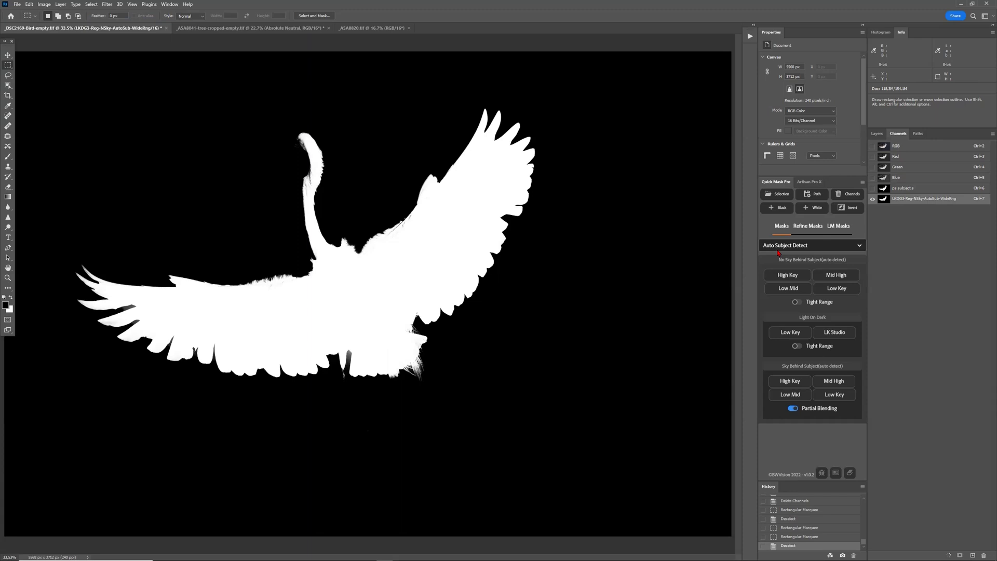
# In the RGB composite, marquee about 350 by 205 px around the bird's beak and face and examine the head up close
pyautogui.click(918, 154)
pyautogui.click(917, 148)
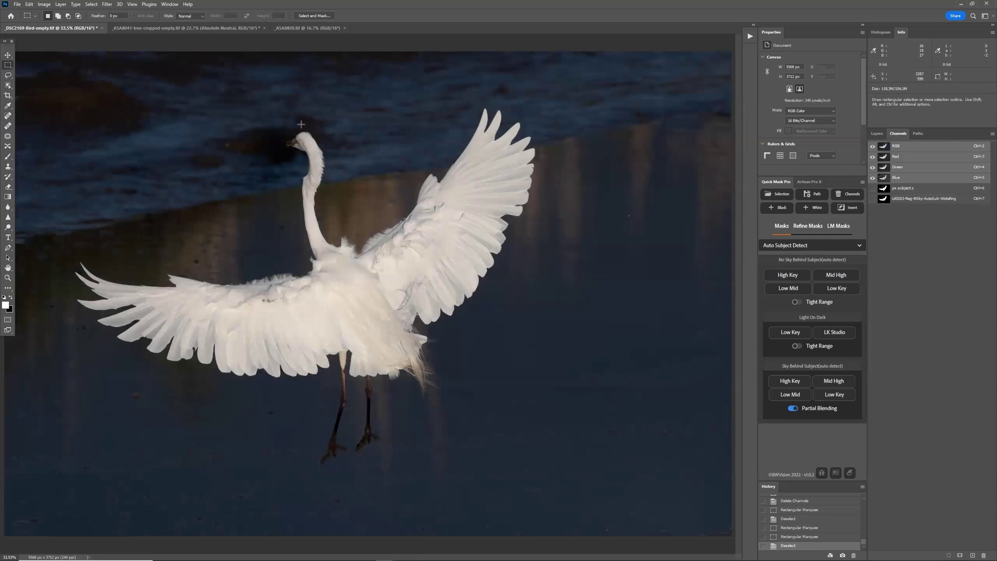
pyautogui.moveTo(259, 128); pyautogui.dragTo(306, 157)
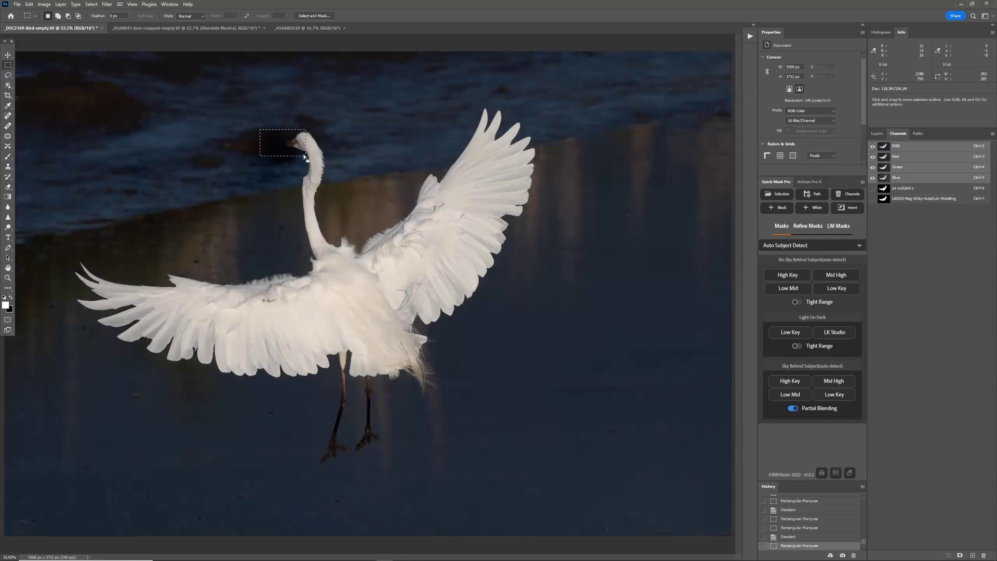
pyautogui.hotkey('ctrl', '+')
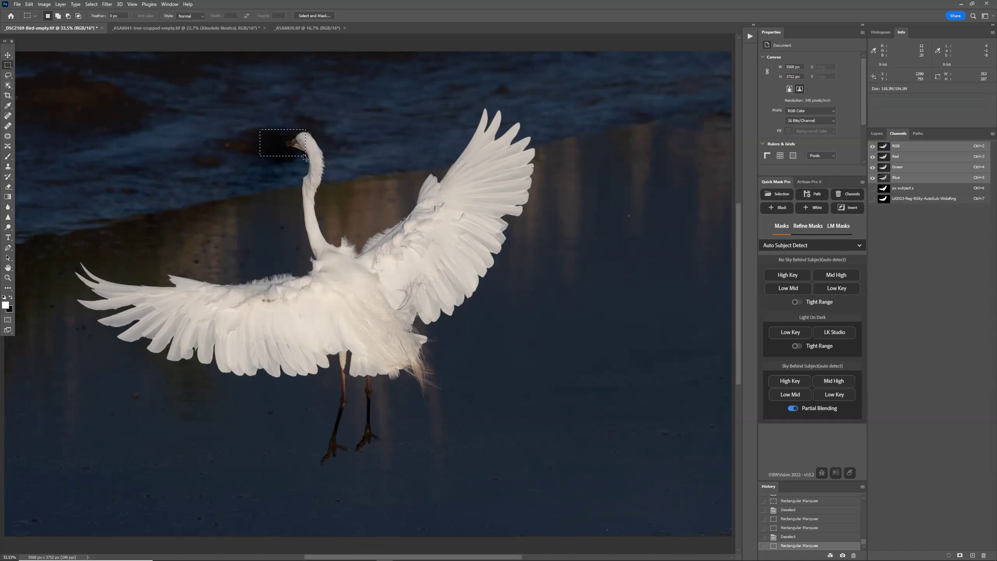
pyautogui.scroll(4, 73, 133)
pyautogui.hscroll(-6, 55, 149)
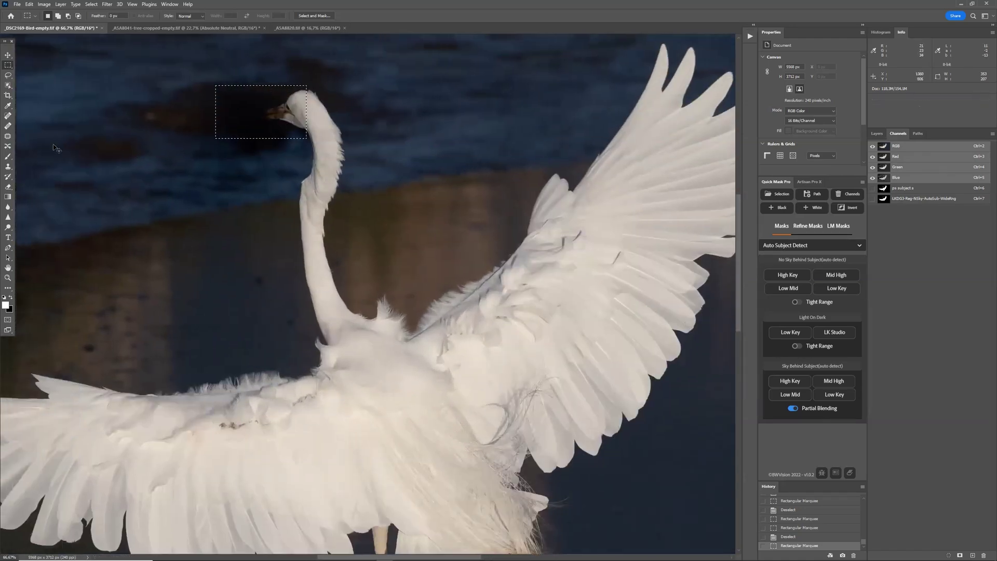
pyautogui.hotkey('ctrl', '+')
pyautogui.hotkey('ctrl', '+')
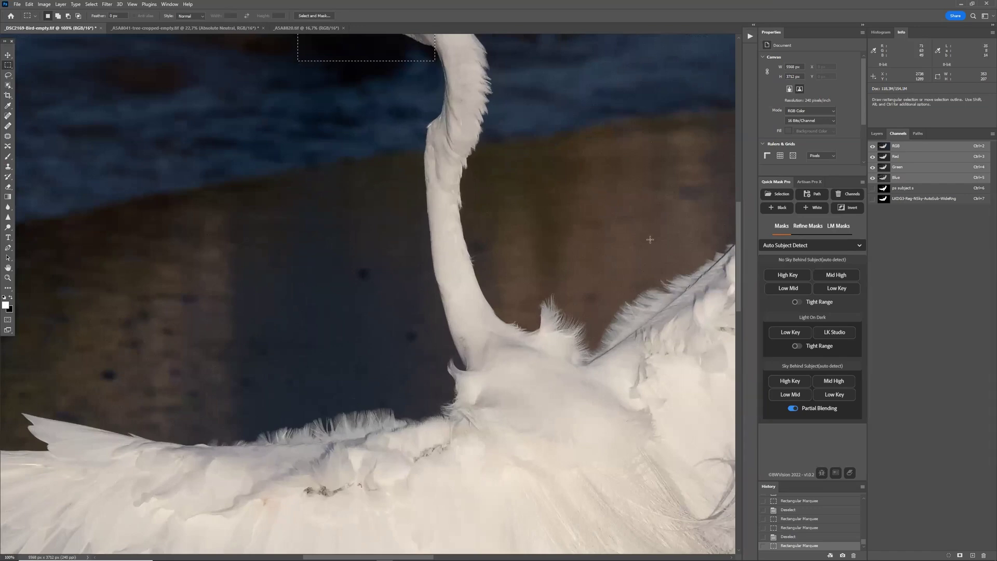
pyautogui.scroll(3, 315, 161)
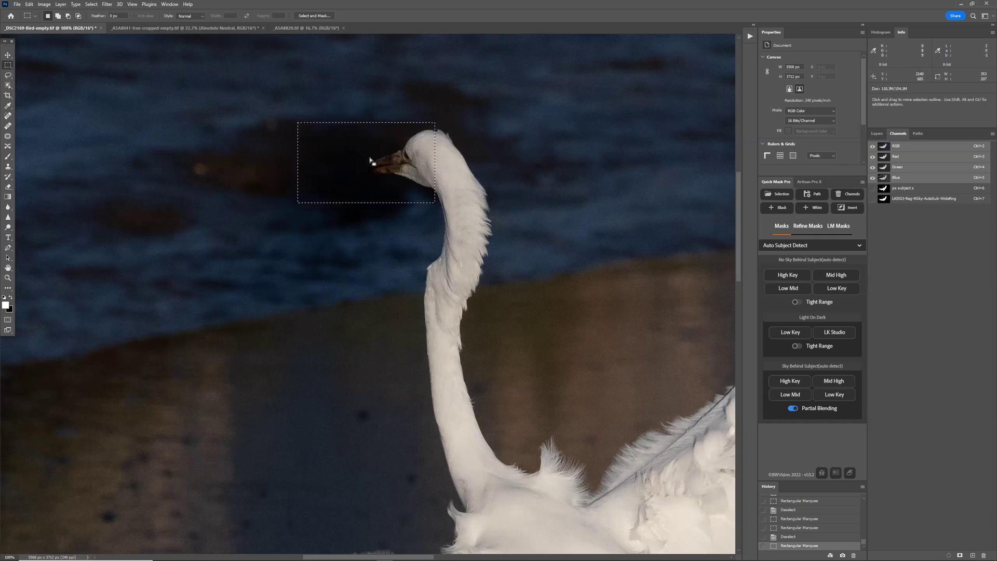
# Compare the head and neck in the "ps subject s" channel, the LKDG3 mask and the RGB composite, and clear the marquee
pyautogui.click(901, 193)
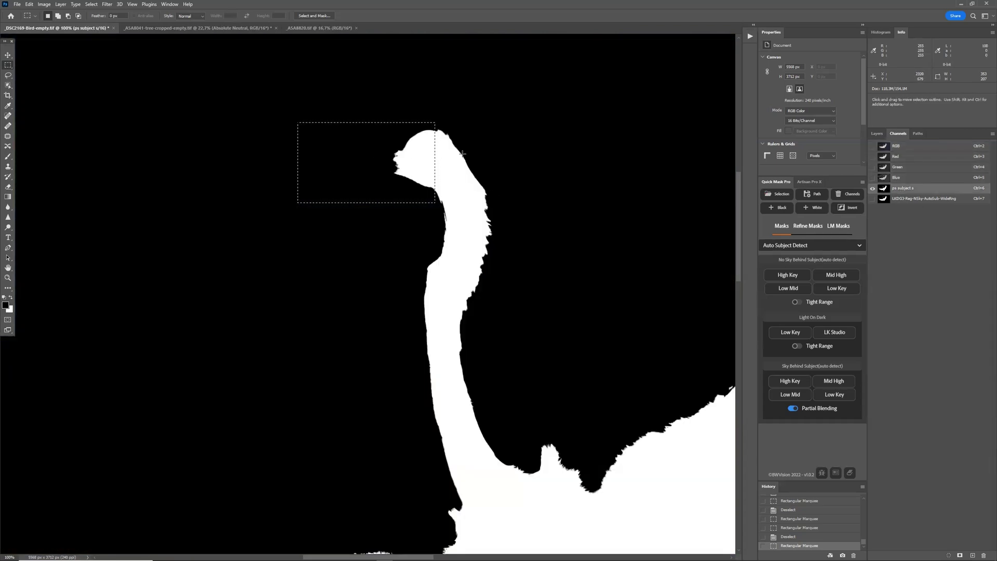
pyautogui.click(895, 150)
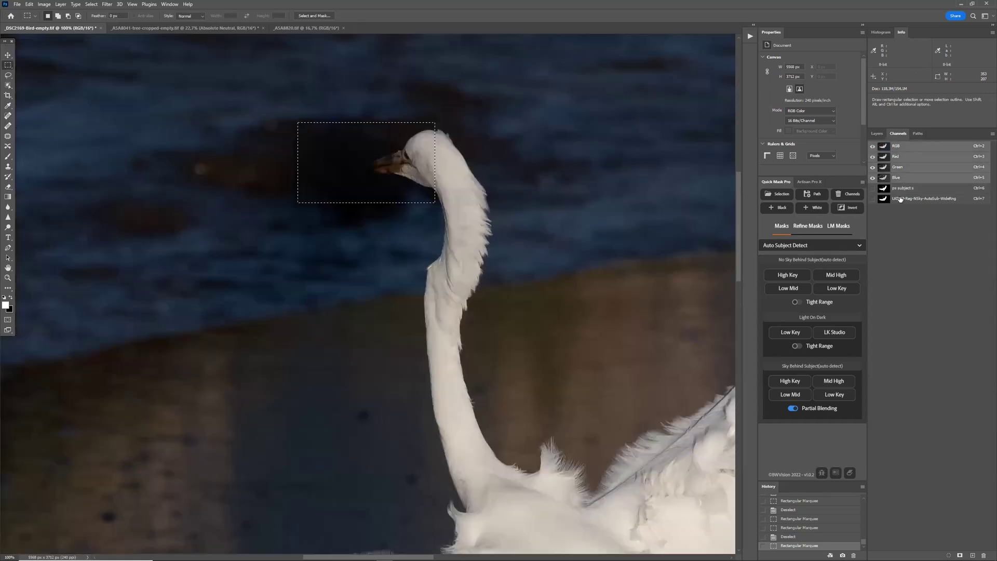
pyautogui.hotkey('ctrl', '7')
pyautogui.click(91, 4)
pyautogui.click(104, 20)
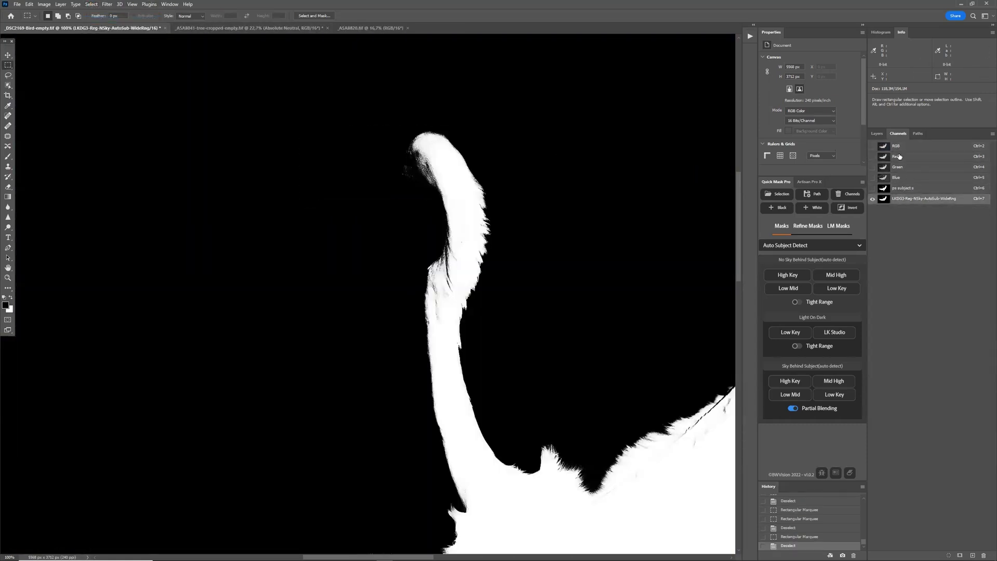
pyautogui.scroll(-3, 539, 348)
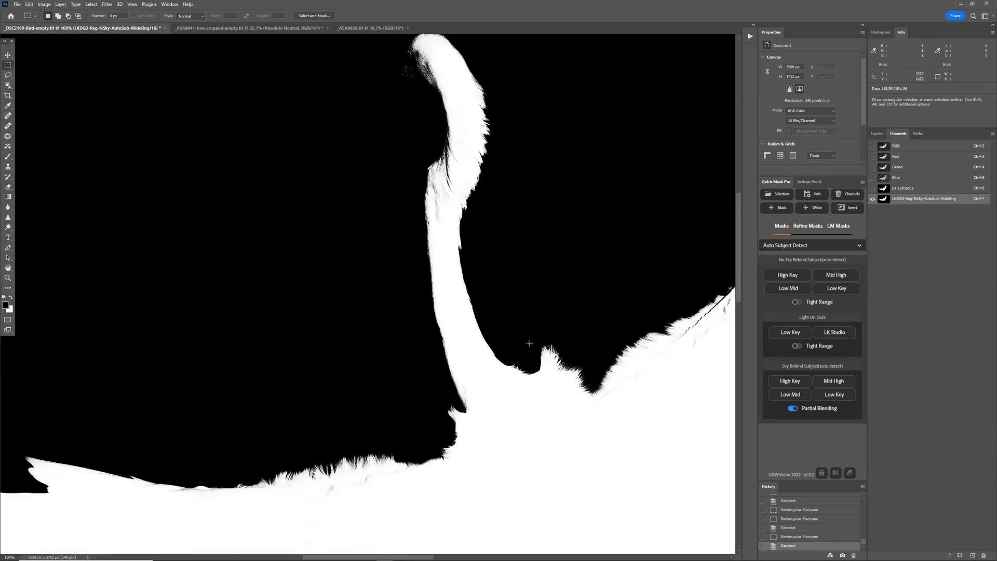
pyautogui.click(907, 146)
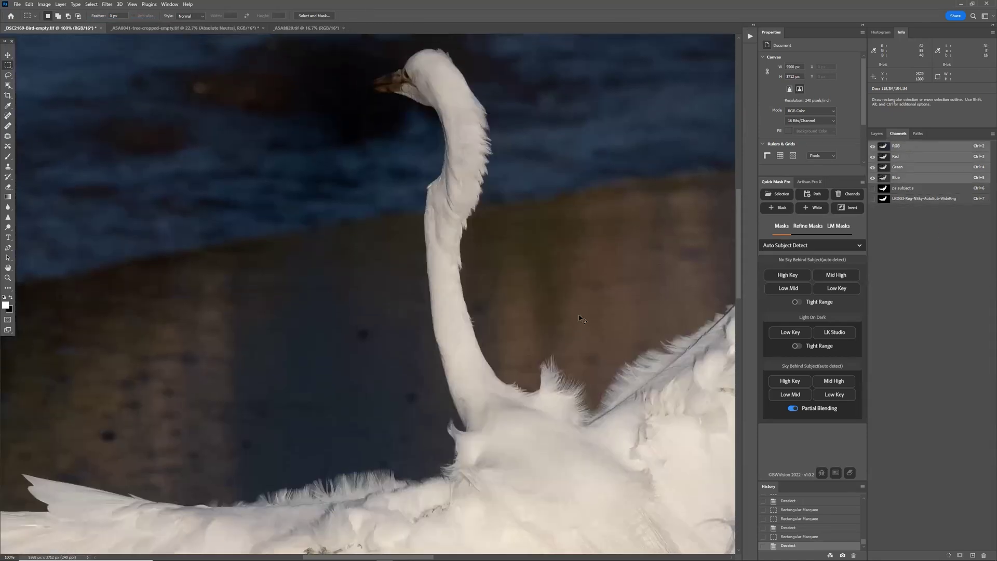
# Select both of the bird's legs using the Object Selection tool in Lasso mode
pyautogui.hotkey('ctrl', '0')
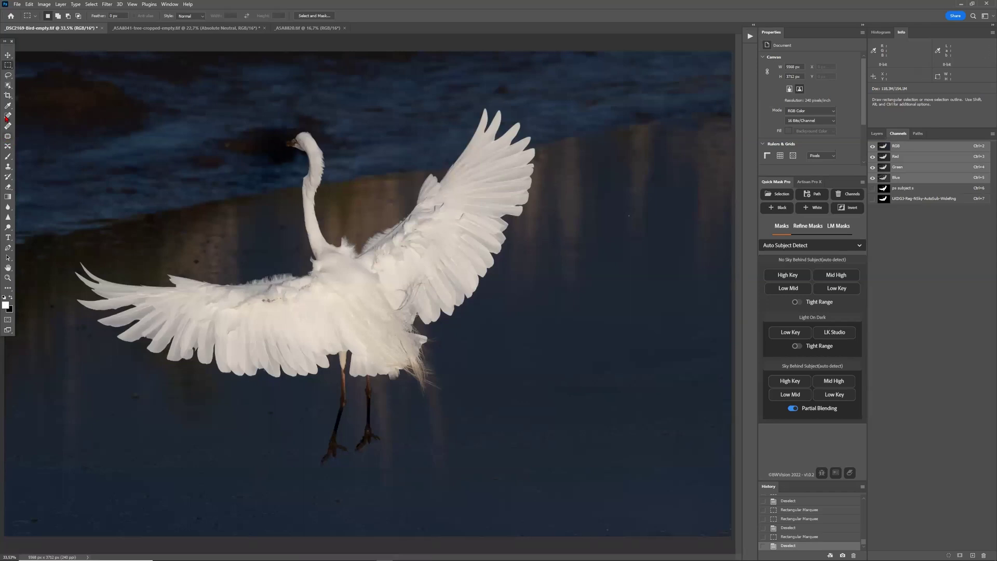
pyautogui.click(8, 86)
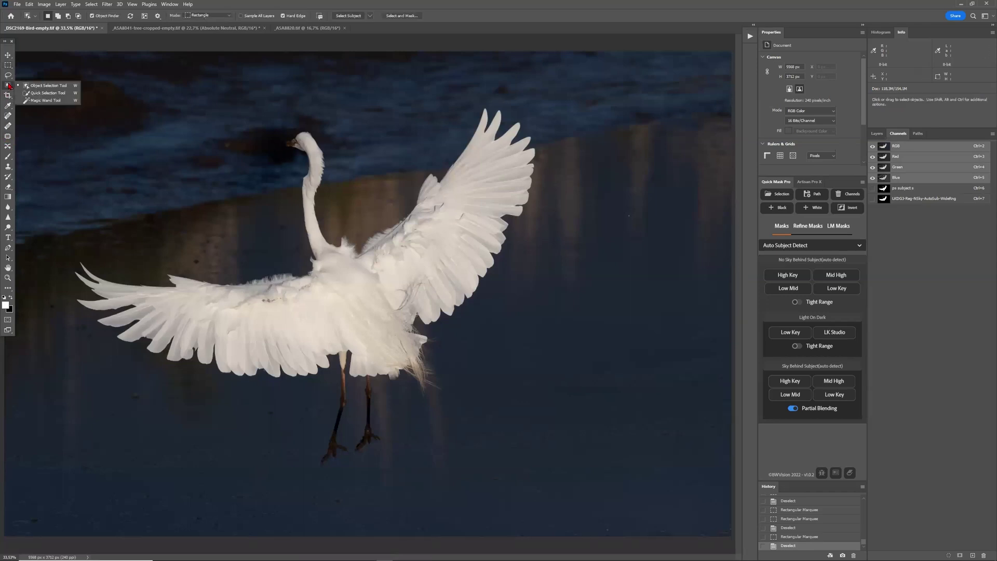
pyautogui.click(47, 86)
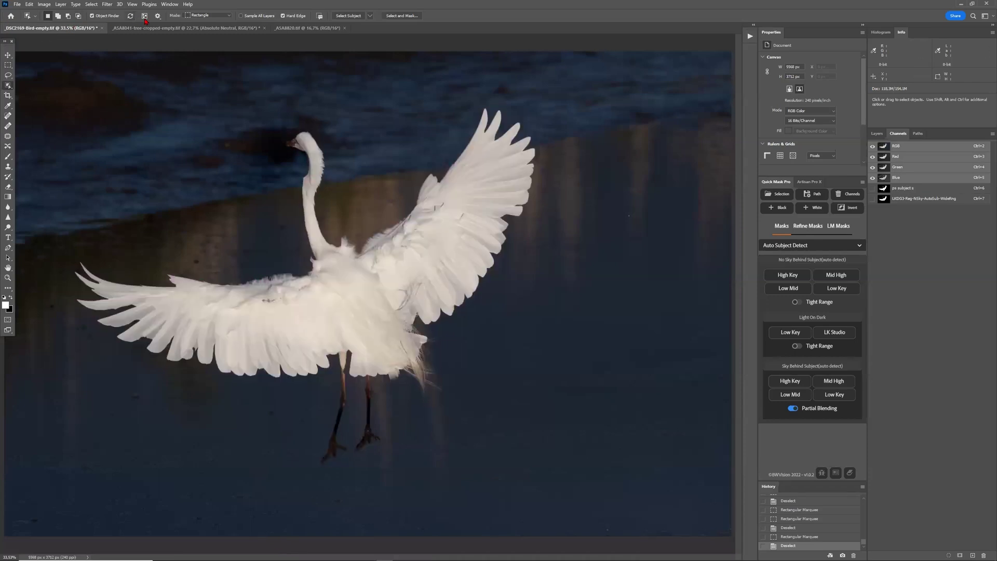
pyautogui.click(219, 16)
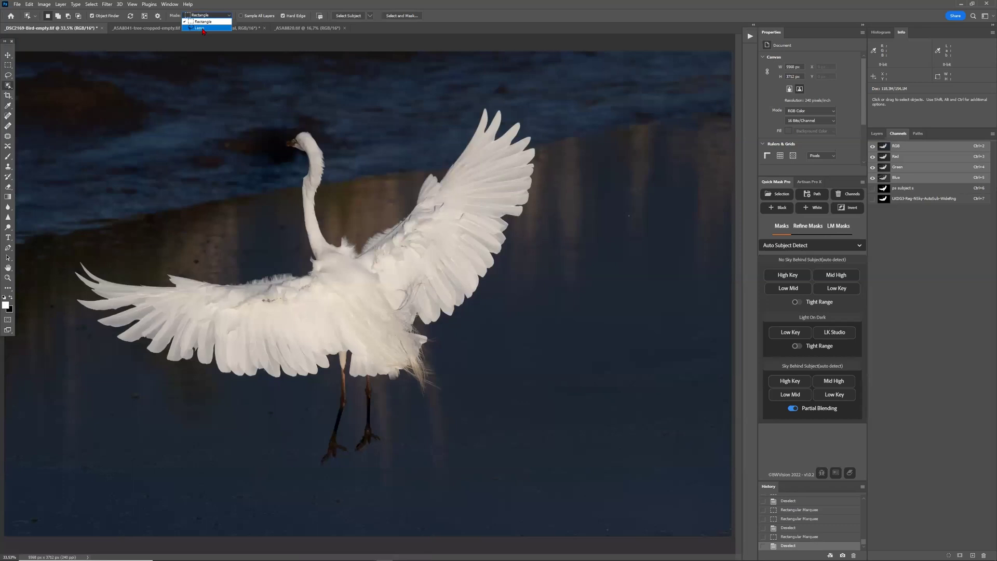
pyautogui.click(203, 28)
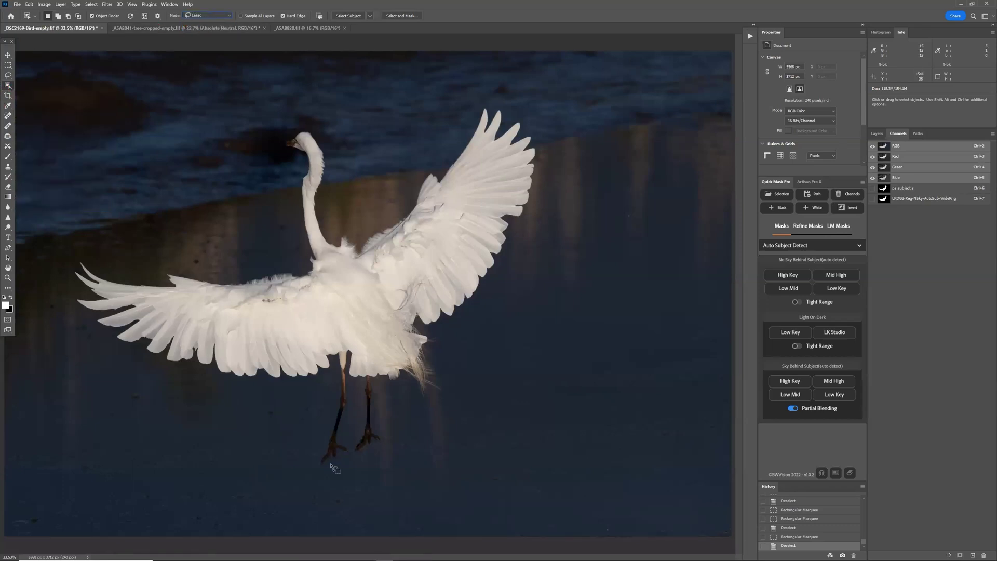
pyautogui.moveTo(342, 365)
pyautogui.mouseDown()
pyautogui.moveTo(303, 466)
pyautogui.moveTo(320, 479)
pyautogui.moveTo(387, 445)
pyautogui.moveTo(381, 380)
pyautogui.moveTo(344, 364)
pyautogui.mouseUp()
pyautogui.moveTo(340, 367)
pyautogui.mouseDown()
pyautogui.moveTo(301, 455)
pyautogui.moveTo(315, 478)
pyautogui.moveTo(360, 470)
pyautogui.moveTo(386, 447)
pyautogui.moveTo(379, 386)
pyautogui.moveTo(350, 375)
pyautogui.mouseUp()
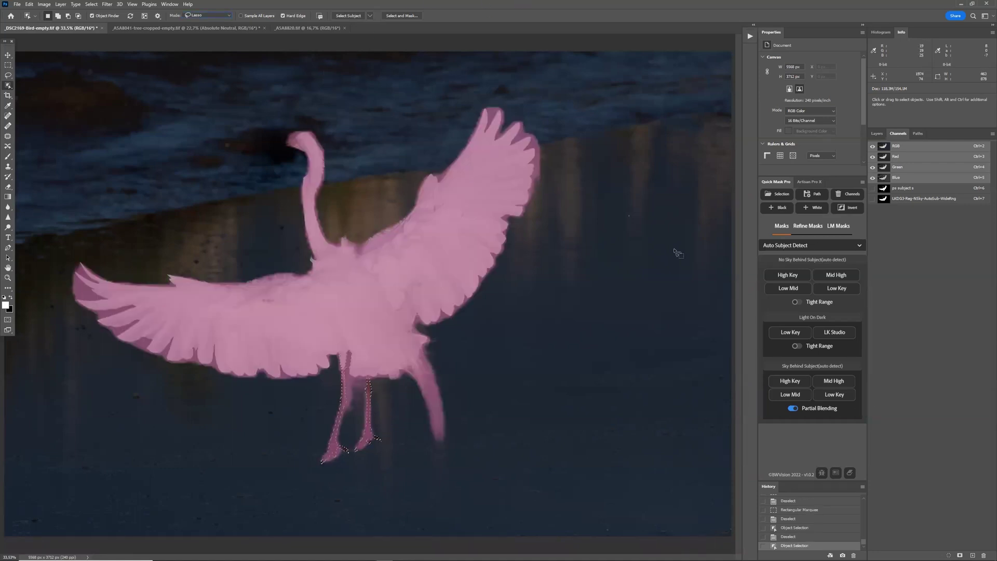
# Subtract the small gap between the left leg's top and the tail feathers from the legs selection
pyautogui.scroll(2, 360, 301)
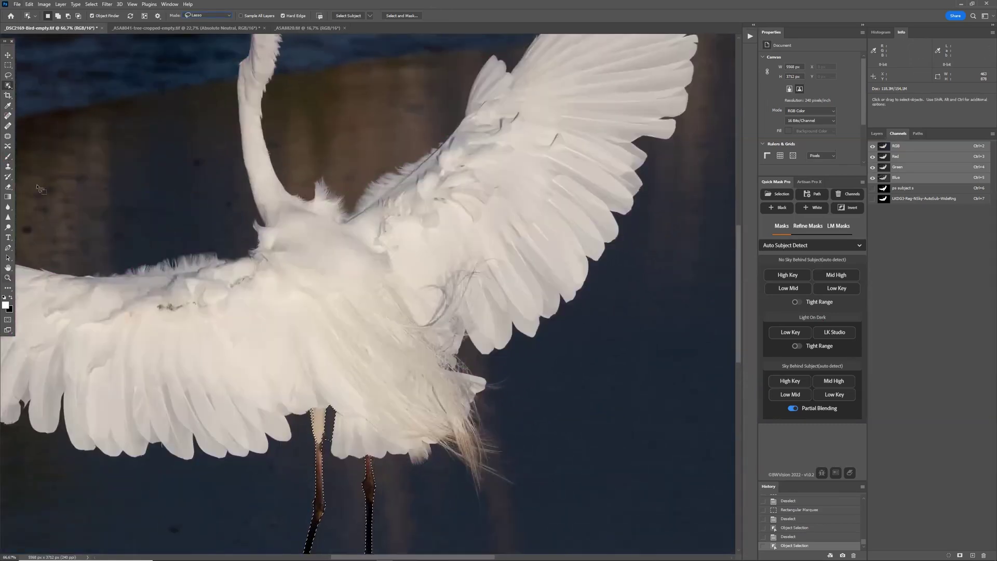
pyautogui.click(91, 4)
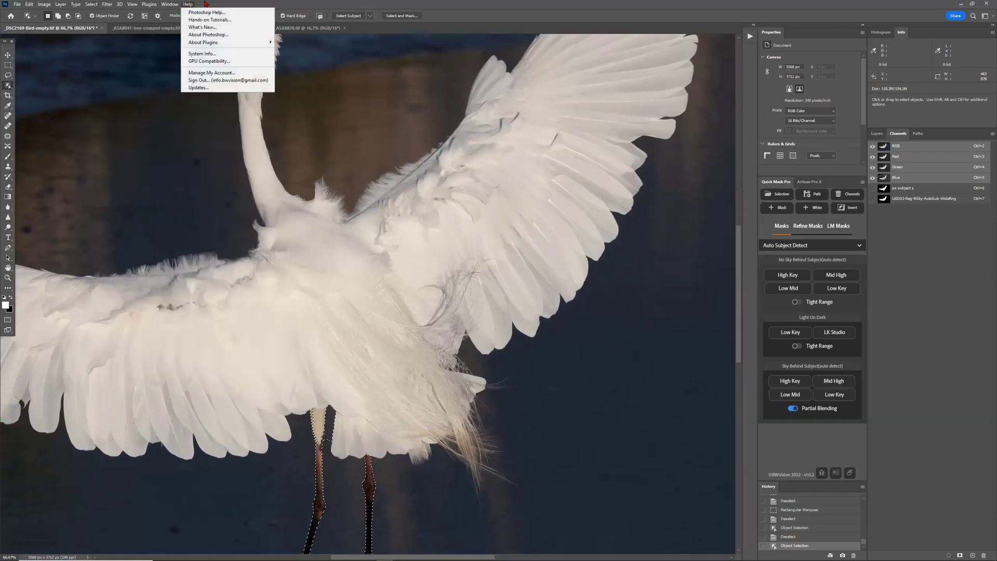
pyautogui.click(92, 4)
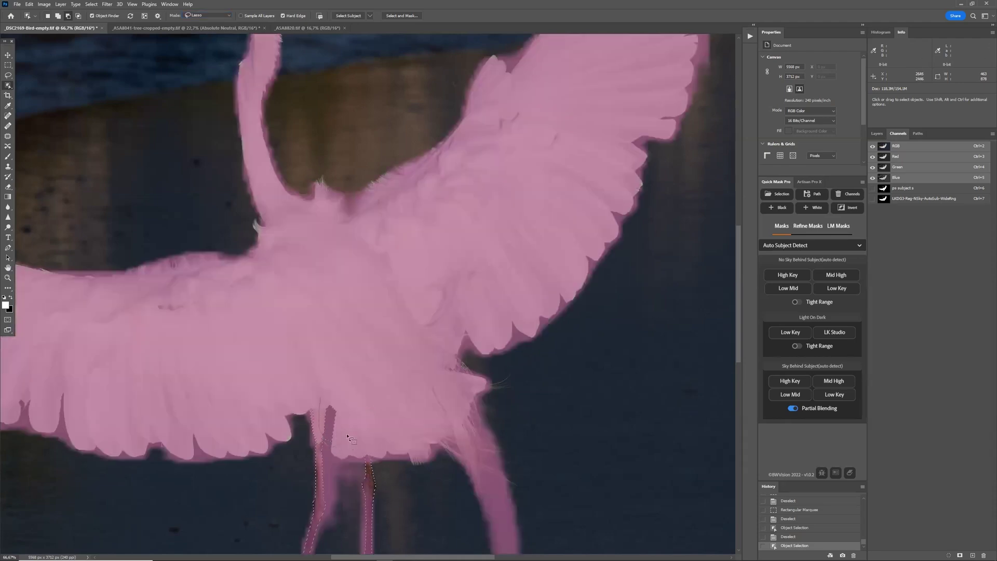
pyautogui.click(326, 405)
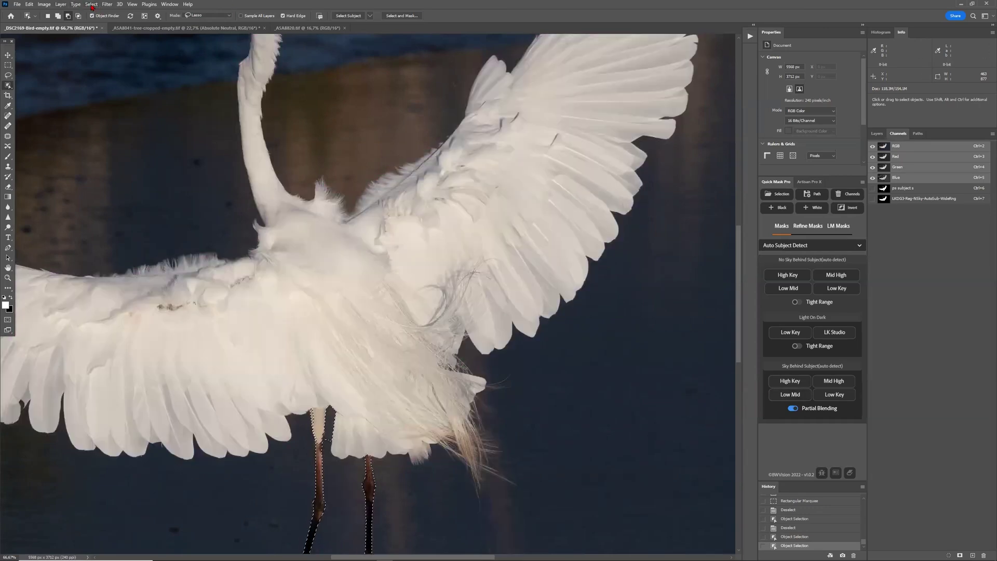
# Save the legs selection as a new channel named "legs"
pyautogui.click(92, 4)
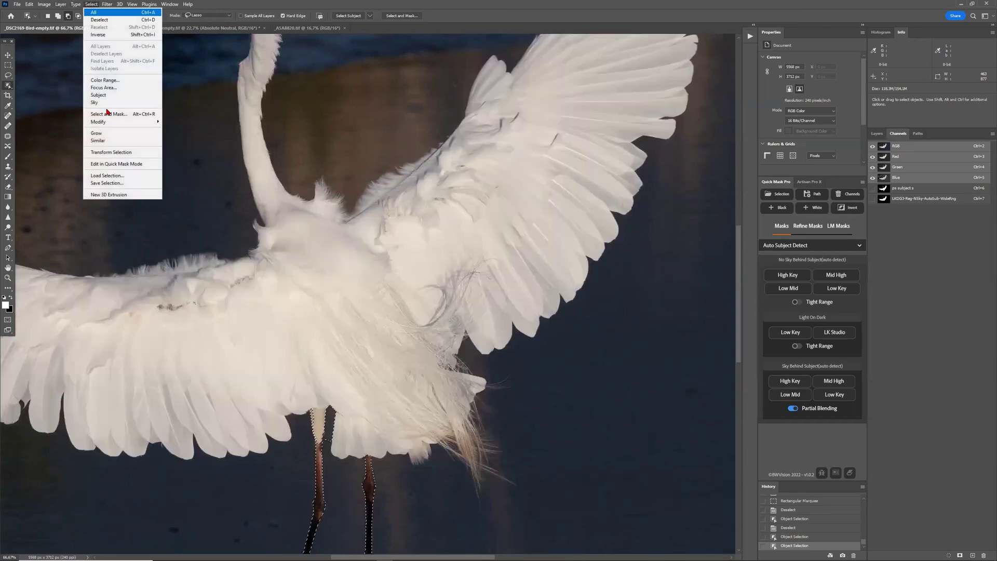
pyautogui.click(110, 181)
pyautogui.write('legs')
pyautogui.press('Return')
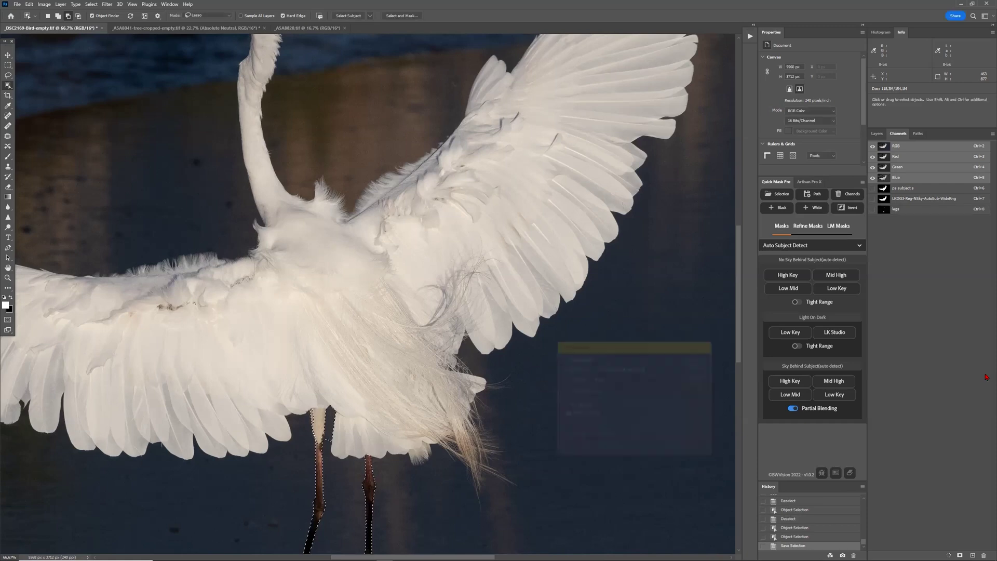
# Select the bird's beak and face using the Object Selection tool in Rectangle mode
pyautogui.scroll(1, 363, 293)
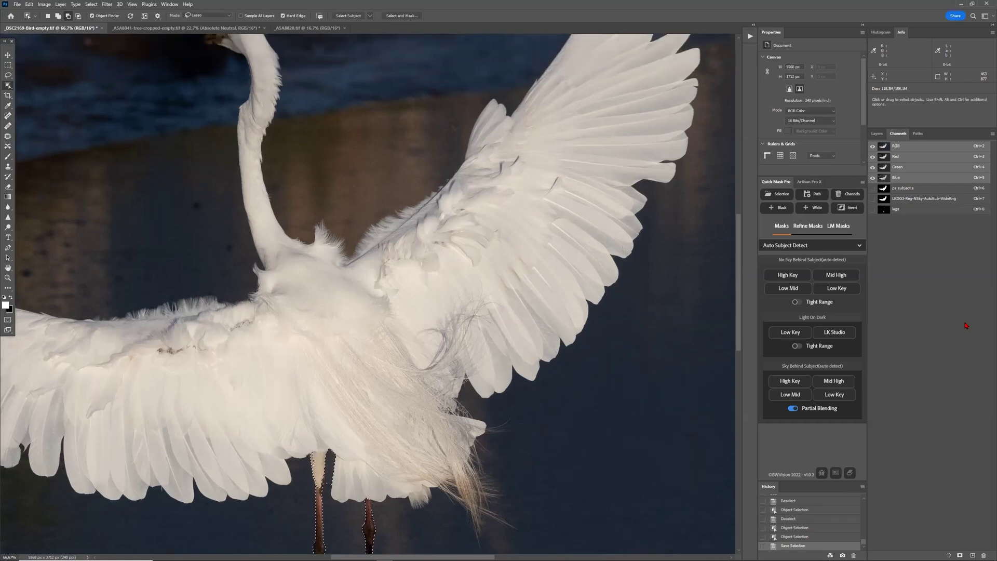
pyautogui.scroll(3, 364, 156)
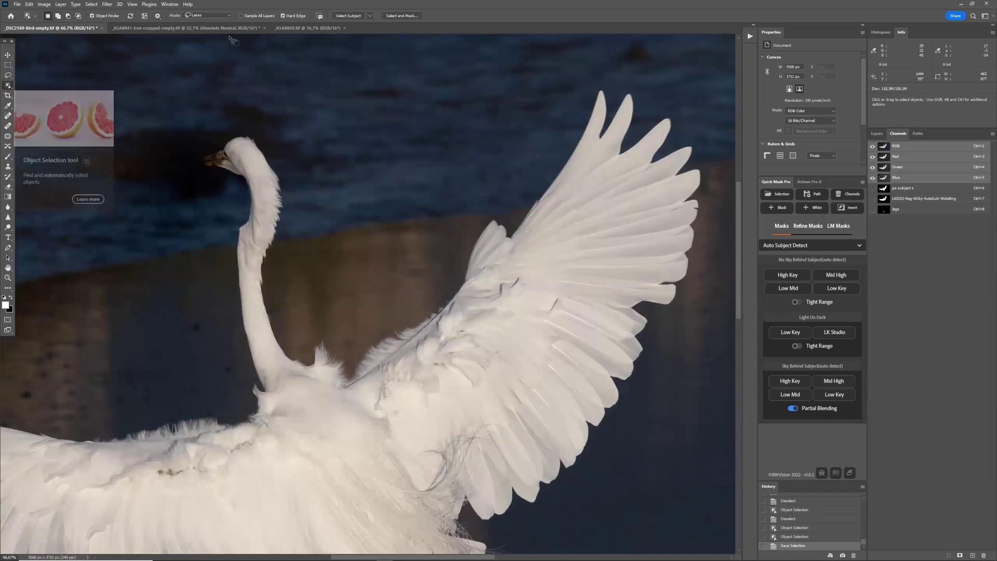
pyautogui.click(208, 15)
pyautogui.click(214, 22)
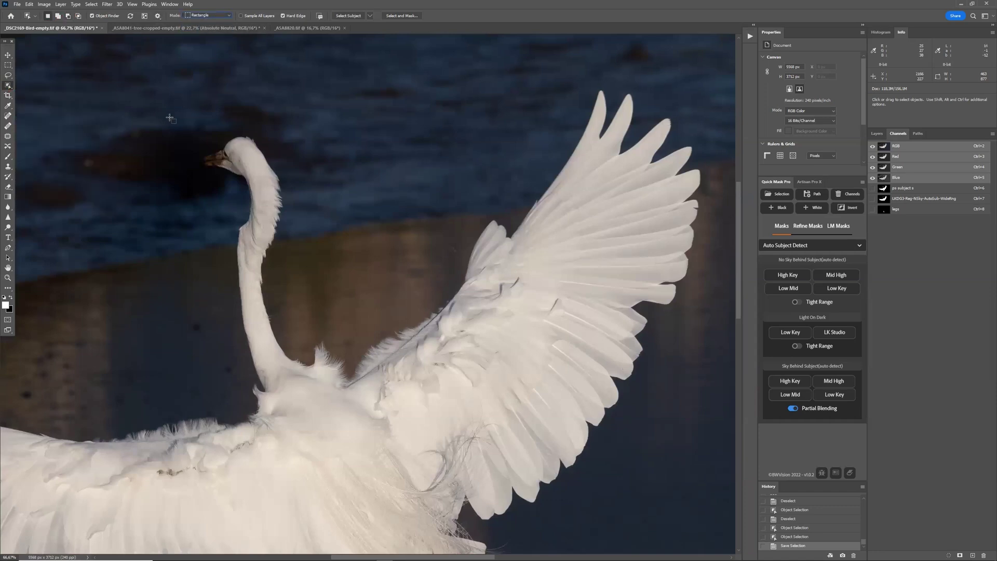
pyautogui.moveTo(169, 134); pyautogui.dragTo(258, 185)
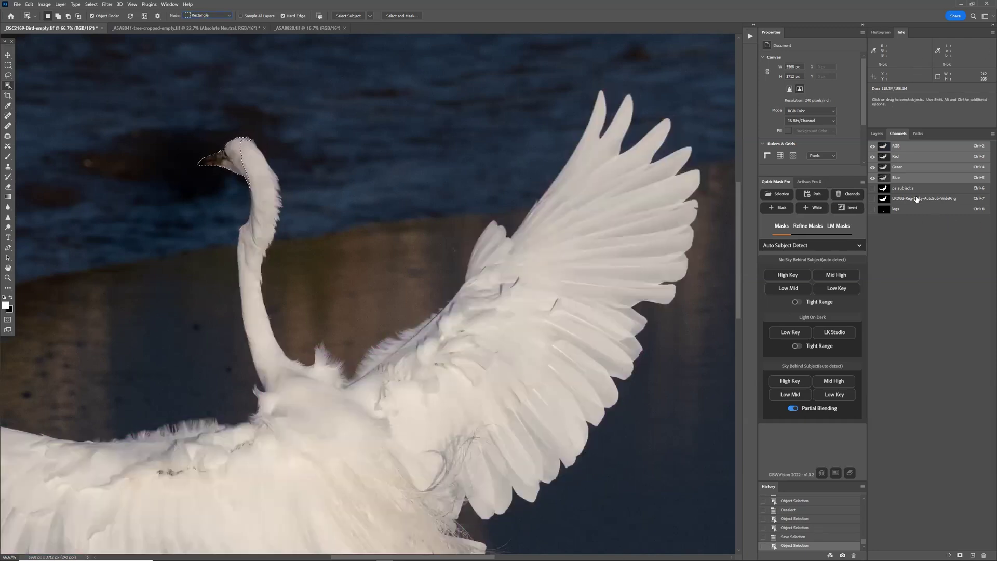
# Lighten the selected beak and face area in the LKDG3 mask with the Normal Adjustments of Quick Refine
pyautogui.click(917, 200)
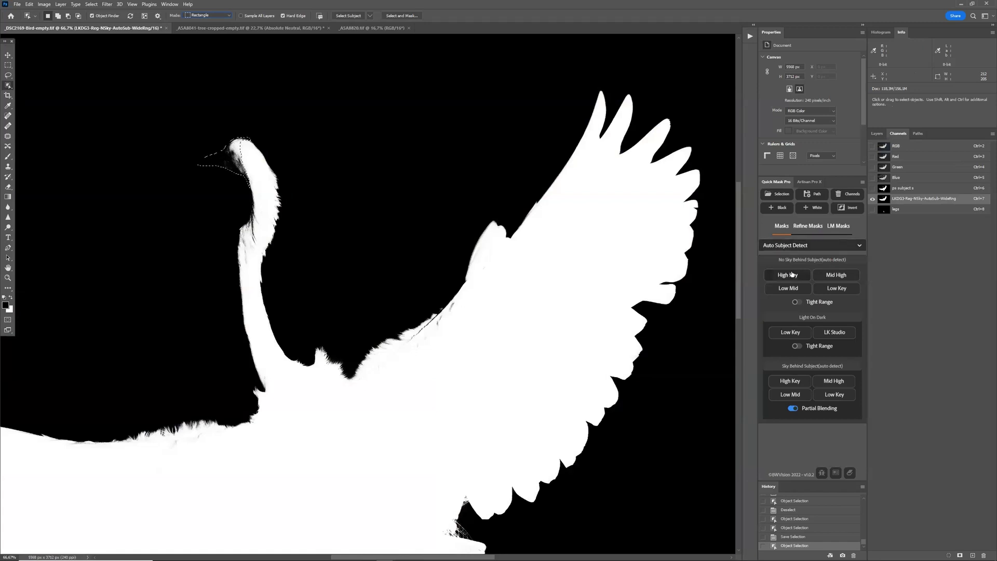
pyautogui.click(810, 227)
pyautogui.click(816, 248)
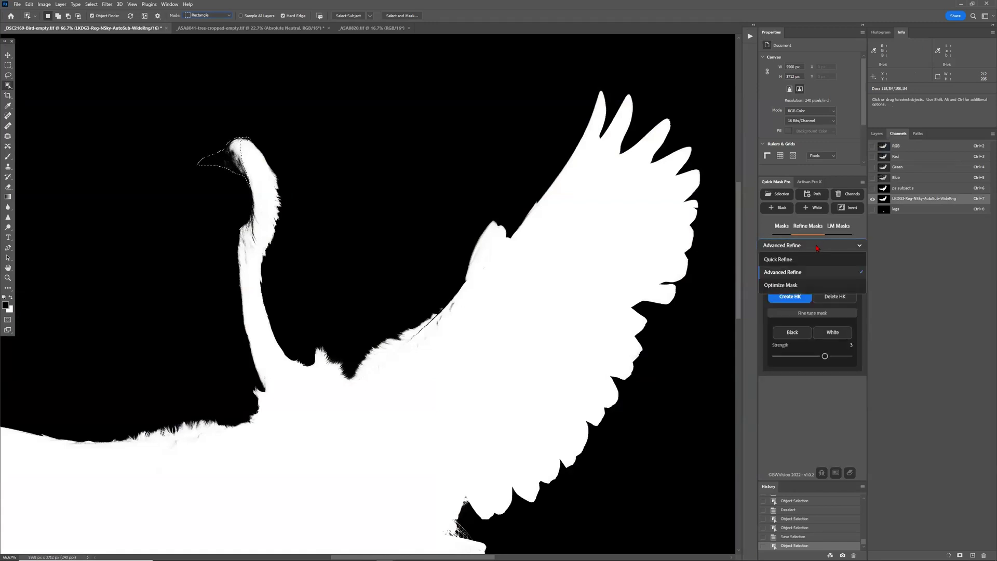
pyautogui.click(807, 260)
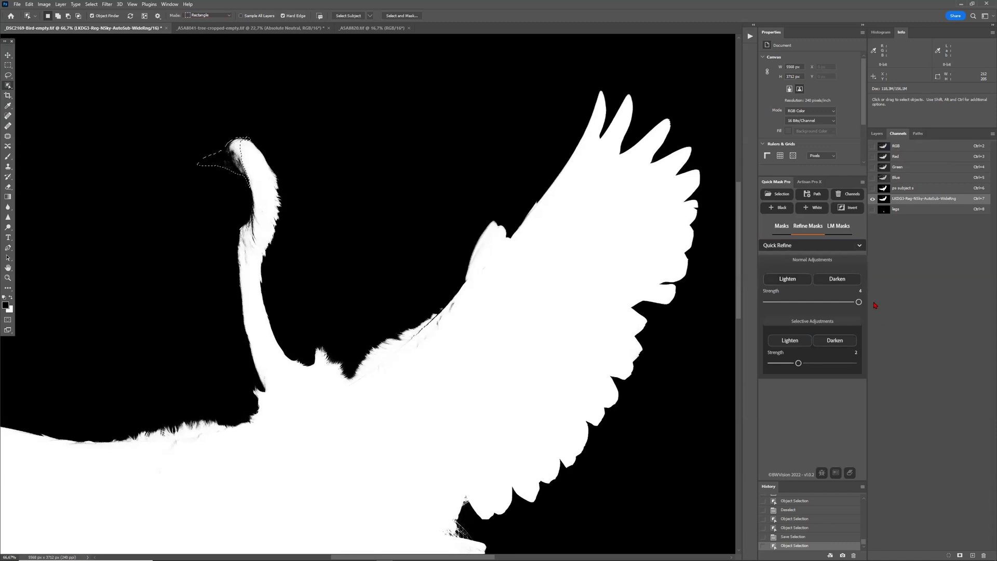
pyautogui.click(787, 279)
pyautogui.scroll(-10, 467, 259)
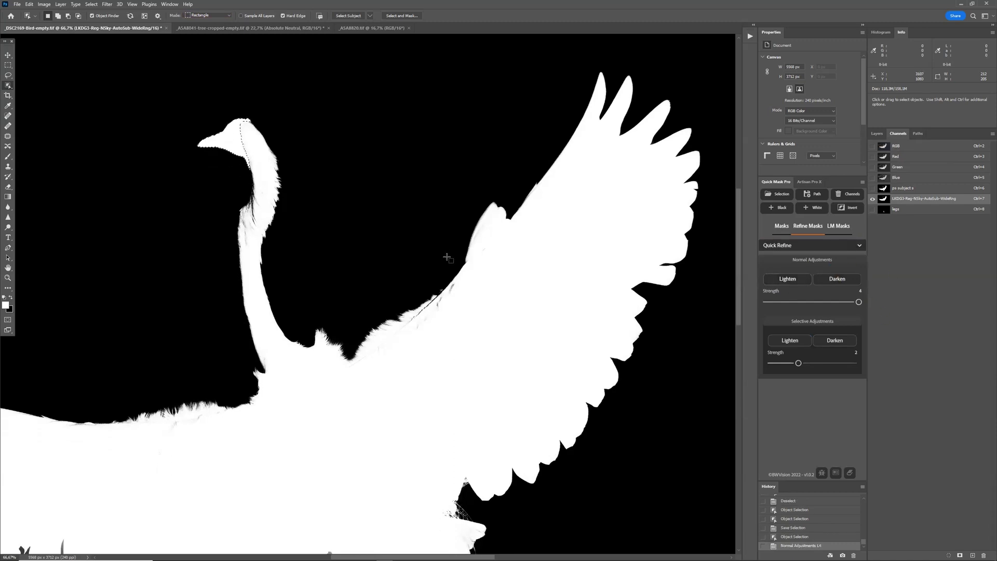
# Clear the beak selection and load the "legs" channel as a new selection over the LKDG3 mask
pyautogui.scroll(-1, 440, 238)
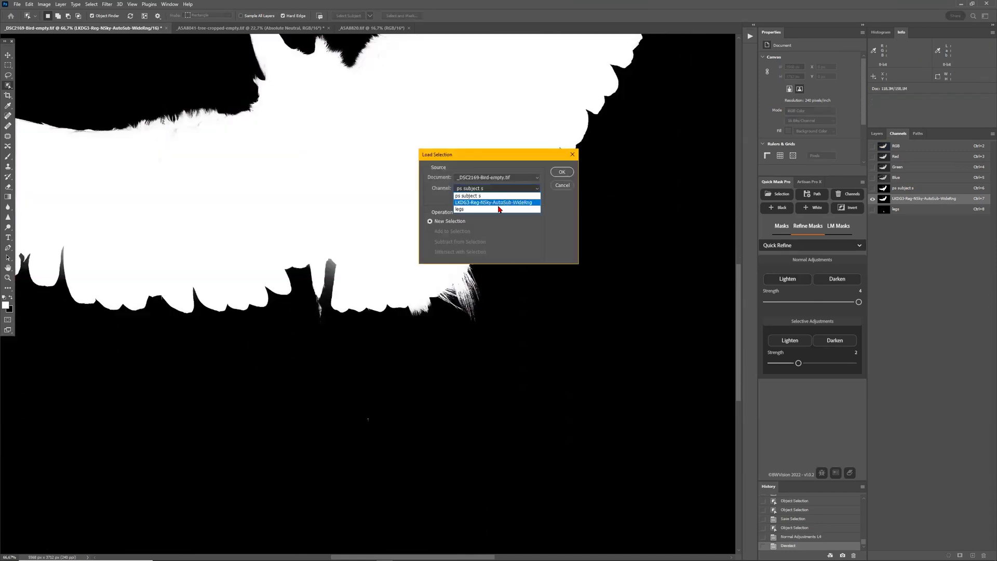
pyautogui.click(498, 209)
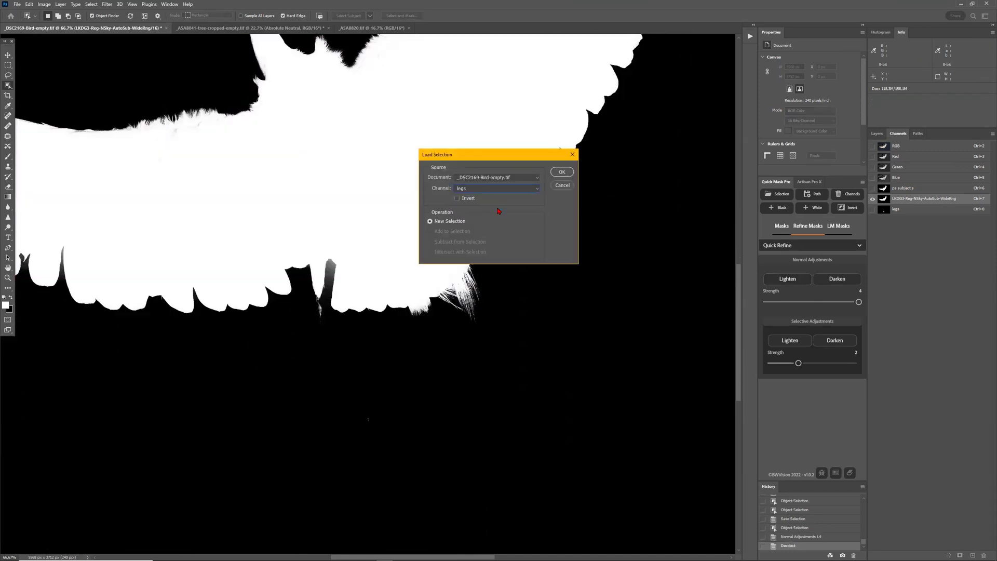
pyautogui.click(562, 172)
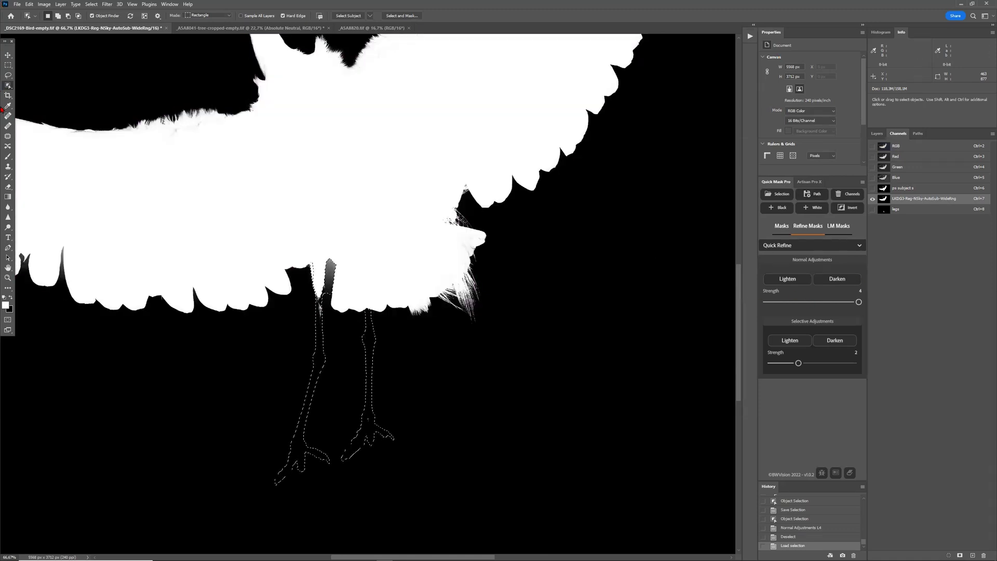
# Choose the Brush tool and enlarge its brush for painting inside the legs selection
pyautogui.click(7, 156)
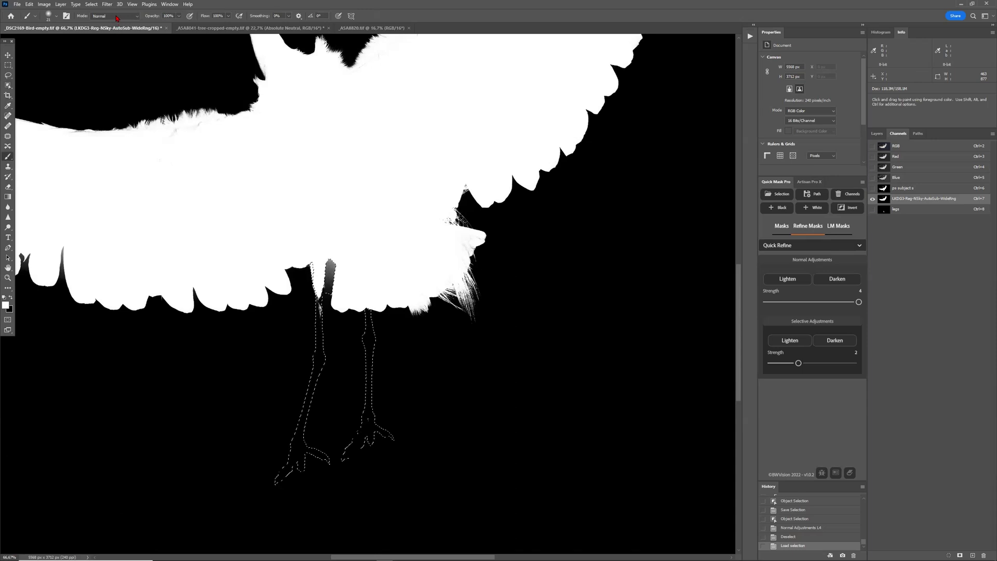
pyautogui.rightClick(210, 422)
pyautogui.click(269, 437)
pyautogui.click(223, 349)
pyautogui.moveTo(300, 455); pyautogui.dragTo(276, 471)
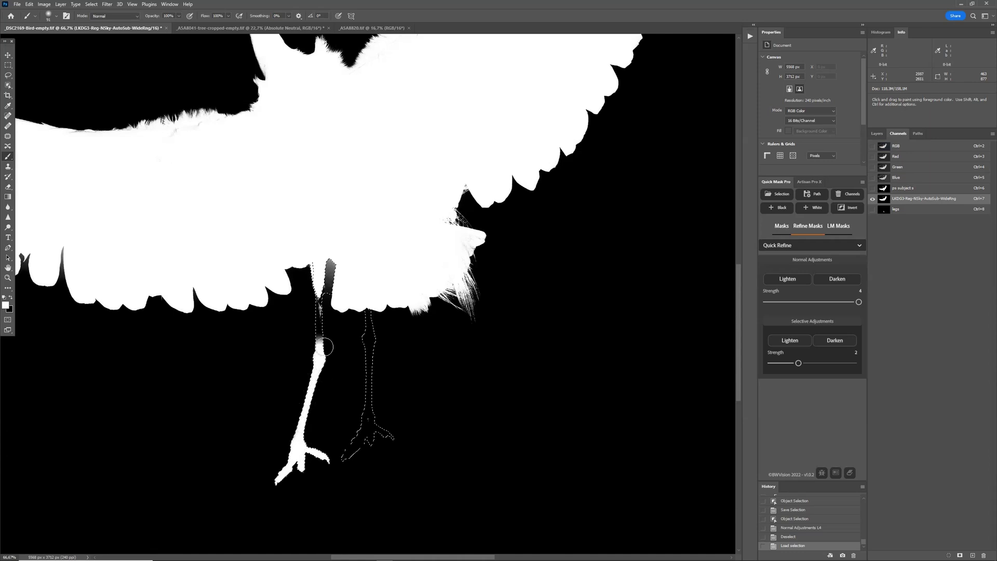
pyautogui.click(314, 322)
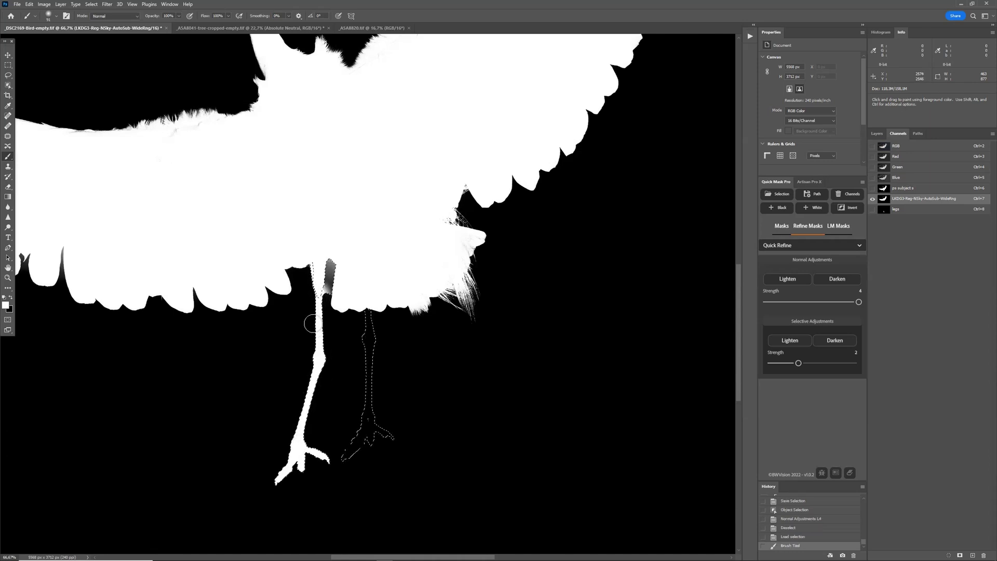
pyautogui.click(801, 535)
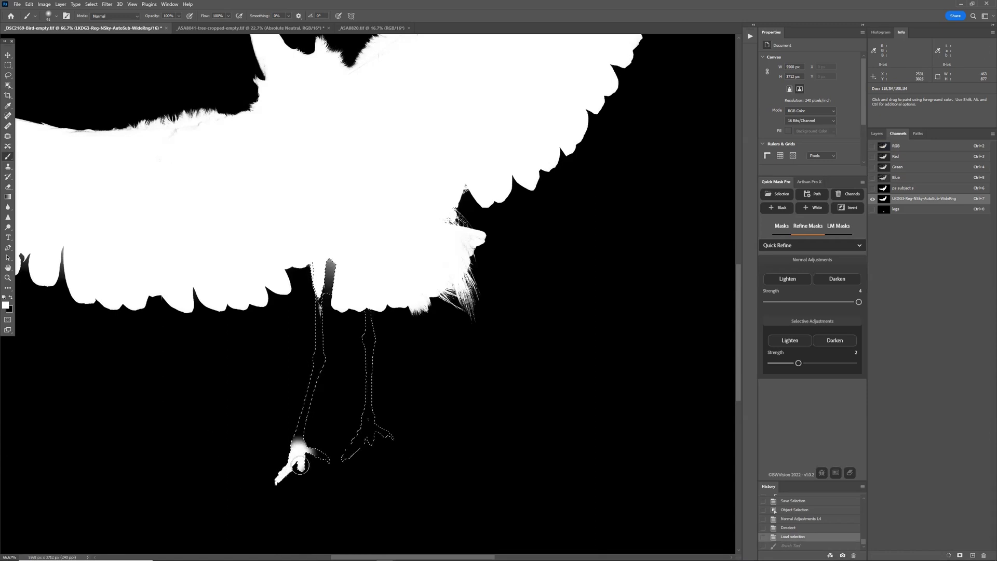
# Paint both selected legs and feet white in the LKDG3 mask, up to the feather edges
pyautogui.moveTo(300, 427)
pyautogui.mouseDown()
pyautogui.moveTo(319, 303)
pyautogui.moveTo(368, 340)
pyautogui.moveTo(367, 364)
pyautogui.mouseUp()
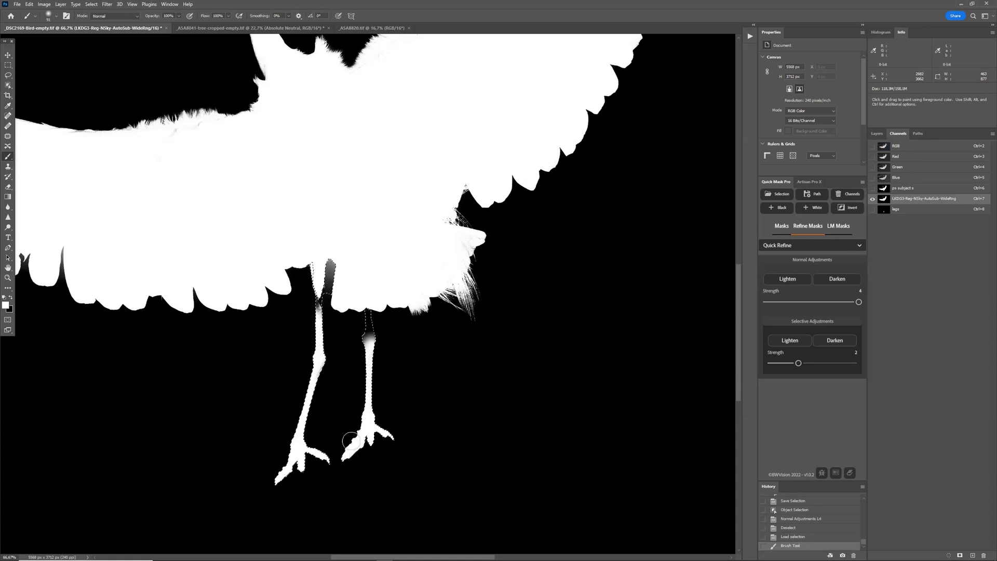
pyautogui.moveTo(368, 339)
pyautogui.mouseDown()
pyautogui.moveTo(366, 297)
pyautogui.moveTo(369, 350)
pyautogui.moveTo(385, 378)
pyautogui.mouseUp()
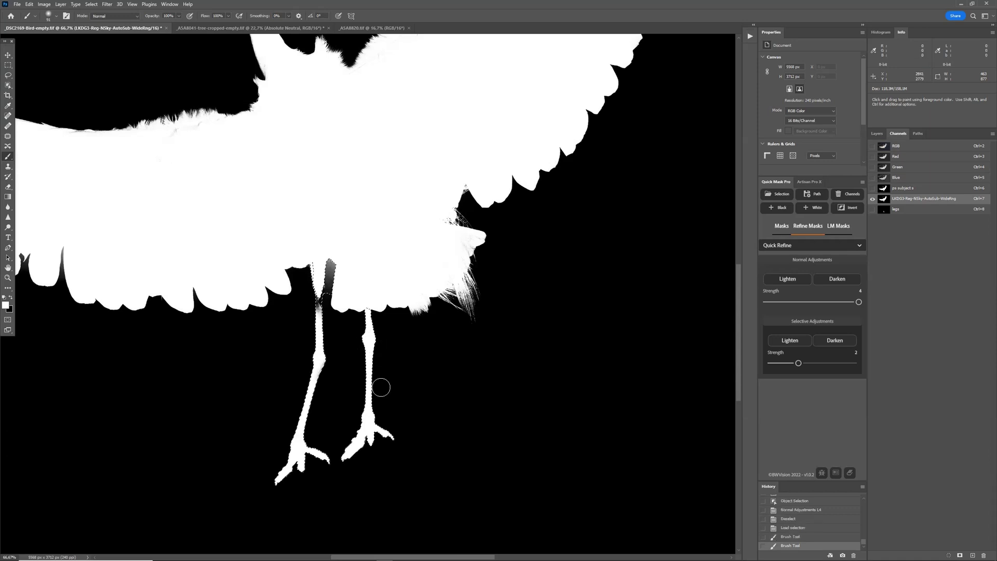
# Set the brush size to 40 px and paint the upper part of the left leg solid white
pyautogui.hotkey('ctrl', '+')
pyautogui.hotkey('ctrl', '+')
pyautogui.rightClick(291, 357)
pyautogui.doubleClick(356, 363)
pyautogui.write('40')
pyautogui.press('Return')
pyautogui.moveTo(216, 340); pyautogui.dragTo(219, 311)
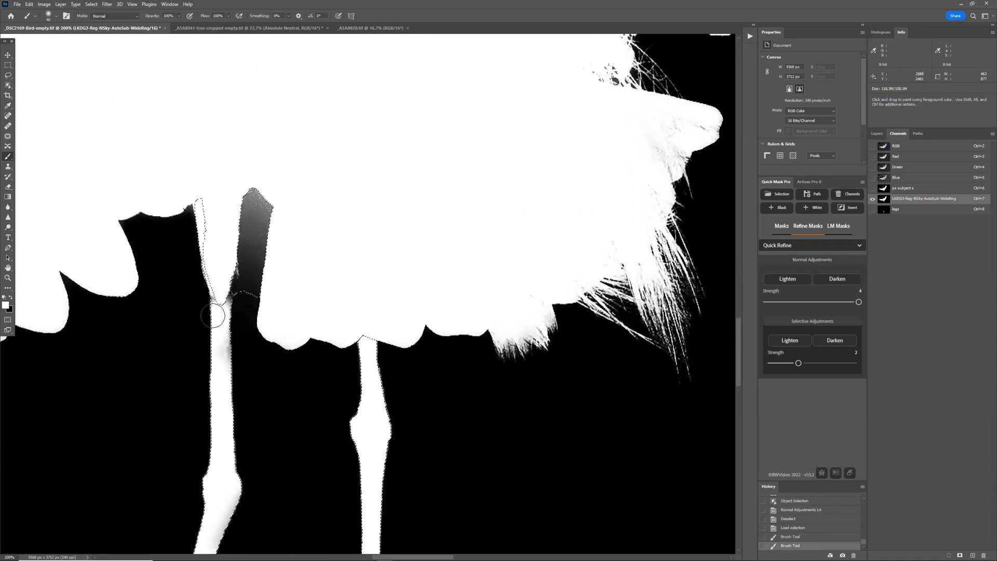
pyautogui.moveTo(224, 358)
pyautogui.mouseDown()
pyautogui.moveTo(223, 455)
pyautogui.moveTo(220, 305)
pyautogui.mouseUp()
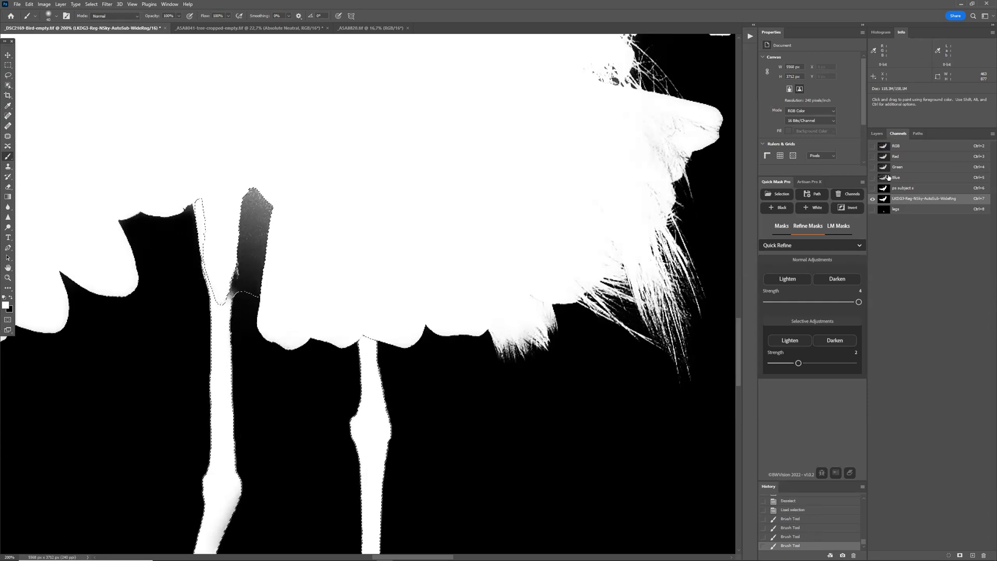
# Check the left leg's top in the RGB image and touch up that spot with white in the LKDG3 mask
pyautogui.click(892, 145)
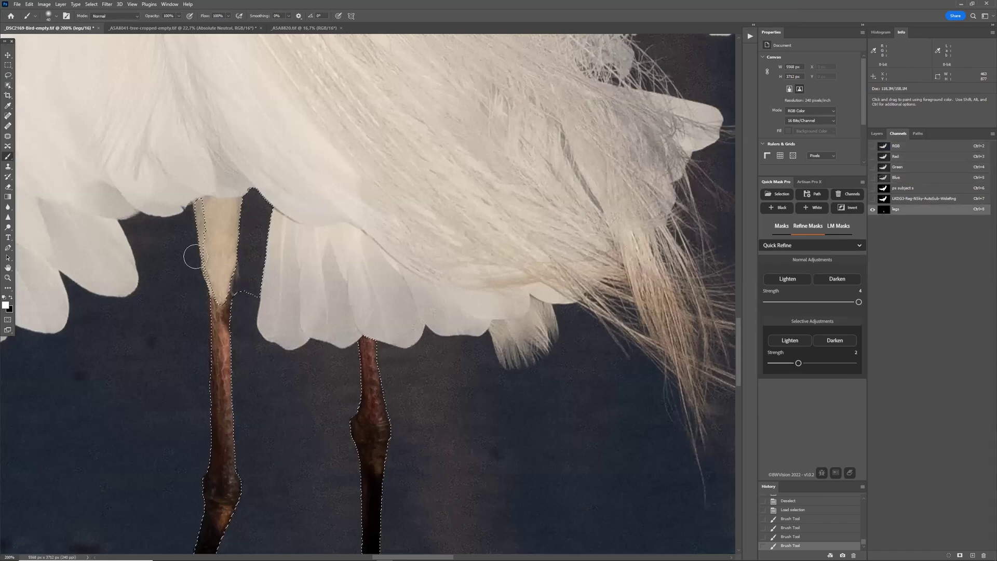
pyautogui.click(895, 208)
pyautogui.click(896, 200)
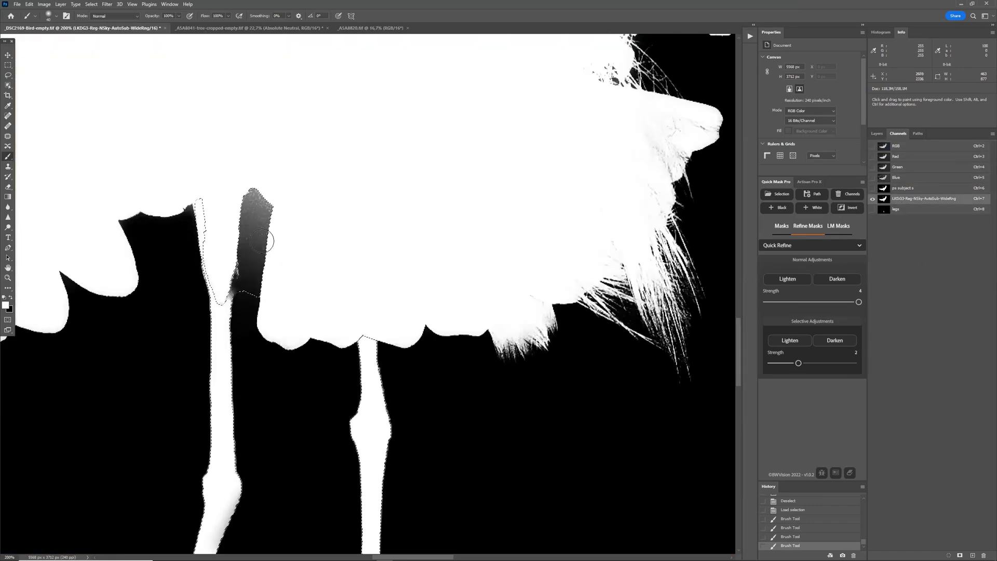
pyautogui.moveTo(215, 274); pyautogui.dragTo(218, 285)
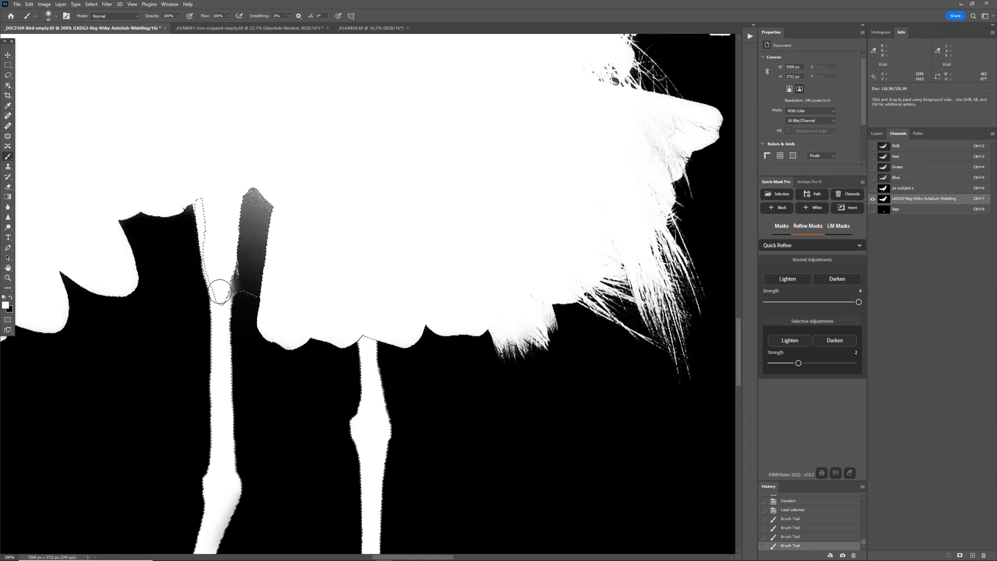
# Clear the legs selection and compare the whole LKDG3 mask with the "ps subject s" channel
pyautogui.click(91, 4)
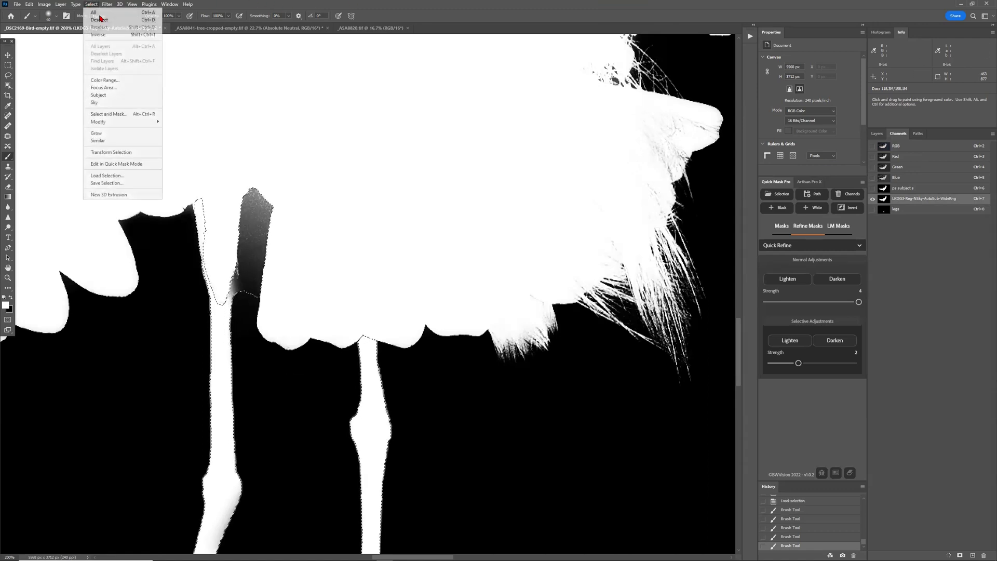
pyautogui.click(107, 23)
pyautogui.hotkey('ctrl', '0')
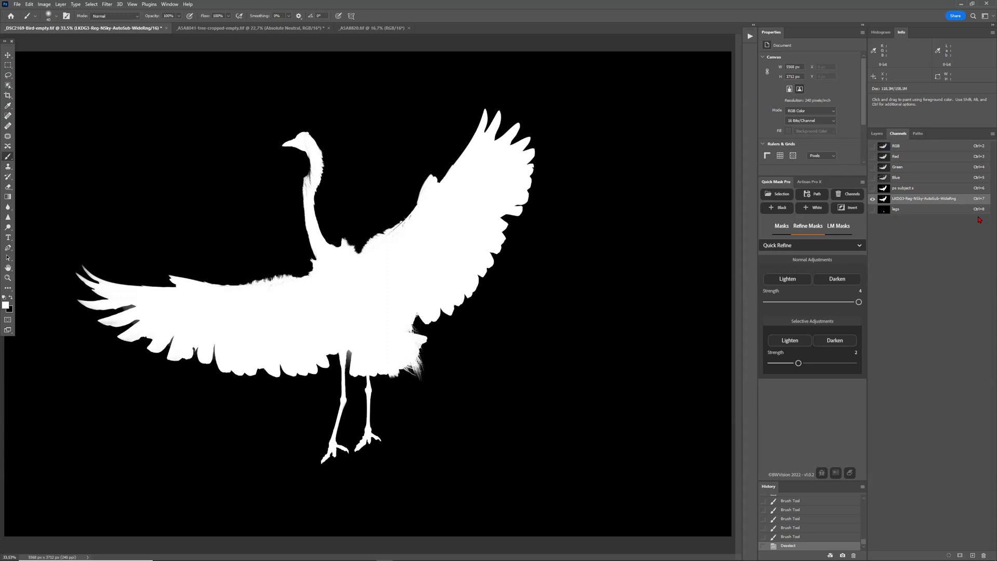
pyautogui.click(912, 191)
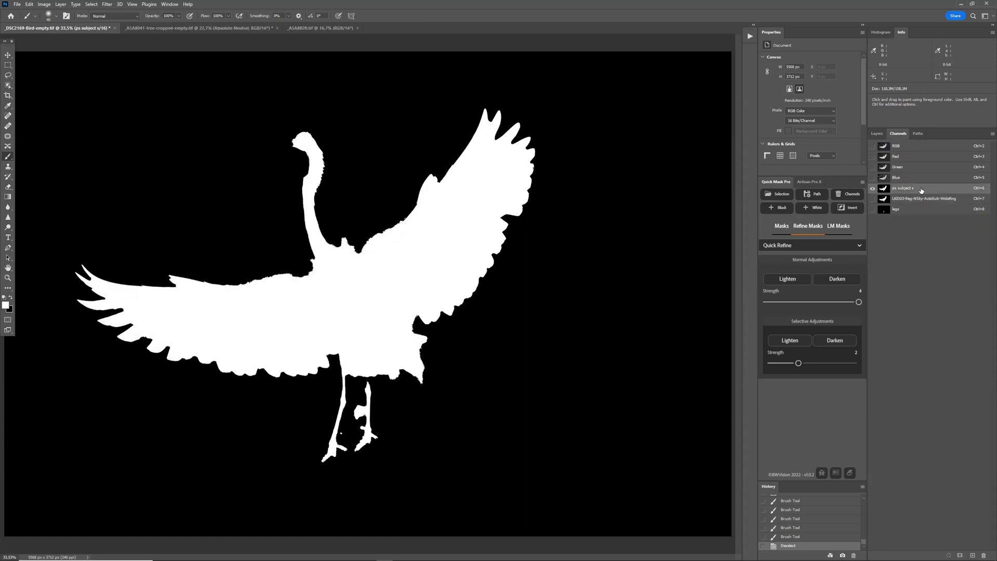
pyautogui.click(921, 199)
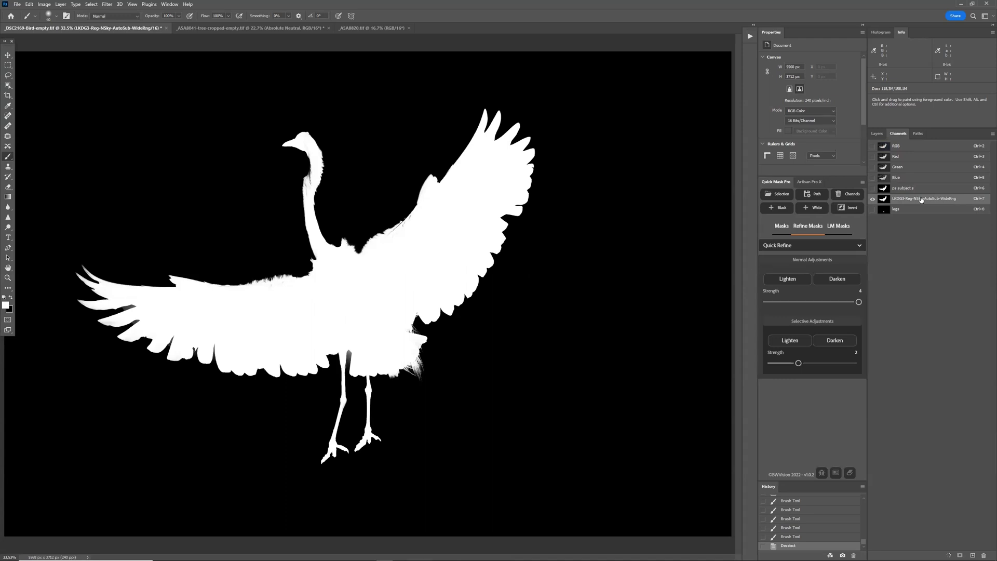
# View the original RGB image, return to the LKDG3 mask and invert it
pyautogui.click(782, 227)
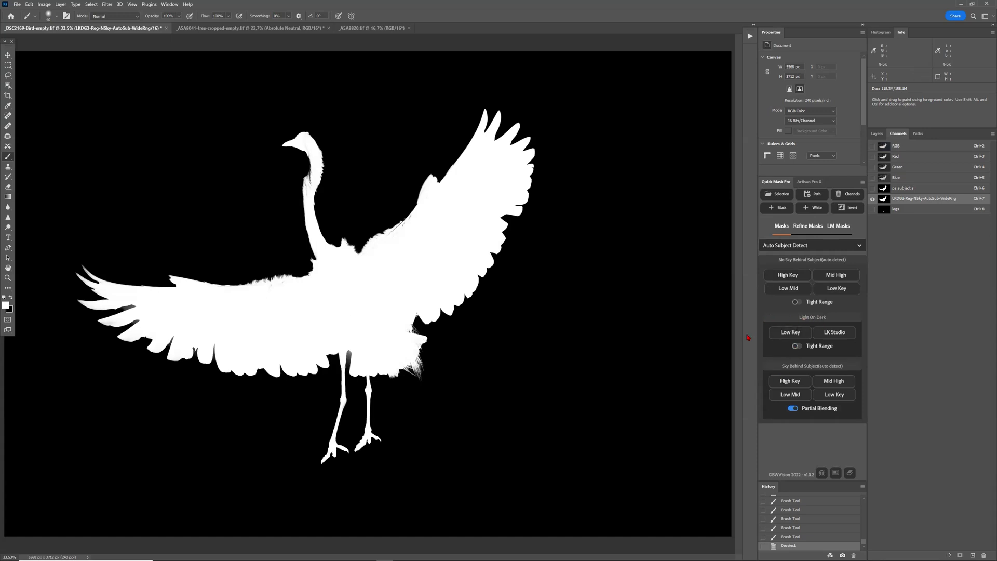
pyautogui.click(909, 147)
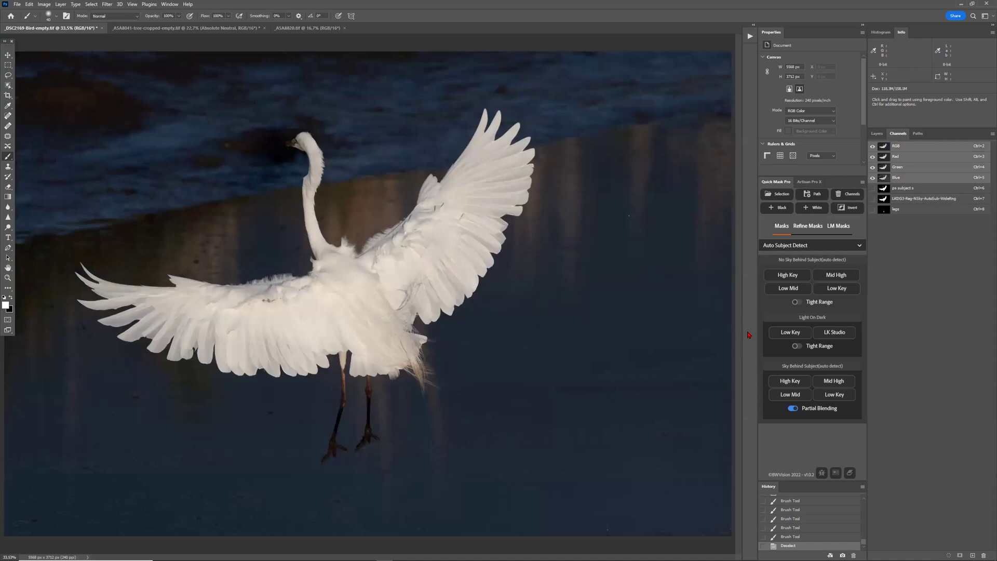
pyautogui.click(926, 203)
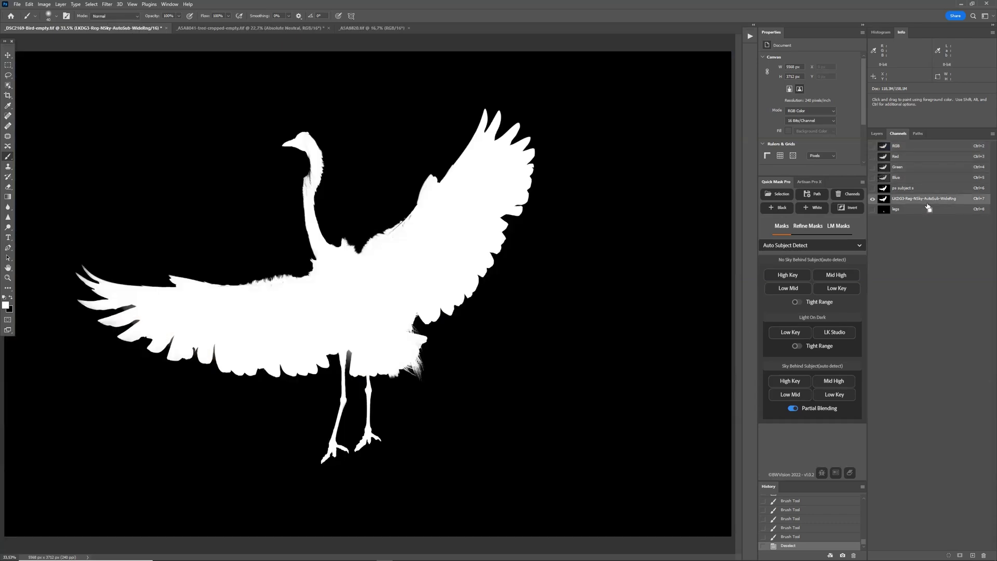
pyautogui.hotkey('ctrl', 'i')
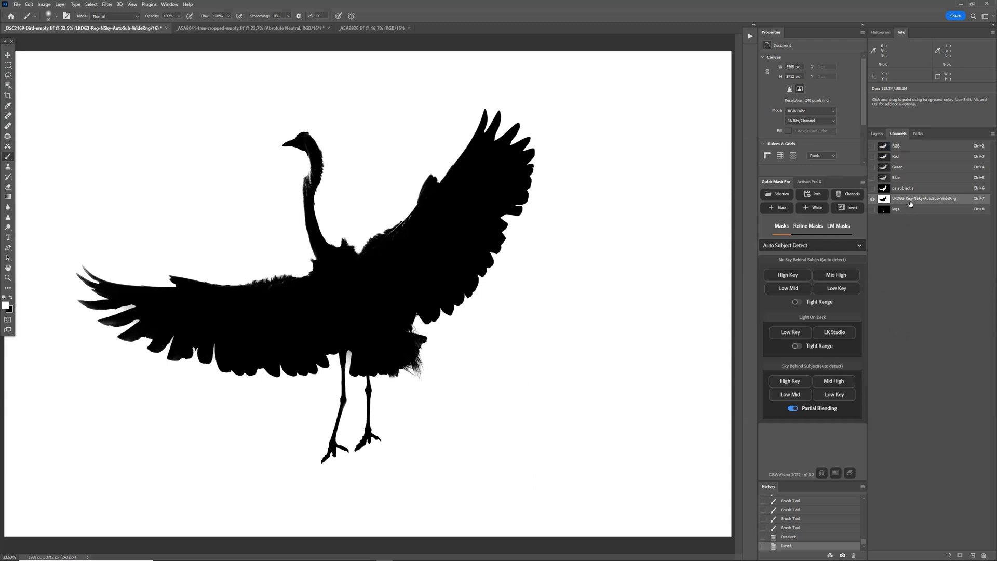
# Open the Advanced Refine options of Quick Mask Pro for fine-tuning the inverted mask
pyautogui.click(805, 227)
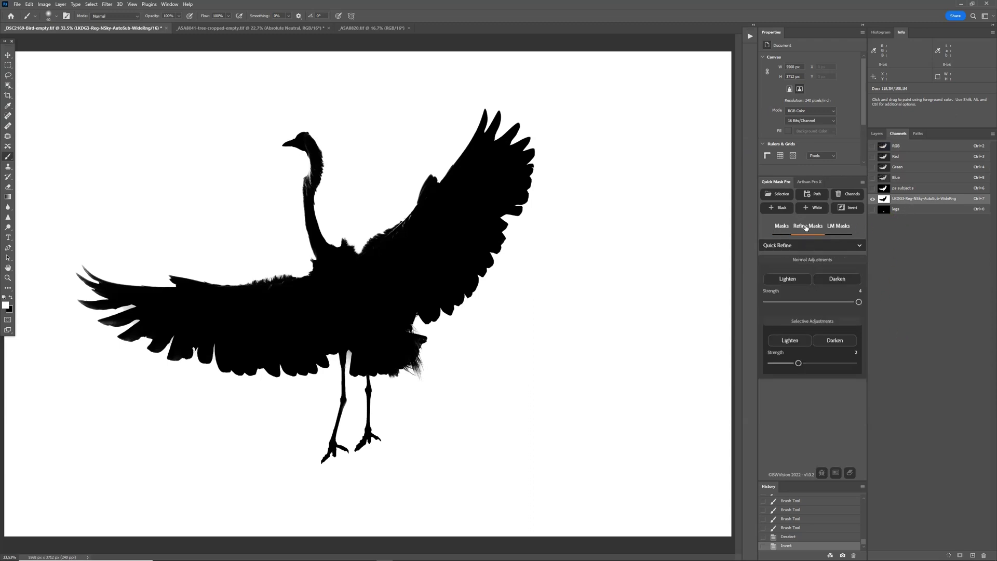
pyautogui.click(805, 246)
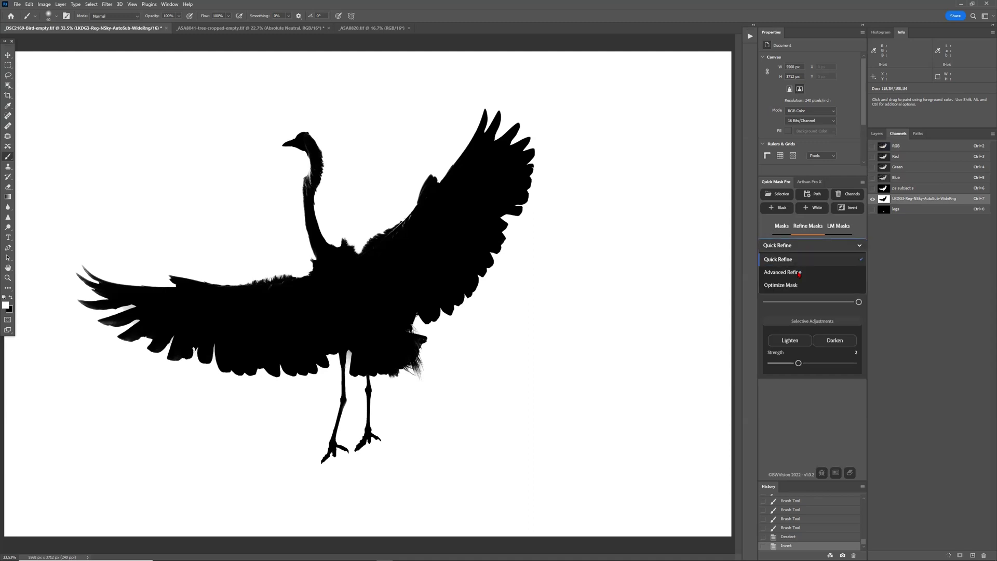
pyautogui.click(804, 259)
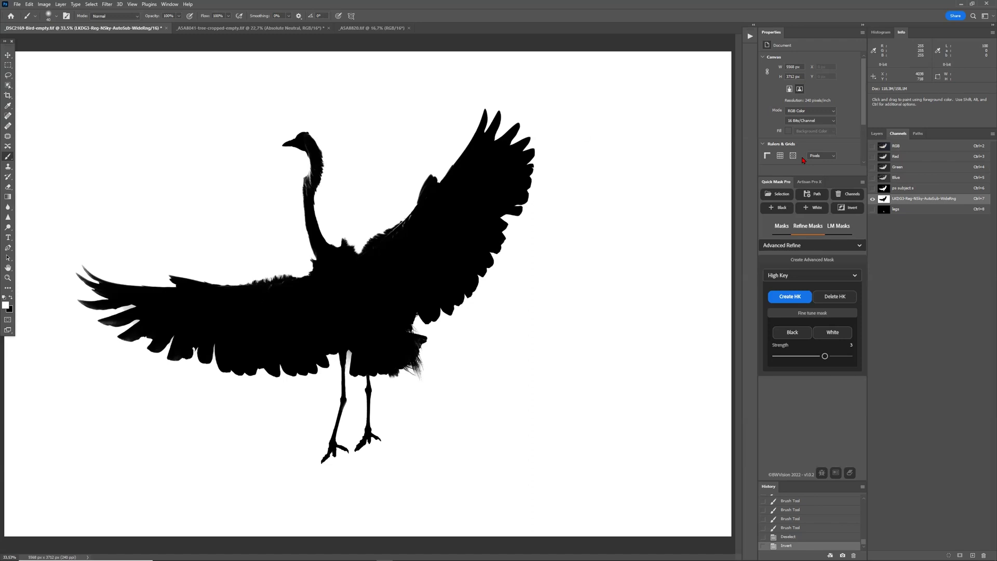
pyautogui.click(781, 225)
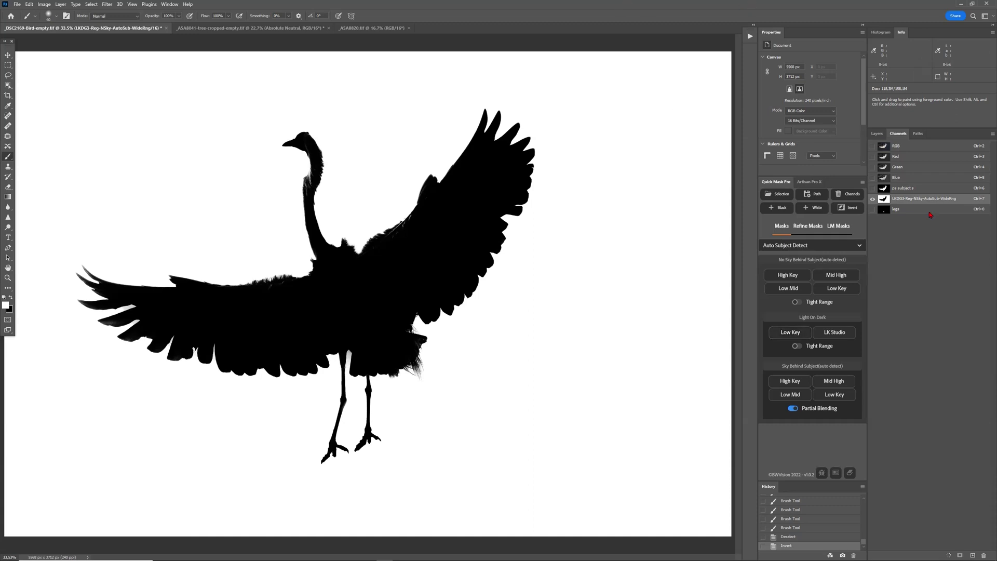
pyautogui.click(808, 226)
pyautogui.click(807, 245)
pyautogui.click(809, 275)
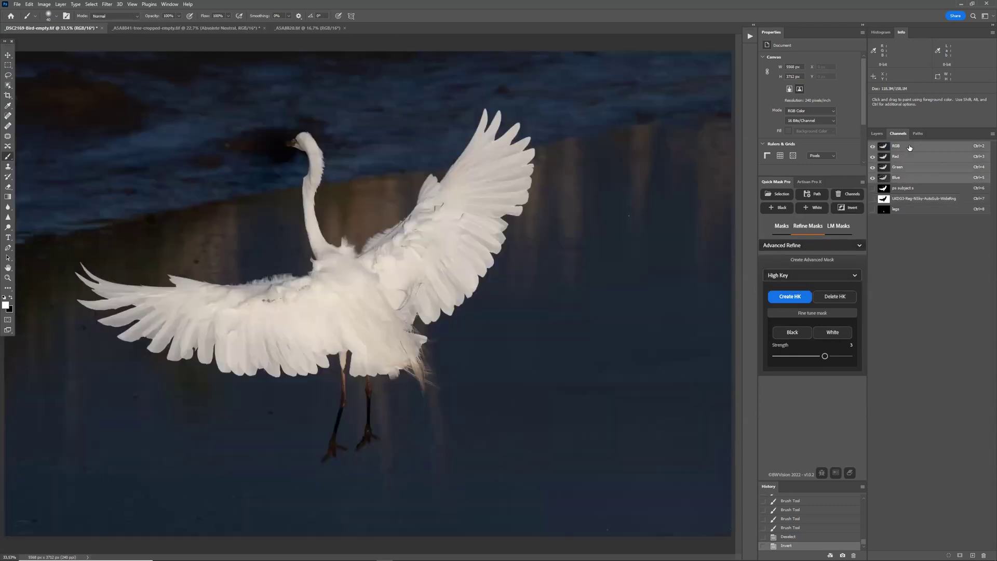
# Create the Low Mid advanced refine channels from the RGB composite
pyautogui.click(910, 147)
pyautogui.click(812, 276)
pyautogui.click(789, 301)
pyautogui.click(809, 274)
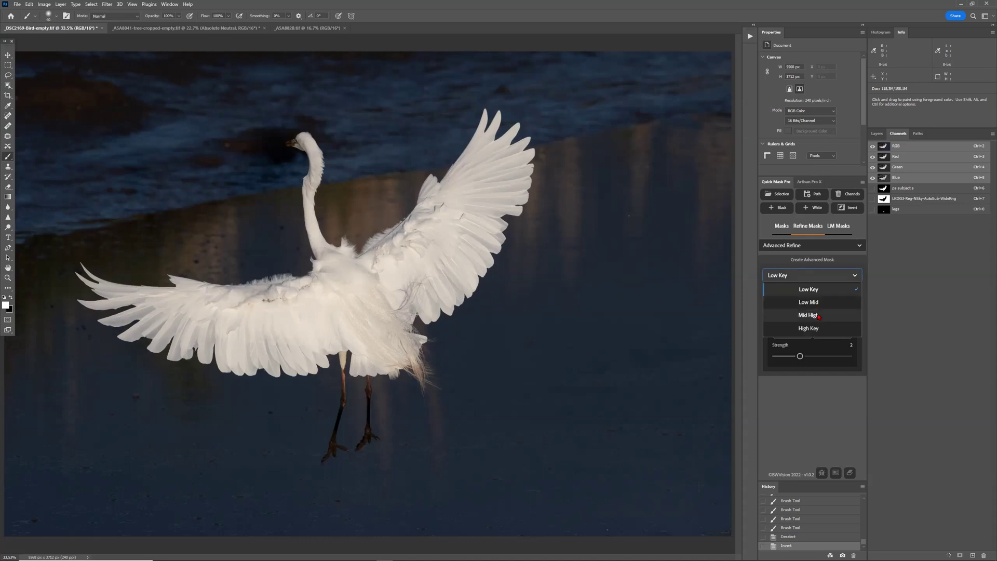
pyautogui.click(808, 302)
pyautogui.click(789, 303)
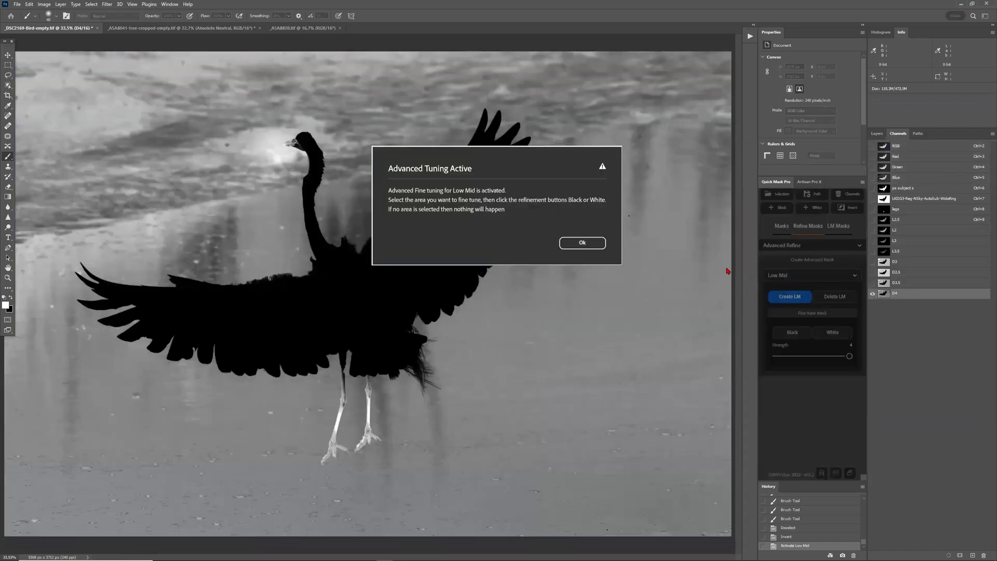
pyautogui.click(587, 245)
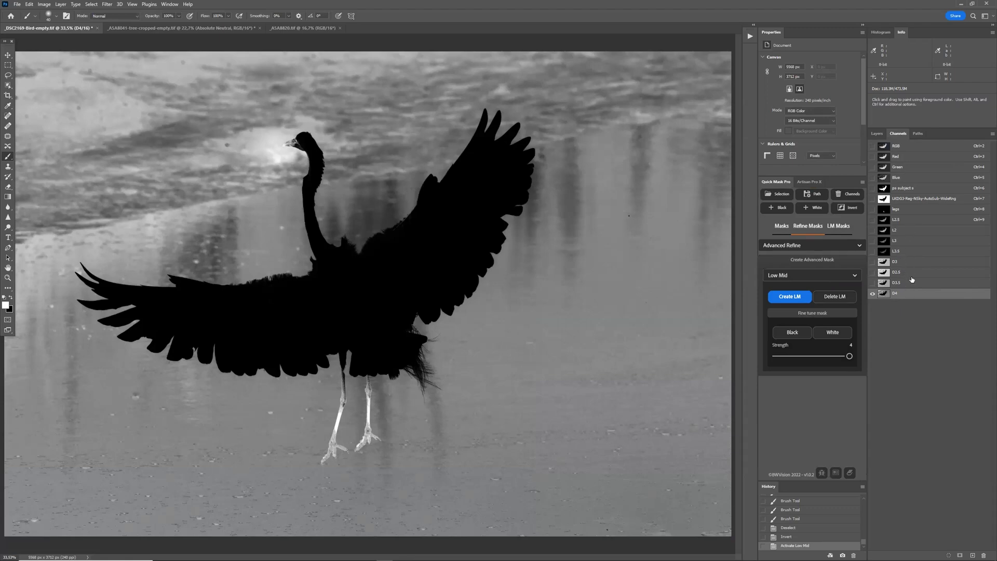
# Display the inverted LKDG3 mask and draw a rectangular marquee of about 780 by 860 px around the bird's head and upper neck
pyautogui.click(908, 210)
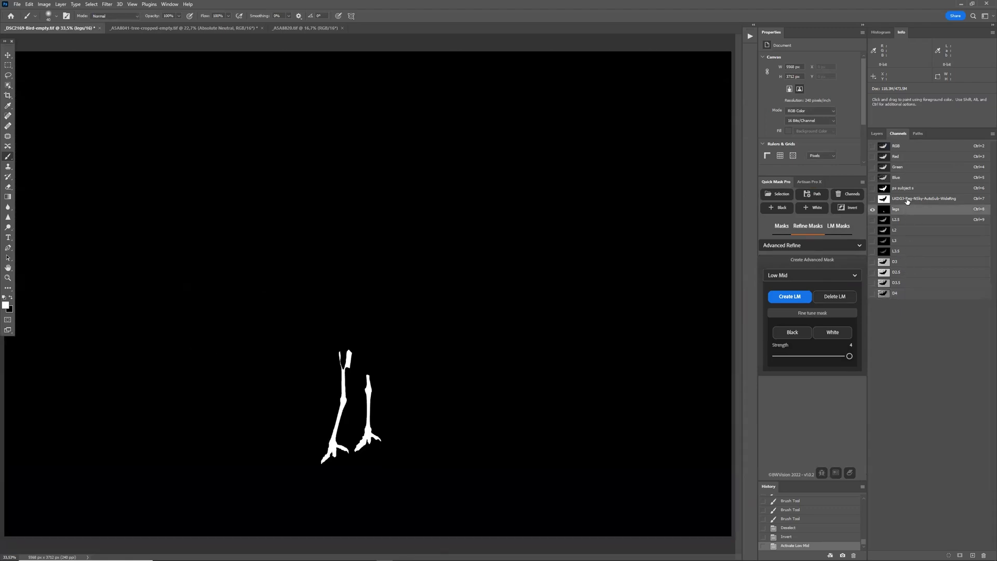
pyautogui.click(907, 199)
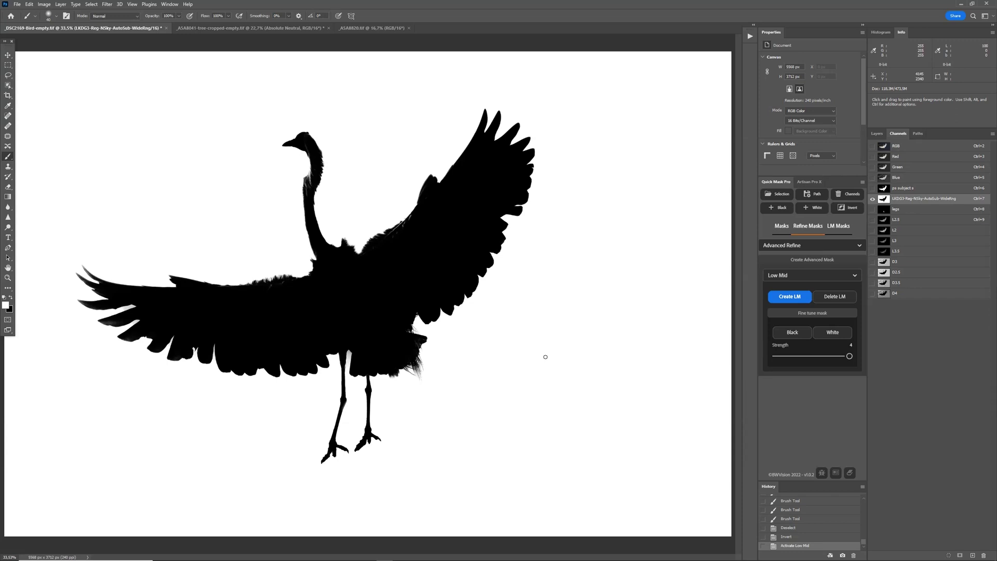
pyautogui.hotkey('ctrl', '+')
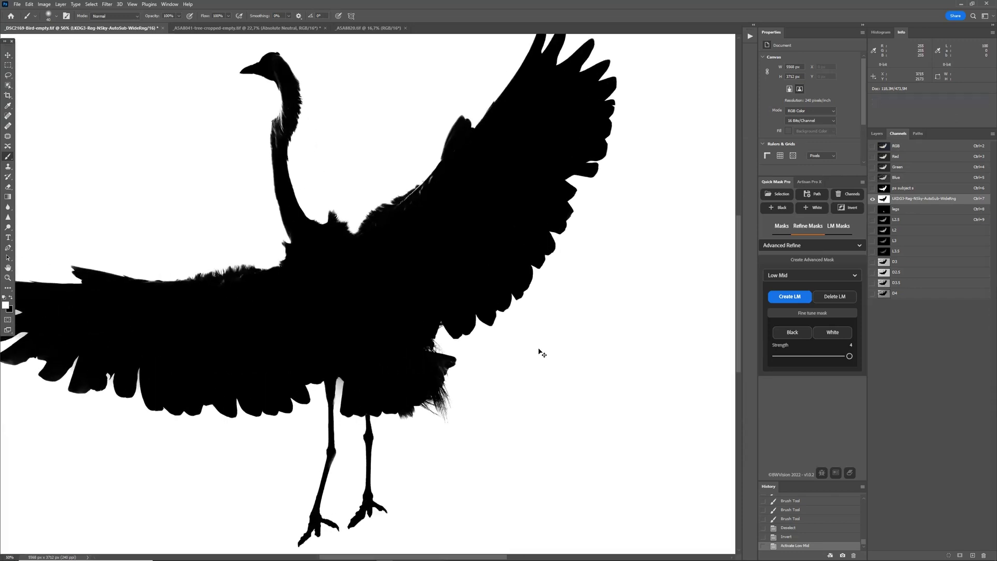
pyautogui.scroll(4, 457, 408)
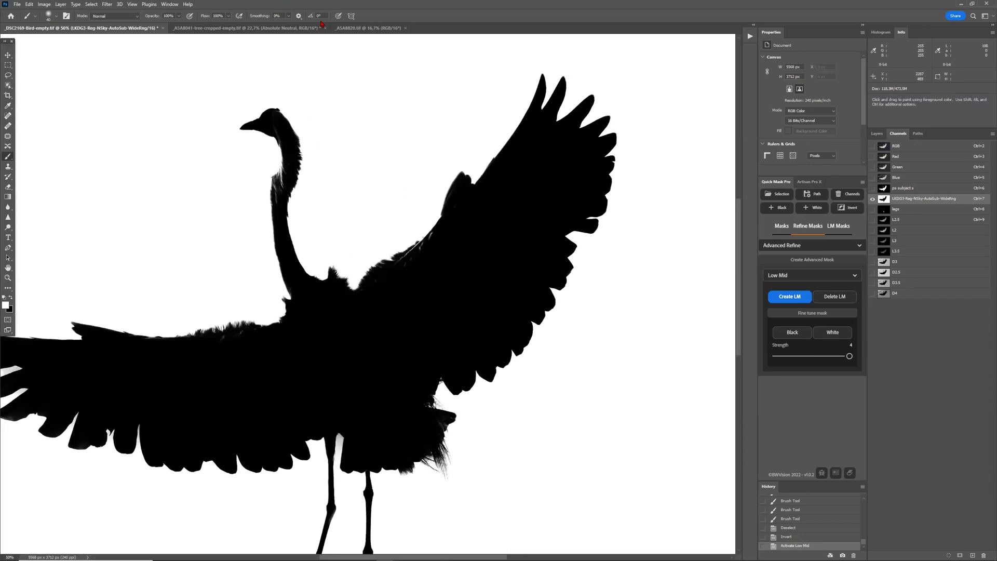
pyautogui.press('m')
pyautogui.moveTo(181, 66)
pyautogui.mouseDown()
pyautogui.moveTo(259, 112)
pyautogui.moveTo(333, 234)
pyautogui.mouseUp()
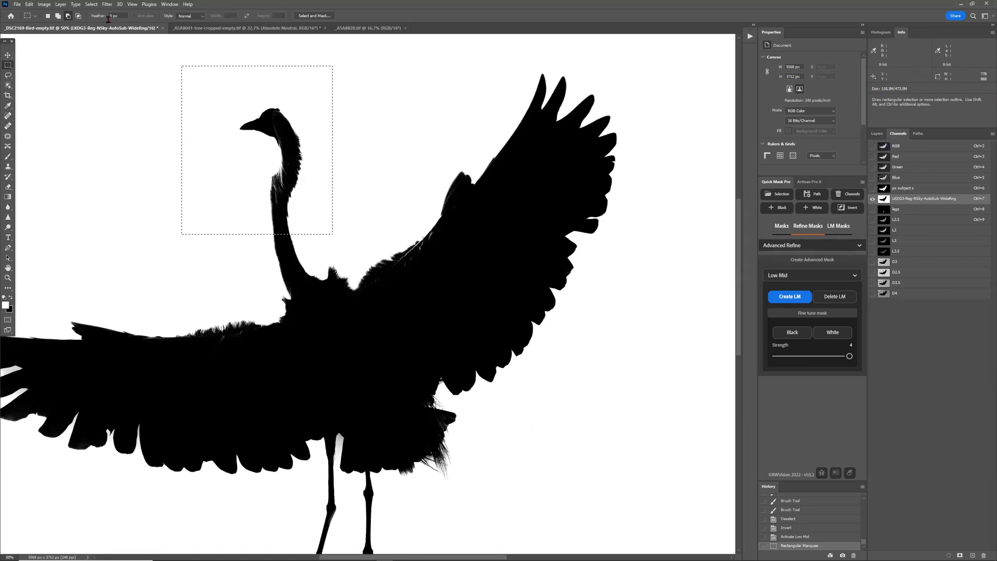
# Feather the rectangular selection around the bird's head and upper neck with a radius of 15 pixels
pyautogui.click(90, 4)
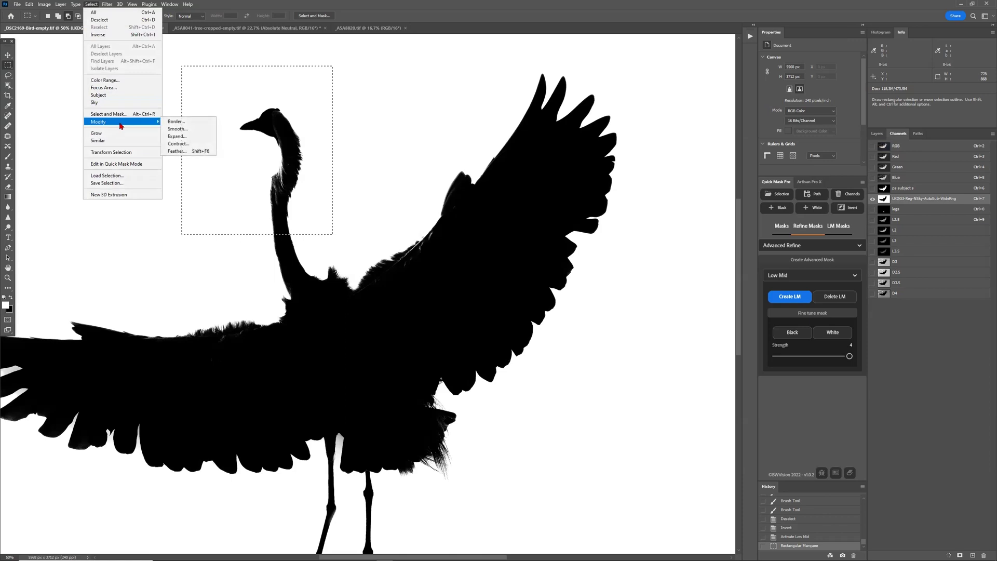
pyautogui.click(177, 151)
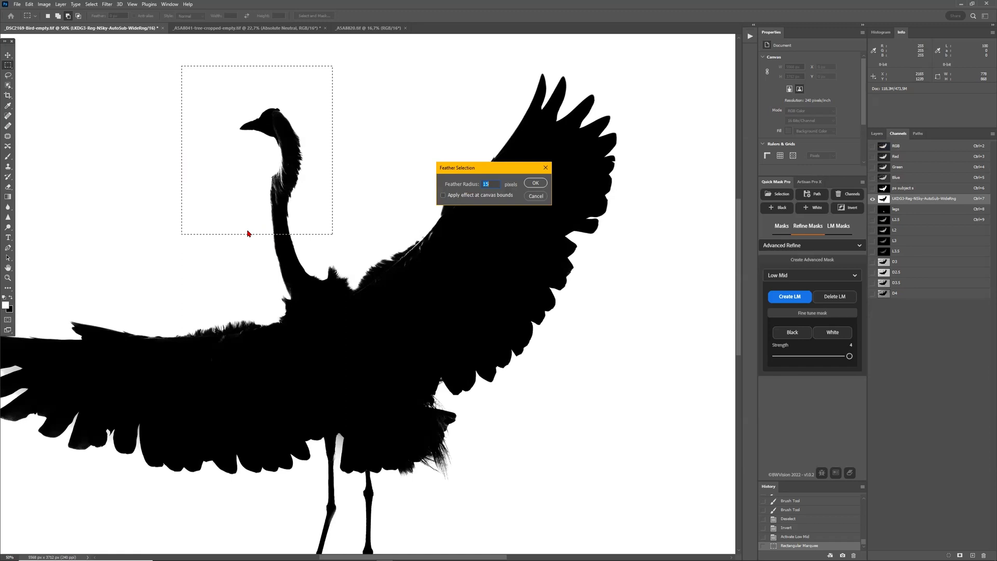
pyautogui.click(535, 183)
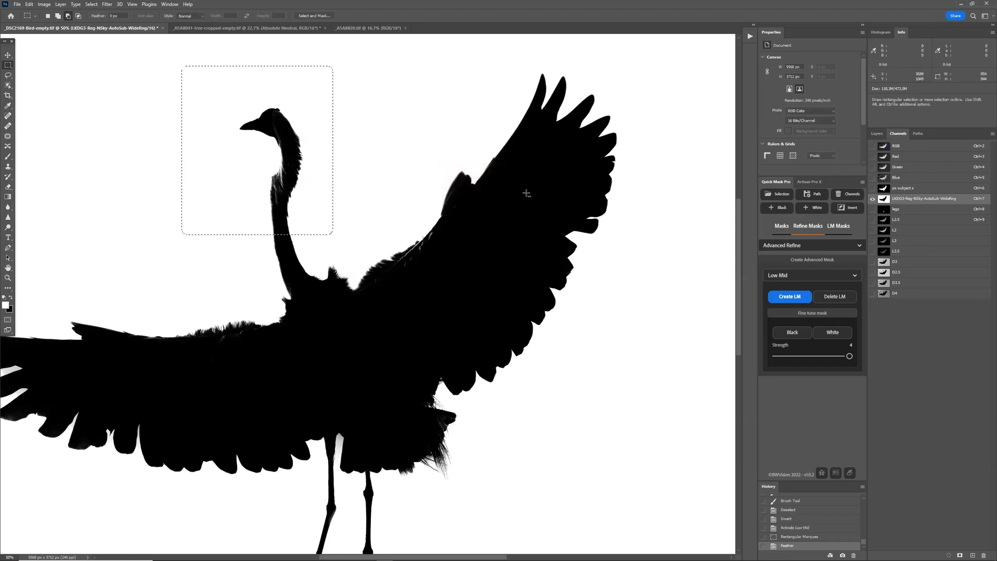
# Save the feathered head selection as a new channel named t1, then apply the Black fine-tune to it at strength 3
pyautogui.click(97, 5)
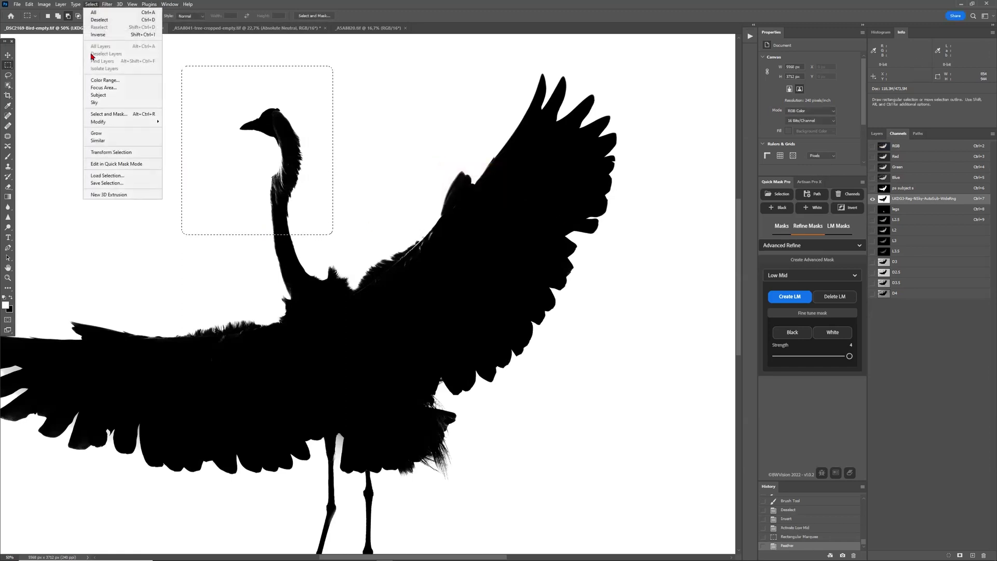
pyautogui.click(111, 181)
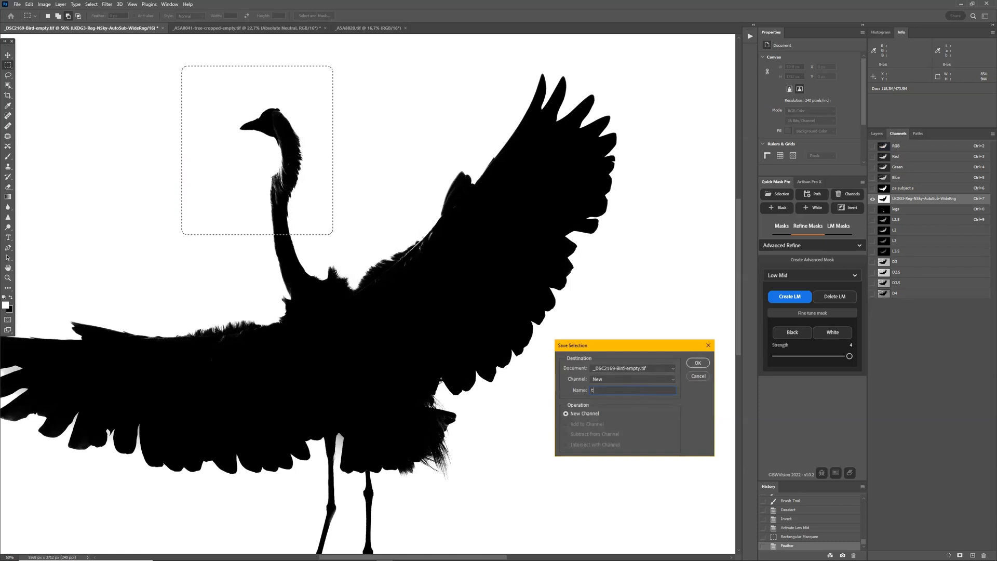
pyautogui.press('Return')
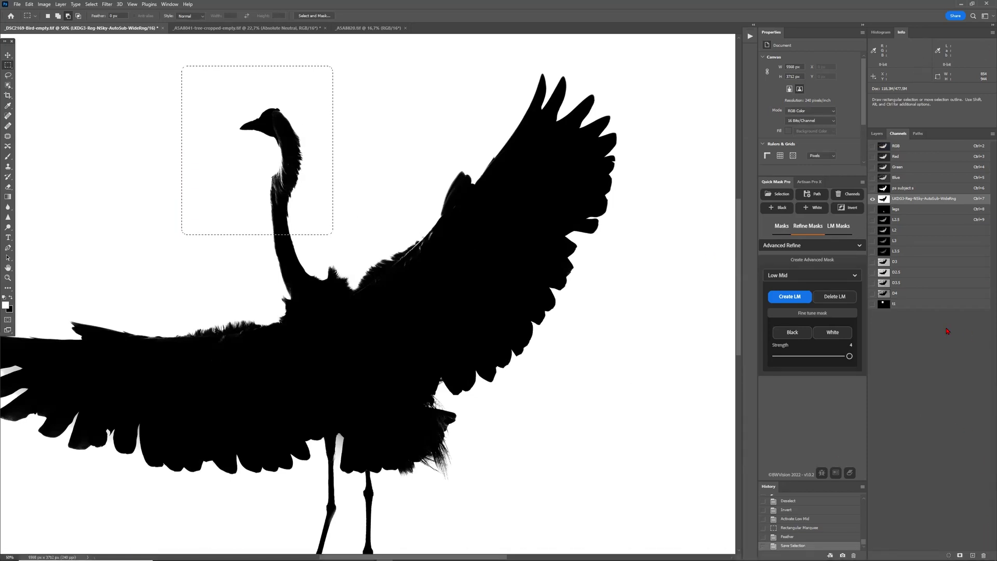
pyautogui.click(821, 356)
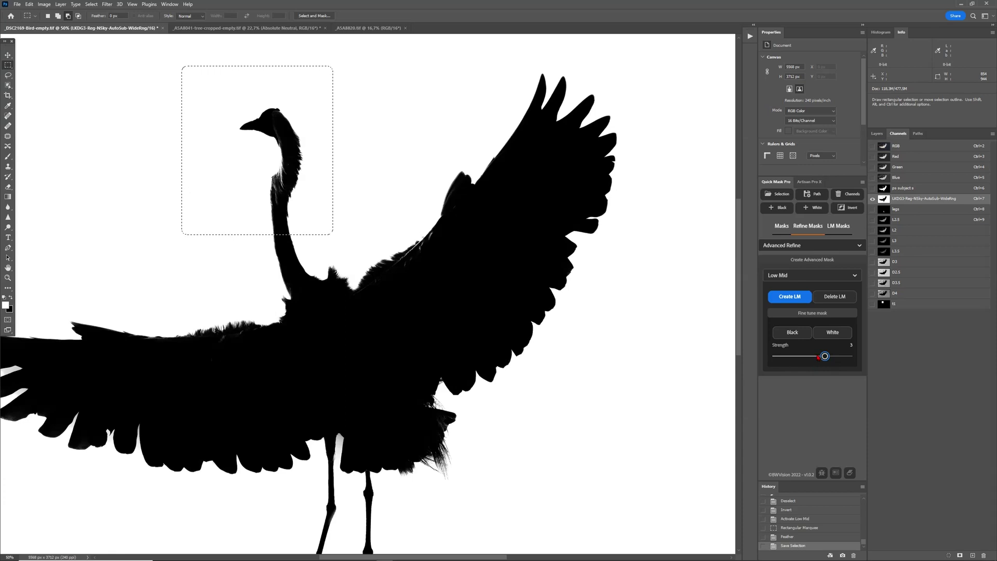
pyautogui.click(795, 335)
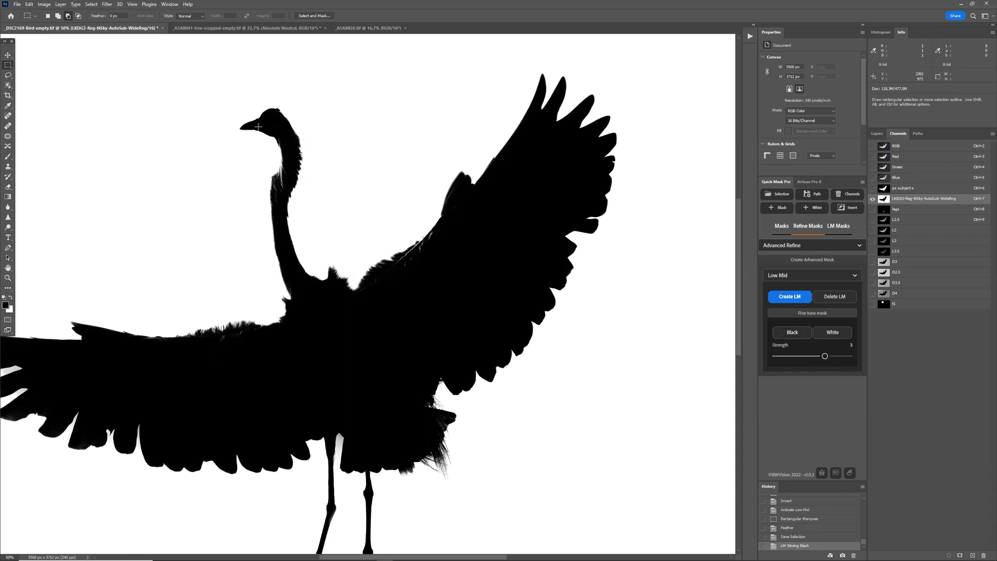
# Reload the t1 channel as a new selection and apply the Black fine-tune to the head area at strength 4
pyautogui.click(96, 5)
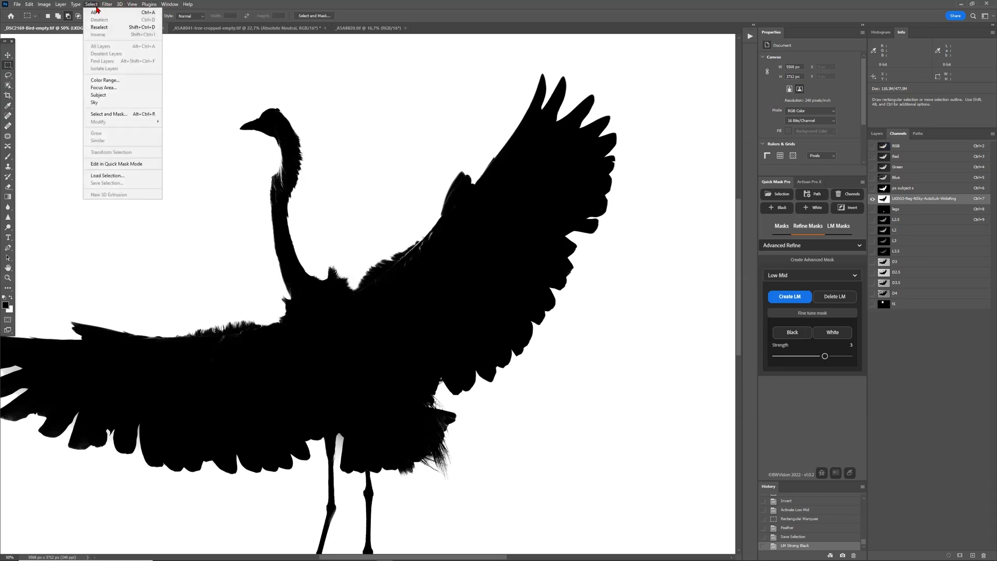
pyautogui.click(107, 176)
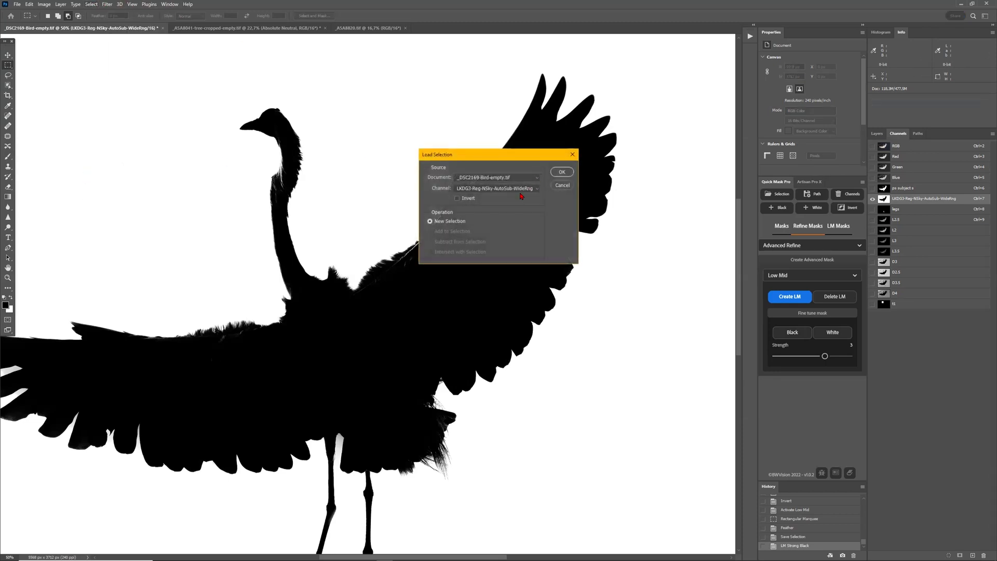
pyautogui.click(519, 188)
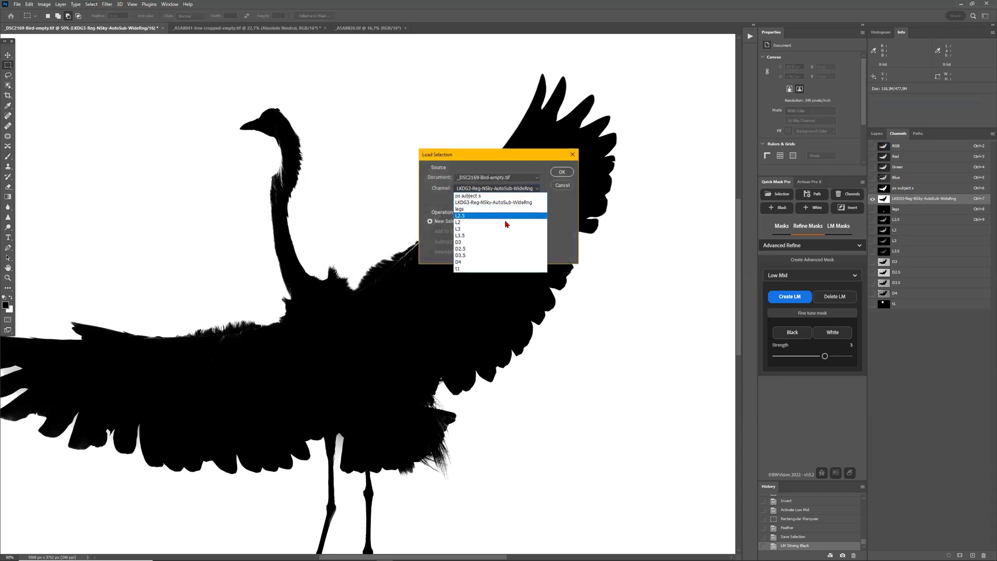
pyautogui.click(496, 269)
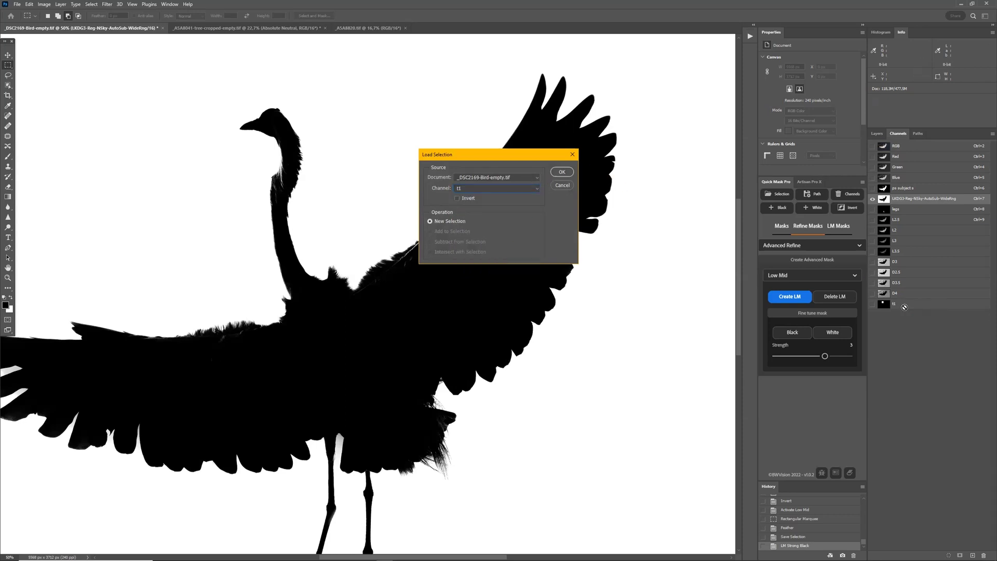
pyautogui.click(567, 174)
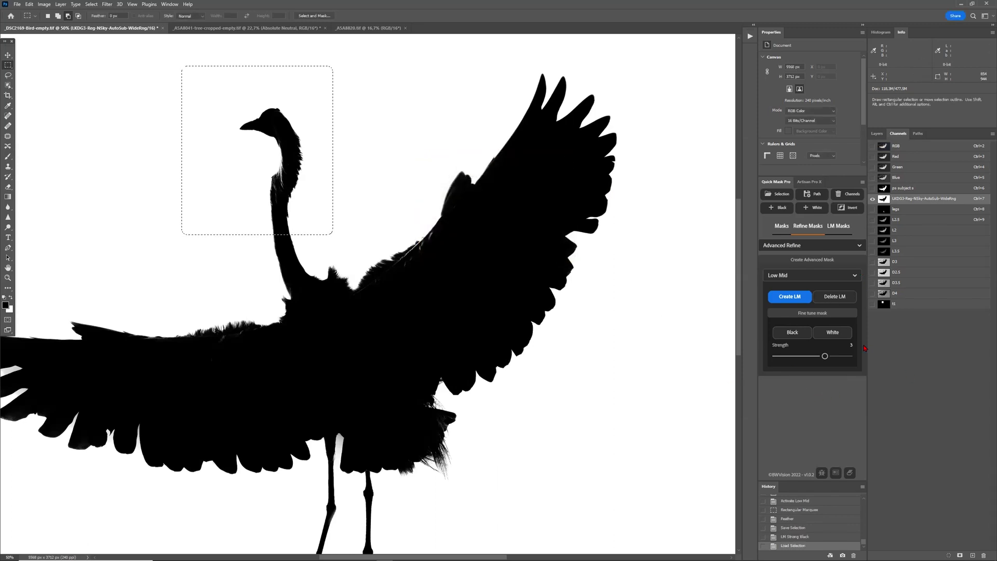
pyautogui.click(841, 358)
pyautogui.click(792, 332)
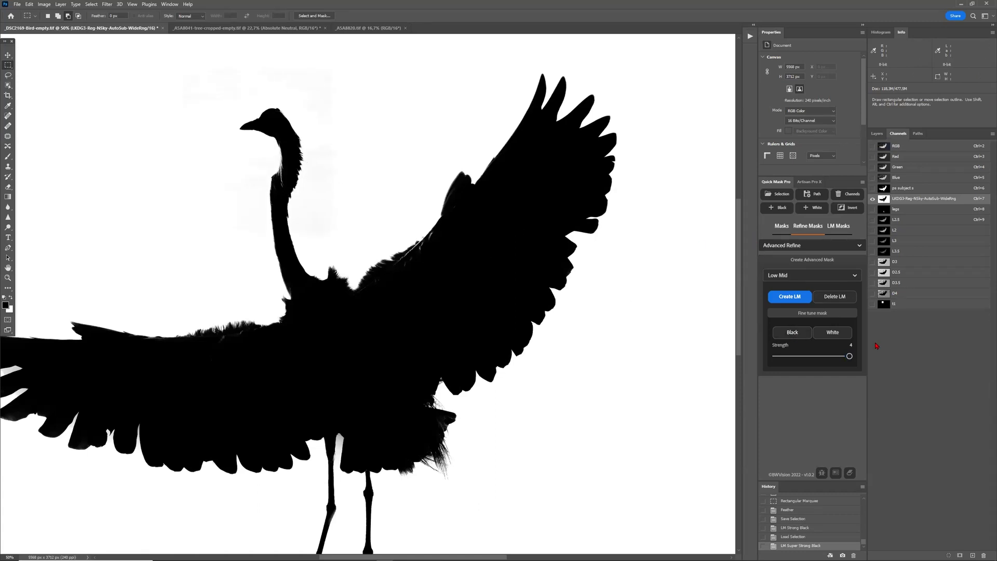
# Load the t1 selection once more and repeat the strength 4 Black fine-tune on the head area
pyautogui.click(775, 195)
pyautogui.click(516, 189)
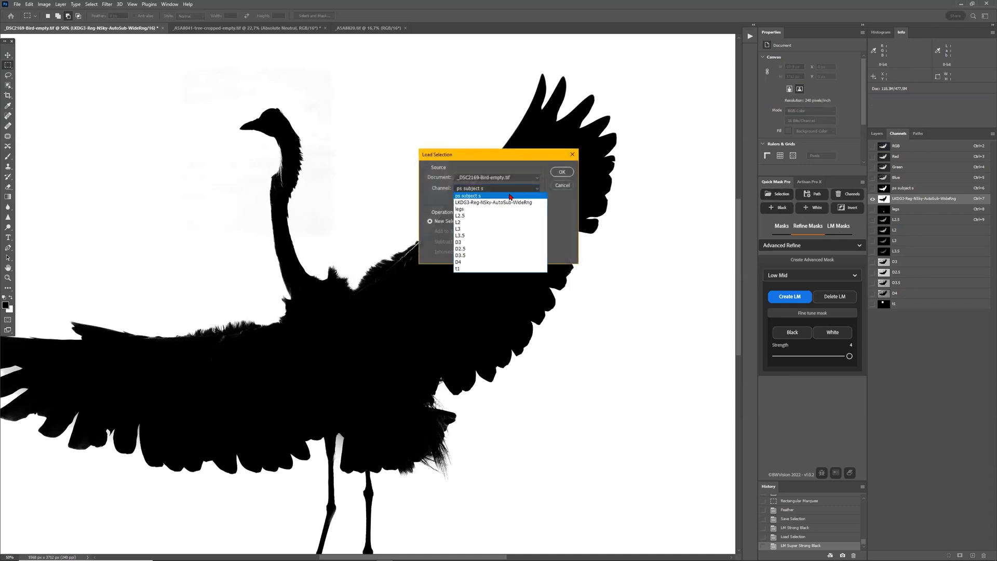
pyautogui.click(490, 269)
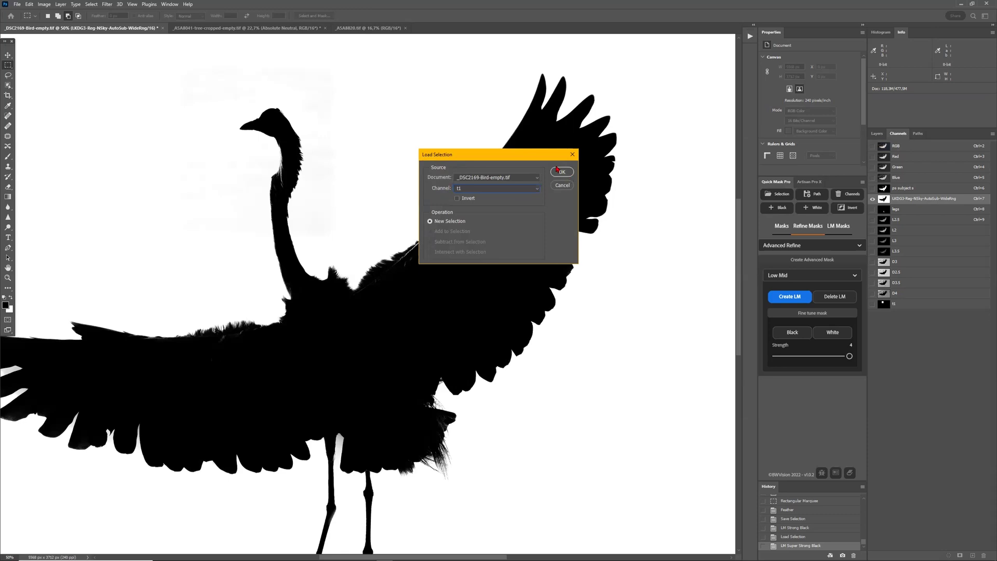
pyautogui.click(562, 171)
pyautogui.click(792, 332)
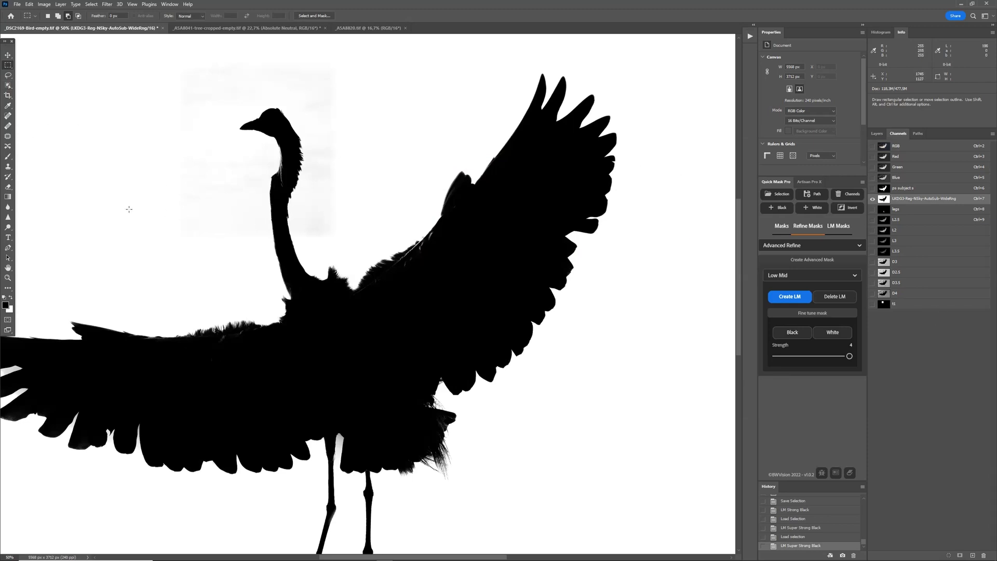
# Paint the grey haze around the head and neck white with a large soft brush in Overlay mode
pyautogui.click(8, 156)
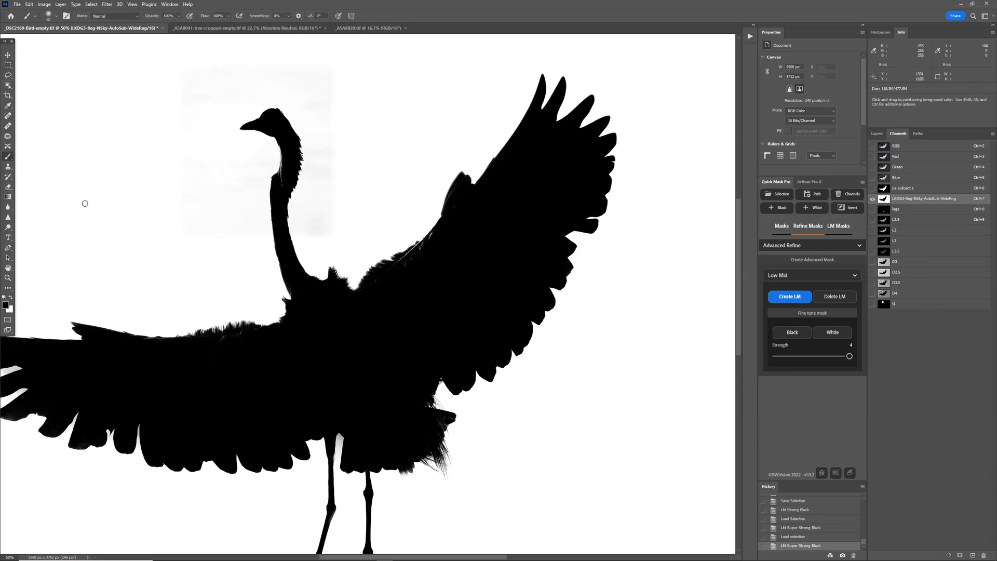
pyautogui.press('x')
pyautogui.click(127, 16)
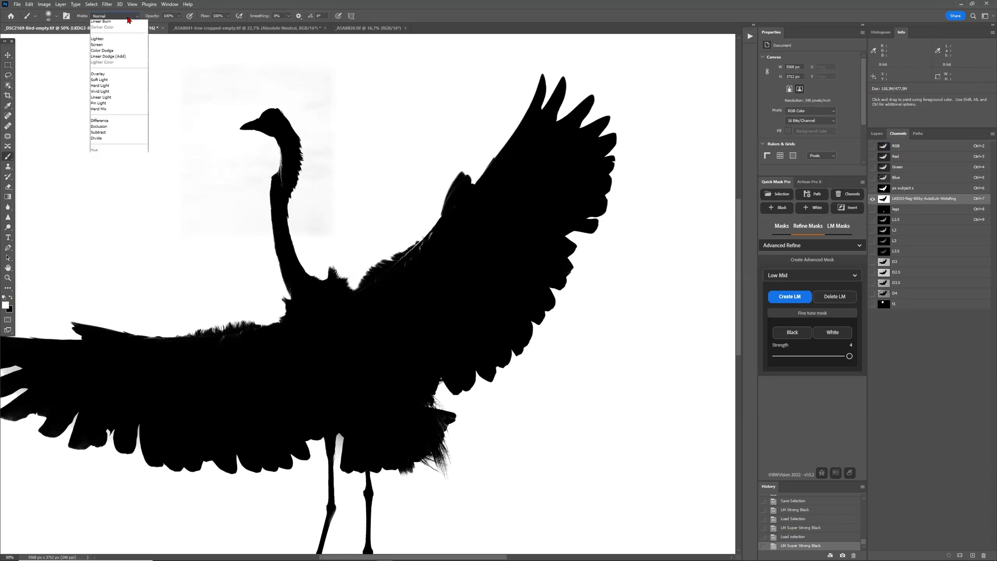
pyautogui.click(115, 123)
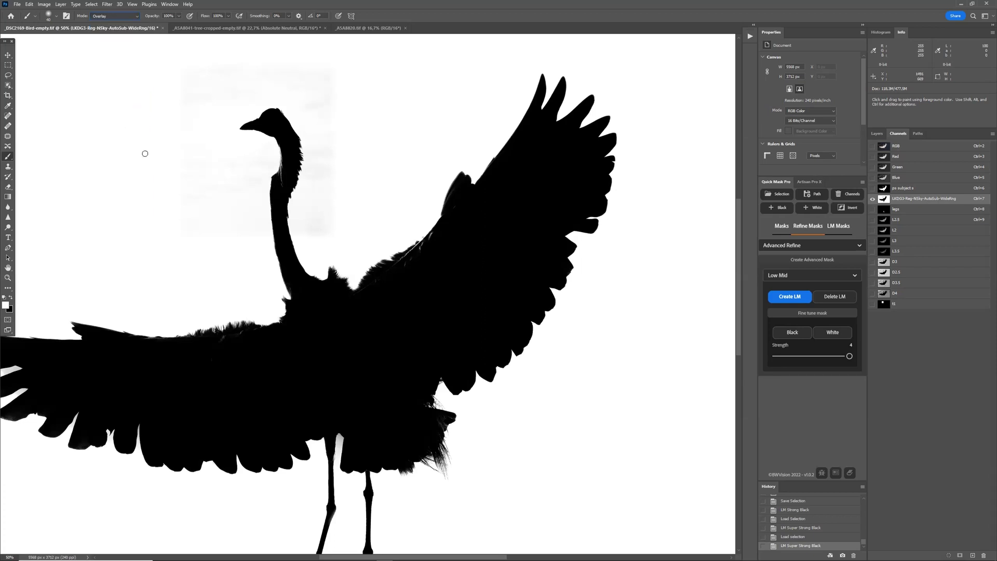
pyautogui.rightClick(149, 180)
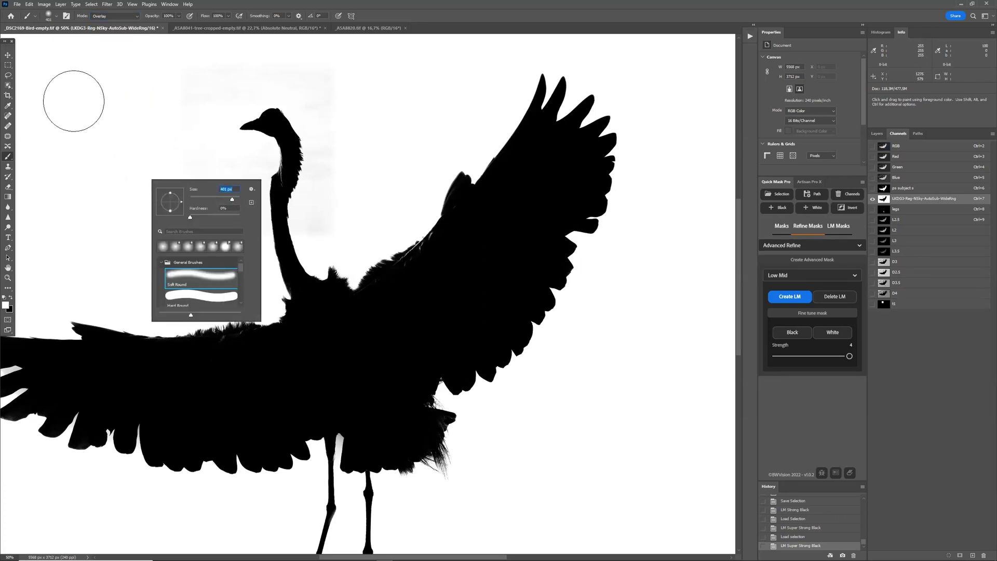
pyautogui.press('Return')
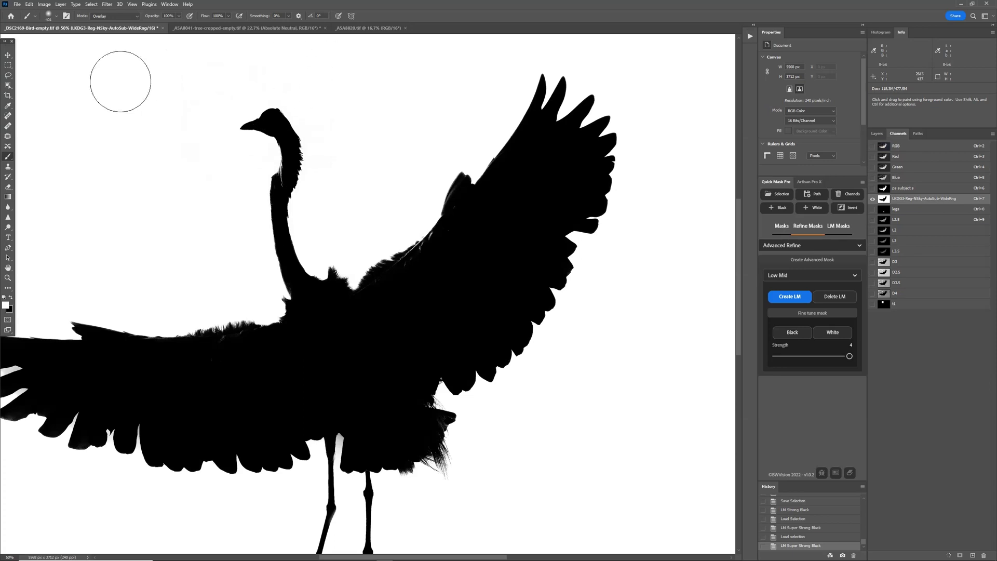
pyautogui.moveTo(323, 201); pyautogui.dragTo(272, 234)
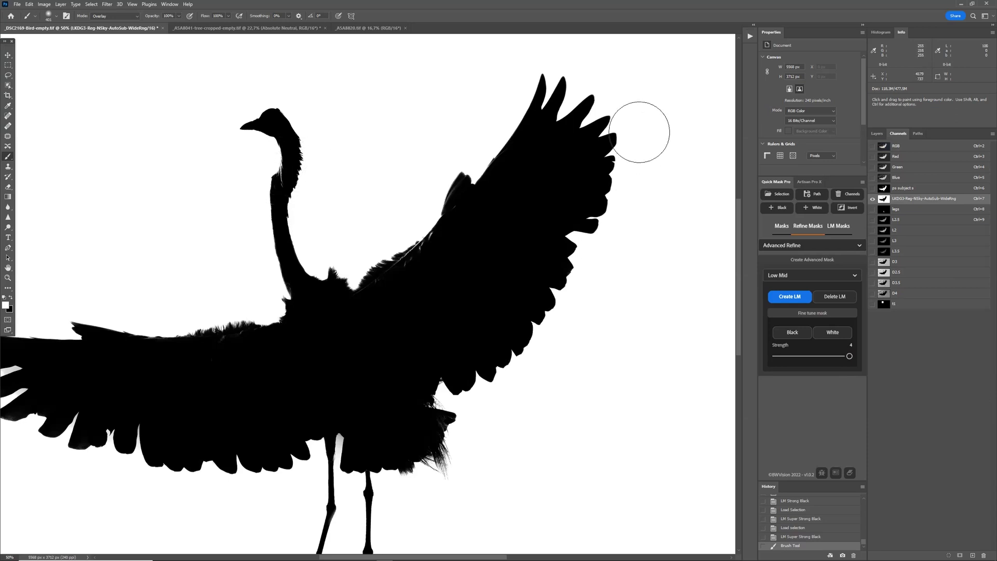
# Draw a rectangular marquee of about 670 by 700 px around the bird's tail feathers and feather it by 15 pixels
pyautogui.scroll(-3, 597, 171)
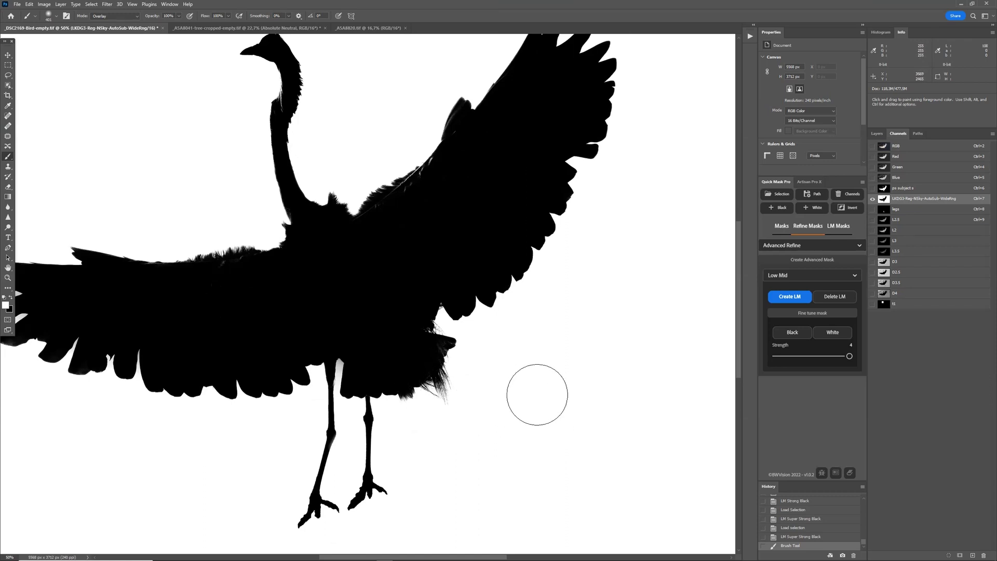
pyautogui.click(8, 65)
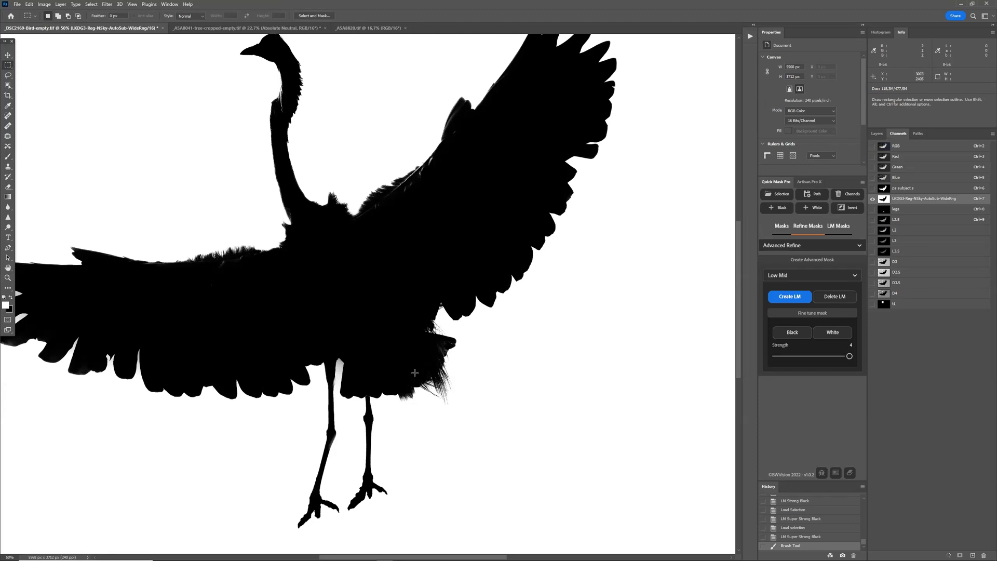
pyautogui.moveTo(393, 306); pyautogui.dragTo(523, 442)
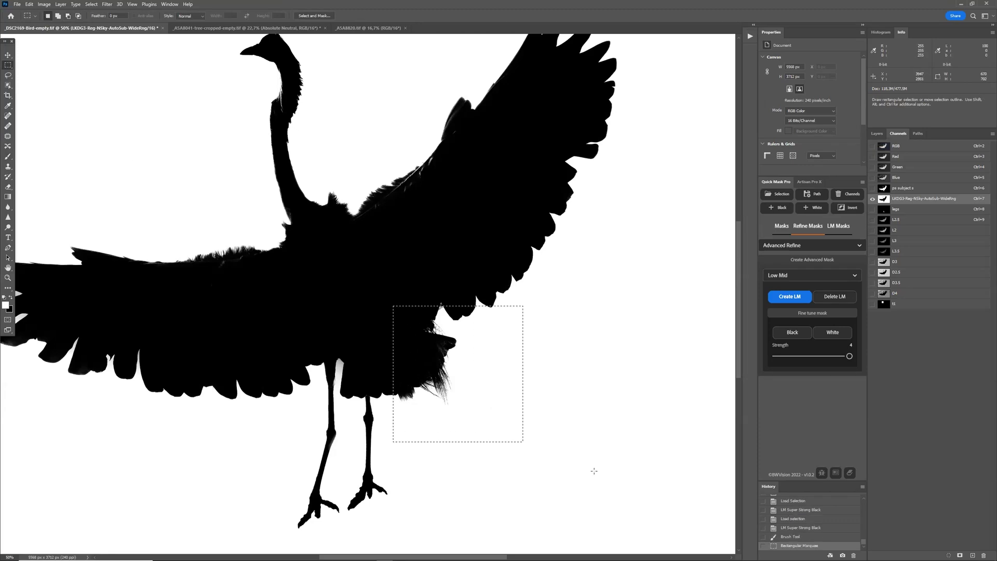
pyautogui.click(91, 4)
pyautogui.moveTo(116, 123)
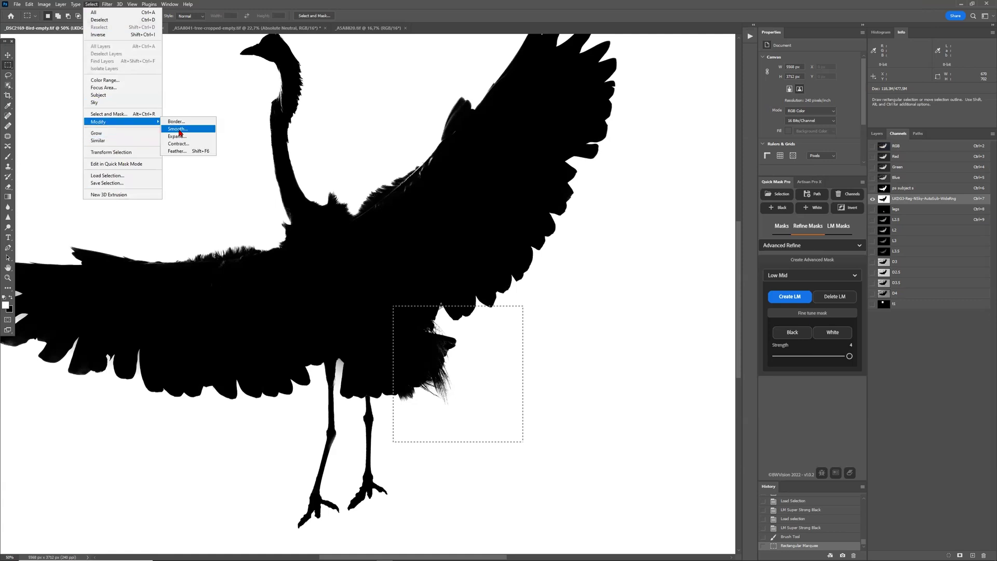
pyautogui.click(181, 151)
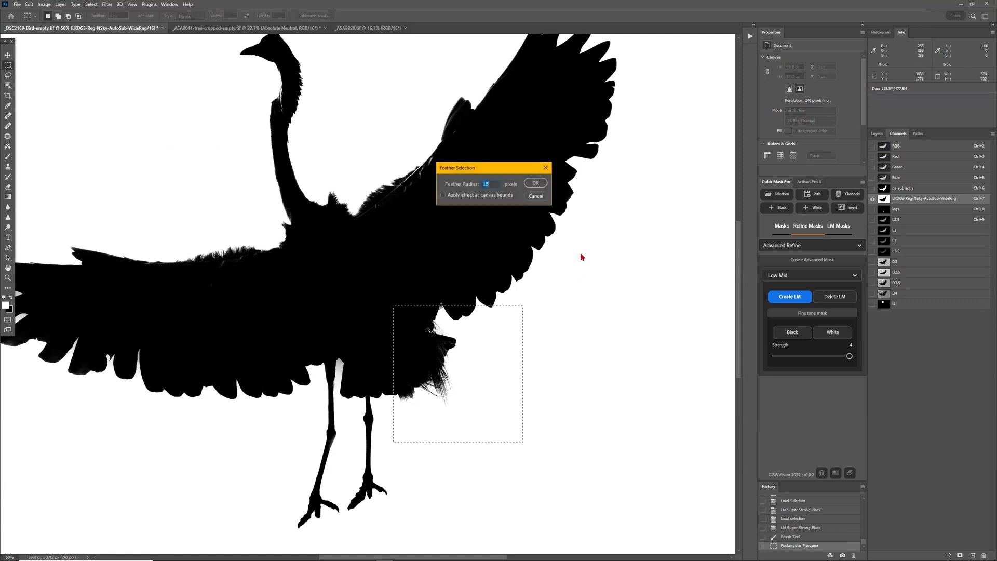
pyautogui.click(535, 182)
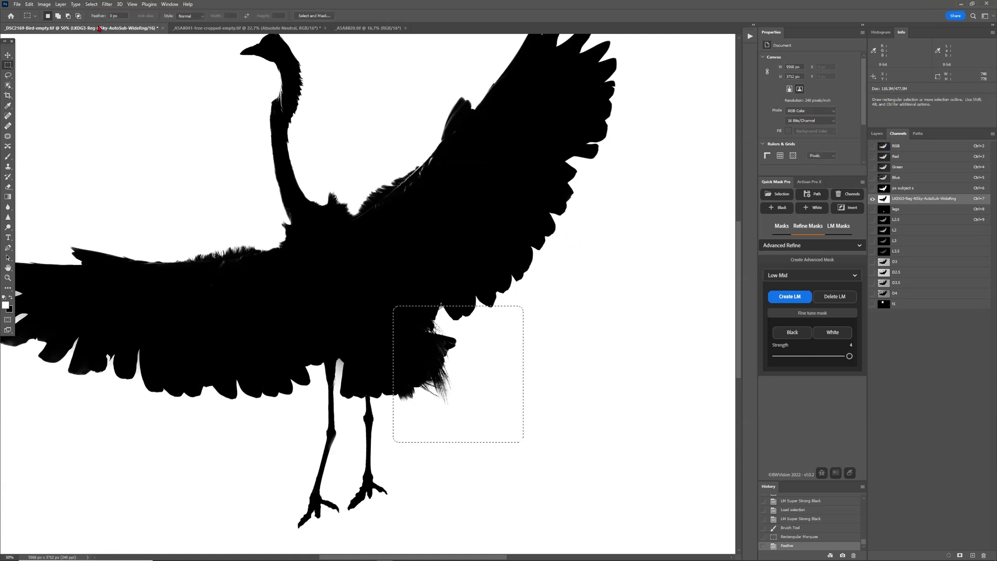
# Save the feathered tail selection as a new channel named t2
pyautogui.click(91, 4)
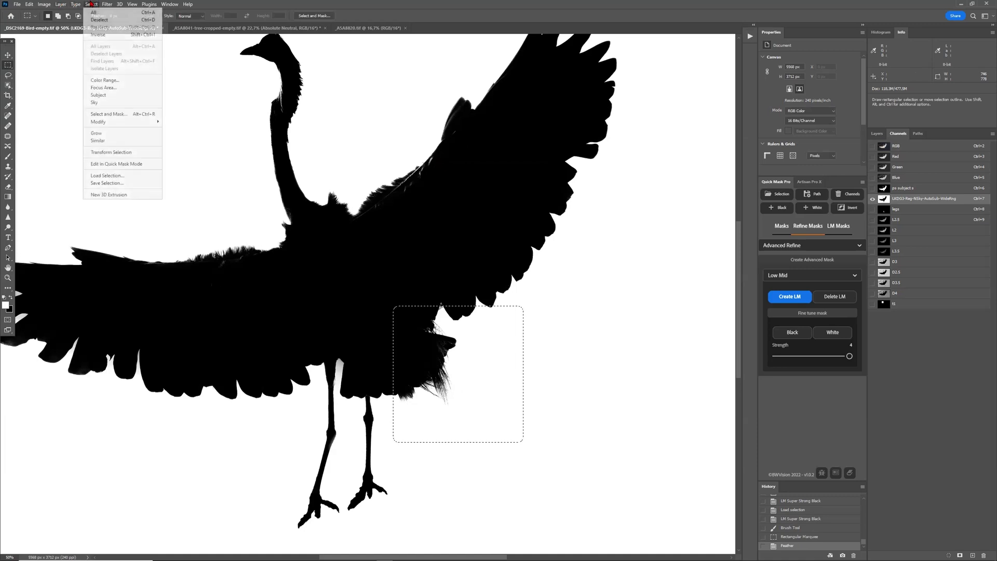
pyautogui.click(112, 180)
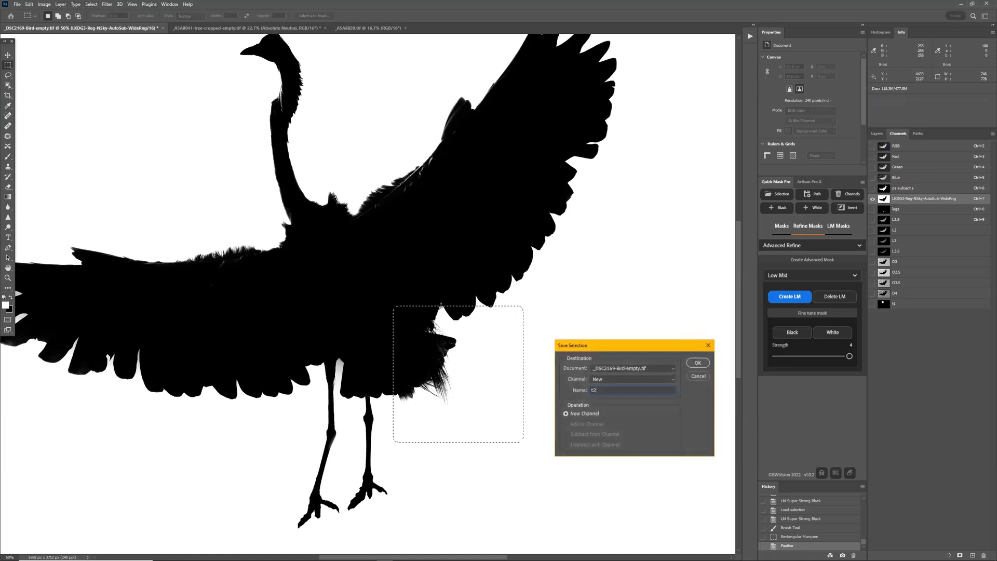
pyautogui.write('t2')
pyautogui.press('Return')
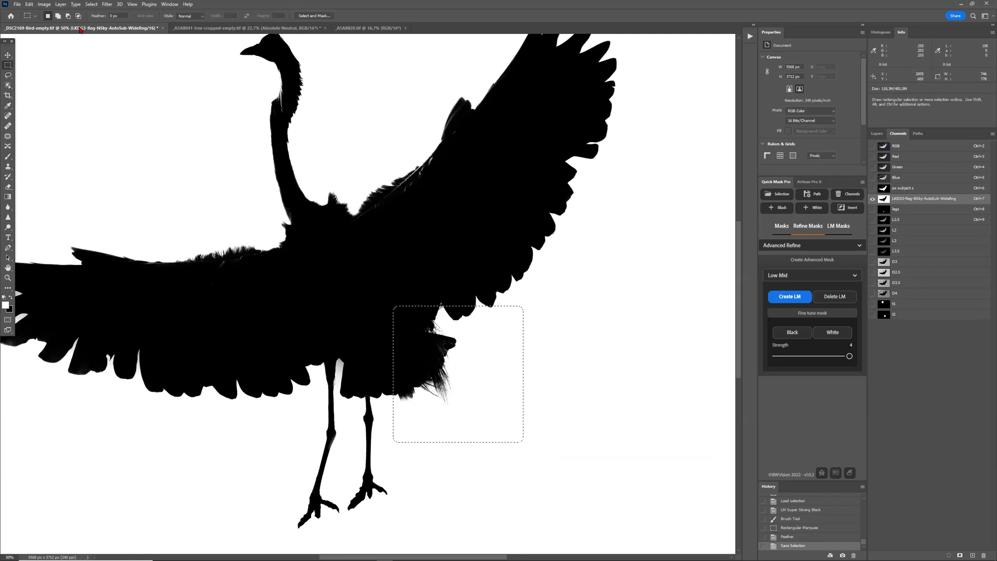
# Apply the Black fine-tune to the selected tail feathers at strength 3
pyautogui.hotkey('ctrl', '+')
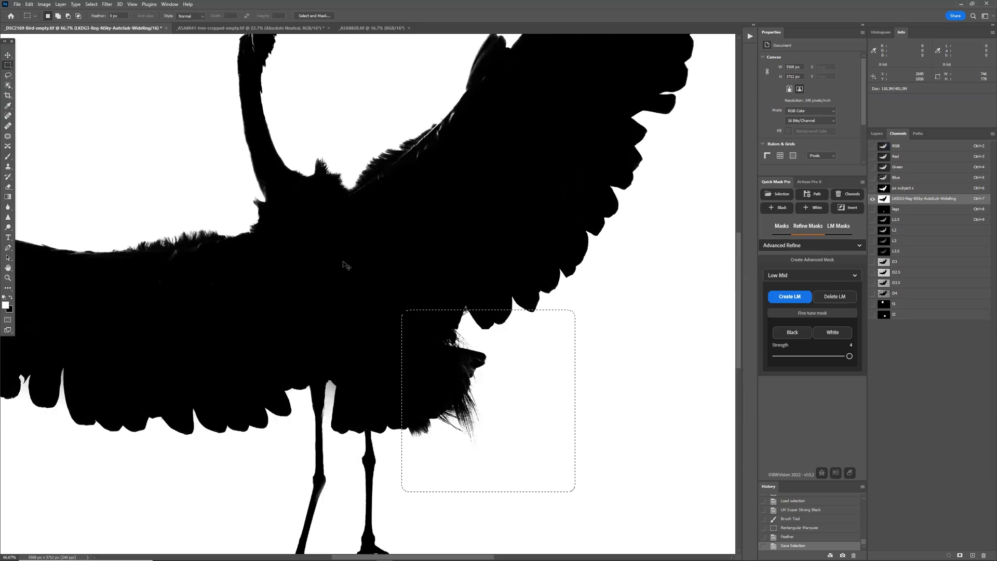
pyautogui.hotkey('ctrl', '+')
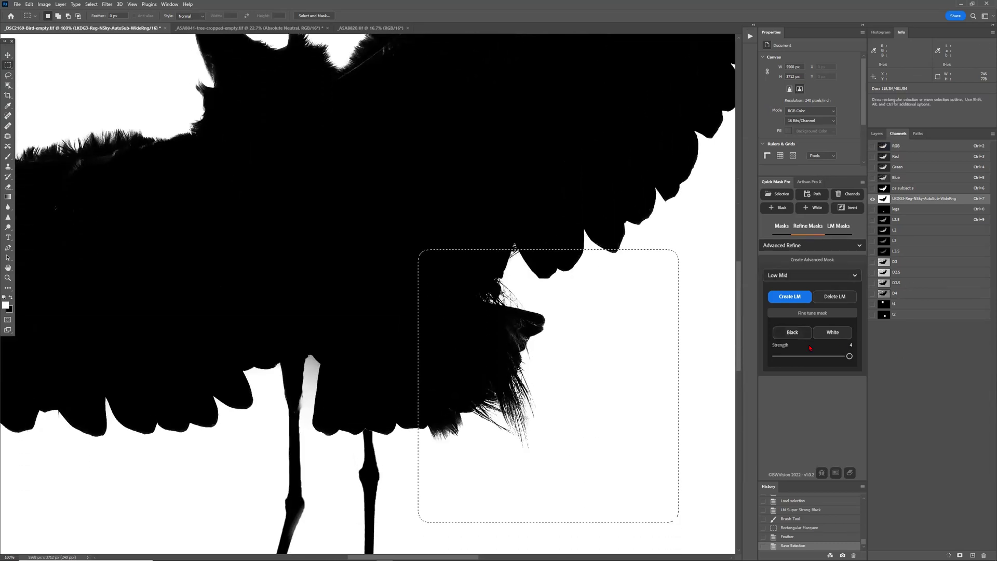
pyautogui.moveTo(849, 356); pyautogui.dragTo(825, 356)
pyautogui.click(789, 333)
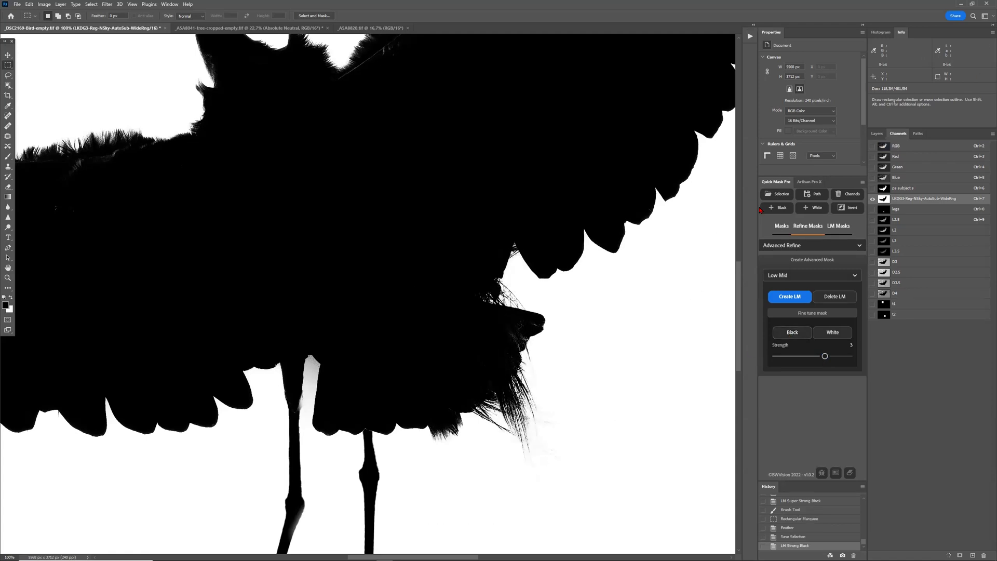
# Load the t2 channel as a selection and apply the Black fine-tune at strength 3 to the tail feathers
pyautogui.click(777, 194)
pyautogui.click(527, 190)
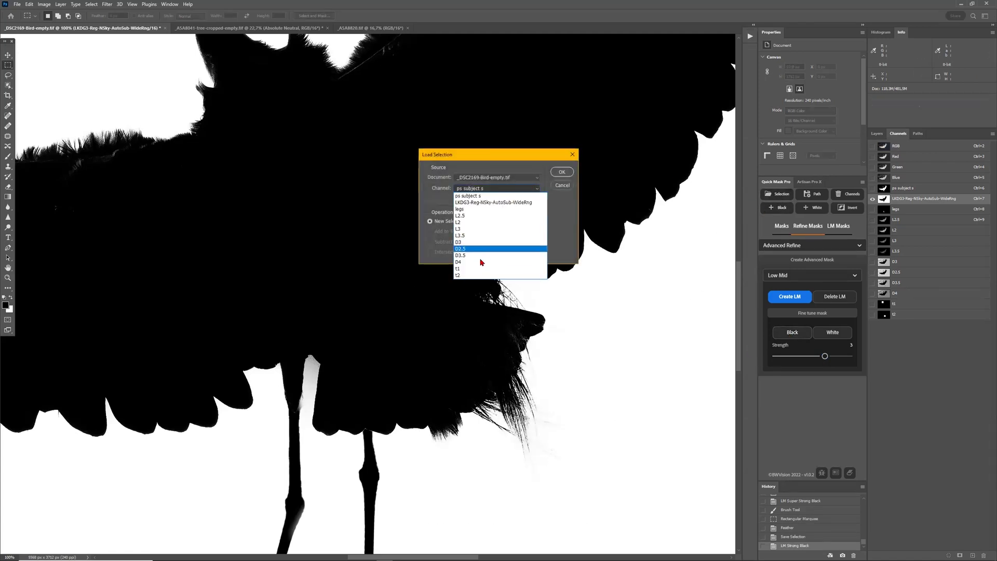
pyautogui.click(514, 276)
pyautogui.press('Return')
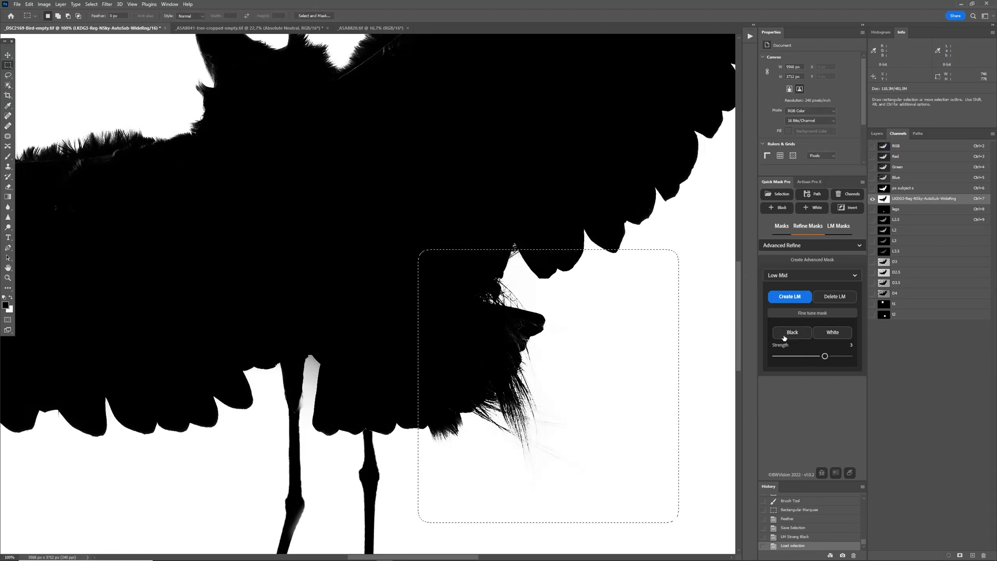
pyautogui.click(791, 332)
# Reload the t2 selection and darken the tail feathers once more with the Black fine-tune at strength 3
pyautogui.scroll(-3, 560, 465)
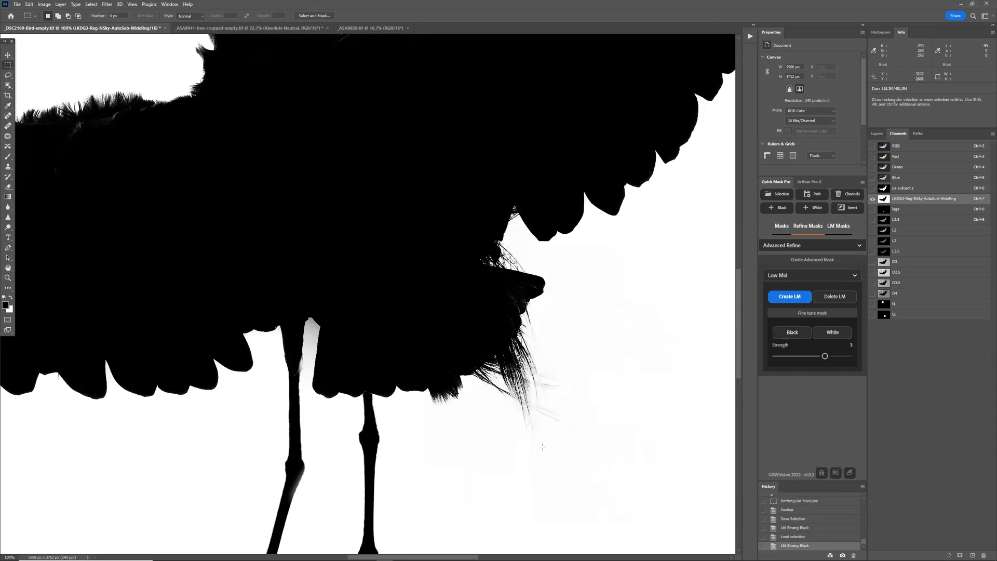
pyautogui.click(776, 198)
pyautogui.click(519, 189)
pyautogui.click(479, 275)
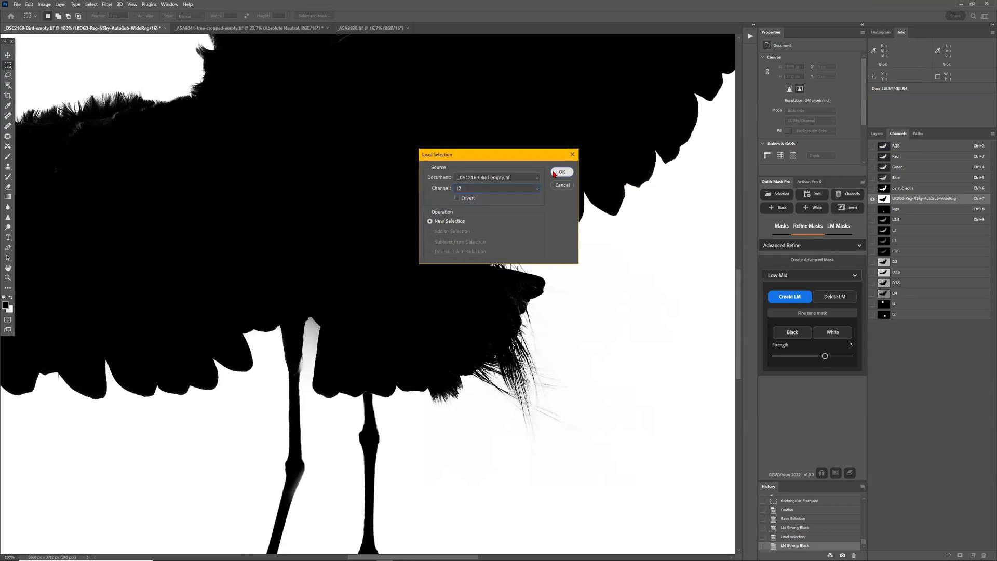
pyautogui.click(562, 172)
pyautogui.click(797, 334)
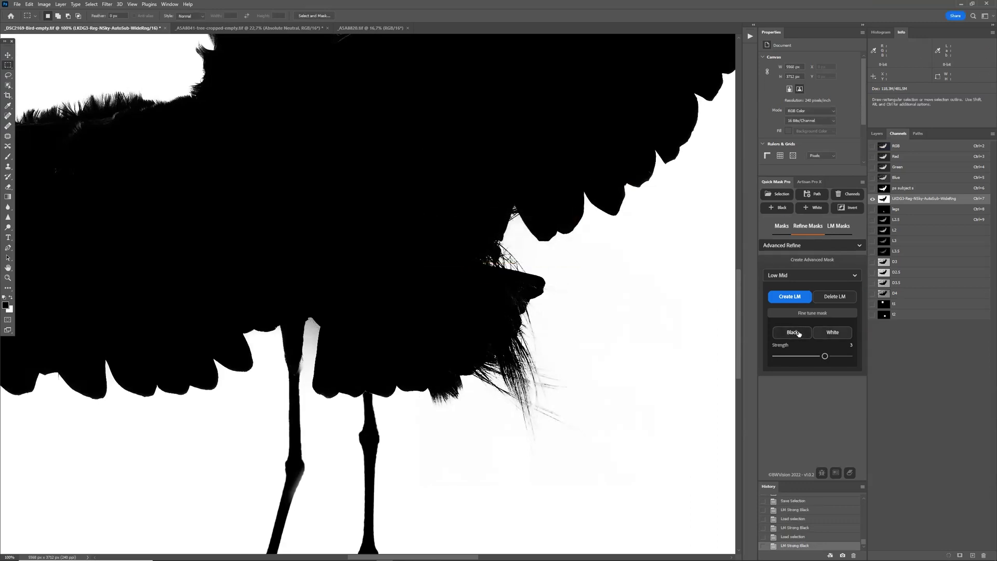
# Compare the refined tail feathers with the RGB image and with the mask's earlier Save Selection history state
pyautogui.click(903, 150)
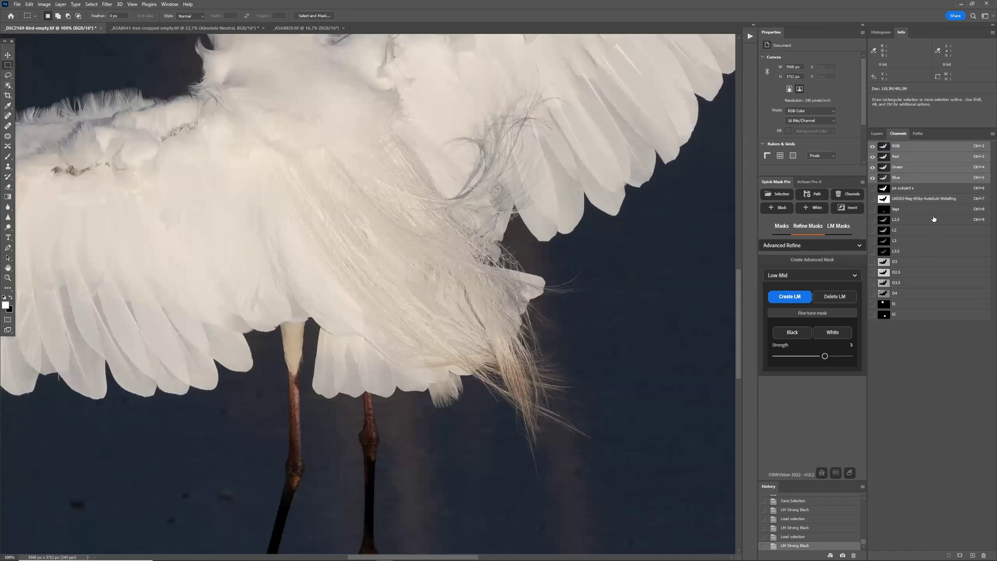
pyautogui.click(924, 199)
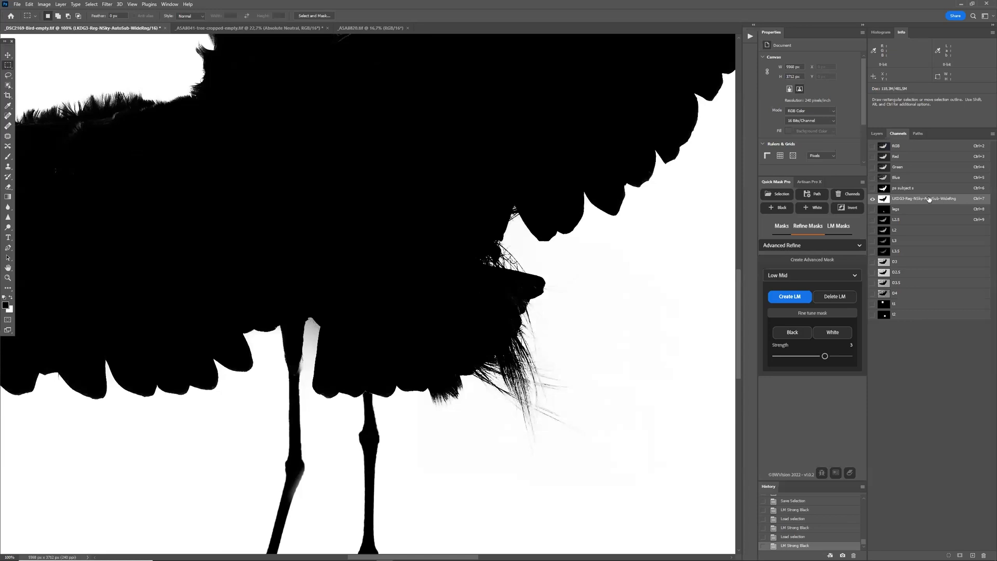
pyautogui.scroll(2, 810, 530)
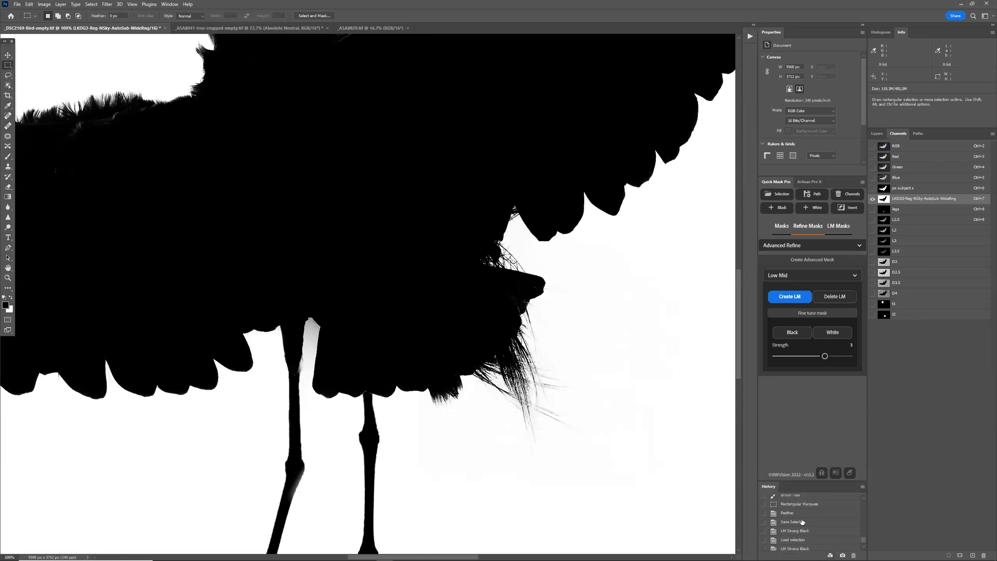
pyautogui.click(800, 523)
pyautogui.scroll(-2, 797, 533)
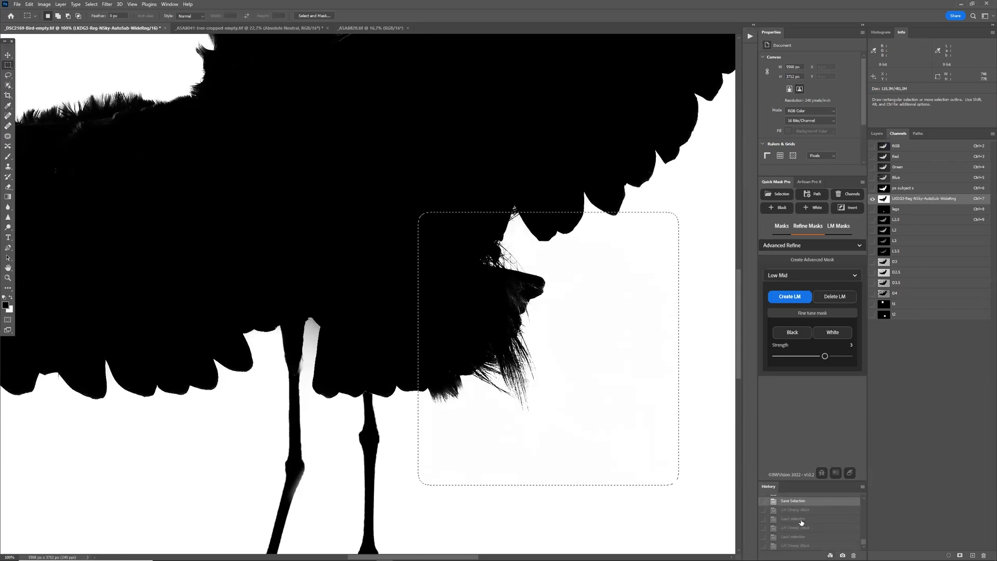
pyautogui.click(799, 545)
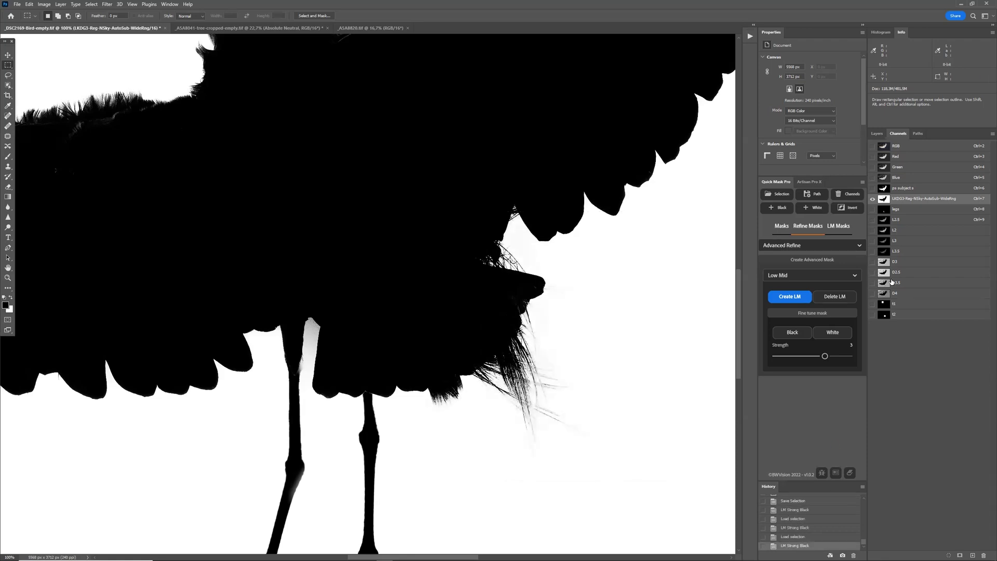
# Invert the ps subject s channel and return to the LKDG3-Reg-NSky-AutoSub-WideRing mask for comparison
pyautogui.click(904, 190)
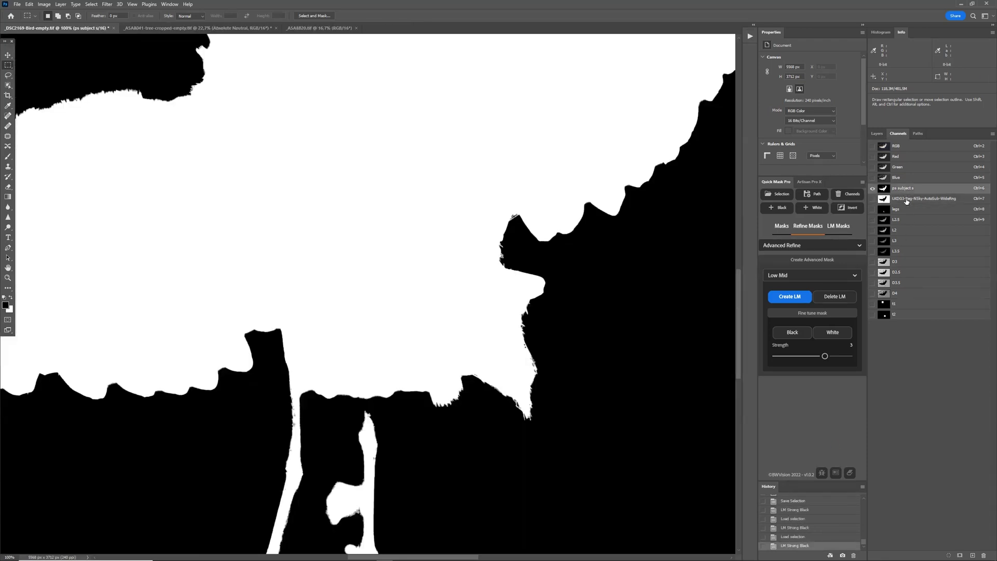
pyautogui.hotkey('ctrl', 'i')
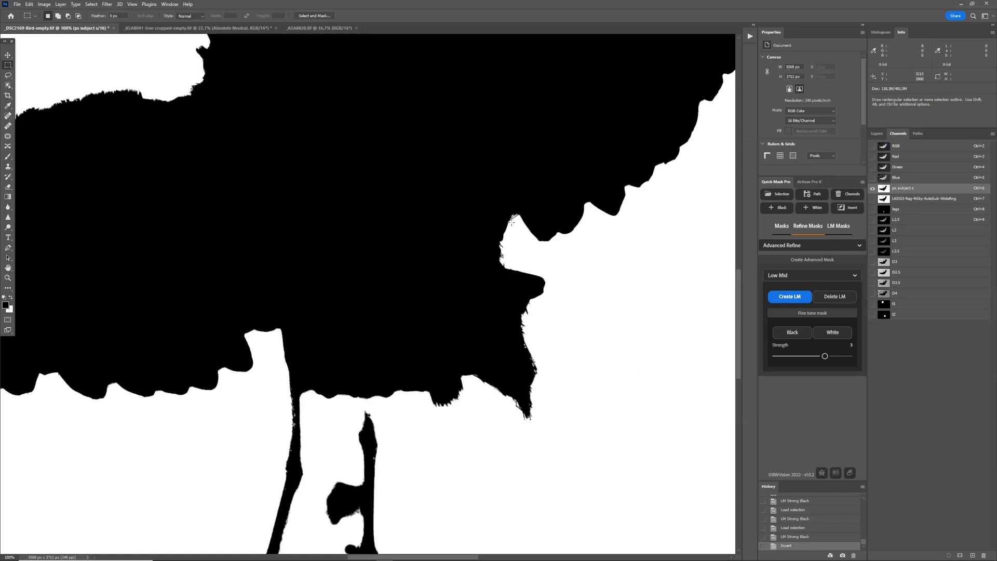
pyautogui.click(899, 199)
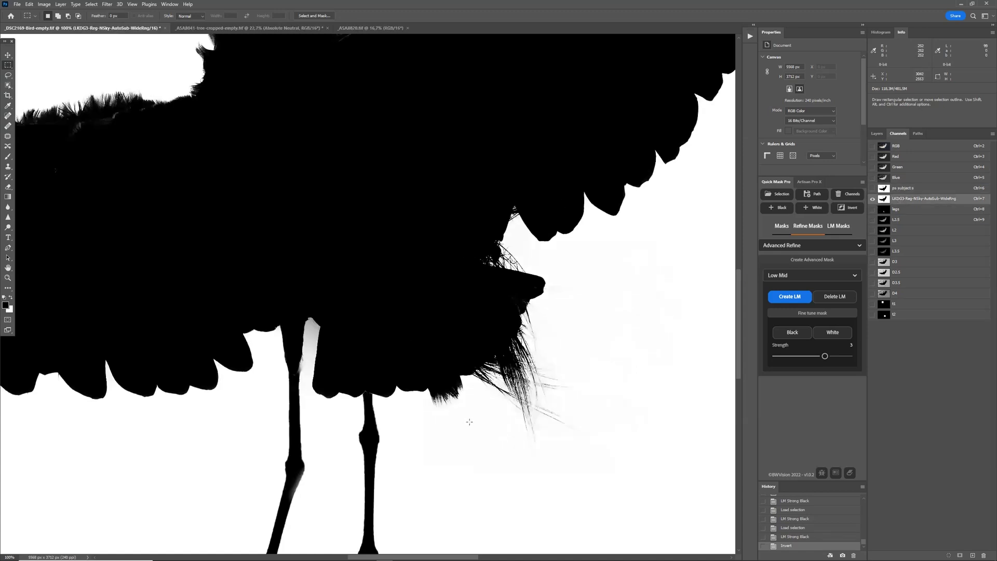
# Marquee-select about 710 by 520 px between the neck and right wing, feather it 15 pixels, and apply the Black fine-tune at strength 3
pyautogui.scroll(5, 484, 417)
pyautogui.hscroll(-3, 478, 426)
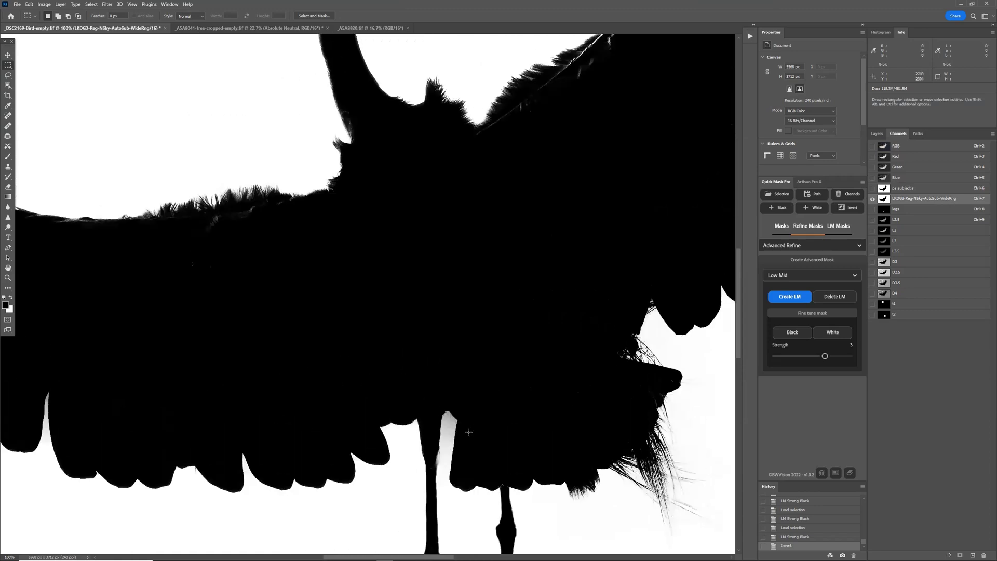
pyautogui.scroll(1, 457, 384)
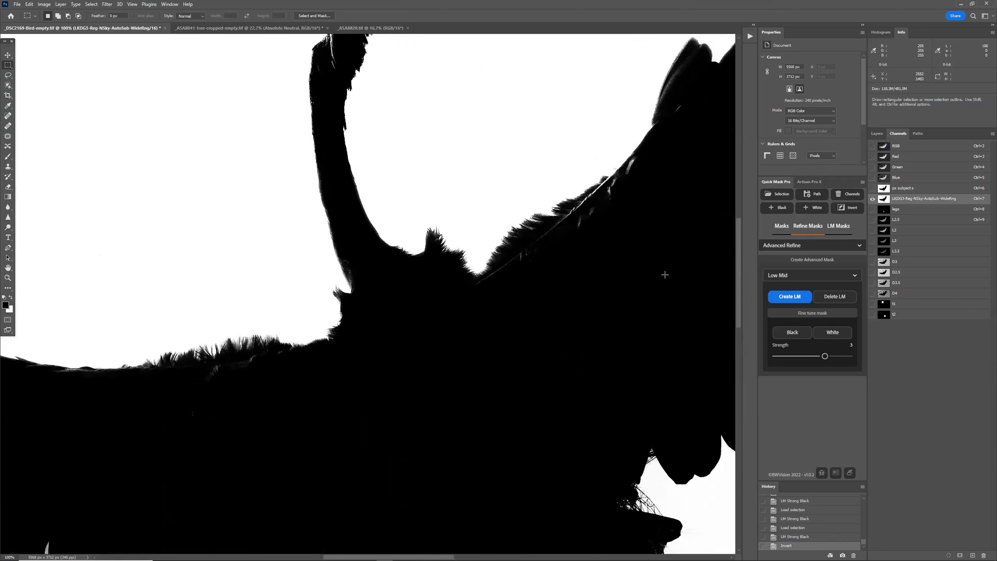
pyautogui.scroll(2, 573, 264)
pyautogui.moveTo(397, 203)
pyautogui.mouseDown()
pyautogui.moveTo(668, 389)
pyautogui.moveTo(675, 405)
pyautogui.mouseUp()
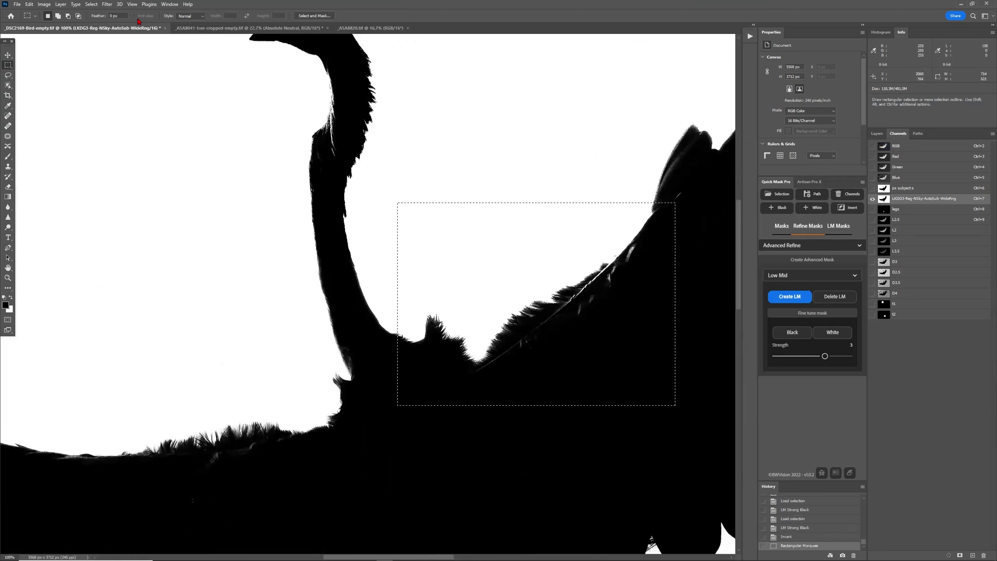
pyautogui.click(91, 4)
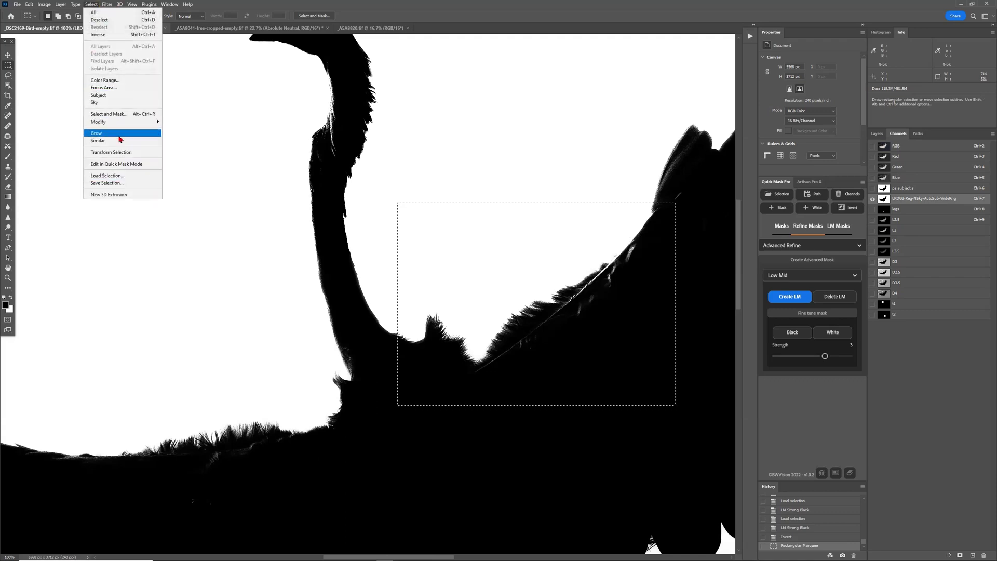
pyautogui.moveTo(129, 121)
pyautogui.click(180, 151)
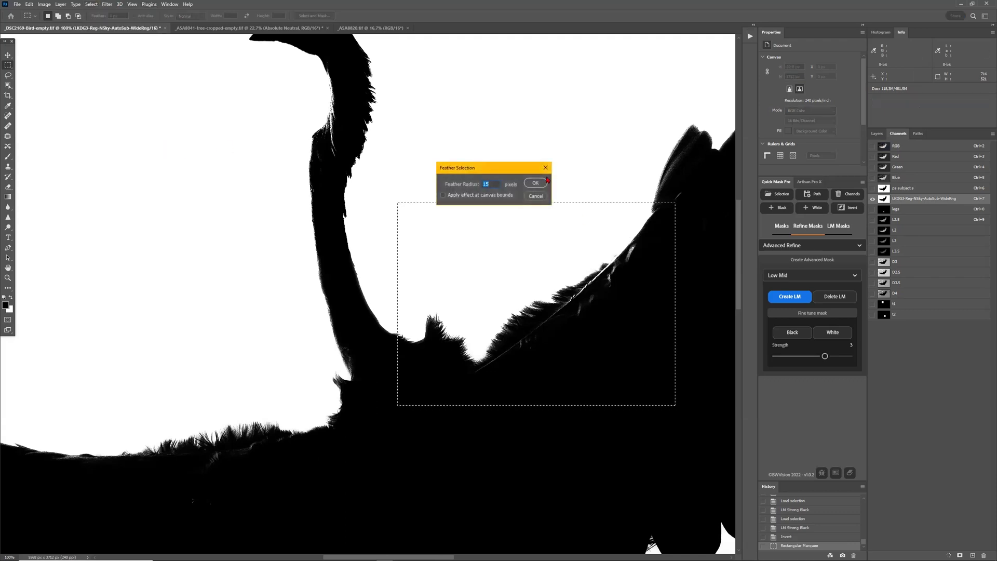
pyautogui.click(535, 183)
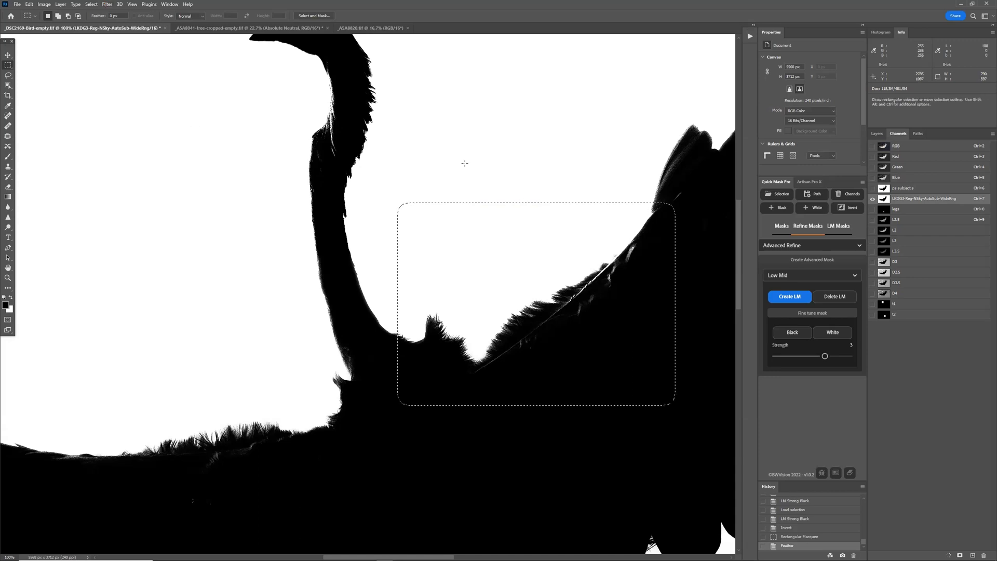
pyautogui.click(797, 335)
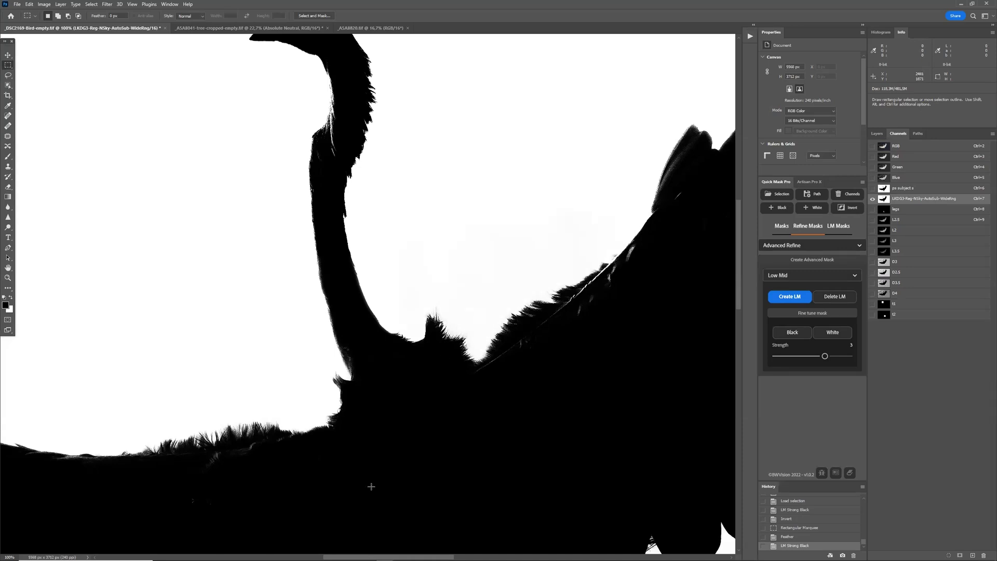
# Examine the left wing's feather edges in the LKDG3 mask against the ps subject s channel
pyautogui.scroll(-3, 166, 415)
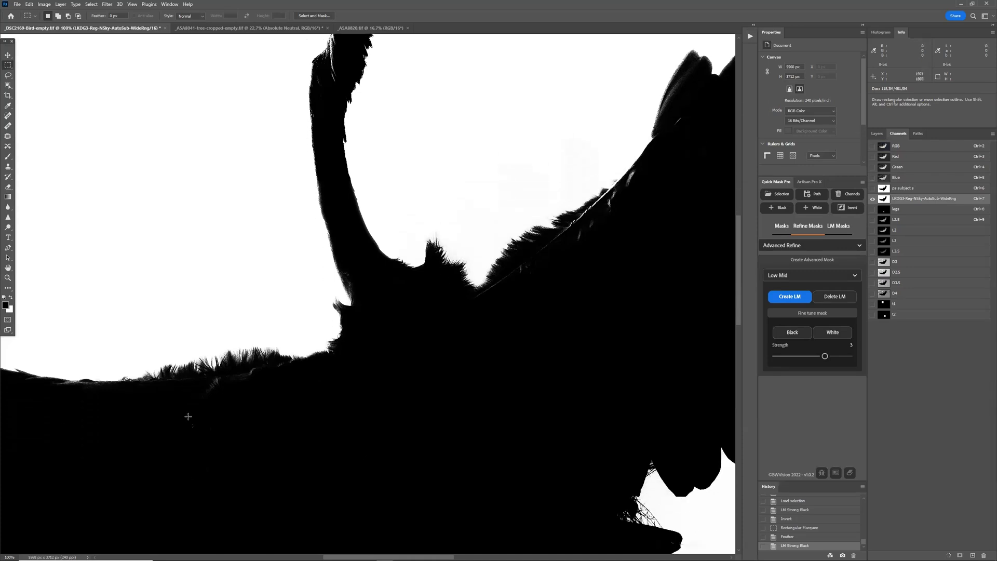
pyautogui.hscroll(-3, 192, 420)
pyautogui.scroll(-5, 291, 384)
pyautogui.hscroll(-2, 280, 387)
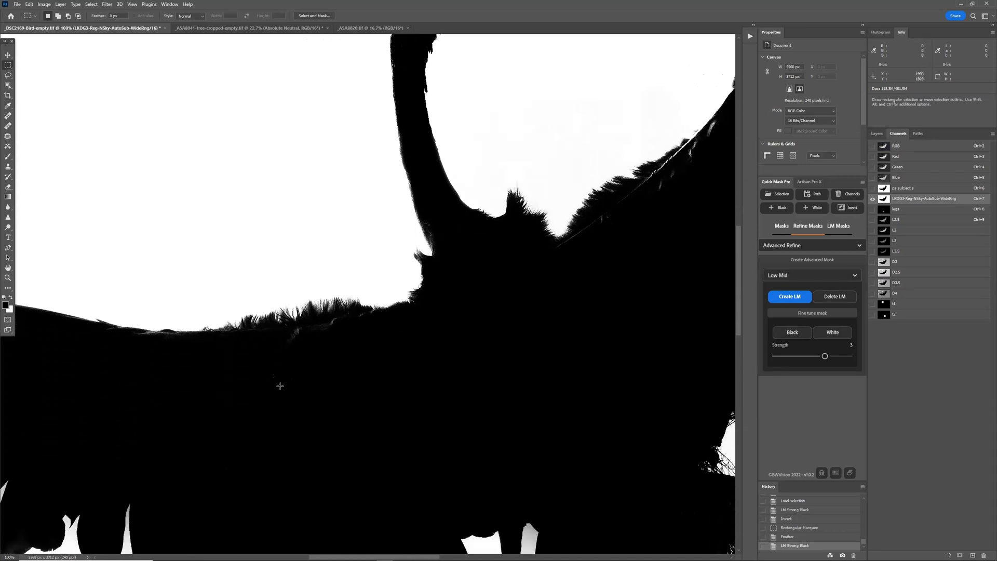
pyautogui.hscroll(-5, 269, 392)
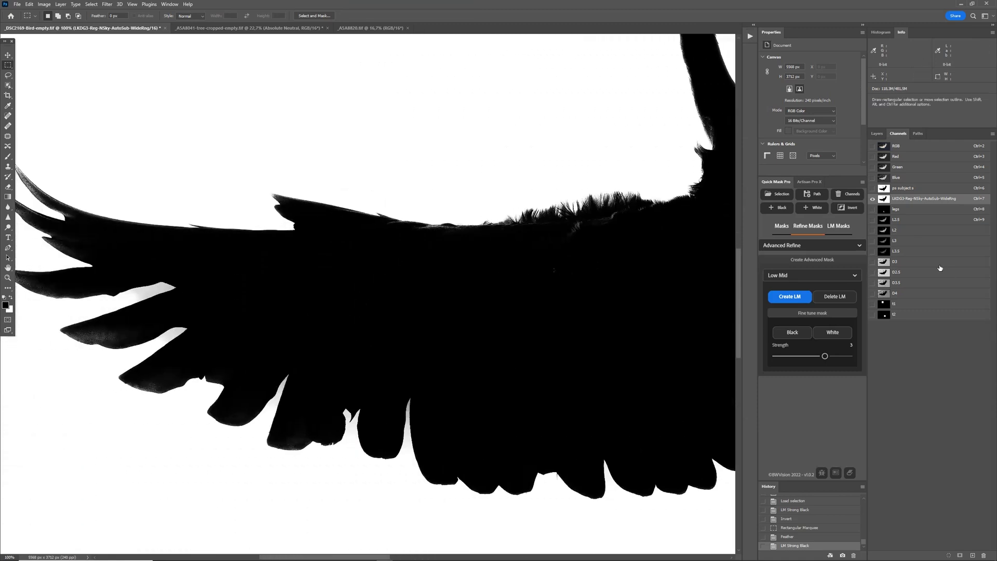
pyautogui.click(915, 192)
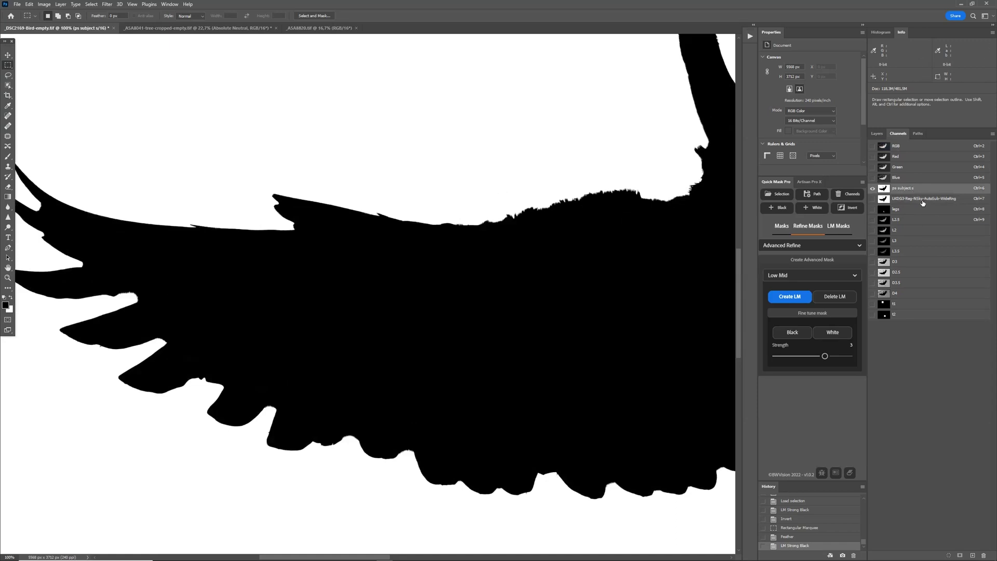
pyautogui.click(922, 202)
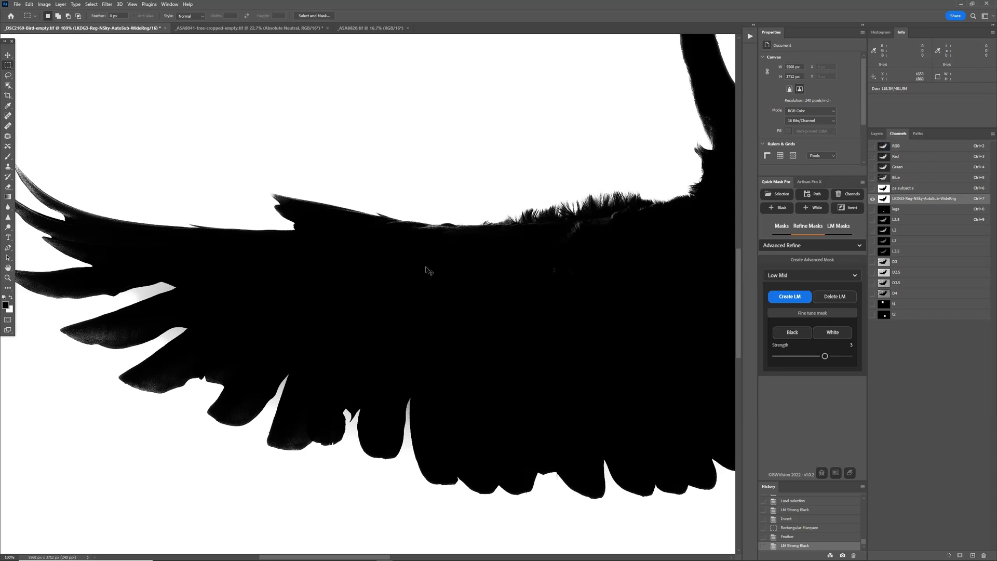
pyautogui.hscroll(3, 429, 271)
pyautogui.hscroll(-5, 418, 292)
pyautogui.scroll(-2, 423, 322)
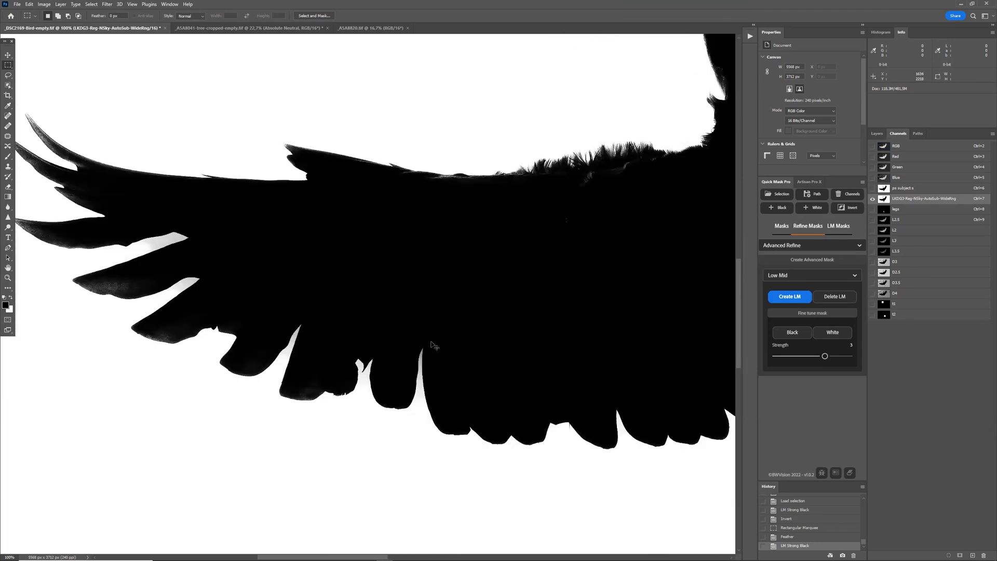
# Delete the Low Mid luminosity masks and redisplay the LKDG3-Reg-NSky-AutoSub-WideRing mask
pyautogui.scroll(-3, 427, 338)
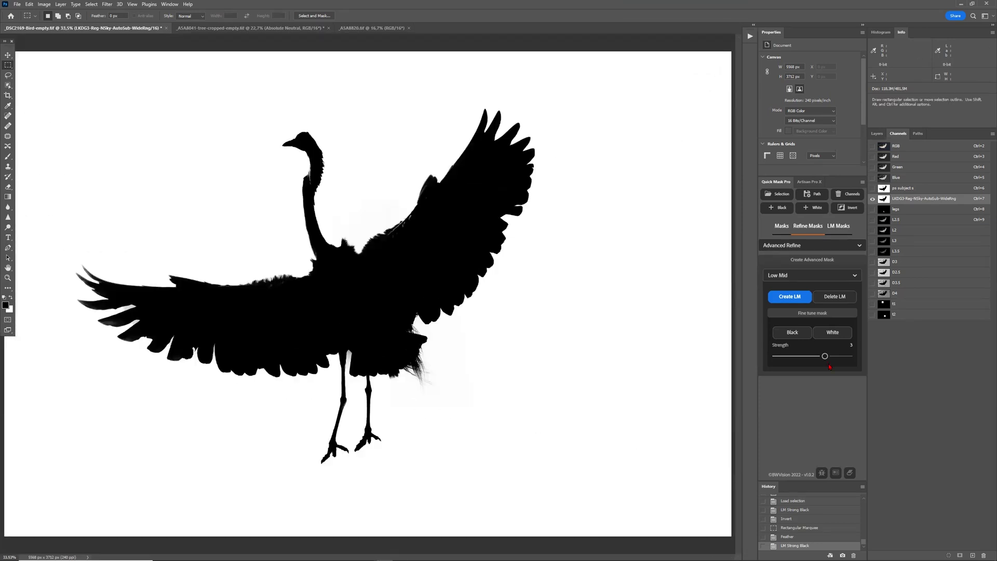
pyautogui.click(836, 298)
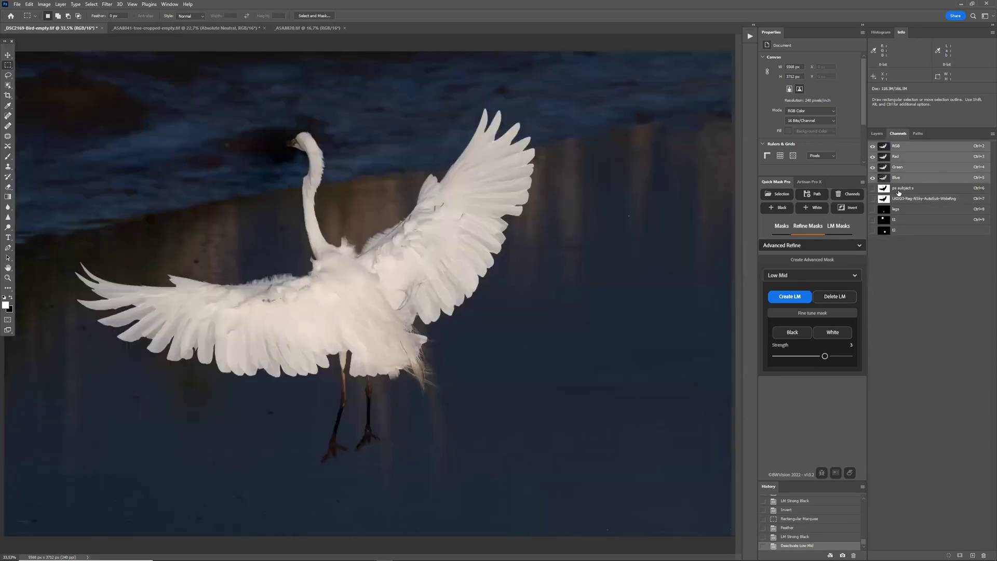
pyautogui.click(906, 201)
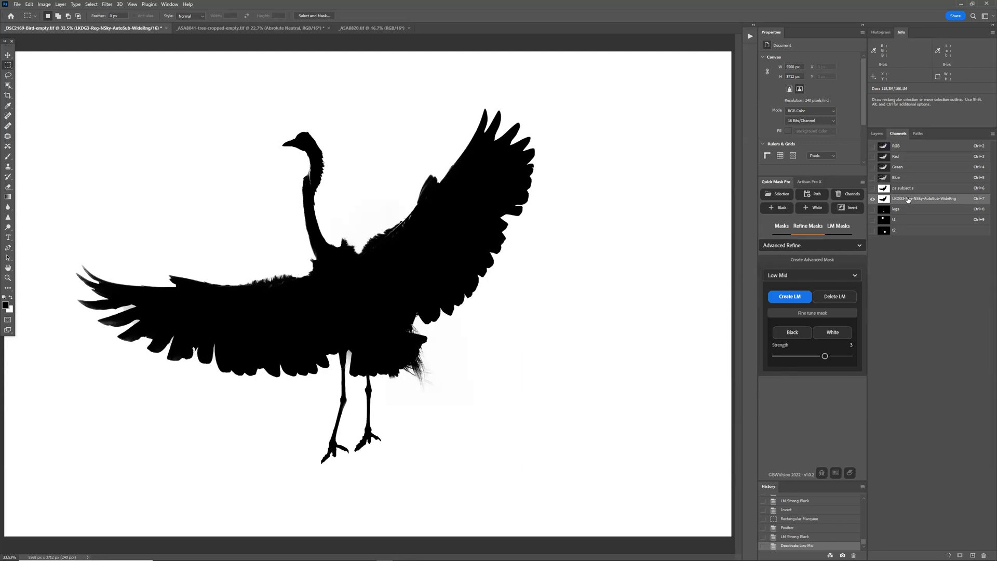
# Examine the left wing feathers in the RGB image at 66.7% and compare them with the LKDG3 mask
pyautogui.click(906, 145)
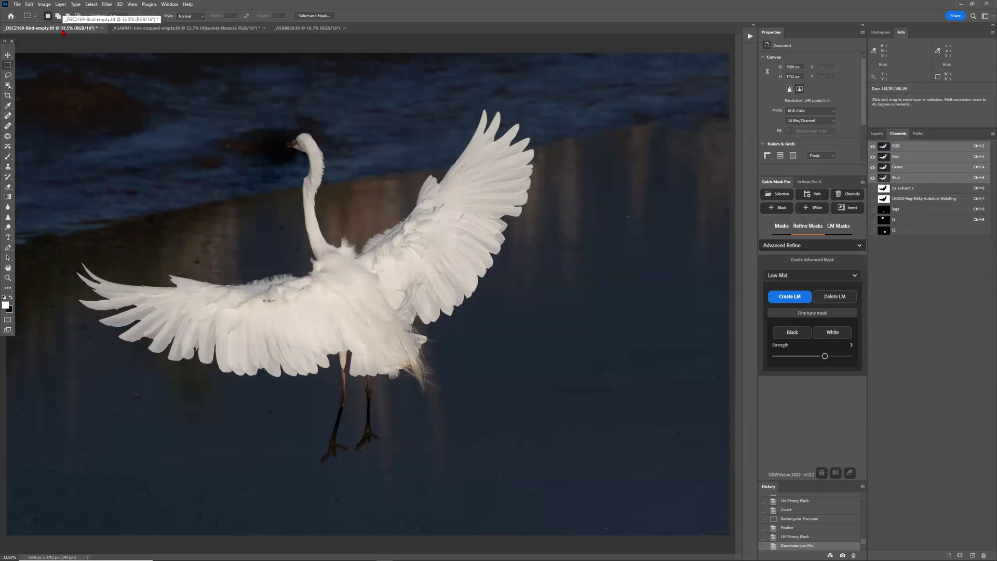
pyautogui.hotkey('ctrl', '+')
pyautogui.hotkey('ctrl', '+')
pyautogui.hscroll(-5, 94, 92)
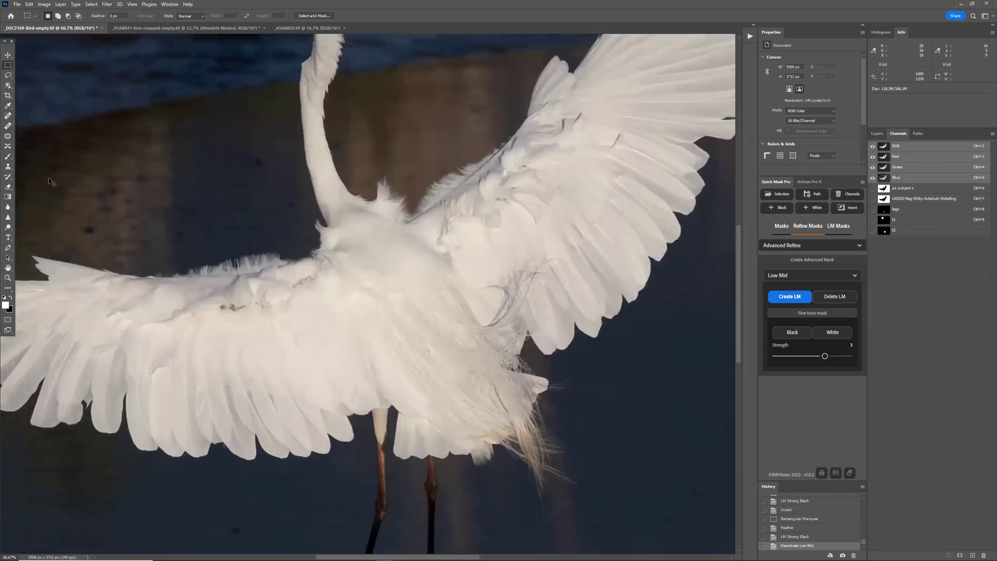
pyautogui.hscroll(-1, 120, 334)
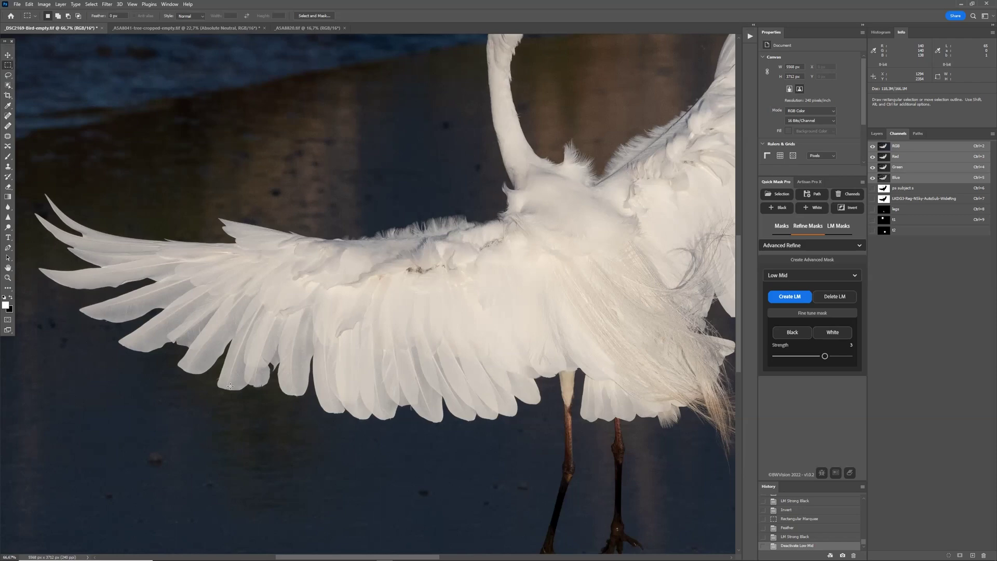
pyautogui.click(918, 198)
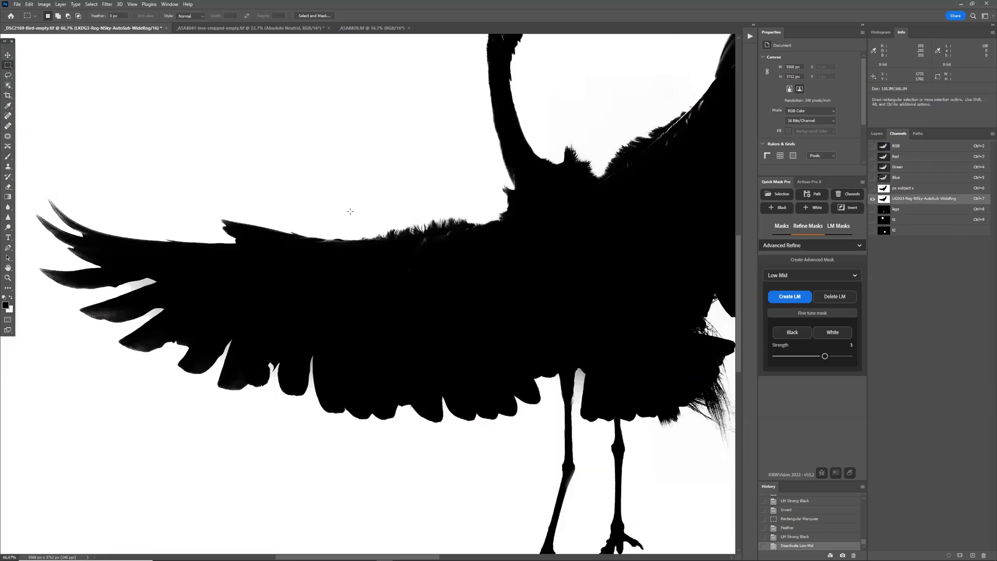
pyautogui.hscroll(-1, 176, 338)
# Lasso an area about 2260 by 1490 px around the whole left wing and feather the selection 15 pixels
pyautogui.hotkey('ctrl', '-')
pyautogui.hotkey('ctrl', '-')
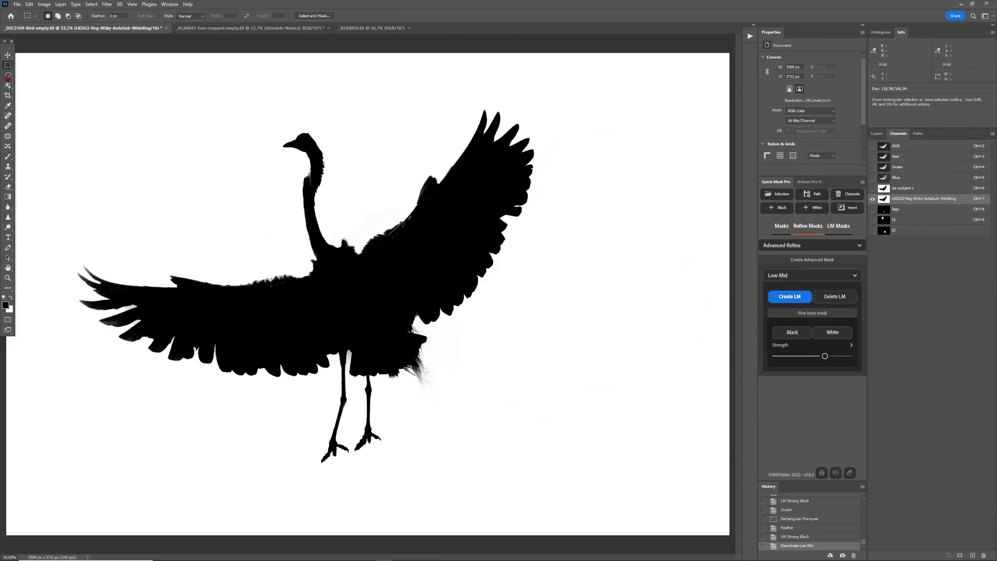
pyautogui.click(8, 76)
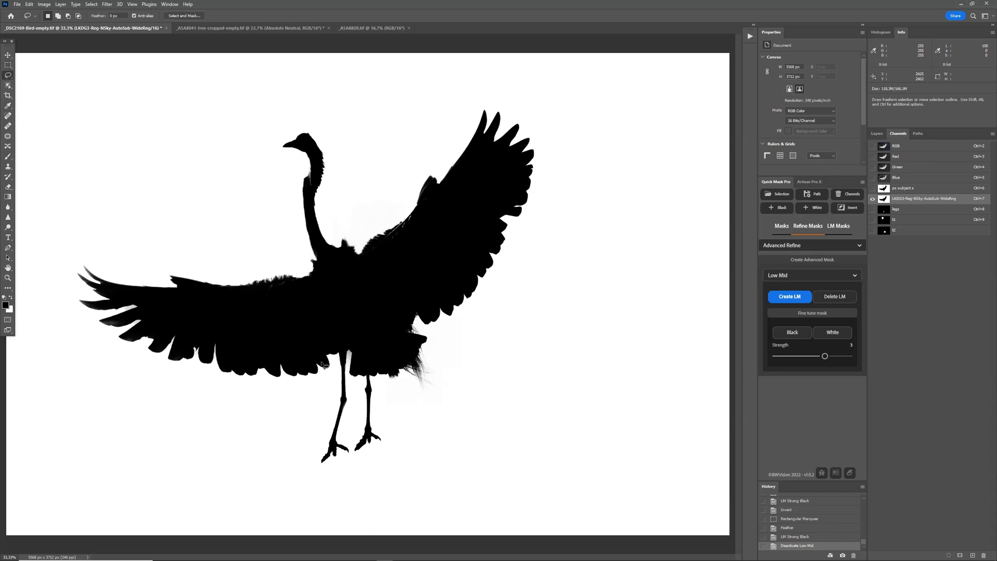
pyautogui.moveTo(333, 347)
pyautogui.mouseDown()
pyautogui.moveTo(330, 385)
pyautogui.moveTo(244, 418)
pyautogui.moveTo(135, 398)
pyautogui.moveTo(75, 339)
pyautogui.moveTo(54, 283)
pyautogui.moveTo(103, 228)
pyautogui.moveTo(310, 261)
pyautogui.moveTo(340, 281)
pyautogui.moveTo(337, 348)
pyautogui.mouseUp()
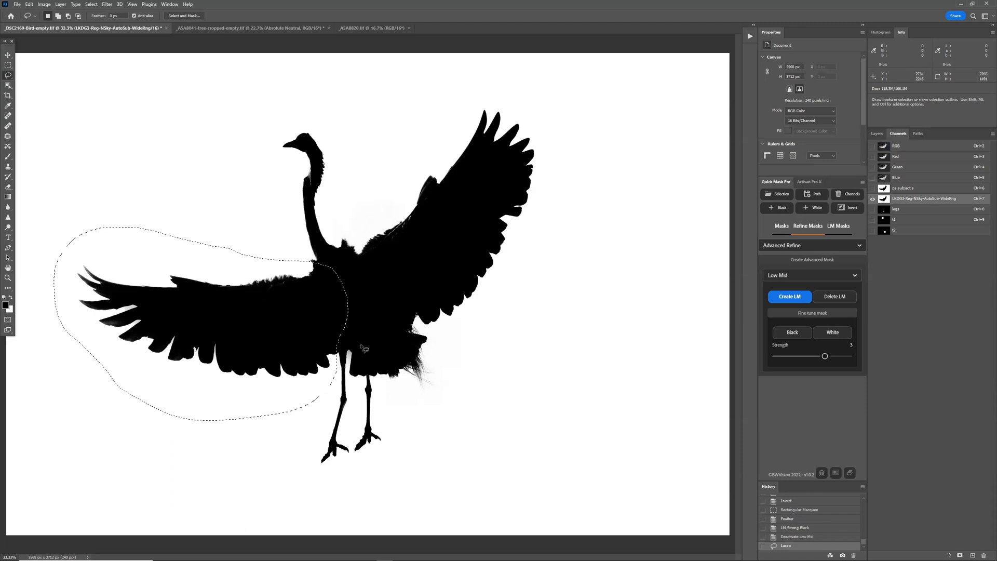
pyautogui.click(91, 4)
pyautogui.moveTo(121, 123)
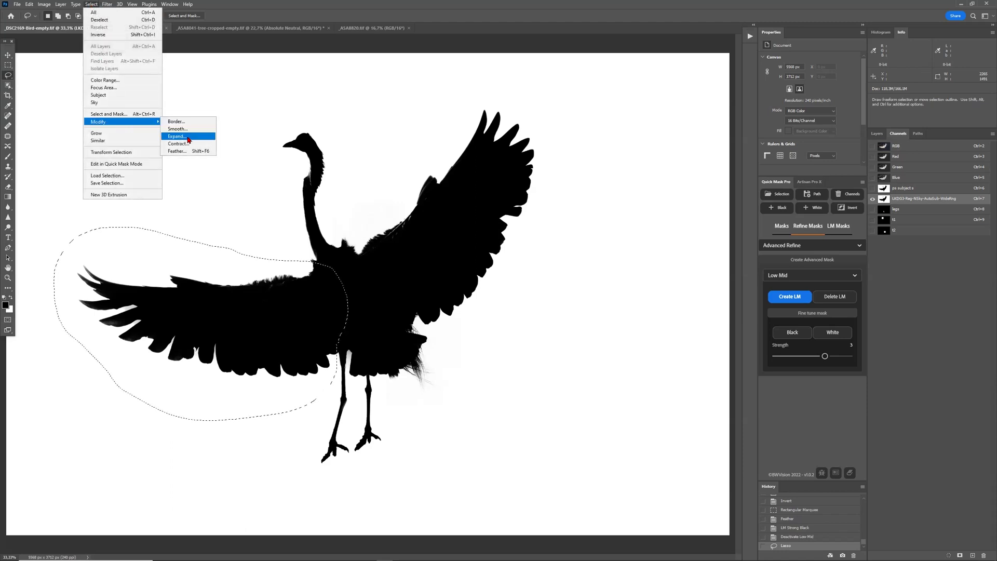
pyautogui.click(177, 151)
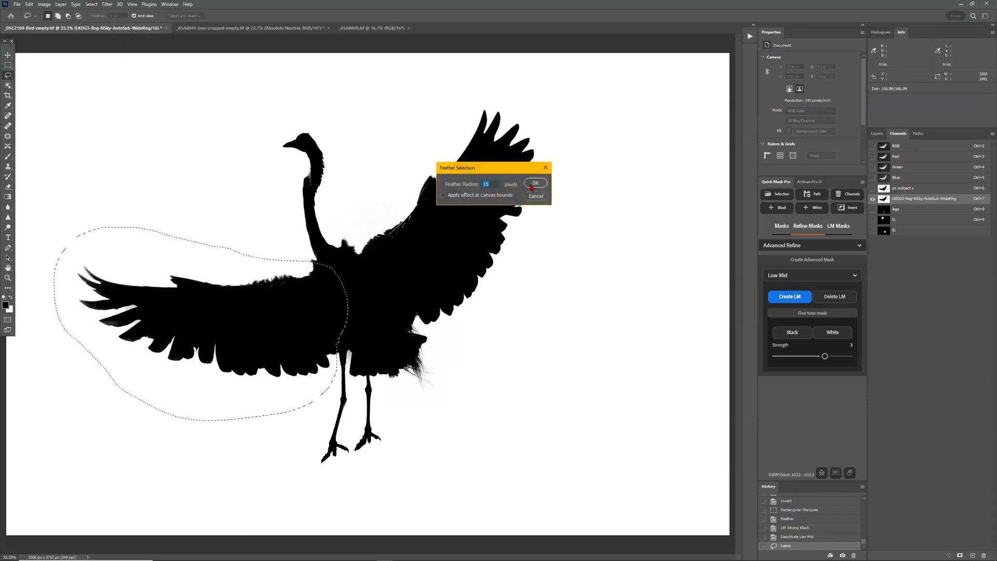
pyautogui.click(533, 185)
# Save the feathered left wing selection as a new channel named t3
pyautogui.click(91, 4)
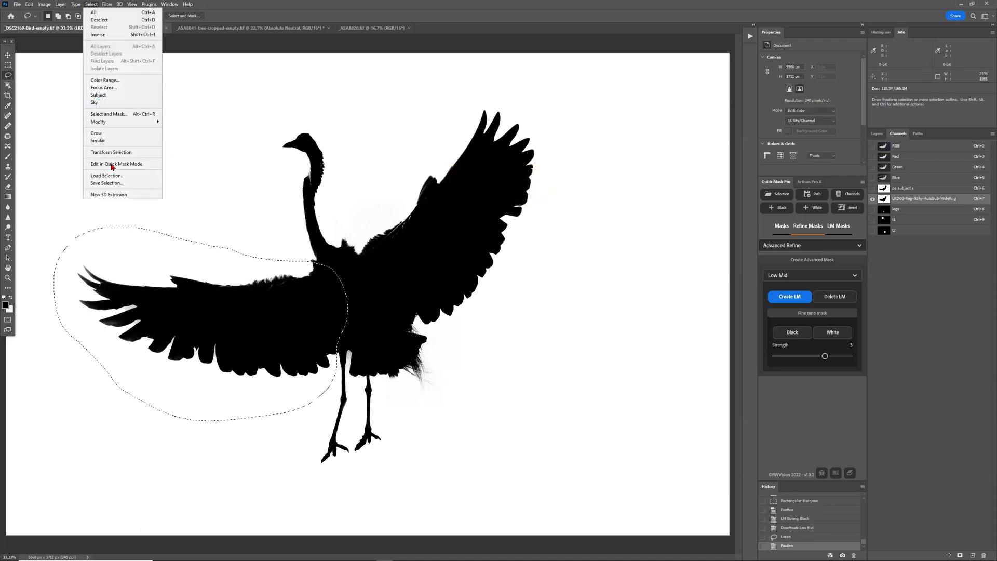
pyautogui.click(110, 184)
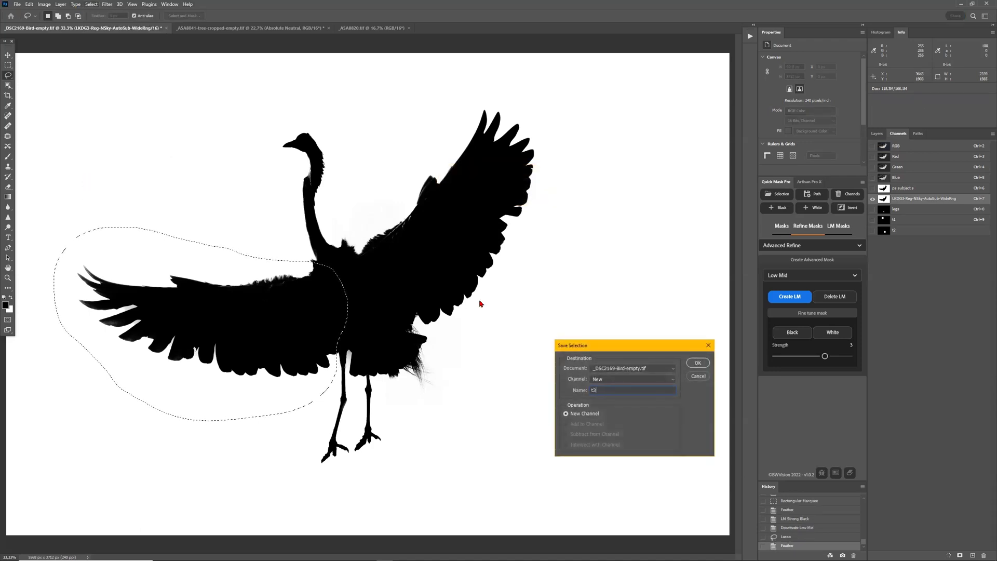
pyautogui.press('Return')
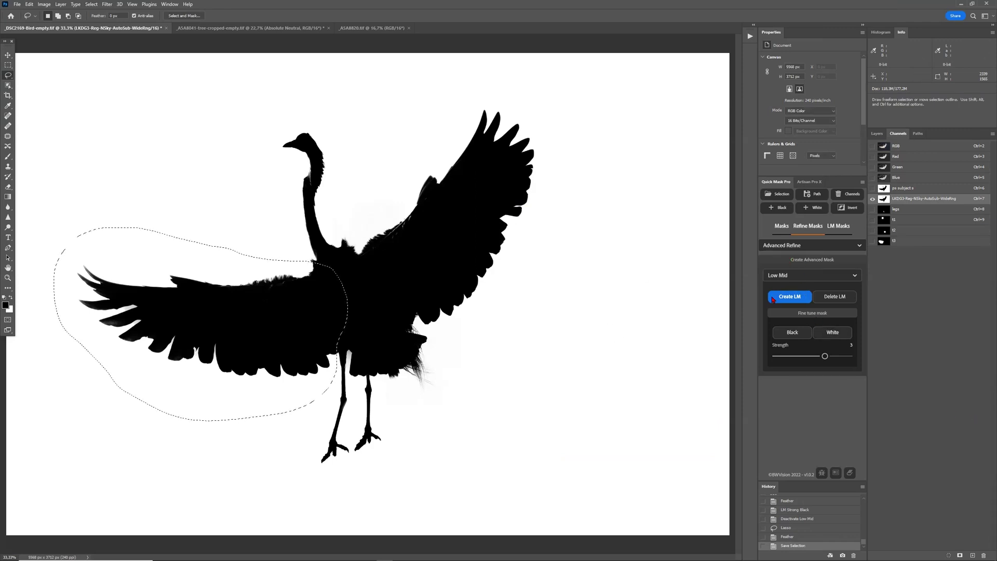
# Deselect, create the Low Mid luminosity masks from the RGB image, and redisplay the LKDG3-Reg-NSky-AutoSub-WideRing mask
pyautogui.click(903, 151)
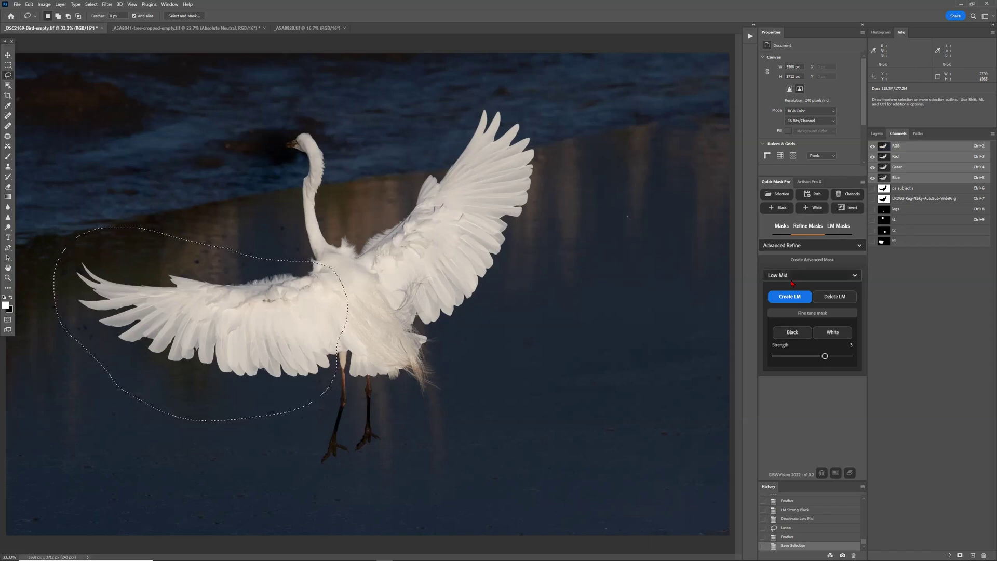
pyautogui.hotkey('ctrl', 'd')
pyautogui.hotkey('ctrl', '7')
pyautogui.click(908, 149)
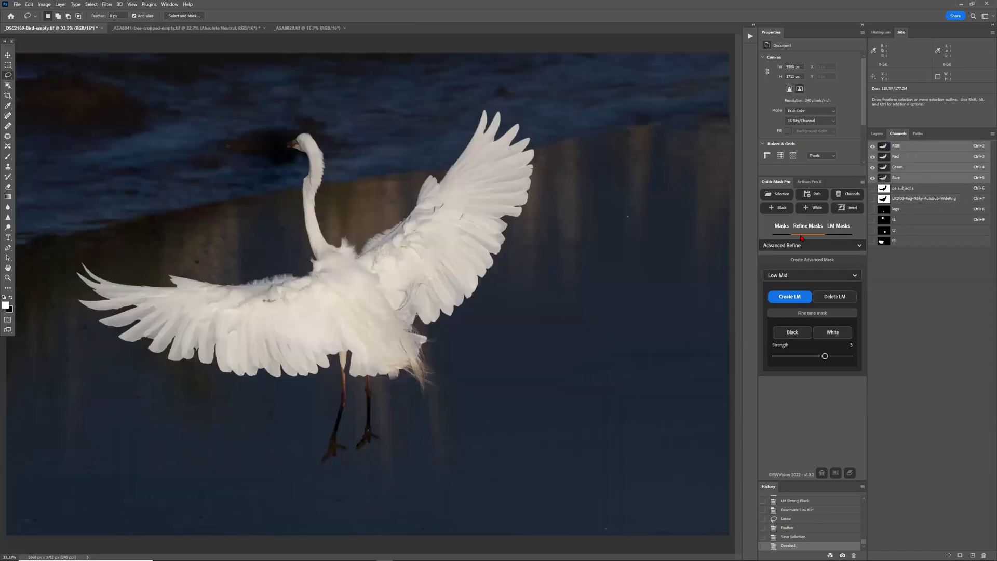
pyautogui.click(781, 296)
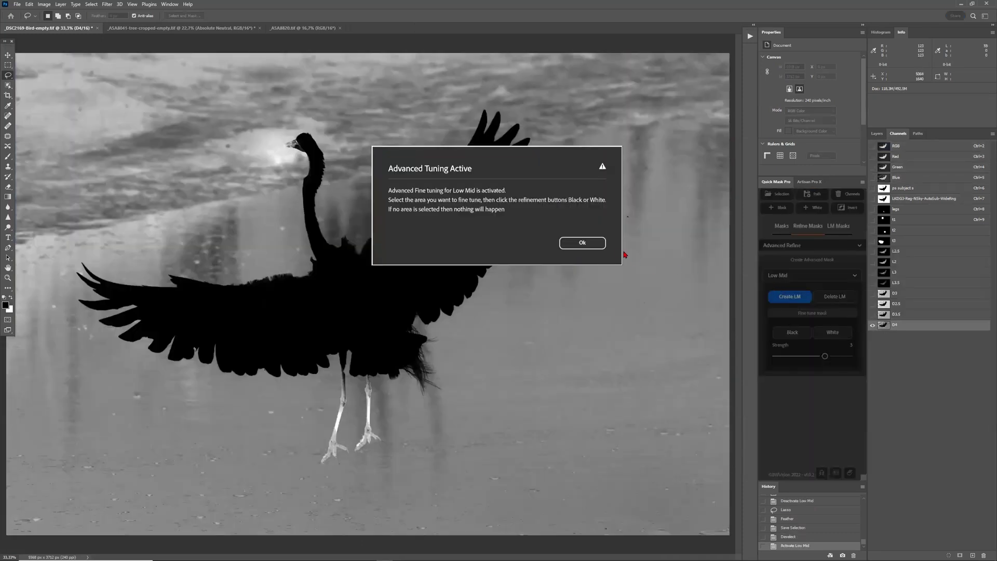
pyautogui.click(581, 242)
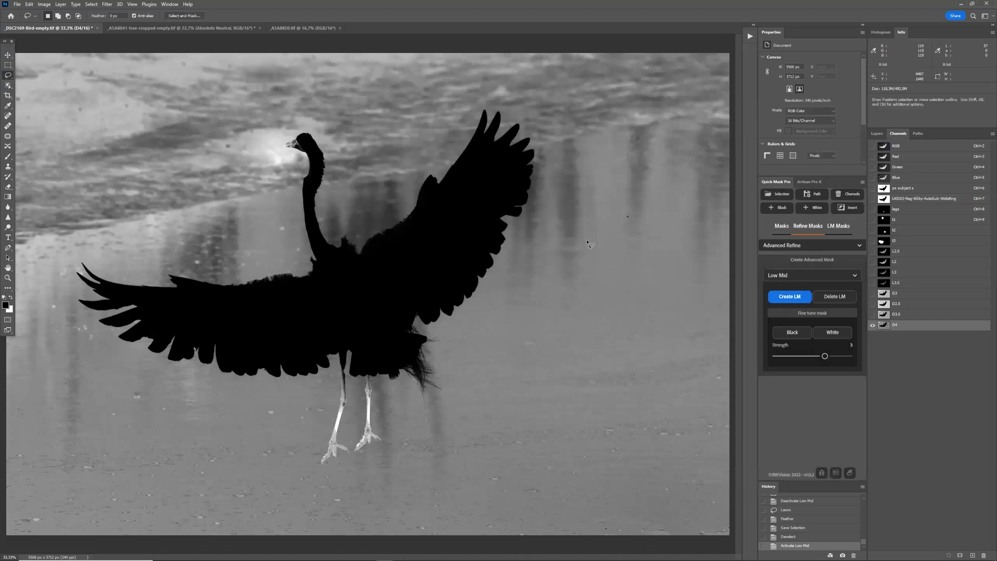
pyautogui.click(910, 200)
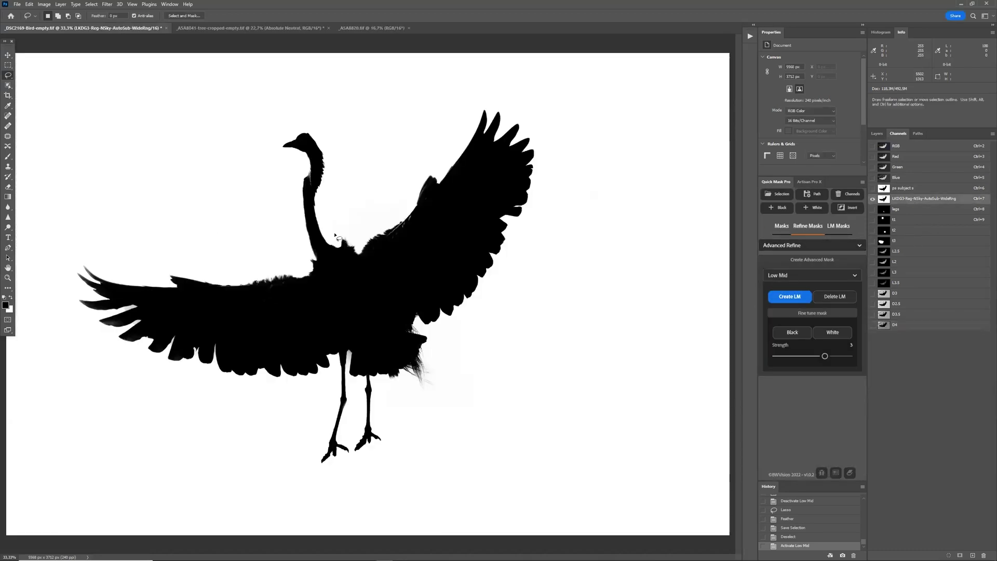
# Load the t3 channel as a selection and apply the White fine-tune at strength 3 to the left wing
pyautogui.click(776, 194)
pyautogui.click(519, 189)
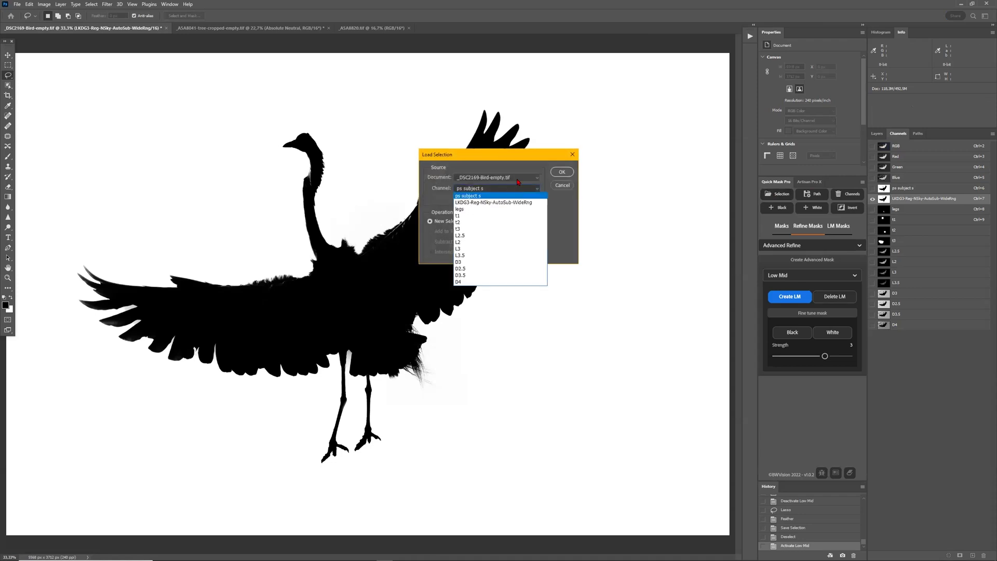
pyautogui.click(486, 229)
pyautogui.click(561, 172)
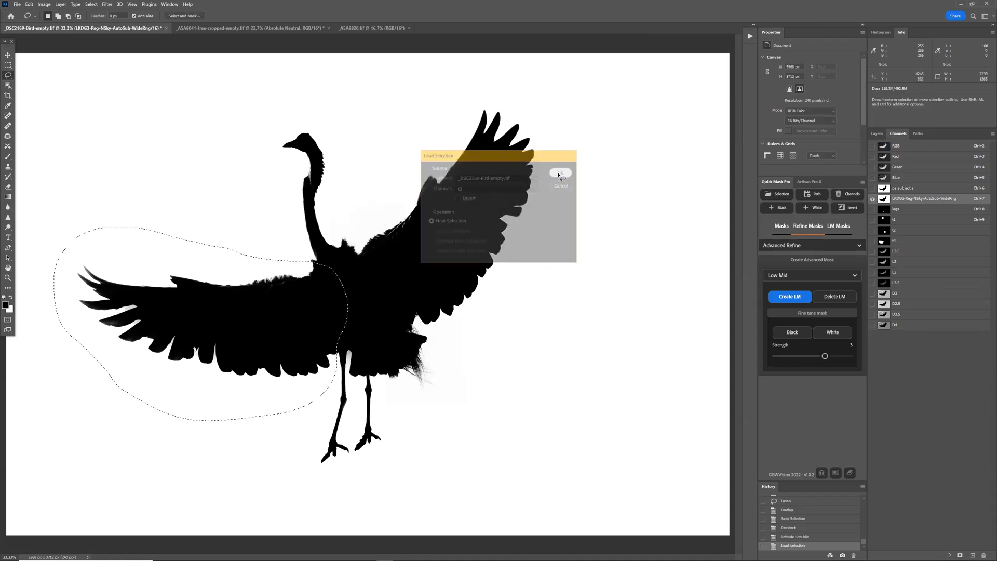
pyautogui.click(821, 332)
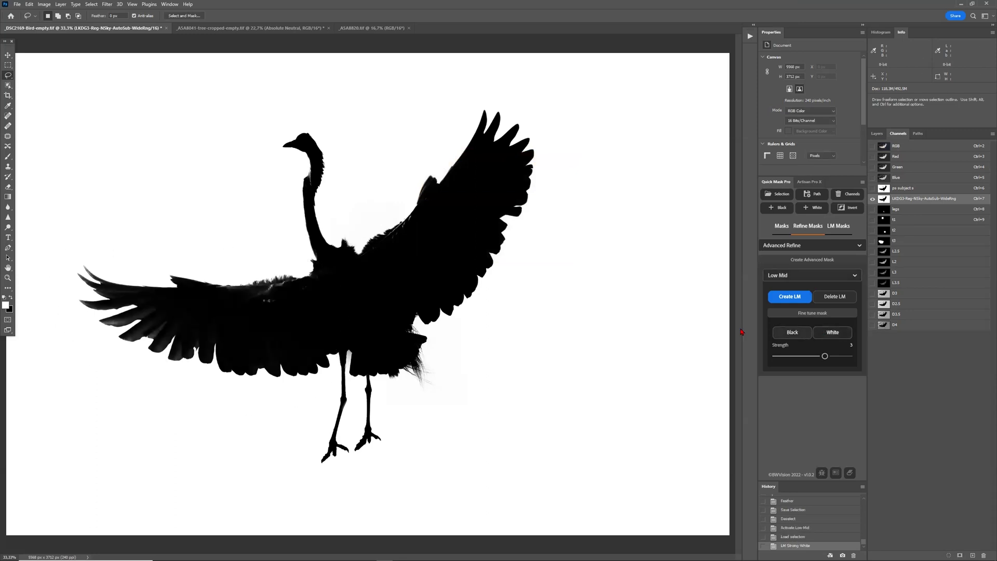
pyautogui.hotkey('ctrl', '+')
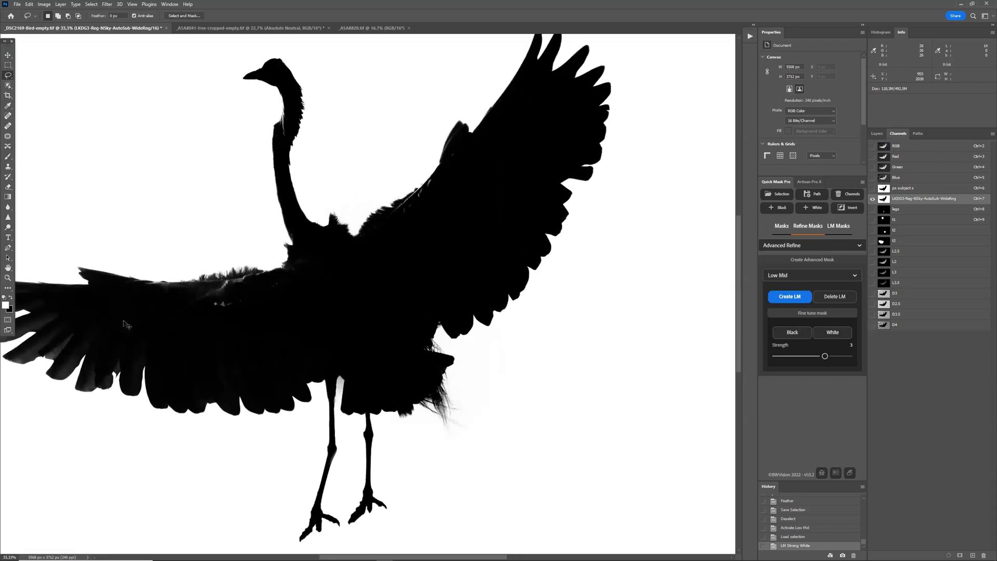
pyautogui.hotkey('ctrl', '+')
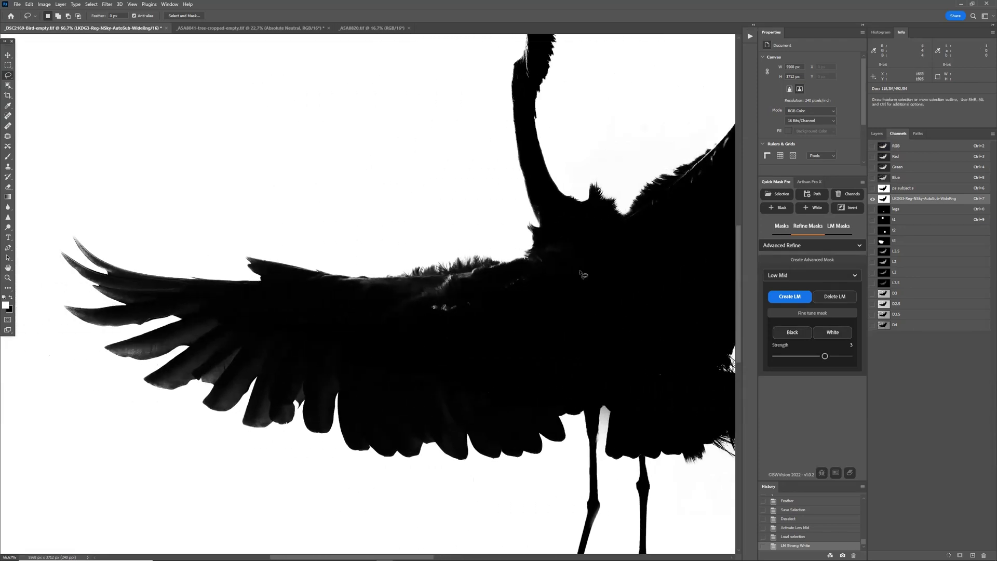
# Load the t3 channel again as a new selection around the left wing
pyautogui.click(776, 194)
pyautogui.click(522, 190)
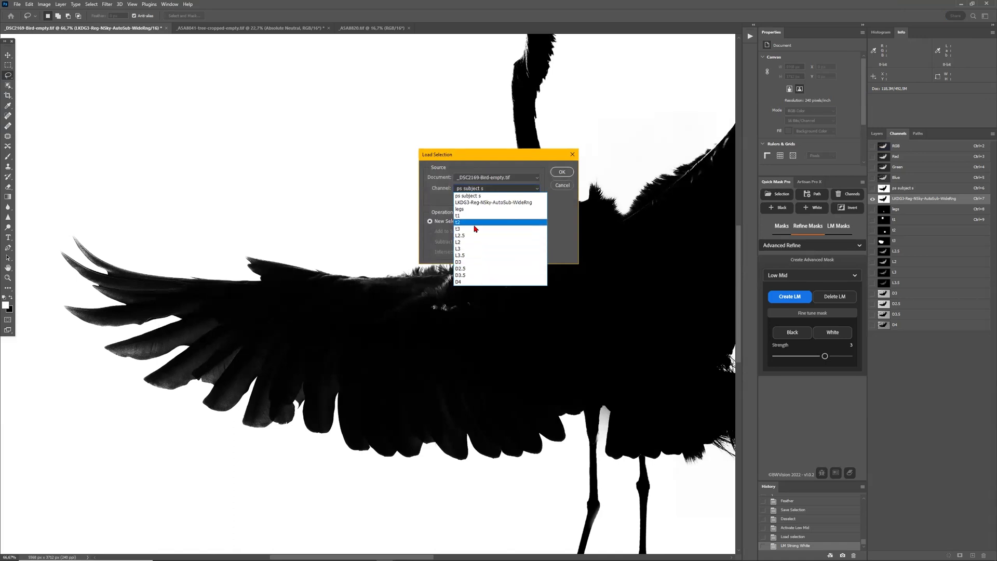
pyautogui.click(474, 229)
pyautogui.click(562, 172)
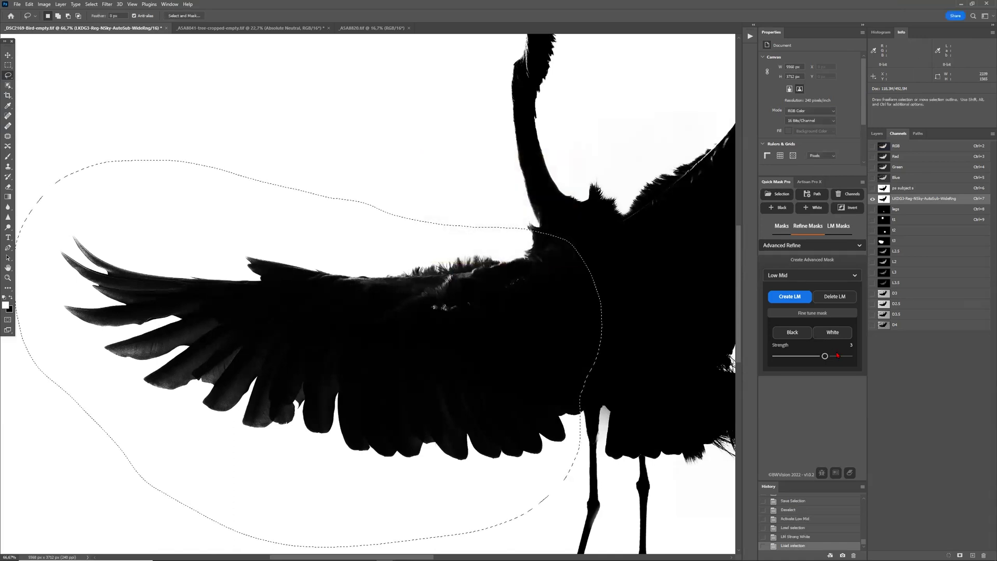
# Try the White fine-tune at strength 4 on the left wing and revert to the loaded selection
pyautogui.moveTo(837, 355); pyautogui.dragTo(849, 355)
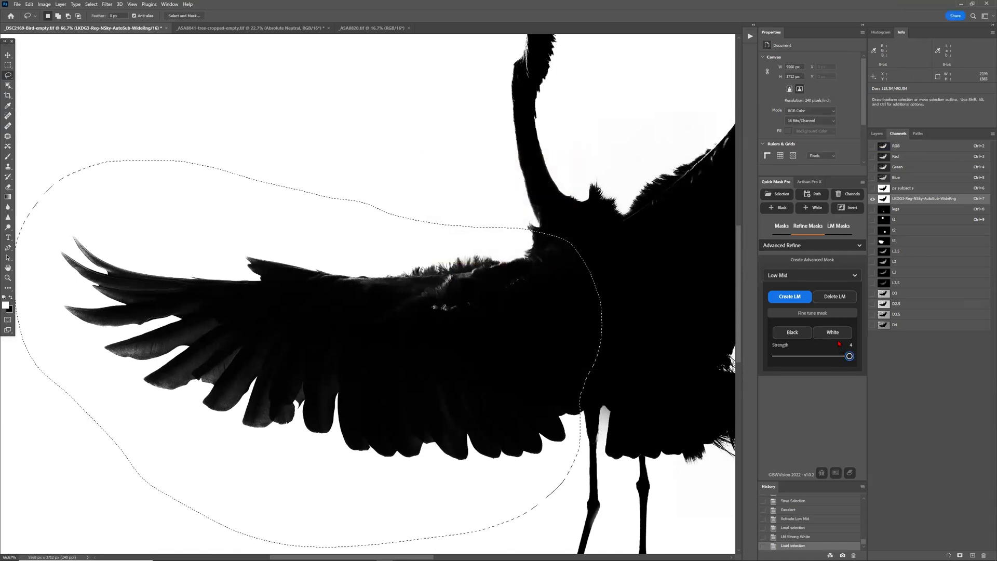
pyautogui.click(836, 335)
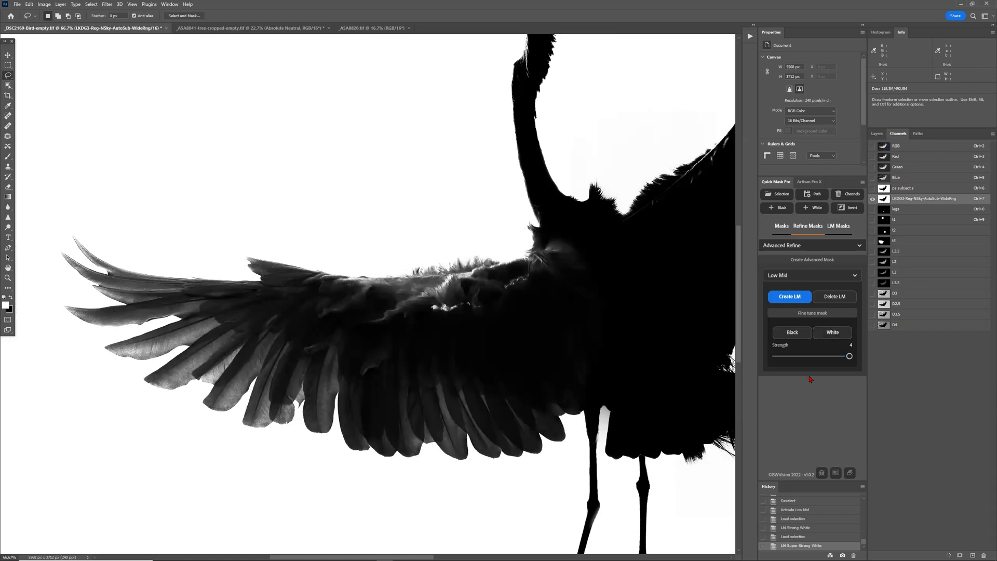
pyautogui.click(809, 538)
# Set the fine-tune strength to 3 and apply White to the selected left wing
pyautogui.moveTo(850, 356); pyautogui.dragTo(824, 356)
pyautogui.click(830, 336)
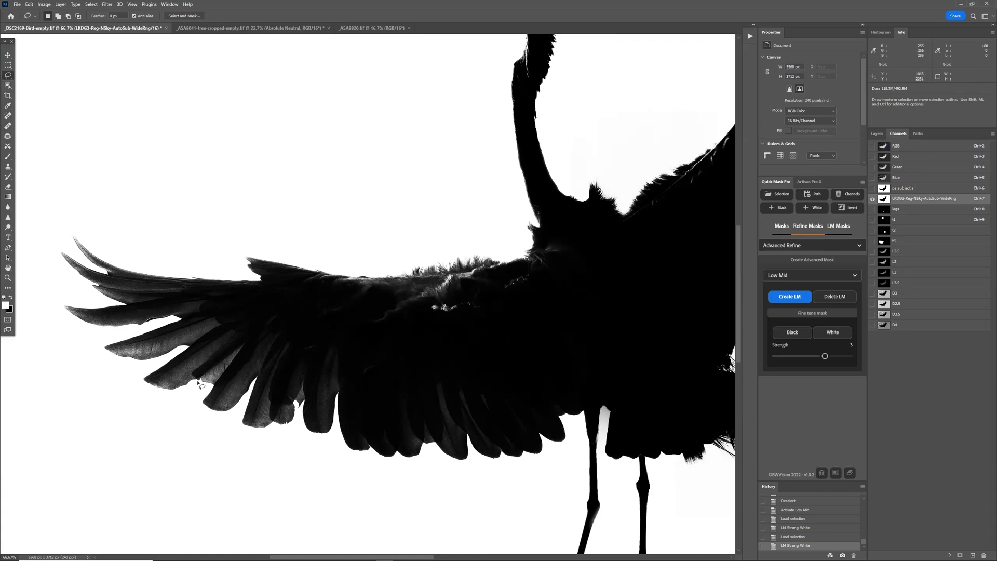
# Examine the left wing's feather detail in the mask at 100%, and compare the whole mask with the RGB image
pyautogui.hotkey('ctrl', '+')
pyautogui.hscroll(-3, 243, 410)
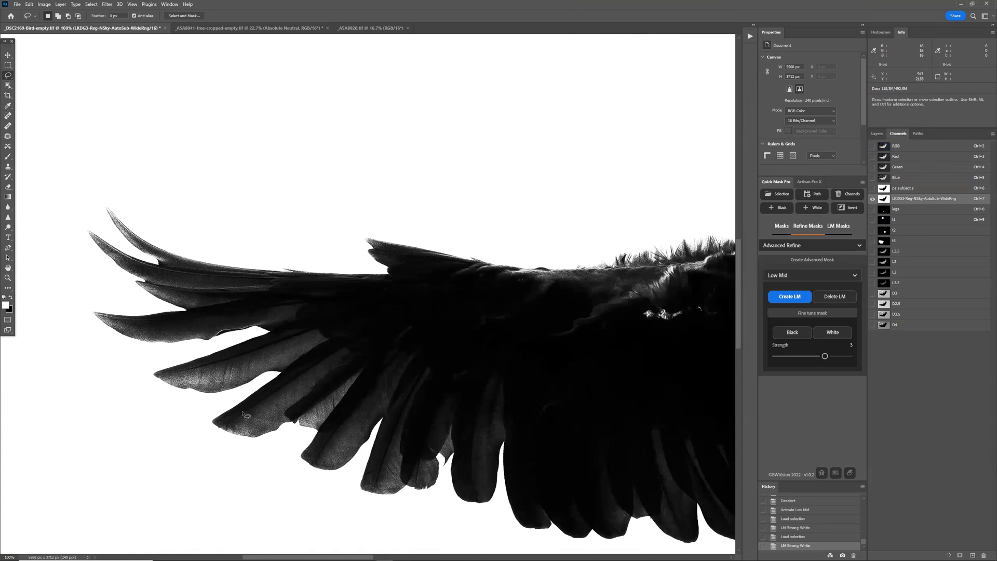
pyautogui.scroll(-4, 243, 415)
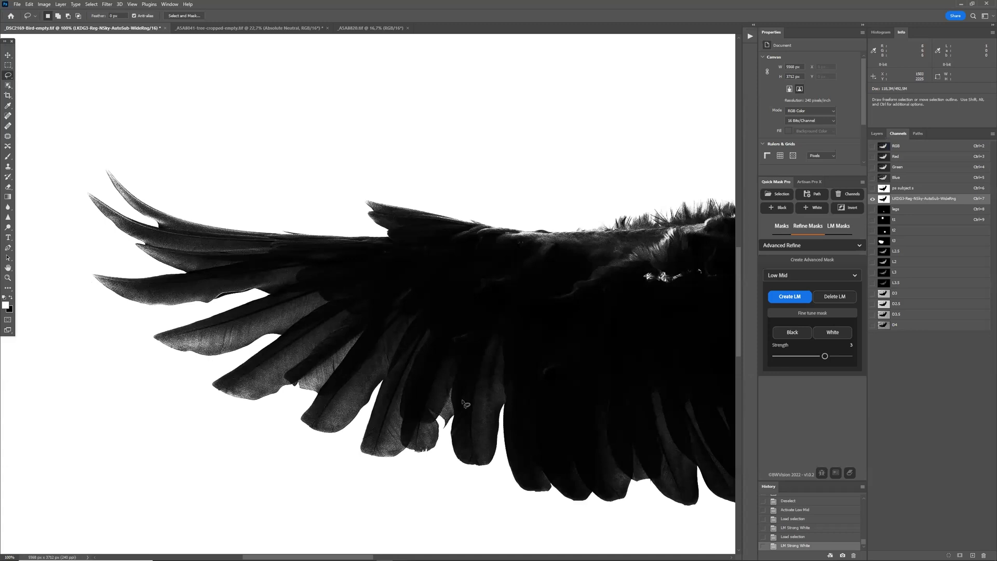
pyautogui.hotkey('ctrl', '0')
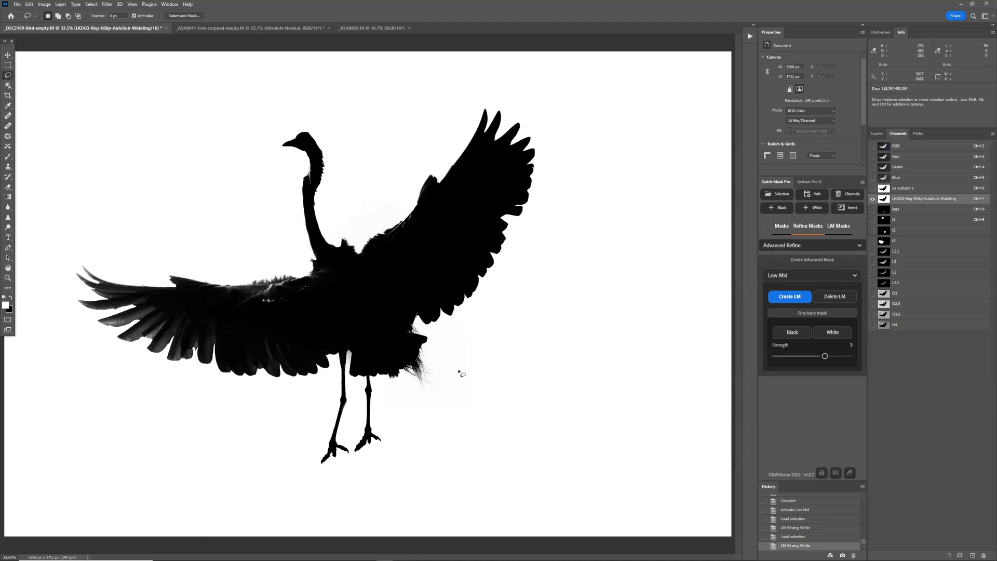
pyautogui.click(903, 149)
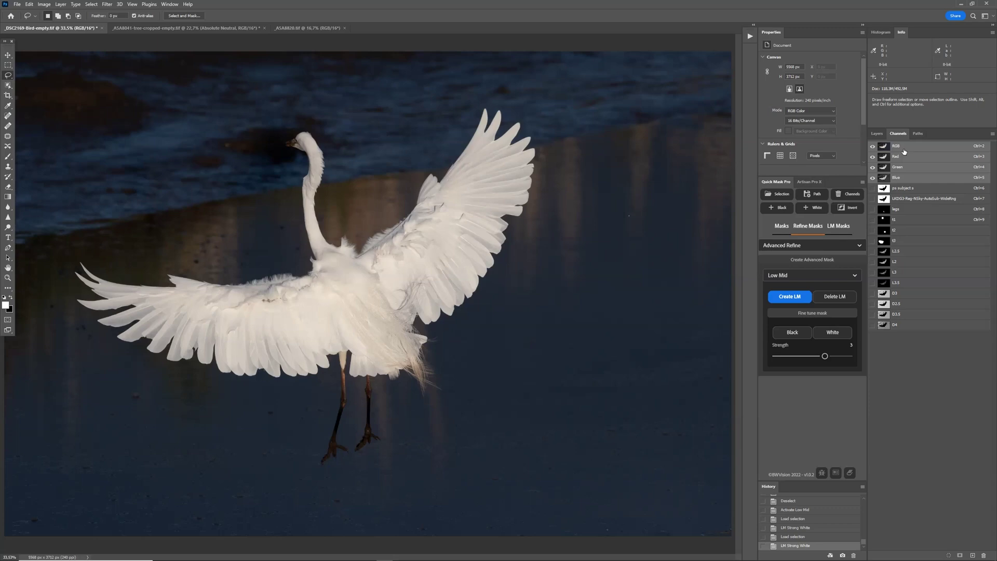
pyautogui.click(943, 199)
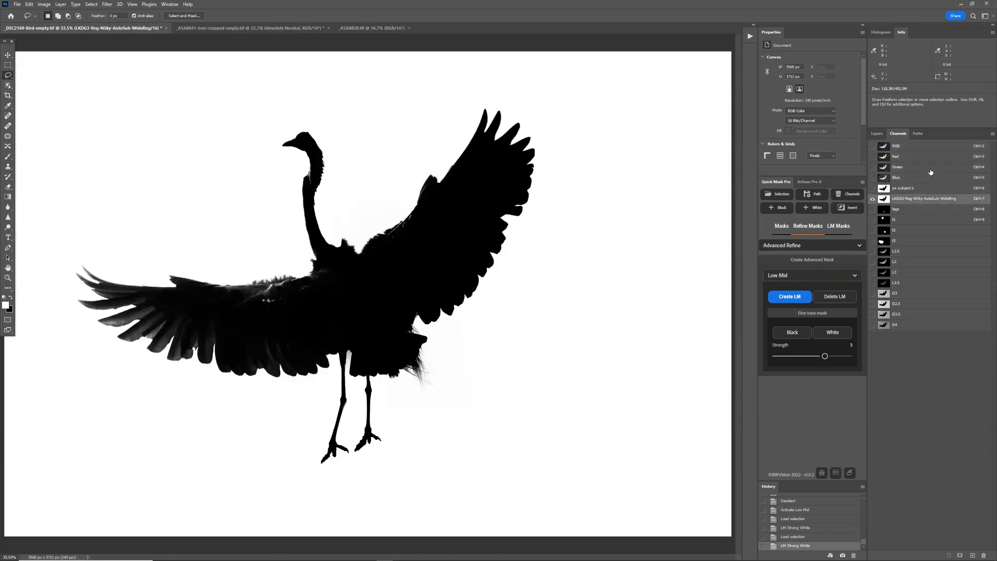
pyautogui.click(915, 148)
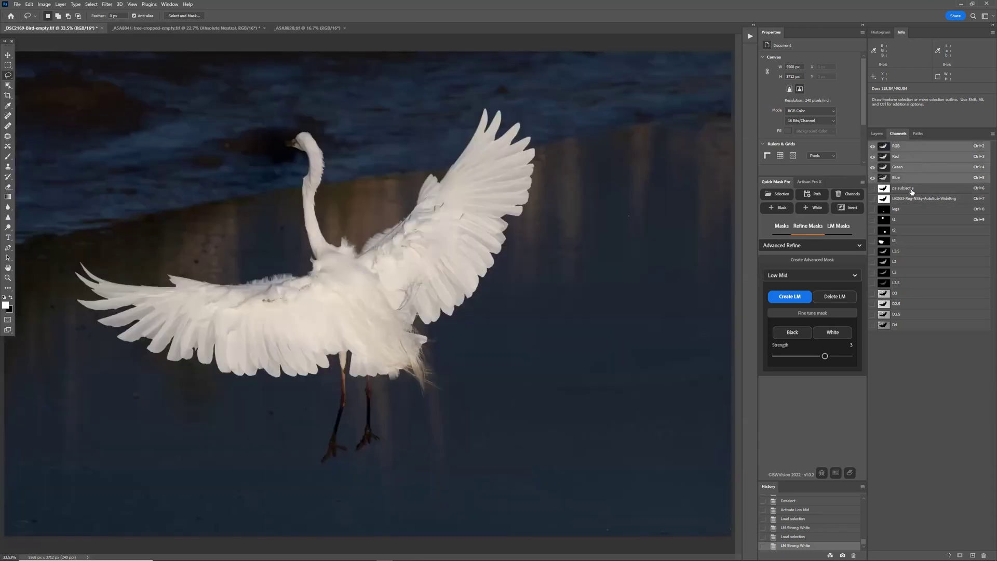
pyautogui.click(912, 202)
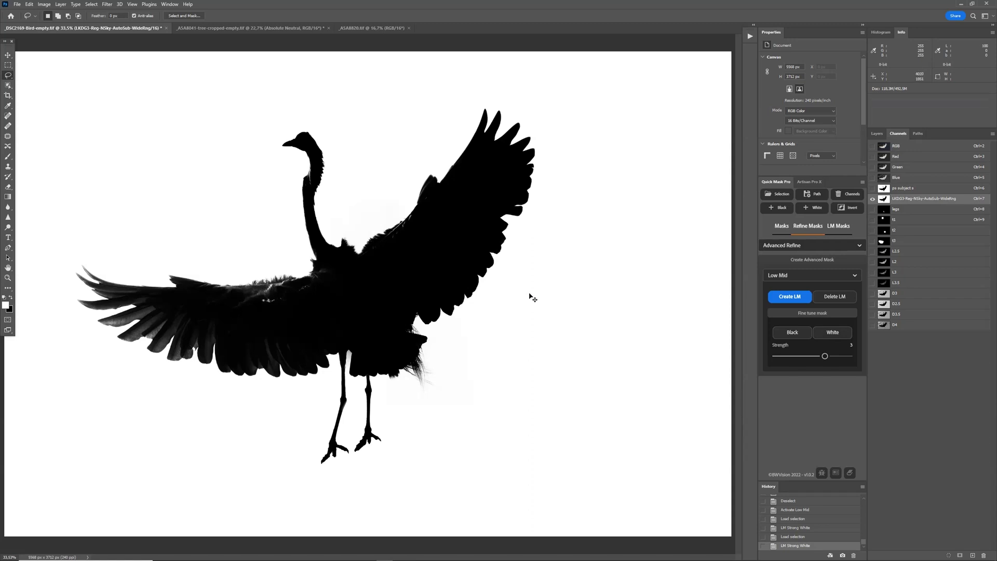
# Invert the LKDG3-Reg-NSky-AutoSub-WideRing mask and redisplay the RGB image
pyautogui.hotkey('ctrl', 'i')
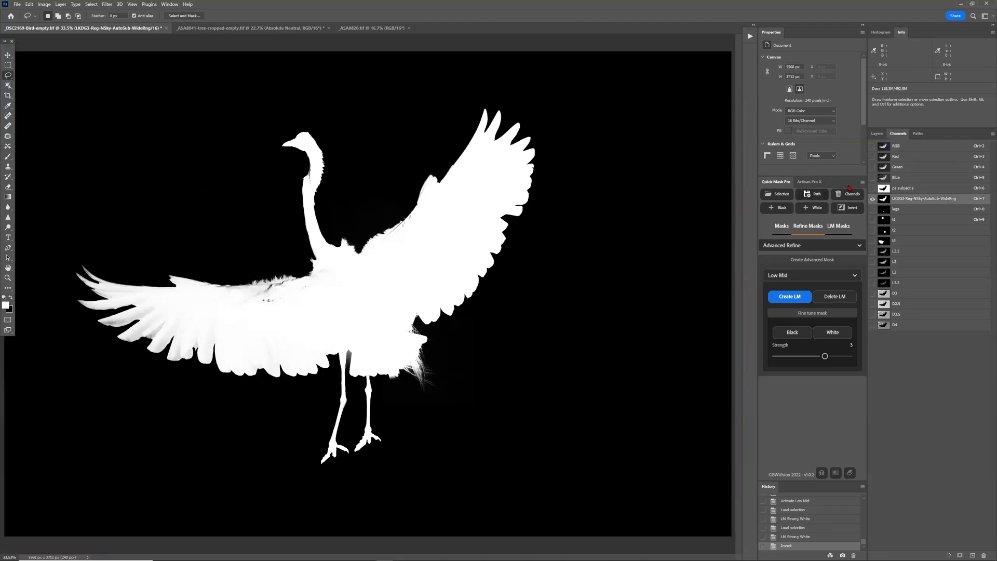
pyautogui.click(894, 146)
# In the cropped tree document, remove the Absolute Neutral layer and select the tree with Select Subject
pyautogui.click(166, 28)
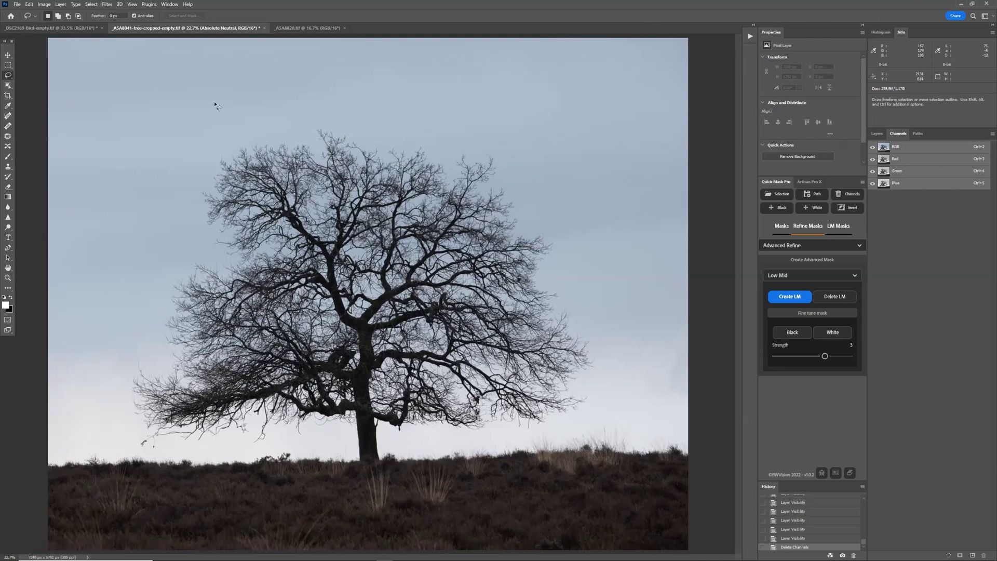
pyautogui.click(91, 4)
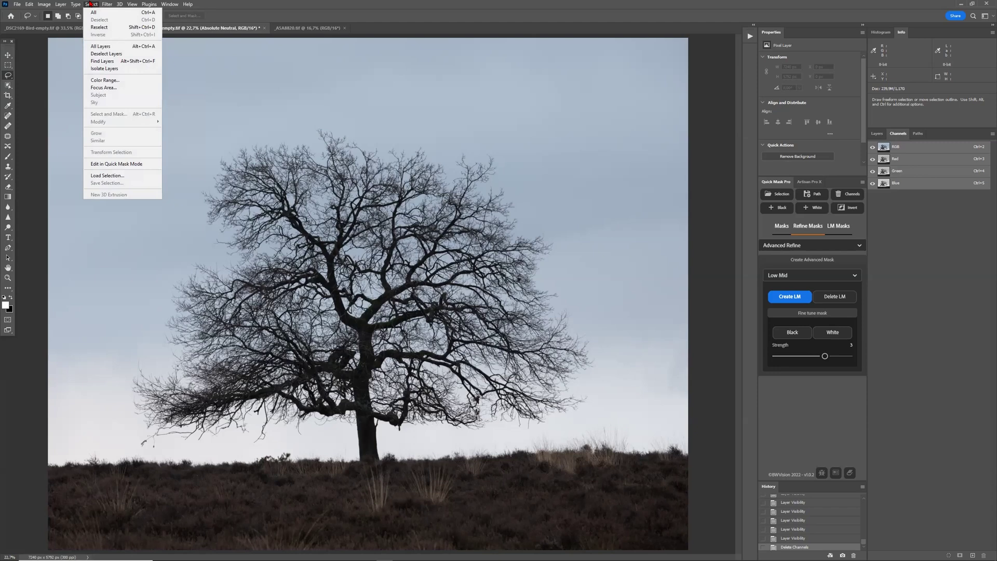
pyautogui.moveTo(75, 4)
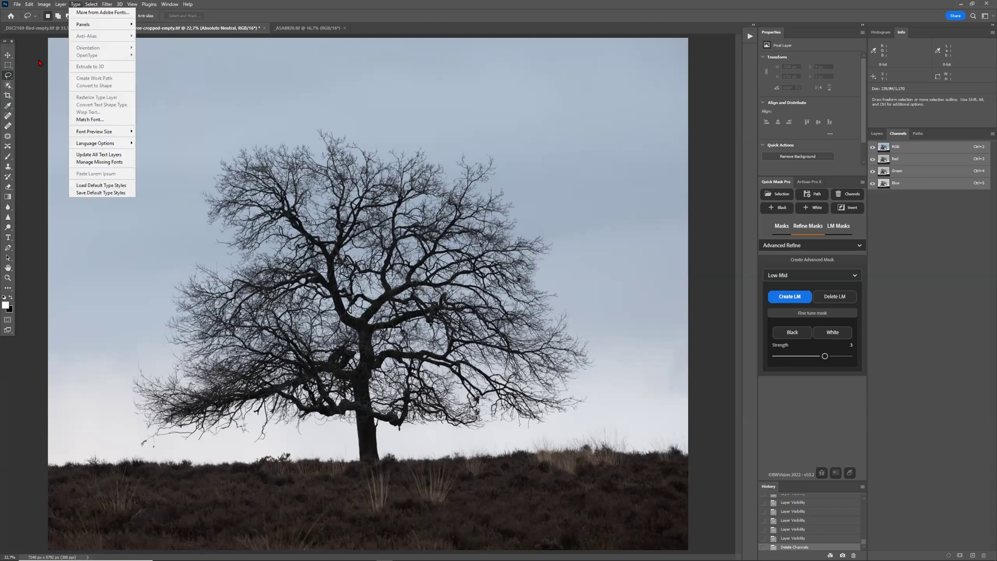
pyautogui.click(8, 86)
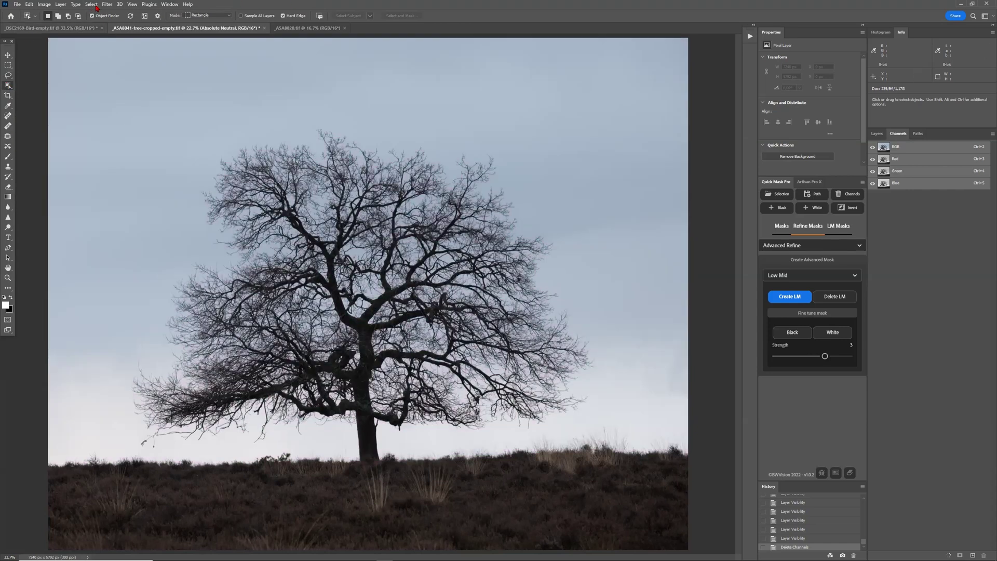
pyautogui.click(92, 5)
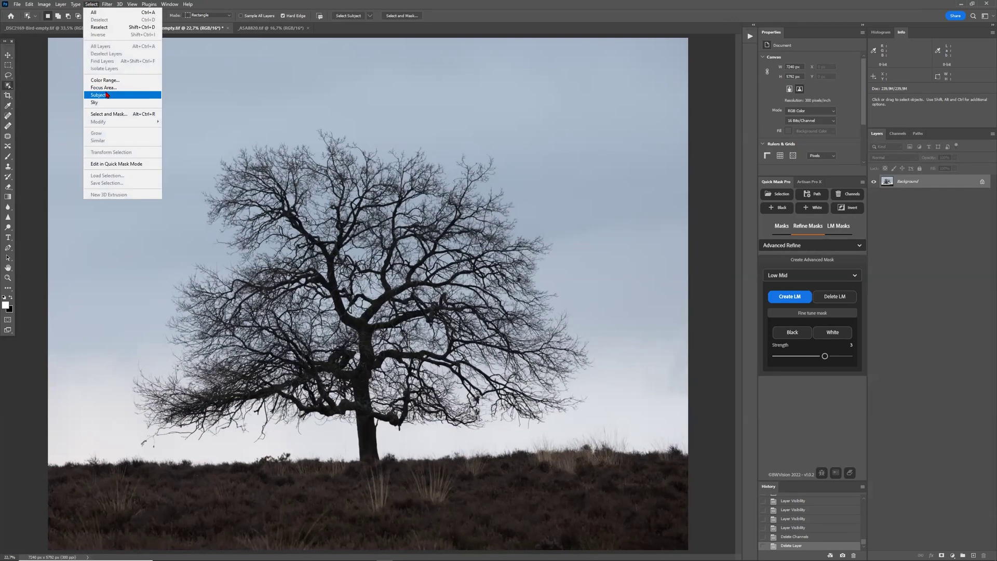
pyautogui.click(107, 95)
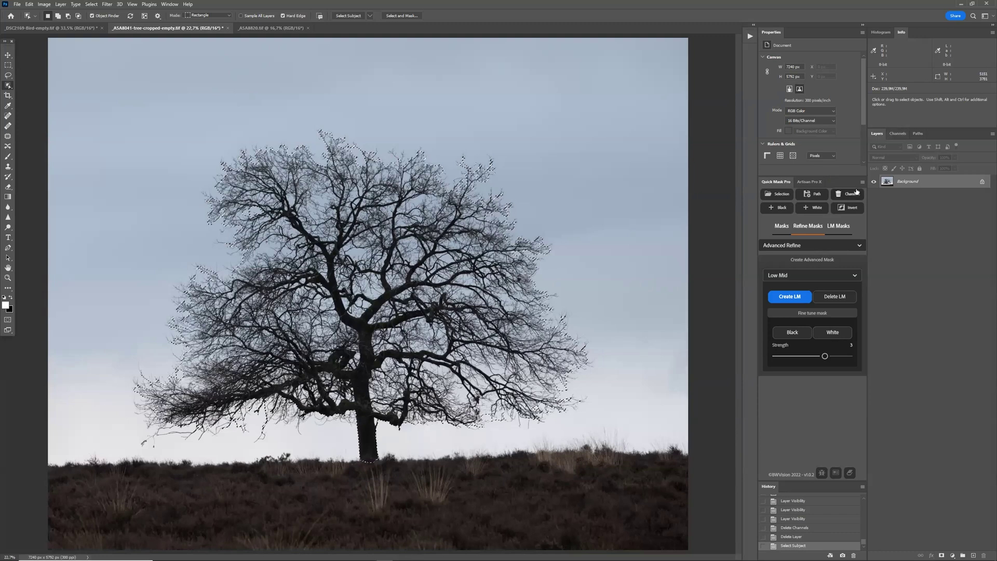
# Save the tree selection as an alpha channel named "tree by PS"
pyautogui.click(898, 133)
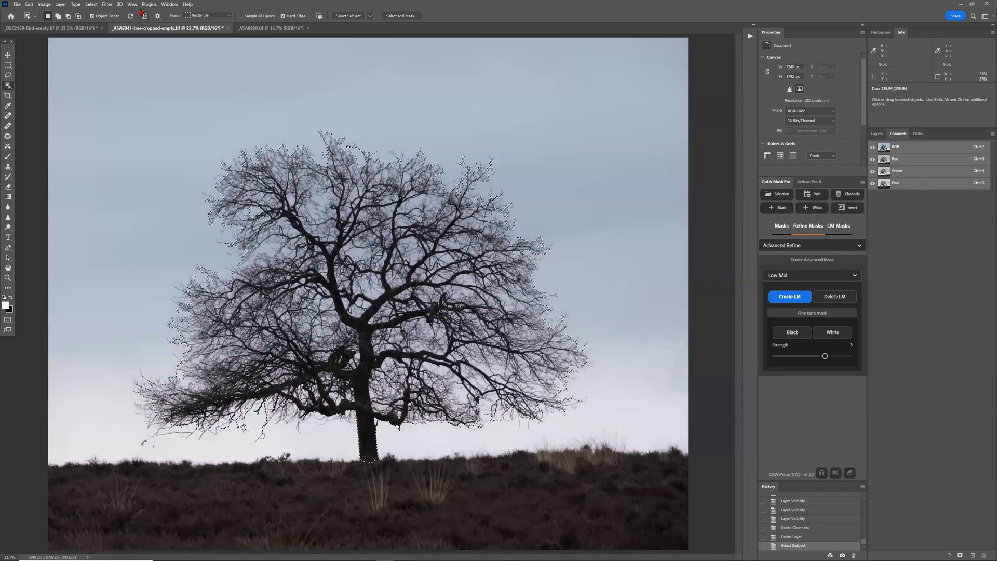
pyautogui.click(95, 4)
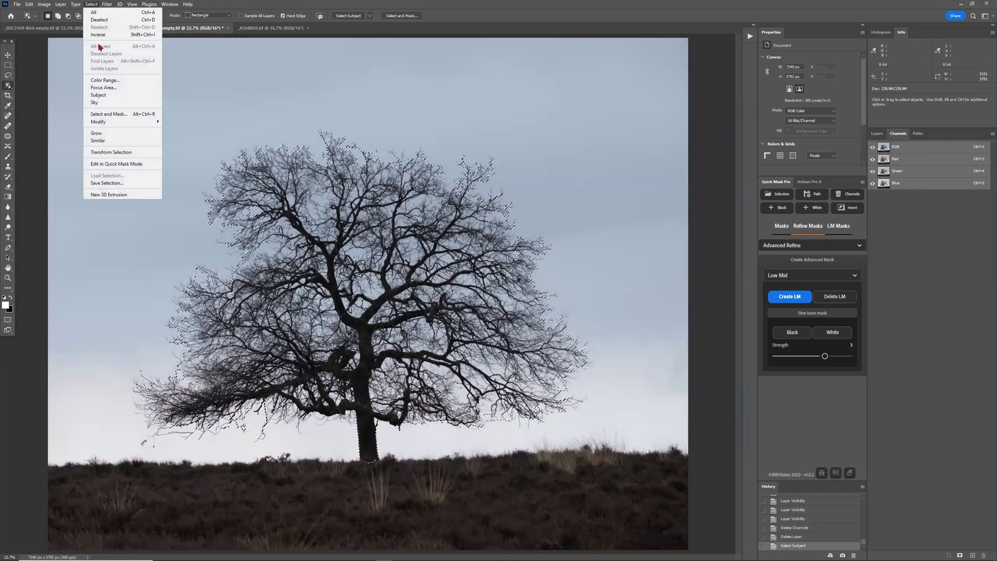
pyautogui.click(107, 183)
pyautogui.write('tree by PS')
pyautogui.press('Return')
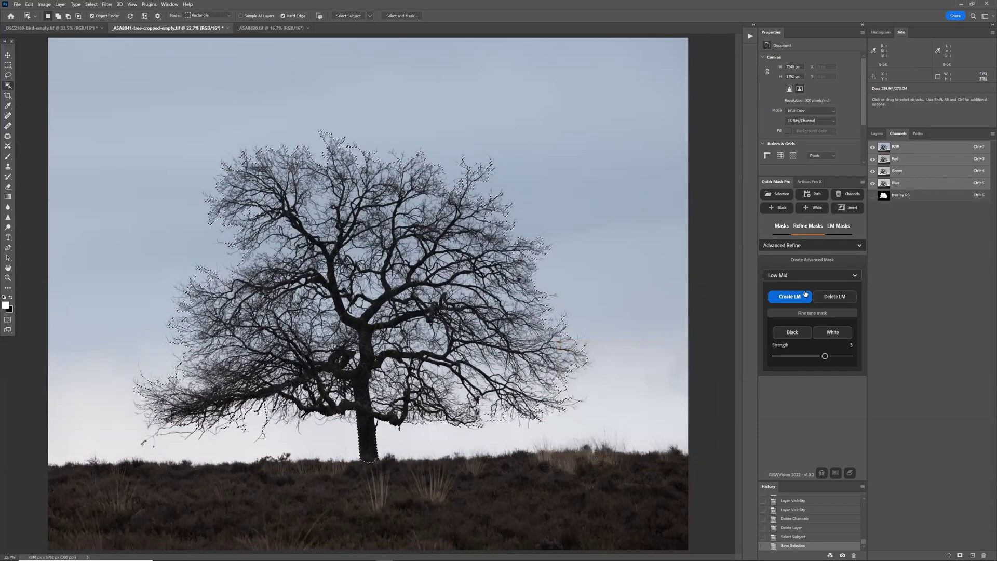
# Deselect the tree and compare the tree by PS mask with the RGB image
pyautogui.click(903, 199)
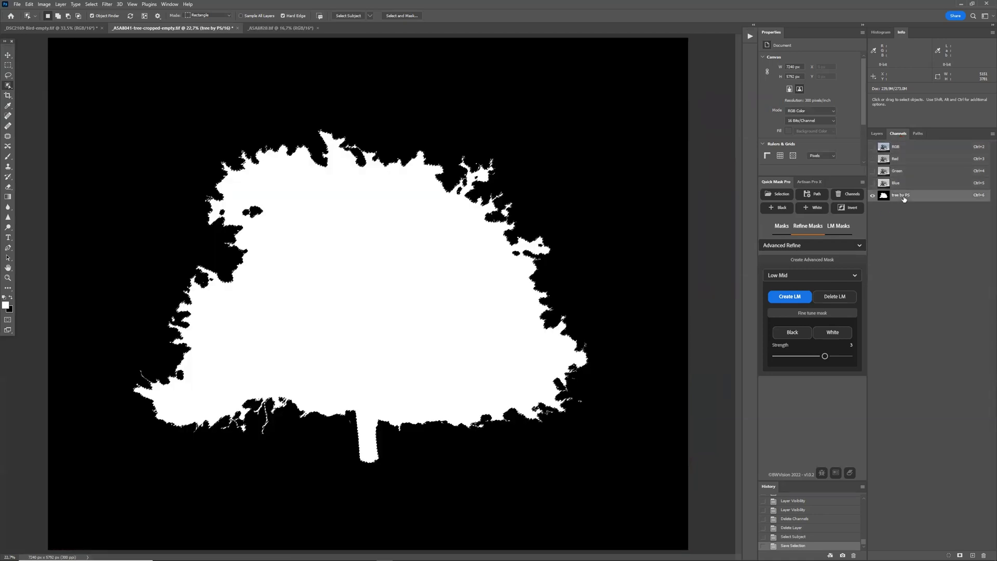
pyautogui.click(91, 5)
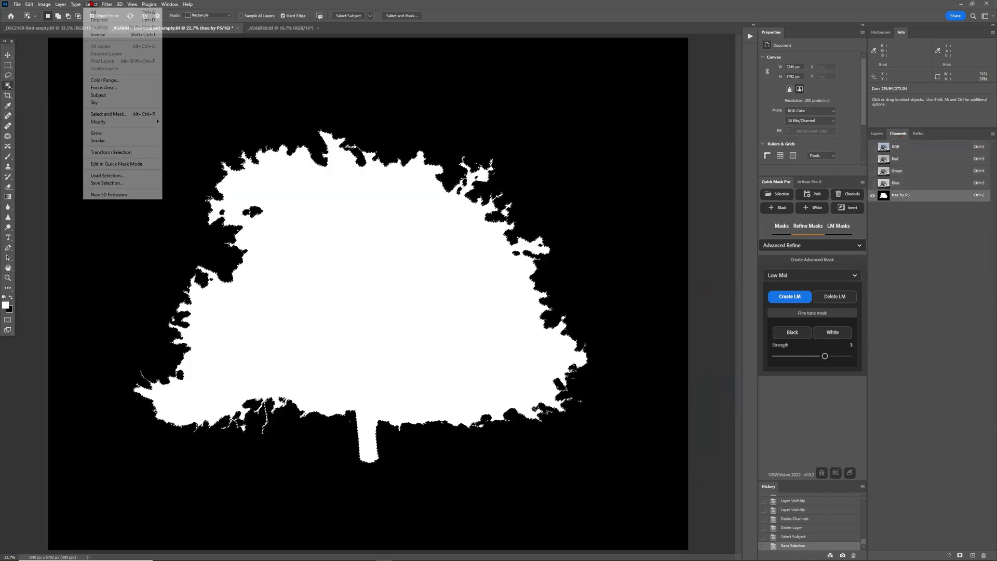
pyautogui.click(99, 19)
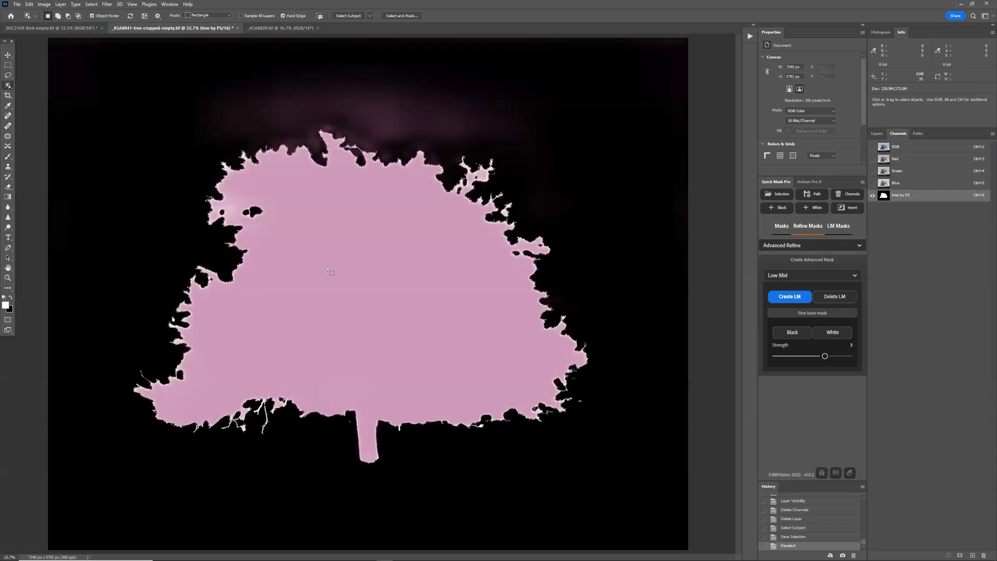
pyautogui.click(906, 147)
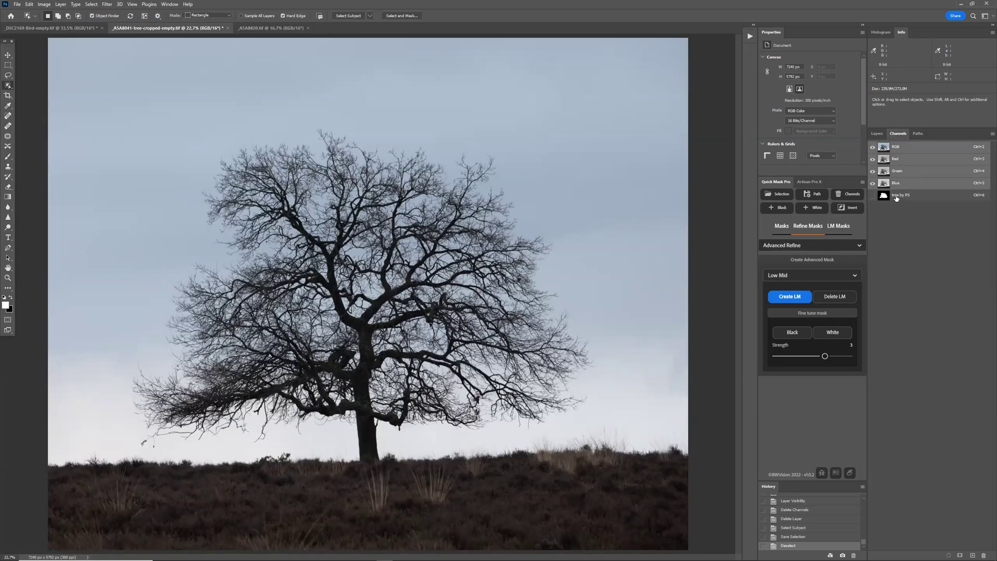
pyautogui.click(896, 198)
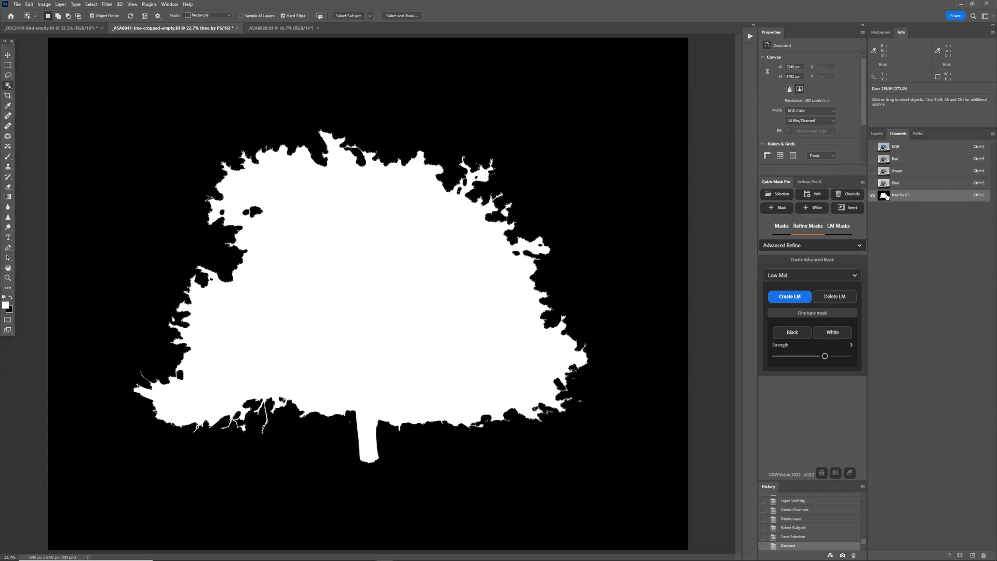
pyautogui.click(898, 150)
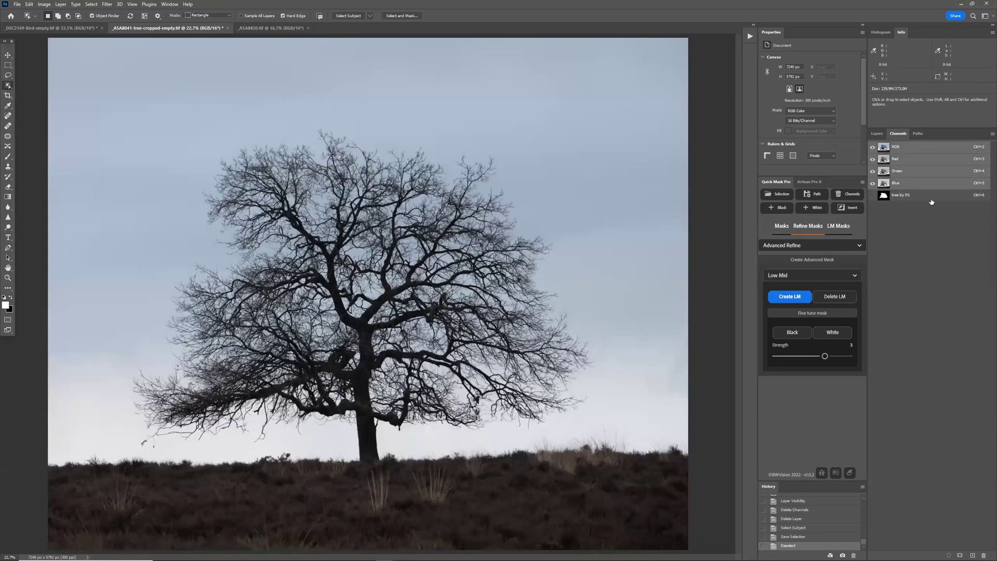
# Create Low Mid auto subject masks of the tree for sky behind the subject, with Partial Blending on
pyautogui.click(780, 227)
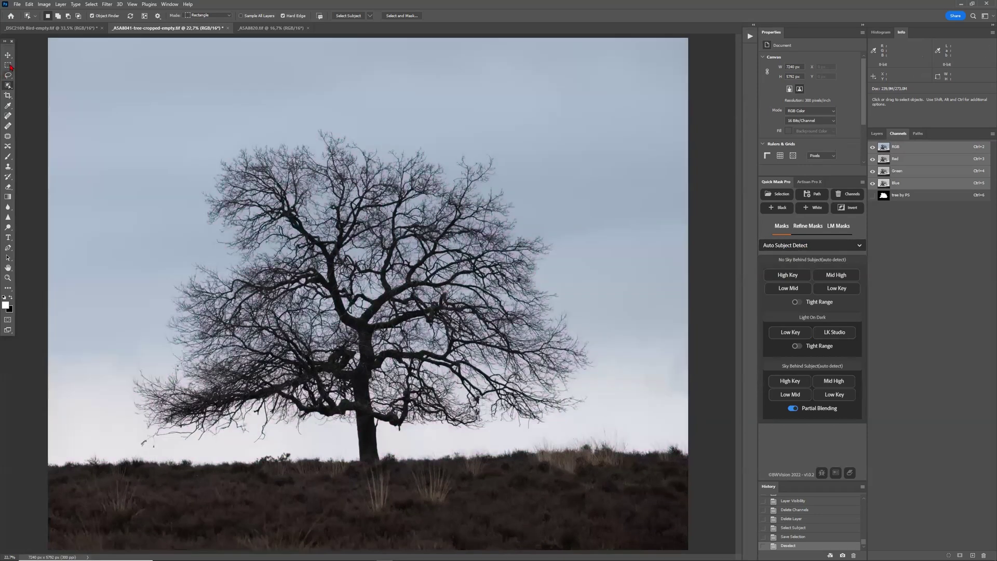
pyautogui.click(9, 65)
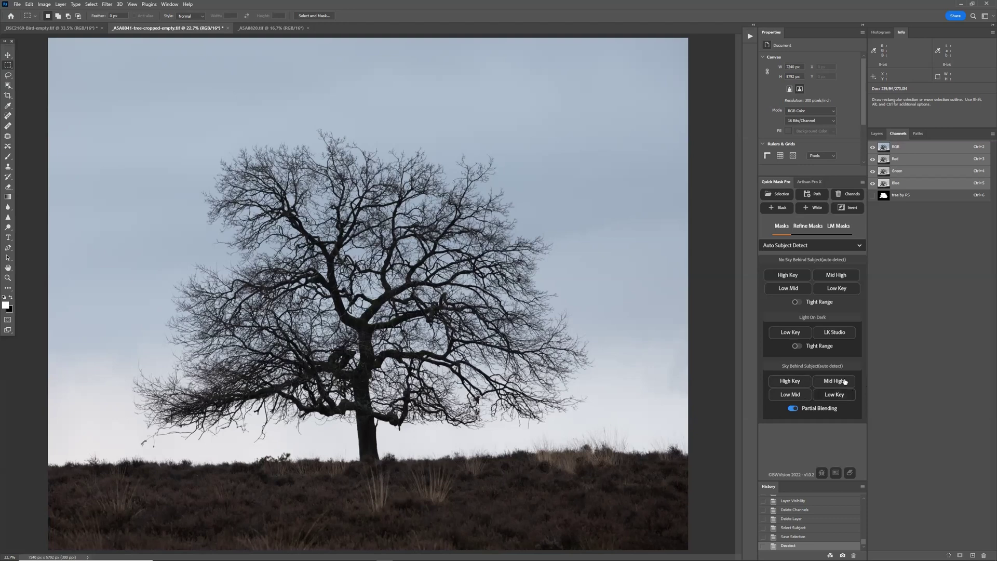
pyautogui.click(799, 378)
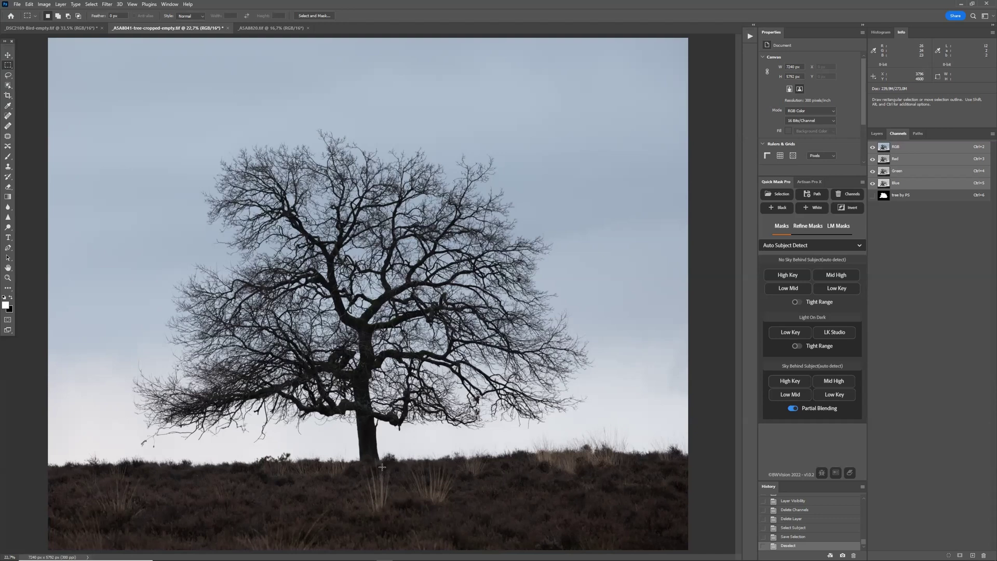
pyautogui.hotkey('ctrl', '+')
pyautogui.hotkey('ctrl', '+')
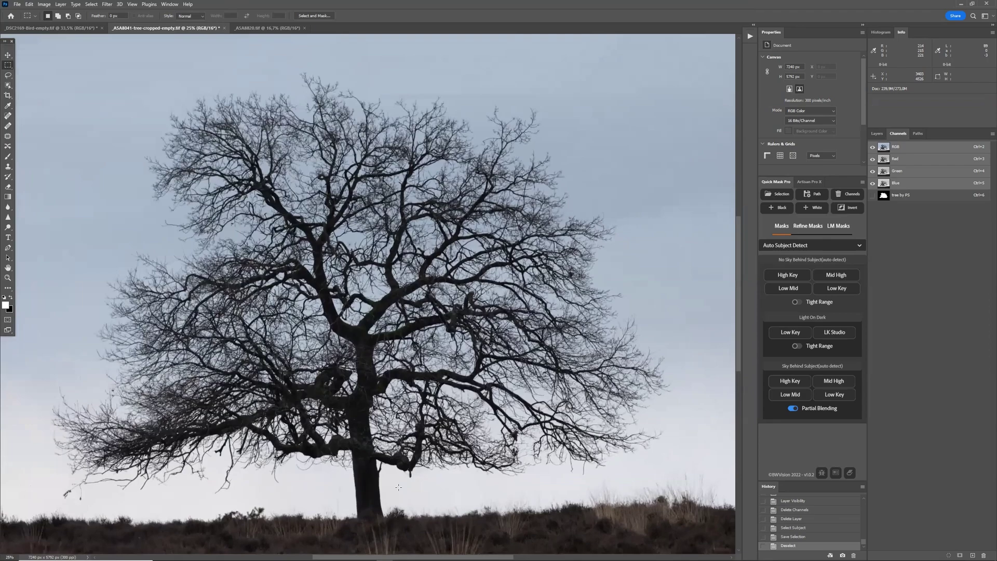
pyautogui.hotkey('ctrl', '+')
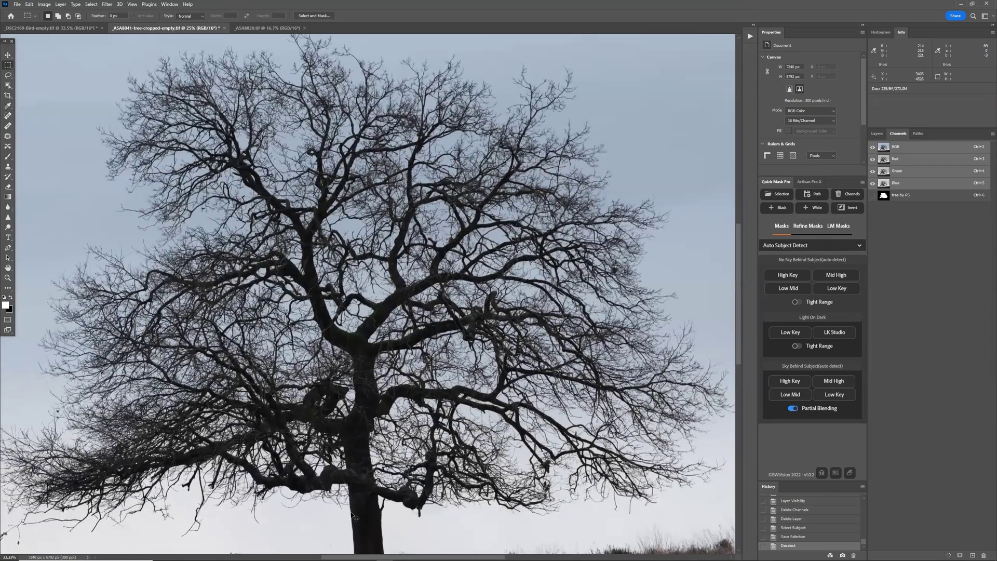
pyautogui.hotkey('ctrl', '+')
pyautogui.moveTo(382, 483); pyautogui.dragTo(382, 528)
pyautogui.hotkey('ctrl', '+')
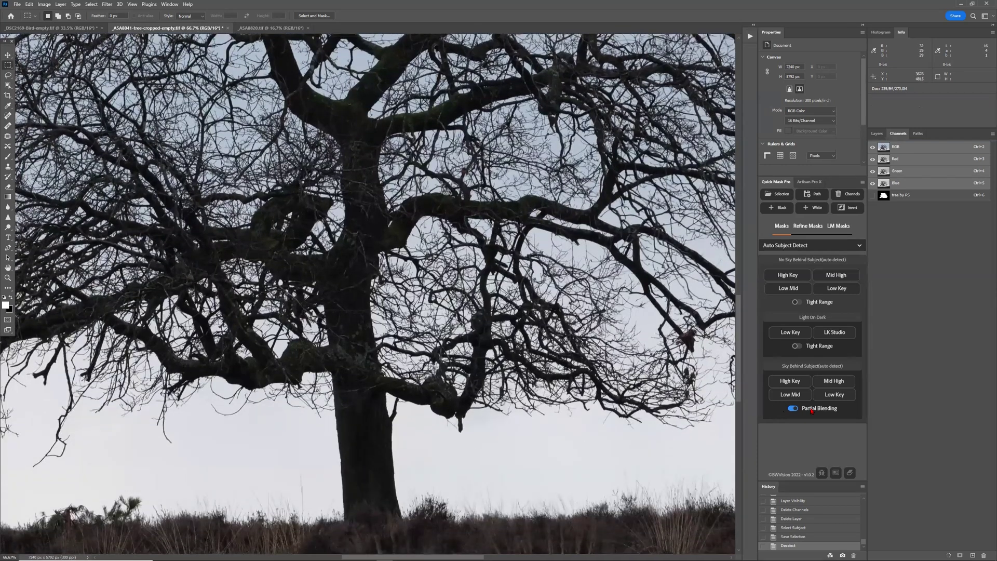
pyautogui.hotkey('ctrl', '0')
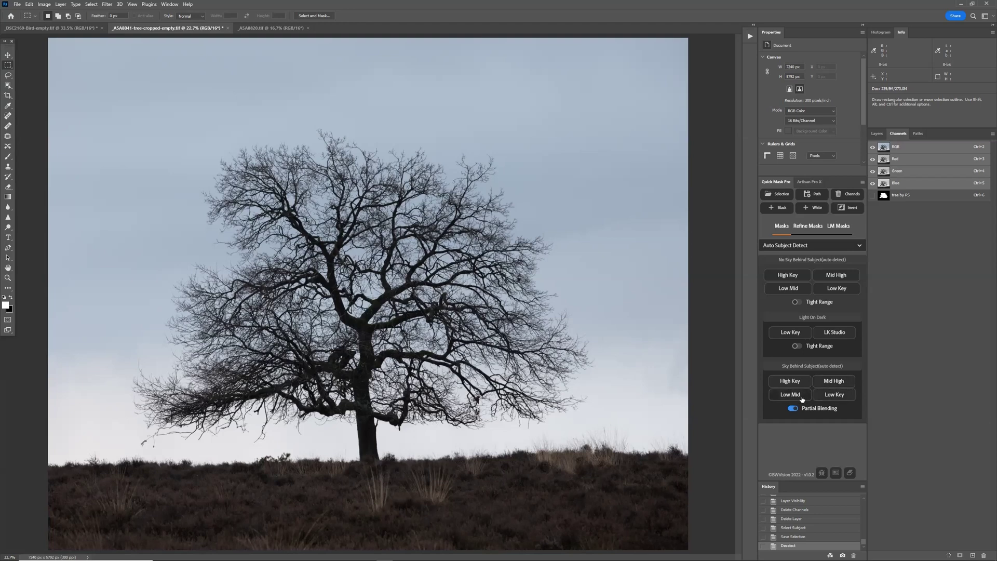
pyautogui.click(798, 397)
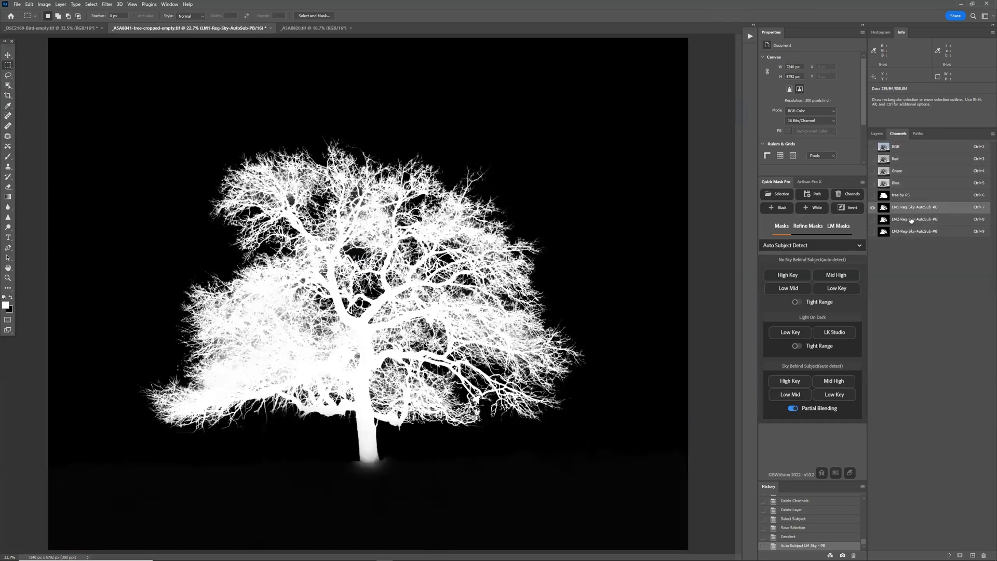
# Compare the LM1, LM2 and LM3 Reg-Sky-AutoSub-PB masks for branch detail
pyautogui.click(911, 219)
pyautogui.click(907, 229)
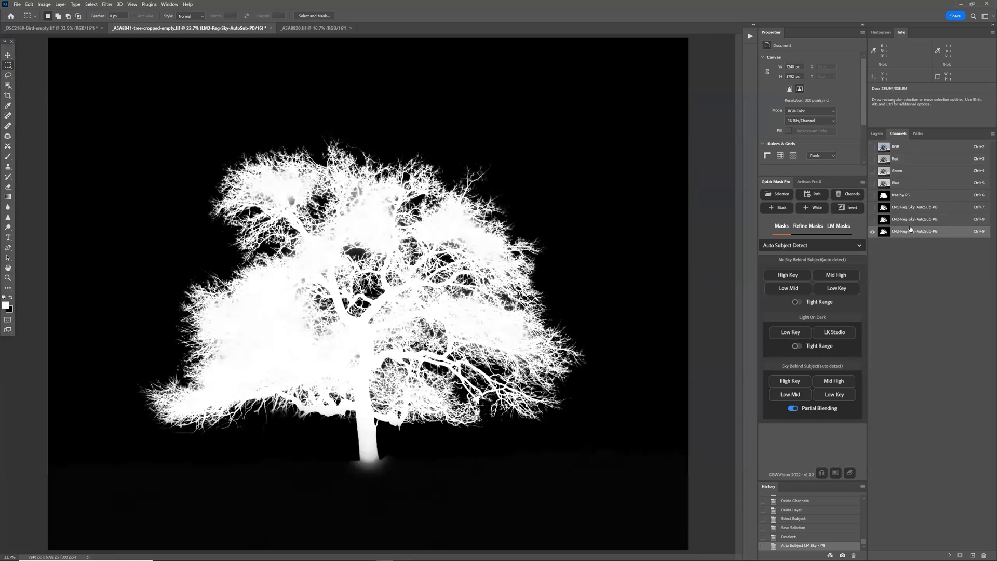
pyautogui.click(911, 219)
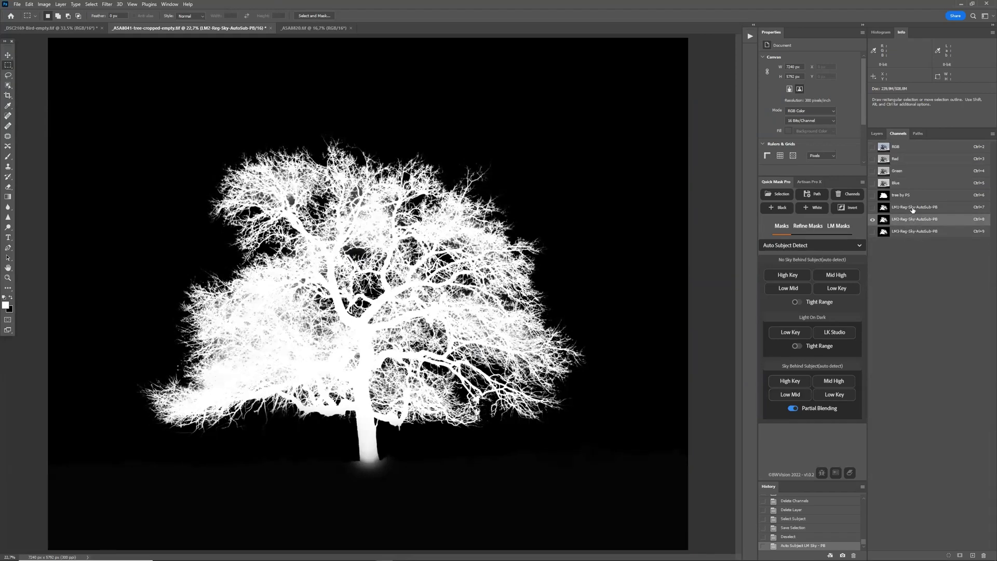
pyautogui.click(913, 208)
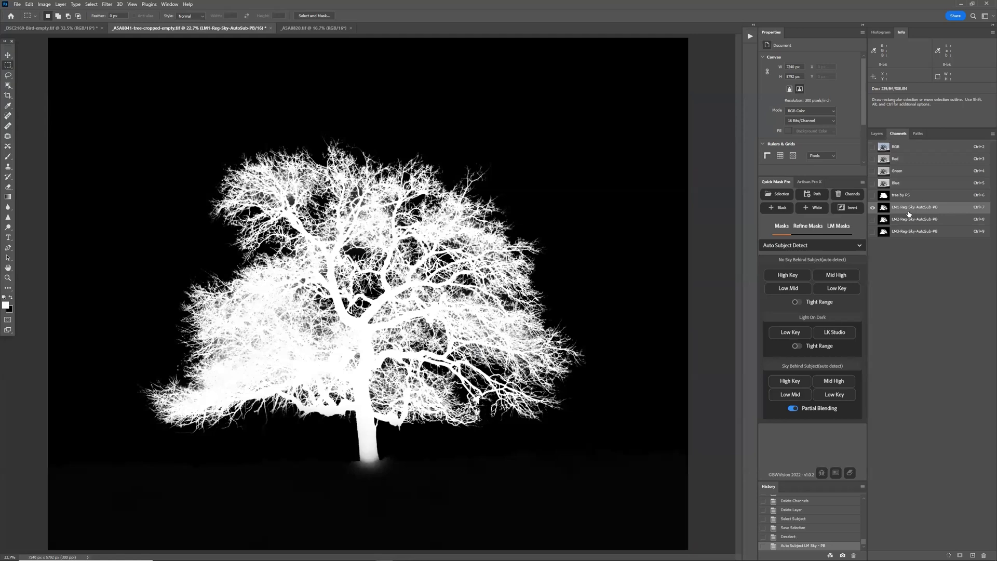
pyautogui.click(906, 218)
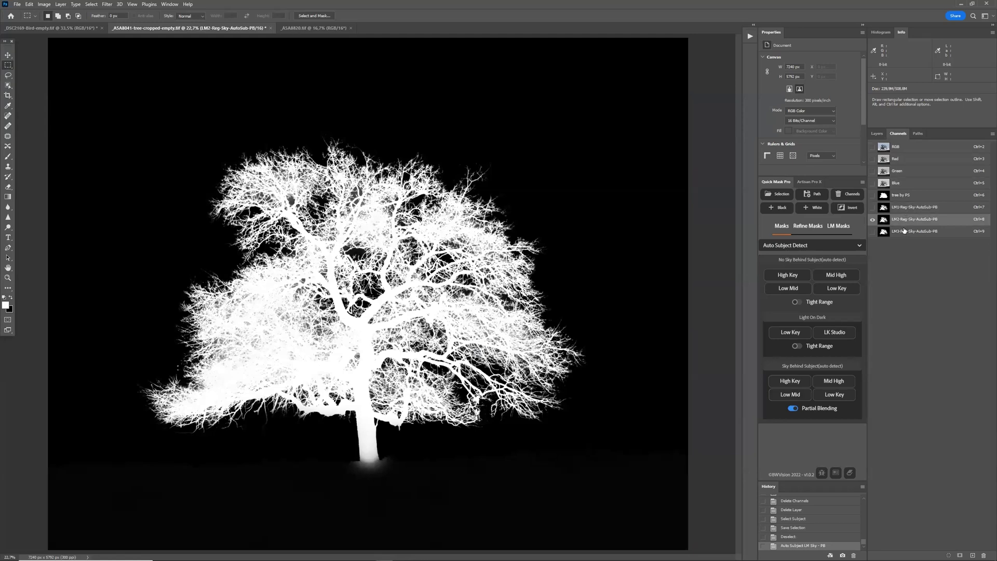
pyautogui.click(905, 231)
pyautogui.click(908, 220)
pyautogui.click(908, 209)
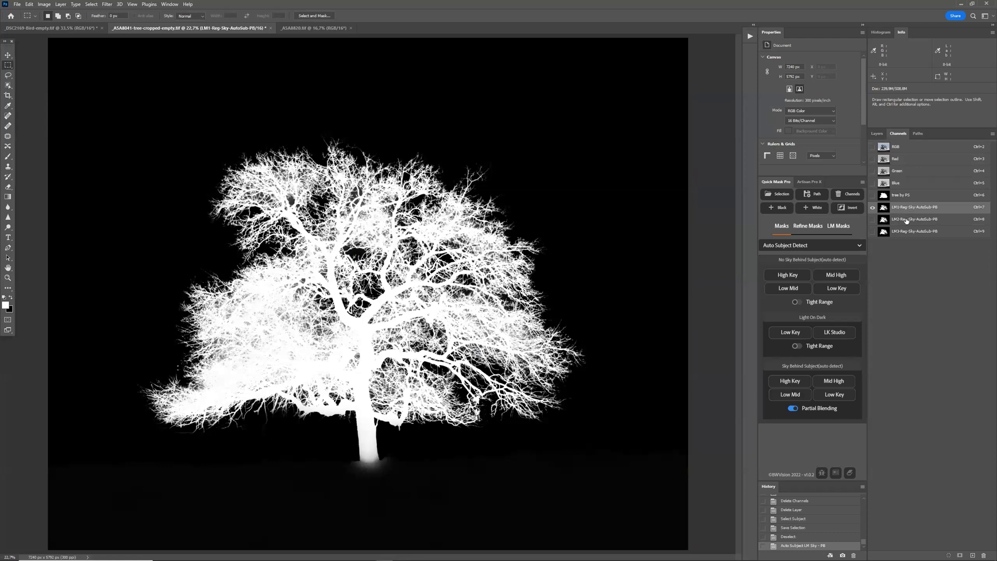
pyautogui.click(905, 220)
pyautogui.click(908, 209)
# Delete the LM2 and LM3 Reg-Sky-AutoSub-PB channels
pyautogui.click(906, 220)
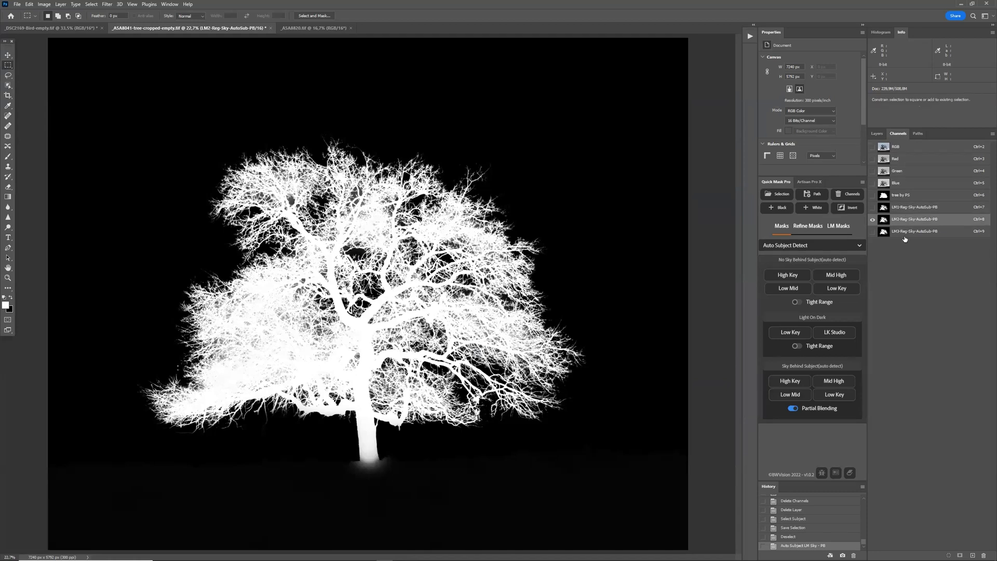
pyautogui.keyDown('shift'); pyautogui.click(904, 231); pyautogui.keyUp('shift')
pyautogui.moveTo(905, 231); pyautogui.dragTo(983, 554)
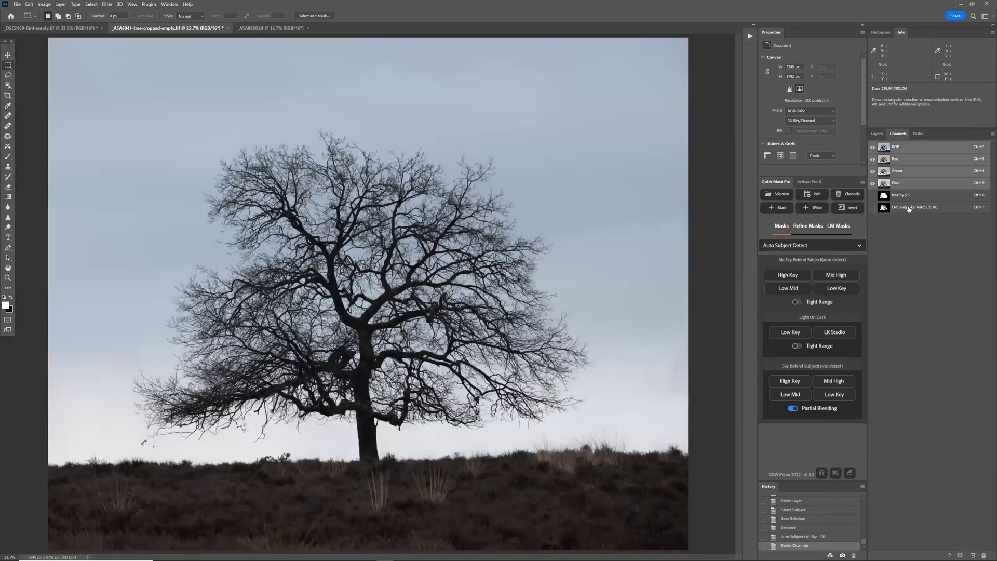
# Compare the LM1-Reg-Sky-AutoSub-PB mask with the tree by PS mask
pyautogui.click(906, 208)
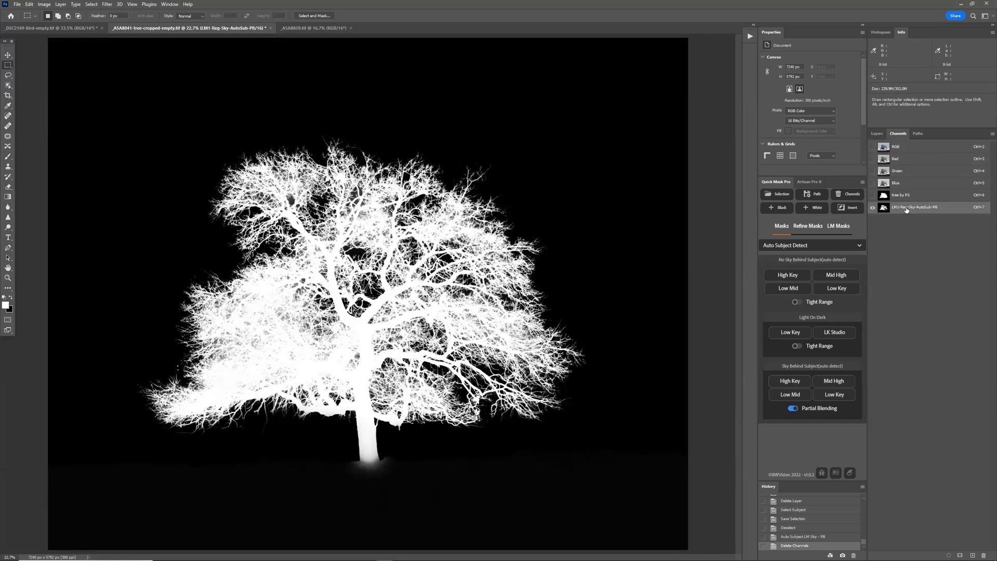
pyautogui.click(906, 195)
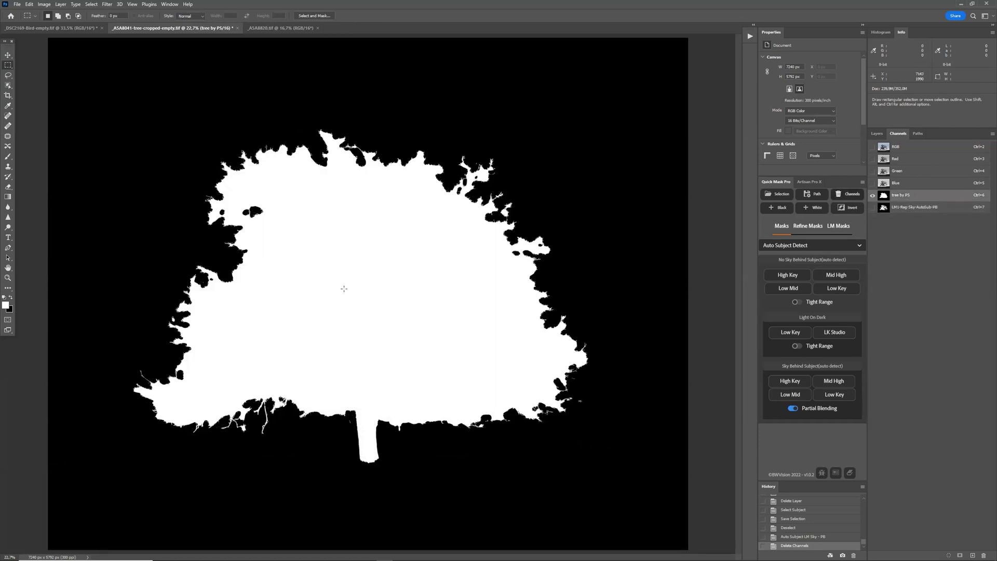
pyautogui.click(931, 208)
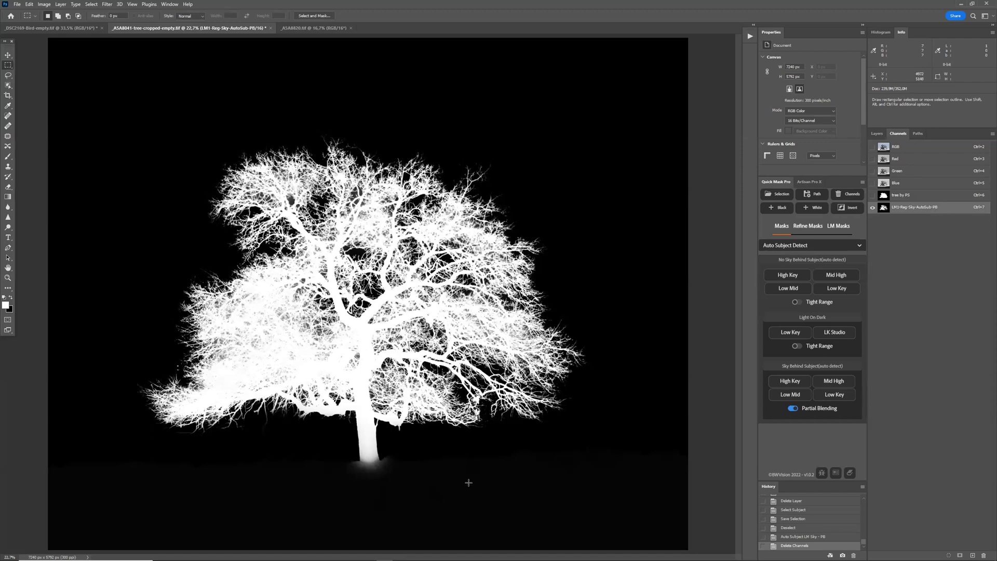
# Compare the trunk base in the LM1-Reg-Sky-AutoSub-PB mask with the tree by PS mask and the RGB photo
pyautogui.scroll(1, 333, 462)
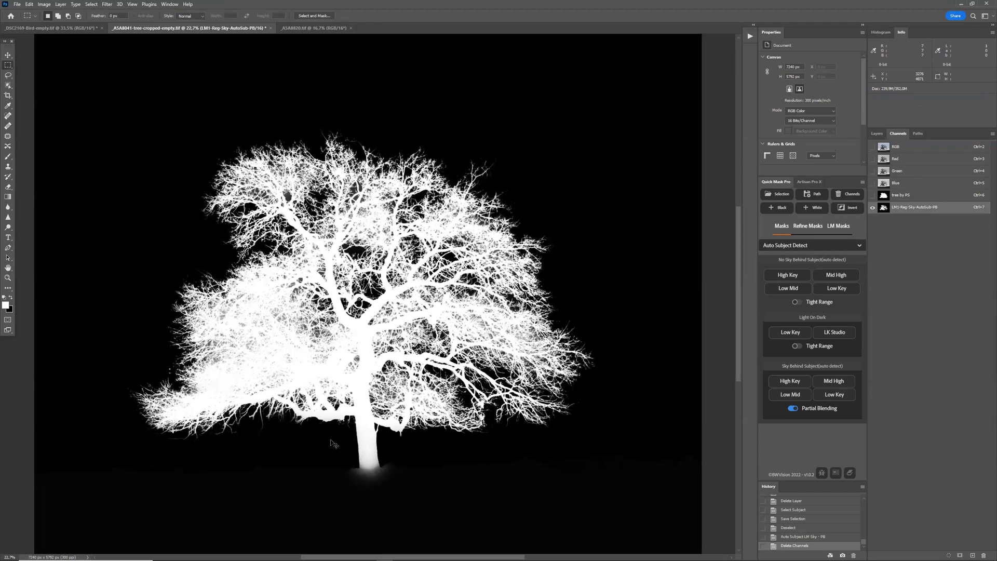
pyautogui.scroll(1, 263, 474)
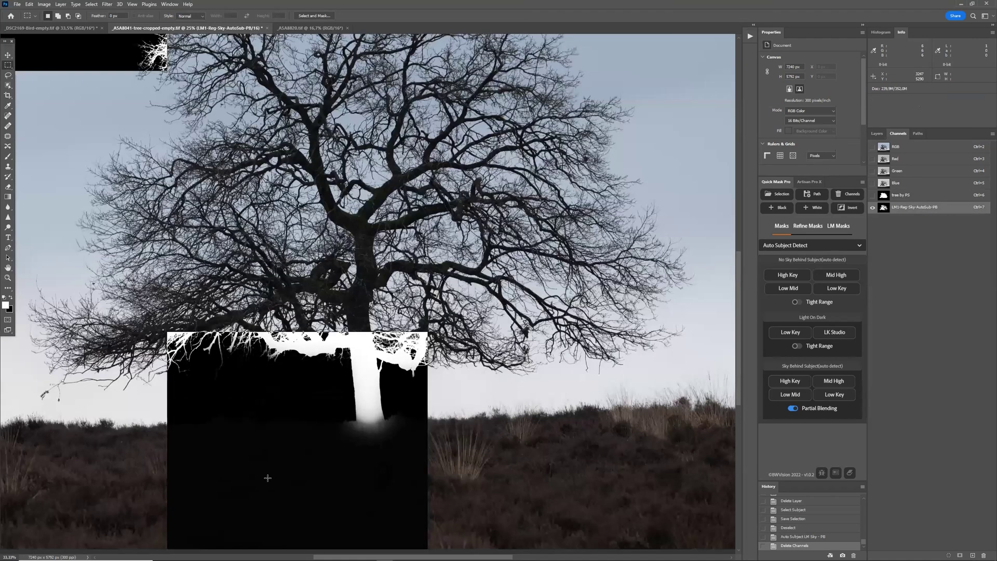
pyautogui.scroll(1, 363, 448)
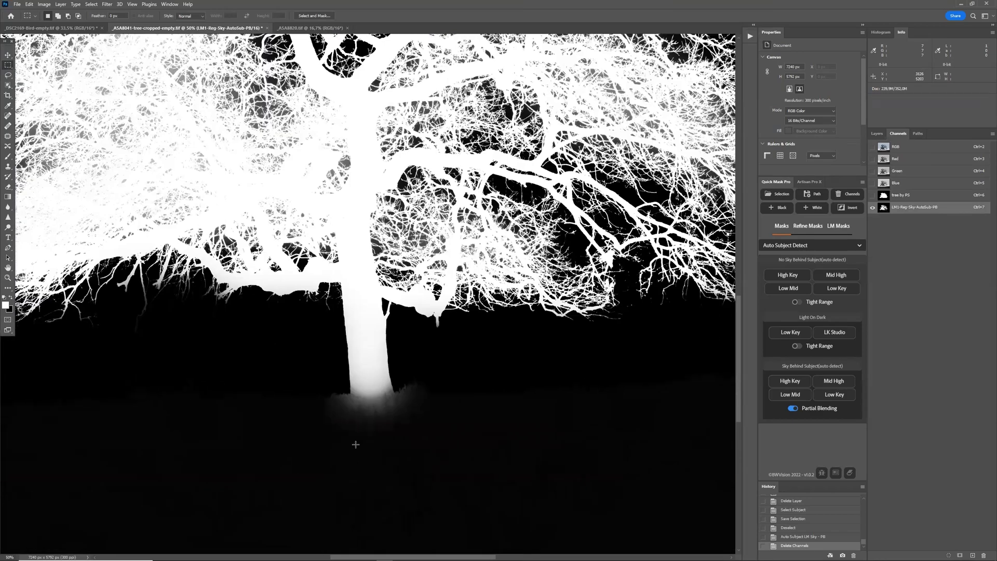
pyautogui.scroll(1, 371, 417)
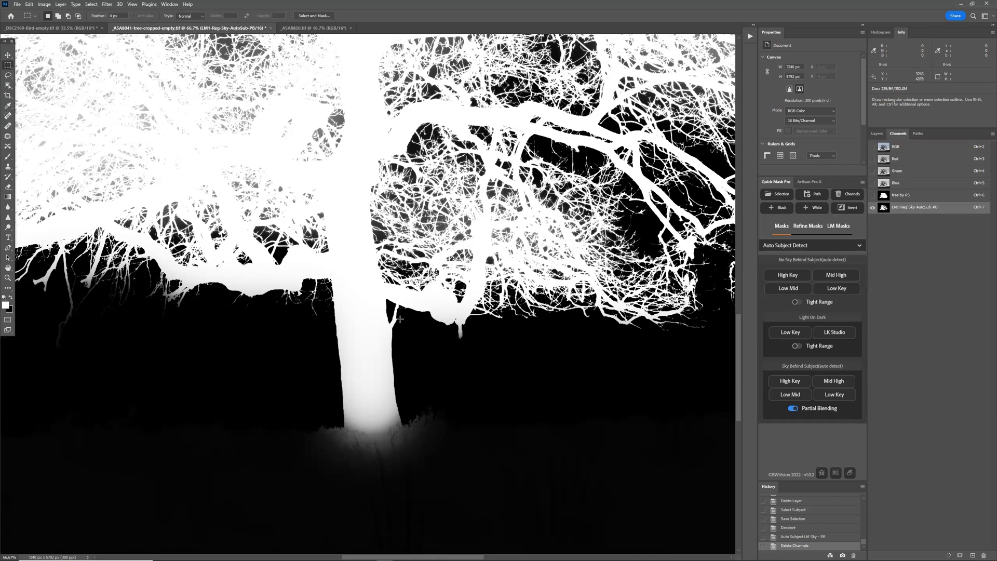
pyautogui.click(912, 200)
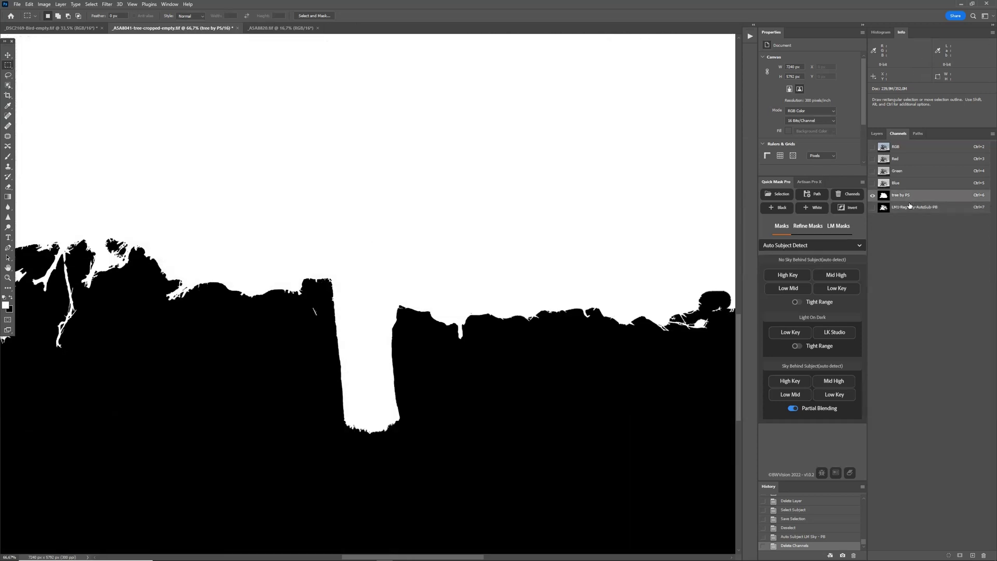
pyautogui.click(907, 208)
pyautogui.click(907, 148)
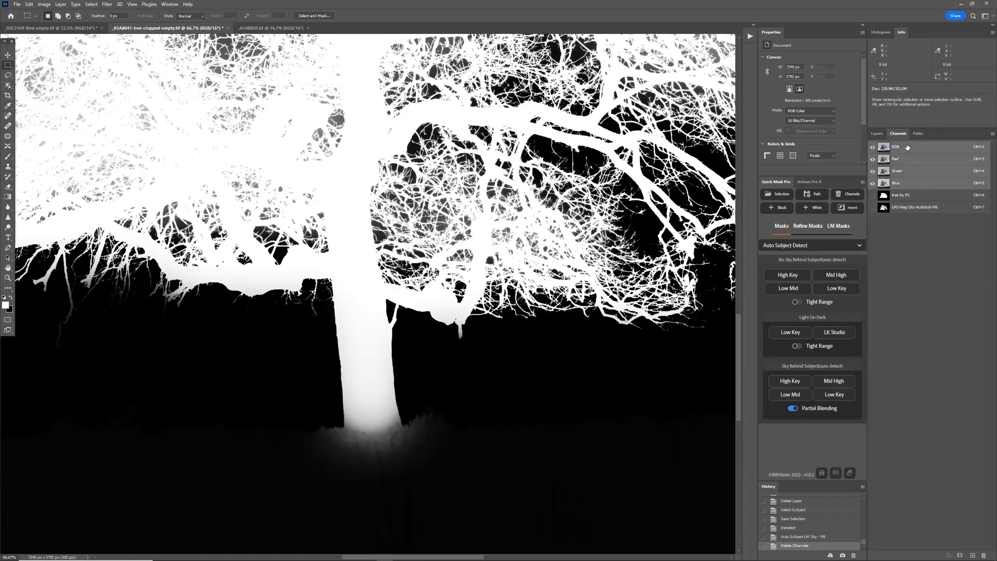
pyautogui.hotkey('ctrl', '0')
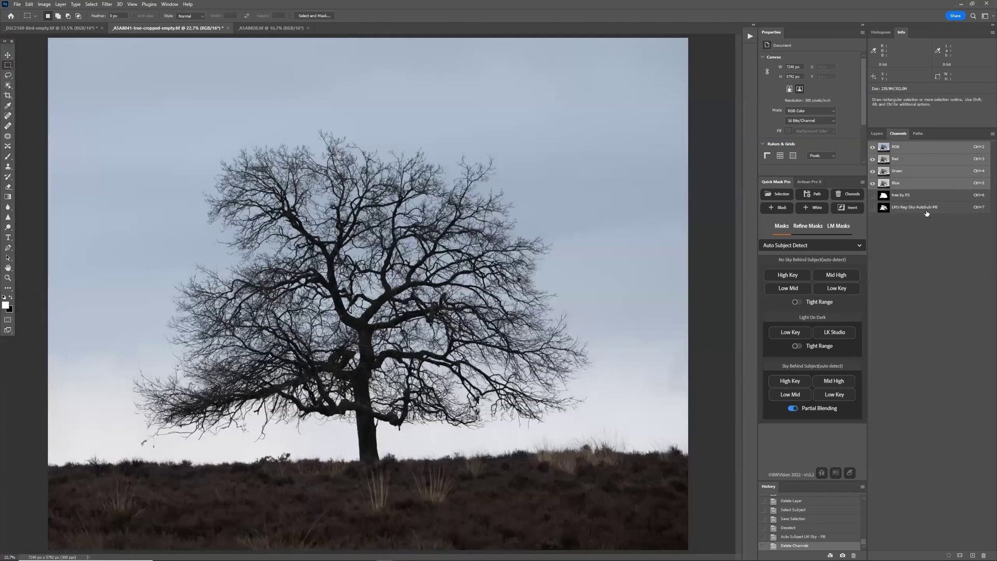
# Check the outer branches under the left side and along the right edge of the tree in the photo against the LM1-Reg-Sky-AutoSub-PB mask
pyautogui.click(924, 208)
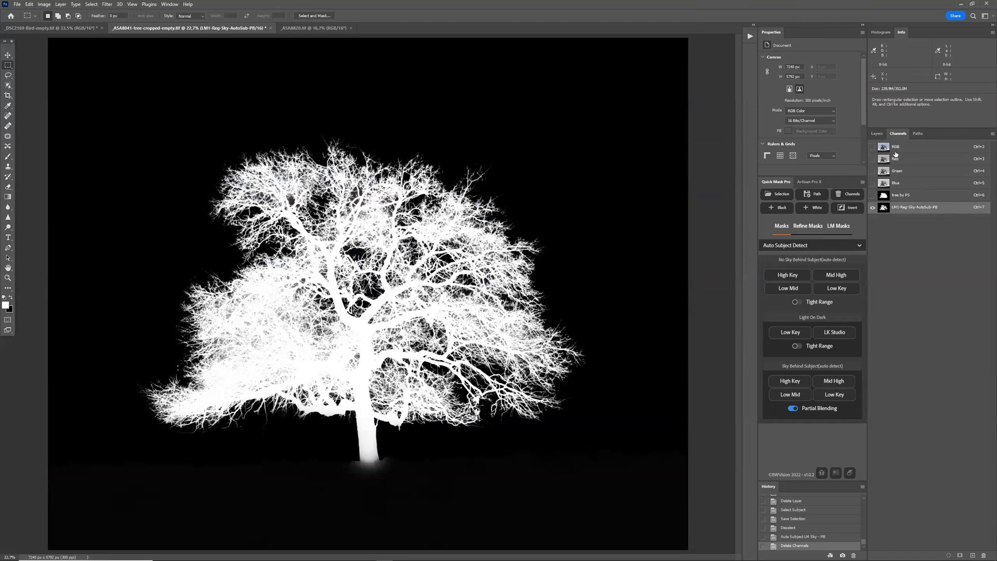
pyautogui.hotkey('ctrl', '2')
pyautogui.moveTo(253, 413); pyautogui.dragTo(320, 449)
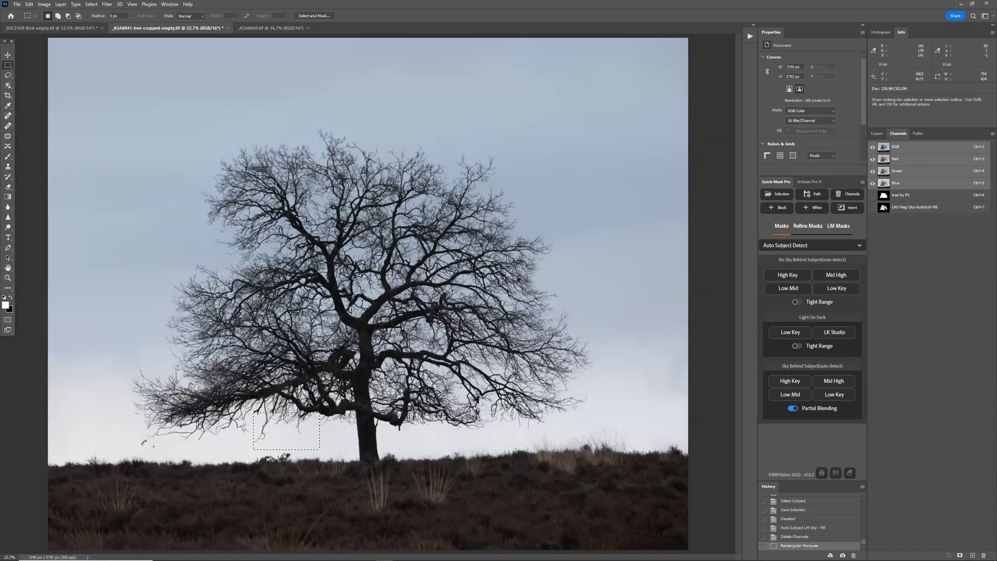
pyautogui.moveTo(571, 310); pyautogui.dragTo(625, 417)
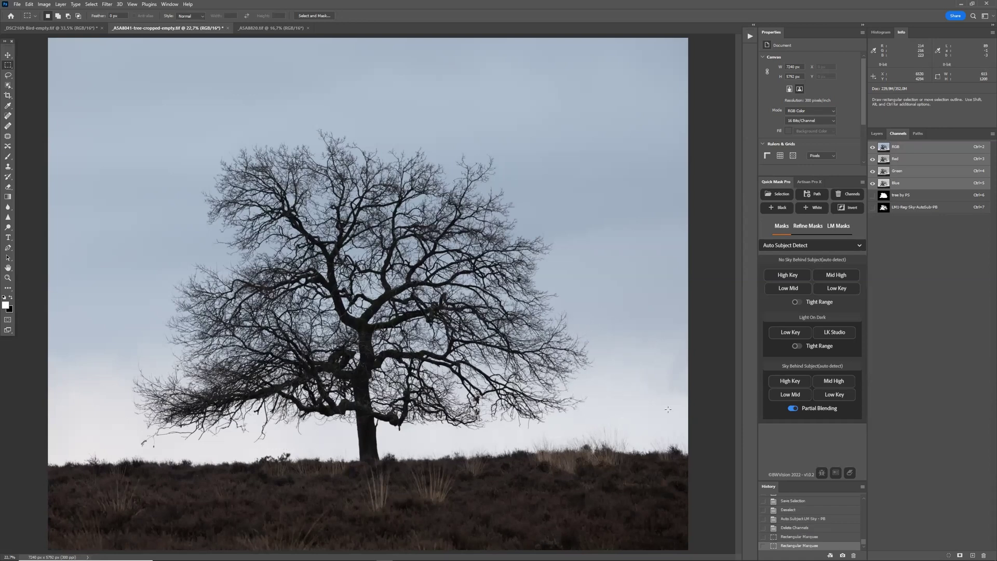
pyautogui.click(912, 207)
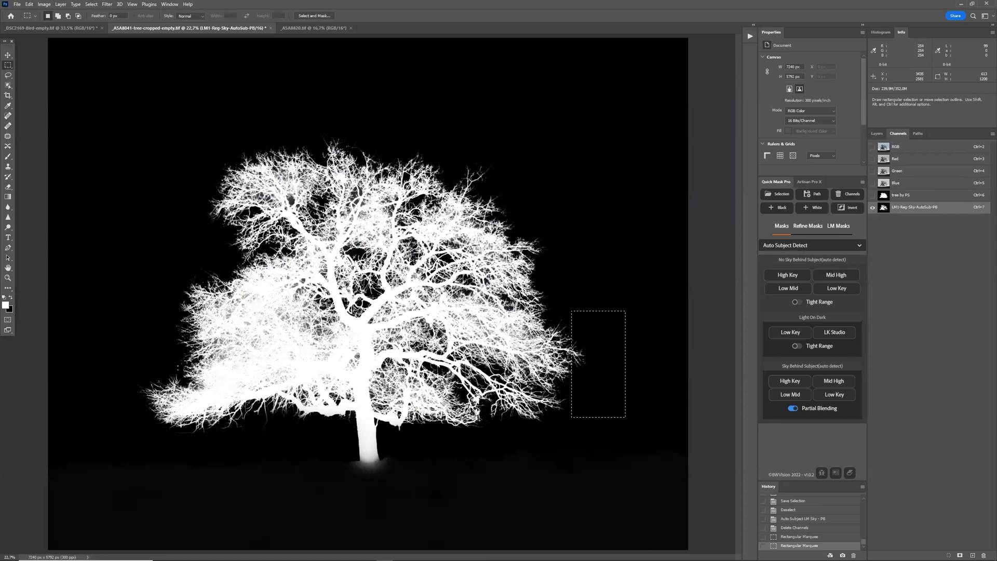
pyautogui.click(415, 272)
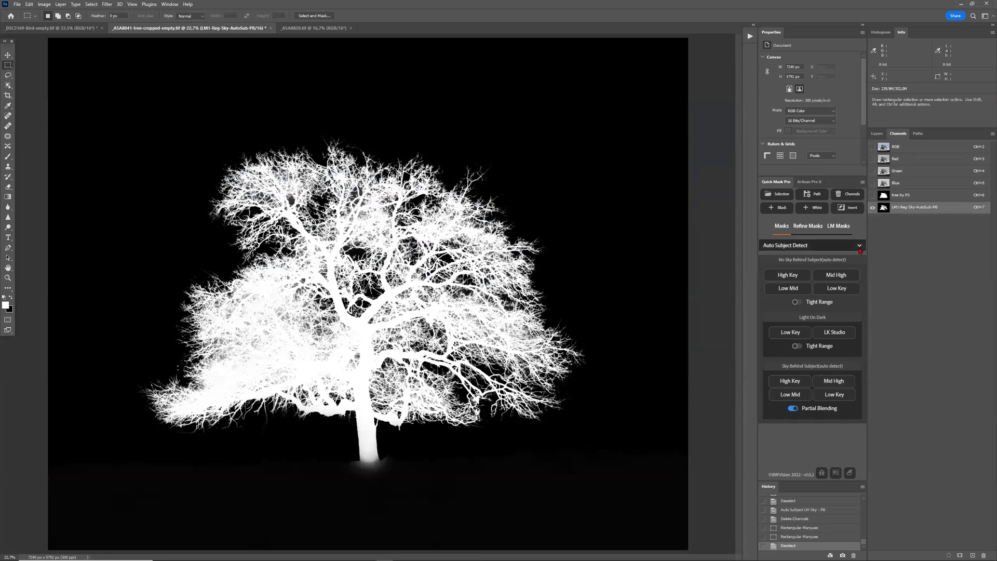
# Create the Low Mid luminosity masks for Advanced Refine of the tree mask
pyautogui.click(814, 227)
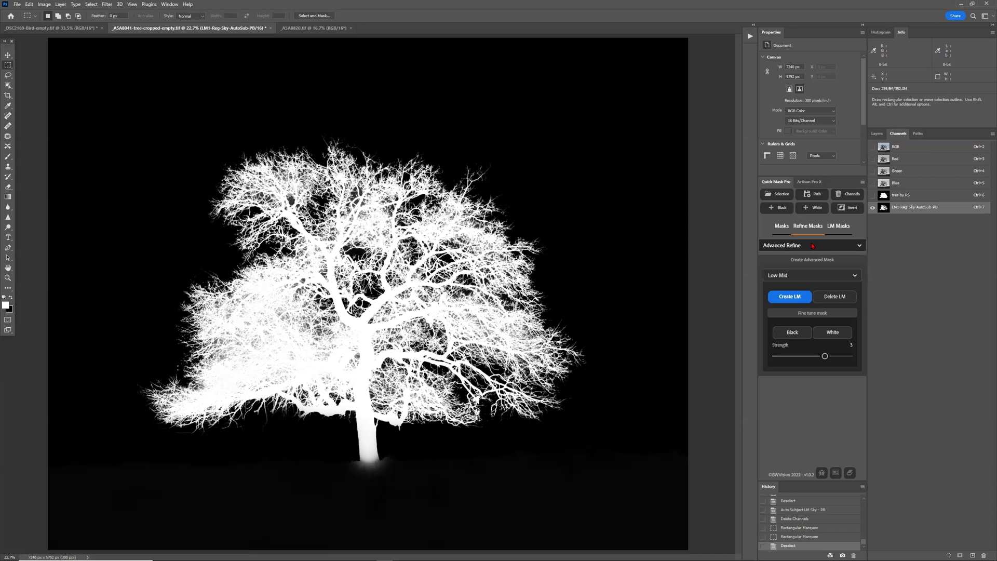
pyautogui.click(782, 299)
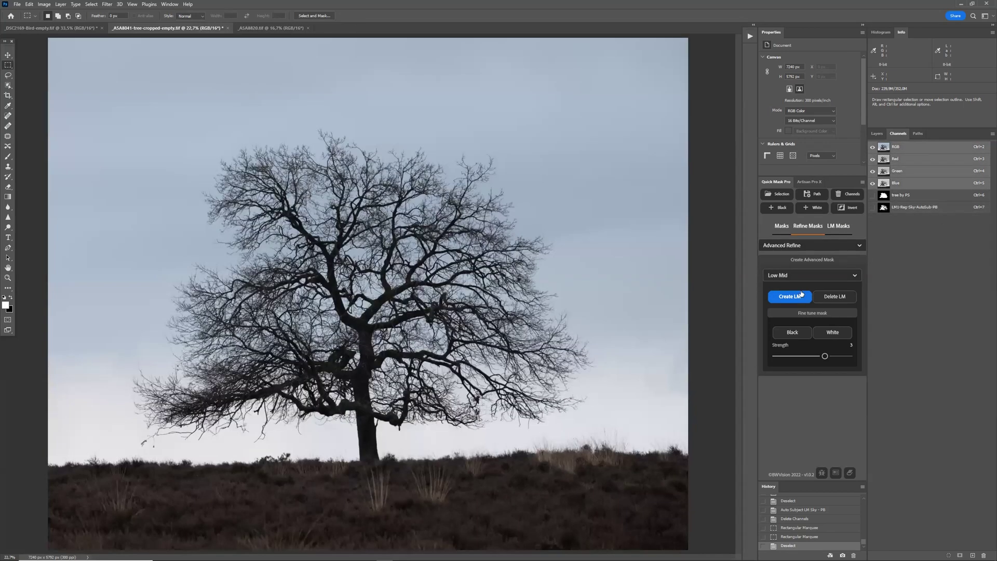
pyautogui.click(801, 294)
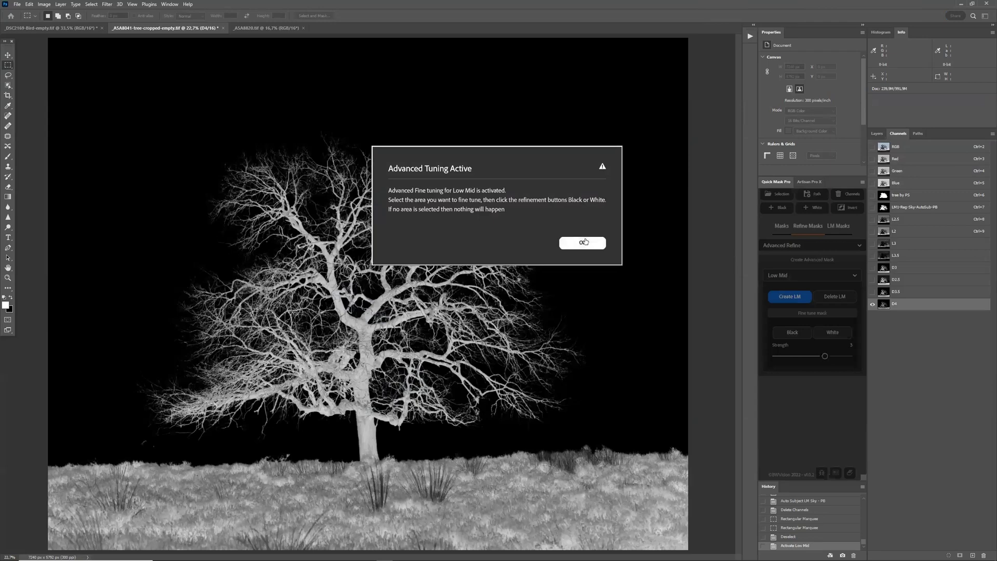
pyautogui.click(582, 243)
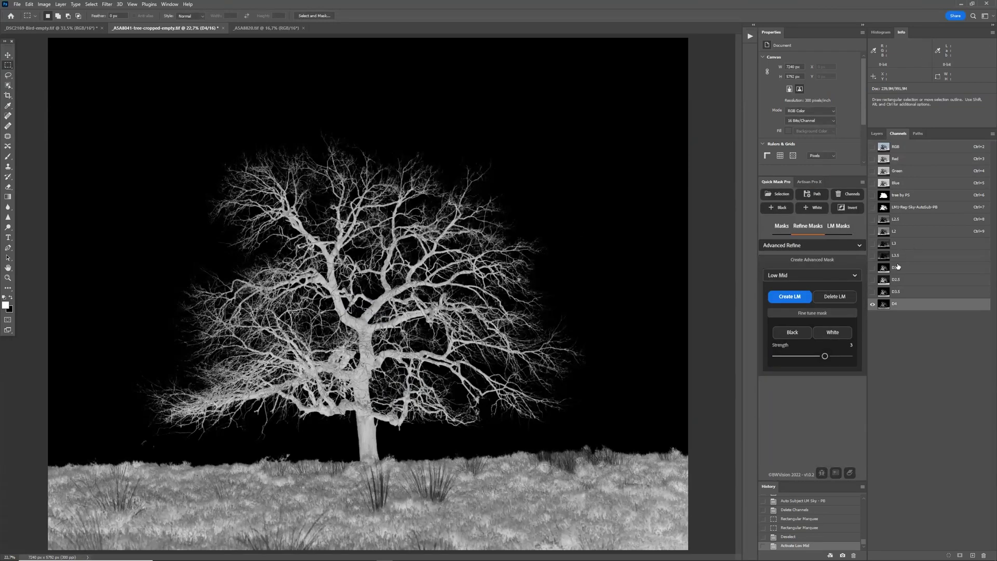
# Locate the weak lower-left branches in the LM1-Reg-Sky-AutoSub-PB mask and outline them on the RGB photo with a Lasso selection reaching the trunk
pyautogui.click(909, 210)
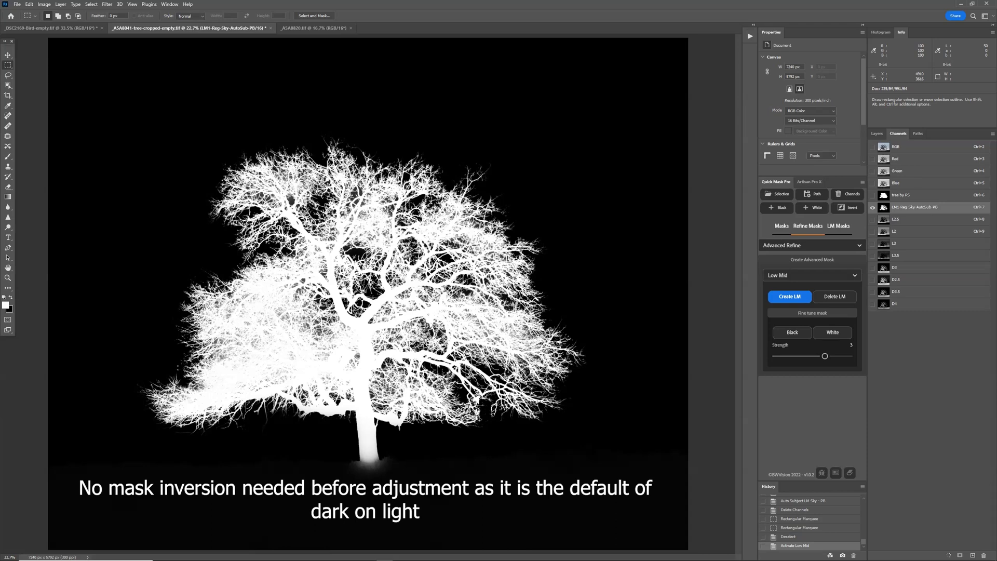
pyautogui.hotkey('ctrl', '+')
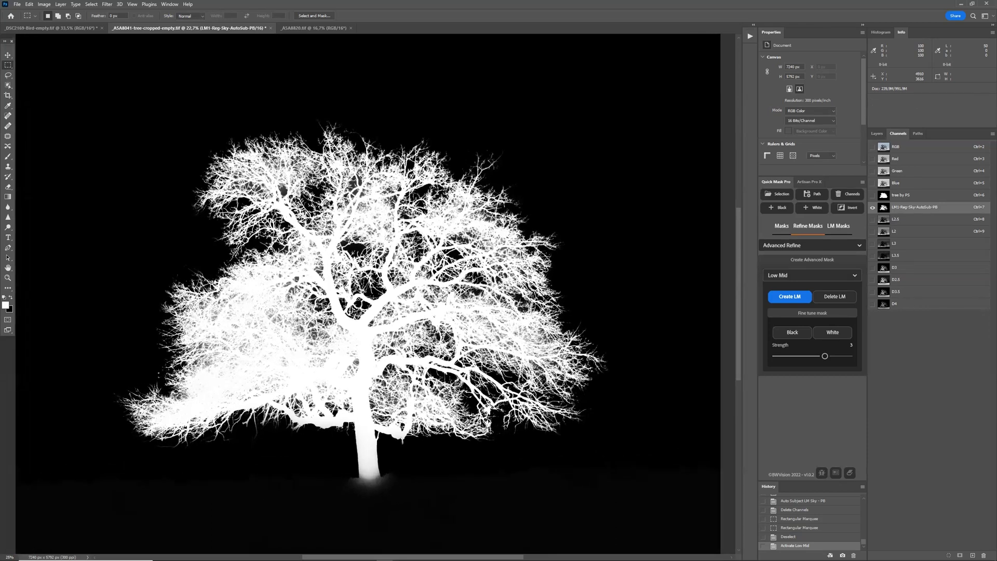
pyautogui.hotkey('ctrl', '+')
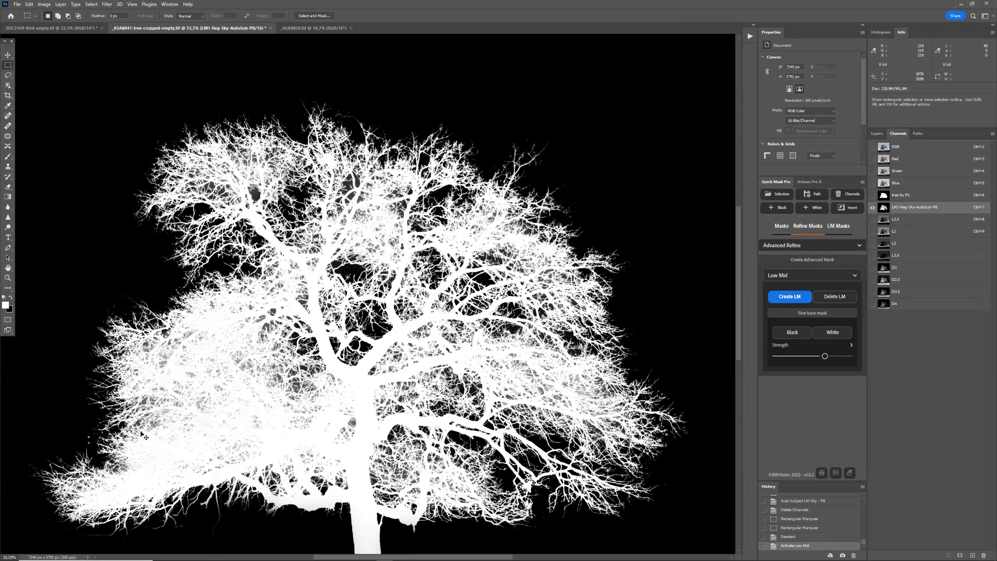
pyautogui.moveTo(145, 432); pyautogui.dragTo(238, 486)
pyautogui.scroll(-3, 163, 445)
pyautogui.hscroll(-1, 163, 445)
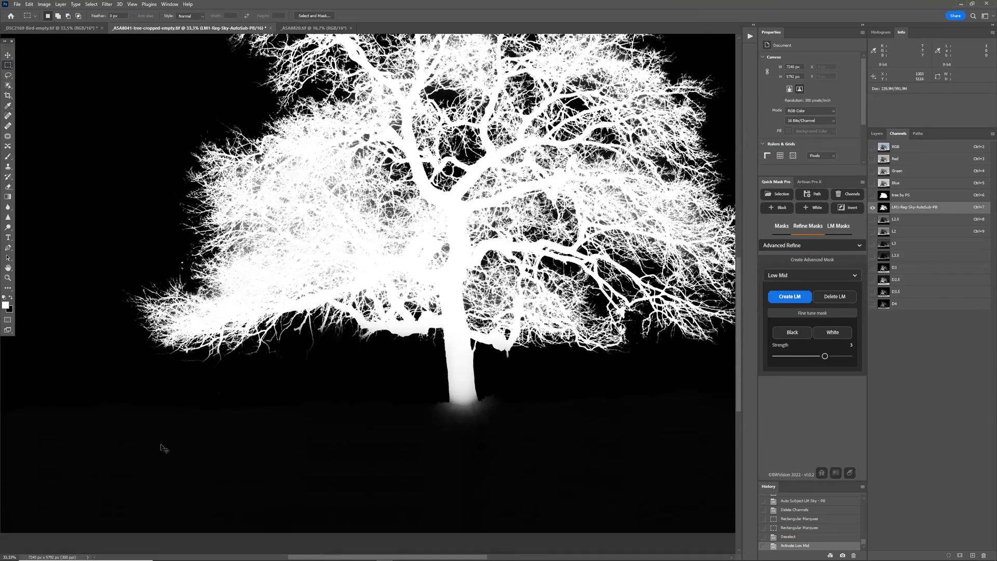
pyautogui.hscroll(-3, 441, 320)
pyautogui.scroll(-1, 441, 321)
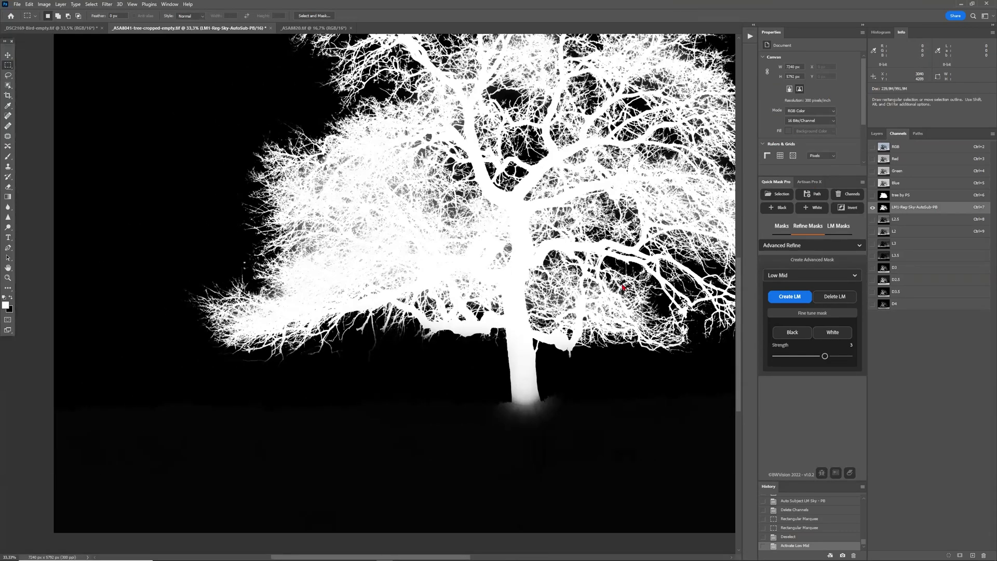
pyautogui.hotkey('ctrl', '2')
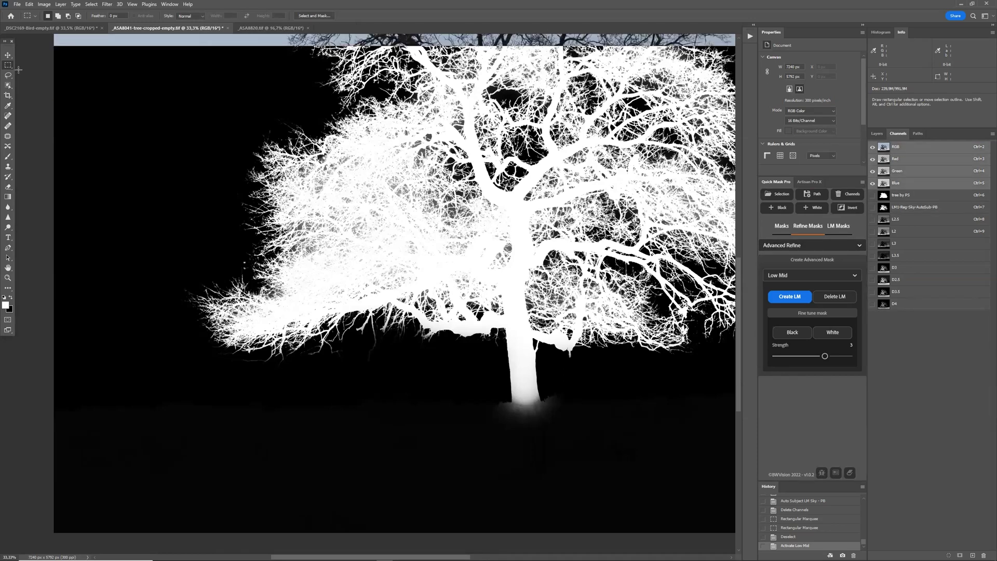
pyautogui.press('l')
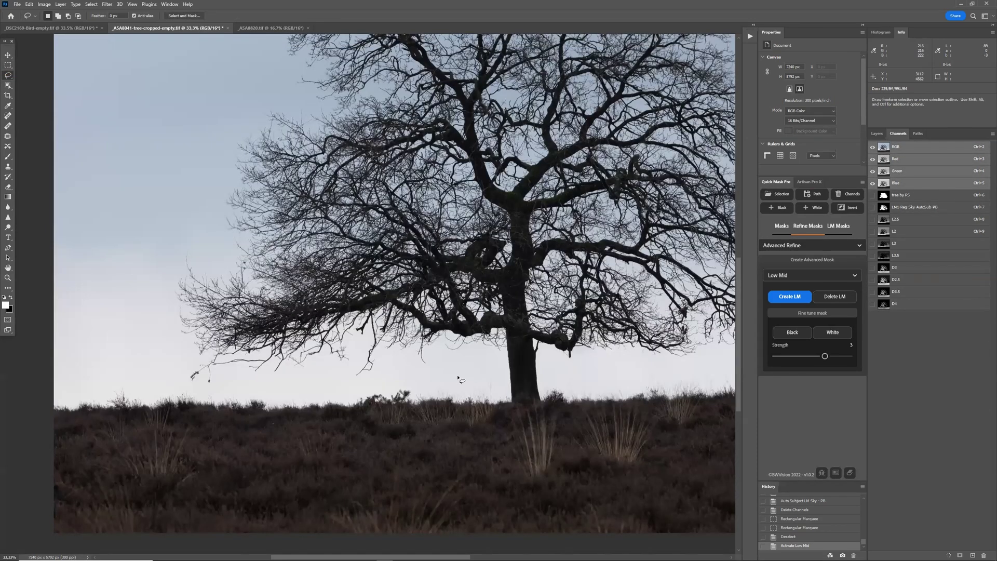
pyautogui.moveTo(450, 378)
pyautogui.mouseDown()
pyautogui.moveTo(501, 368)
pyautogui.moveTo(500, 314)
pyautogui.moveTo(153, 257)
pyautogui.moveTo(141, 290)
pyautogui.moveTo(189, 387)
pyautogui.moveTo(367, 387)
pyautogui.moveTo(463, 378)
pyautogui.mouseUp()
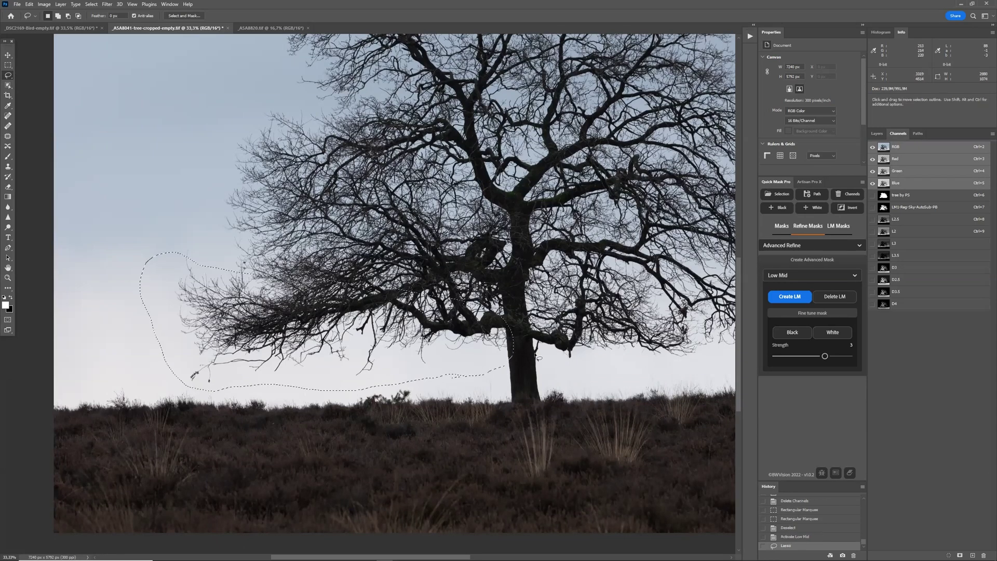
# Feather the lower-left branch selection and save it as a new channel named t1
pyautogui.click(91, 4)
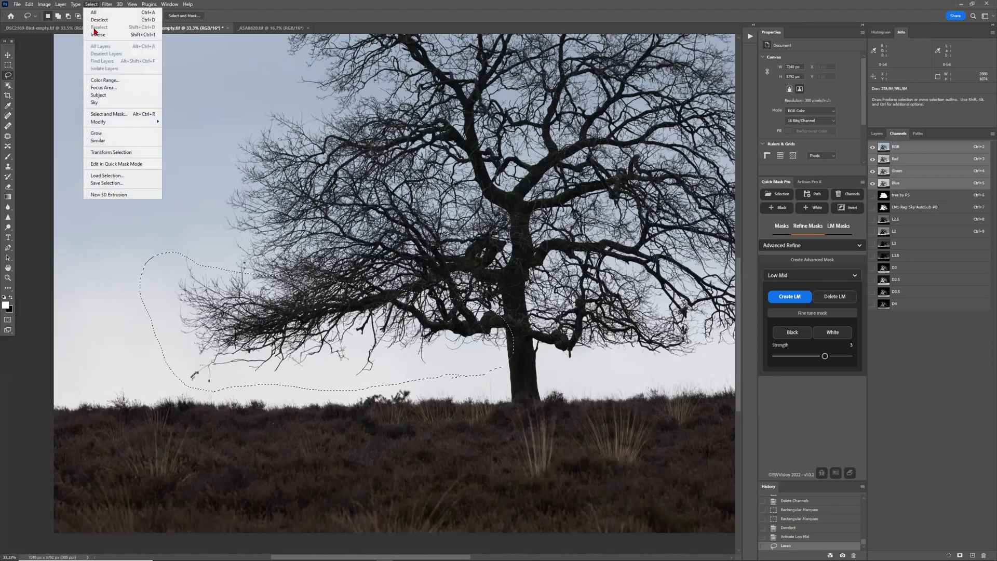
pyautogui.moveTo(141, 124)
pyautogui.click(174, 151)
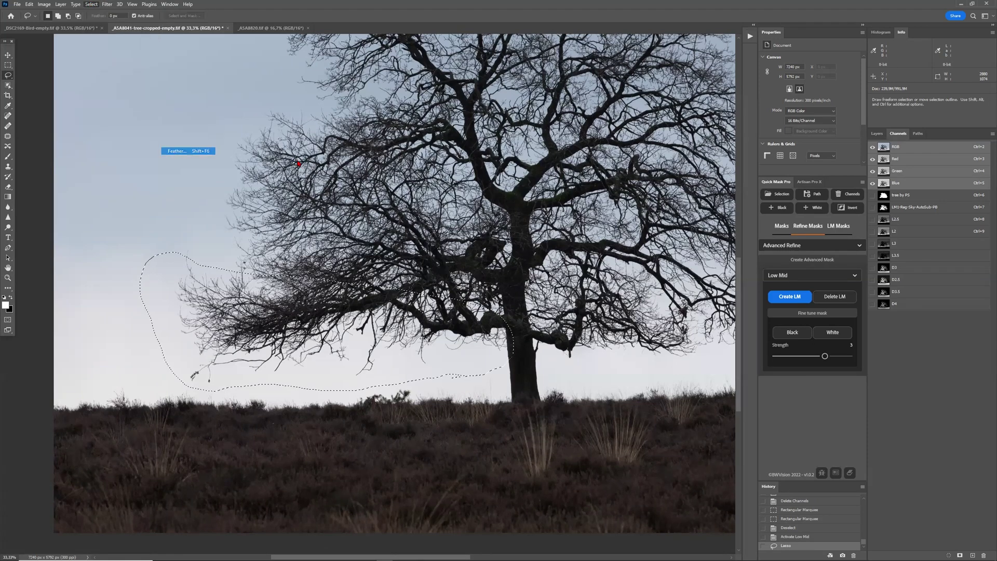
pyautogui.click(535, 183)
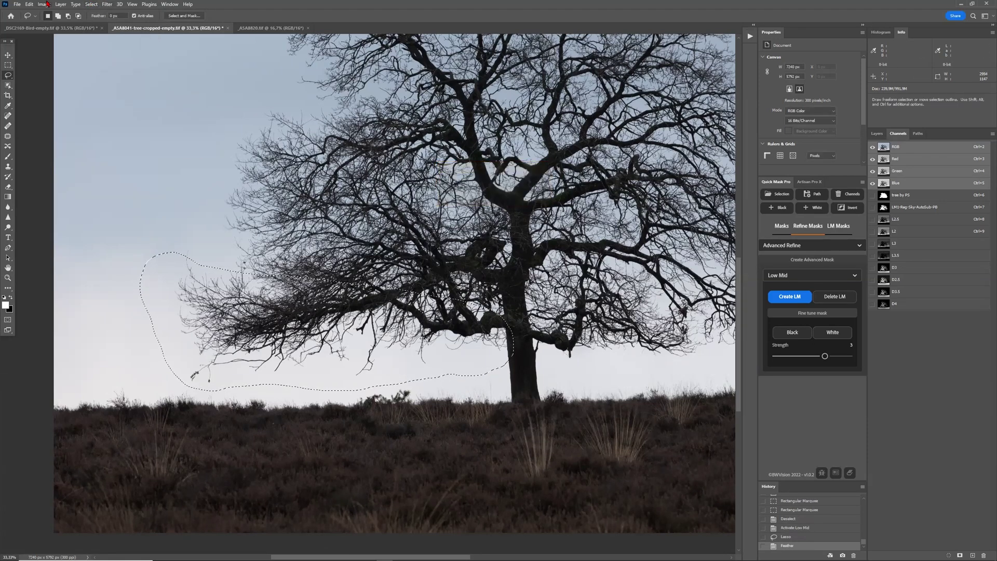
pyautogui.click(91, 4)
pyautogui.click(117, 184)
pyautogui.write('t1')
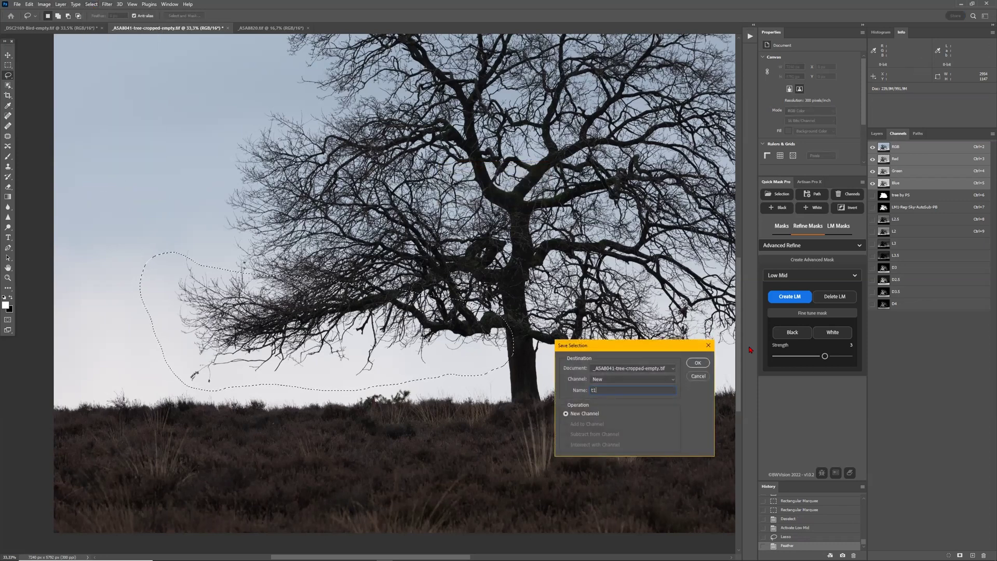
pyautogui.click(695, 362)
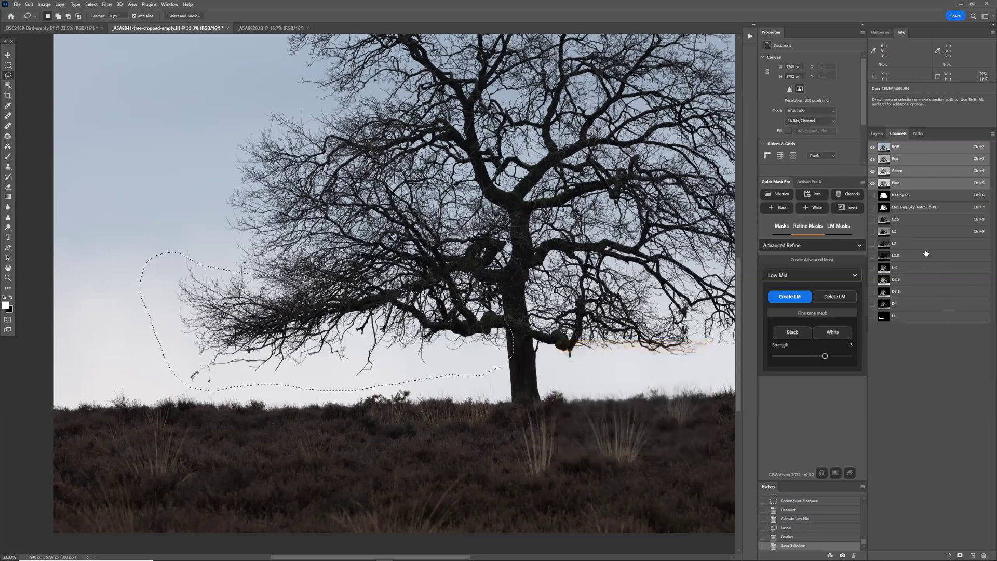
# Apply the White fine-tuning to the selected branches in the LM1-Reg-Sky-AutoSub-PB mask and compare the mask before and after
pyautogui.click(913, 207)
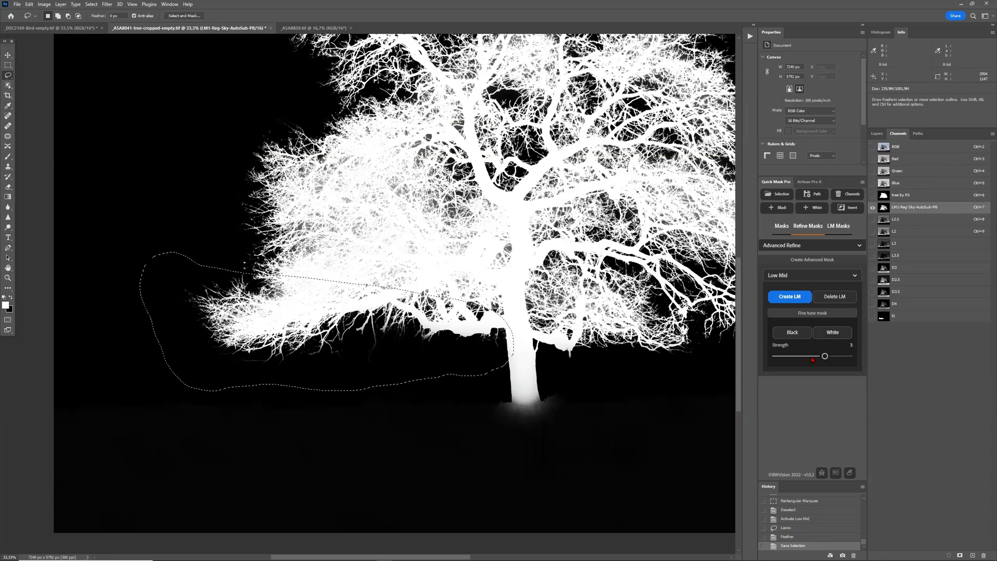
pyautogui.click(832, 333)
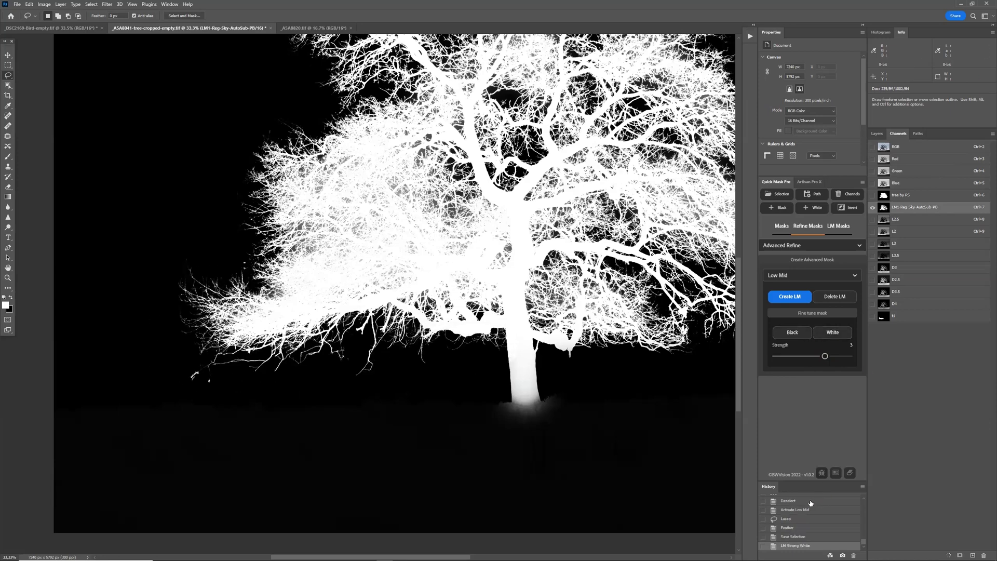
pyautogui.click(794, 538)
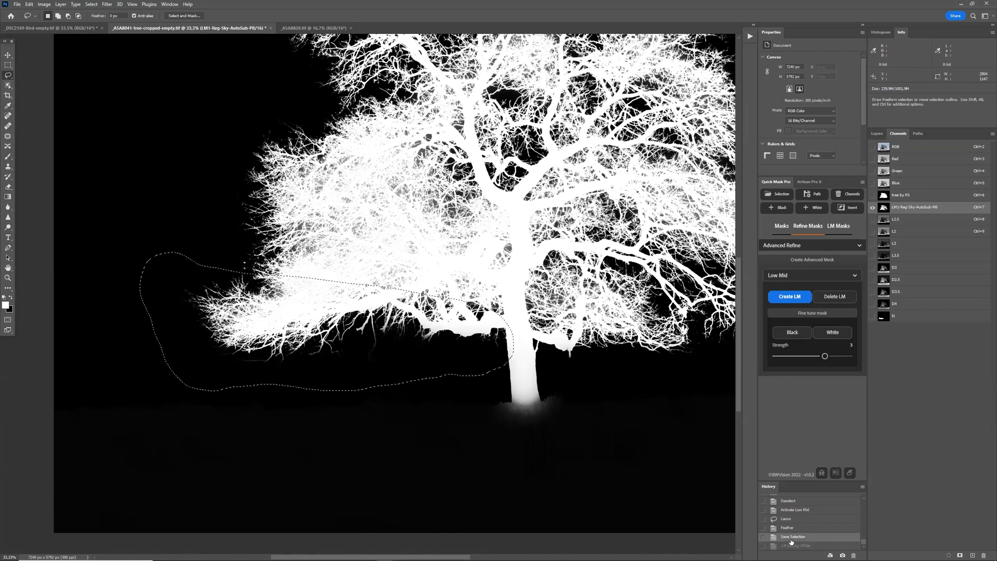
pyautogui.click(789, 545)
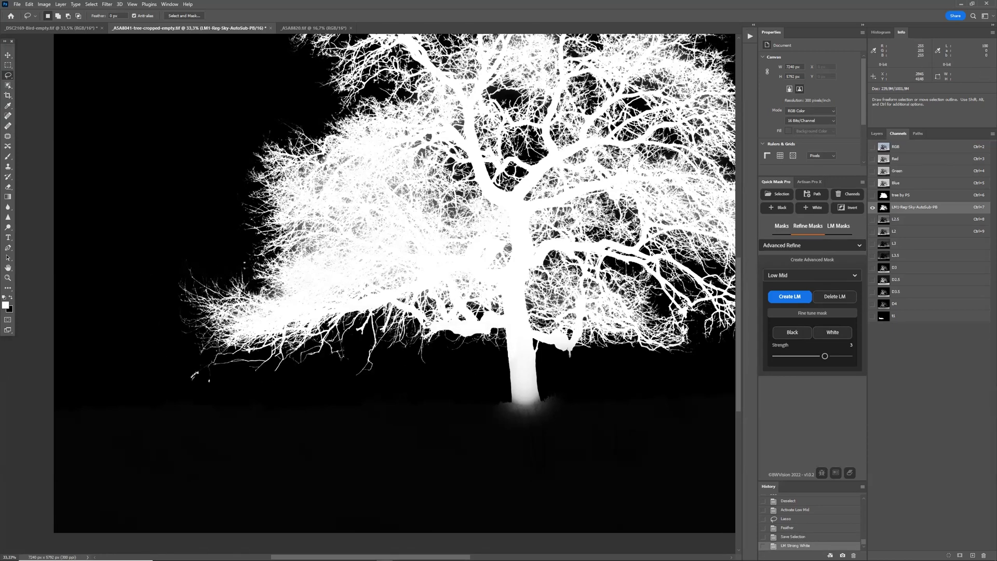
# Outline the outer branches on the tree's lower-right side with a Lasso selection on the RGB photo
pyautogui.hscroll(5, 346, 265)
pyautogui.hscroll(1, 347, 265)
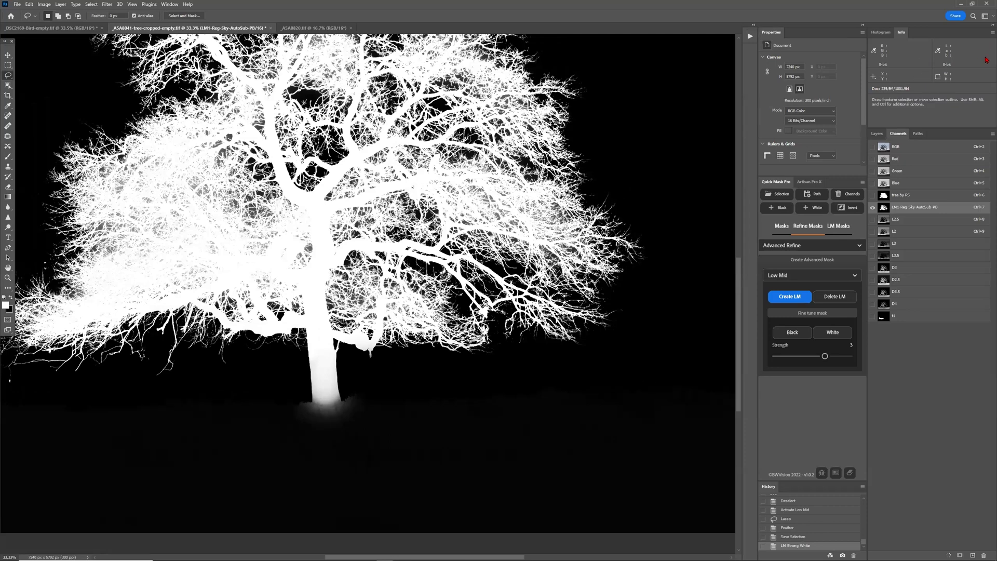
pyautogui.click(911, 149)
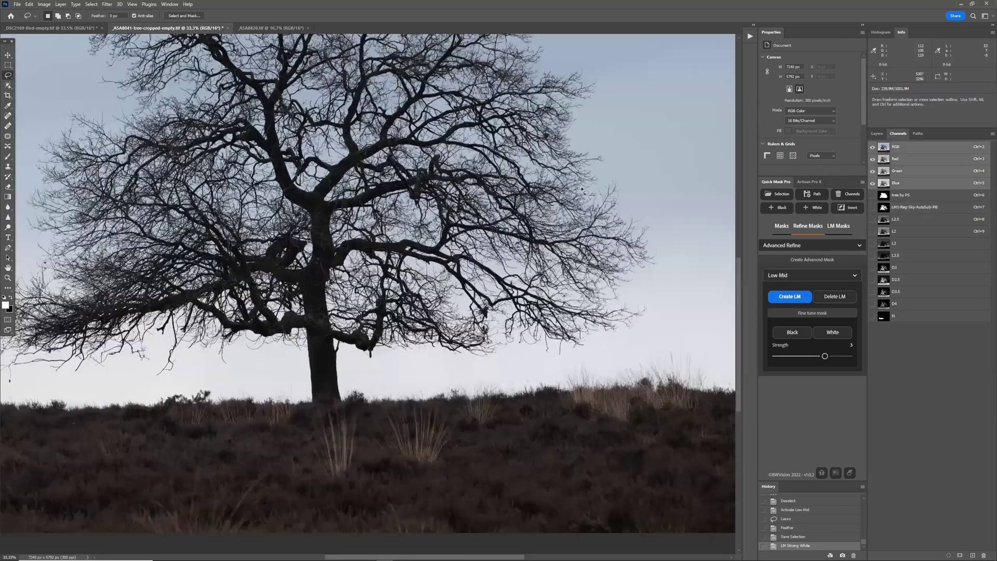
pyautogui.moveTo(631, 158)
pyautogui.mouseDown()
pyautogui.moveTo(557, 132)
pyautogui.moveTo(527, 225)
pyautogui.moveTo(454, 353)
pyautogui.moveTo(551, 370)
pyautogui.moveTo(636, 345)
pyautogui.moveTo(661, 326)
pyautogui.moveTo(683, 273)
pyautogui.moveTo(667, 199)
pyautogui.mouseUp()
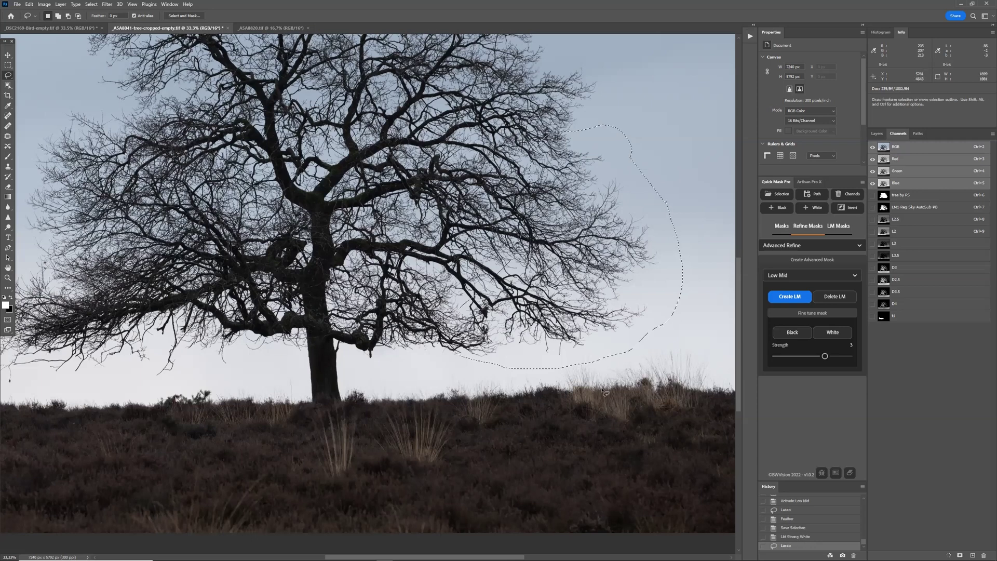
pyautogui.click(584, 359)
pyautogui.moveTo(431, 347)
pyautogui.mouseDown()
pyautogui.moveTo(500, 365)
pyautogui.moveTo(569, 363)
pyautogui.moveTo(677, 319)
pyautogui.moveTo(568, 140)
pyautogui.moveTo(384, 268)
pyautogui.moveTo(407, 275)
pyautogui.mouseUp()
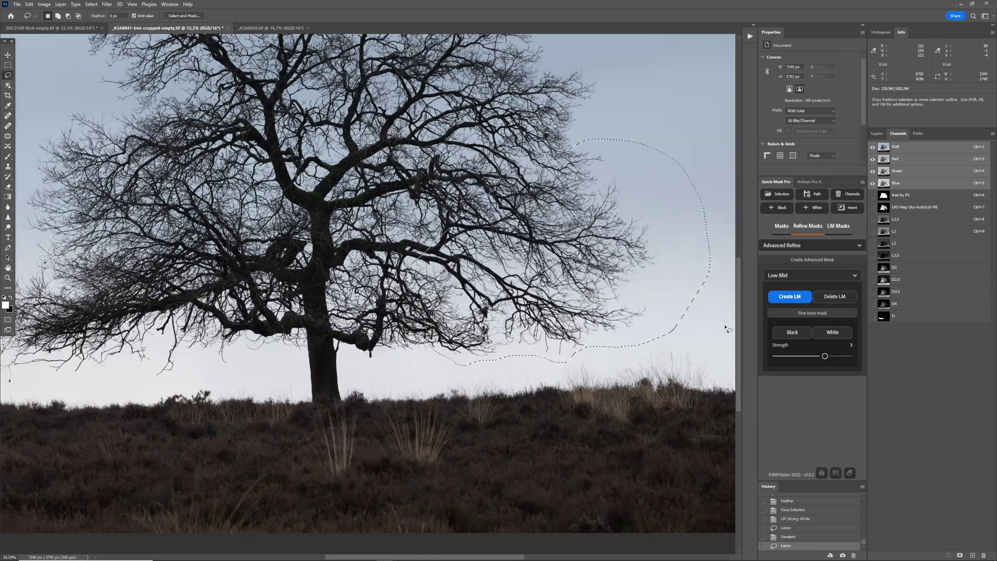
# Apply the White fine-tuning to the selected lower-right branches in the LM1-Reg-Sky-AutoSub-PB mask and compare the whole mask with the RGB photo
pyautogui.click(914, 208)
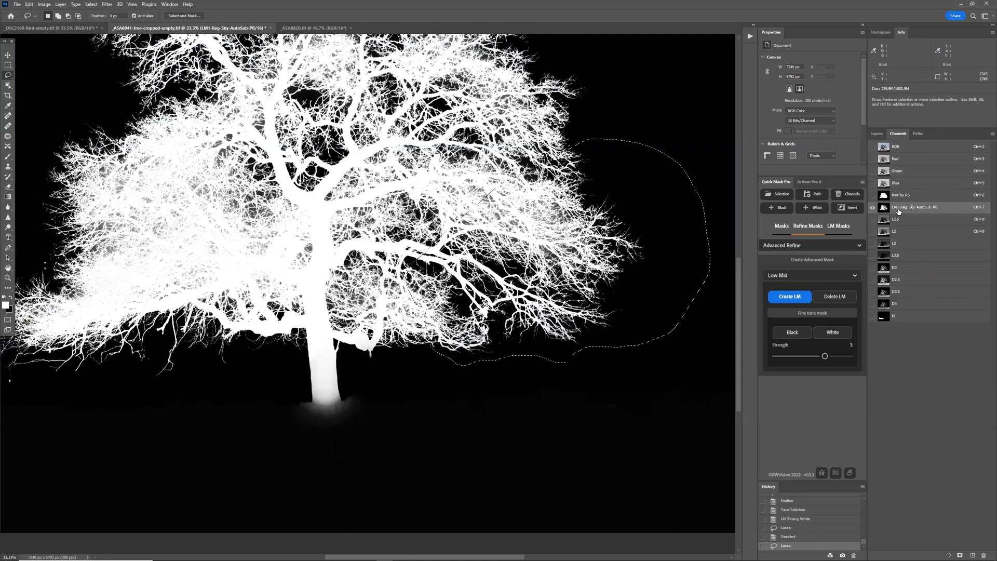
pyautogui.click(831, 335)
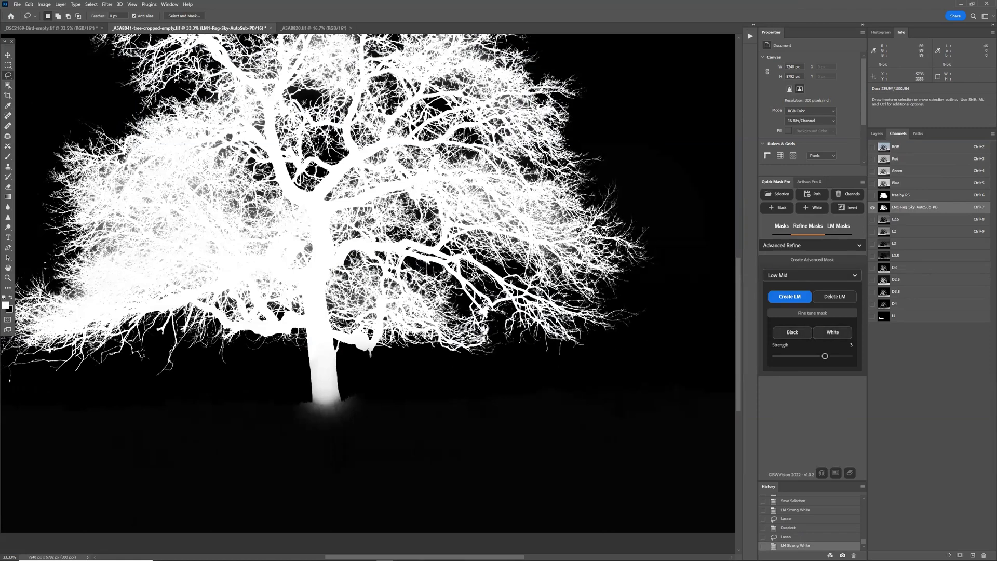
pyautogui.hscroll(-3, 312, 311)
pyautogui.scroll(1, 207, 363)
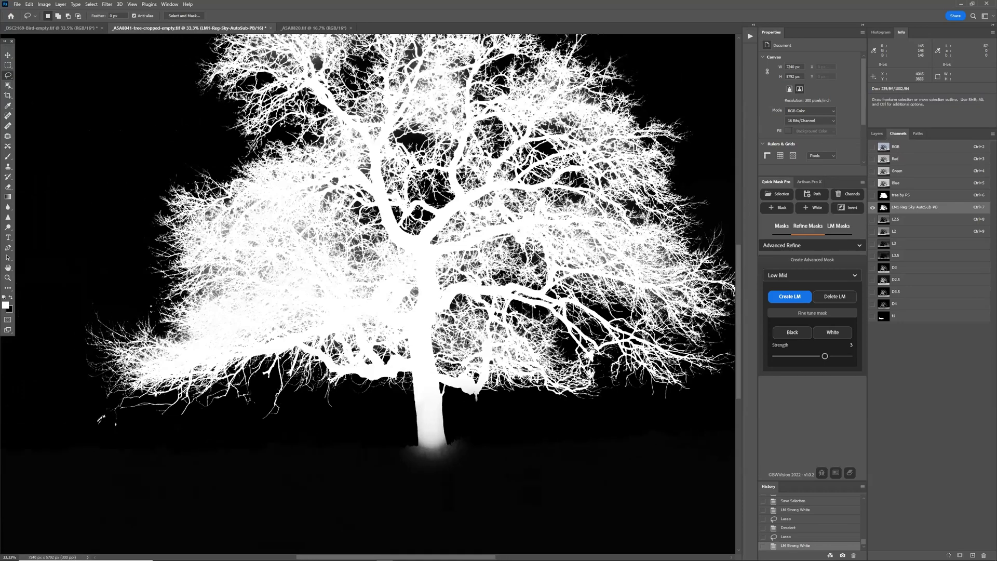
pyautogui.scroll(3, 470, 346)
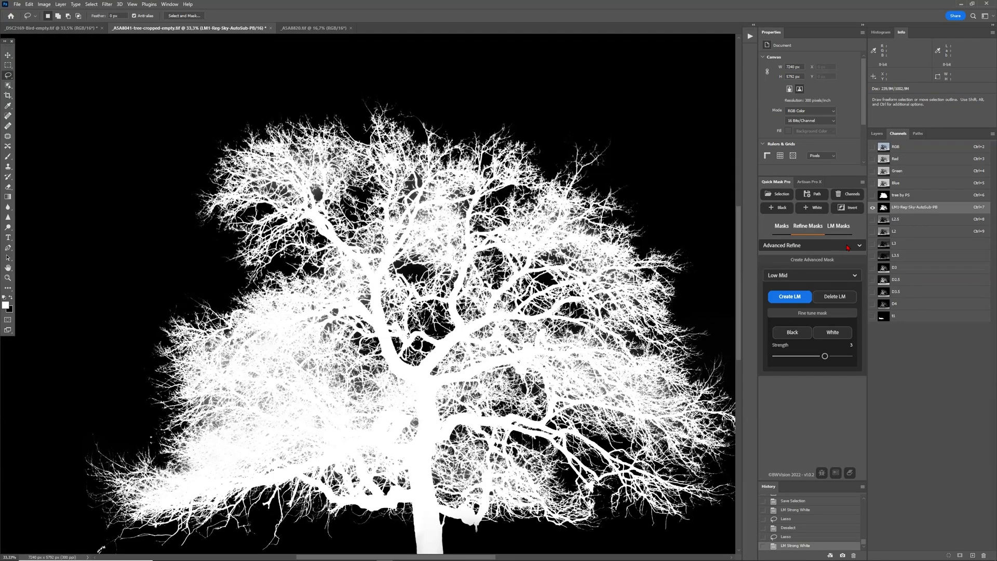
pyautogui.hotkey('ctrl', '0')
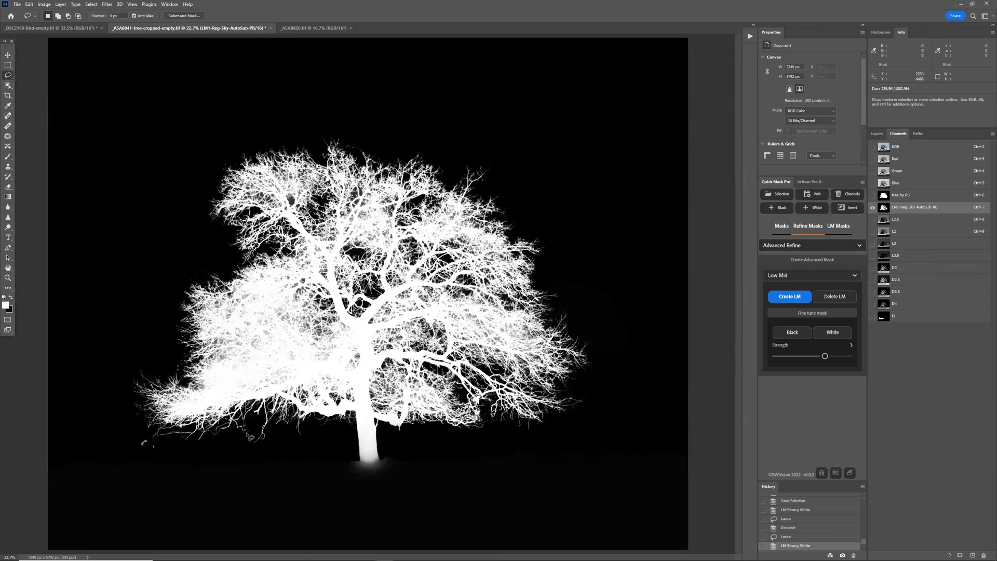
pyautogui.hotkey('ctrl', '2')
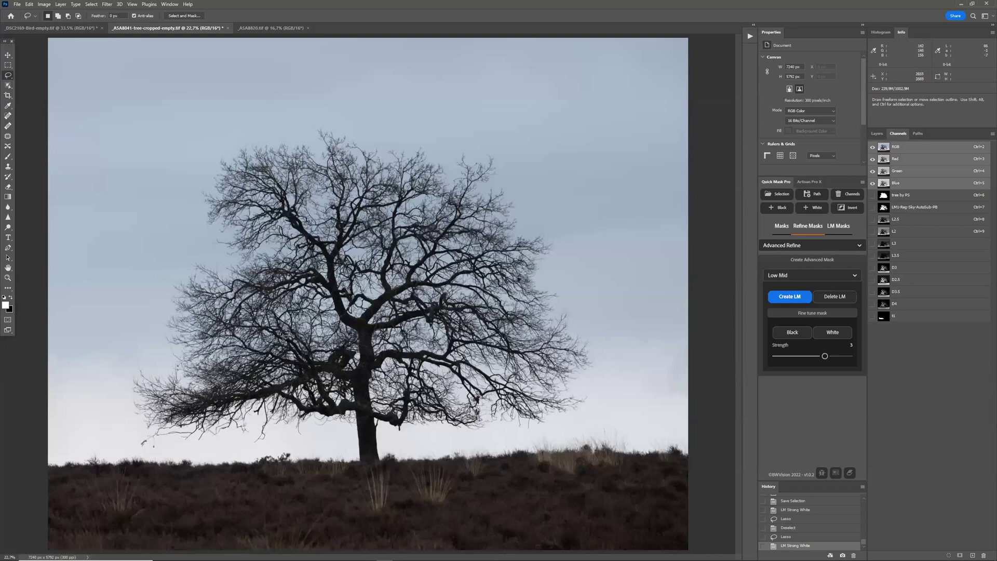
# Outline the tree's entire crown with a Lasso selection in the LM1-Reg-Sky-AutoSub-PB mask and feather it
pyautogui.click(940, 209)
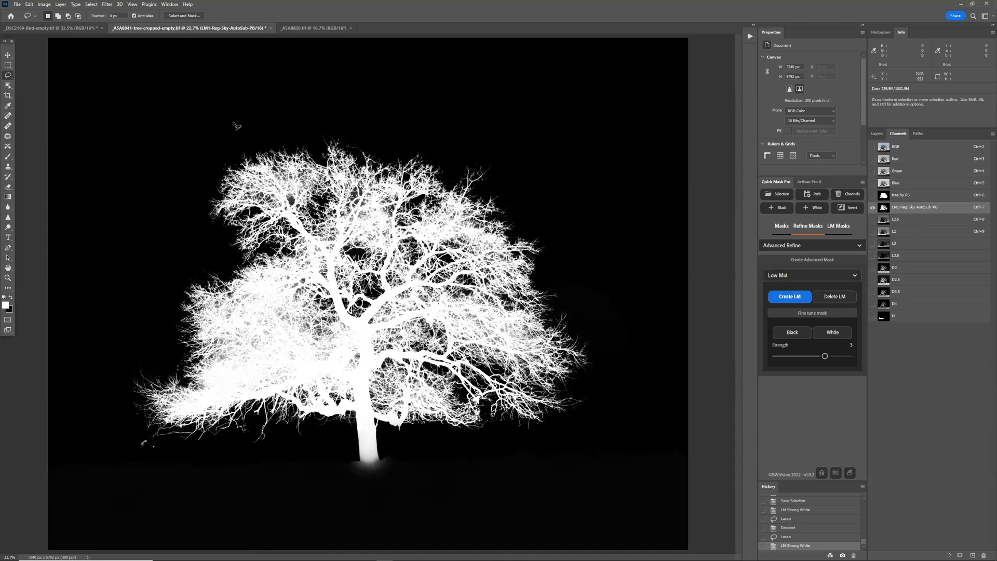
pyautogui.moveTo(258, 114)
pyautogui.mouseDown()
pyautogui.moveTo(168, 141)
pyautogui.moveTo(96, 318)
pyautogui.moveTo(93, 381)
pyautogui.moveTo(121, 443)
pyautogui.moveTo(142, 454)
pyautogui.moveTo(241, 450)
pyautogui.moveTo(311, 443)
pyautogui.moveTo(336, 428)
pyautogui.moveTo(499, 438)
pyautogui.moveTo(559, 429)
pyautogui.moveTo(602, 393)
pyautogui.moveTo(610, 257)
pyautogui.moveTo(399, 92)
pyautogui.moveTo(258, 114)
pyautogui.mouseUp()
pyautogui.click(91, 4)
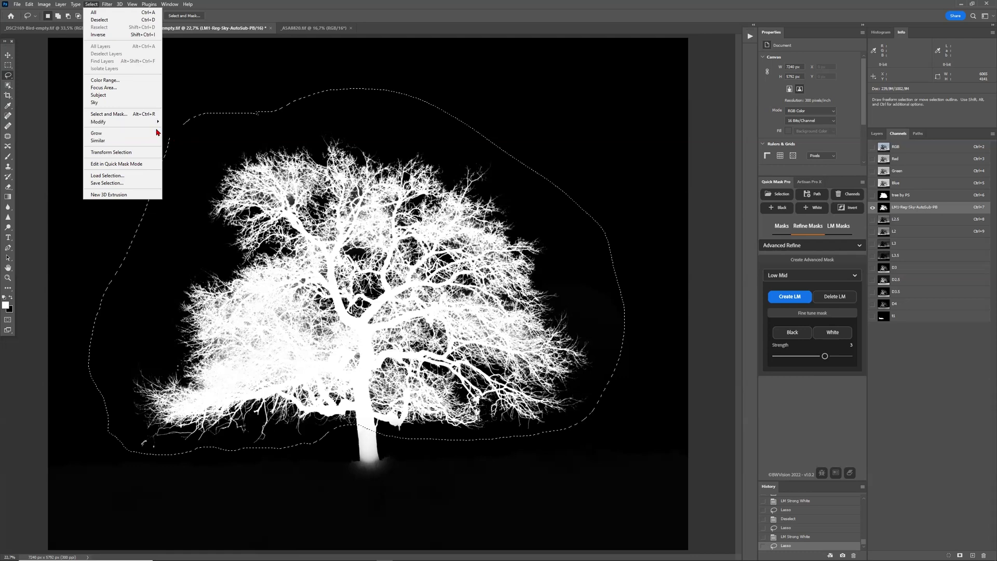
pyautogui.moveTo(153, 121)
pyautogui.click(182, 150)
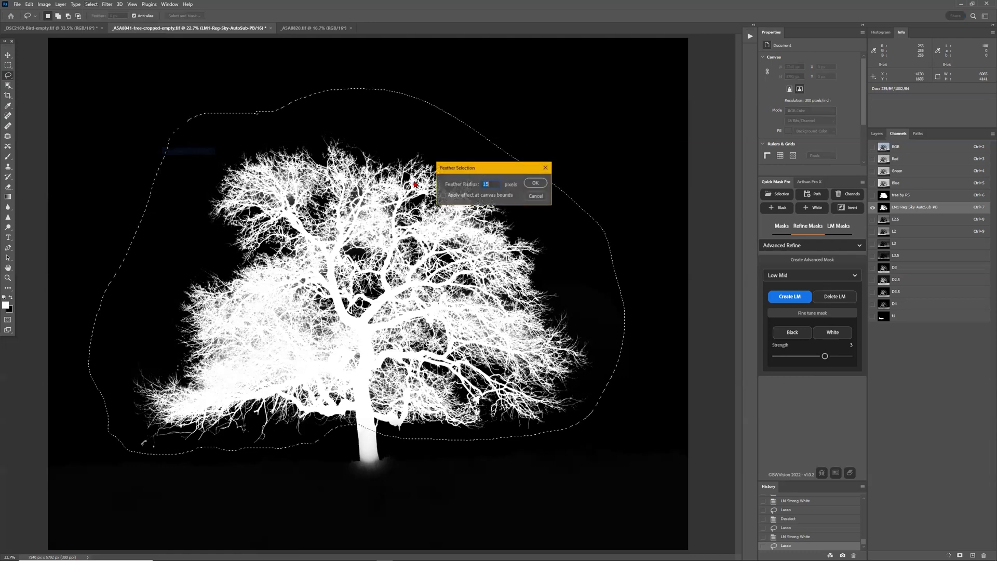
pyautogui.click(535, 183)
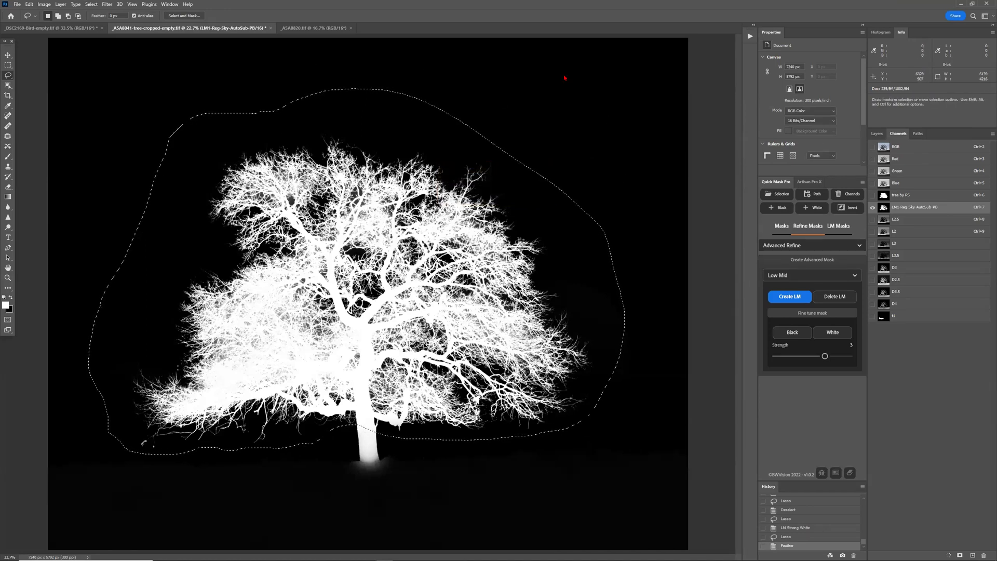
# Save the feathered crown selection as a new channel named t2
pyautogui.click(91, 4)
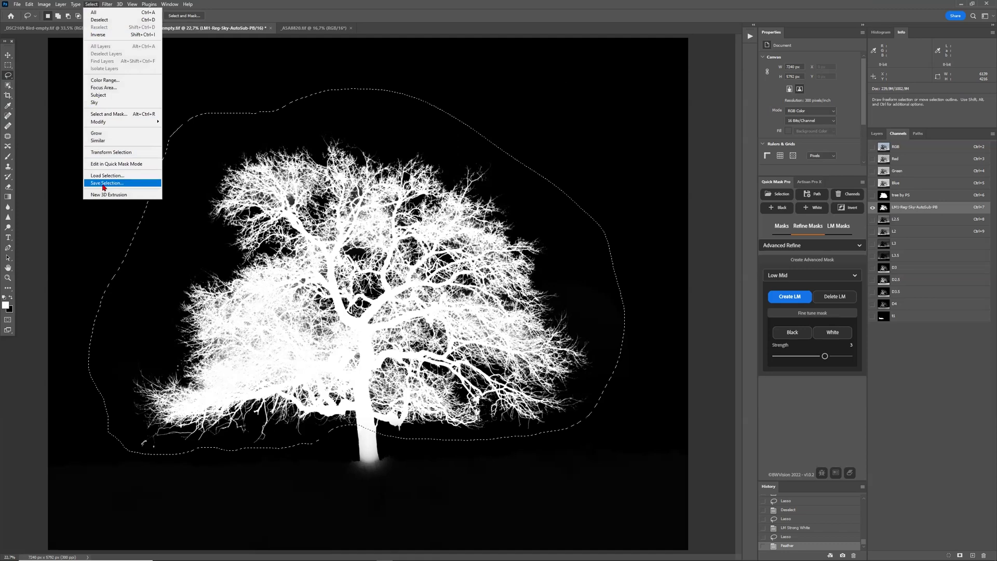
pyautogui.click(141, 184)
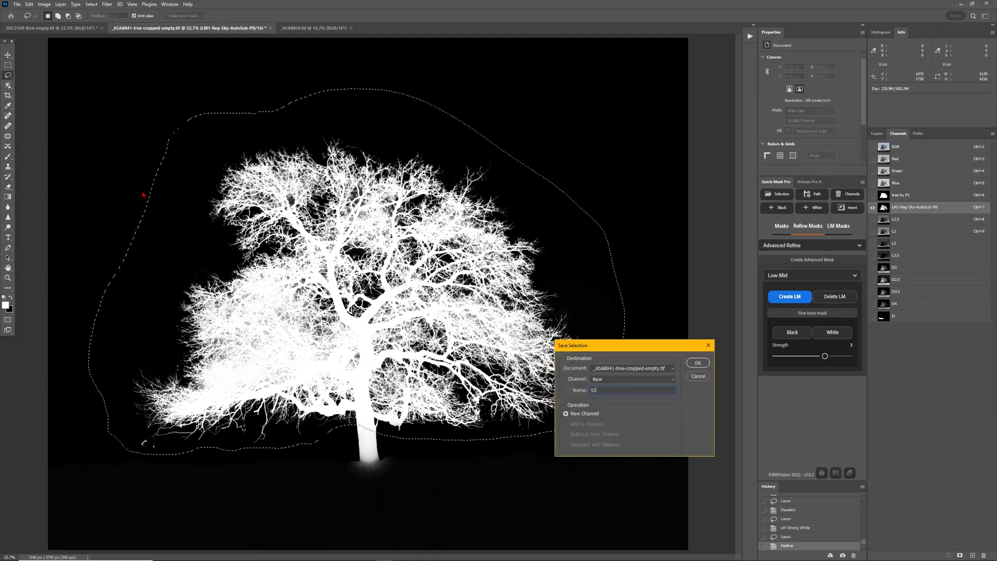
pyautogui.press('Return')
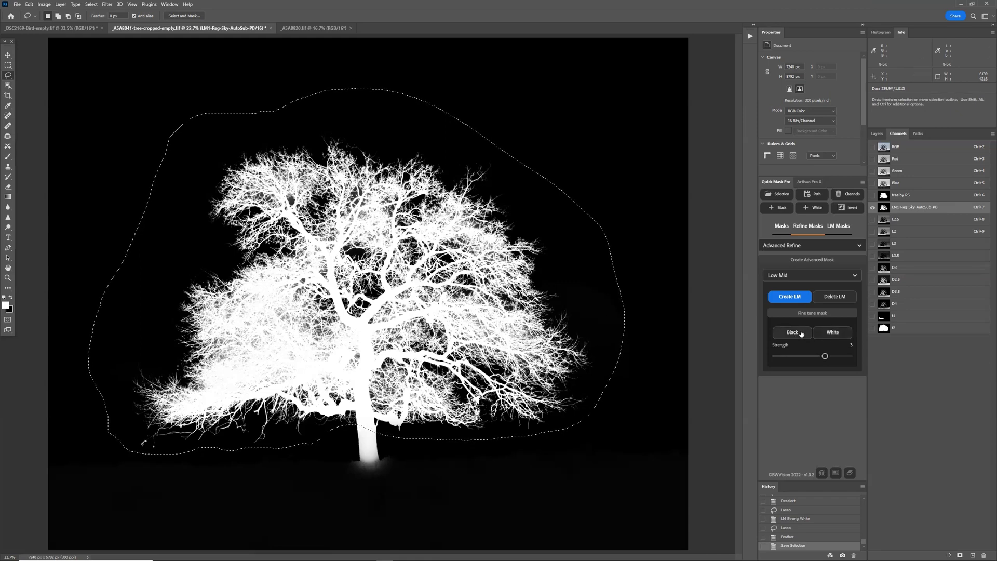
# Apply the Black fine-tuning to the selected crown, then reload the t2 selection and apply Black once more
pyautogui.click(792, 335)
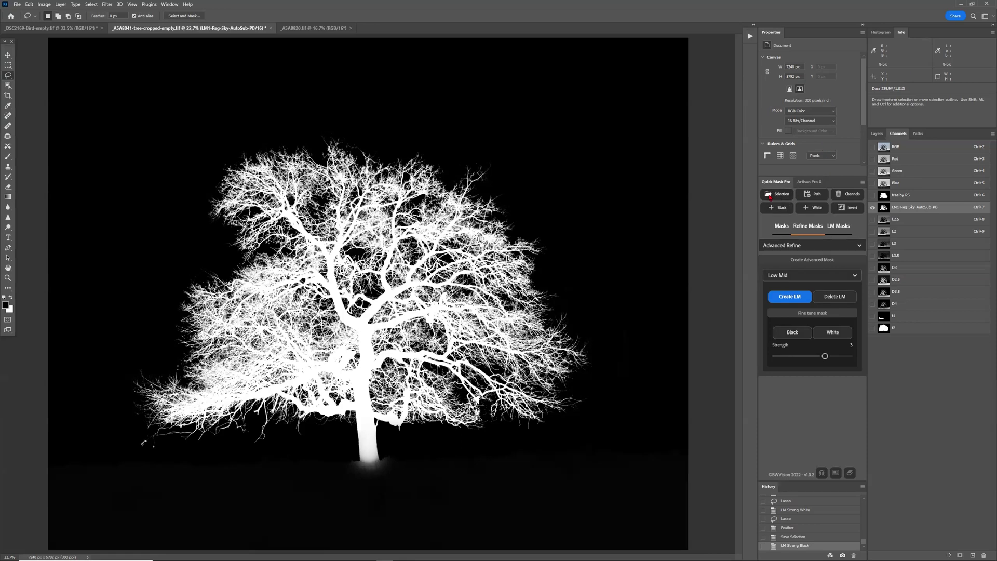
pyautogui.click(778, 193)
pyautogui.click(495, 188)
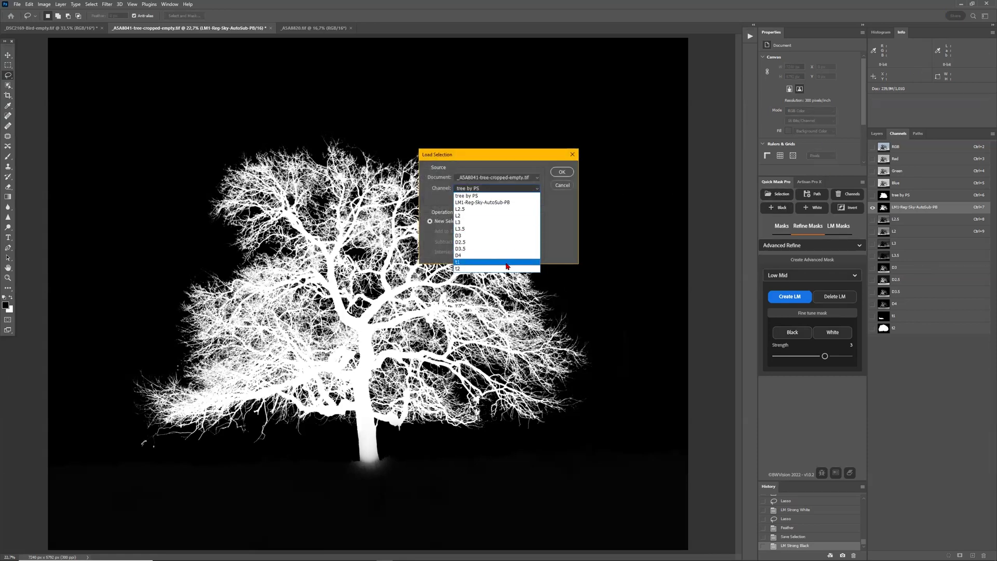
pyautogui.click(509, 269)
pyautogui.click(567, 172)
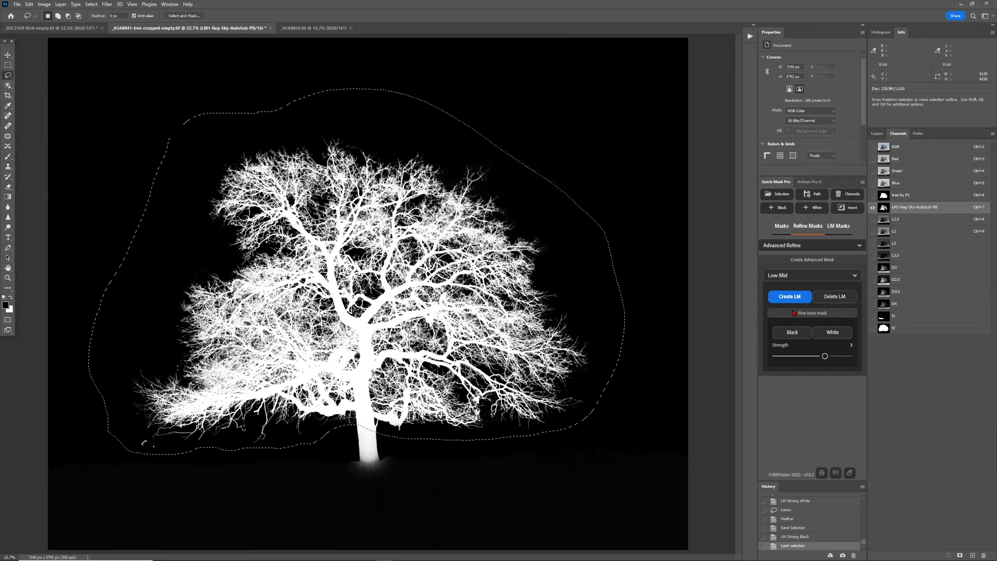
pyautogui.click(792, 333)
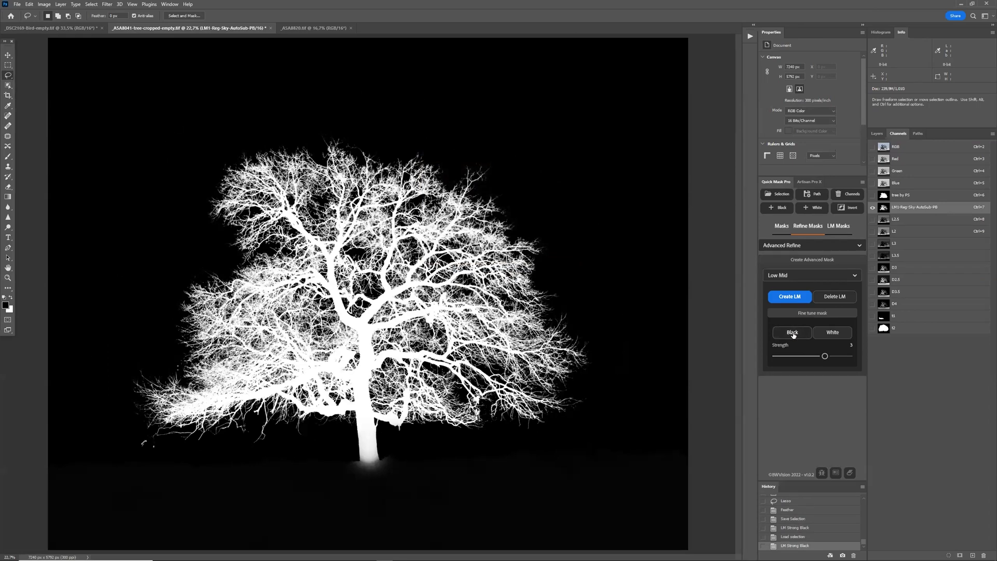
# Load a saved channel as a selection on the LM1-Reg-Sky-AutoSub-PB mask
pyautogui.click(779, 200)
pyautogui.click(535, 189)
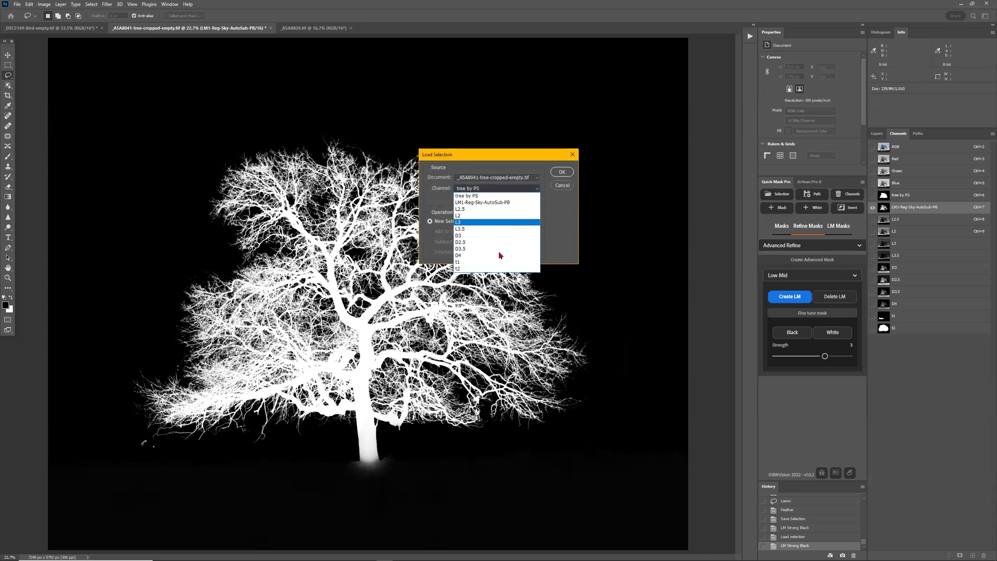
# Load the t2 channel as a selection and apply the Black fine-tuning at strength 3 to the LM1-Reg-Sky-AutoSub-PB mask
pyautogui.click(498, 268)
pyautogui.click(561, 172)
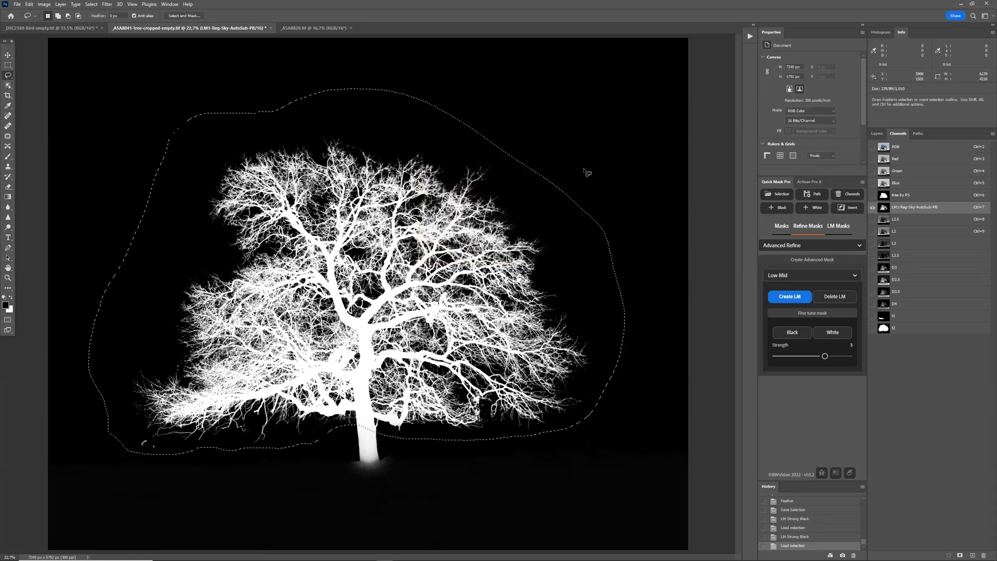
pyautogui.click(789, 333)
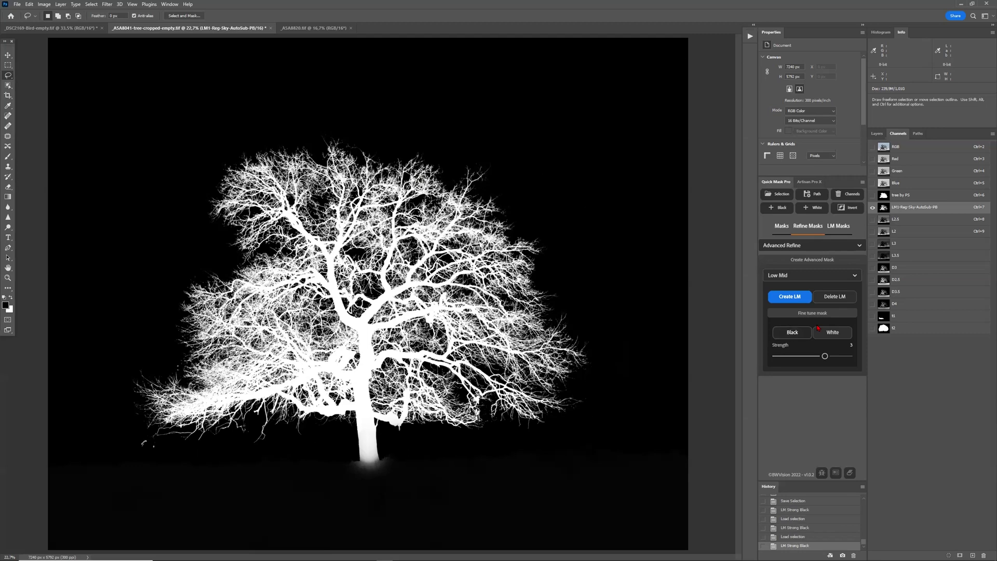
# Examine the branch detail of the tree mask up close and compare it with the RGB image
pyautogui.hotkey('ctrl', '+')
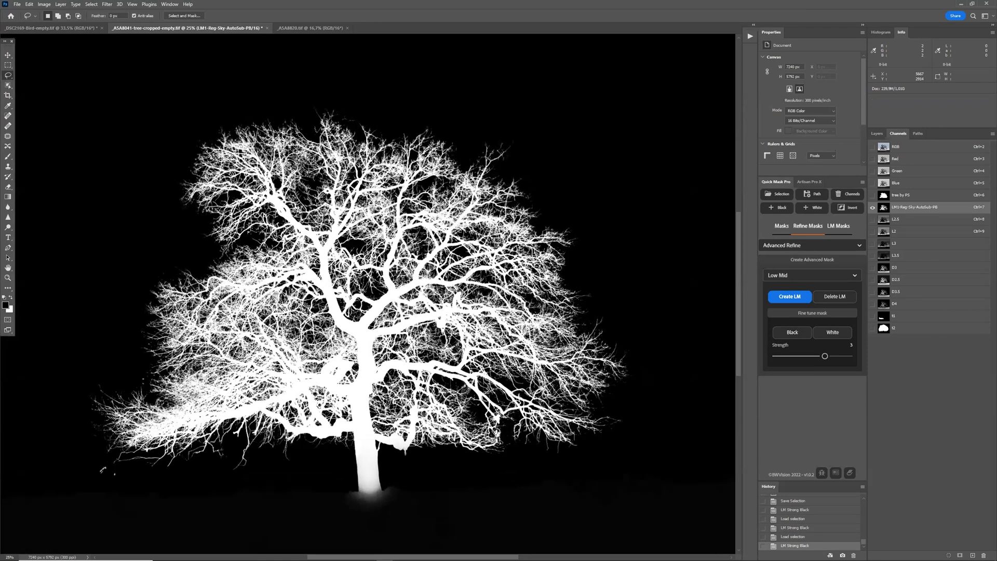
pyautogui.hotkey('ctrl', '+')
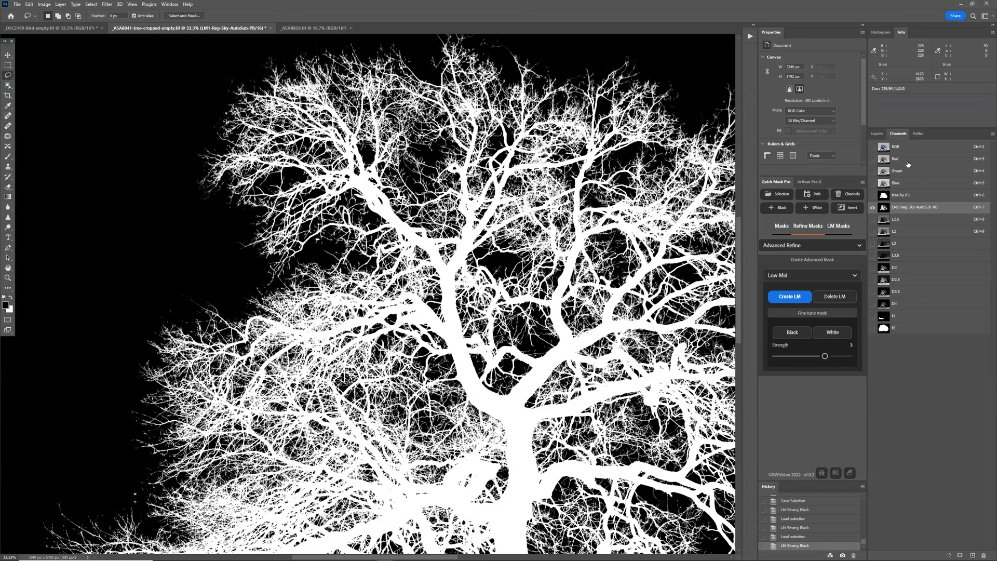
pyautogui.hotkey('ctrl', '+')
pyautogui.hotkey('ctrl', '+')
pyautogui.hotkey('ctrl', '+')
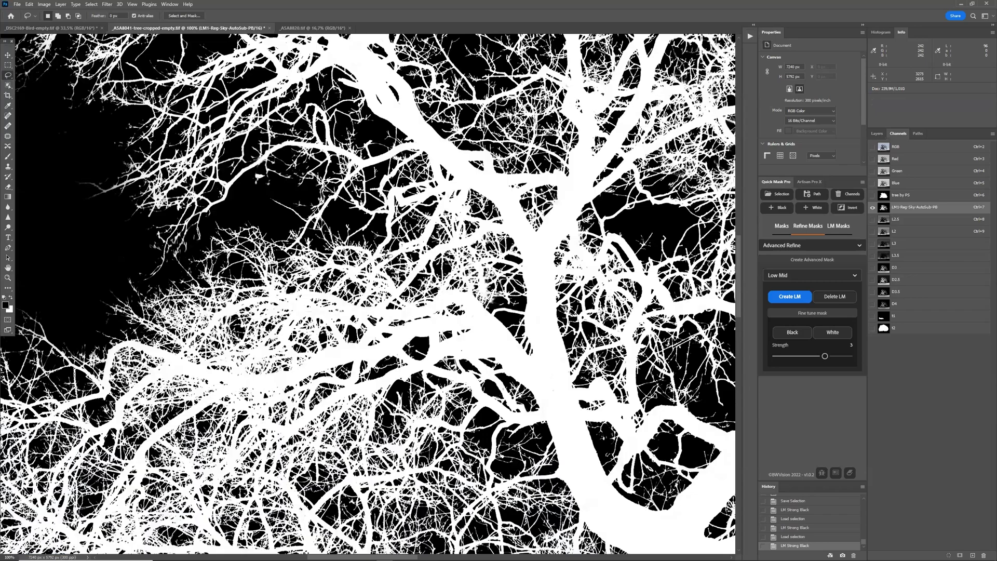
pyautogui.hotkey('ctrl', '+')
pyautogui.hotkey('ctrl', '2')
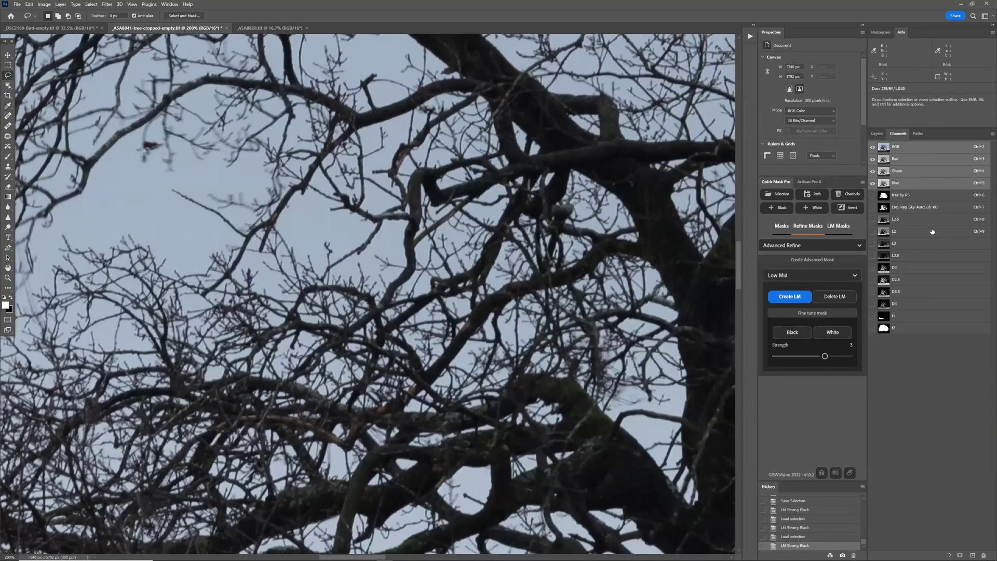
pyautogui.click(914, 207)
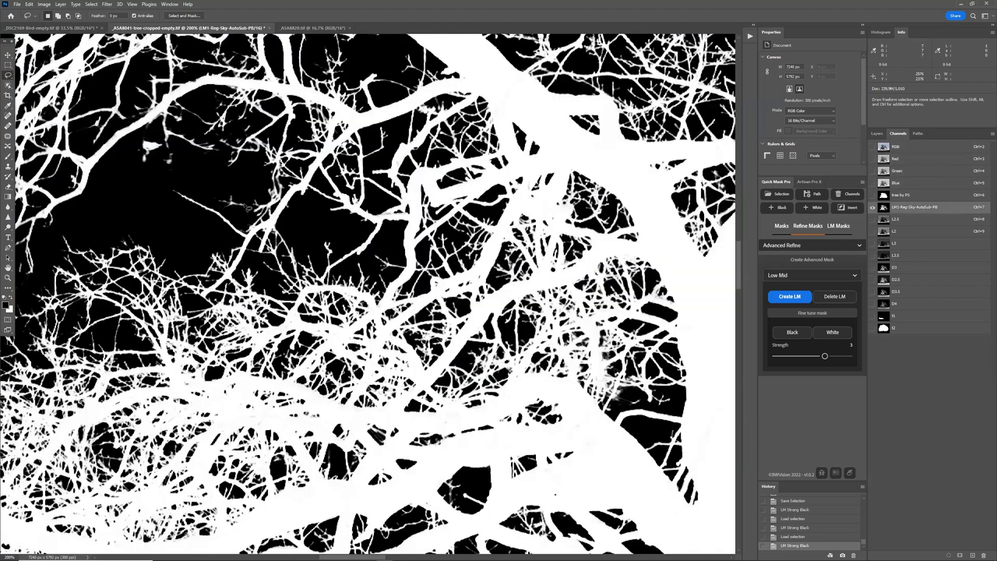
pyautogui.hscroll(-5, 363, 280)
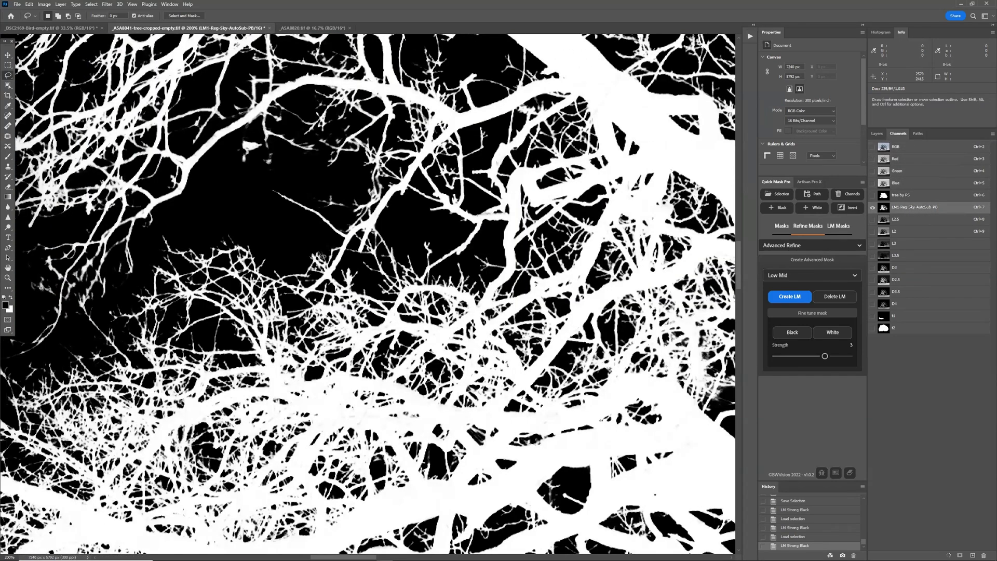
pyautogui.hscroll(-5, 348, 270)
pyautogui.hscroll(-3, 347, 270)
pyautogui.hscroll(-3, 358, 262)
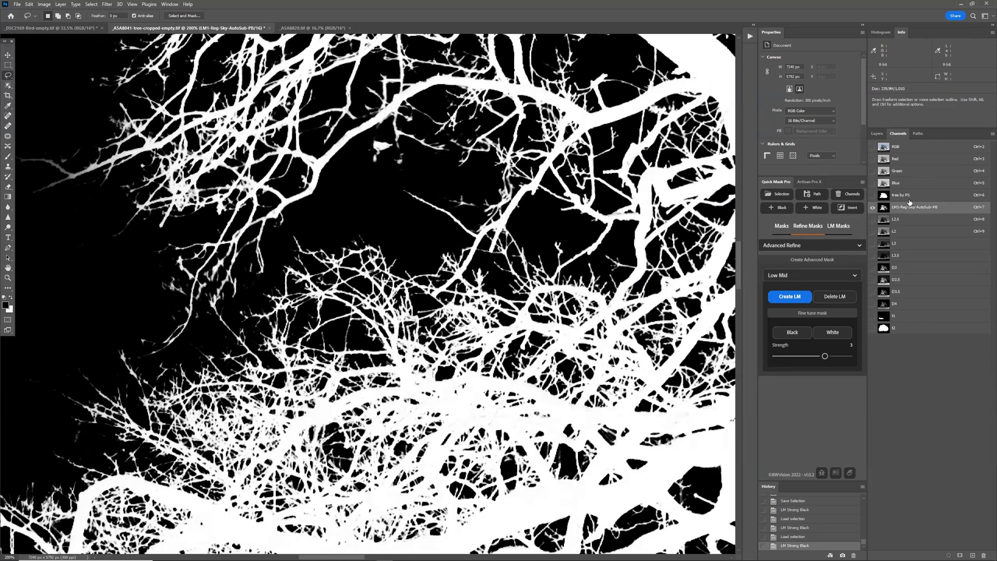
# Compare the Red channel with the LM1-Reg-Sky-AutoSub-PB mask around the central trunk and branches, up to 400% magnification
pyautogui.click(907, 159)
pyautogui.scroll(-1, 507, 296)
pyautogui.hscroll(5, 507, 295)
pyautogui.scroll(-4, 507, 296)
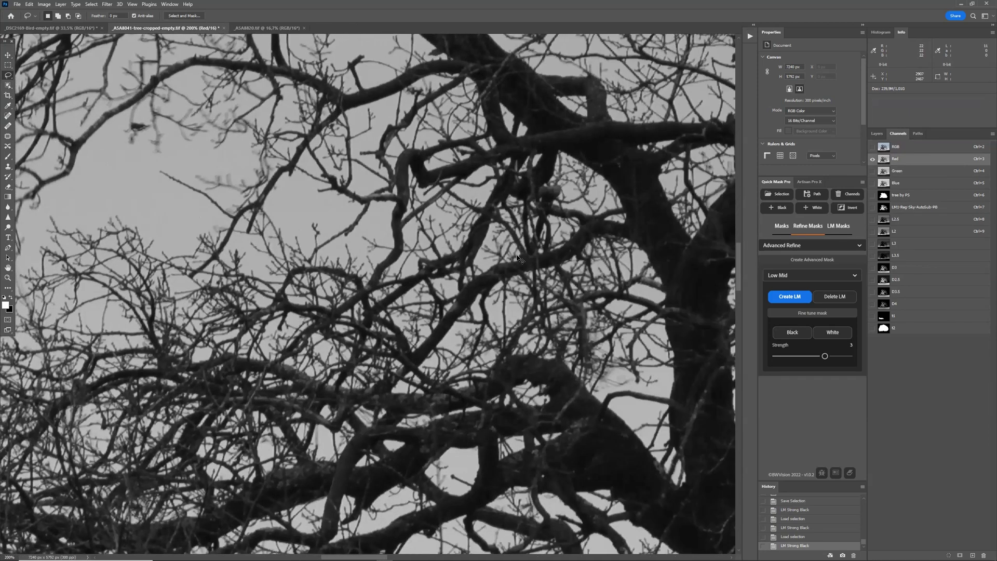
pyautogui.hscroll(4, 521, 251)
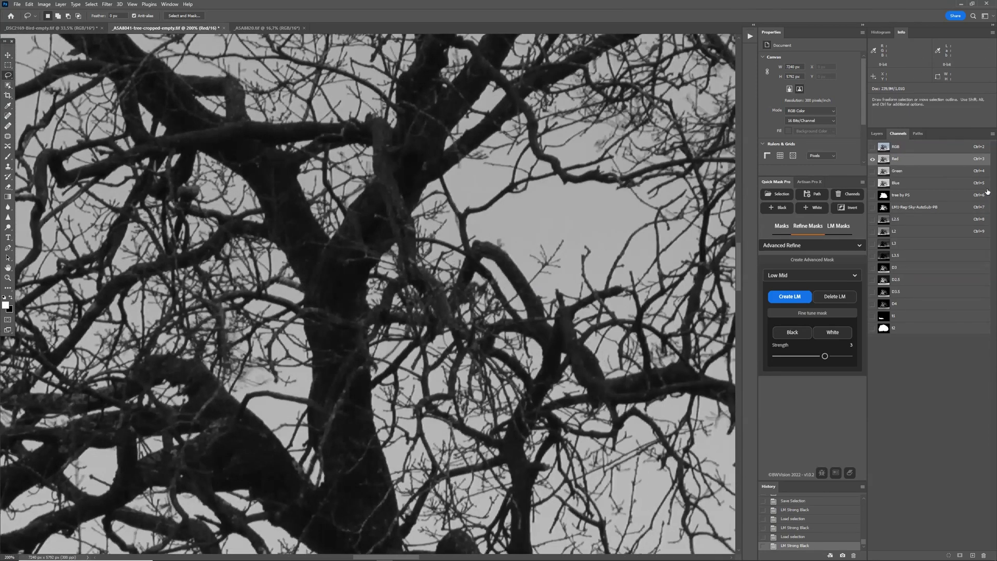
pyautogui.click(928, 207)
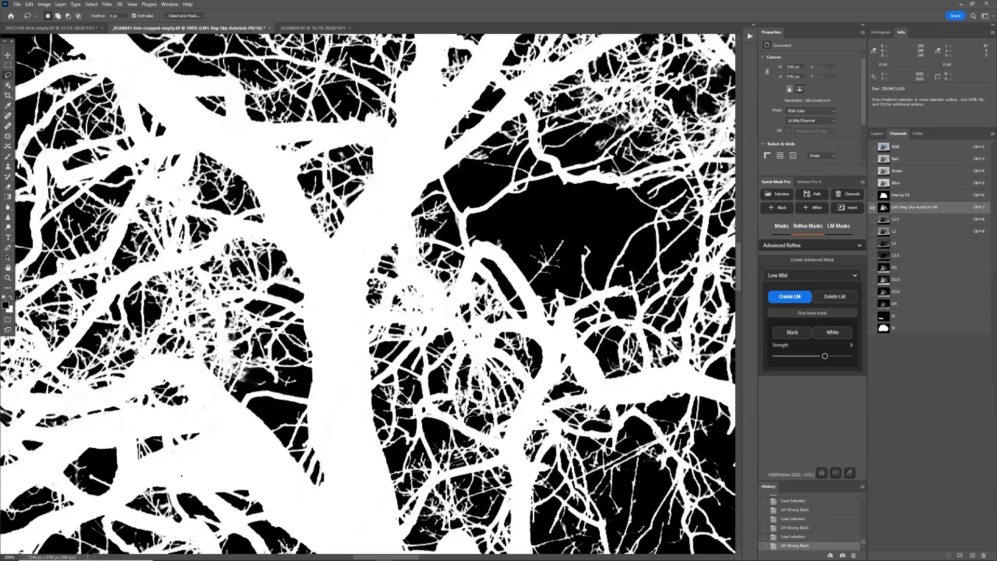
pyautogui.hscroll(4, 596, 409)
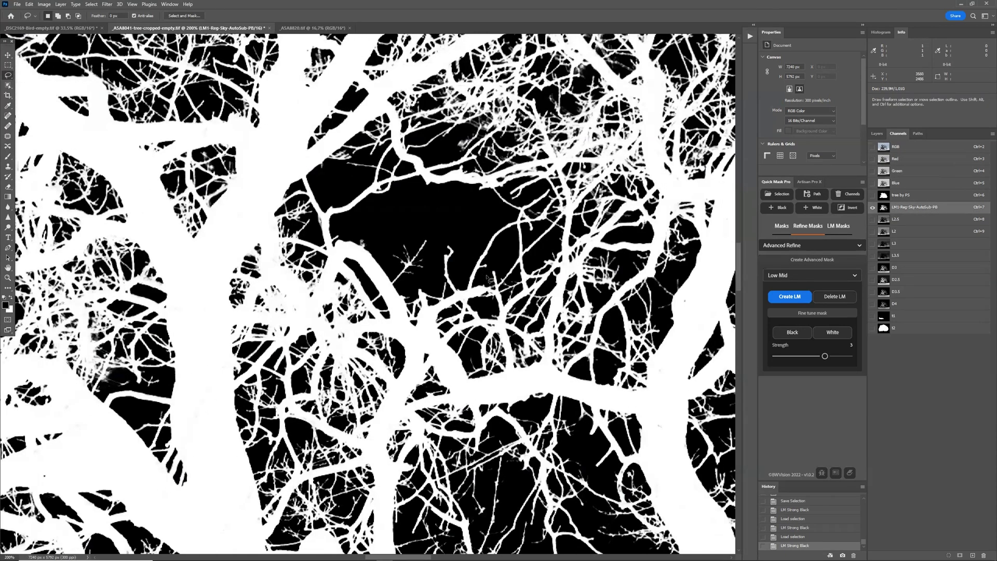
pyautogui.scroll(5, 522, 294)
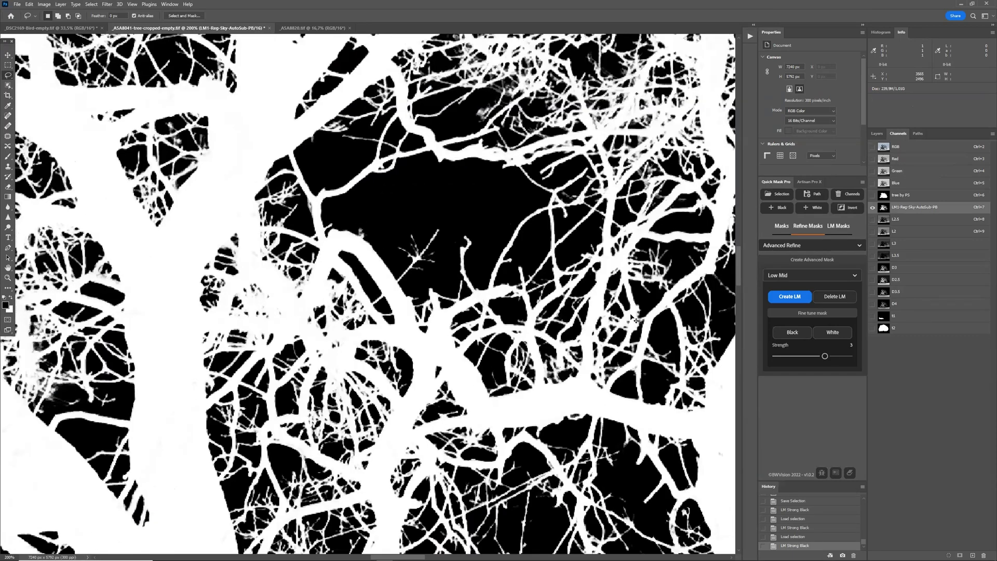
pyautogui.scroll(3, 525, 304)
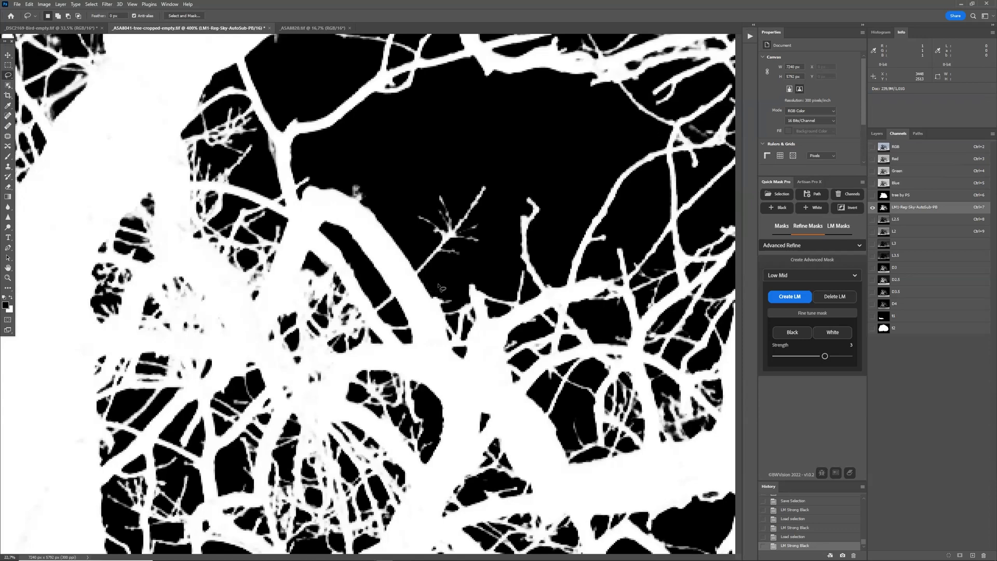
pyautogui.hotkey('ctrl', '0')
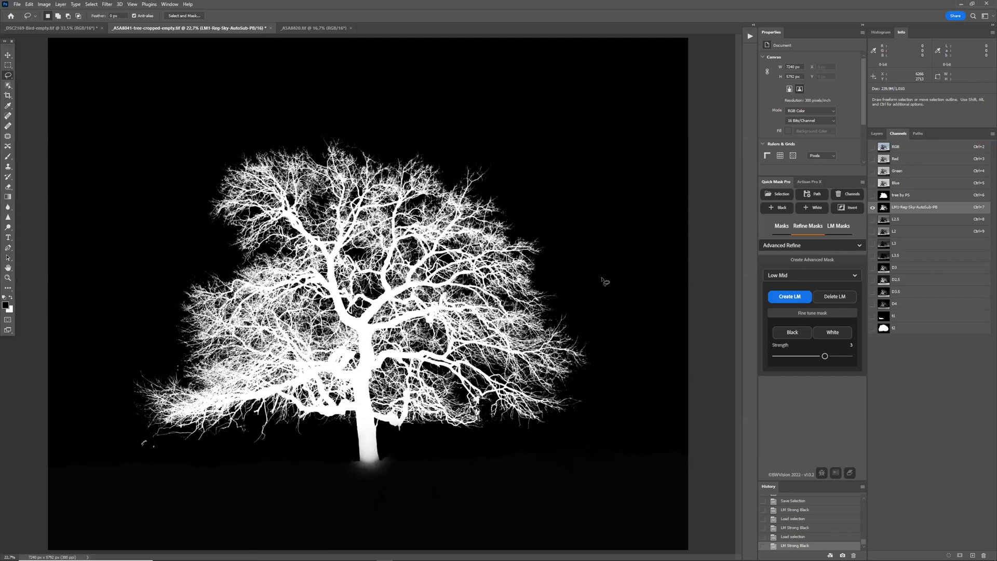
# Delete the luminosity mask channels together with the t1, t2 and tree by PS channels, keeping the LM1-Reg-Sky-AutoSub-PB mask
pyautogui.click(834, 298)
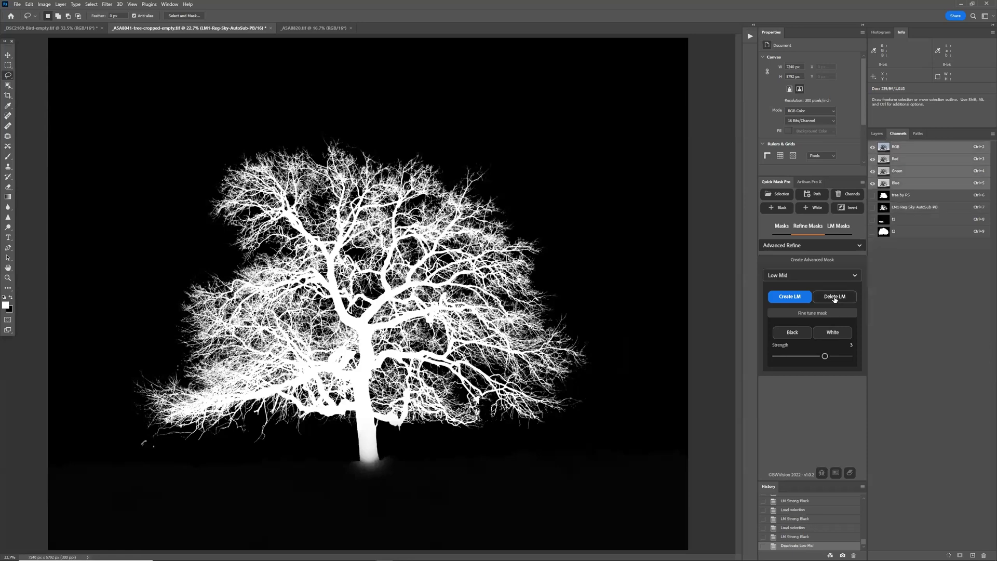
pyautogui.click(898, 219)
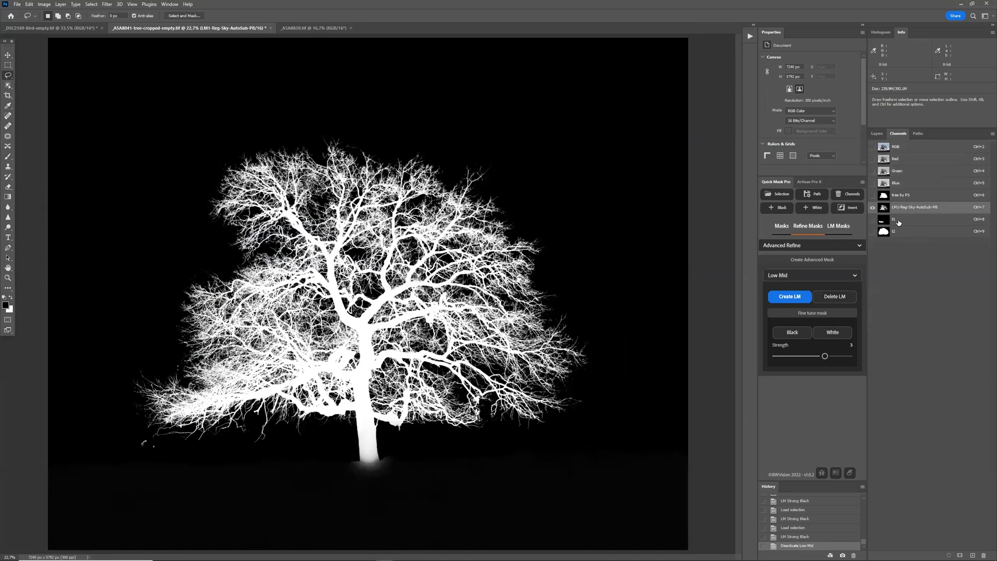
pyautogui.keyDown('shift'); pyautogui.click(898, 230); pyautogui.keyUp('shift')
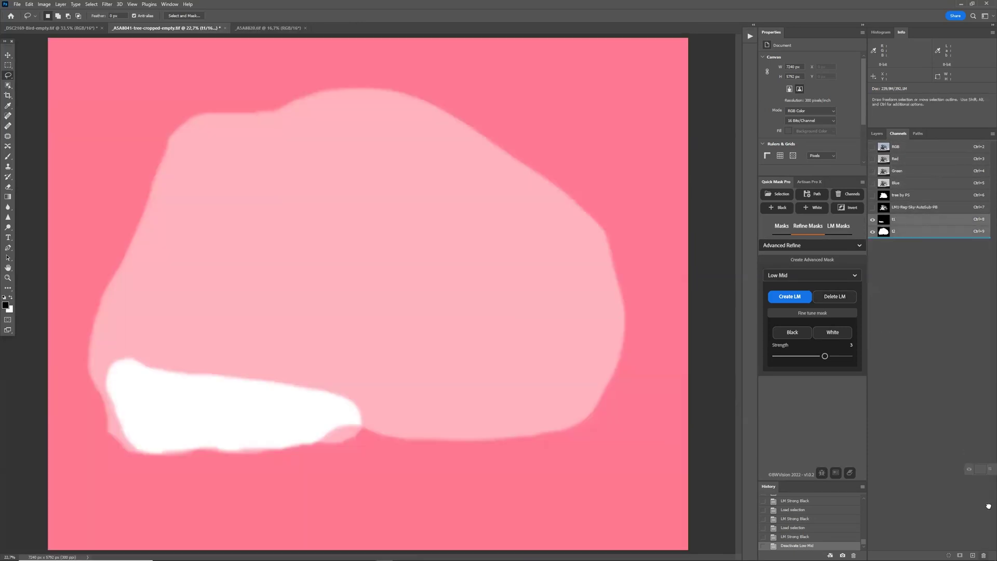
pyautogui.click(983, 555)
pyautogui.click(907, 197)
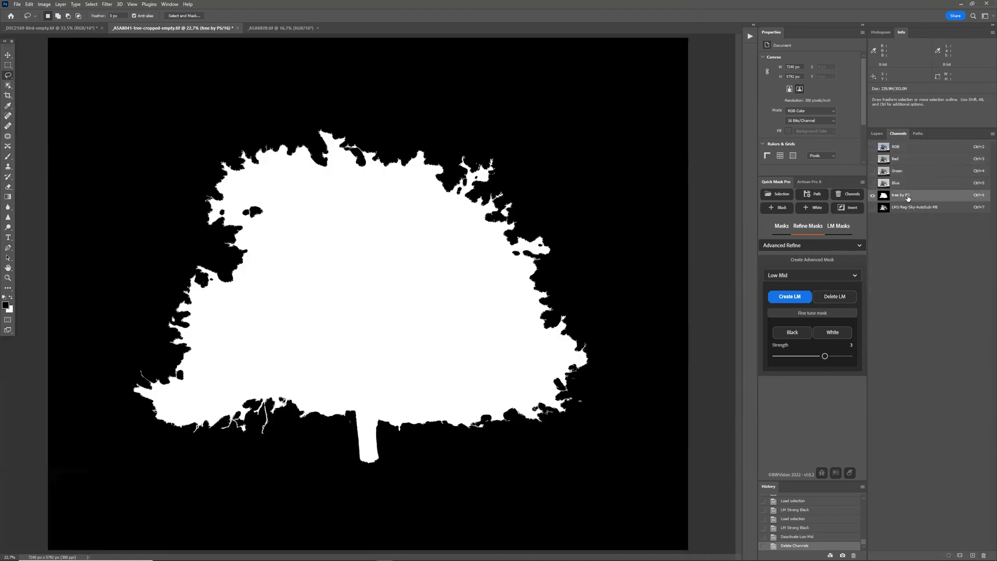
pyautogui.moveTo(907, 199); pyautogui.dragTo(983, 555)
pyautogui.click(915, 196)
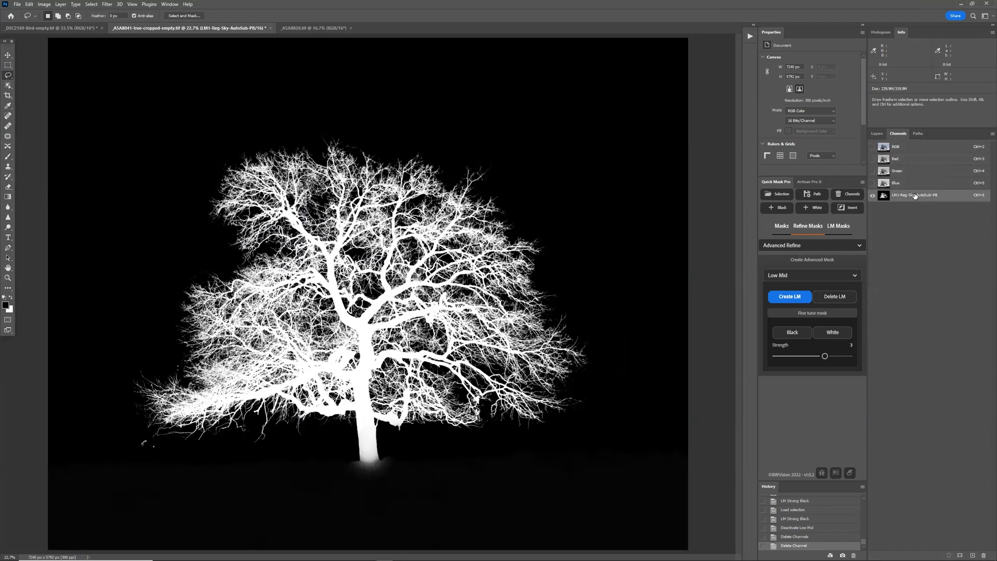
# Create a default sky mask from the RGB composite with Sky Mask - Default
pyautogui.click(928, 151)
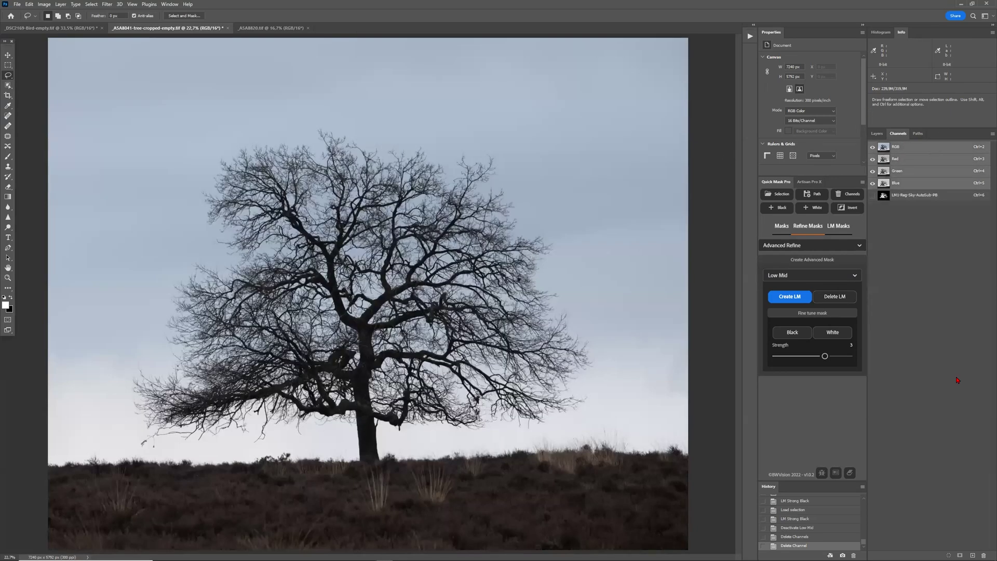
pyautogui.click(777, 227)
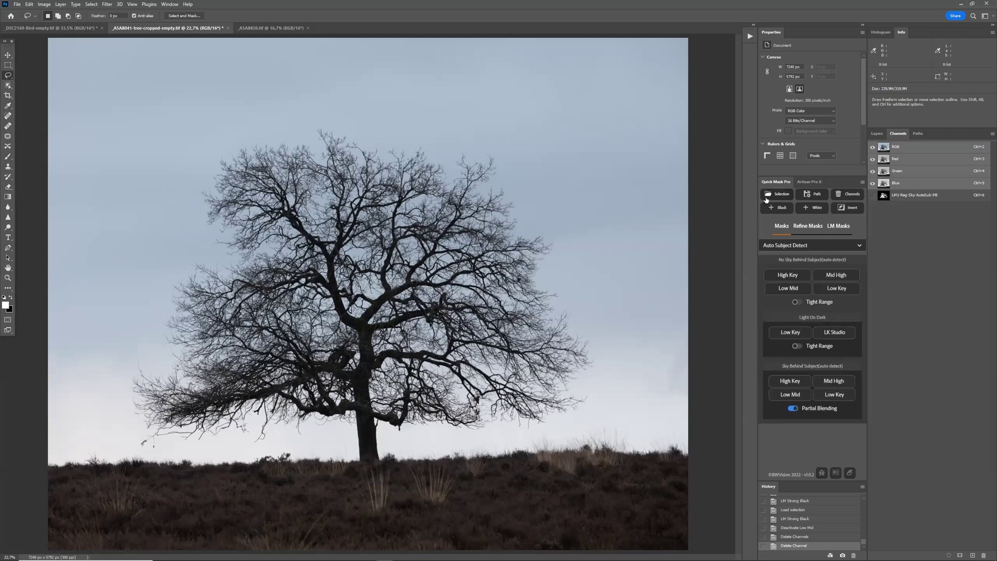
pyautogui.click(786, 245)
pyautogui.click(785, 282)
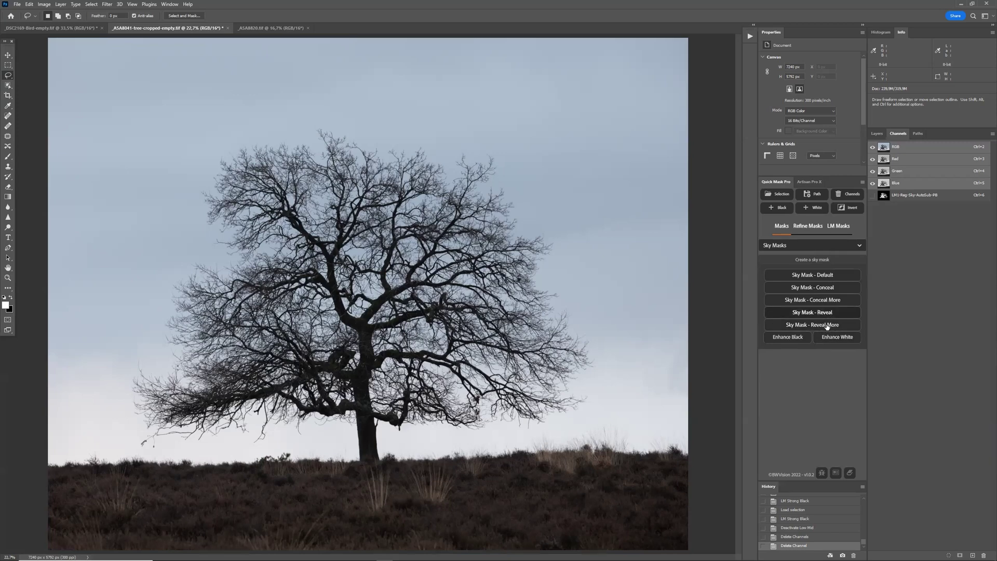
pyautogui.click(819, 275)
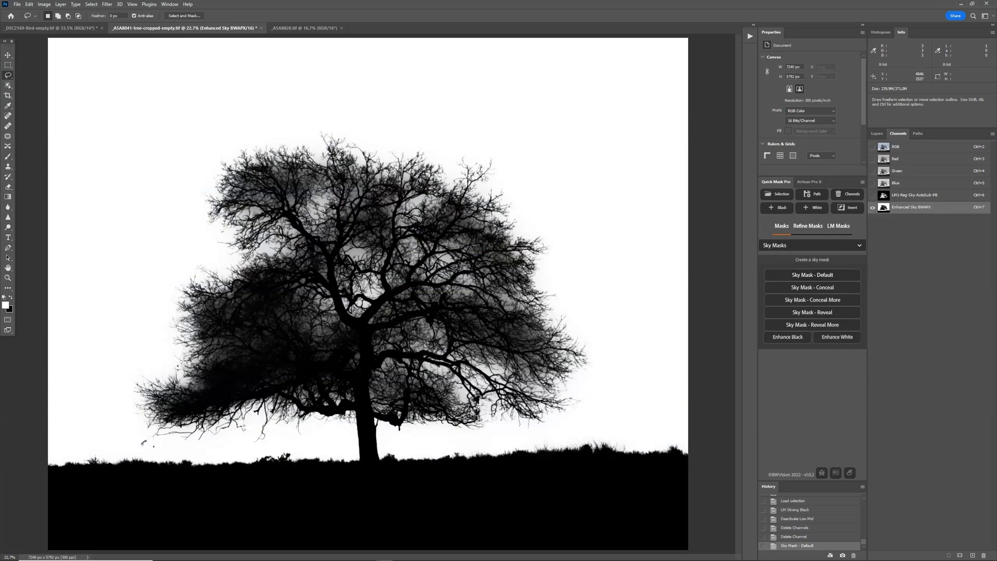
# Compare the LM1-Reg-Sky-AutoSub-PB mask with the Enhanced Sky BWAPX mask by alternating between the two channels
pyautogui.click(894, 197)
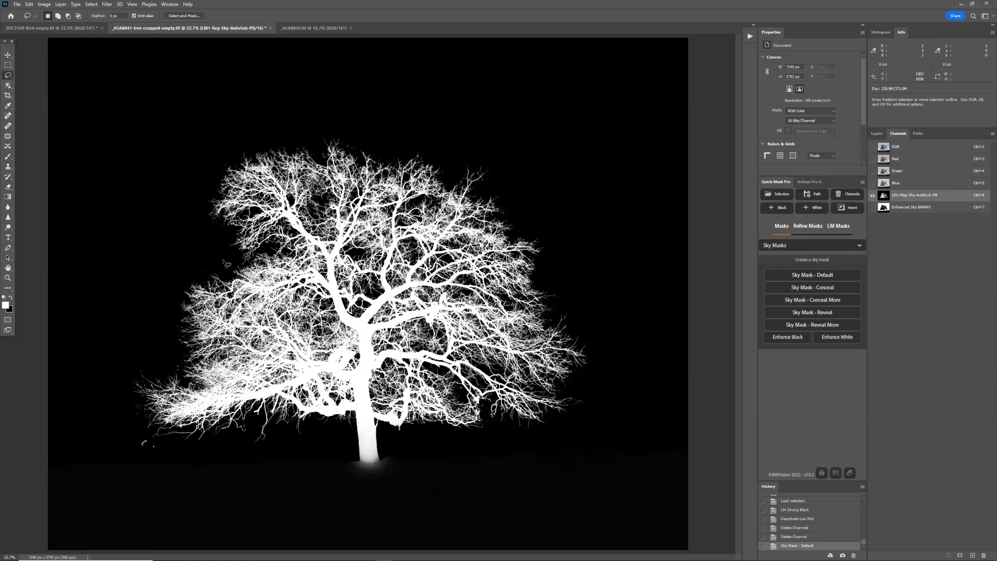
pyautogui.click(912, 207)
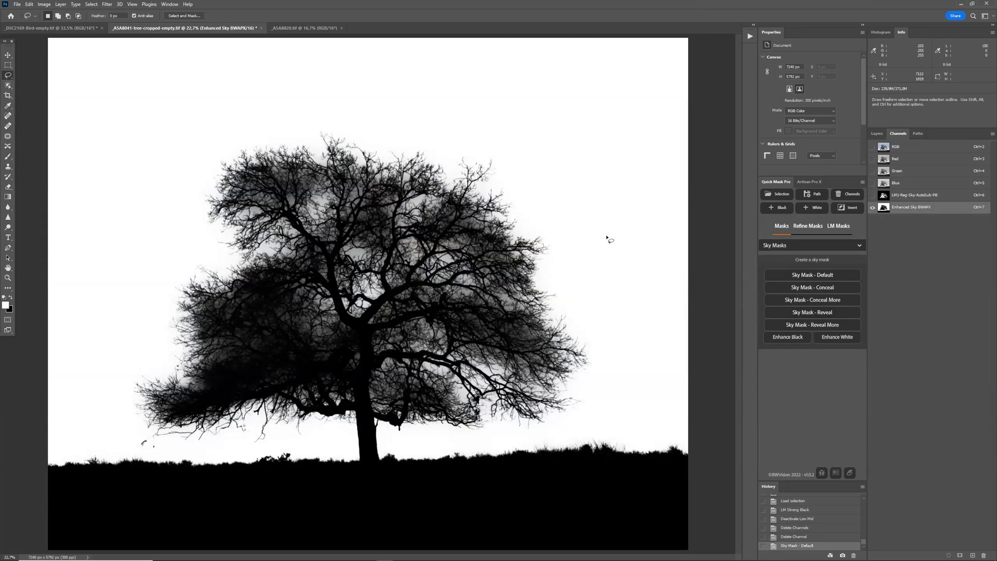
pyautogui.click(916, 199)
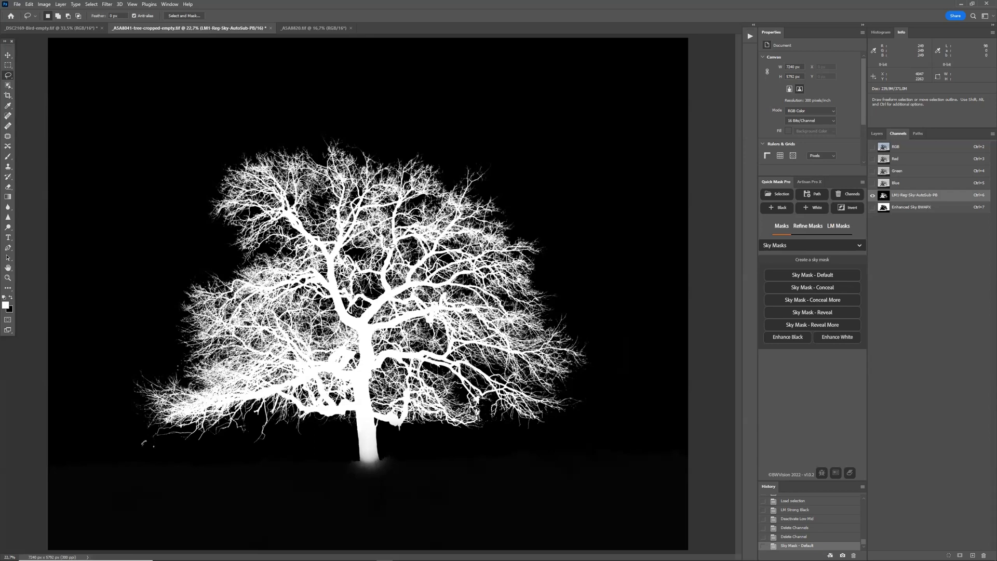
pyautogui.click(908, 208)
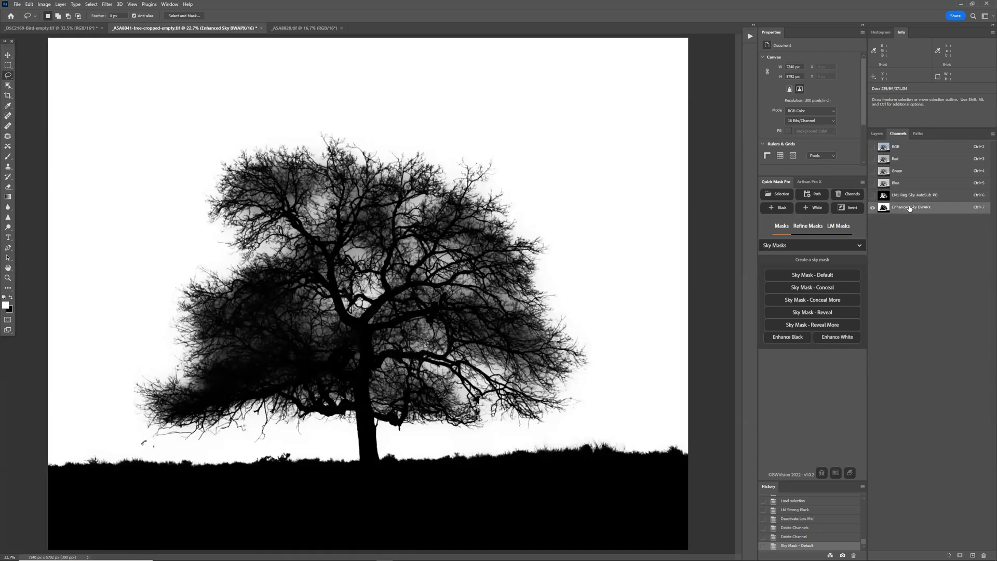
pyautogui.click(910, 197)
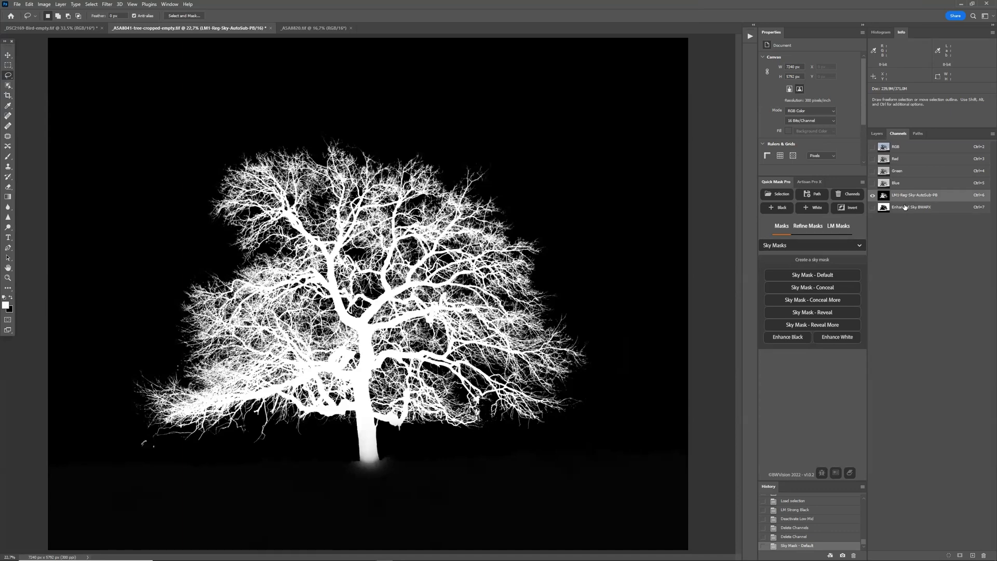
pyautogui.click(905, 207)
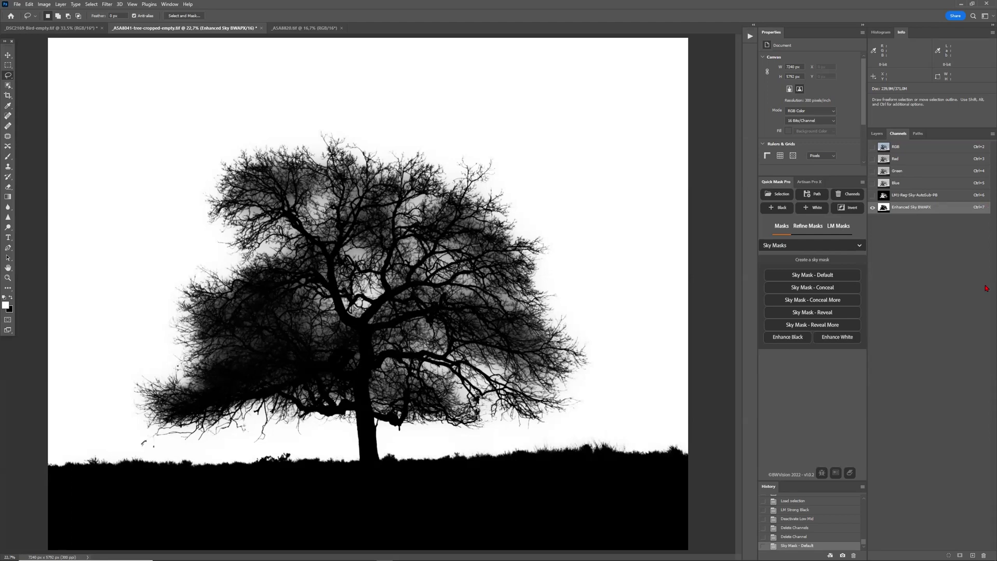
# Invert the LM1-Reg-Sky-AutoSub-PB mask and compare it with the Enhanced Sky BWAPX mask
pyautogui.click(914, 200)
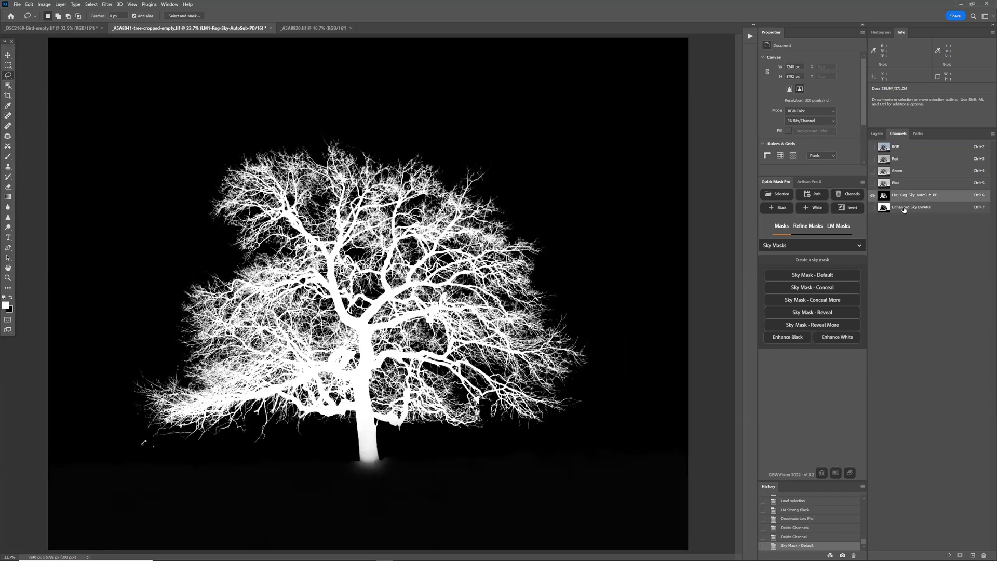
pyautogui.hotkey('ctrl', 'i')
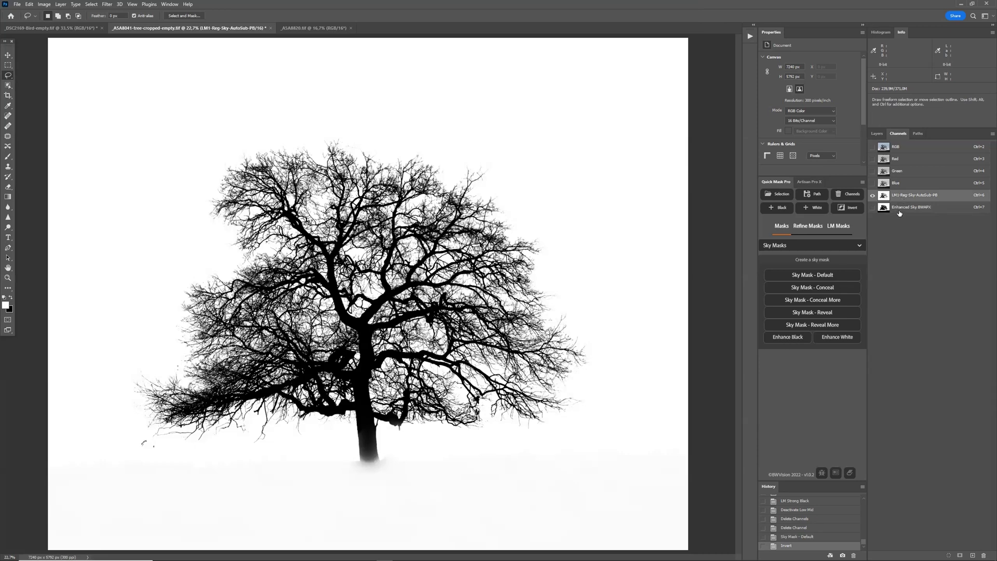
pyautogui.click(898, 212)
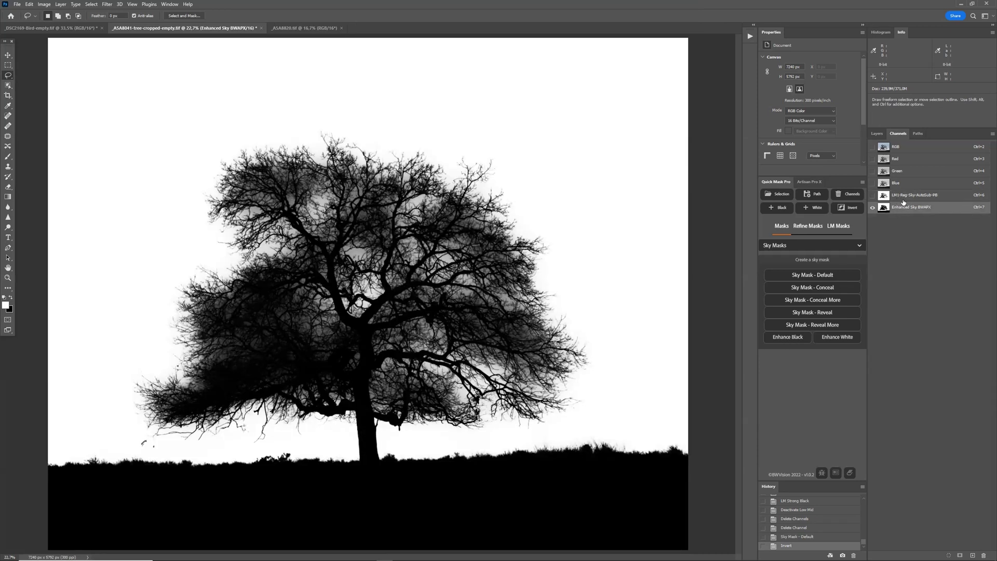
pyautogui.click(903, 198)
# Draw a freehand Lasso selection of about 6060 by 4550 px around the tree's crown on the Enhanced Sky BWAPX mask
pyautogui.click(903, 207)
pyautogui.press('m')
pyautogui.click(8, 76)
pyautogui.moveTo(216, 131)
pyautogui.mouseDown()
pyautogui.moveTo(157, 179)
pyautogui.moveTo(150, 228)
pyautogui.moveTo(66, 365)
pyautogui.moveTo(126, 449)
pyautogui.moveTo(244, 459)
pyautogui.mouseUp()
pyautogui.click(246, 461)
pyautogui.moveTo(194, 163)
pyautogui.mouseDown()
pyautogui.moveTo(82, 352)
pyautogui.moveTo(97, 399)
pyautogui.moveTo(130, 447)
pyautogui.moveTo(514, 440)
pyautogui.moveTo(582, 420)
pyautogui.moveTo(617, 373)
pyautogui.moveTo(589, 224)
pyautogui.moveTo(492, 94)
pyautogui.moveTo(253, 70)
pyautogui.moveTo(193, 113)
pyautogui.moveTo(190, 167)
pyautogui.mouseUp()
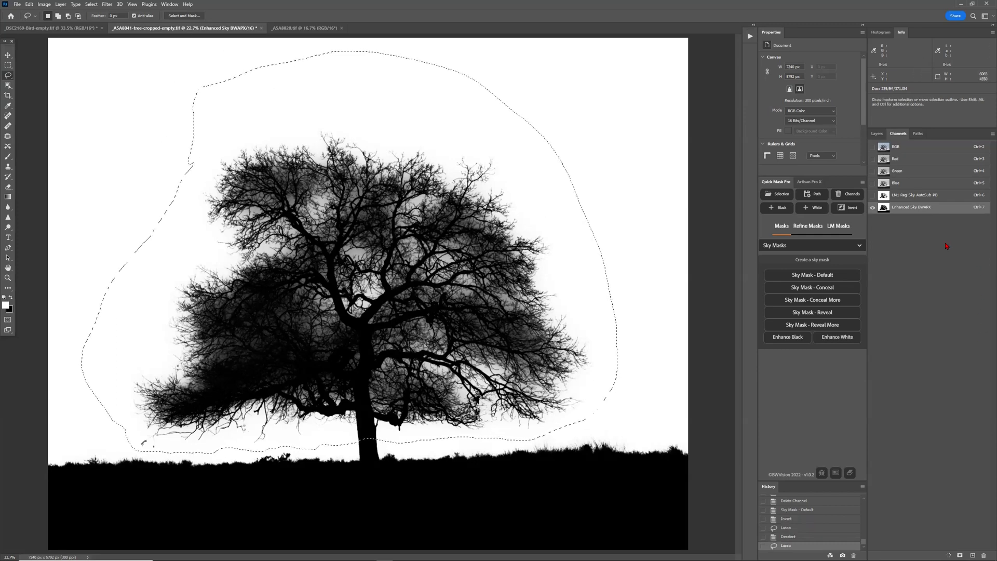
# Compare the LM1-Reg-Sky-AutoSub-PB and Enhanced Sky BWAPX masks within the lasso outline by alternating between the channels
pyautogui.click(902, 198)
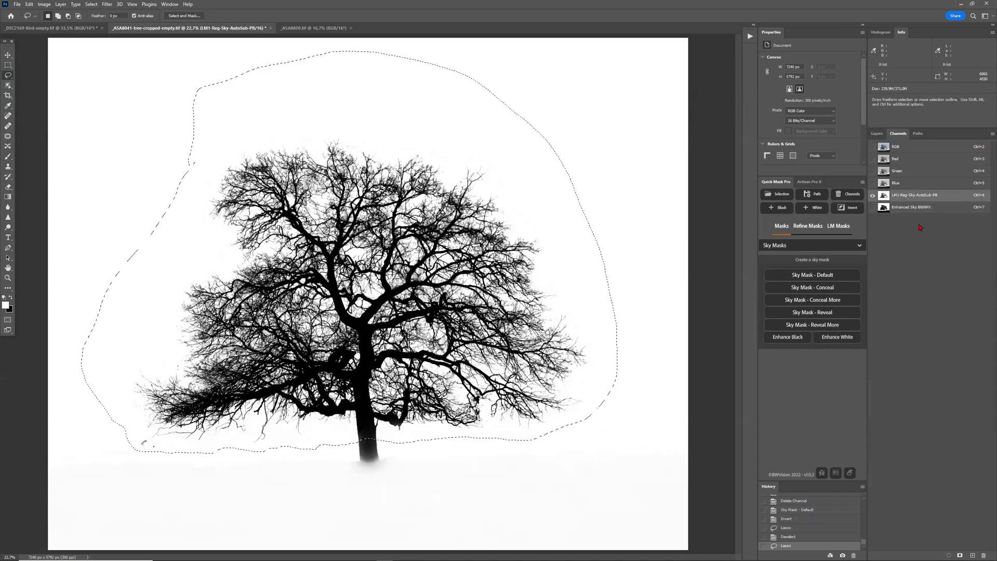
pyautogui.click(912, 210)
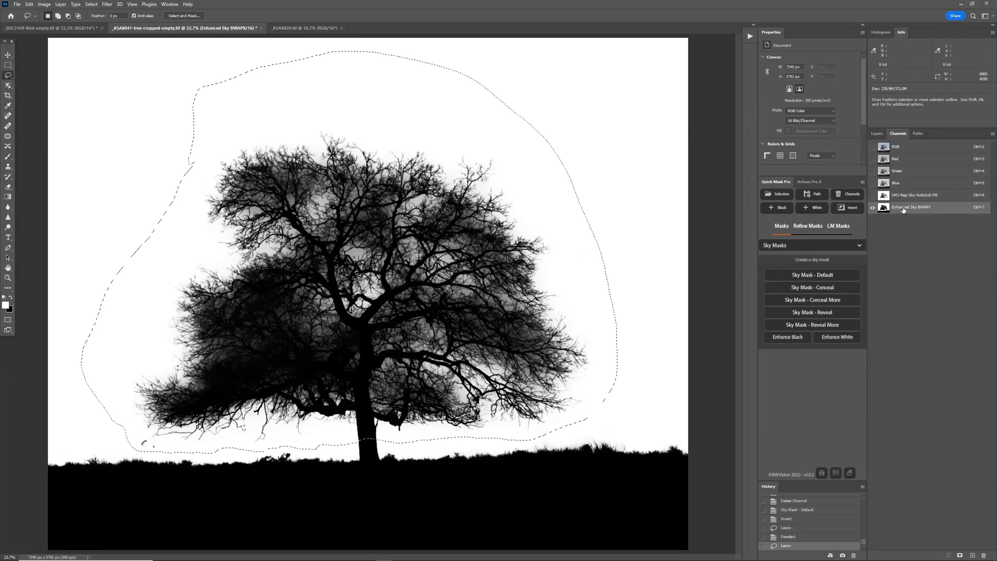
pyautogui.click(933, 199)
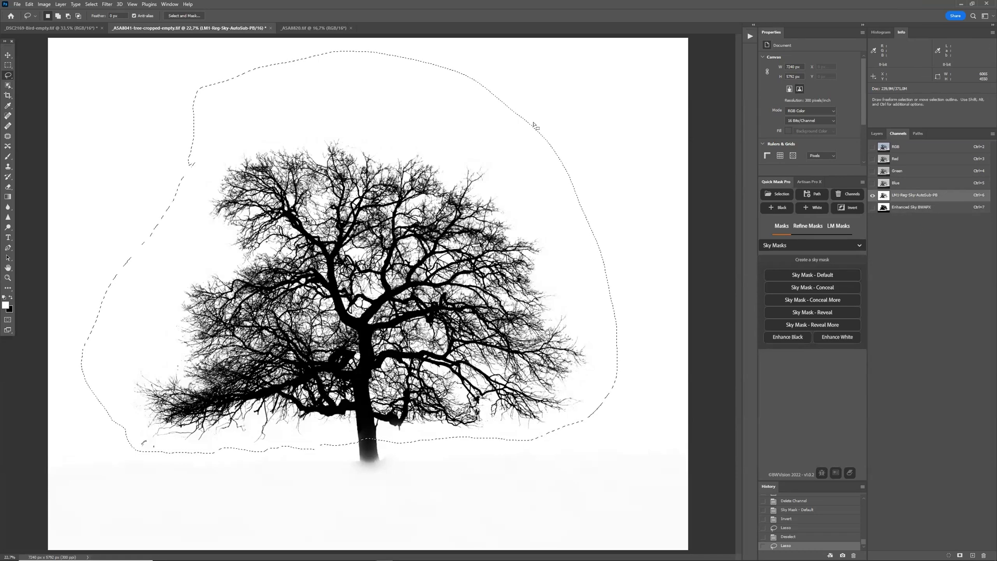
pyautogui.click(908, 210)
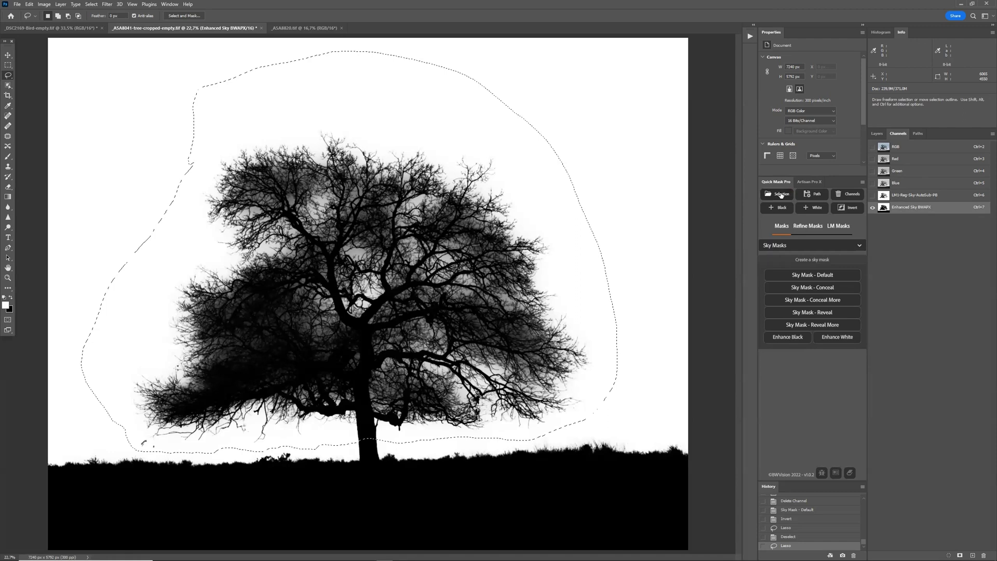
# Intersect the lasso selection with the LM1-Reg-Sky-AutoSub-PB channel and lighten the Enhanced Sky BWAPX mask with the Normal Adjustments at strength 4
pyautogui.click(780, 195)
pyautogui.click(511, 188)
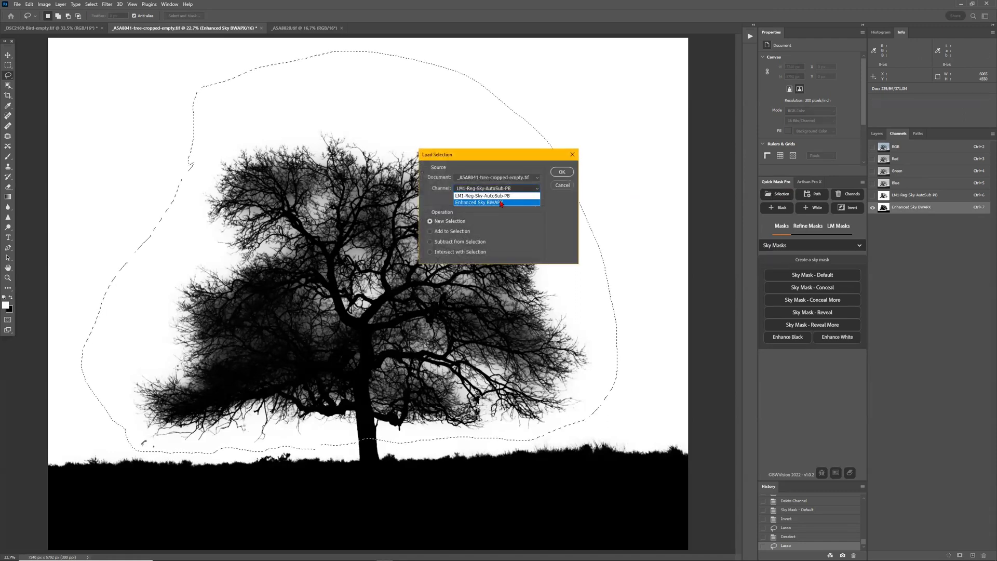
pyautogui.click(501, 202)
pyautogui.click(496, 188)
pyautogui.click(491, 196)
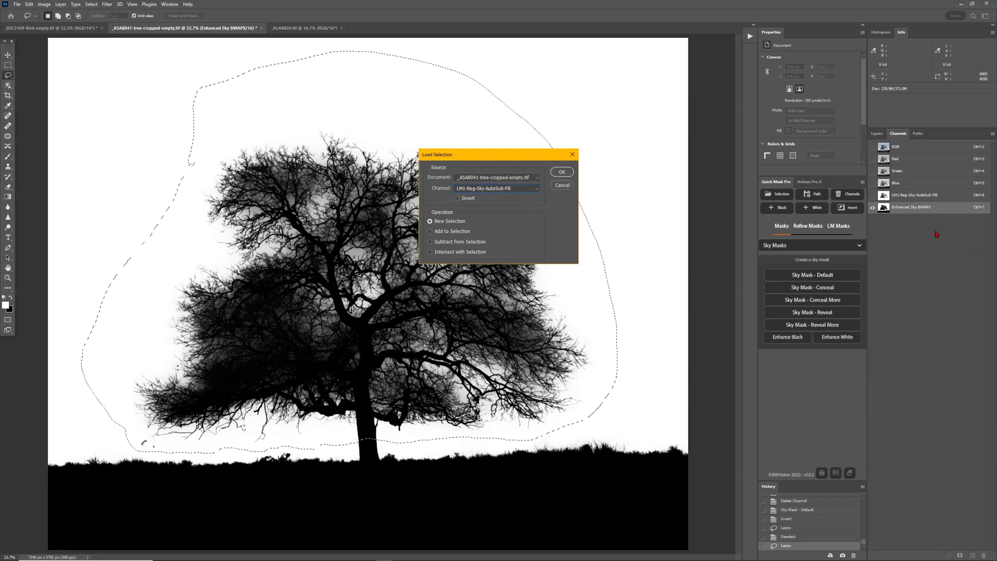
pyautogui.click(459, 252)
pyautogui.click(557, 176)
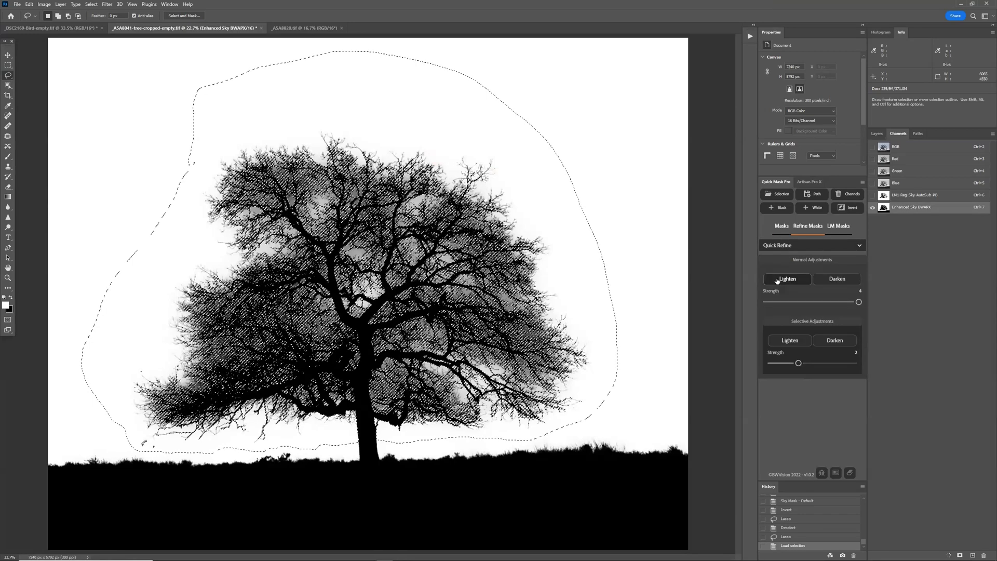
pyautogui.click(778, 281)
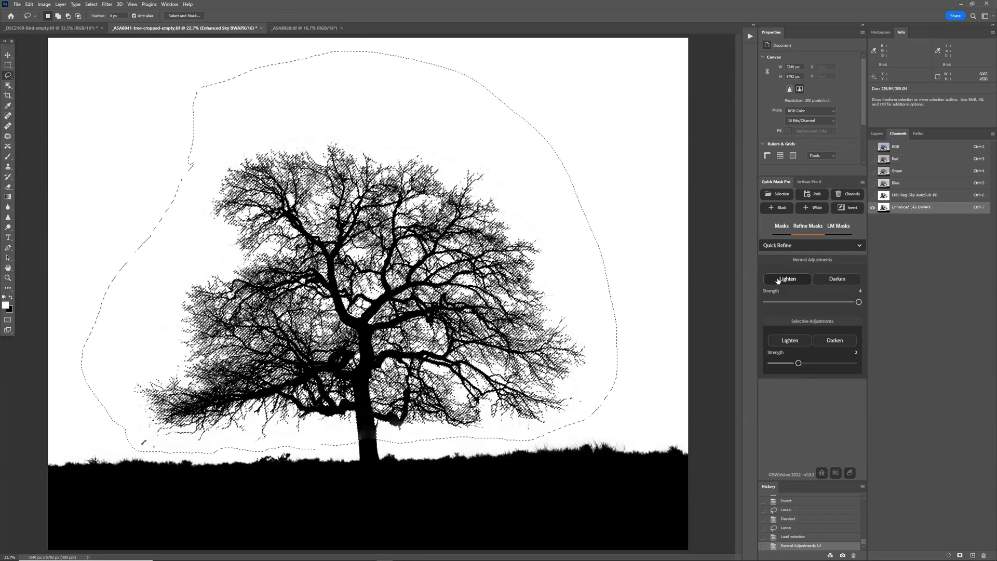
# Try a second Normal Adjustments Lighten at strength 4, compare the deselected masks, and step back in history to the first Lighten
pyautogui.click(780, 281)
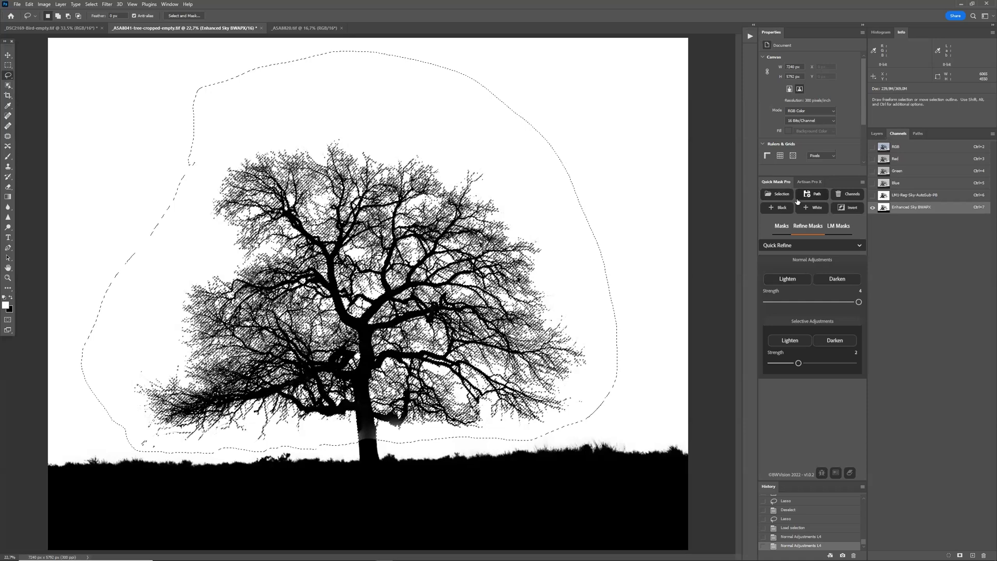
pyautogui.hotkey('ctrl', 'd')
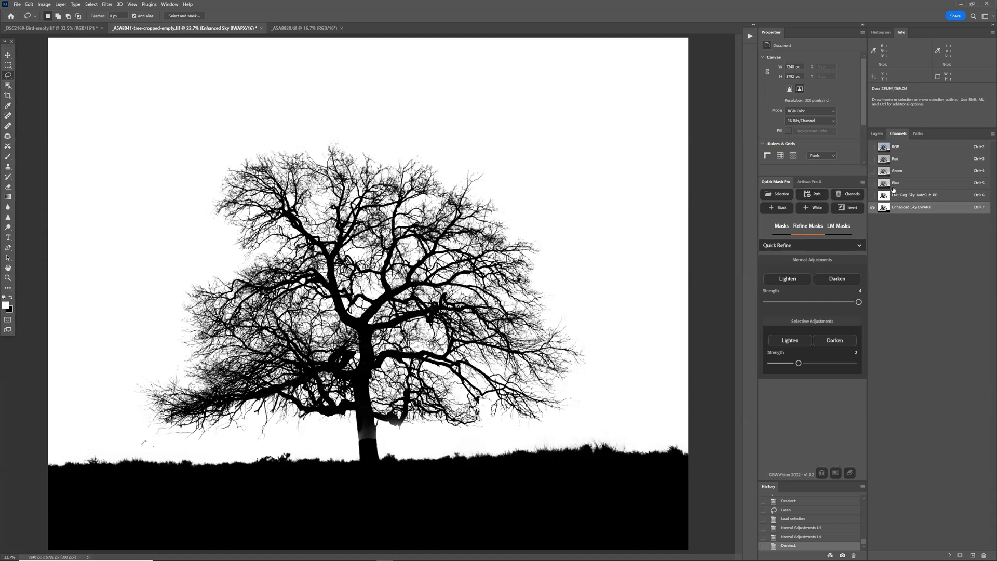
pyautogui.click(920, 200)
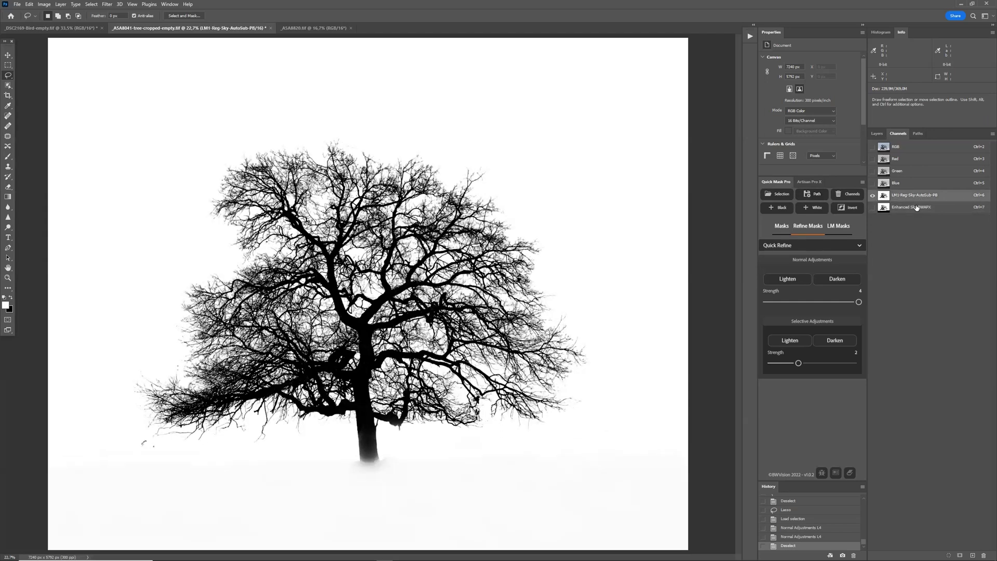
pyautogui.click(916, 208)
pyautogui.click(793, 536)
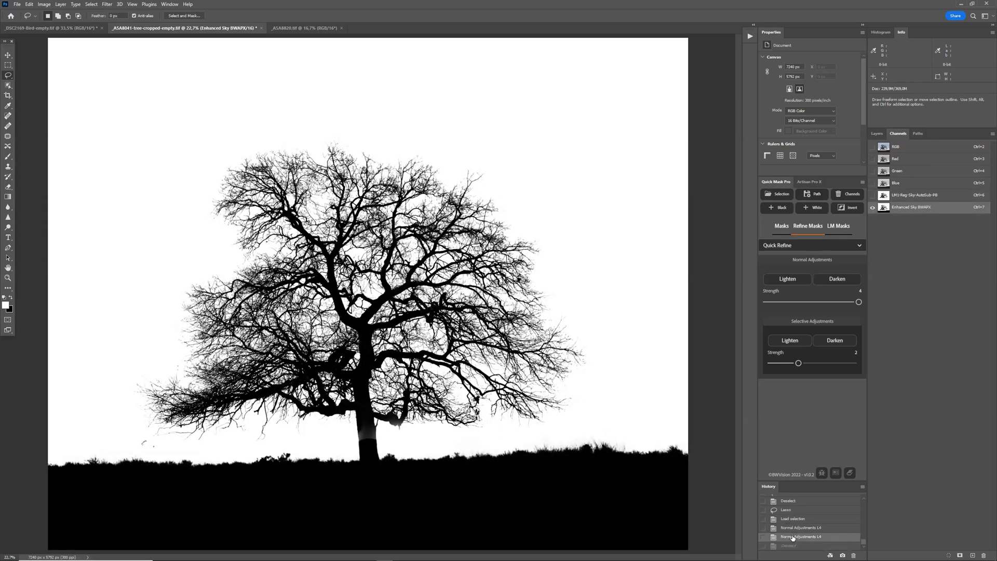
pyautogui.click(806, 528)
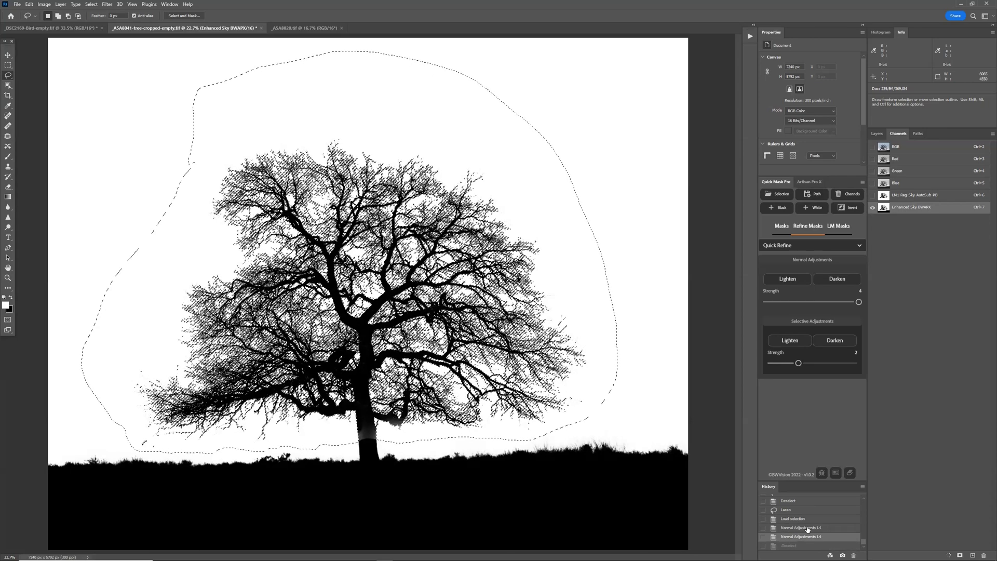
pyautogui.click(806, 528)
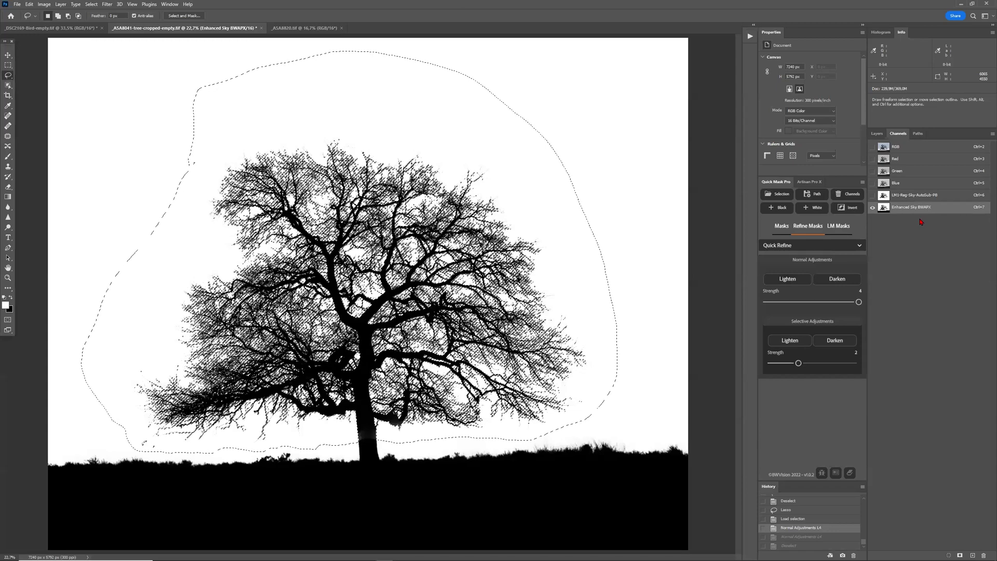
# Clear the selection and compare the lightened Enhanced Sky BWAPX mask with the LM1-Reg-Sky-AutoSub-PB mask
pyautogui.hotkey('ctrl', 'd')
pyautogui.click(917, 200)
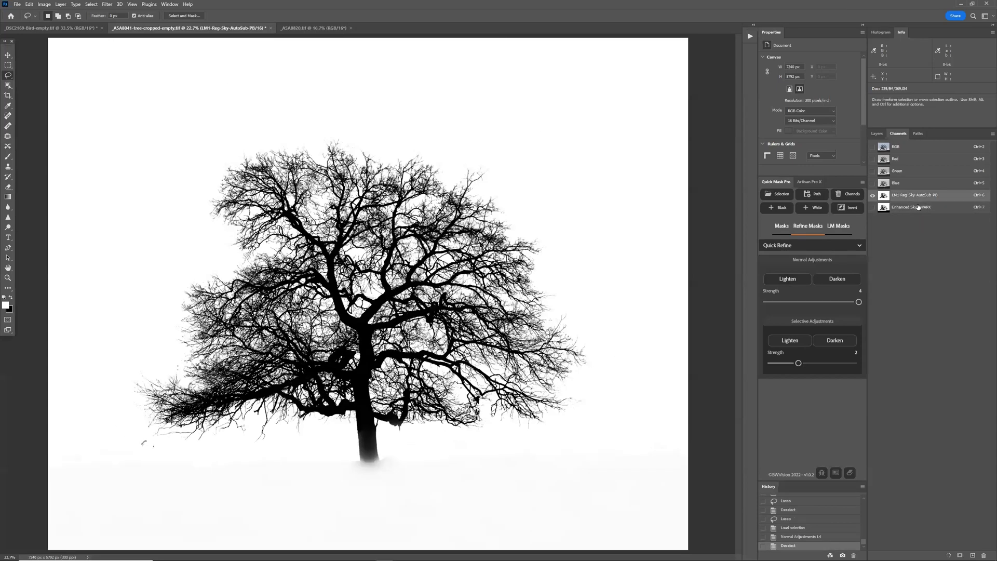
pyautogui.click(917, 206)
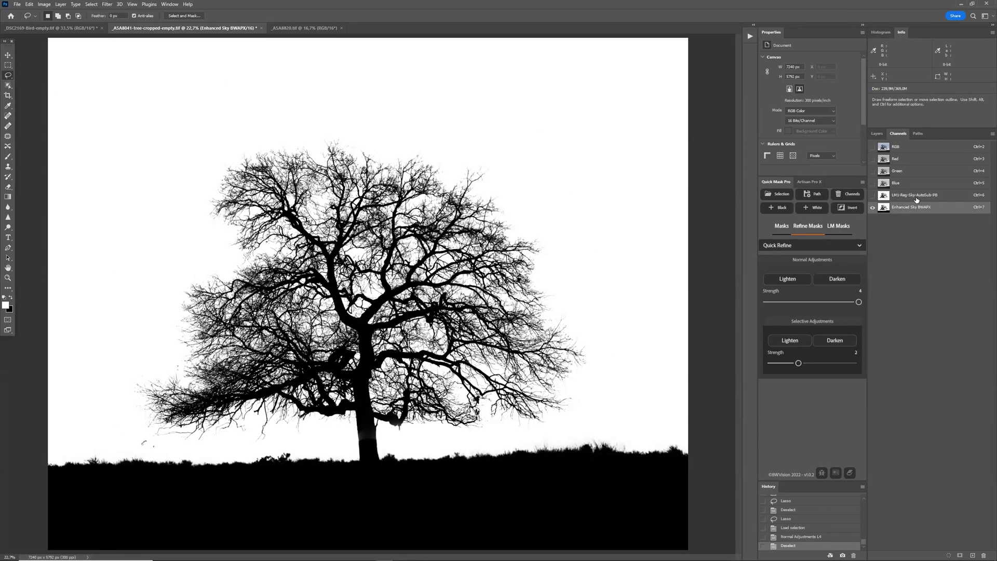
pyautogui.click(916, 200)
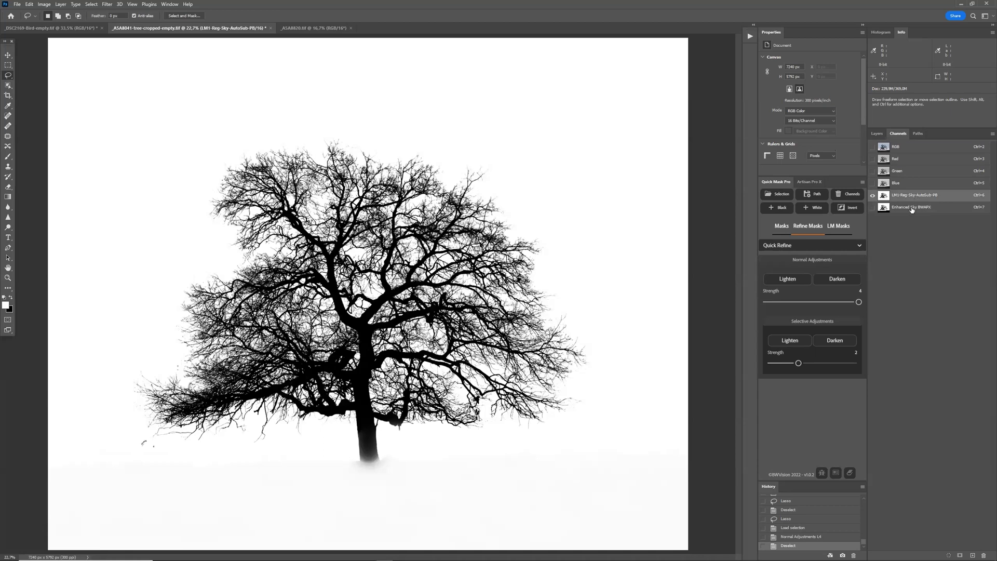
pyautogui.click(912, 208)
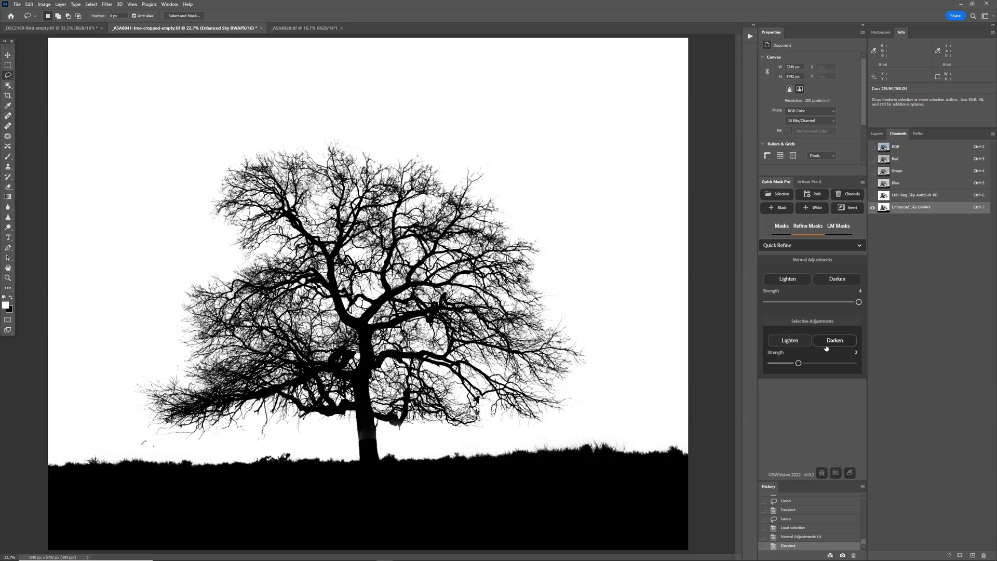
# Invert the LM1-Reg-Sky-AutoSub-PB mask and view the Enhanced Sky BWAPX mask again
pyautogui.click(912, 200)
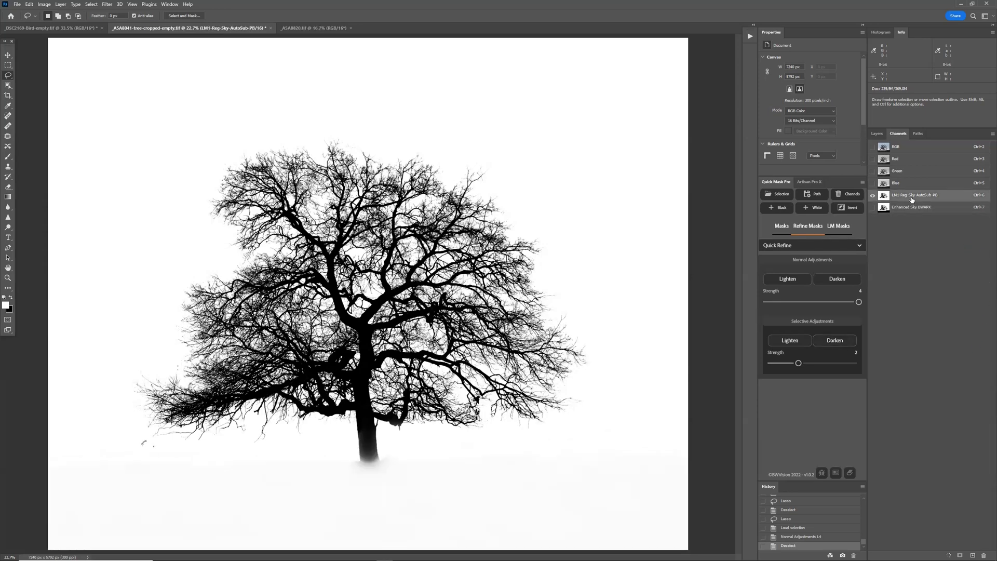
pyautogui.hotkey('ctrl', 'i')
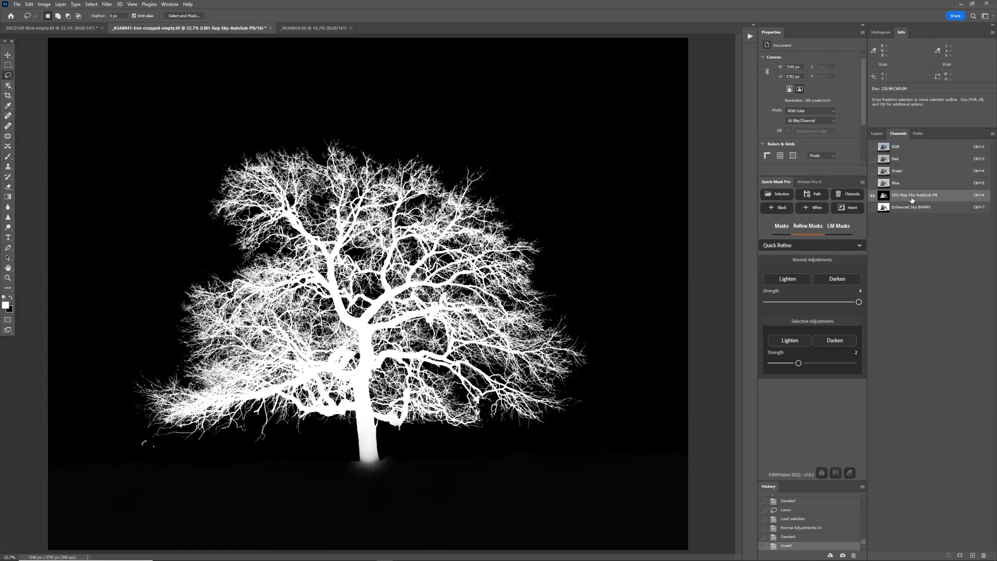
pyautogui.click(899, 208)
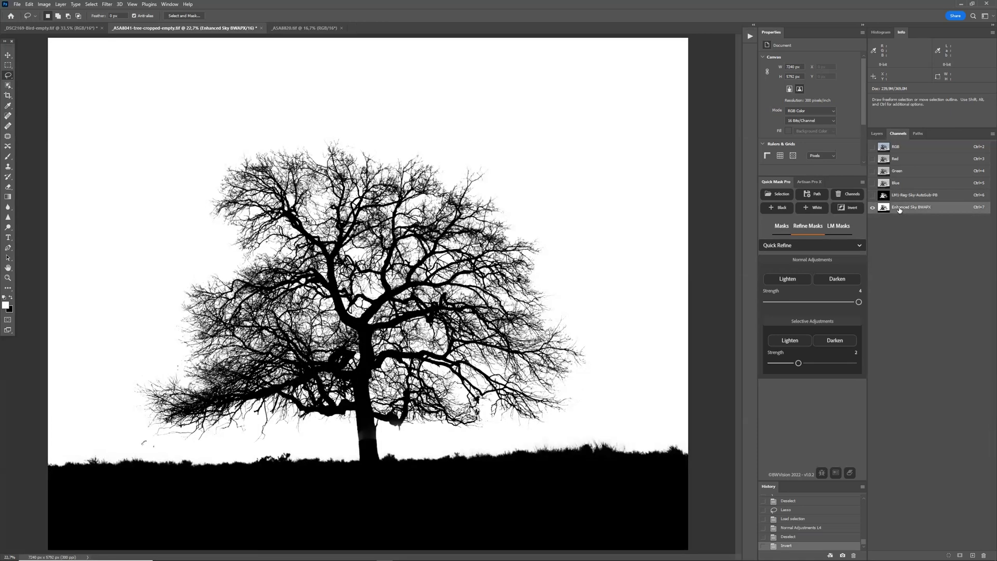
# Return to the RGB composite and convert the background layer to black and white with the Artisan Pro X Neutral conversion
pyautogui.click(901, 148)
pyautogui.click(878, 134)
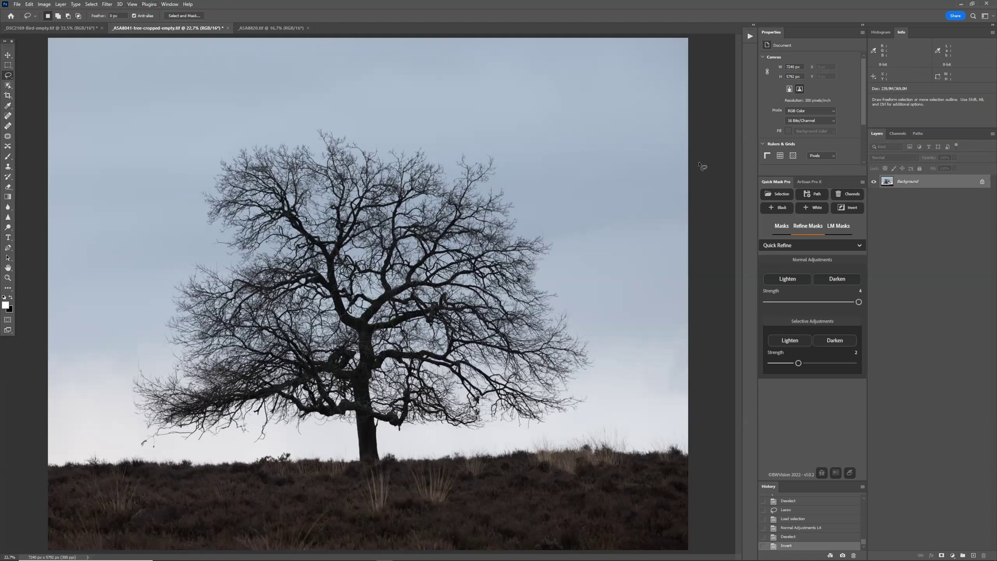
pyautogui.click(808, 184)
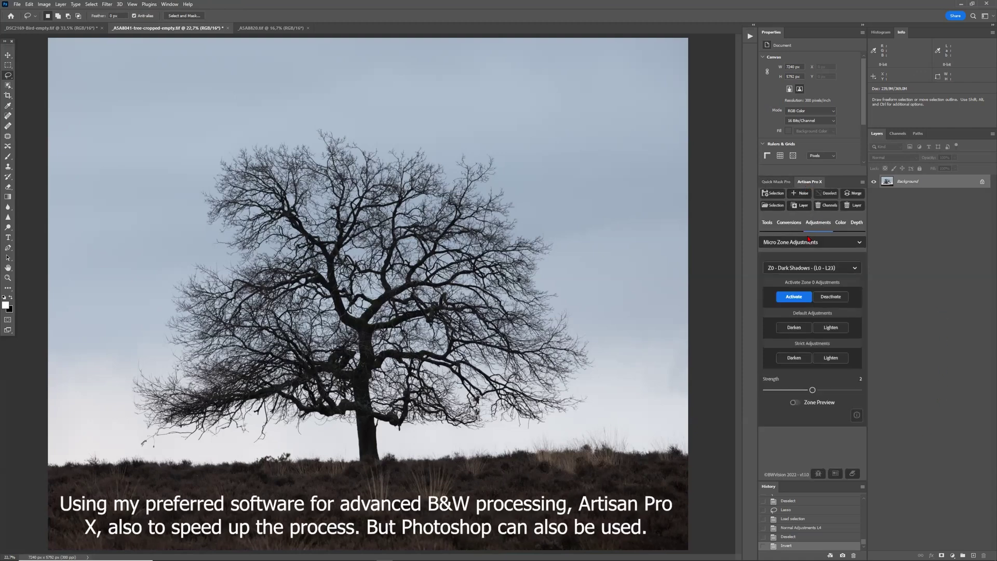
pyautogui.click(788, 222)
pyautogui.click(792, 276)
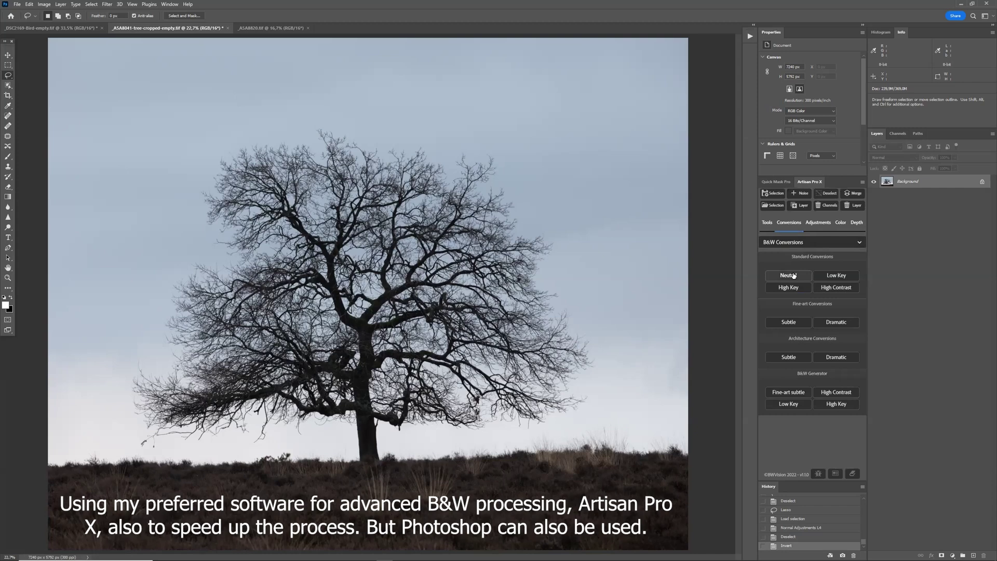
# Check the inverted LM1-Reg-Sky-AutoSub-PB mask and return to the RGB composite of the black-and-white layer
pyautogui.click(898, 133)
pyautogui.click(900, 197)
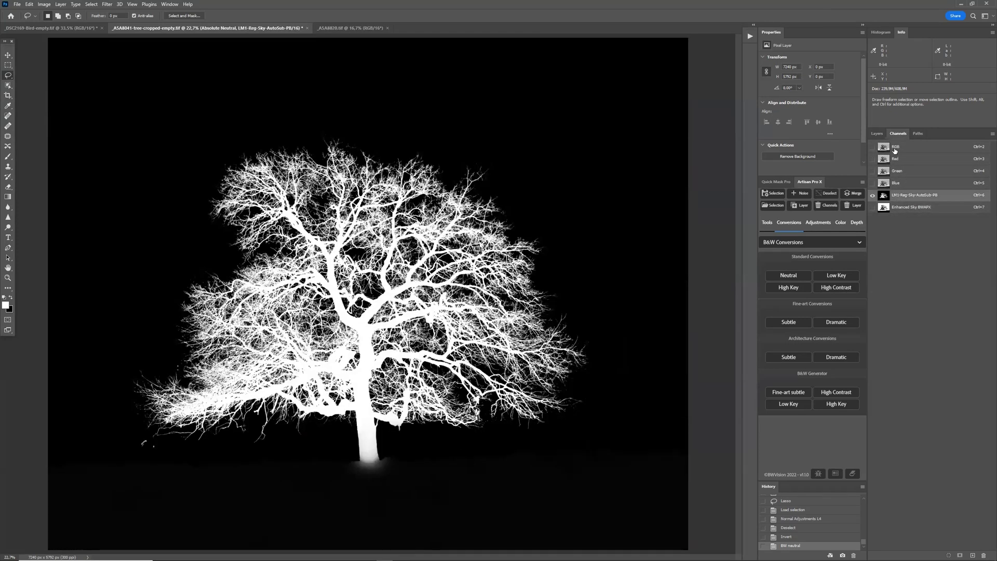
pyautogui.click(893, 148)
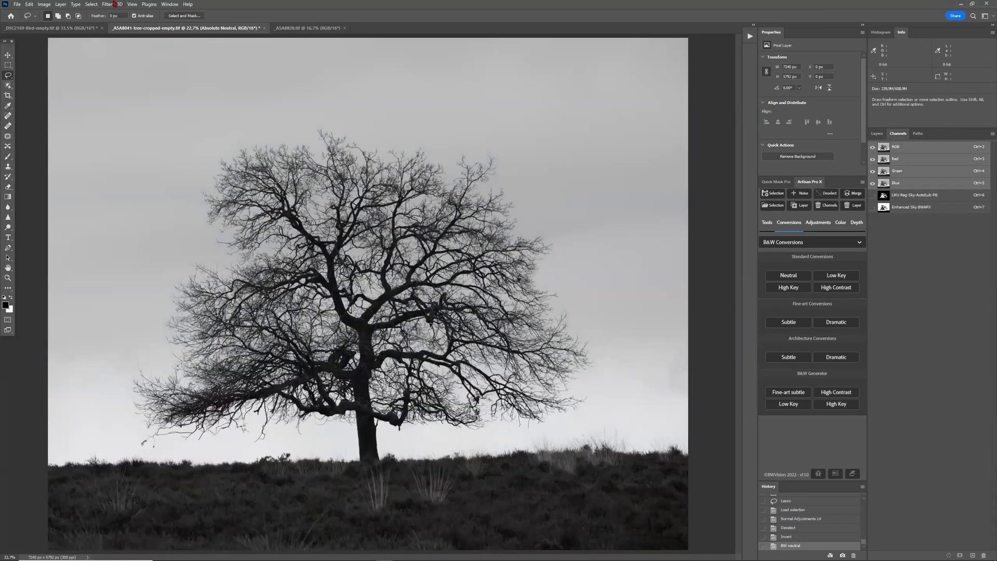
pyautogui.click(877, 134)
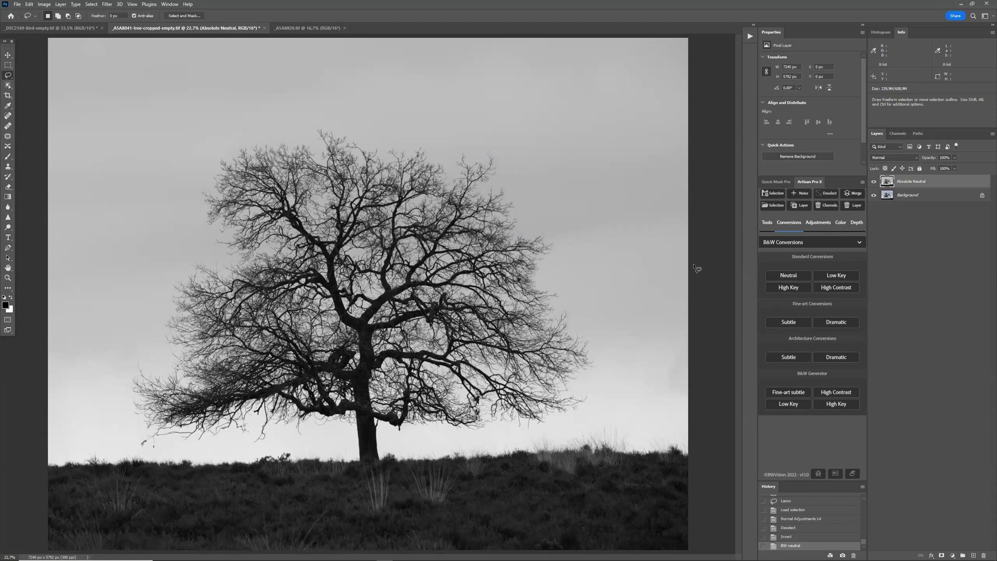
# Load the LM1-Reg-Sky-AutoSub-PB channel as a new selection on the black-and-white layer and clear it again
pyautogui.click(91, 4)
pyautogui.click(114, 176)
pyautogui.click(509, 189)
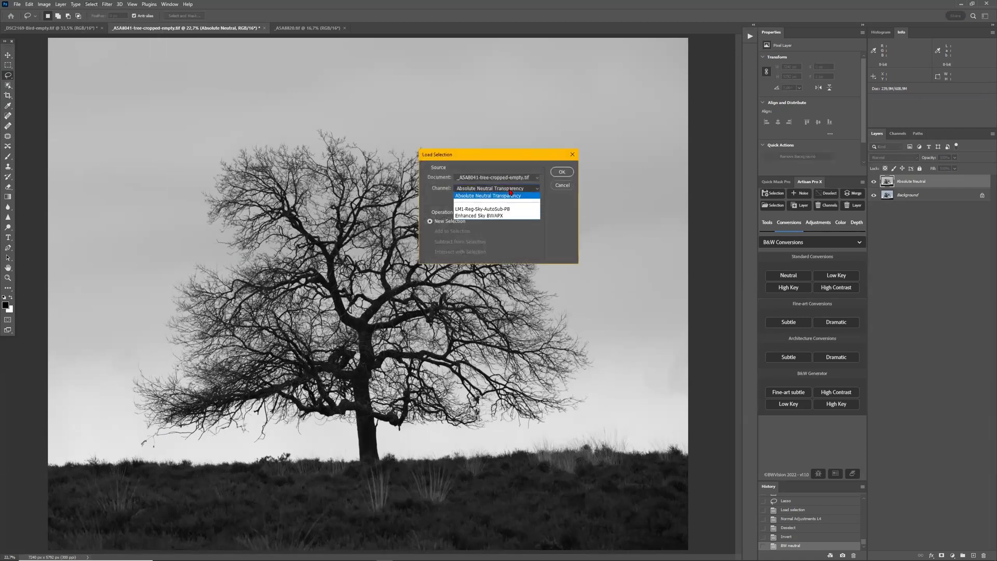
pyautogui.click(512, 208)
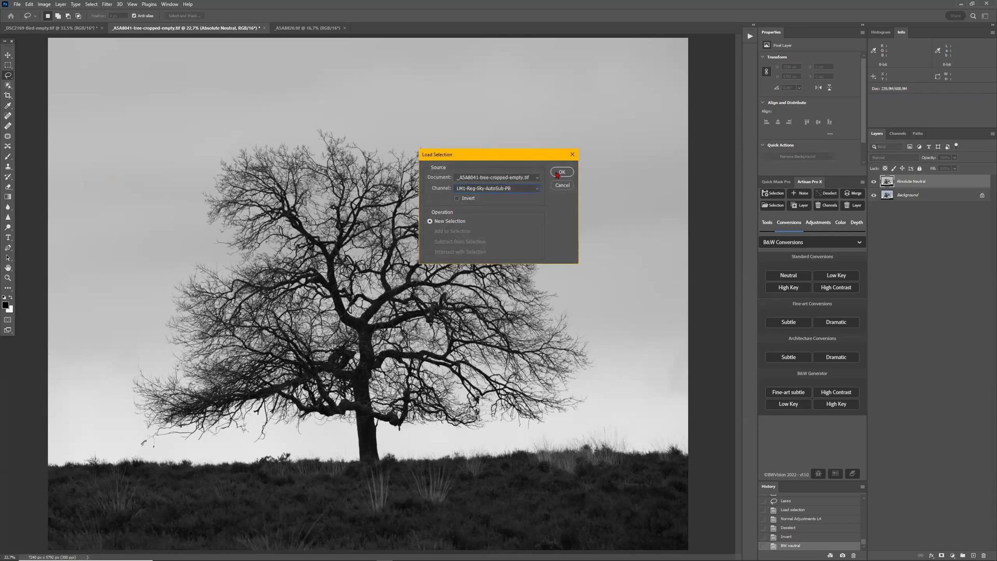
pyautogui.click(559, 172)
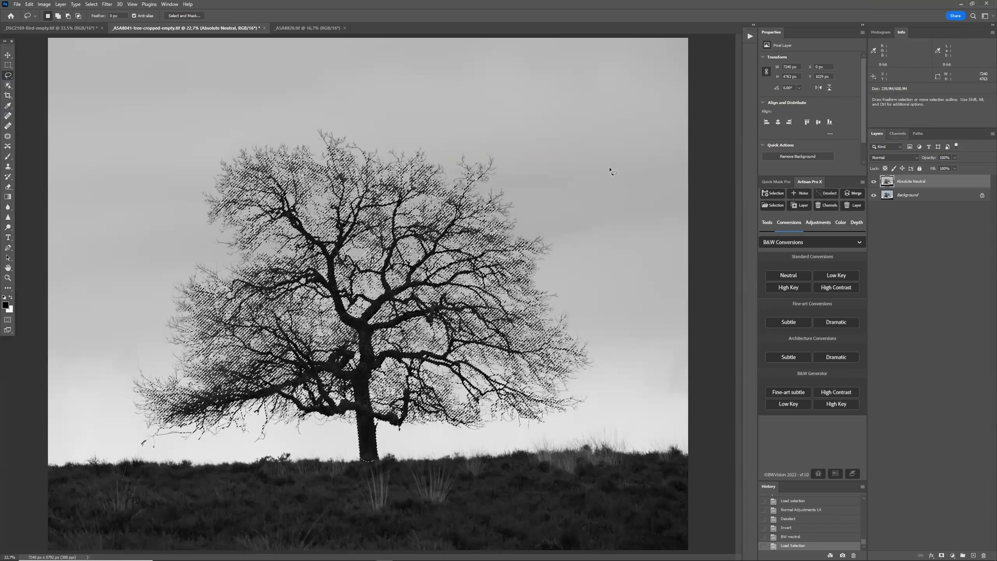
pyautogui.click(826, 193)
# Rename the LM1-Reg-Sky-AutoSub-PB channel as tree
pyautogui.doubleClick(913, 195)
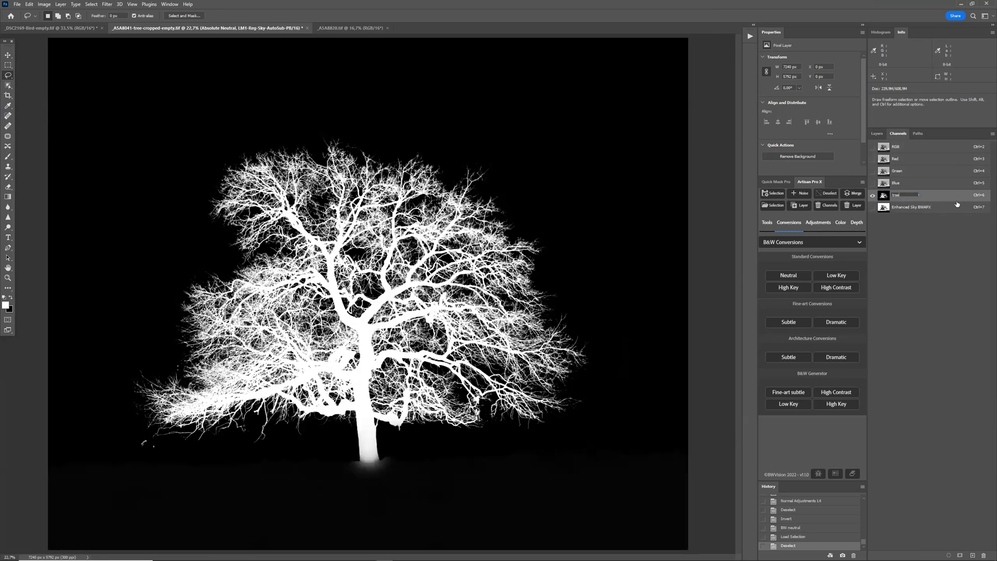
pyautogui.write('tree')
pyautogui.press('Return')
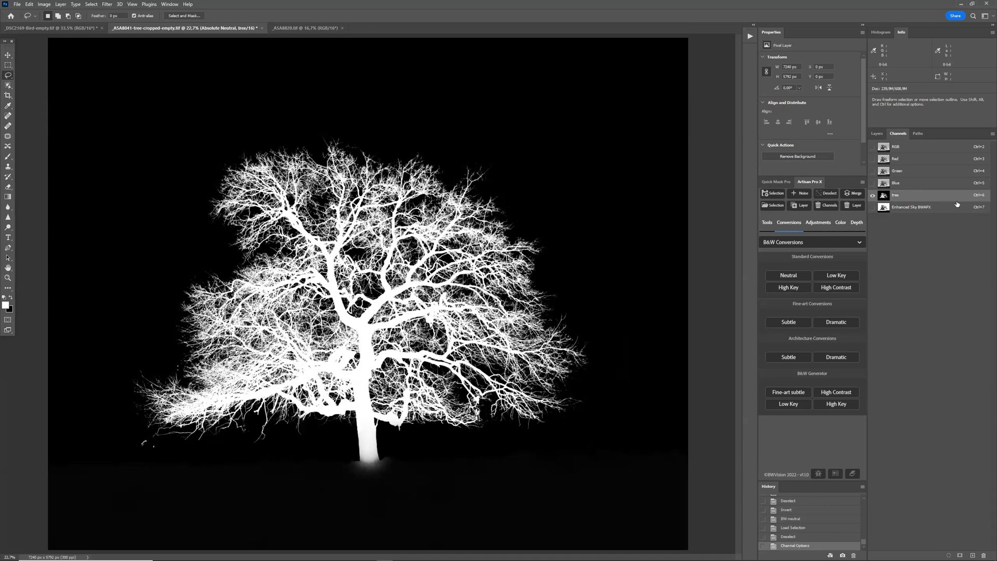
# Rename the Enhanced Sky BWAPX channel as sky and return to the RGB composite and its layers
pyautogui.click(919, 211)
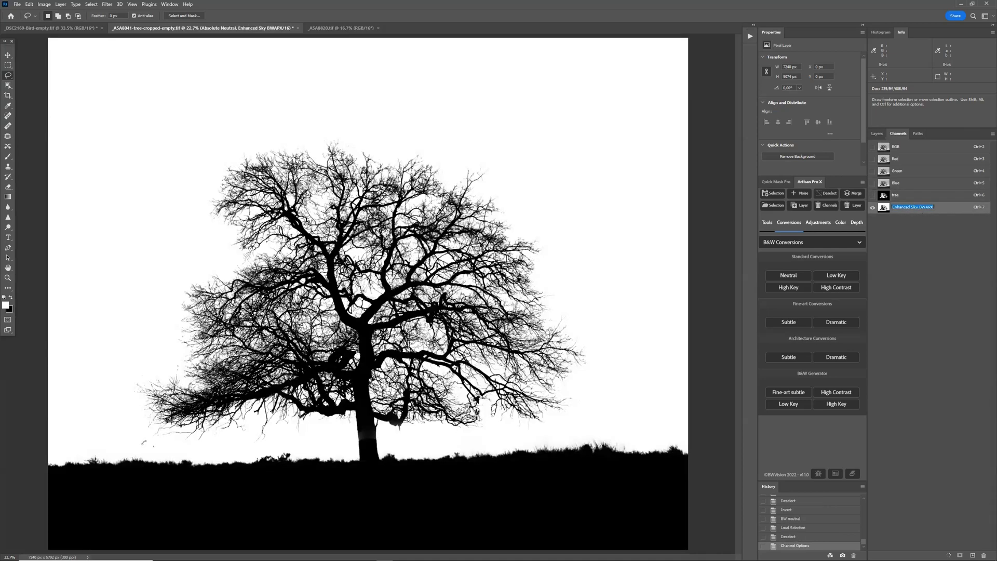
pyautogui.doubleClick(914, 207)
pyautogui.write('sky')
pyautogui.press('Return')
pyautogui.click(906, 148)
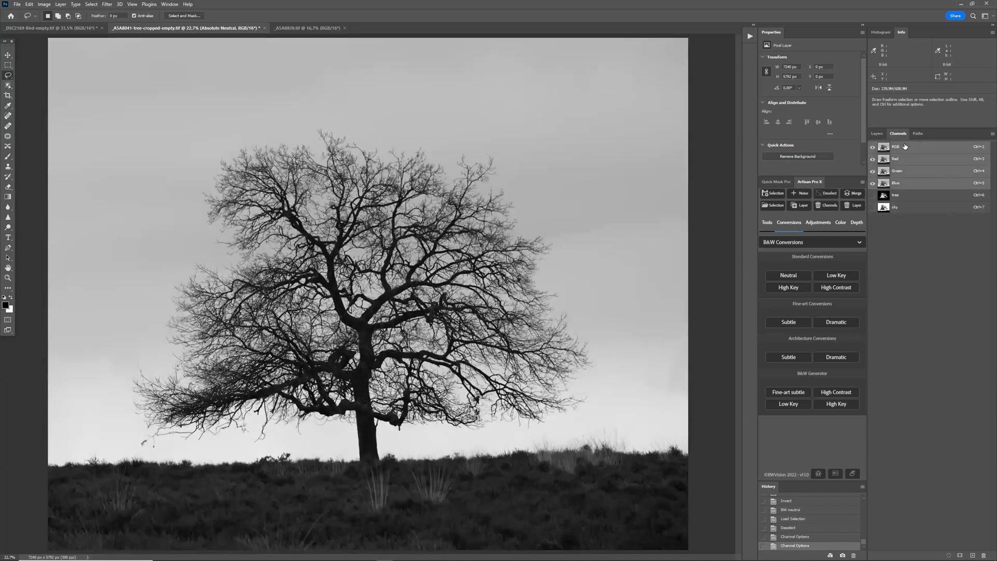
pyautogui.click(876, 133)
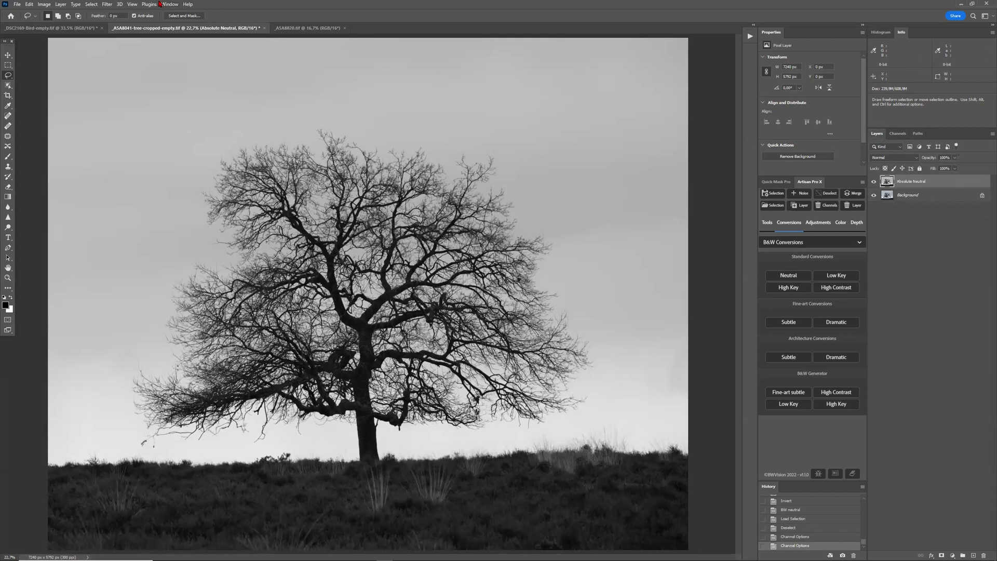
# Load the tree channel as a new selection on the black-and-white layer
pyautogui.click(93, 4)
pyautogui.click(107, 176)
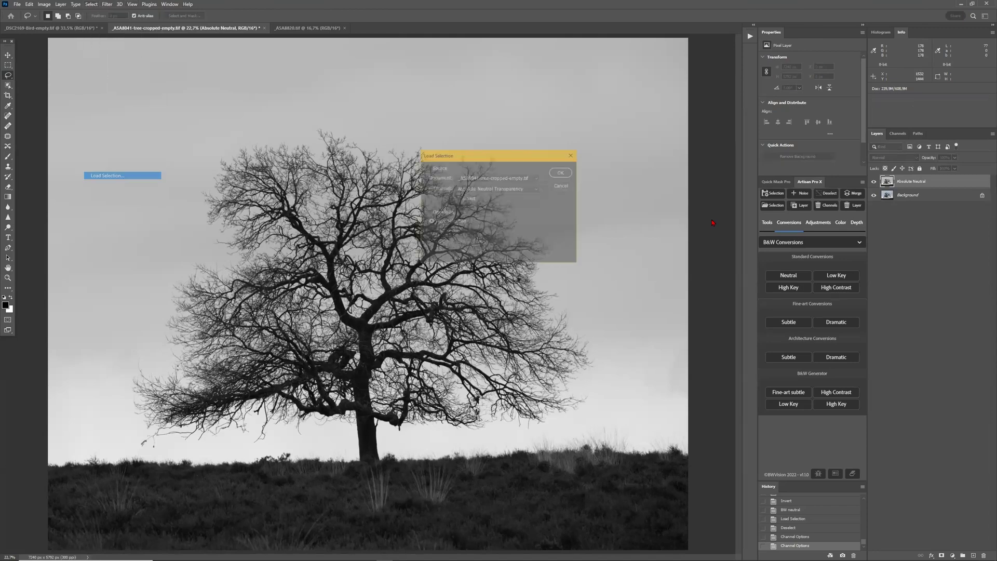
pyautogui.click(497, 188)
pyautogui.click(498, 208)
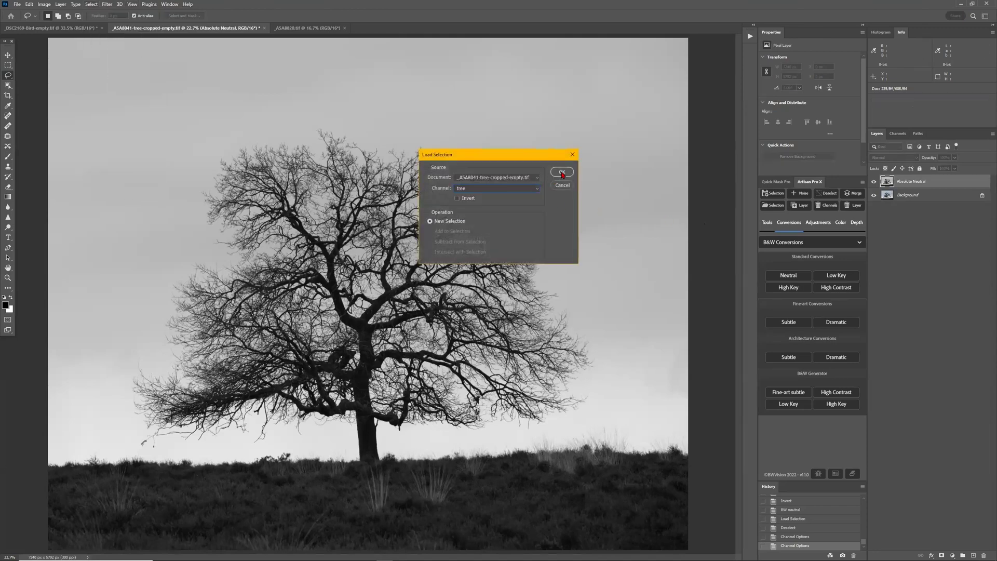
pyautogui.click(562, 172)
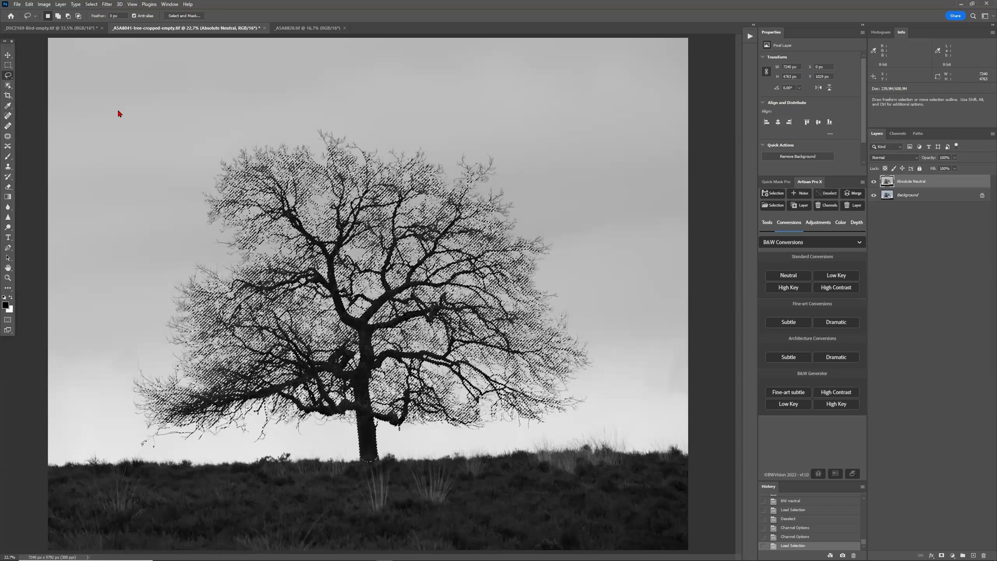
# Open the tree selection in Select and Mask and set its feather to 2 px
pyautogui.hotkey('alt', 's')
pyautogui.press('Escape')
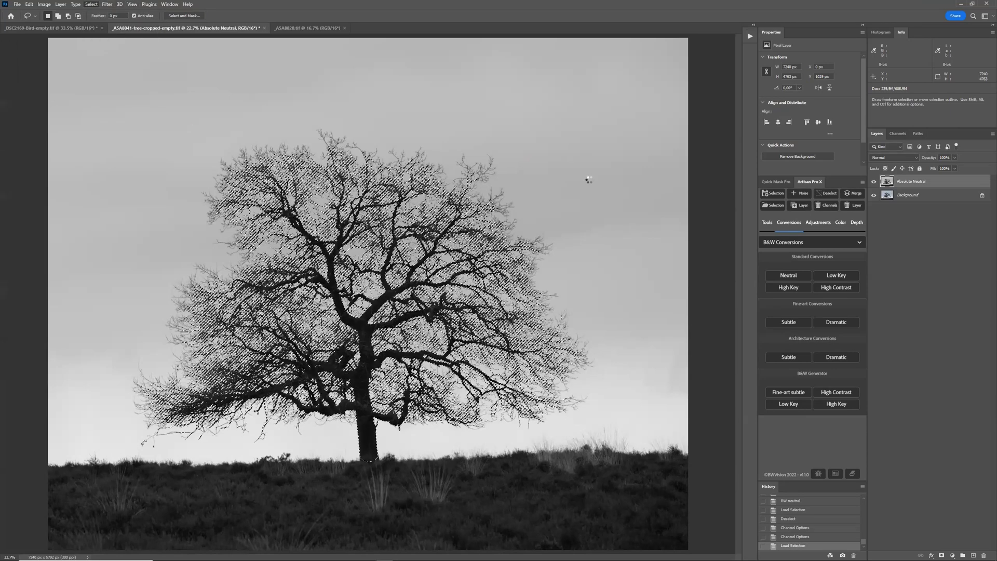
pyautogui.hotkey('ctrl', 'alt', 'r')
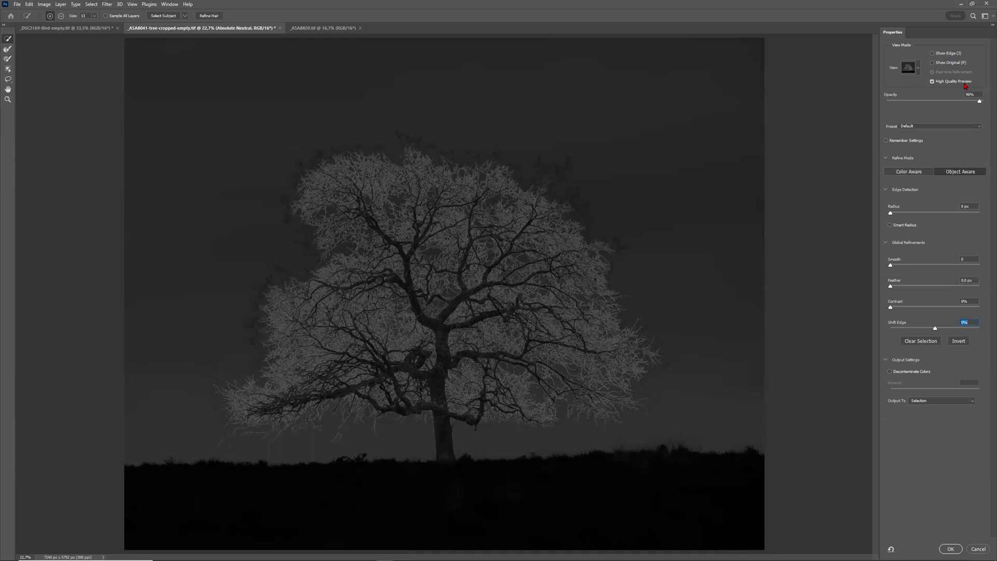
pyautogui.click(918, 68)
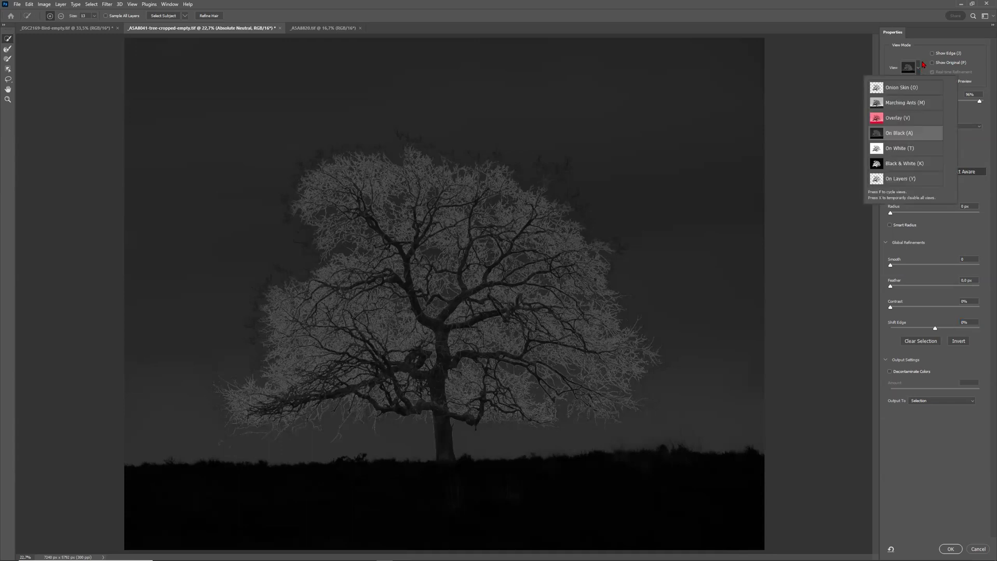
pyautogui.click(913, 48)
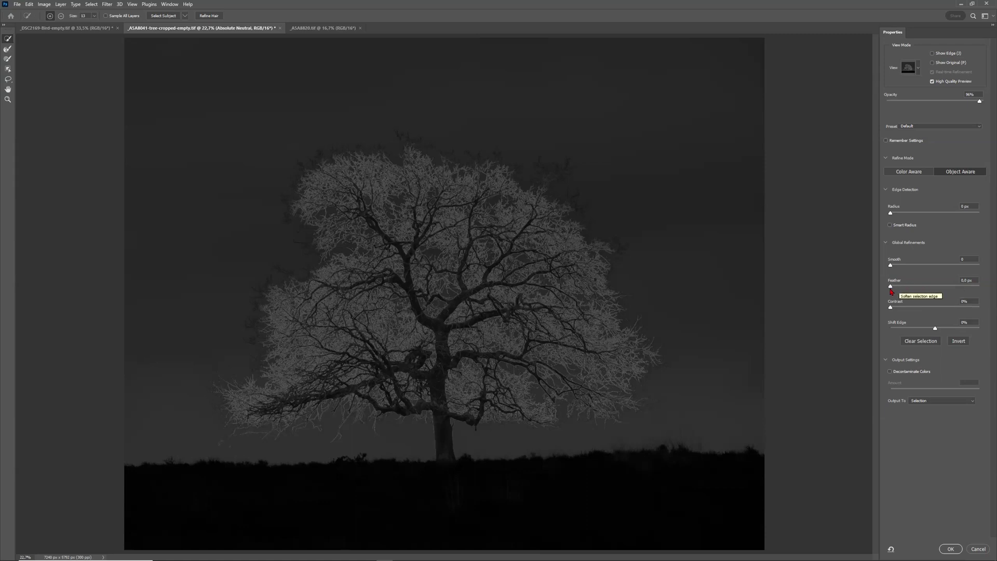
pyautogui.moveTo(891, 286); pyautogui.dragTo(900, 290)
pyautogui.moveTo(900, 290); pyautogui.dragTo(901, 290)
pyautogui.click(899, 287)
pyautogui.moveTo(900, 288); pyautogui.dragTo(901, 289)
# Try shifting the feathered tree selection's edge outward to about +67% and inward to about -85%
pyautogui.moveTo(934, 330); pyautogui.dragTo(964, 332)
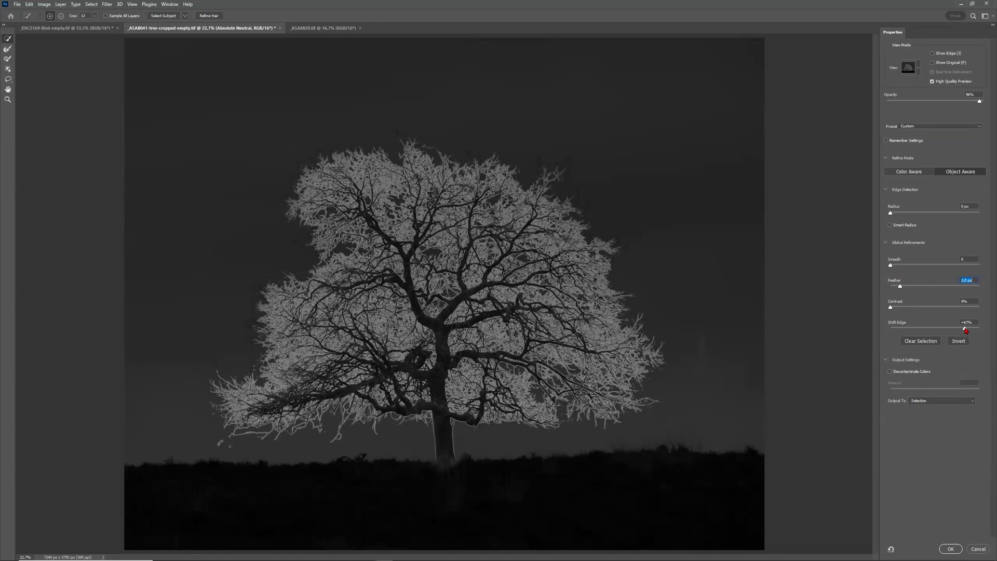
pyautogui.moveTo(965, 330); pyautogui.dragTo(928, 329)
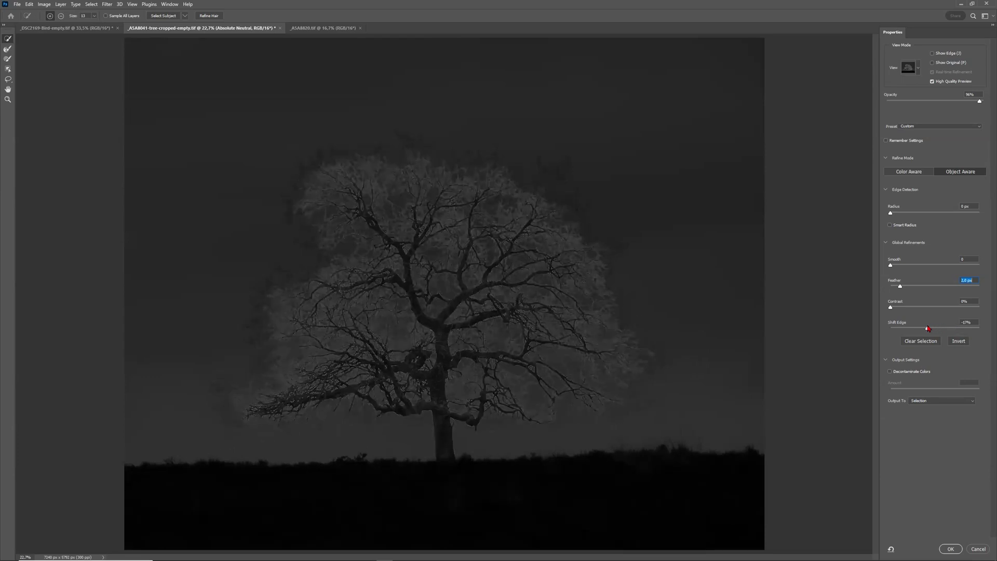
pyautogui.moveTo(928, 329); pyautogui.dragTo(926, 328)
pyautogui.moveTo(925, 329); pyautogui.dragTo(922, 329)
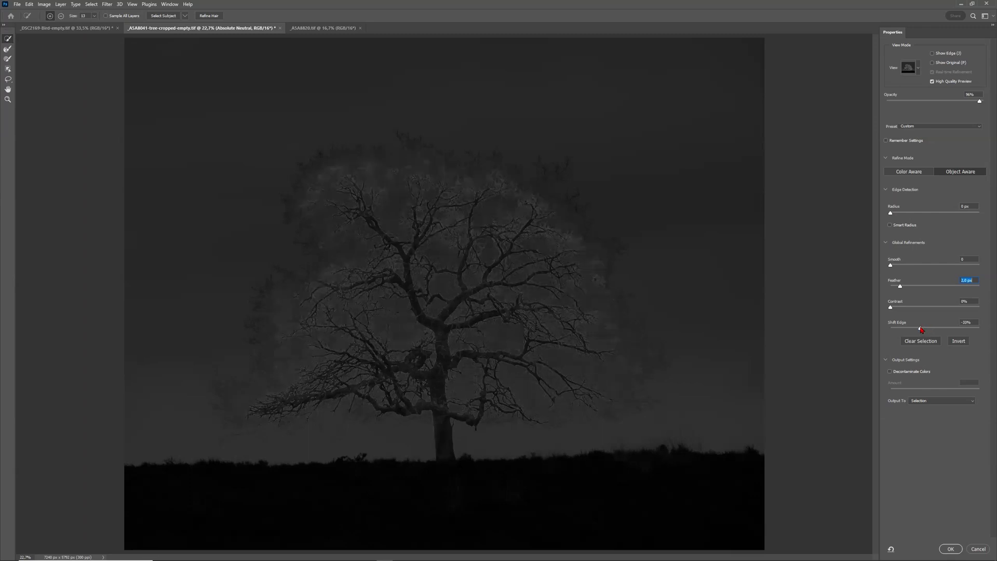
pyautogui.moveTo(921, 329); pyautogui.dragTo(918, 330)
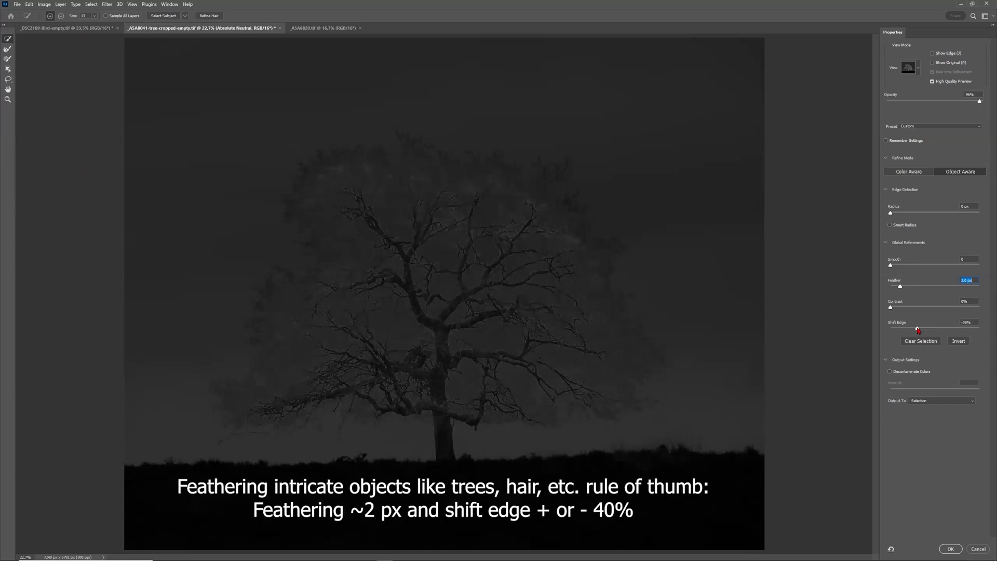
pyautogui.click(918, 330)
pyautogui.moveTo(911, 329); pyautogui.dragTo(898, 330)
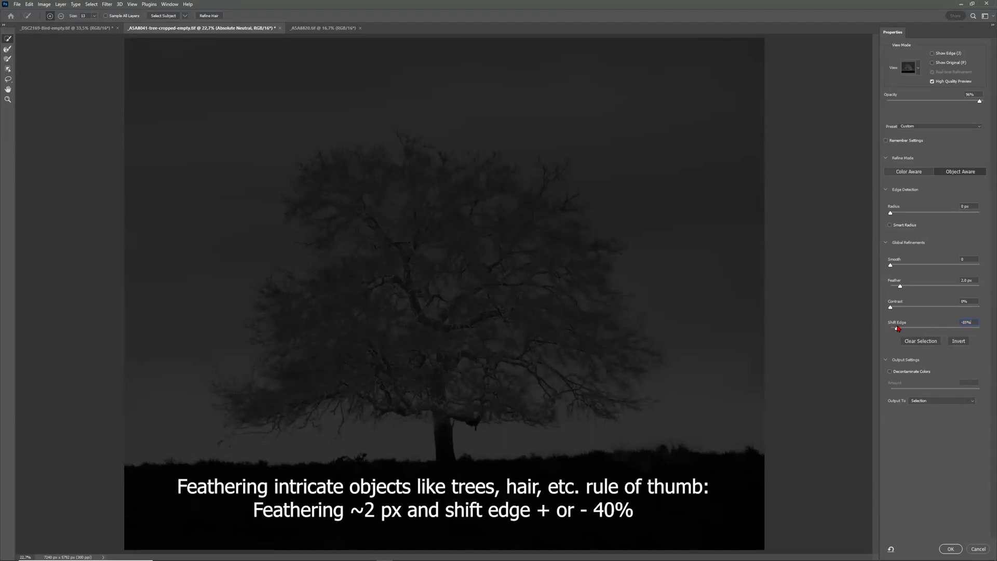
# Set the tree selection's Shift Edge to about -40% and apply the refinement as a selection
pyautogui.moveTo(897, 329); pyautogui.dragTo(918, 327)
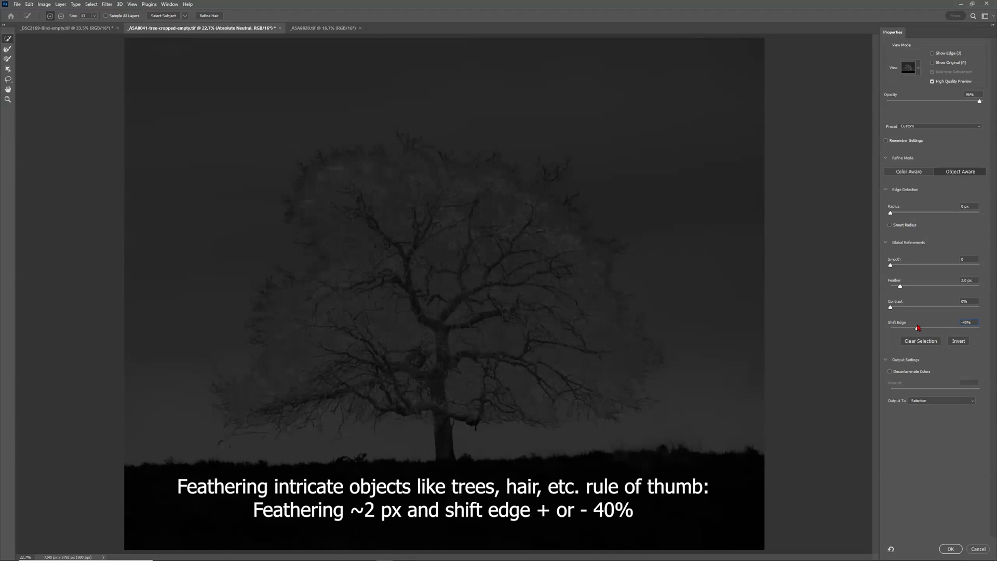
pyautogui.moveTo(918, 327)
pyautogui.mouseDown()
pyautogui.moveTo(958, 329)
pyautogui.moveTo(924, 330)
pyautogui.mouseUp()
pyautogui.press('Return')
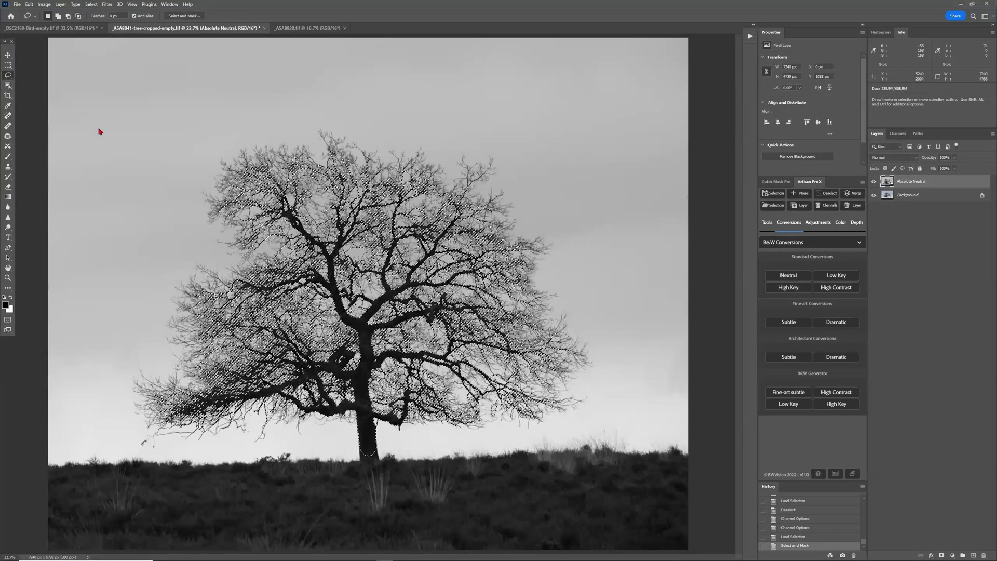
# Save the refined tree selection as a new channel named tree feathered
pyautogui.rightClick(121, 189)
pyautogui.click(122, 180)
pyautogui.write('tree feat')
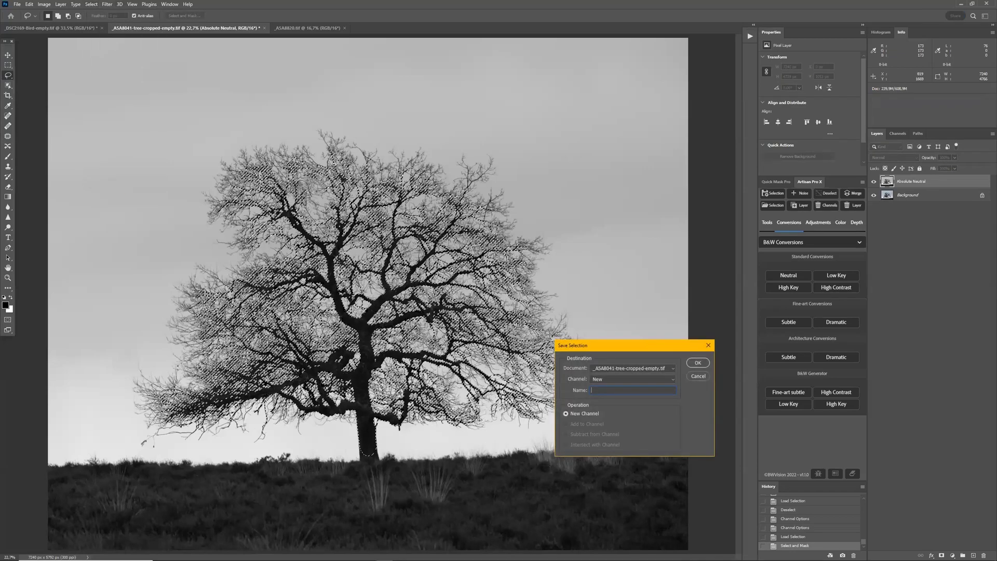
pyautogui.write('hered')
pyautogui.press('Return')
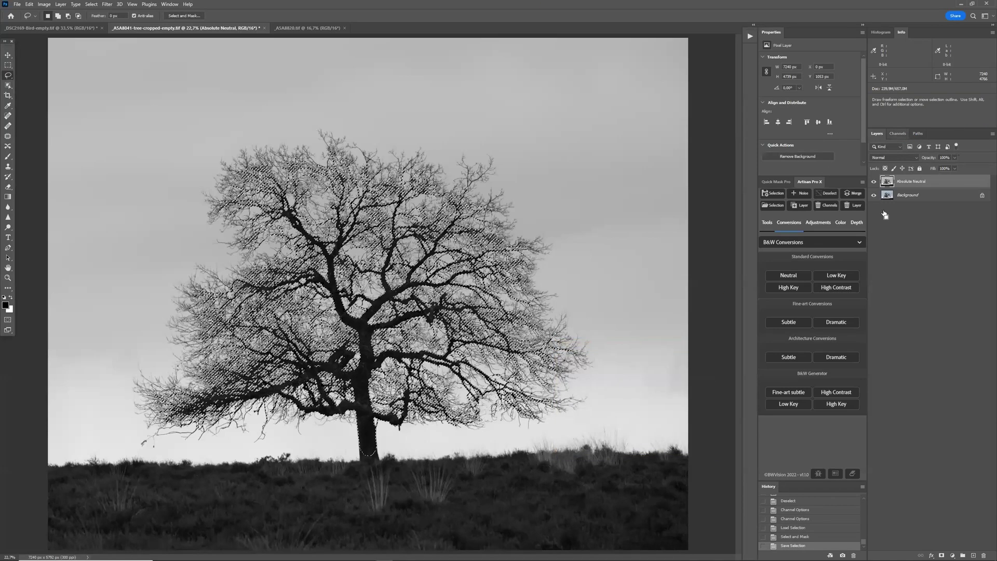
# Clear the selection, compare the tree feathered mask with the tree mask, and examine its branch edges up close
pyautogui.hotkey('ctrl', '8')
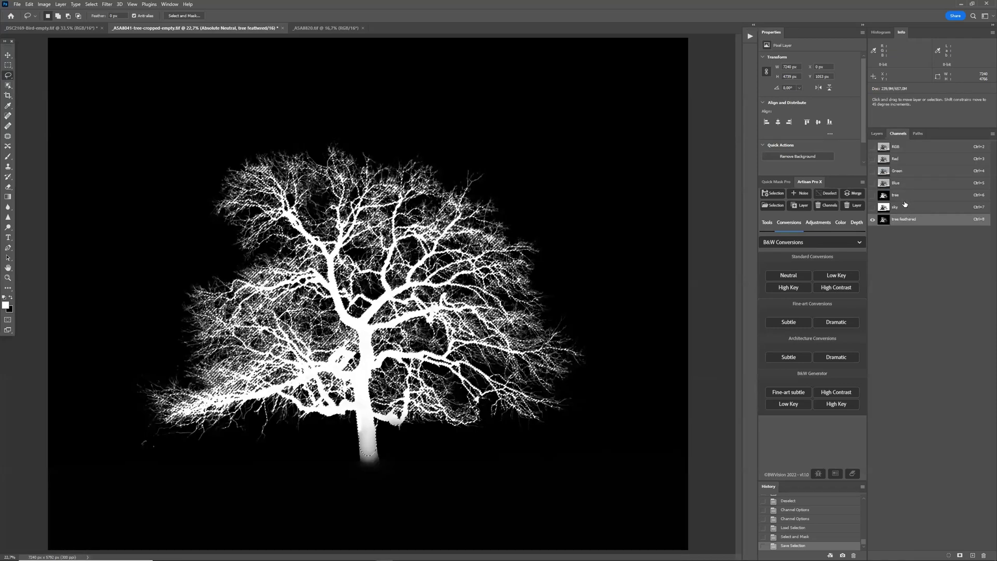
pyautogui.hotkey('ctrl', 'd')
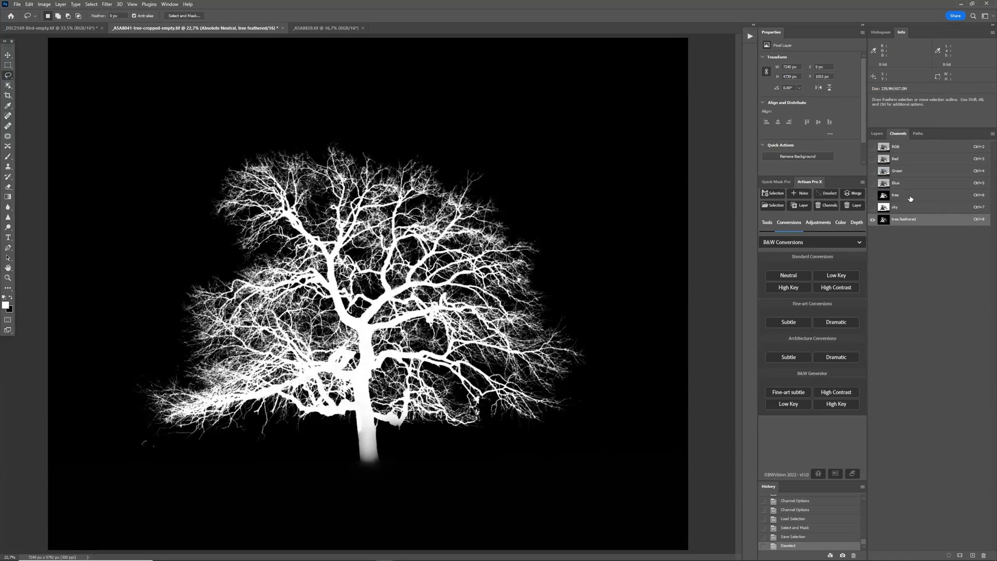
pyautogui.click(909, 198)
pyautogui.click(910, 220)
pyautogui.hotkey('ctrl', '+')
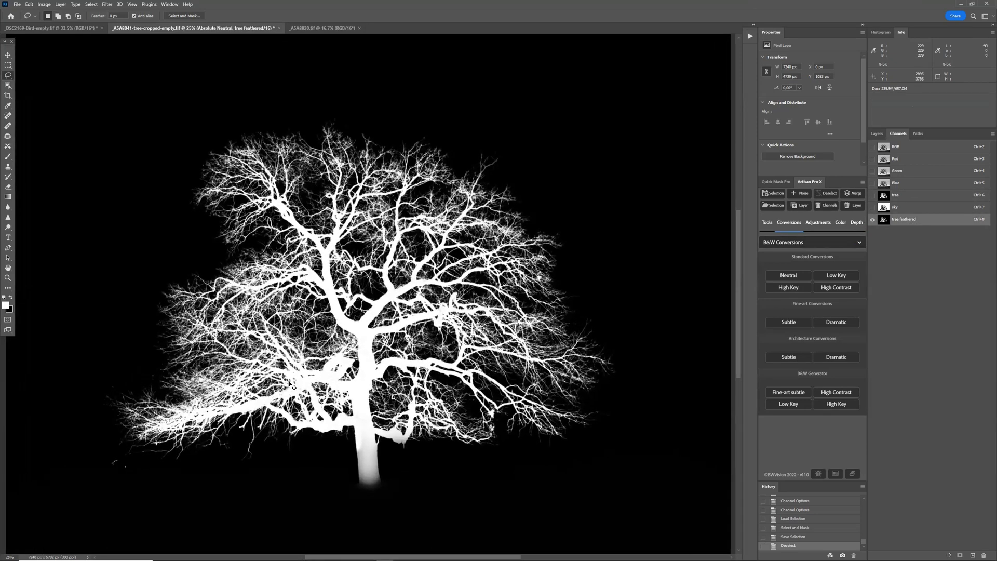
pyautogui.hotkey('ctrl', '+')
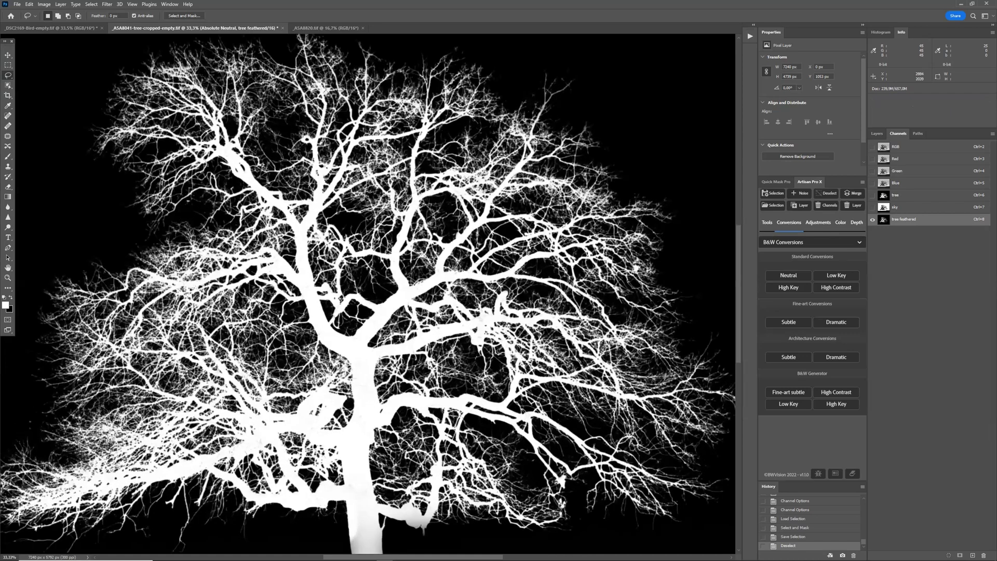
pyautogui.scroll(2, 291, 182)
pyautogui.scroll(-1, 256, 175)
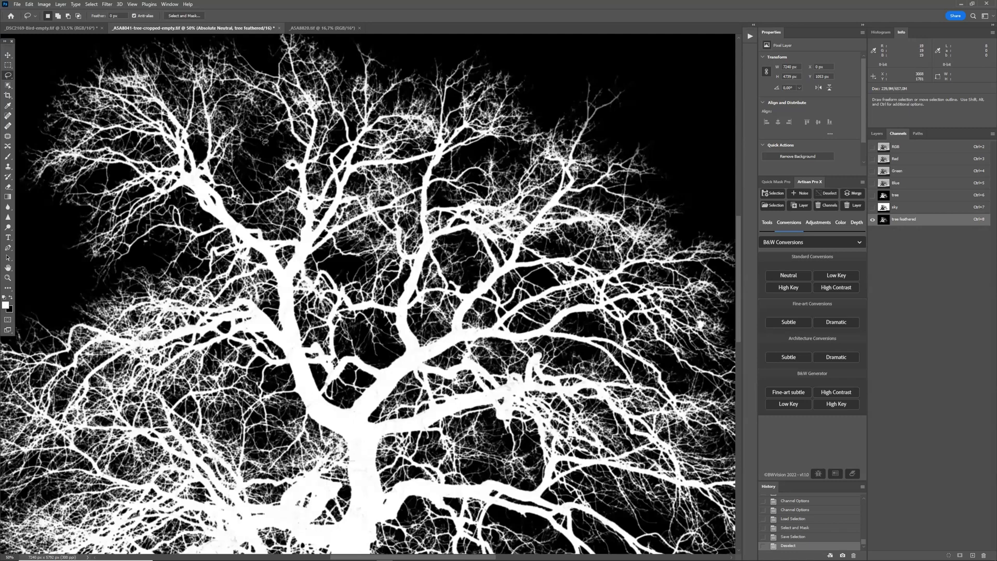
pyautogui.hotkey('ctrl', '0')
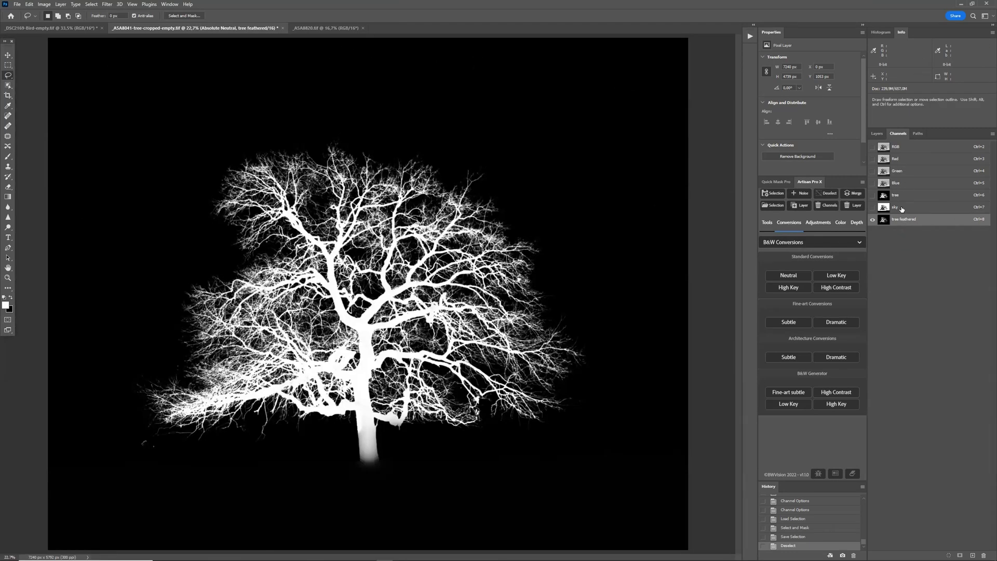
# Return to the RGB composite and the layers of the black-and-white image
pyautogui.hotkey('ctrl', '2')
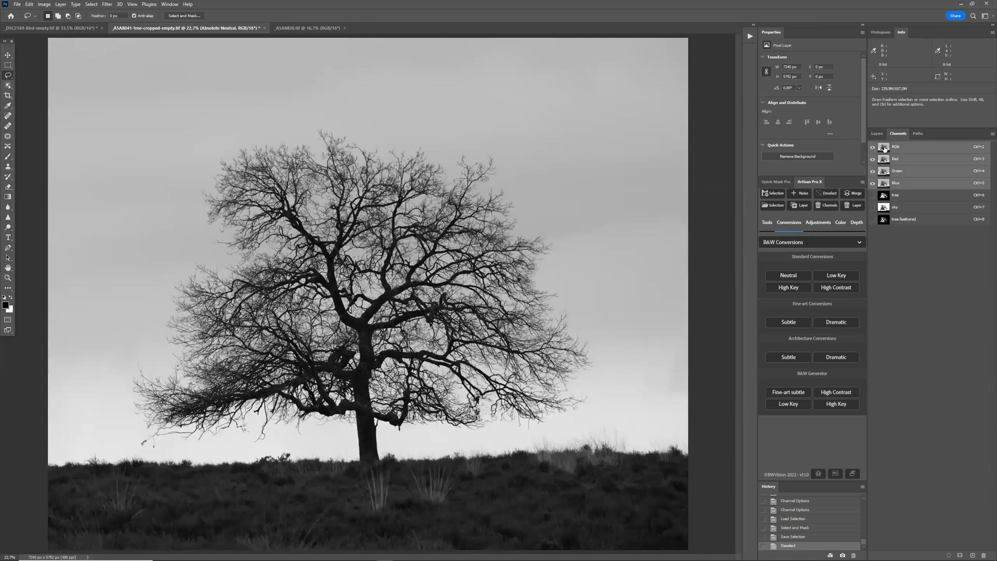
pyautogui.click(880, 135)
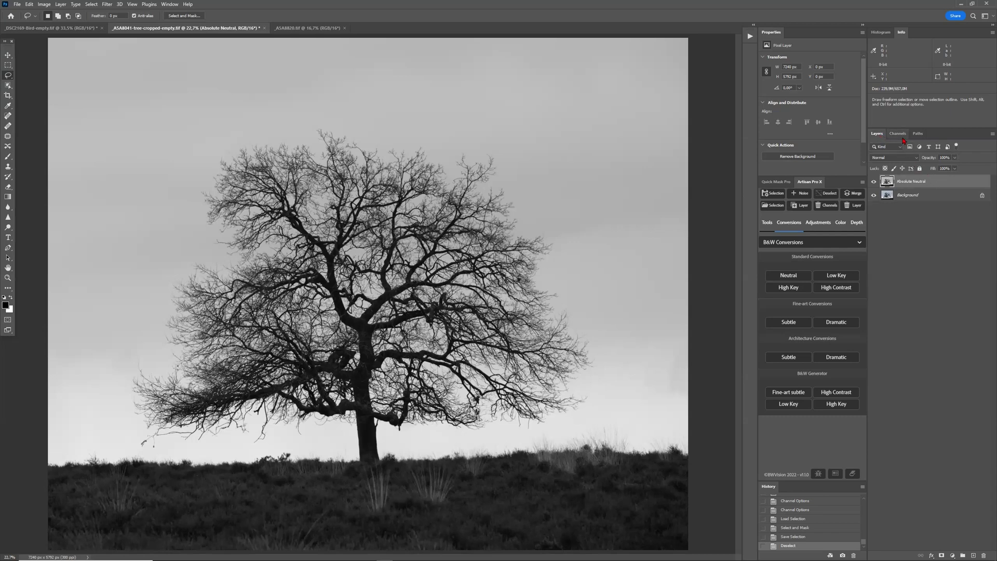
pyautogui.click(897, 133)
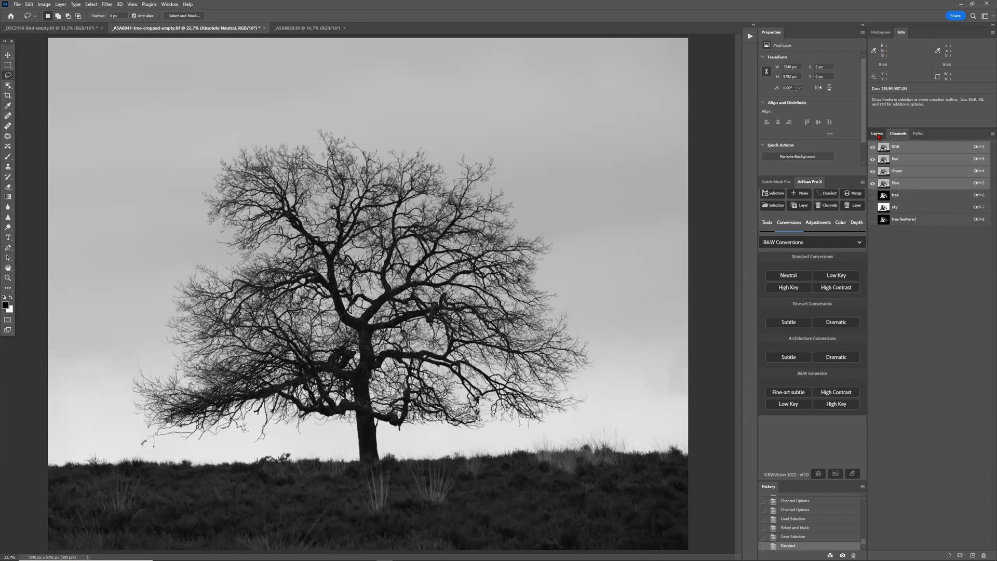
pyautogui.click(877, 134)
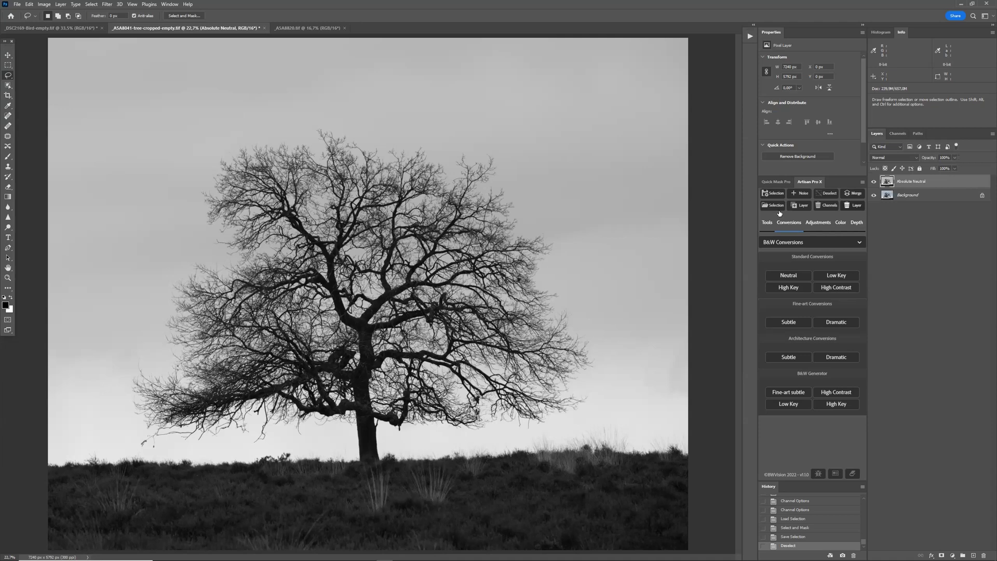
# Load the sky channel as a new selection on the black-and-white layer
pyautogui.click(92, 4)
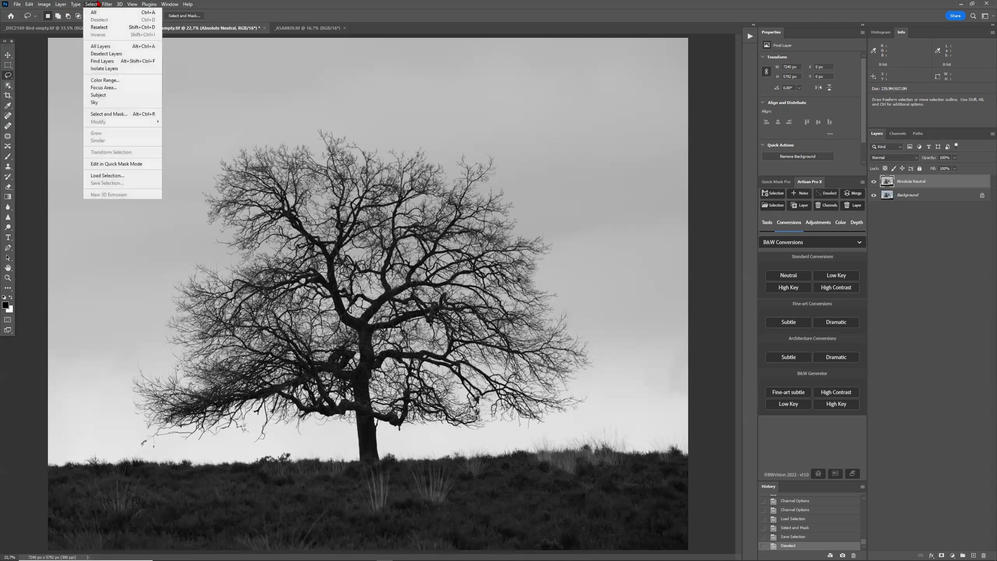
pyautogui.click(104, 176)
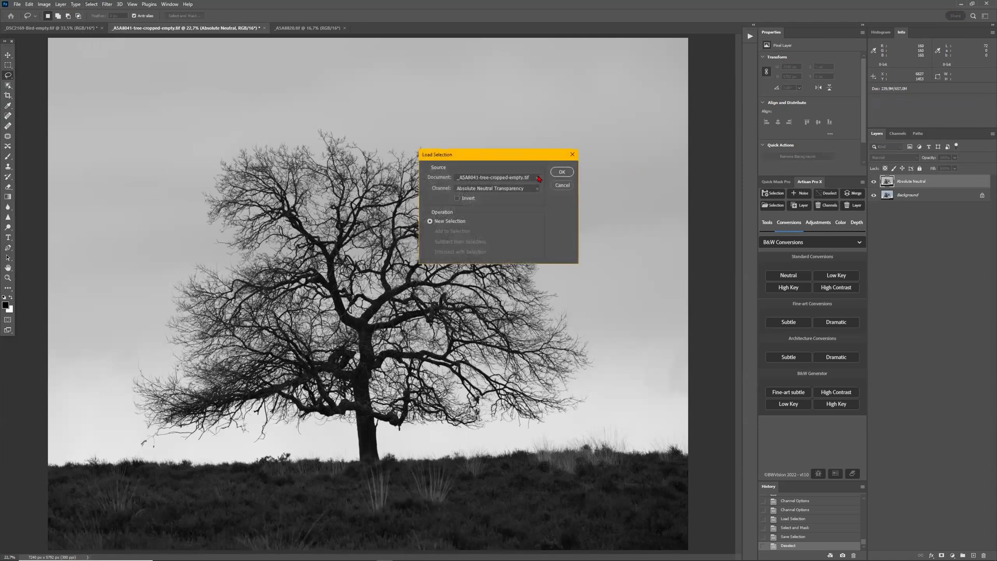
pyautogui.click(495, 194)
pyautogui.click(483, 218)
pyautogui.click(563, 171)
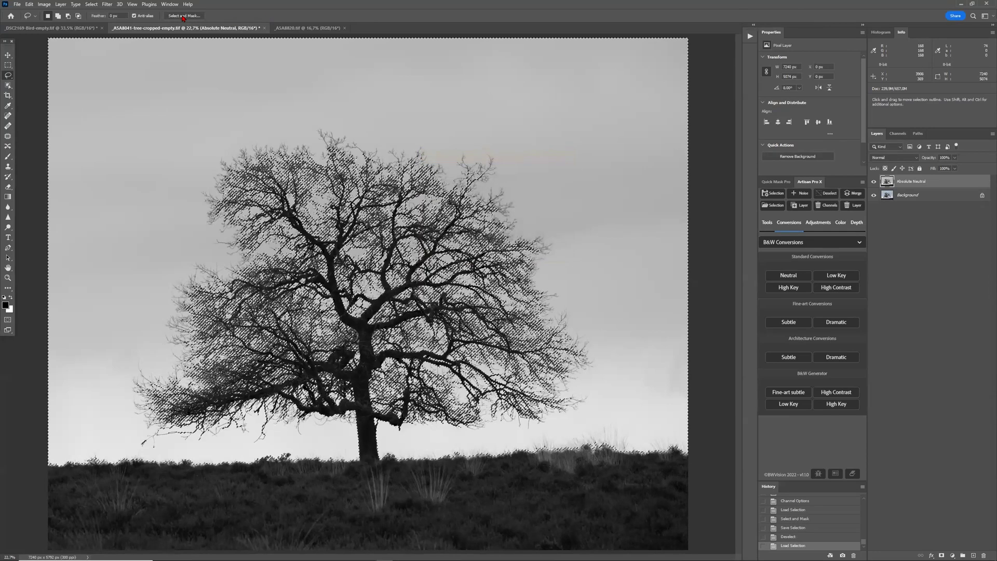
# Refine the sky selection in Select and Mask with a 2 px feather and Shift Edge at about +40%
pyautogui.hotkey('ctrl', 'alt', 'r')
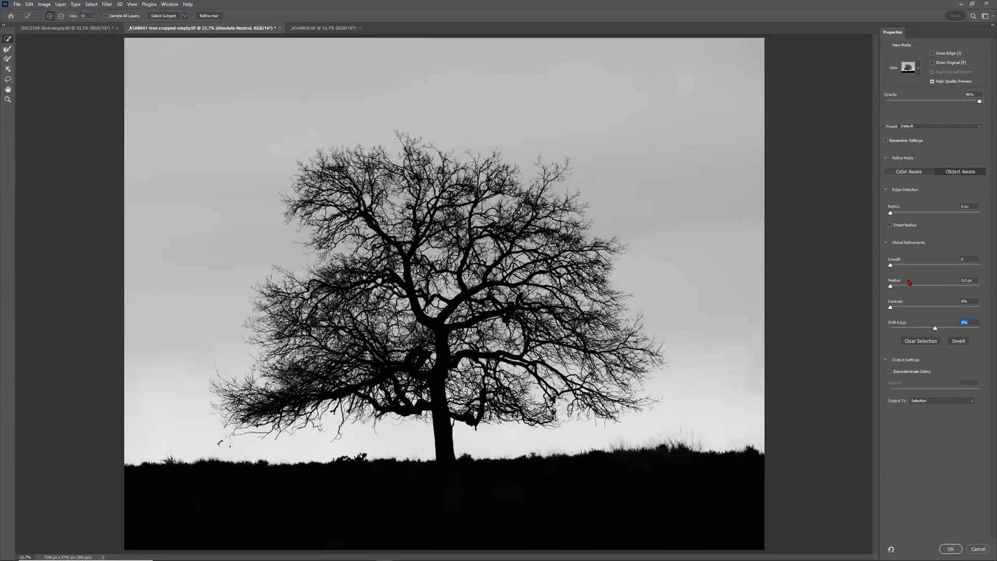
pyautogui.moveTo(890, 288); pyautogui.dragTo(901, 286)
pyautogui.moveTo(935, 330)
pyautogui.mouseDown()
pyautogui.moveTo(964, 329)
pyautogui.moveTo(899, 335)
pyautogui.moveTo(954, 332)
pyautogui.mouseUp()
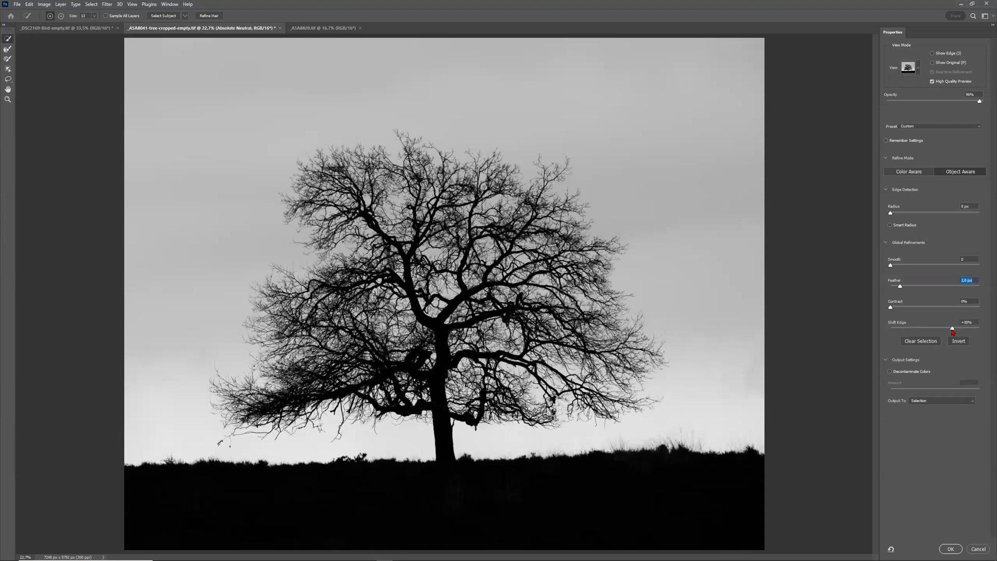
pyautogui.moveTo(954, 332); pyautogui.dragTo(953, 332)
pyautogui.click(956, 551)
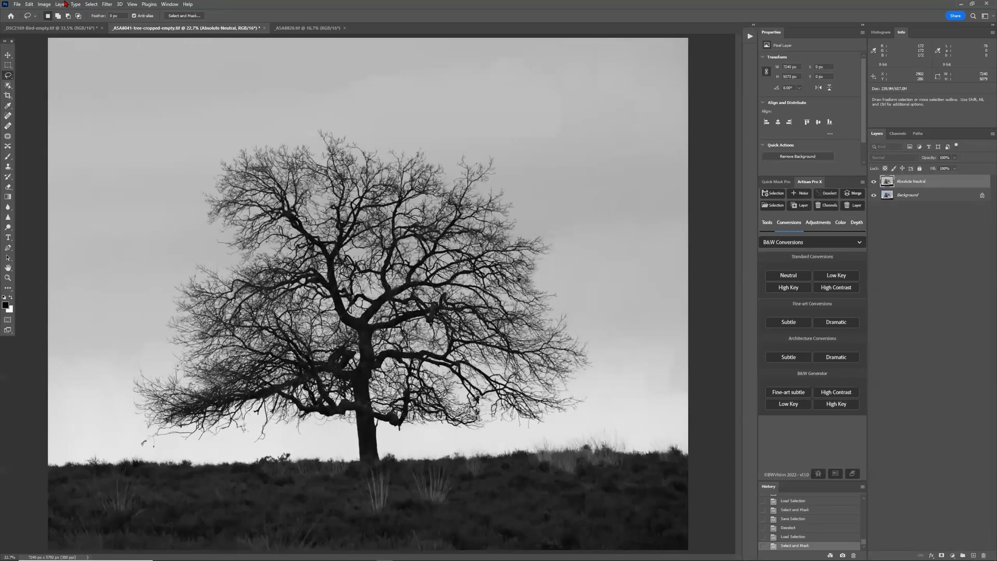
# Save the refined sky selection as a new channel named sky fea
pyautogui.hotkey('alt', 's')
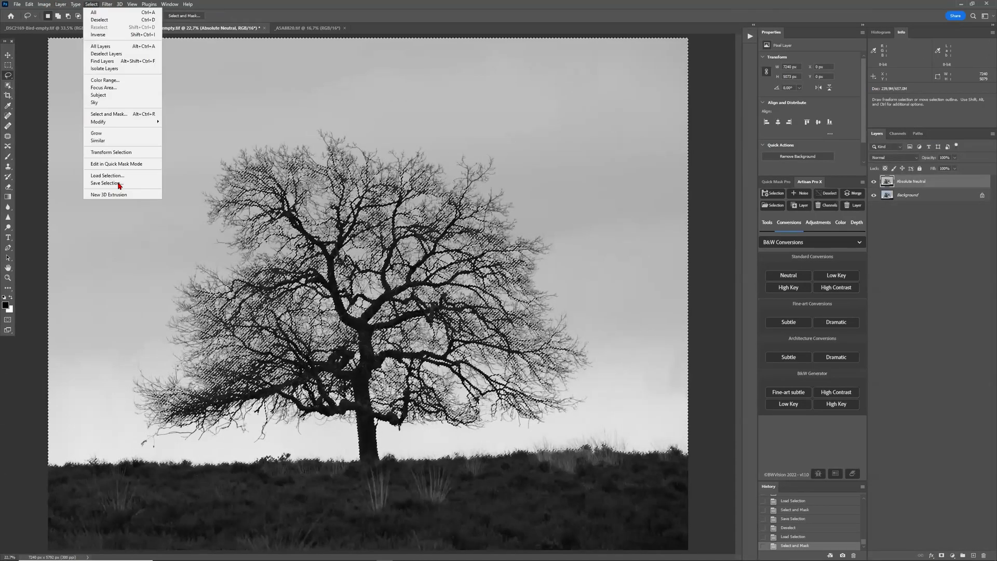
pyautogui.click(119, 184)
pyautogui.write('sky fez')
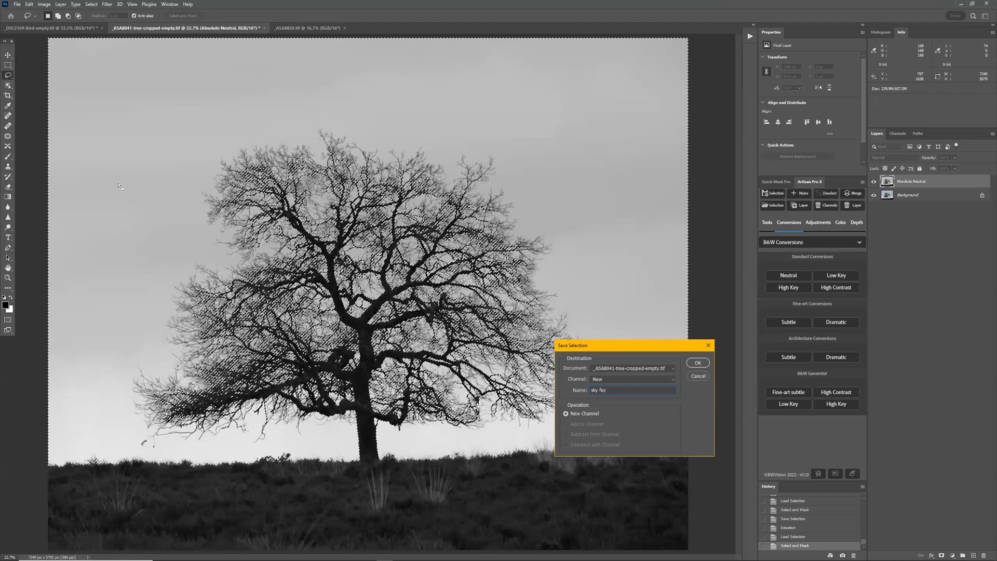
pyautogui.press('BackSpace')
pyautogui.write('a')
pyautogui.press('Return')
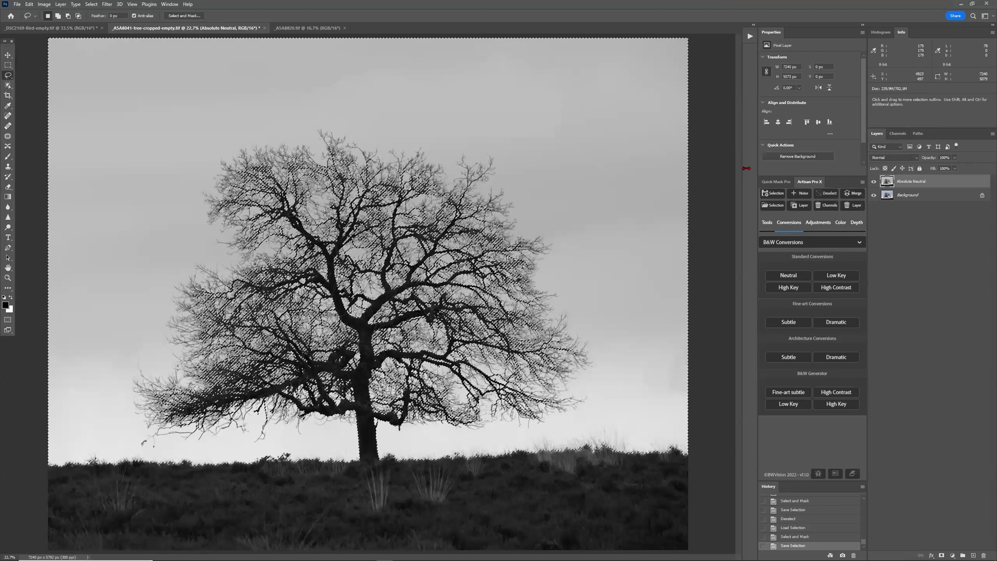
# Deselect the sky, compare the sky and sky fea channels up close, and return to the RGB composite and layers
pyautogui.hotkey('ctrl', 'd')
pyautogui.click(898, 133)
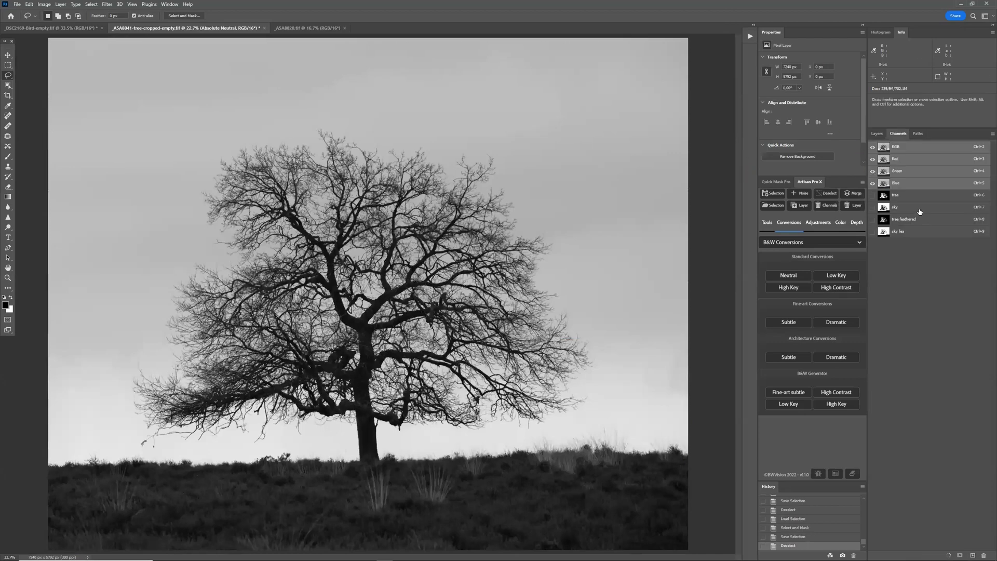
pyautogui.click(920, 207)
pyautogui.hotkey('ctrl', '+')
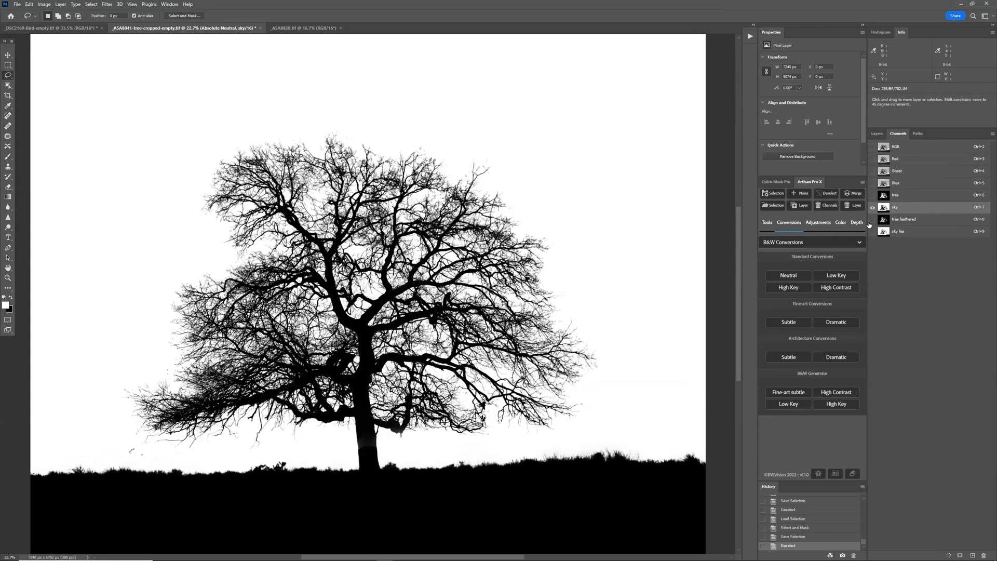
pyautogui.hotkey('ctrl', '+')
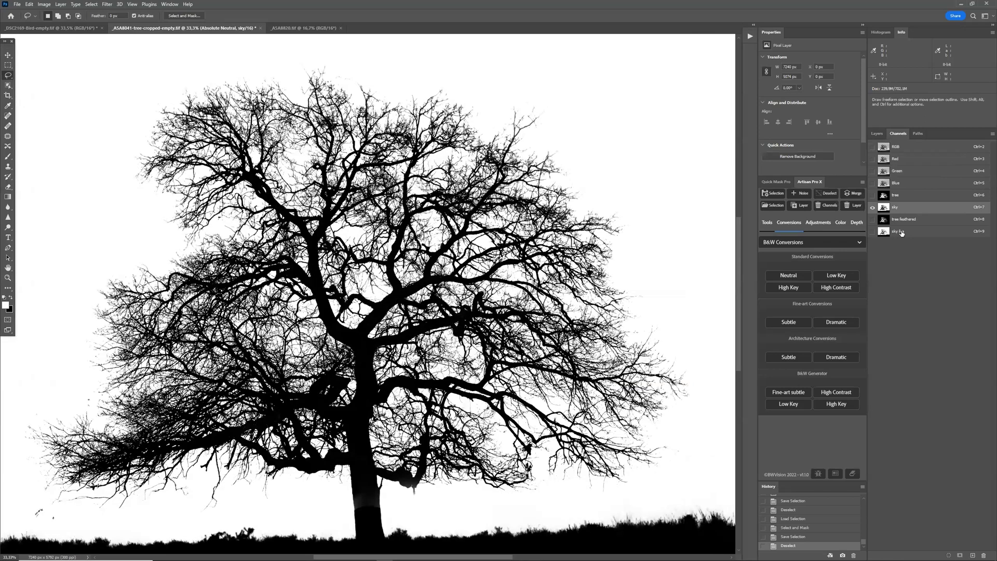
pyautogui.click(901, 233)
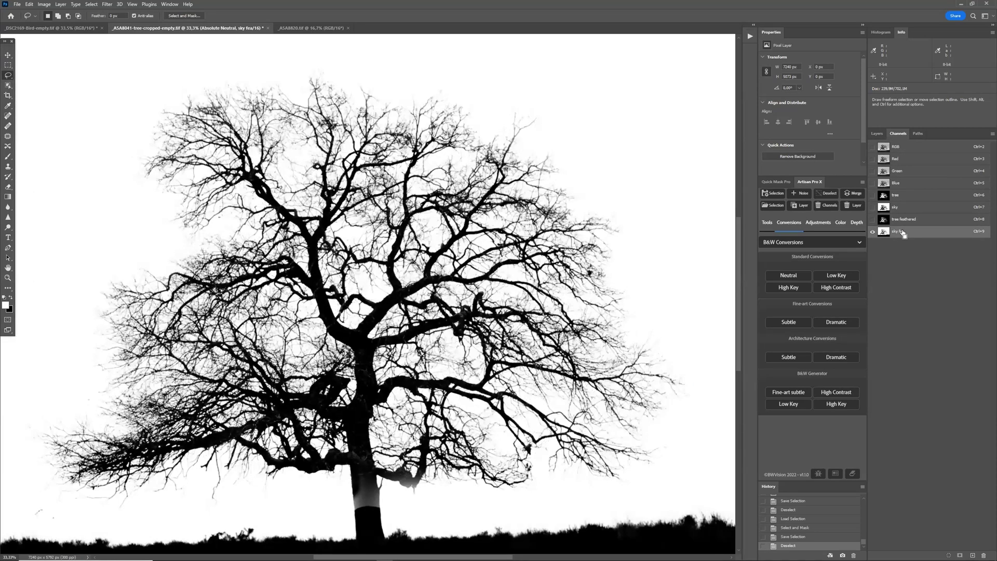
pyautogui.hotkey('ctrl', '+')
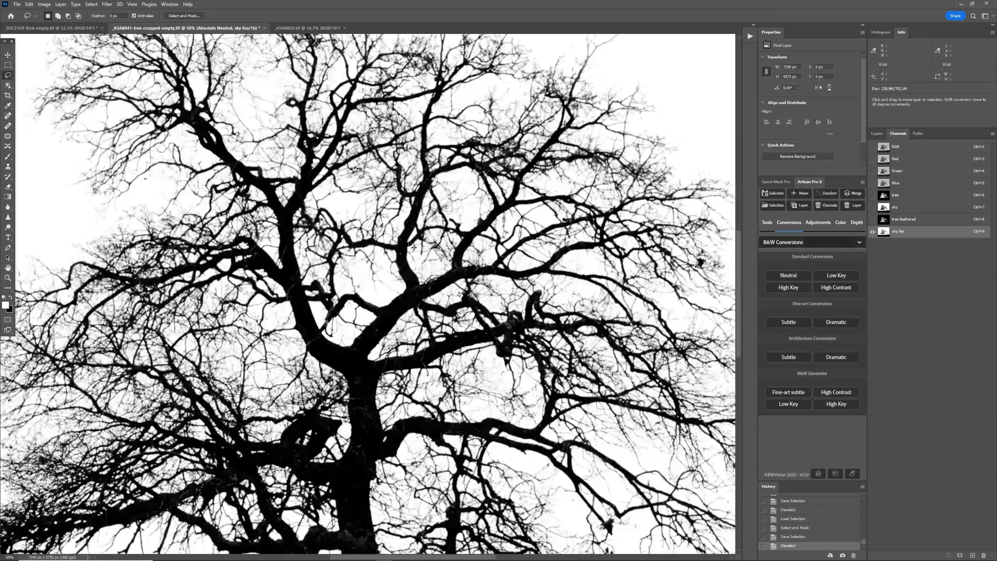
pyautogui.hotkey('ctrl', '0')
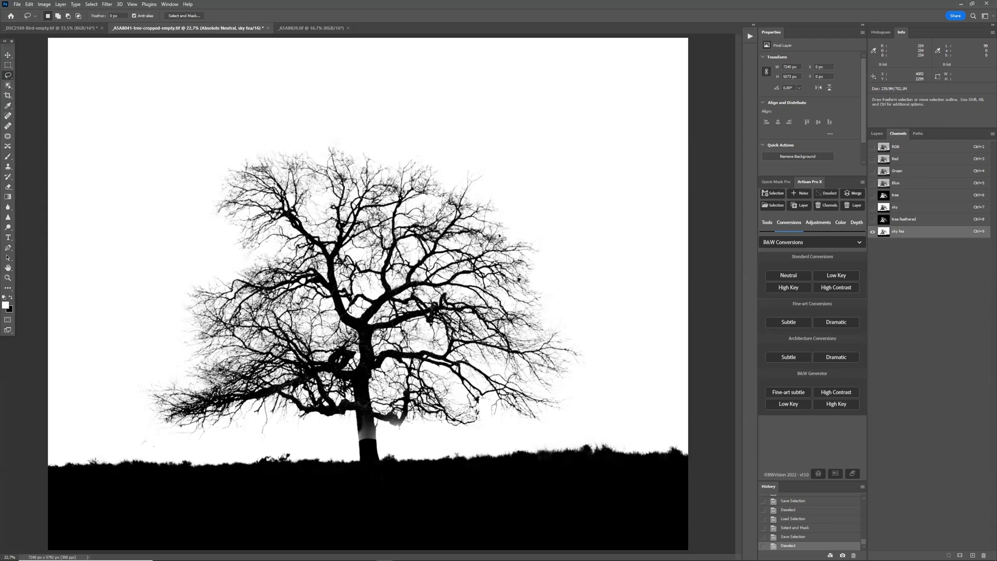
pyautogui.click(888, 148)
pyautogui.click(876, 133)
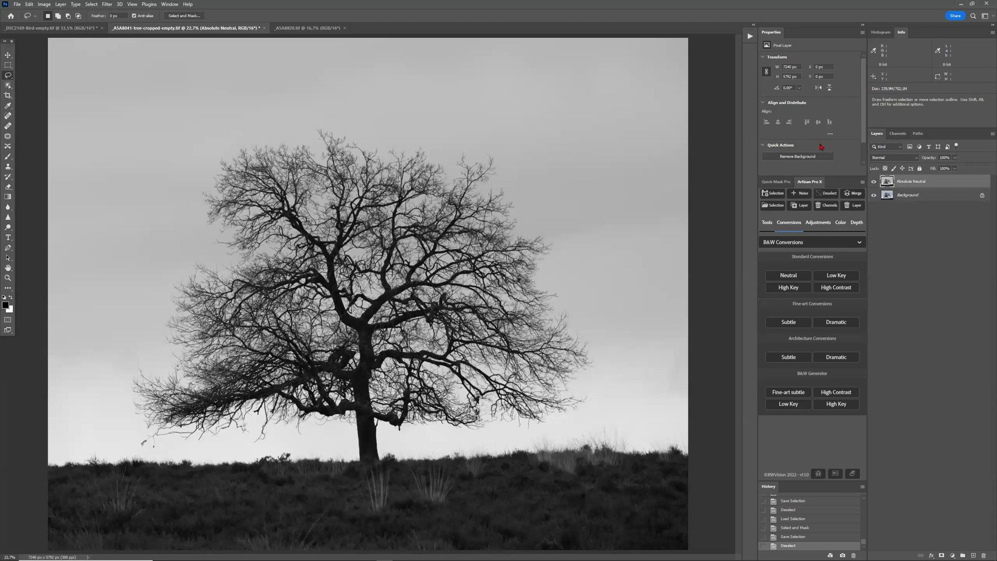
# Load the sky fea channel as a new selection on the Absolute Neutral layer
pyautogui.click(774, 206)
pyautogui.click(514, 189)
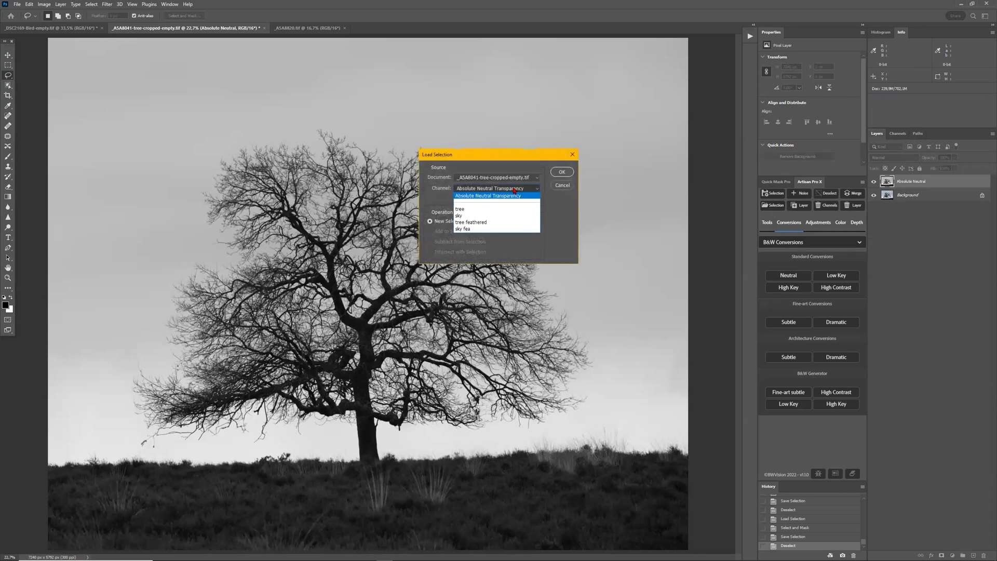
pyautogui.click(506, 229)
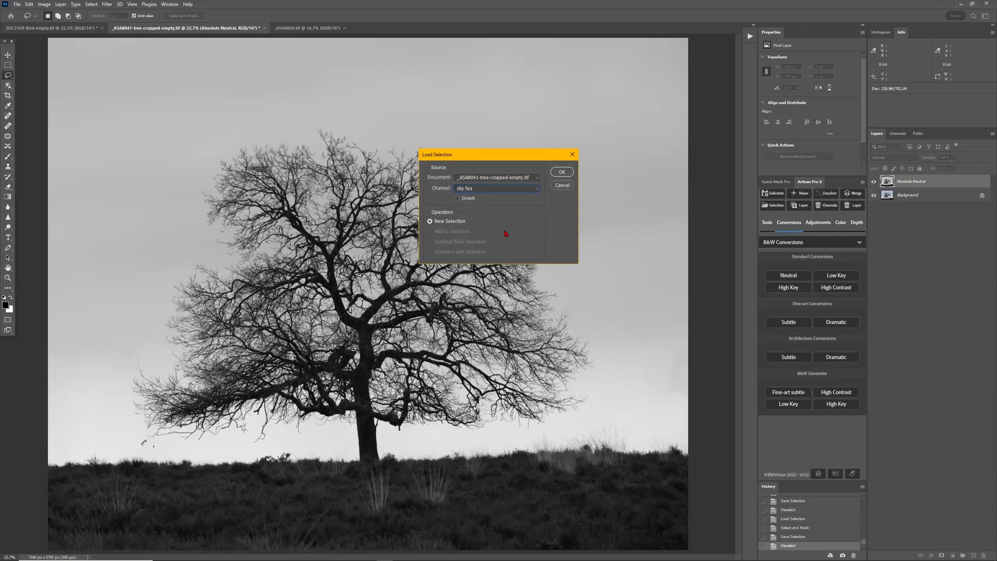
pyautogui.click(562, 172)
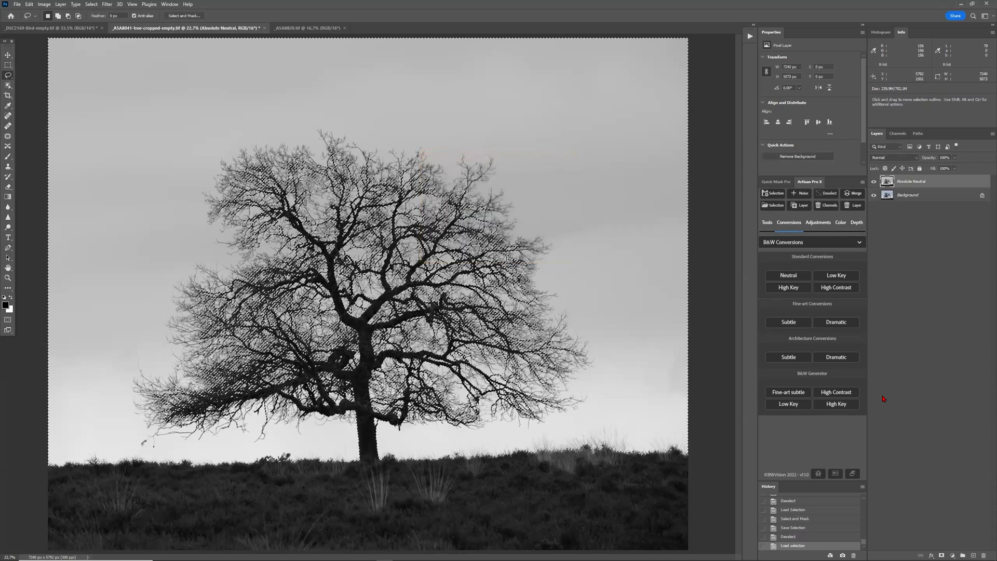
# Apply Artisan Pro X's Low Key contrast adjustment to the selected sky at 80% intensity
pyautogui.click(819, 223)
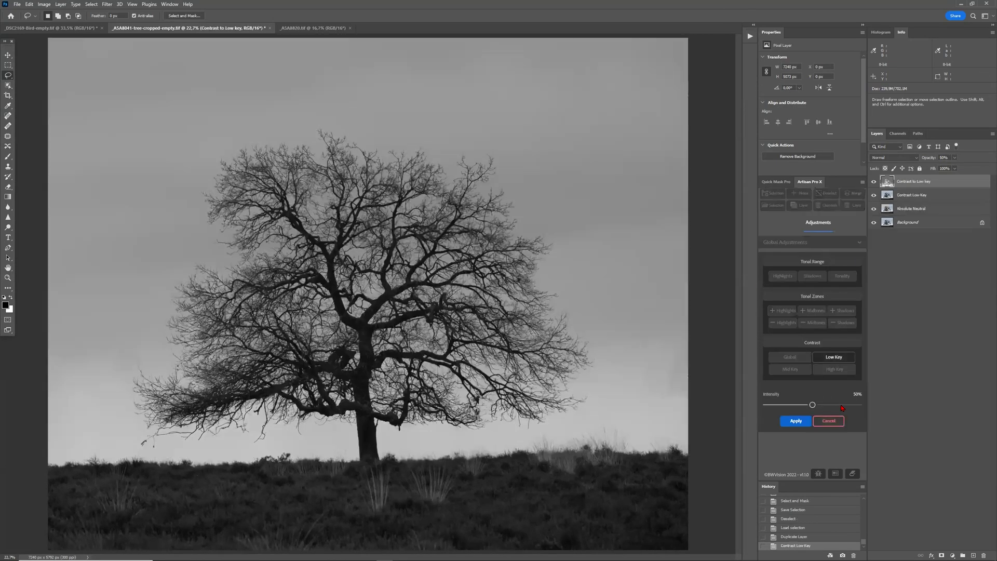
pyautogui.click(840, 405)
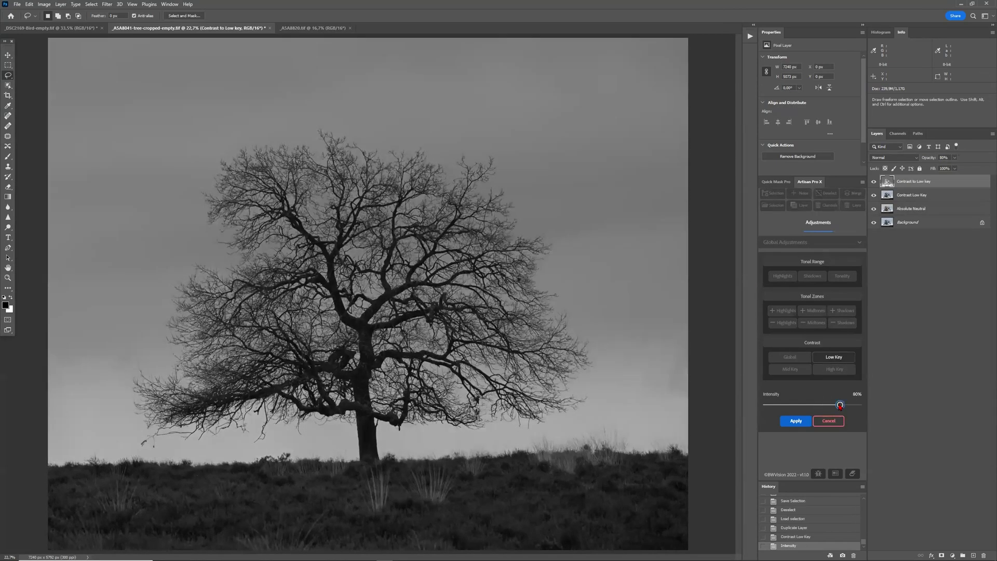
pyautogui.click(800, 421)
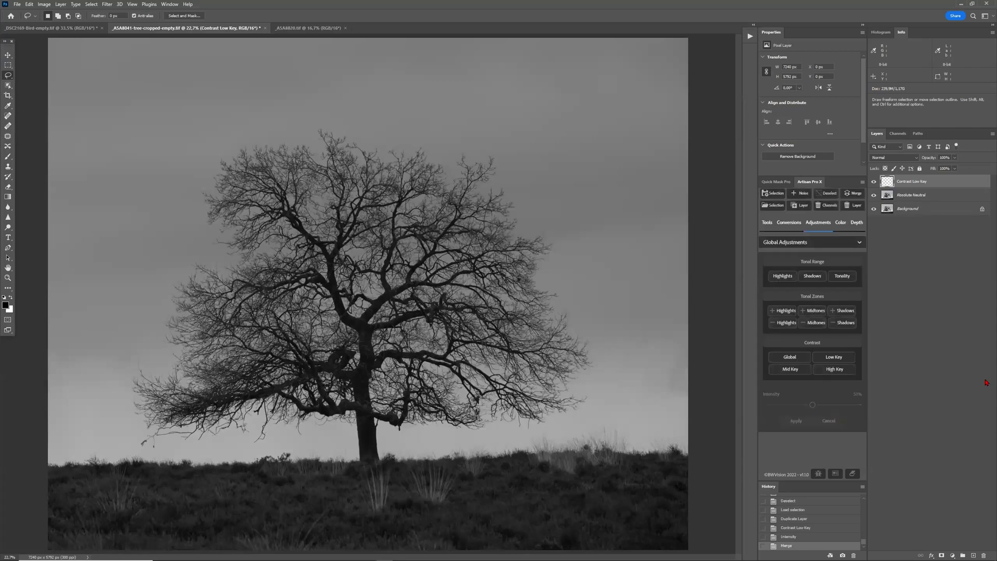
# Examine the branch edges at 100% with the Contrast Low Key layer hidden and shown, then fit the image in view
pyautogui.hotkey('ctrl', '+')
pyautogui.hotkey('ctrl', '+')
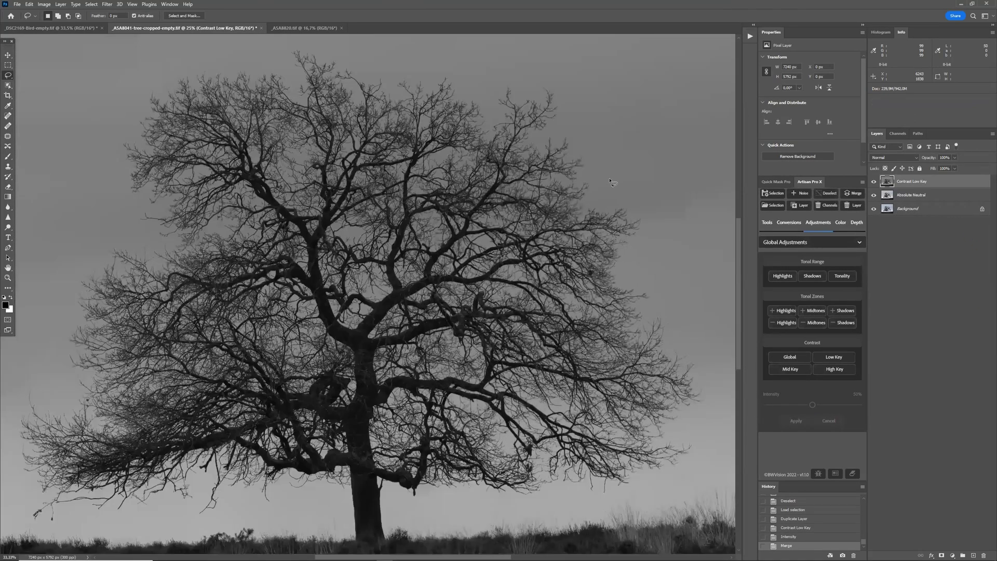
pyautogui.hotkey('ctrl', '+')
pyautogui.scroll(3, 612, 184)
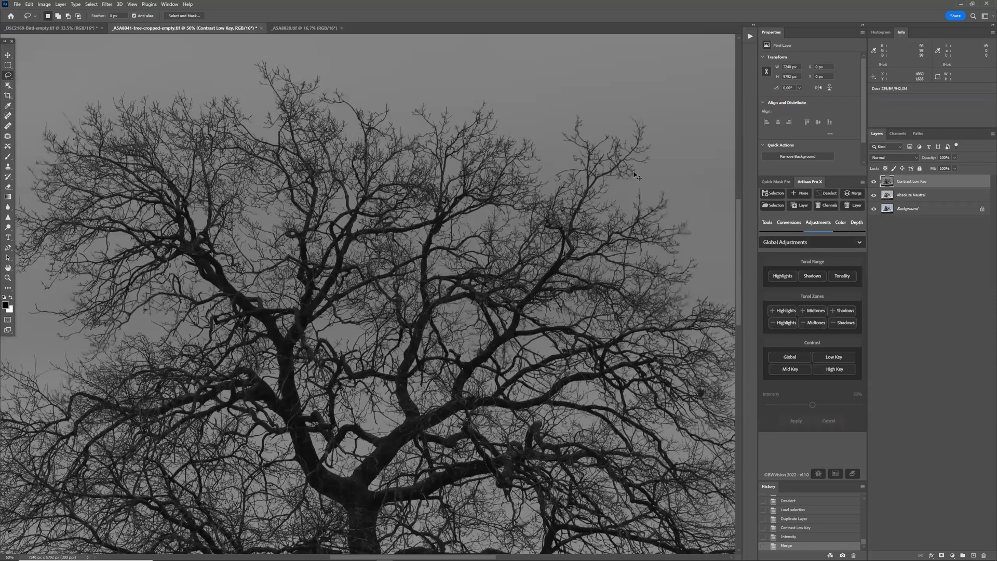
pyautogui.hotkey('ctrl', '+')
pyautogui.hotkey('ctrl', '+')
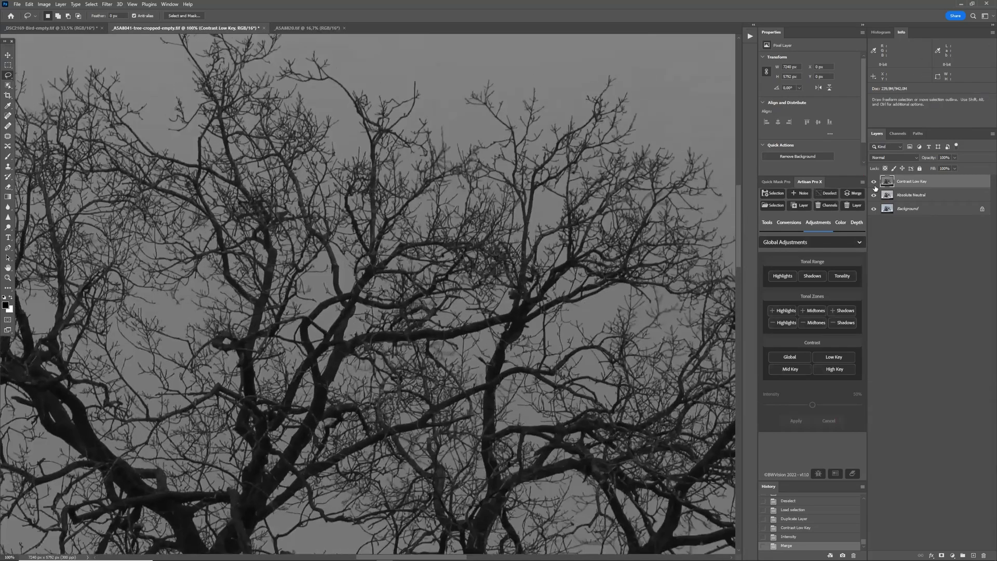
pyautogui.click(874, 183)
pyautogui.click(874, 183)
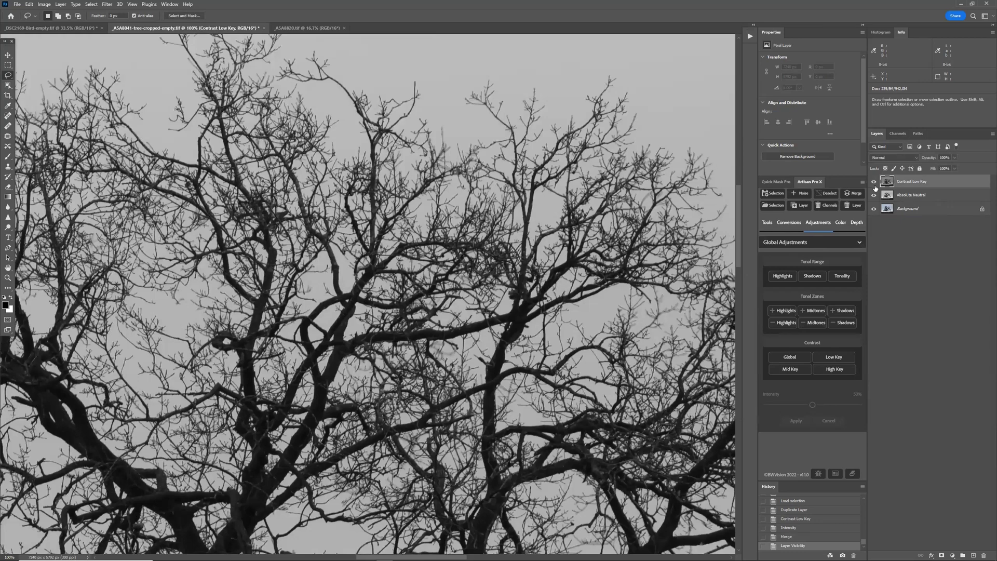
pyautogui.click(875, 187)
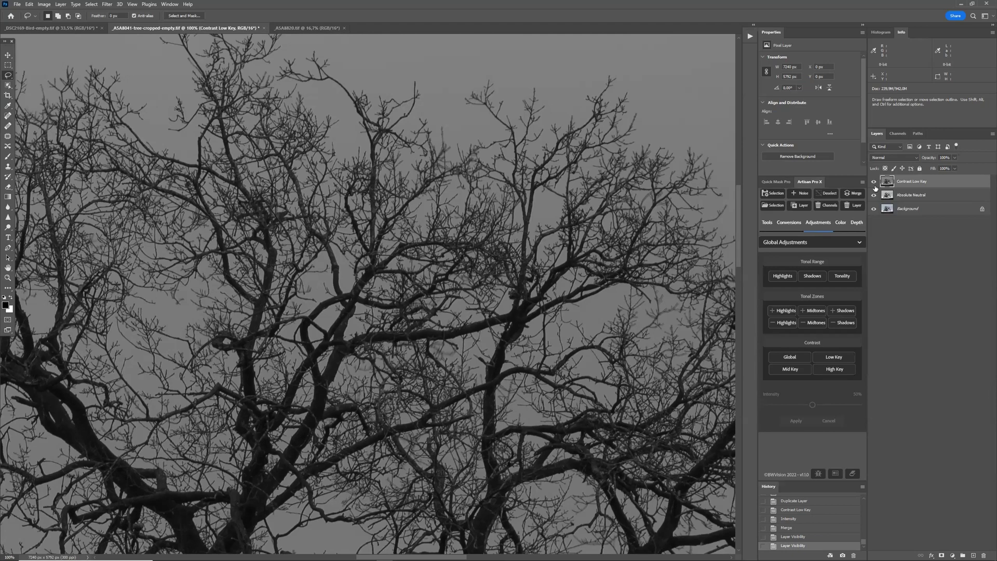
pyautogui.click(874, 182)
pyautogui.click(875, 182)
pyautogui.hotkey('ctrl', '0')
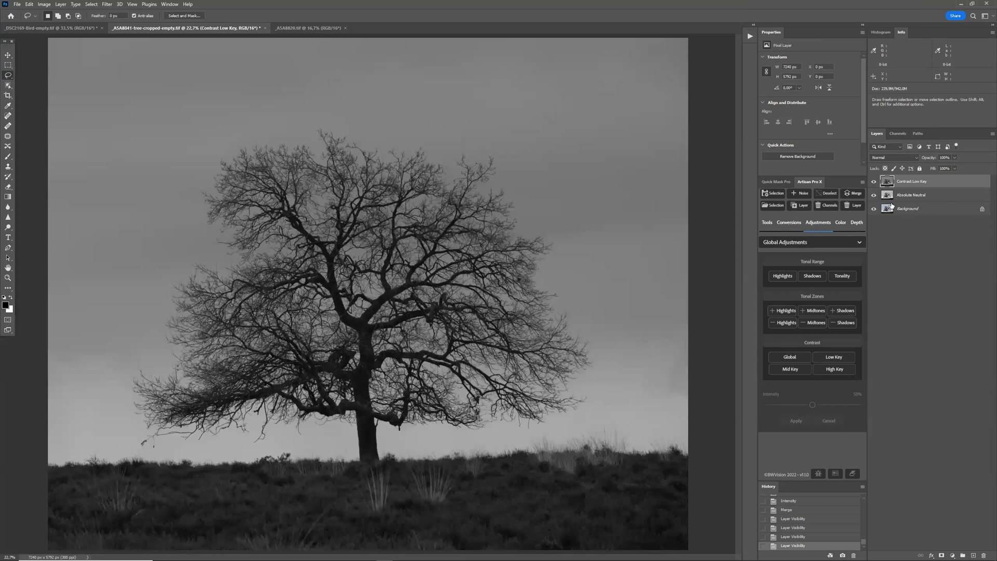
# Load the tree feathered channel as a new selection on the Contrast Low Key layer
pyautogui.click(776, 205)
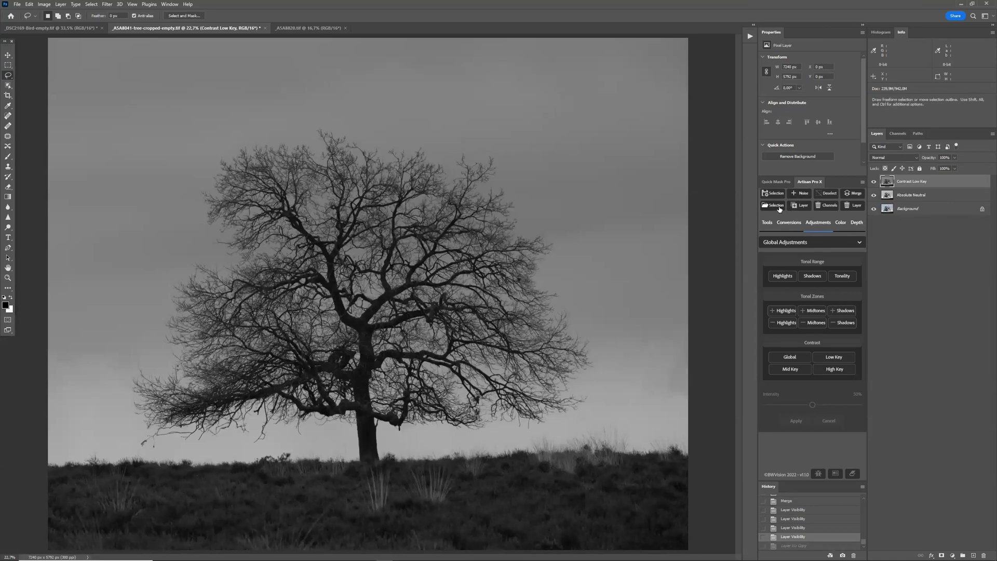
pyautogui.click(535, 189)
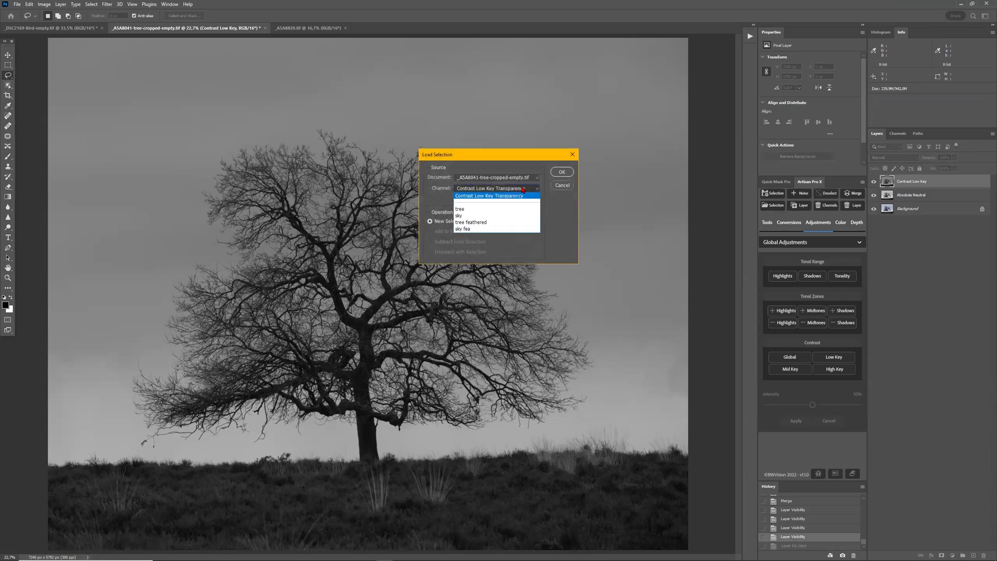
pyautogui.click(508, 222)
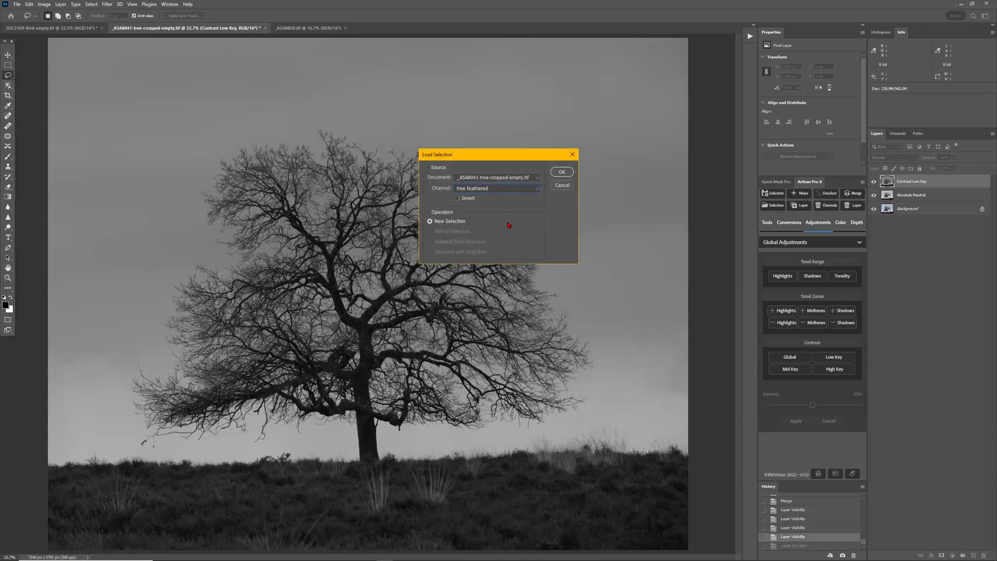
pyautogui.click(562, 173)
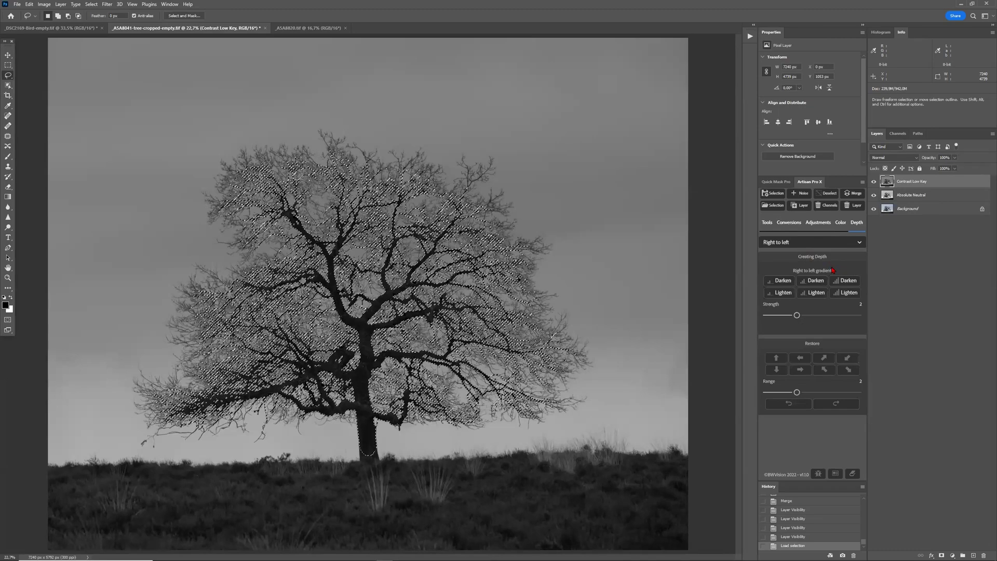
# Lighten the selected tree with the large bottom-to-top depth gradient at strength 2
pyautogui.click(810, 242)
pyautogui.click(779, 256)
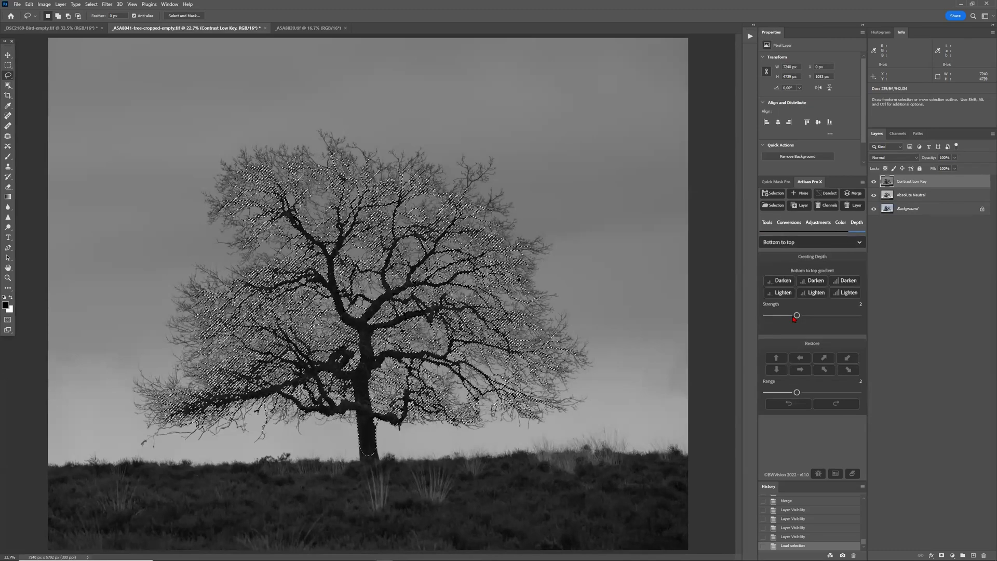
pyautogui.click(837, 294)
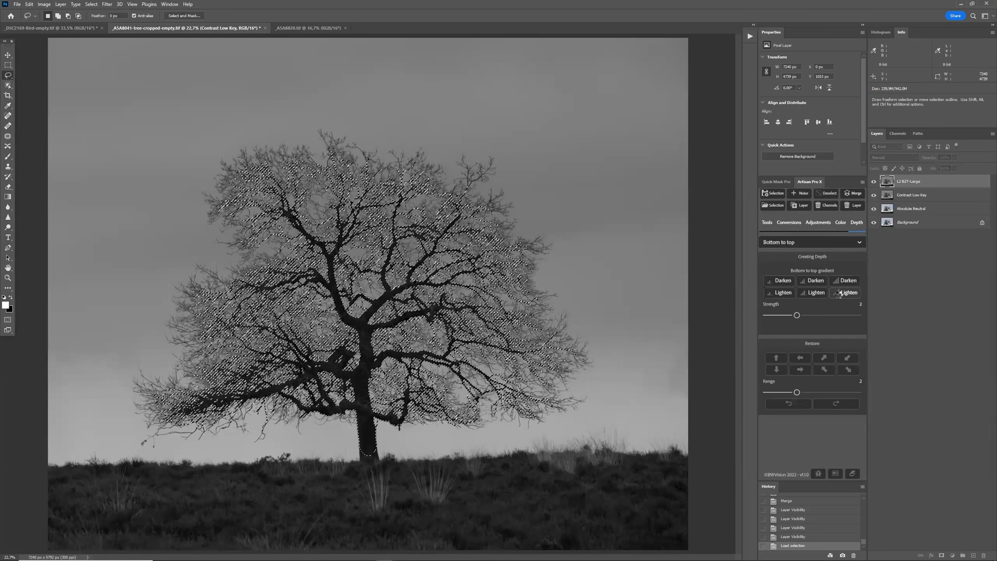
# Lighten the selected tree with the large top-to-bottom depth gradient at strength 2
pyautogui.click(827, 242)
pyautogui.press('Down')
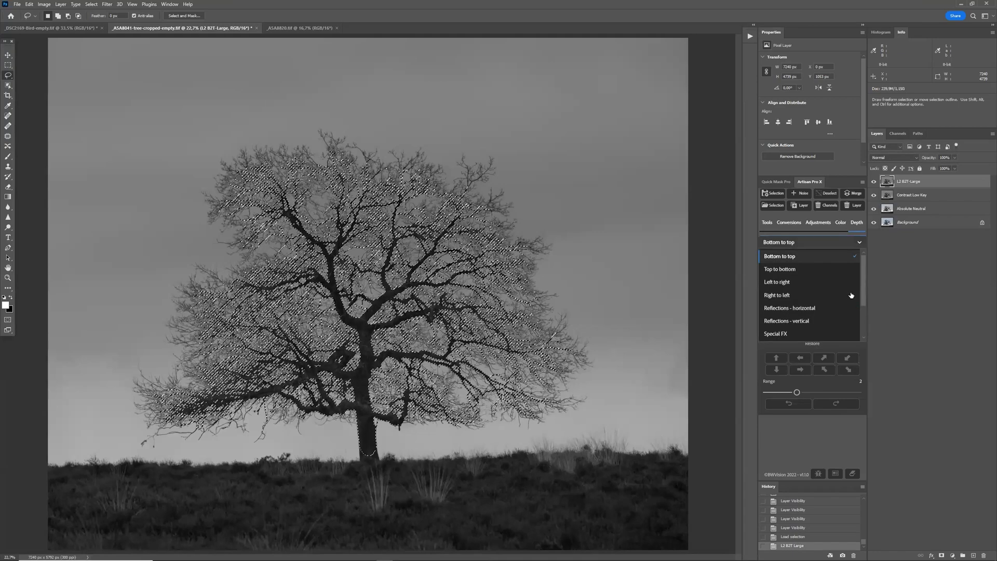
pyautogui.press('Return')
pyautogui.click(850, 294)
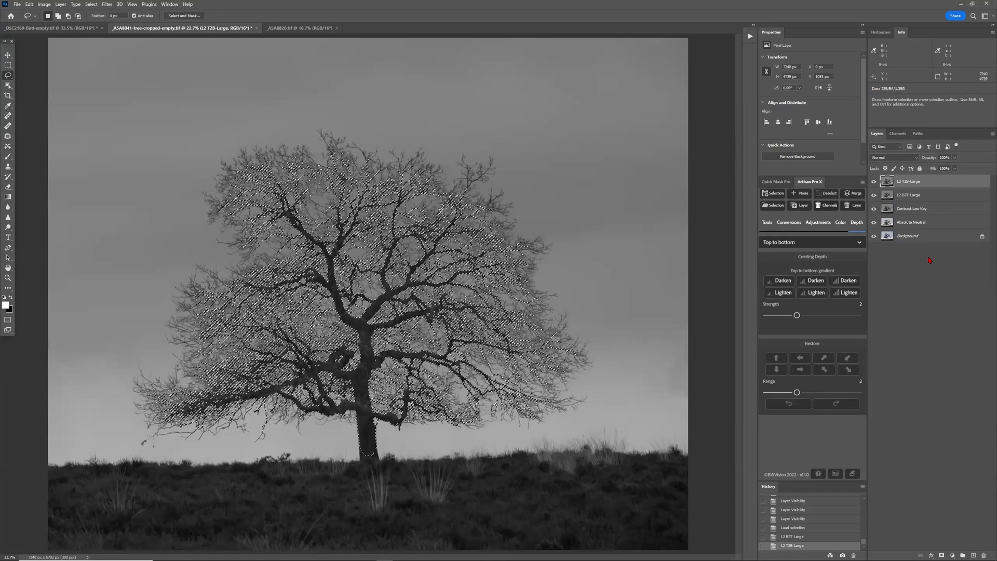
# Deselect the tree and examine the edges of the lightened branches and trunk at up to 200% magnification
pyautogui.hotkey('ctrl', 'd')
pyautogui.hotkey('ctrl', '+')
pyautogui.hotkey('ctrl', '+')
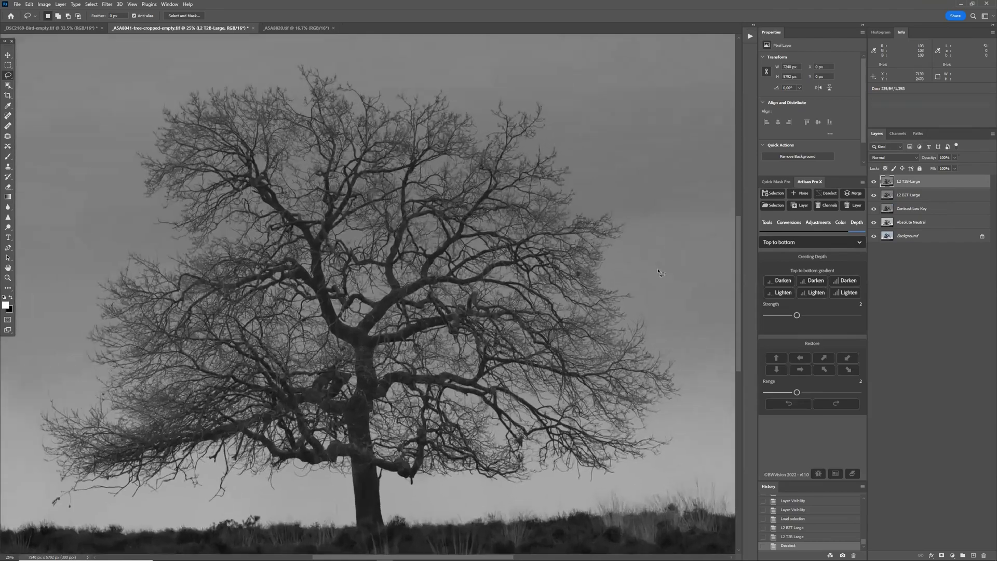
pyautogui.hotkey('ctrl', '+')
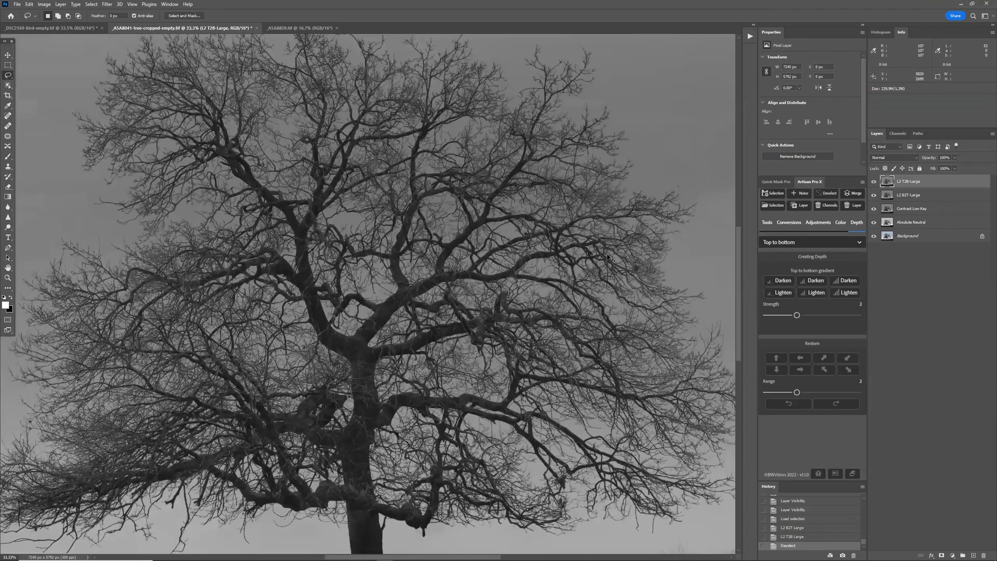
pyautogui.hotkey('ctrl', '+')
pyautogui.hotkey('ctrl', '+')
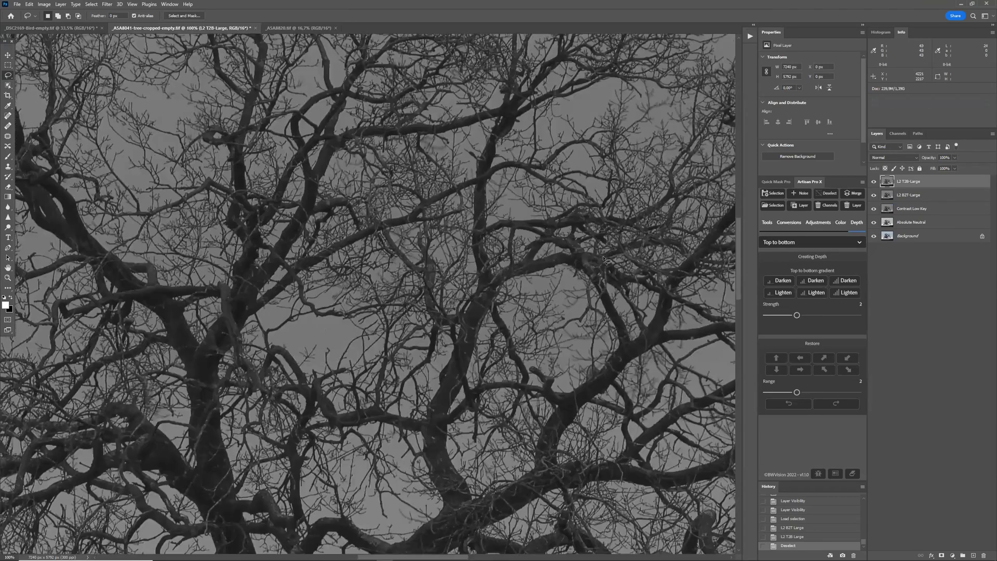
pyautogui.hotkey('ctrl', '+')
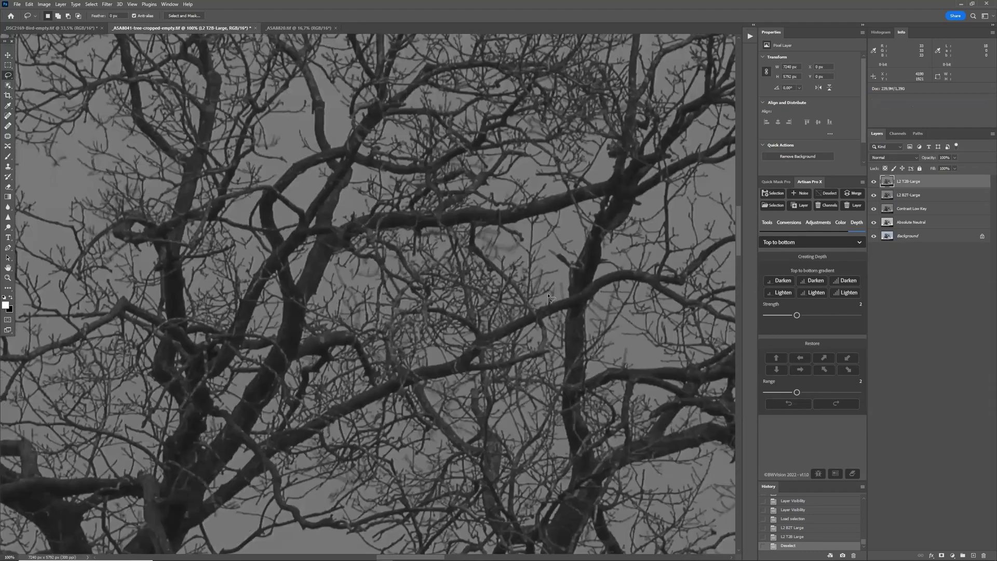
pyautogui.scroll(-10, 540, 293)
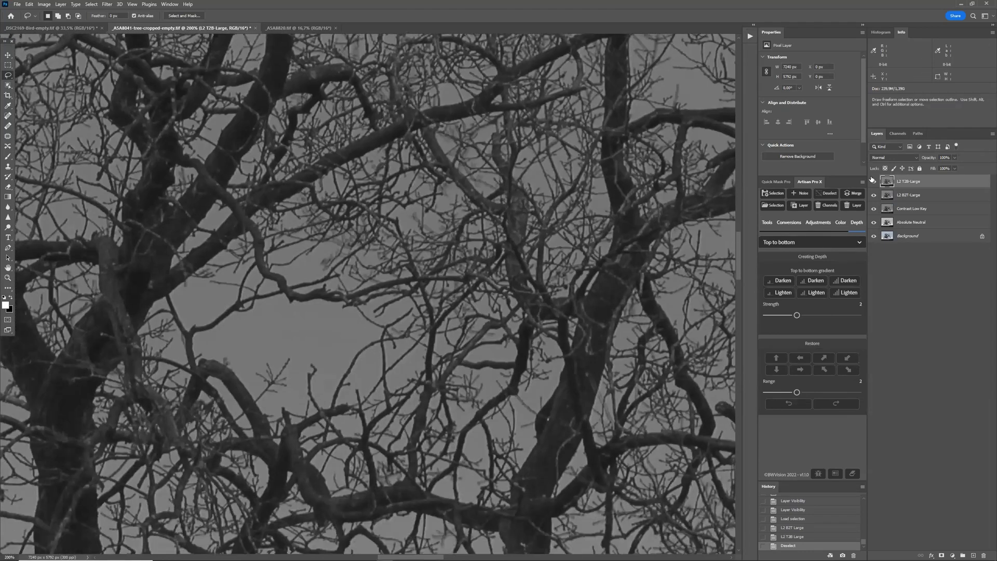
# Compare the branches with the two gradient layers and the Contrast Low Key layer hidden, and show the L2 T2B-Large layer again
pyautogui.click(873, 181)
pyautogui.click(873, 195)
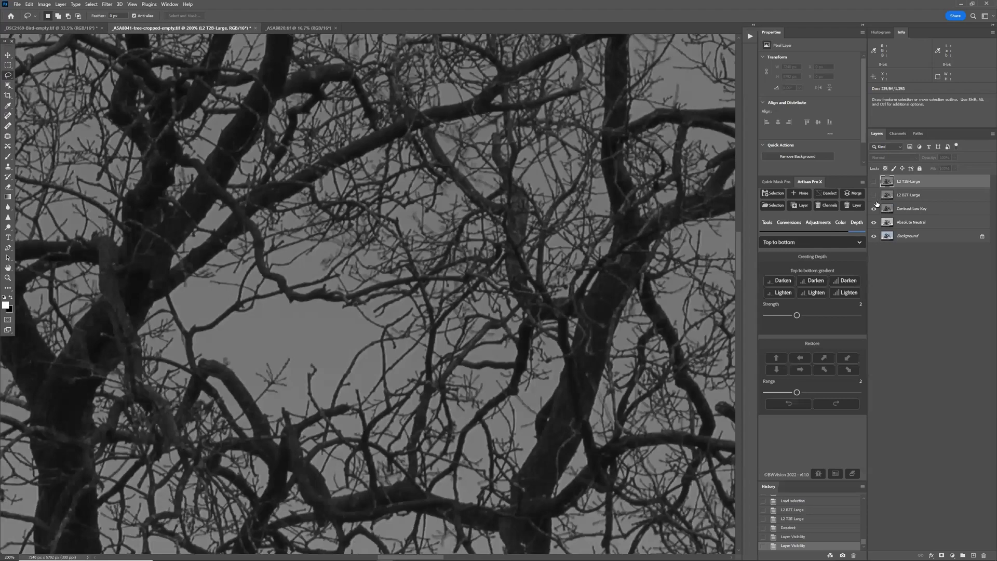
pyautogui.click(886, 212)
pyautogui.click(874, 208)
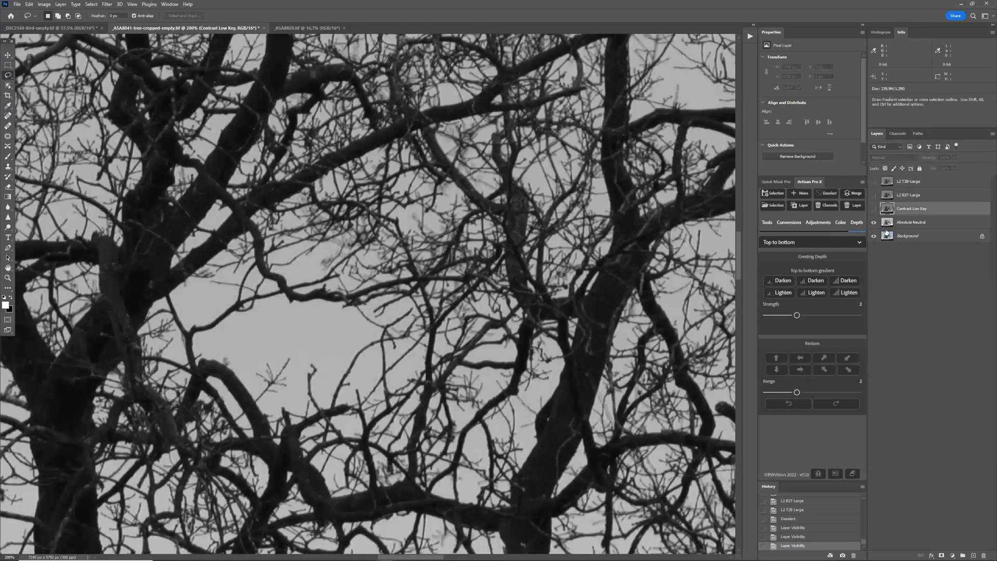
pyautogui.click(874, 182)
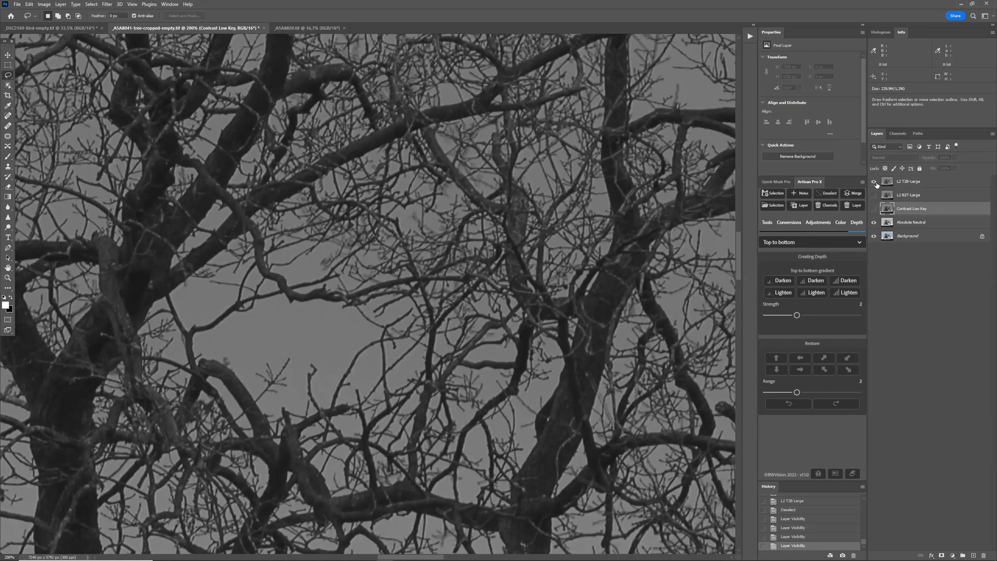
# Show the hidden L2 B2T-Large layer again and make the topmost L2 T2B-Large layer active
pyautogui.hotkey('ctrl', '0')
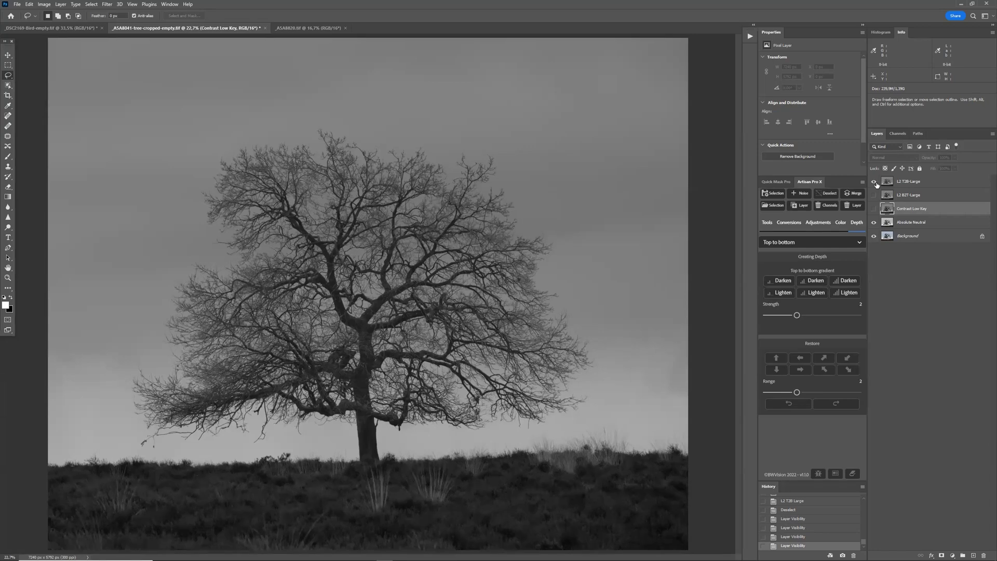
pyautogui.click(873, 196)
pyautogui.hotkey('alt', '.')
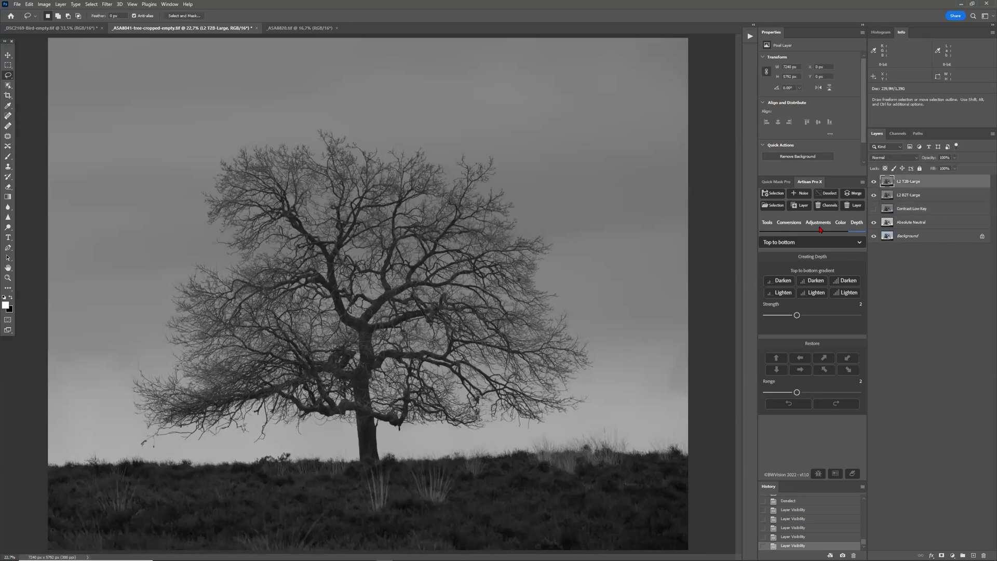
# Load the sky fea channel as a new selection and darken the sky with Low Key contrast at 60% intensity
pyautogui.click(773, 205)
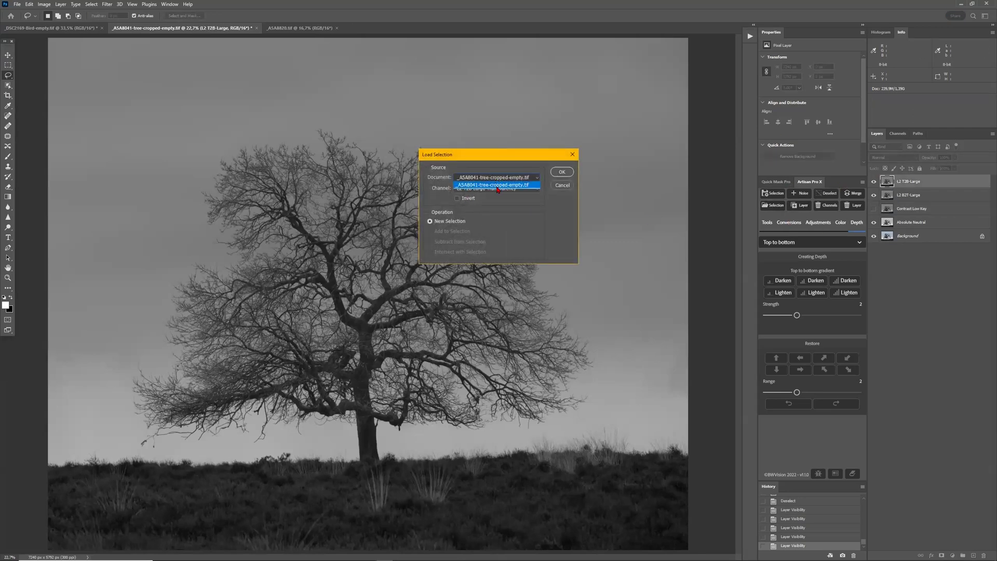
pyautogui.click(469, 190)
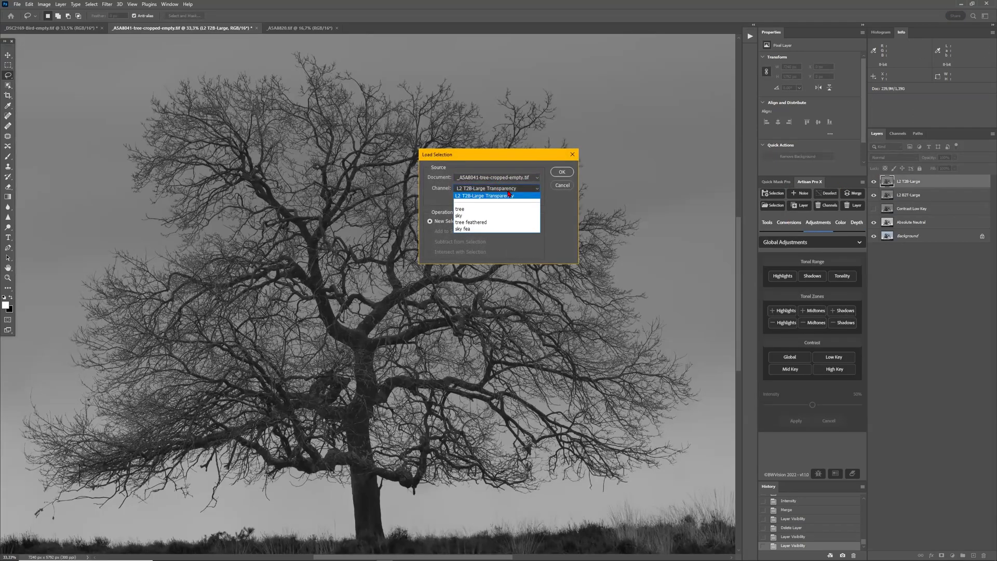
pyautogui.click(498, 215)
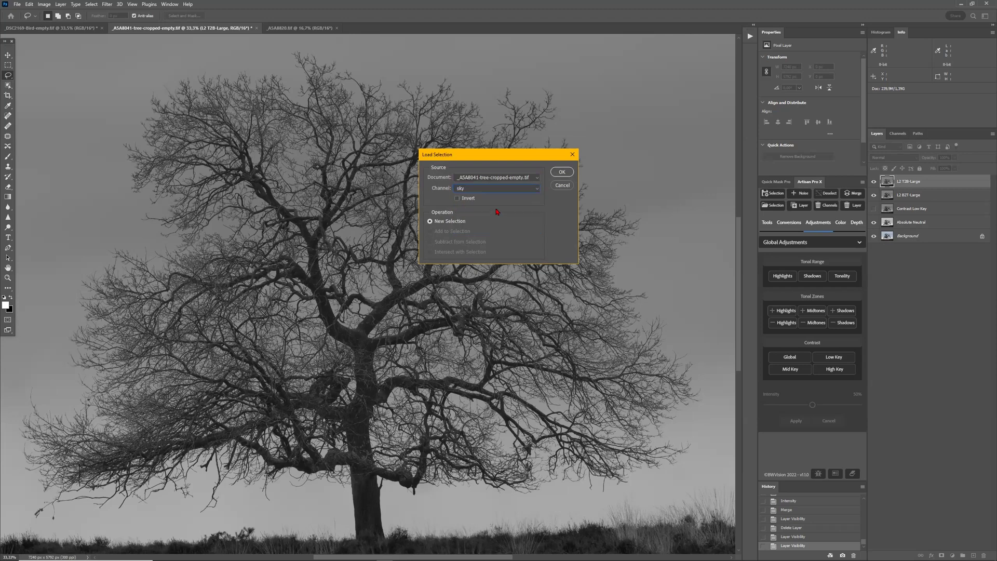
pyautogui.click(502, 191)
pyautogui.click(491, 229)
pyautogui.click(559, 172)
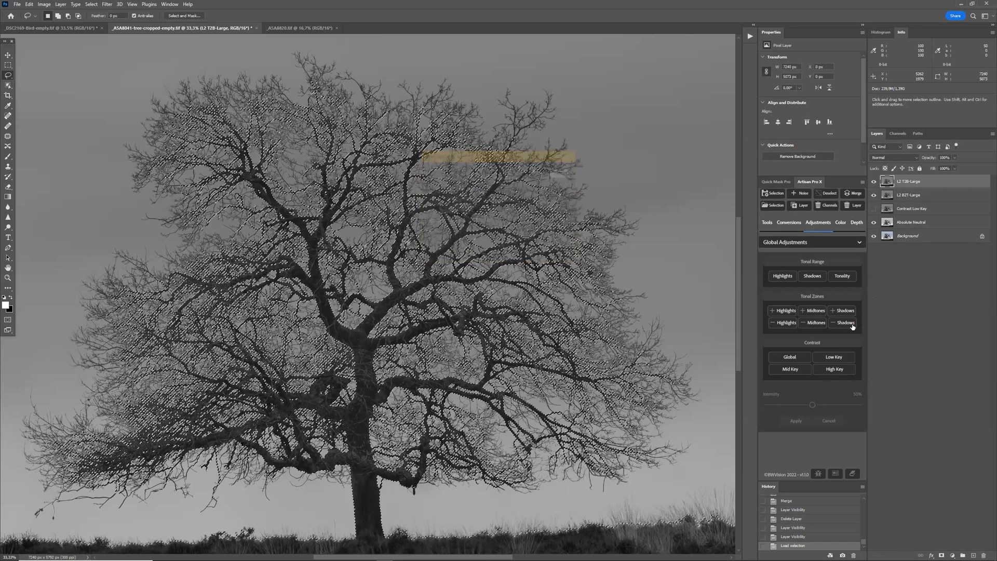
pyautogui.click(833, 356)
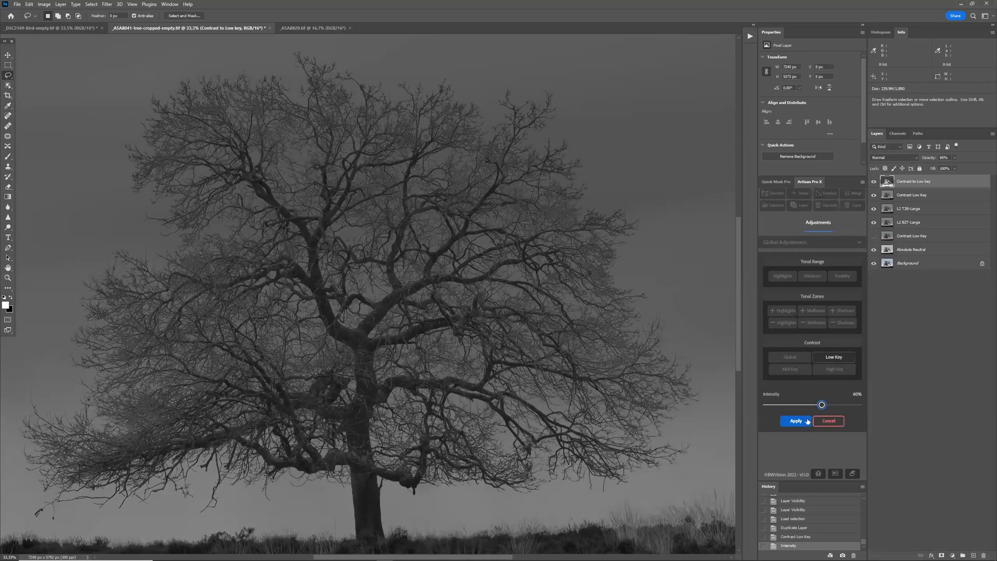
pyautogui.click(803, 421)
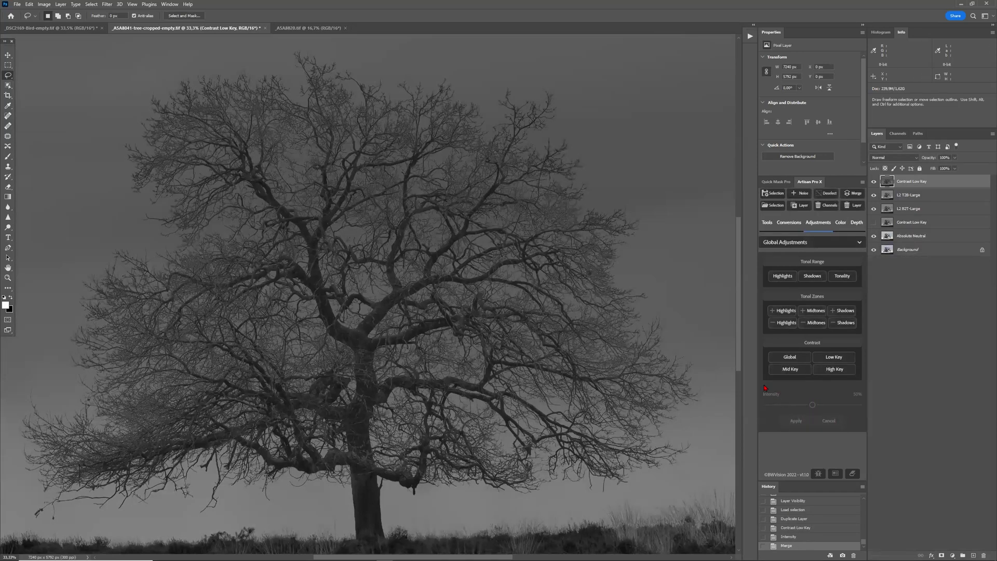
# Examine the branch edges against the darkened sky at up to 200% magnification
pyautogui.hotkey('ctrl', '+')
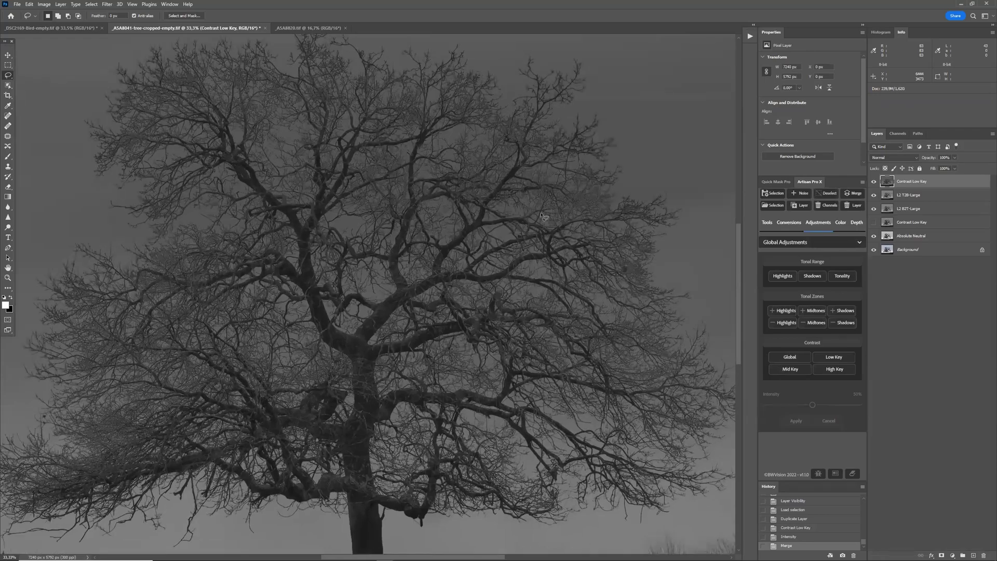
pyautogui.hotkey('ctrl', '+')
pyautogui.hotkey('ctrl', '+')
pyautogui.hotkey('ctrl', '+')
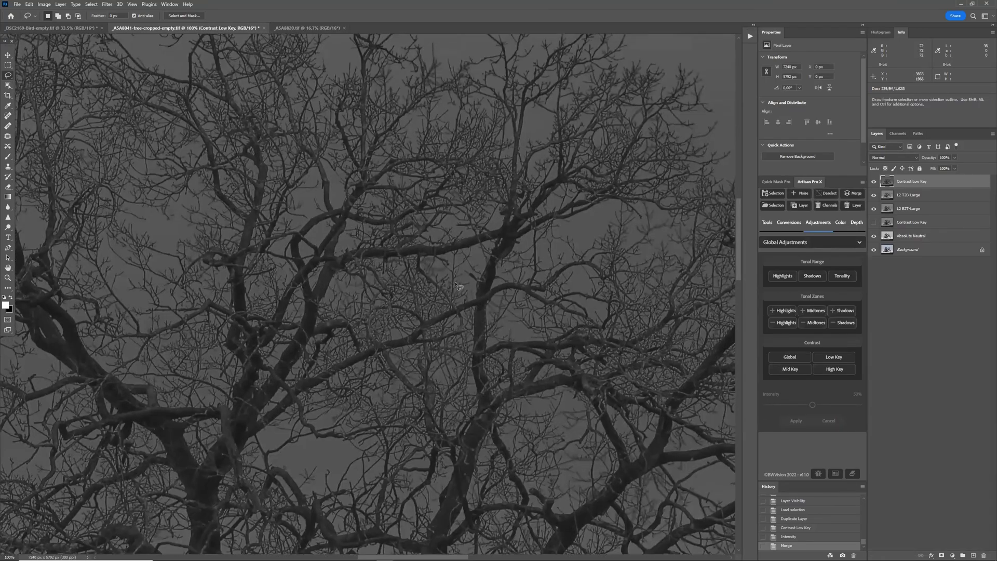
pyautogui.scroll(1, 456, 284)
pyautogui.scroll(4, 457, 284)
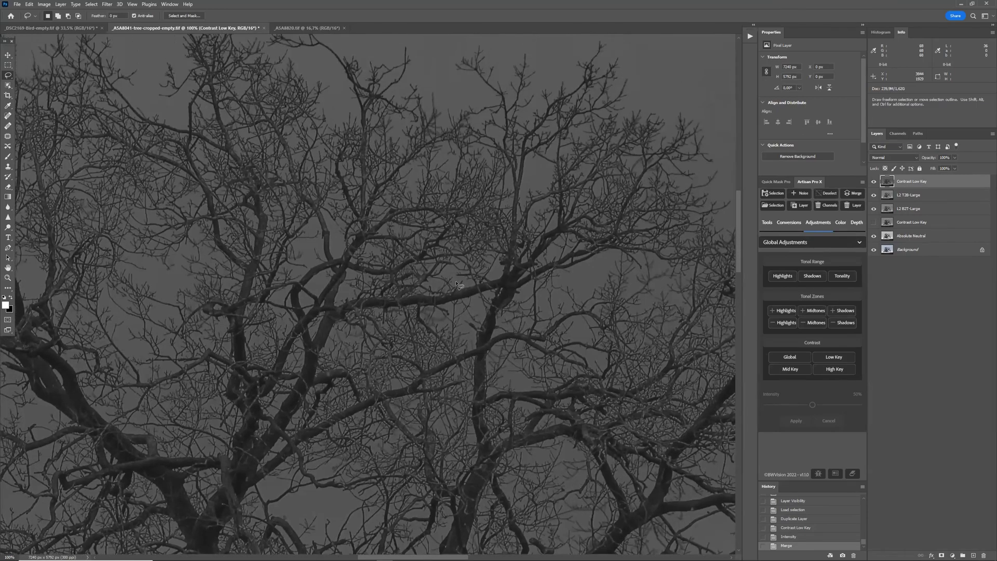
pyautogui.hotkey('ctrl', '+')
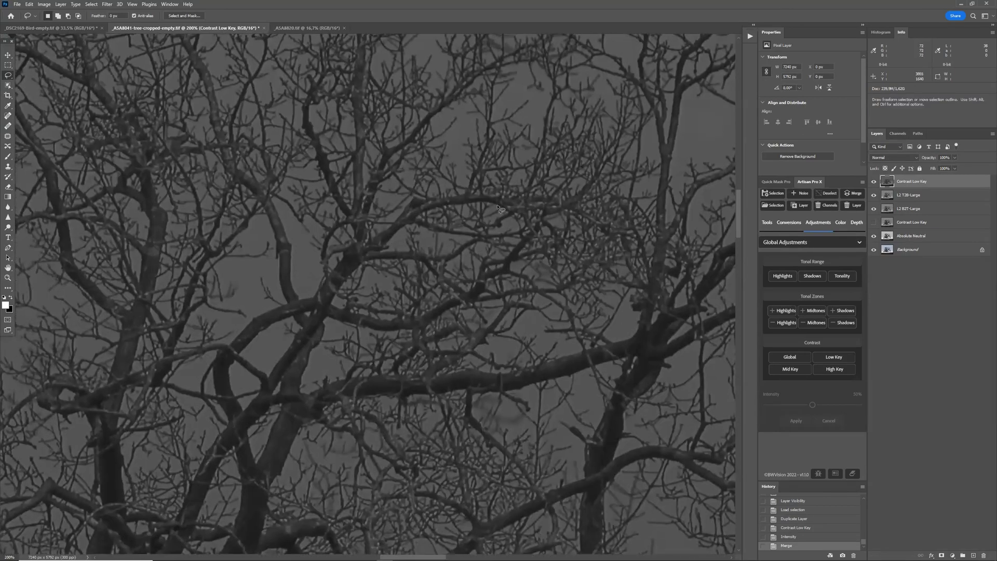
# Hide both gradient layers, show the lower Contrast Low Key layer, and compare the branches with and without the top Contrast Low Key layer
pyautogui.click(873, 208)
pyautogui.click(873, 181)
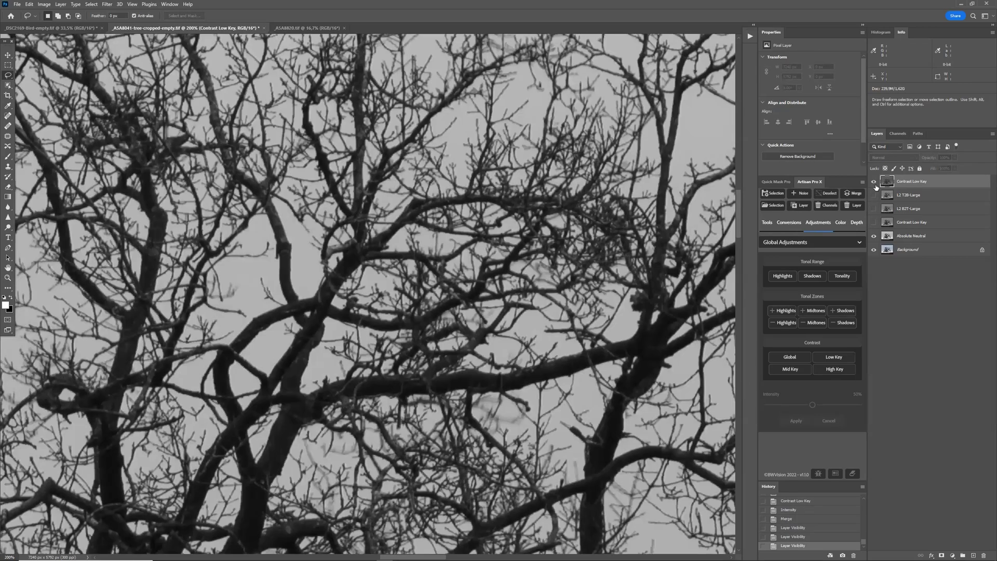
pyautogui.click(875, 185)
pyautogui.click(874, 223)
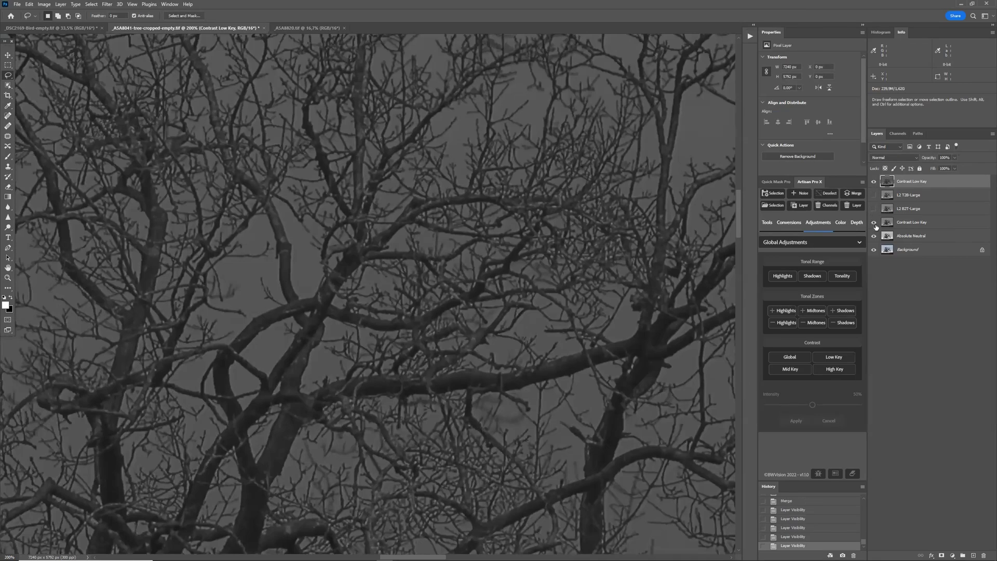
pyautogui.click(875, 183)
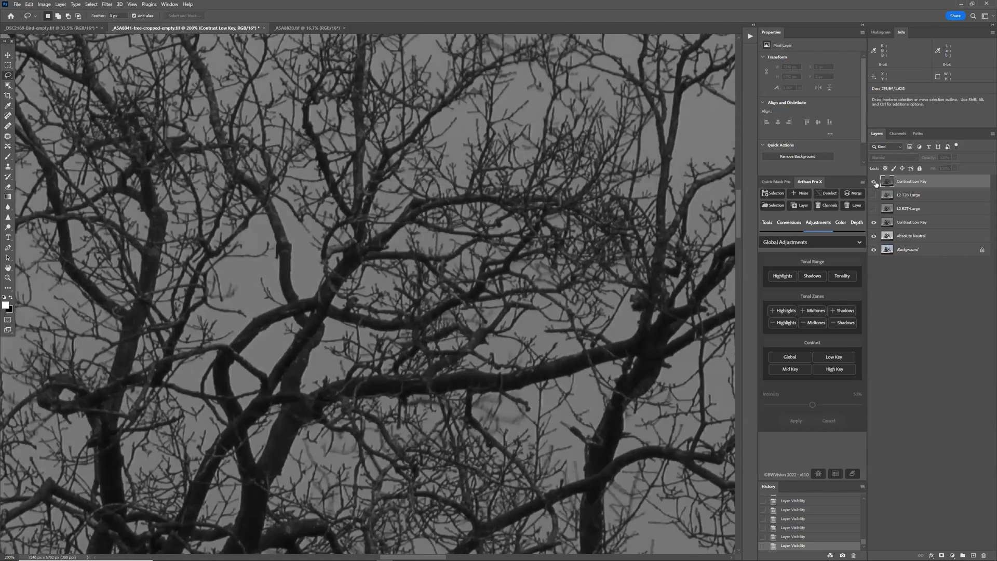
pyautogui.click(875, 182)
# Inspect the branches on the tree's left side and show the L2 T2B-Large layer again
pyautogui.hscroll(-2, 455, 241)
pyautogui.hscroll(-6, 454, 241)
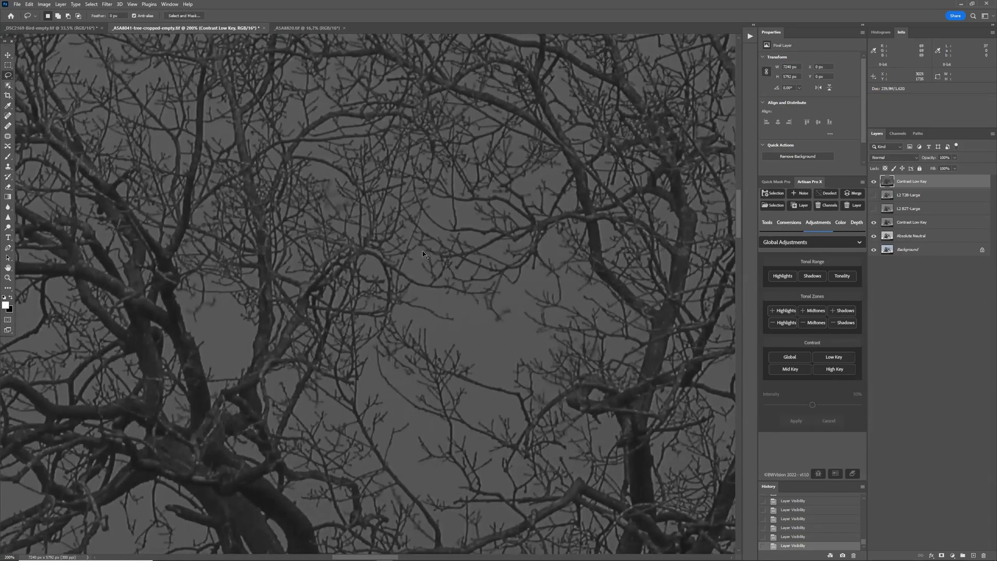
pyautogui.hscroll(-6, 425, 254)
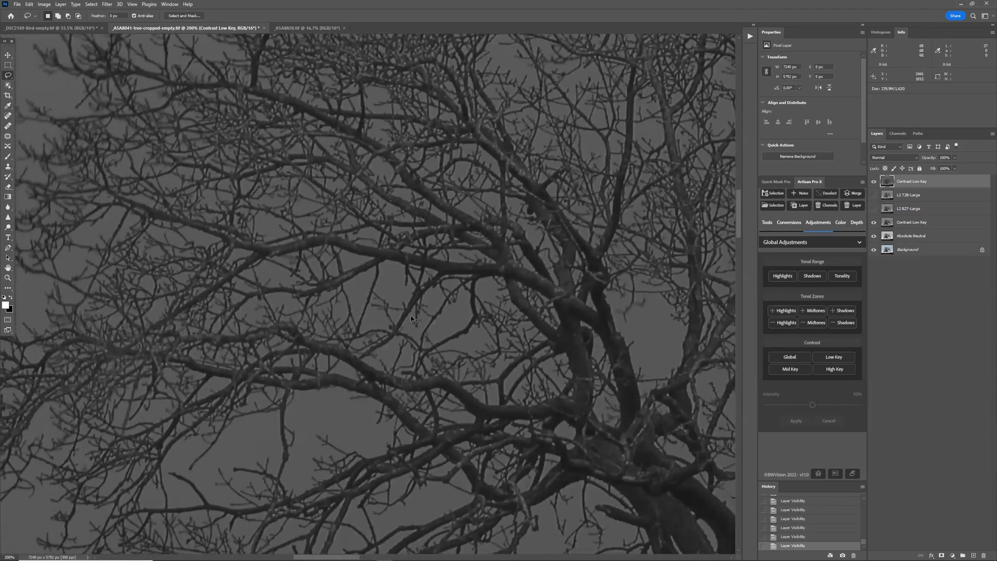
pyautogui.hscroll(-4, 412, 318)
pyautogui.hotkey('ctrl', '0')
pyautogui.click(874, 195)
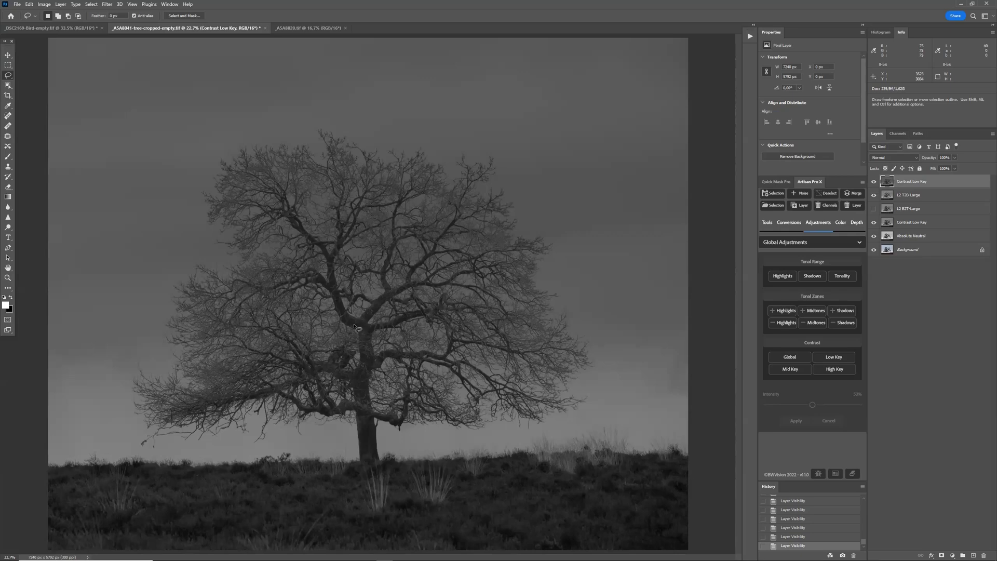
# Load the tree feathered channel as a new selection
pyautogui.click(773, 206)
pyautogui.click(511, 189)
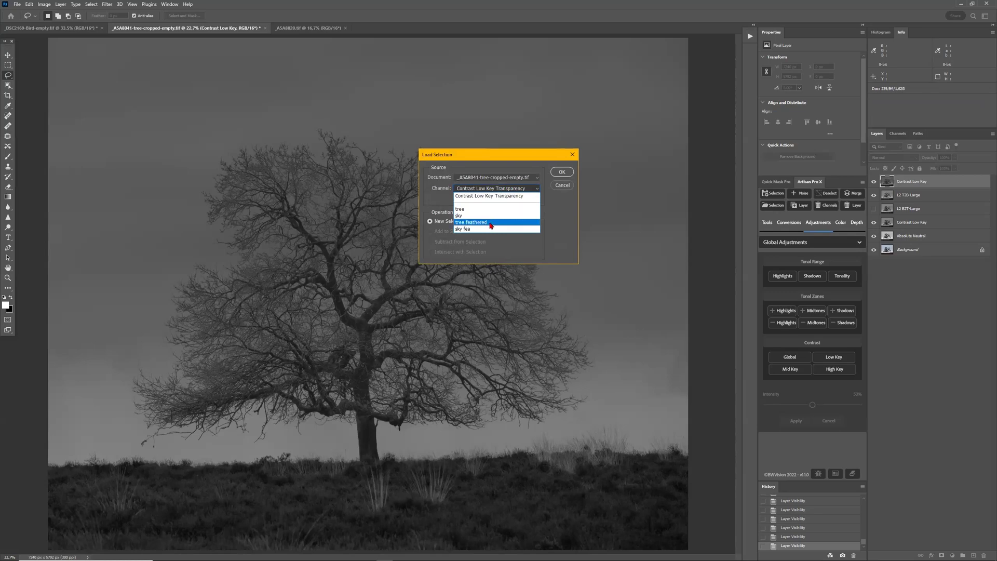
pyautogui.click(492, 224)
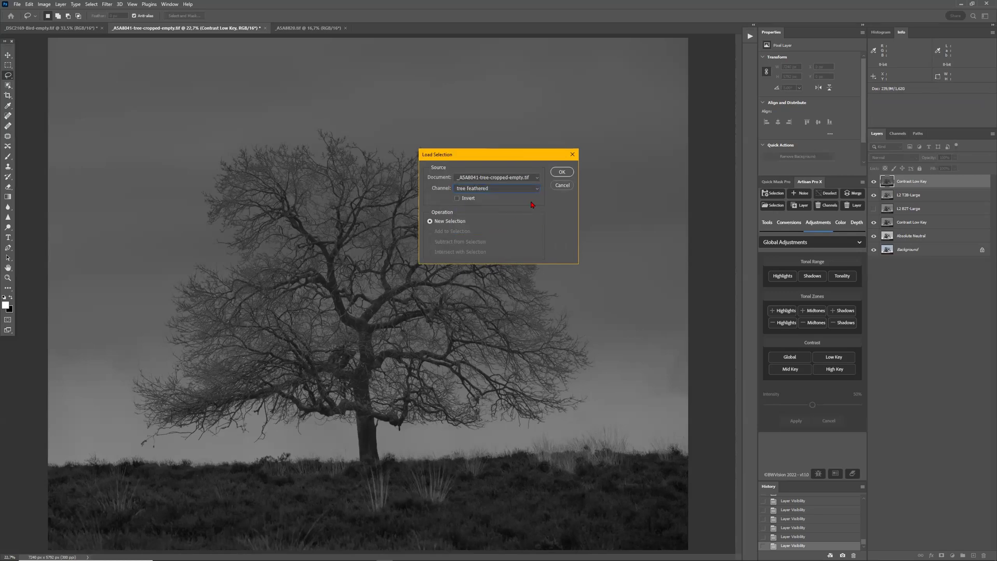
pyautogui.click(561, 172)
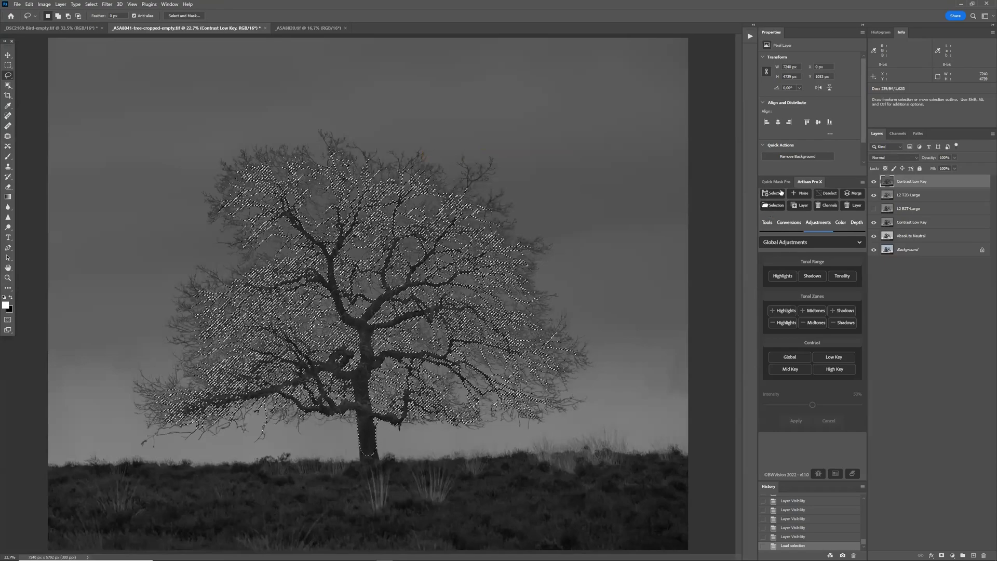
# Lighten the selected tree with the large top-to-bottom and large bottom-to-top depth gradients, both at strength 2
pyautogui.click(854, 225)
pyautogui.click(850, 294)
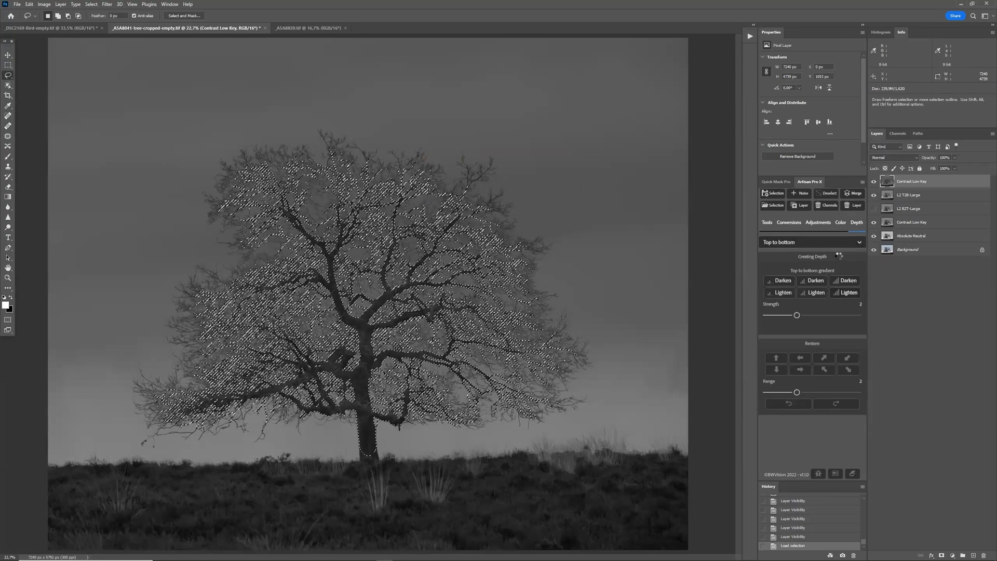
pyautogui.click(833, 244)
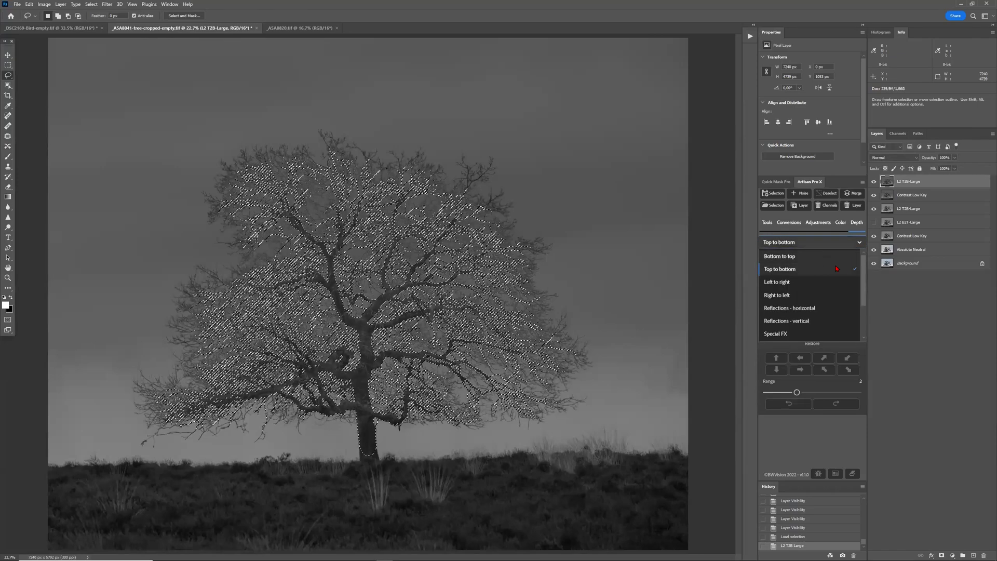
pyautogui.click(830, 257)
pyautogui.click(846, 292)
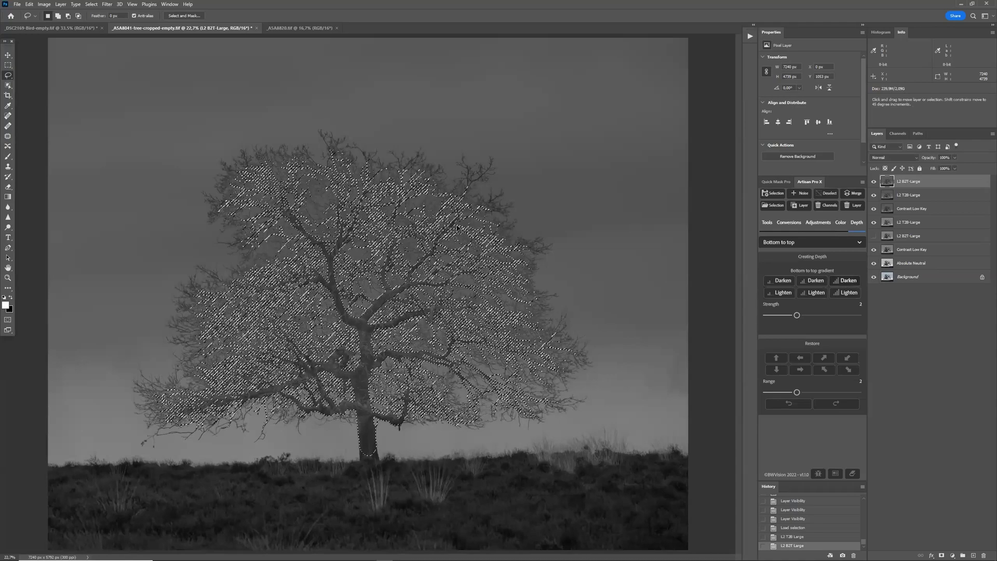
# Deselect the tree and examine the lightened twigs and branches at up to 200% magnification
pyautogui.hotkey('ctrl', 'd')
pyautogui.hotkey('ctrl', '+')
pyautogui.hotkey('ctrl', '+')
pyautogui.hotkey('ctrl', '+')
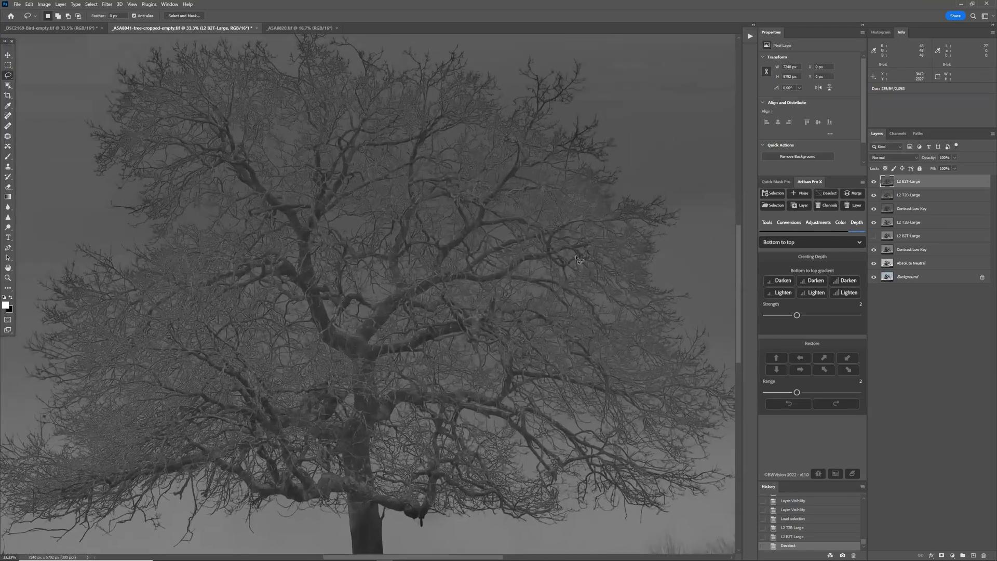
pyautogui.hotkey('ctrl', '+')
pyautogui.hotkey('ctrl', '+')
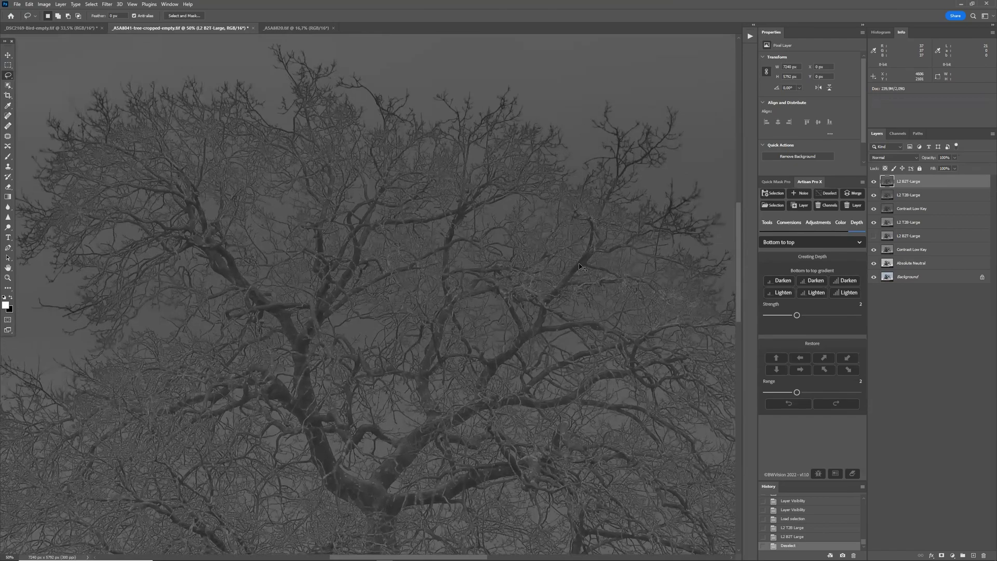
pyautogui.hotkey('ctrl', '+')
pyautogui.hotkey('ctrl', '+')
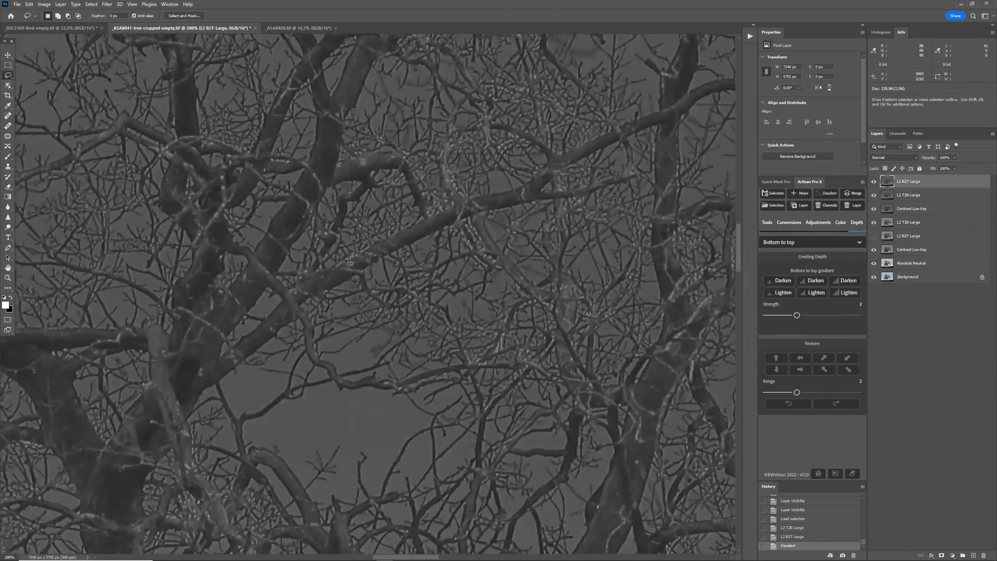
# Hide the two topmost gradient layers, L2 B2T-Large and L2 T2B-Large, and delete them both
pyautogui.click(874, 181)
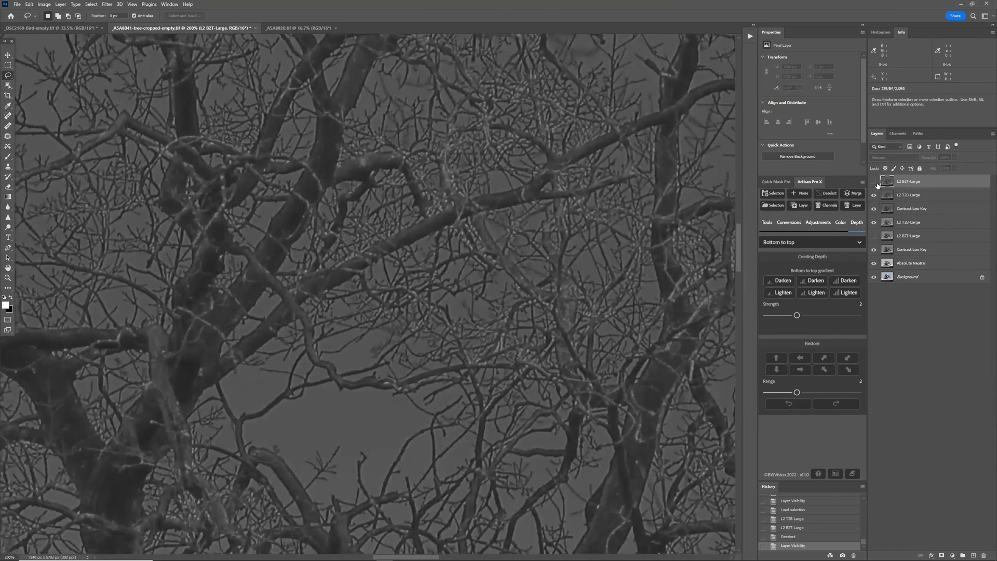
pyautogui.click(874, 195)
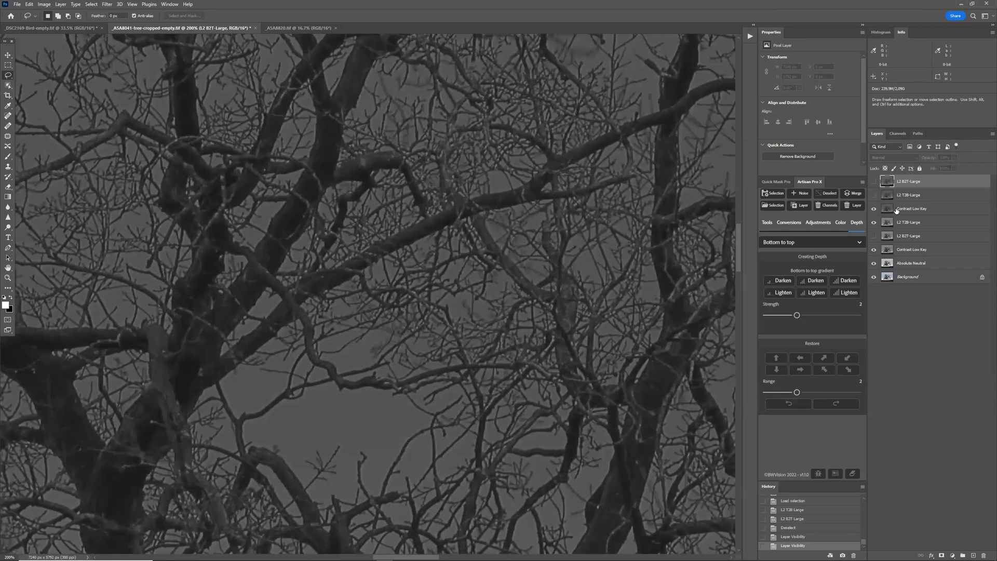
pyautogui.hotkey('ctrl', '0')
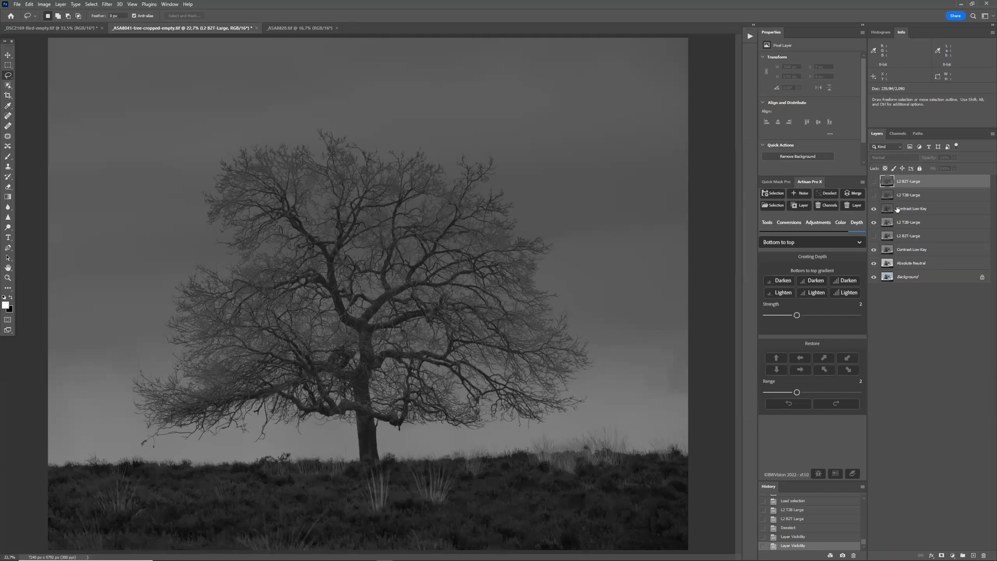
pyautogui.press('shift')
pyautogui.keyDown('shift'); pyautogui.click(927, 197); pyautogui.keyUp('shift')
pyautogui.moveTo(924, 187); pyautogui.dragTo(983, 554)
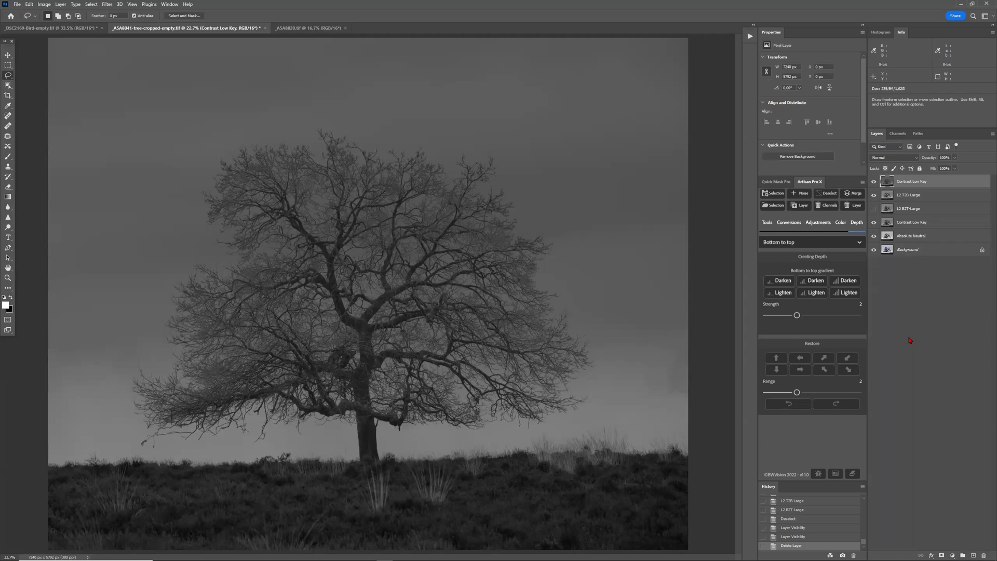
# Load the sky fea channel of the tree document as a new selection
pyautogui.click(776, 208)
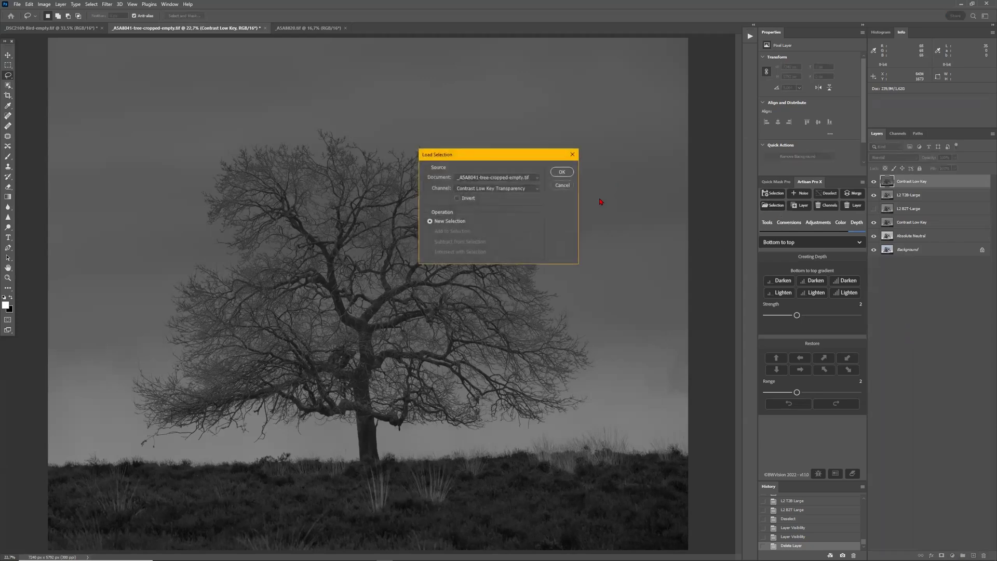
pyautogui.click(533, 178)
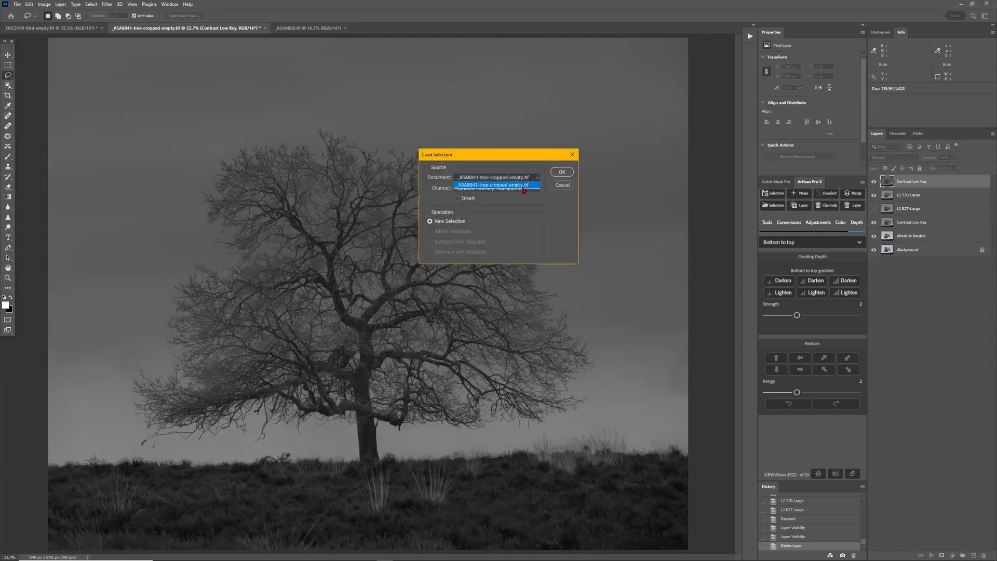
pyautogui.click(523, 188)
pyautogui.click(523, 189)
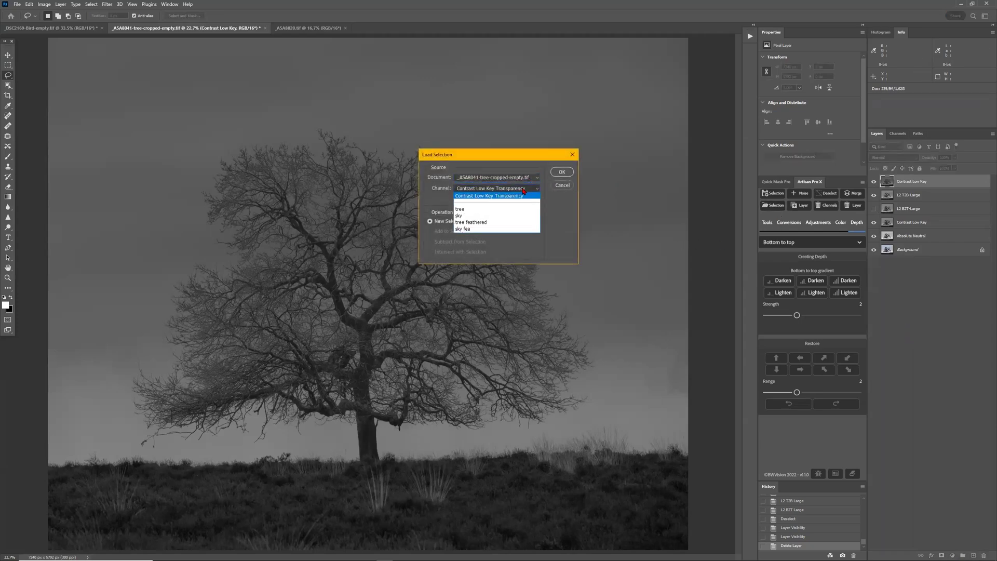
pyautogui.click(503, 230)
pyautogui.click(562, 172)
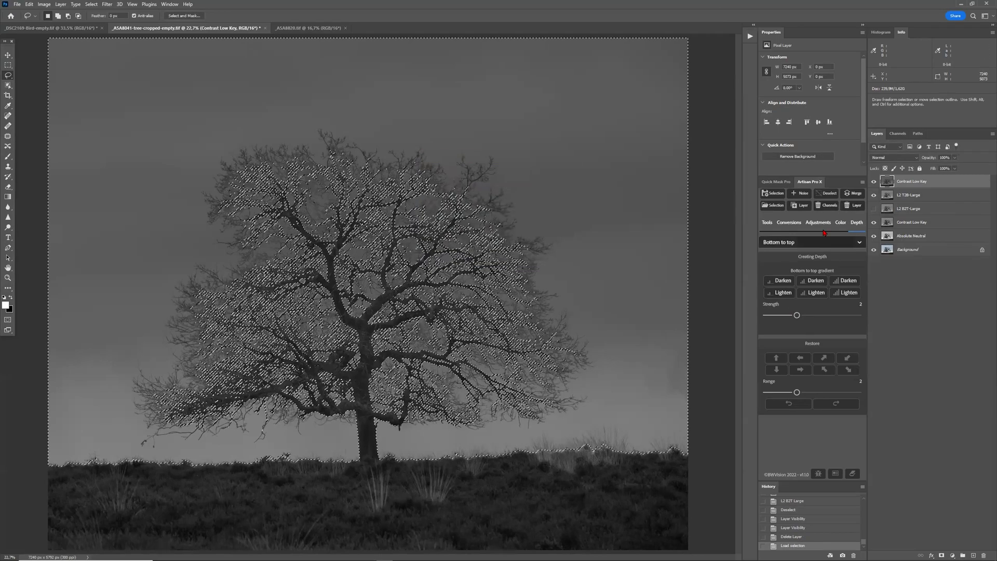
# Darken the selected sky with the global Low Key contrast adjustment at 65% intensity and apply it
pyautogui.click(822, 224)
pyautogui.click(833, 357)
pyautogui.click(826, 405)
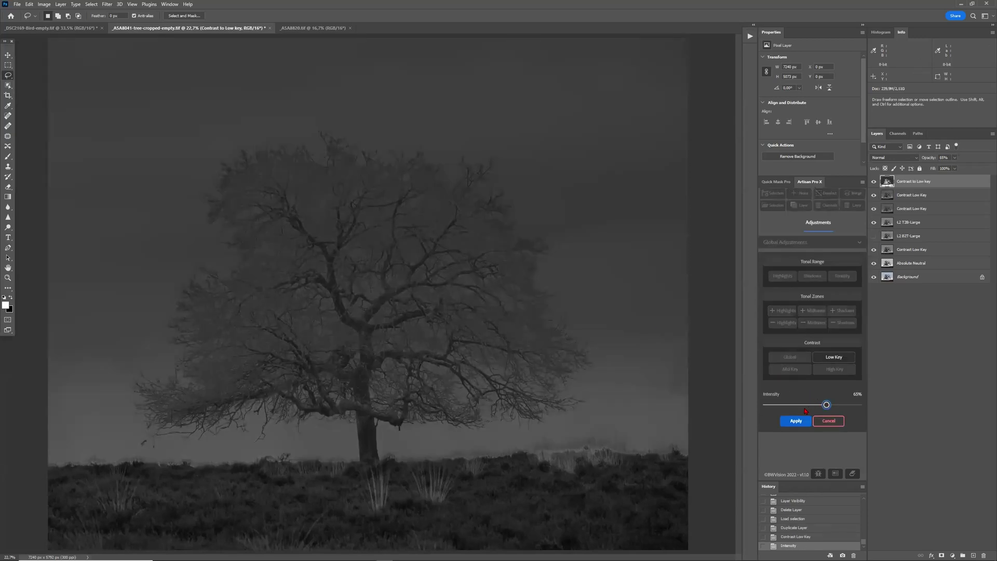
pyautogui.click(796, 421)
# Examine the twigs and branches against the darkened sky at up to 100% magnification
pyautogui.hotkey('ctrl', '+')
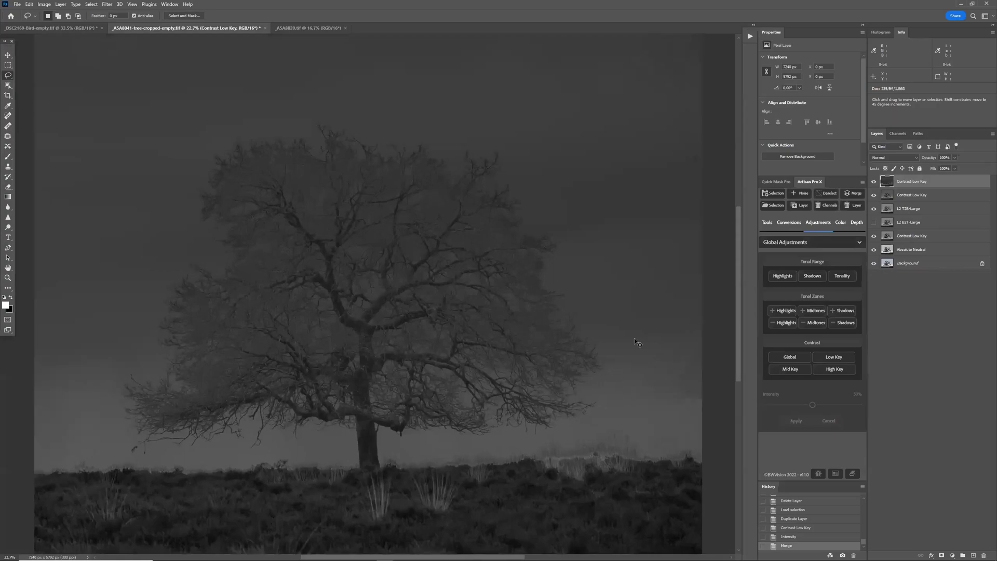
pyautogui.hotkey('ctrl', '+')
pyautogui.hotkey('ctrl', '+')
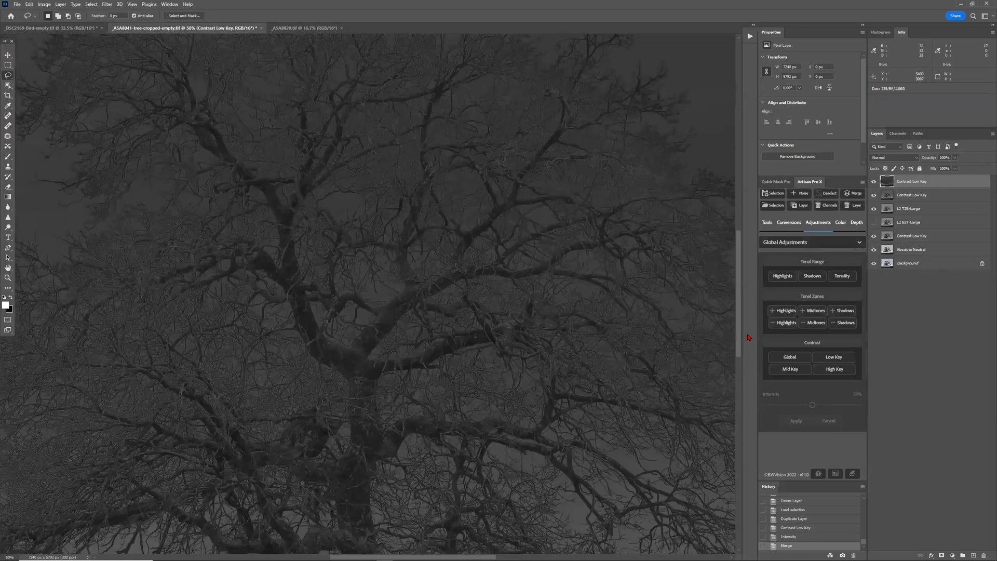
pyautogui.hotkey('ctrl', '+')
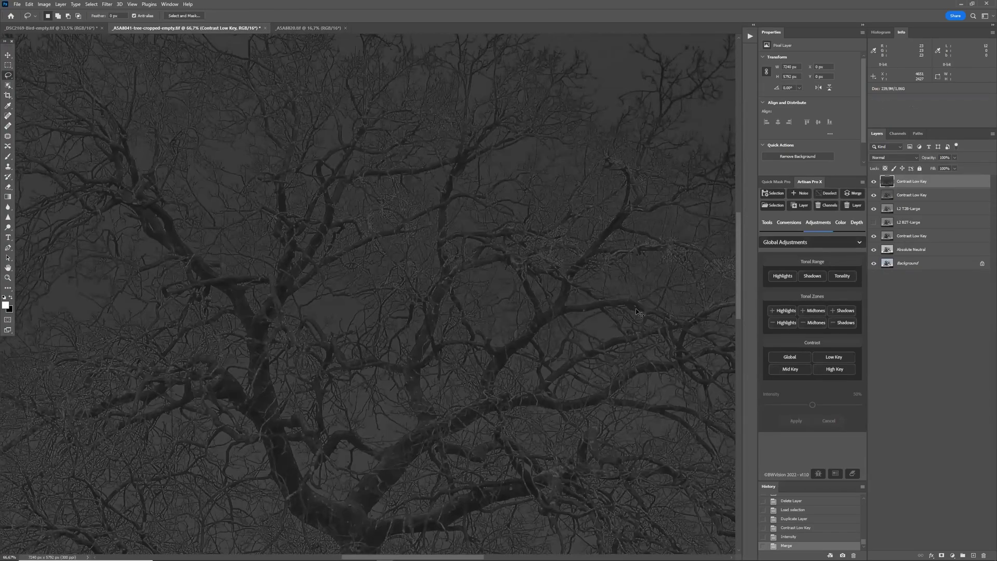
pyautogui.hotkey('ctrl', '+')
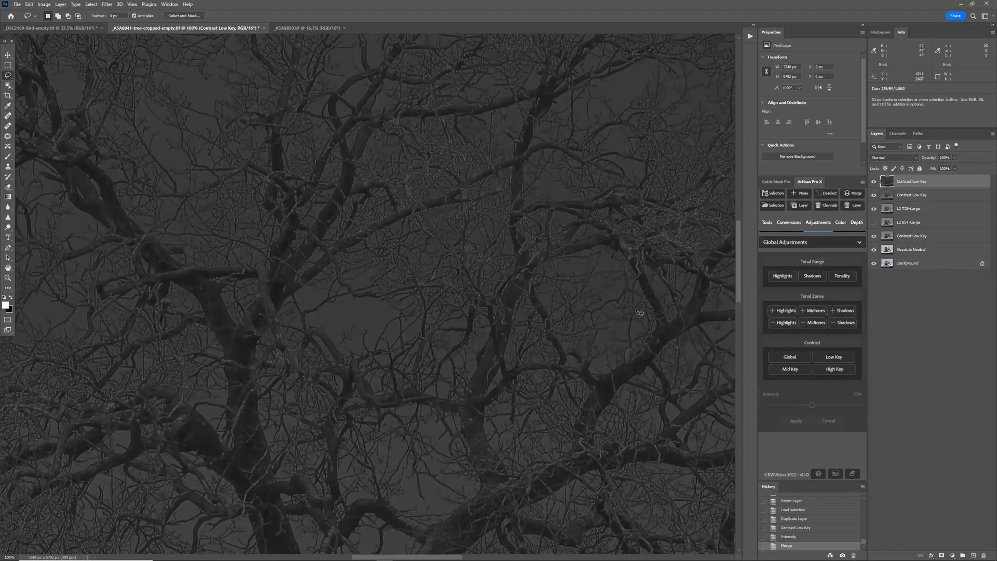
pyautogui.scroll(3, 585, 276)
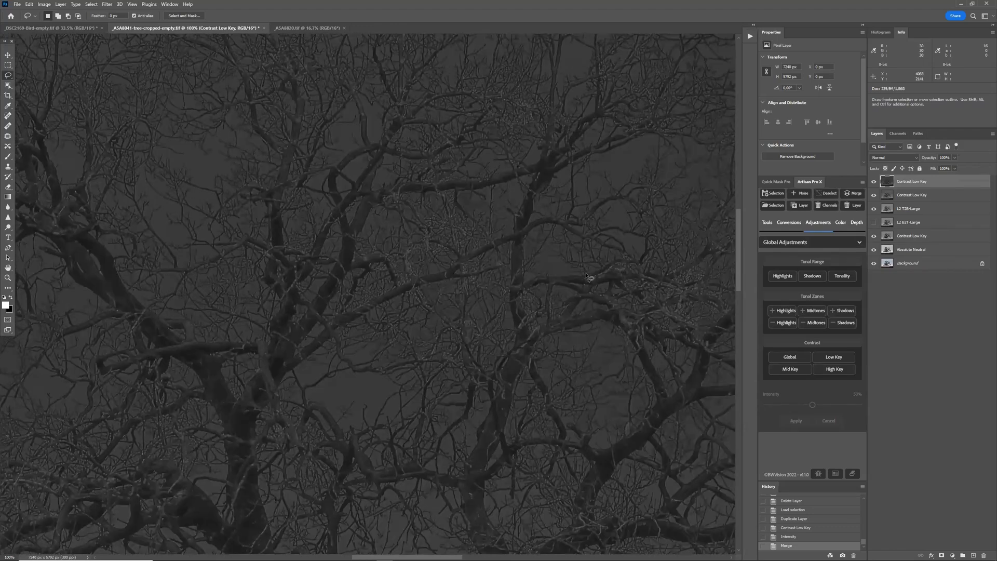
pyautogui.scroll(3, 586, 280)
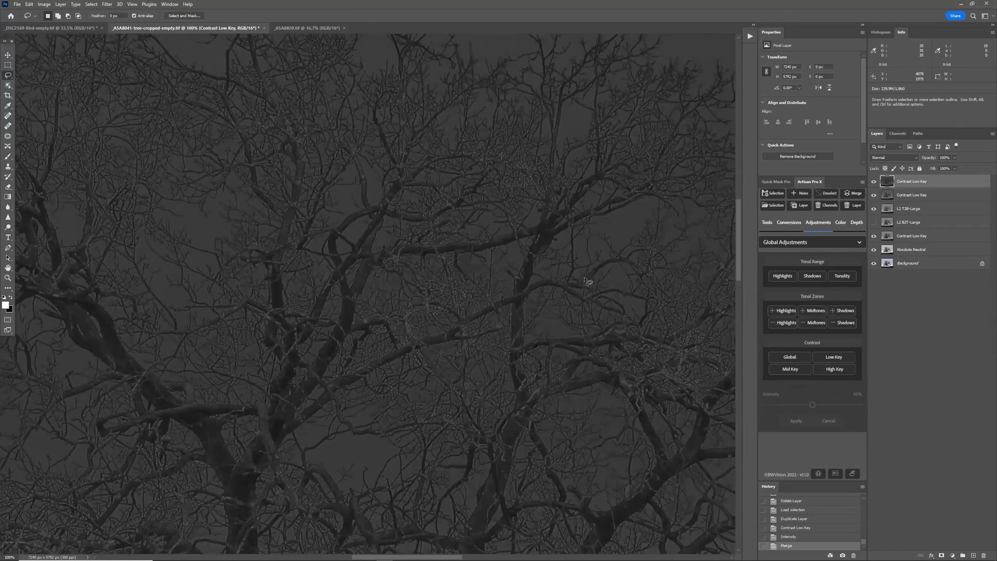
pyautogui.scroll(2, 586, 280)
pyautogui.hotkey('ctrl', '0')
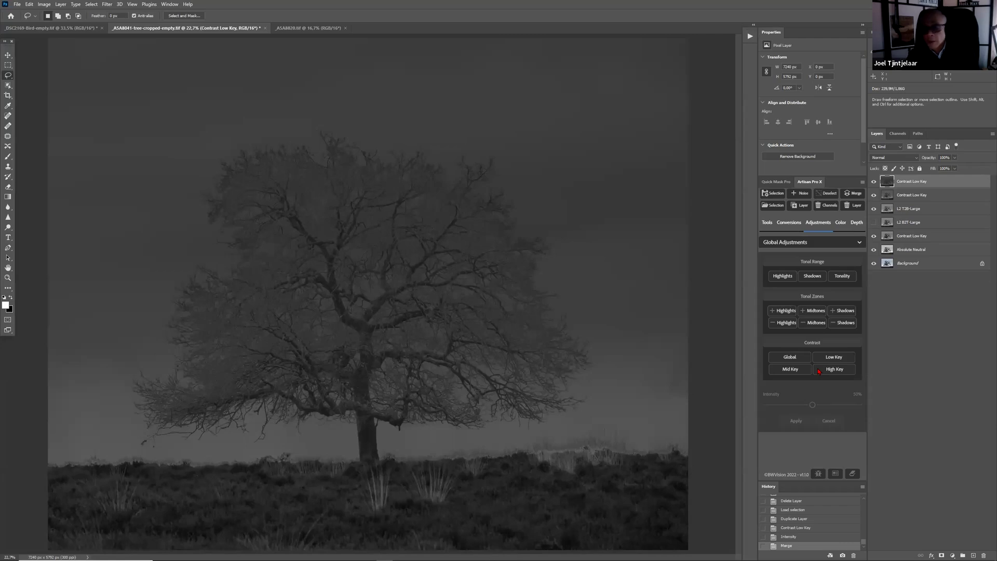
# Hide the two topmost Contrast Low Key layers of the tree document
pyautogui.click(873, 181)
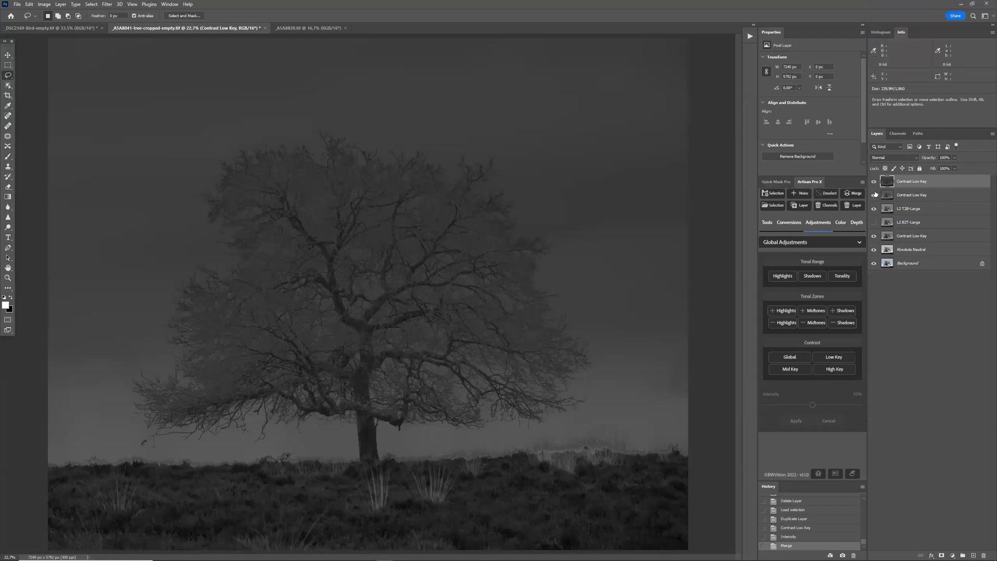
pyautogui.click(873, 196)
pyautogui.click(873, 208)
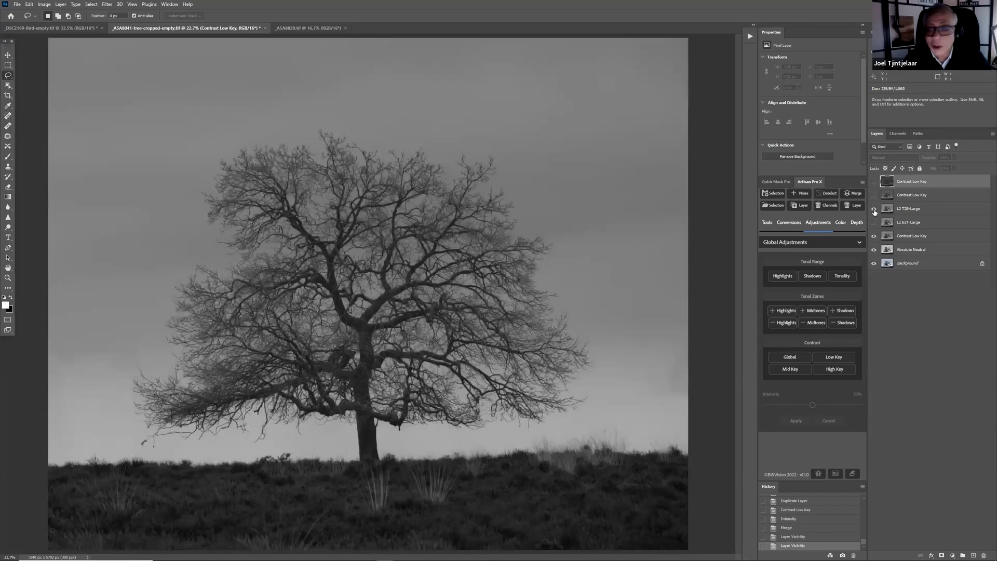
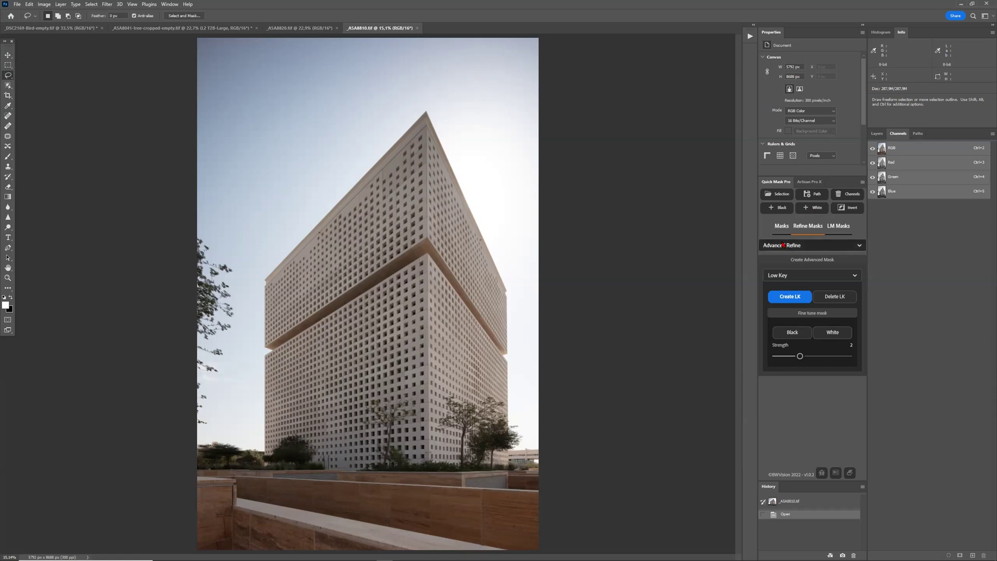
# Create a default sky mask of the building photo with the Quick Mask Pro sky masks
pyautogui.click(781, 226)
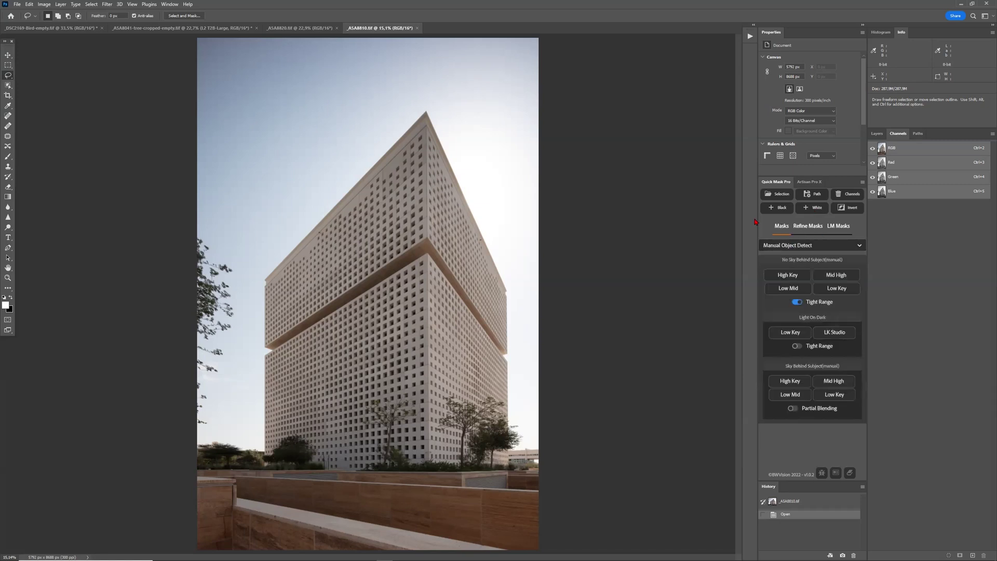
pyautogui.click(789, 246)
pyautogui.click(780, 285)
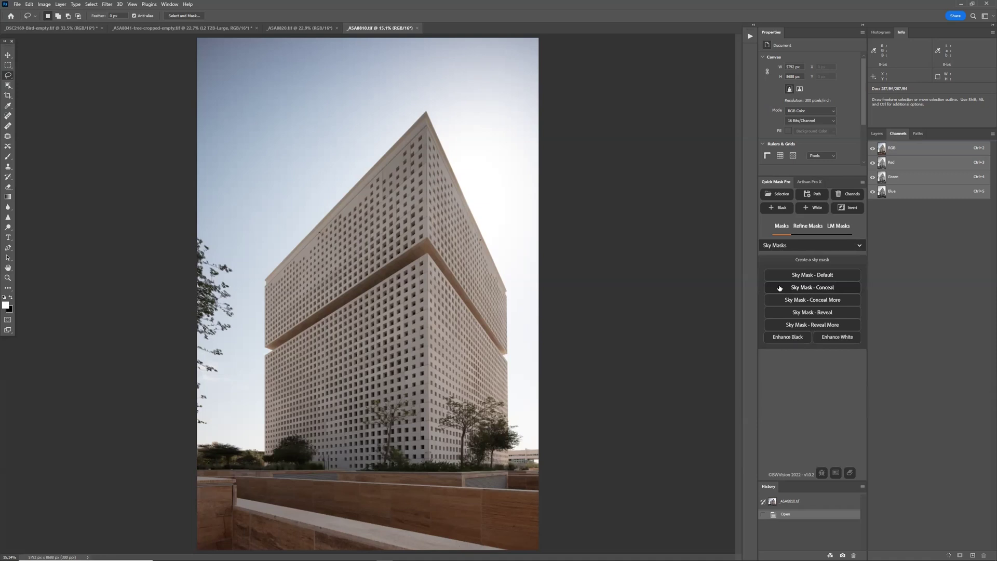
pyautogui.click(810, 277)
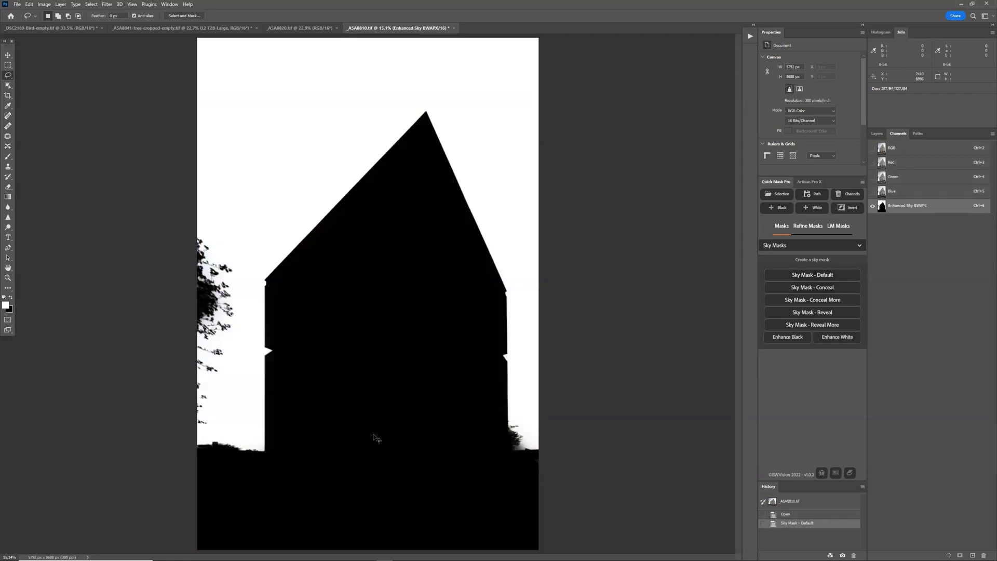
# Compare the Enhanced Sky BWAPX mask with the colour image around the foliage and both building sides
pyautogui.hotkey('ctrl', '2')
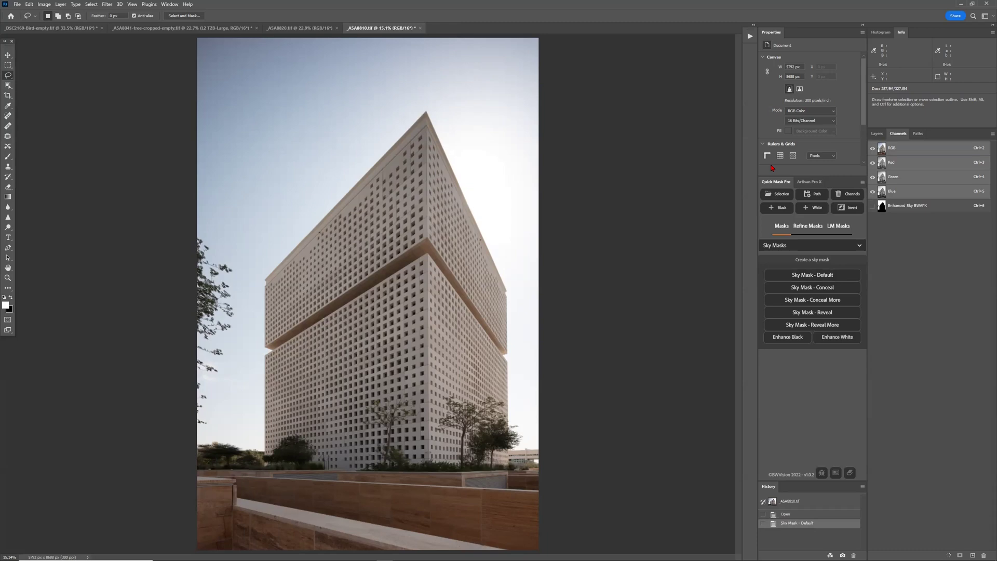
pyautogui.scroll(5, 176, 258)
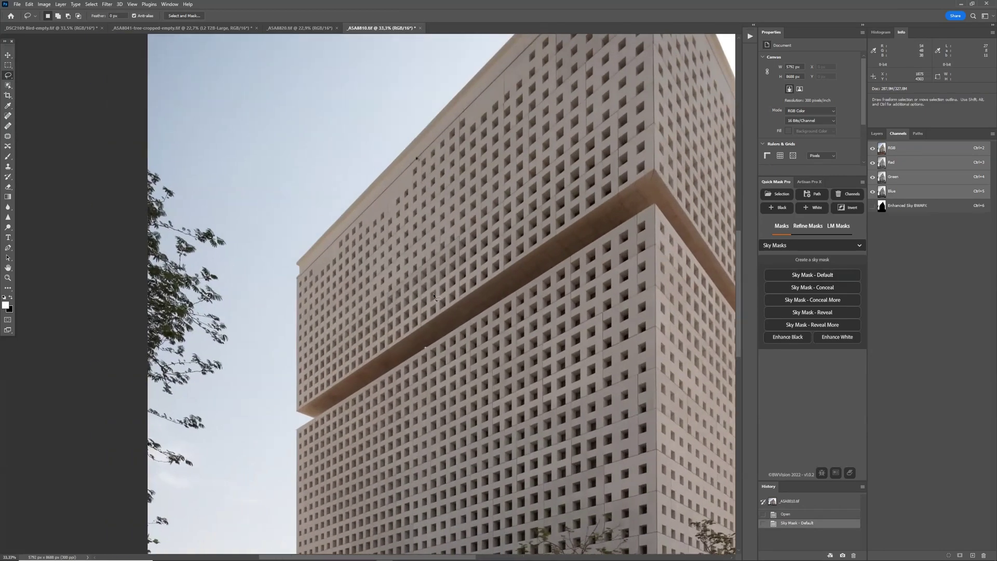
pyautogui.hotkey('ctrl', '6')
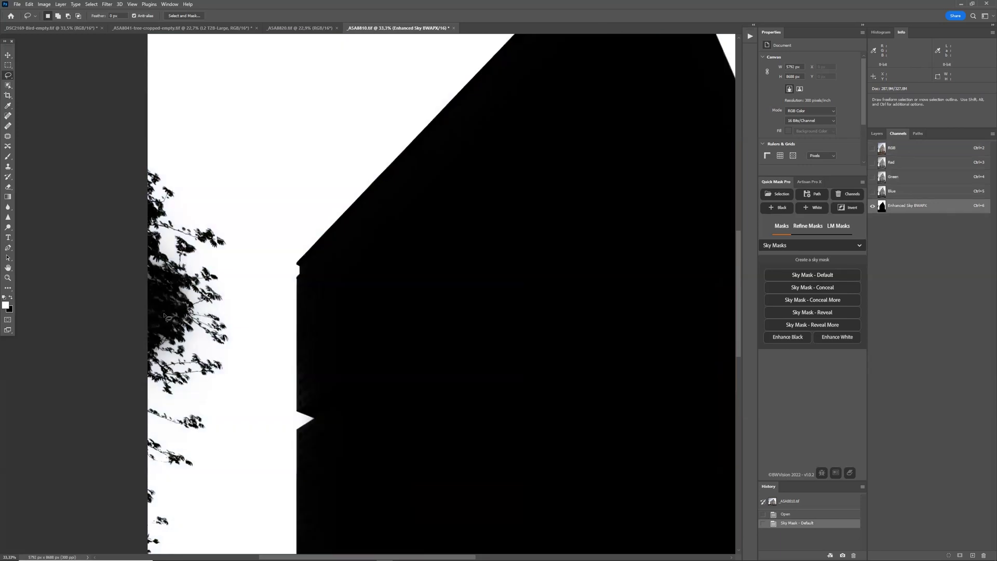
pyautogui.scroll(-3, 165, 317)
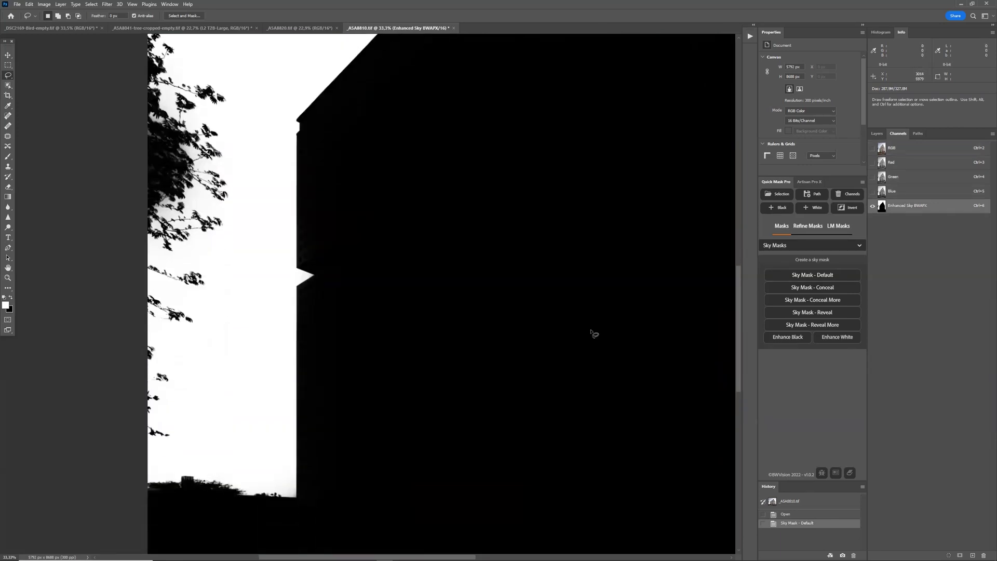
pyautogui.hotkey('ctrl', '2')
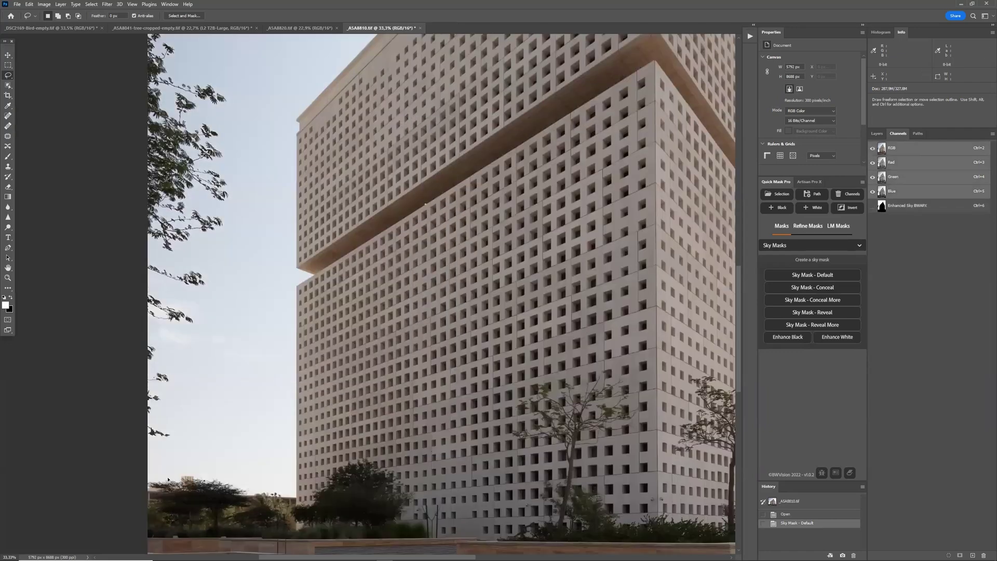
pyautogui.hscroll(5, 303, 470)
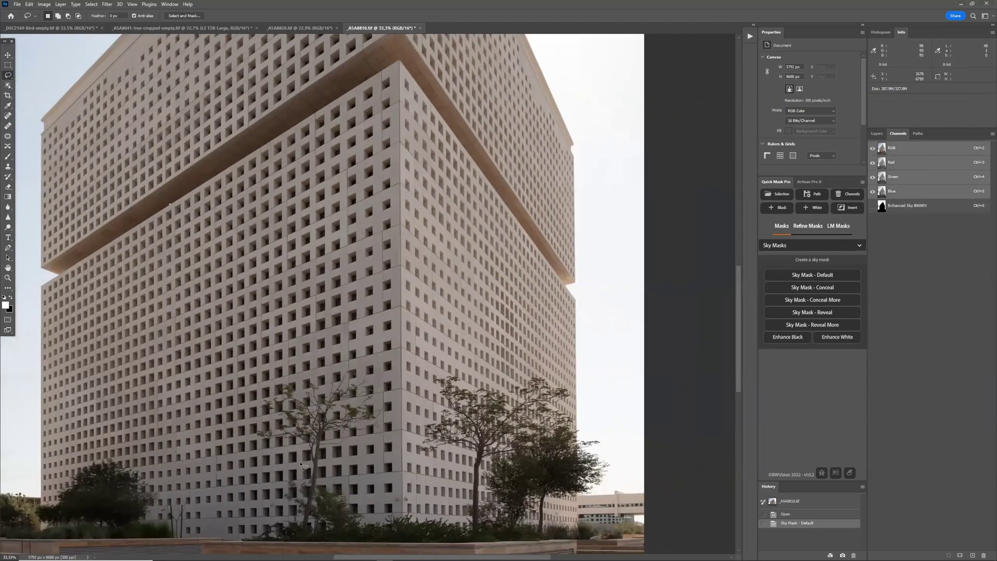
pyautogui.hscroll(2, 304, 465)
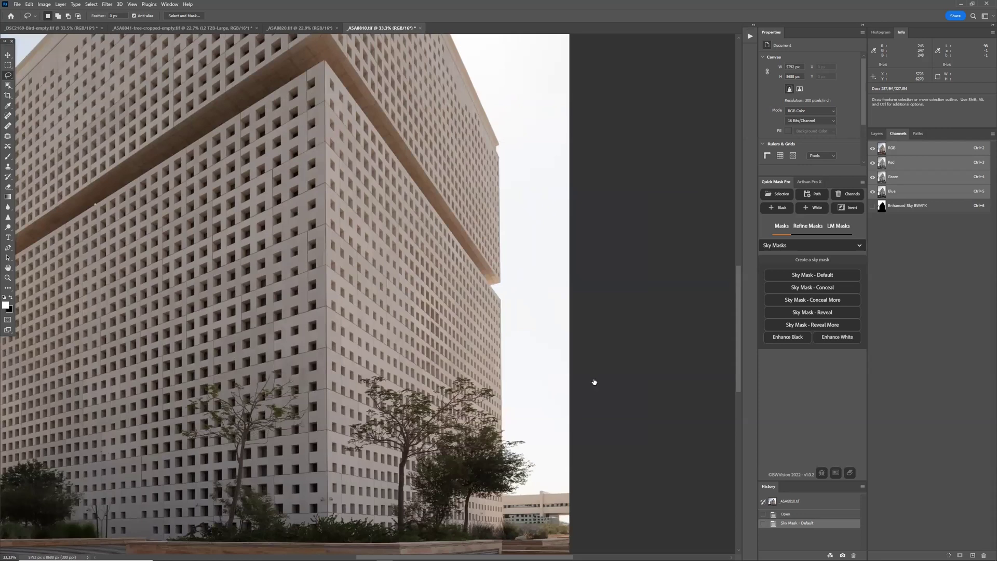
pyautogui.hotkey('ctrl', '6')
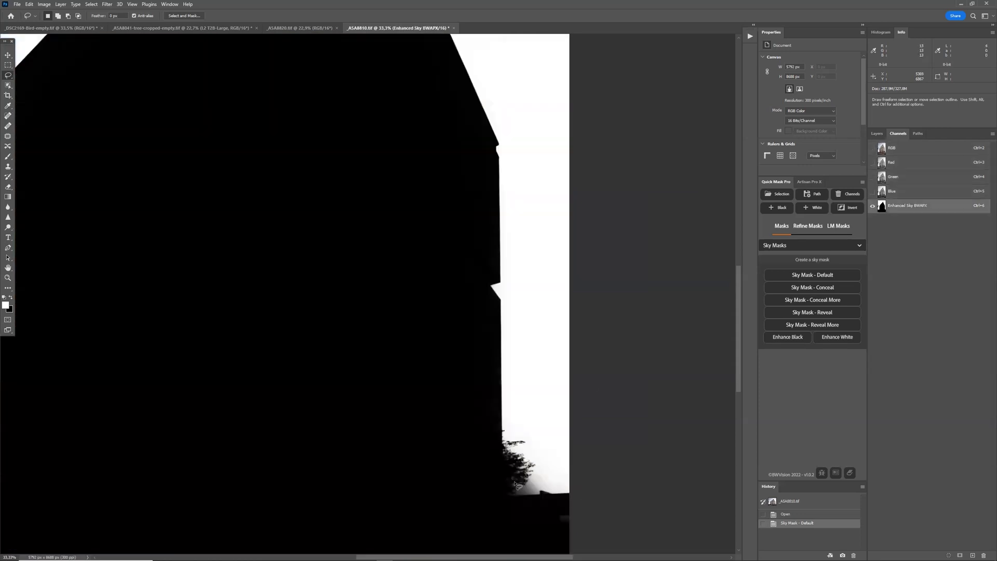
pyautogui.hotkey('ctrl', '0')
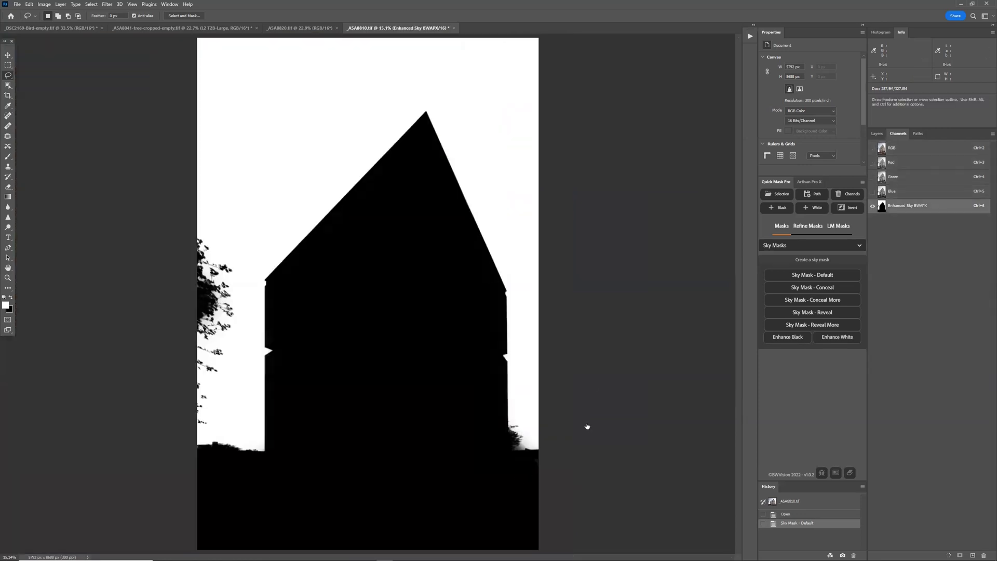
# Select the sky of the building photo with Photoshop's Sky selection and save it as a new channel named sky by ps
pyautogui.click(908, 150)
pyautogui.click(92, 4)
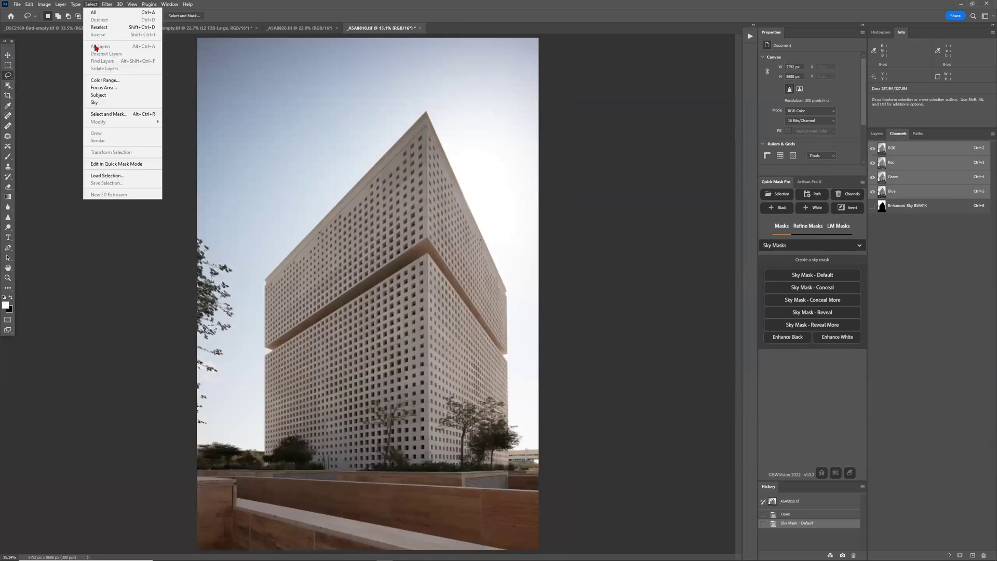
pyautogui.click(112, 103)
pyautogui.click(91, 4)
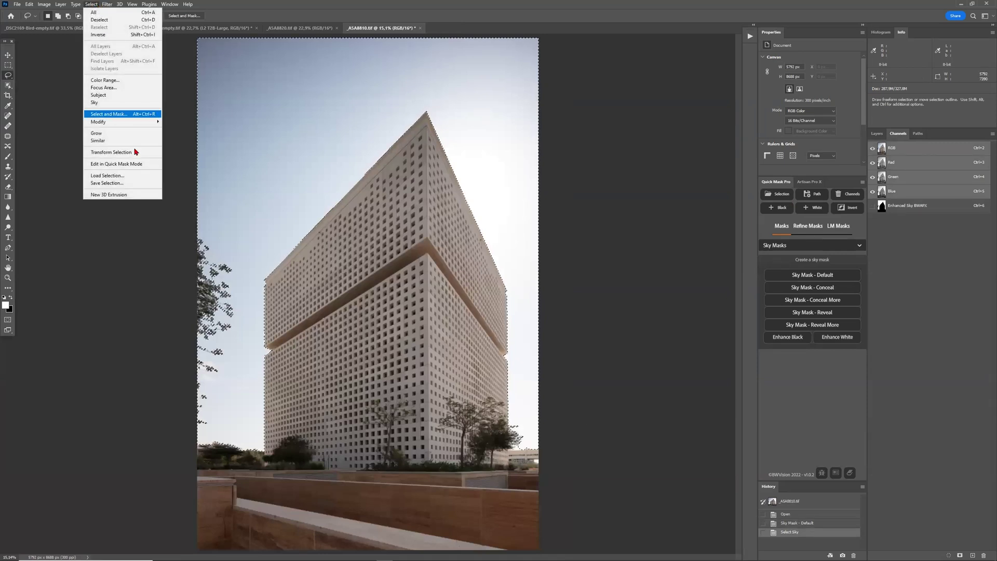
pyautogui.click(106, 182)
pyautogui.write('sky by ps')
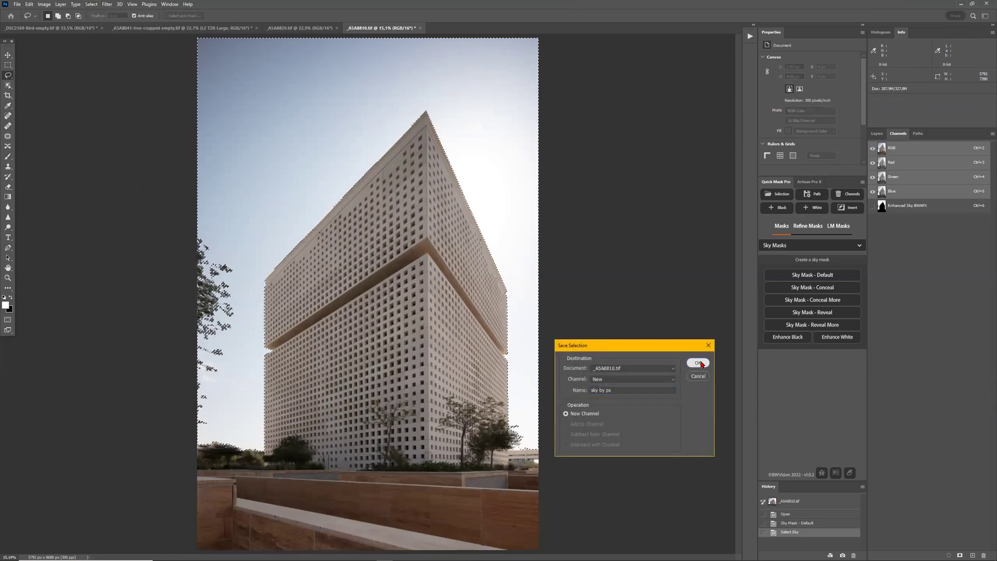
pyautogui.click(698, 362)
# Deselect the sky and compare the sky by ps channel with the Enhanced Sky BWAPX channel along the building and tree edges
pyautogui.click(882, 218)
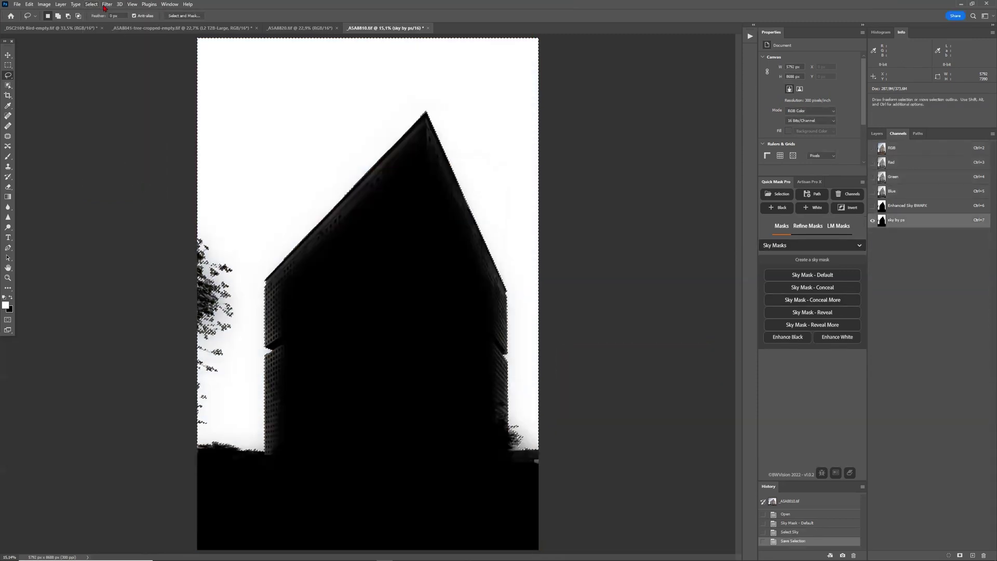
pyautogui.hotkey('ctrl', 'd')
pyautogui.scroll(1, 227, 444)
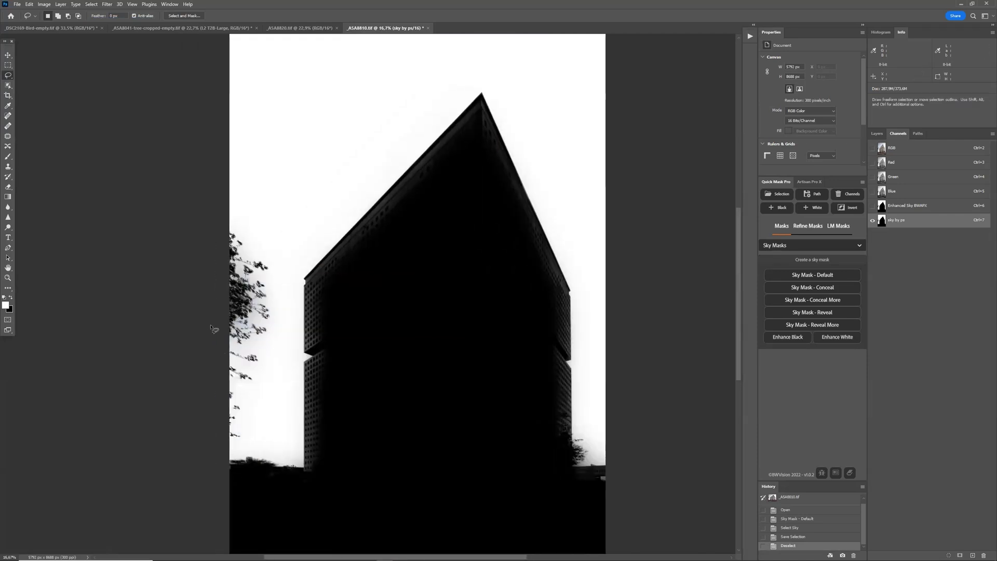
pyautogui.hotkey('ctrl', '+')
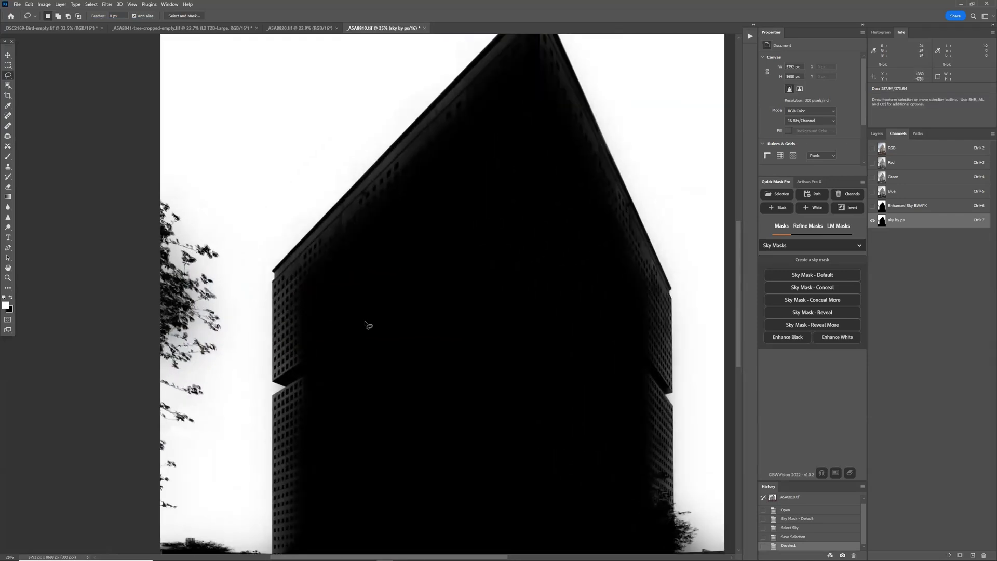
pyautogui.click(895, 207)
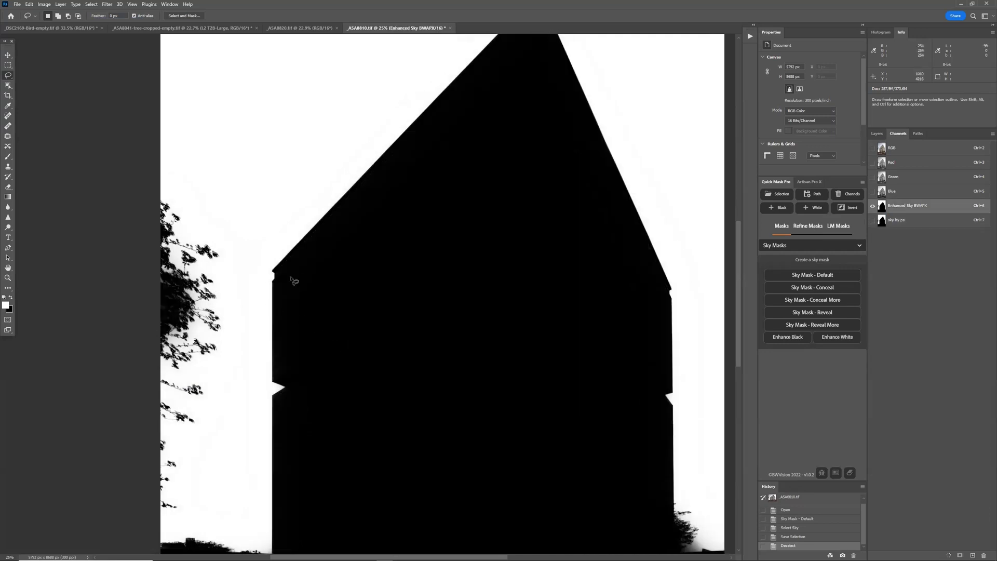
pyautogui.click(899, 224)
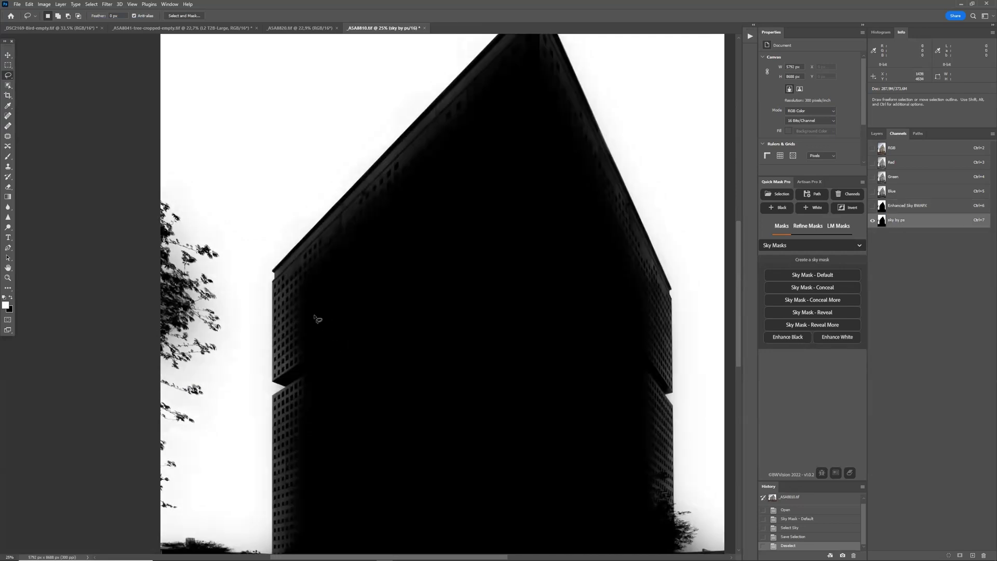
pyautogui.scroll(-3, 555, 262)
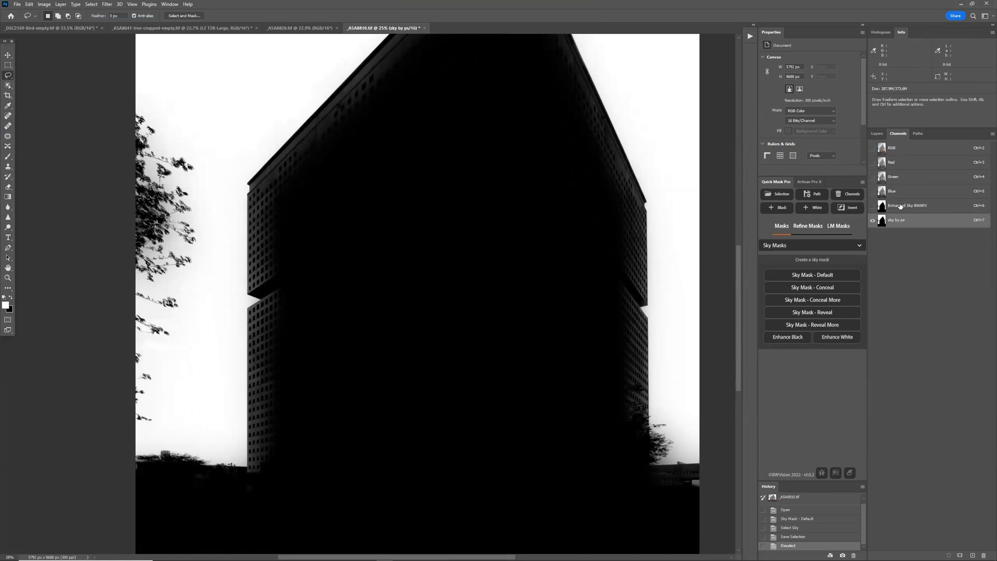
pyautogui.click(899, 206)
pyautogui.click(902, 149)
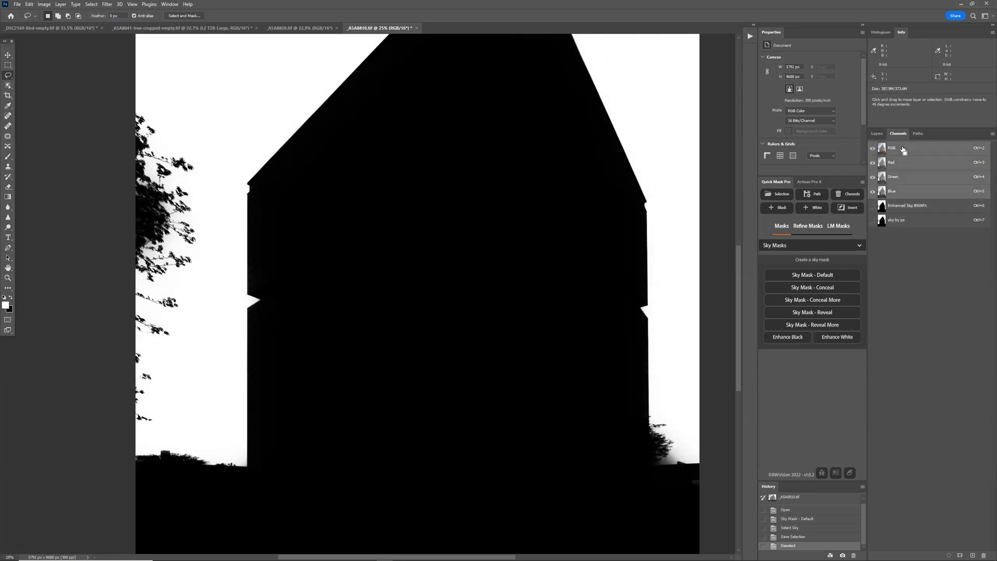
pyautogui.hotkey('ctrl', '0')
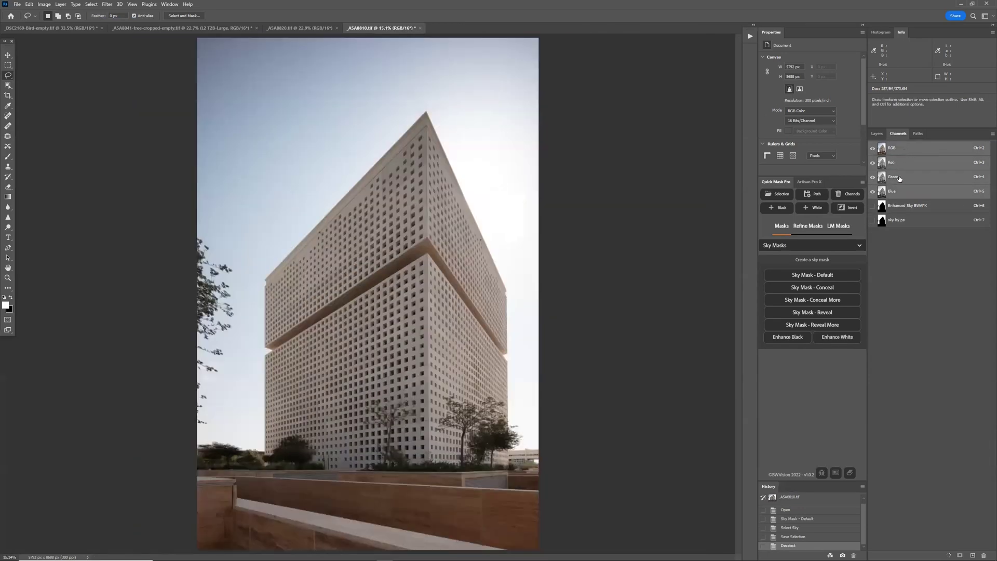
pyautogui.click(910, 207)
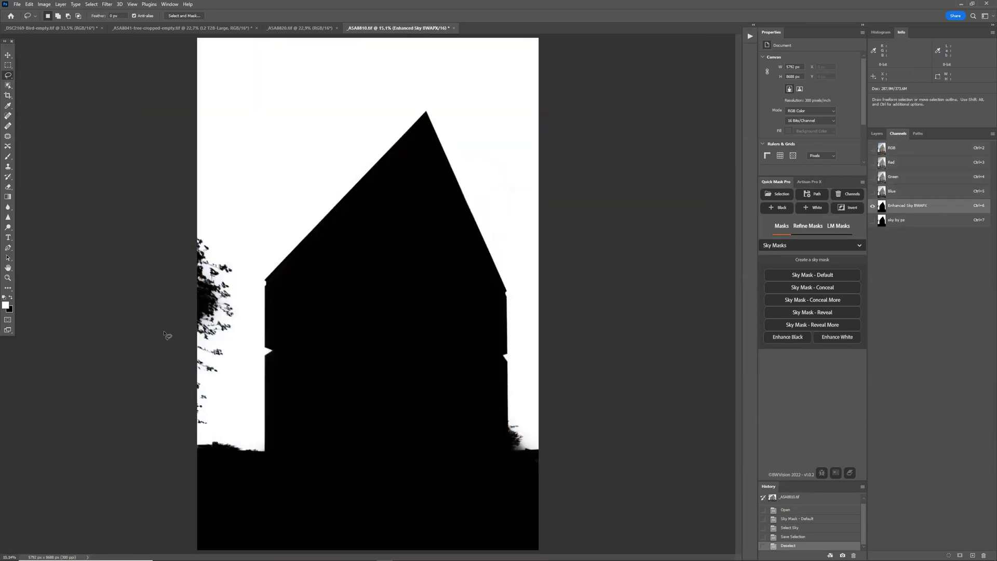
# Create a Reveal More sky mask of the building photo and inspect the building sides and foliage in it
pyautogui.click(825, 325)
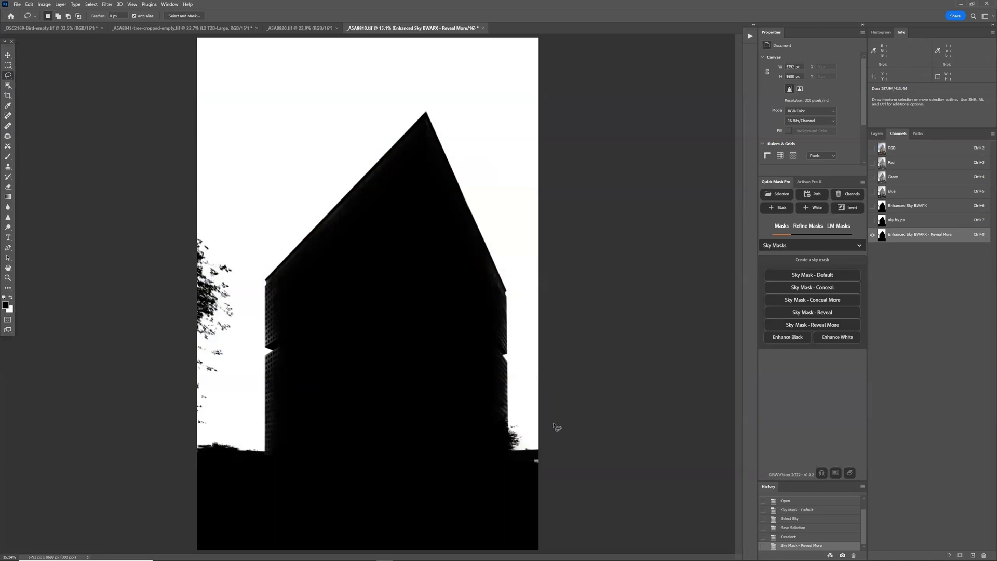
pyautogui.hotkey('ctrl', '+')
pyautogui.hotkey('ctrl', '+')
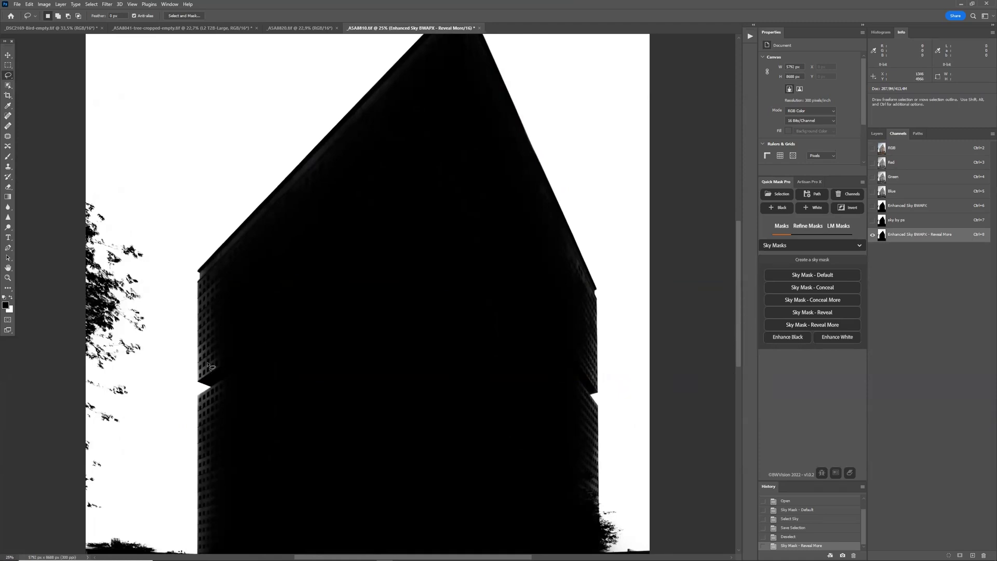
pyautogui.scroll(-5, 214, 366)
pyautogui.scroll(-1, 215, 379)
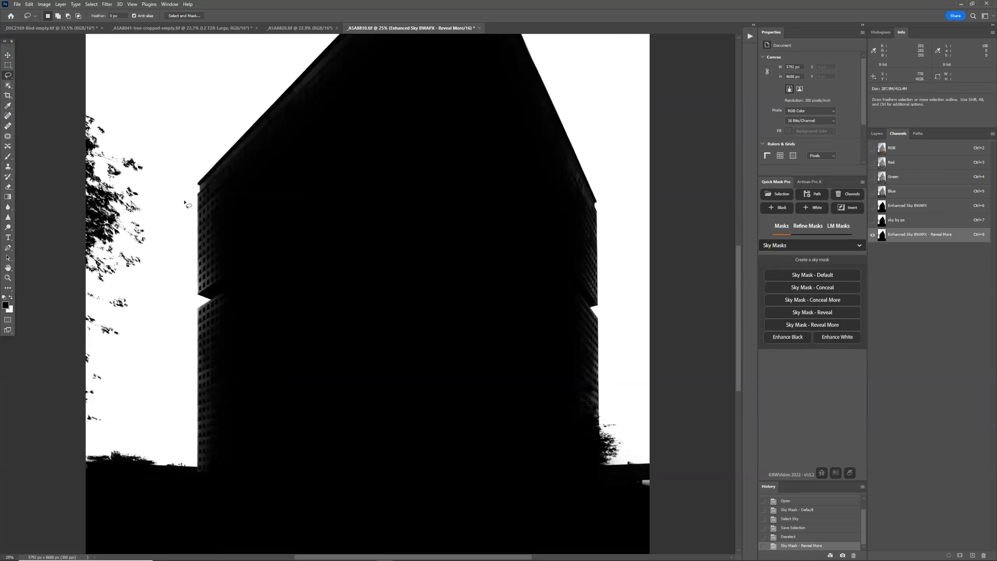
# Paint black with the Brush in Overlay mode along both building sides of the Reveal More sky mask to darken the remaining window texture
pyautogui.click(9, 155)
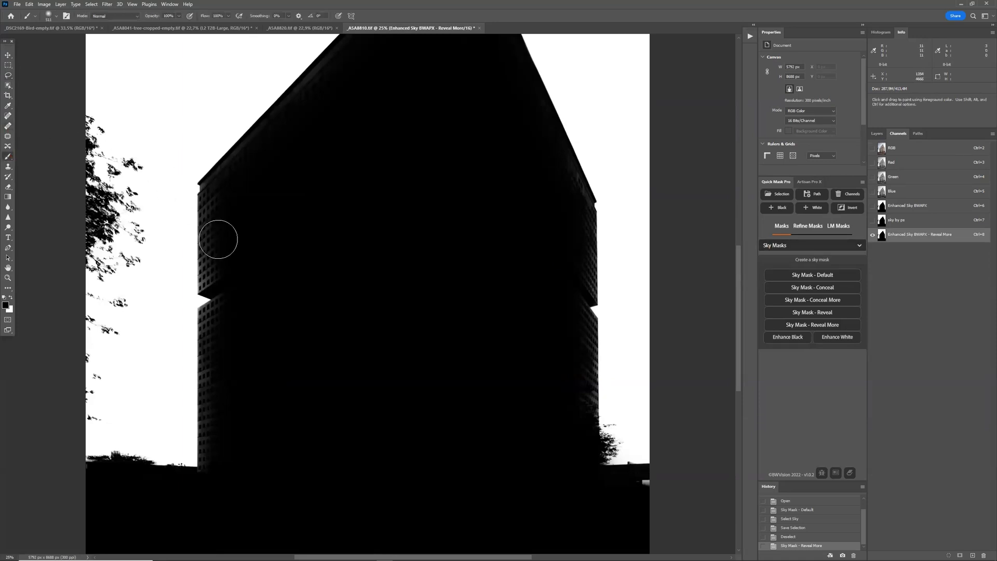
pyautogui.click(119, 15)
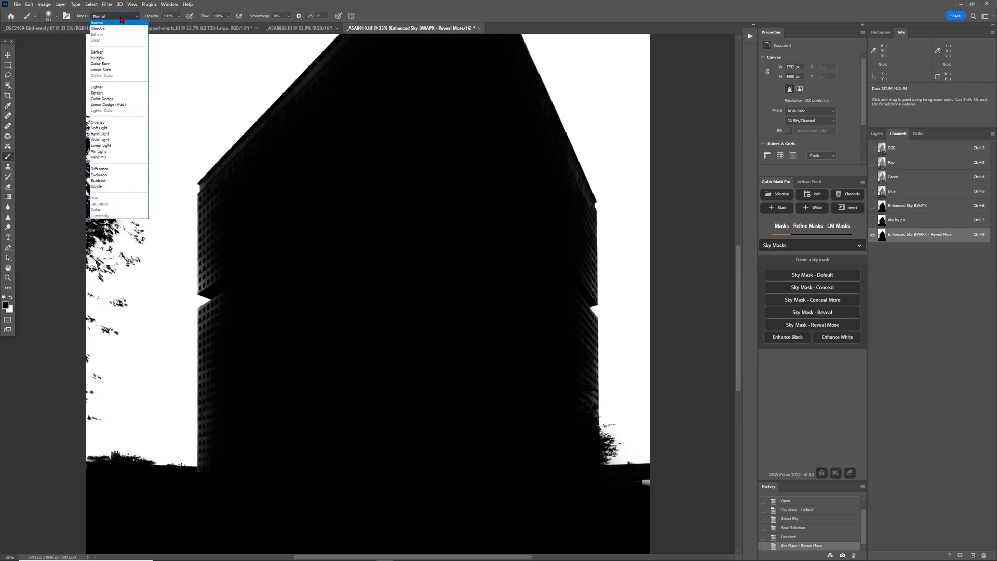
pyautogui.click(111, 122)
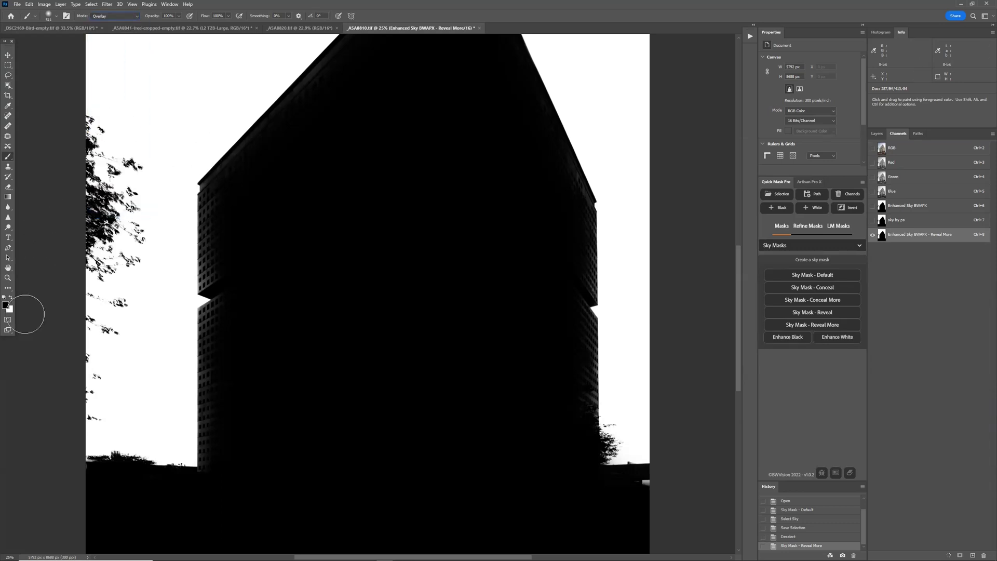
pyautogui.moveTo(211, 465)
pyautogui.mouseDown()
pyautogui.moveTo(206, 162)
pyautogui.moveTo(282, 107)
pyautogui.mouseUp()
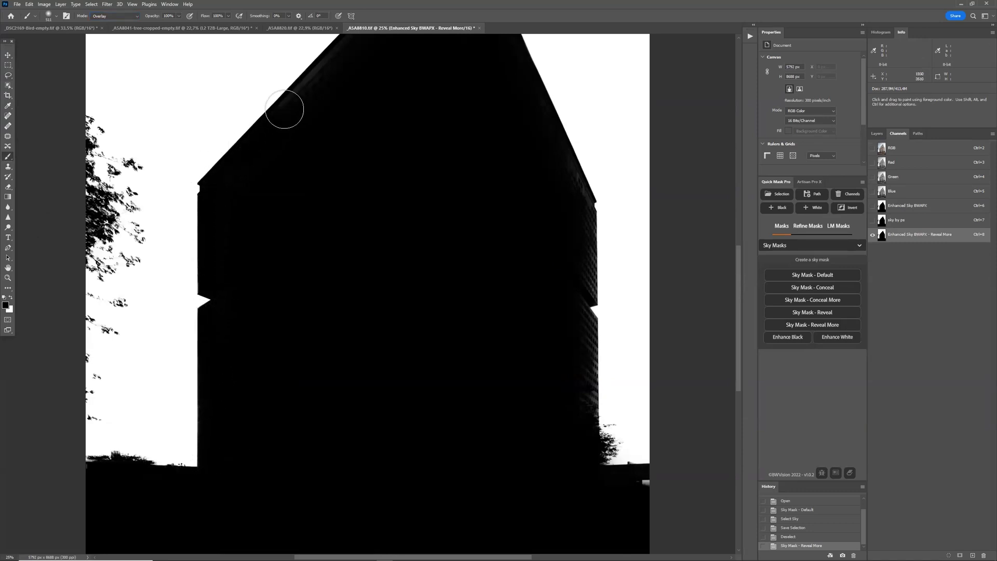
pyautogui.moveTo(596, 401)
pyautogui.mouseDown()
pyautogui.moveTo(589, 324)
pyautogui.moveTo(598, 264)
pyautogui.moveTo(573, 156)
pyautogui.moveTo(595, 188)
pyautogui.mouseUp()
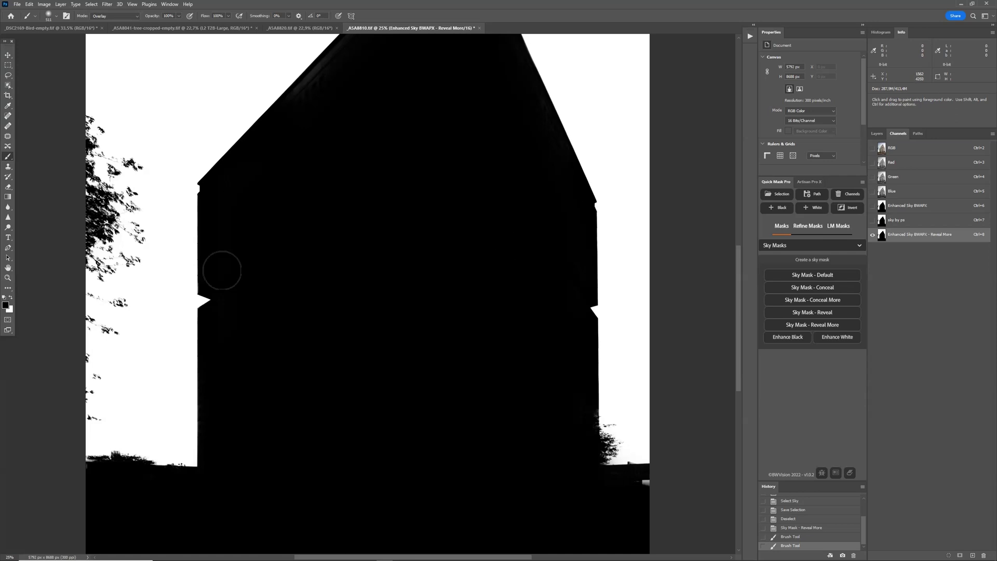
# Compare the retouched Reveal More mask with the Enhanced Sky BWAPX mask, the sky by ps channel and the colour image
pyautogui.click(913, 211)
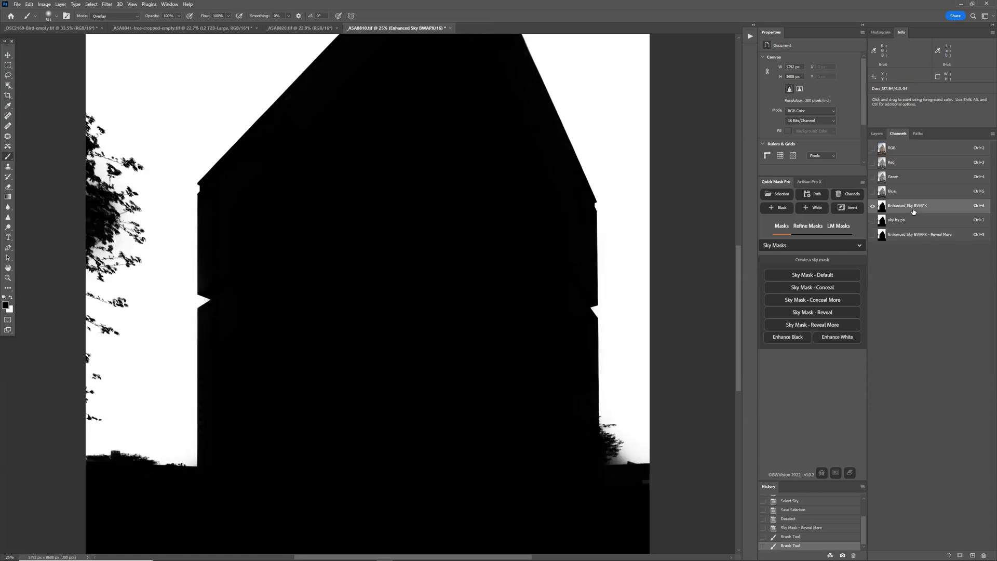
pyautogui.click(909, 238)
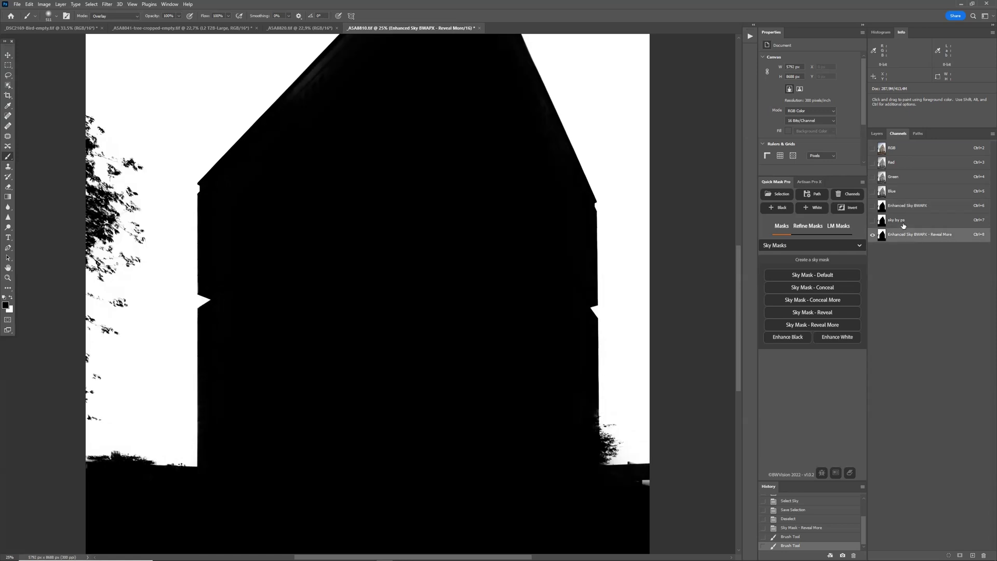
pyautogui.click(902, 224)
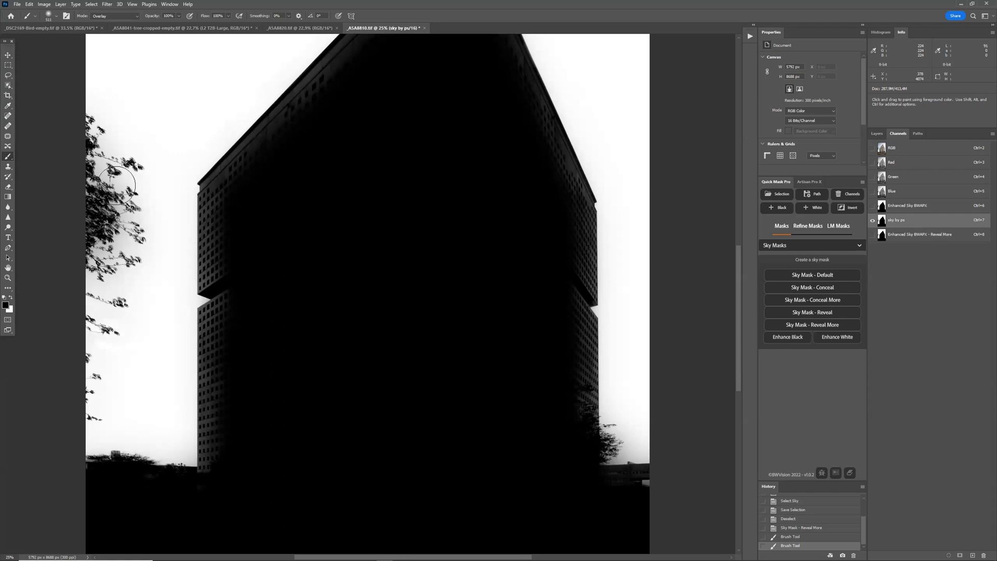
pyautogui.click(902, 235)
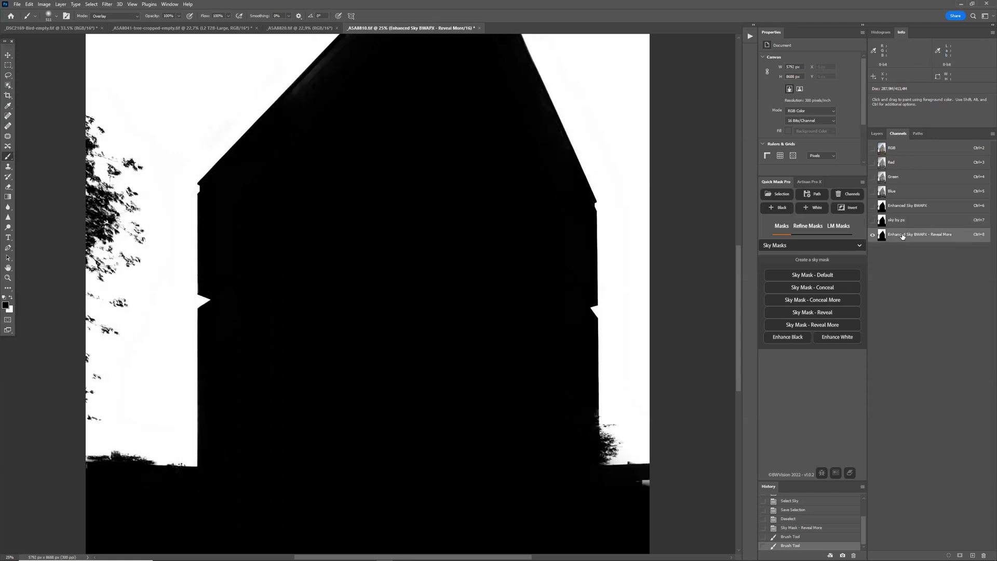
pyautogui.click(902, 223)
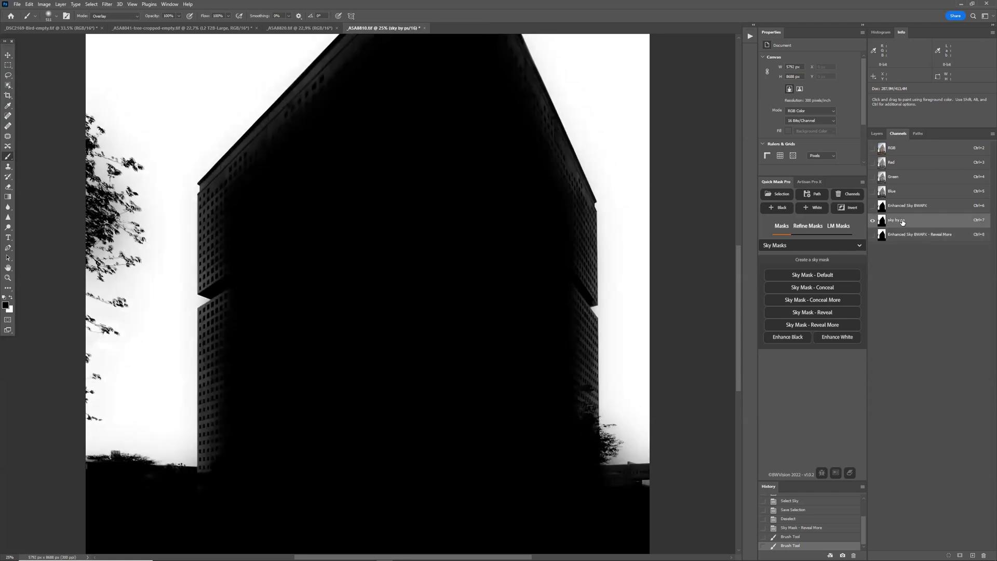
pyautogui.click(903, 209)
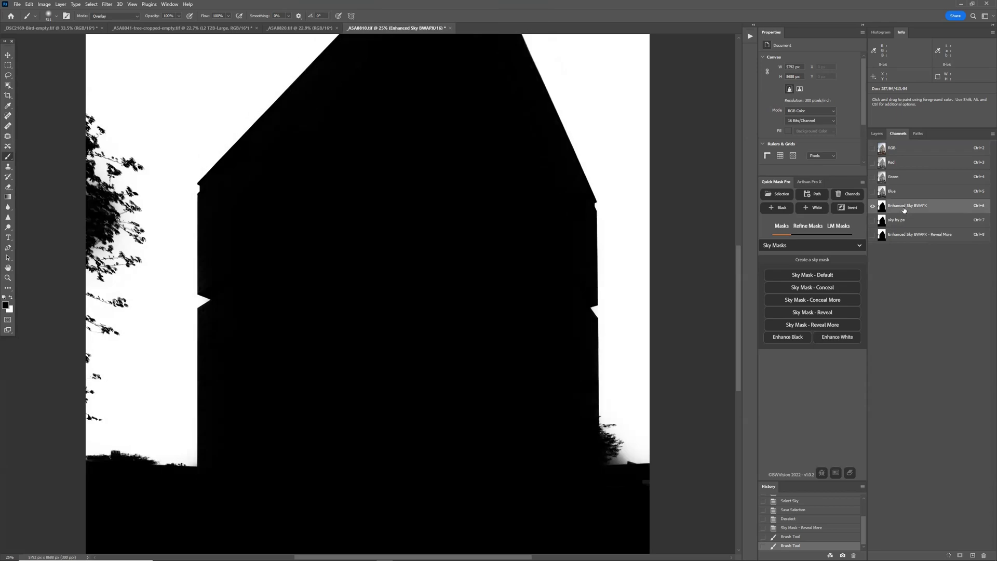
pyautogui.click(902, 236)
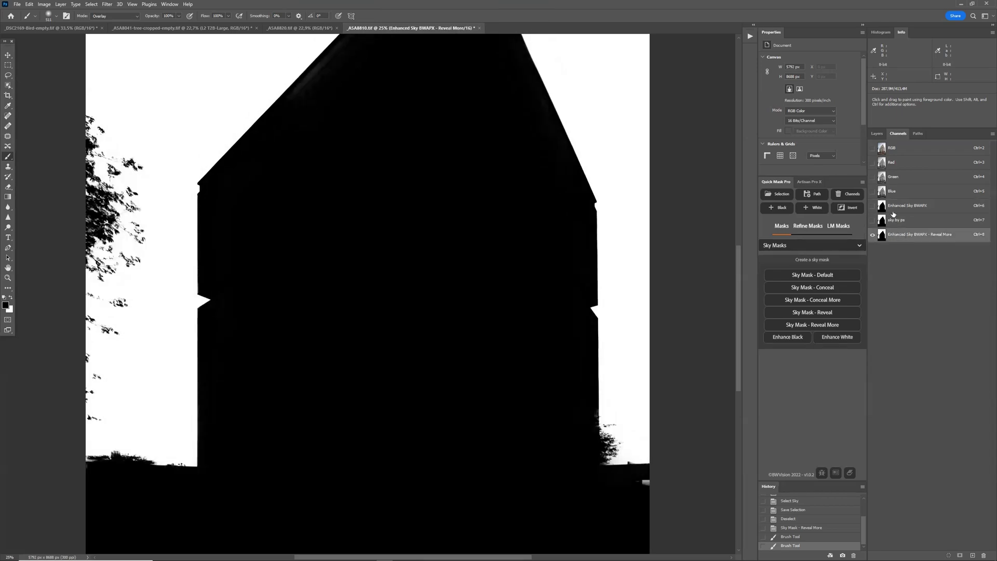
pyautogui.click(898, 149)
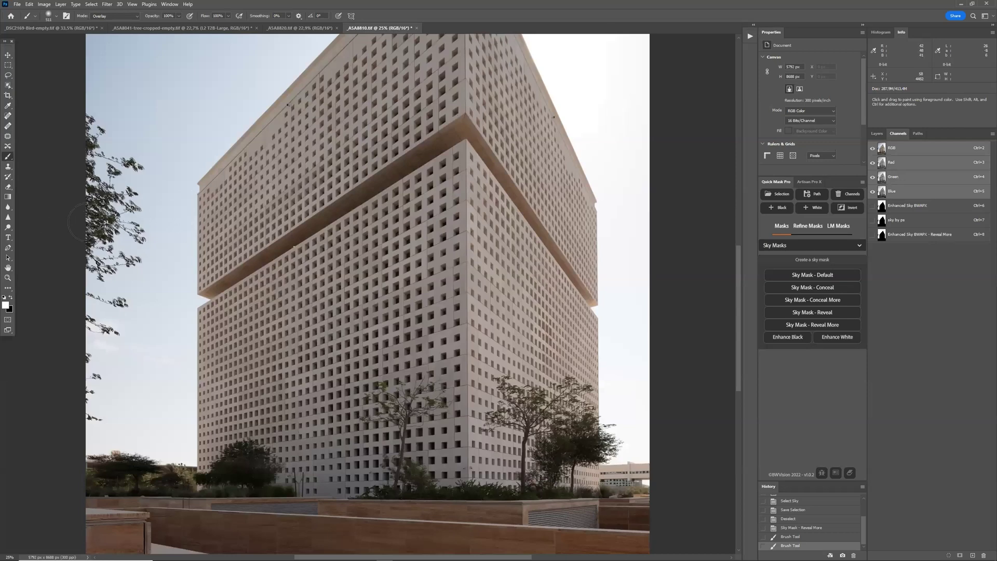
pyautogui.click(926, 236)
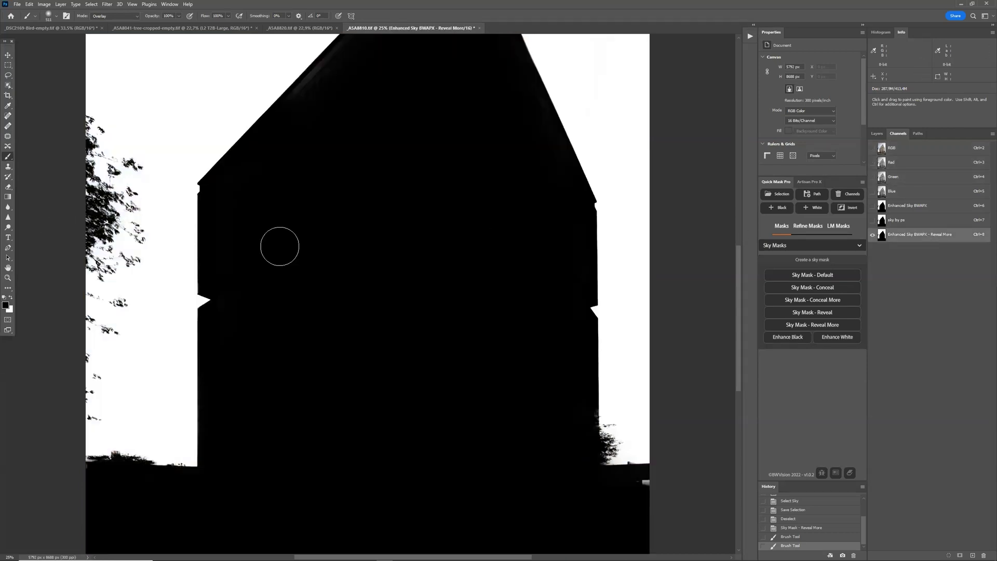
pyautogui.click(905, 151)
pyautogui.hotkey('ctrl', '0')
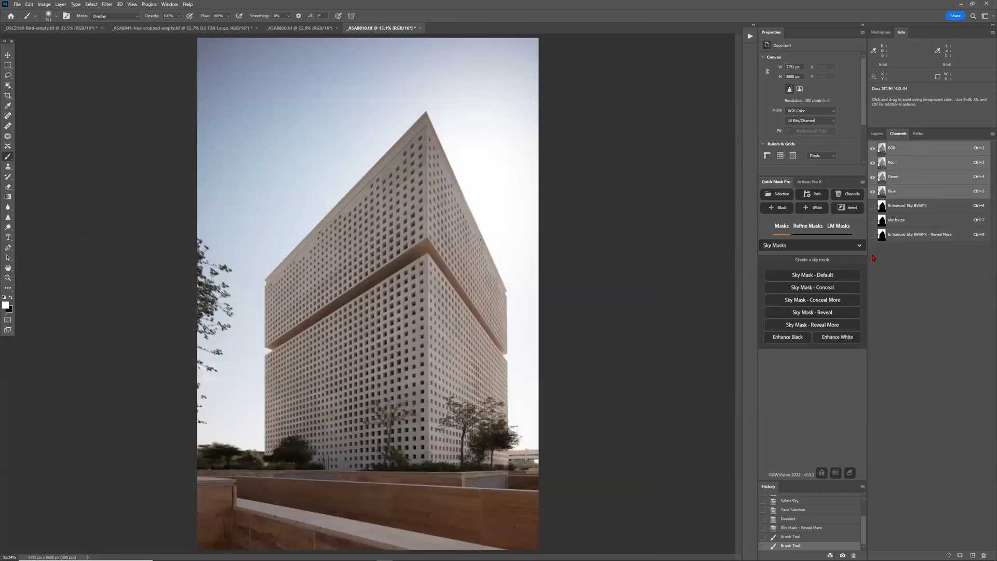
# Create the full Darks luminosity masks and display Darks3 and Darks4
pyautogui.click(843, 227)
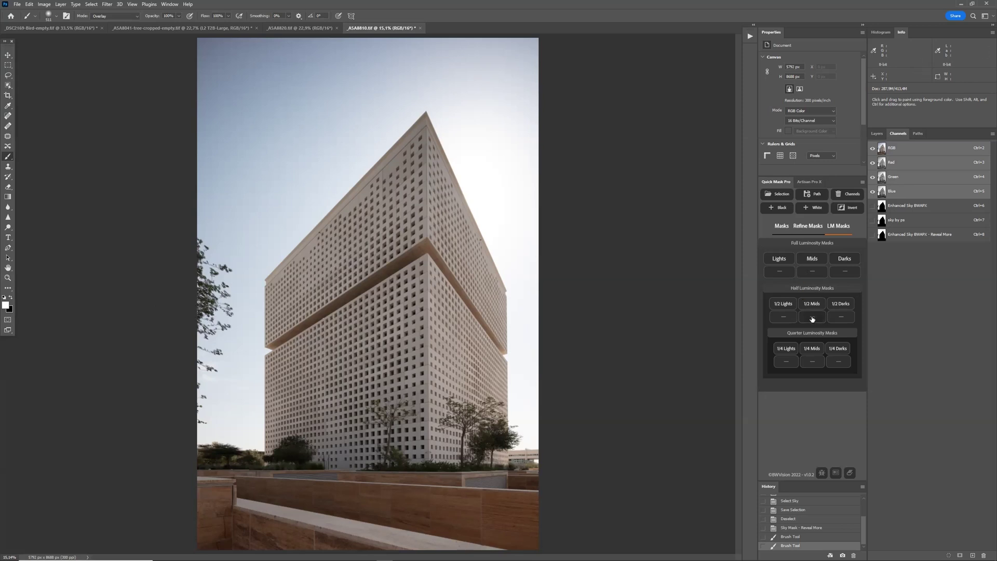
pyautogui.click(845, 264)
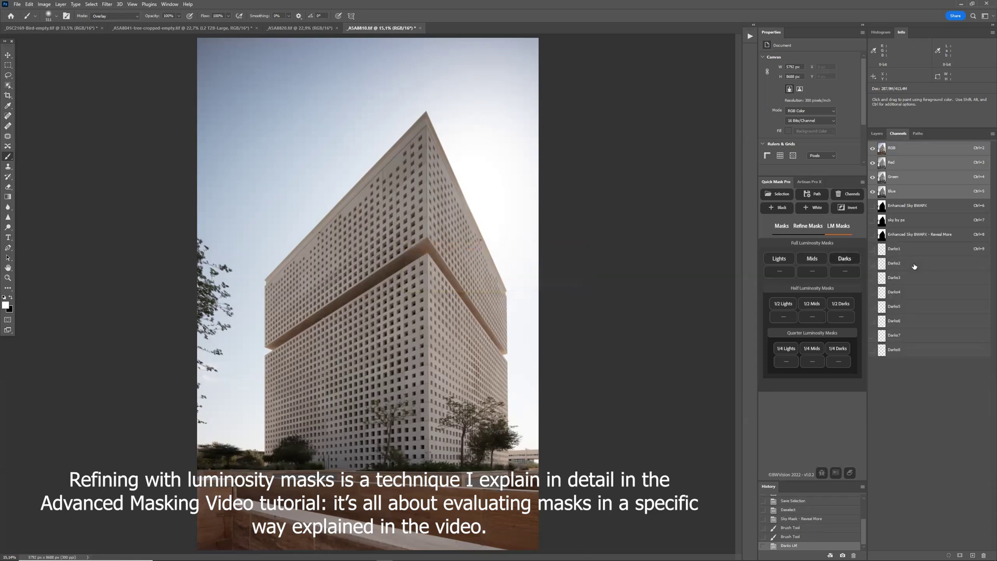
pyautogui.click(903, 278)
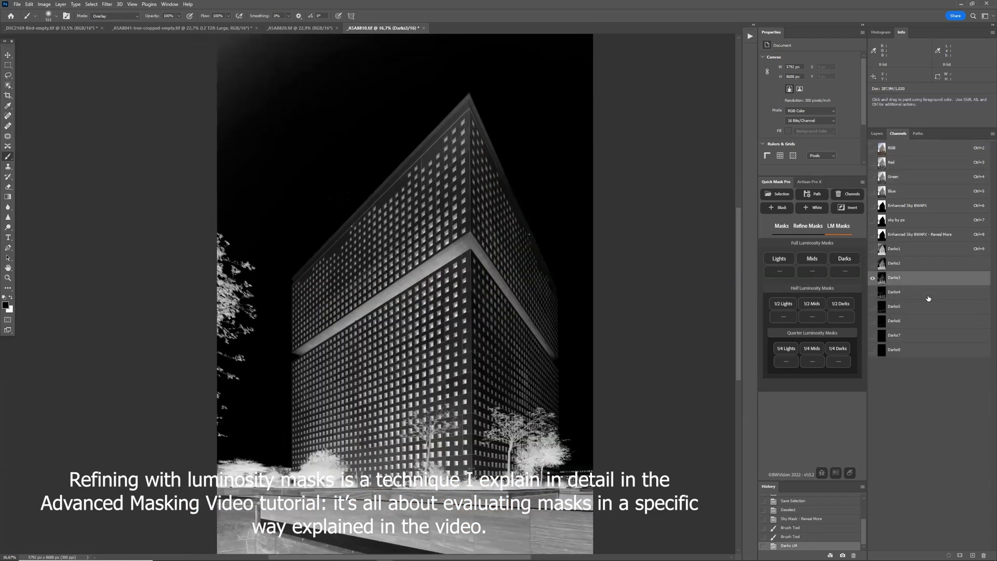
pyautogui.click(904, 292)
# Examine the tree foliage against the sky in Darks4 and compare it with Darks5
pyautogui.scroll(3, 466, 313)
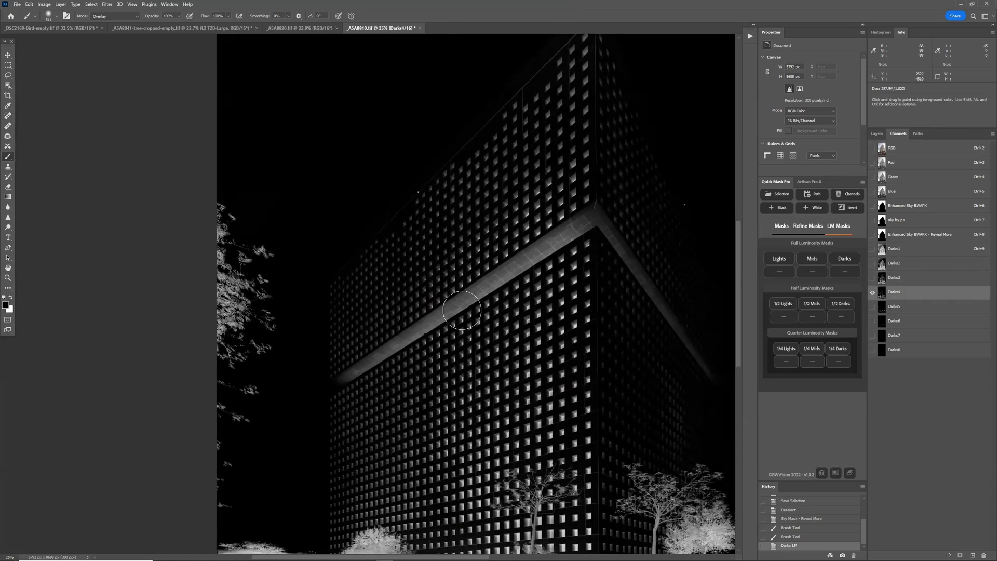
pyautogui.scroll(1, 478, 330)
pyautogui.hscroll(-5, 477, 330)
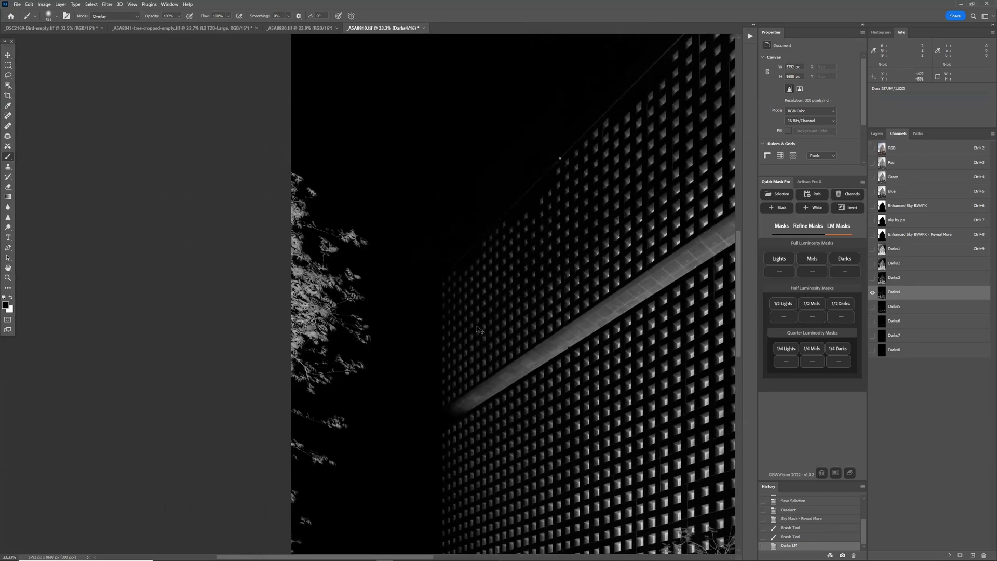
pyautogui.hscroll(1, 476, 325)
pyautogui.hscroll(-2, 482, 344)
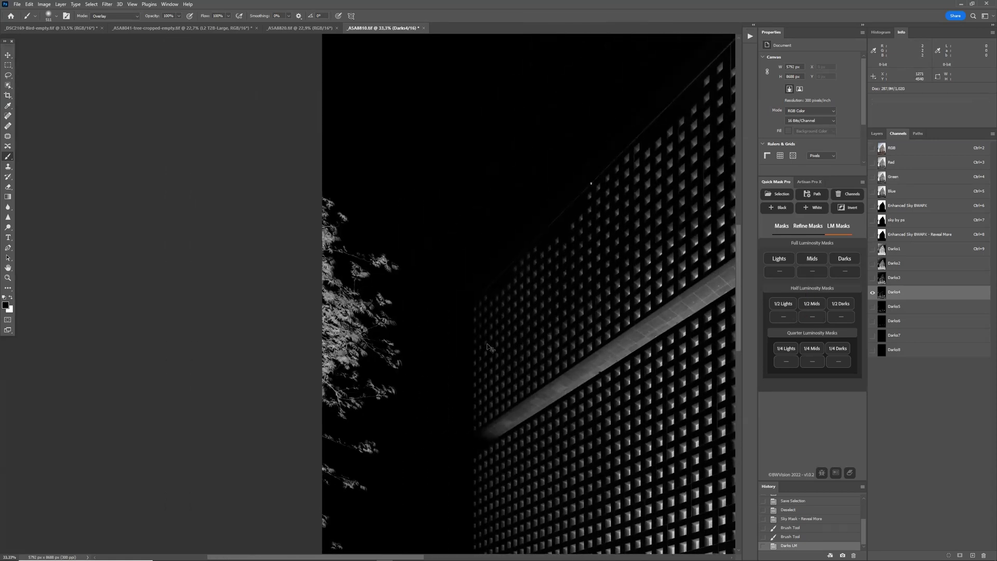
pyautogui.scroll(1, 481, 345)
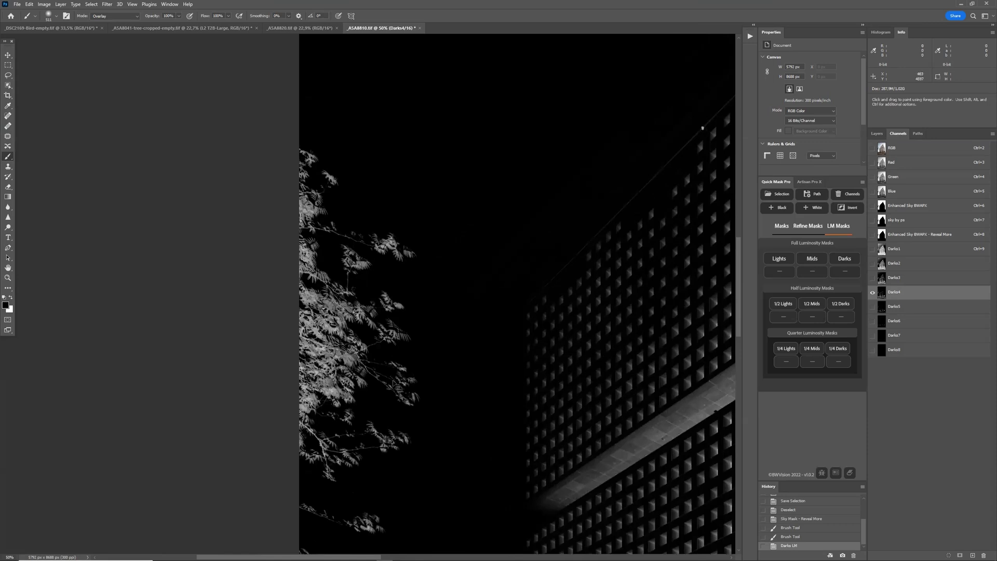
pyautogui.scroll(1, 394, 384)
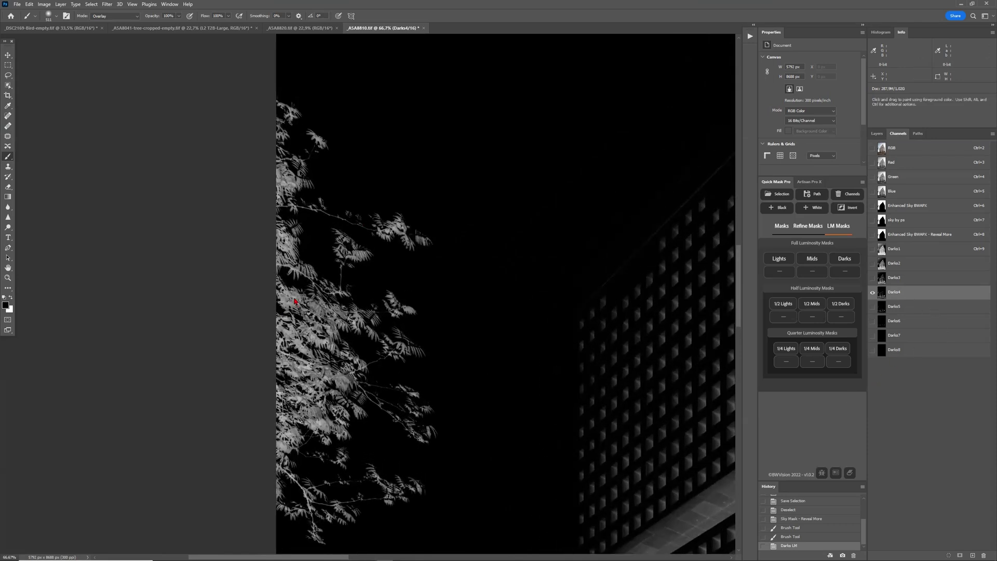
pyautogui.click(897, 308)
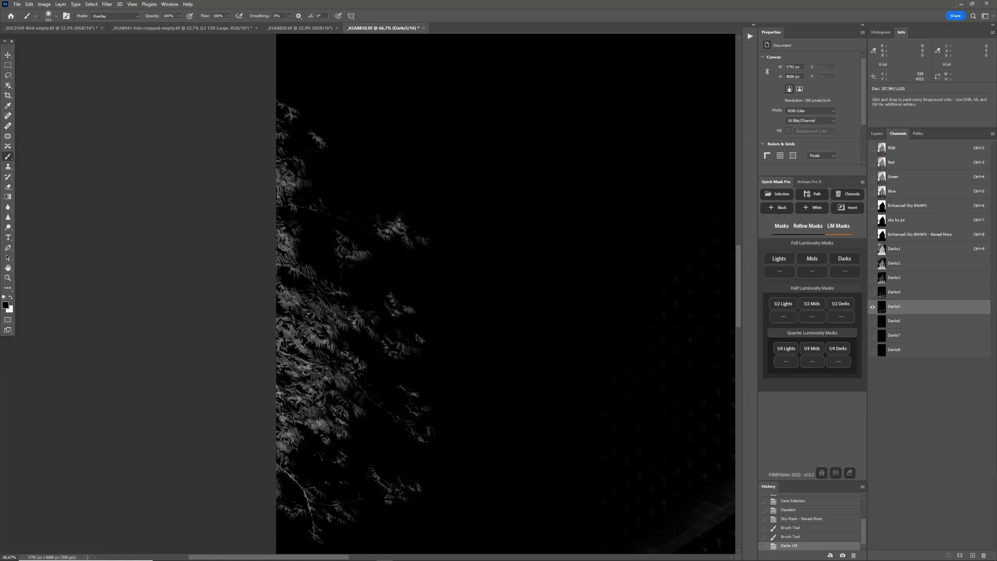
pyautogui.click(914, 295)
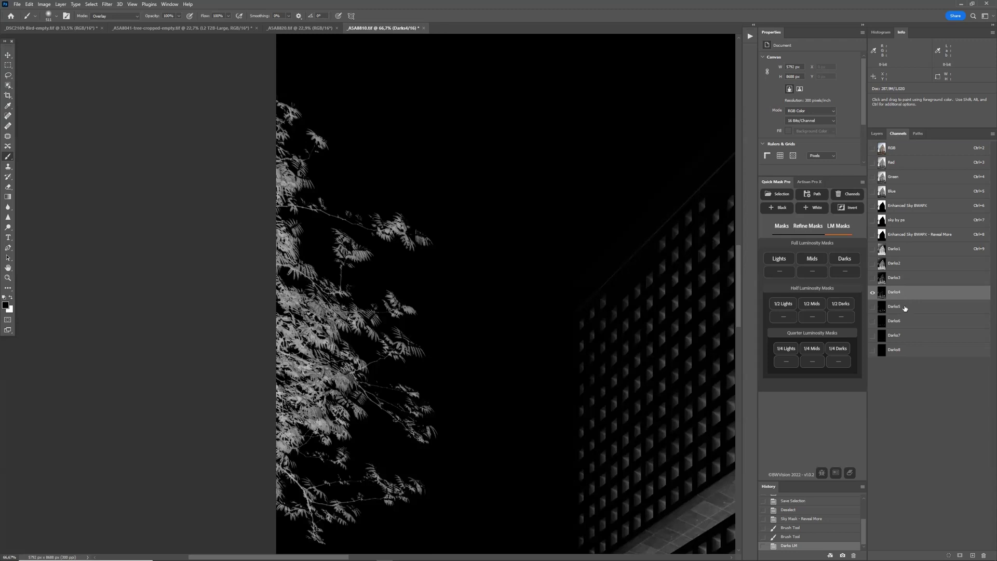
pyautogui.click(904, 307)
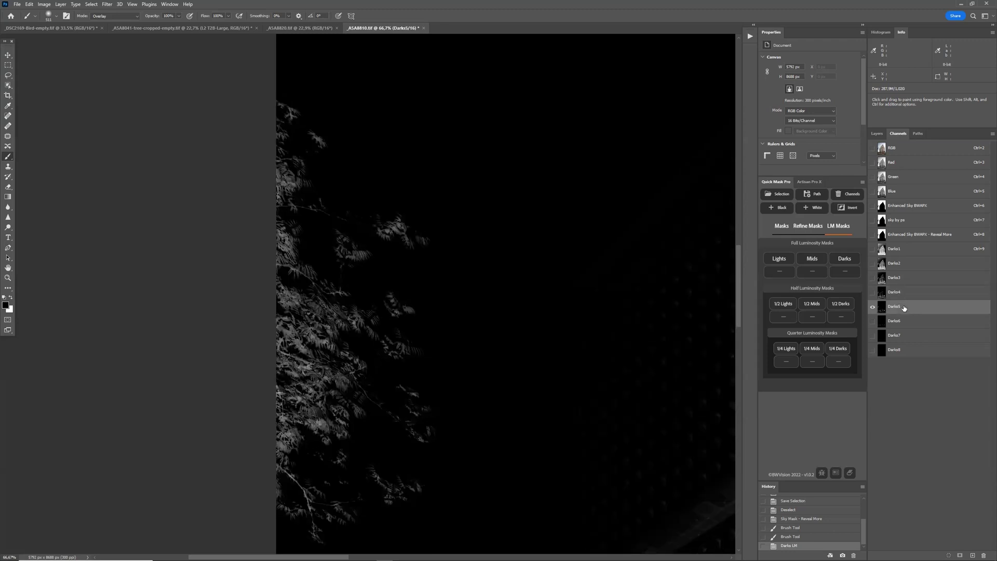
# Delete the full Darks luminosity masks and create the 1/4 Darks luminosity masks instead
pyautogui.click(852, 272)
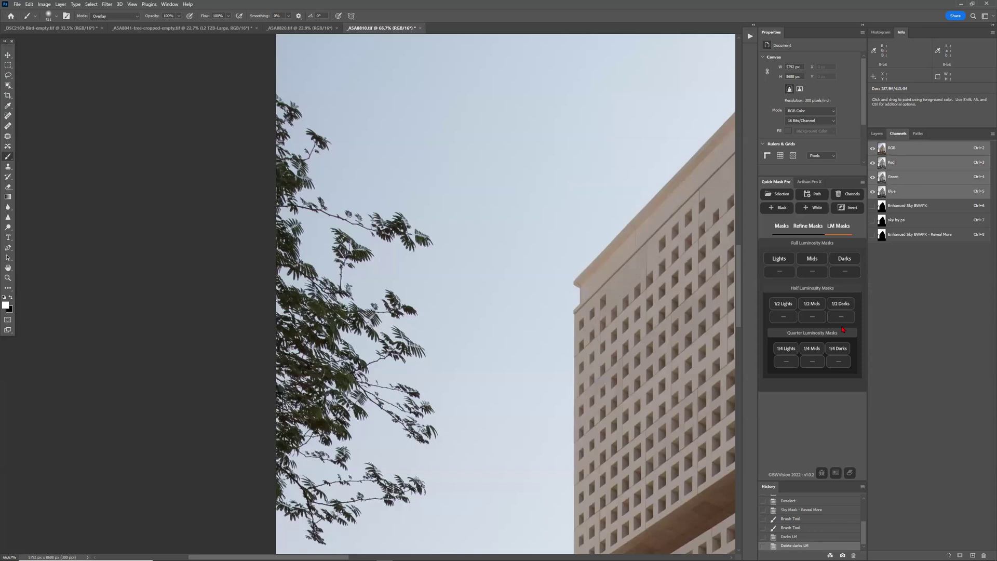
pyautogui.click(840, 349)
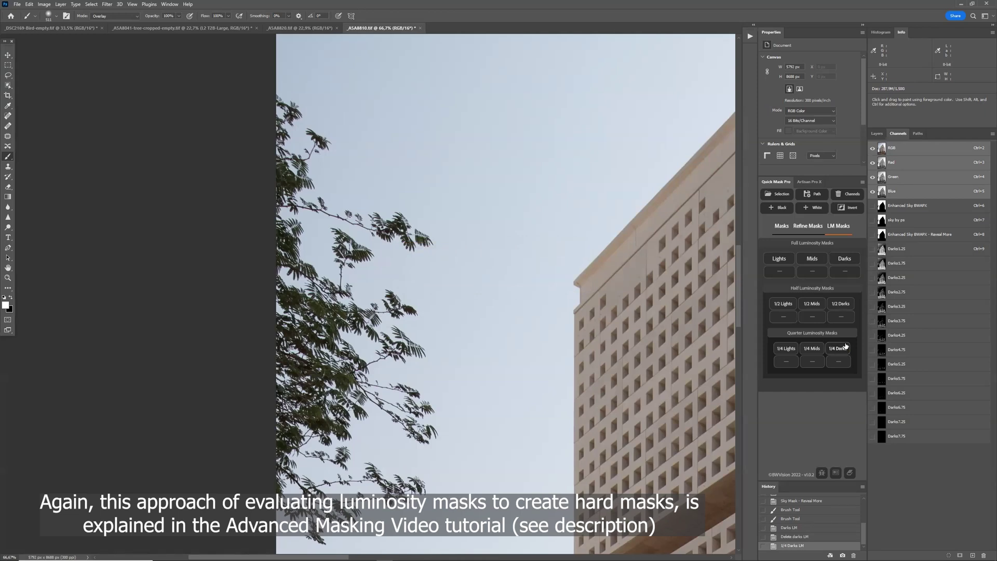
# Compare the tree foliage in the Darks4.25 and Darks4.75 channels at 100% magnification
pyautogui.click(911, 336)
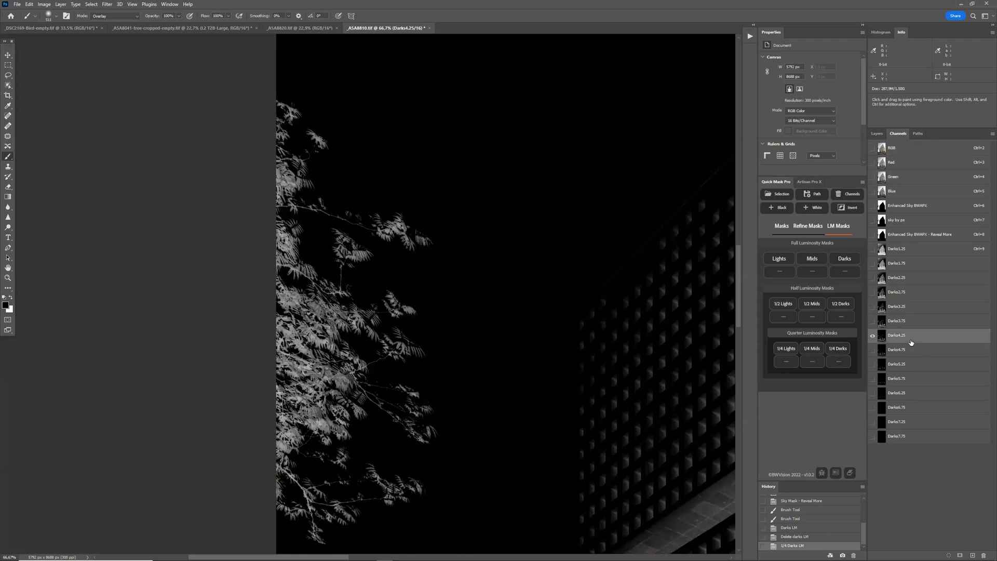
pyautogui.hotkey('ctrl', '+')
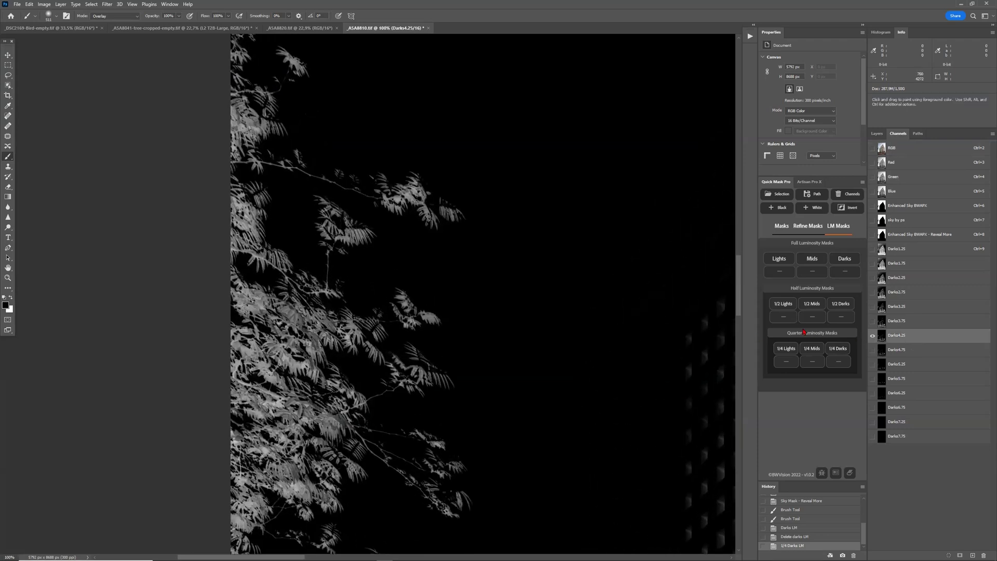
pyautogui.click(908, 351)
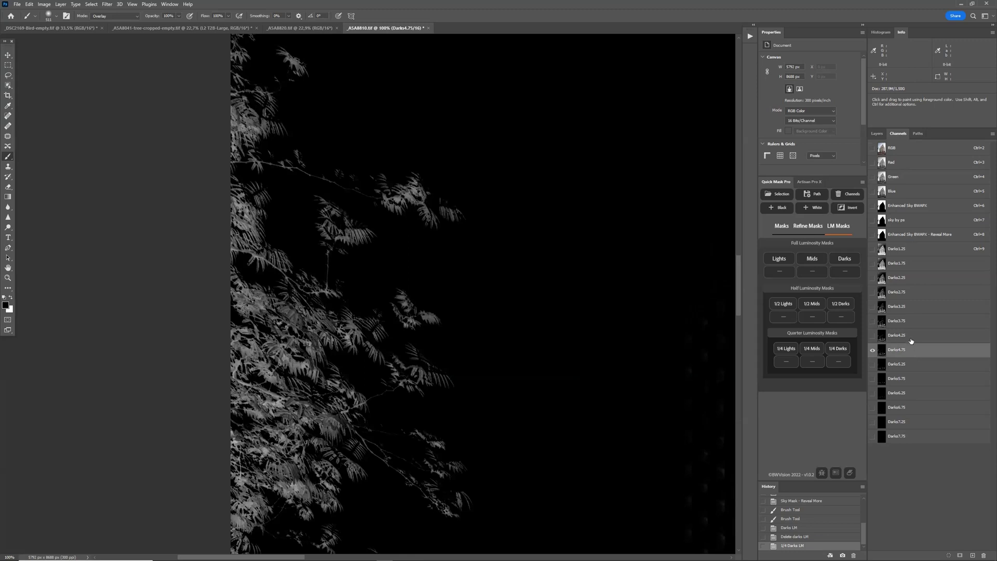
pyautogui.click(909, 337)
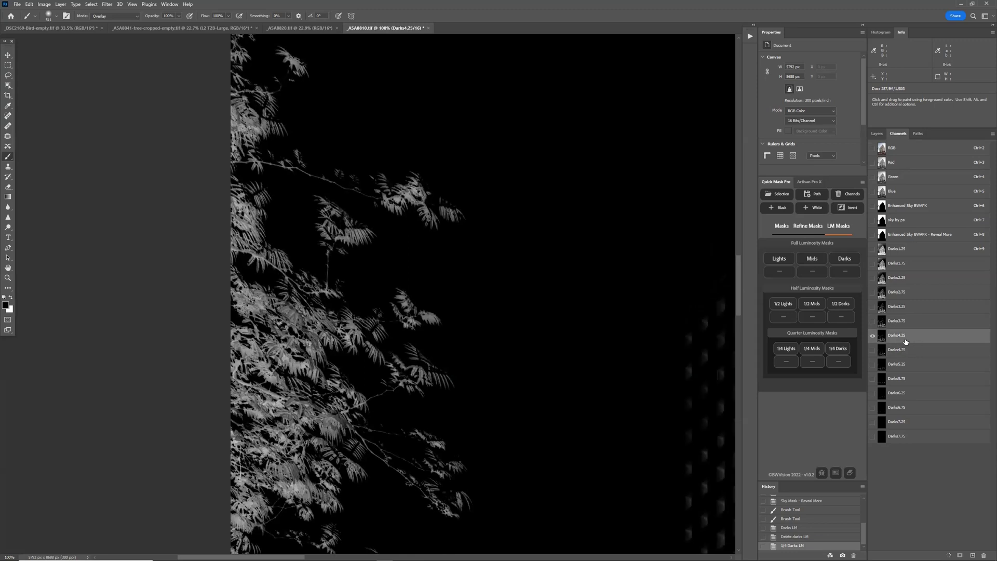
# Duplicate the Darks4.25 channel and delete the 1/4 Darks luminosity masks
pyautogui.rightClick(905, 340)
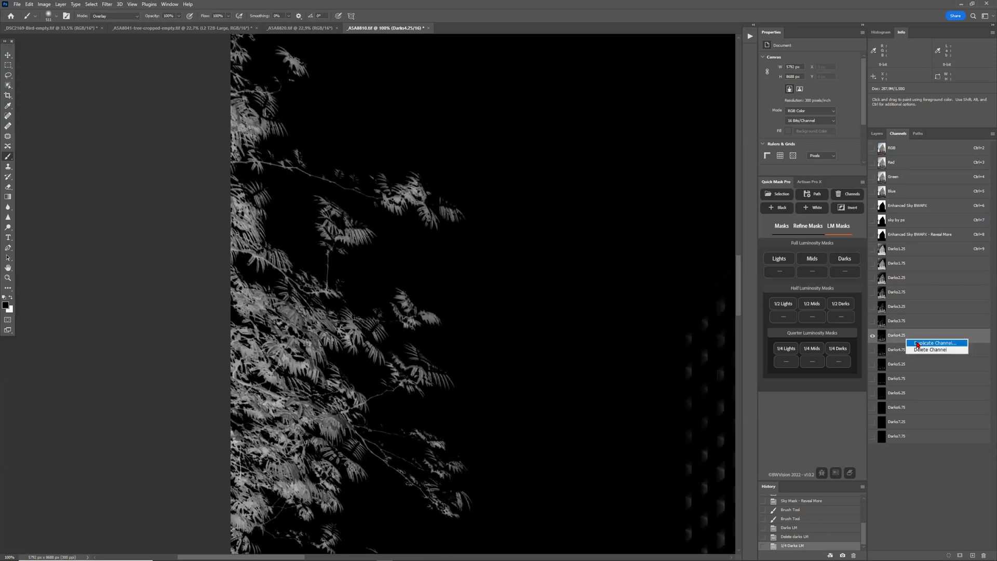
pyautogui.click(929, 342)
pyautogui.click(461, 195)
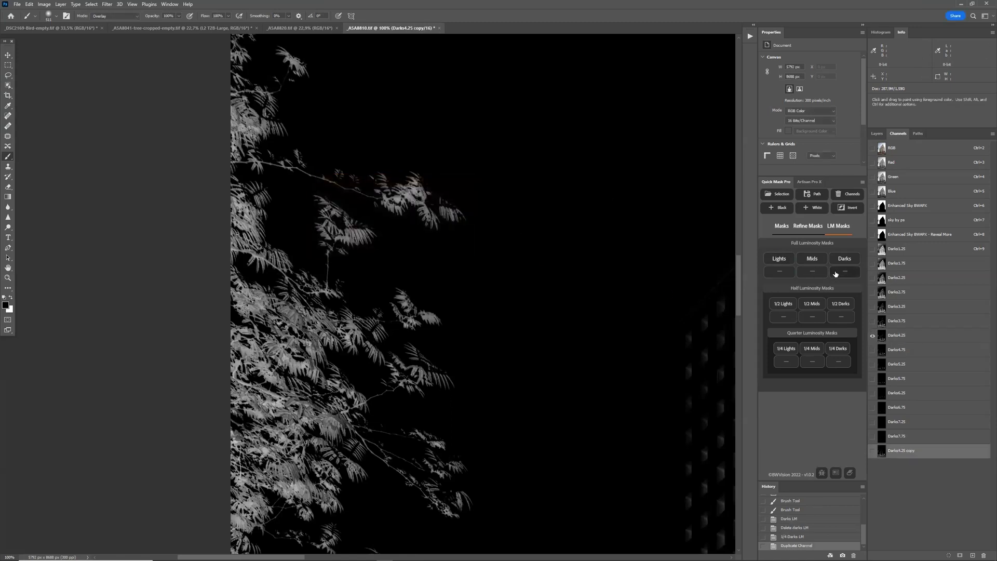
pyautogui.click(838, 361)
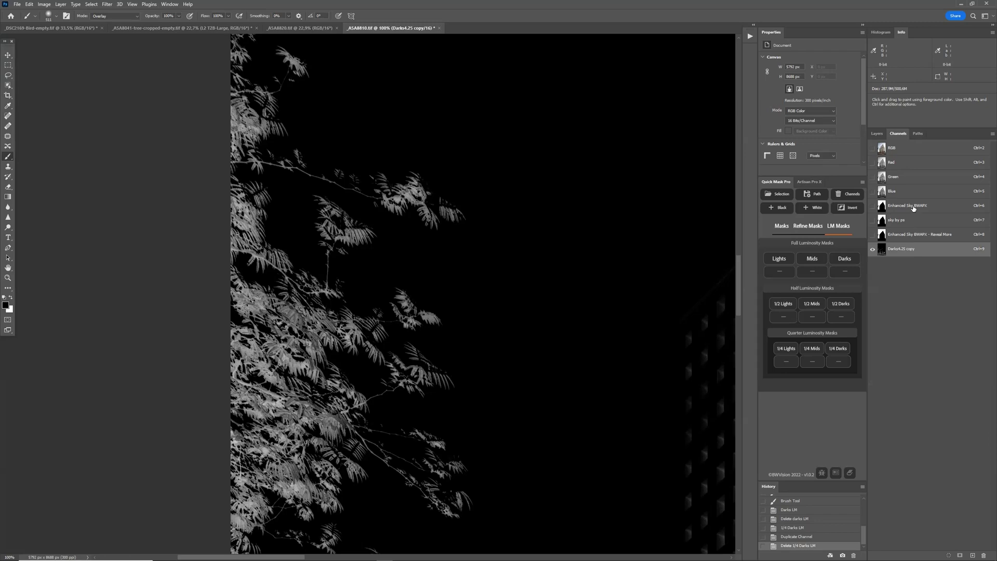
# Select the tree beside the building in the Enhanced Sky BWAPX - Reveal More channel with a rectangle about 925 × 3655 px and feather it
pyautogui.click(892, 148)
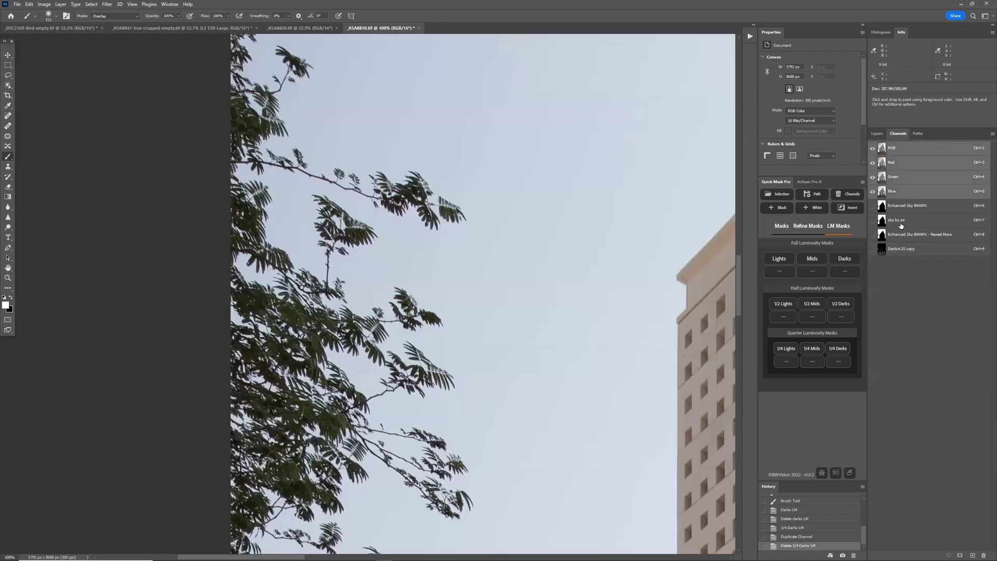
pyautogui.click(904, 235)
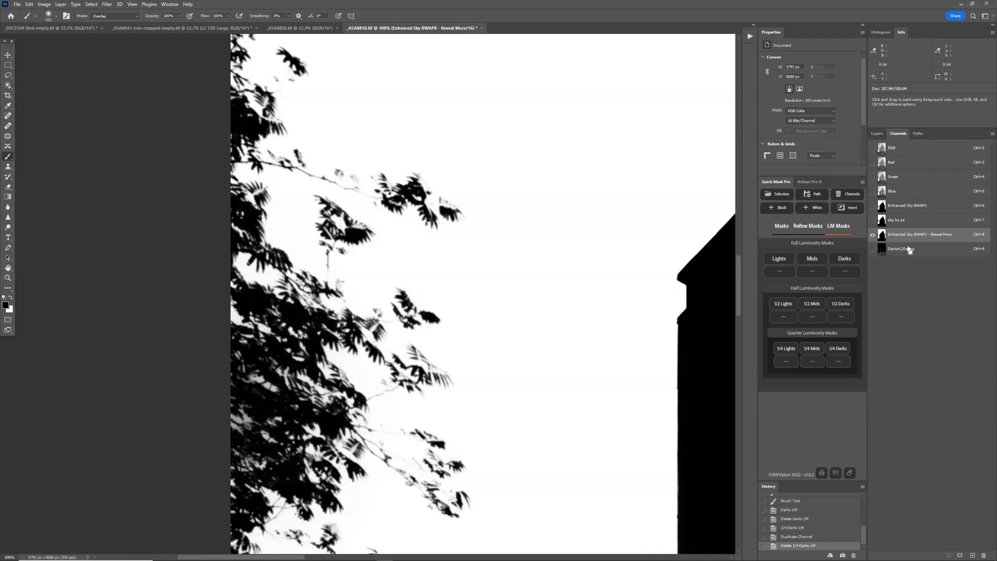
pyautogui.hotkey('ctrl', '0')
pyautogui.click(9, 66)
pyautogui.moveTo(188, 220); pyautogui.dragTo(252, 436)
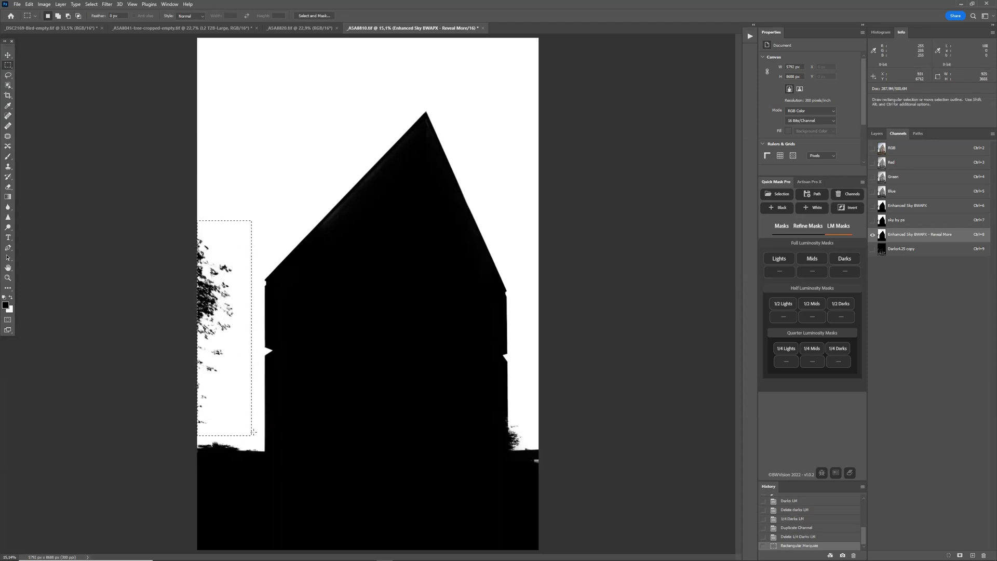
pyautogui.click(91, 4)
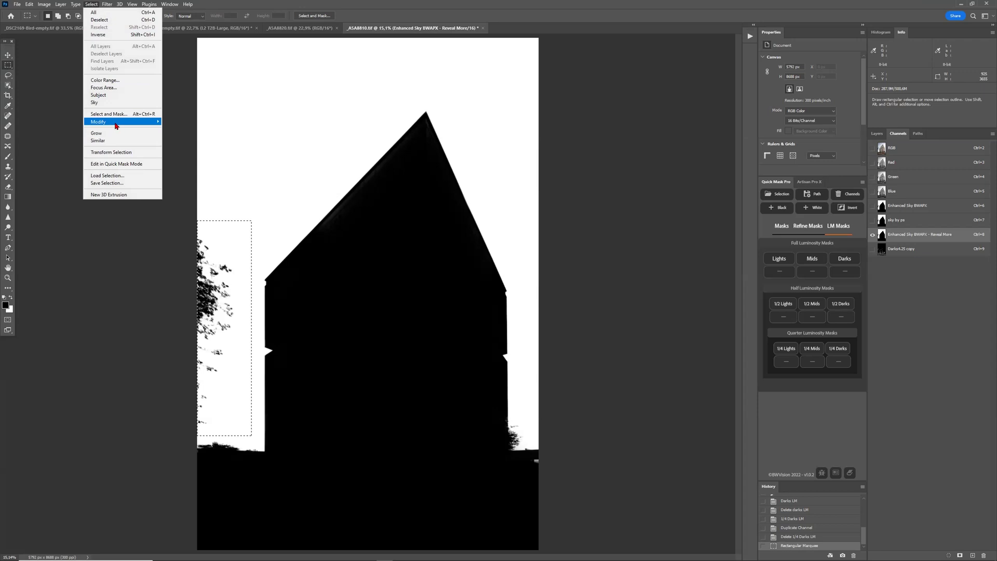
pyautogui.moveTo(150, 122)
pyautogui.click(173, 151)
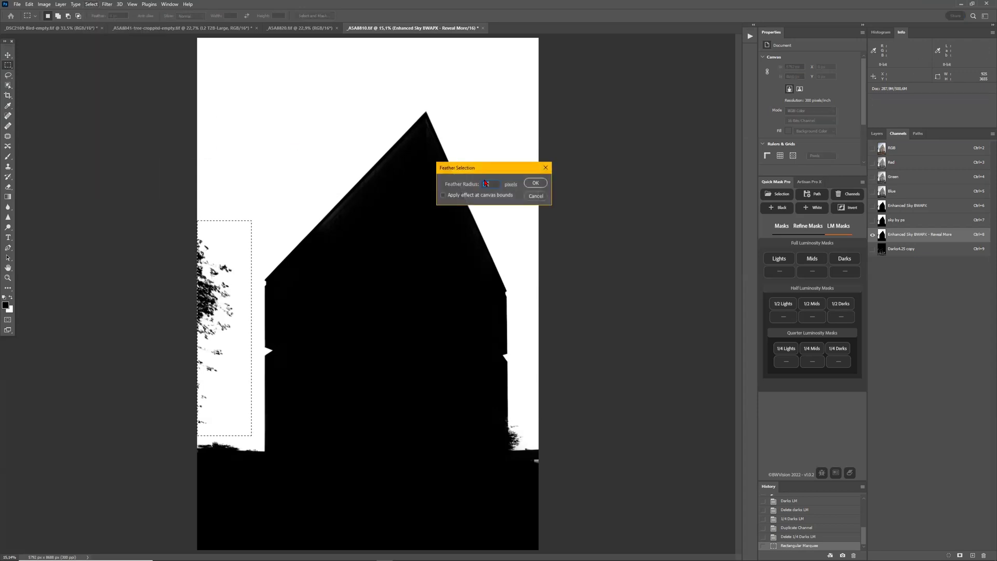
pyautogui.click(538, 183)
# Save the feathered tree selection as a new channel named t1
pyautogui.click(91, 4)
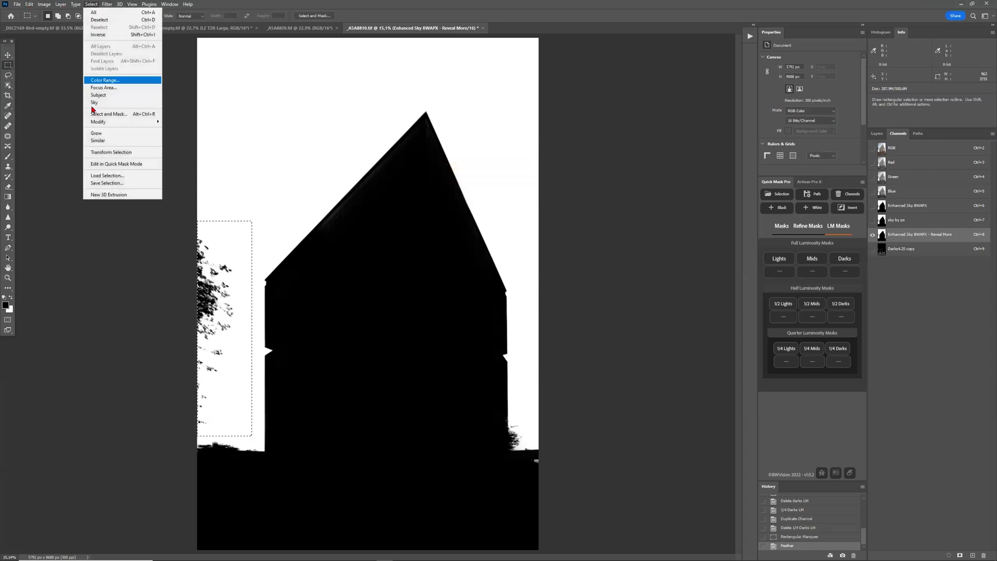
pyautogui.click(101, 184)
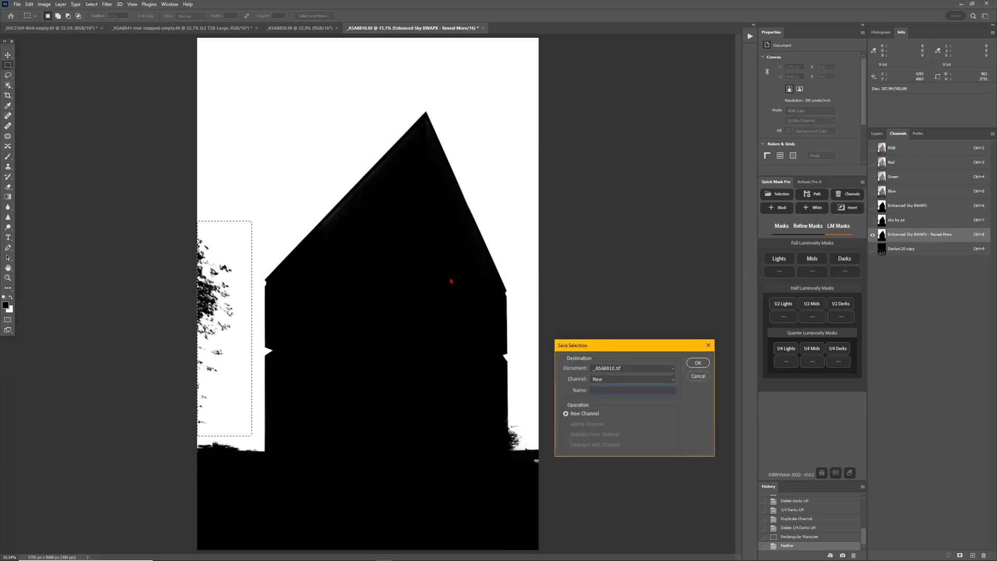
pyautogui.write('t1')
pyautogui.press('Return')
# Lighten the selected tree area in the Enhanced Sky BWAPX - Reveal More channel with the Quick Refine normal adjustment at strength 4
pyautogui.click(898, 244)
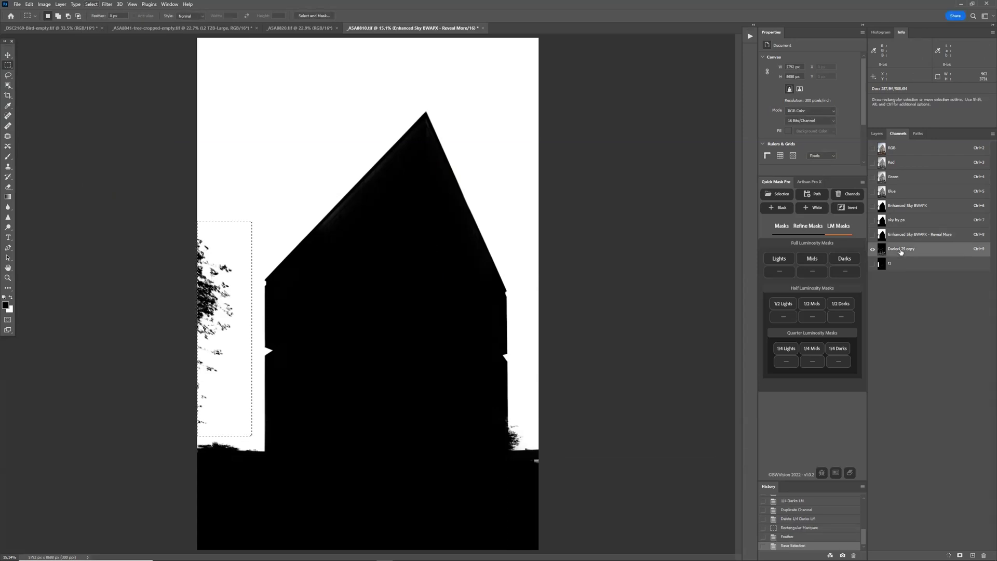
pyautogui.click(898, 237)
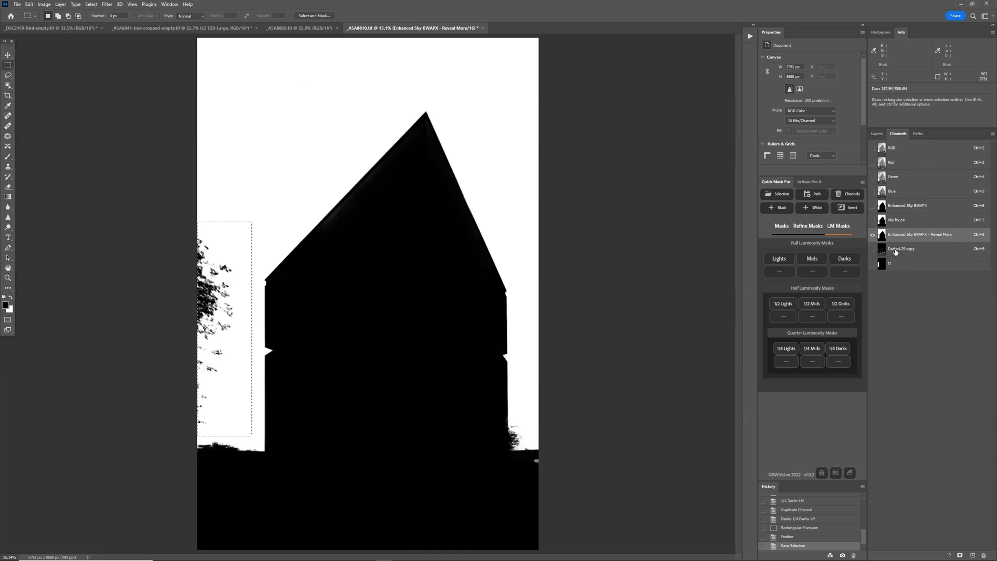
pyautogui.click(895, 251)
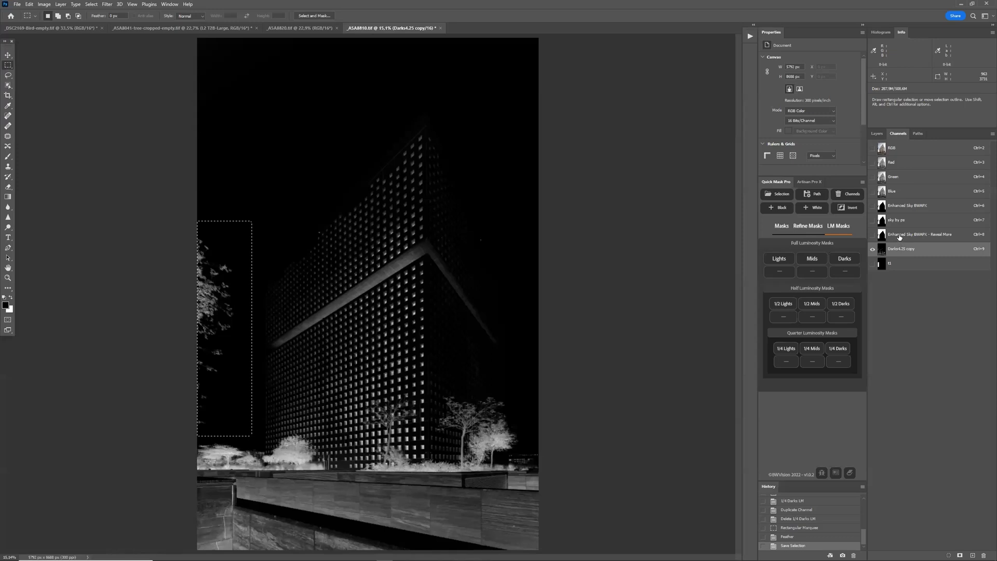
pyautogui.click(899, 237)
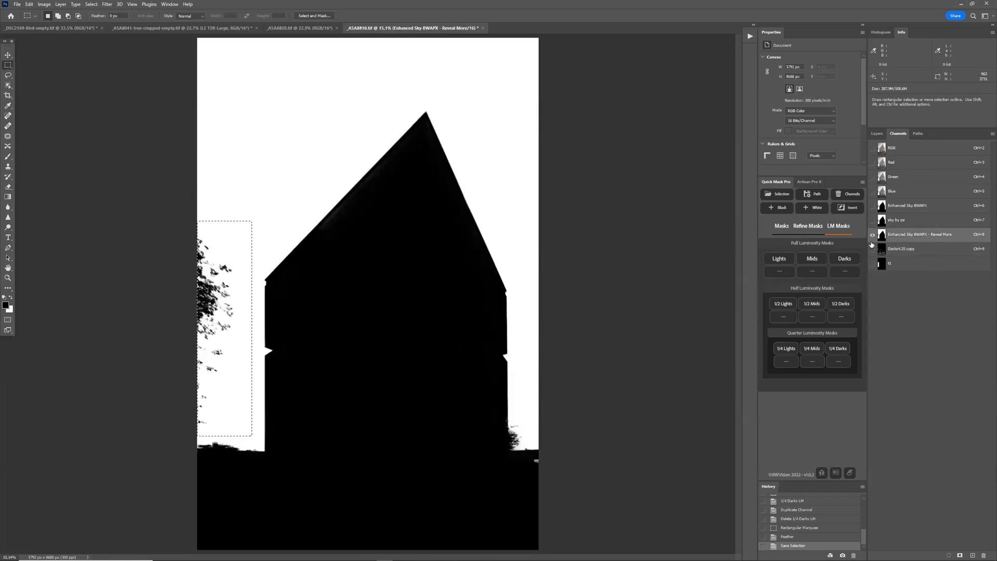
pyautogui.click(806, 226)
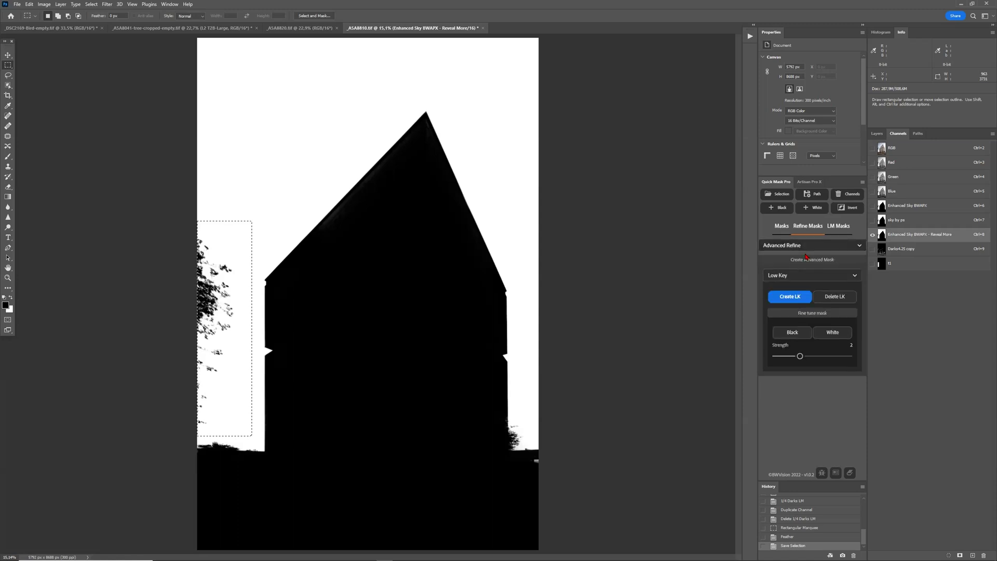
pyautogui.click(811, 243)
pyautogui.click(808, 259)
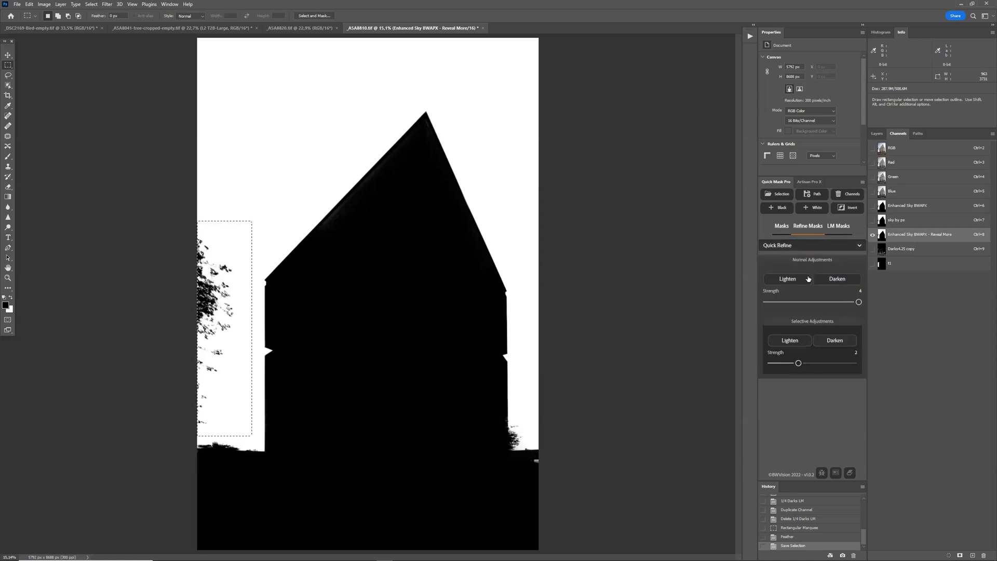
pyautogui.click(794, 279)
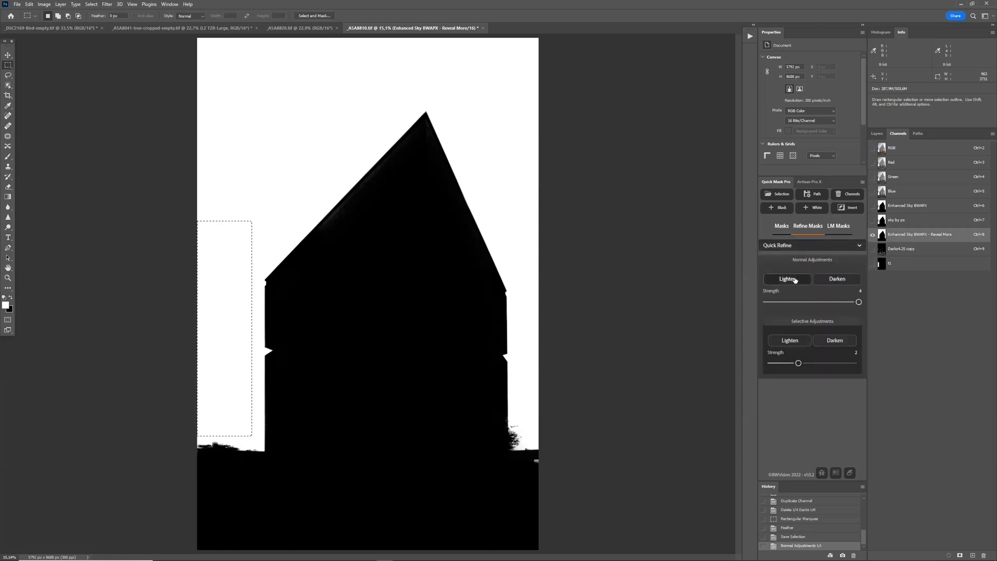
# Load the Darks4.25 copy channel as a selection, intersecting it with the current tree selection
pyautogui.click(777, 194)
pyautogui.click(482, 188)
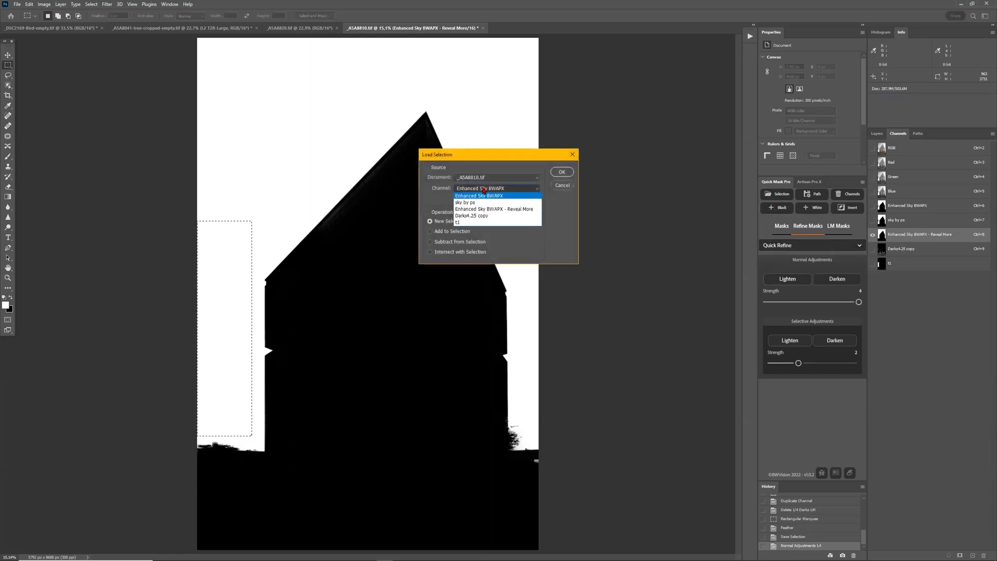
pyautogui.click(483, 216)
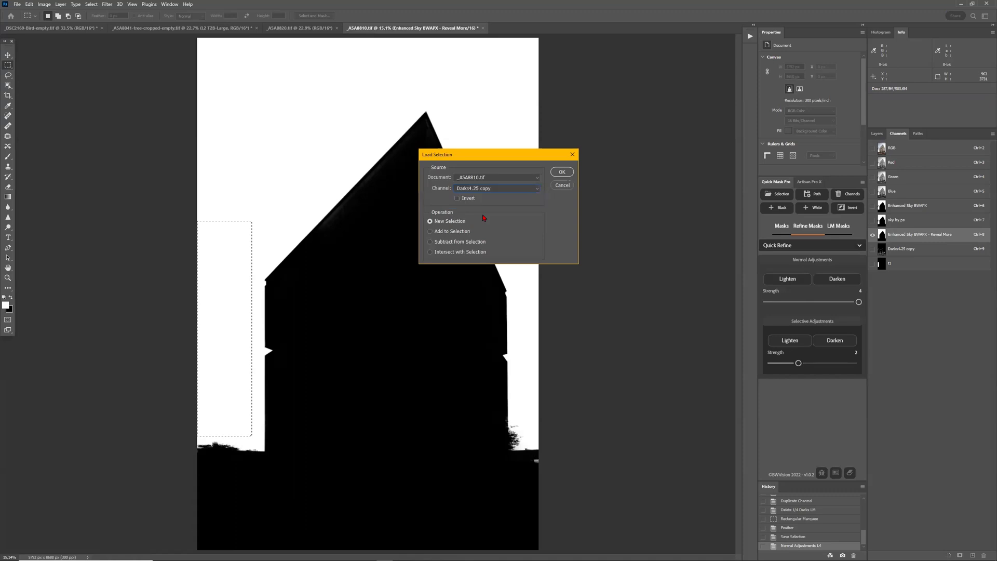
pyautogui.click(476, 254)
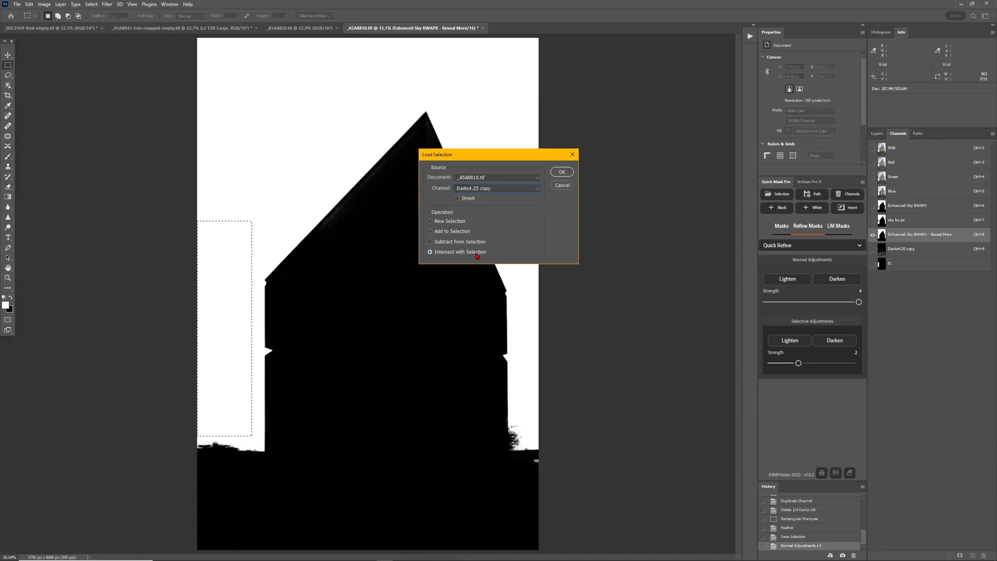
pyautogui.click(560, 171)
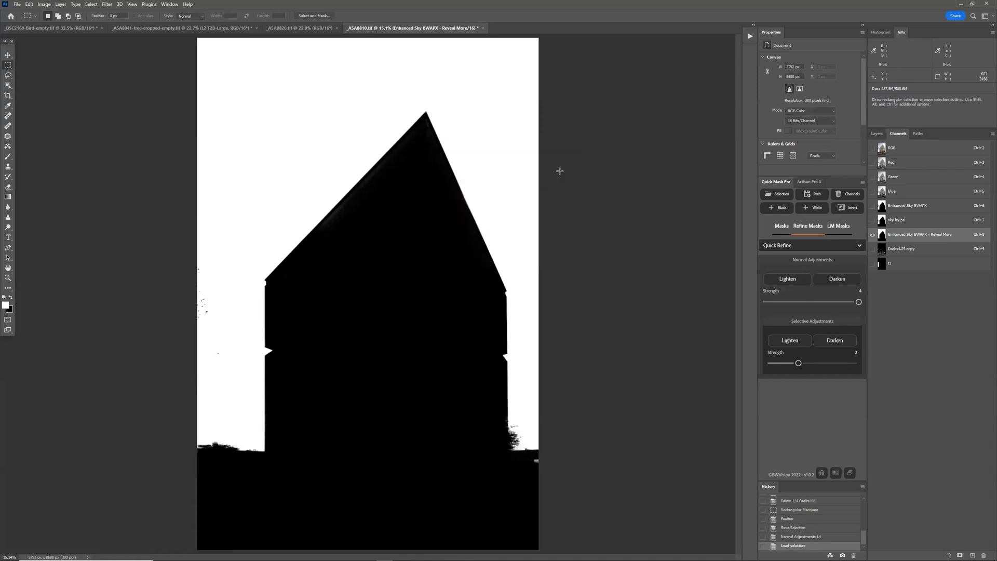
# Darken the intersected tree selection five times with the normal adjustment at strength 4 and deselect
pyautogui.click(839, 280)
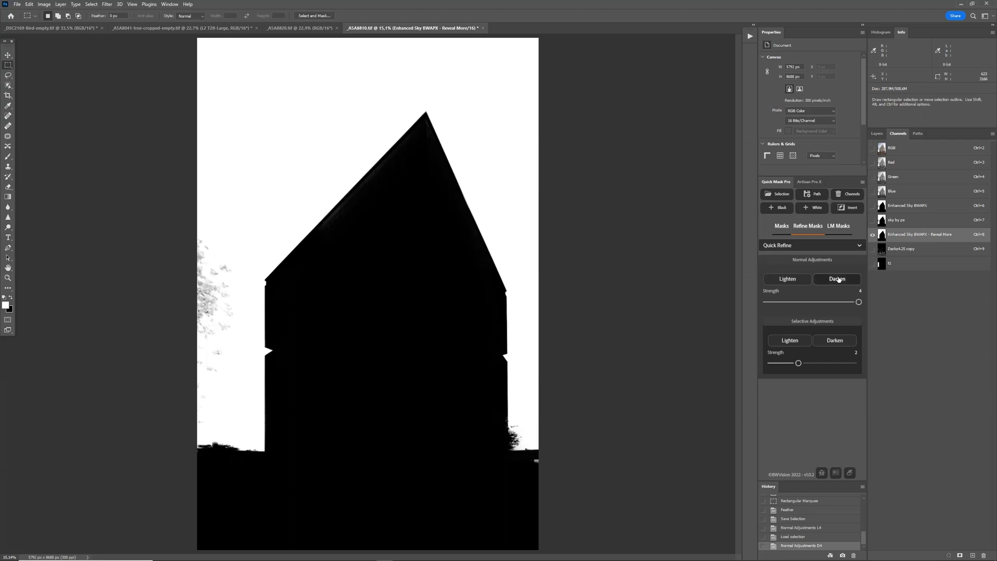
pyautogui.click(837, 279)
pyautogui.click(837, 279)
pyautogui.click(837, 280)
pyautogui.click(837, 279)
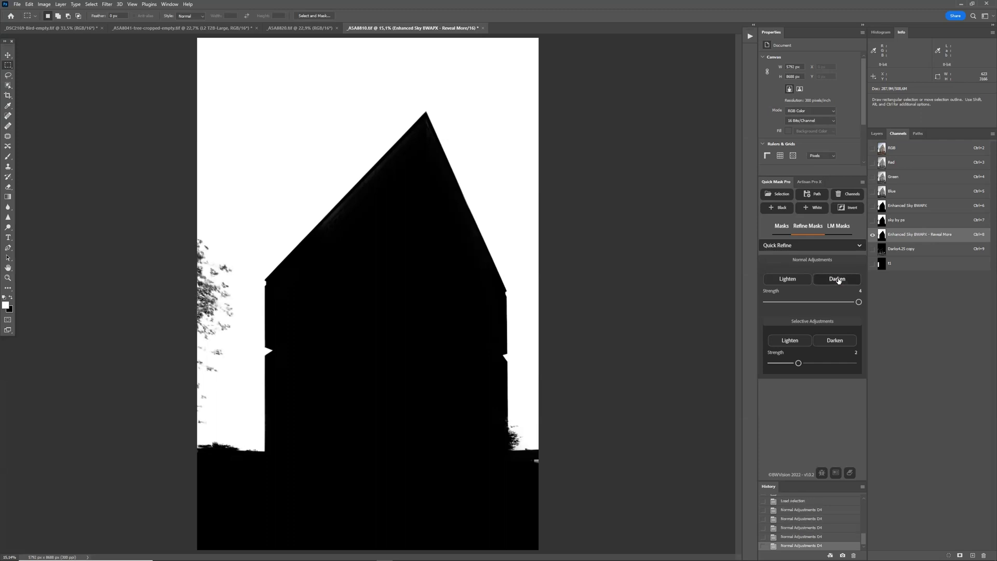
pyautogui.scroll(3, 93, 345)
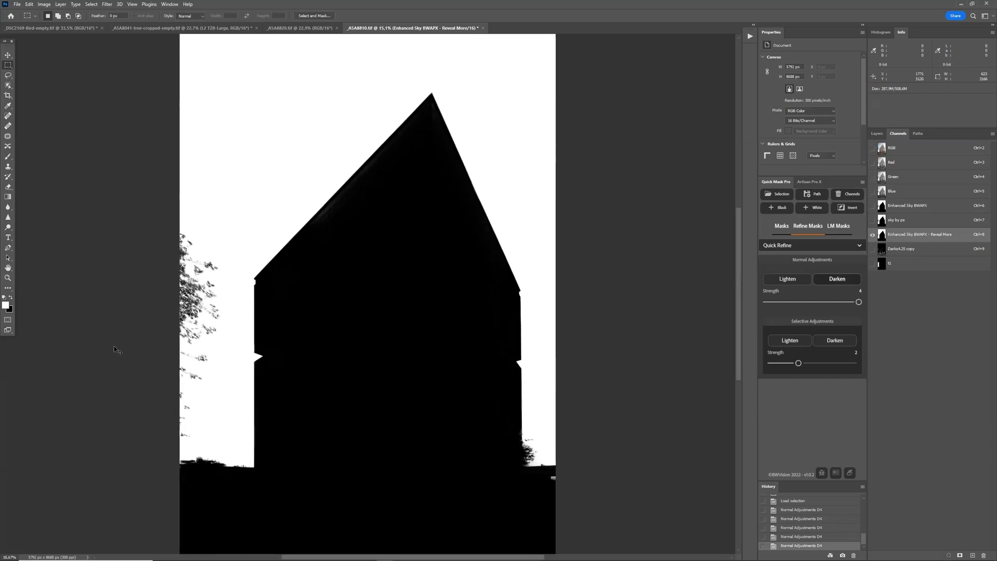
pyautogui.scroll(2, 92, 345)
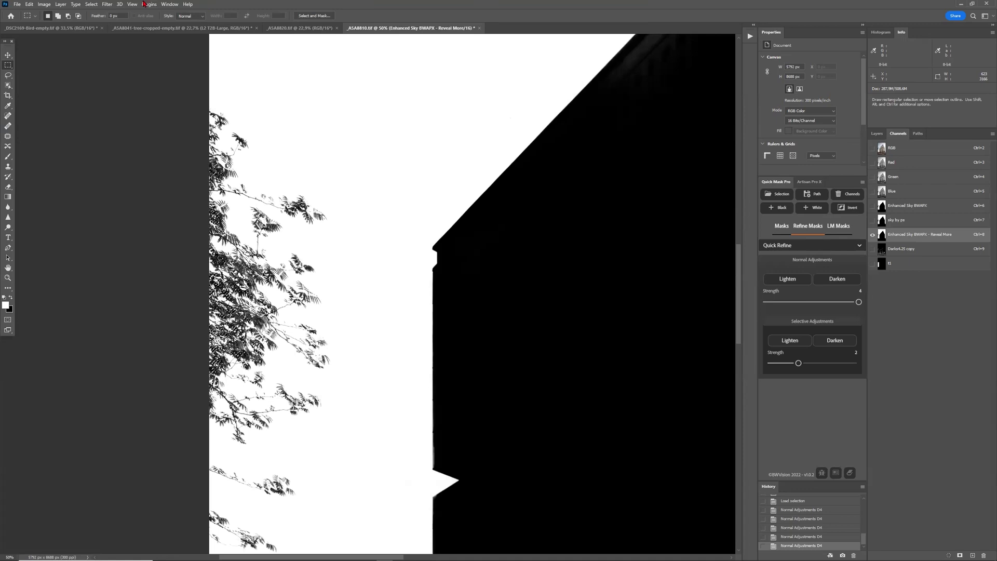
pyautogui.click(92, 5)
pyautogui.click(99, 22)
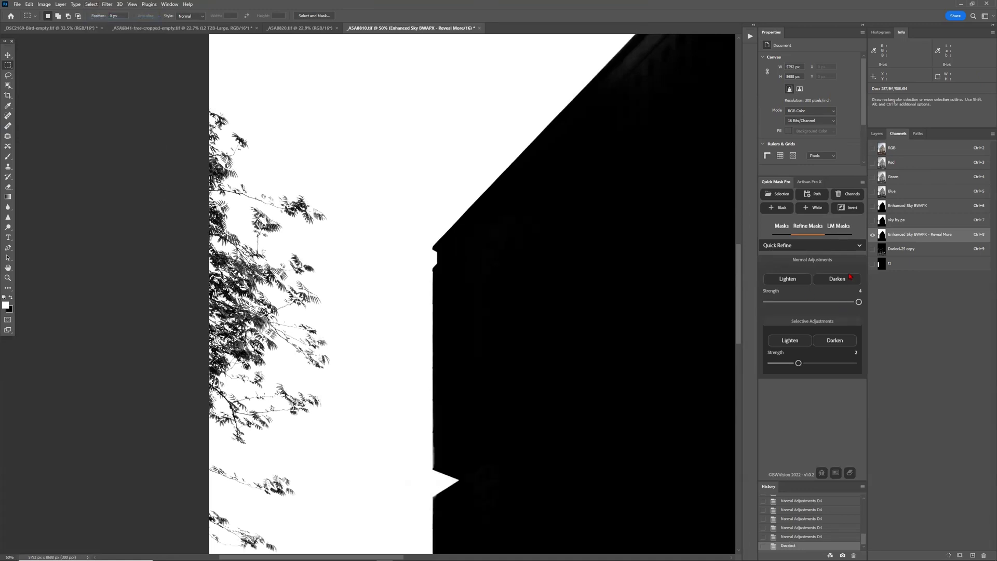
# Compare the tree foliage in the refined Enhanced Sky BWAPX - Reveal More mask with the RGB image at up to 200% magnification
pyautogui.click(910, 148)
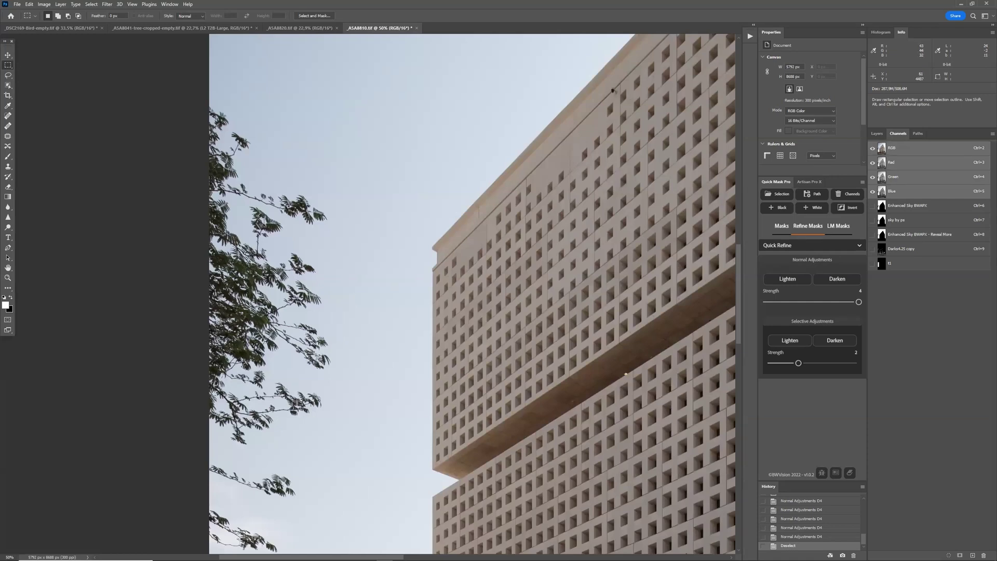
pyautogui.click(909, 234)
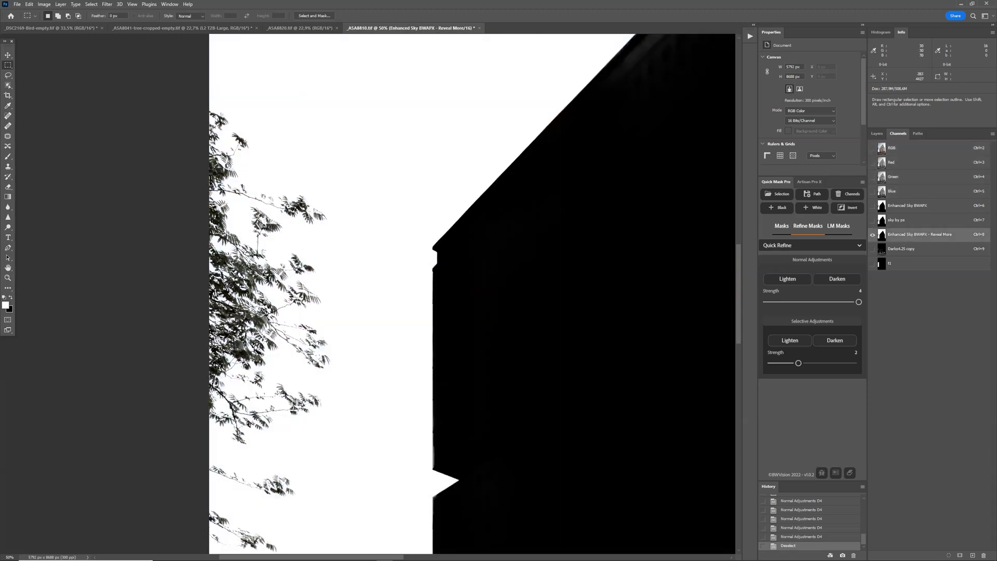
pyautogui.scroll(1, 107, 311)
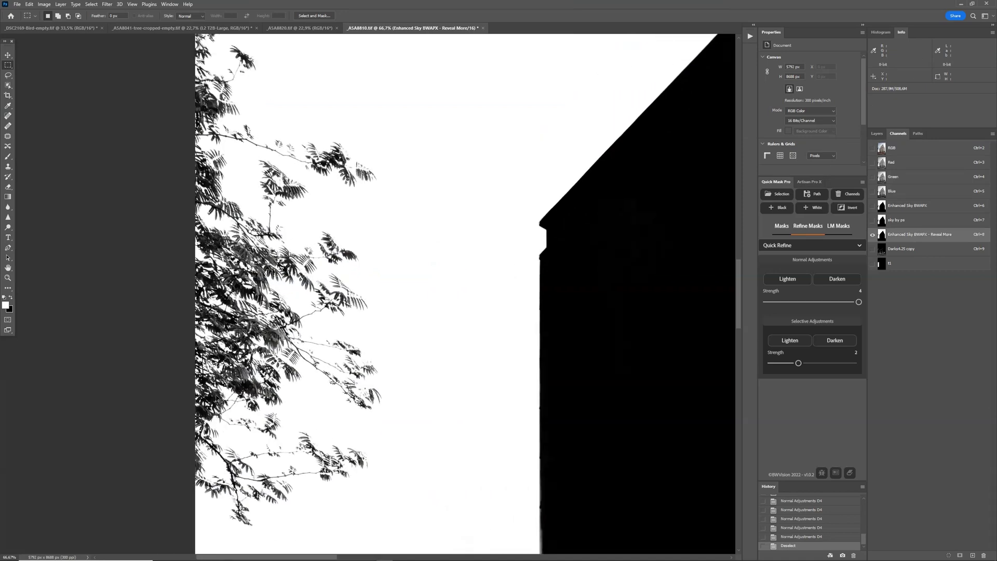
pyautogui.scroll(3, 191, 387)
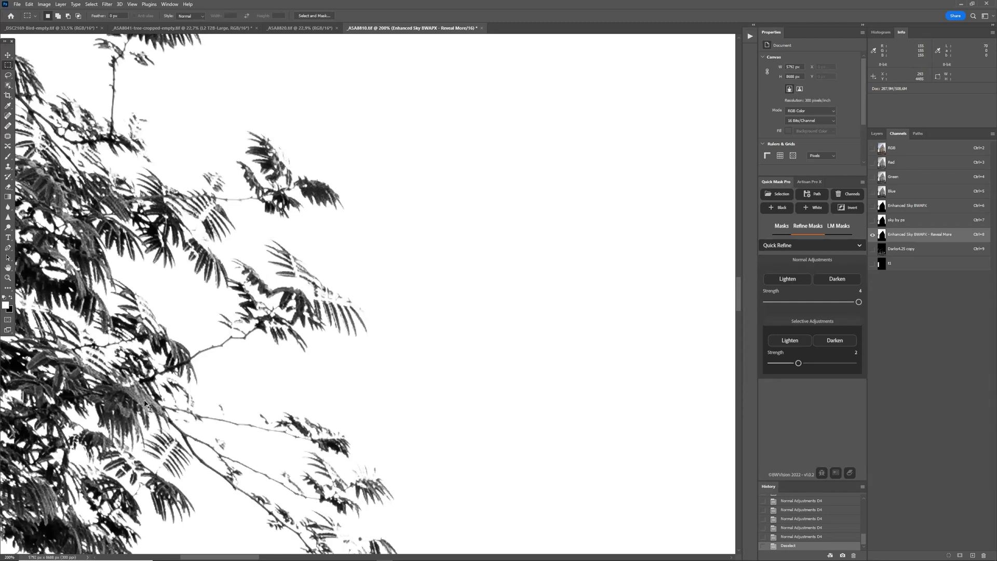
pyautogui.scroll(-1, 155, 398)
pyautogui.scroll(-4, 167, 393)
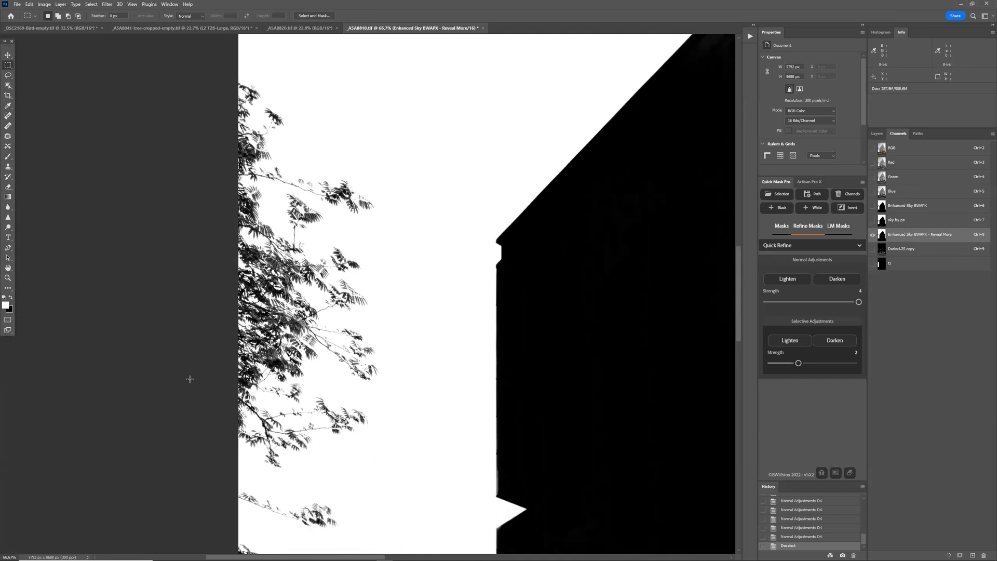
pyautogui.scroll(-2, 255, 368)
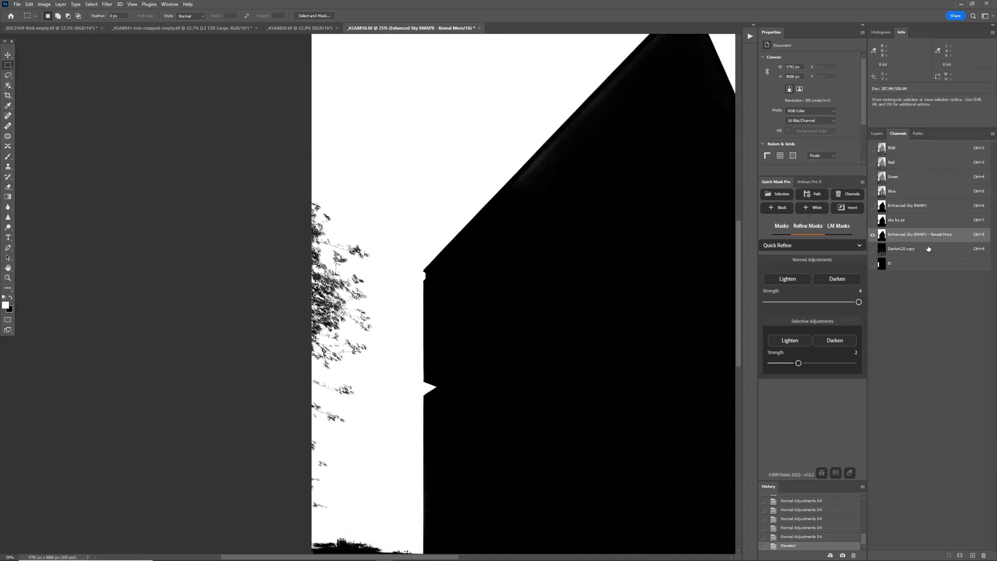
# Revert the mask to the Load selection history state, undoing the darkening adjustments on the tree
pyautogui.scroll(1, 816, 514)
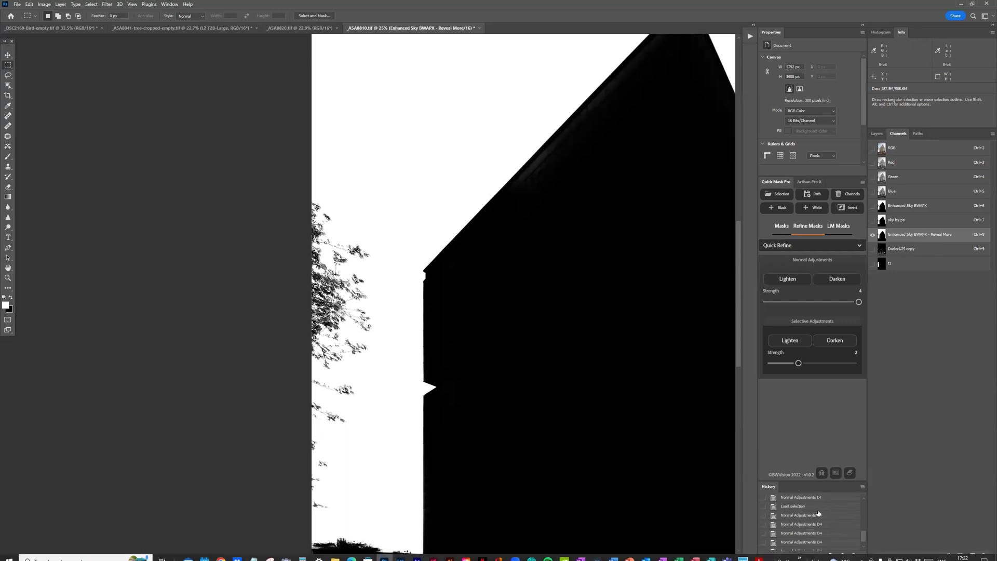
pyautogui.click(815, 515)
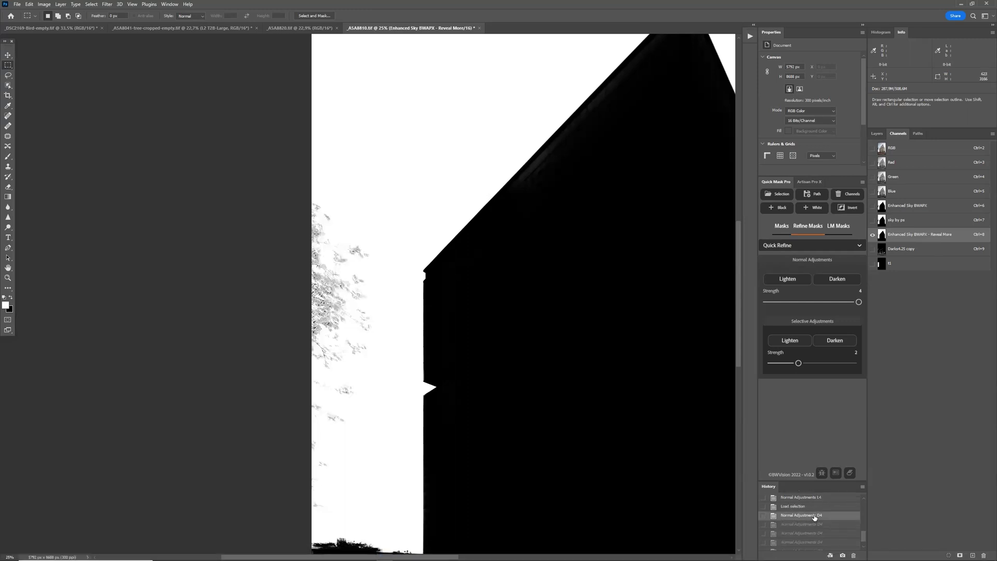
pyautogui.click(812, 507)
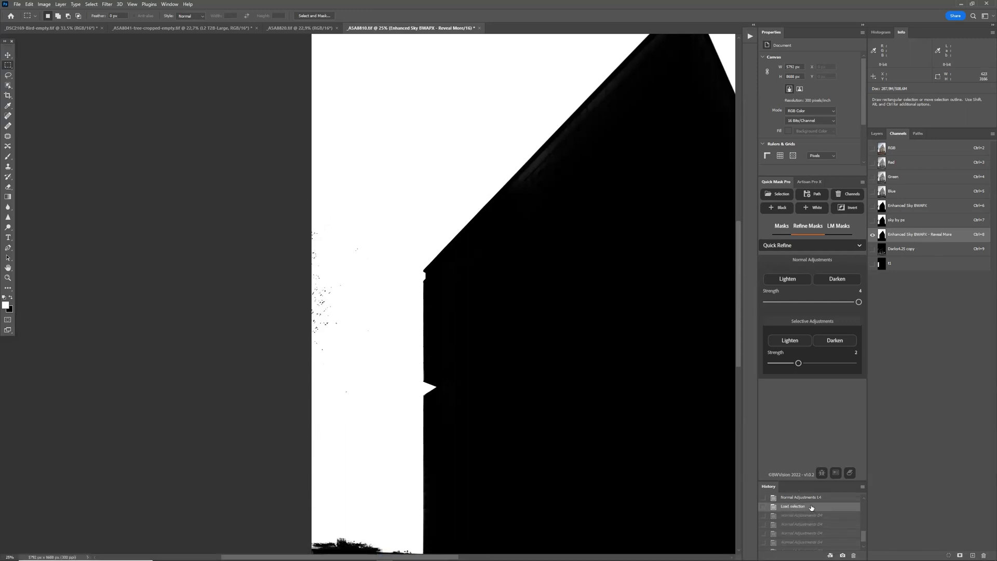
# Revert the mask to the Save Selection history state, before the lightening and the loaded luminosity selection
pyautogui.scroll(1, 809, 513)
pyautogui.scroll(2, 810, 513)
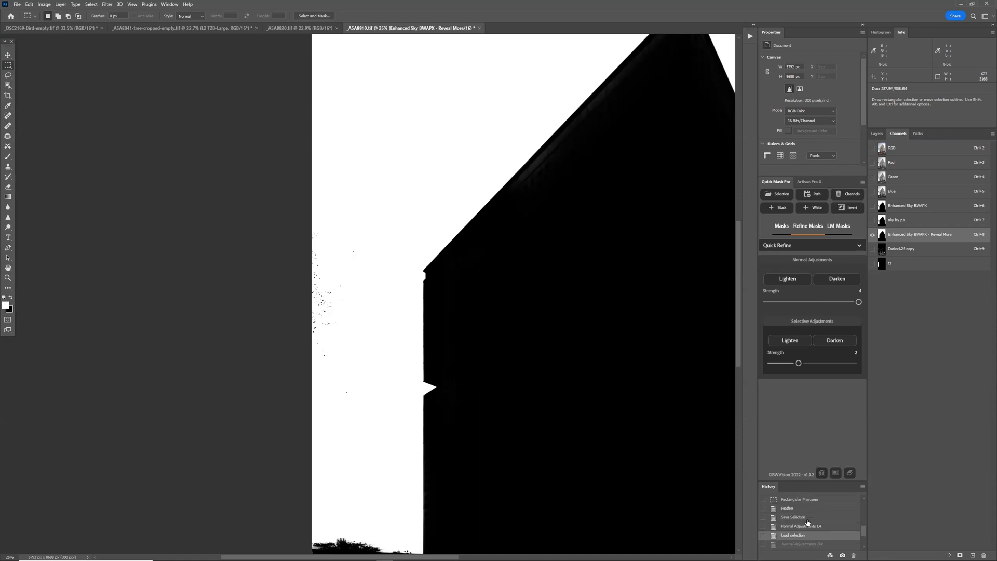
pyautogui.click(808, 518)
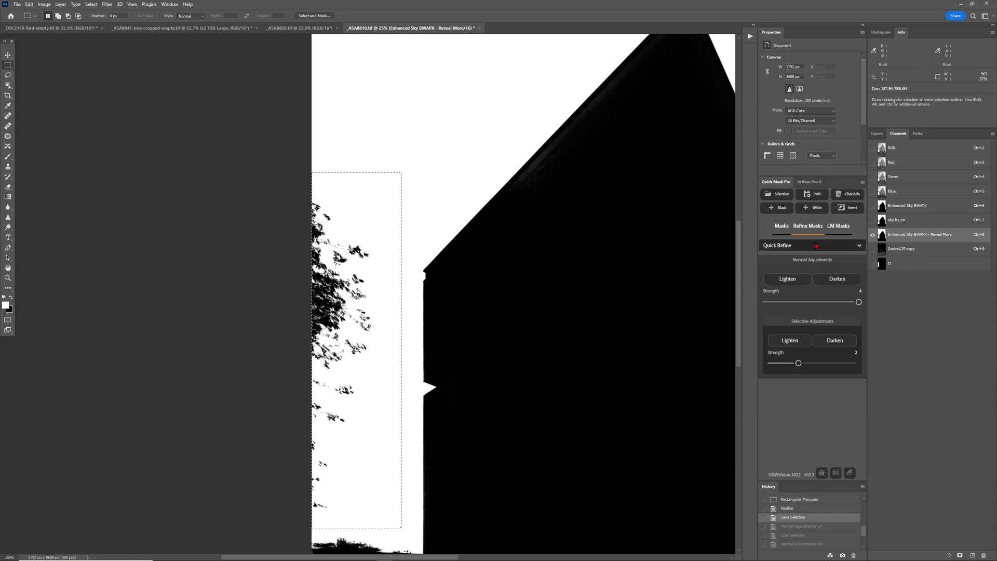
# Try to lighten the tree at strength 4 with the inverted Darks4.25 copy channel intersected with the tree selection
pyautogui.click(777, 194)
pyautogui.click(510, 189)
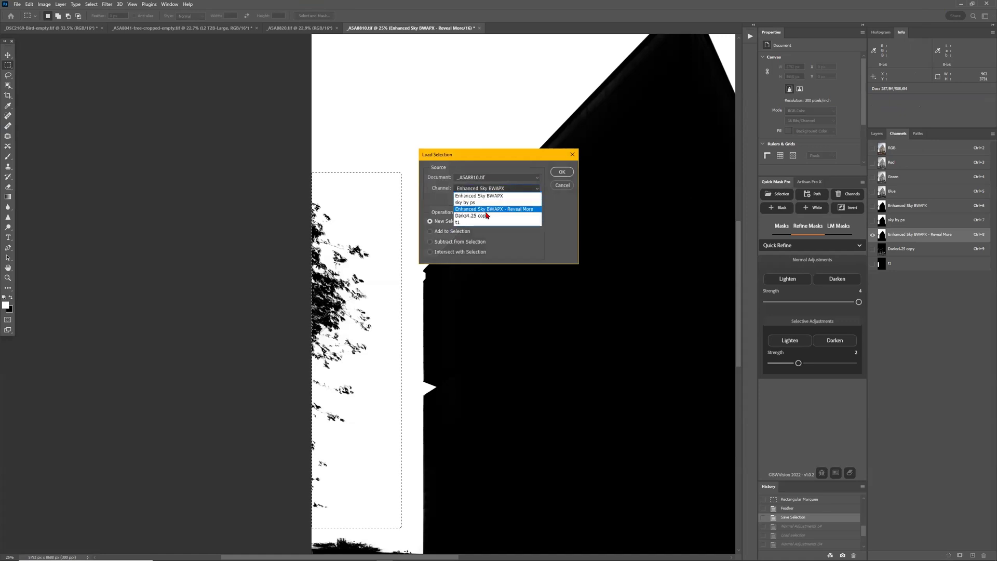
pyautogui.click(462, 214)
pyautogui.click(463, 200)
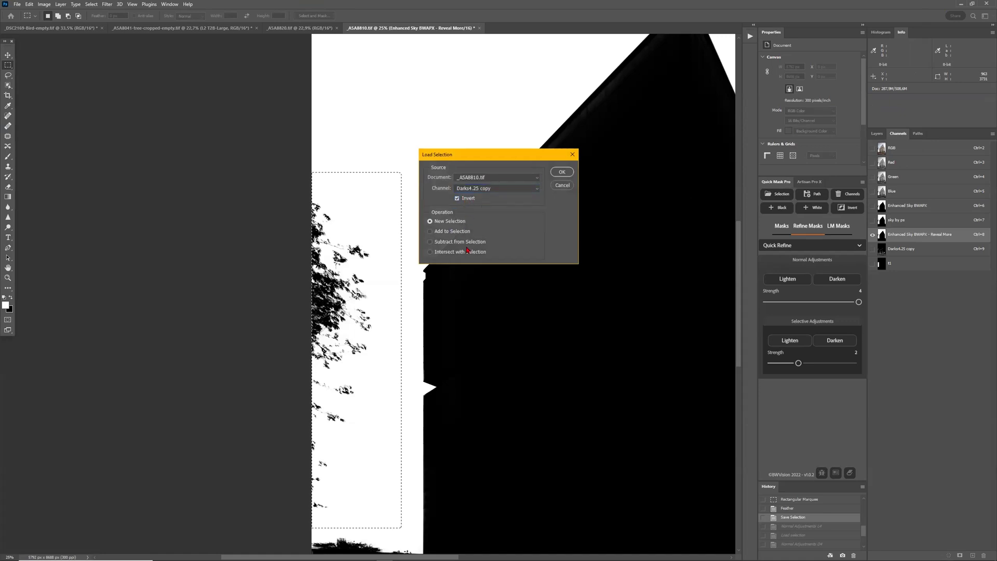
pyautogui.click(561, 175)
pyautogui.click(795, 281)
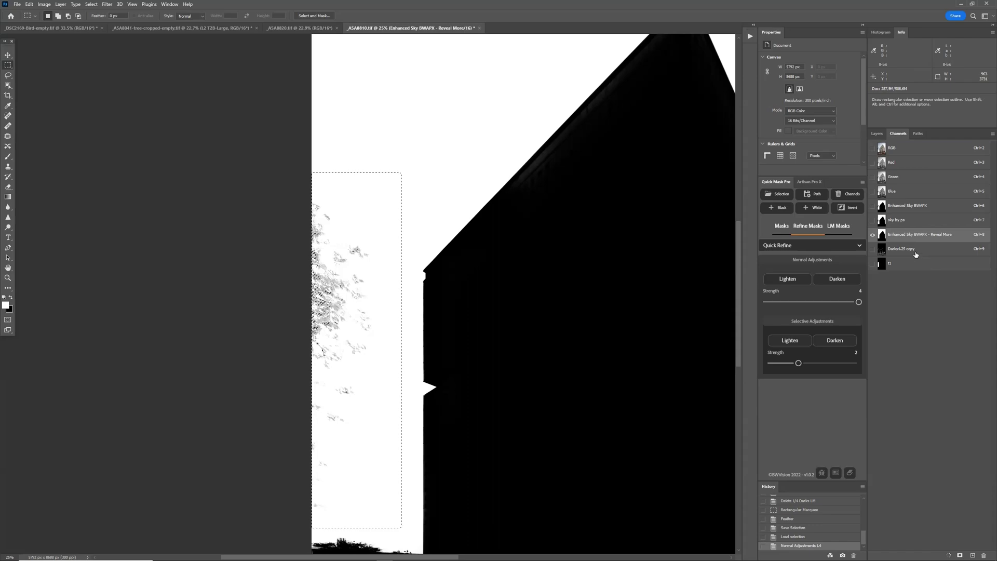
pyautogui.click(906, 151)
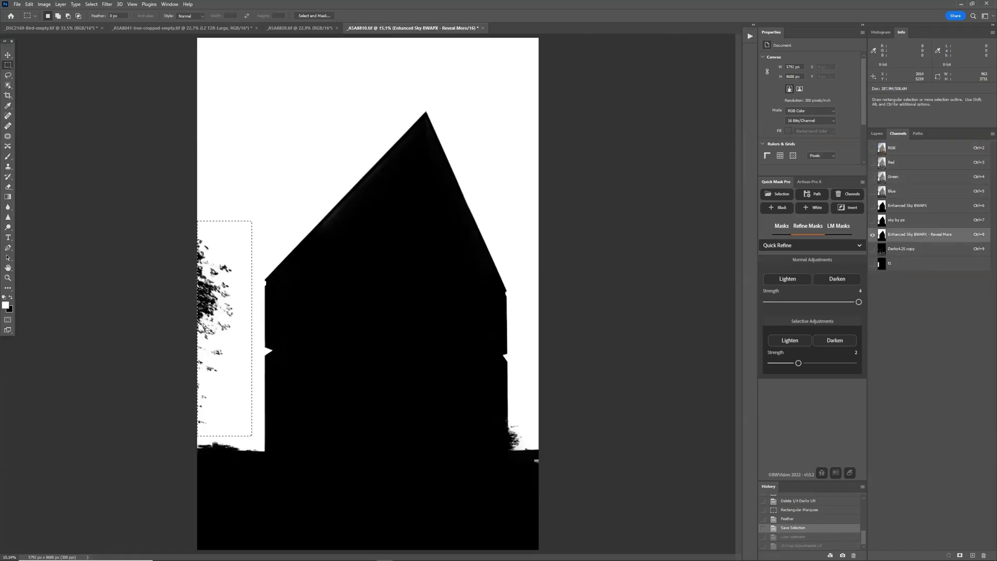
# Lighten the tree selection with the normal adjustment at strength 4 and intersect the selection with the Darks4.25 copy channel
pyautogui.click(803, 278)
pyautogui.click(782, 194)
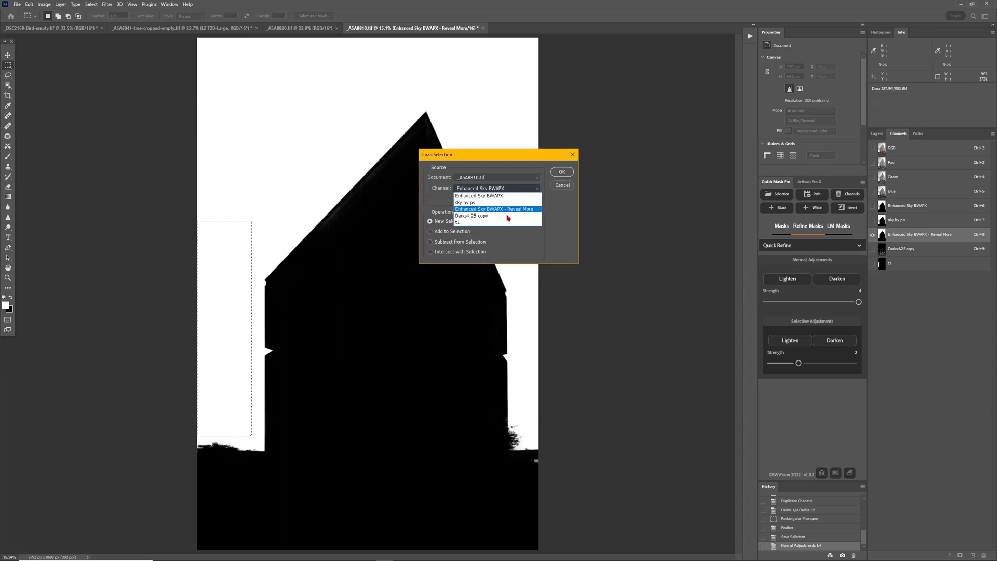
pyautogui.click(507, 216)
pyautogui.click(484, 253)
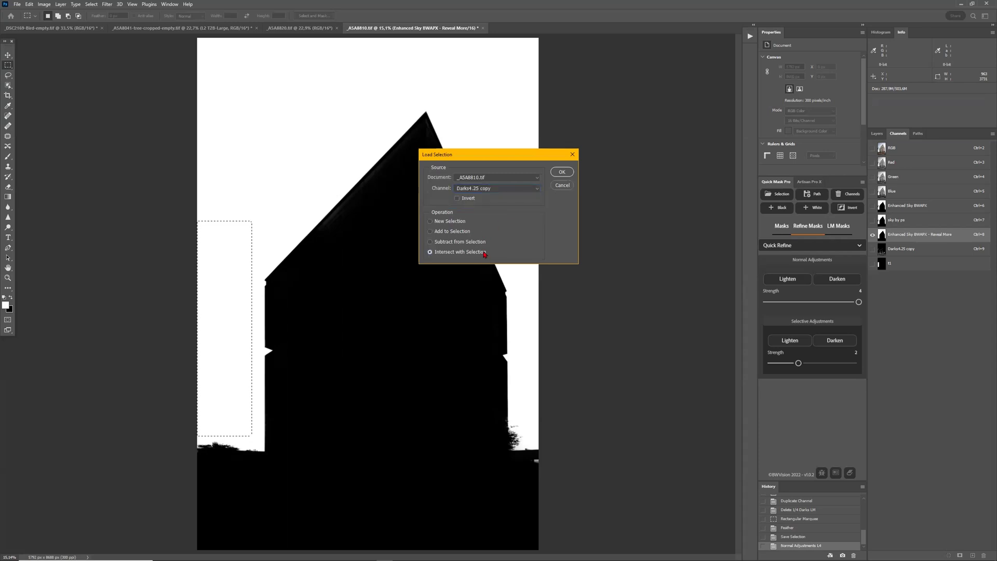
pyautogui.click(562, 171)
# Darken the intersected tree selection in the sky mask four times with the normal adjustment at strength 4
pyautogui.click(837, 279)
pyautogui.click(837, 280)
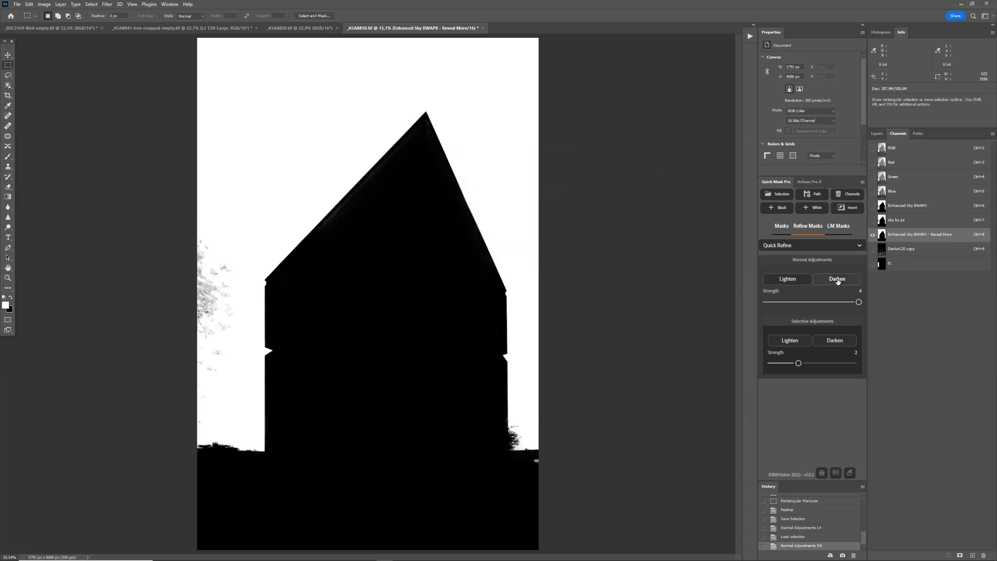
pyautogui.click(837, 279)
pyautogui.click(837, 279)
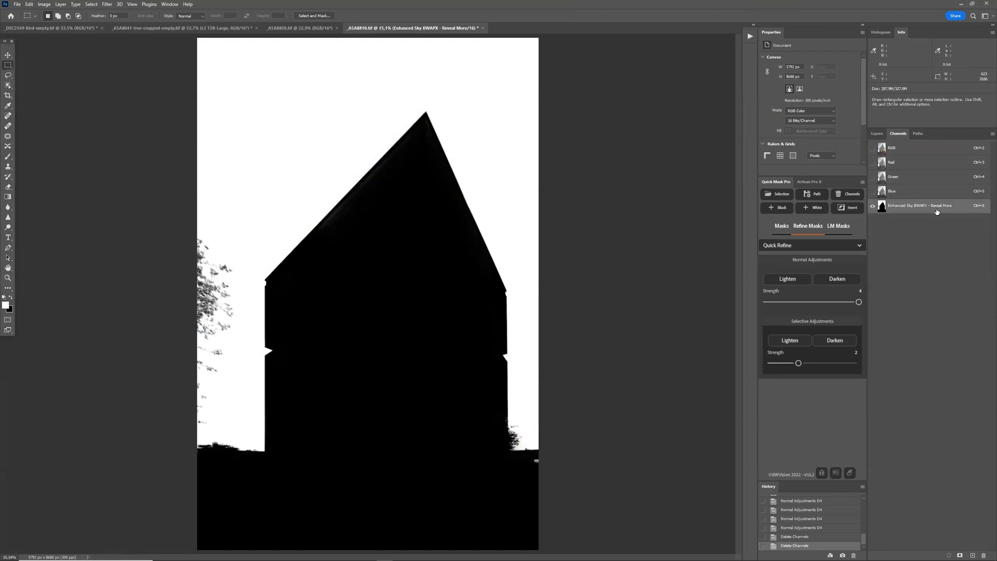
# Try to select the building in the RGB image with Select Subject, and discard the resulting selection
pyautogui.click(906, 148)
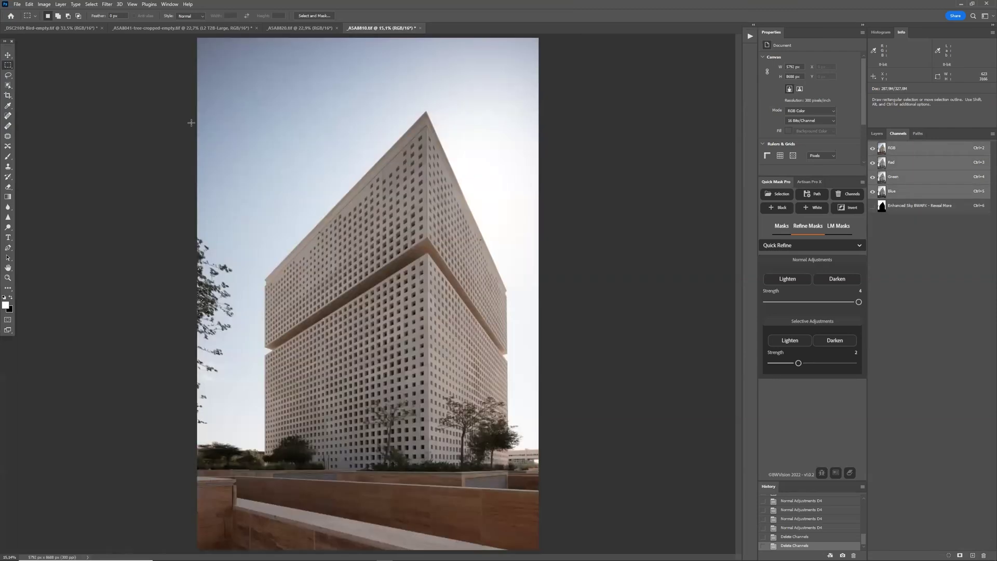
pyautogui.click(91, 4)
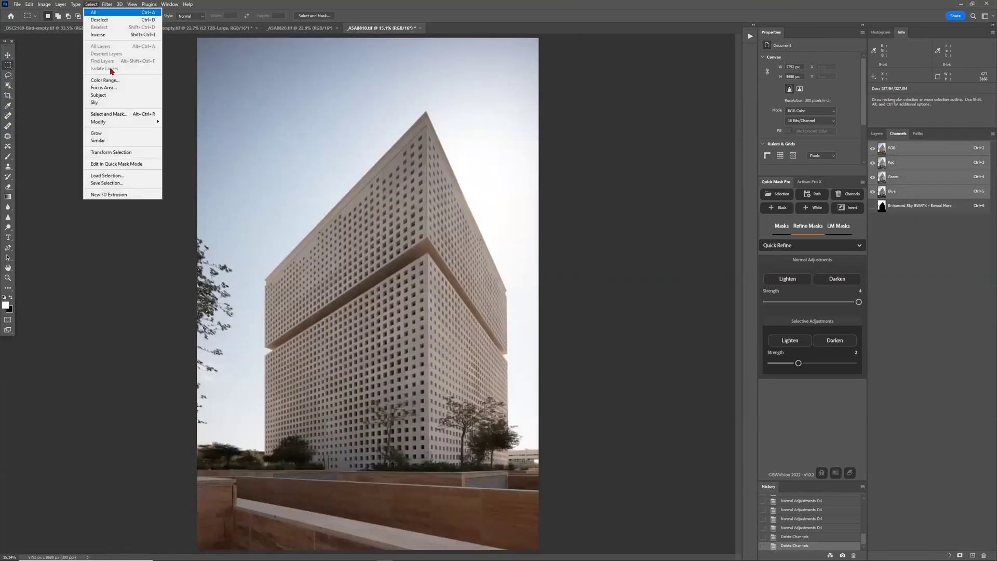
pyautogui.click(124, 98)
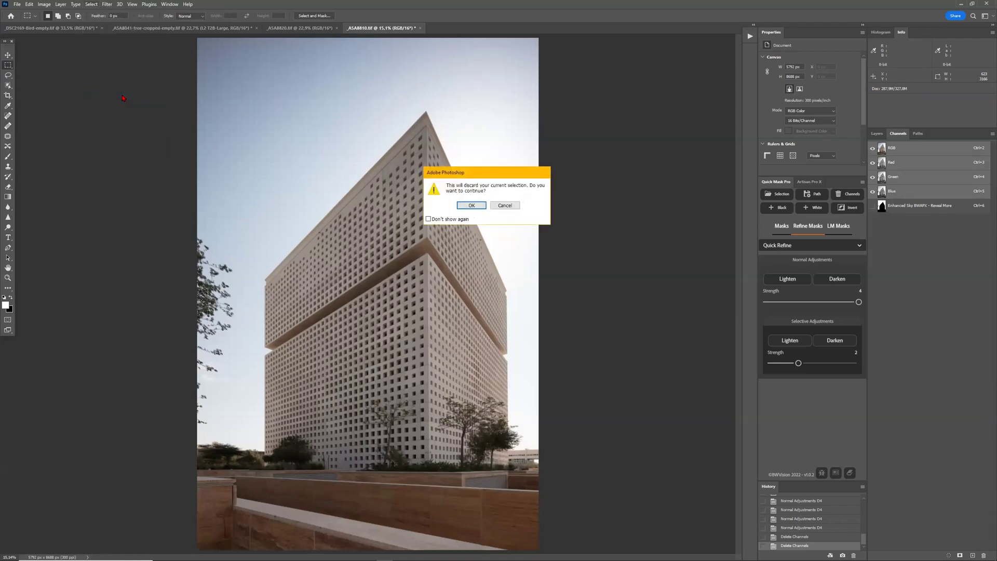
pyautogui.click(456, 204)
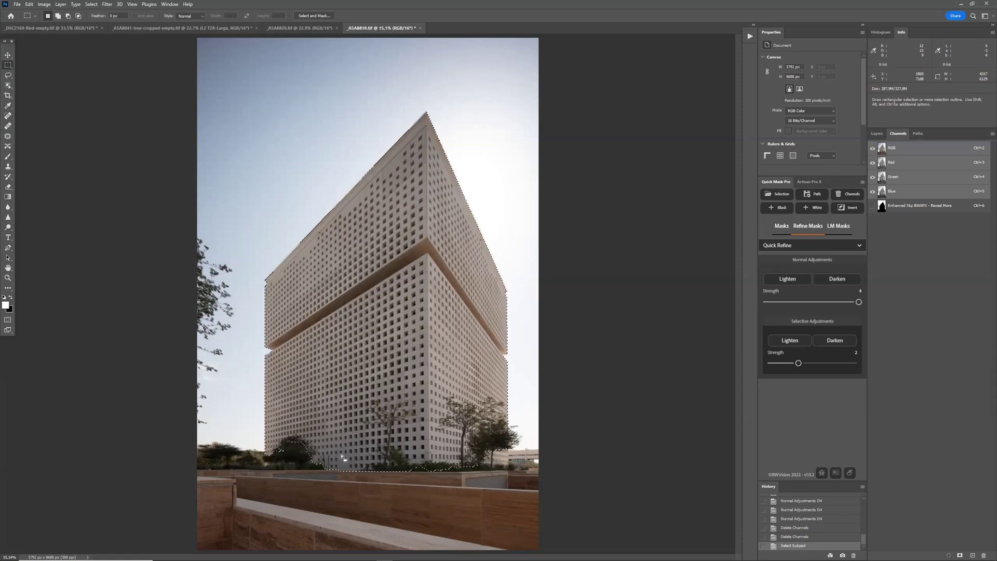
pyautogui.click(916, 205)
pyautogui.hotkey('ctrl', '2')
pyautogui.hotkey('ctrl', 'd')
# Select the building in the RGB image with the Object Selection tool and add the missing shrub area at its lower-left base
pyautogui.click(8, 85)
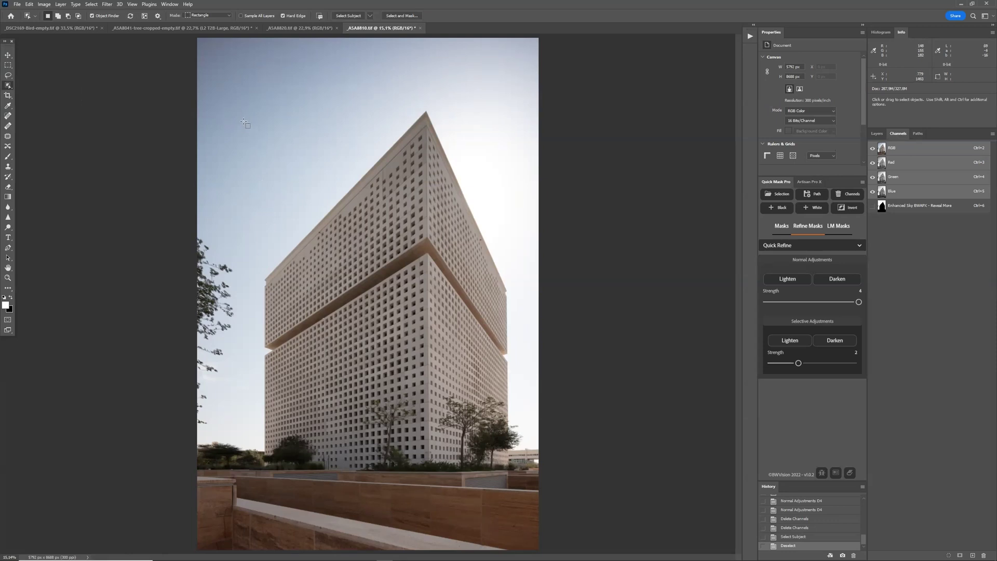
pyautogui.moveTo(238, 113)
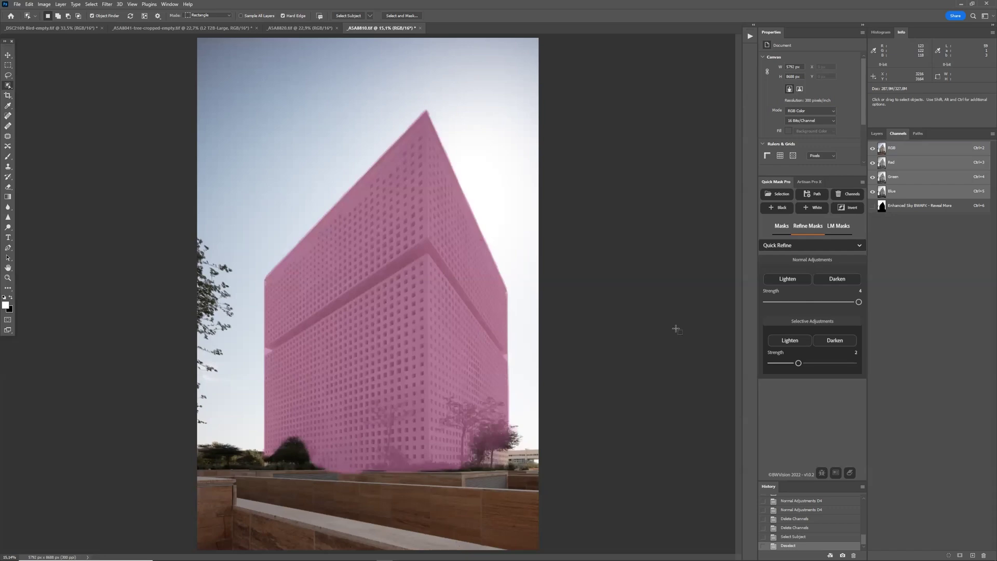
pyautogui.click(506, 464)
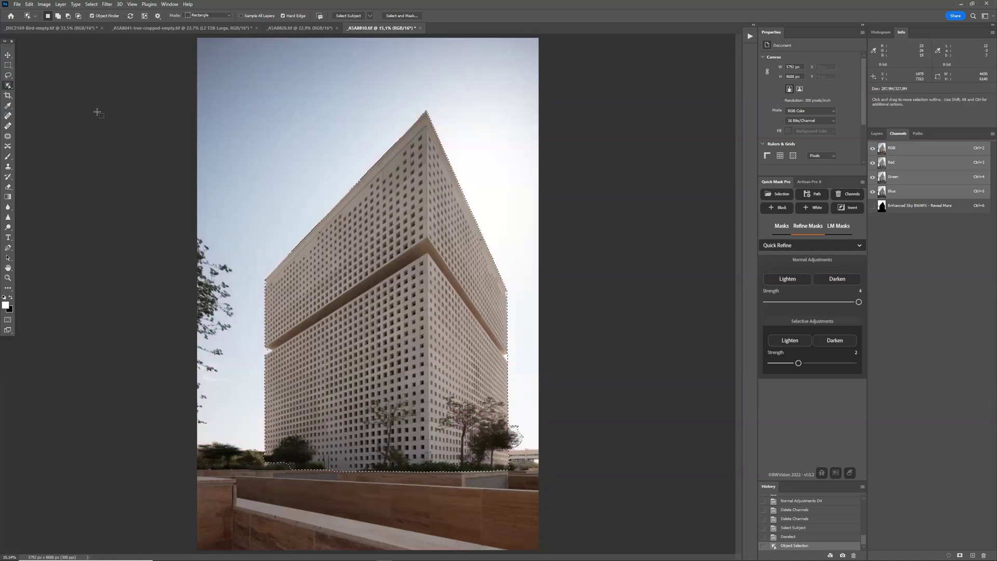
pyautogui.click(58, 16)
pyautogui.moveTo(261, 454); pyautogui.dragTo(295, 473)
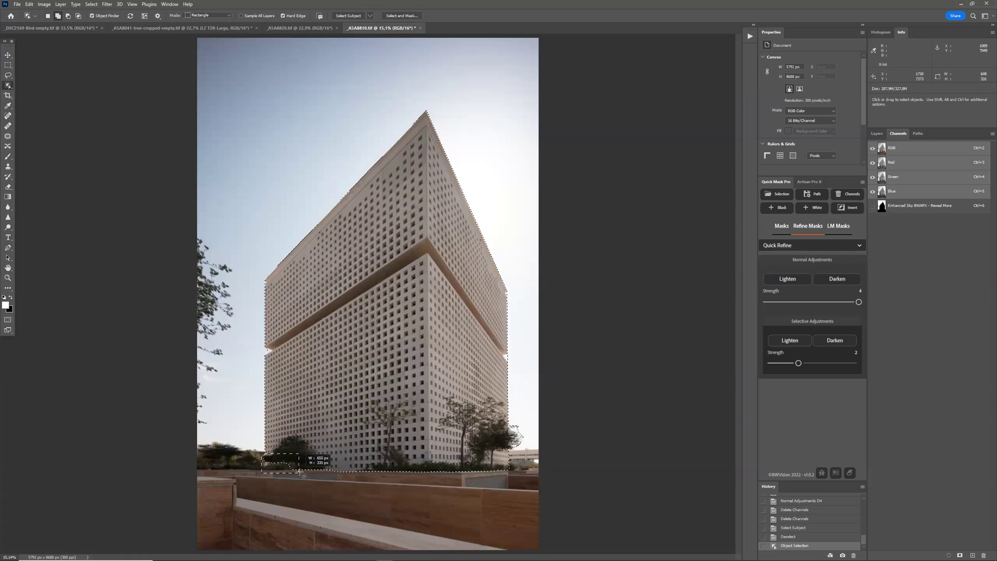
pyautogui.moveTo(318, 478); pyautogui.dragTo(318, 477)
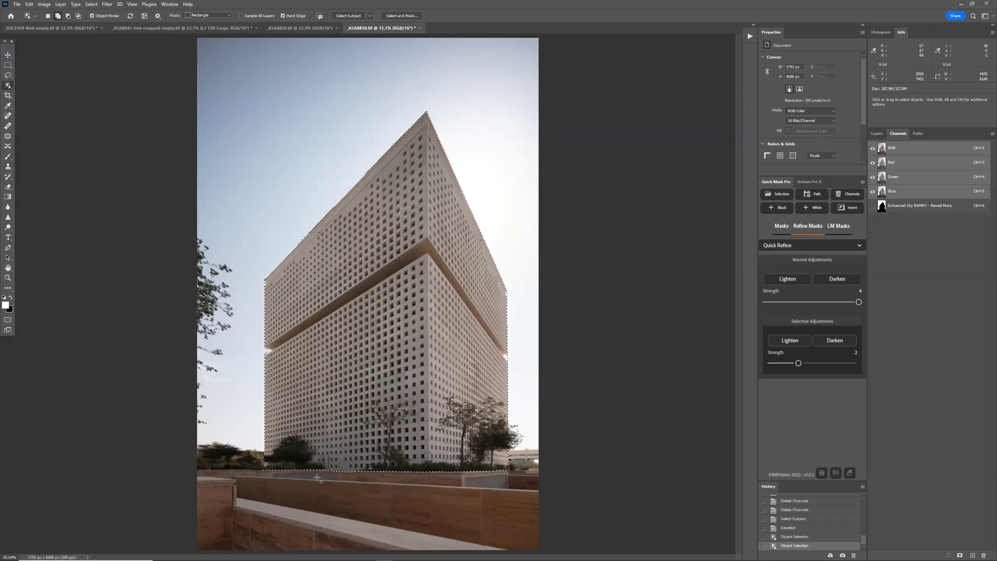
# Save the building selection as a new channel named PS OBJ
pyautogui.click(91, 5)
pyautogui.click(107, 182)
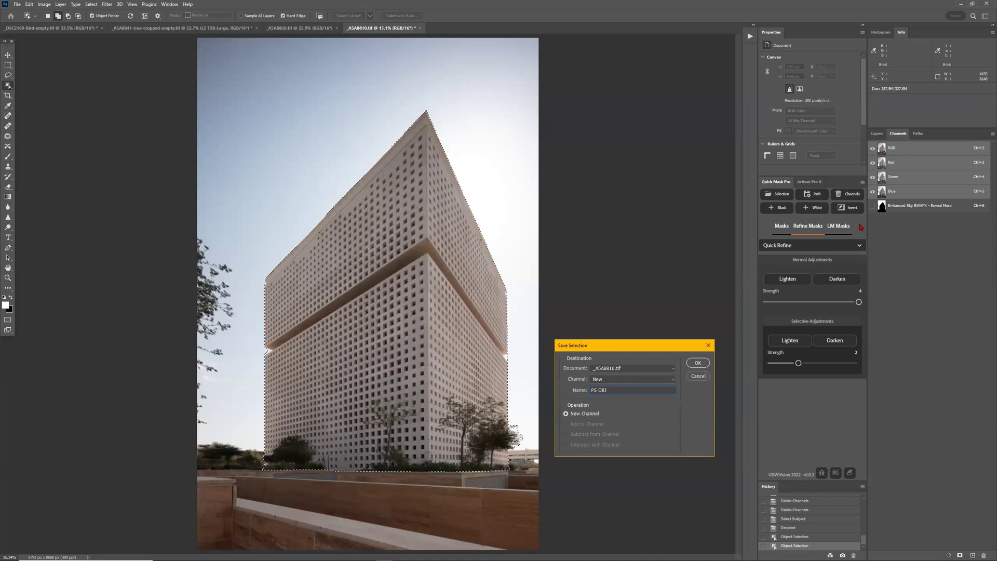
pyautogui.press('Return')
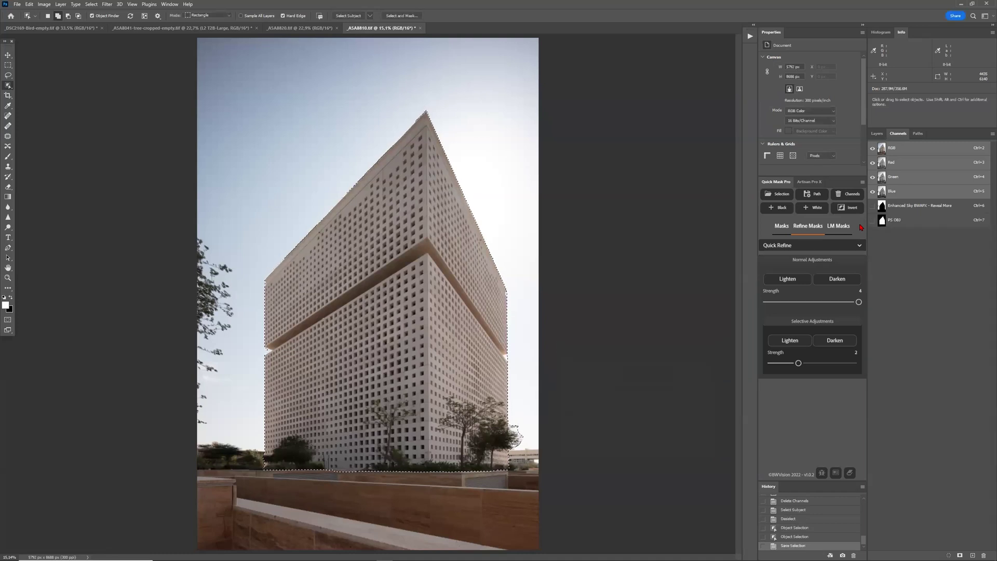
# Compare the edges of the PS OBJ building mask with the RGB image
pyautogui.click(913, 223)
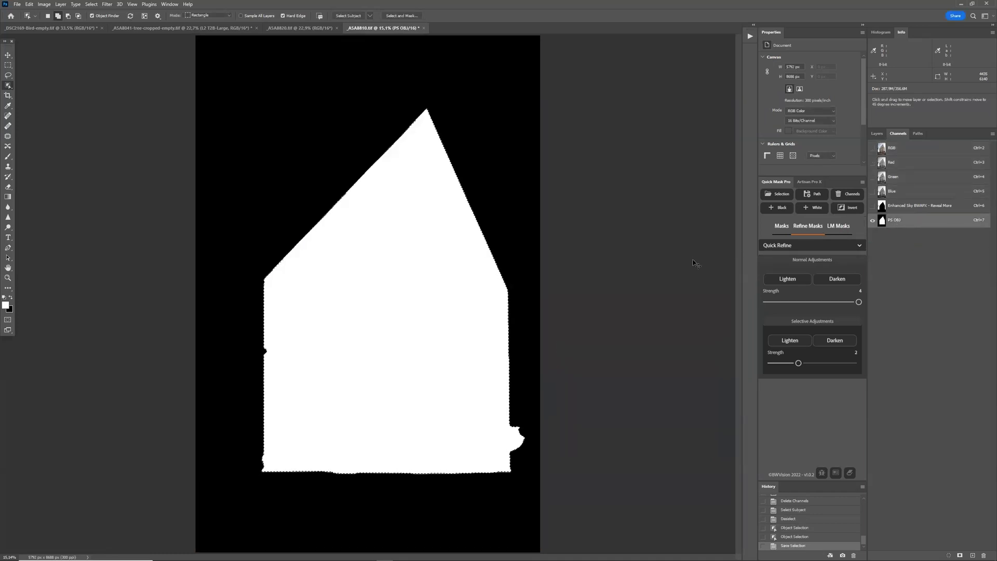
pyautogui.hotkey('ctrl', '+')
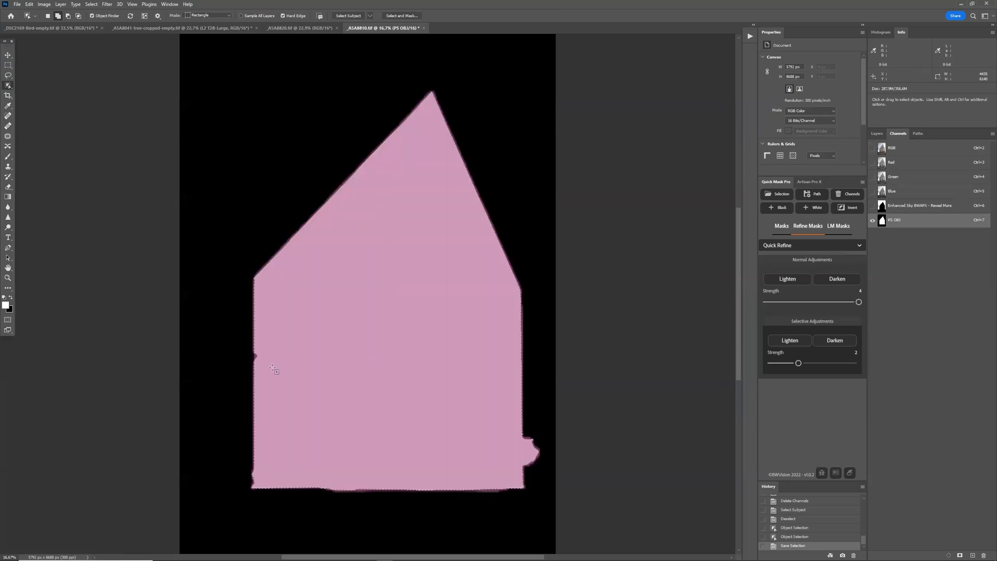
pyautogui.hotkey('ctrl', '2')
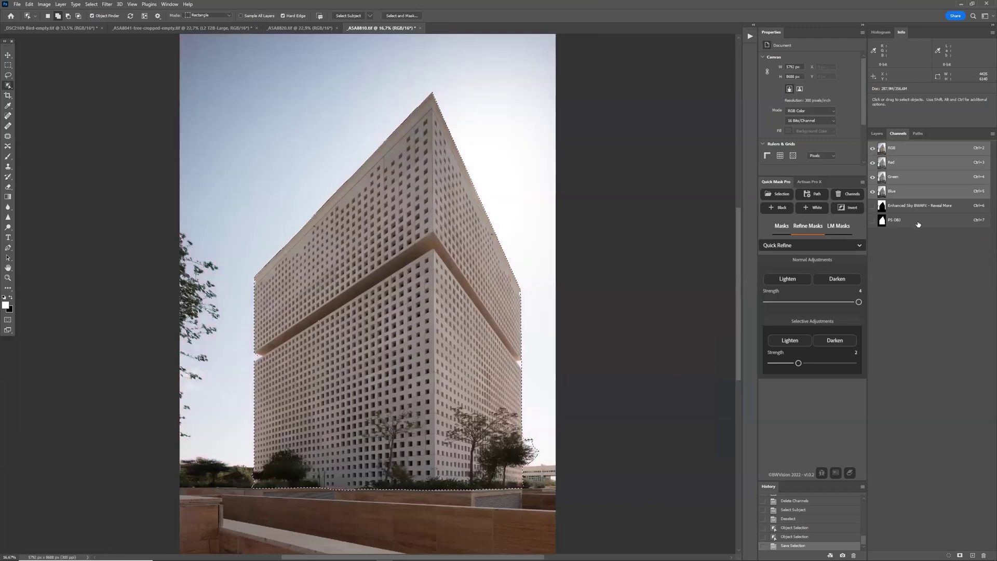
pyautogui.click(917, 222)
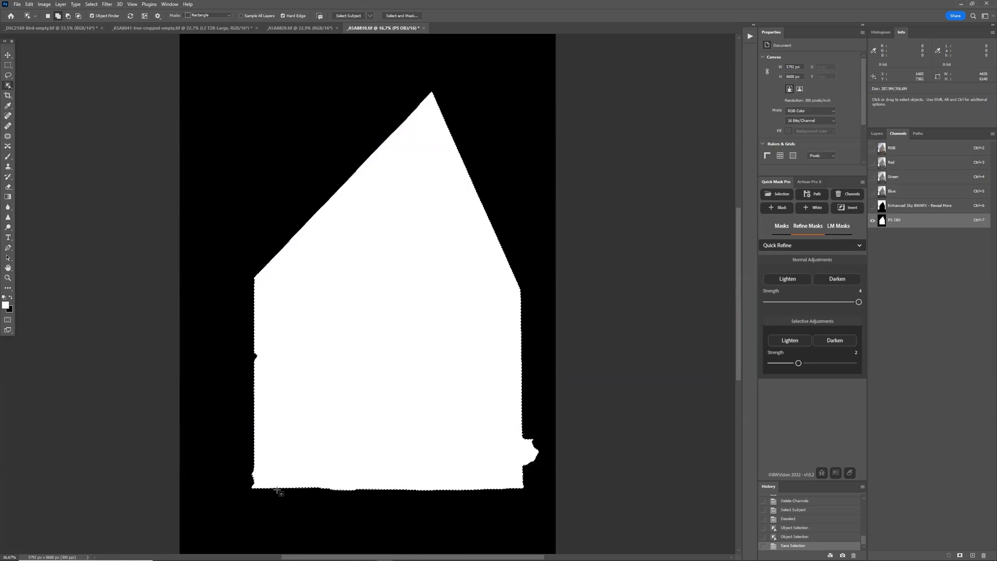
pyautogui.click(907, 151)
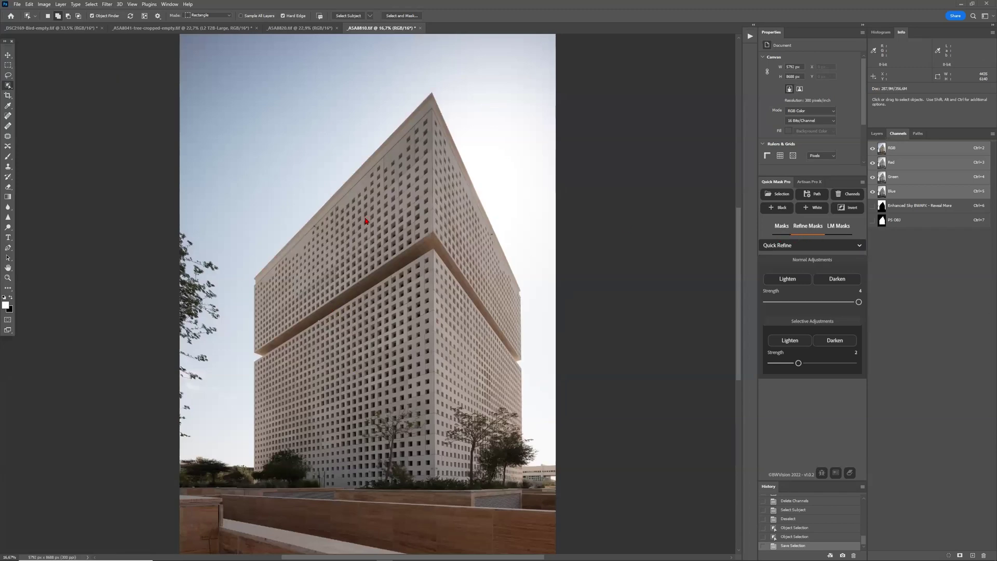
# Generate Sky Behind Subject Mid High masks of the selected building with Manual Object Detect, Tight Range off and Partial Blending on
pyautogui.click(783, 227)
pyautogui.click(788, 246)
pyautogui.click(788, 272)
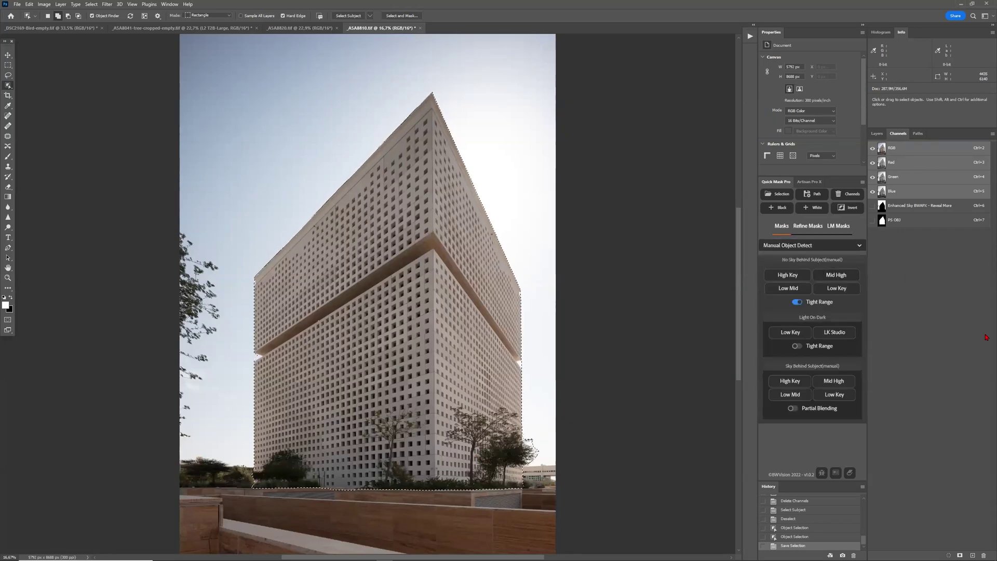
pyautogui.click(914, 220)
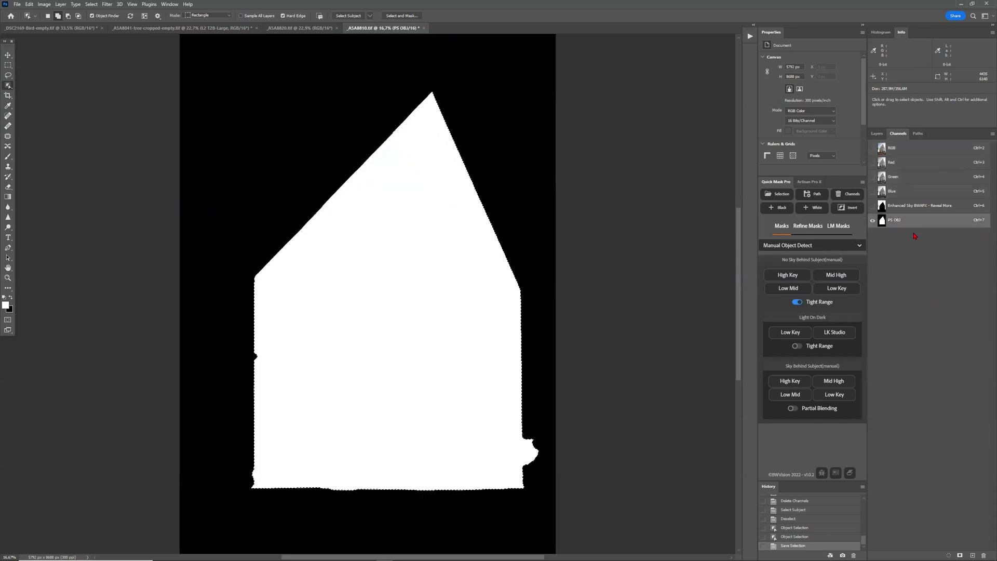
pyautogui.click(891, 149)
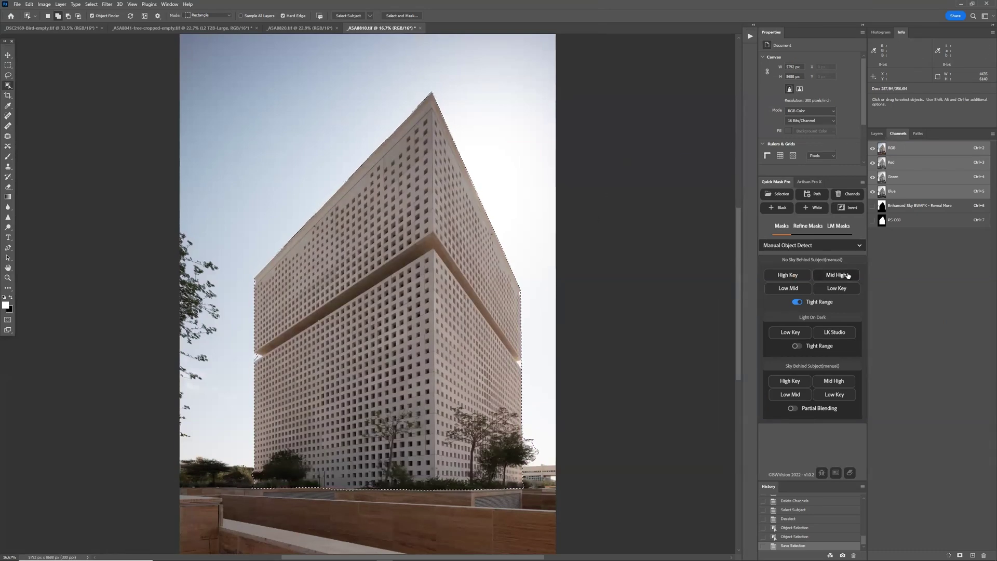
pyautogui.click(847, 275)
pyautogui.click(798, 303)
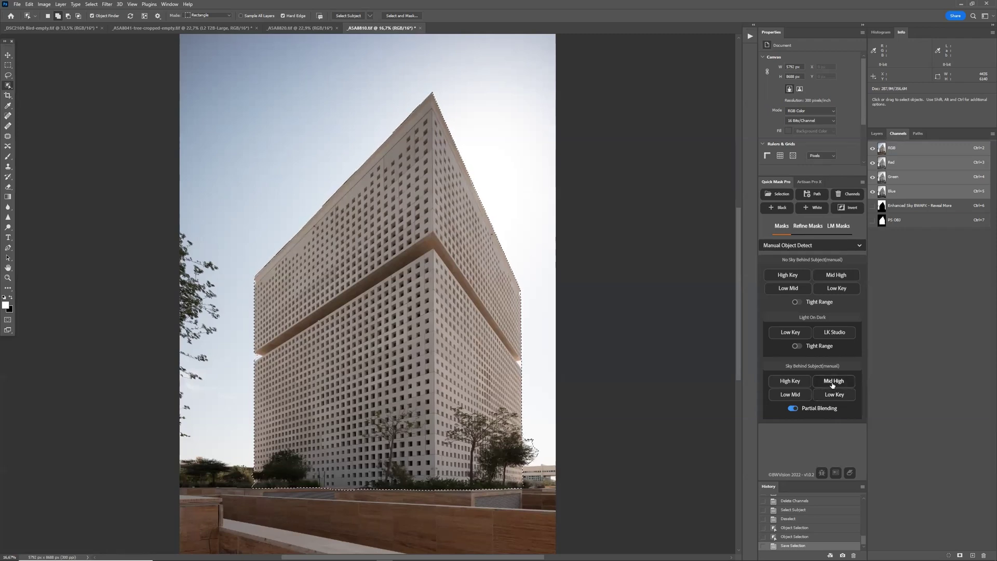
# Compare the MH1, MH2 and MH3-Reg-Sky-ManObj-PB masks and examine the building edges in MH3 up close
pyautogui.click(906, 236)
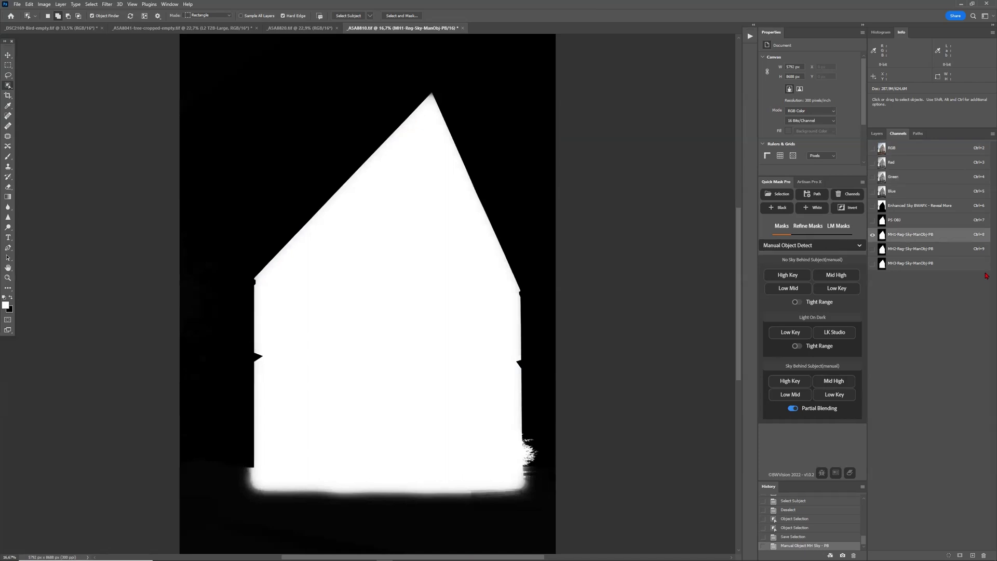
pyautogui.click(923, 249)
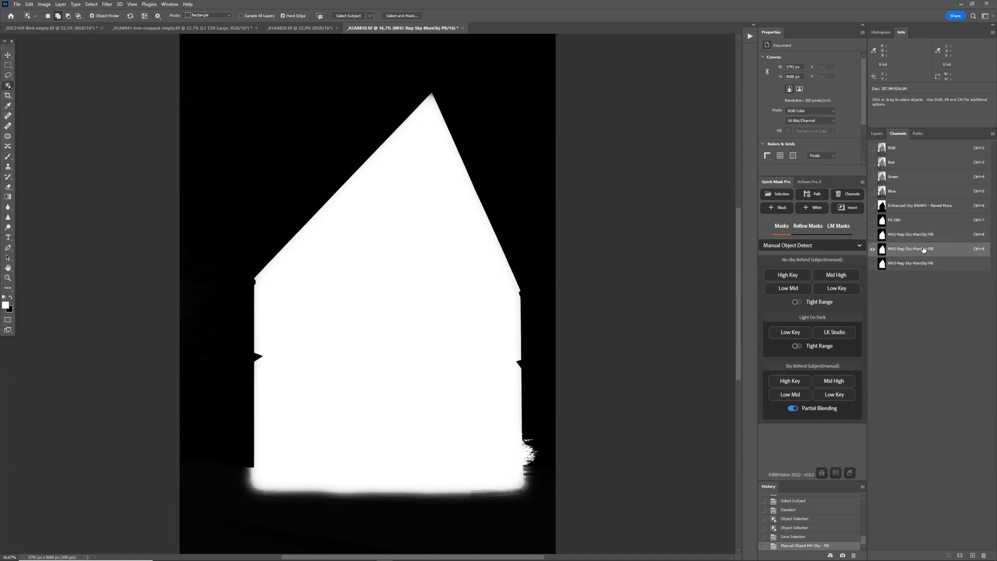
pyautogui.click(925, 236)
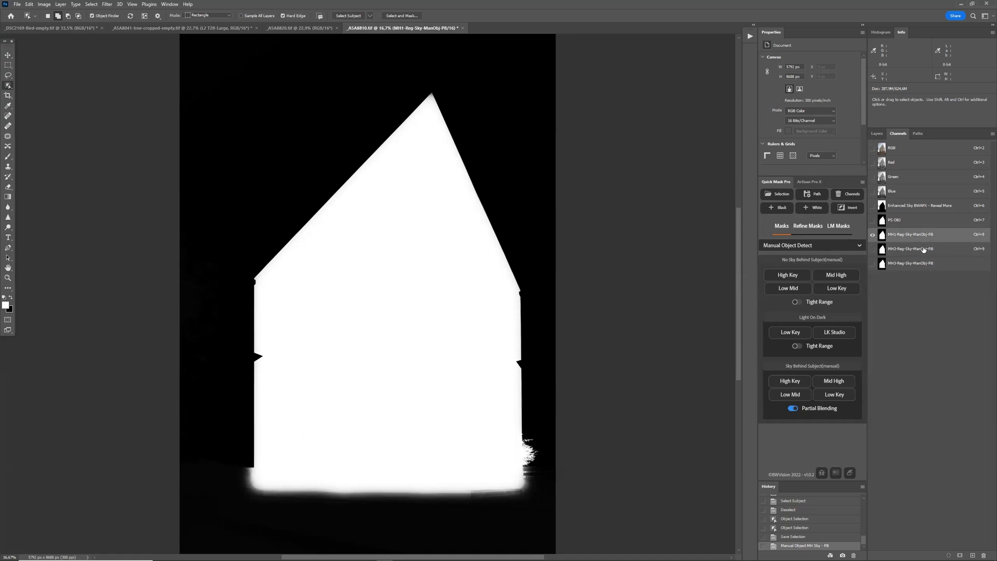
pyautogui.click(922, 250)
pyautogui.click(922, 264)
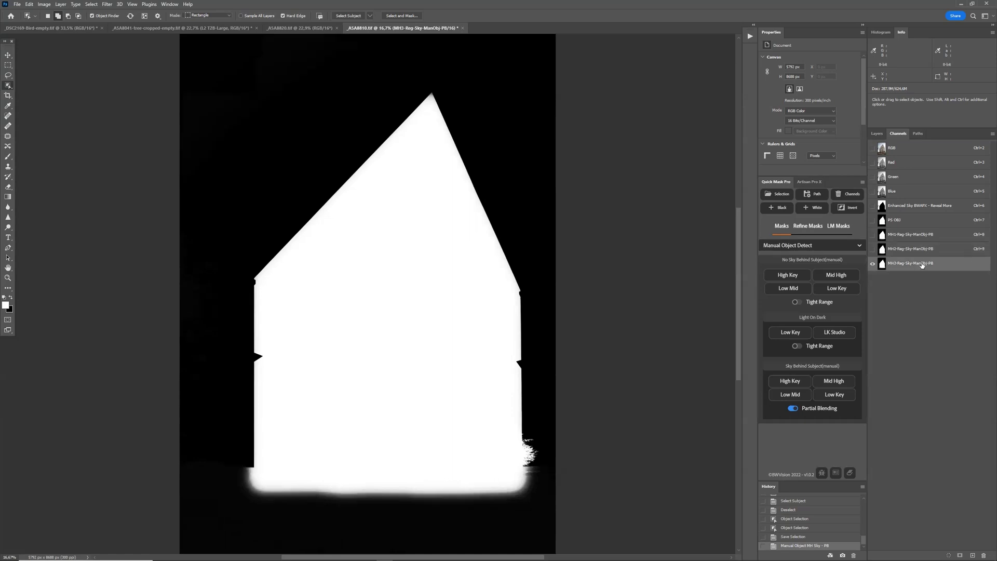
pyautogui.scroll(2, 558, 273)
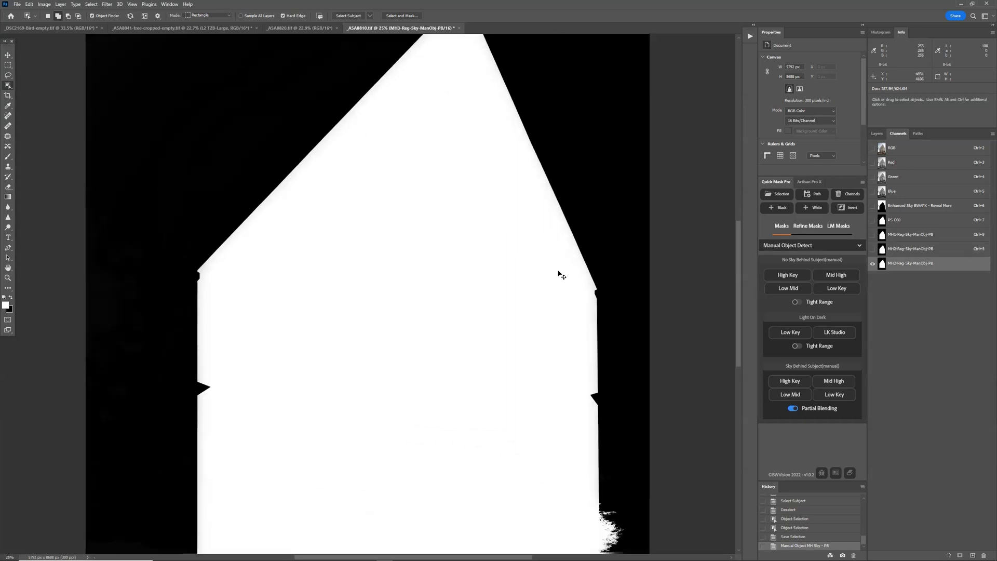
# Compare the lower building edges and side foliage in the PS OBJ mask with the MH1-Reg-Sky-ManObj-PB mask
pyautogui.hotkey('ctrl', '+')
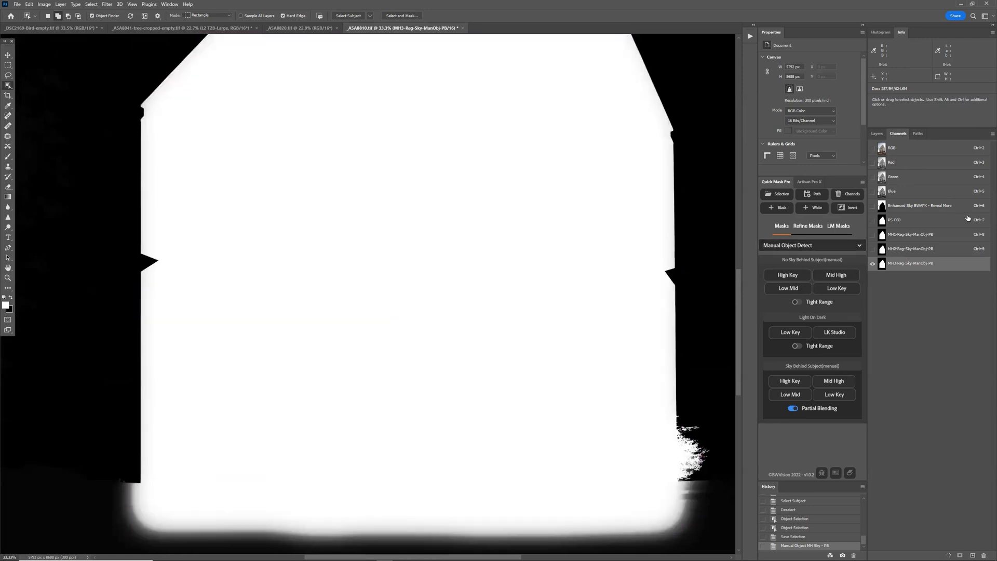
pyautogui.click(906, 222)
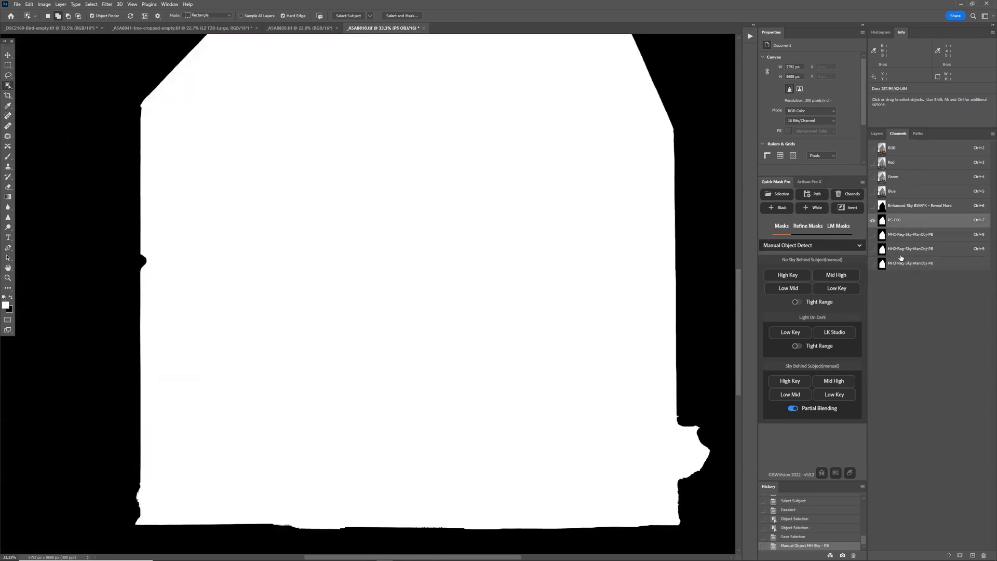
pyautogui.click(909, 235)
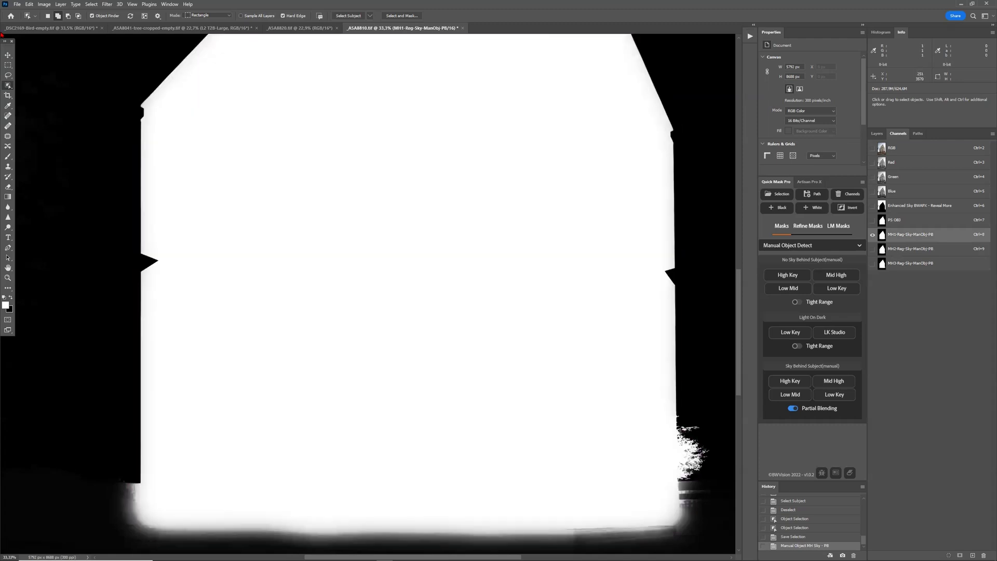
pyautogui.click(8, 65)
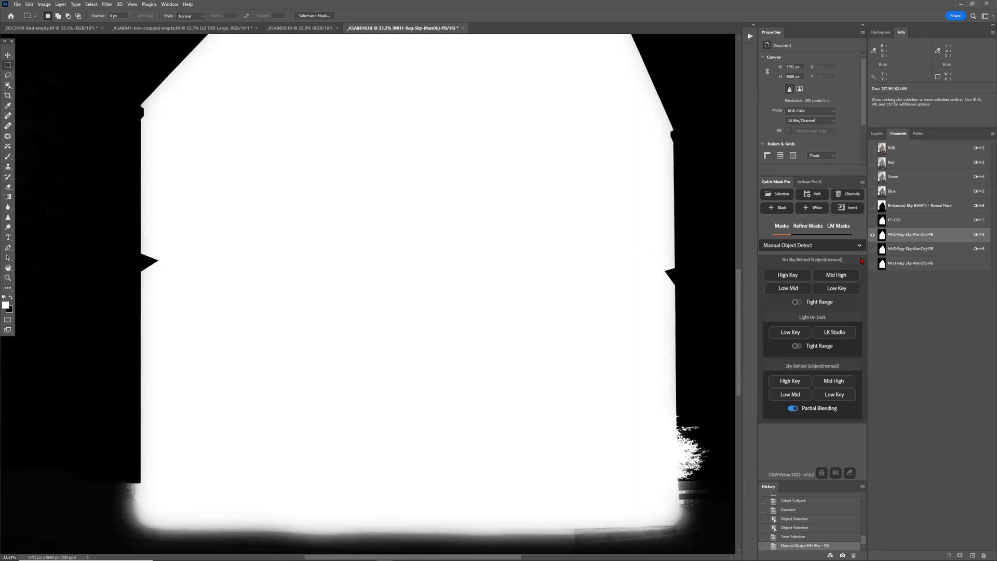
pyautogui.click(899, 223)
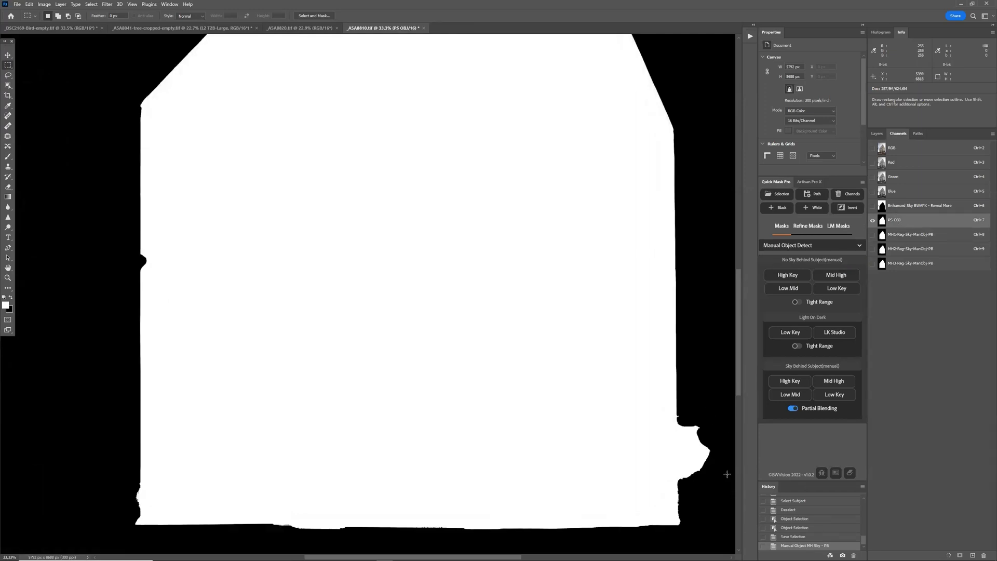
pyautogui.click(893, 236)
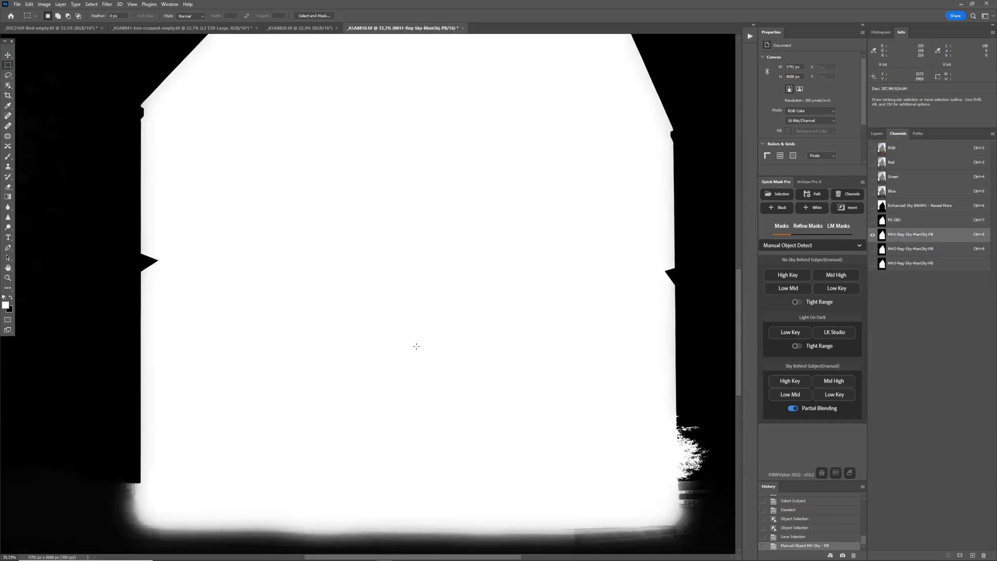
# Examine the soft transition along the building's base in the MH1, MH2 and MH3-Reg-Sky-ManObj-PB masks
pyautogui.scroll(-2, 417, 345)
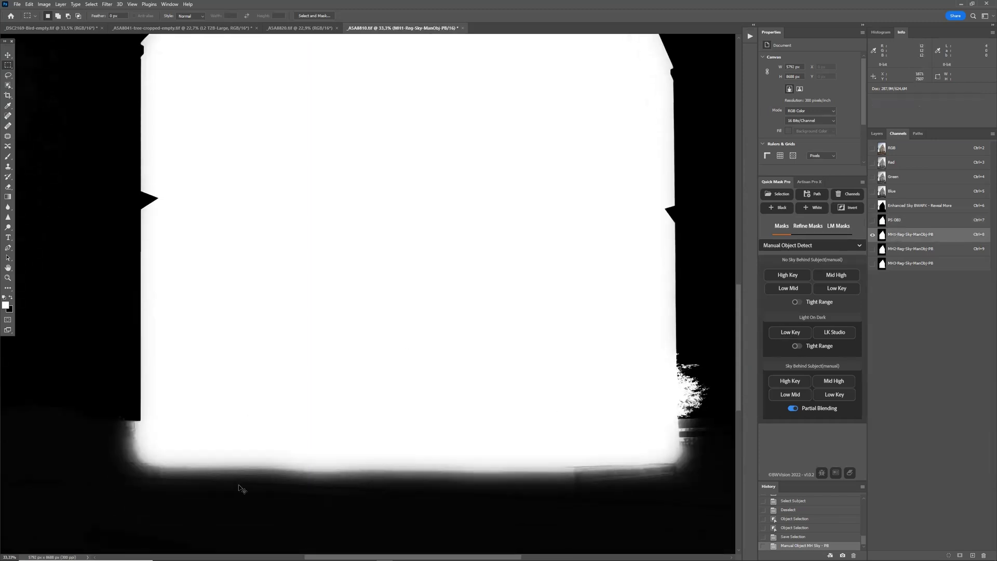
pyautogui.click(910, 248)
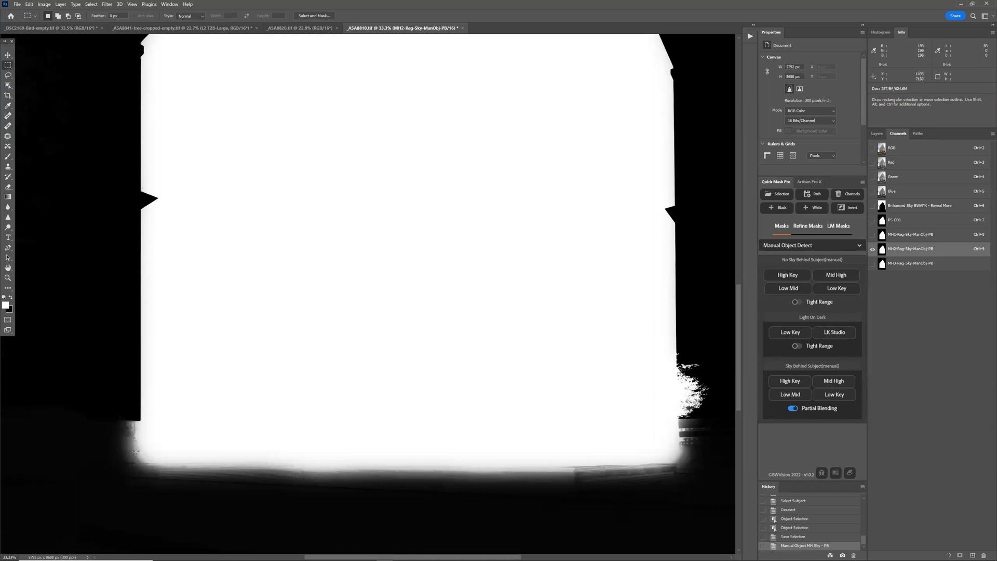
pyautogui.click(901, 265)
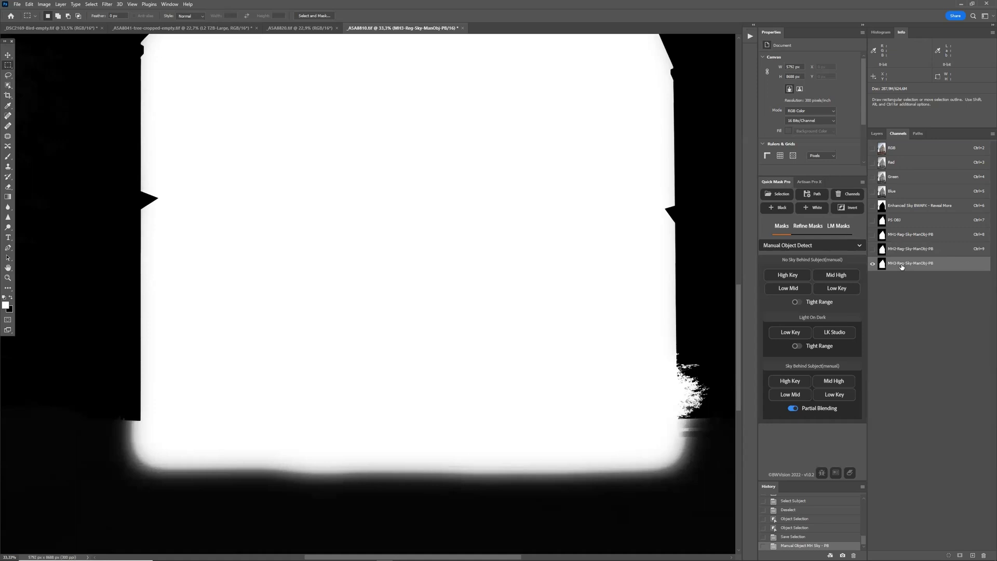
pyautogui.click(904, 252)
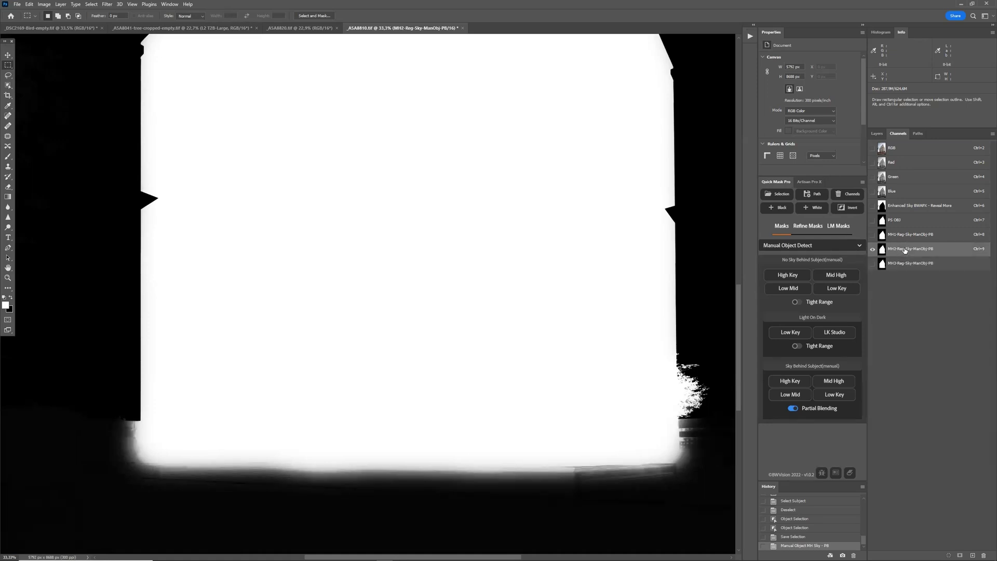
pyautogui.click(906, 238)
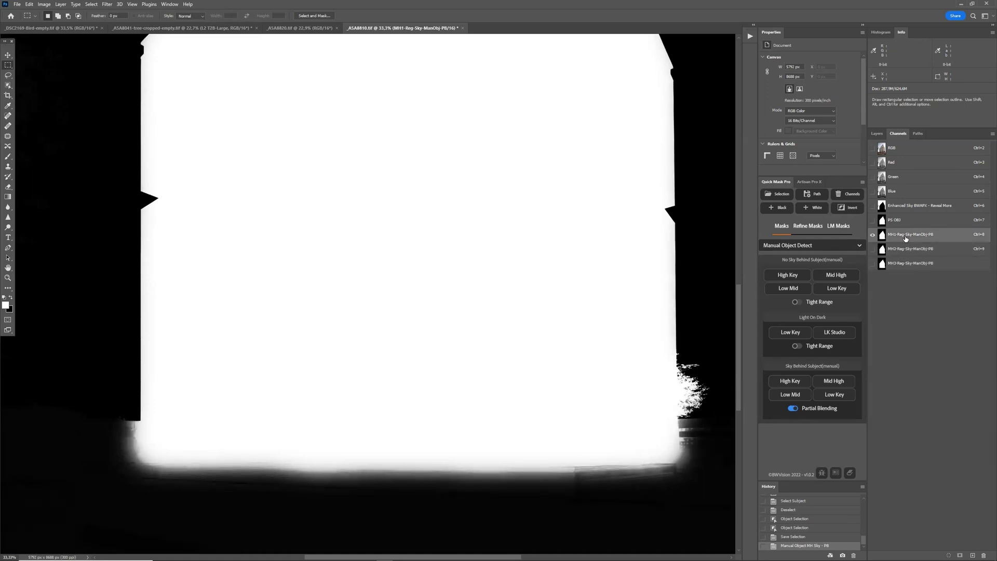
pyautogui.click(901, 251)
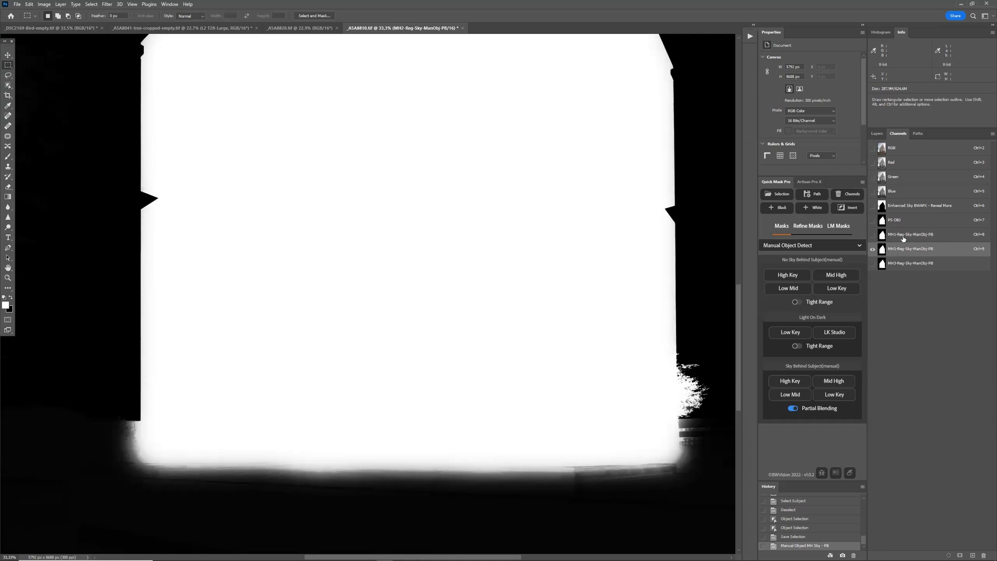
# Compare the Sky-ManObj-PB mask channels, delete the MH2 and MH3 versions, and display only the MH1 mask
pyautogui.click(902, 236)
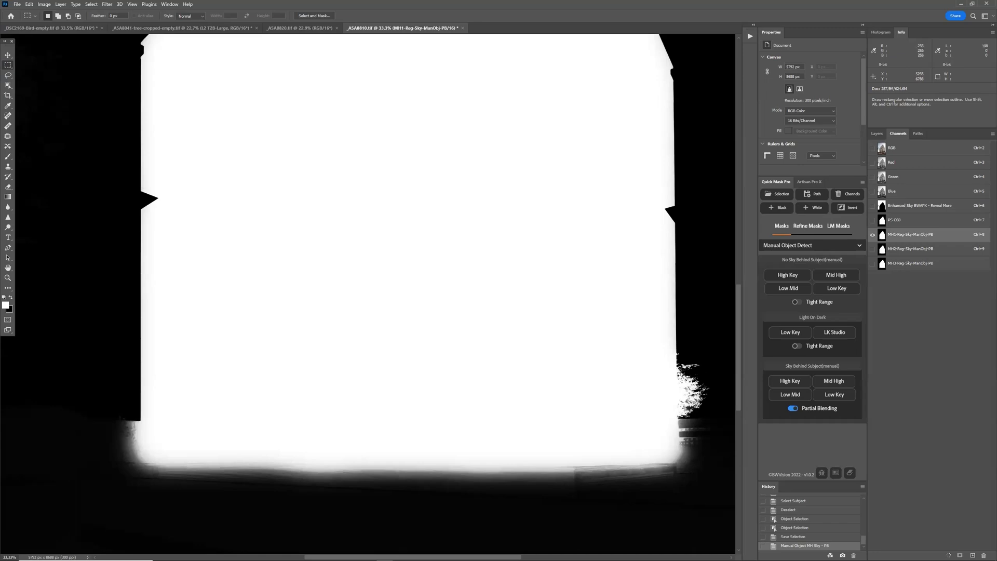
pyautogui.click(916, 253)
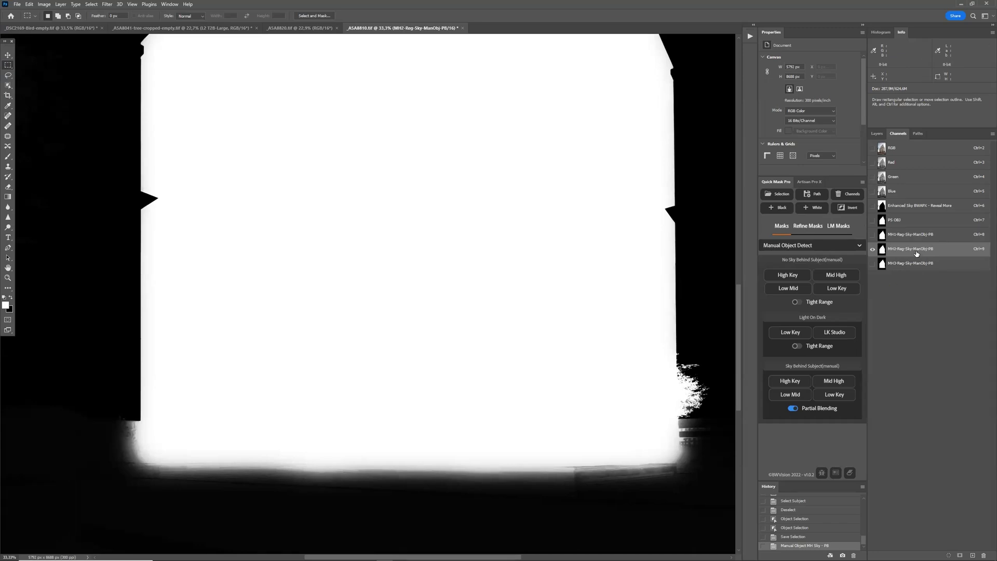
pyautogui.keyDown('shift'); pyautogui.click(916, 262); pyautogui.keyUp('shift')
pyautogui.moveTo(917, 256); pyautogui.dragTo(983, 555)
pyautogui.click(902, 240)
pyautogui.hotkey('ctrl', '0')
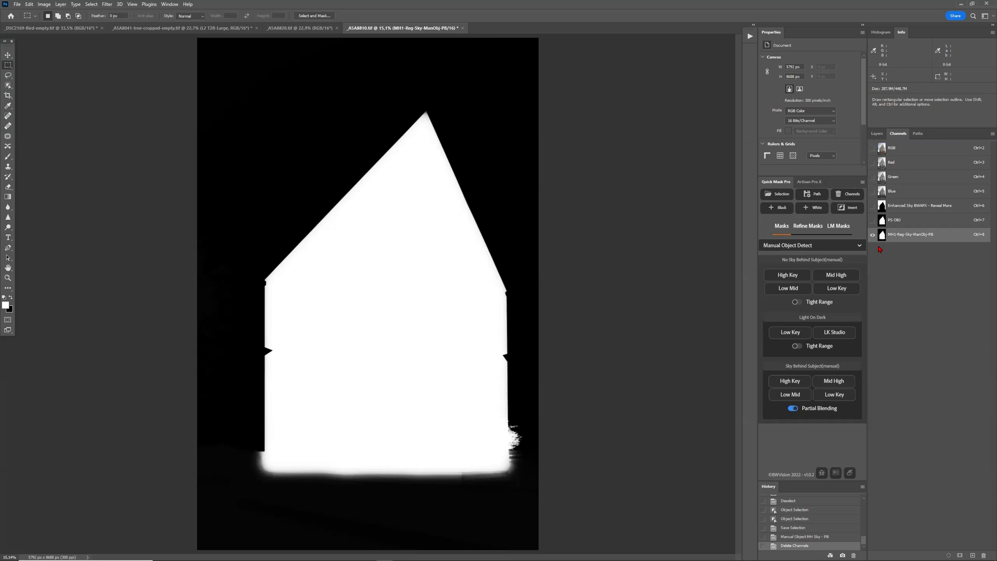
# Try to whiten the grey roof tip of the MH1 mask with the Brush in Overlay mode, and revert the strokes
pyautogui.click(8, 159)
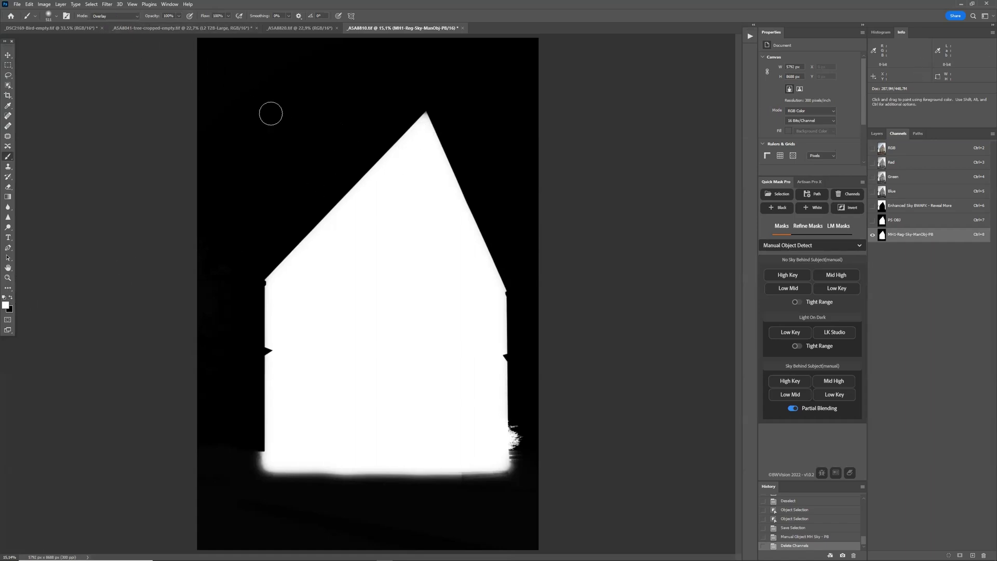
pyautogui.click(435, 94)
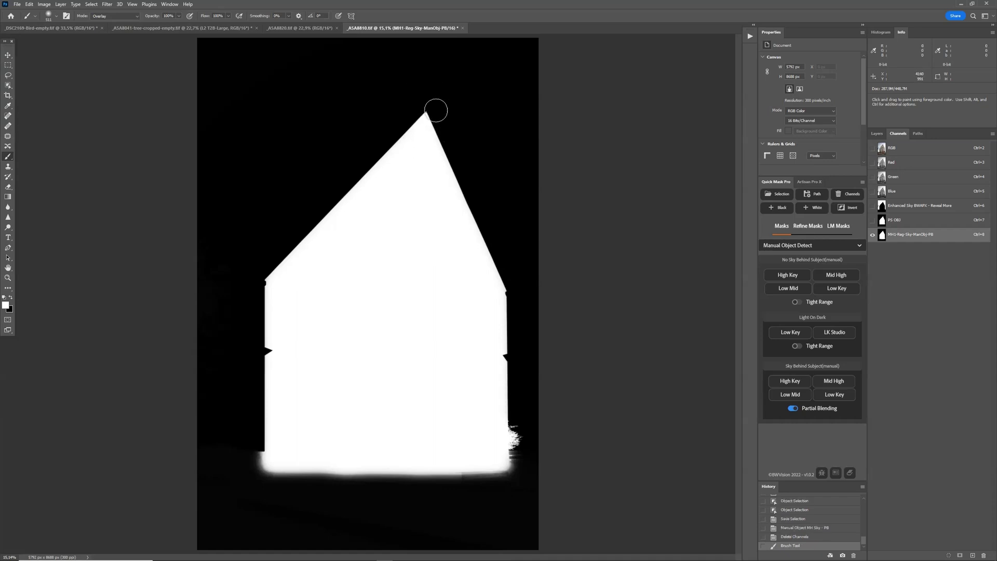
pyautogui.click(427, 69)
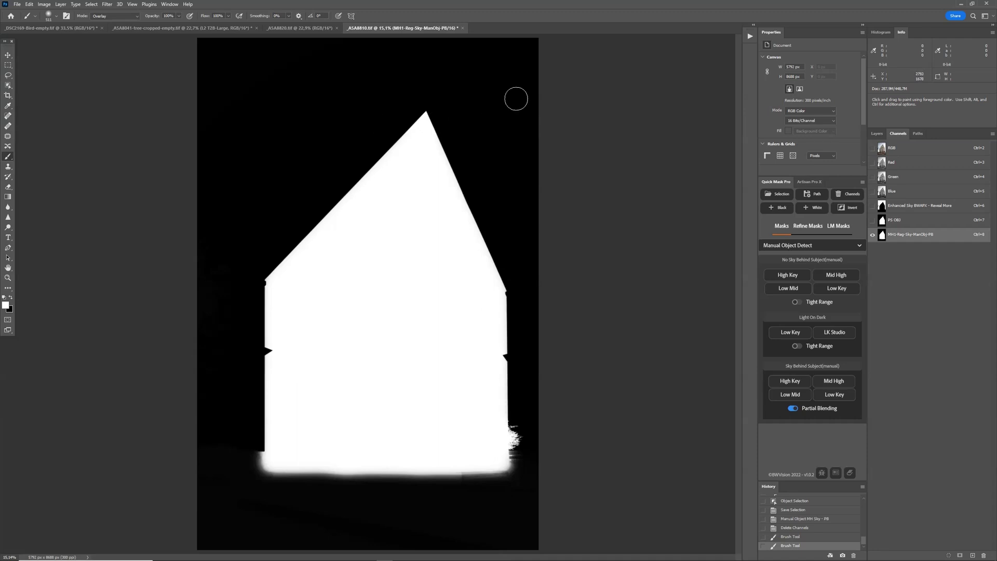
pyautogui.click(813, 530)
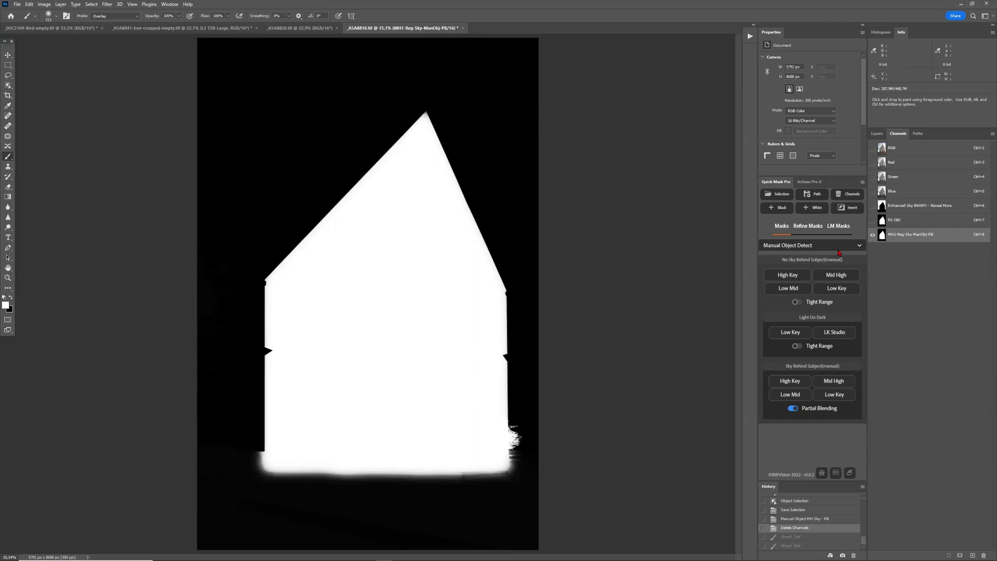
# Create the Mid High luminosity masks from the RGB composite with Advanced Refine and acknowledge the fine-tuning notice
pyautogui.click(803, 225)
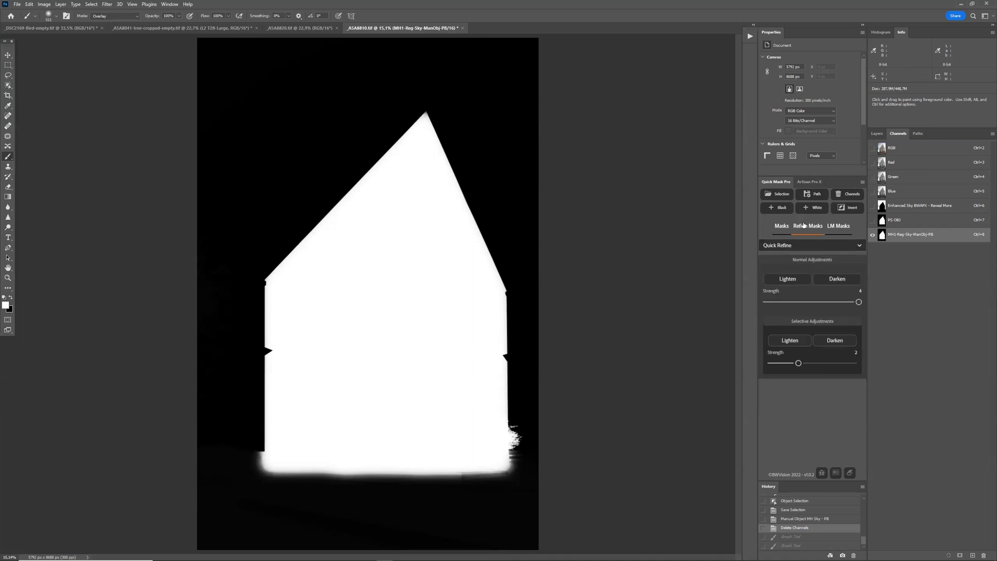
pyautogui.click(893, 149)
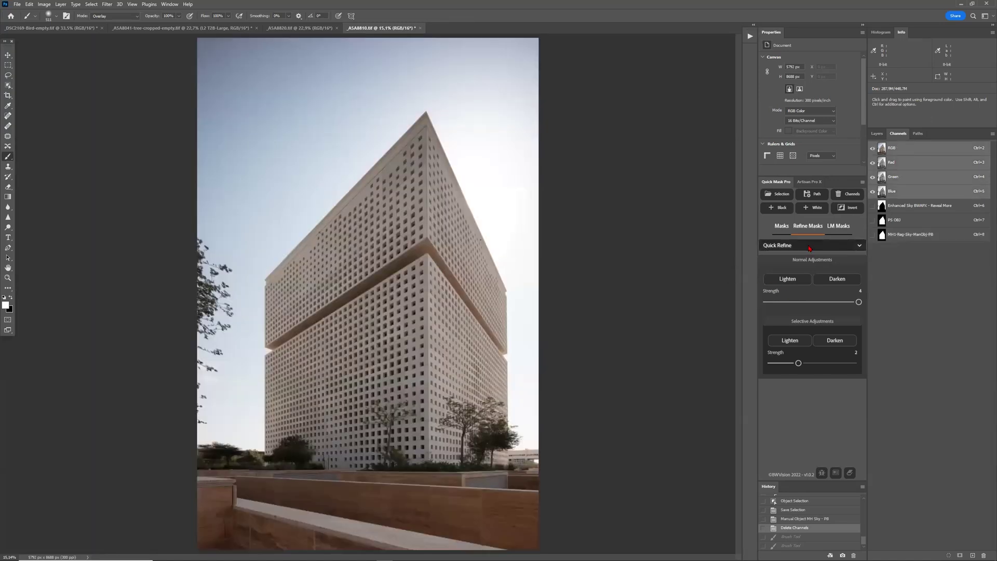
pyautogui.click(809, 247)
pyautogui.click(809, 272)
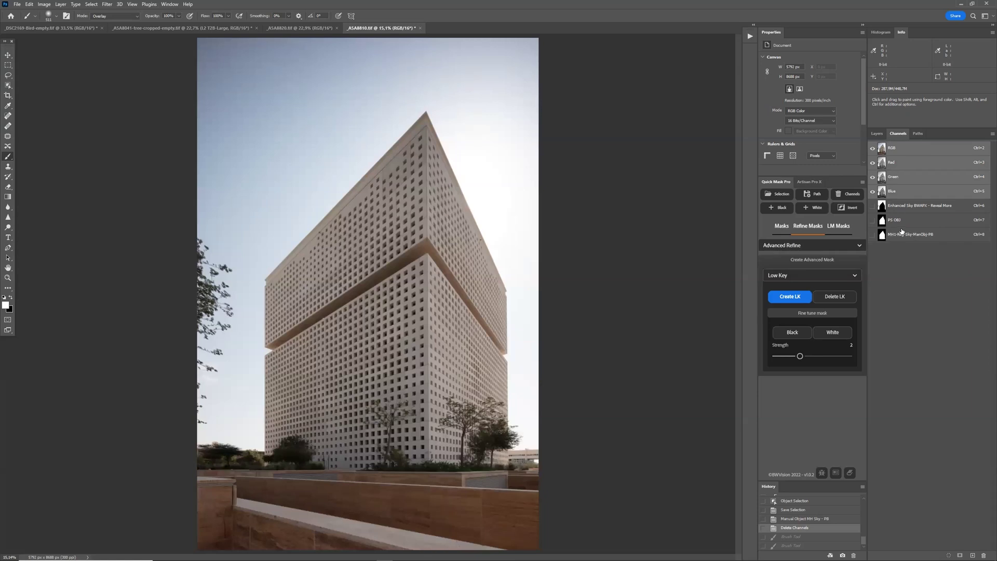
pyautogui.click(826, 275)
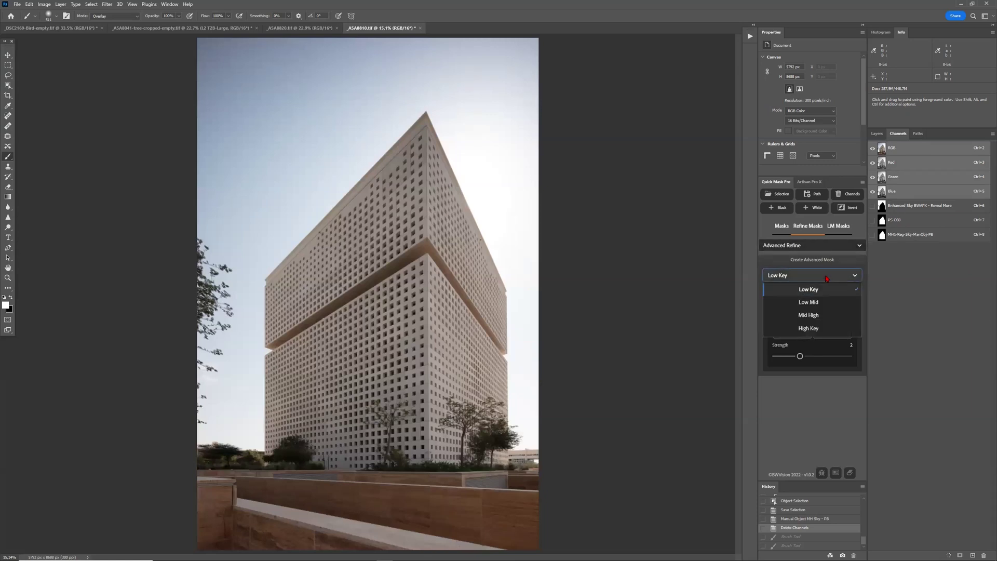
pyautogui.click(805, 314)
pyautogui.click(797, 299)
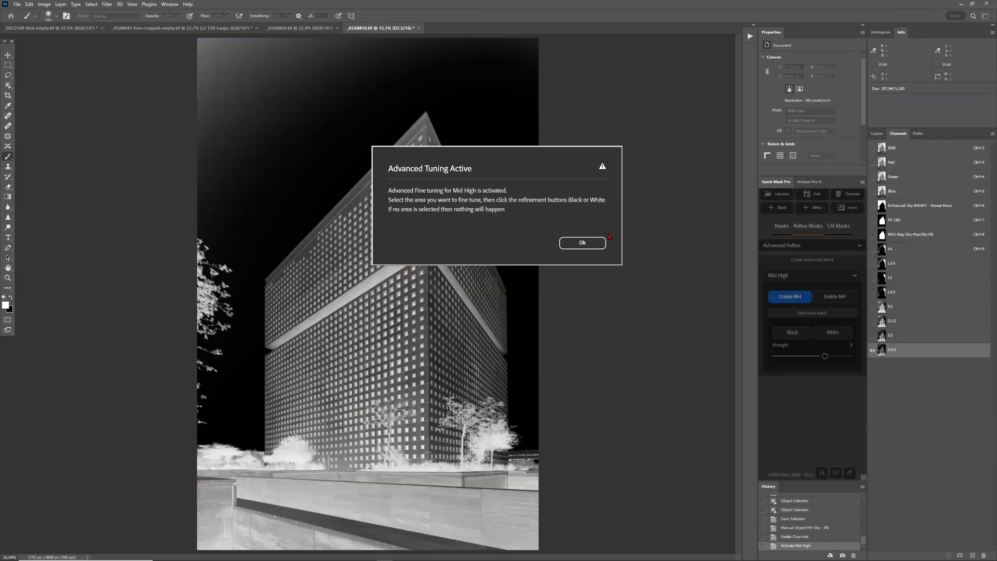
pyautogui.click(586, 243)
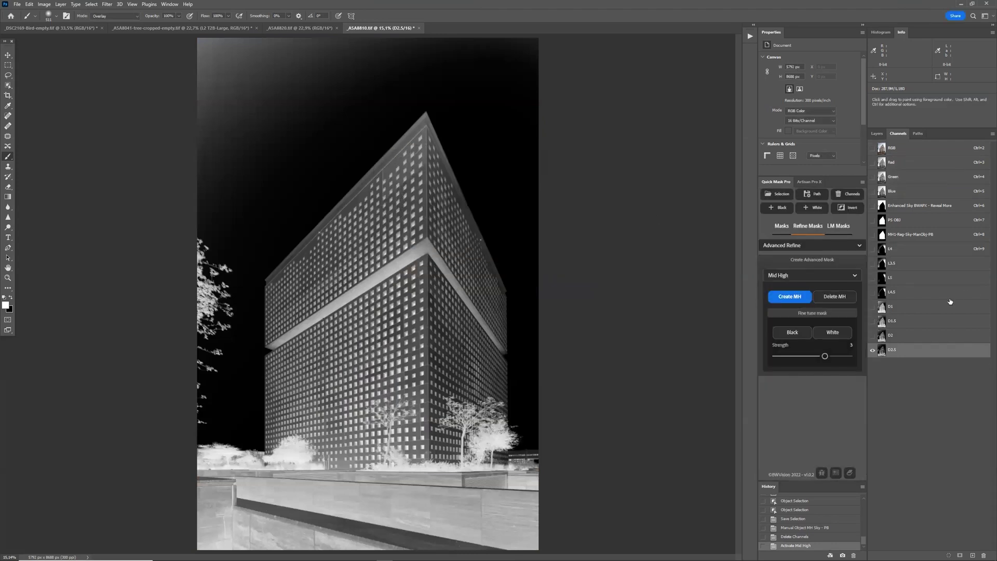
# Select a rectangle around the roof tip in the MH1-Reg-Sky-ManObj-PB channel and feather the selection by 15 pixels
pyautogui.click(929, 236)
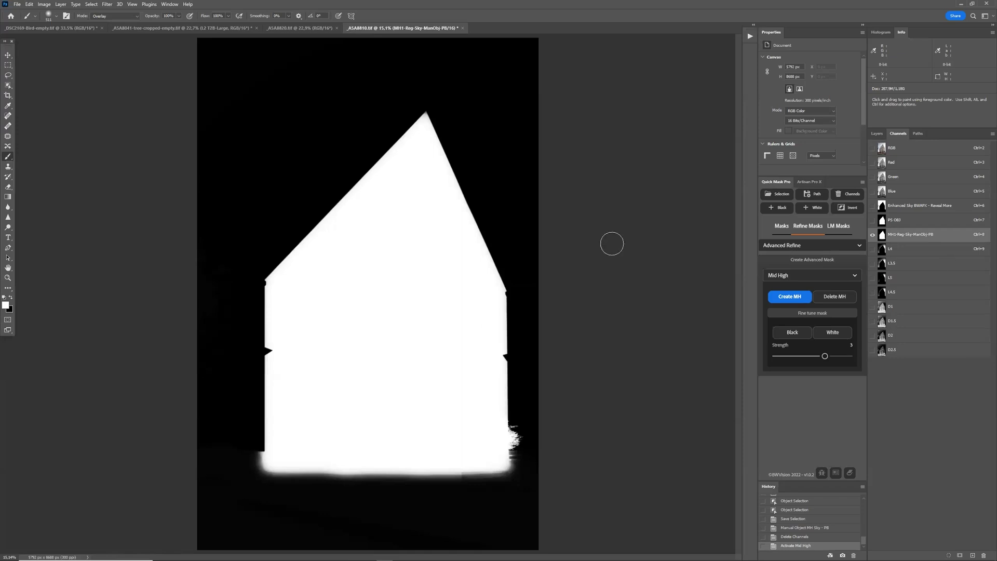
pyautogui.hotkey('ctrl', '+')
pyautogui.hotkey('ctrl', '+')
pyautogui.scroll(2, 237, 209)
pyautogui.hotkey('ctrl', '+')
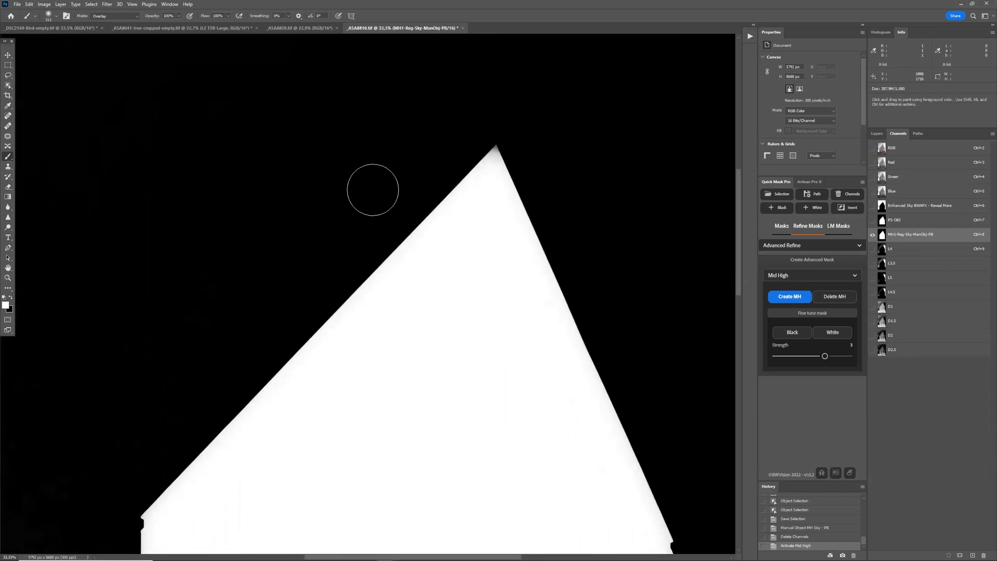
pyautogui.click(8, 65)
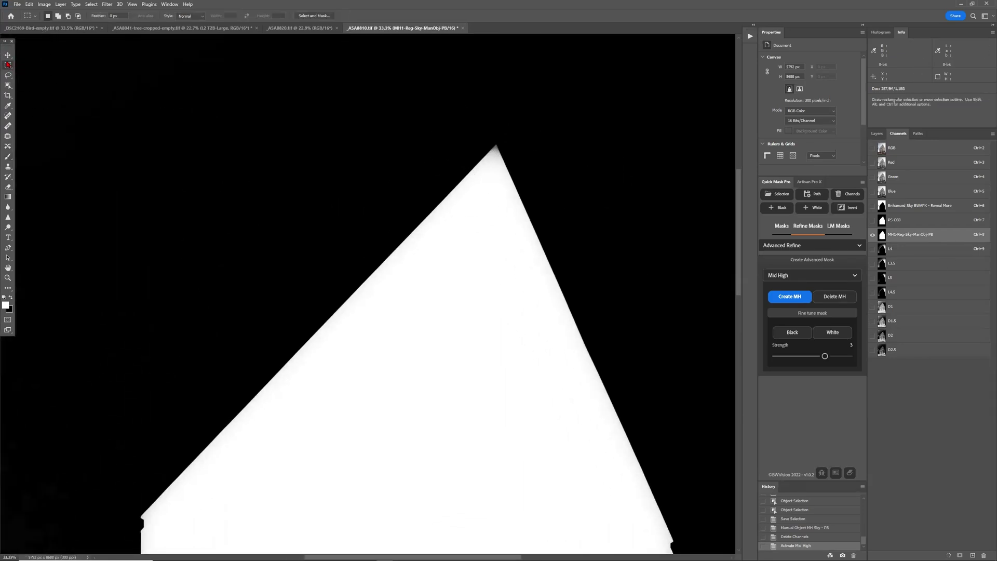
pyautogui.moveTo(415, 102); pyautogui.dragTo(566, 209)
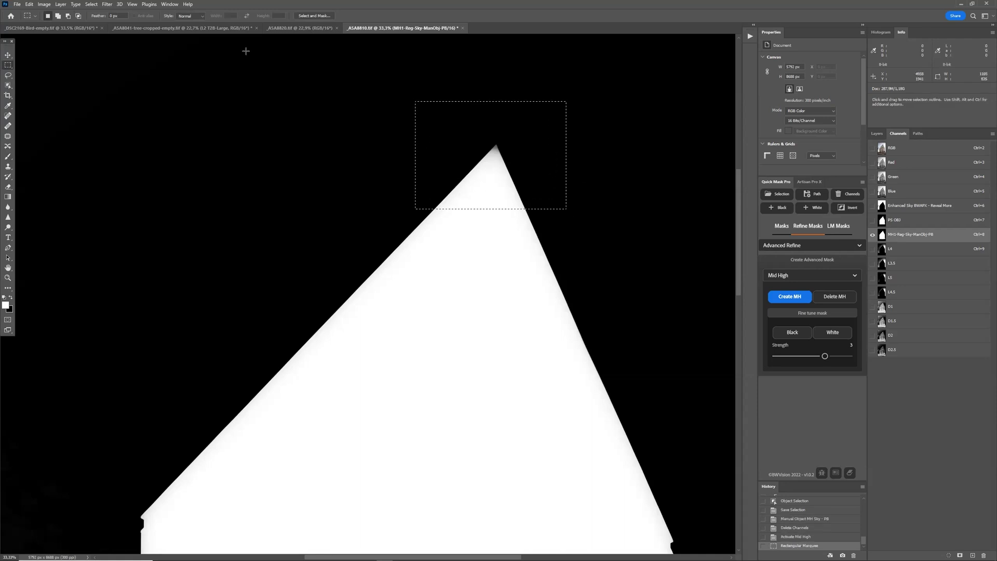
pyautogui.click(91, 5)
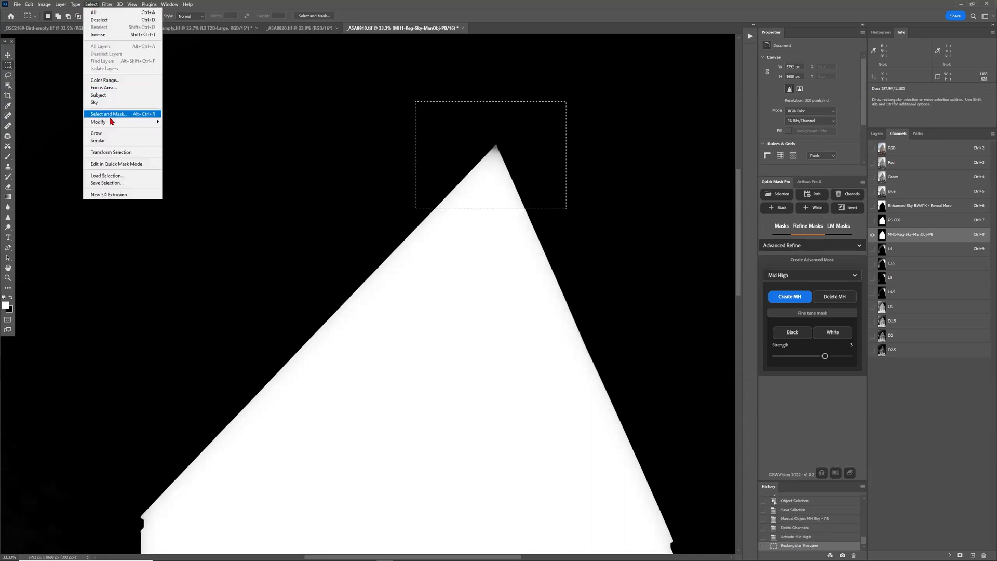
pyautogui.moveTo(151, 122)
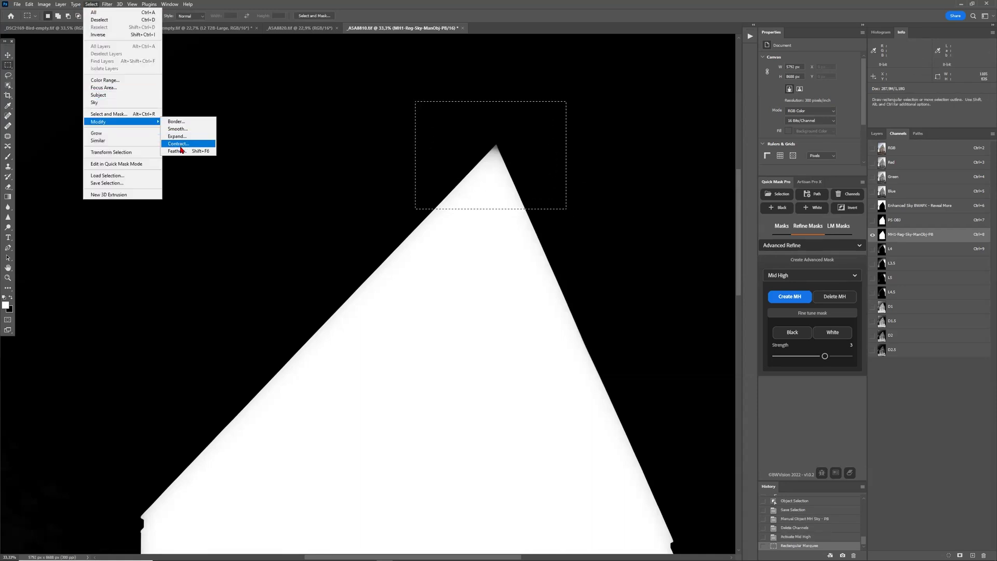
pyautogui.click(182, 152)
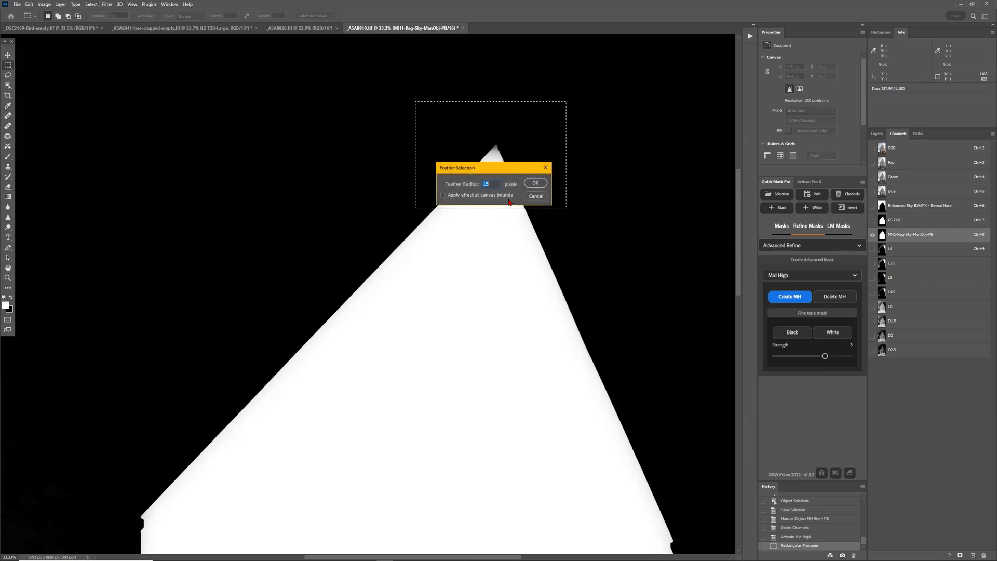
pyautogui.click(545, 184)
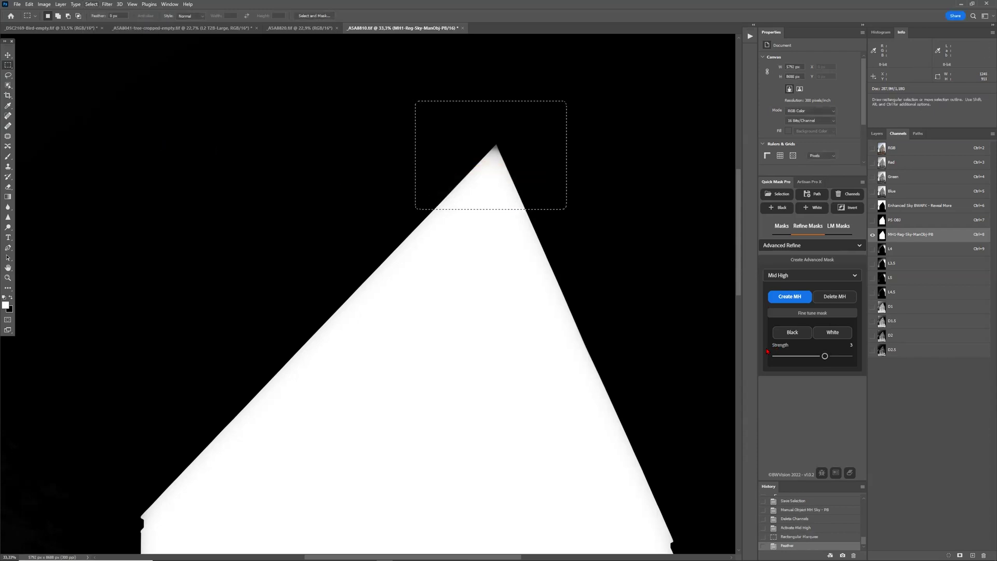
# Revert the first White refinement of the selected roof tip and reapply White fine-tuning at strength 1
pyautogui.click(837, 333)
pyautogui.click(790, 537)
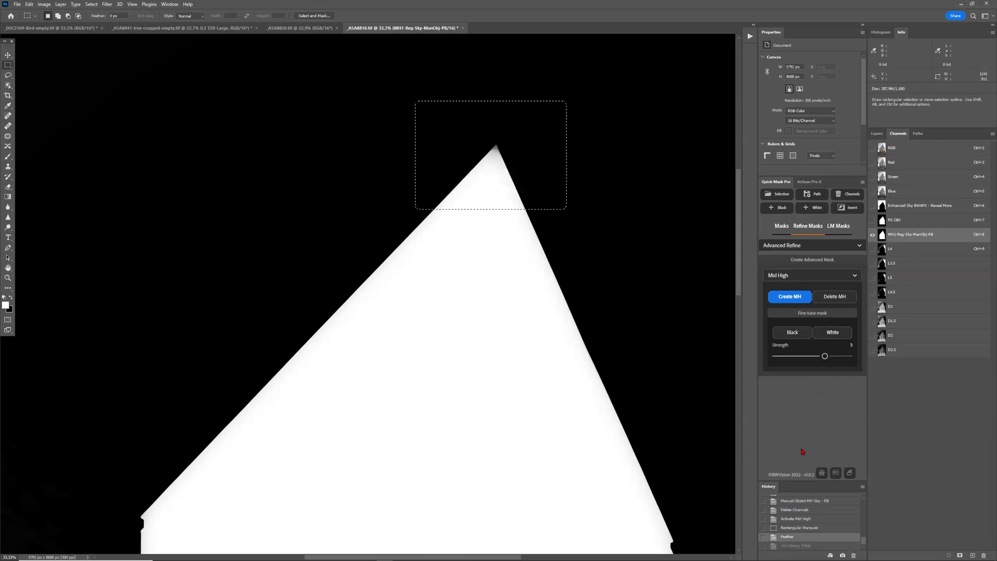
pyautogui.click(775, 356)
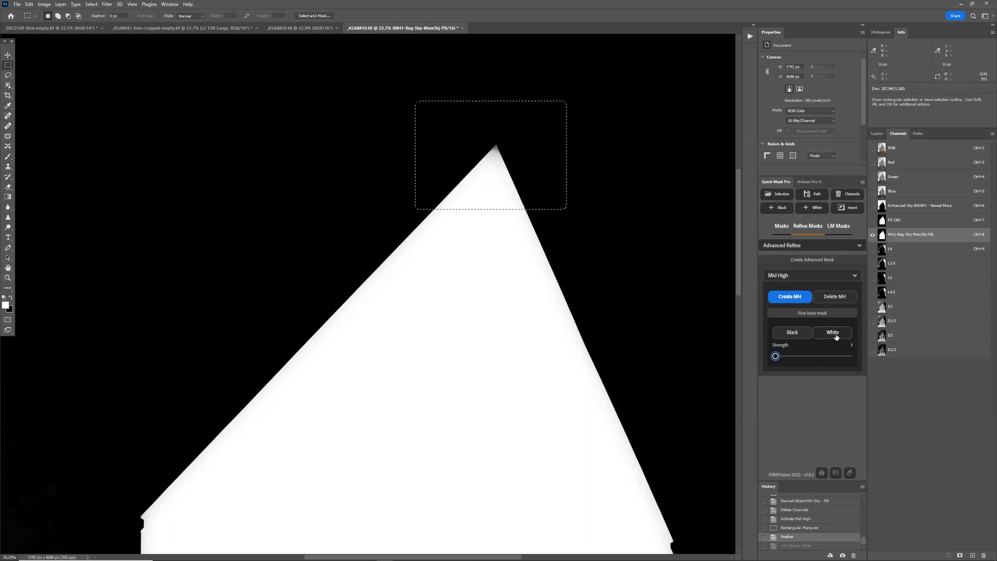
pyautogui.click(837, 335)
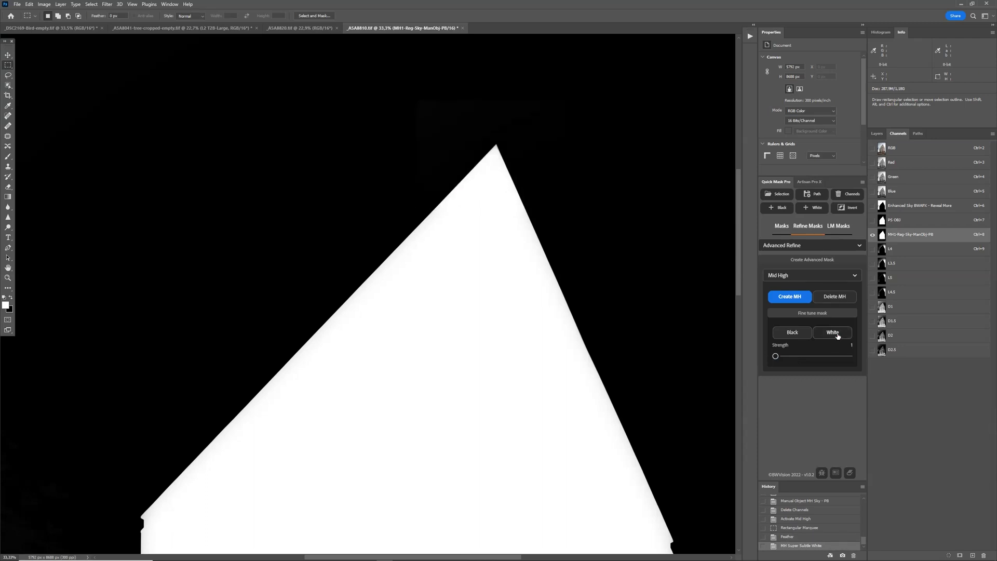
pyautogui.hotkey('ctrl', '0')
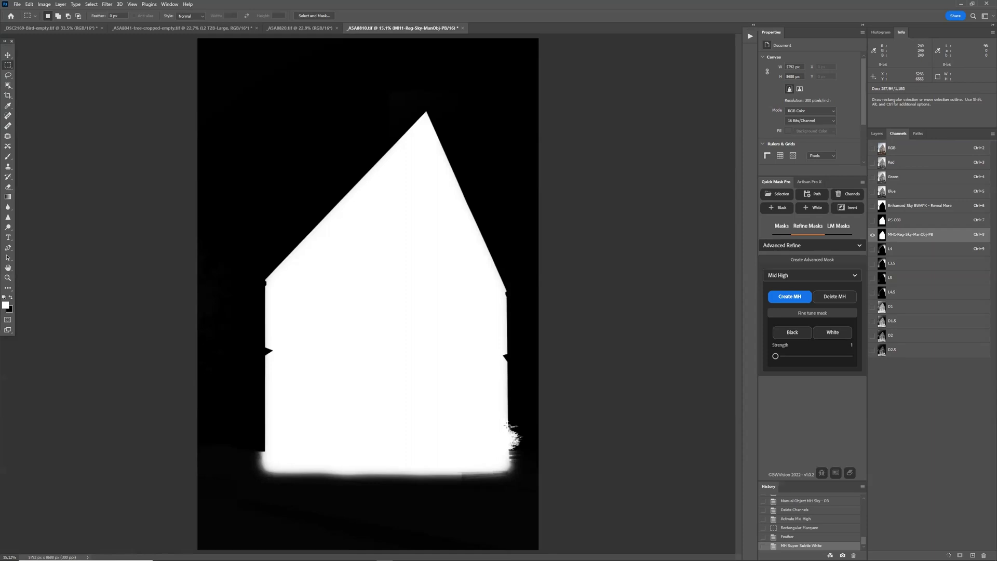
# Delete the temporary Mid High mask channels from the RGB composite and display the refined MH1 mask
pyautogui.hotkey('ctrl', '2')
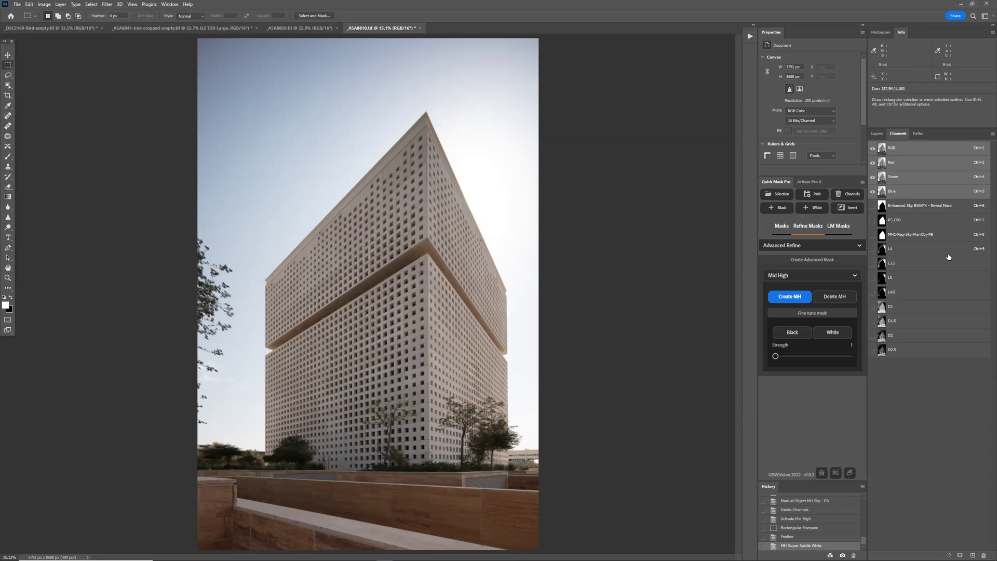
pyautogui.click(846, 300)
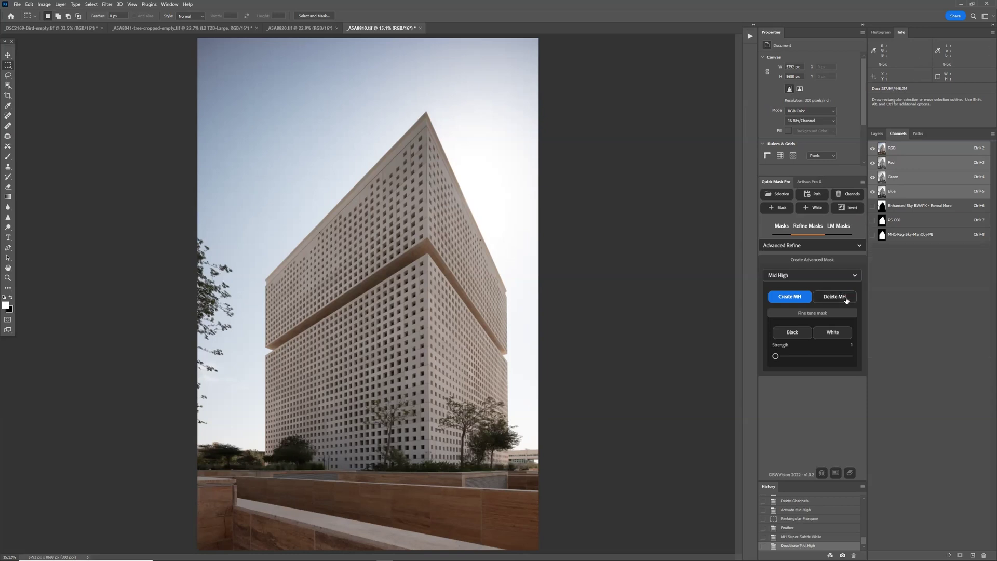
pyautogui.click(902, 236)
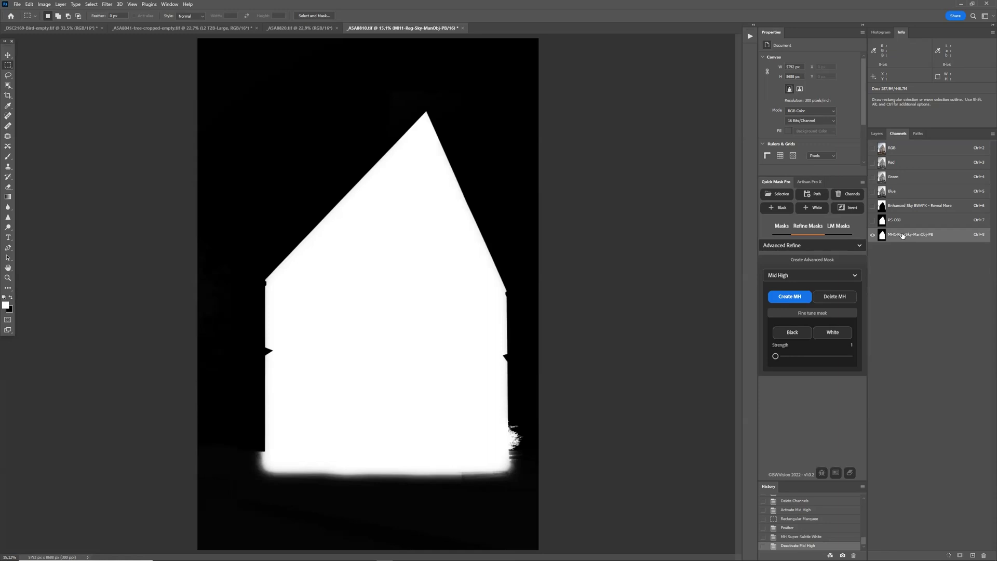
# Display the RGB composite and start a Color Range selection based on sampled colors
pyautogui.click(921, 151)
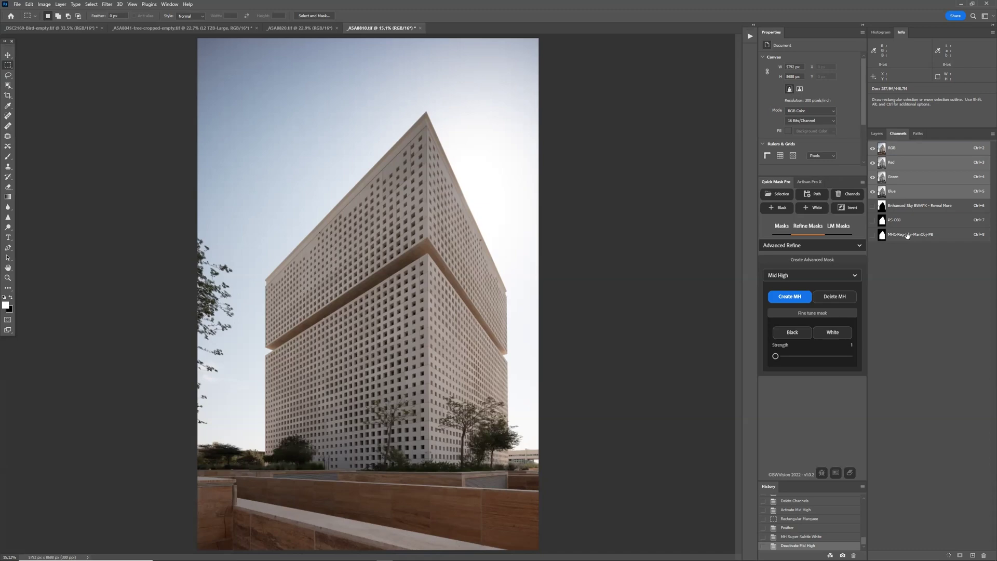
pyautogui.scroll(1, 645, 356)
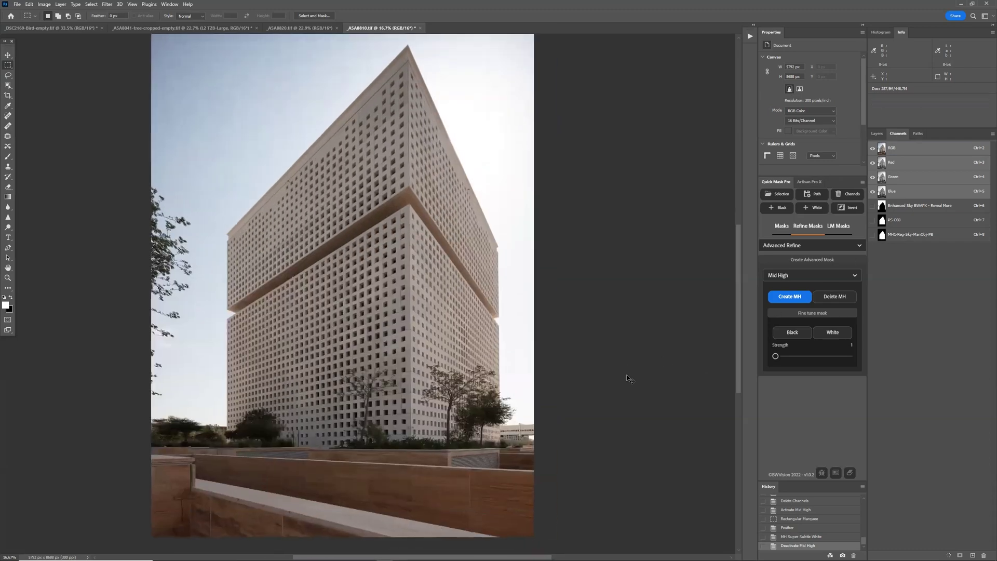
pyautogui.scroll(2, 627, 378)
pyautogui.scroll(2, 434, 354)
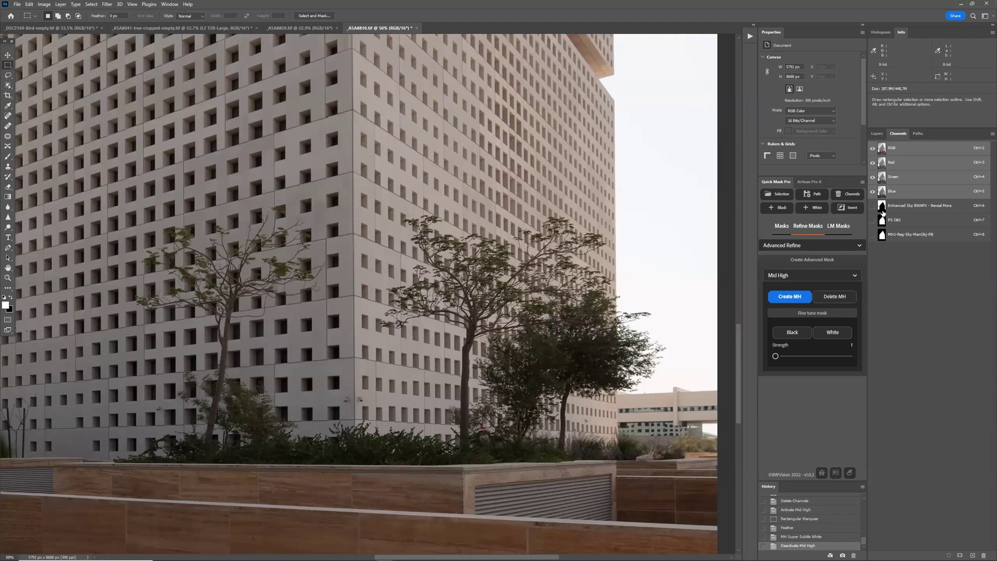
pyautogui.hotkey('ctrl', '0')
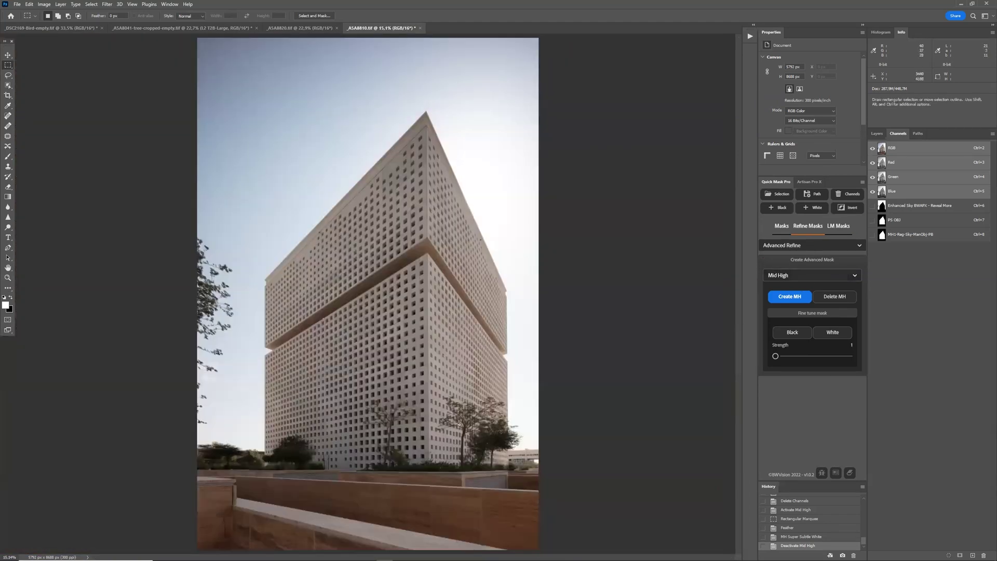
pyautogui.click(91, 4)
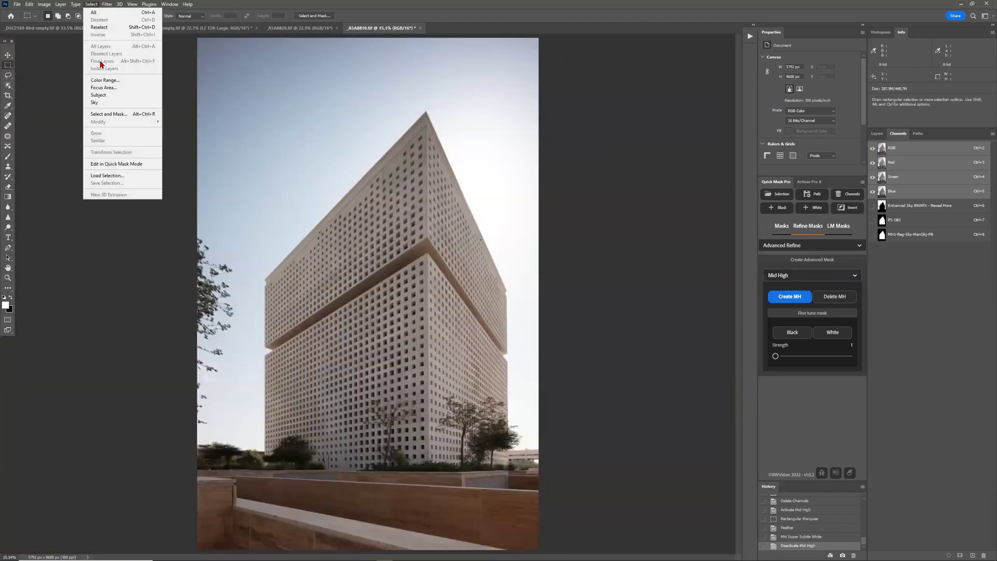
pyautogui.click(106, 80)
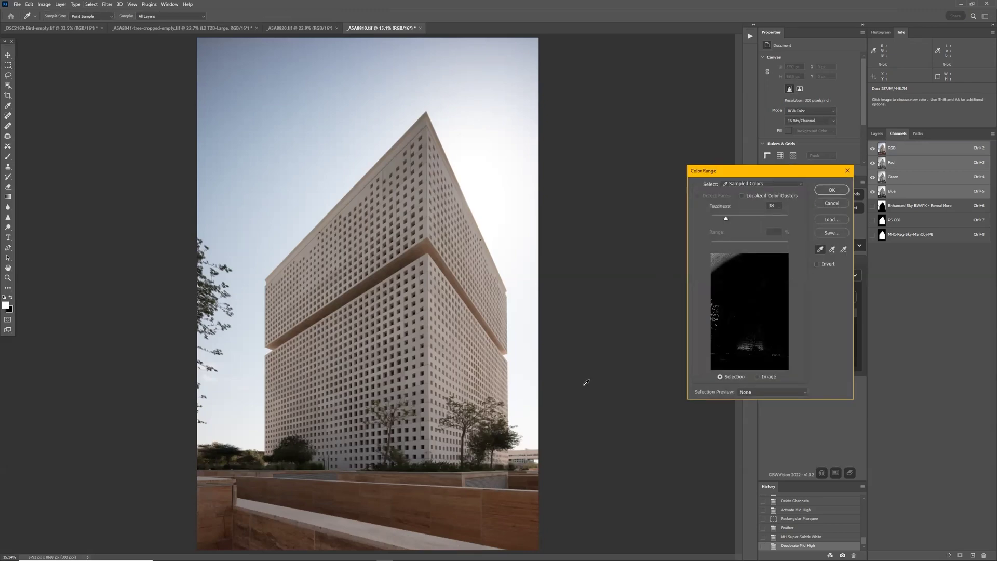
# Sample a dark green foliage tone from the trees in front of the building's right-hand facade
pyautogui.hotkey('ctrl', '+')
pyautogui.hotkey('ctrl', '+')
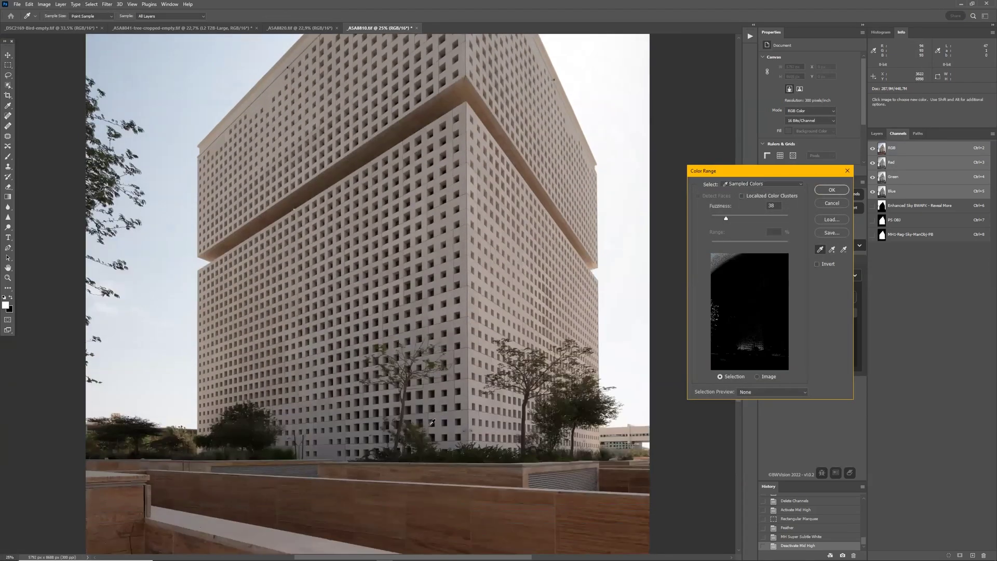
pyautogui.hscroll(3, 421, 422)
pyautogui.hscroll(3, 421, 422)
pyautogui.hotkey('ctrl', '+')
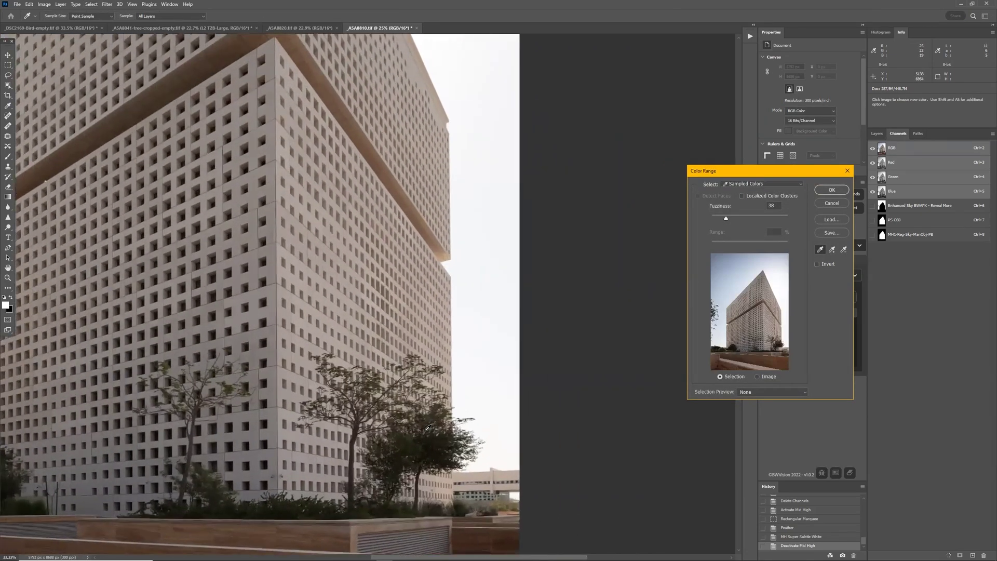
pyautogui.scroll(-2, 426, 427)
pyautogui.hotkey('ctrl', '+')
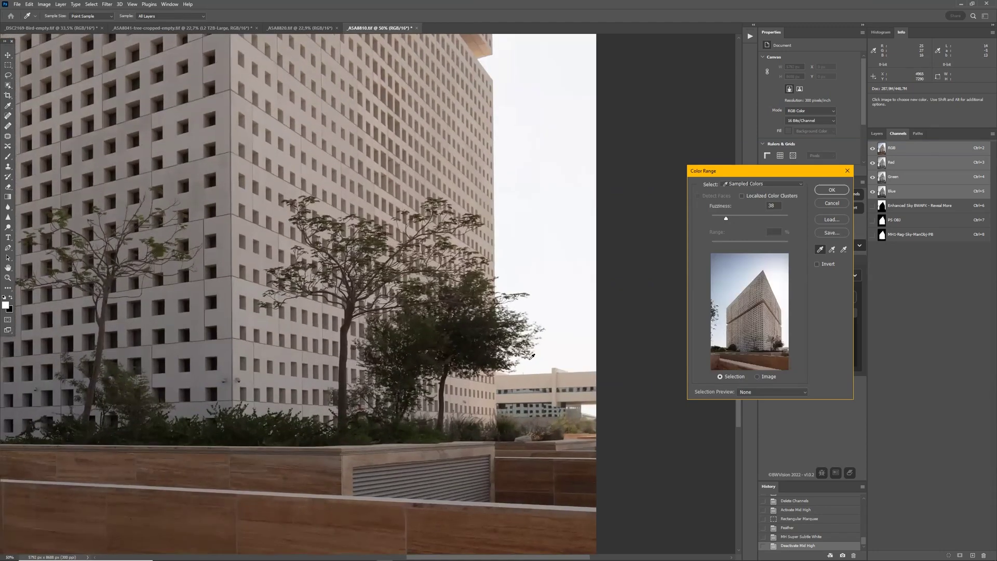
pyautogui.hotkey('ctrl', '+')
pyautogui.hotkey('ctrl', '+')
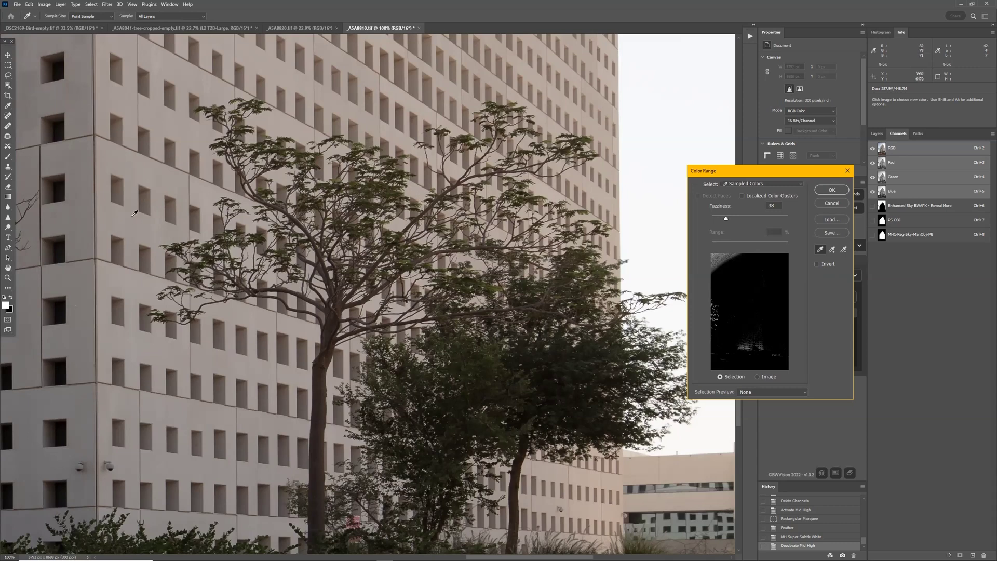
pyautogui.click(497, 284)
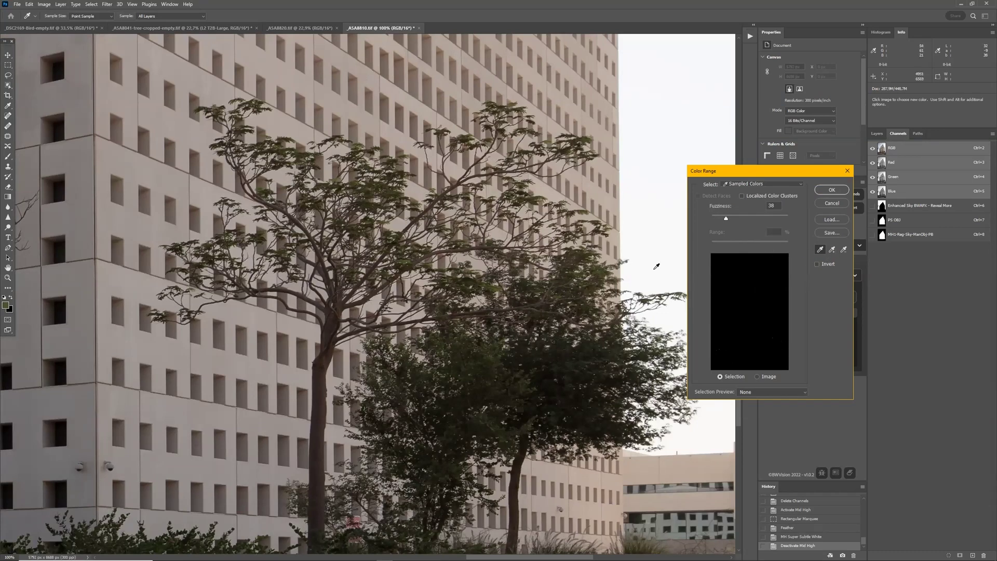
# Add more foliage tones from the same trees to the sampled colors and accept the Color Range selection
pyautogui.click(832, 251)
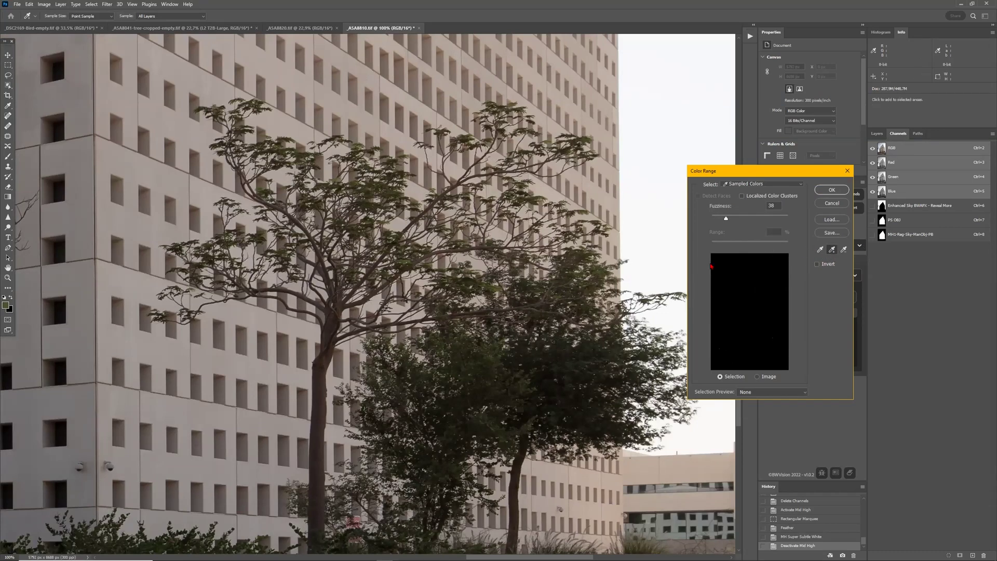
pyautogui.click(475, 279)
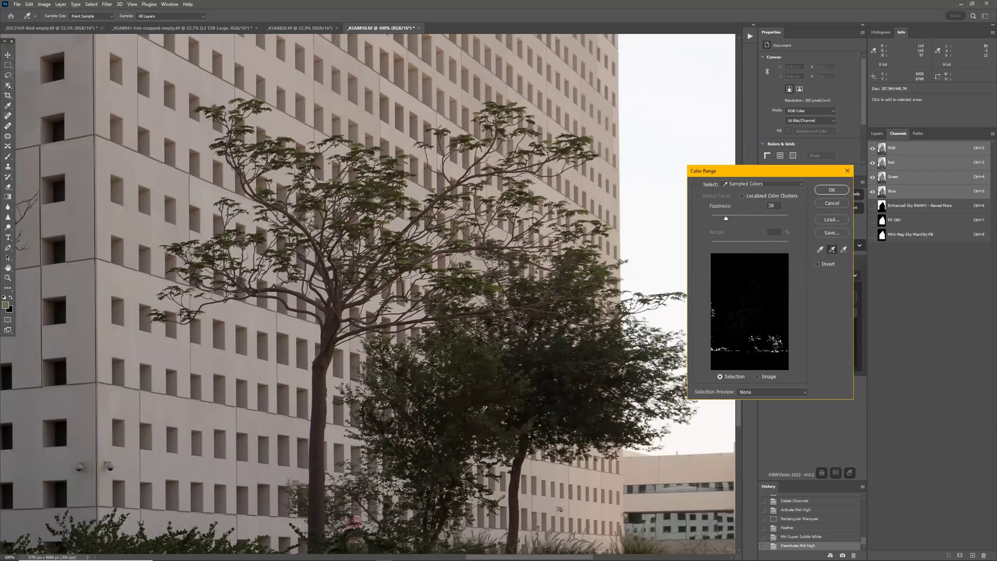
pyautogui.click(614, 383)
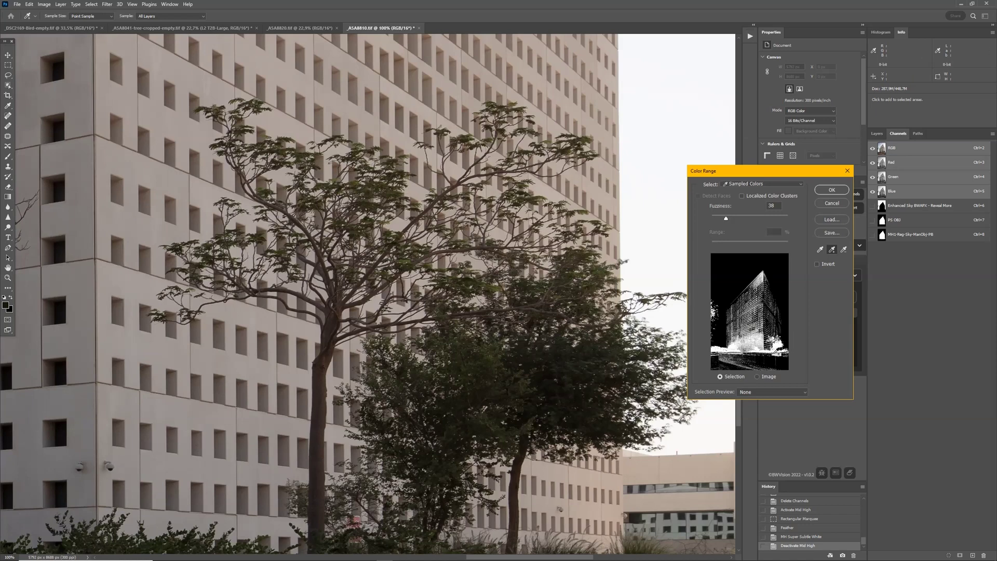
pyautogui.click(511, 387)
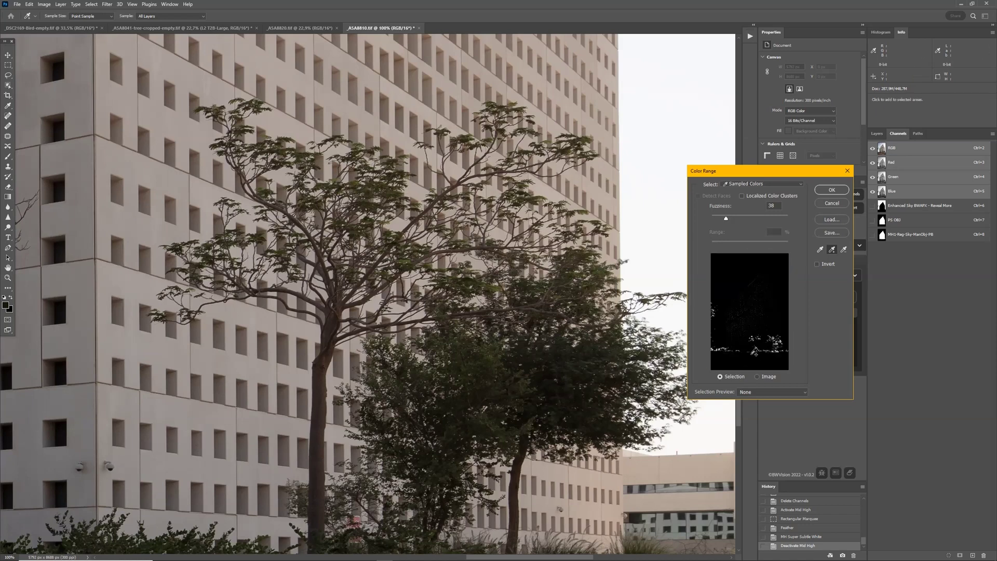
pyautogui.click(832, 190)
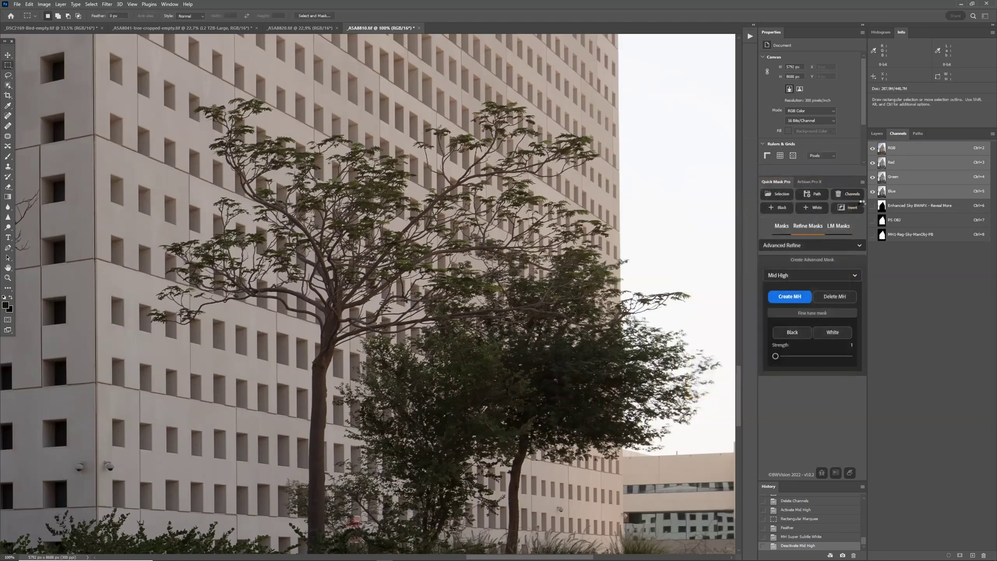
# Save the Color Range selection as a new channel named foliage and display that channel
pyautogui.click(92, 4)
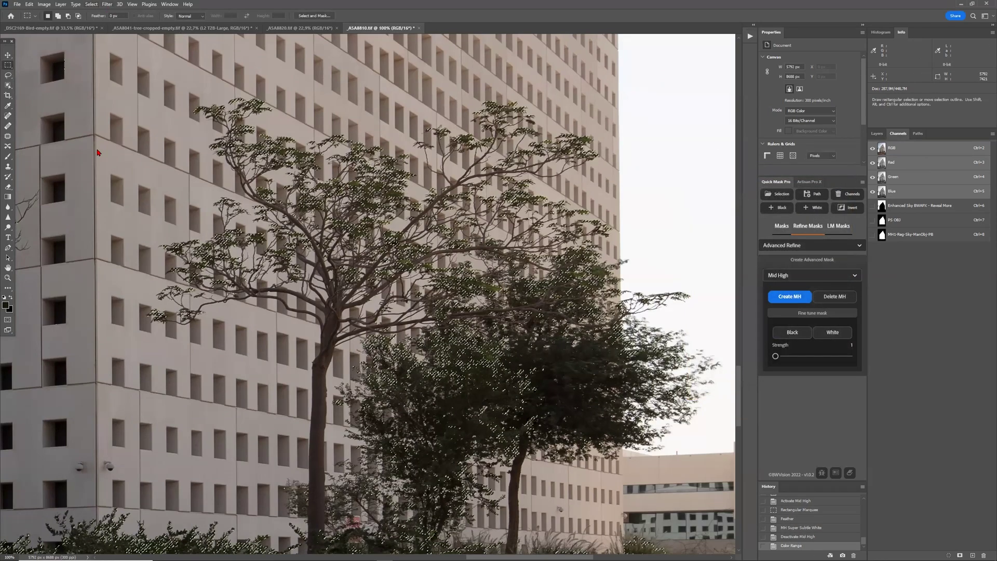
pyautogui.click(106, 182)
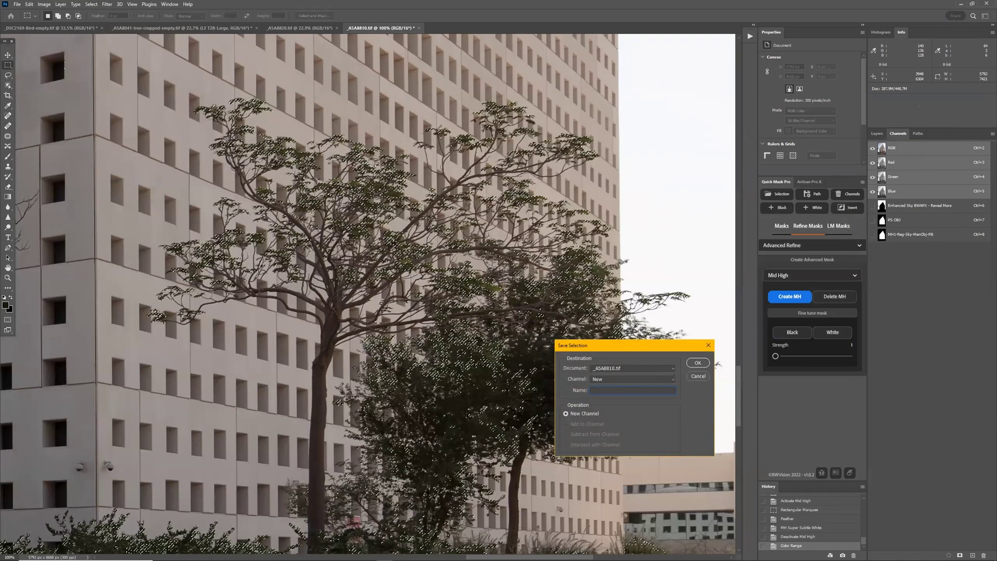
pyautogui.write('foliage')
pyautogui.press('Return')
pyautogui.click(939, 252)
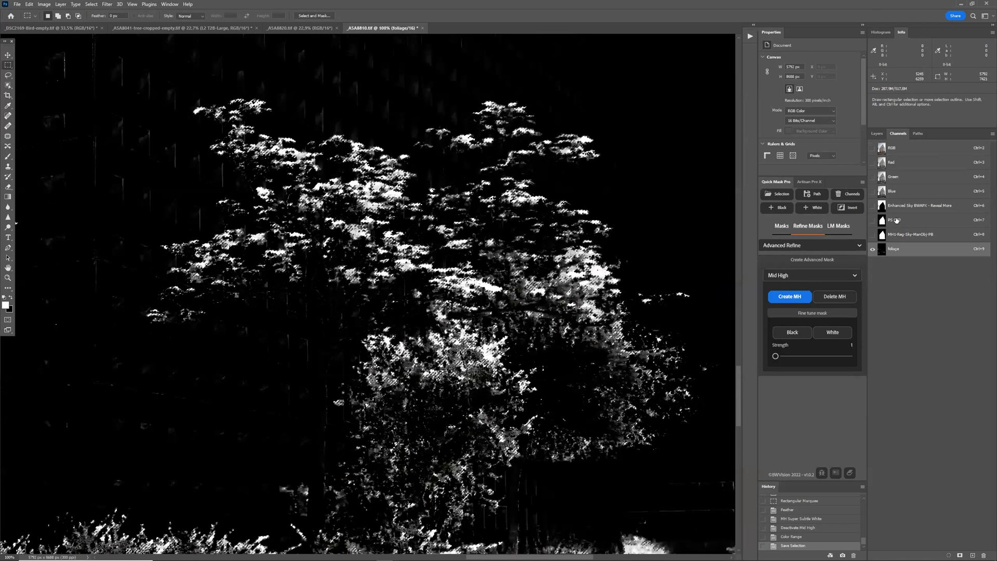
# Deselect the foliage and select a rectangle of about 1380 by 1290 pixels around the right-hand trees in the RGB composite
pyautogui.hotkey('ctrl', '8')
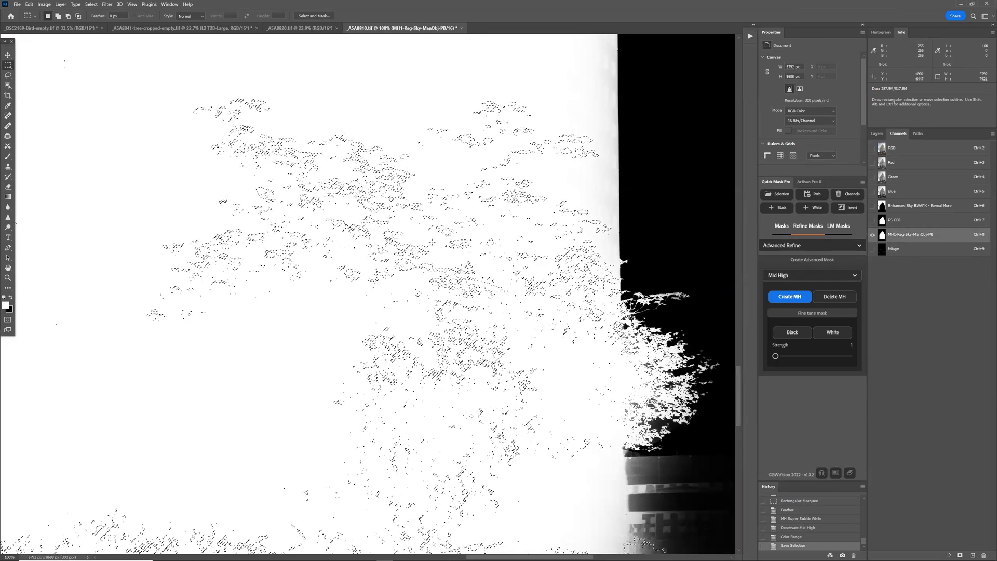
pyautogui.hotkey('ctrl', '-')
pyautogui.hotkey('ctrl', '-')
pyautogui.hotkey('ctrl', '-')
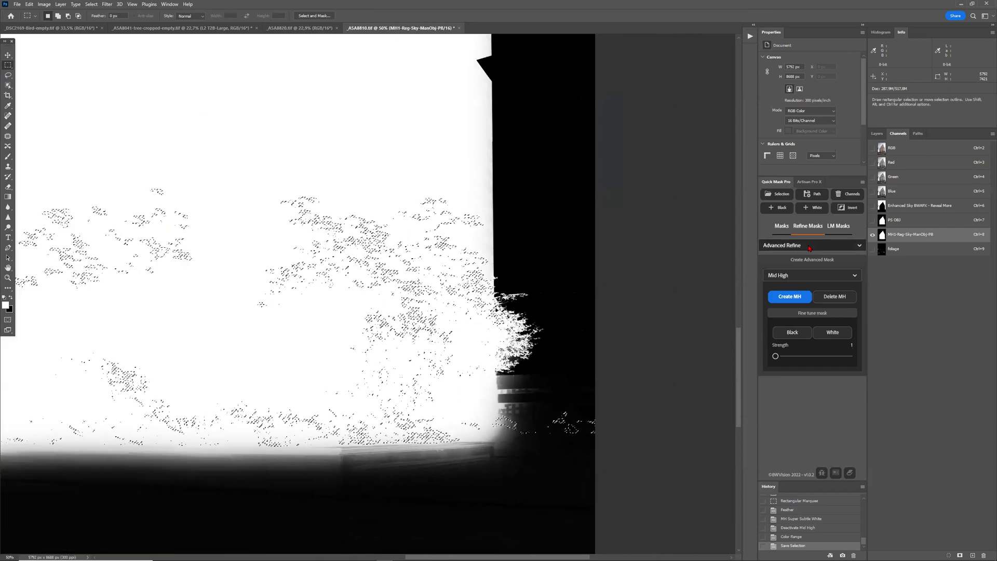
pyautogui.hotkey('ctrl', 'd')
pyautogui.hotkey('ctrl', '2')
pyautogui.moveTo(287, 210); pyautogui.dragTo(464, 376)
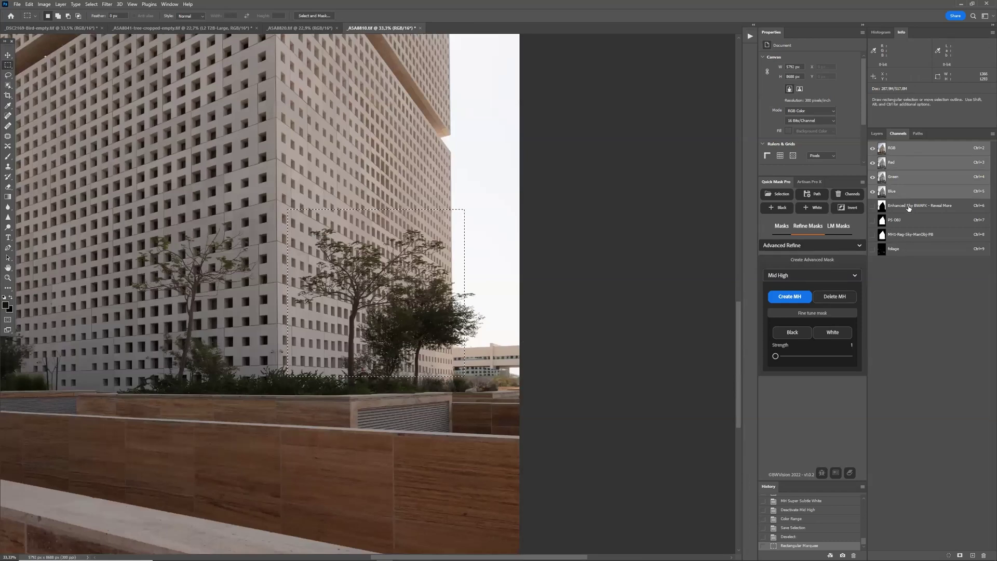
# Load the Enhanced Sky BWAPX - Reveal More channel to limit the tree rectangle to the area outside the sky
pyautogui.click(781, 194)
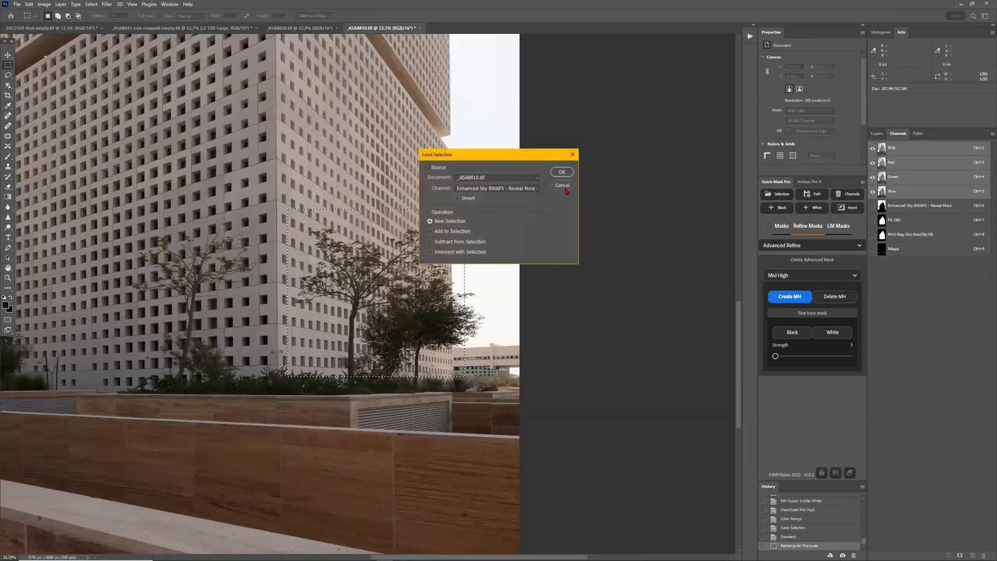
pyautogui.click(529, 190)
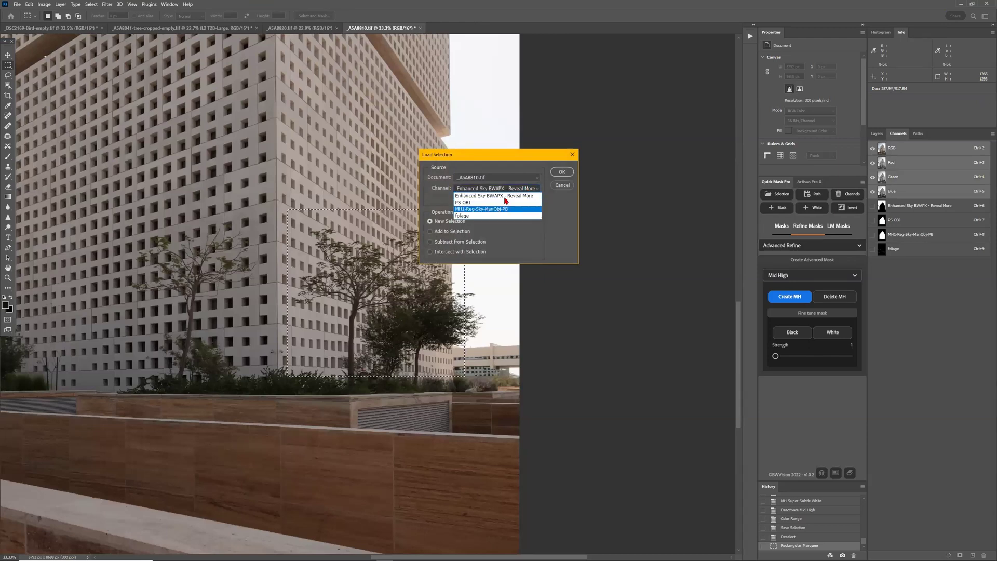
pyautogui.click(505, 199)
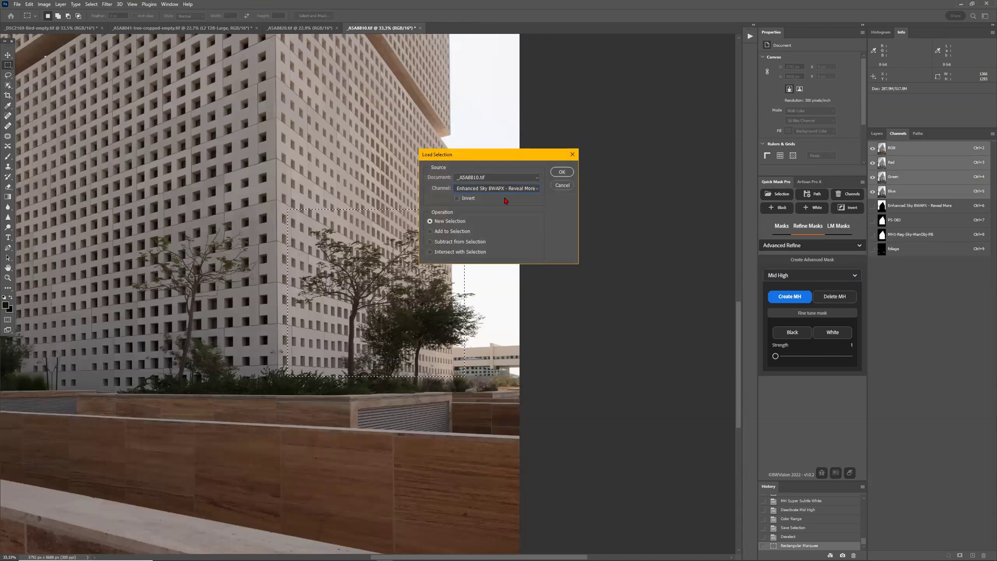
pyautogui.click(562, 171)
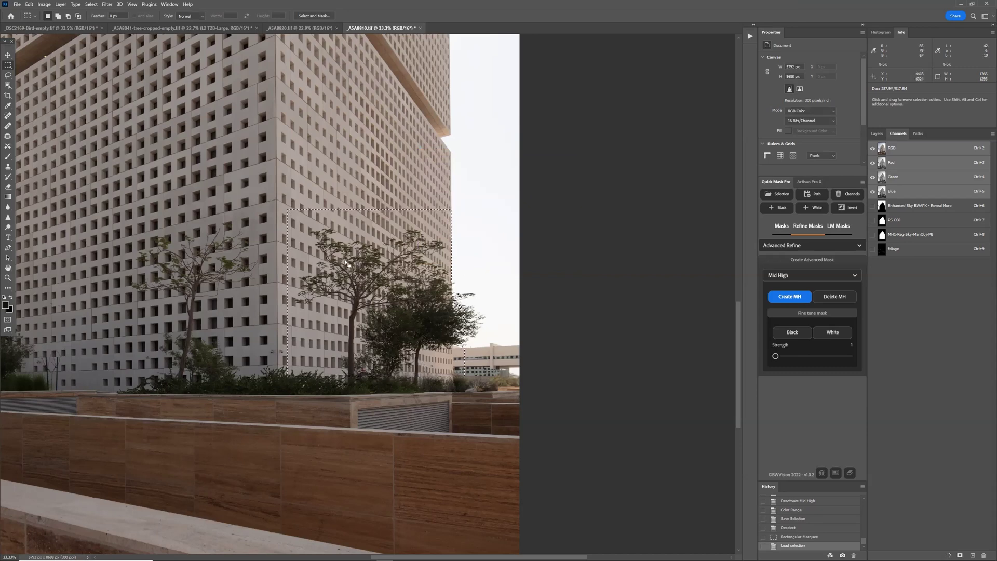
# Delete the PS OBJ channel and display the MH1-Reg-Sky-ManObj-PB mask
pyautogui.click(902, 234)
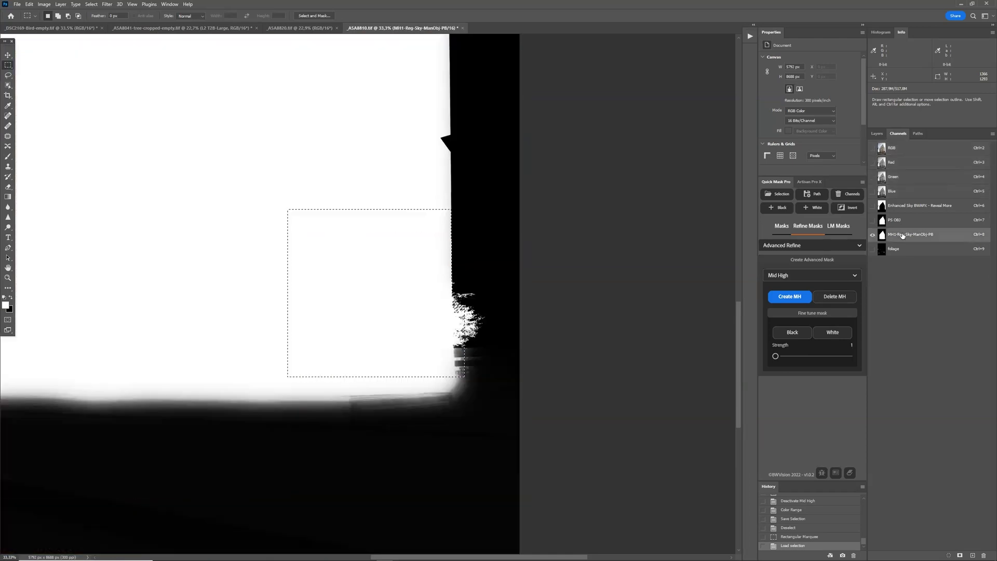
pyautogui.click(904, 224)
pyautogui.moveTo(905, 222); pyautogui.dragTo(983, 555)
pyautogui.click(901, 220)
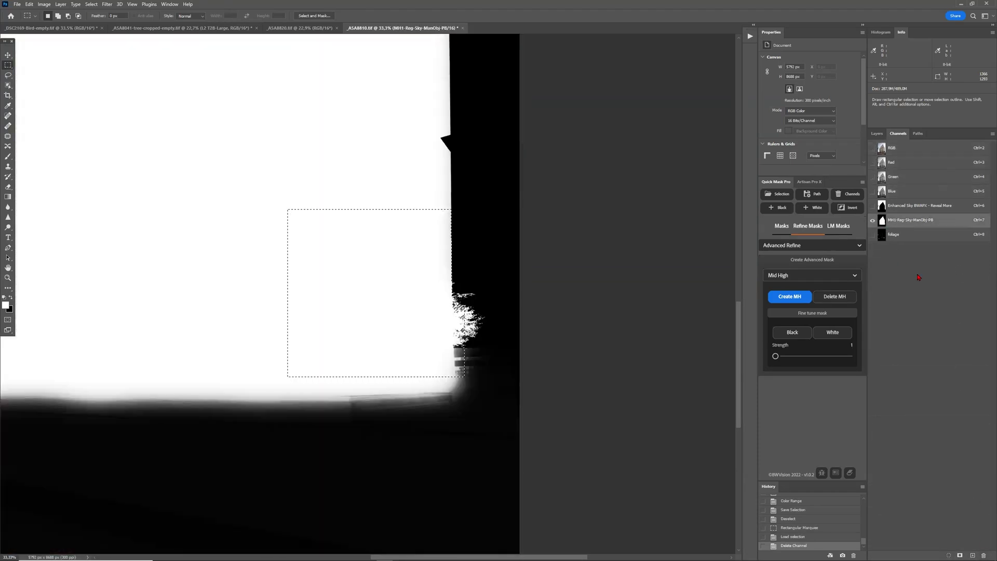
# Load the foliage channel as a selection, intersecting it with the current selection around the trees
pyautogui.click(779, 199)
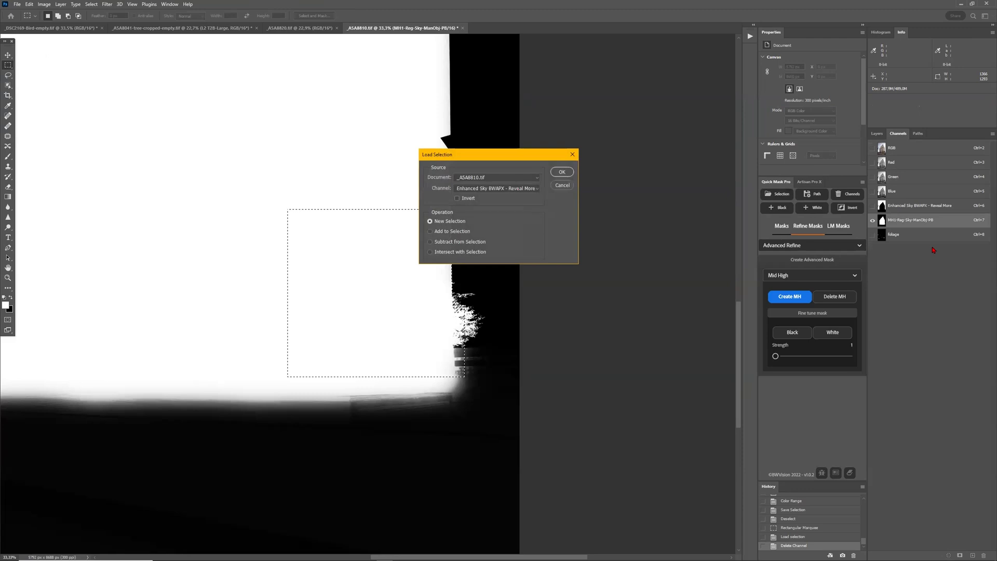
pyautogui.click(504, 186)
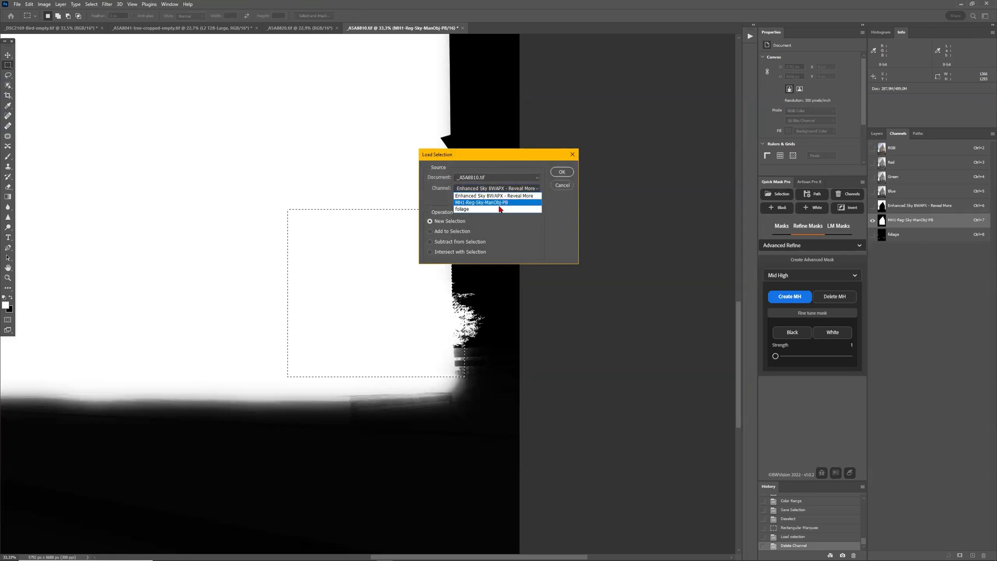
pyautogui.click(501, 207)
pyautogui.click(456, 253)
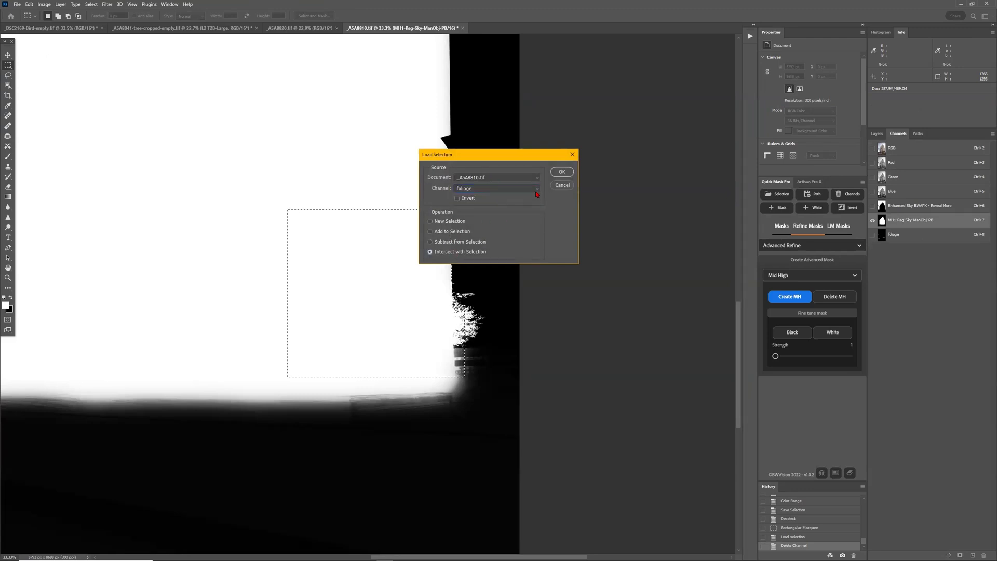
pyautogui.click(561, 172)
# Darken the selected foliage in the MH1 mask twice with Quick Refine's Normal Adjustments at strength 4
pyautogui.click(808, 245)
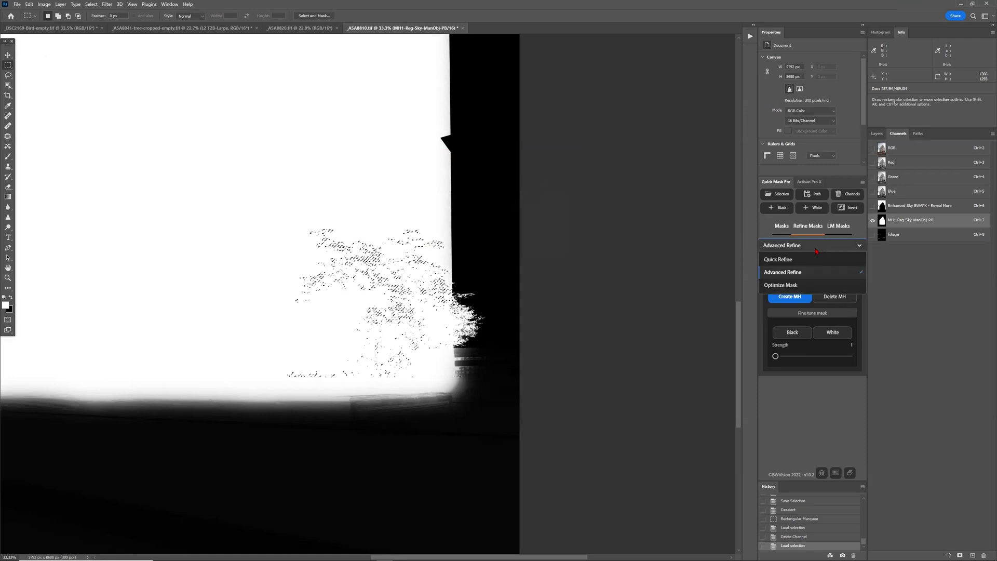
pyautogui.click(808, 262)
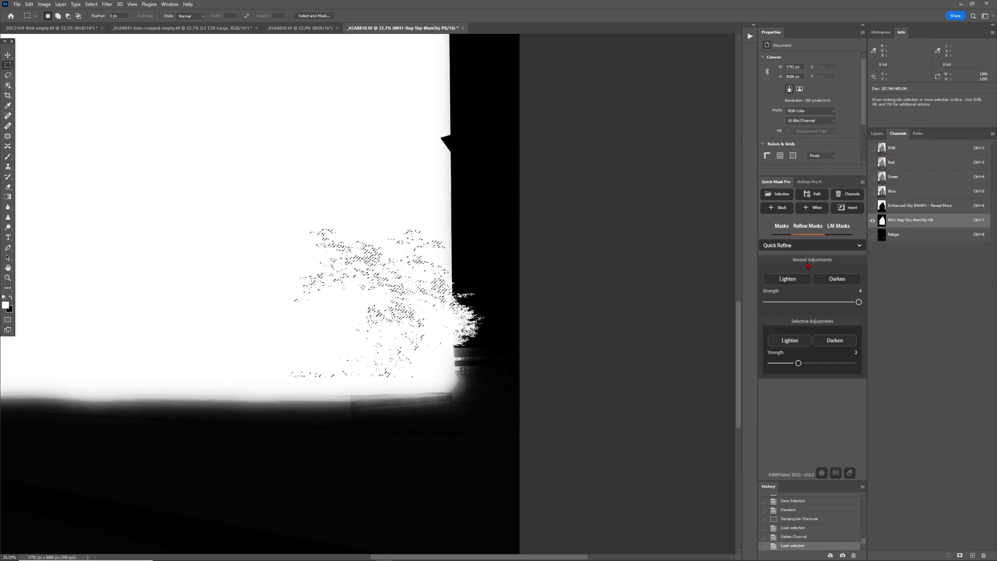
pyautogui.click(840, 280)
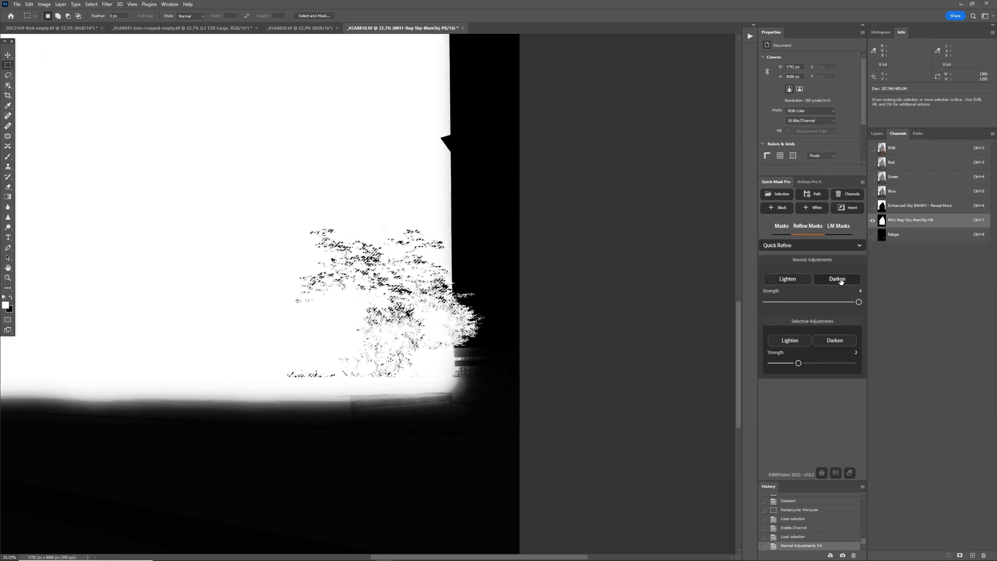
pyautogui.click(839, 280)
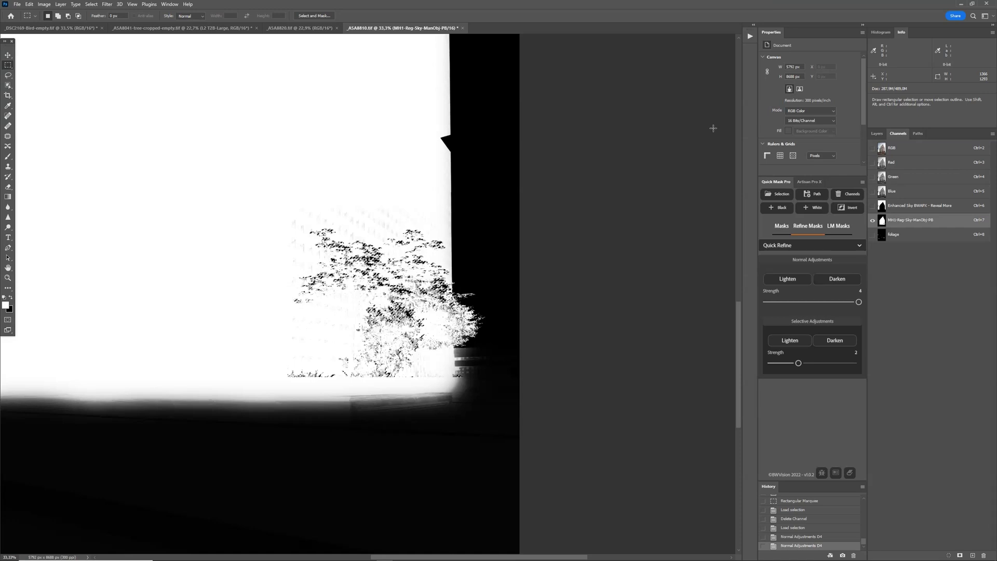
# Deselect the foliage selection and brush white in Overlay mode over the MH1-Reg-Sky-ManObj-PB mask, undoing the stroke at the building's lower corner
pyautogui.click(92, 5)
pyautogui.click(99, 23)
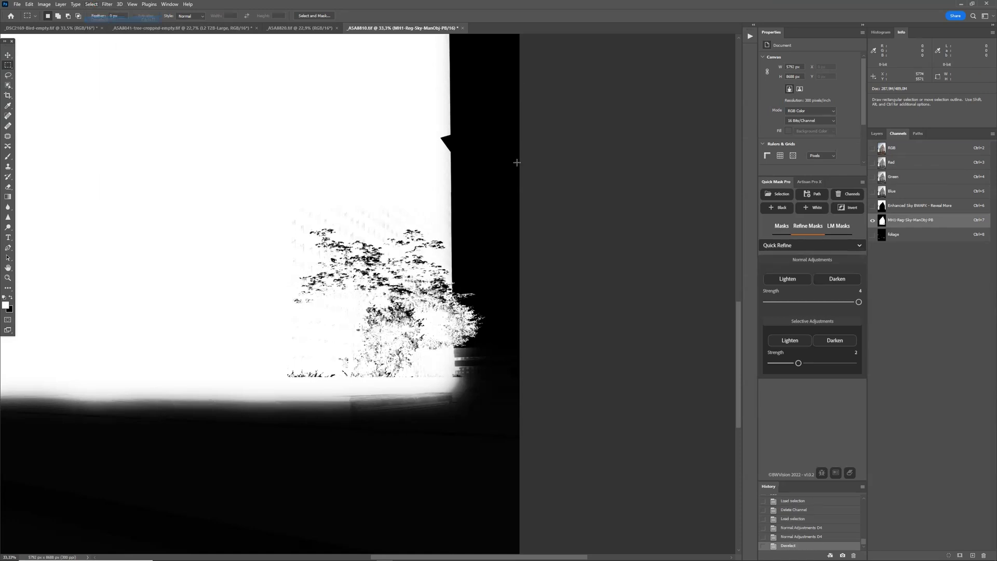
pyautogui.click(8, 156)
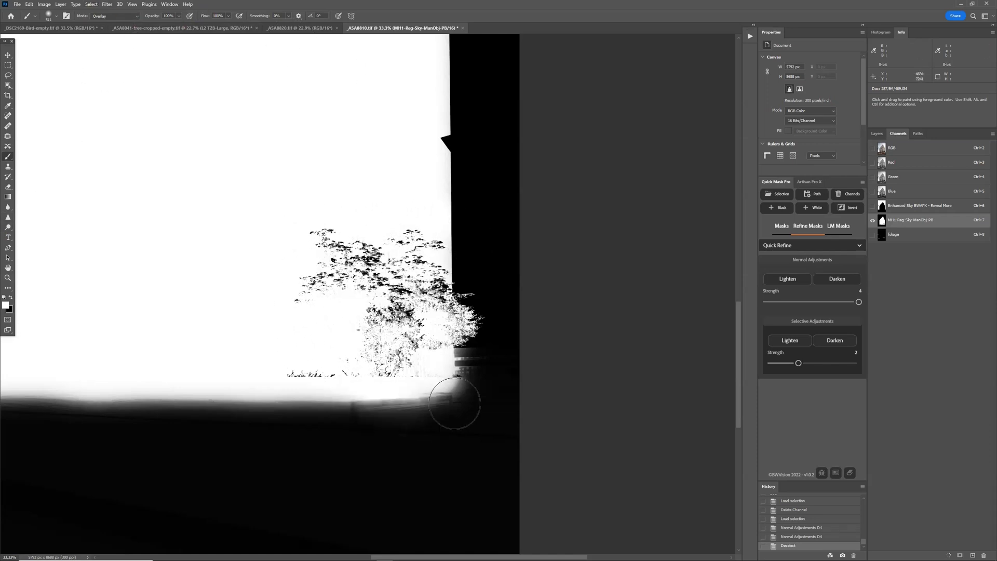
pyautogui.moveTo(455, 403); pyautogui.dragTo(418, 373)
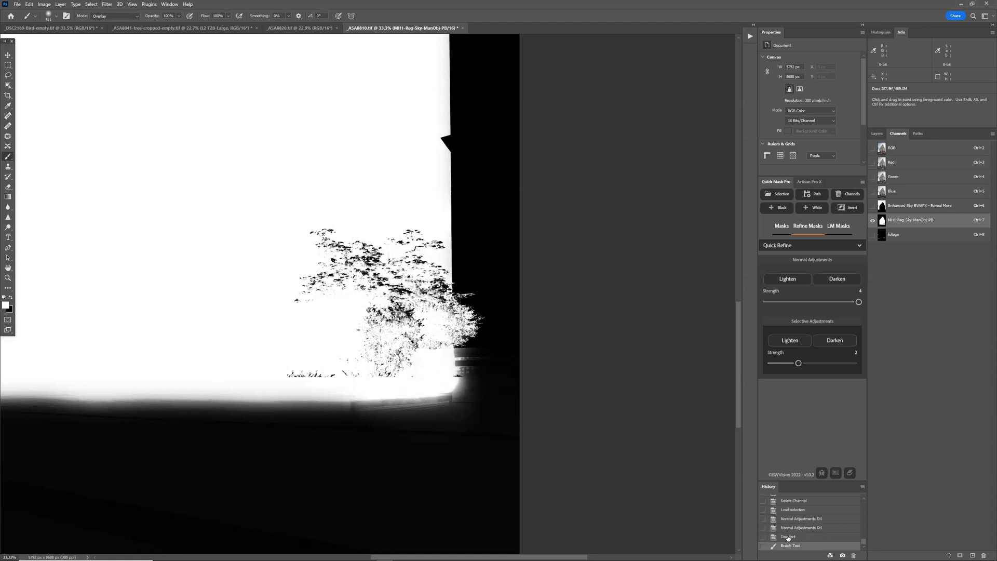
pyautogui.hotkey('ctrl', 'z')
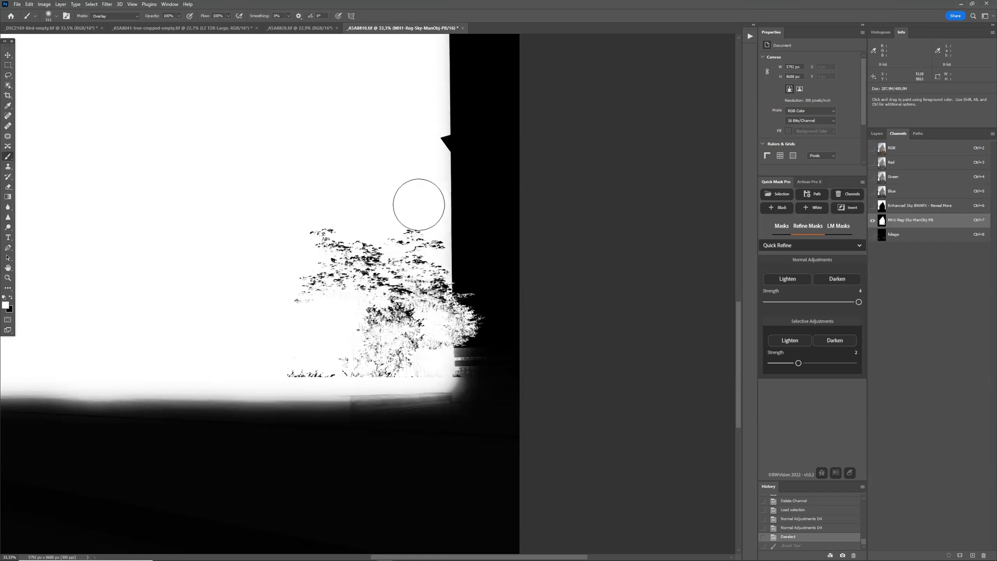
pyautogui.moveTo(418, 201); pyautogui.dragTo(396, 162)
# Reselect the foliage selection and darken it in the MH1 mask six times with Quick Refine's Selective Adjustments at strength 2
pyautogui.click(87, 4)
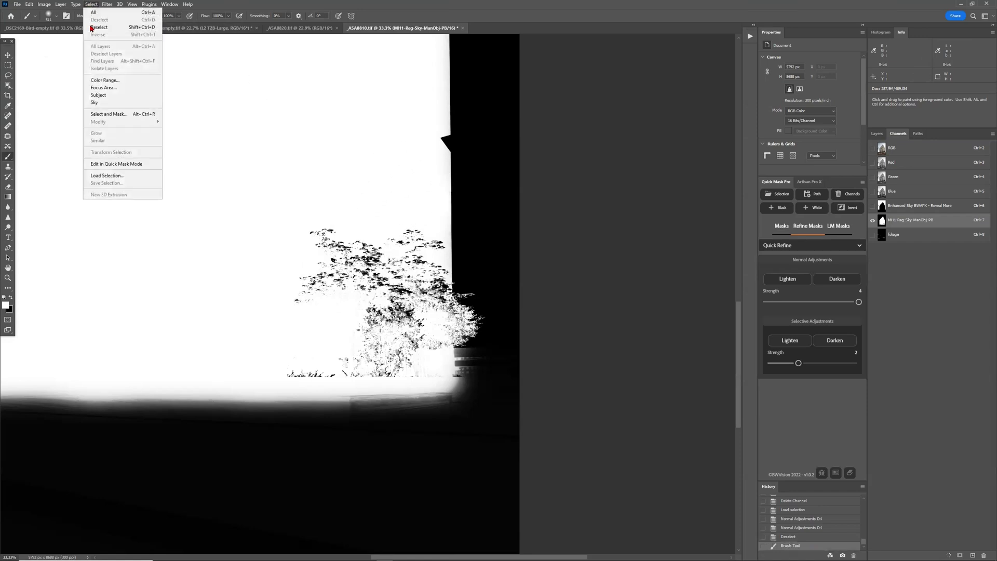
pyautogui.click(96, 27)
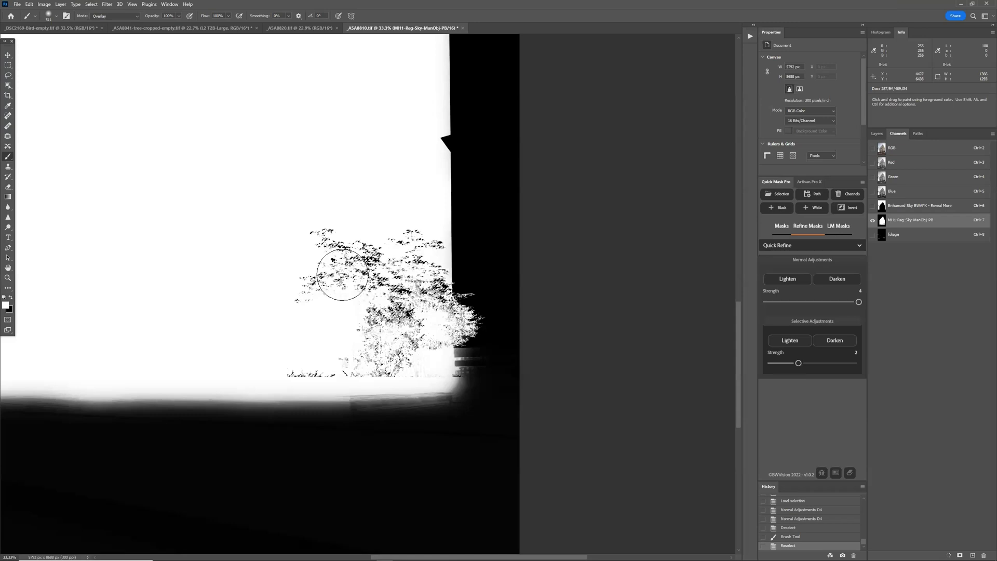
pyautogui.click(831, 341)
pyautogui.click(830, 343)
pyautogui.click(830, 342)
pyautogui.click(830, 342)
pyautogui.click(830, 342)
pyautogui.click(829, 342)
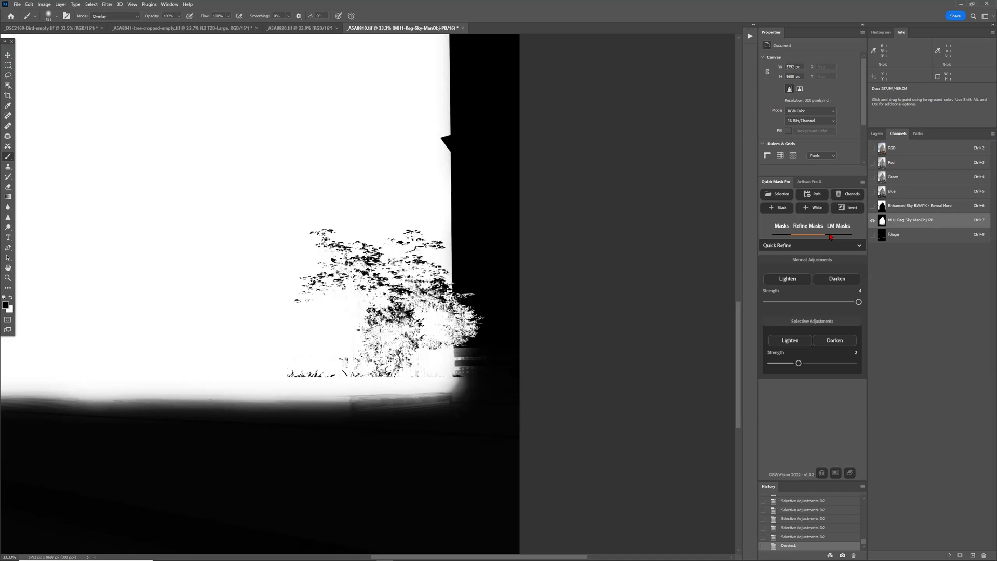
# Check the whole mask against the RGB image, delete the foliage channel and display the MH1-Reg-Sky-ManObj-PB mask
pyautogui.hotkey('ctrl', '0')
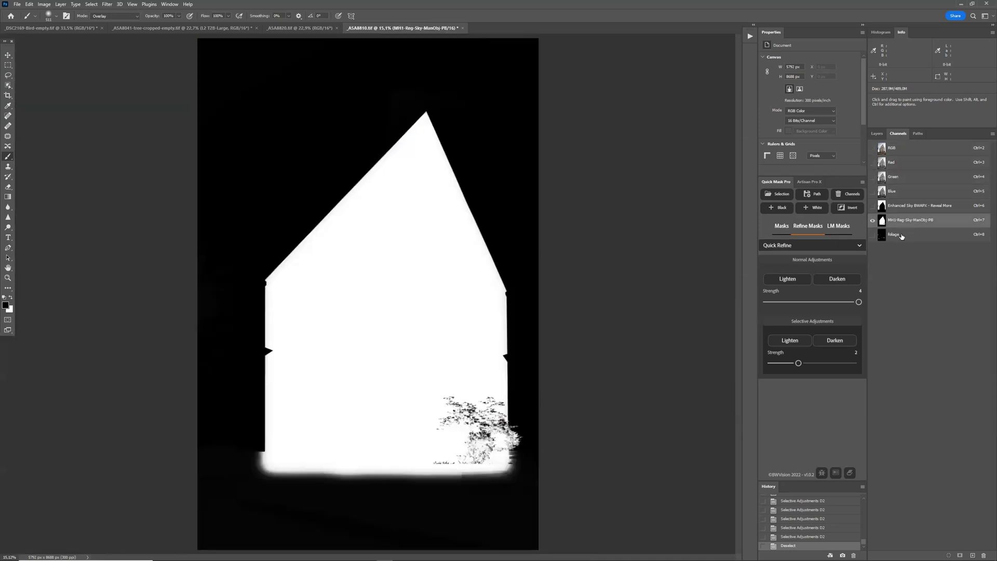
pyautogui.click(902, 234)
pyautogui.click(903, 150)
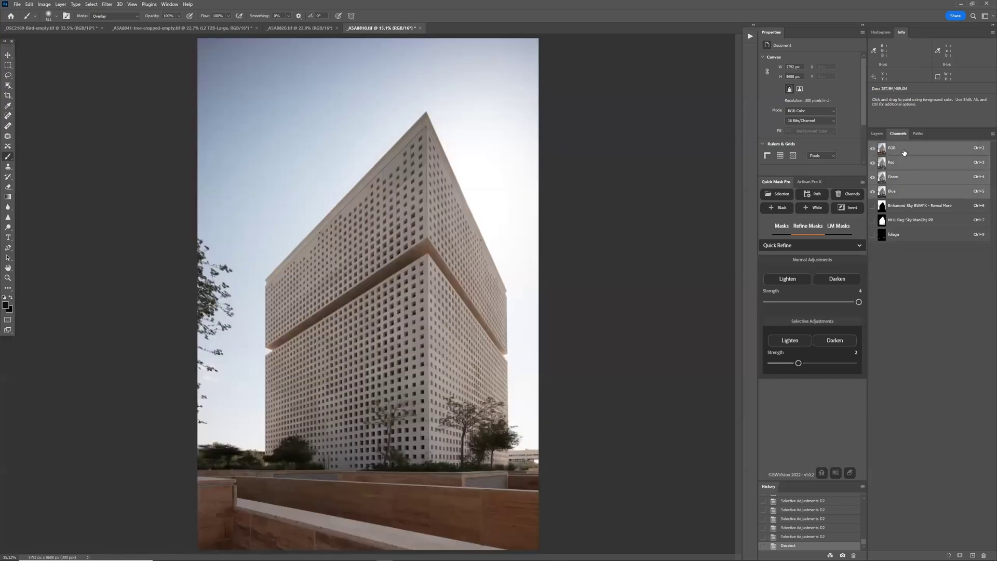
pyautogui.click(911, 223)
pyautogui.click(910, 235)
pyautogui.moveTo(909, 236); pyautogui.dragTo(984, 553)
pyautogui.click(919, 227)
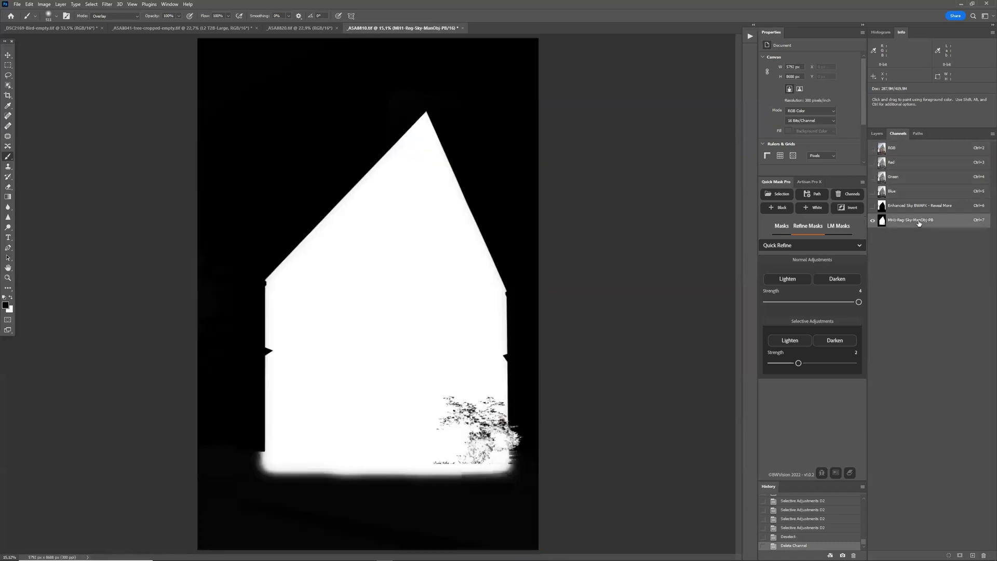
# Show the RGB image and start a Pen path along the building's central vertical edge, from above the roof tip to below the base
pyautogui.hotkey('ctrl', '2')
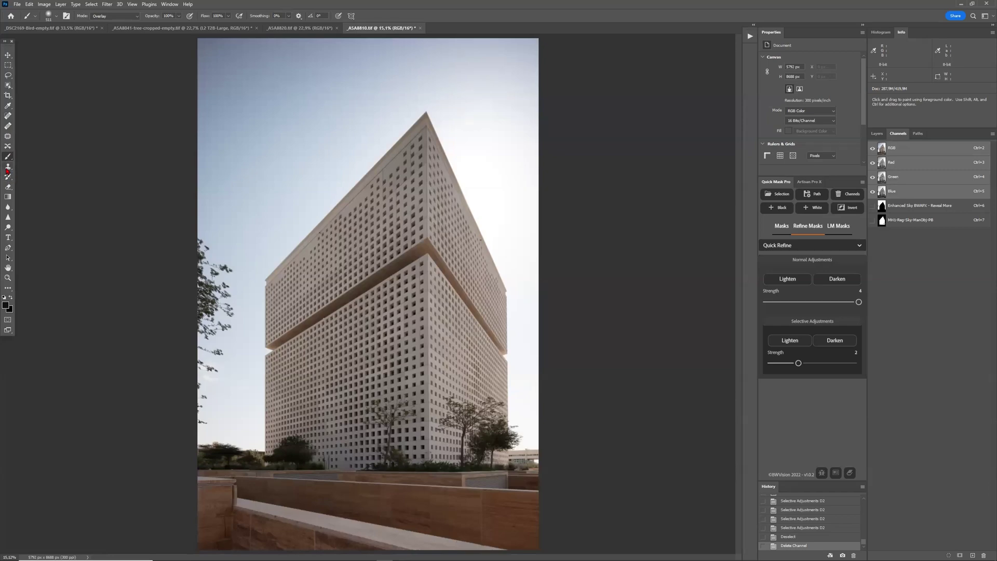
pyautogui.click(9, 248)
pyautogui.hotkey('ctrl', '+')
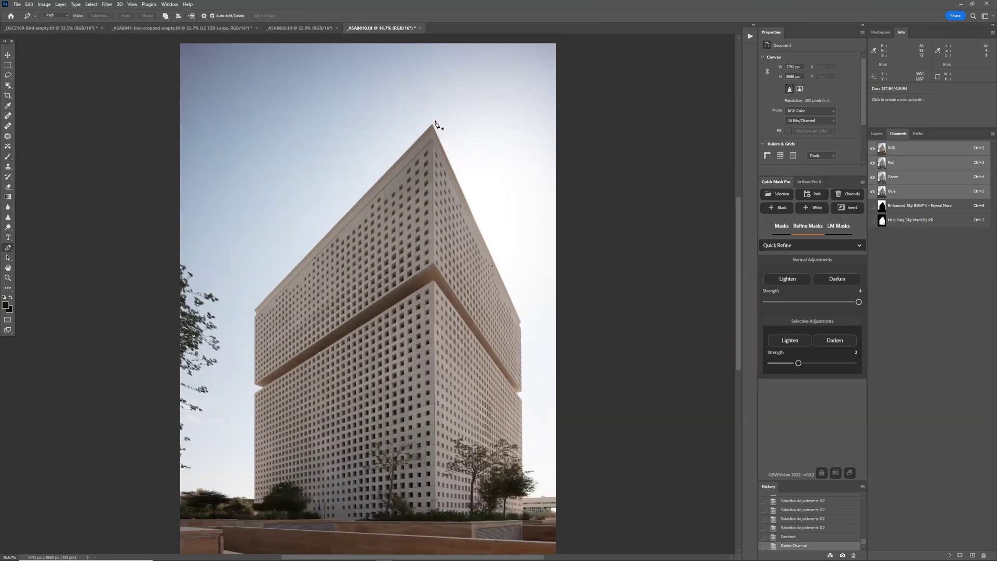
pyautogui.click(433, 111)
pyautogui.click(433, 143)
pyautogui.click(435, 471)
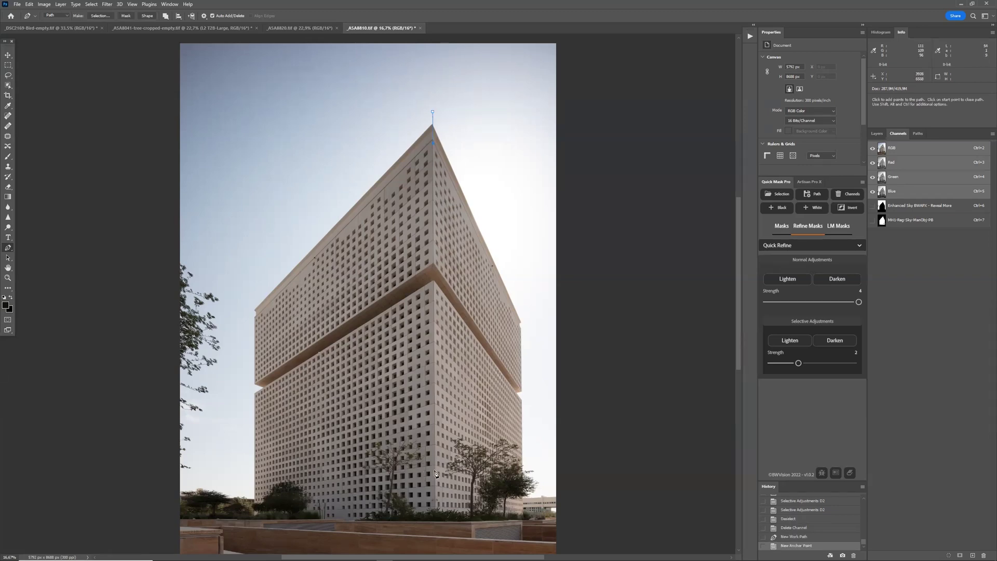
pyautogui.click(435, 512)
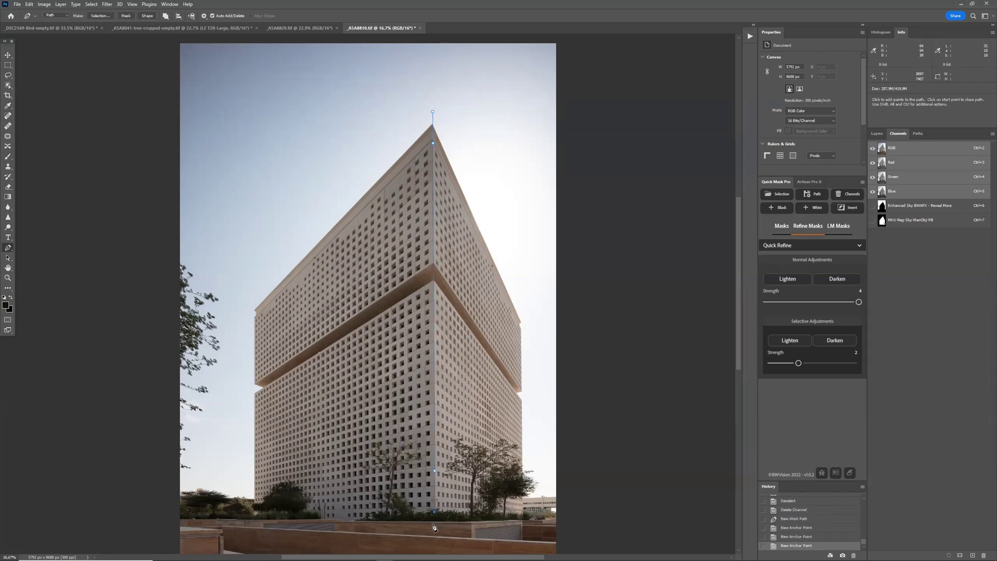
pyautogui.click(433, 524)
# Continue the Pen path loosely around the building's left side through the sky and close it above the roof tip
pyautogui.click(230, 515)
pyautogui.click(213, 371)
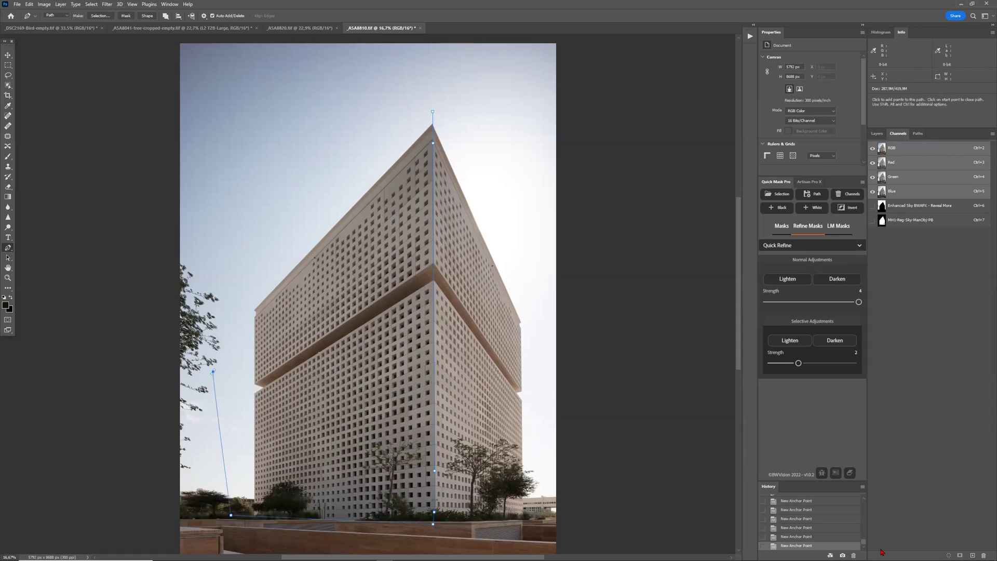
pyautogui.click(800, 537)
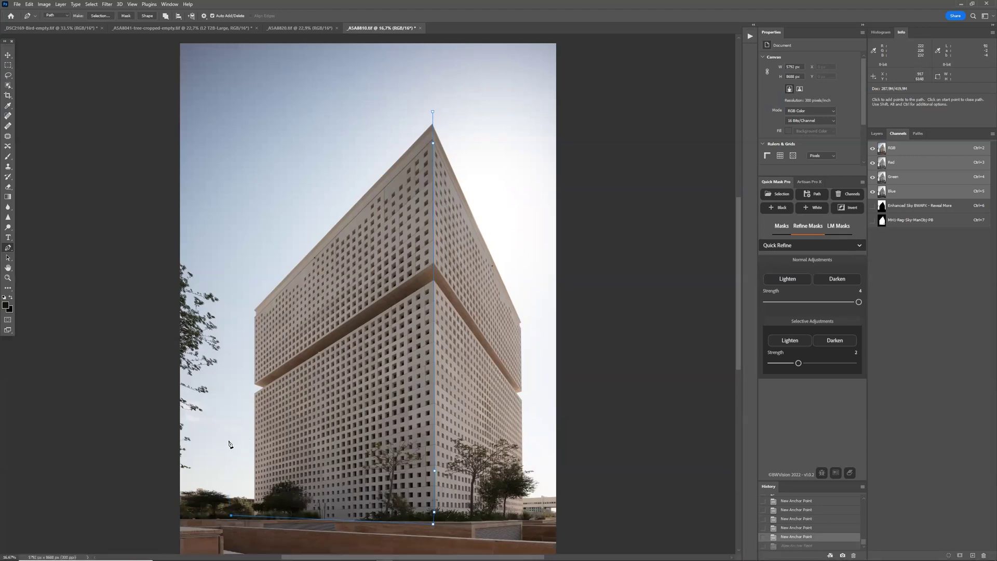
pyautogui.click(229, 440)
pyautogui.click(240, 288)
pyautogui.click(295, 195)
pyautogui.click(431, 101)
pyautogui.click(433, 112)
# Convert the closed path into a new anti-aliased selection with a feather radius of 2 pixels
pyautogui.rightClick(412, 168)
pyautogui.click(437, 200)
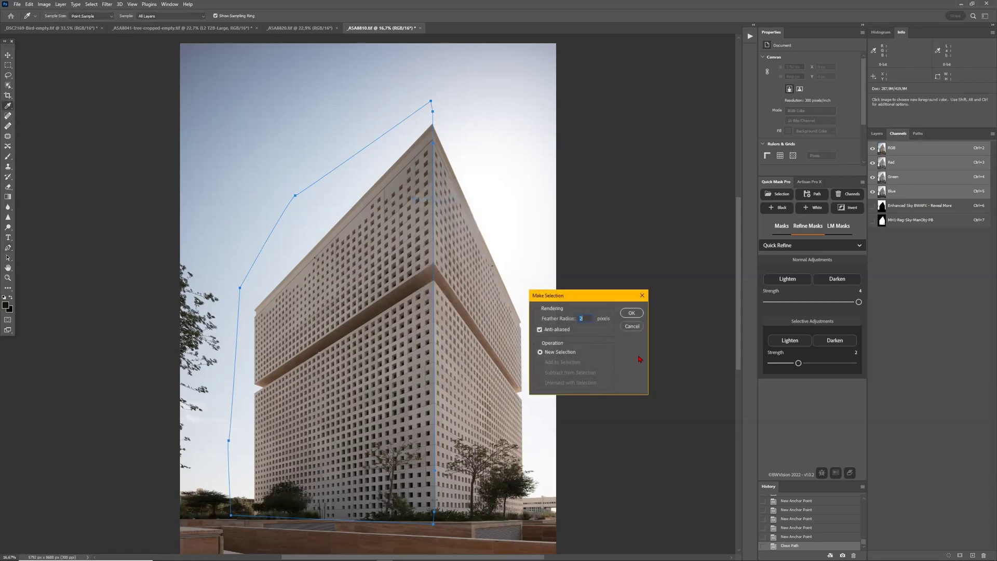
pyautogui.press('Return')
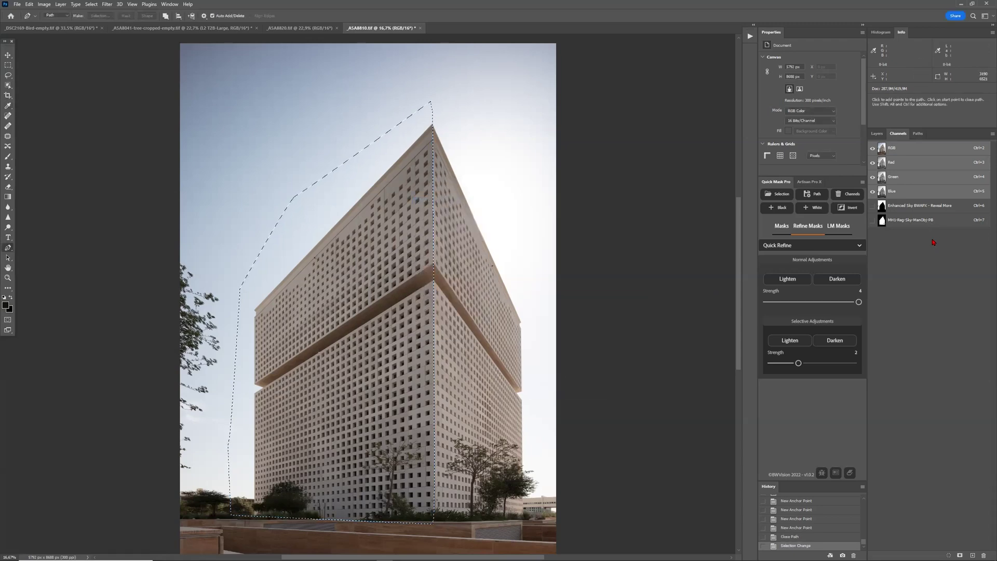
# View the sky and MH1 channels under the left-side selection, then deselect with Enhanced Sky BWAPX - Reveal More displayed
pyautogui.click(918, 207)
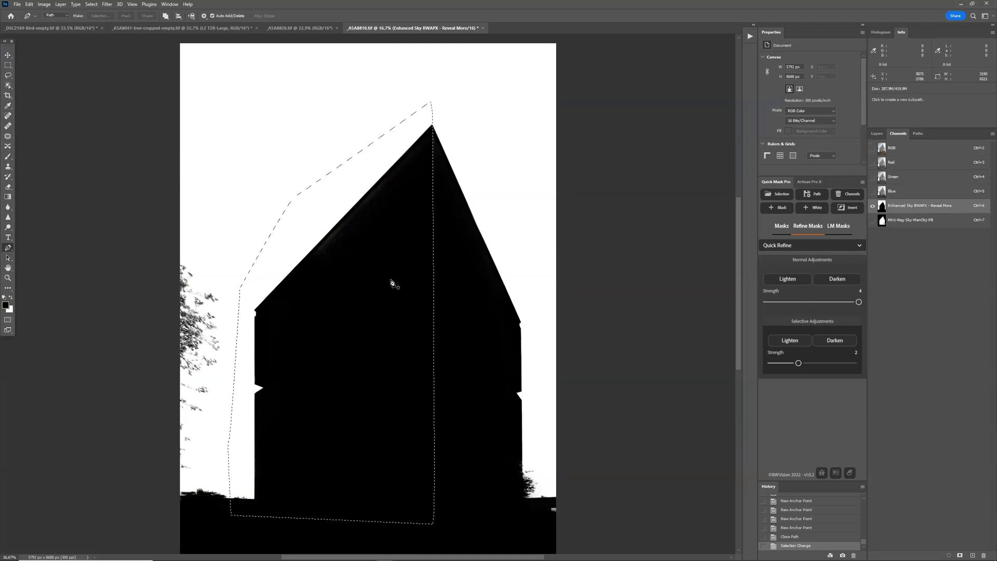
pyautogui.click(918, 222)
pyautogui.click(904, 210)
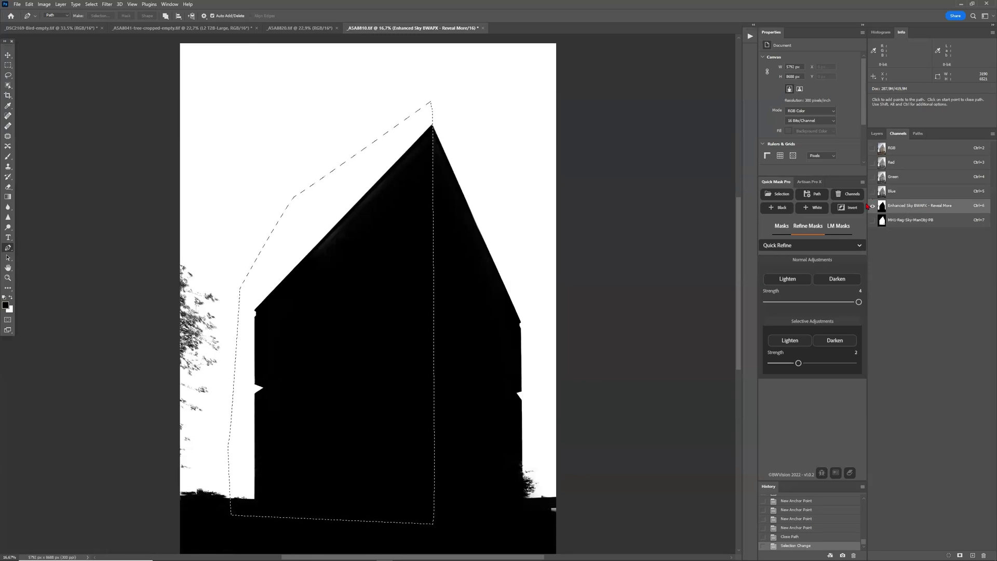
pyautogui.hotkey('ctrl', 'd')
pyautogui.rightClick(913, 208)
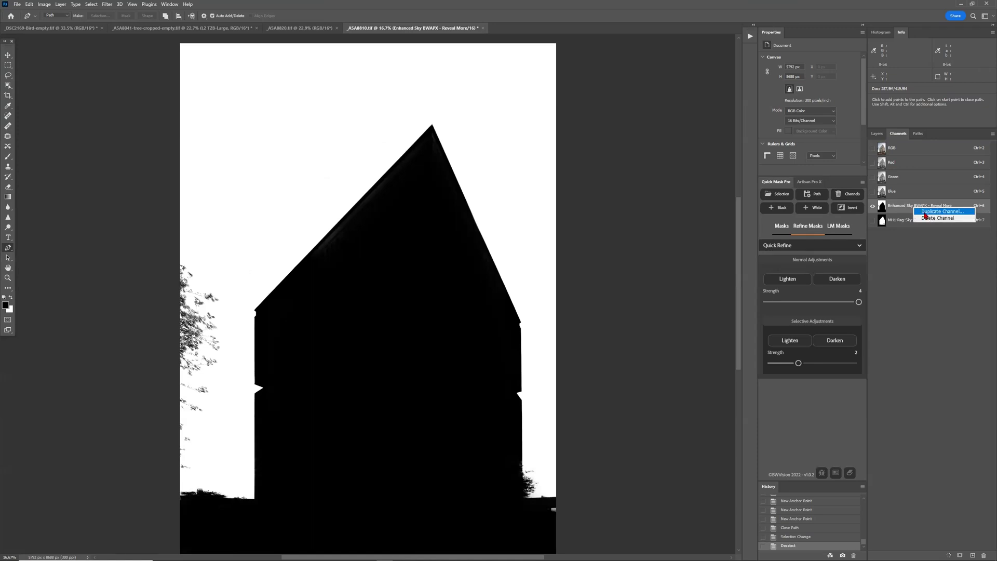
pyautogui.click(924, 212)
pyautogui.click(469, 199)
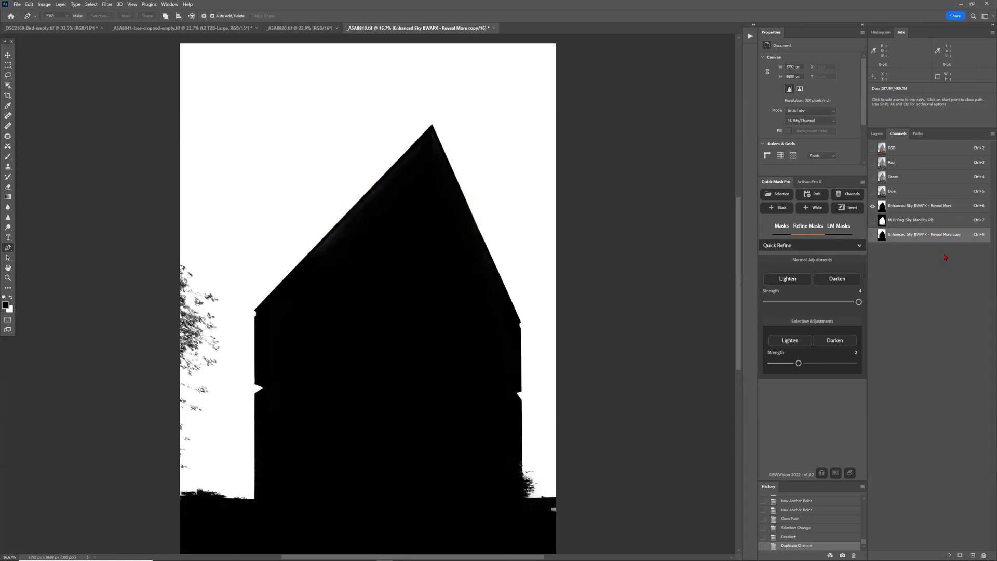
pyautogui.click(902, 211)
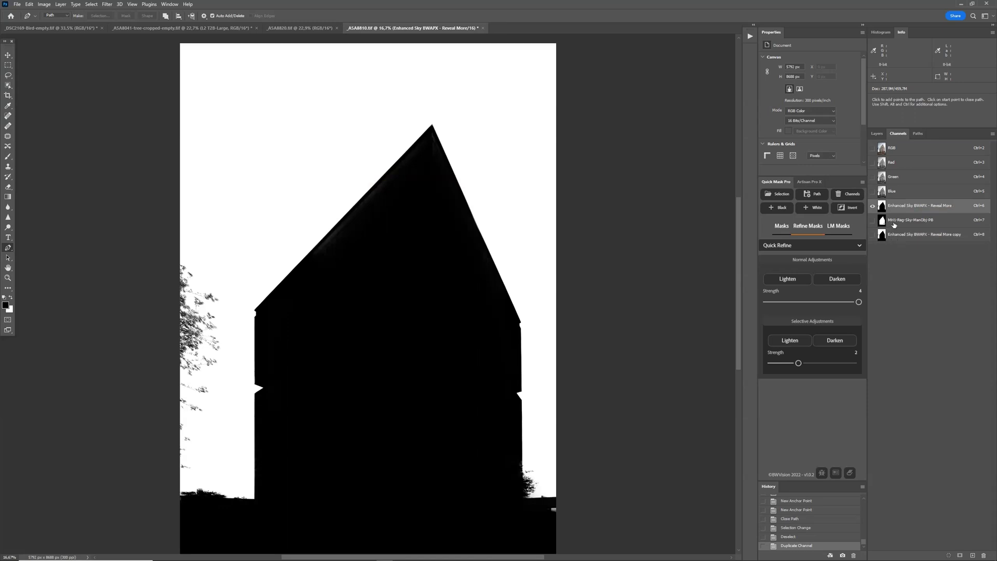
pyautogui.hotkey('ctrl', 'z')
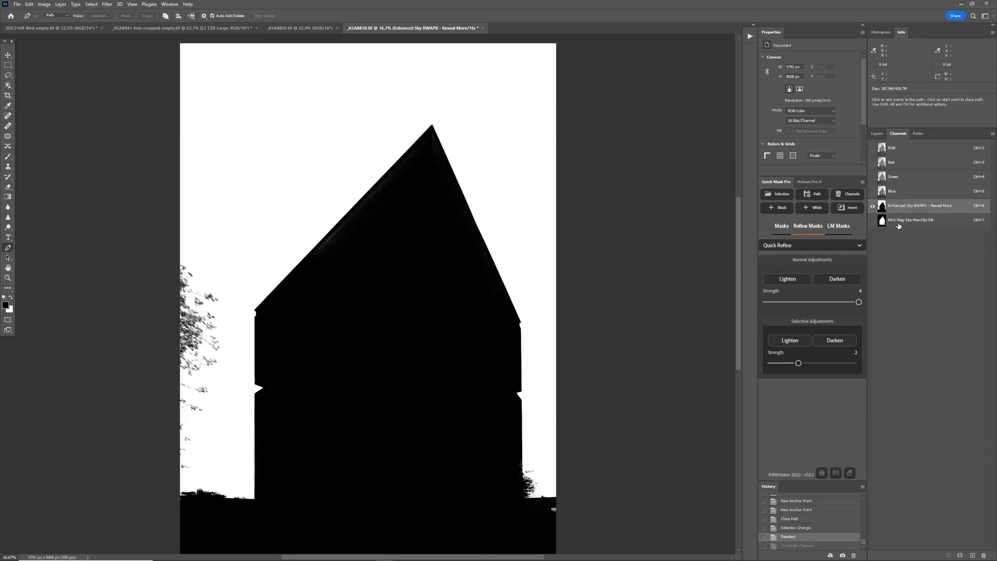
# Duplicate the MH1-Reg-Sky-ManObj-PB channel as MH1-Reg-Sky-ManObj-PB copy and display the copy
pyautogui.click(902, 226)
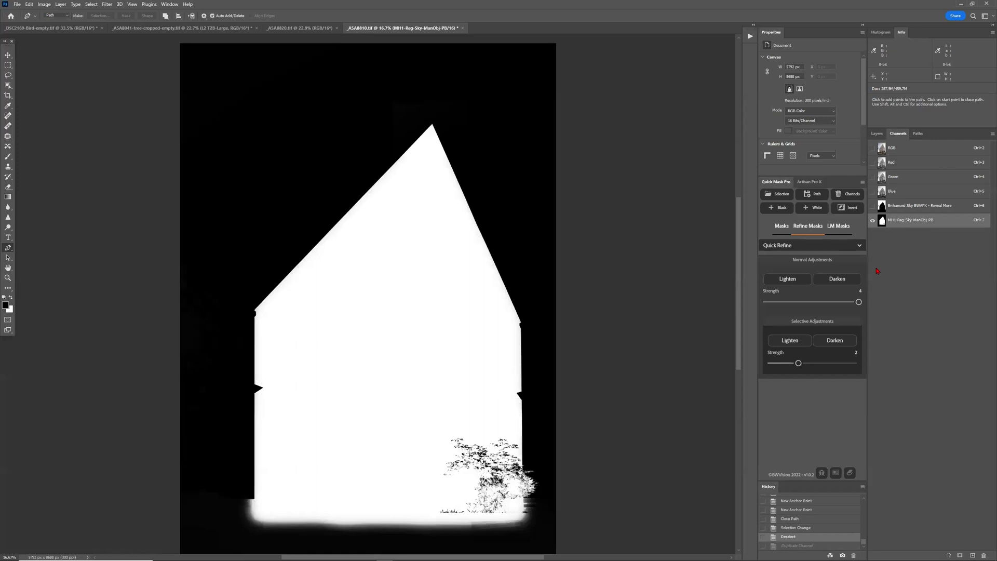
pyautogui.rightClick(907, 222)
pyautogui.click(920, 225)
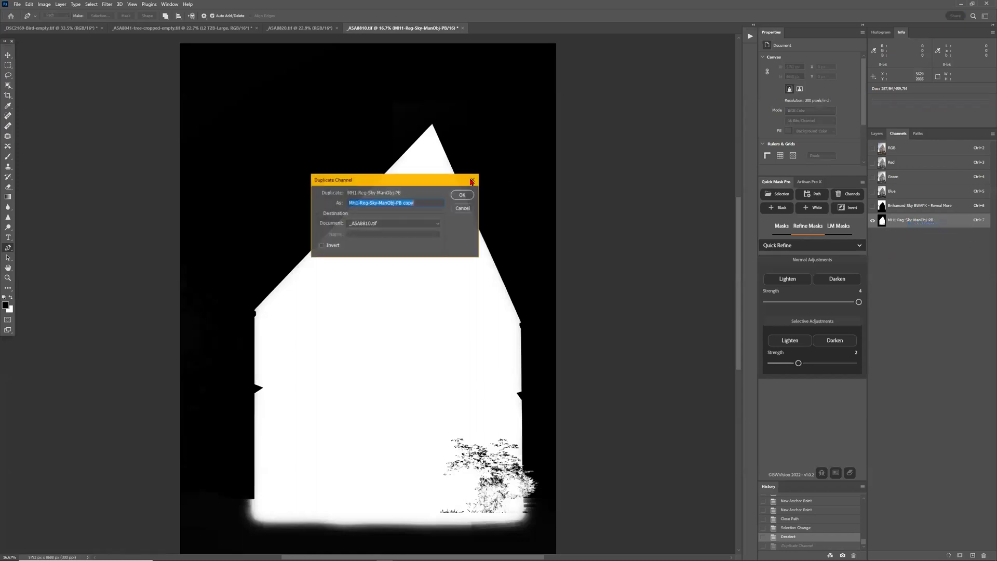
pyautogui.click(459, 196)
pyautogui.click(898, 222)
pyautogui.click(902, 239)
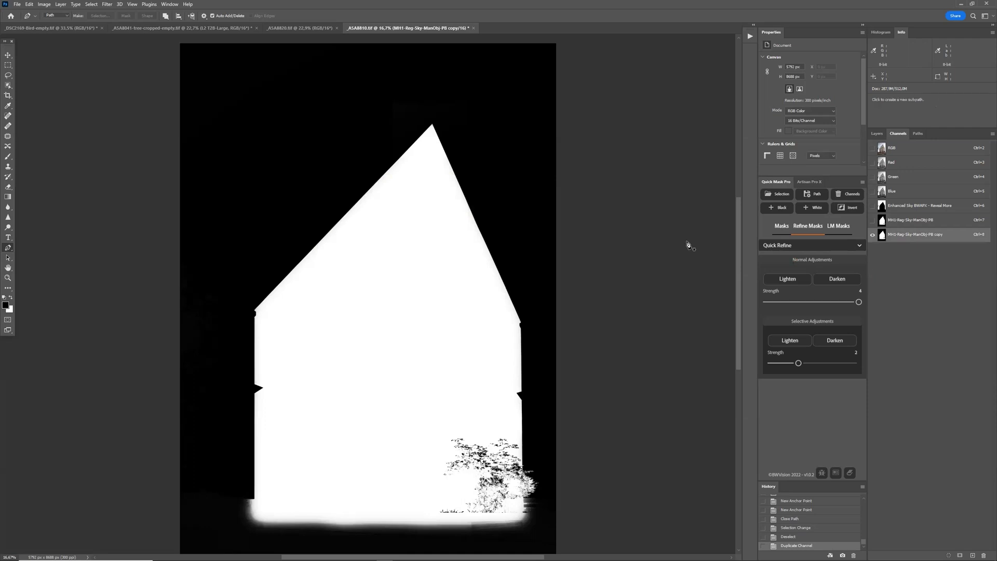
# Reselect the left-side selection and darken that half of the mask copy with Quick Refine's Normal Adjustments at strength 4
pyautogui.click(91, 5)
pyautogui.click(99, 27)
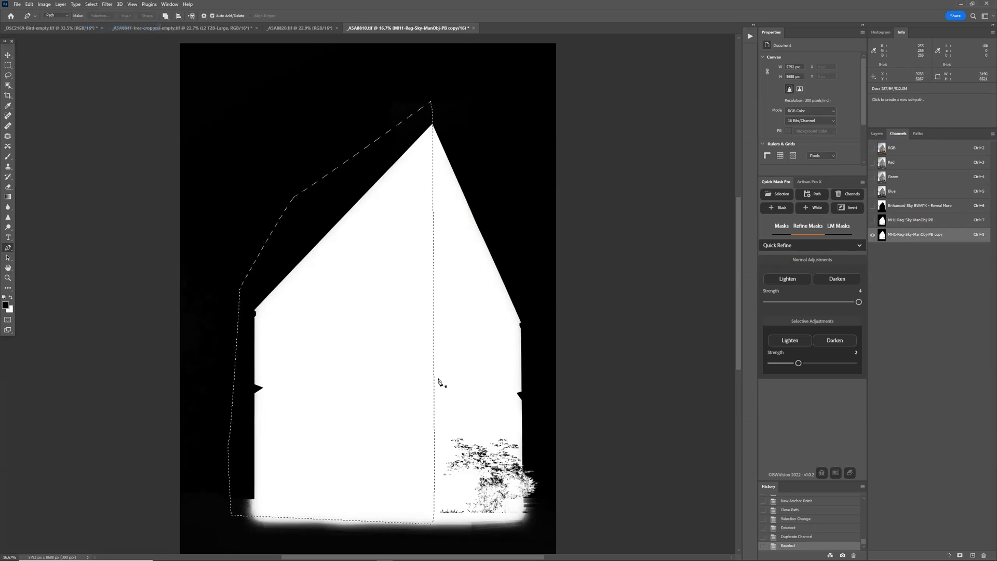
pyautogui.click(841, 280)
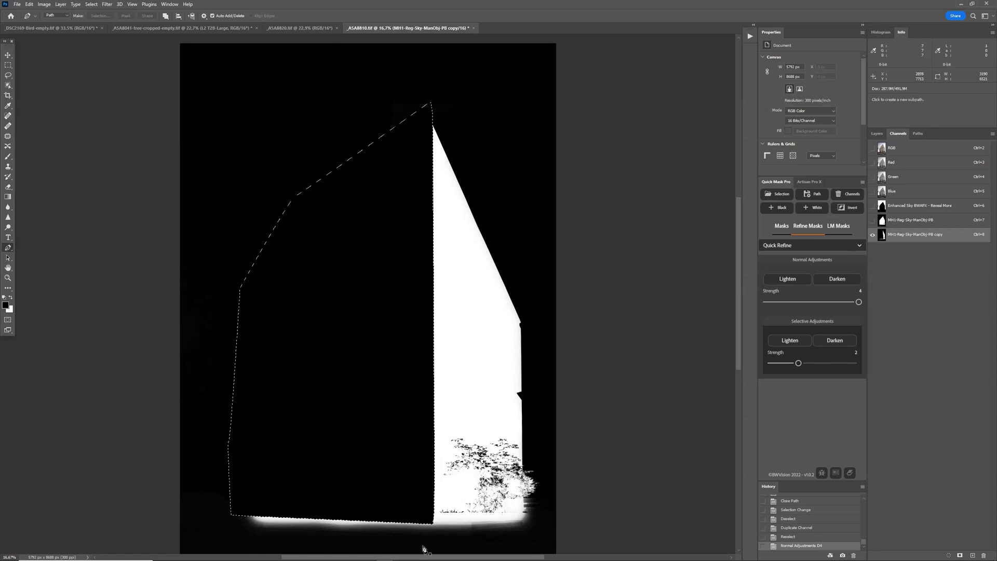
# Rename the duplicated mask channel as Right
pyautogui.doubleClick(906, 233)
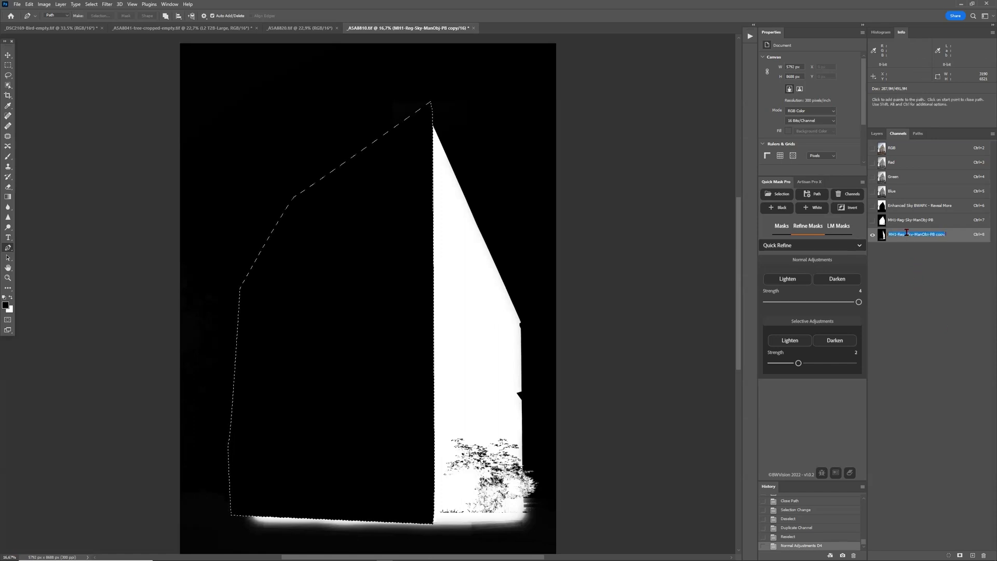
pyautogui.write('Right')
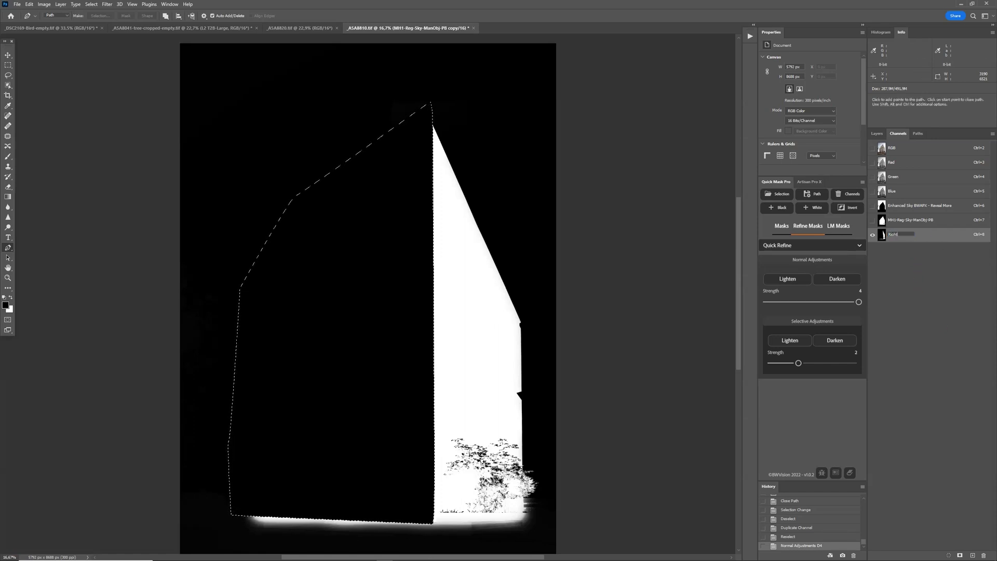
pyautogui.press('Return')
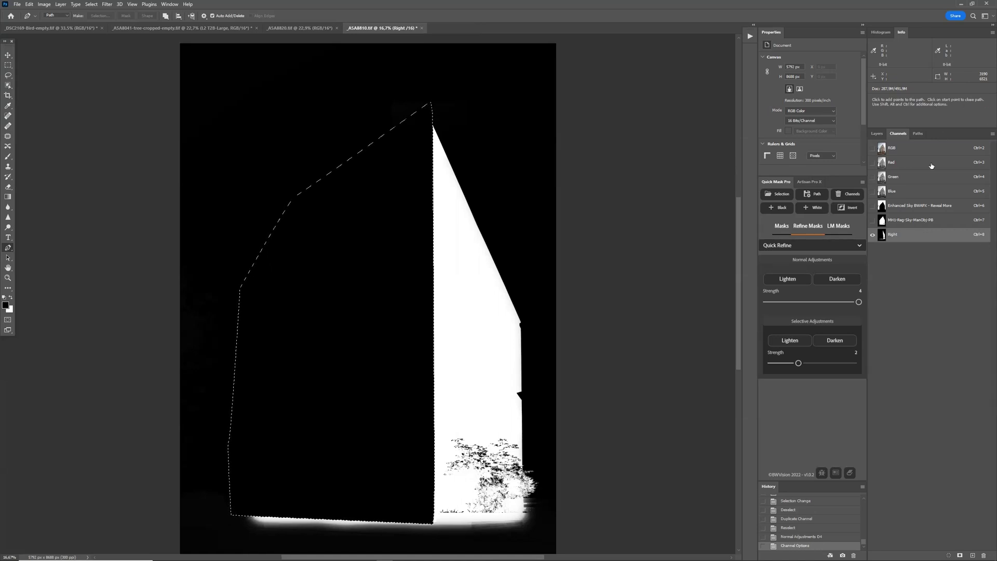
# Compare the MH1-Reg-Sky-ManObj-PB mask with the RGB image, return to the mask and clear the selection
pyautogui.click(921, 223)
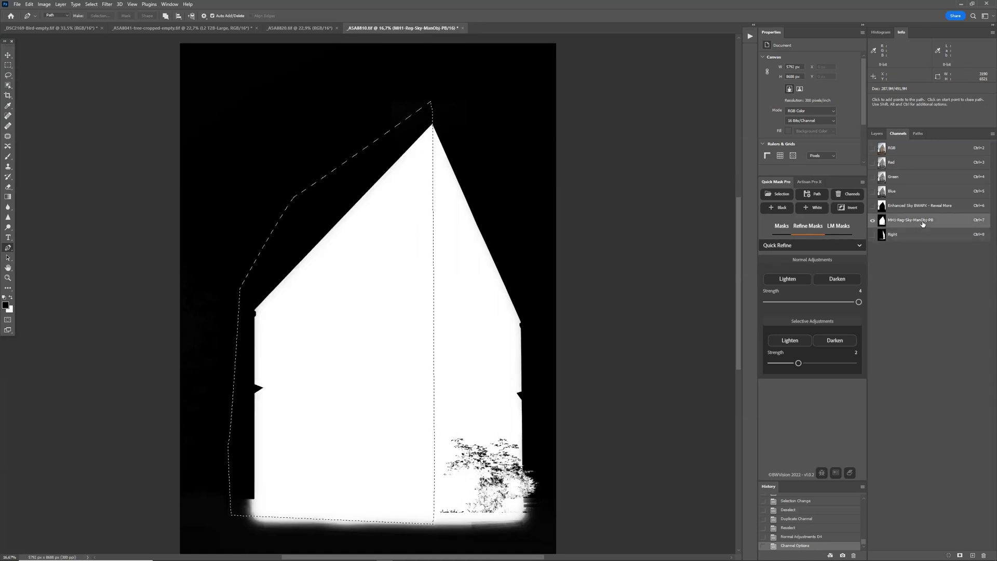
pyautogui.click(916, 151)
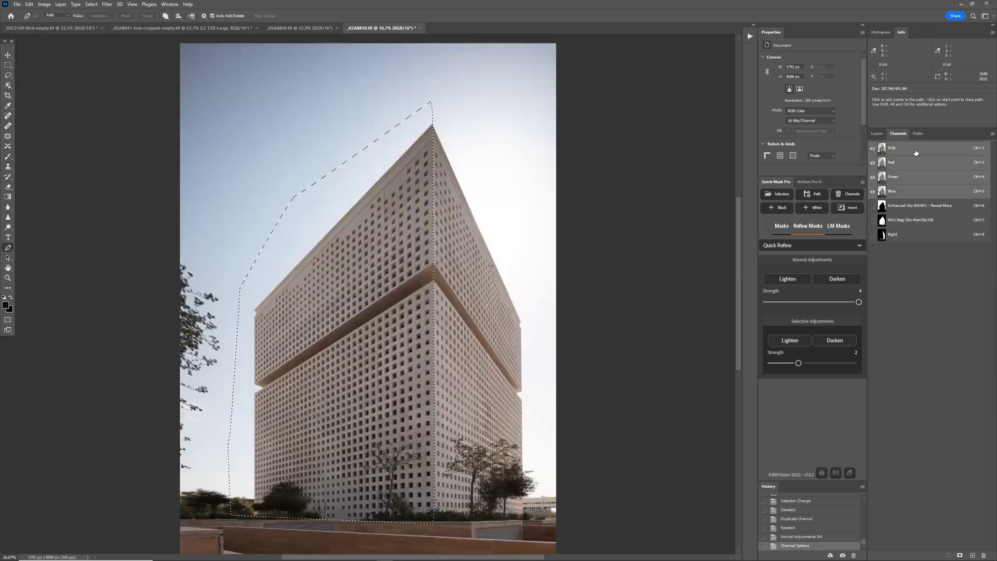
pyautogui.hotkey('ctrl', '7')
pyautogui.hotkey('ctrl', 'd')
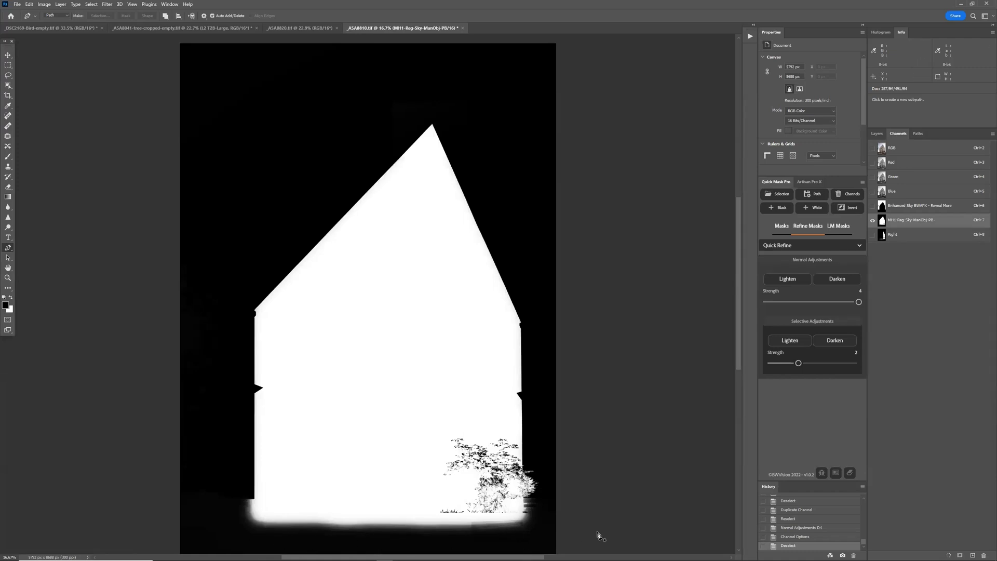
# Select the main building in The Rotterdam image with Select Subject and save the selection as a new channel named ps ss
pyautogui.hotkey('ctrl', '2')
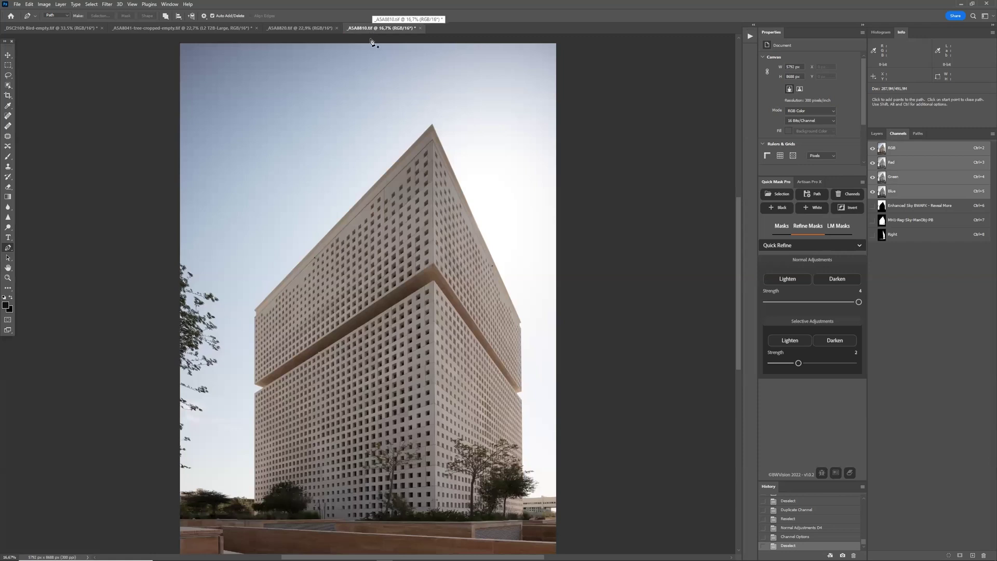
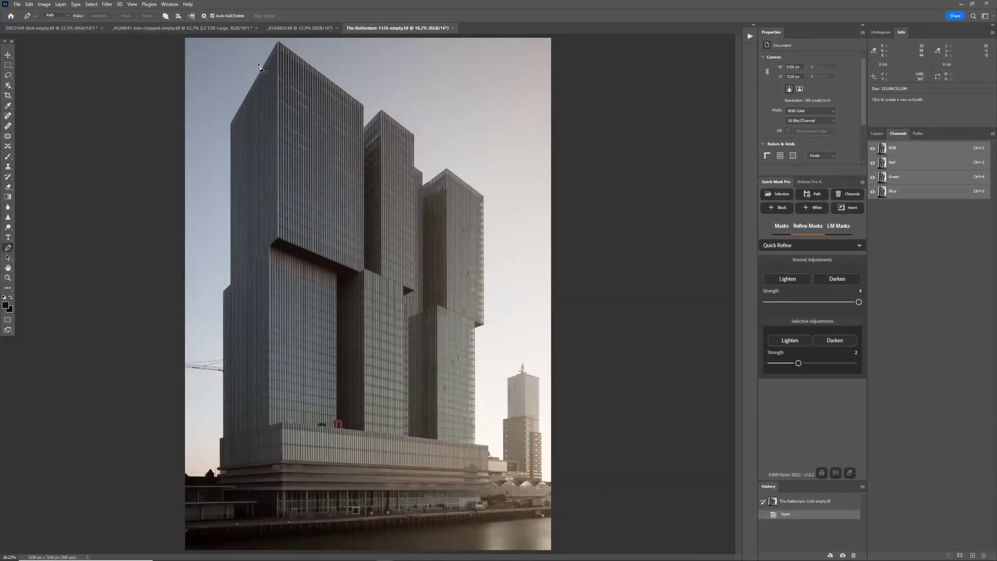
pyautogui.click(92, 5)
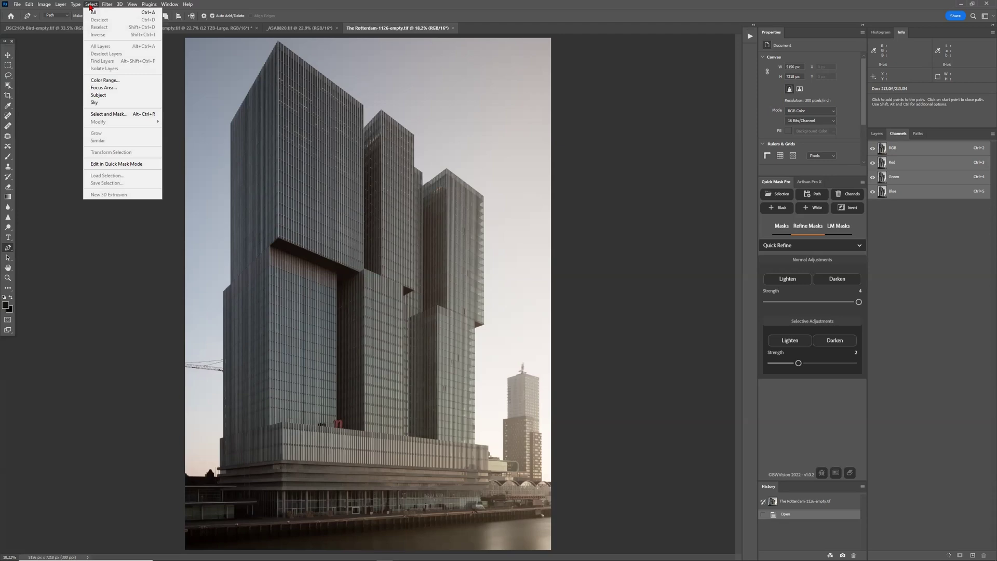
pyautogui.click(116, 96)
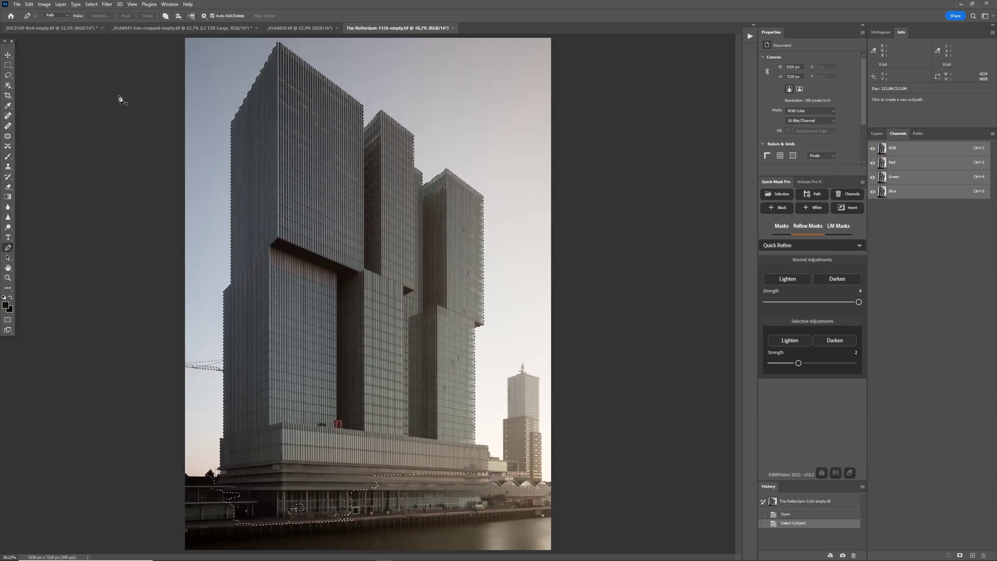
pyautogui.click(91, 4)
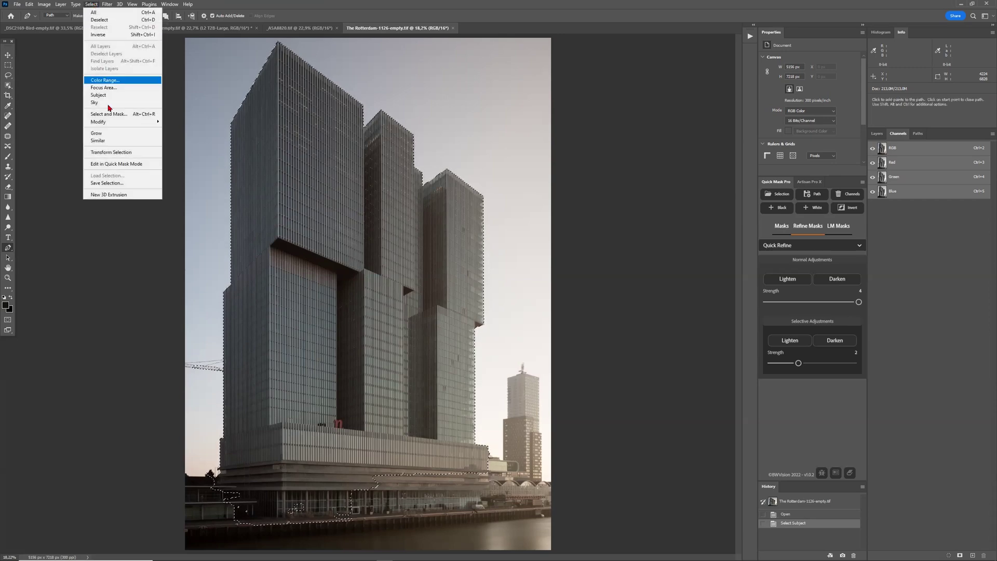
pyautogui.click(114, 184)
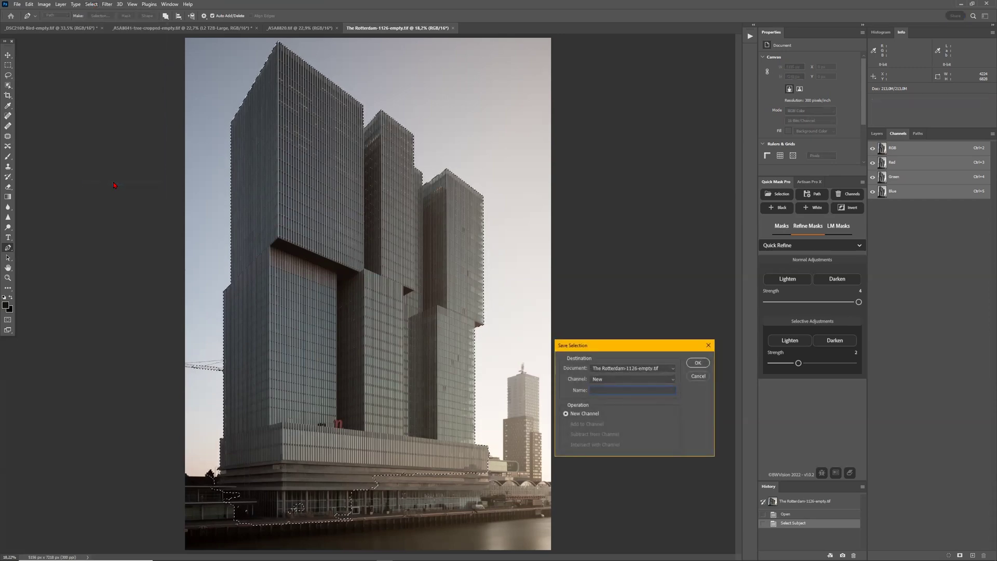
pyautogui.write('ps ss')
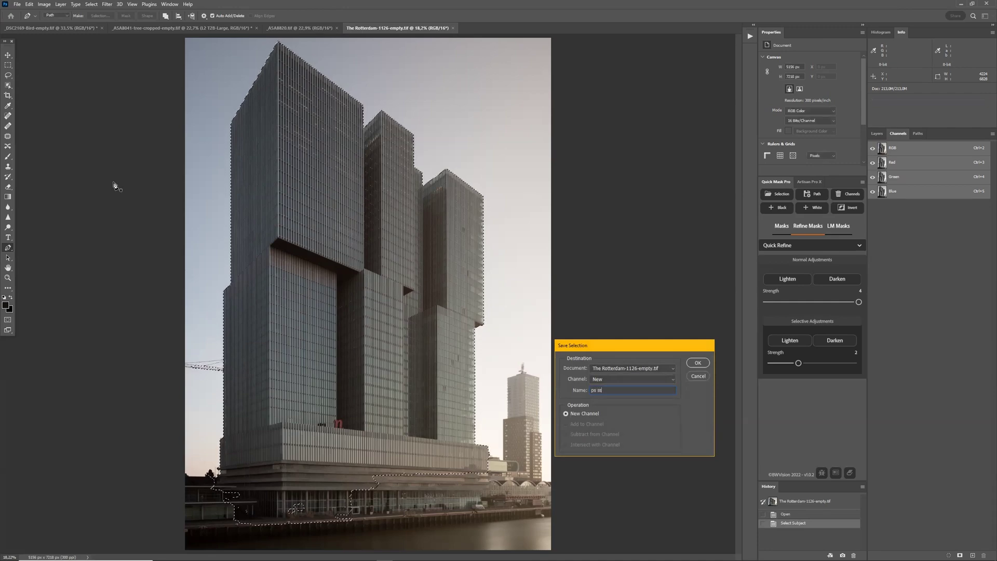
pyautogui.press('Return')
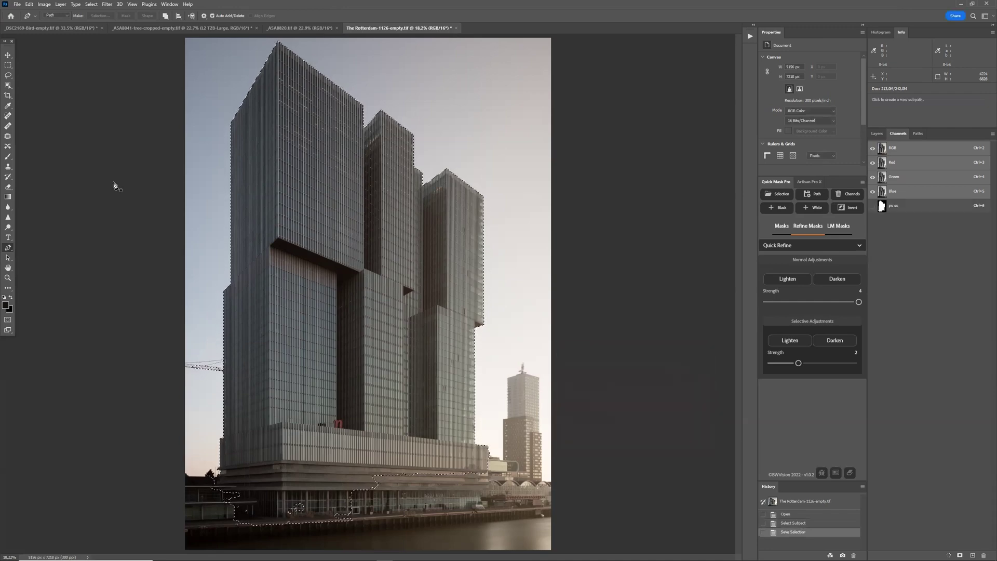
# Display the ps ss channel, clear the selection and examine the mask's edges from the rooflines down to the base
pyautogui.click(909, 206)
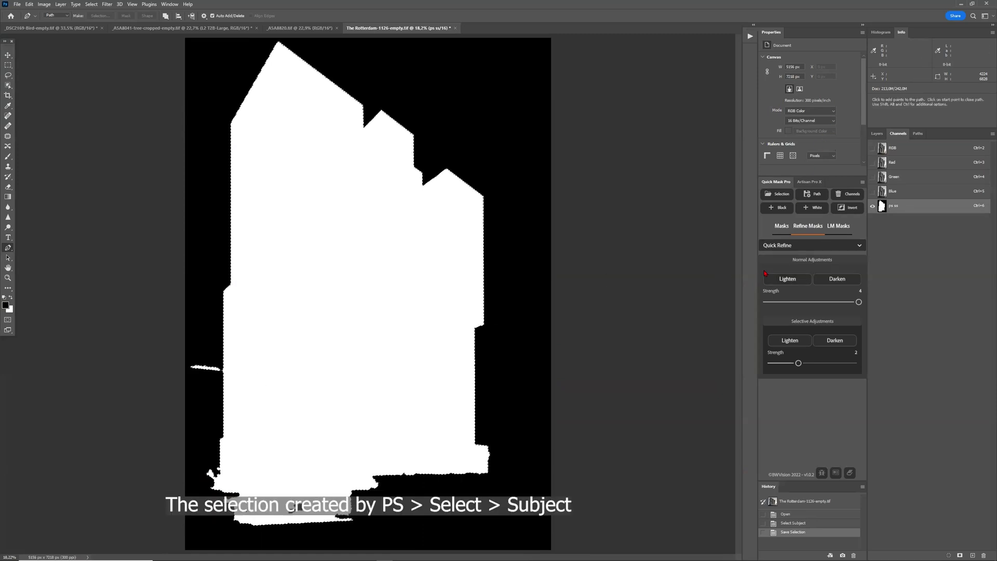
pyautogui.hotkey('ctrl', 'd')
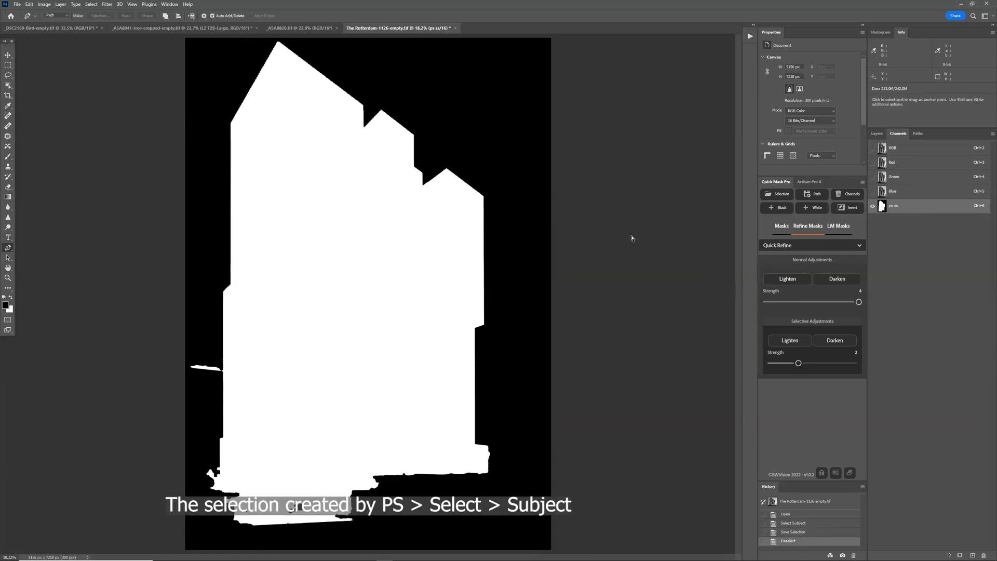
pyautogui.hotkey('ctrl', '+')
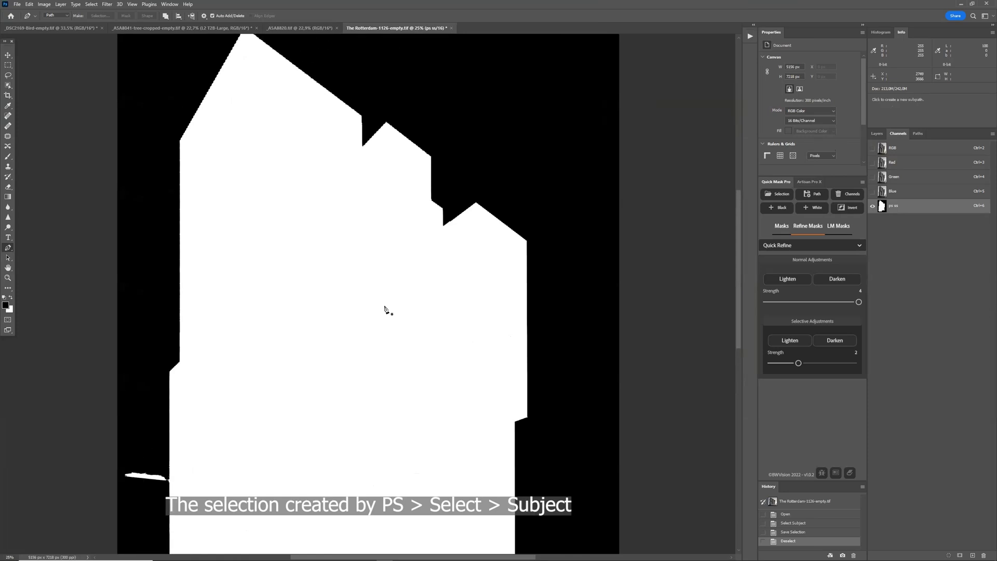
pyautogui.scroll(1, 384, 306)
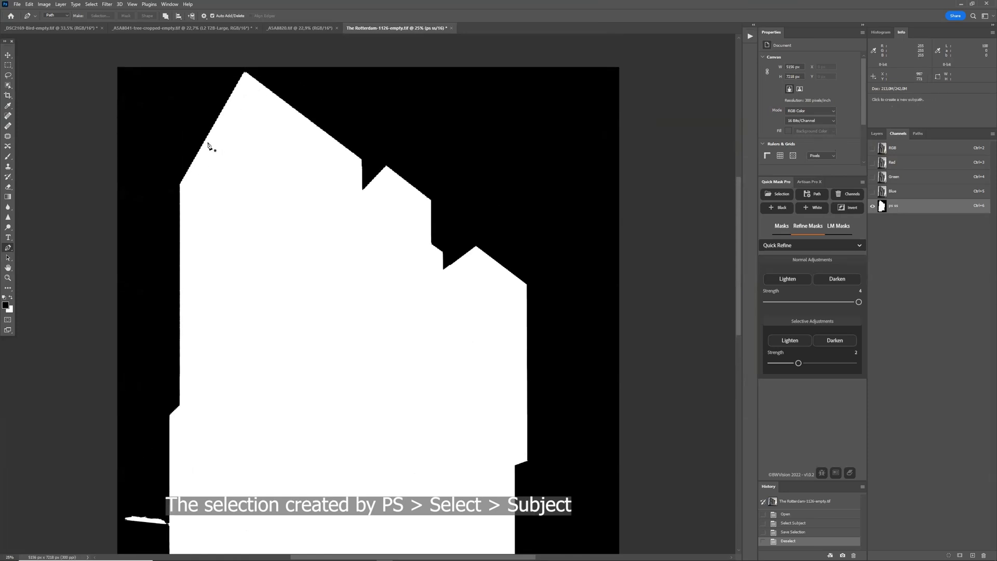
pyautogui.scroll(-1, 319, 267)
pyautogui.scroll(-2, 317, 265)
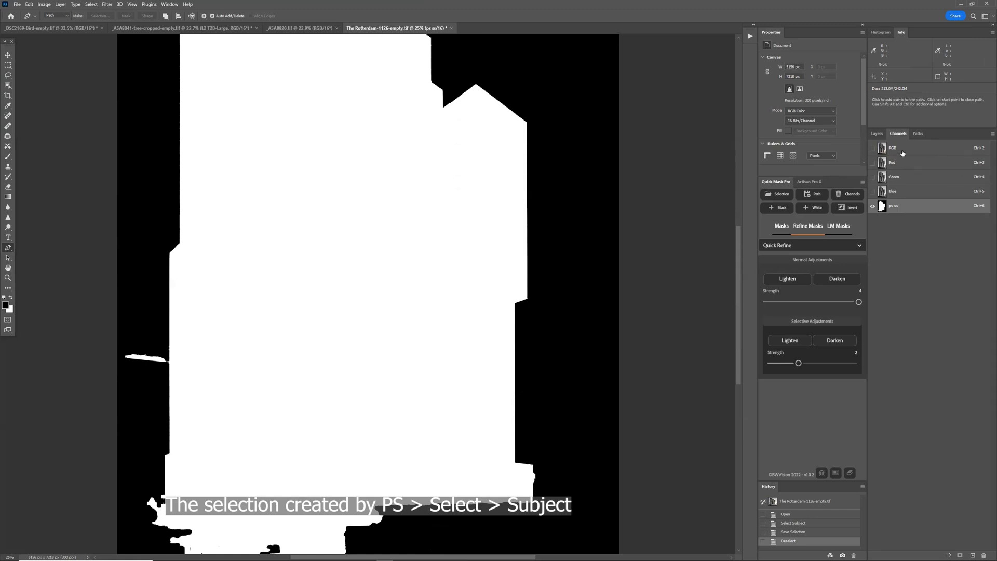
# Compare the ps ss mask with the RGB image around the crane and along the building's base at the quay
pyautogui.click(873, 205)
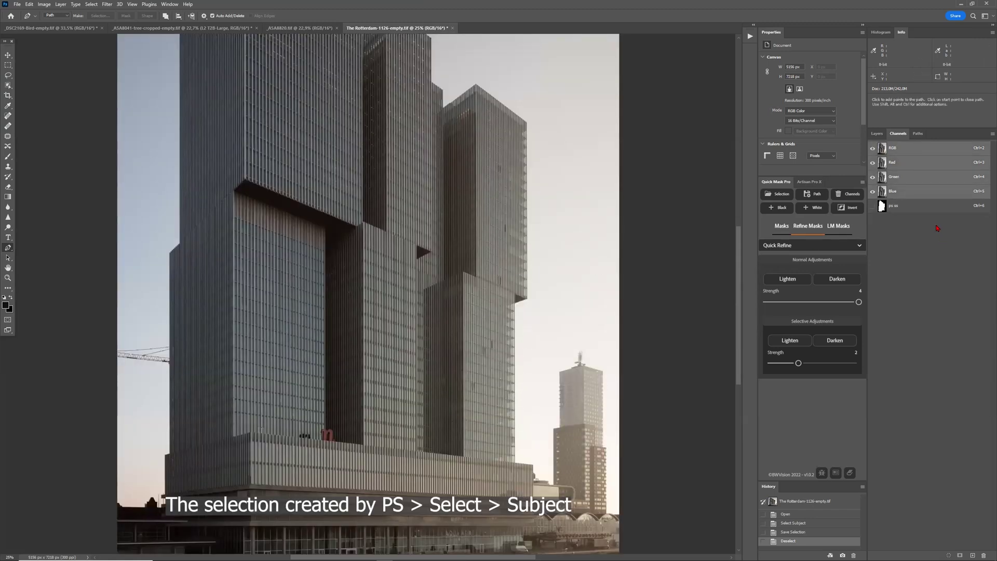
pyautogui.click(913, 207)
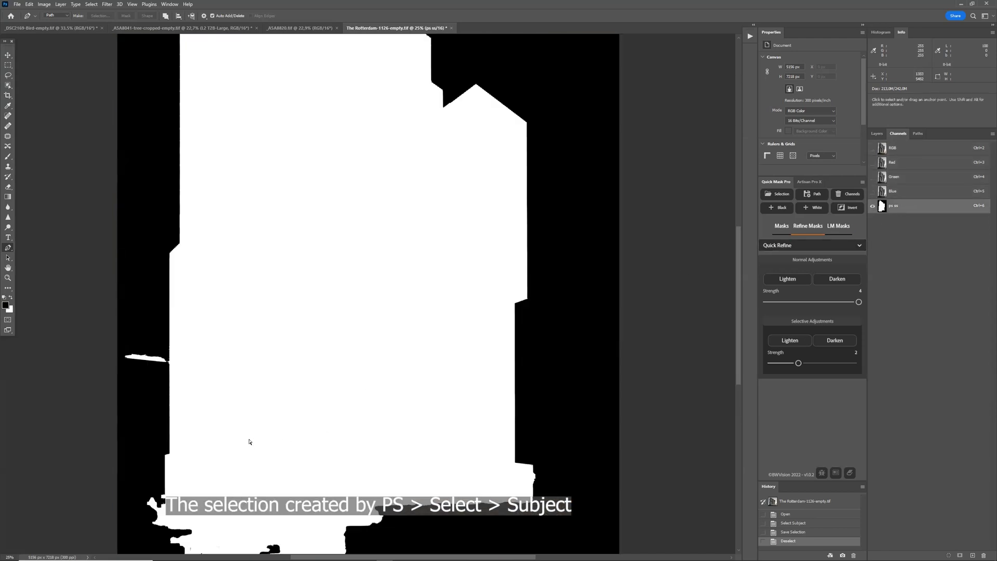
pyautogui.hotkey('ctrl', '+')
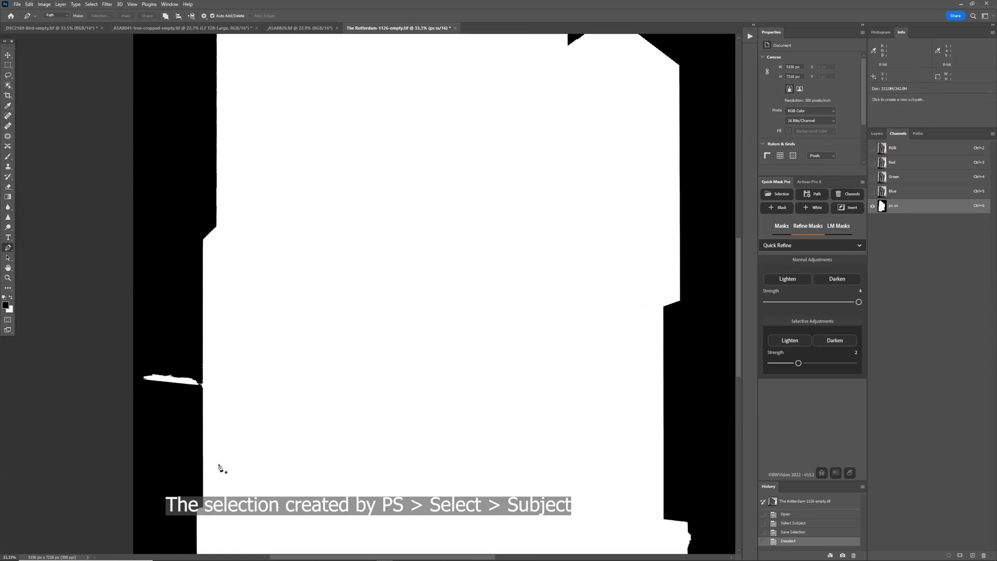
pyautogui.click(902, 150)
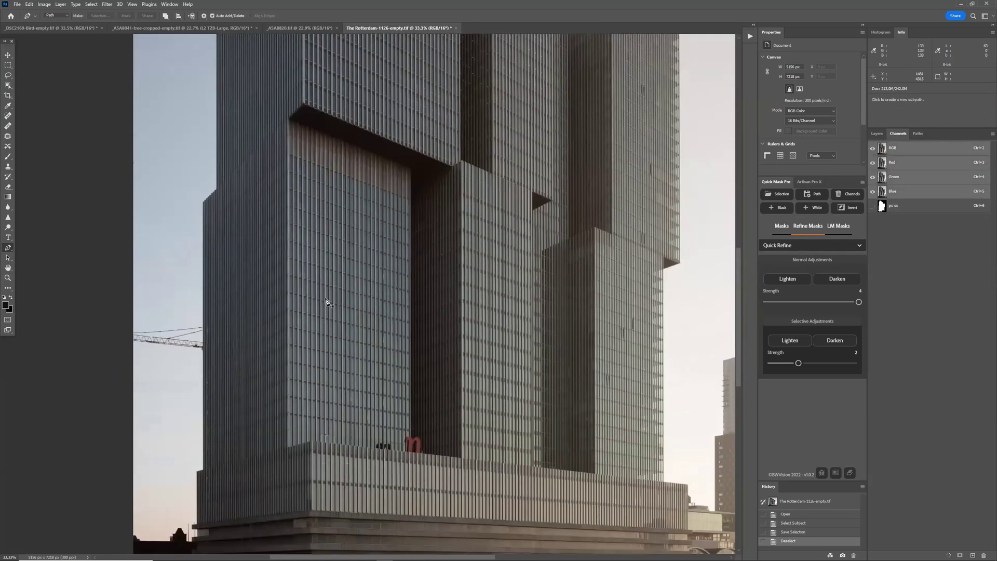
pyautogui.scroll(-3, 327, 302)
pyautogui.click(881, 203)
pyautogui.scroll(-1, 320, 341)
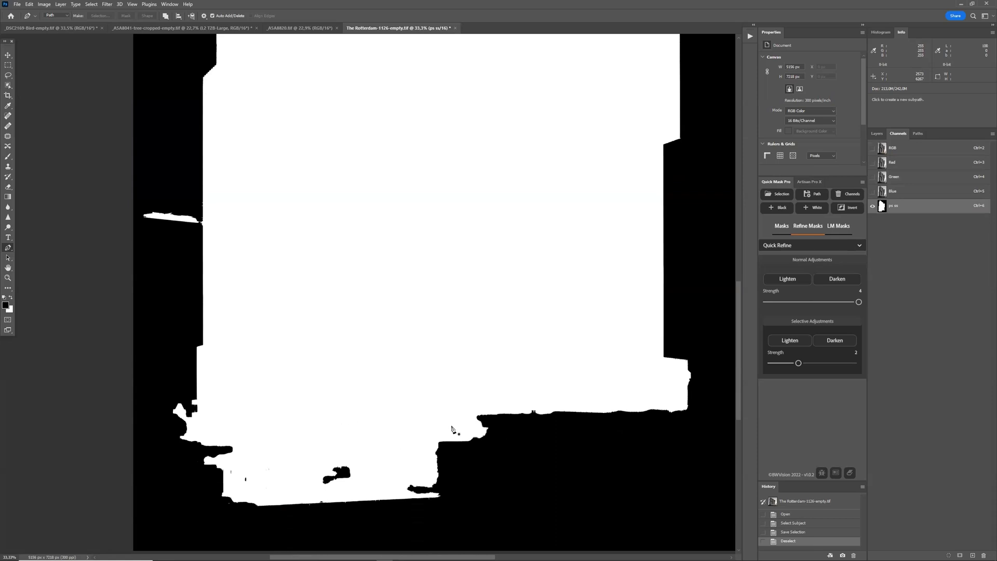
pyautogui.click(894, 150)
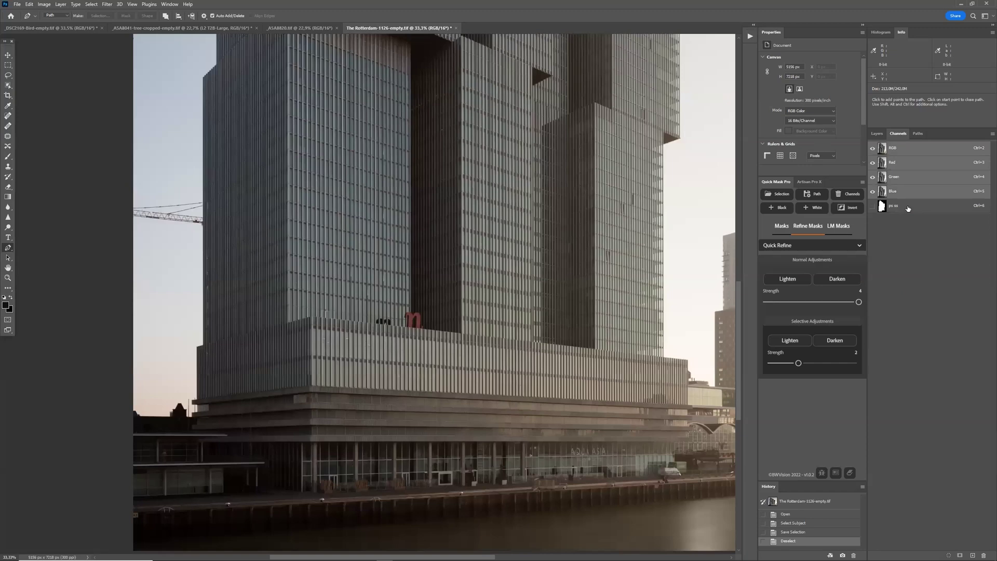
# Show Quick Mask Pro's Manual Object Detect masks and compare the entire ps ss mask with the RGB image
pyautogui.click(779, 230)
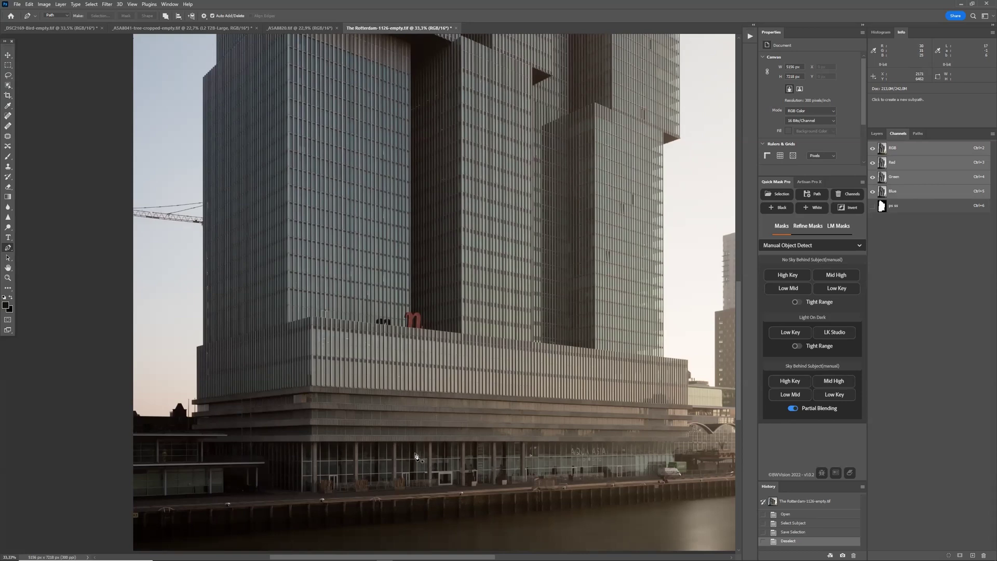
pyautogui.click(923, 211)
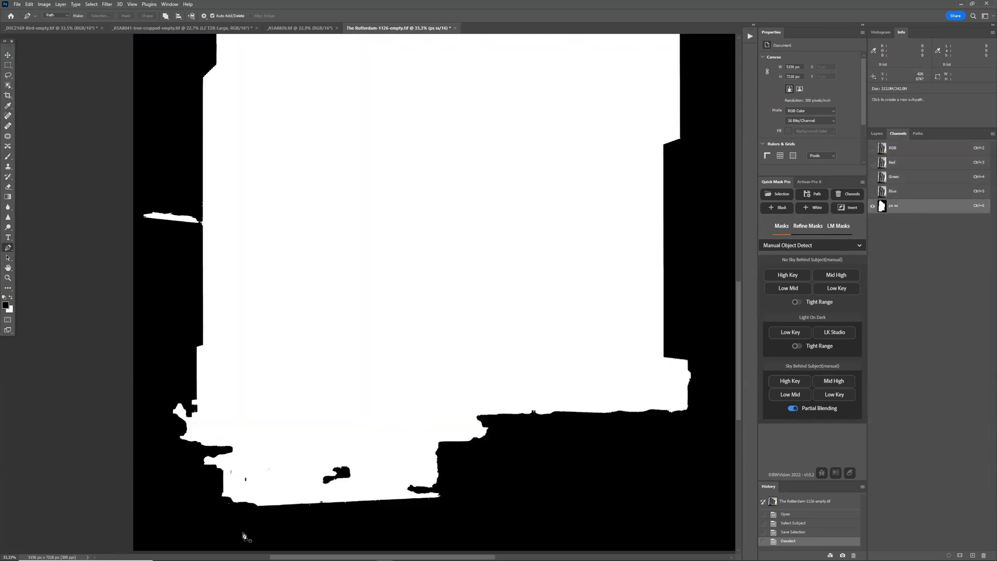
pyautogui.click(906, 150)
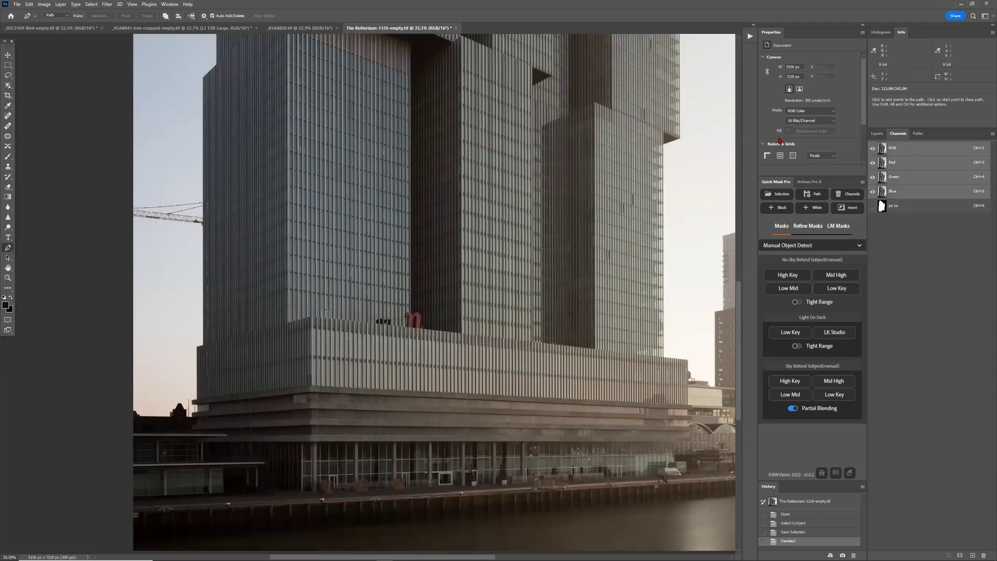
pyautogui.hotkey('ctrl', '0')
pyautogui.click(906, 207)
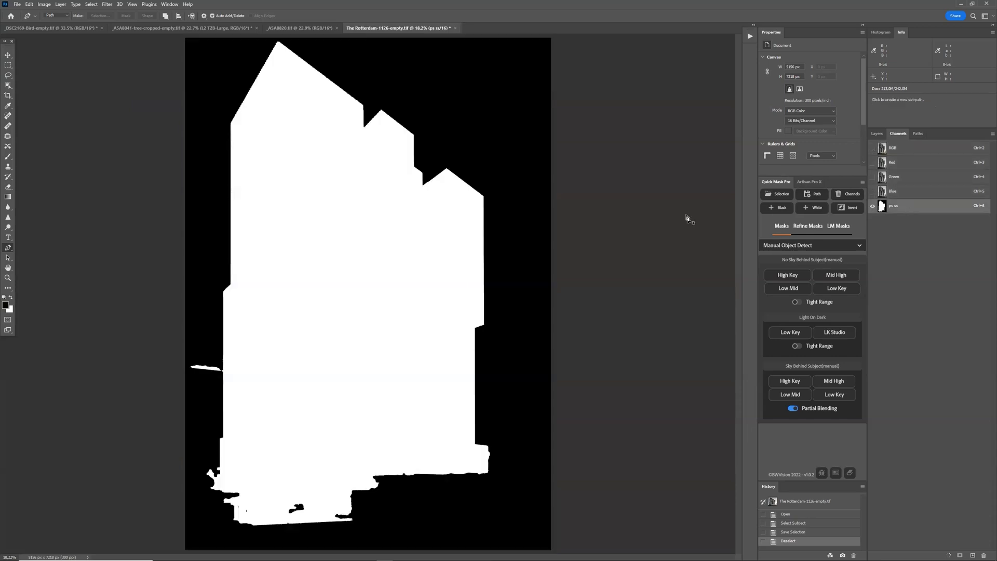
pyautogui.click(901, 151)
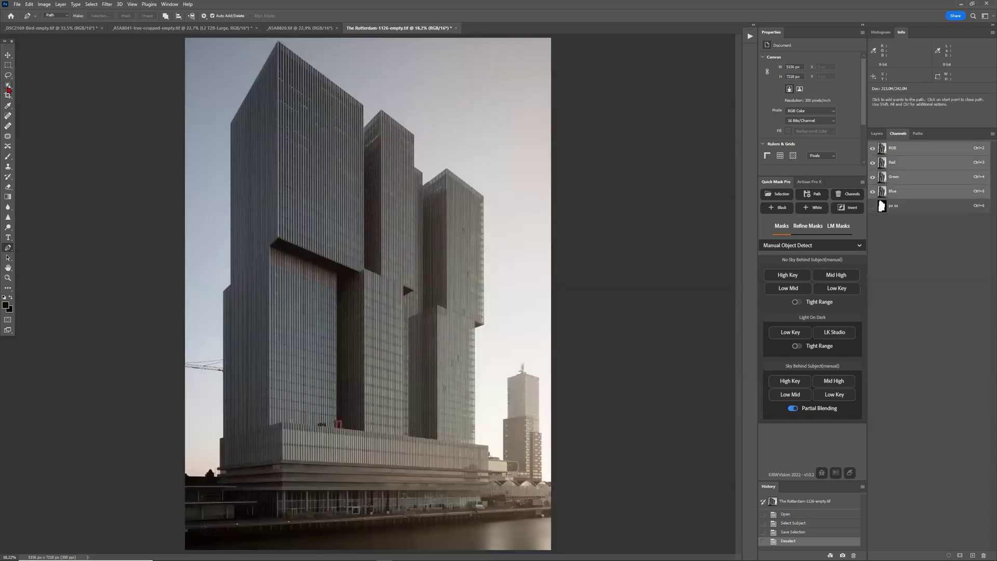
# Select the main building with the Object Selection tool and compare its outline with the ps ss mask
pyautogui.press('w')
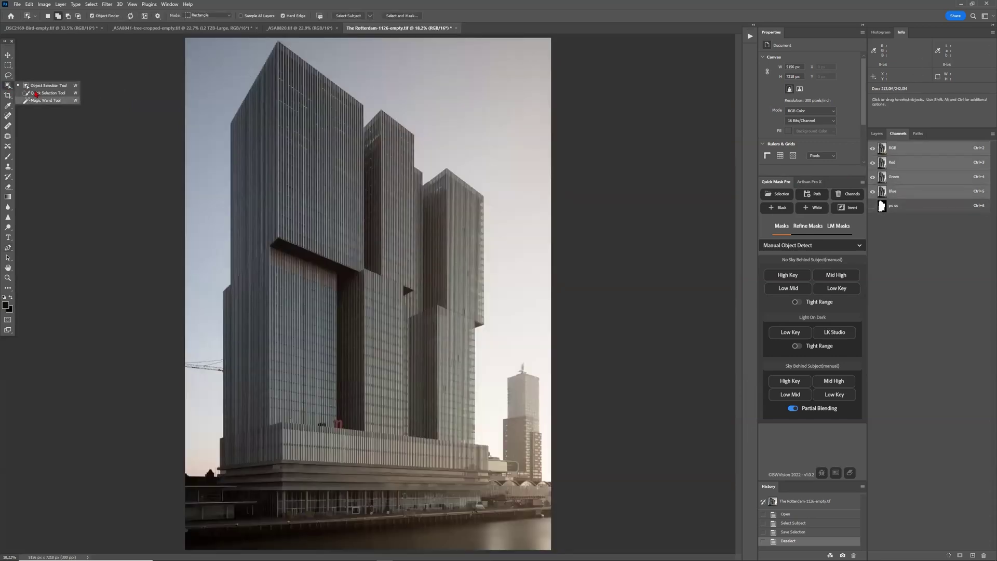
pyautogui.moveTo(185, 38); pyautogui.dragTo(499, 497)
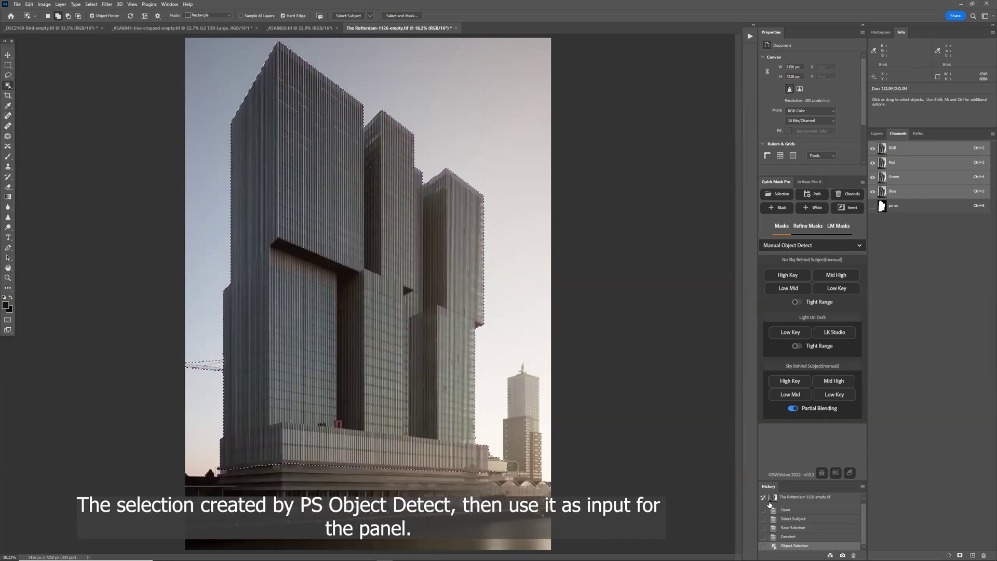
pyautogui.click(906, 208)
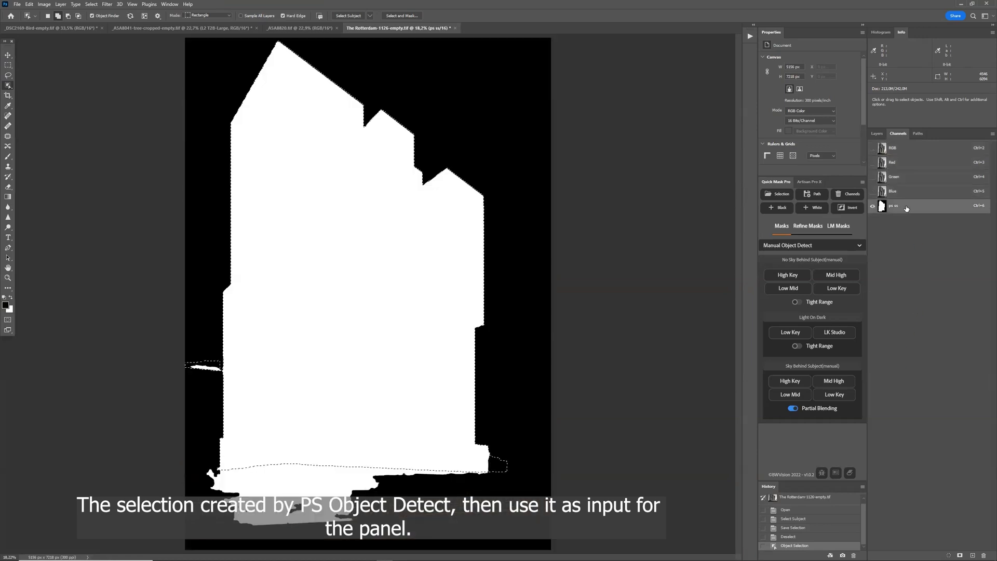
pyautogui.click(901, 152)
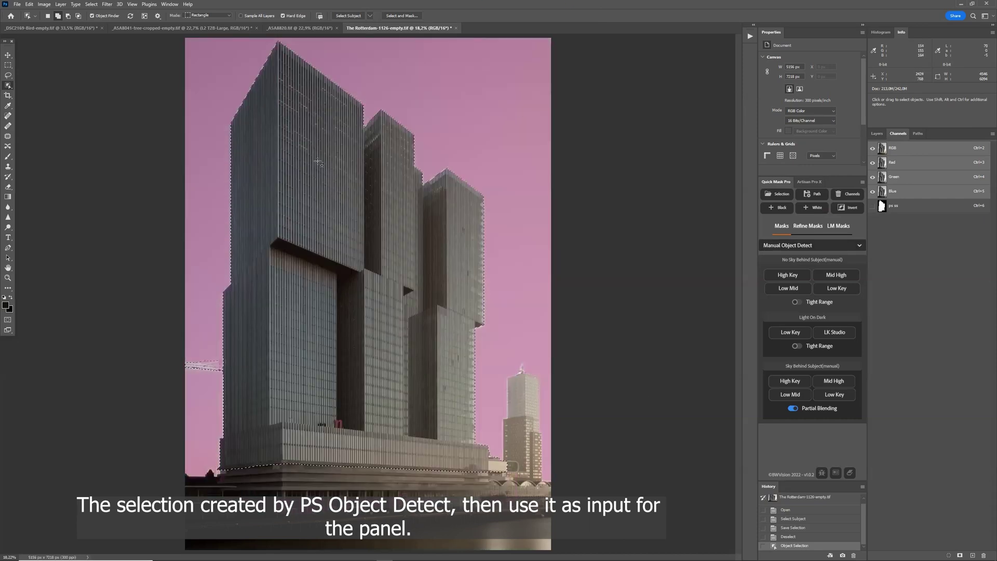
# Switch to the Rectangular Marquee tool and save the building selection as a new channel named PS Obj det
pyautogui.click(8, 67)
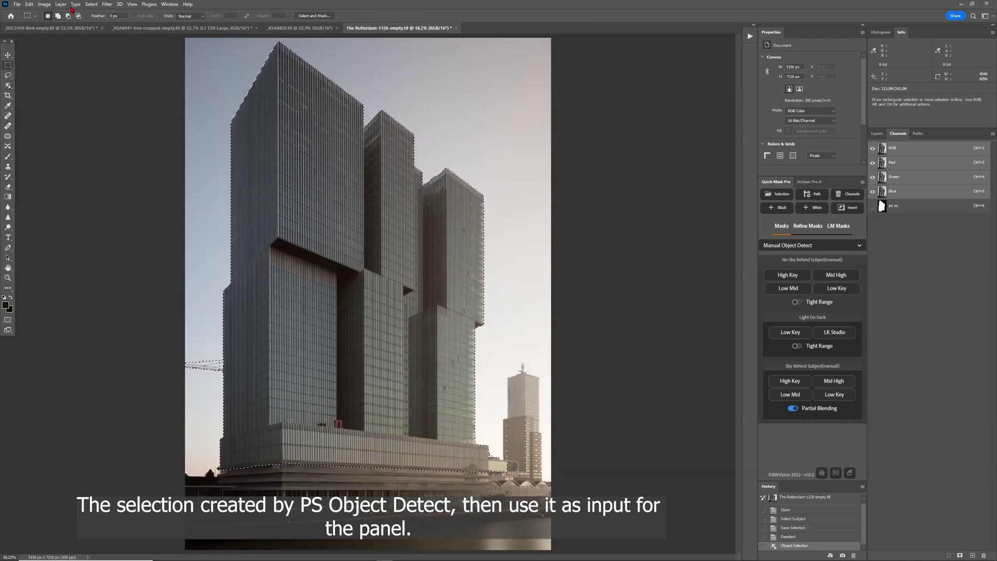
pyautogui.click(91, 4)
pyautogui.click(121, 183)
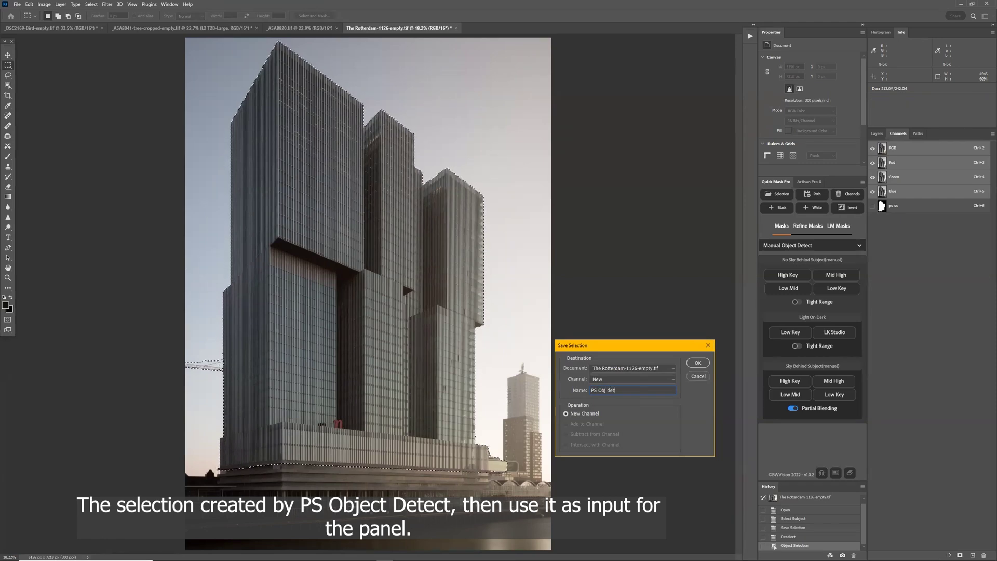
pyautogui.write('PS Obj det')
pyautogui.press('Return')
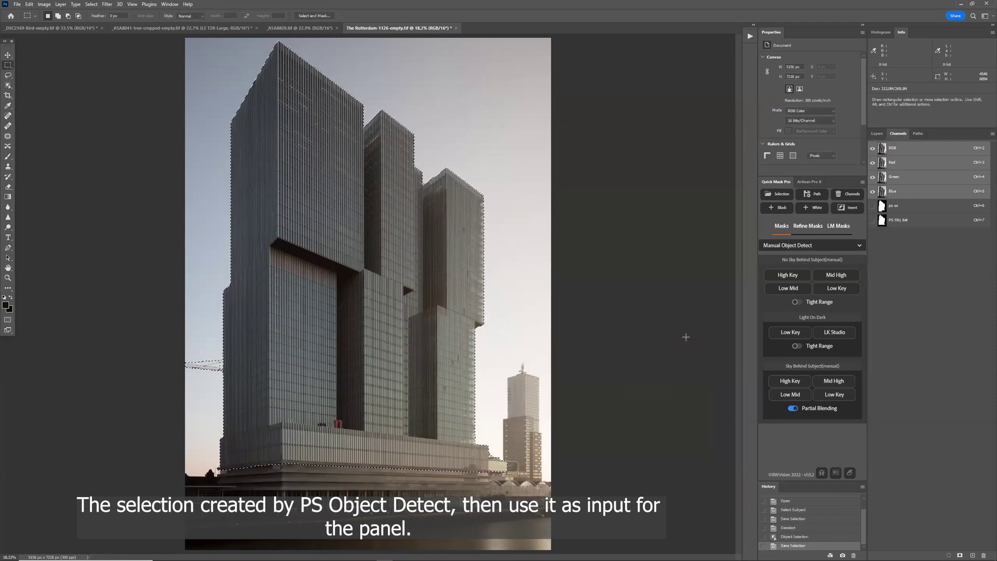
# Compare the PS Obj det and ps ss channels, delete ps ss and return to the RGB image
pyautogui.click(902, 221)
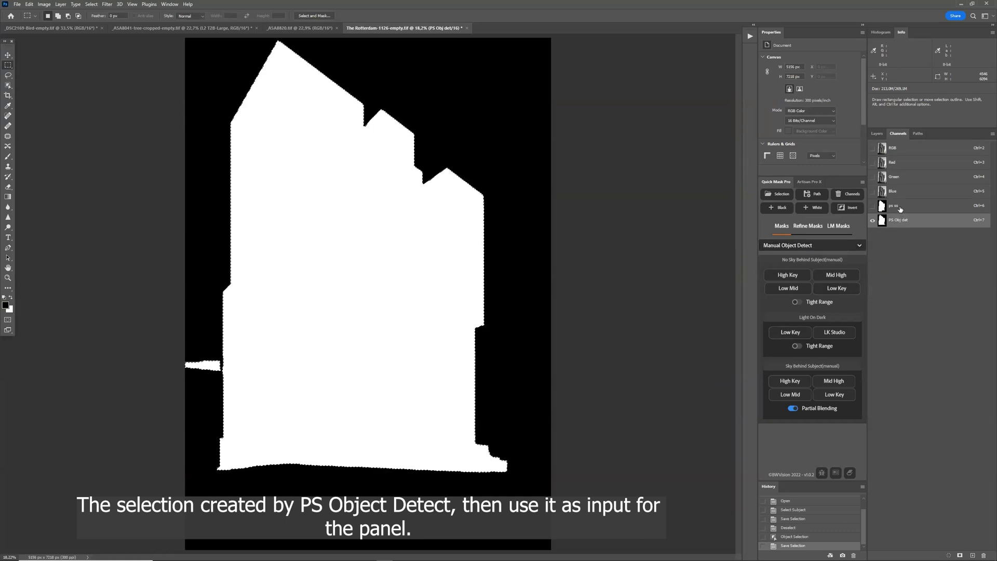
pyautogui.click(900, 208)
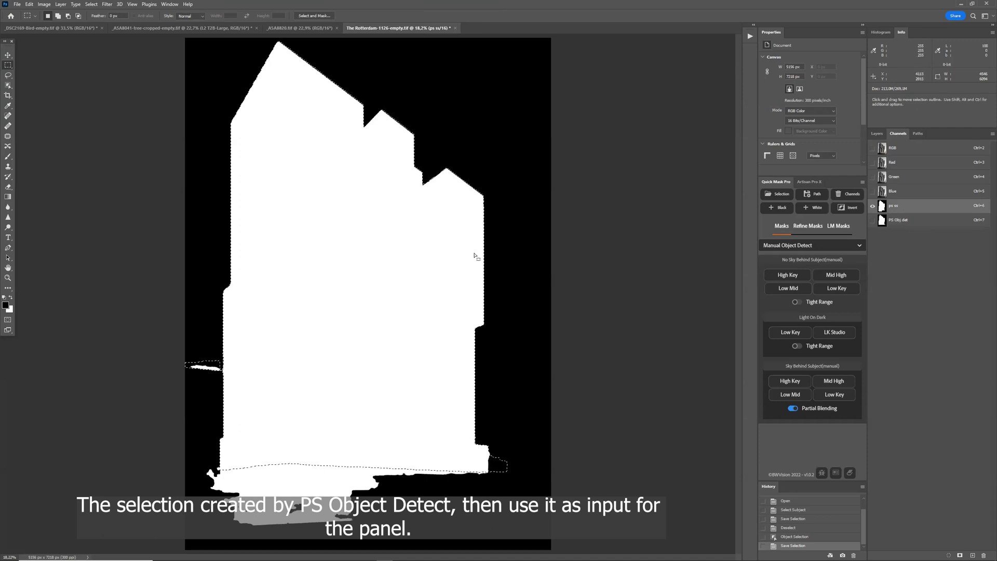
pyautogui.click(923, 222)
pyautogui.moveTo(915, 210); pyautogui.dragTo(984, 555)
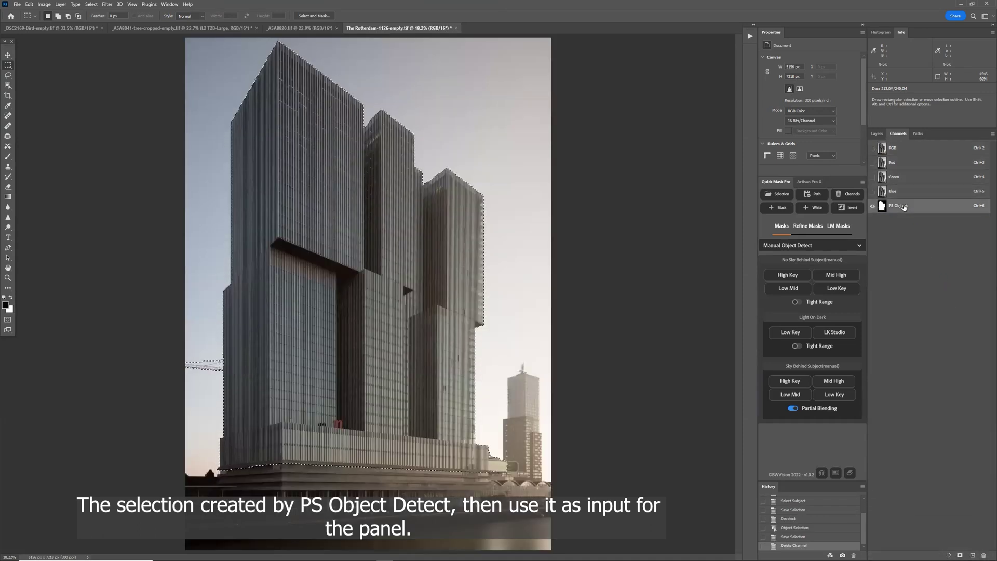
pyautogui.click(904, 207)
pyautogui.click(893, 148)
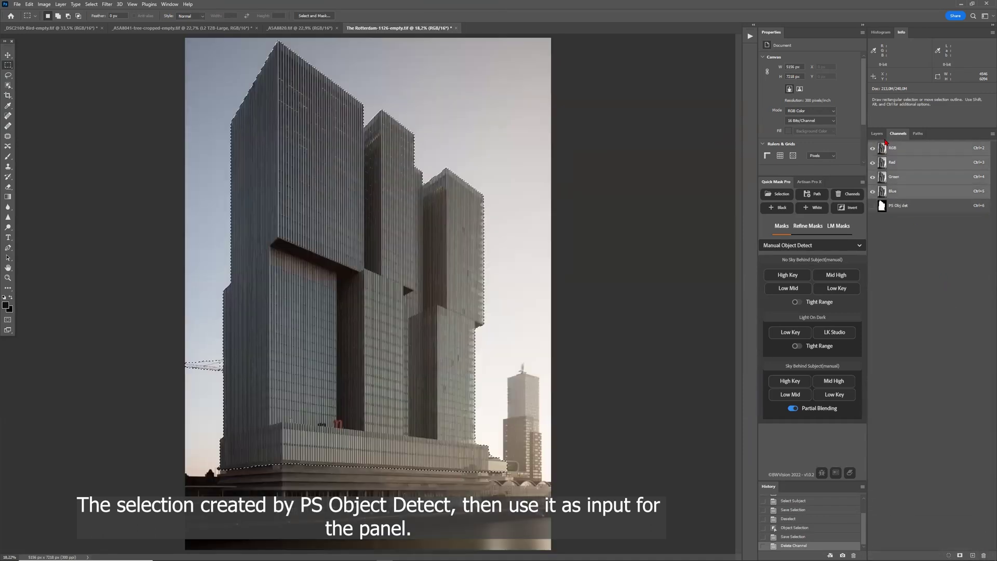
# Generate Low Mid masks from the building selection with Sky Behind Subject and Partial Blending, and display LM1-Reg-Sky-ManObj-PB
pyautogui.click(879, 134)
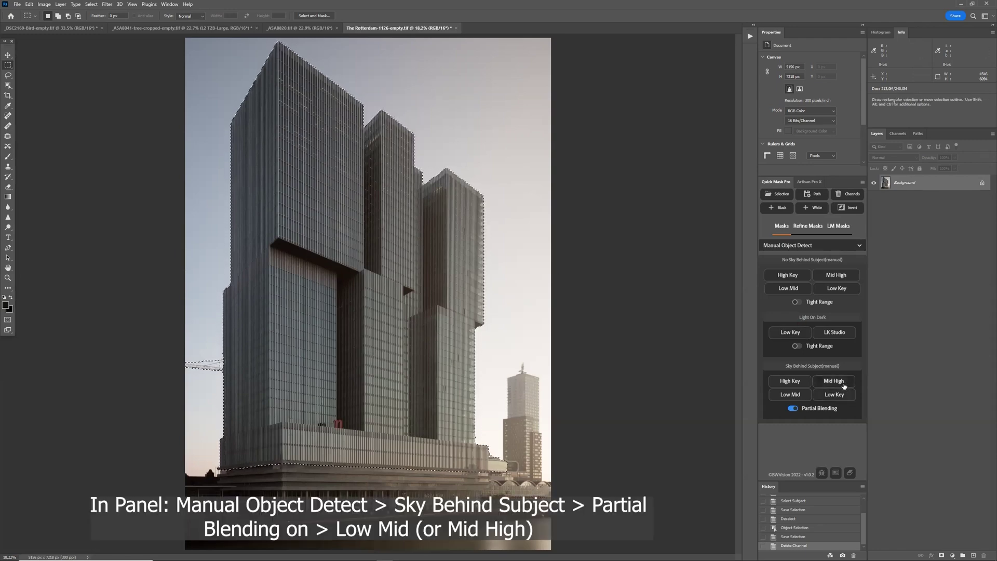
pyautogui.click(796, 396)
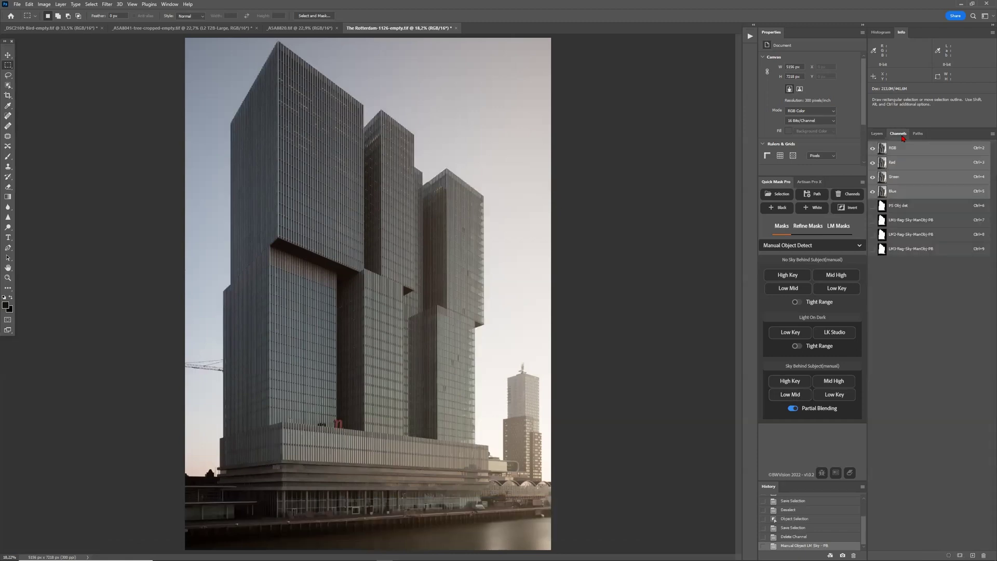
pyautogui.click(919, 220)
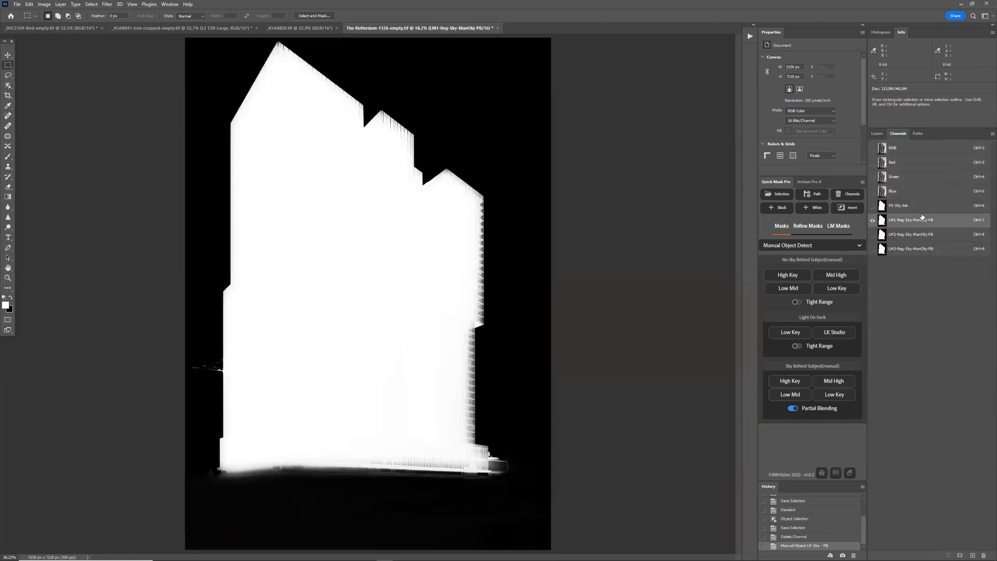
# Compare the LM1, LM2 and LM3 masks up close along the building's roofline and facade edges
pyautogui.hotkey('ctrl', '+')
pyautogui.hotkey('ctrl', '+')
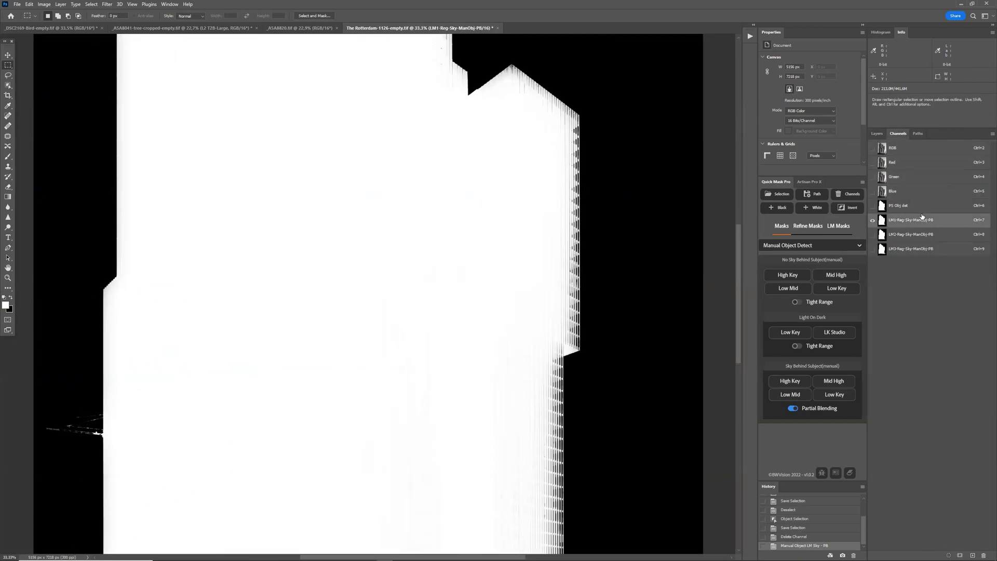
pyautogui.scroll(5, 456, 222)
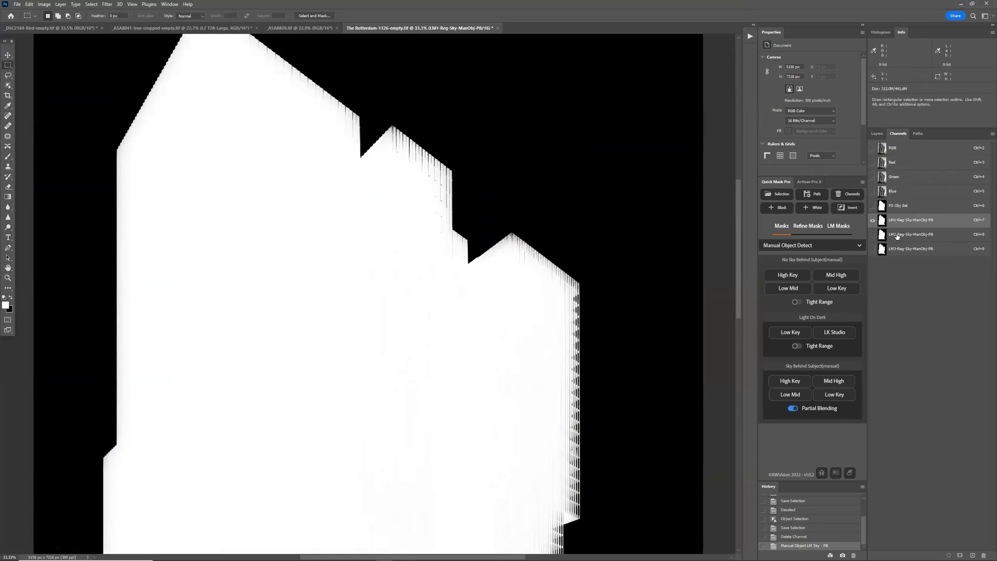
pyautogui.click(897, 236)
pyautogui.click(909, 251)
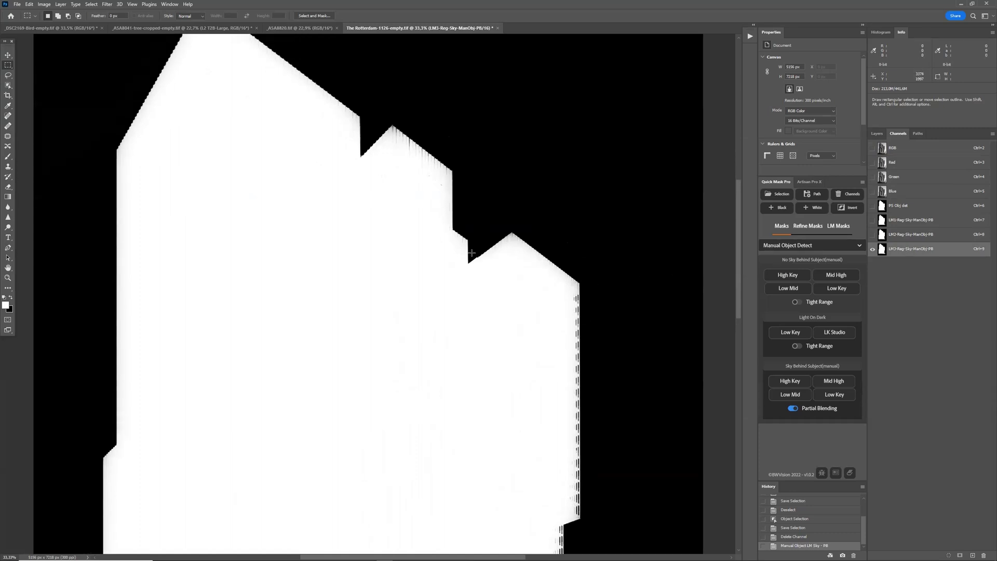
pyautogui.scroll(2, 467, 241)
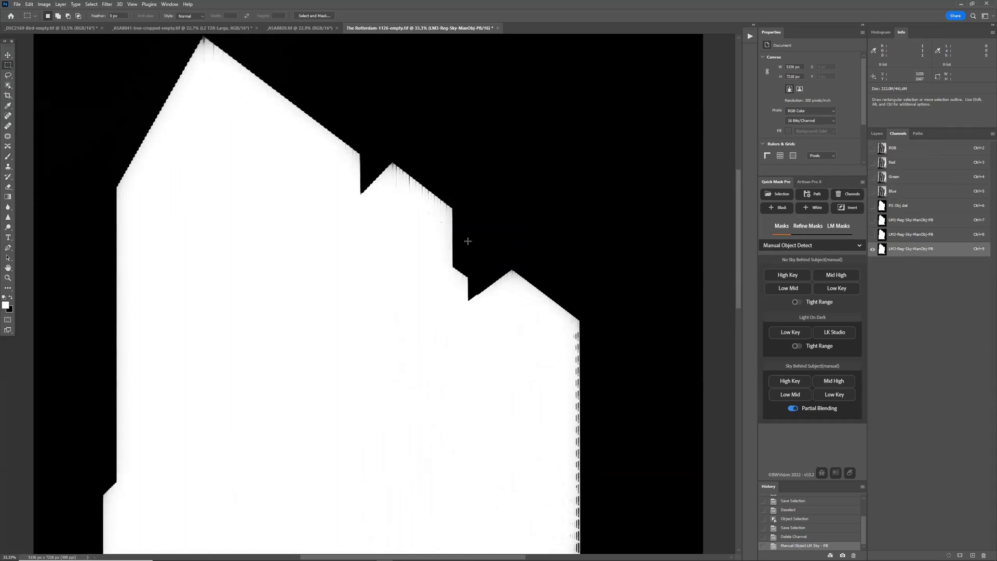
pyautogui.click(916, 237)
pyautogui.click(917, 224)
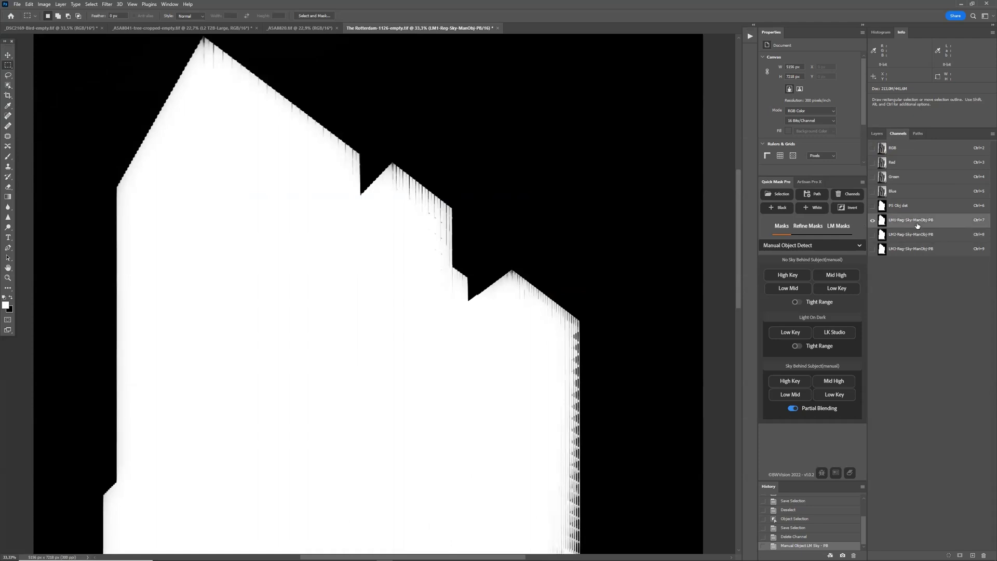
pyautogui.click(917, 250)
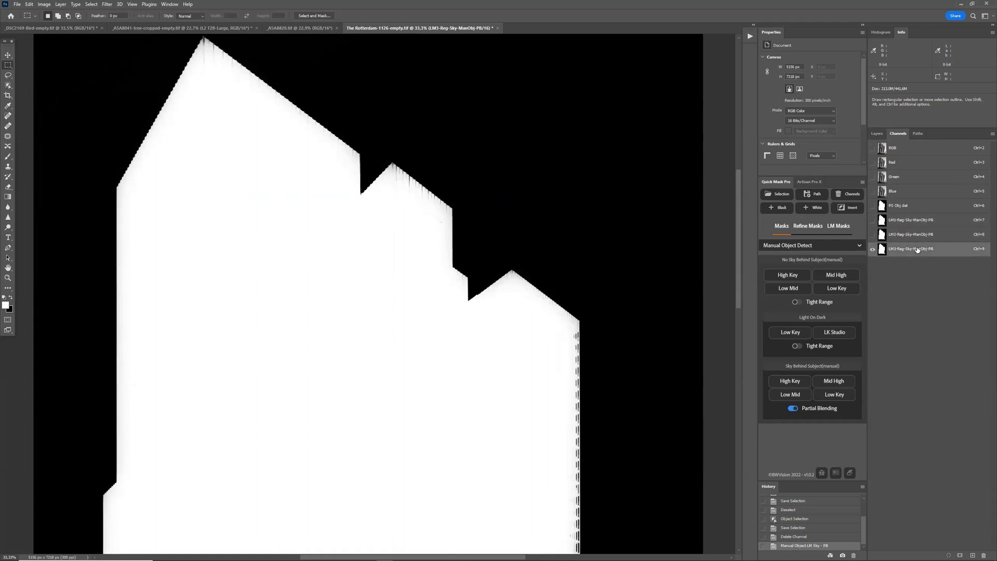
pyautogui.scroll(-5, 519, 291)
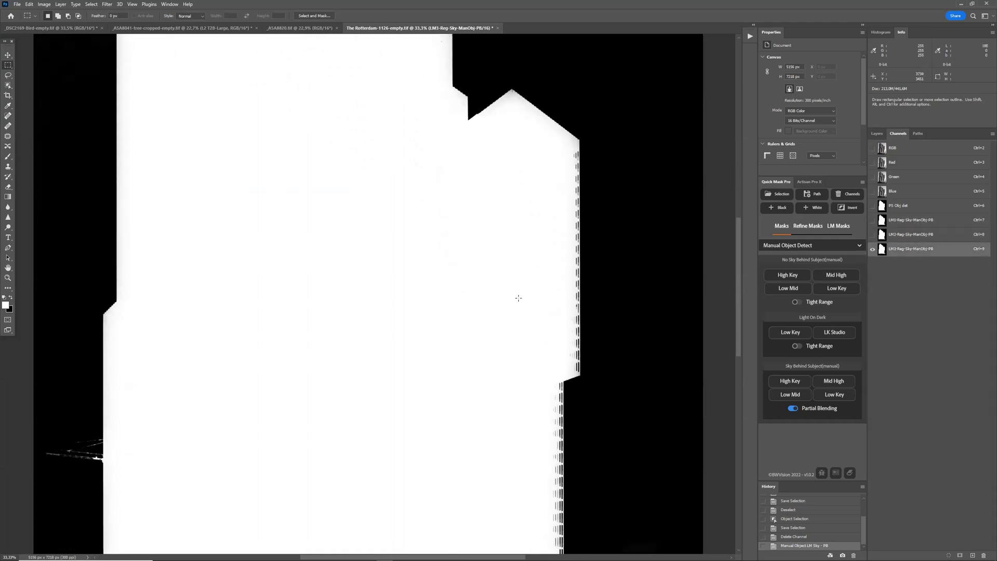
pyautogui.scroll(-1, 571, 207)
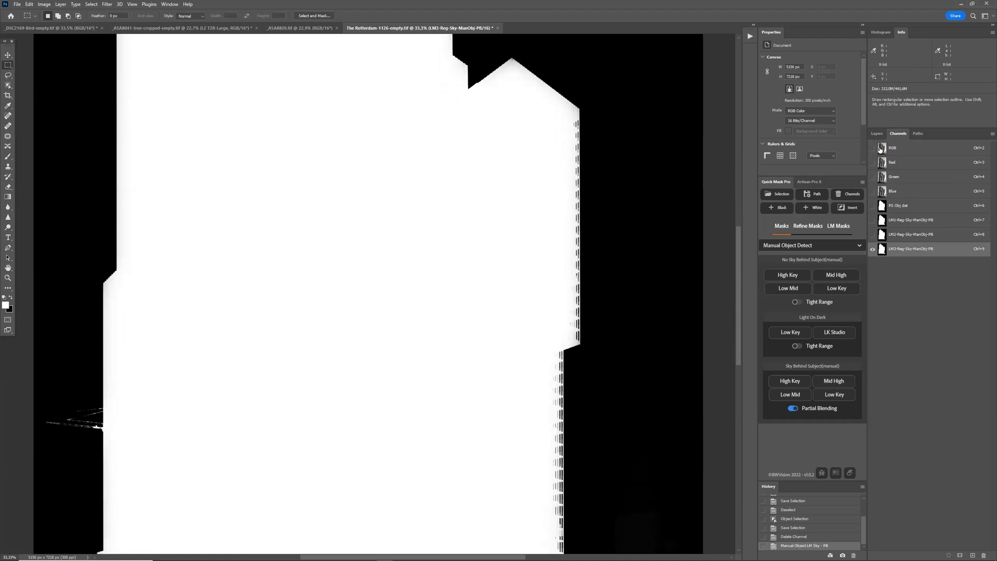
# Check the Low Mid masks against the RGB image and compare their edges down to the building's base
pyautogui.hotkey('ctrl', '2')
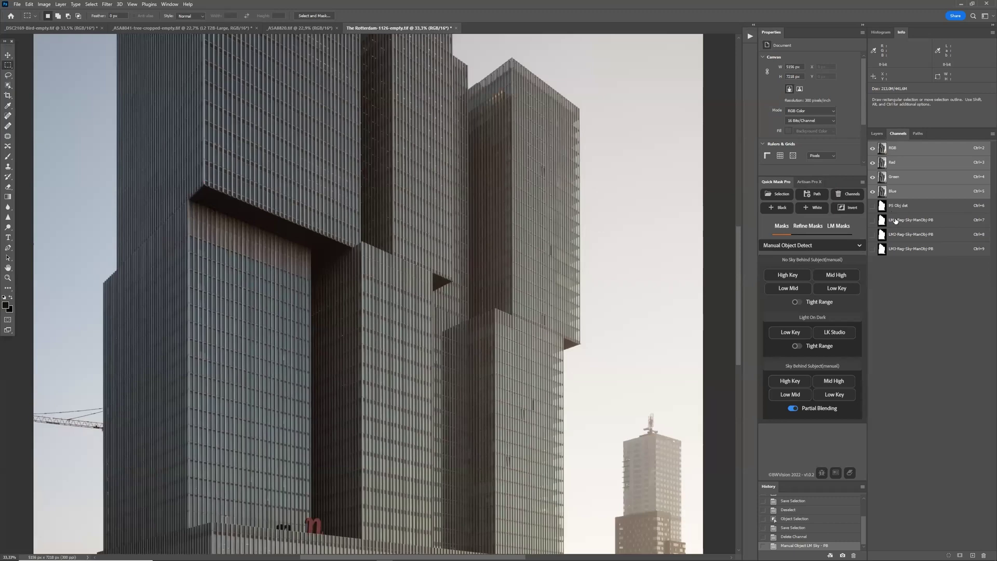
pyautogui.click(895, 221)
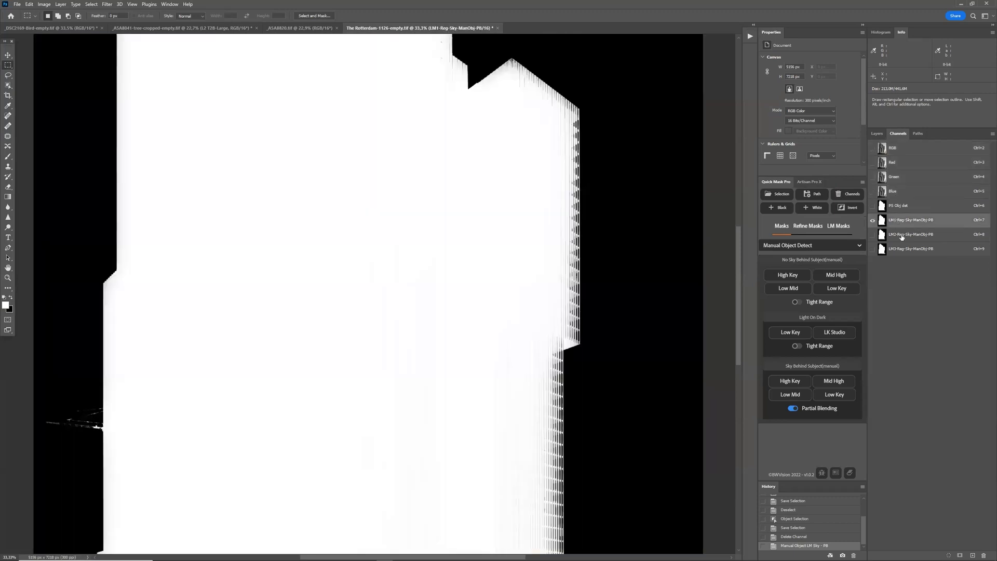
pyautogui.click(910, 246)
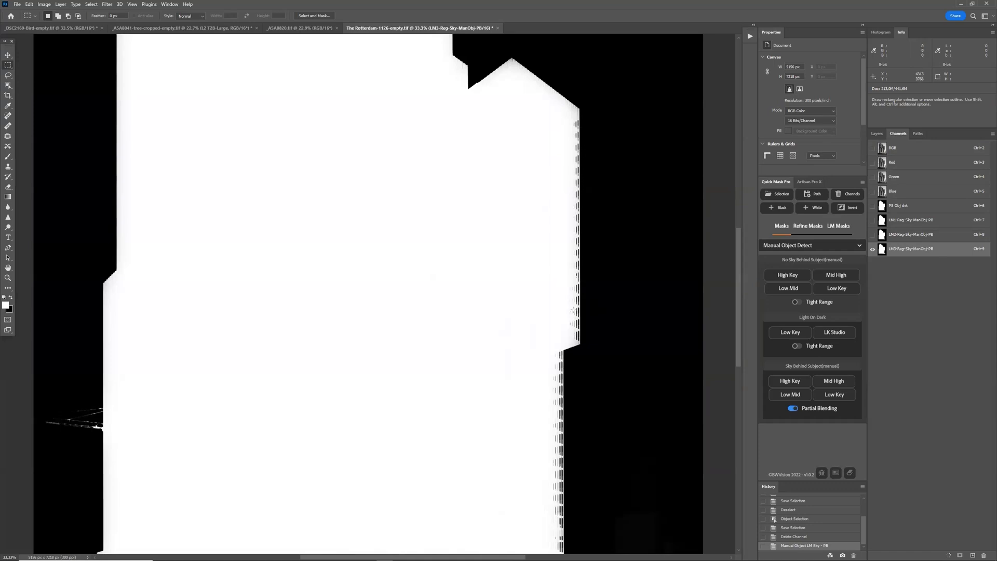
pyautogui.scroll(-4, 573, 310)
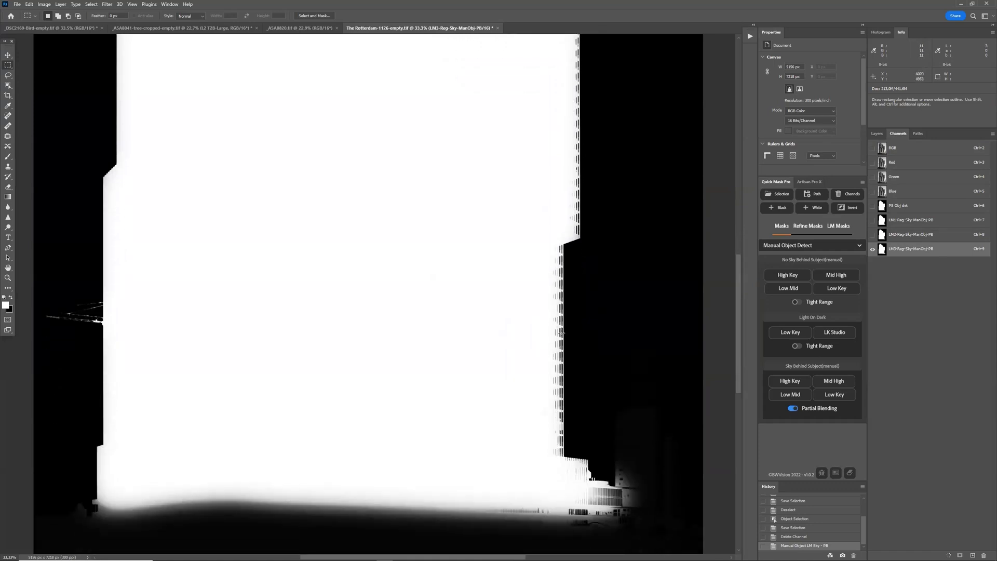
pyautogui.click(906, 210)
pyautogui.click(898, 239)
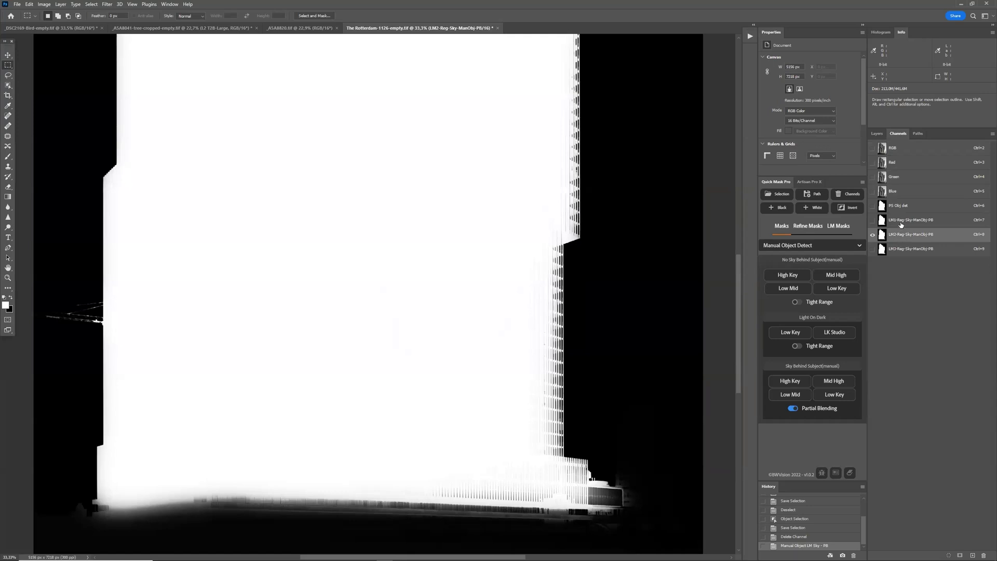
pyautogui.click(899, 222)
pyautogui.click(900, 234)
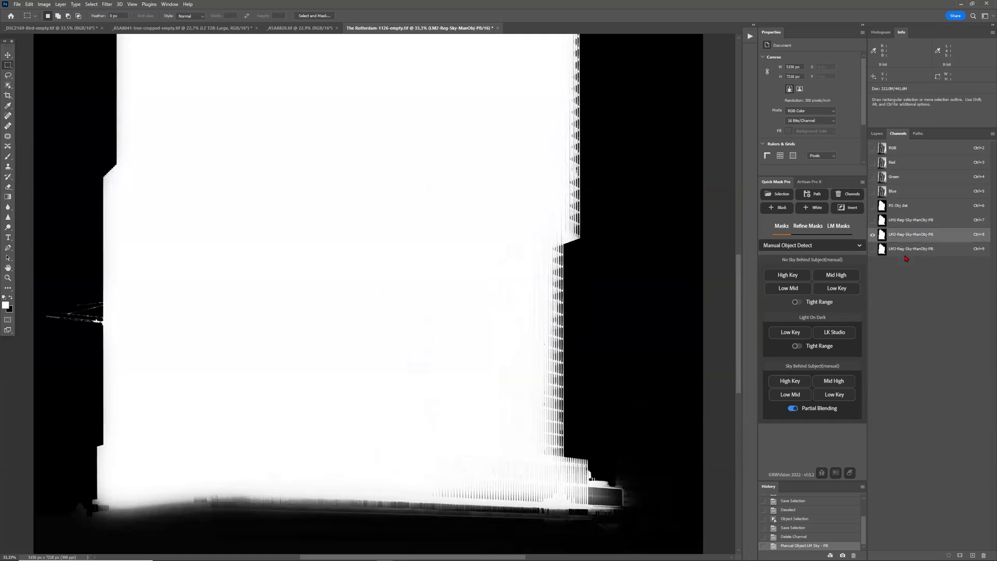
pyautogui.click(905, 251)
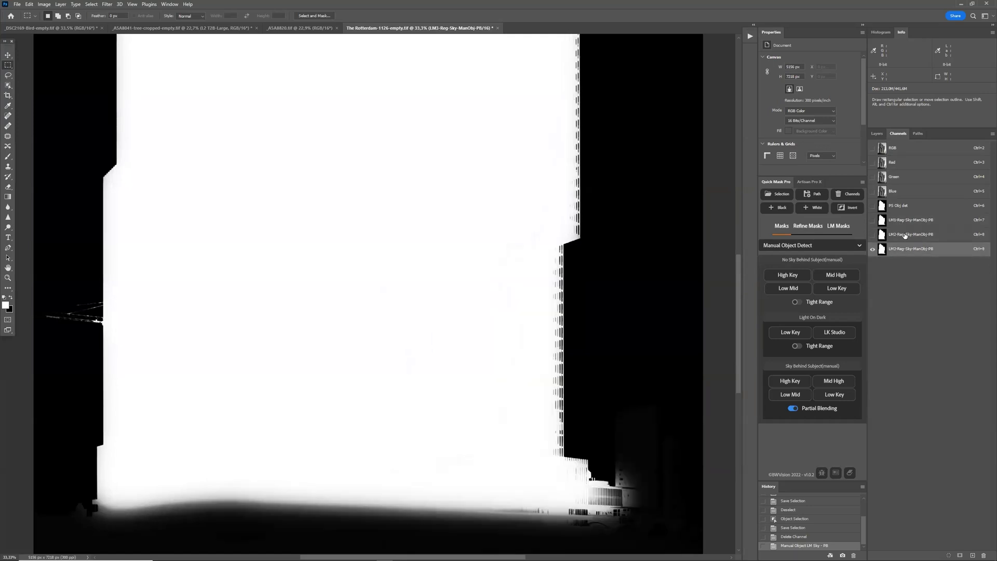
# Delete the LM1 and LM2 mask channels, keeping LM3-Reg-Sky-ManObj-PB
pyautogui.click(905, 234)
pyautogui.keyDown('shift'); pyautogui.click(909, 222); pyautogui.keyUp('shift')
pyautogui.moveTo(909, 222); pyautogui.dragTo(983, 554)
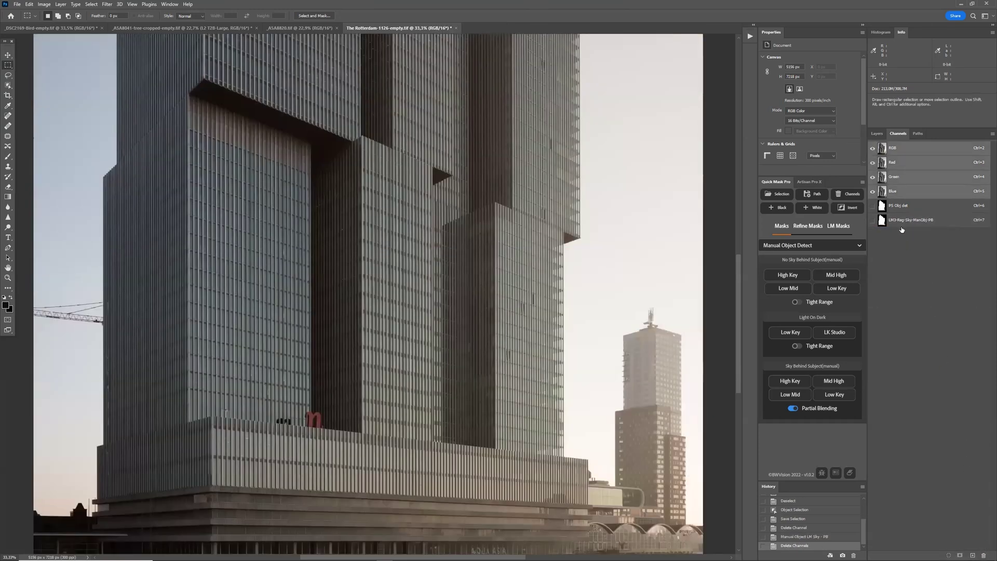
# Review the PS Obj det channel, load it as a new selection, and generate Mid High Sky Behind Subject masks with Partial Blending
pyautogui.click(902, 211)
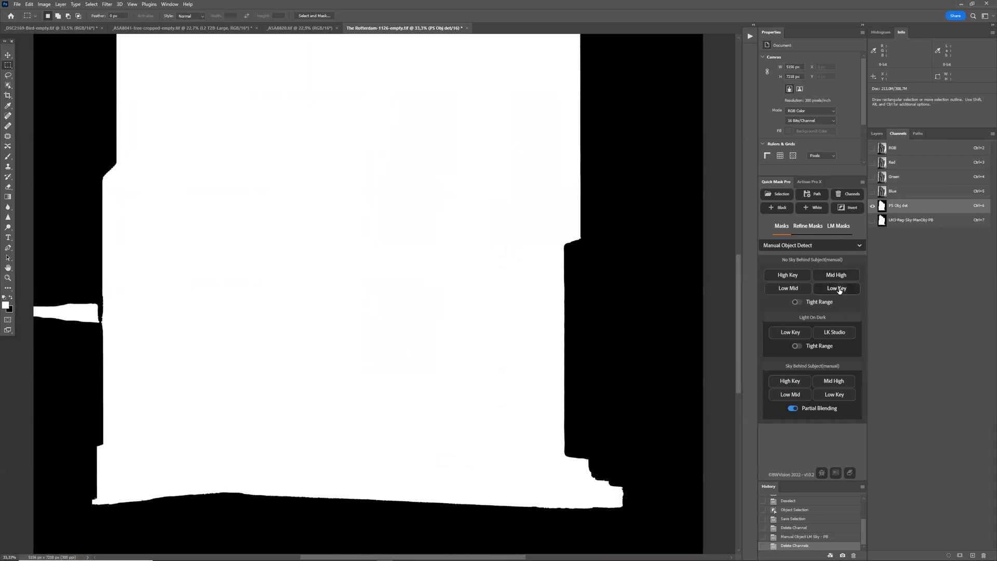
pyautogui.click(893, 148)
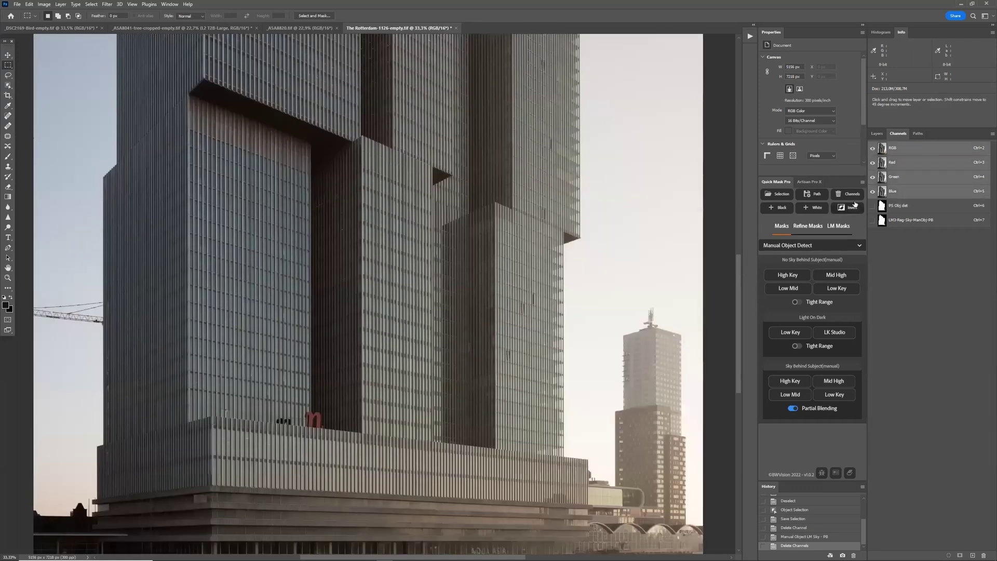
pyautogui.hotkey('ctrl', '0')
pyautogui.click(780, 195)
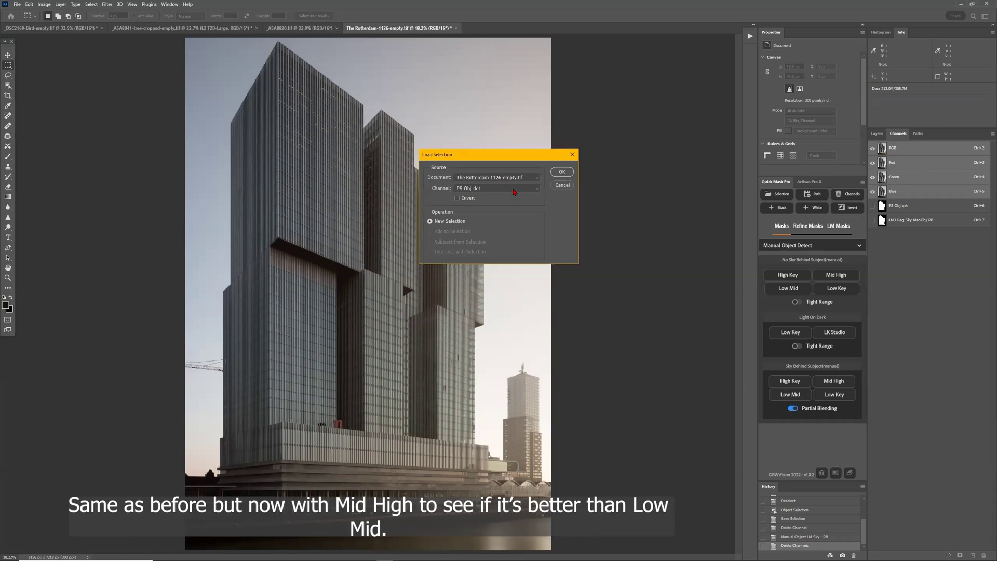
pyautogui.click(561, 171)
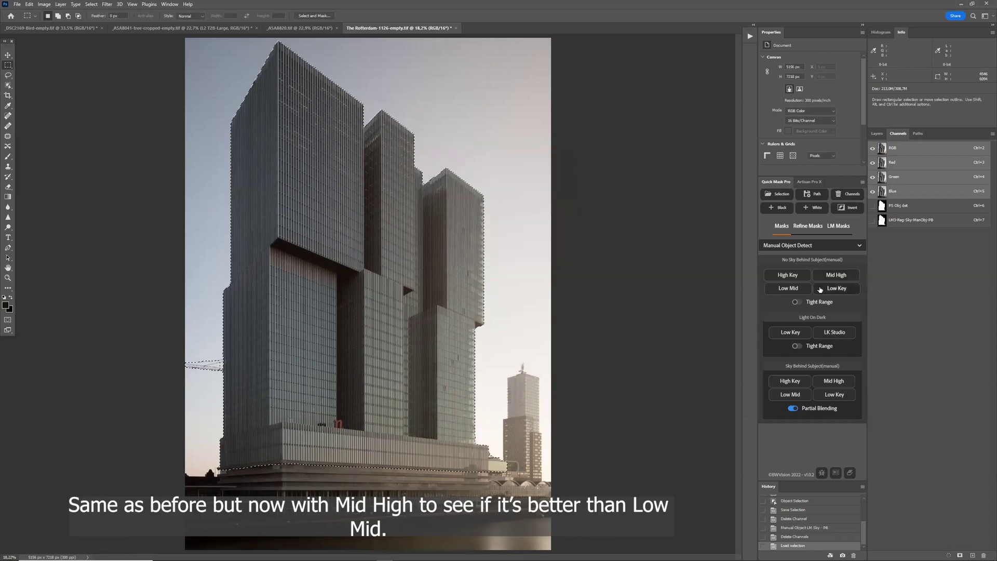
pyautogui.click(832, 381)
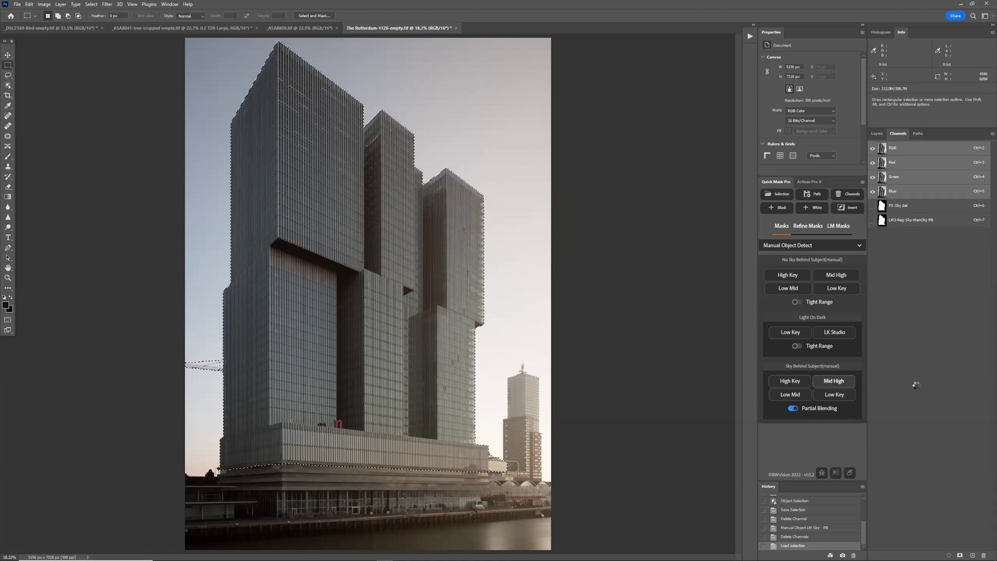
# Display the MH1, MH2 and MH3 masks in turn and examine MH3's building edges up close
pyautogui.click(912, 235)
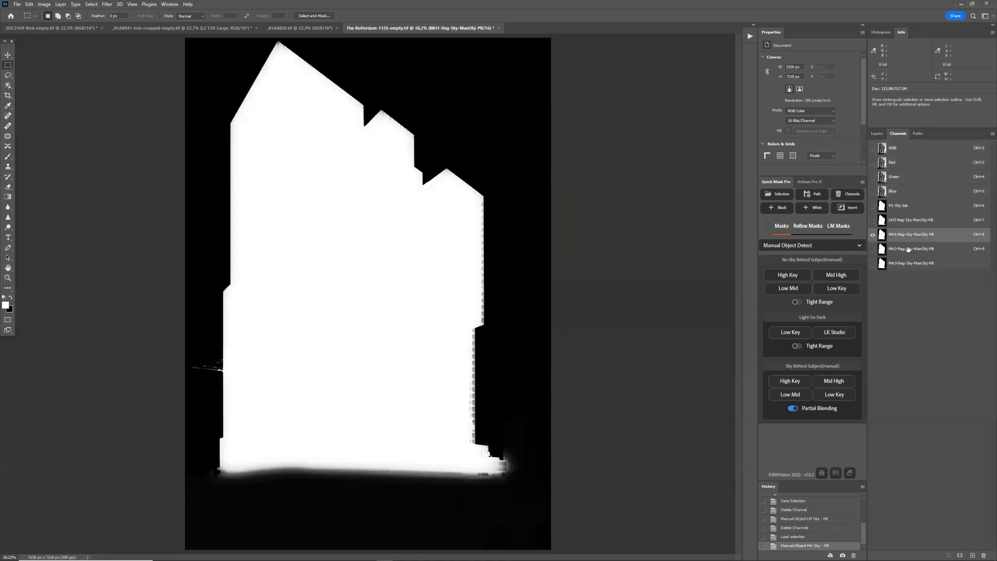
pyautogui.click(907, 250)
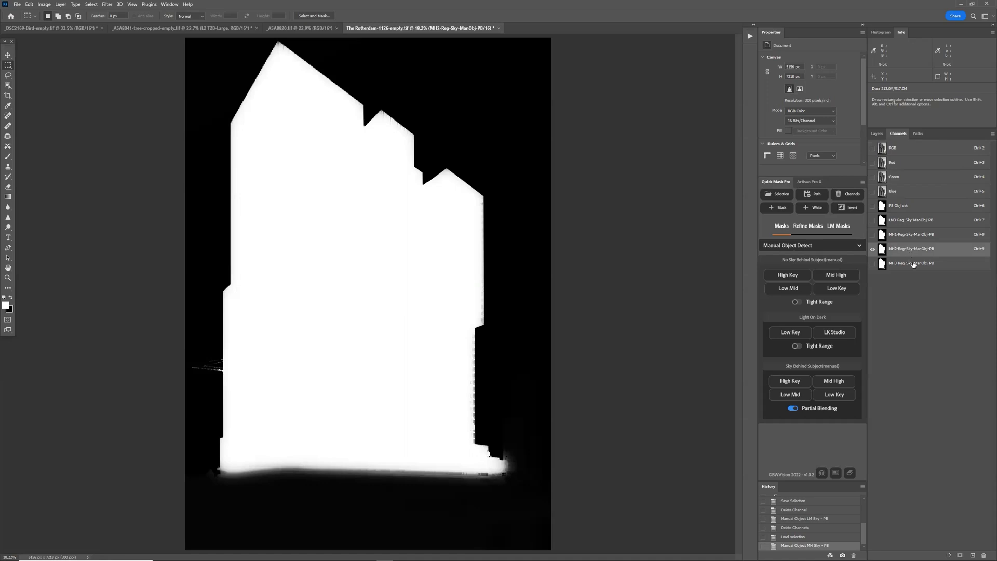
pyautogui.click(913, 264)
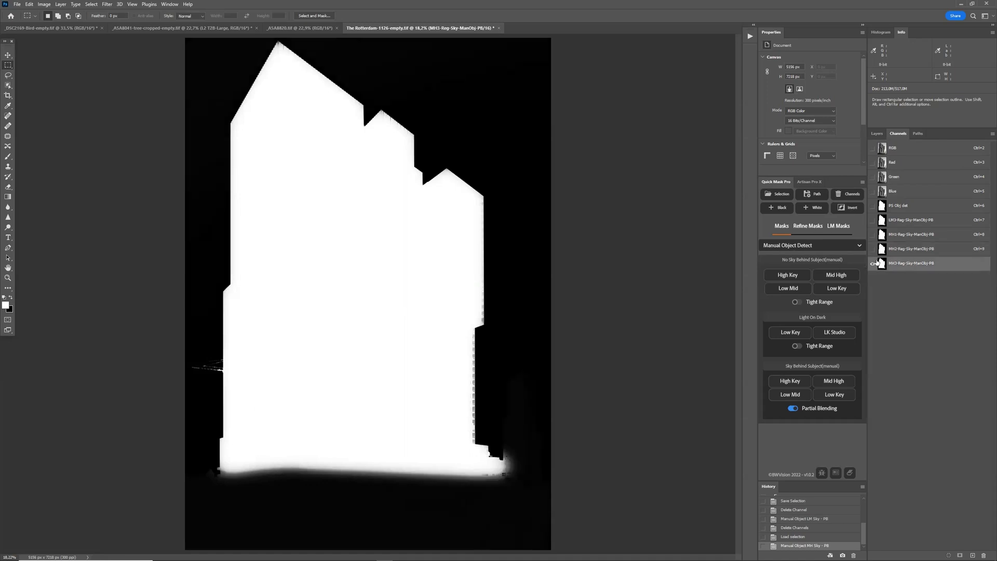
pyautogui.hotkey('ctrl', '+')
pyautogui.hotkey('ctrl', '+')
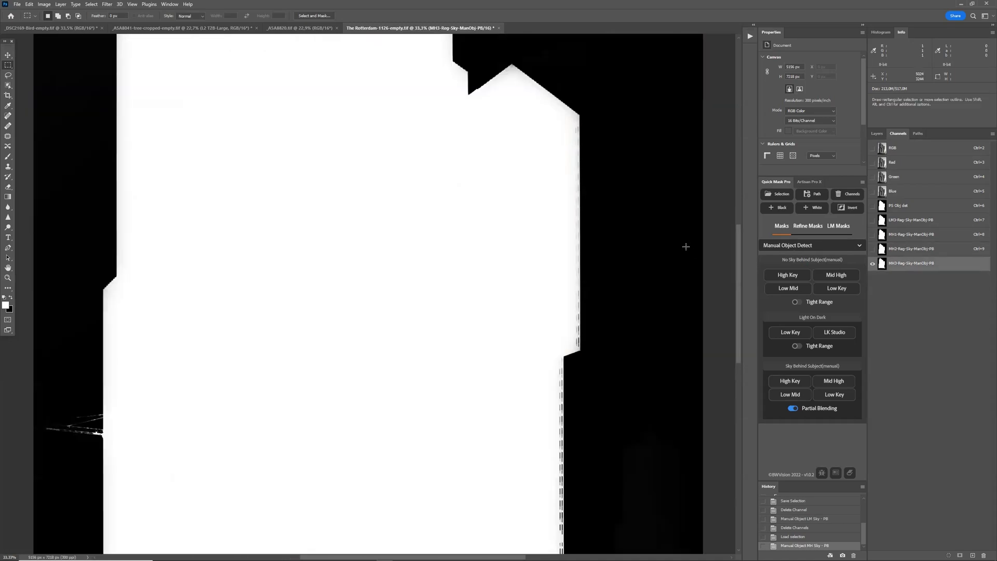
pyautogui.scroll(1, 627, 239)
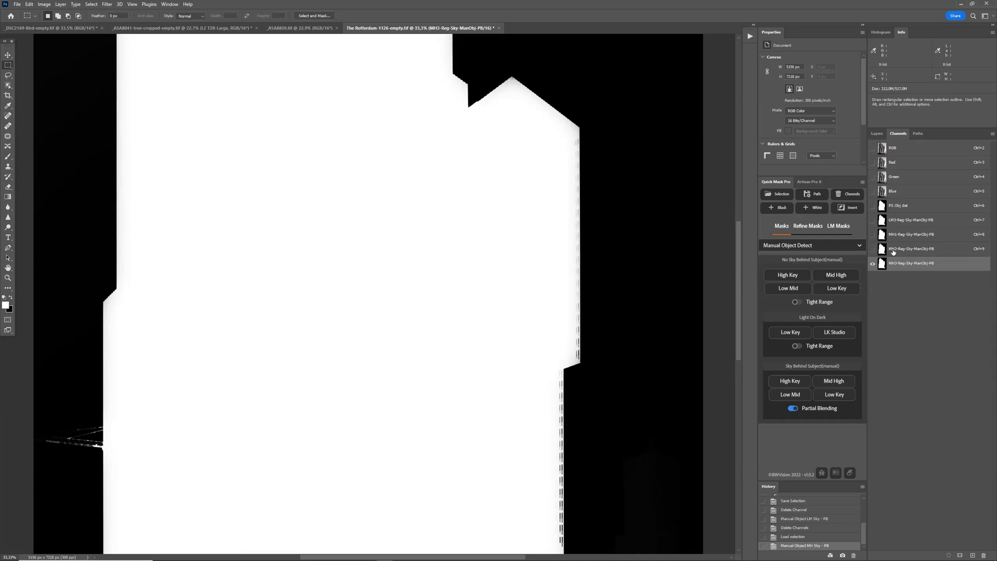
# Compare the LM3, MH1, MH2 and MH3 masks along the building's upper right edge
pyautogui.click(893, 252)
pyautogui.click(898, 236)
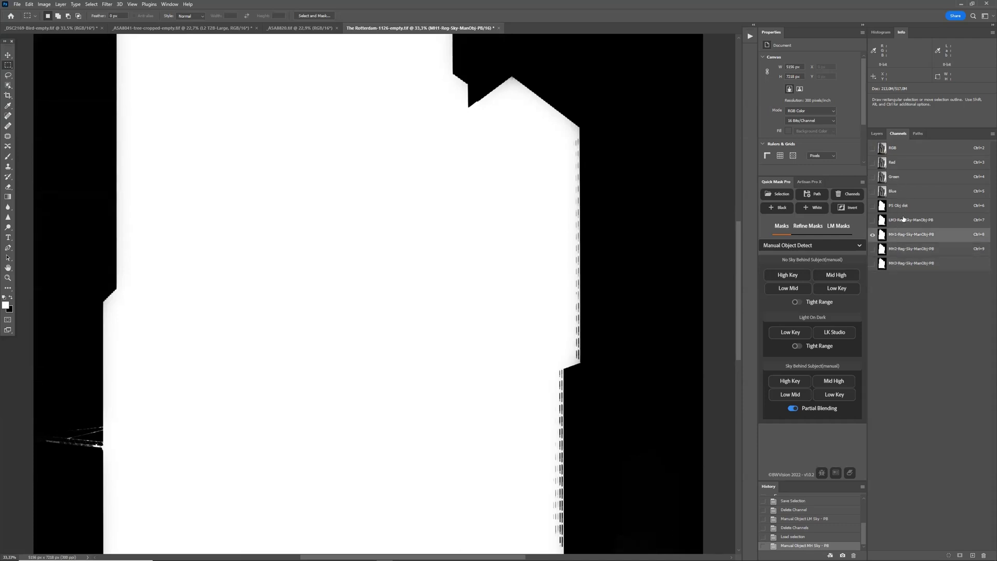
pyautogui.click(903, 219)
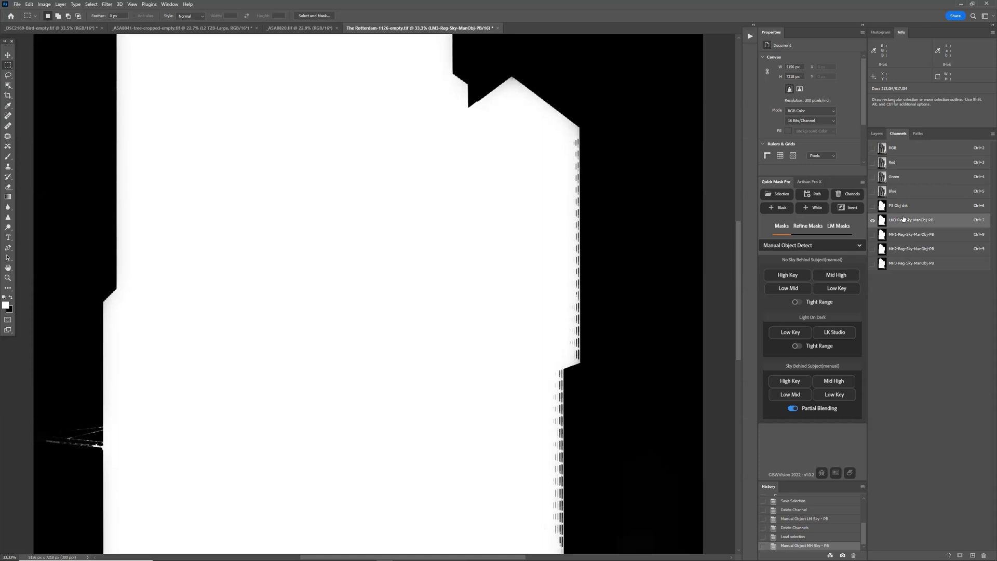
pyautogui.click(907, 235)
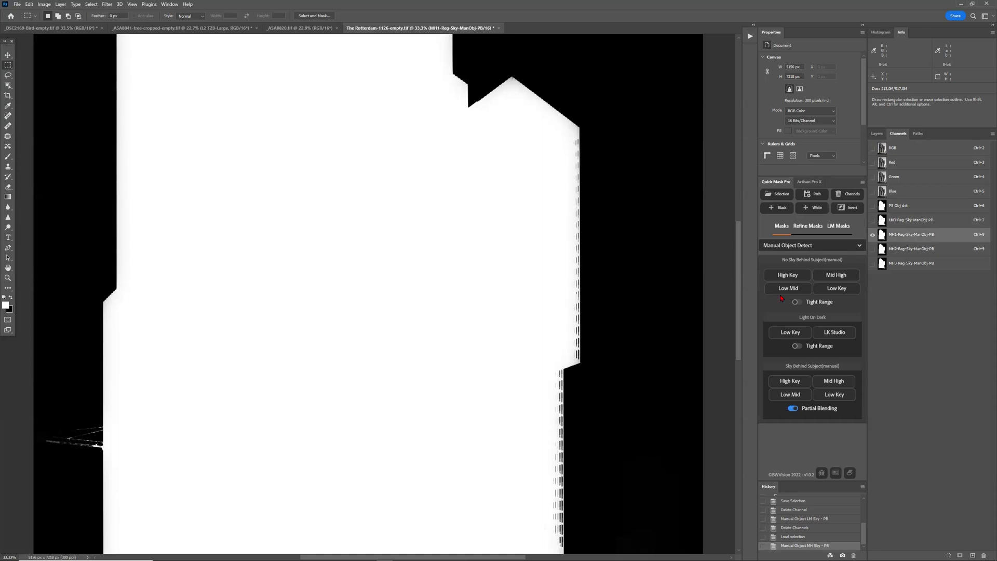
pyautogui.click(894, 254)
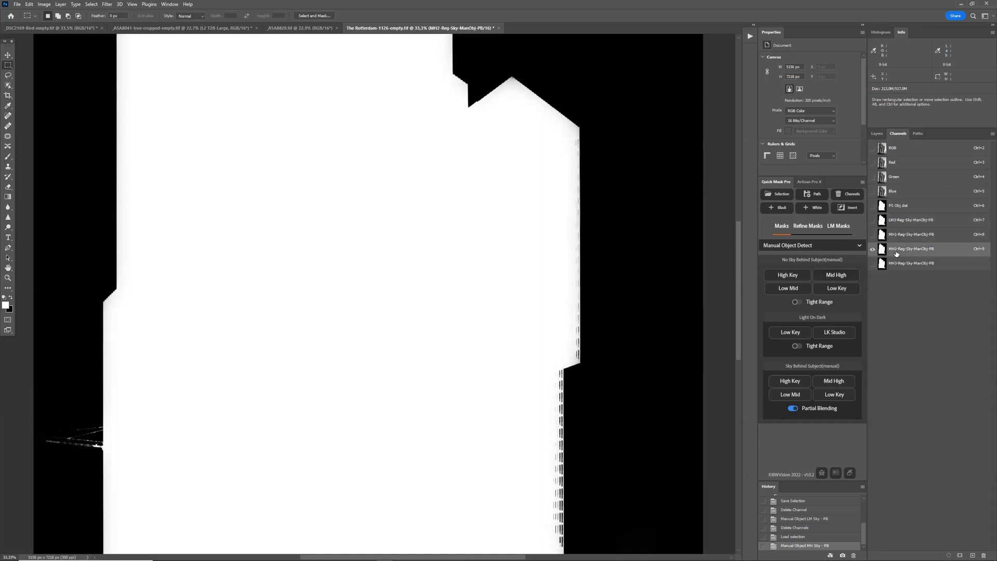
pyautogui.click(893, 264)
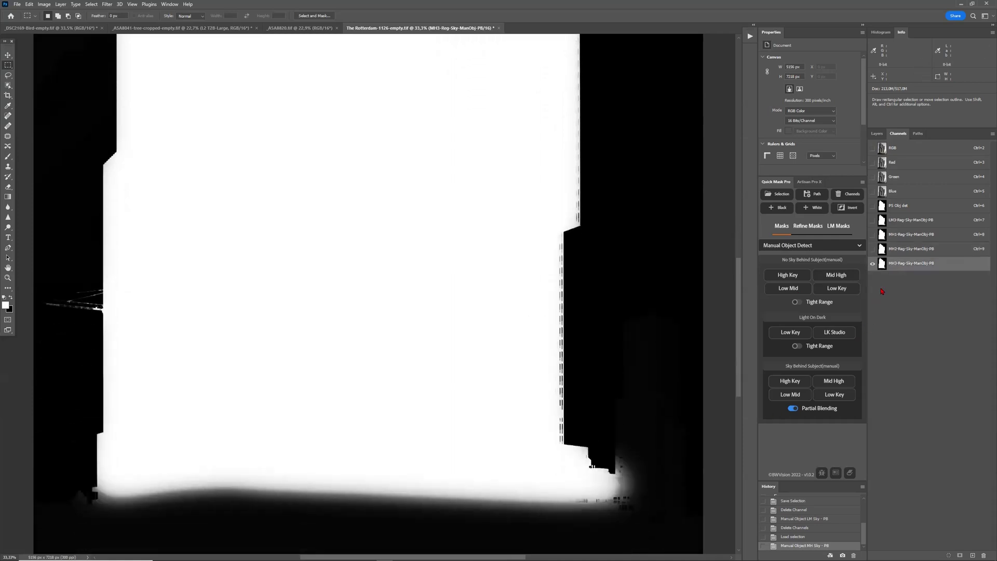
# Compare the MH1, MH2, MH3 and LM3 masks around the building's base and lower right edge
pyautogui.click(902, 237)
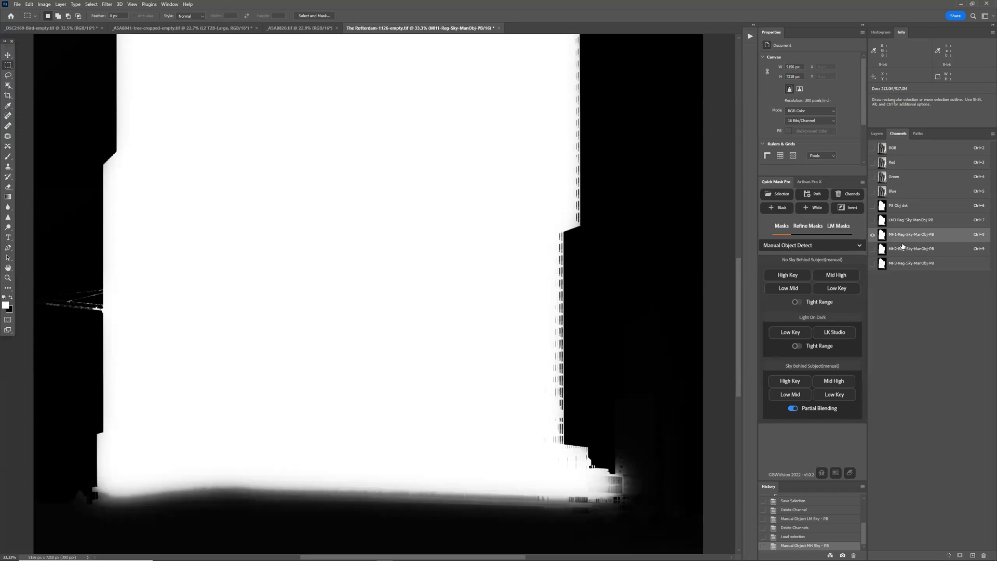
pyautogui.click(903, 250)
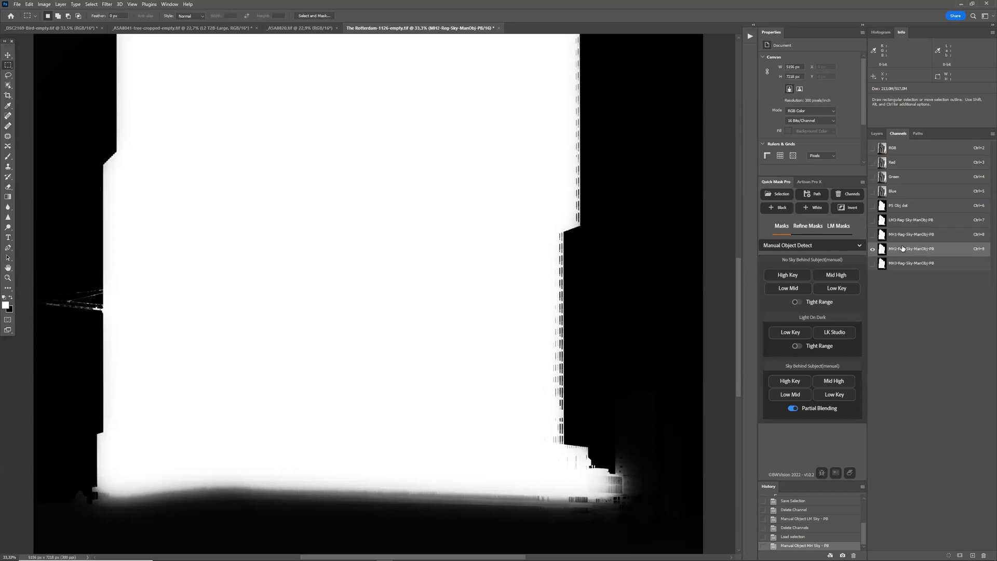
pyautogui.click(905, 265)
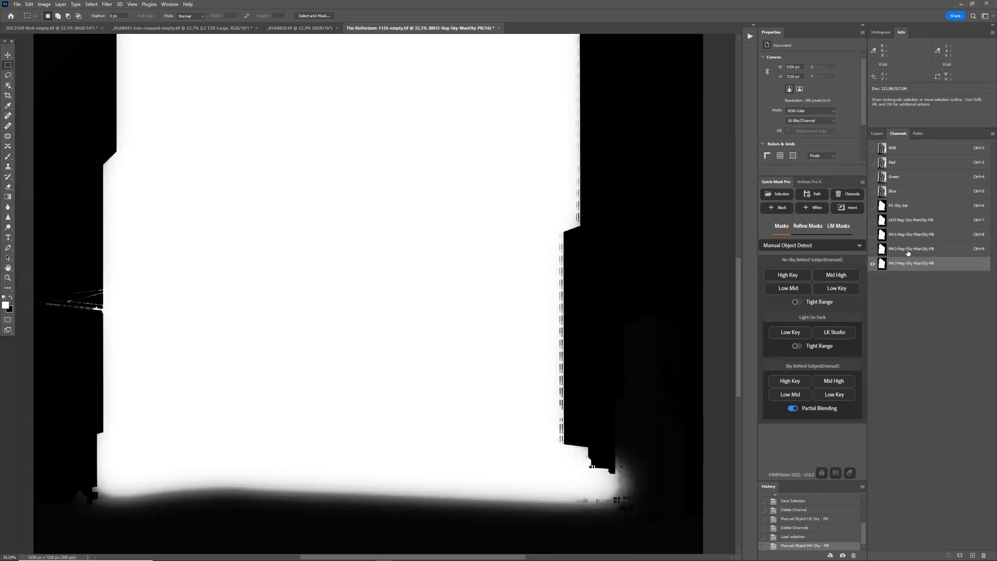
pyautogui.click(908, 252)
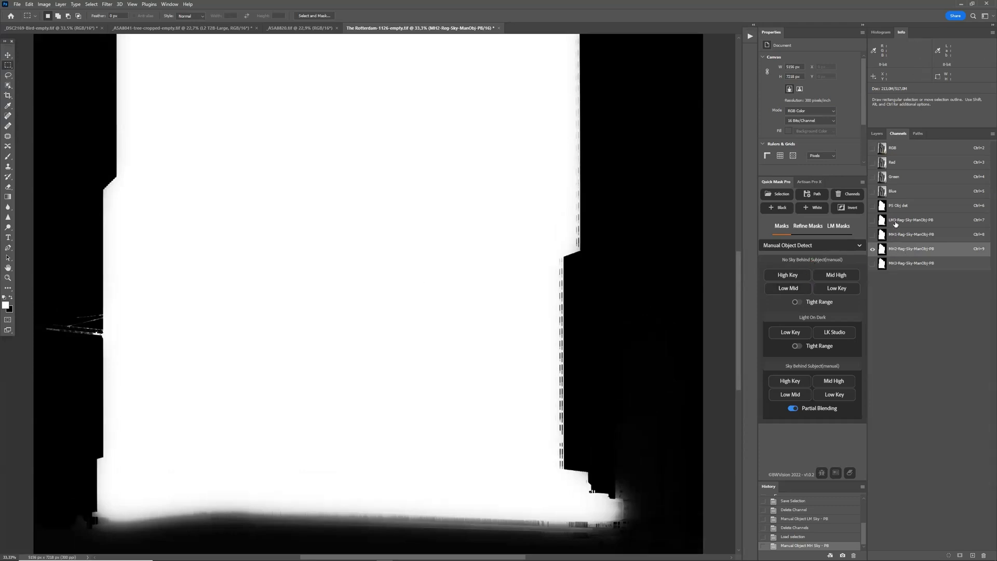
pyautogui.click(895, 222)
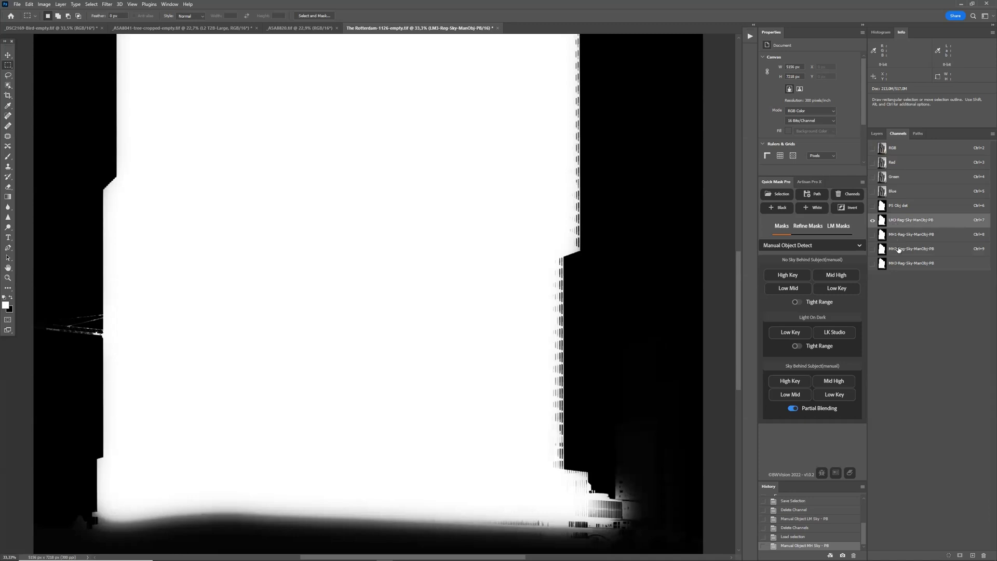
pyautogui.click(898, 249)
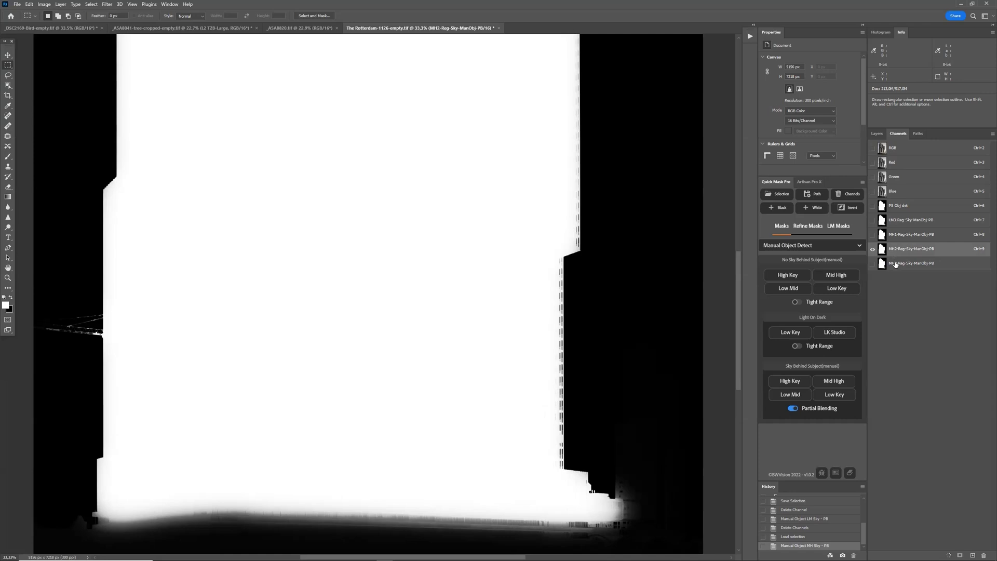
pyautogui.click(894, 264)
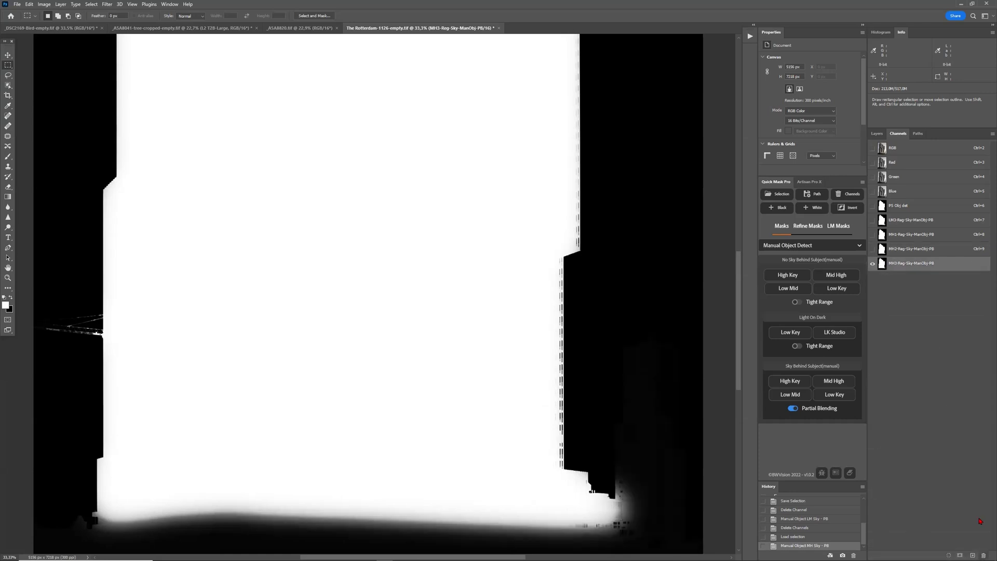
# Delete the MH3, MH1 and LM3 mask channels, keeping PS Obj det and MH2-Reg-Sky-ManObj-PB
pyautogui.click(982, 555)
pyautogui.click(902, 236)
pyautogui.keyDown('shift'); pyautogui.click(902, 223); pyautogui.keyUp('shift')
pyautogui.moveTo(902, 222); pyautogui.dragTo(982, 555)
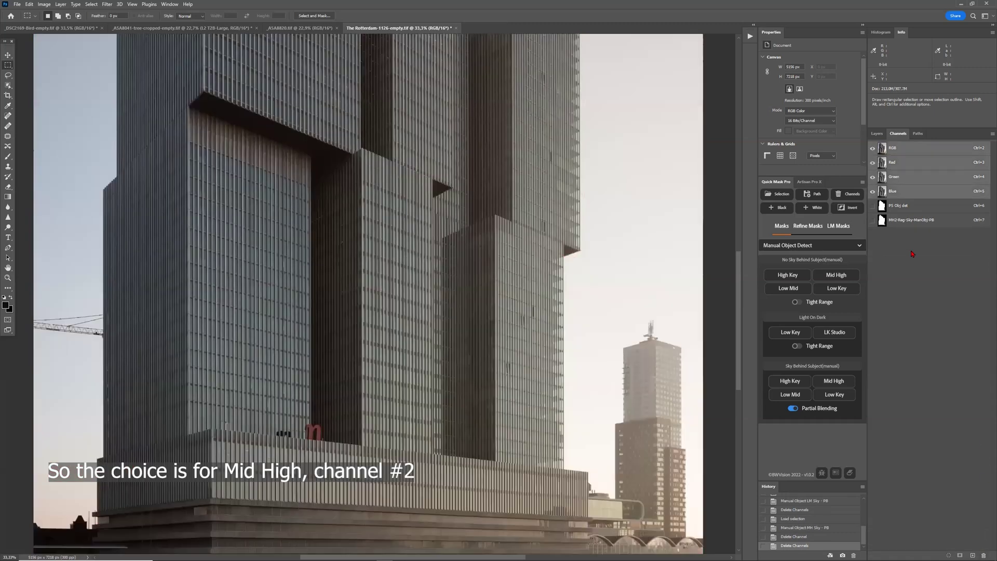
# Display the MH2-Reg-Sky-ManObj-PB mask and examine its edges from the roofline down to the building's base
pyautogui.click(902, 221)
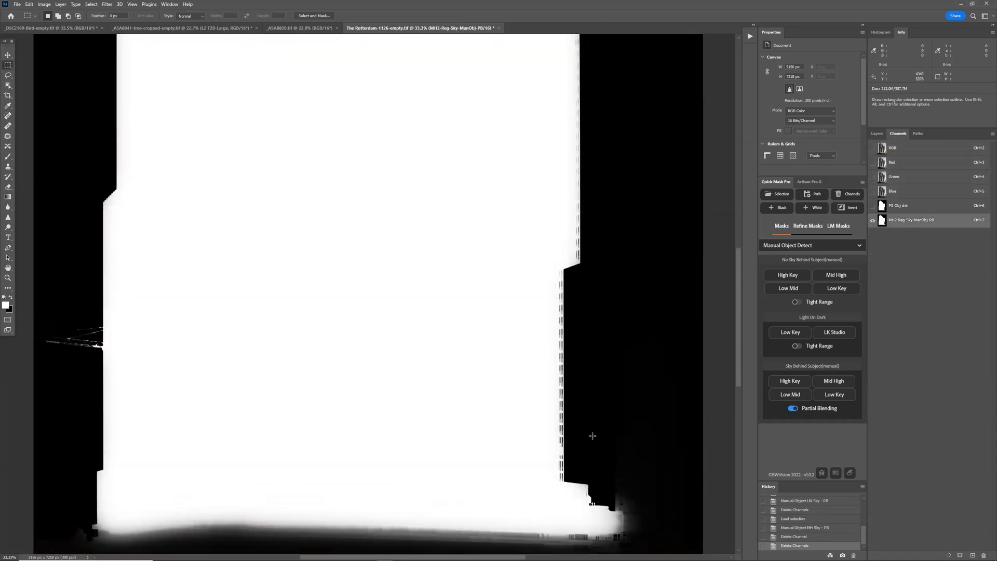
pyautogui.scroll(5, 592, 436)
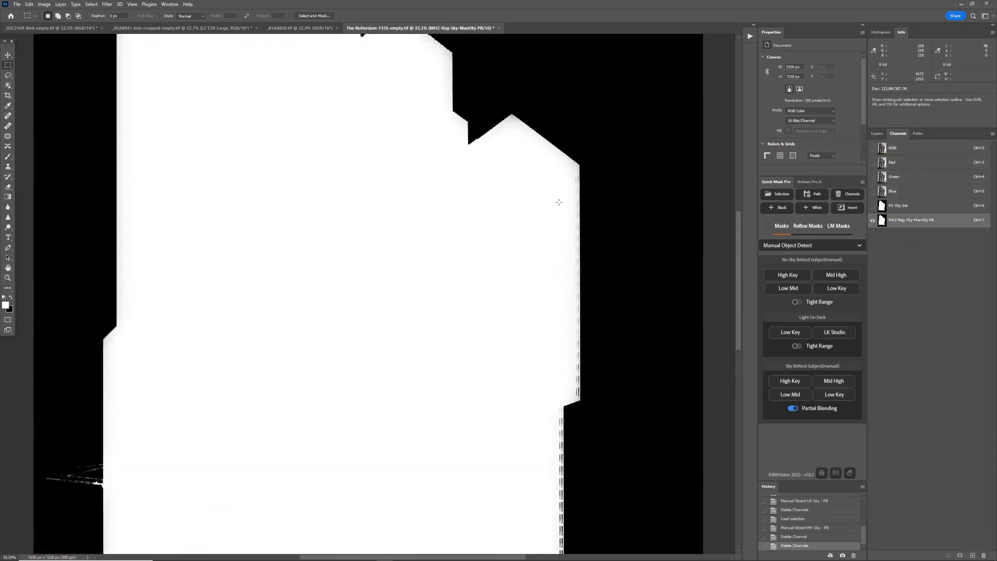
pyautogui.scroll(4, 554, 200)
pyautogui.hscroll(-2, 308, 162)
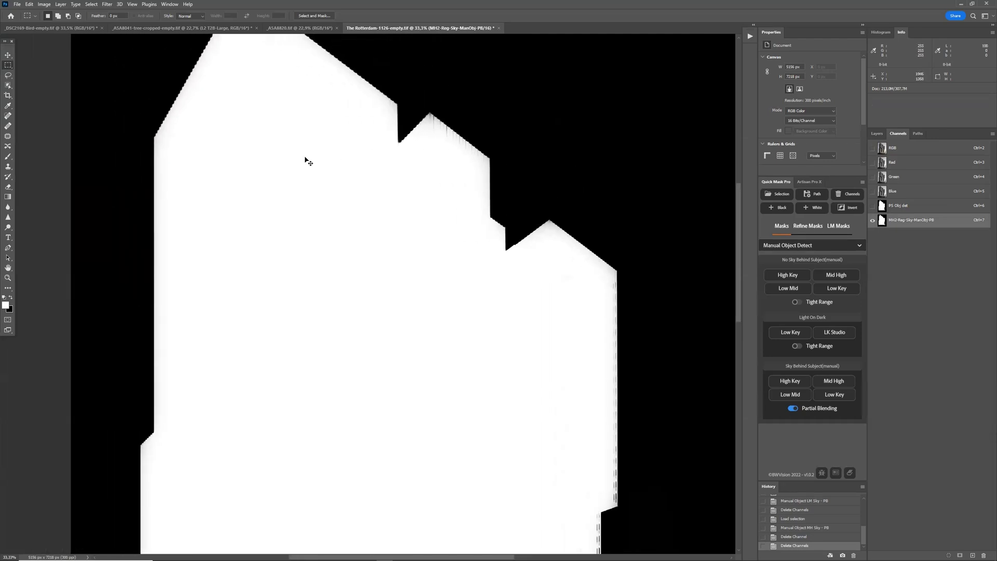
pyautogui.hscroll(-4, 309, 161)
pyautogui.scroll(2, 310, 163)
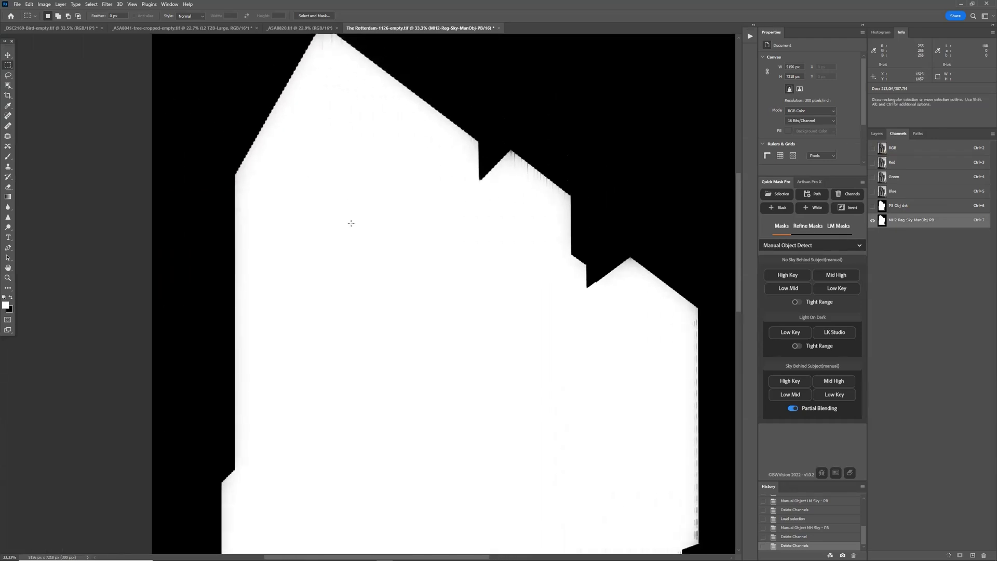
pyautogui.scroll(-12, 348, 215)
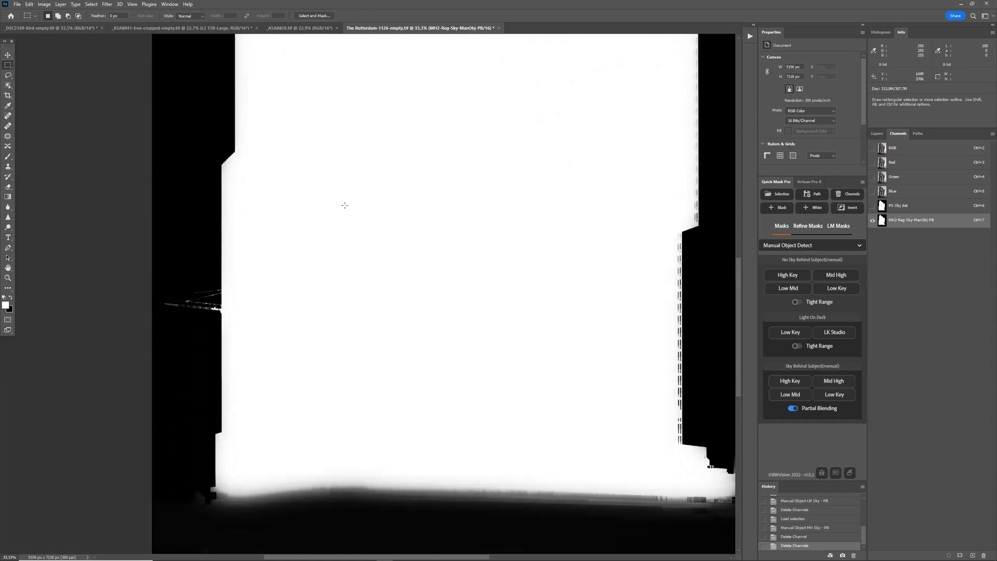
pyautogui.scroll(-2, 345, 205)
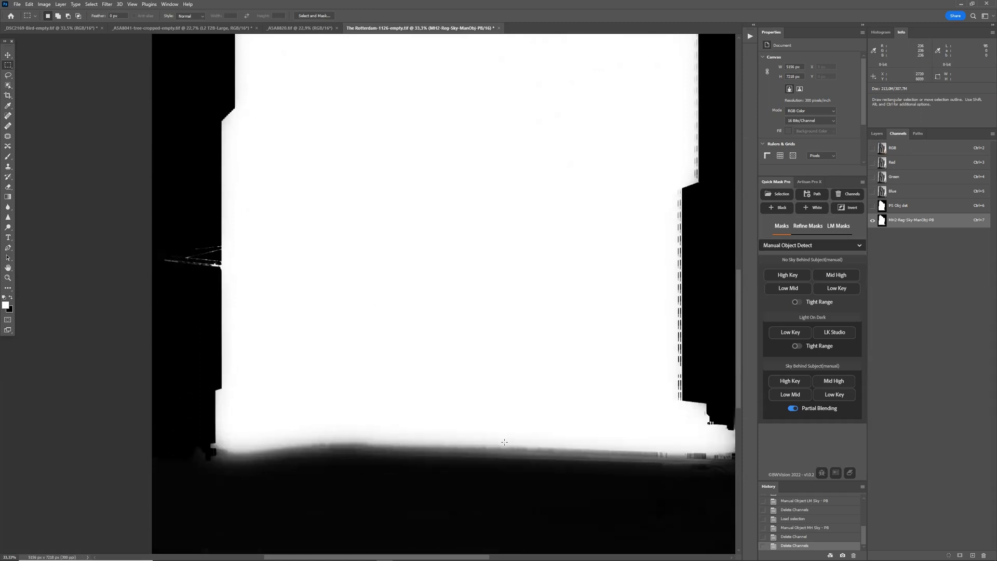
# Check the MH2 mask against the RGB image at the building's base and around the crane
pyautogui.click(905, 148)
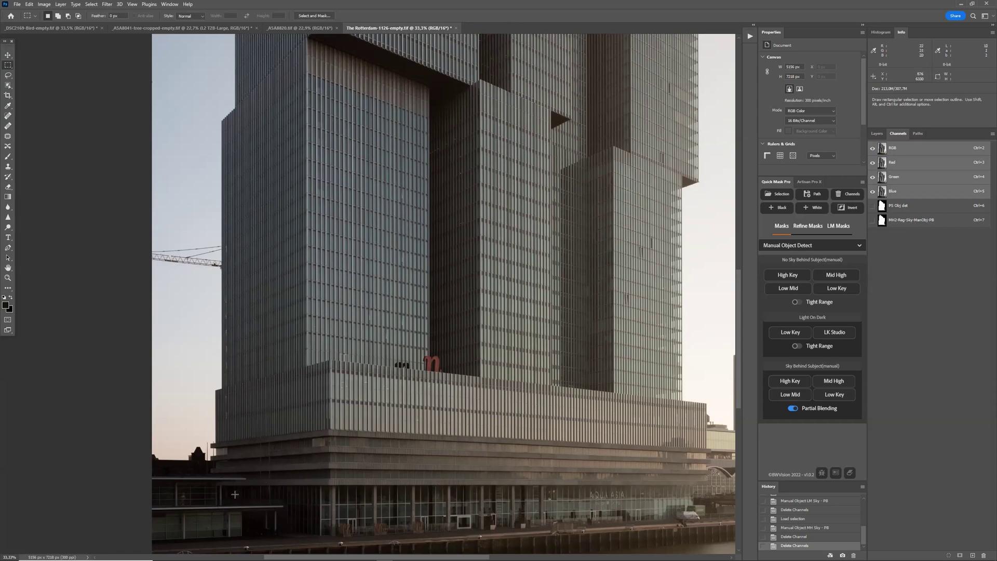
pyautogui.click(896, 218)
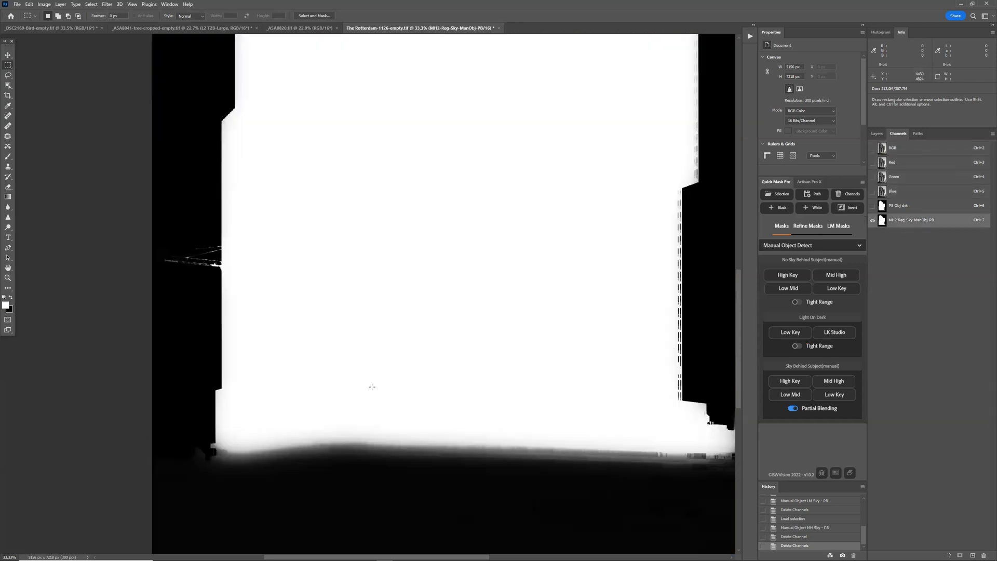
pyautogui.hscroll(-5, 504, 418)
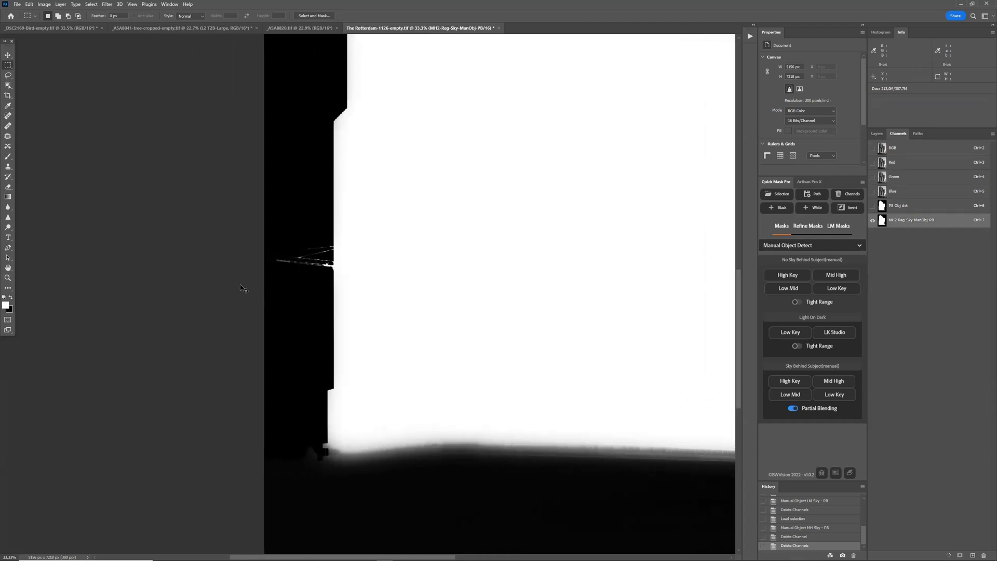
pyautogui.hotkey('ctrl', '+')
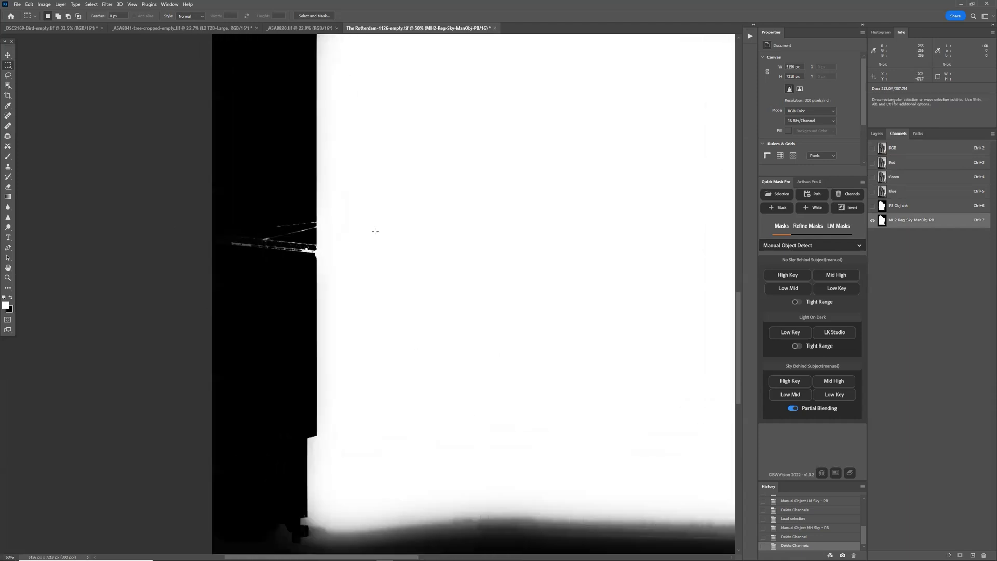
pyautogui.click(893, 149)
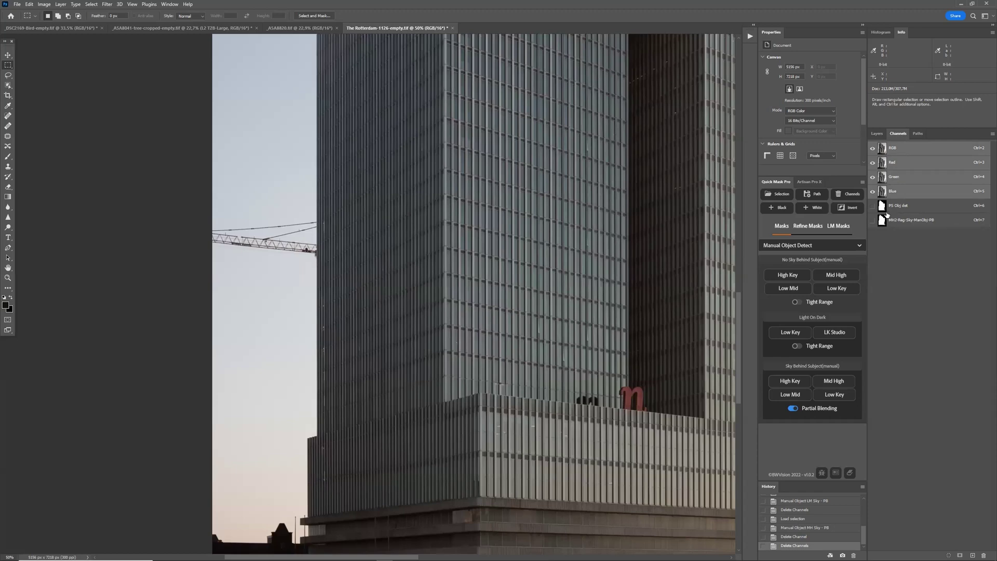
# Create the Mid High advanced masks with Advanced Refine and acknowledge the Advanced Tuning notice
pyautogui.click(837, 245)
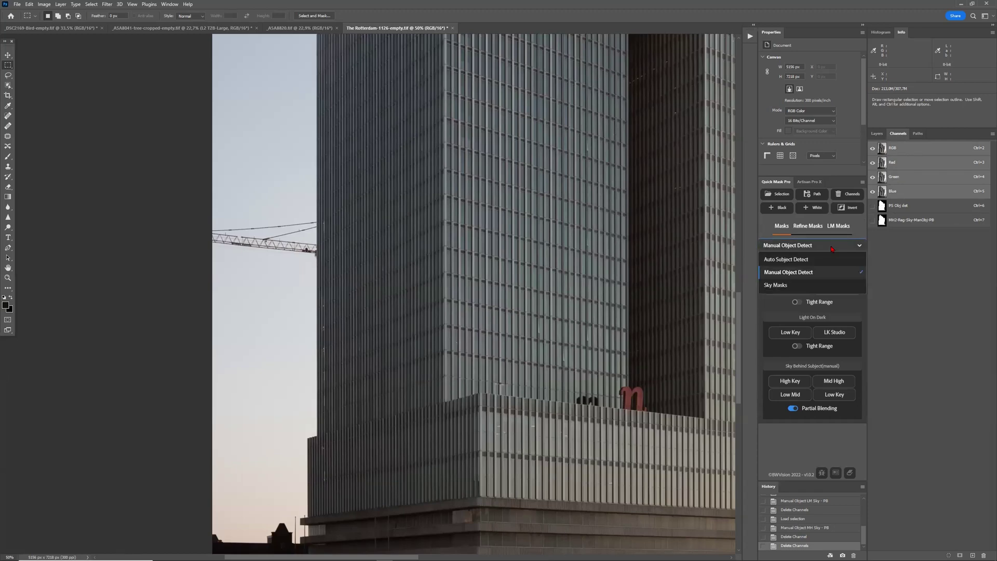
pyautogui.click(818, 226)
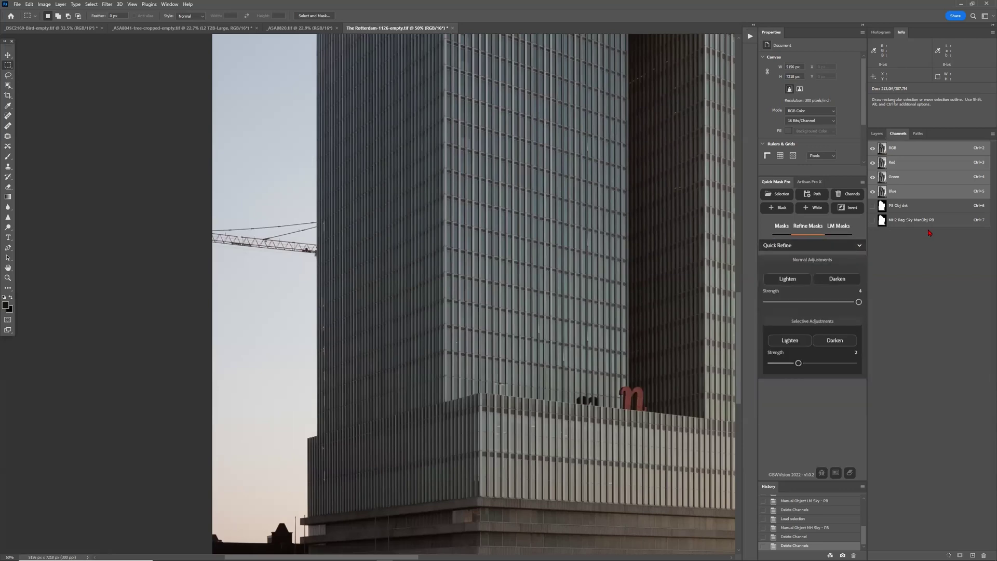
pyautogui.click(834, 246)
pyautogui.click(819, 271)
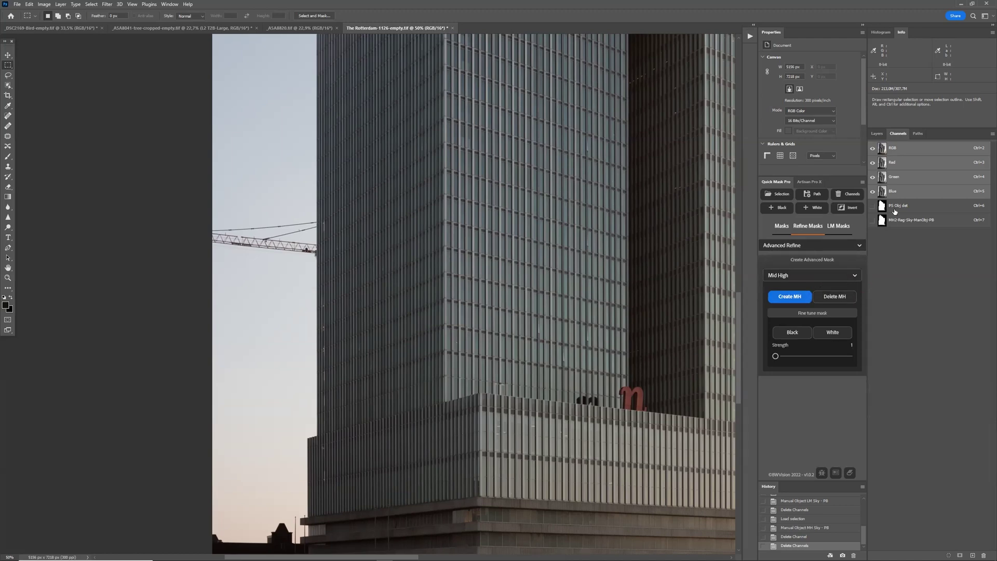
pyautogui.click(811, 277)
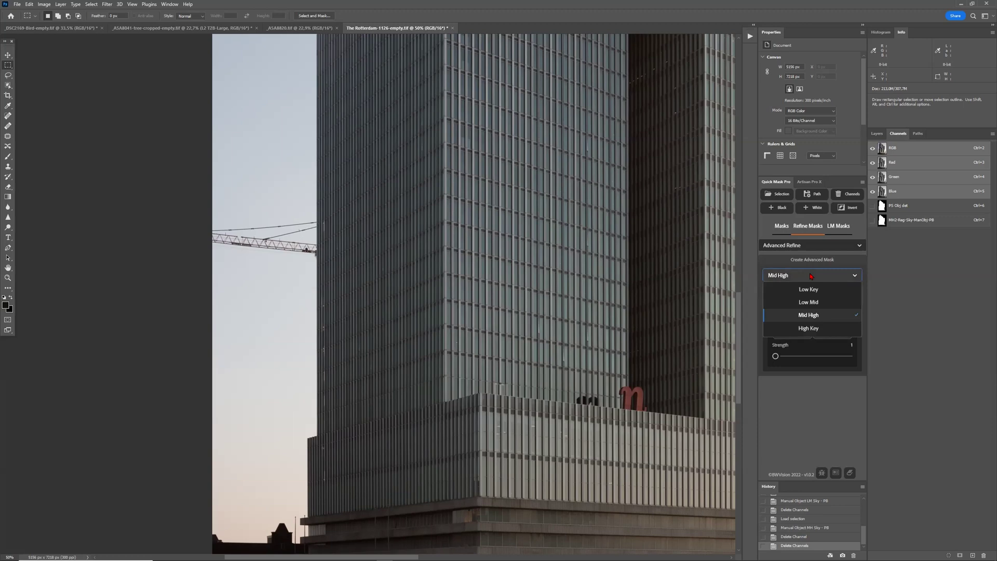
pyautogui.click(930, 284)
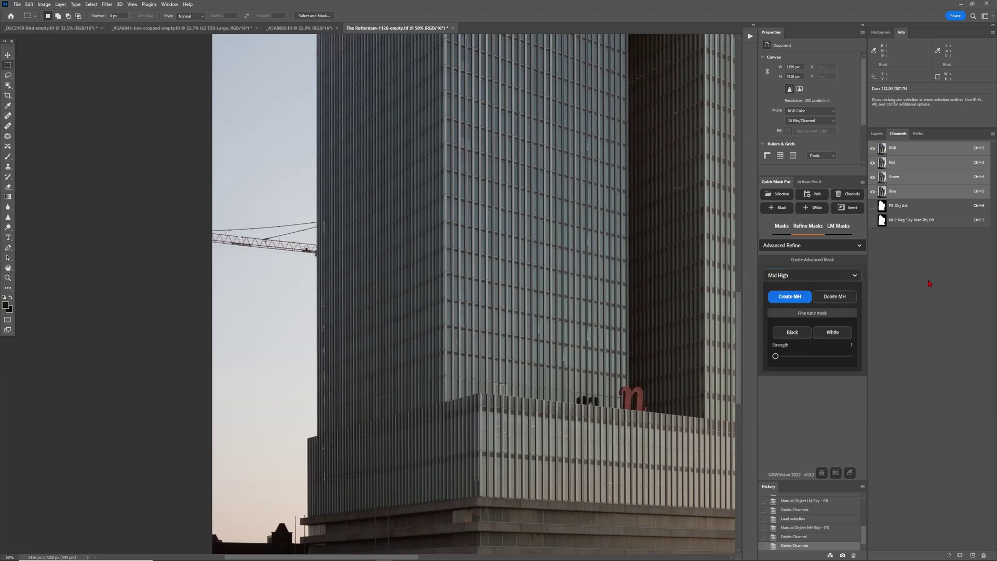
pyautogui.click(788, 297)
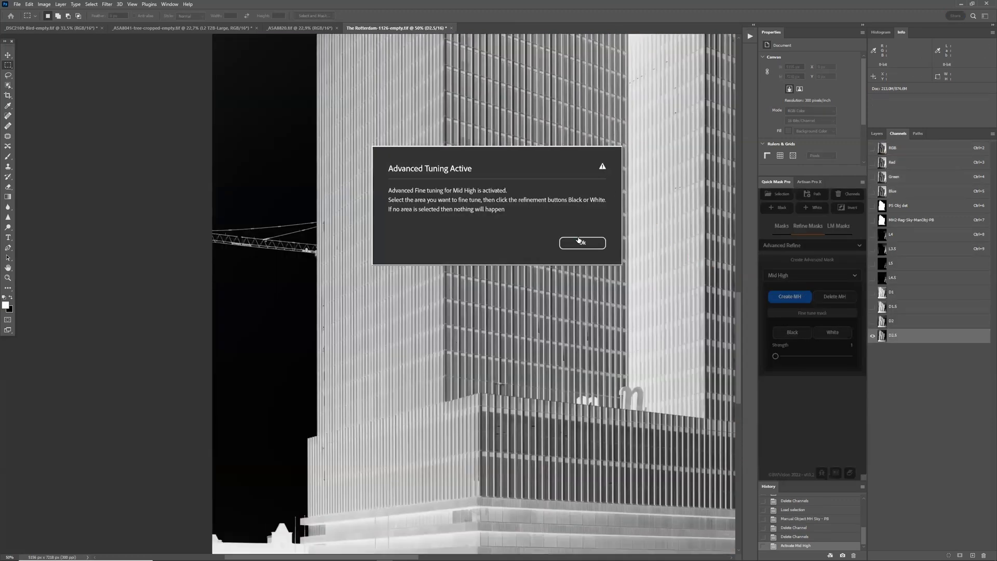
pyautogui.click(582, 242)
# Review the MH2 mask, return to the RGB image, and make a feathered rectangular selection around the crane beside the building
pyautogui.click(912, 220)
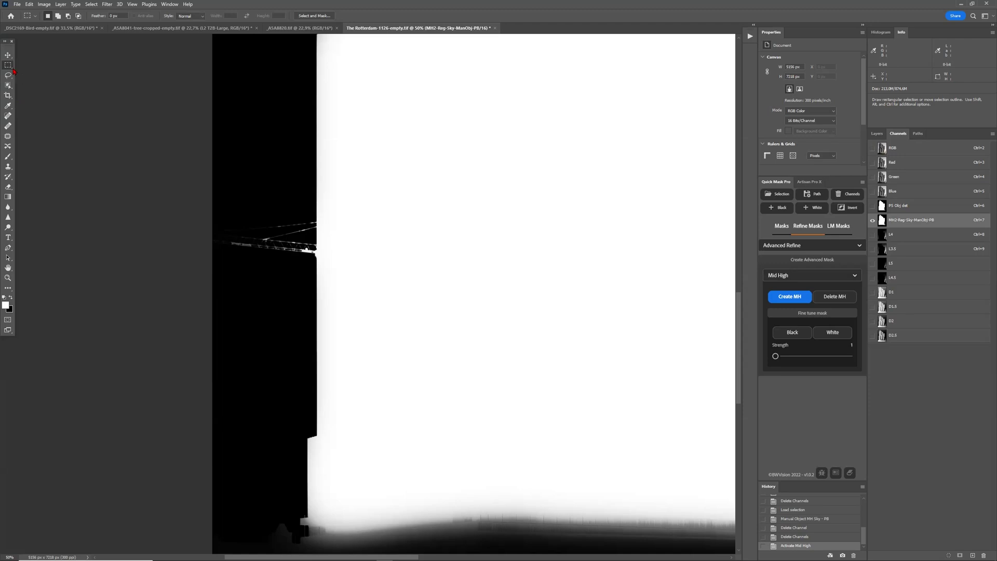
pyautogui.click(901, 153)
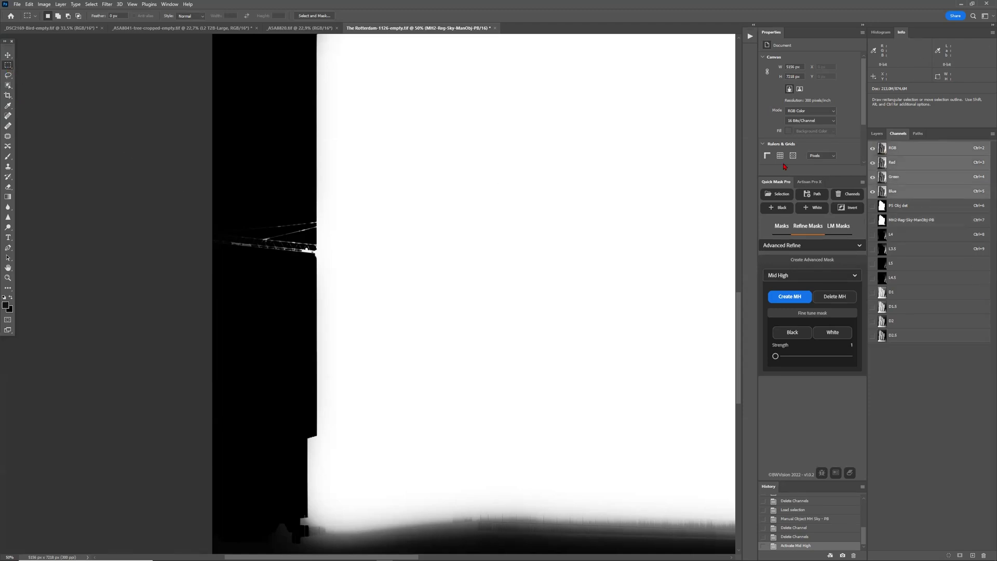
pyautogui.moveTo(208, 206); pyautogui.dragTo(337, 264)
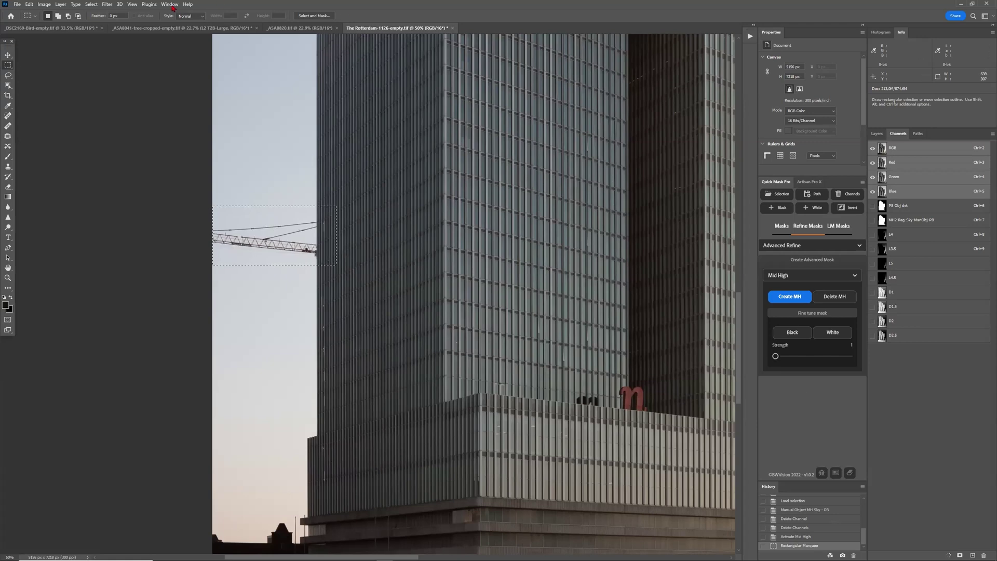
pyautogui.click(96, 4)
pyautogui.moveTo(126, 123)
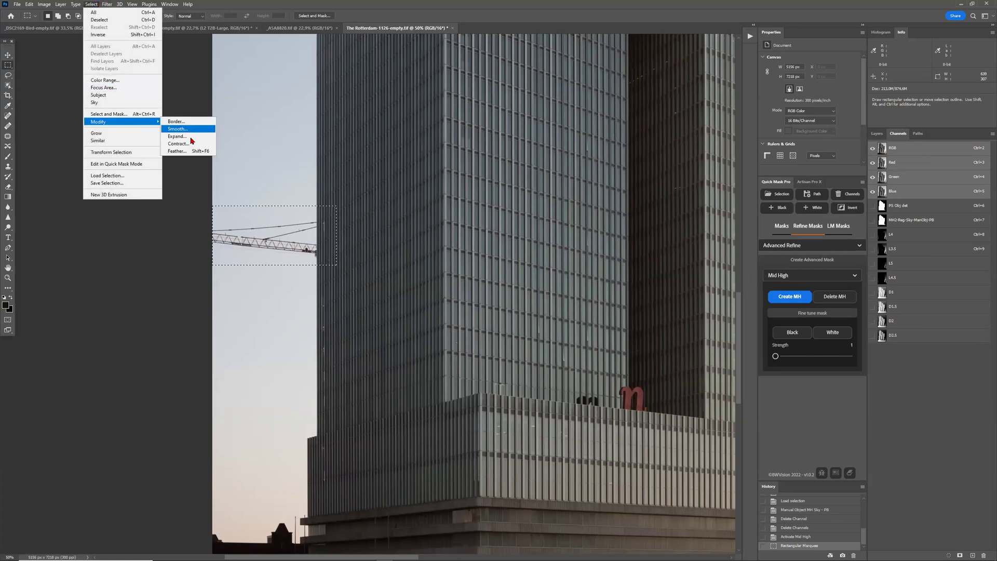
pyautogui.click(177, 151)
pyautogui.click(534, 185)
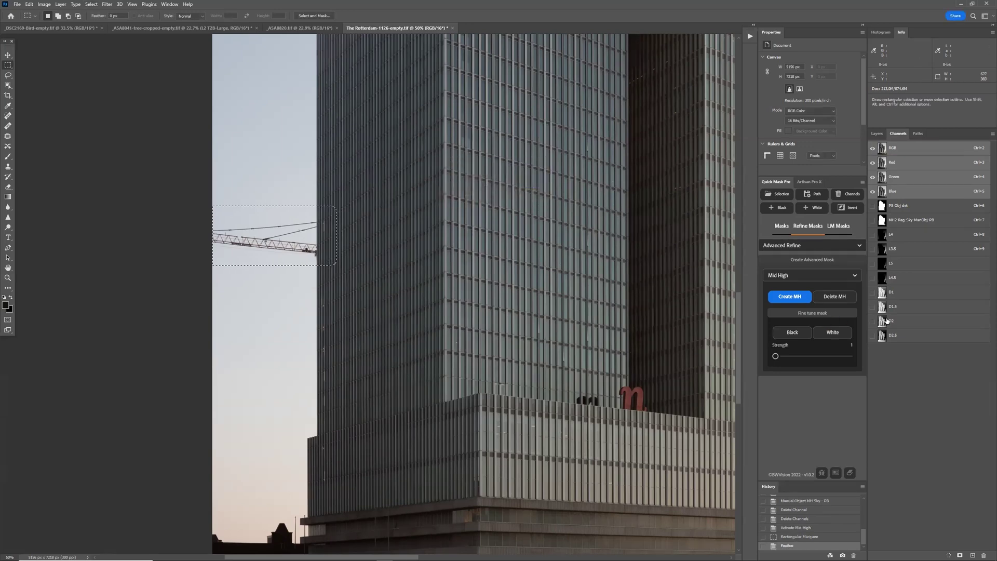
# Save the feathered crane selection as a channel named t1 and display the MH2-Reg-Sky-ManObj-PB mask
pyautogui.click(91, 4)
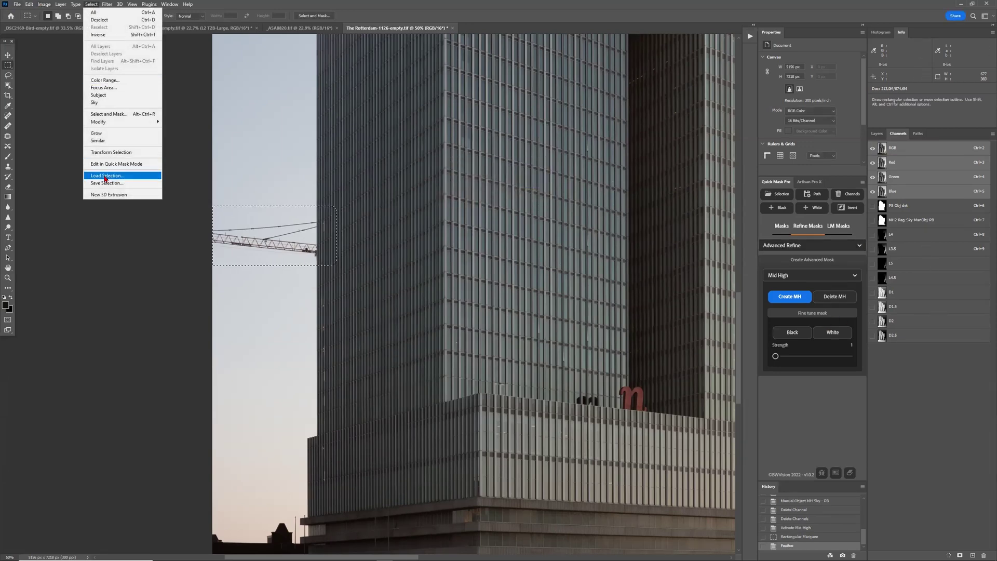
pyautogui.click(108, 183)
pyautogui.write('t1')
pyautogui.press('Return')
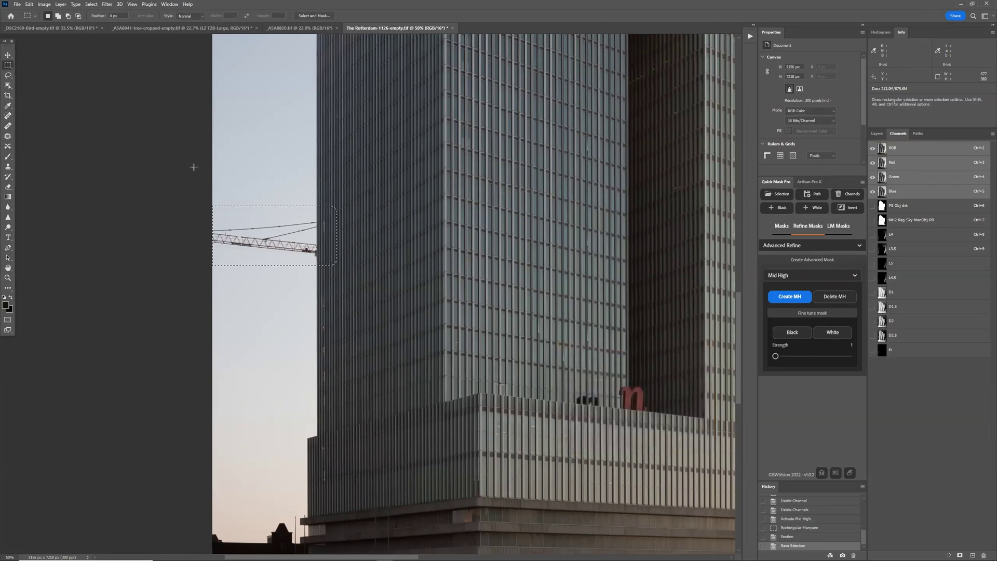
pyautogui.click(898, 224)
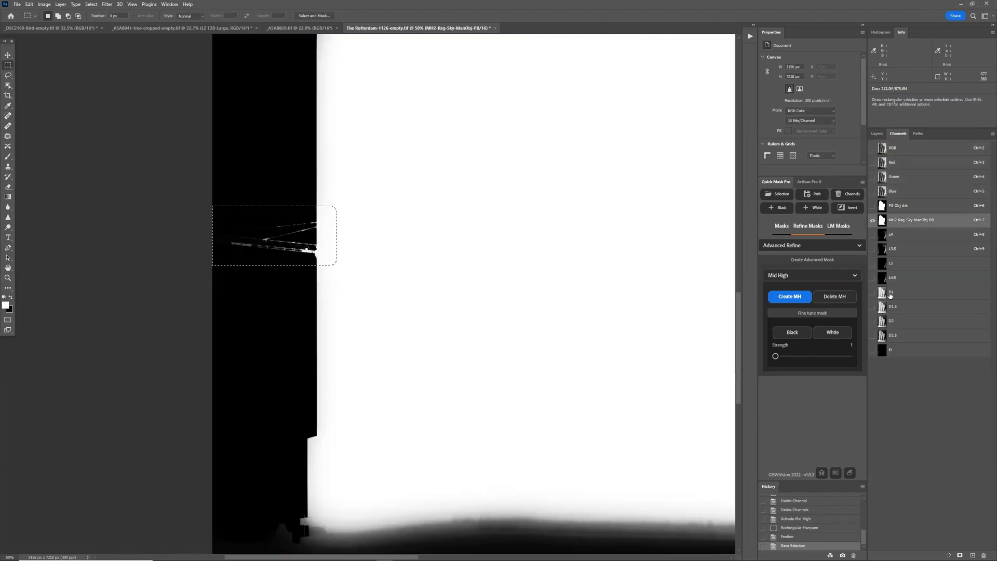
# Try fine-tuning the crane area of the mask with White at strength 3, and revert to the saved selection state
pyautogui.click(822, 356)
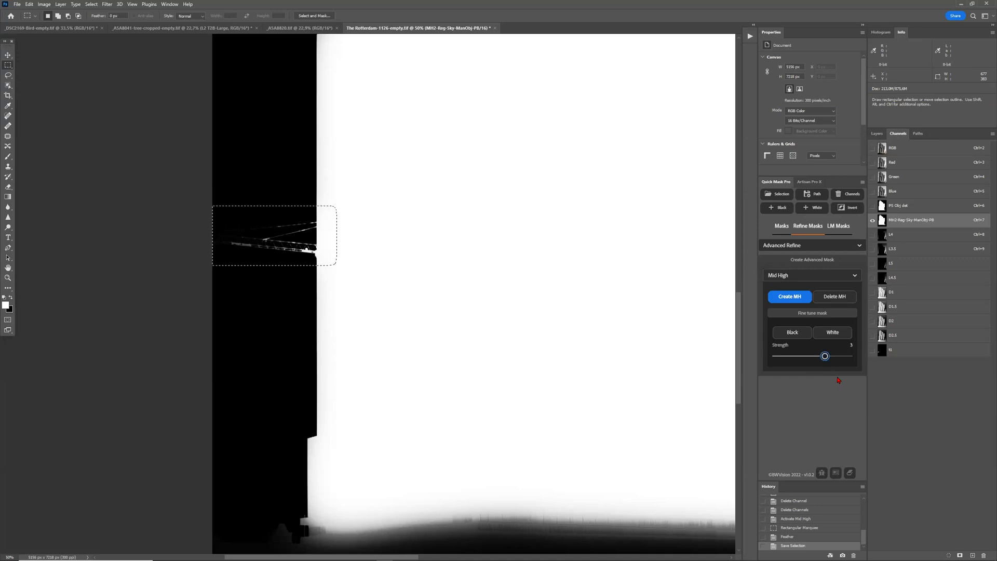
pyautogui.click(831, 336)
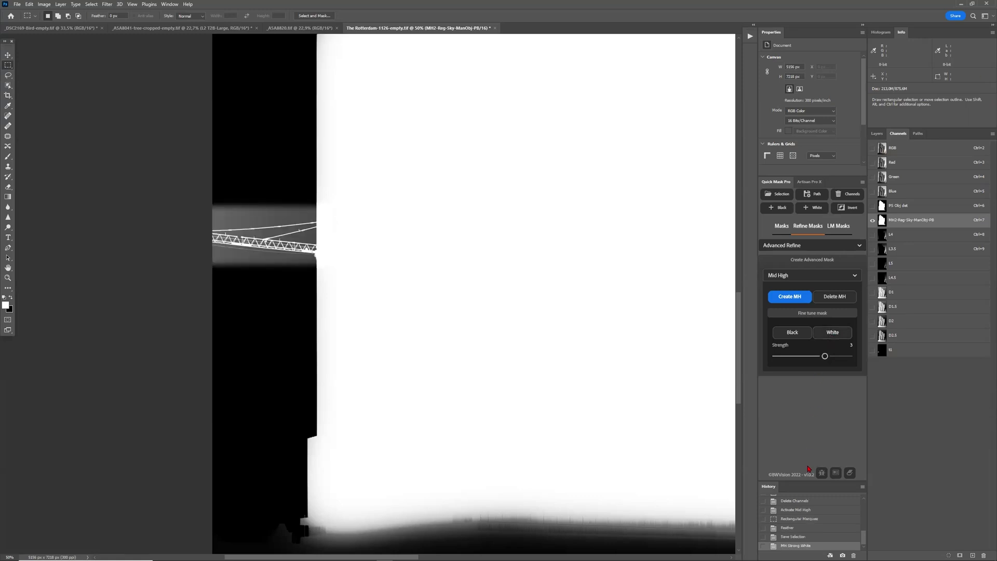
pyautogui.click(797, 538)
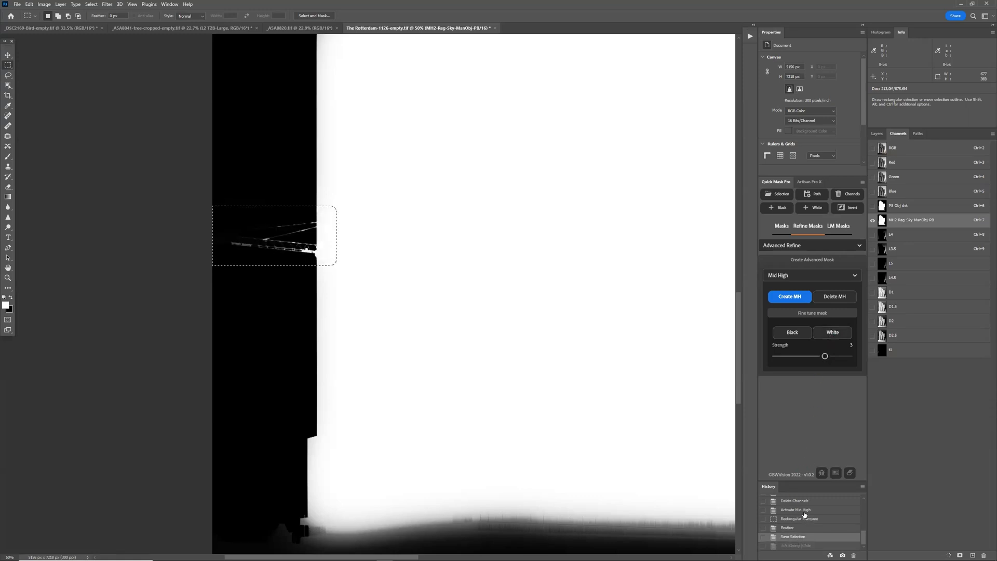
# Fine-tune the selected crane area of the MH2 mask with White at strength 1
pyautogui.moveTo(810, 355); pyautogui.dragTo(784, 358)
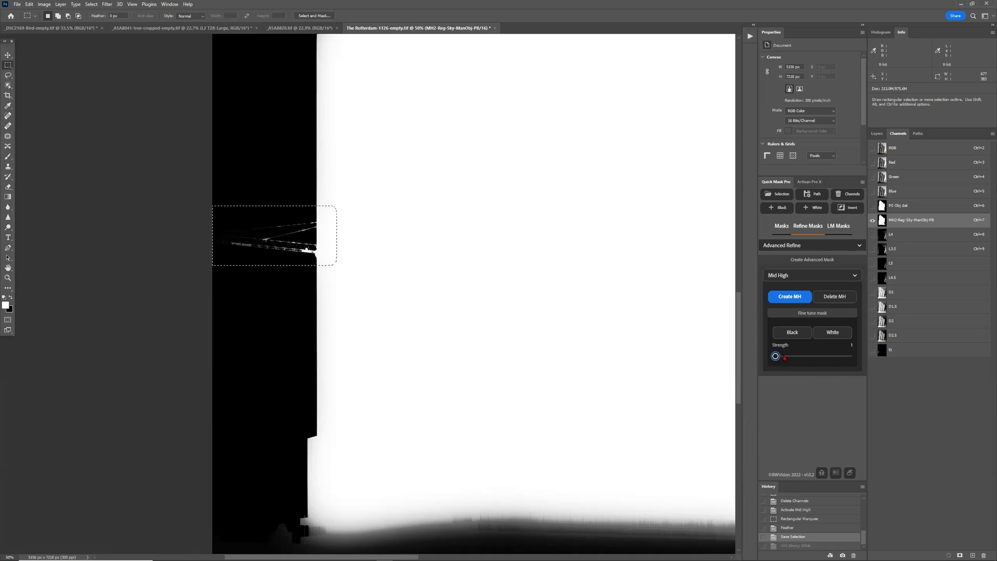
pyautogui.click(834, 332)
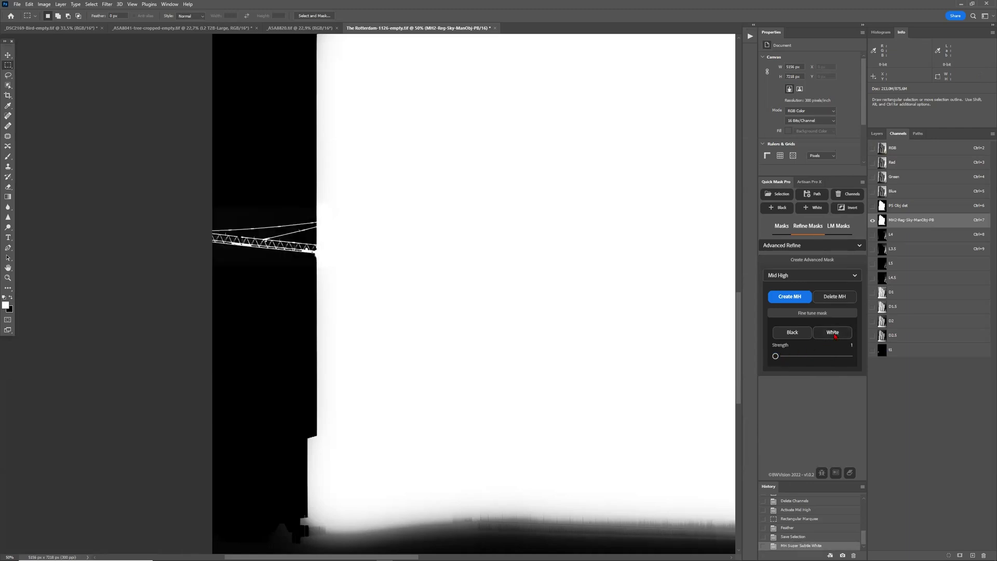
# Examine the crane's lattice and cables up close in the fine-tuned MH2 mask
pyautogui.hotkey('ctrl', '+')
pyautogui.hotkey('ctrl', '+')
pyautogui.hotkey('ctrl', '+')
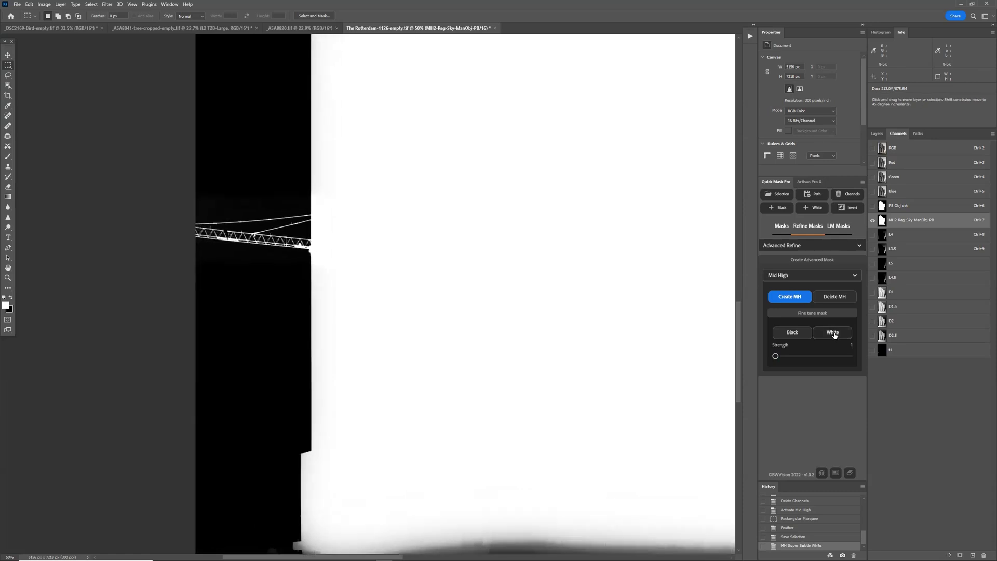
pyautogui.hscroll(-6, 160, 256)
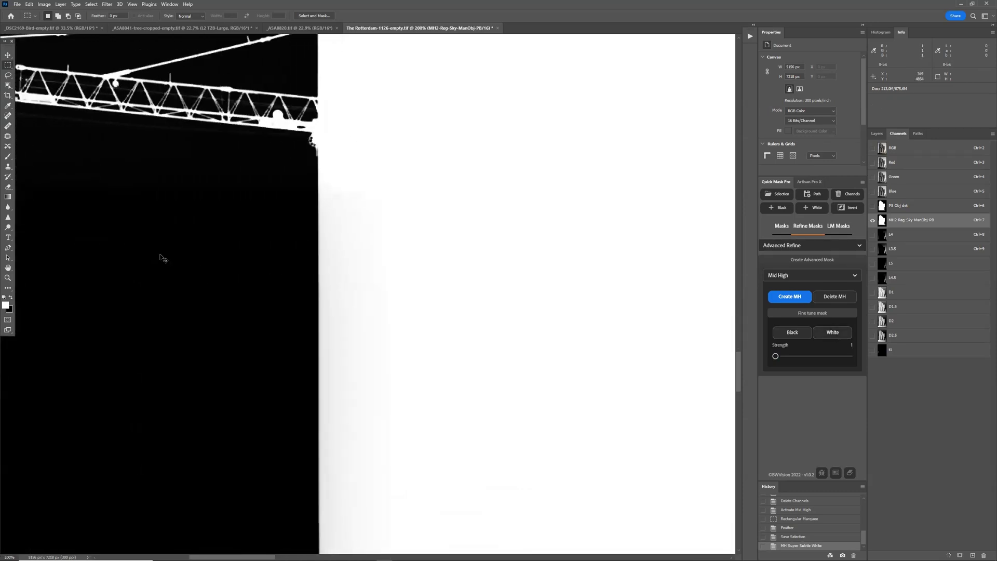
pyautogui.scroll(3, 158, 265)
pyautogui.hscroll(-2, 153, 278)
pyautogui.hscroll(-3, 185, 272)
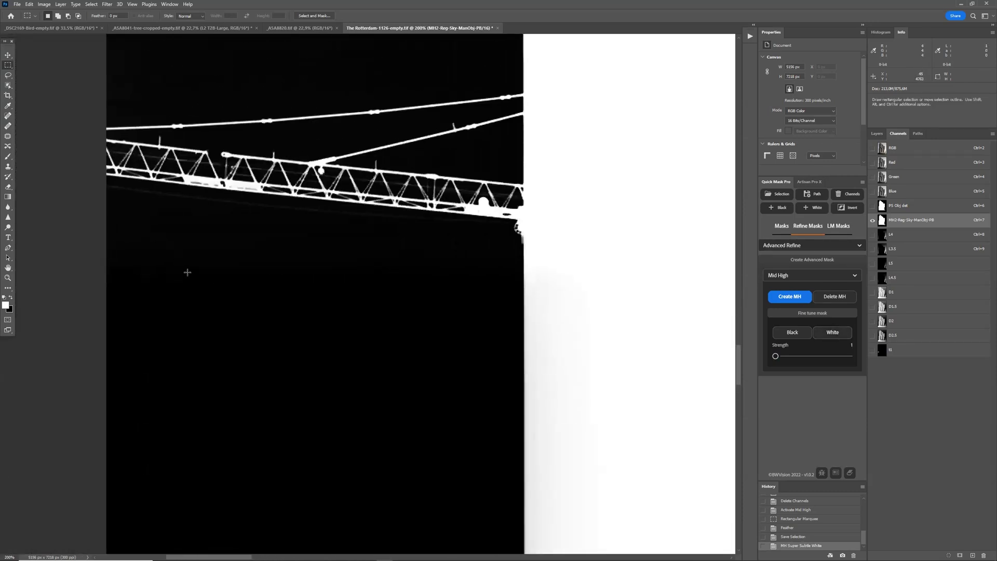
pyautogui.scroll(2, 191, 278)
pyautogui.hotkey('ctrl', '+')
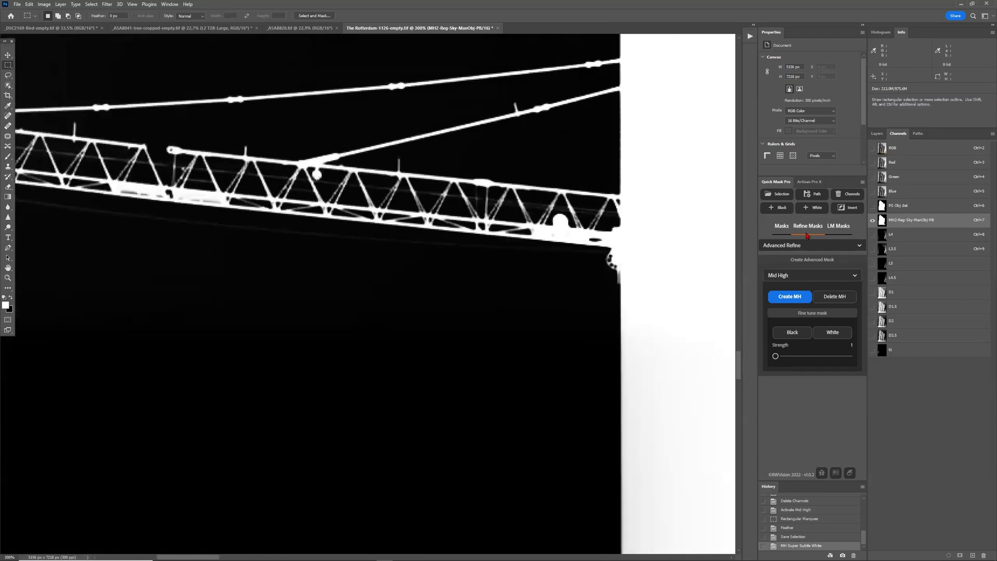
# Compare the crane in the MH2 mask with the RGB image, and check the whole mask against the photo
pyautogui.click(910, 151)
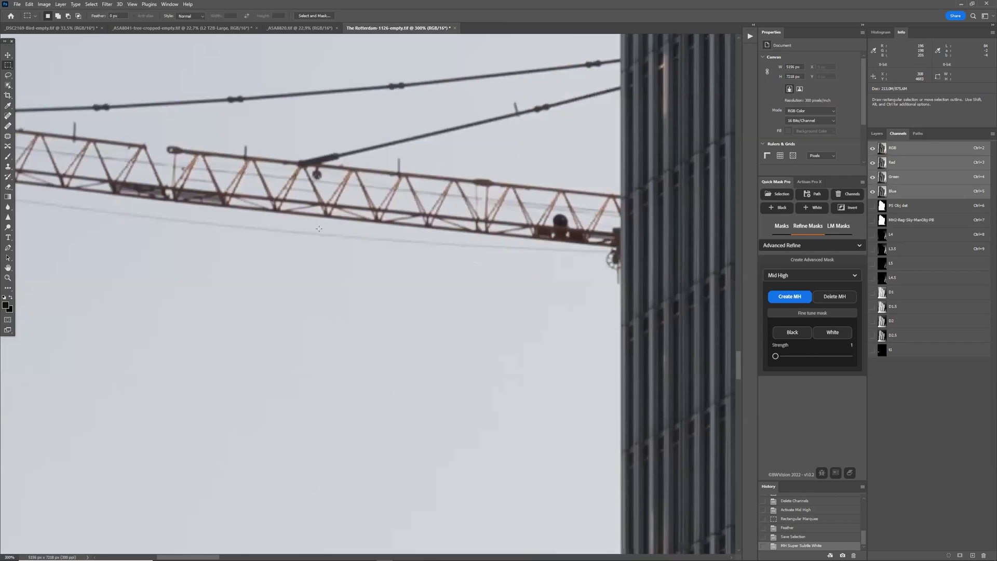
pyautogui.click(901, 222)
pyautogui.hscroll(-2, 403, 281)
pyautogui.hscroll(-4, 401, 279)
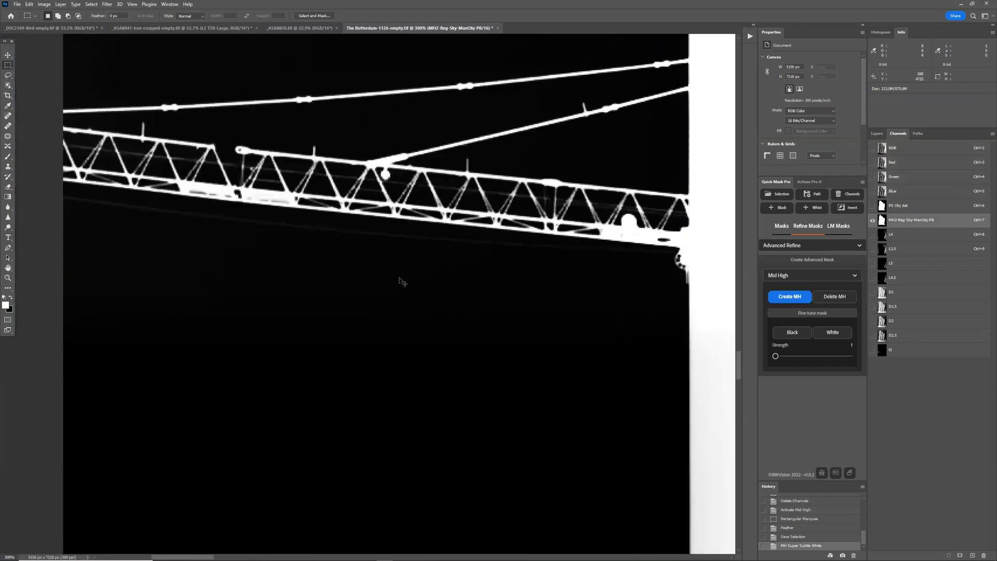
pyautogui.scroll(3, 399, 279)
pyautogui.hscroll(4, 399, 278)
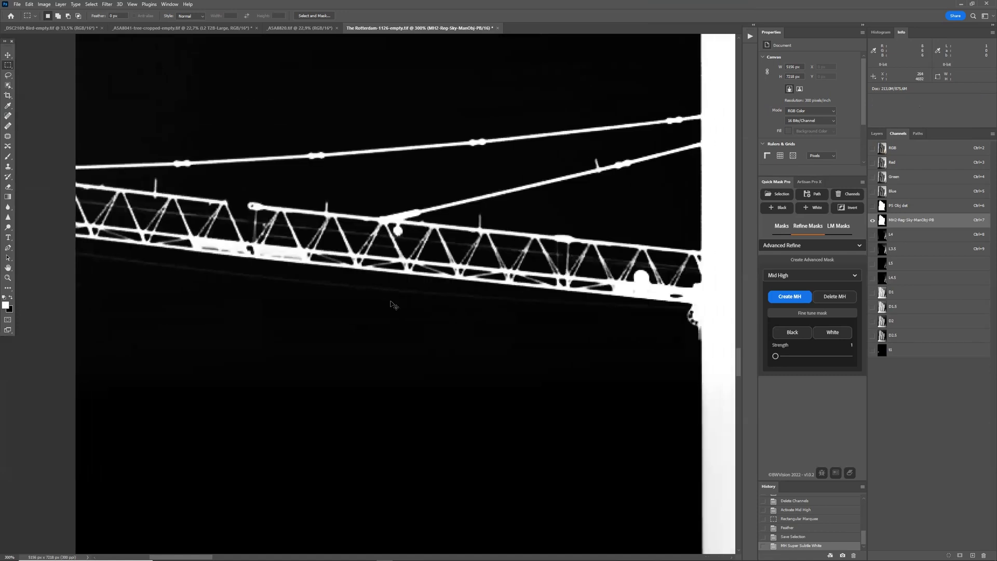
pyautogui.click(904, 151)
pyautogui.click(911, 221)
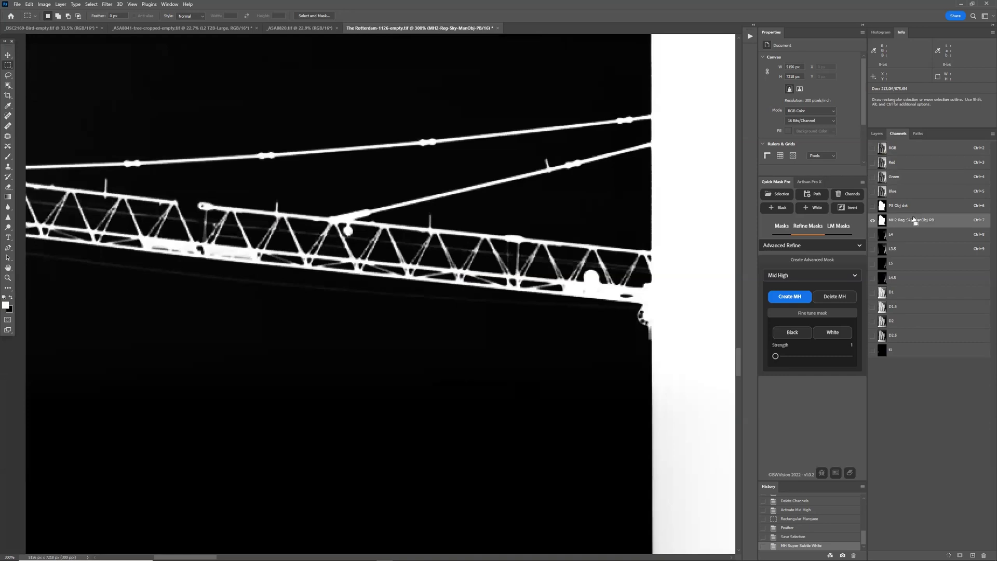
pyautogui.hotkey('ctrl', '0')
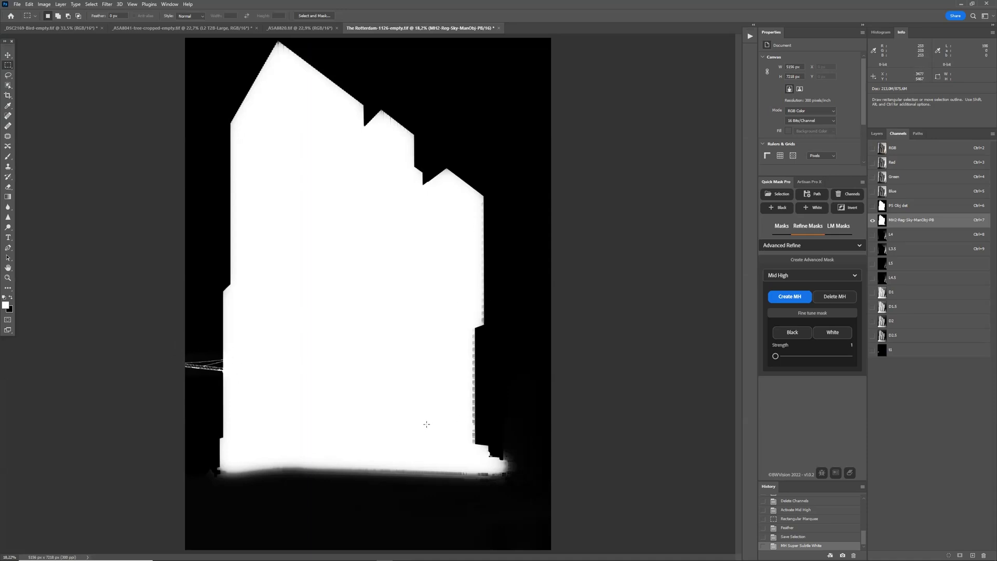
pyautogui.click(897, 150)
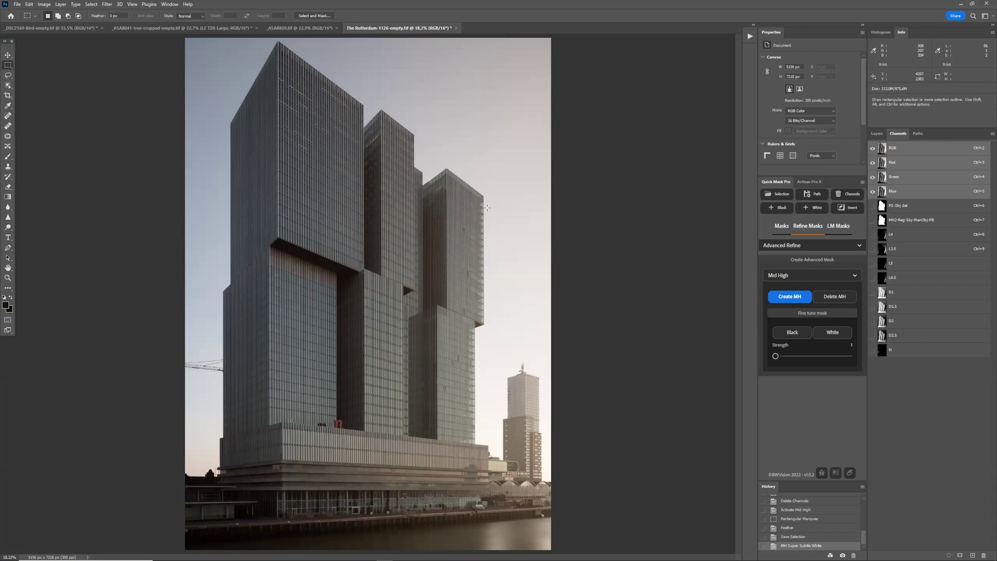
# Check the advanced mask tonal options and draw a rectangular selection about 478 by 704 px around the distant tower's top
pyautogui.click(840, 280)
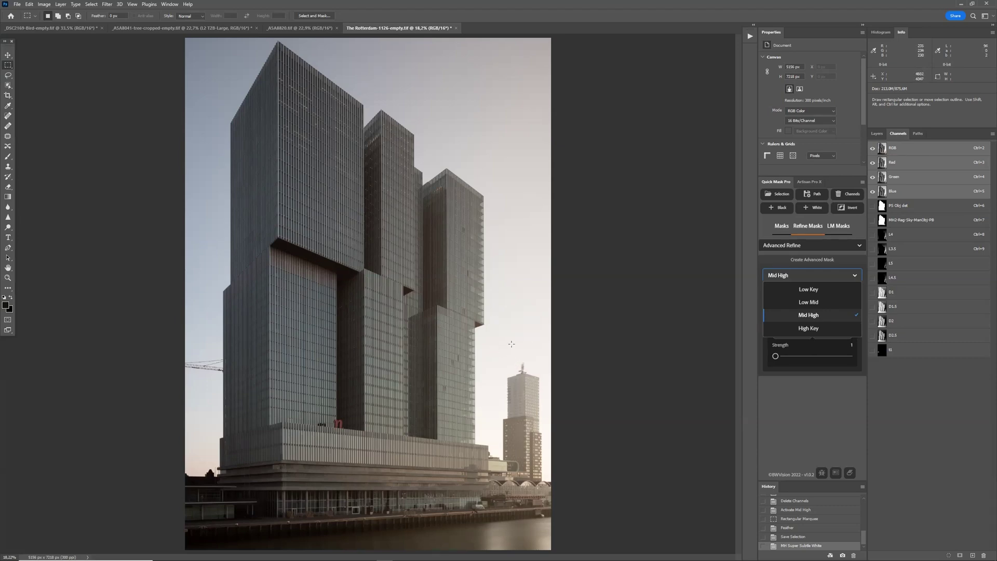
pyautogui.moveTo(508, 355); pyautogui.dragTo(543, 405)
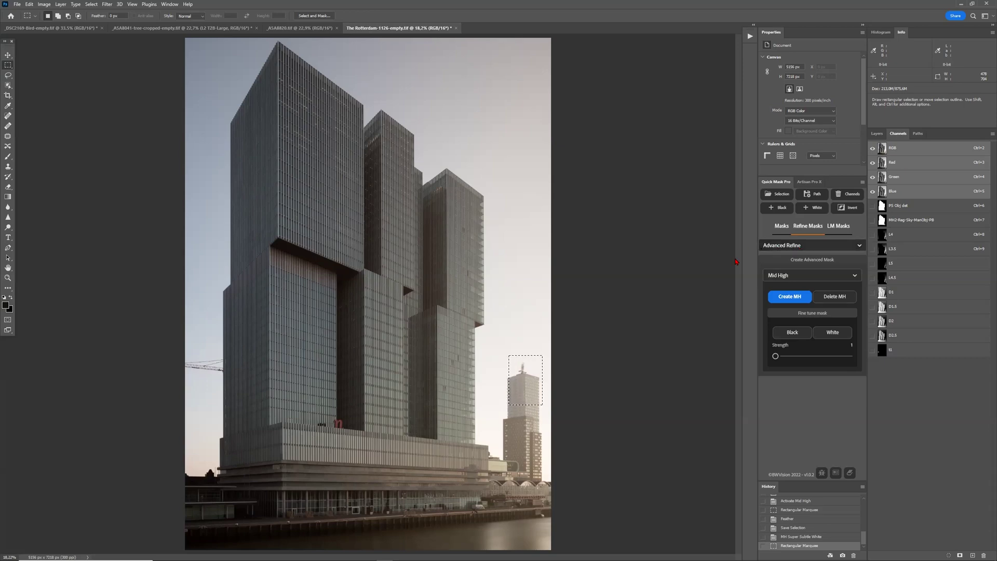
pyautogui.click(908, 313)
# Delete the Mid High advanced masks and the temporary t1 channel
pyautogui.click(839, 296)
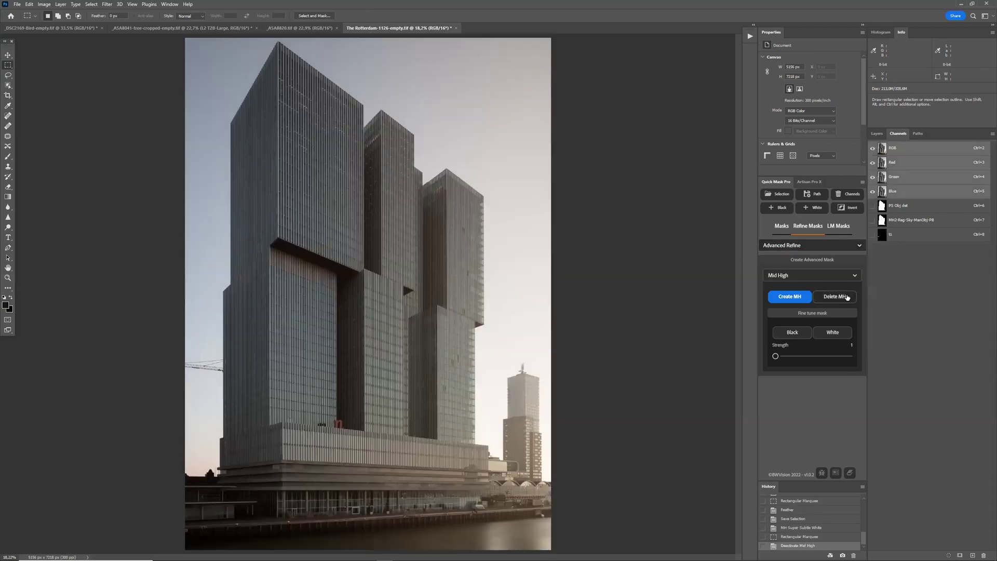
pyautogui.click(907, 208)
pyautogui.click(907, 220)
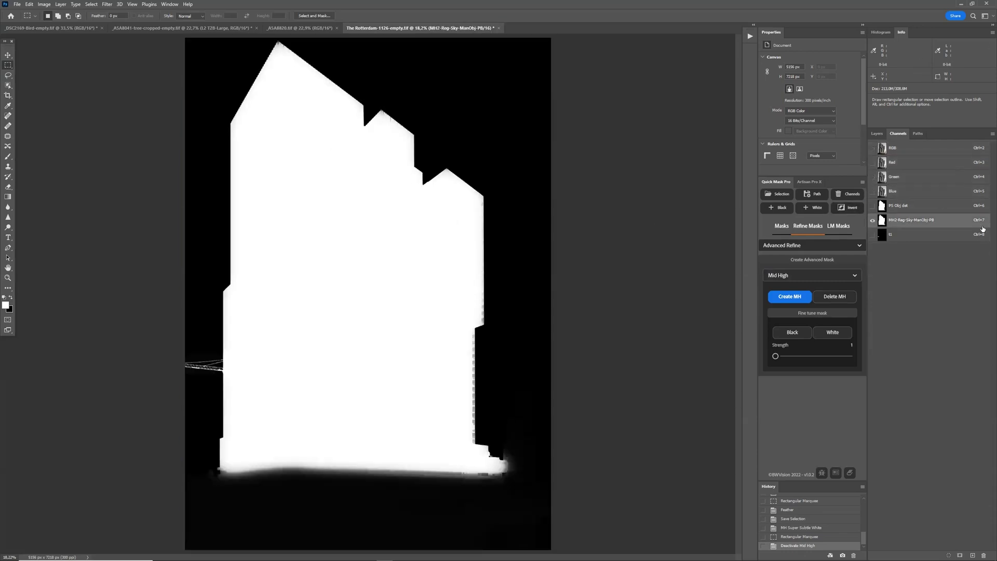
pyautogui.moveTo(902, 234); pyautogui.dragTo(983, 555)
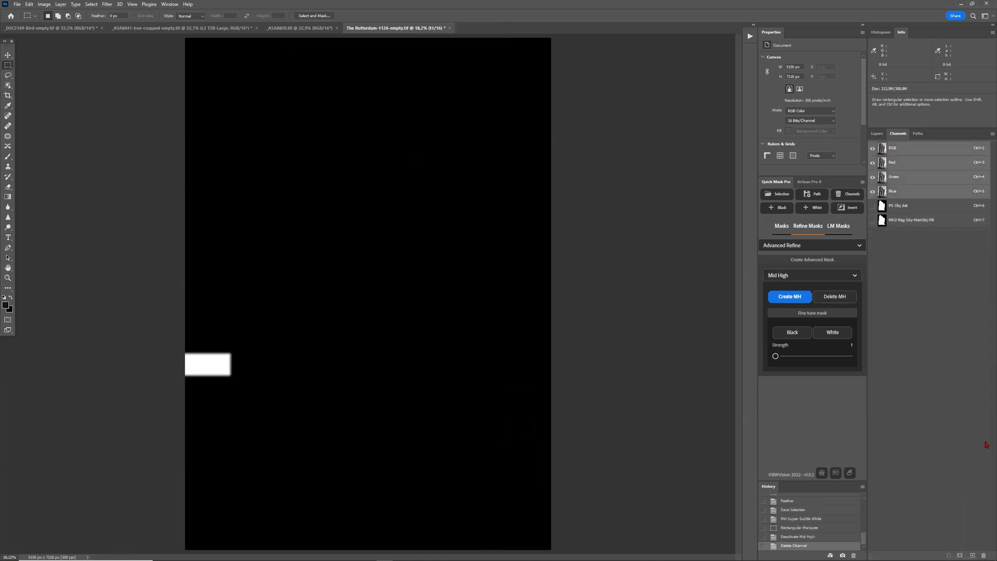
# Compare the PS Obj det mask with the refined MH2 mask and return to the RGB image
pyautogui.click(917, 210)
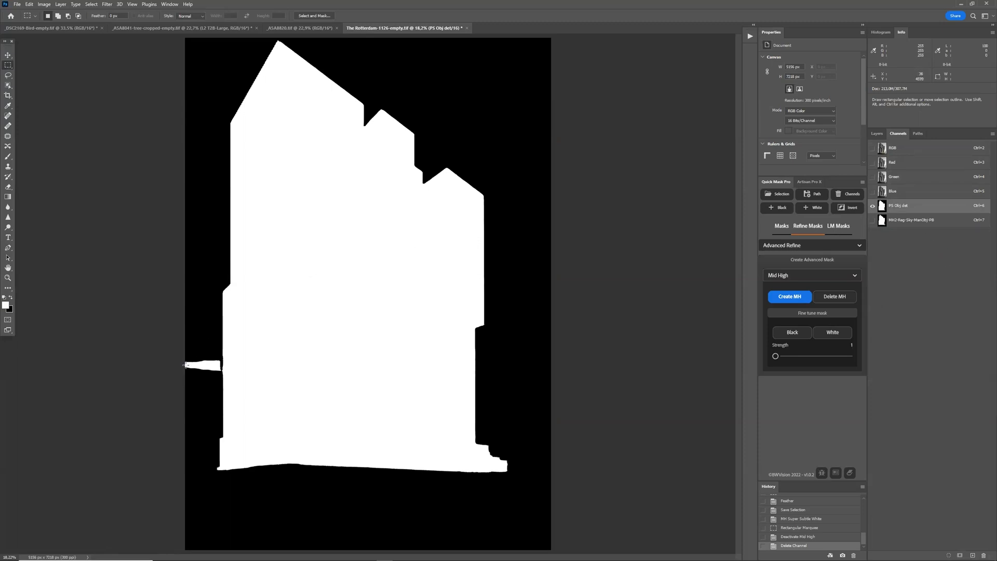
pyautogui.click(926, 220)
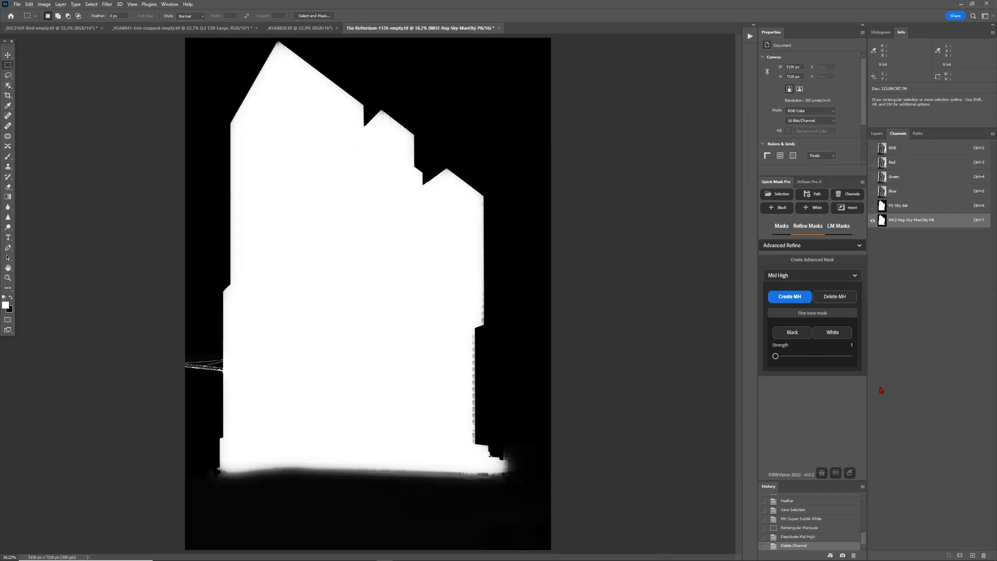
pyautogui.click(891, 149)
# Create a black-and-white version of the photo with the Neutral standard conversion of Artisan Pro X
pyautogui.click(876, 134)
pyautogui.click(809, 181)
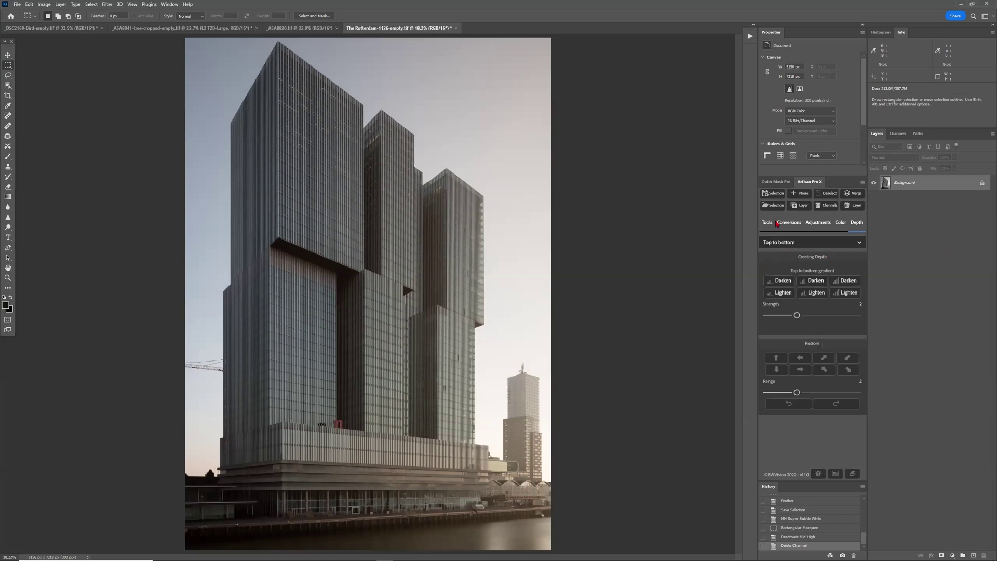
pyautogui.click(897, 133)
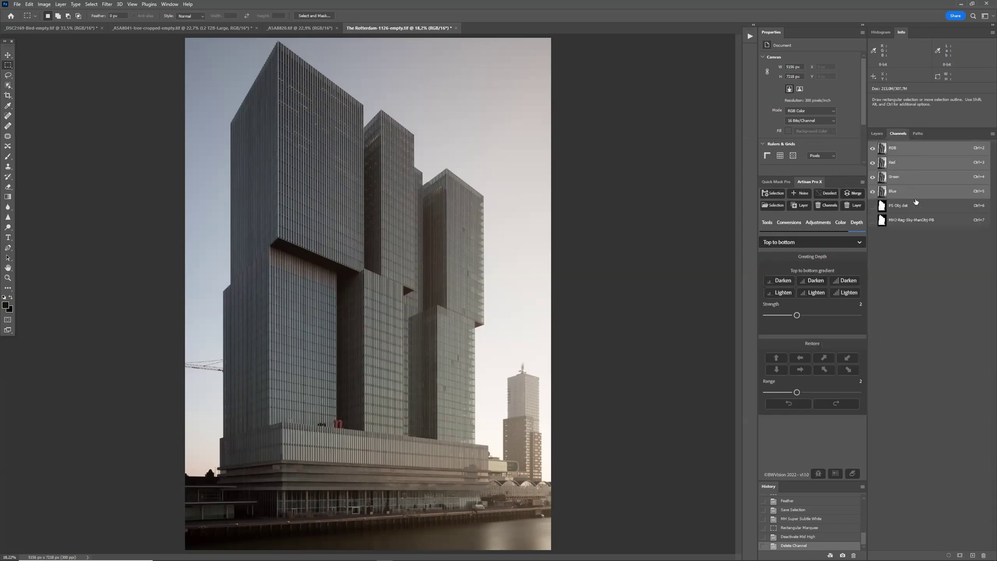
pyautogui.click(917, 226)
pyautogui.click(904, 149)
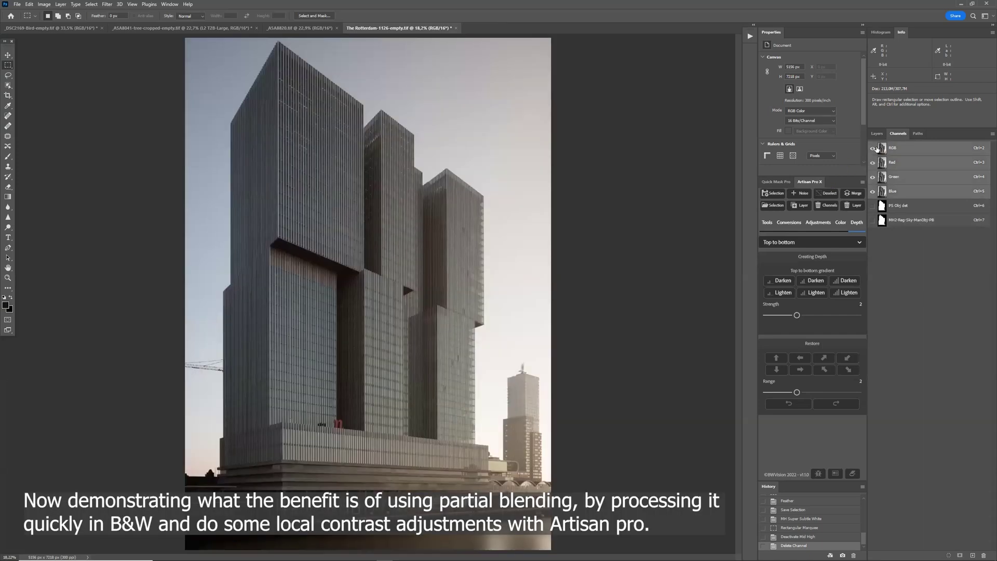
pyautogui.click(876, 133)
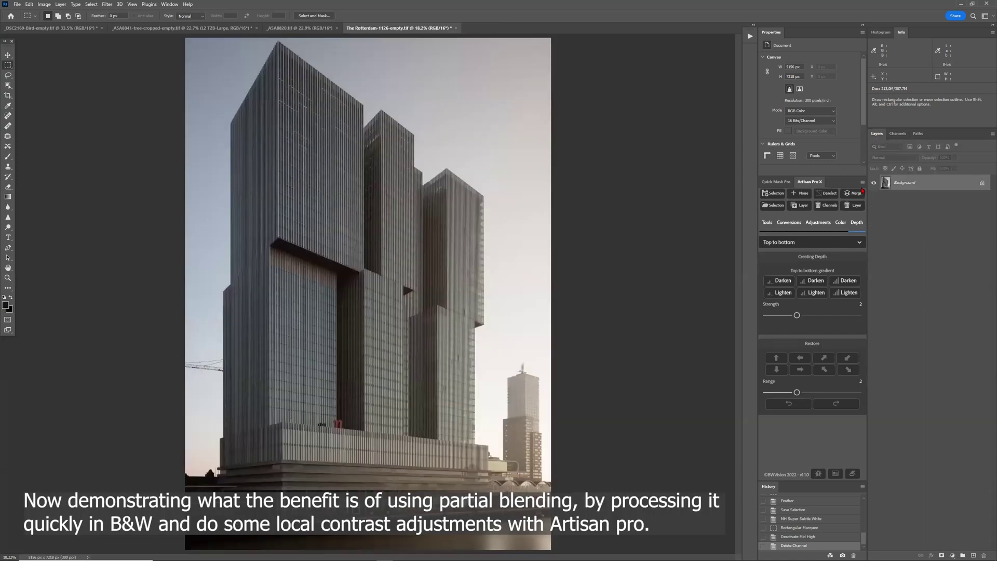
pyautogui.click(790, 224)
pyautogui.click(788, 277)
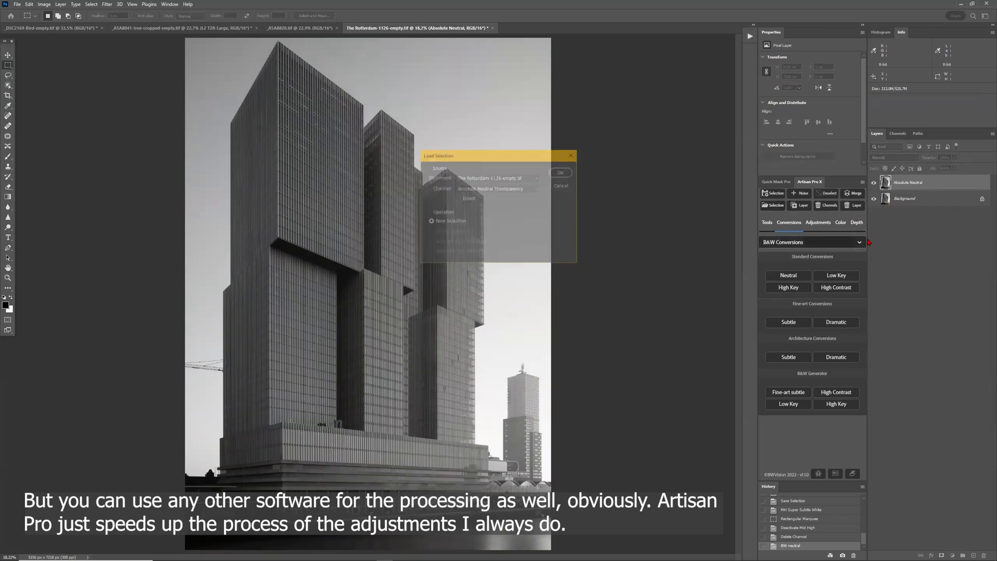
# Load the MH2-Reg-Sky-ManObj-PB channel as a new selection of the building on the black-and-white layer
pyautogui.click(506, 188)
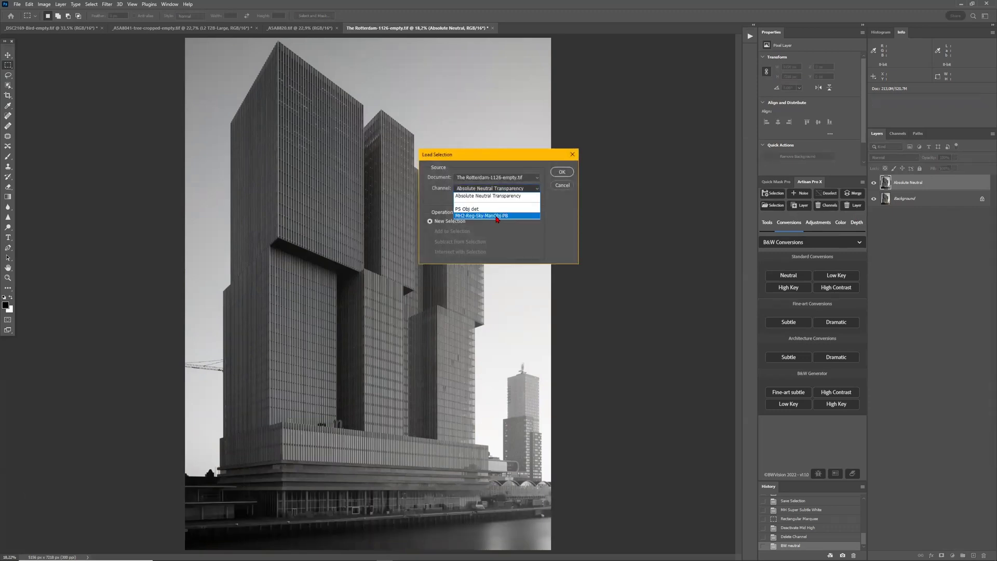
pyautogui.click(497, 215)
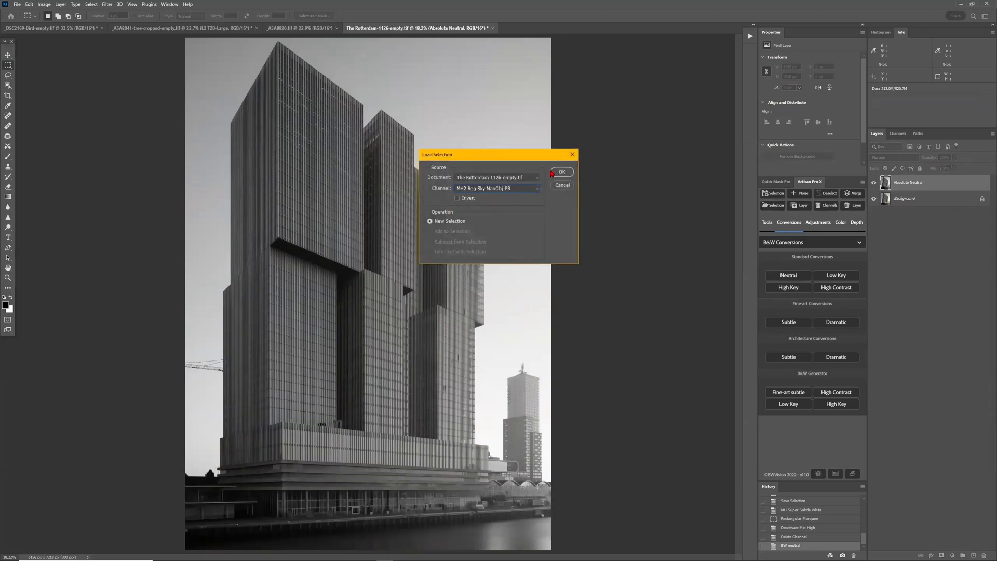
pyautogui.click(553, 173)
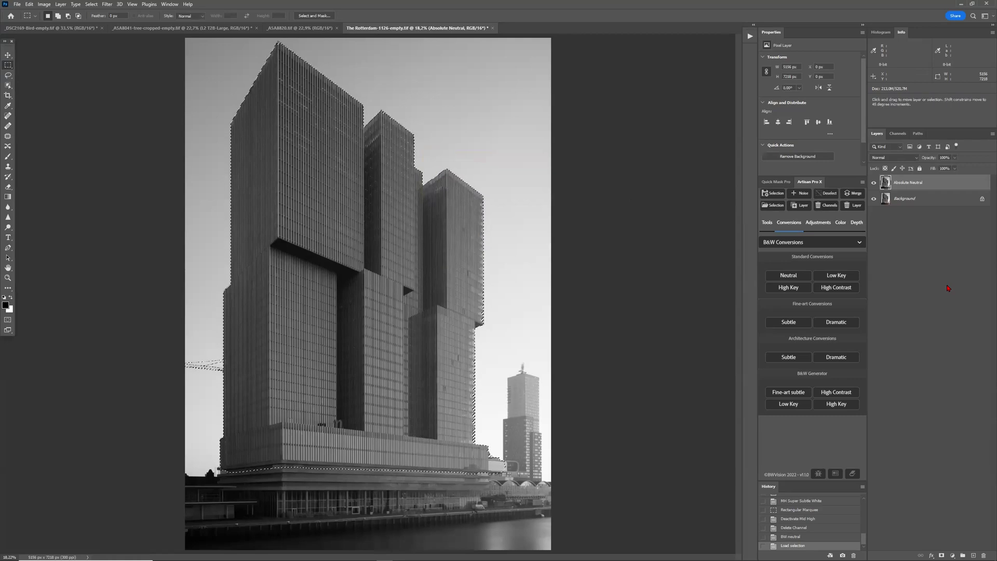
pyautogui.hotkey('ctrl', '+')
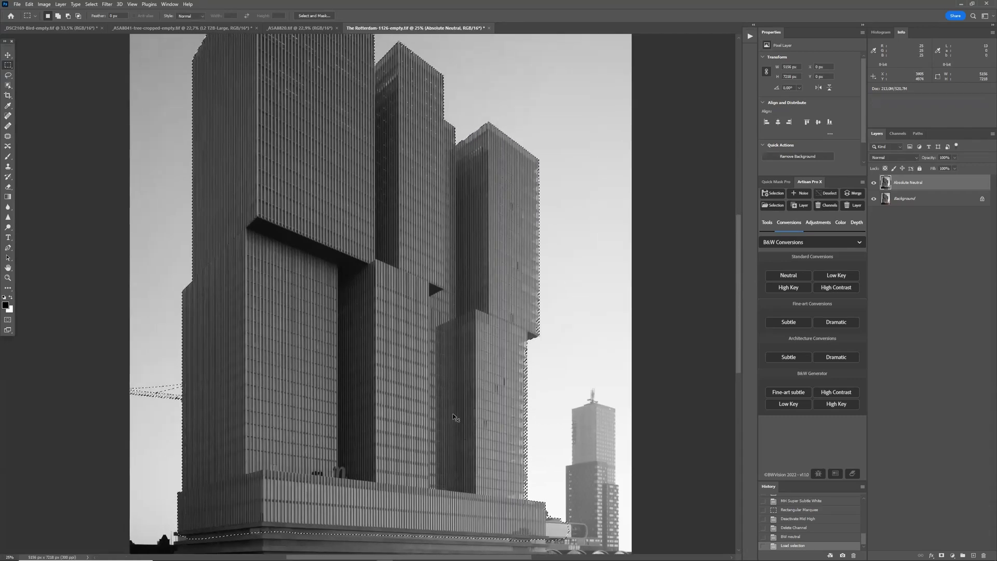
pyautogui.hscroll(-3, 453, 417)
pyautogui.scroll(-5, 432, 405)
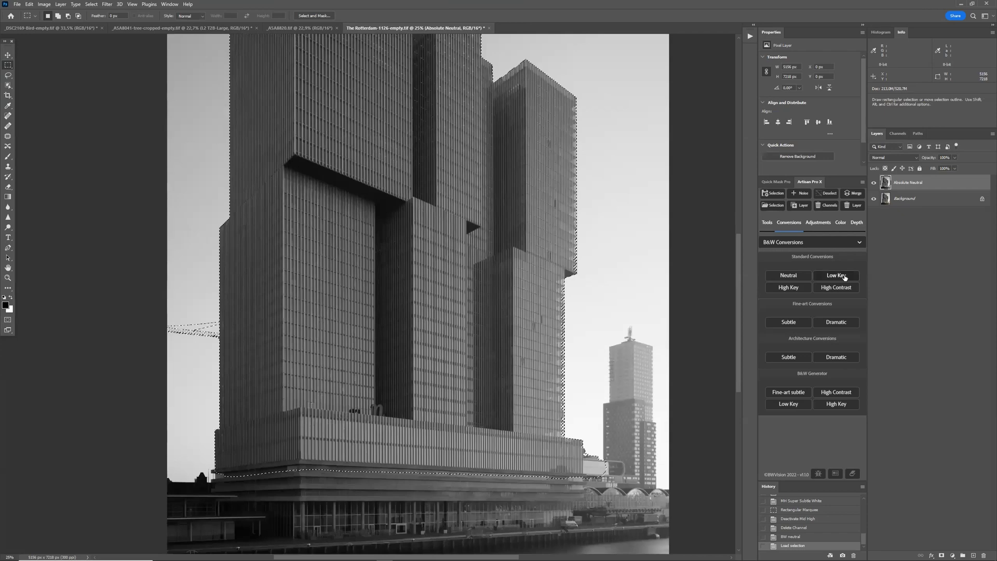
# Apply the Low Key contrast from the global adjustments to the selected building at a higher intensity
pyautogui.click(826, 223)
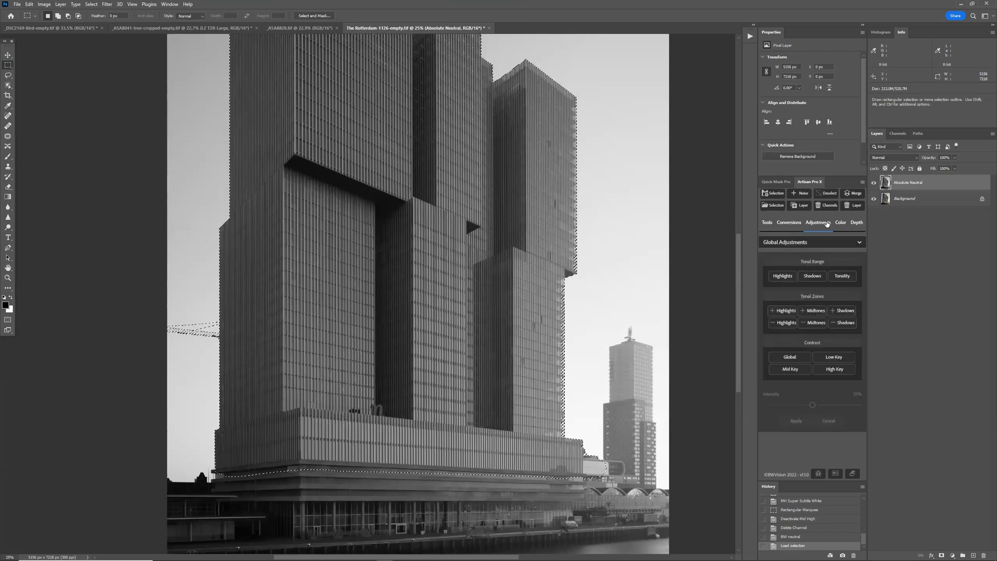
pyautogui.click(835, 358)
pyautogui.click(833, 404)
pyautogui.click(796, 420)
# Compare the building with and without the Contrast Low Key layer by toggling the layer's visibility
pyautogui.scroll(-3, 537, 465)
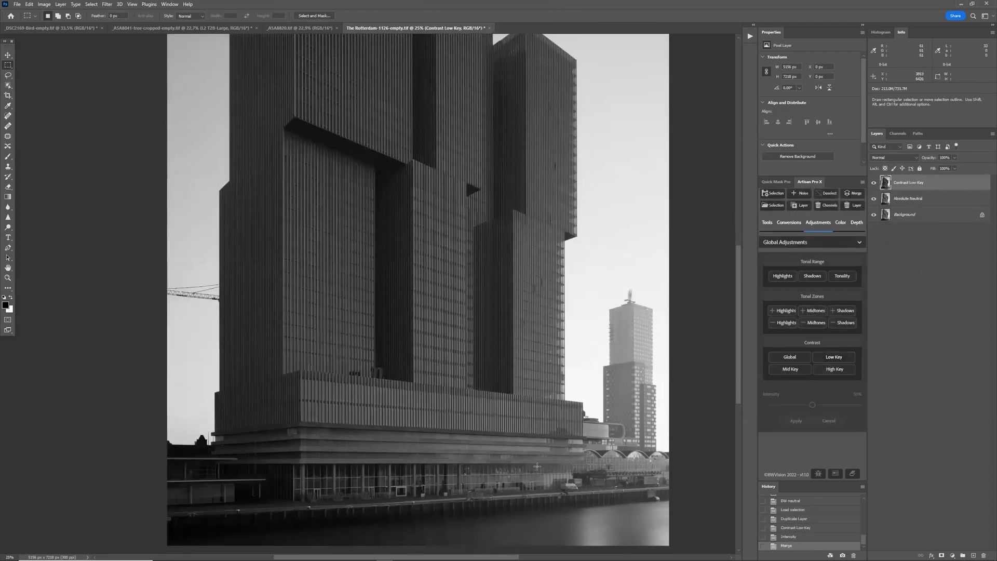
pyautogui.scroll(-2, 537, 466)
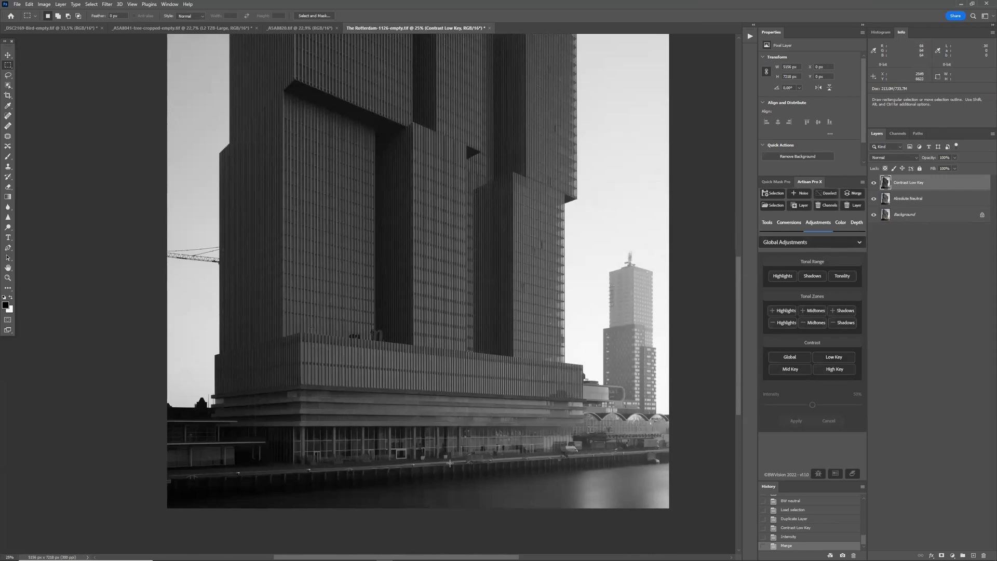
pyautogui.click(874, 183)
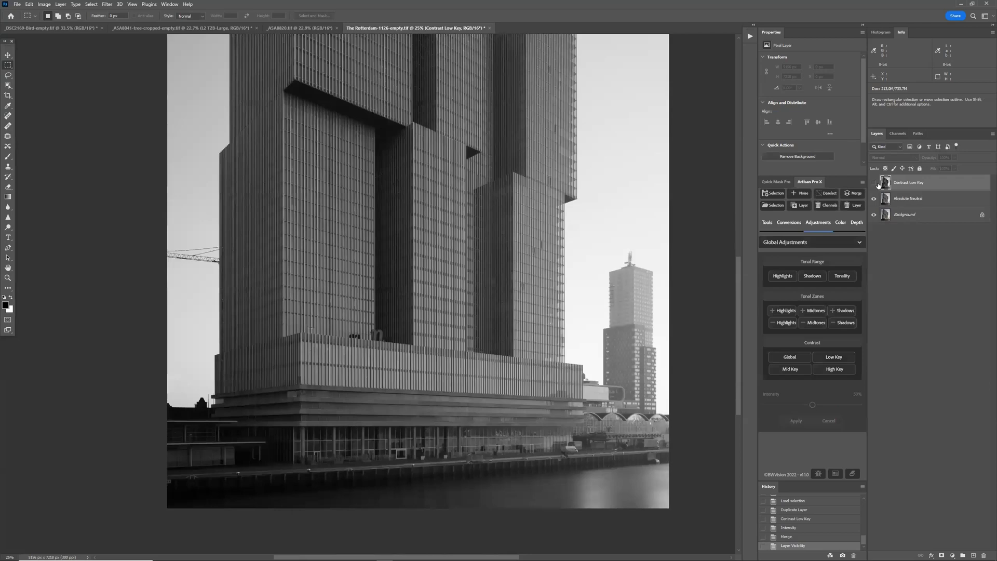
pyautogui.click(875, 184)
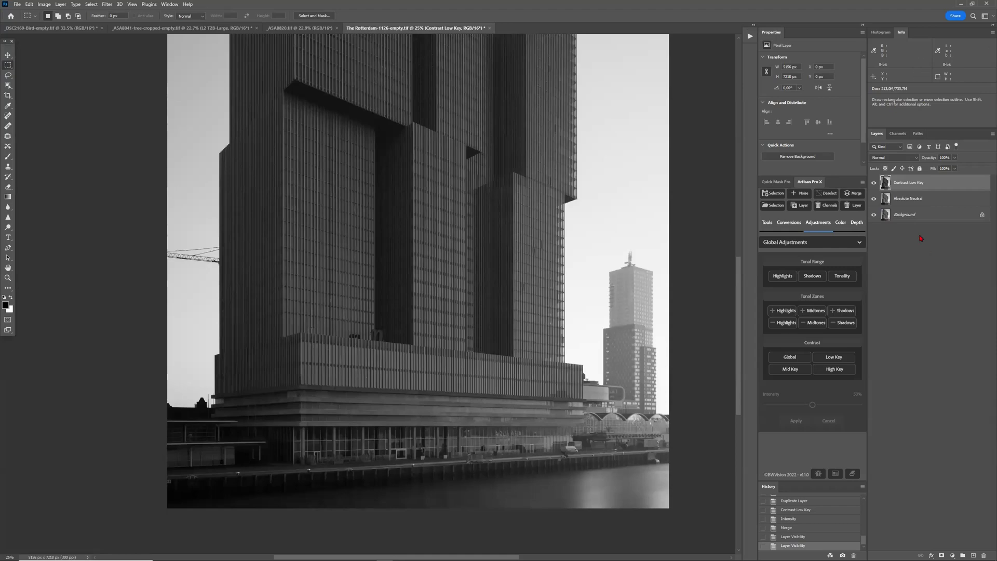
pyautogui.click(875, 184)
pyautogui.click(875, 184)
pyautogui.click(876, 184)
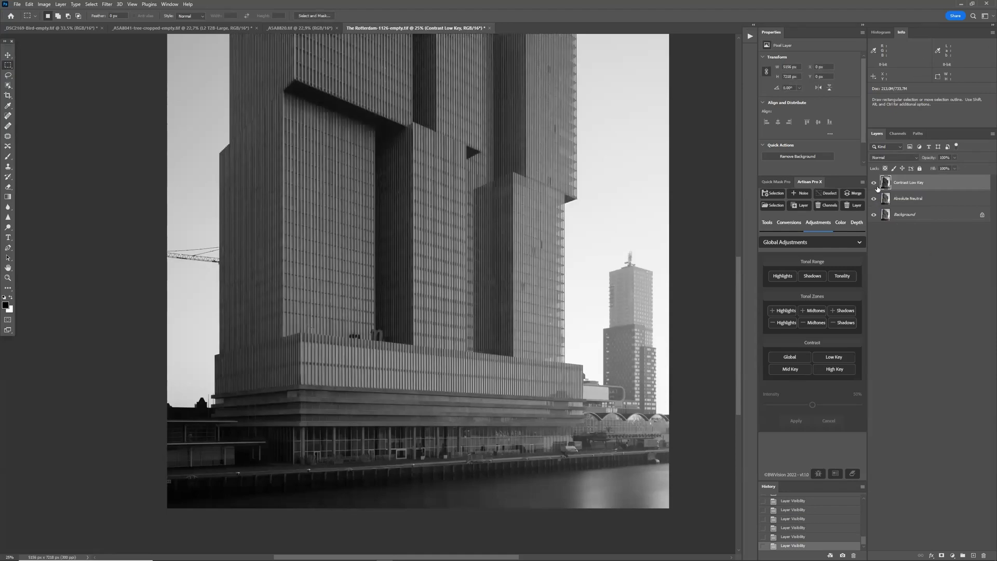
pyautogui.click(875, 184)
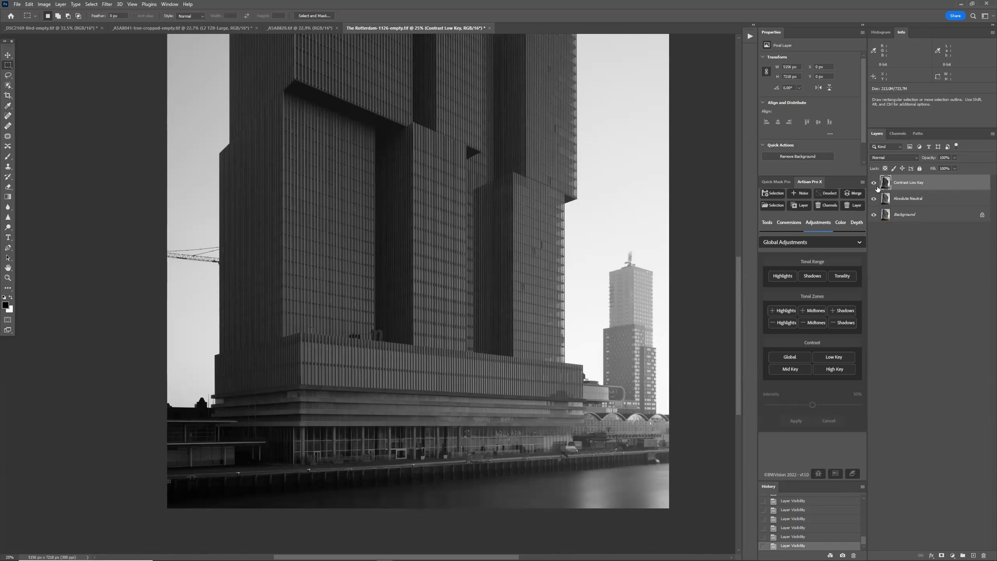
# Switch to the flatiron.tif photo and fit the whole image in view
pyautogui.hotkey('ctrl', '0')
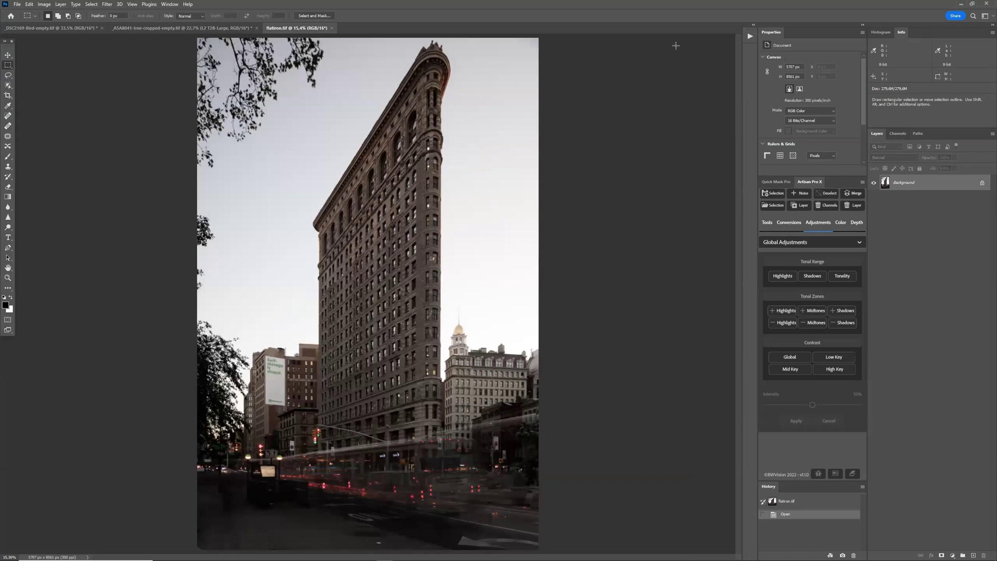
pyautogui.click(66, 31)
pyautogui.click(134, 29)
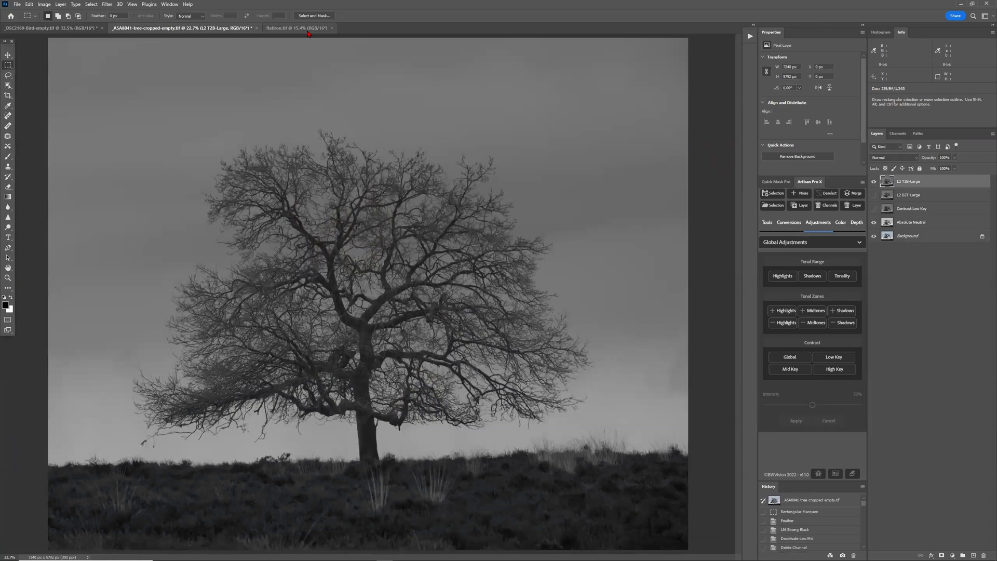
pyautogui.click(296, 28)
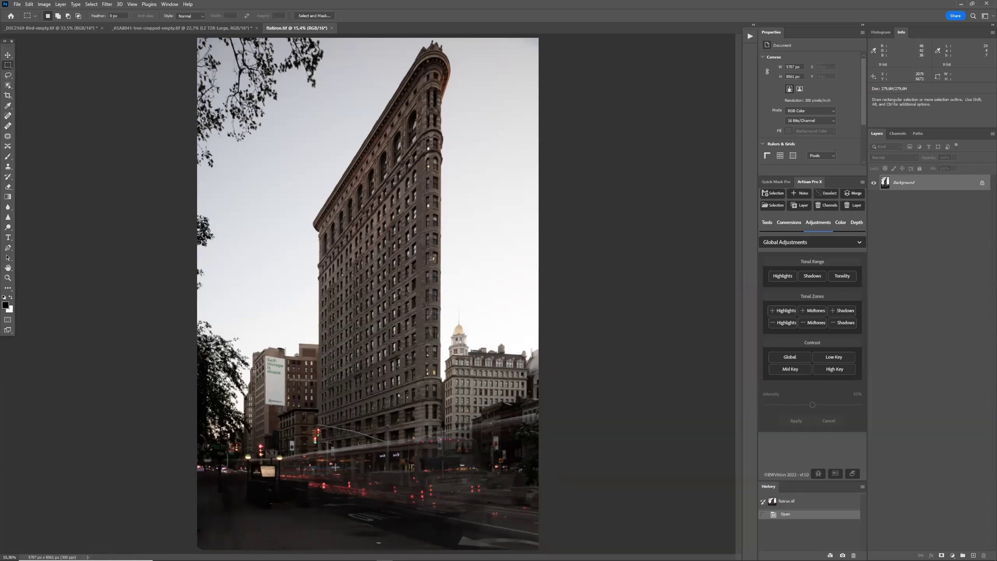
# Examine the street-level light trails and dark lower buildings in the Flatiron photo, returning to the full image
pyautogui.scroll(1, 395, 481)
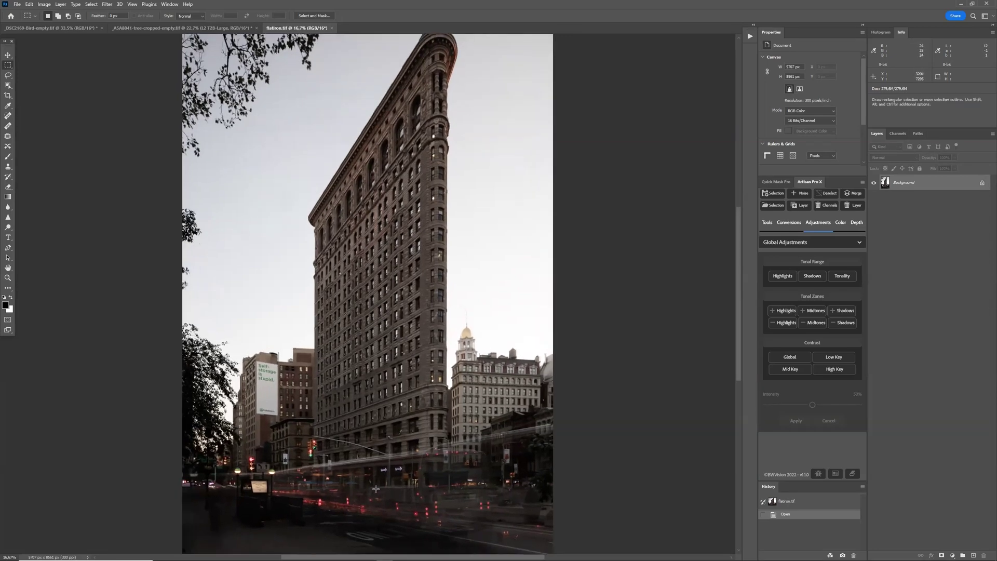
pyautogui.scroll(5, 375, 489)
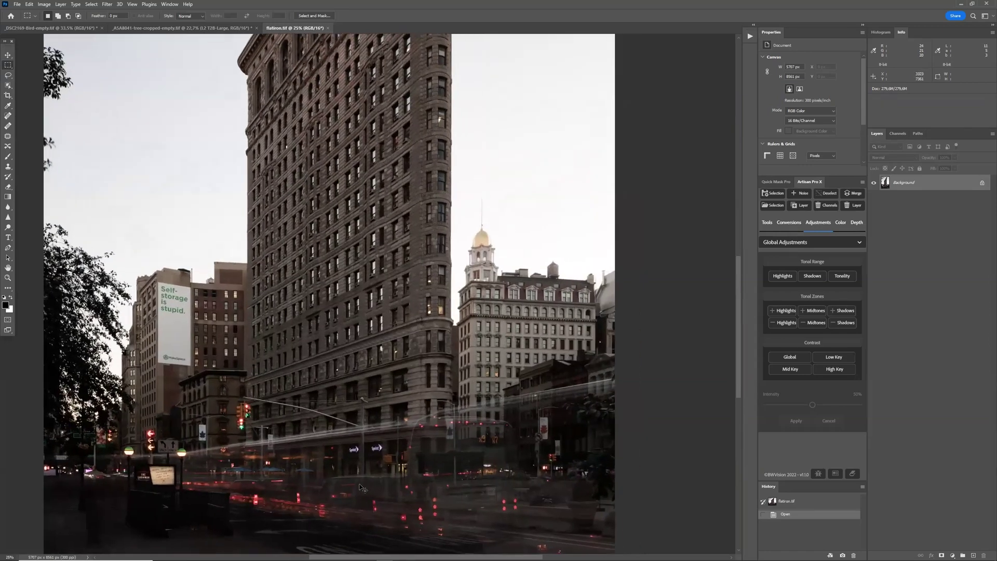
pyautogui.scroll(4, 362, 487)
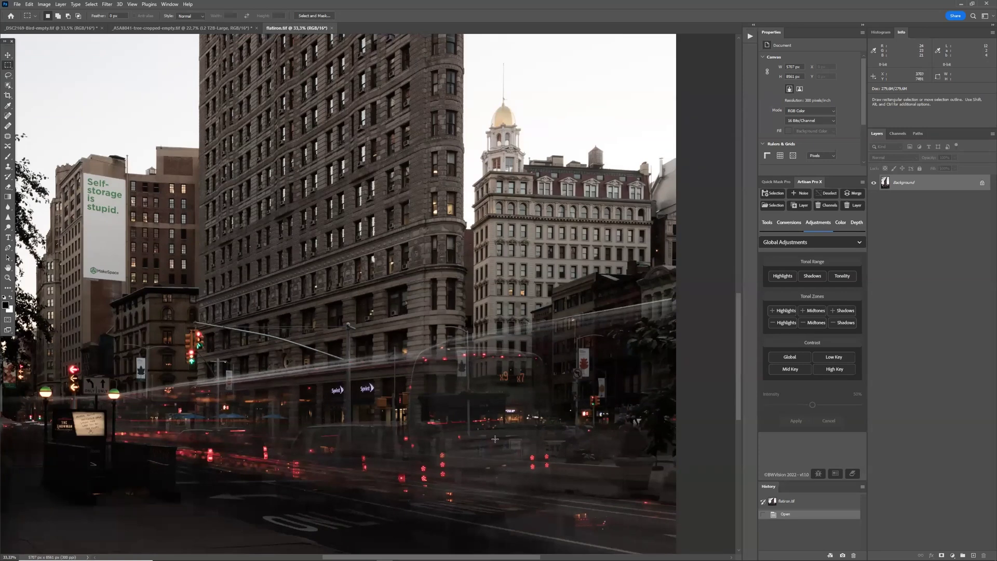
pyautogui.scroll(-1, 265, 435)
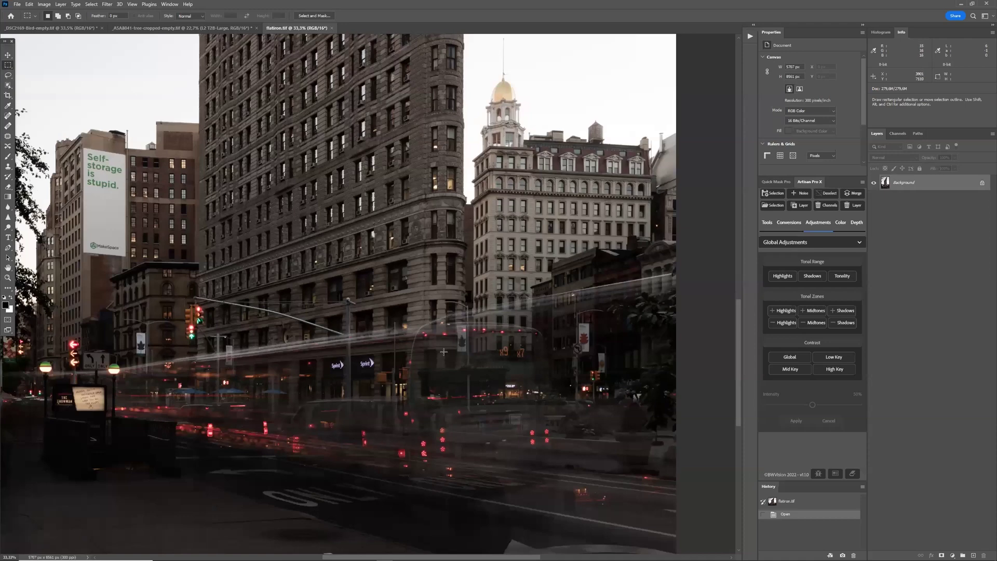
pyautogui.scroll(-1, 456, 387)
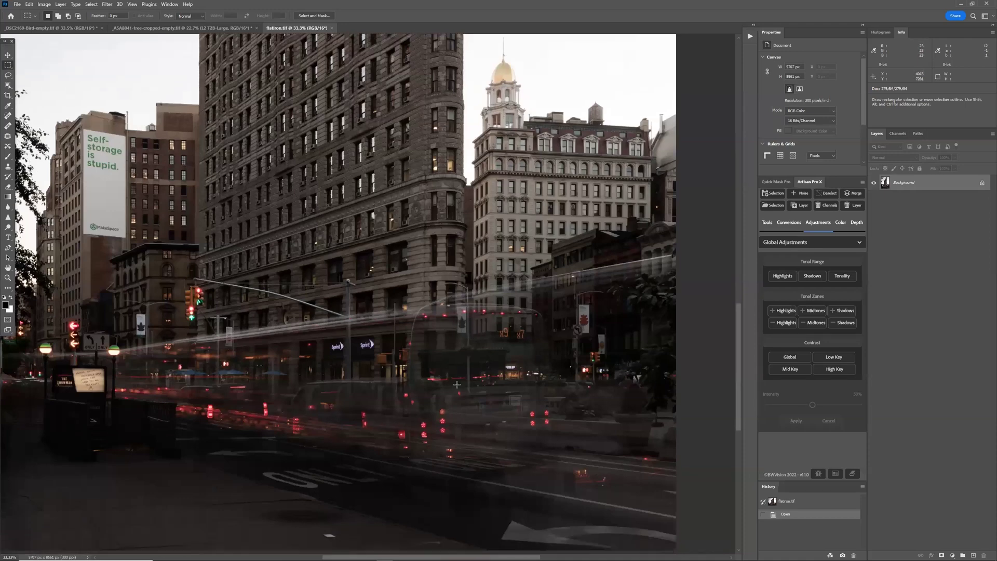
pyautogui.hotkey('ctrl', '0')
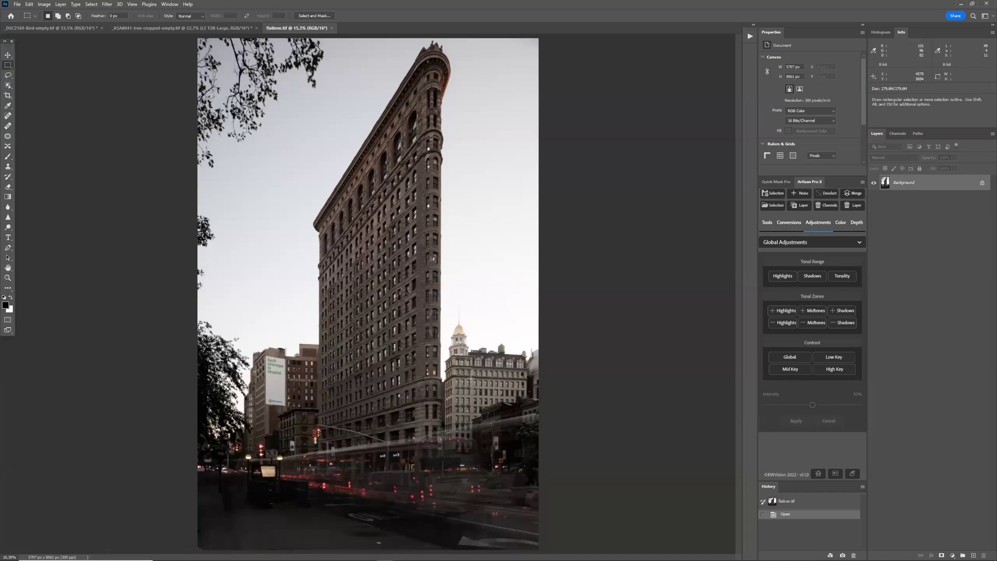
# Create a default sky mask of the Flatiron photo in Quick Mask Pro, inspect its channel and return to RGB
pyautogui.click(776, 181)
pyautogui.click(809, 245)
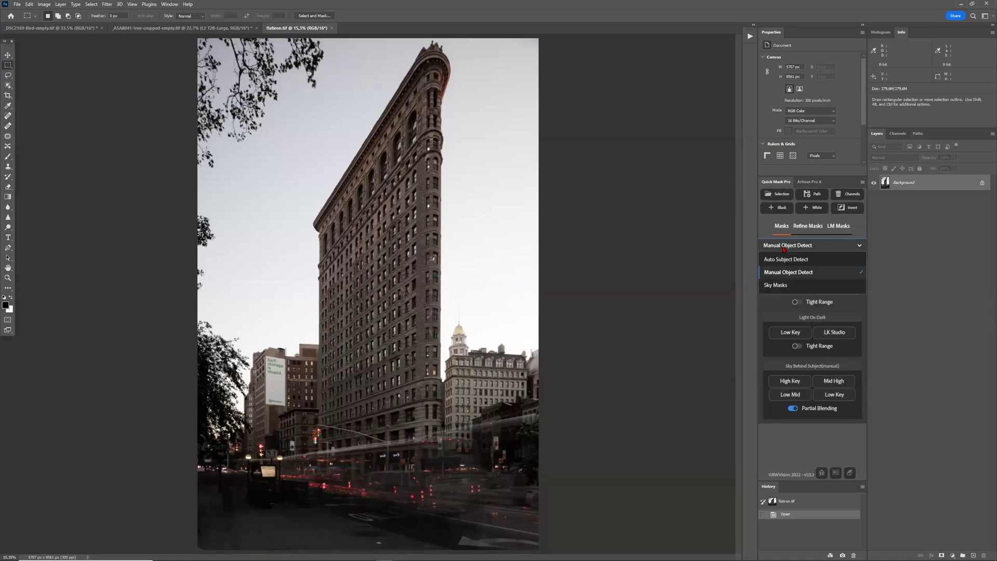
pyautogui.click(781, 285)
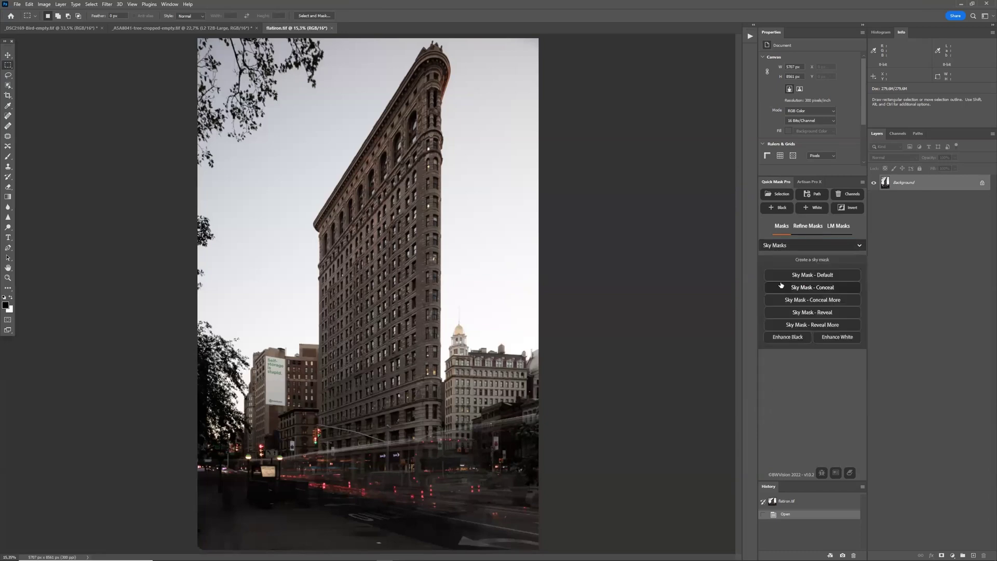
pyautogui.click(811, 275)
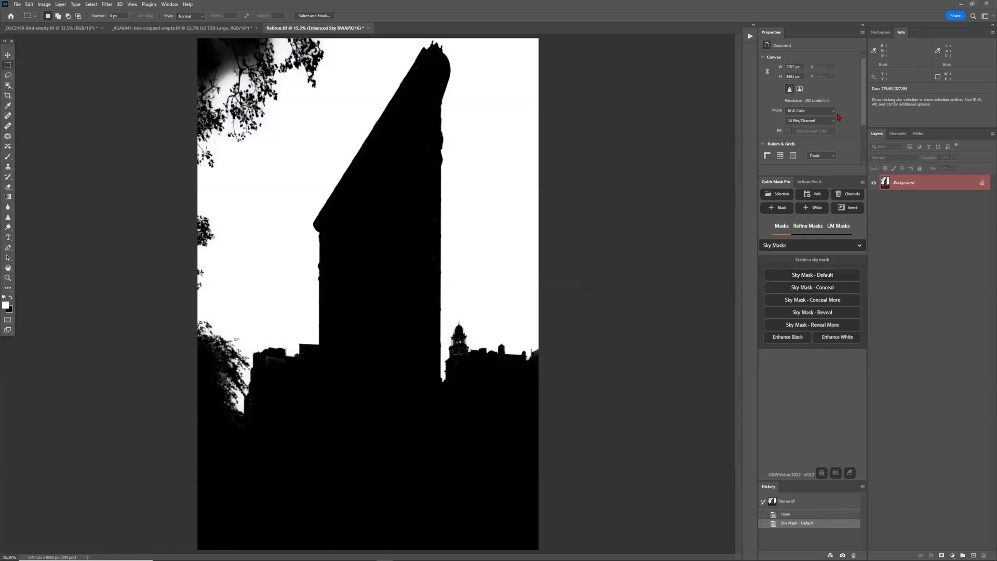
pyautogui.click(898, 133)
pyautogui.click(912, 192)
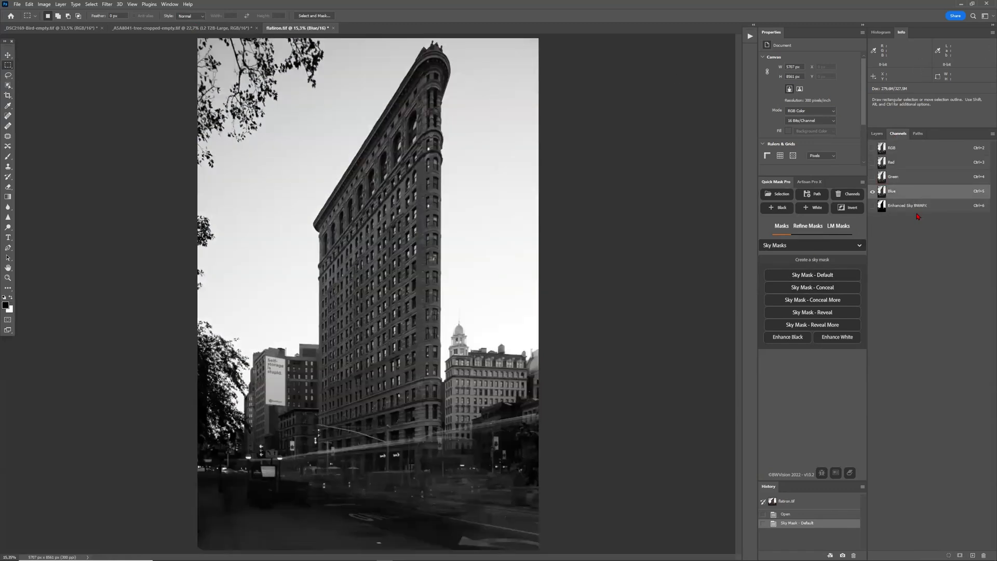
pyautogui.click(915, 206)
pyautogui.click(901, 151)
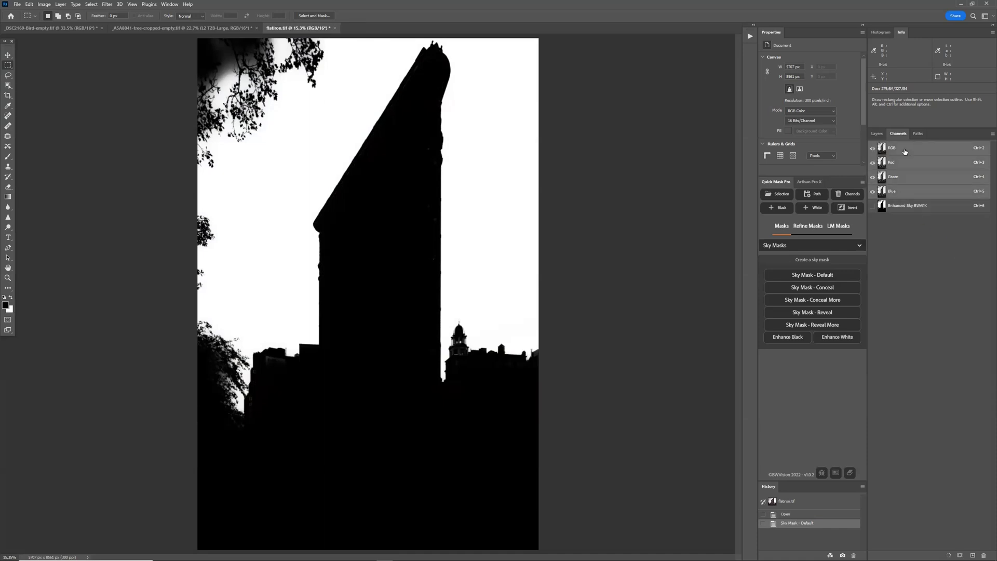
# Create a Reveal More sky mask, compare it with the default sky mask and return to the RGB image
pyautogui.click(832, 326)
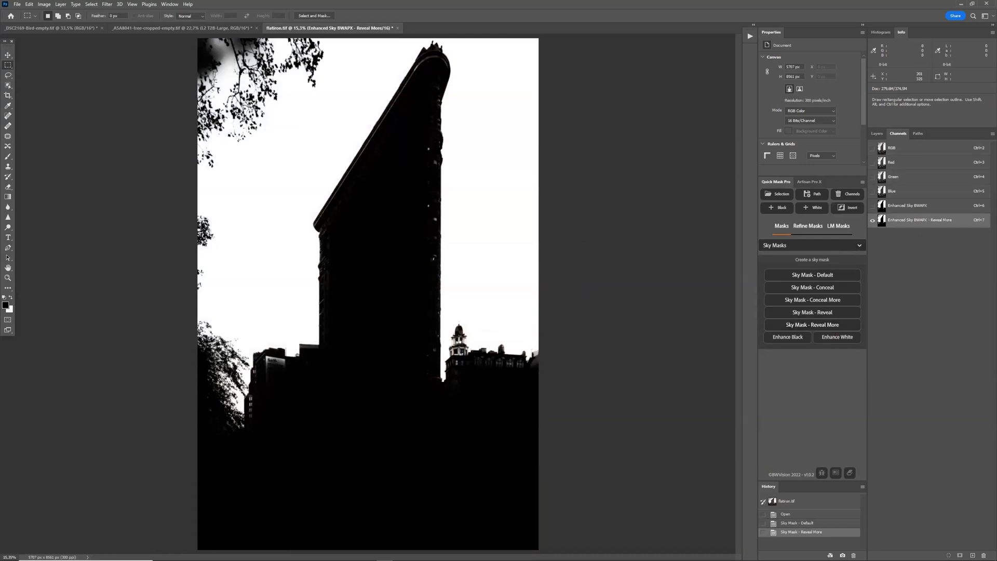
pyautogui.click(909, 208)
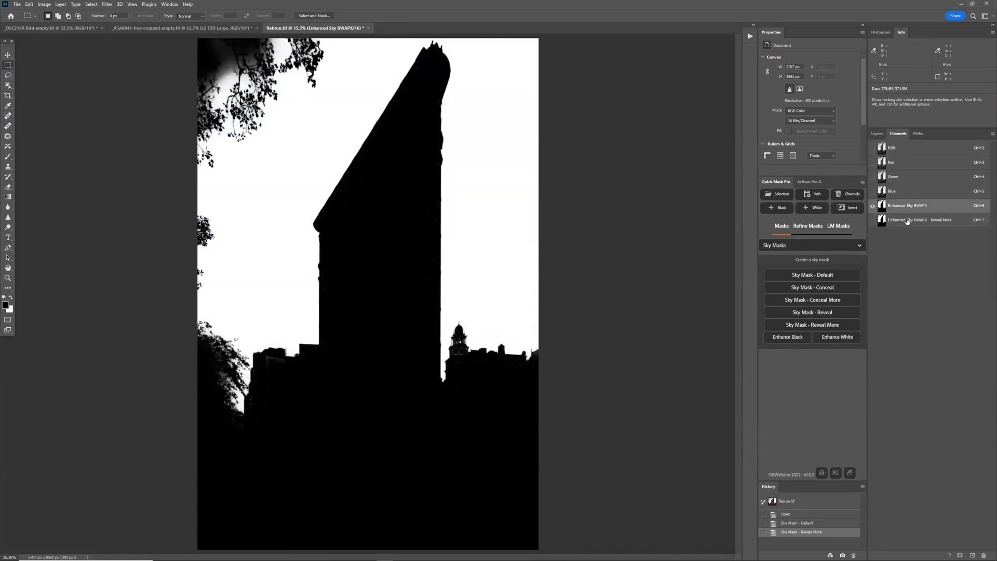
pyautogui.click(907, 222)
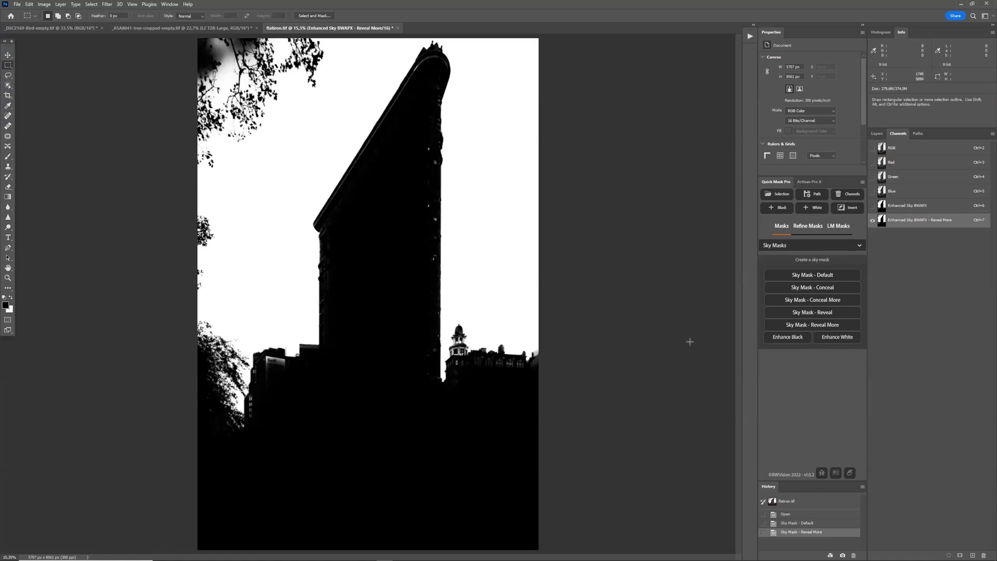
pyautogui.click(903, 151)
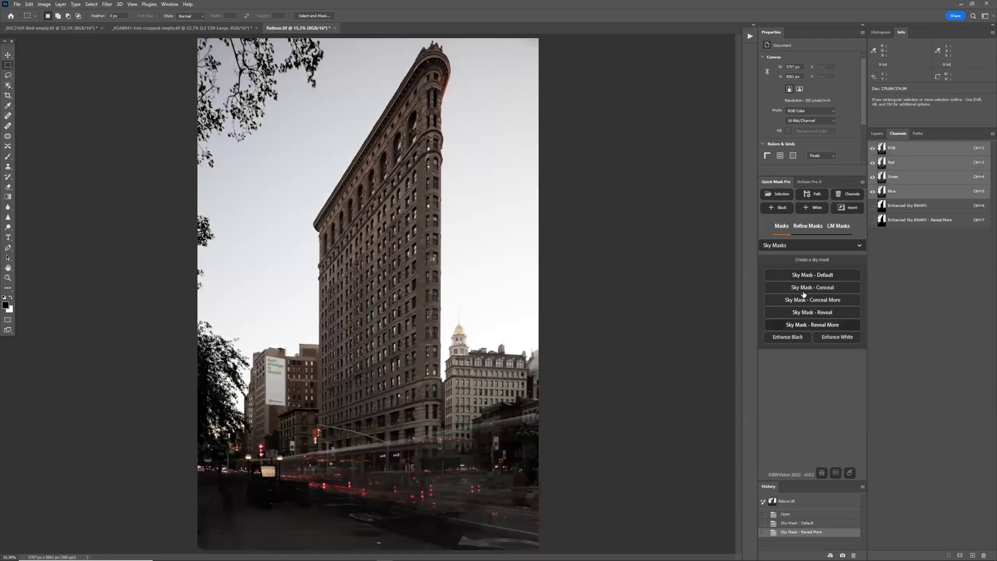
# Recheck the Reveal More sky mask and generate the full Lights luminosity masks from the RGB image
pyautogui.click(836, 232)
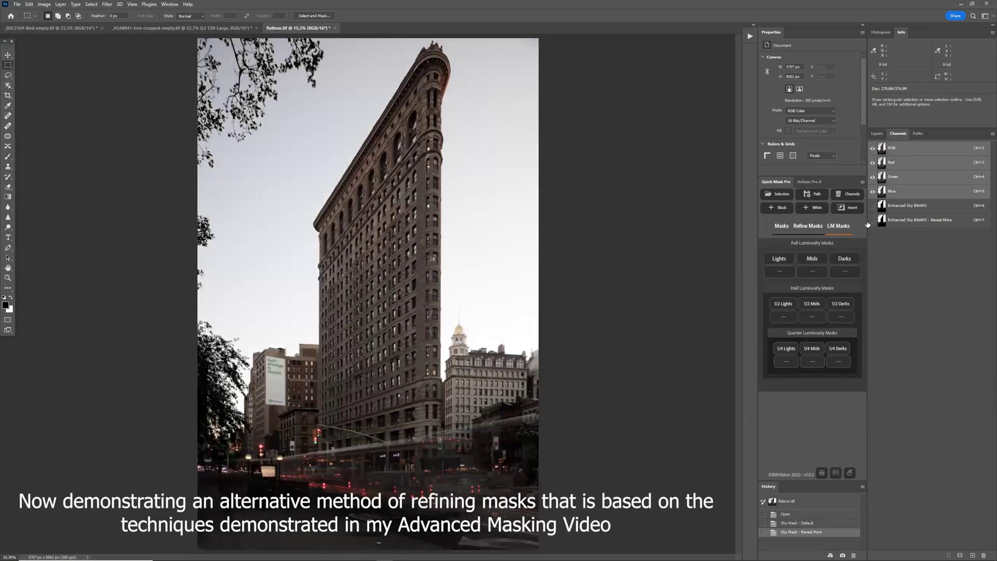
pyautogui.click(922, 223)
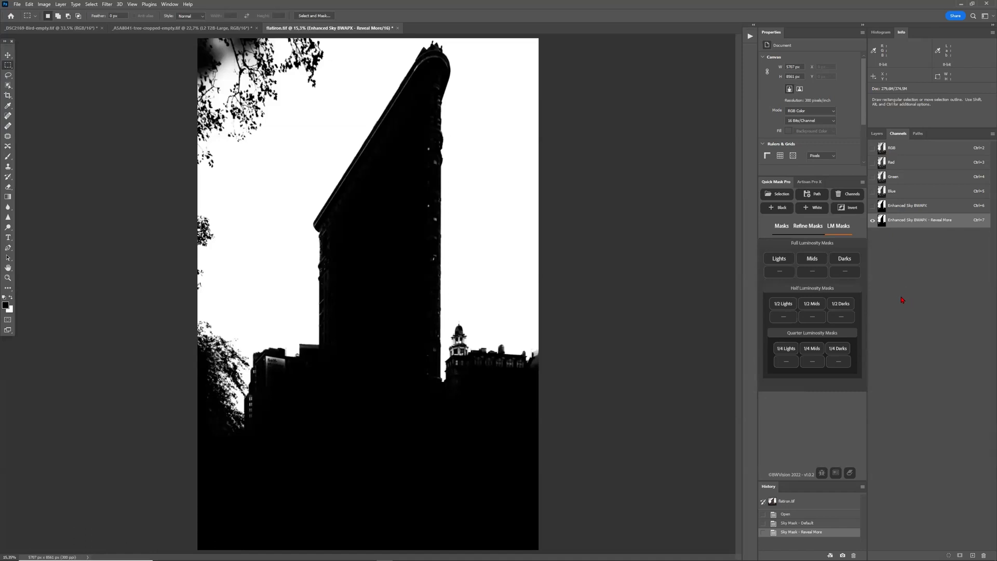
pyautogui.click(909, 149)
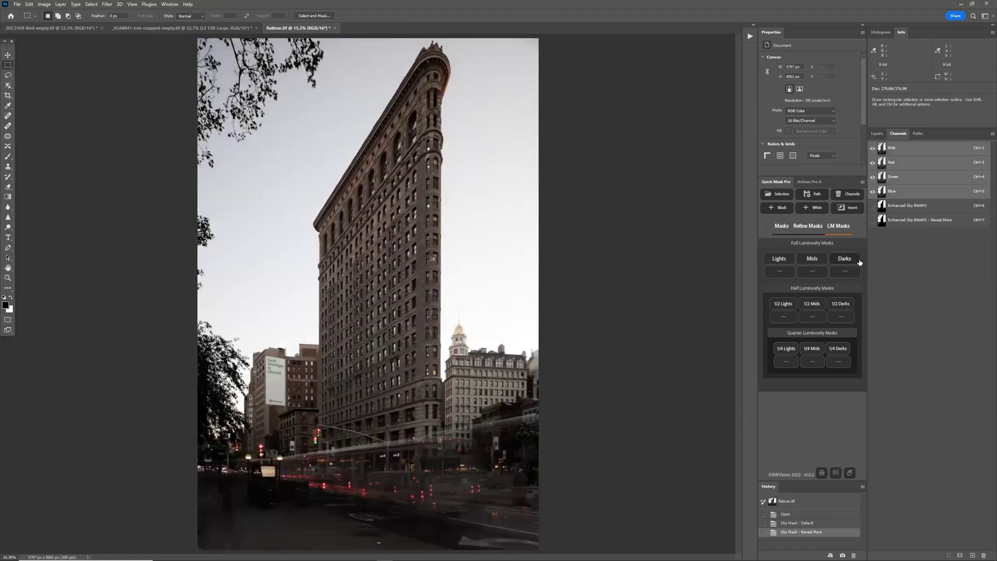
pyautogui.click(786, 260)
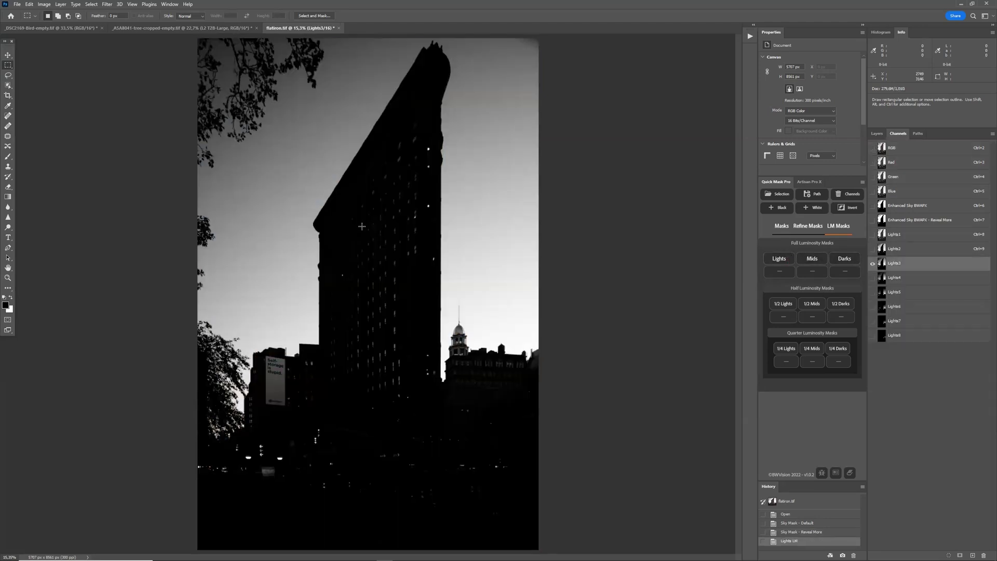
# Compare the Lights4, Lights3 and Lights2 masks and duplicate the Lights2 channel as Lights2 copy
pyautogui.click(903, 280)
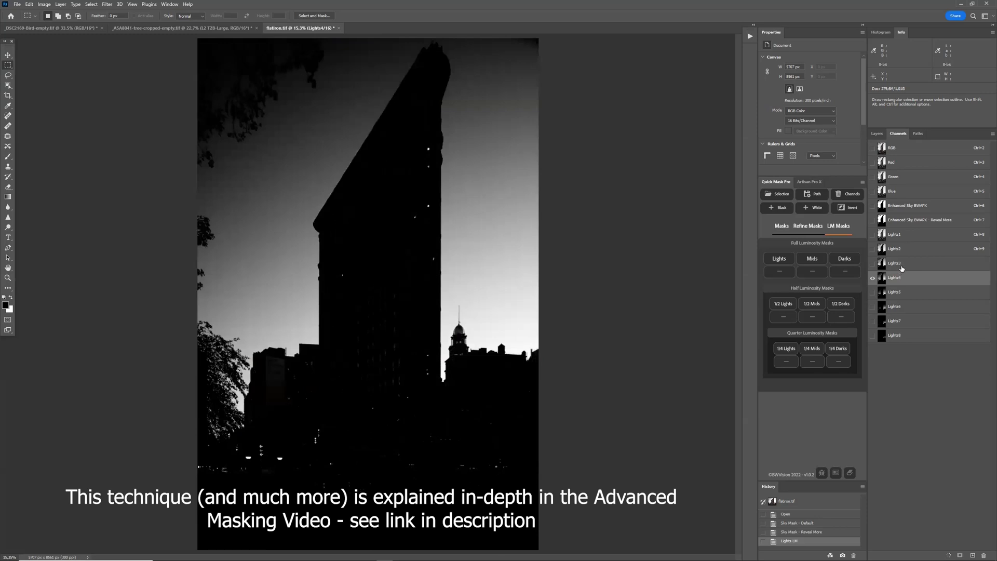
pyautogui.click(902, 269)
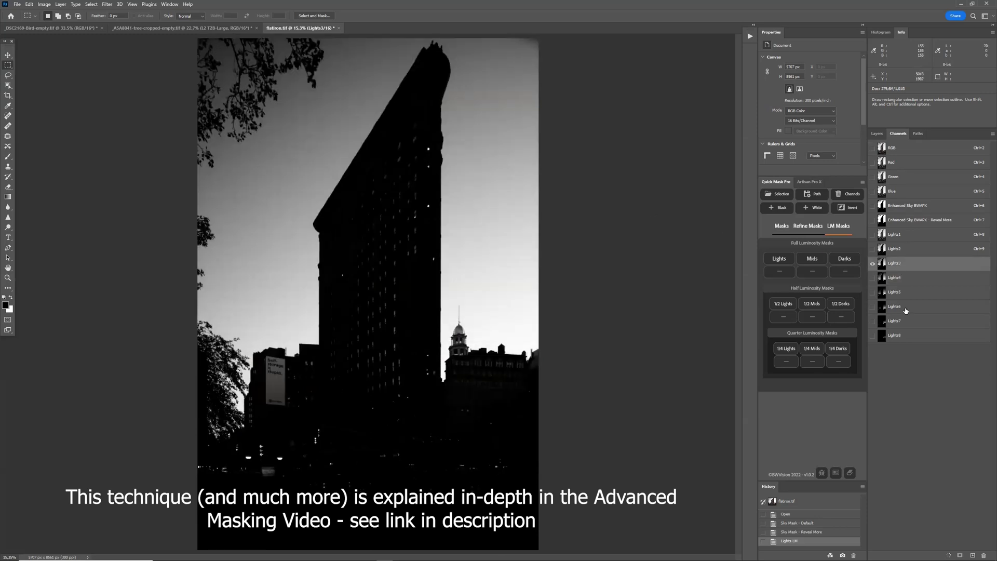
pyautogui.click(893, 252)
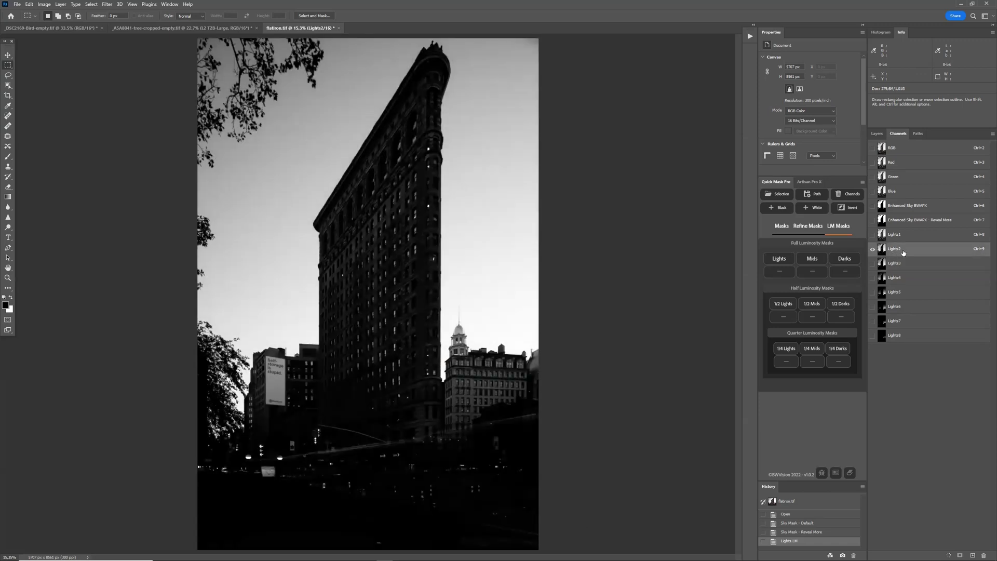
pyautogui.rightClick(903, 253)
pyautogui.click(921, 256)
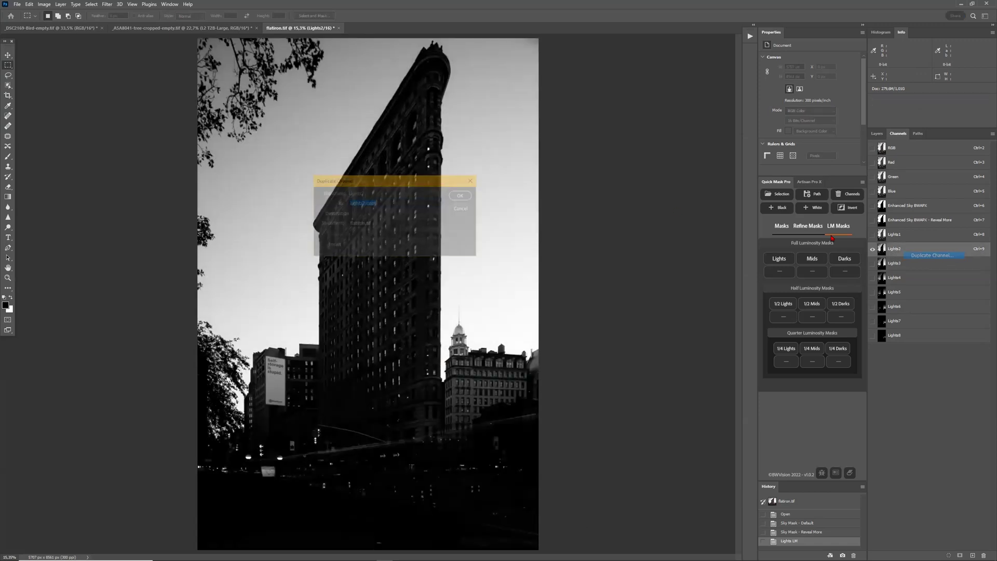
pyautogui.click(462, 195)
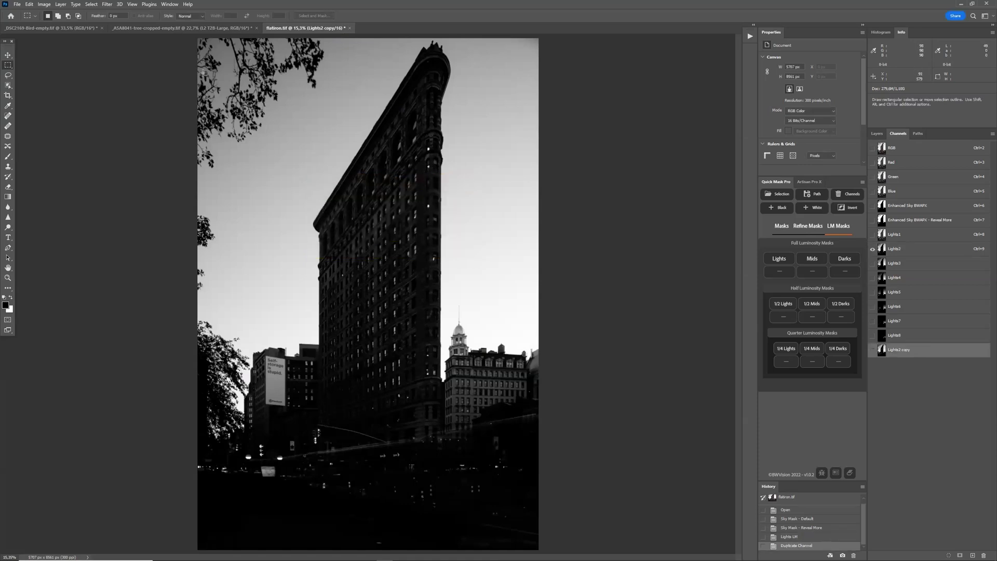
pyautogui.scroll(1, 276, 121)
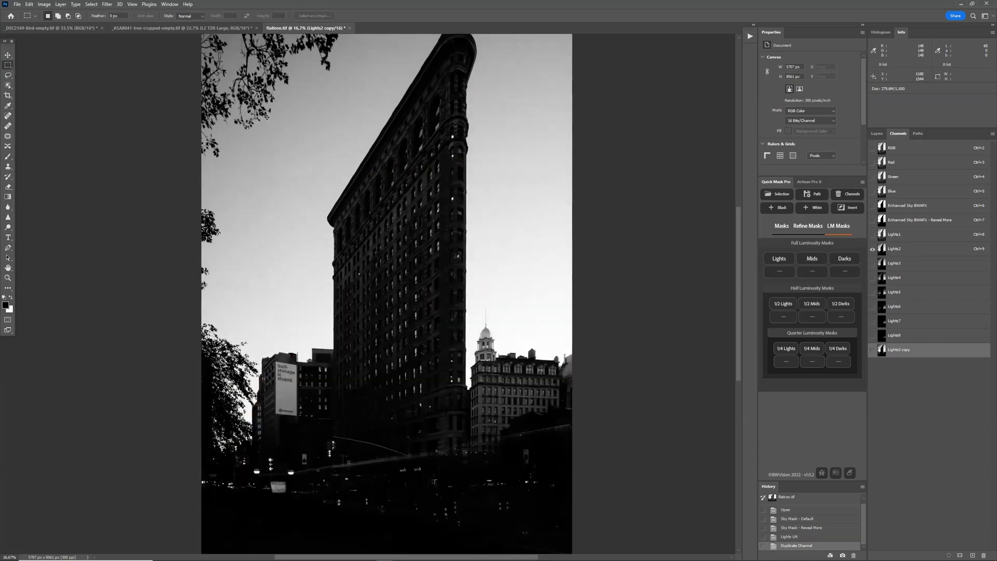
# Check the branches in the Lights2 copy channel and delete the generated full Lights luminosity masks
pyautogui.scroll(2, 262, 117)
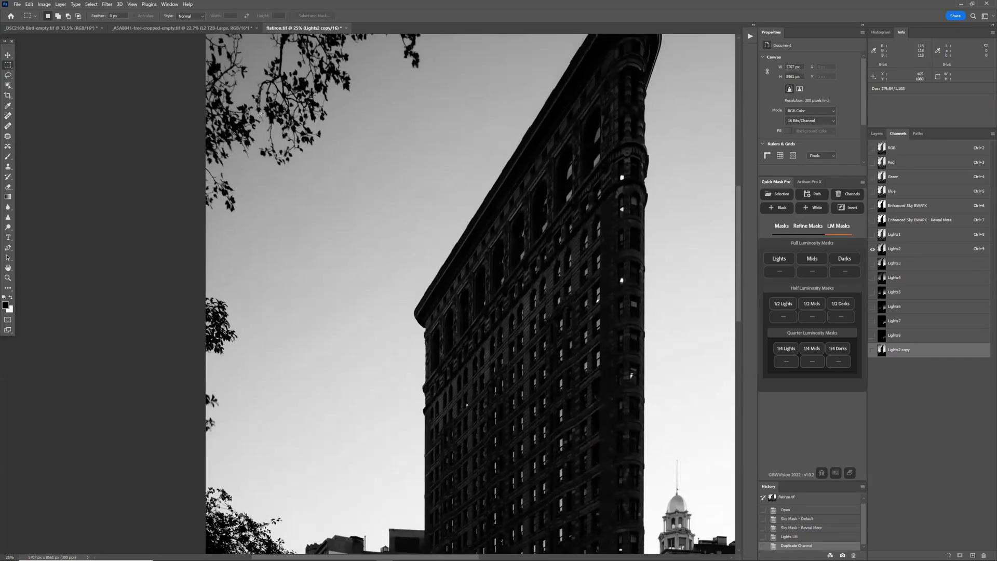
pyautogui.scroll(1, 262, 117)
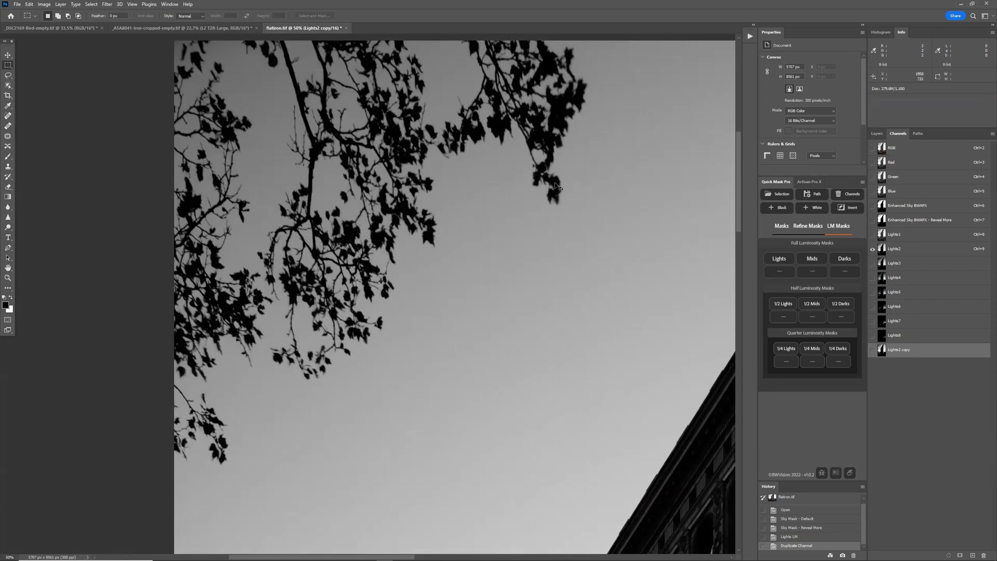
pyautogui.hotkey('ctrl', '0')
pyautogui.click(779, 272)
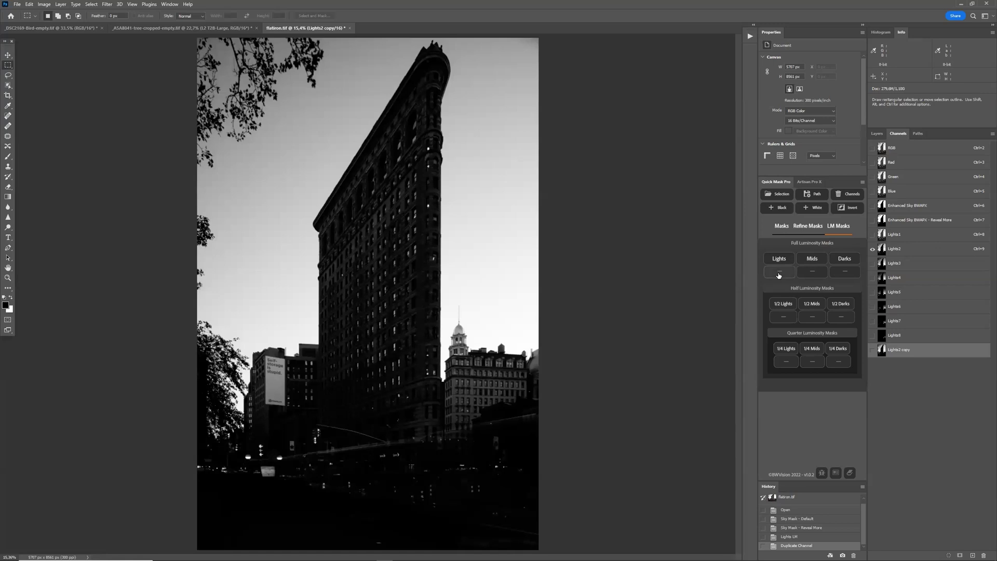
# On the Reveal More sky mask, make a rectangular selection of about 2270 by 2460 pixels around the upper-left branches and feather it
pyautogui.click(905, 220)
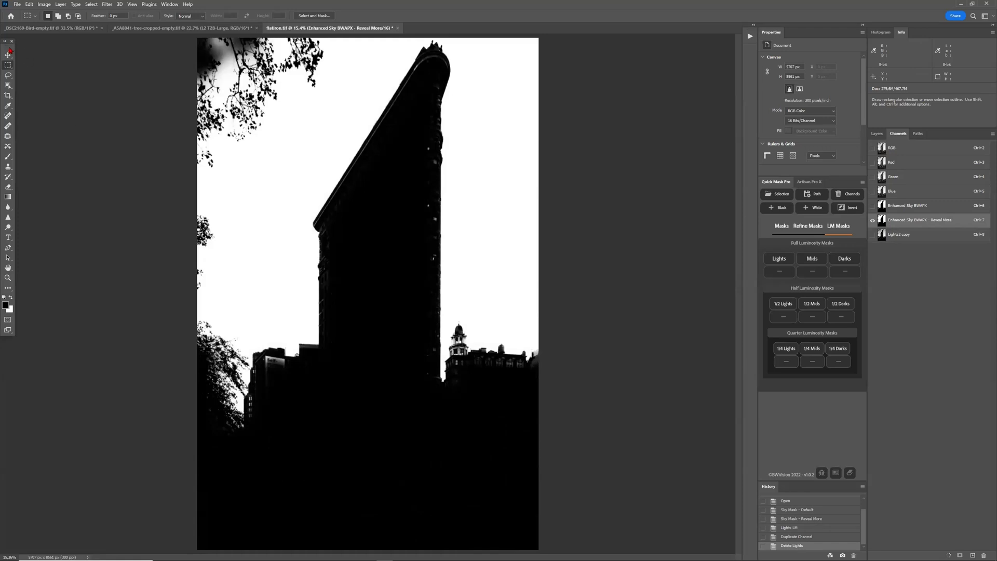
pyautogui.hotkey('ctrl', '-')
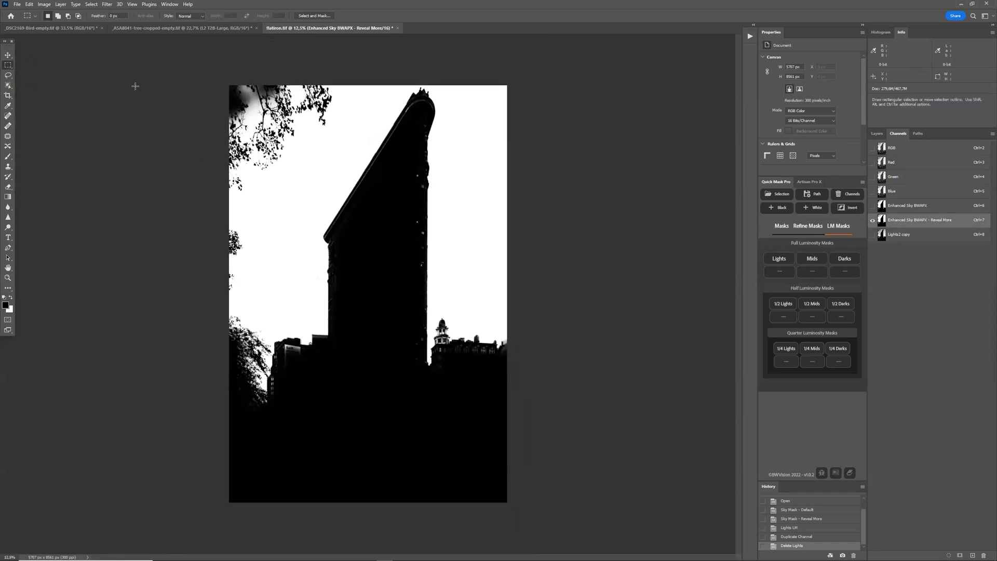
pyautogui.moveTo(196, 64); pyautogui.dragTo(340, 205)
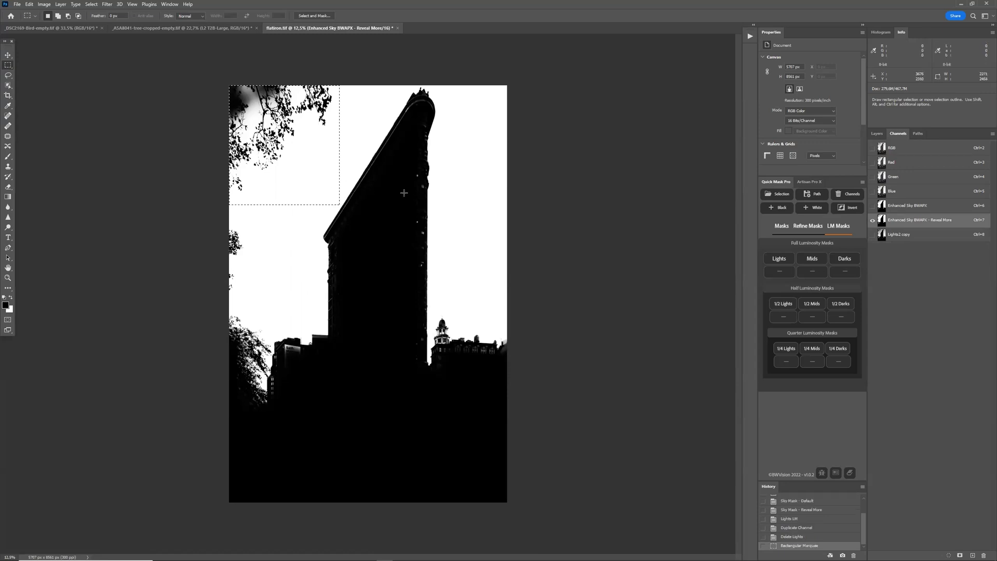
pyautogui.click(89, 4)
pyautogui.moveTo(121, 123)
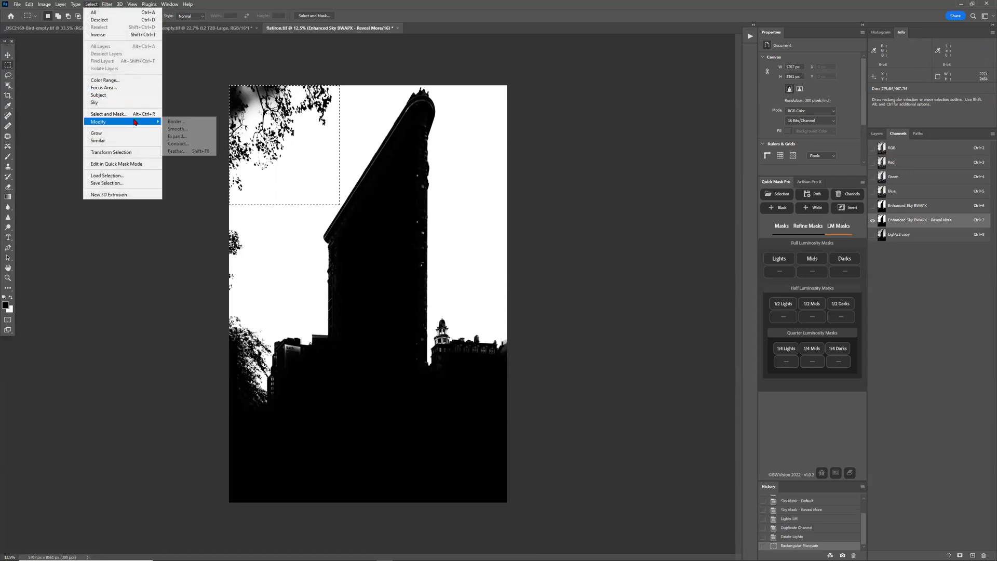
pyautogui.click(179, 151)
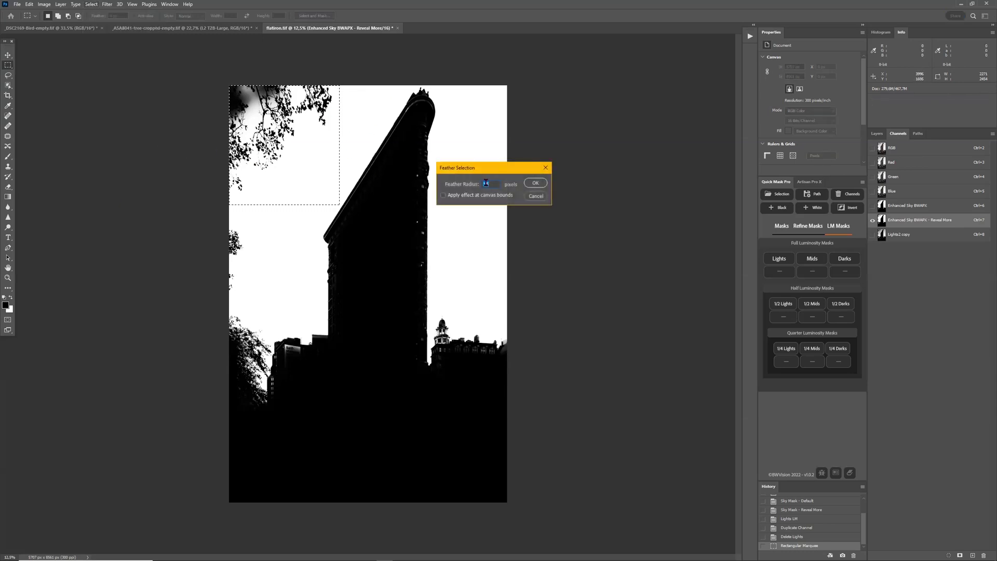
pyautogui.click(536, 184)
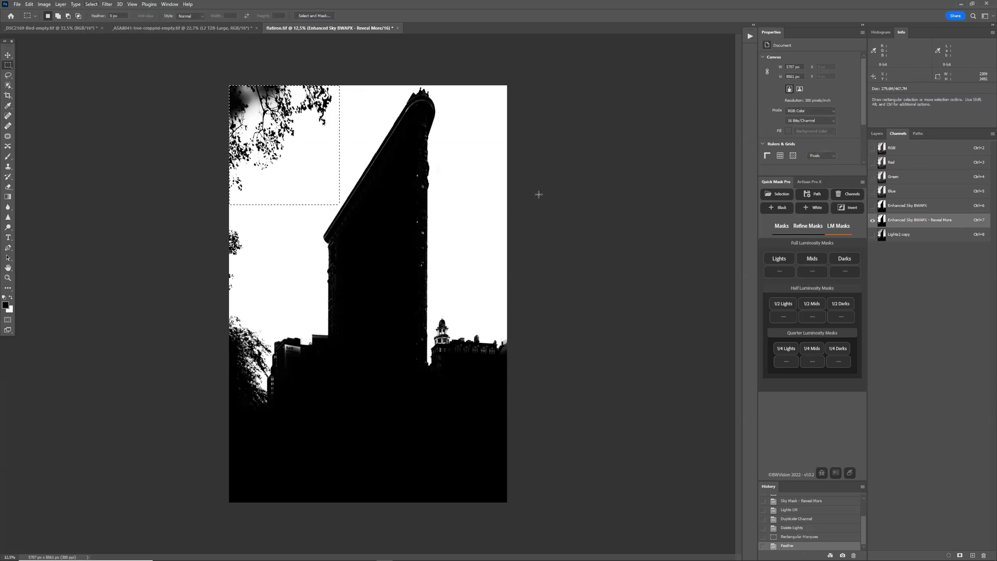
# Save the feathered branch selection as a new channel named t1
pyautogui.click(91, 4)
pyautogui.click(119, 183)
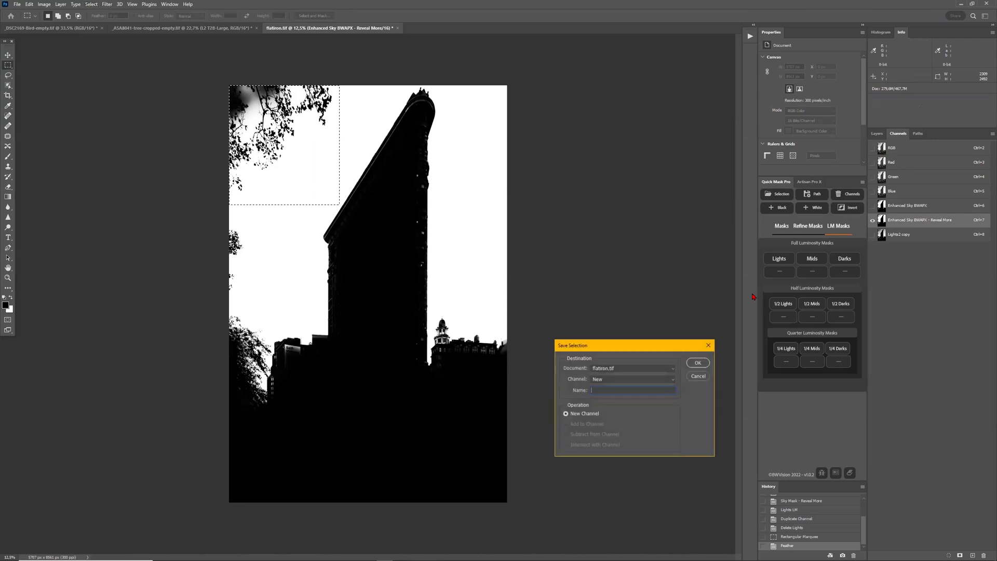
pyautogui.press('Return')
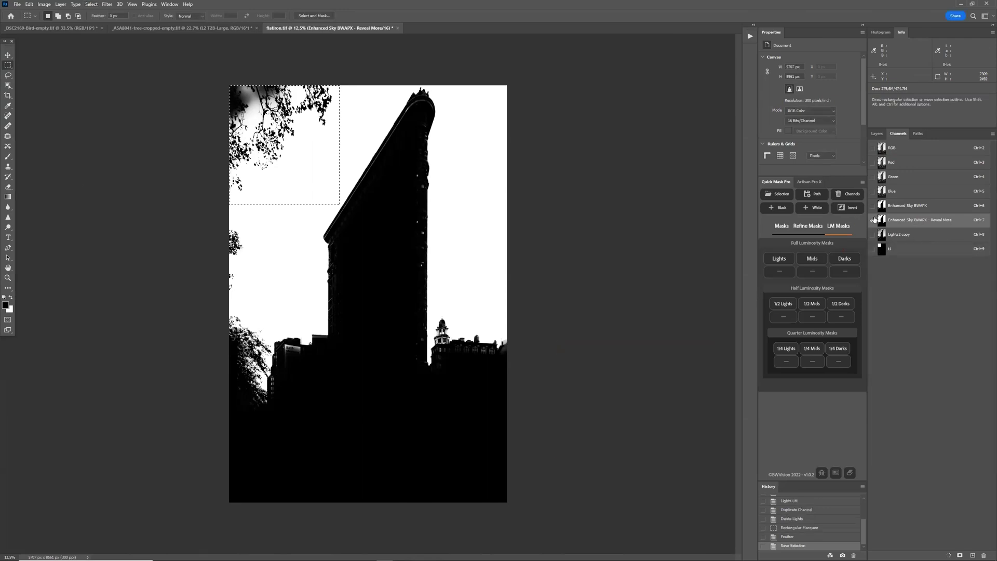
# Load the Lights2 copy channel as a selection intersected with the current branch selection
pyautogui.click(782, 194)
pyautogui.click(519, 188)
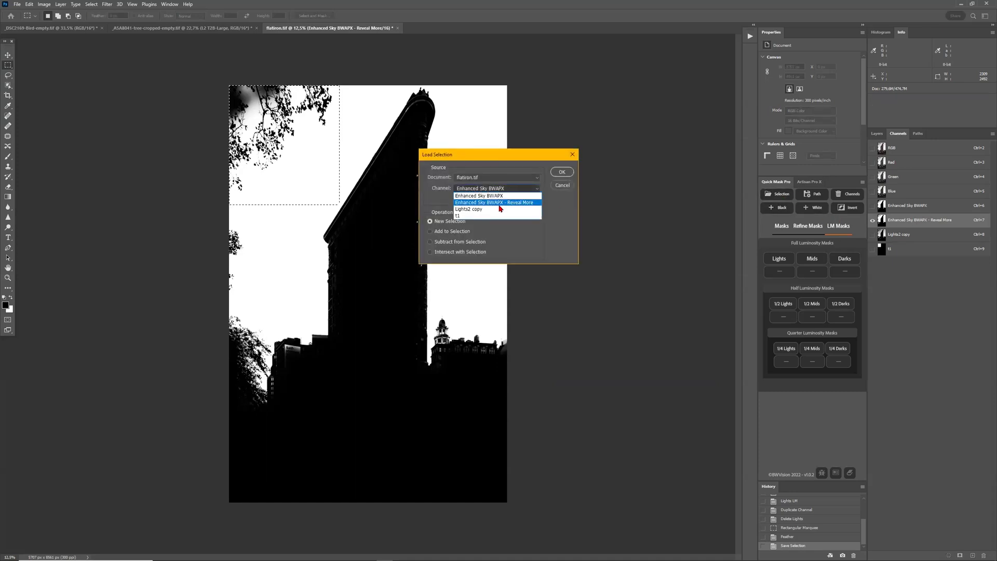
pyautogui.click(501, 210)
pyautogui.click(479, 252)
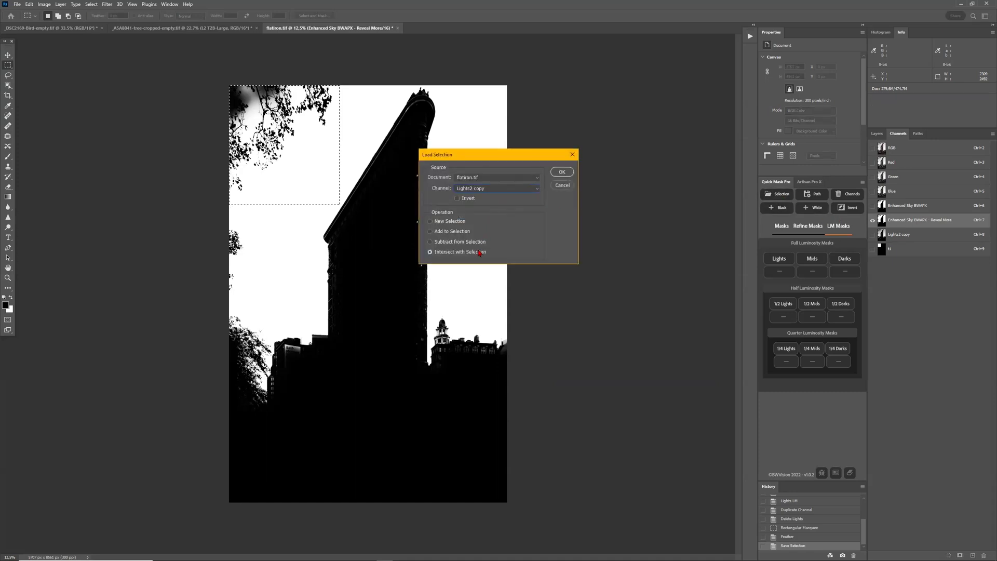
pyautogui.click(561, 171)
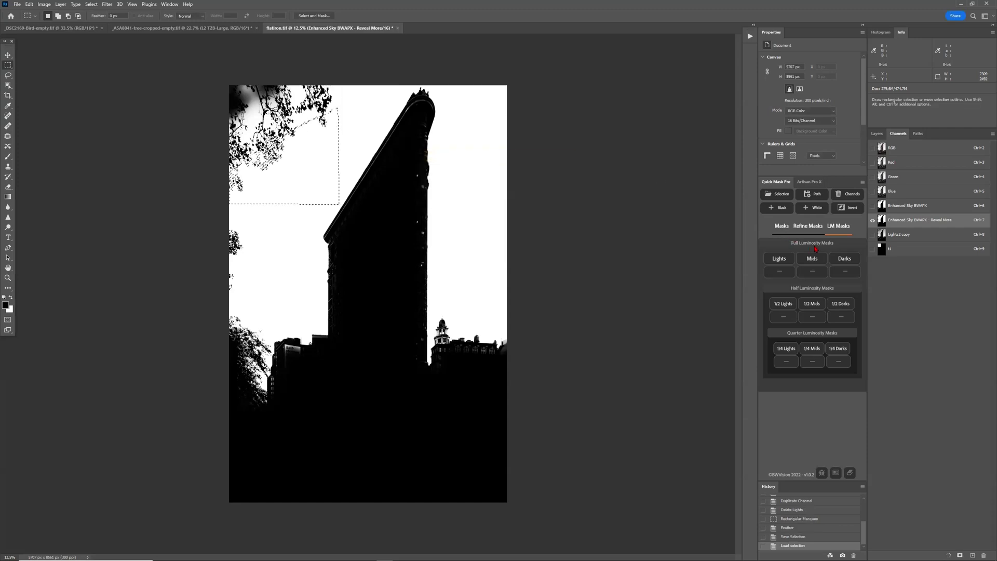
# Lighten the sky between the selected branches repeatedly with Quick Refine's normal adjustments at strength 4, and deselect
pyautogui.click(810, 229)
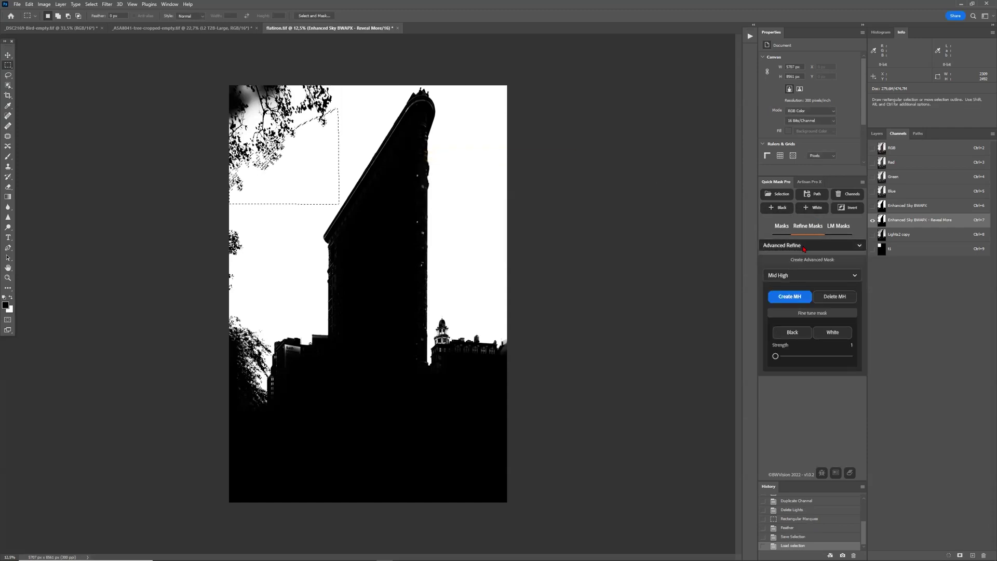
pyautogui.click(800, 245)
pyautogui.click(798, 259)
pyautogui.click(788, 281)
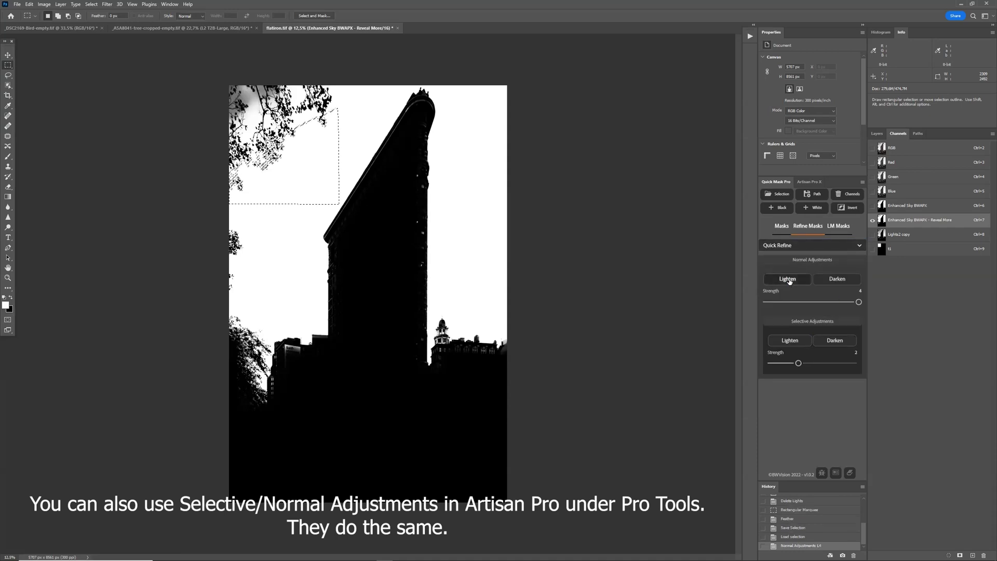
pyautogui.click(789, 283)
pyautogui.click(789, 283)
pyautogui.click(789, 283)
pyautogui.click(789, 283)
pyautogui.click(789, 283)
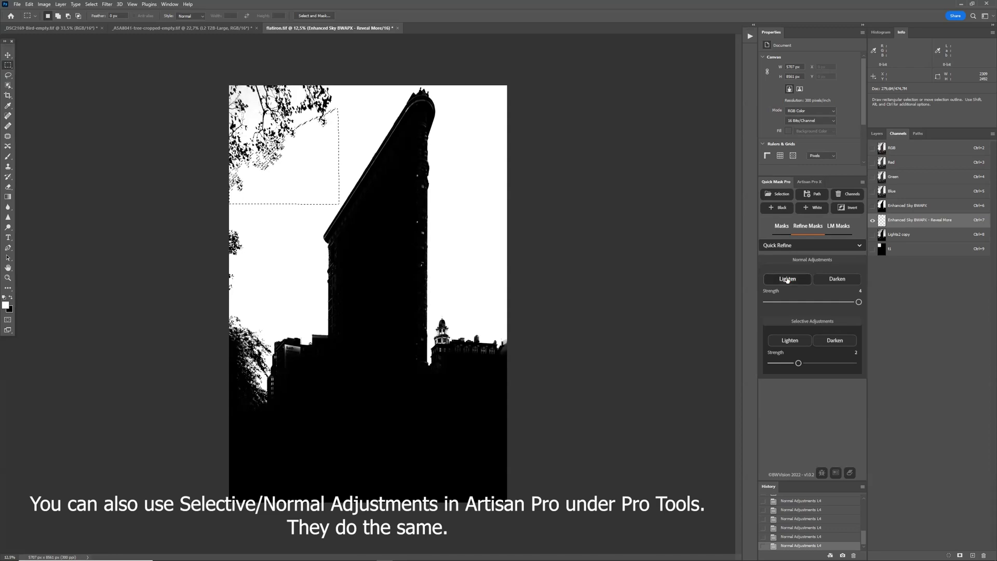
pyautogui.hotkey('ctrl', '+')
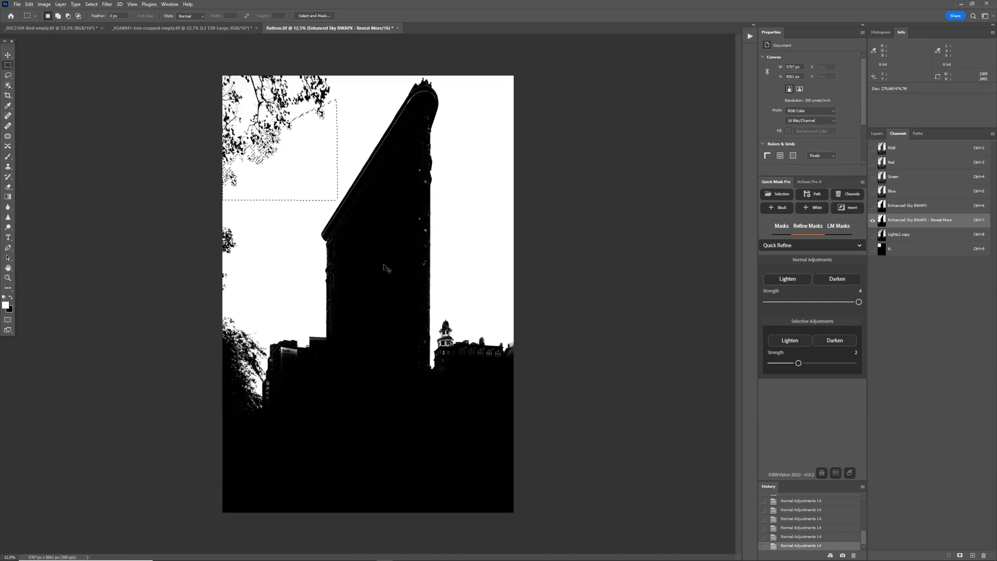
pyautogui.scroll(1, 273, 233)
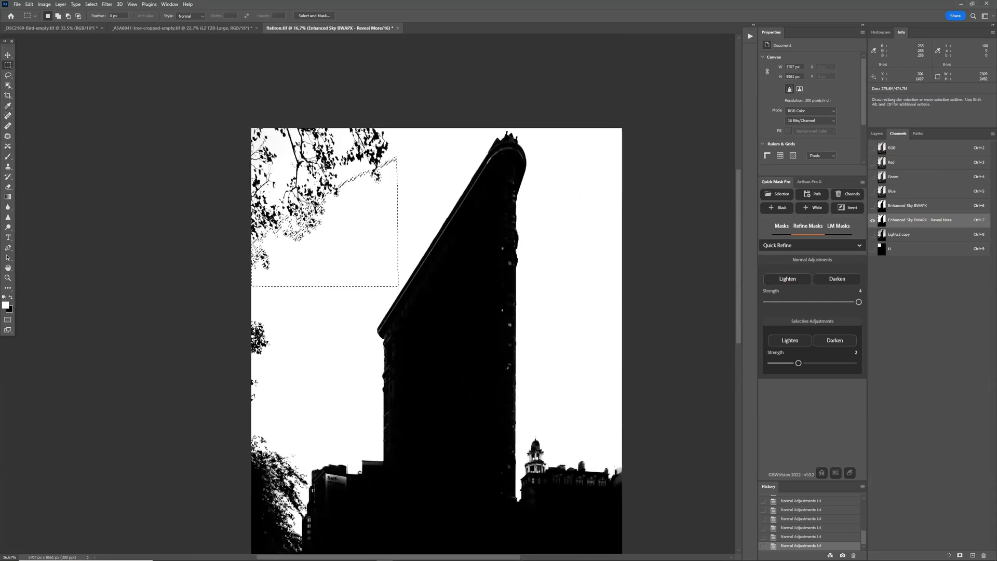
pyautogui.click(791, 278)
pyautogui.hotkey('ctrl', 'd')
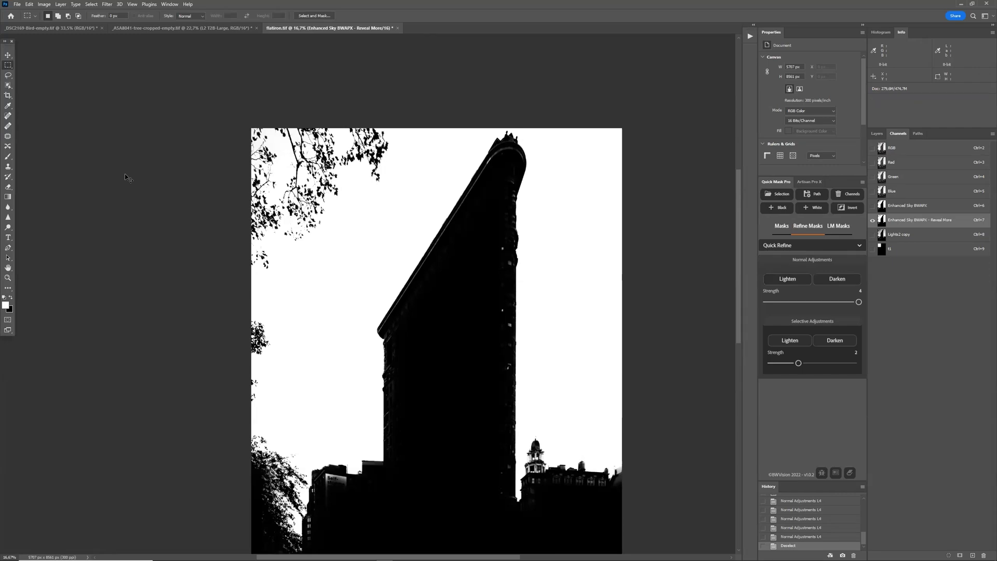
# Inspect the branches in the refined Reveal More mask against the RGB image and the default sky mask
pyautogui.hotkey('ctrl', '+')
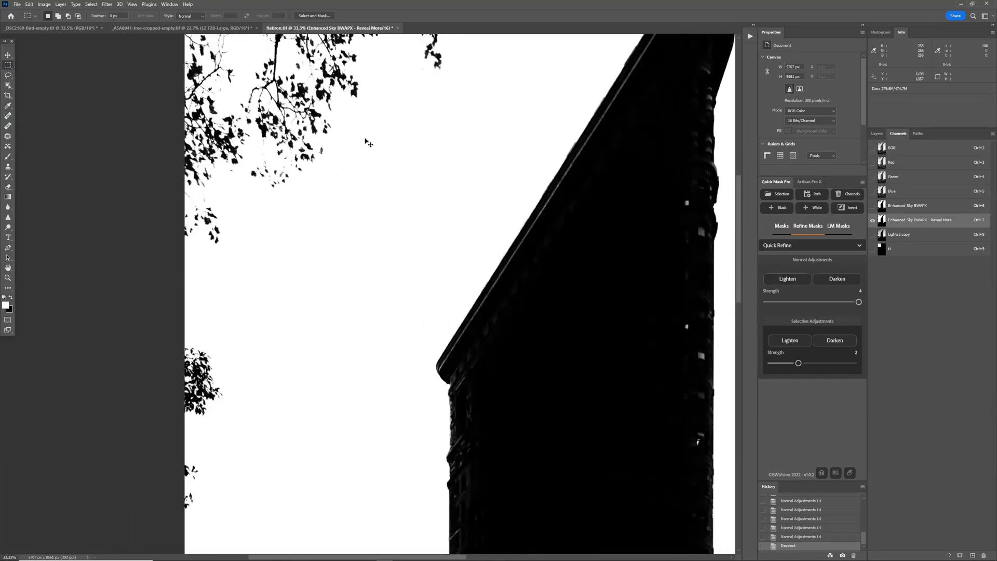
pyautogui.scroll(5, 364, 140)
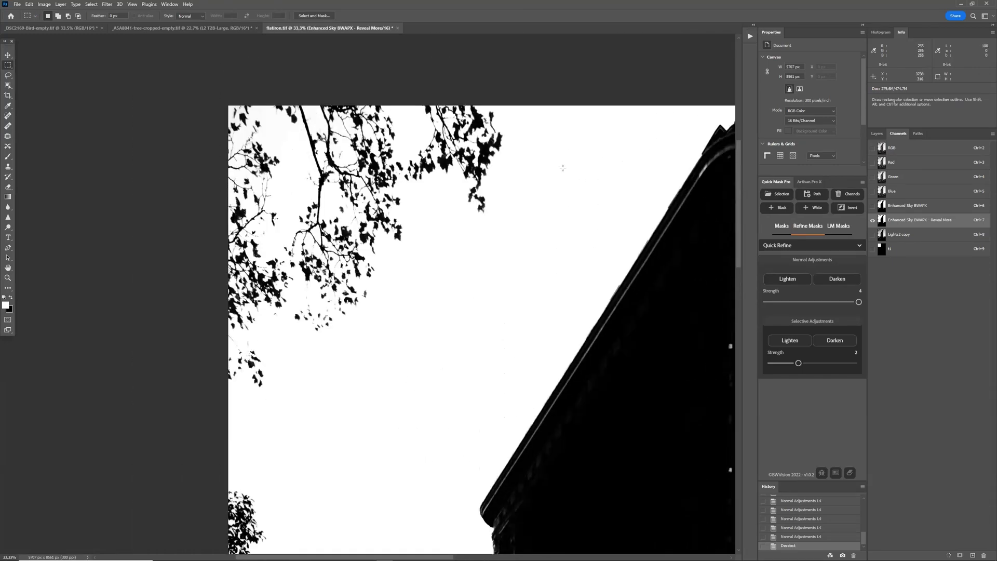
pyautogui.click(898, 155)
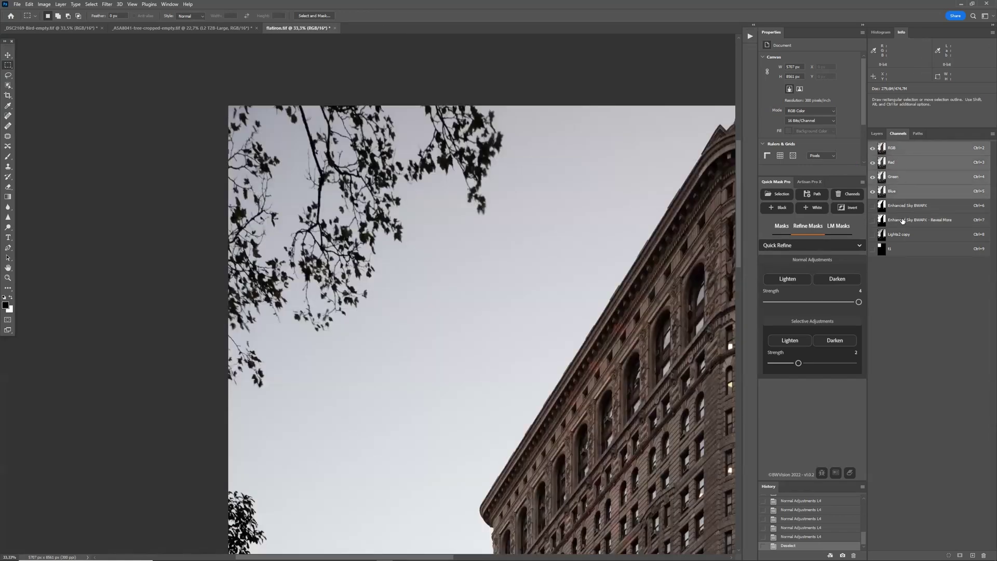
pyautogui.click(902, 221)
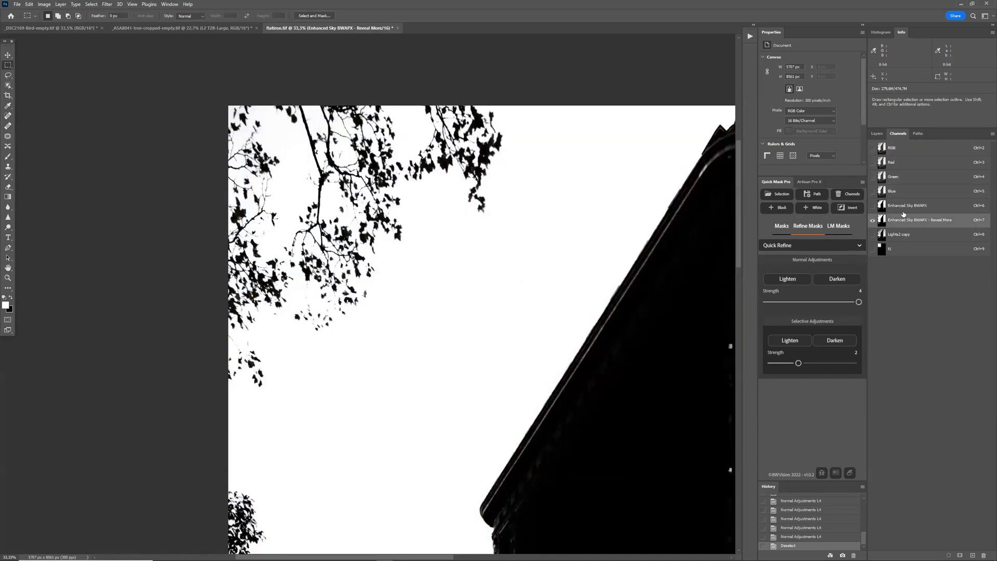
pyautogui.click(904, 206)
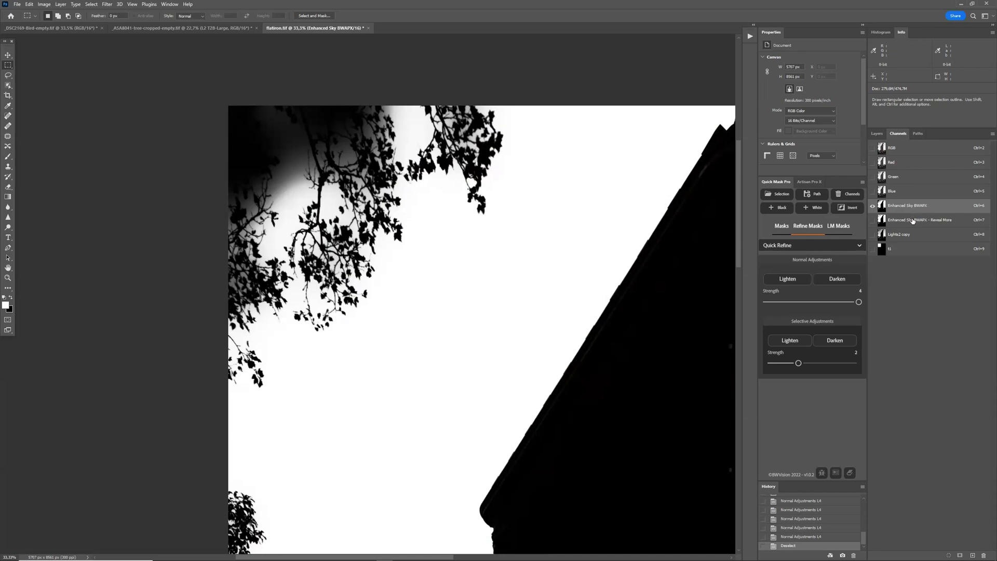
pyautogui.click(914, 220)
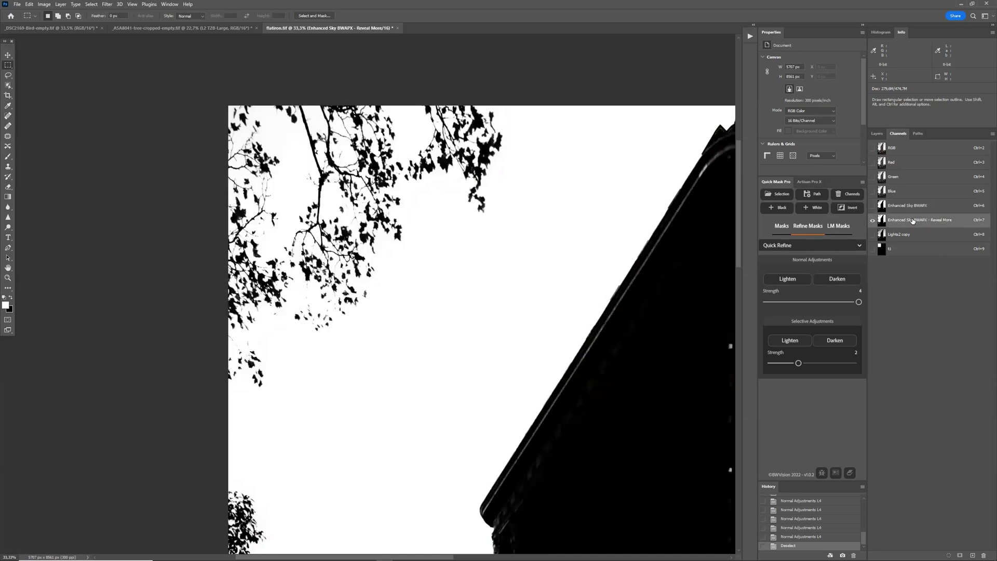
# Compare the whole refined Reveal More mask with the Lights2 copy channel
pyautogui.scroll(-1, 393, 185)
pyautogui.scroll(-14, 394, 185)
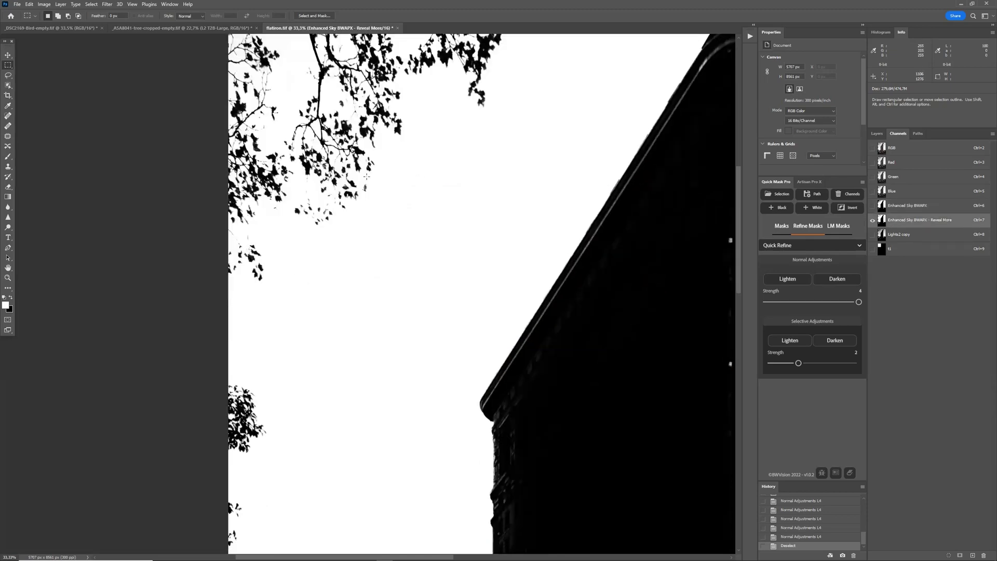
pyautogui.scroll(-1, 422, 240)
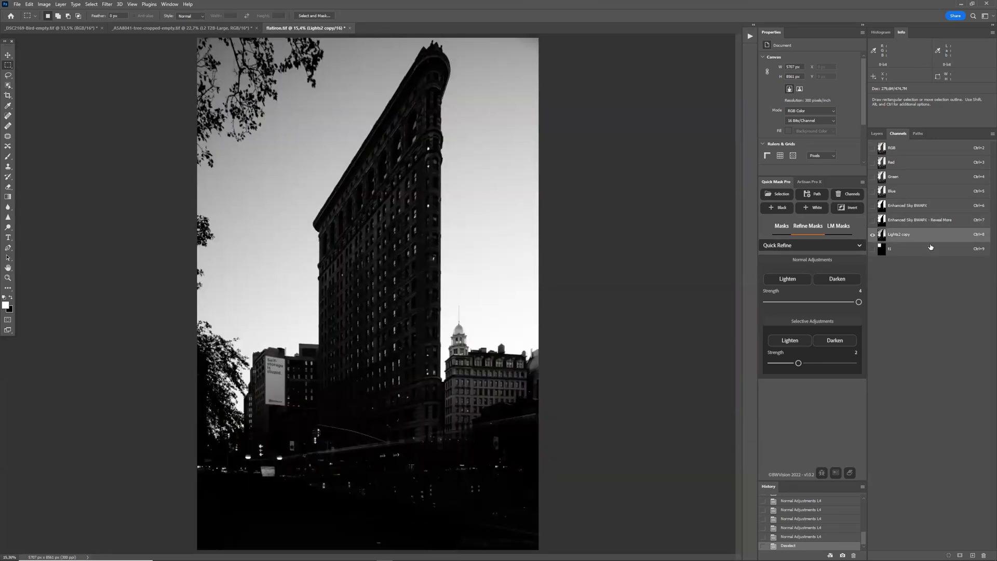
pyautogui.hotkey('ctrl', '7')
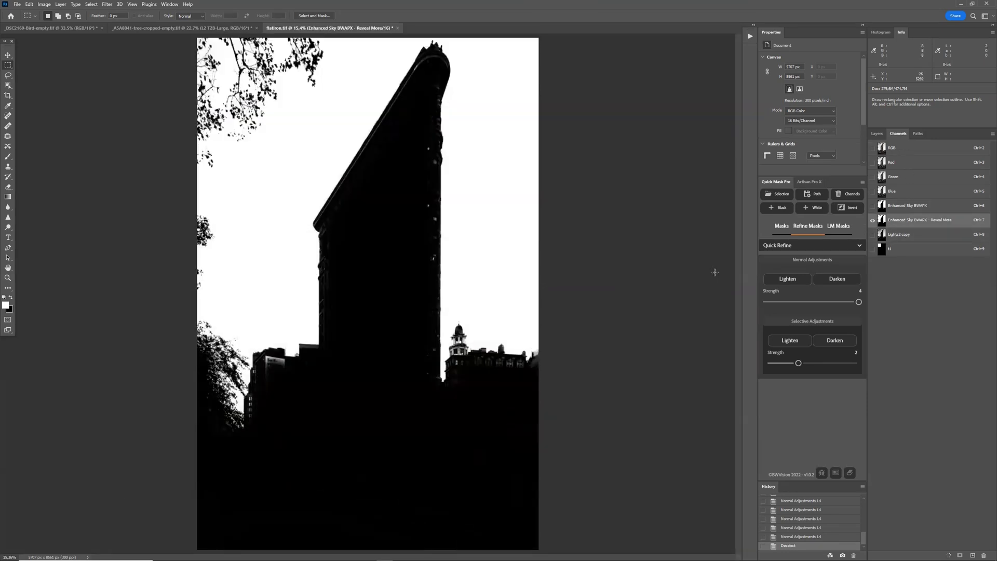
# In the RGB image, make a rectangular selection of about 677 by 2280 pixels around the lower-left tree
pyautogui.click(905, 150)
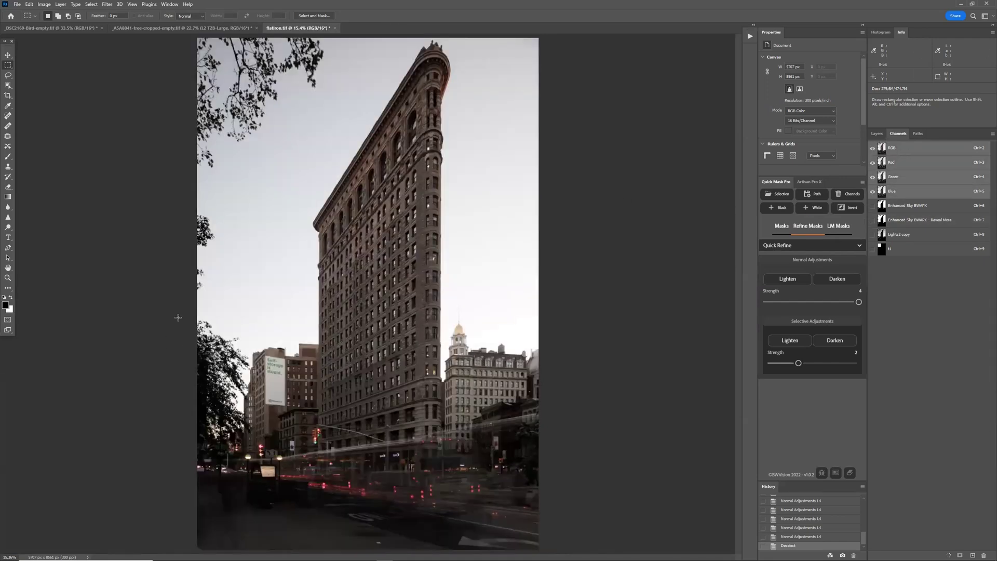
pyautogui.moveTo(200, 310); pyautogui.dragTo(238, 445)
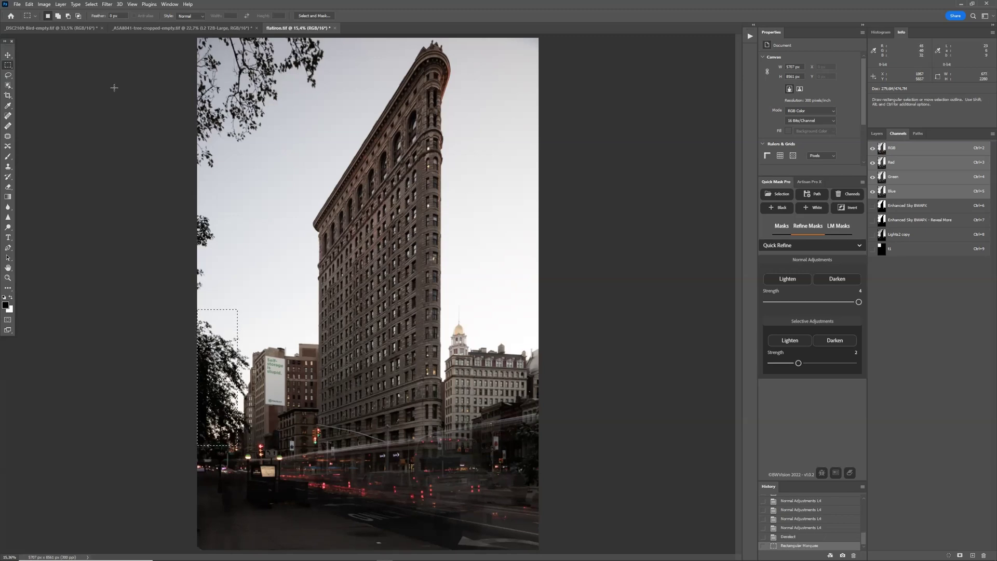
pyautogui.click(91, 4)
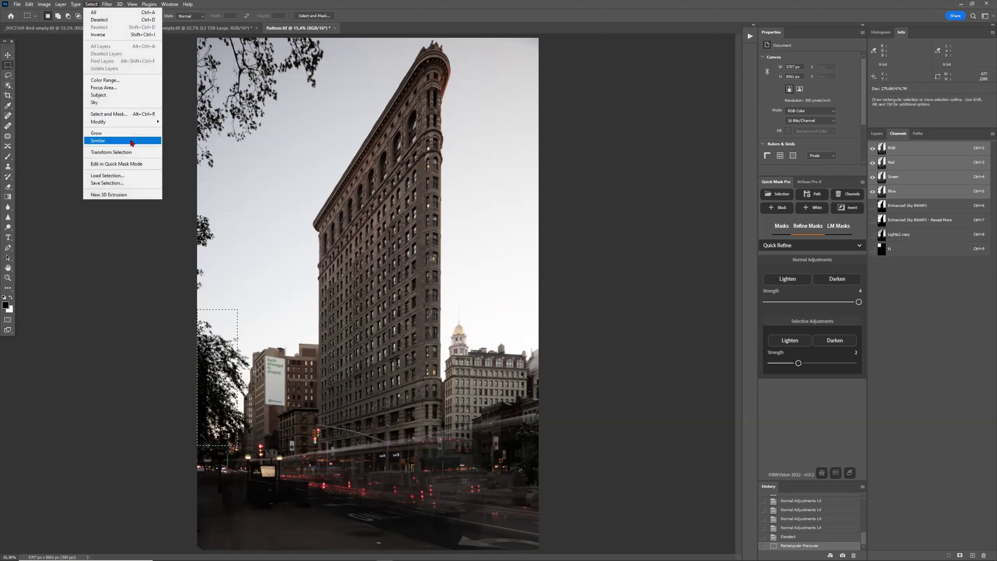
pyautogui.moveTo(134, 123)
pyautogui.click(177, 144)
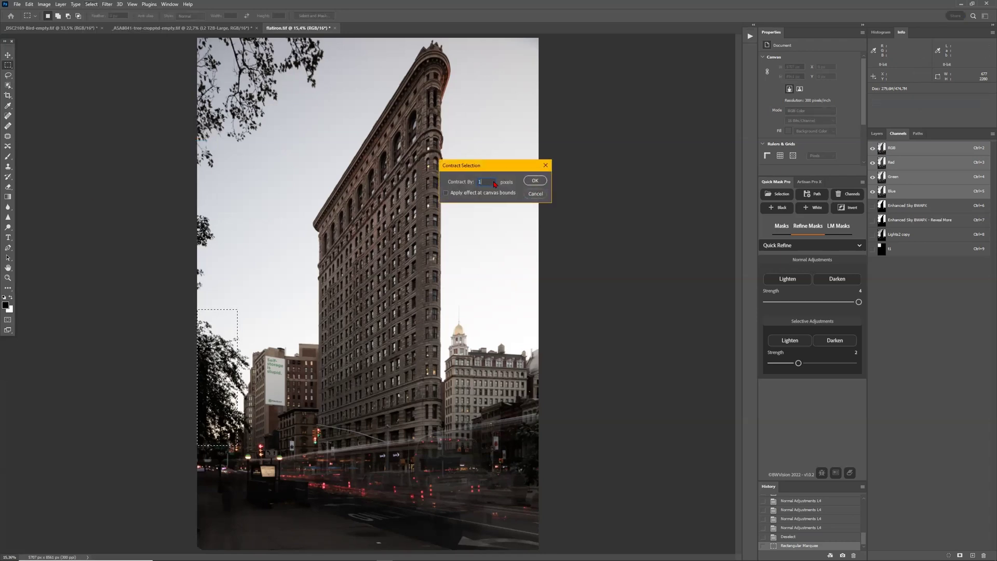
pyautogui.click(535, 193)
# Feather the selection around the lower-left tree by 15 pixels
pyautogui.click(91, 4)
pyautogui.moveTo(130, 121)
pyautogui.click(187, 152)
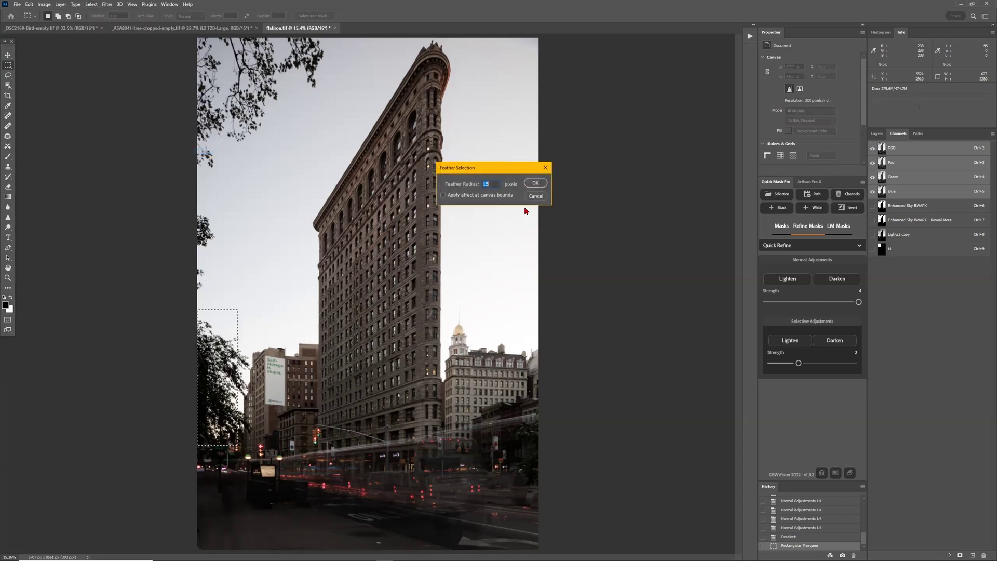
pyautogui.click(535, 182)
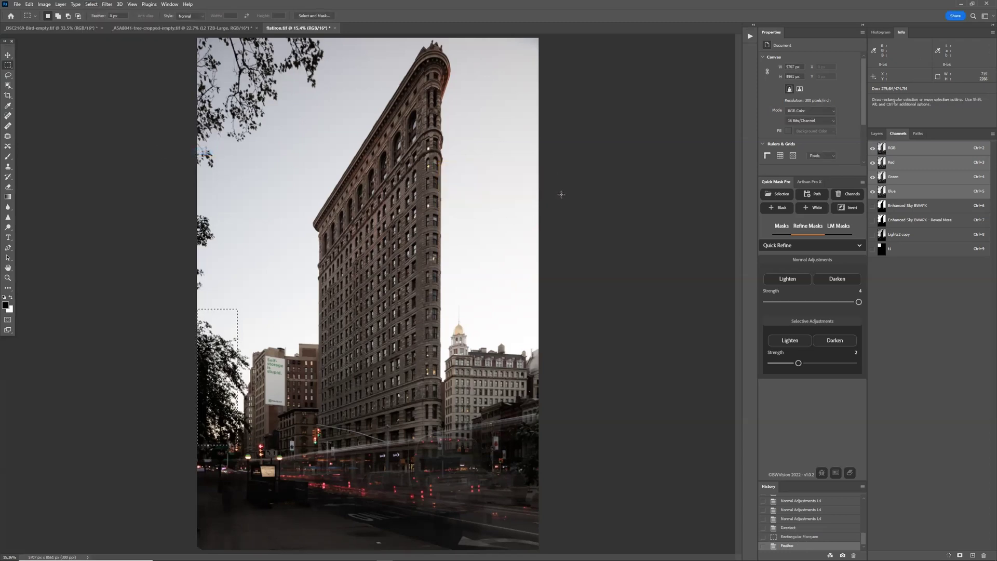
pyautogui.click(91, 4)
pyautogui.click(130, 176)
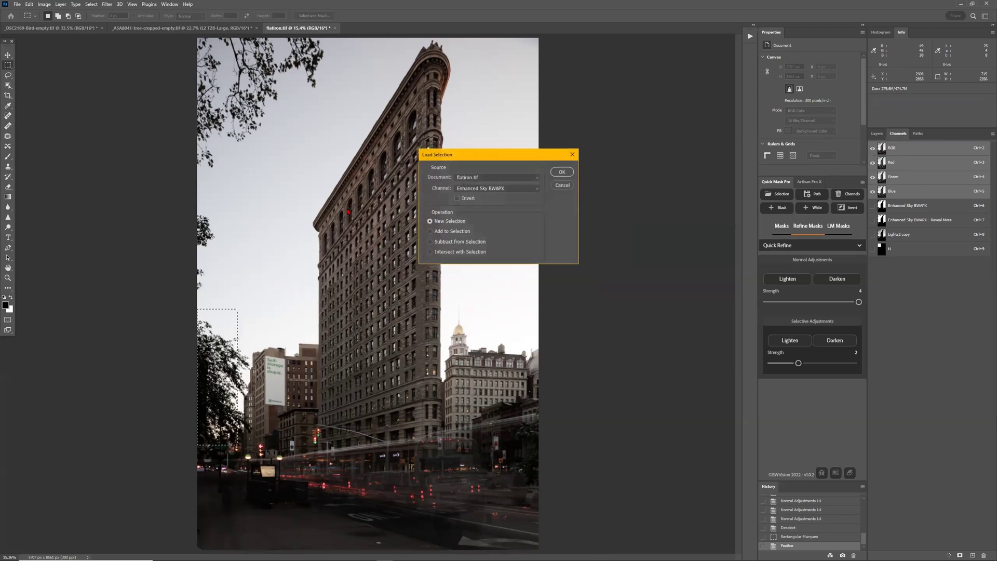
pyautogui.click(561, 186)
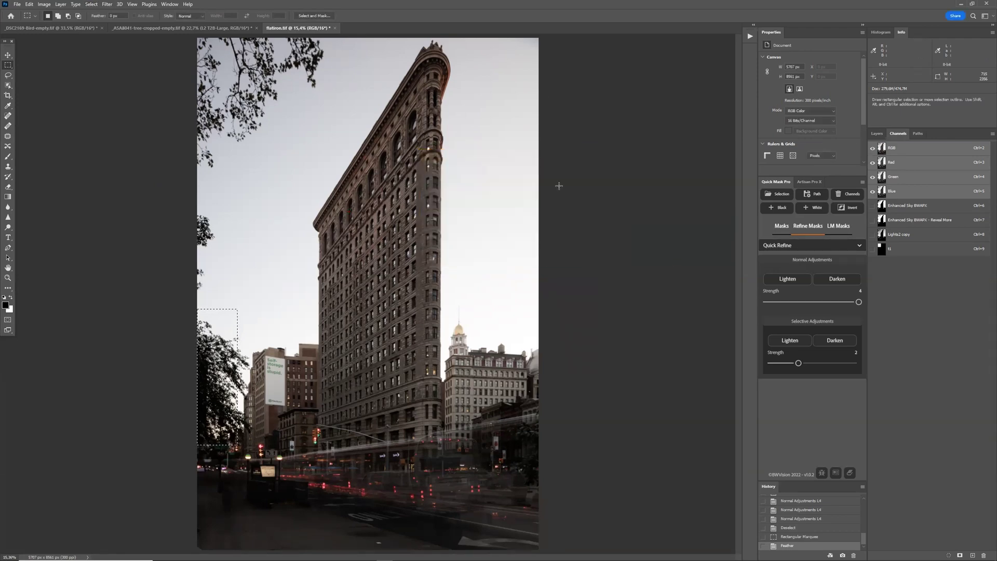
pyautogui.click(91, 4)
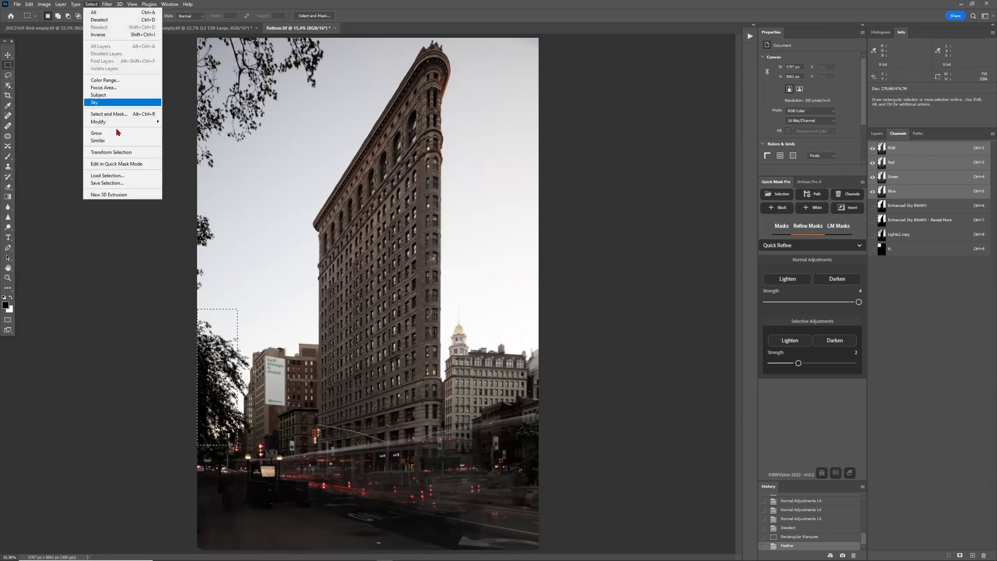
pyautogui.click(122, 180)
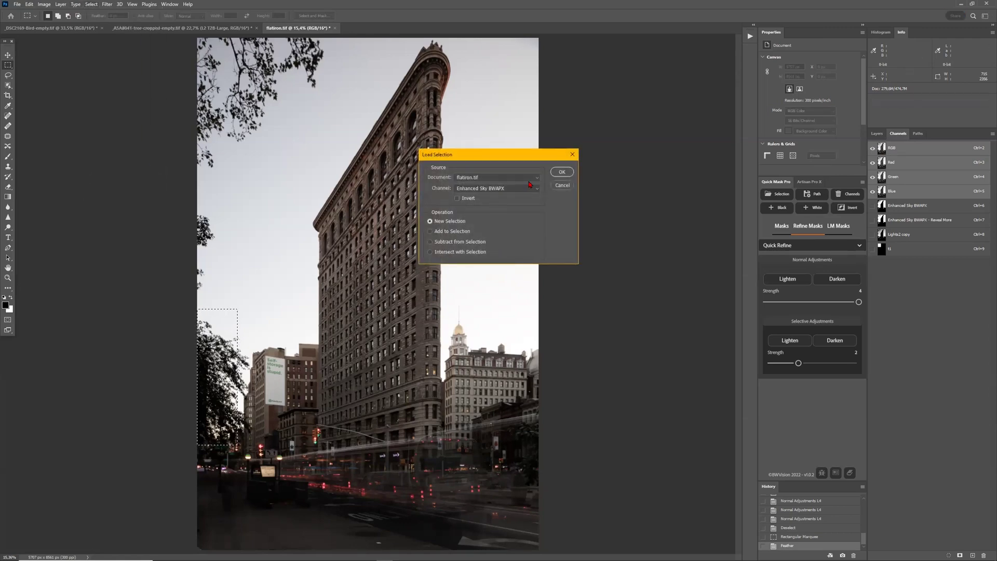
pyautogui.click(564, 186)
# Save the feathered selection around the lower-left tree as a new channel named t2
pyautogui.click(91, 4)
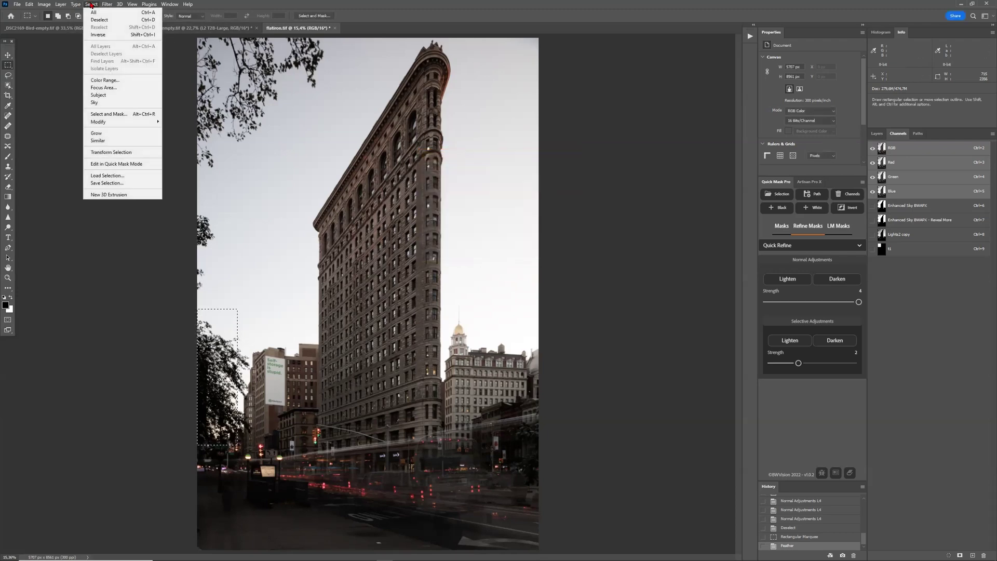
pyautogui.click(129, 183)
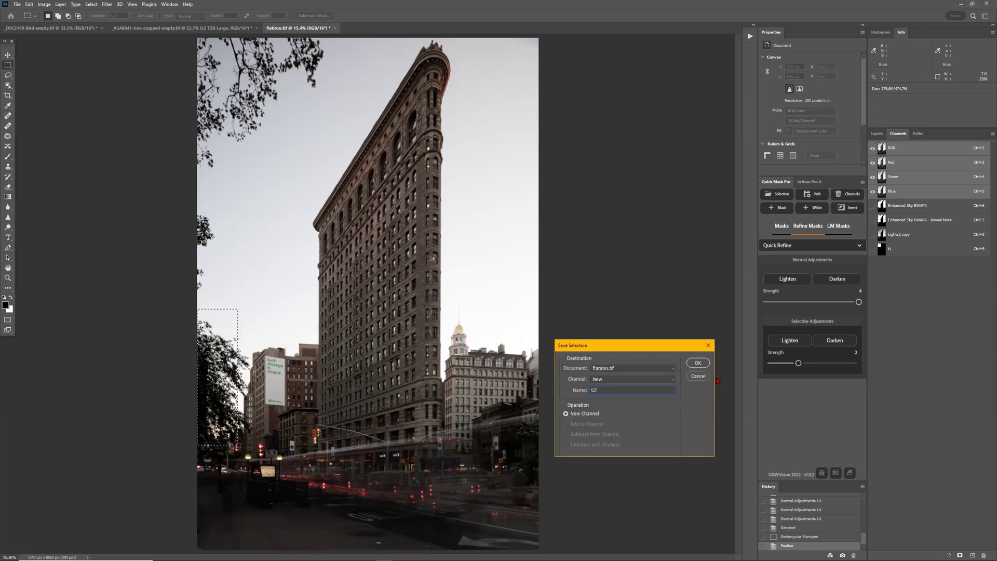
pyautogui.click(698, 362)
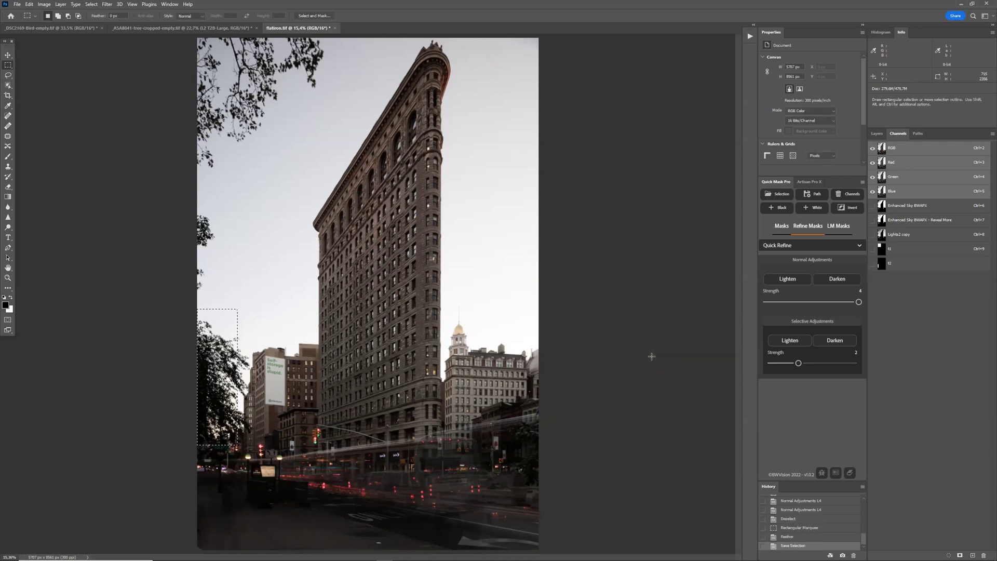
# With the Reveal More mask active, intersect the tree selection with the Lights2 copy channel
pyautogui.click(912, 237)
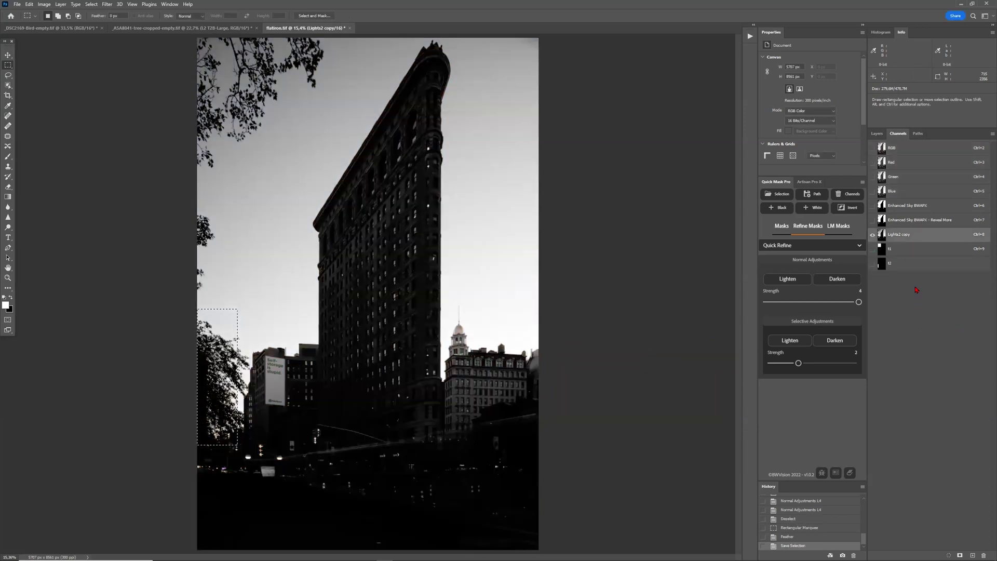
pyautogui.click(897, 222)
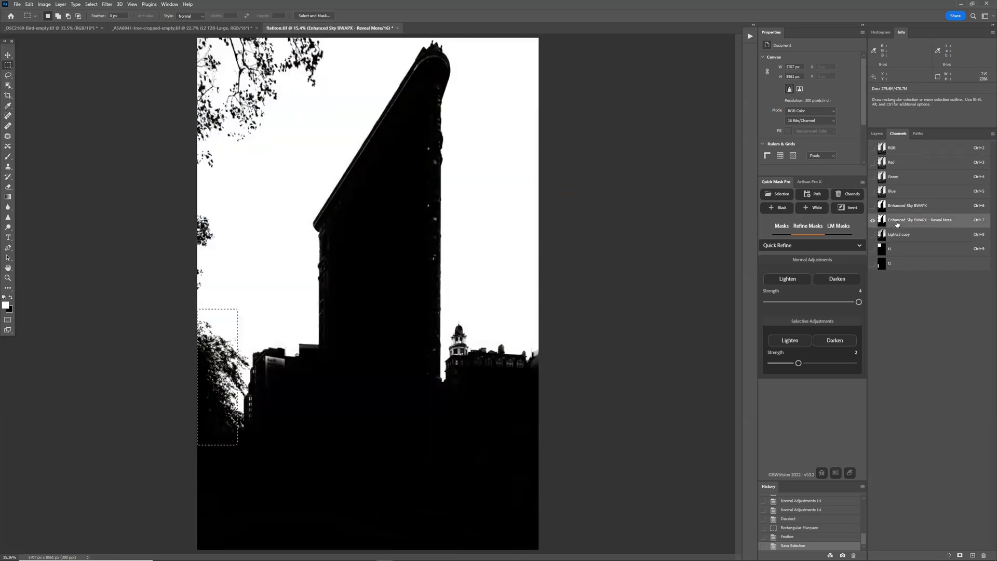
pyautogui.click(777, 194)
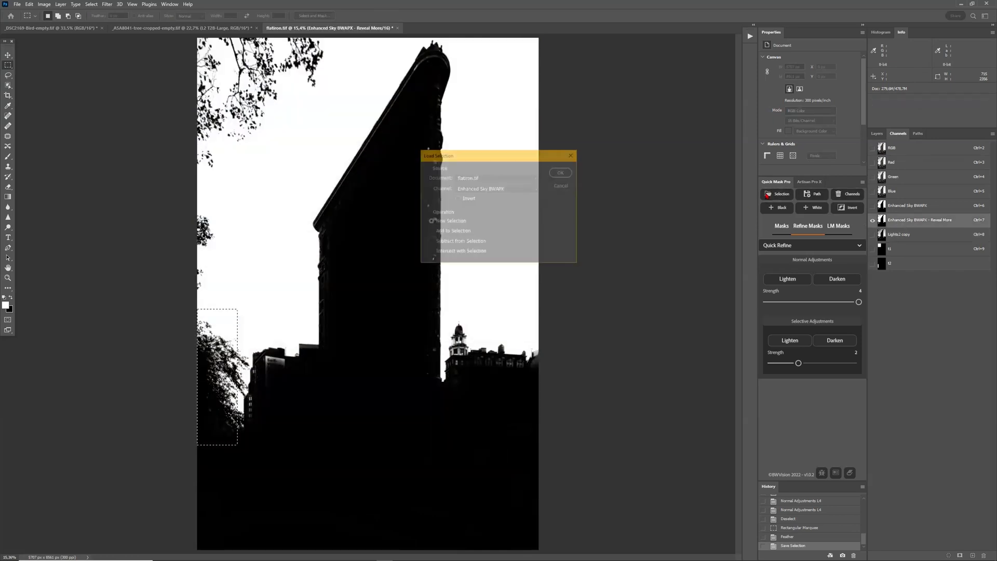
pyautogui.click(509, 188)
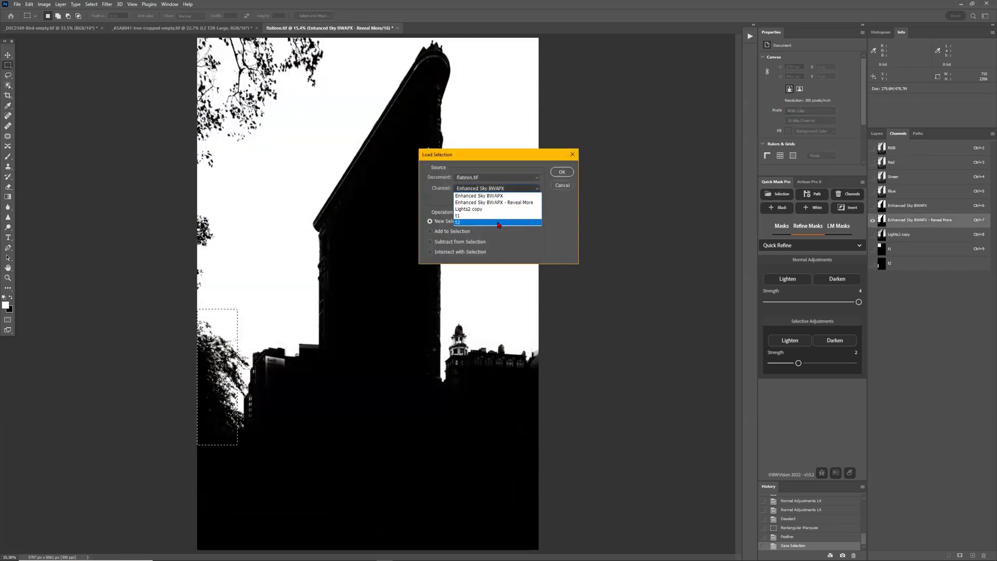
pyautogui.click(498, 222)
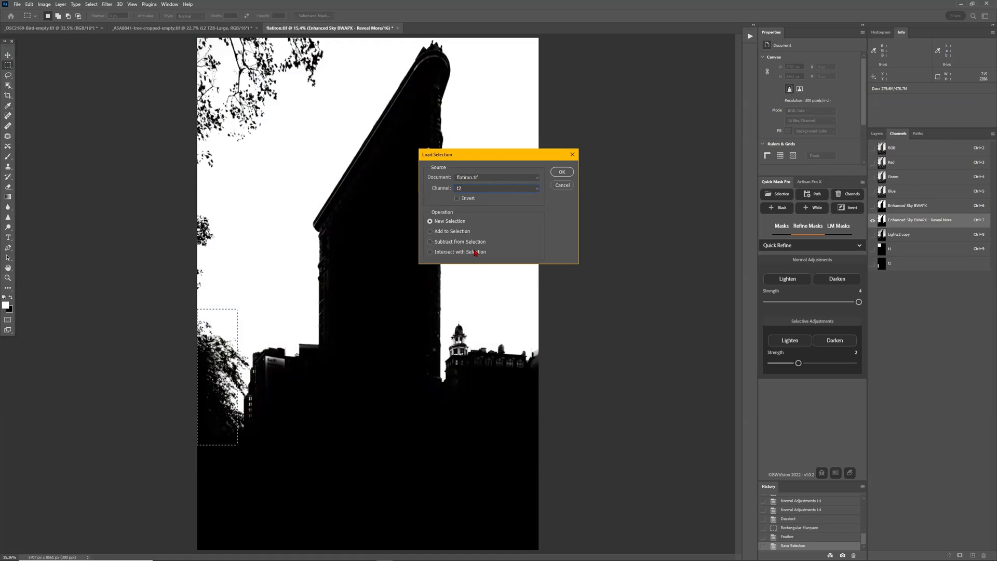
pyautogui.click(490, 189)
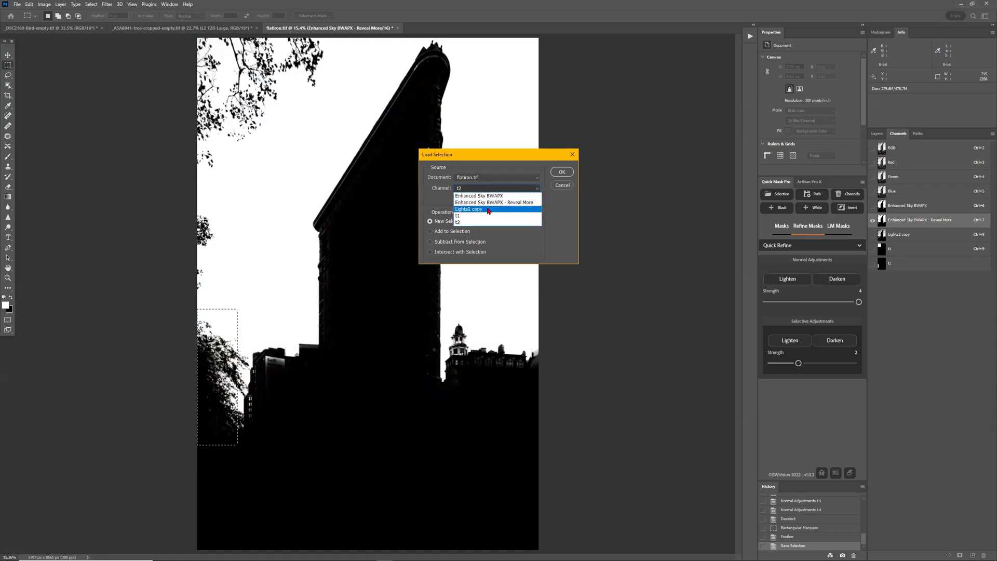
pyautogui.click(488, 209)
pyautogui.click(477, 253)
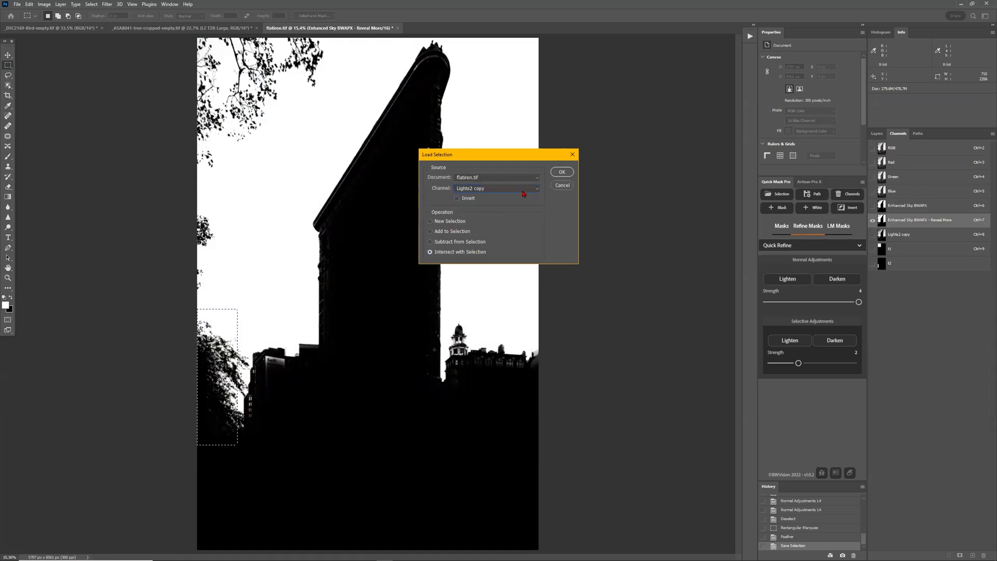
pyautogui.click(555, 176)
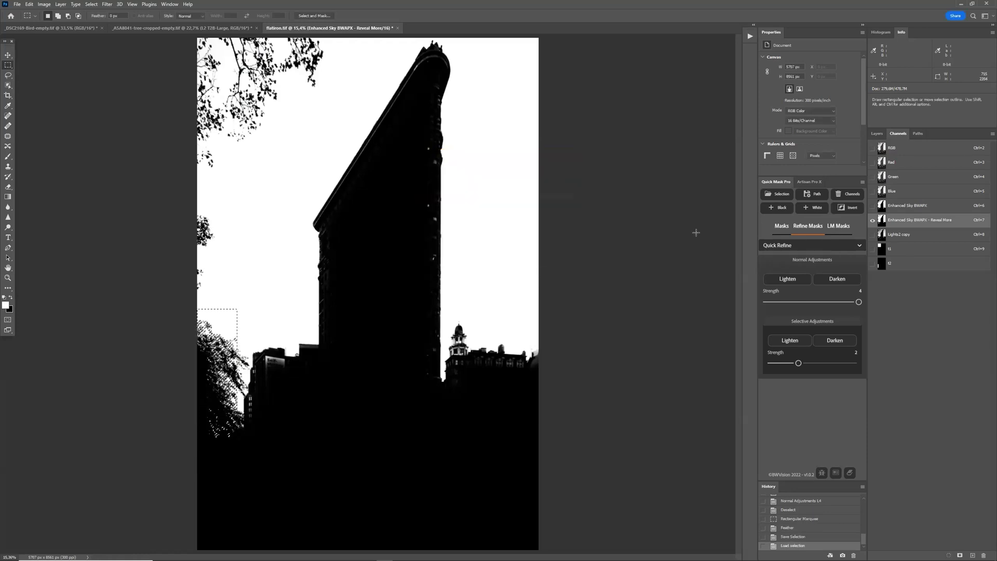
# Lighten the selected tree area of the Reveal More mask three times at normal strength 4, and deselect
pyautogui.click(798, 280)
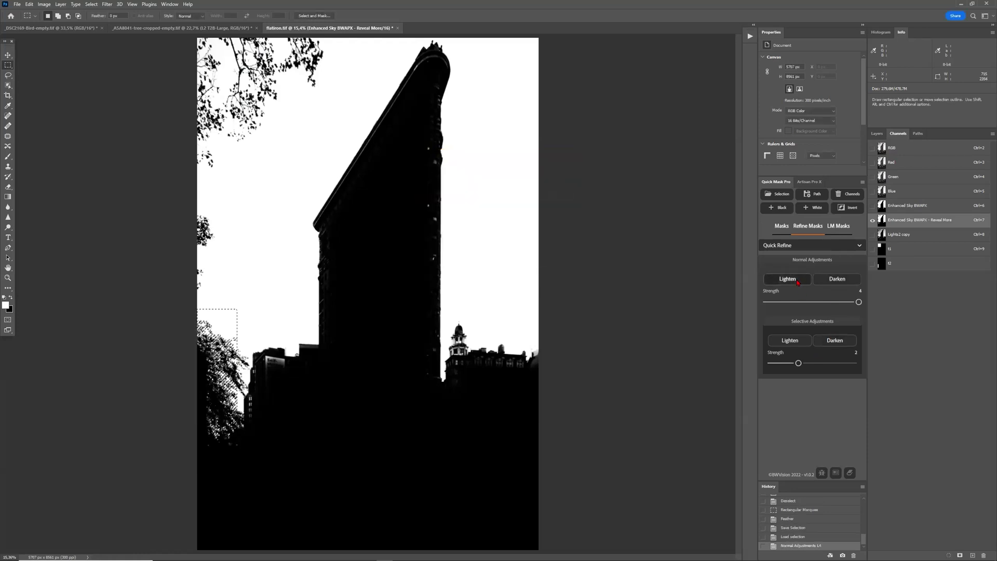
pyautogui.click(798, 281)
pyautogui.click(798, 282)
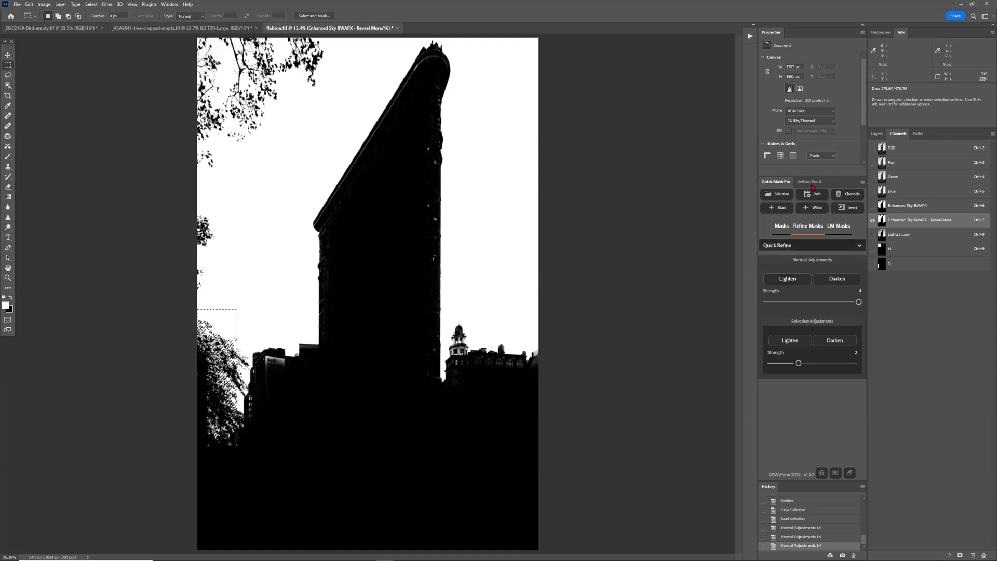
pyautogui.hotkey('ctrl', 'd')
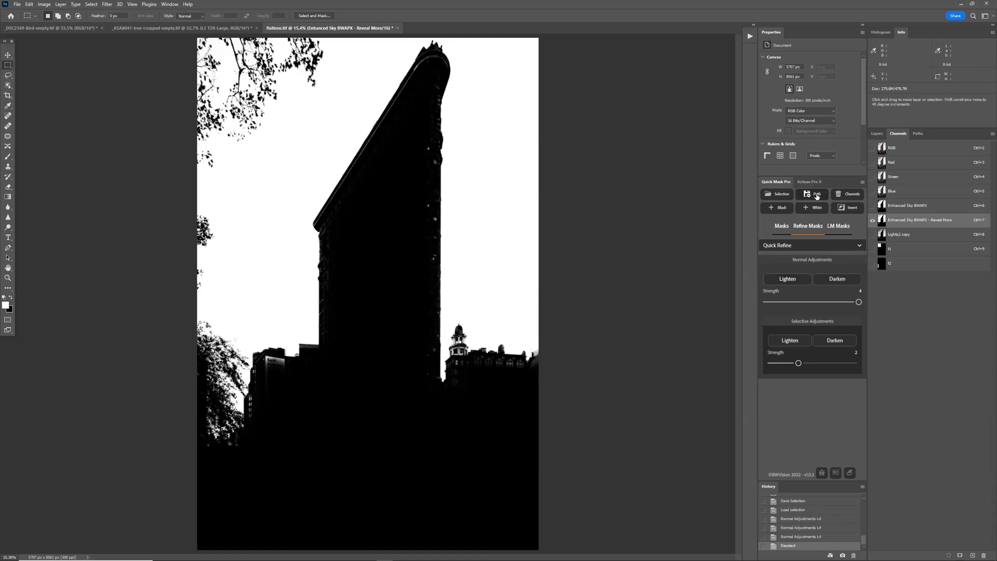
# Inspect the lower-left tree in the Reveal More mask before and after lightening, and compare it with the RGB image
pyautogui.hotkey('ctrl', '+')
pyautogui.hscroll(-2, 317, 335)
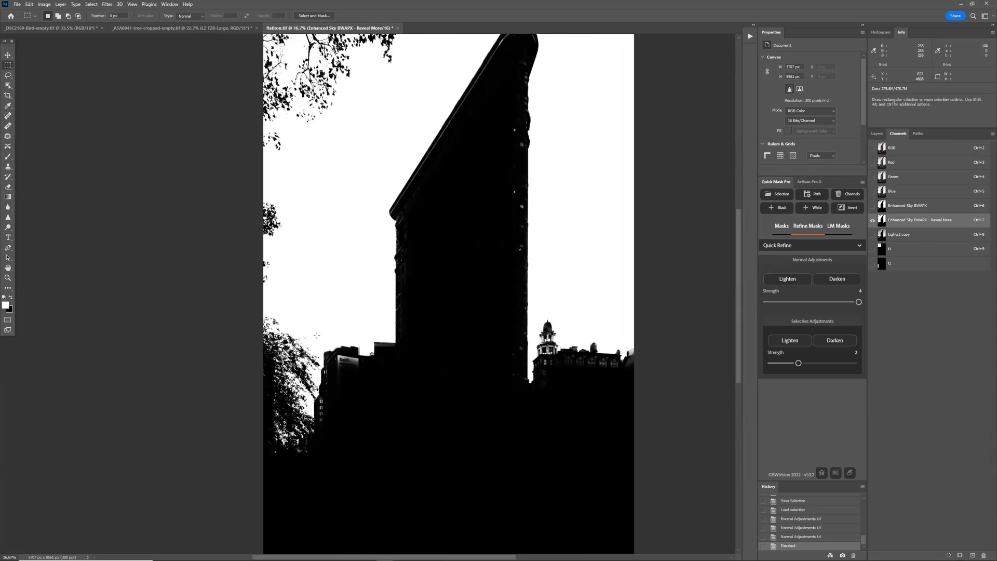
pyautogui.scroll(-3, 316, 335)
pyautogui.hotkey('ctrl', '+')
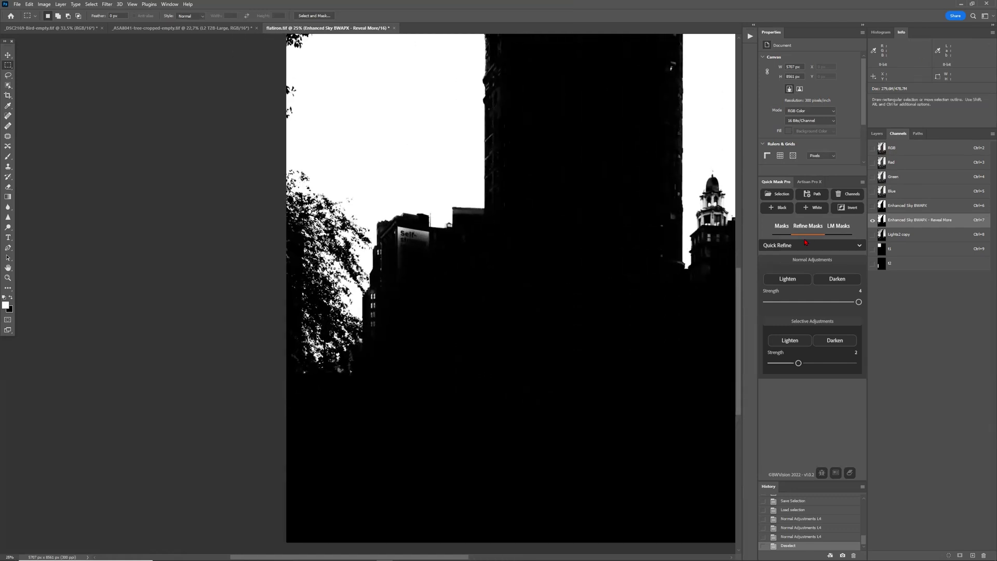
pyautogui.click(807, 504)
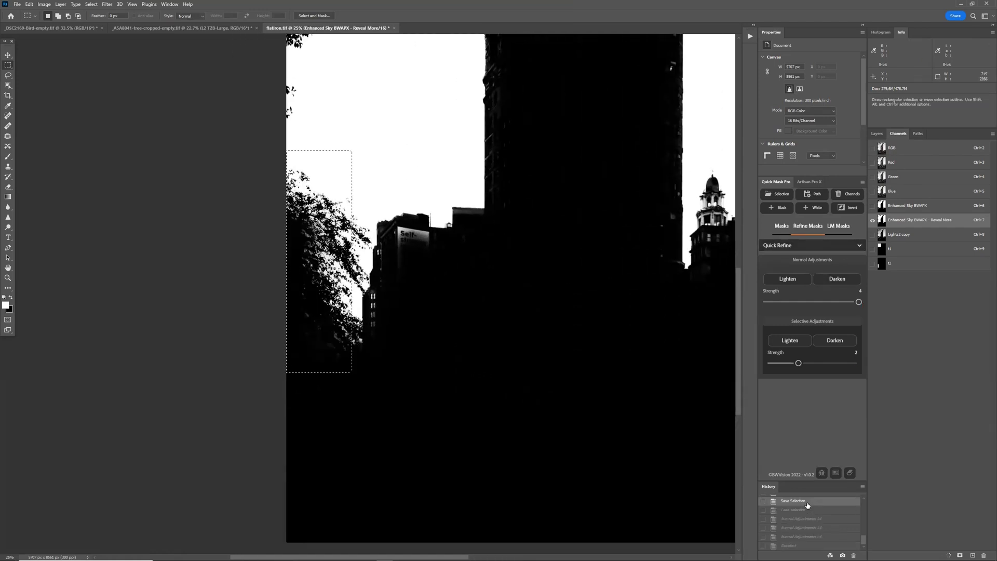
pyautogui.click(805, 546)
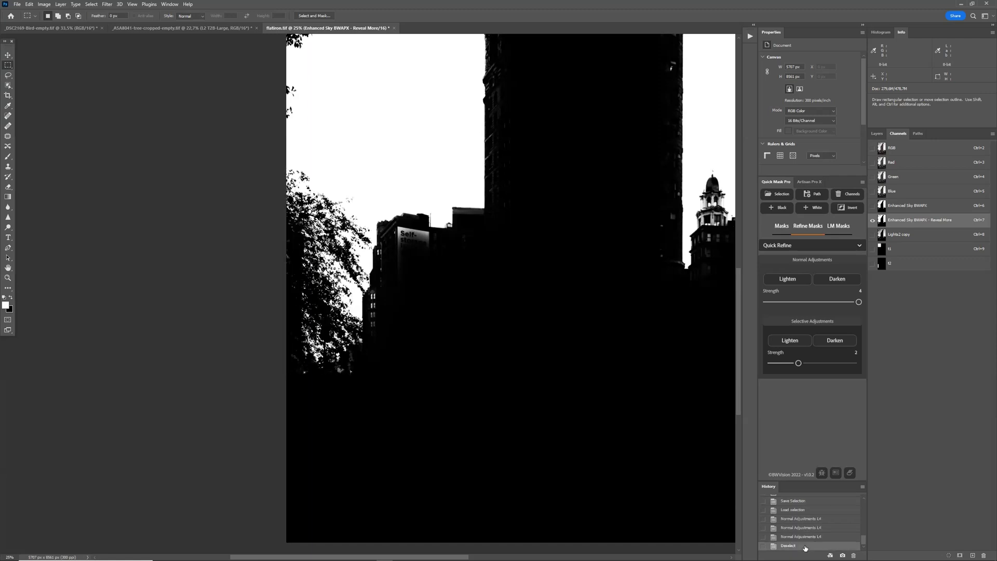
pyautogui.click(909, 155)
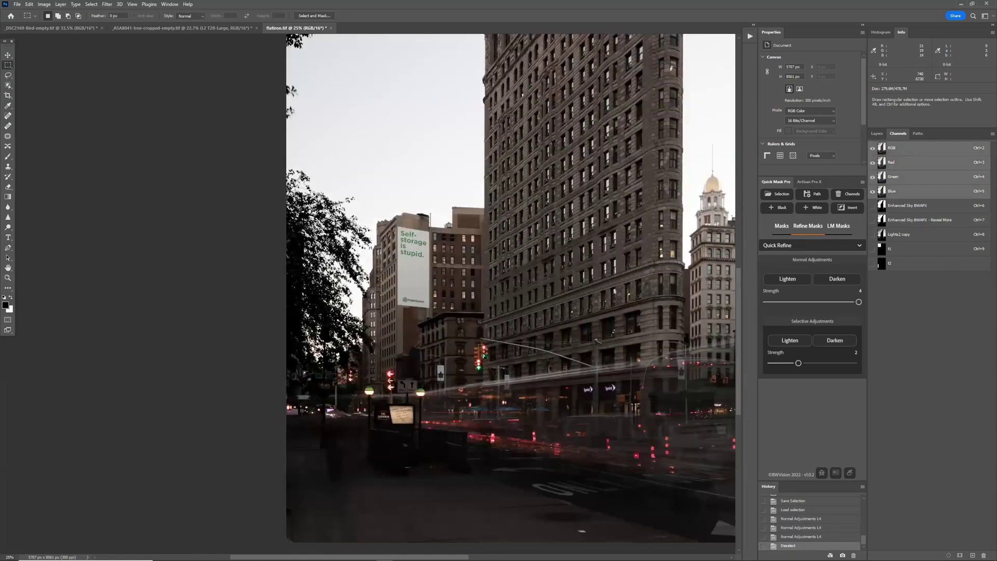
pyautogui.click(931, 222)
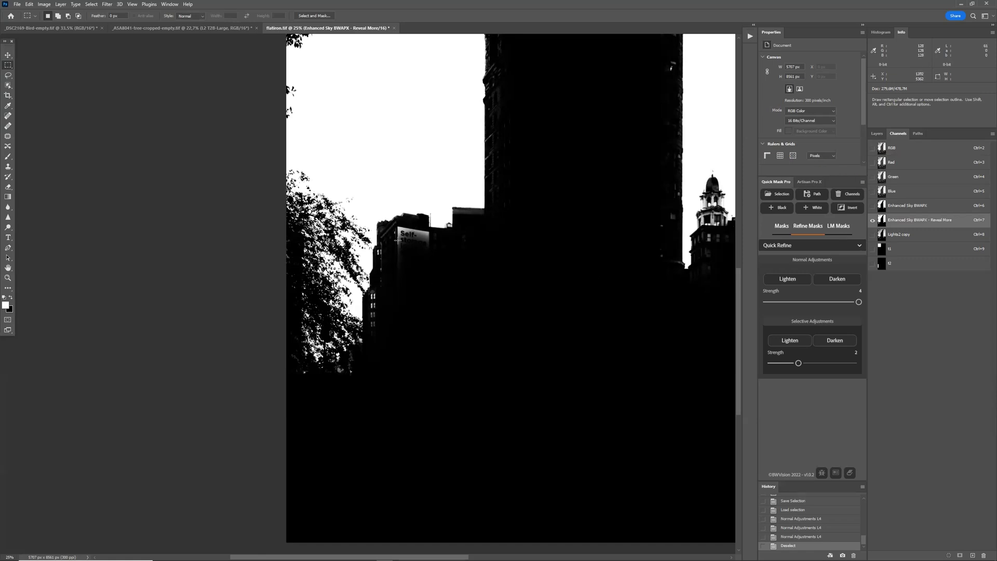
# Delete the Lights2 copy, t1 and t2 channels
pyautogui.scroll(5, 399, 280)
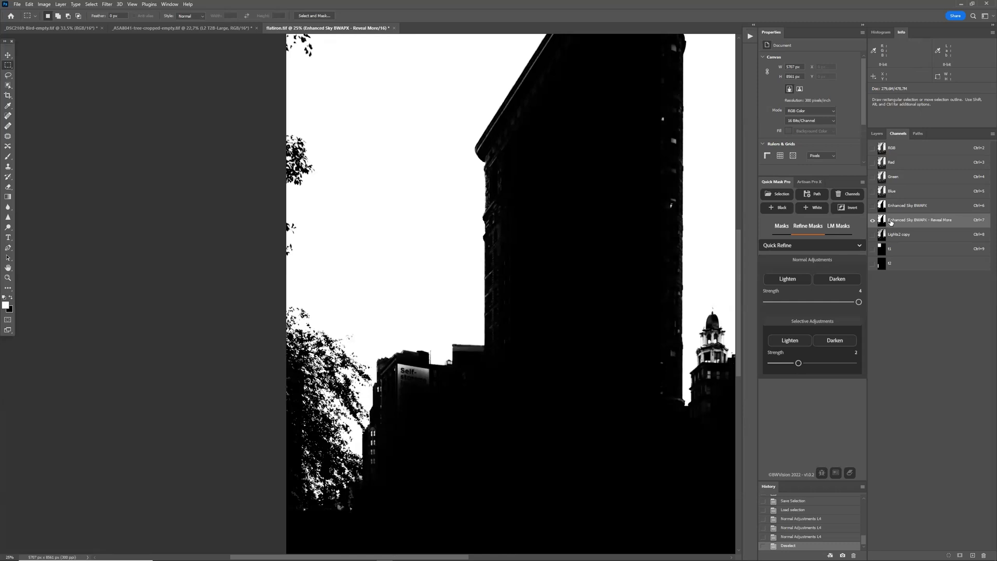
pyautogui.hotkey('ctrl', '-')
pyautogui.scroll(2, 495, 235)
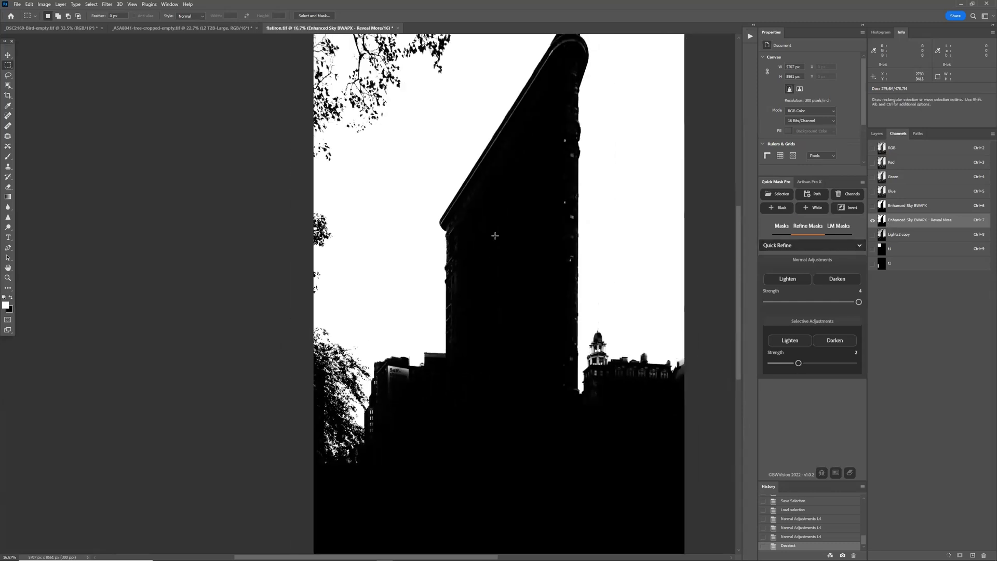
pyautogui.scroll(1, 495, 235)
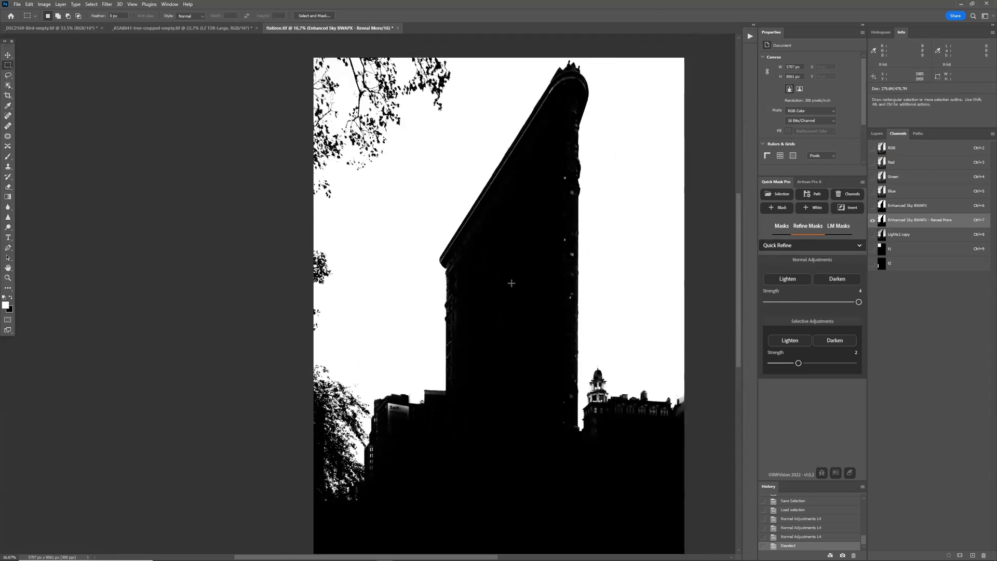
pyautogui.click(904, 234)
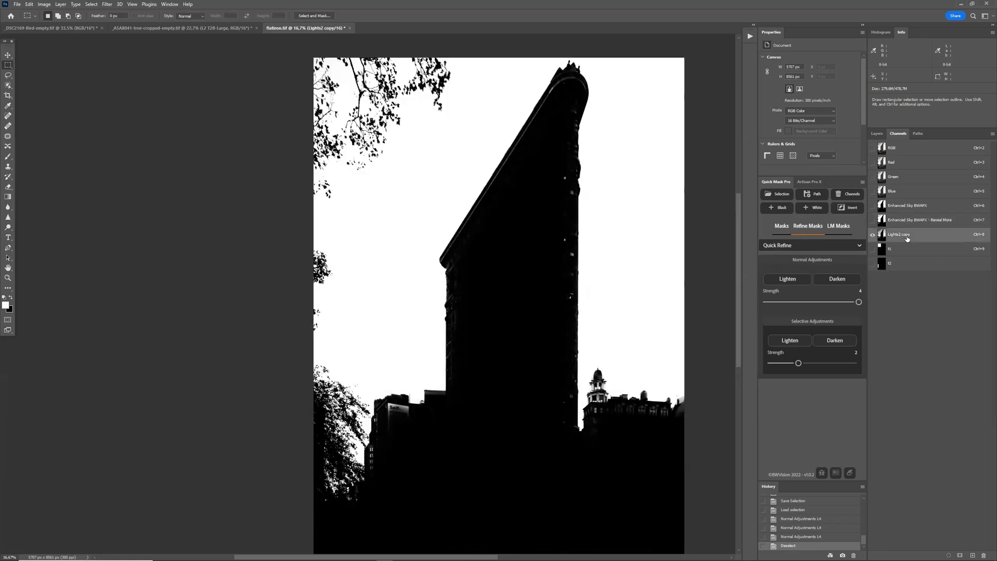
pyautogui.keyDown('shift'); pyautogui.click(902, 249); pyautogui.keyUp('shift')
pyautogui.keyDown('shift'); pyautogui.click(906, 263); pyautogui.keyUp('shift')
pyautogui.moveTo(909, 257); pyautogui.dragTo(982, 542)
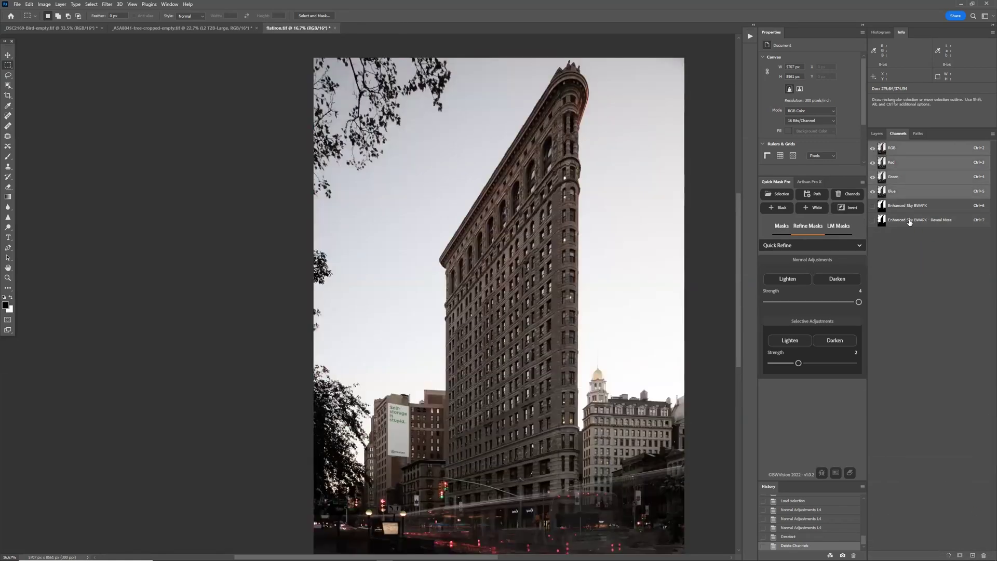
# Compare the Enhanced Sky BWAPX - Reveal More mask with the RGB image and the Enhanced Sky BWAPX mask, checking tree and building edges
pyautogui.click(909, 222)
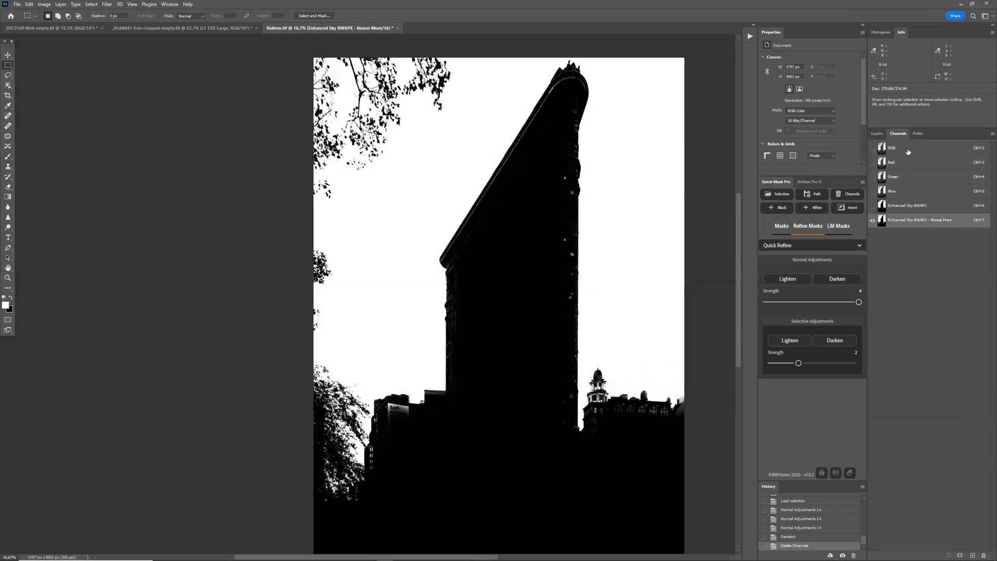
pyautogui.click(908, 150)
pyautogui.click(910, 220)
pyautogui.click(910, 149)
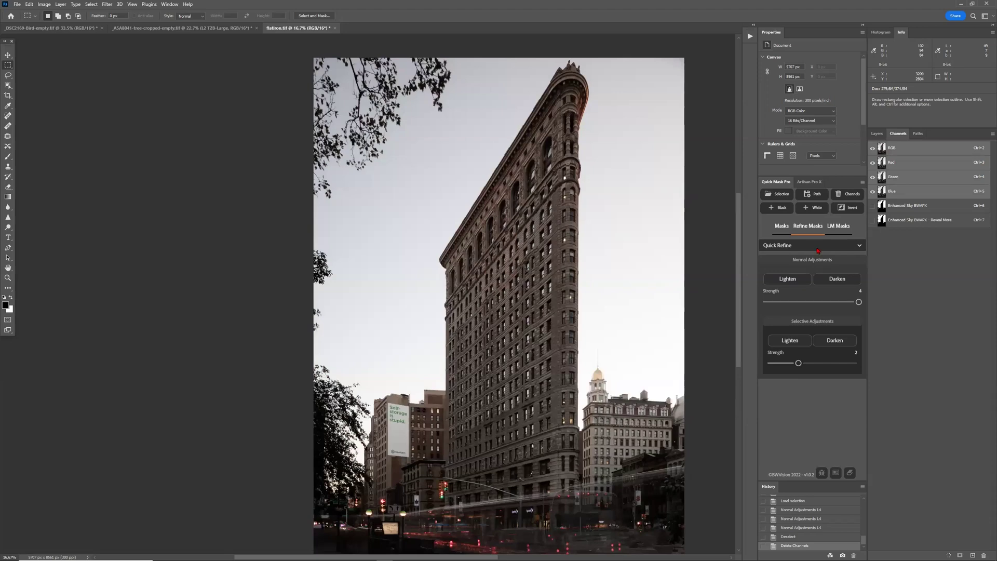
pyautogui.click(912, 220)
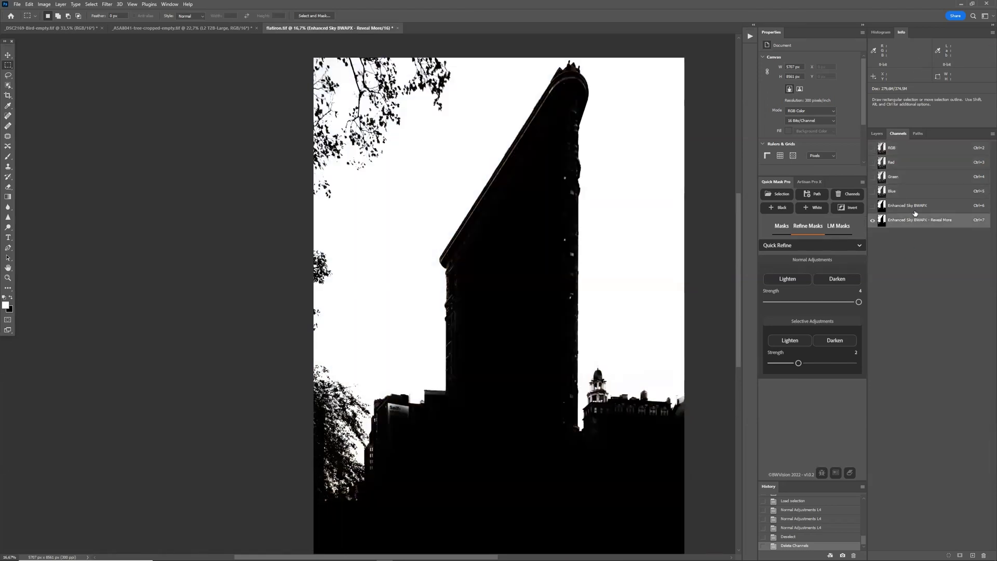
pyautogui.click(913, 207)
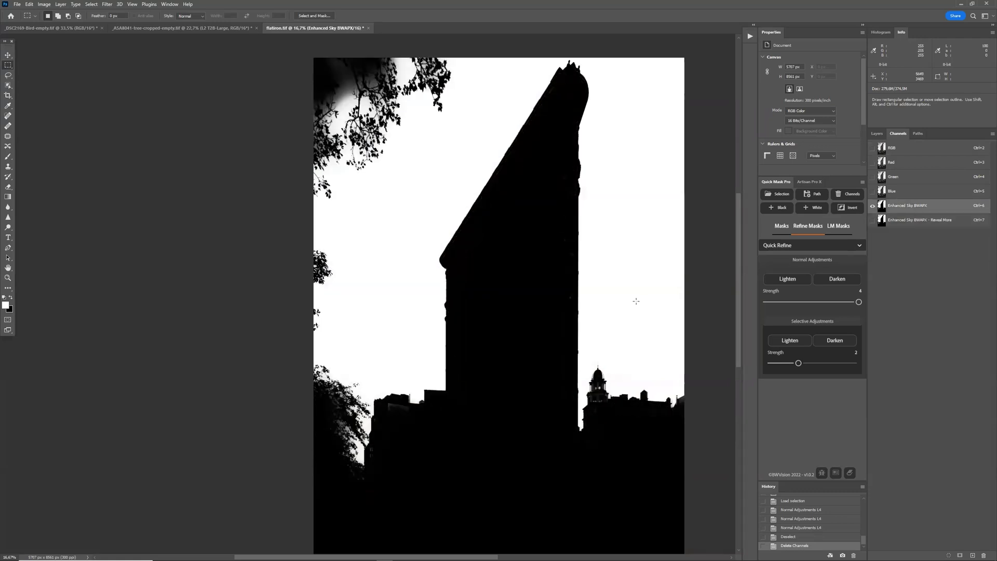
pyautogui.hotkey('ctrl', '+')
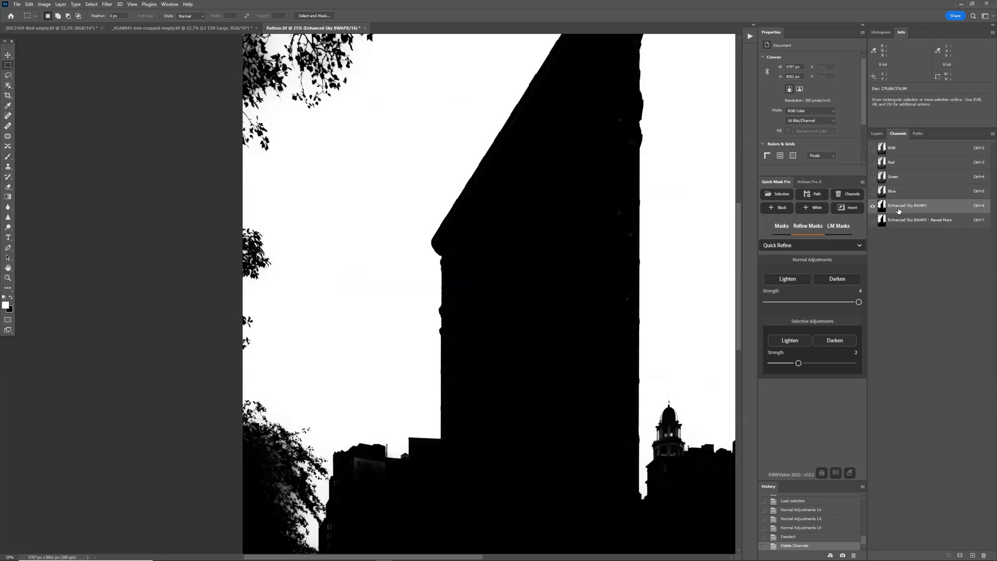
pyautogui.click(906, 222)
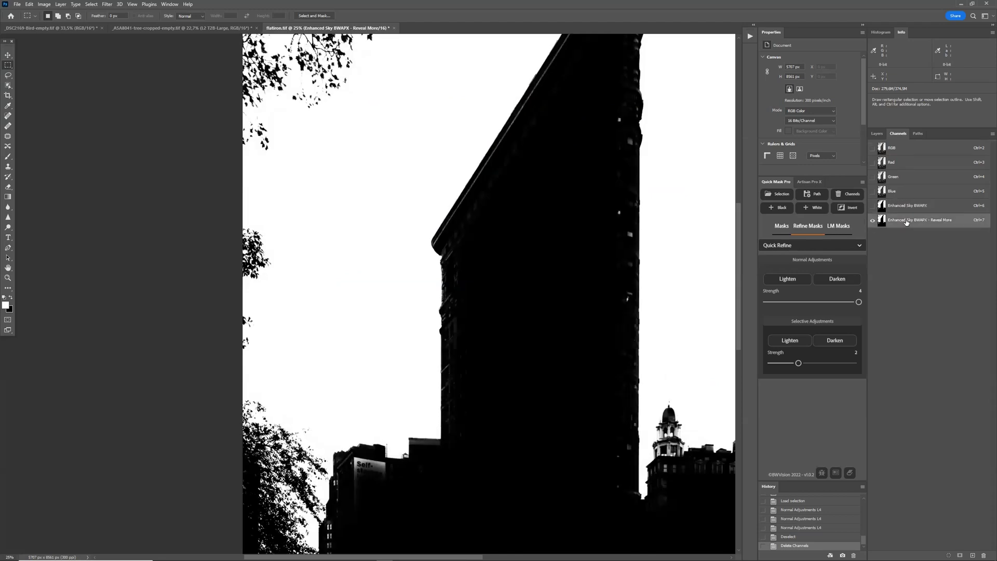
pyautogui.click(902, 210)
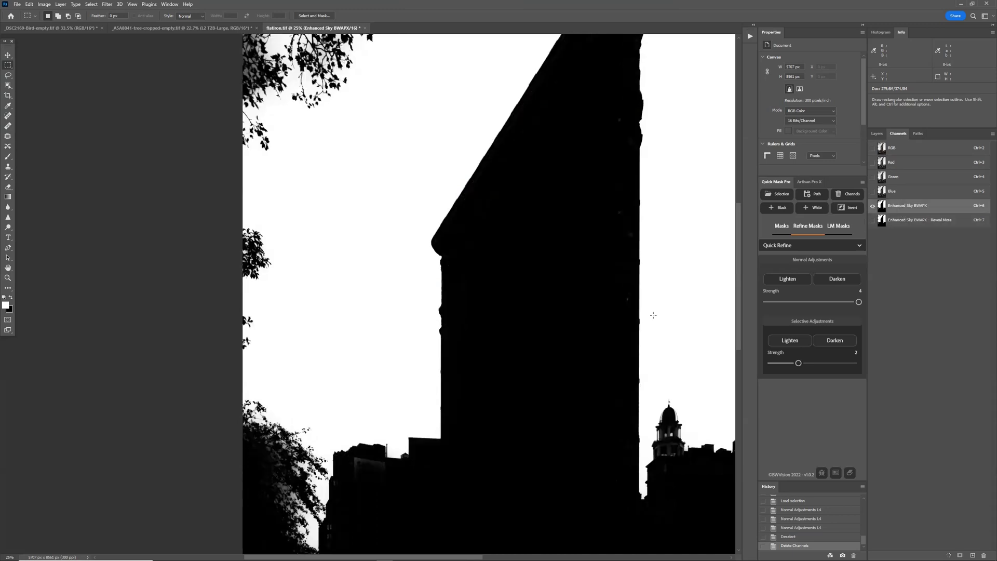
pyautogui.scroll(-2, 423, 430)
pyautogui.hscroll(1, 423, 430)
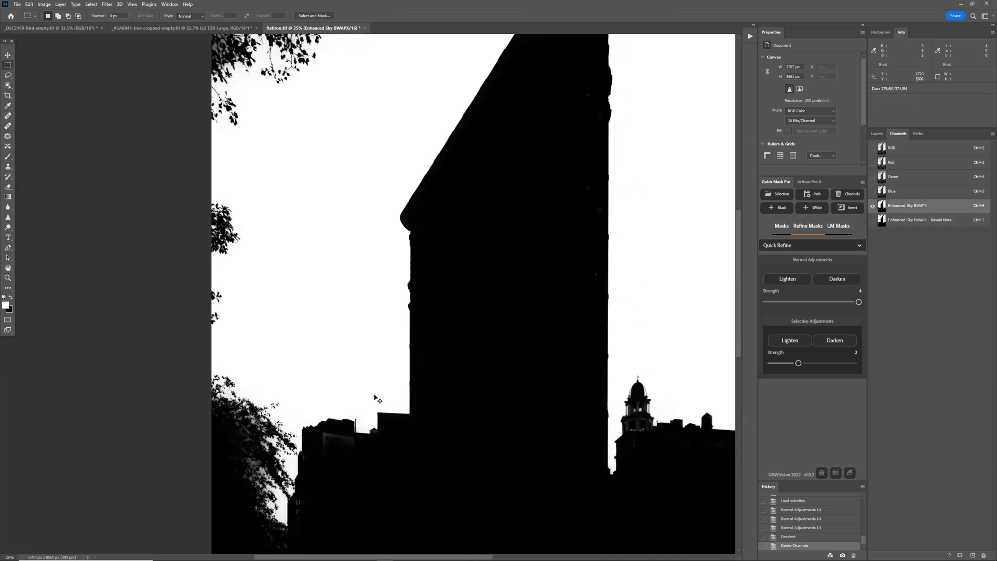
pyautogui.hscroll(-1, 438, 370)
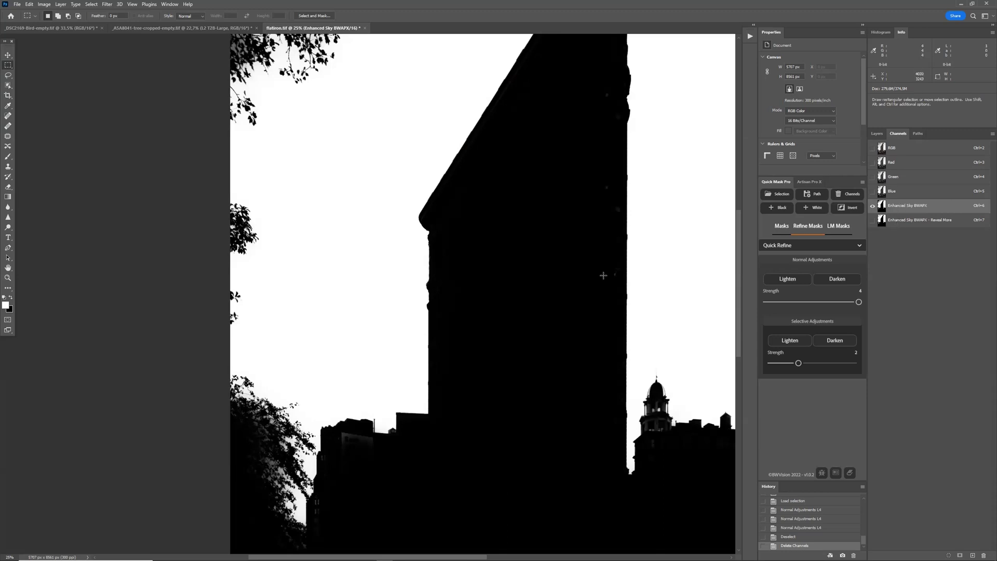
# In the Enhanced Sky BWAPX channel, marquee-select the tree branches in the image's upper-left corner, about 2230 by 2436 px
pyautogui.scroll(8, 597, 283)
pyautogui.scroll(1, 503, 309)
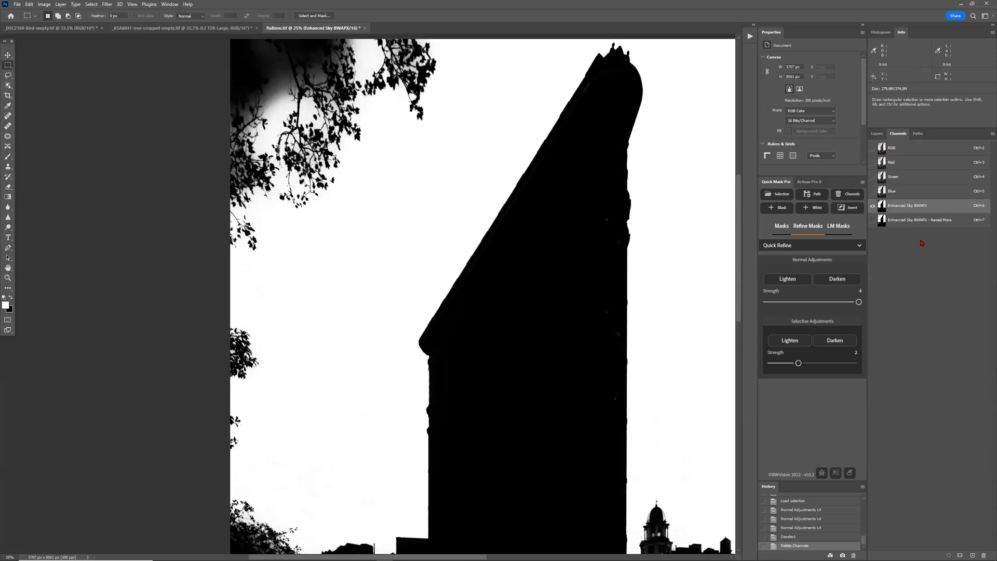
pyautogui.scroll(4, 364, 156)
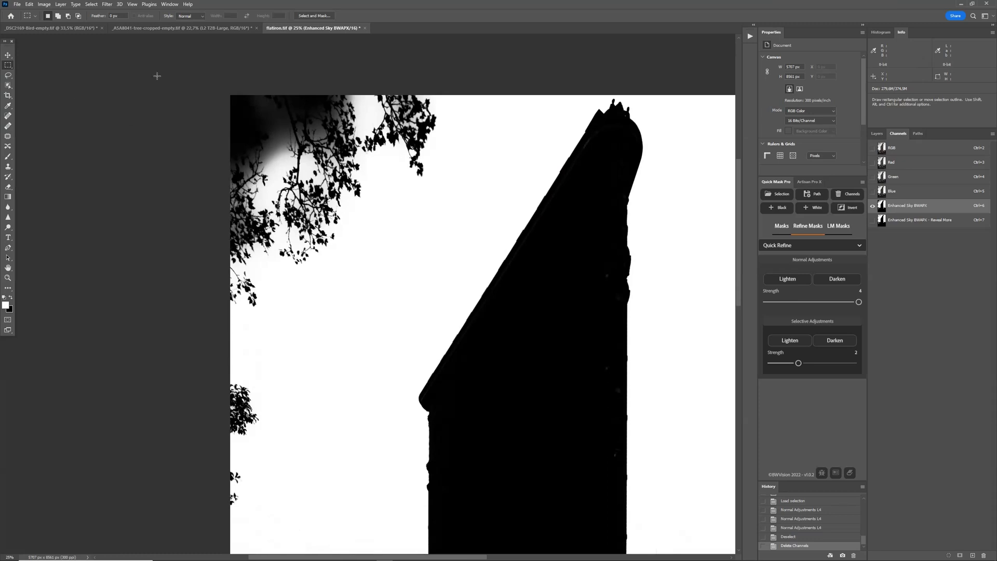
pyautogui.moveTo(180, 69); pyautogui.dragTo(447, 332)
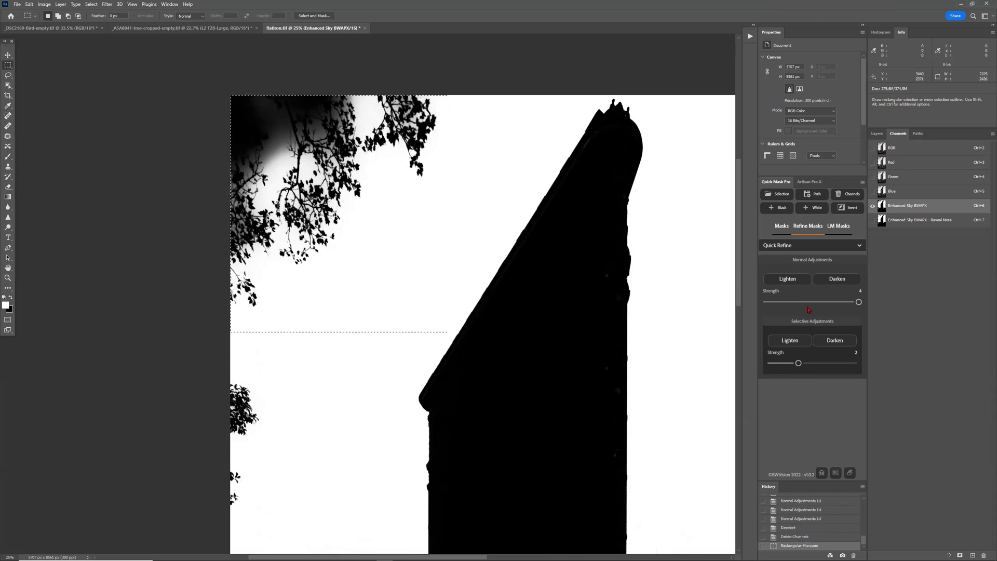
pyautogui.click(927, 221)
pyautogui.click(917, 206)
# Intersect the marquee selection with the Enhanced Sky BWAPX - Reveal More channel and lighten the upper branches with a normal adjustment at strength 4
pyautogui.click(777, 195)
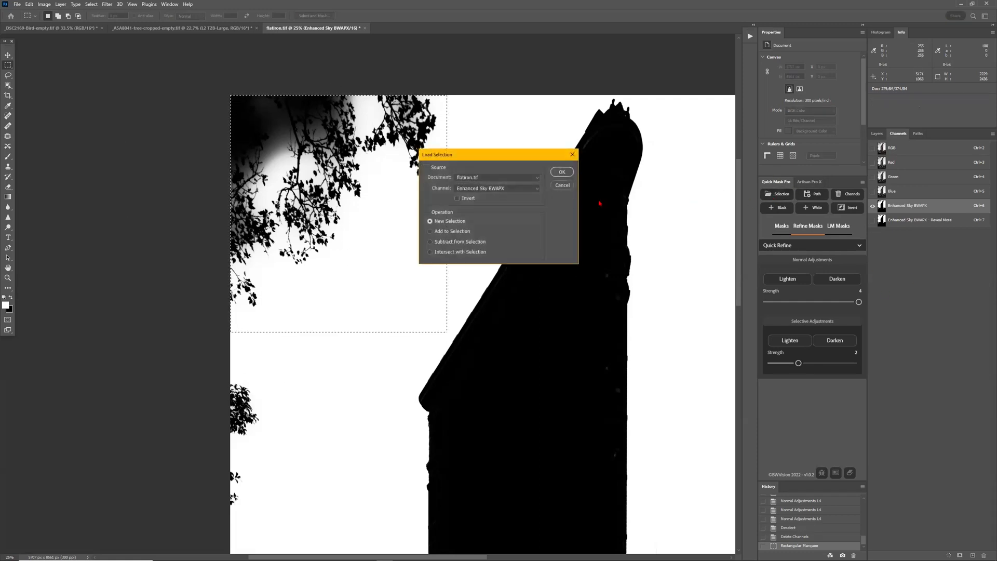
pyautogui.click(527, 188)
pyautogui.click(508, 203)
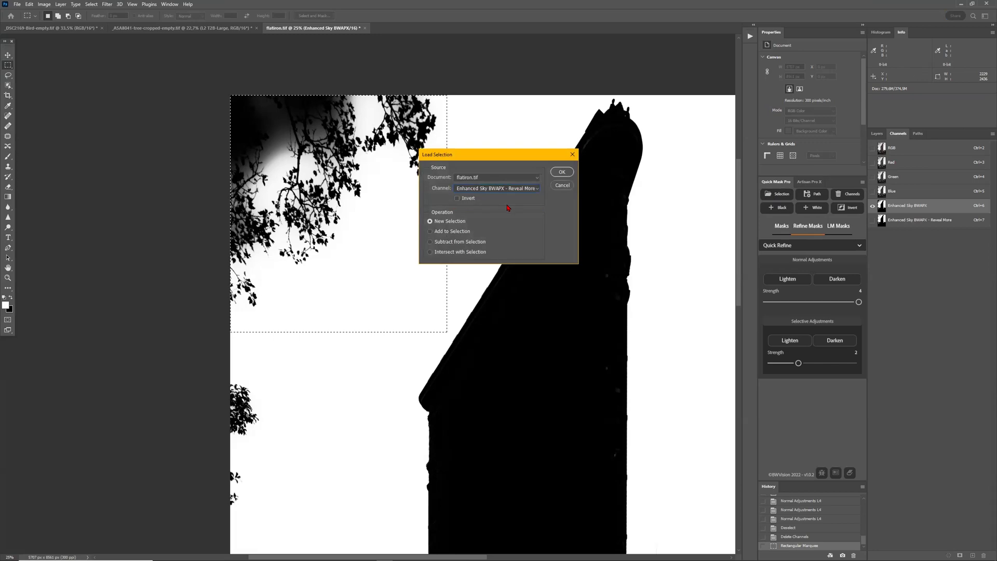
pyautogui.click(477, 252)
pyautogui.click(555, 173)
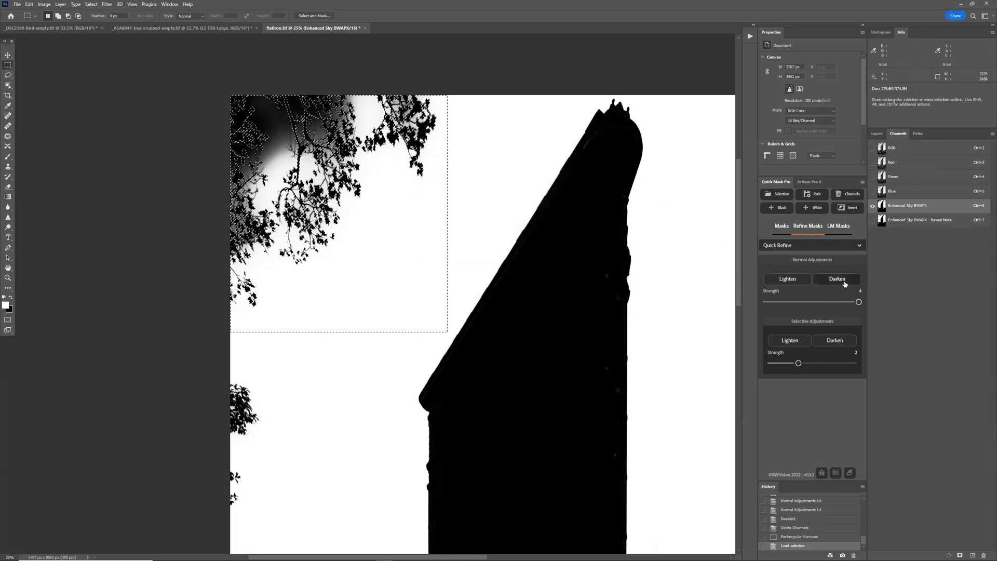
pyautogui.click(787, 279)
# Marquee-select the lower tree at the image's left edge, about 673 by 2228 px
pyautogui.scroll(-5, 605, 344)
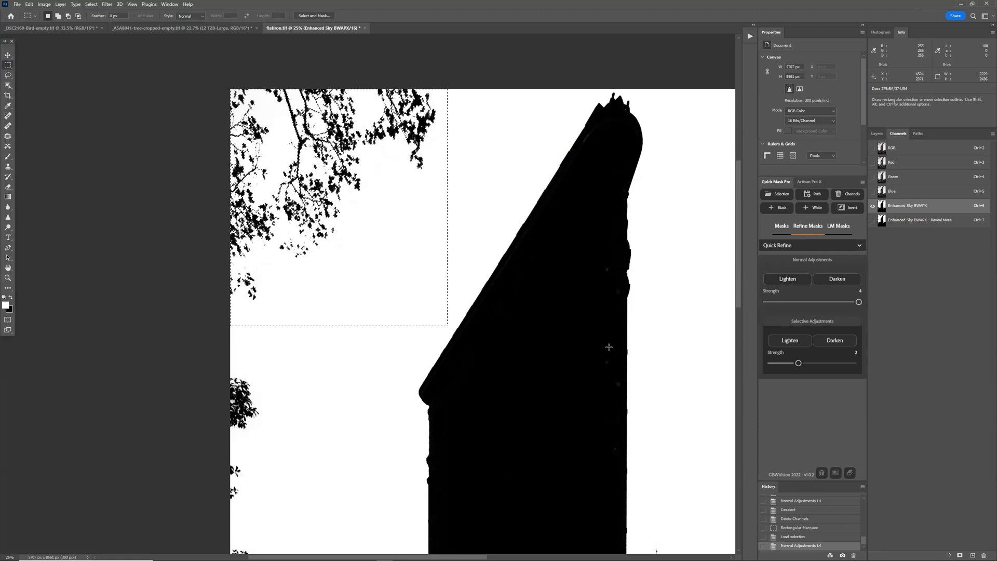
pyautogui.scroll(-1, 553, 344)
pyautogui.moveTo(229, 274); pyautogui.dragTo(296, 491)
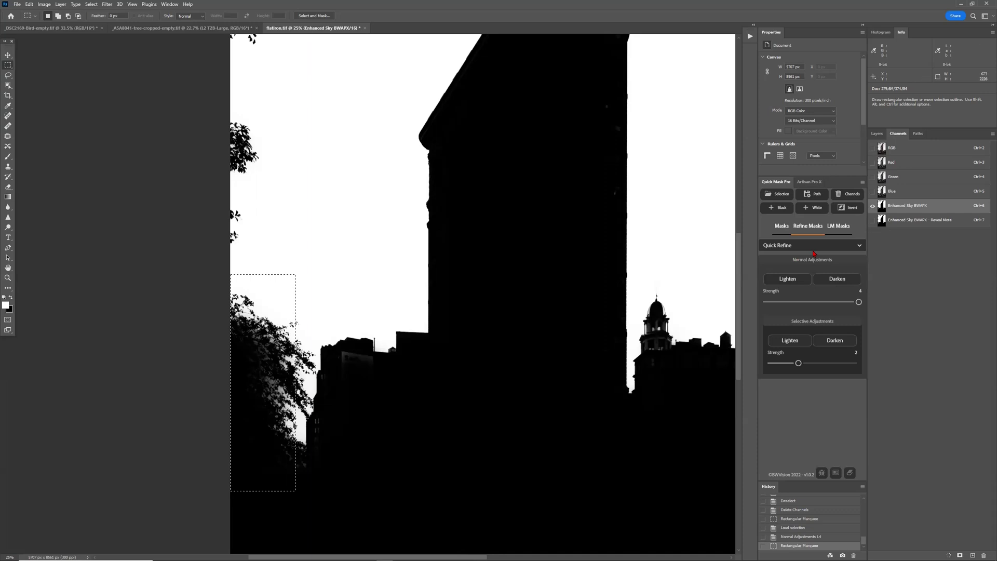
# Intersect the lower tree selection with the Enhanced Sky BWAPX - Reveal More channel, lighten it at strength 4, and deselect
pyautogui.click(777, 193)
pyautogui.click(494, 188)
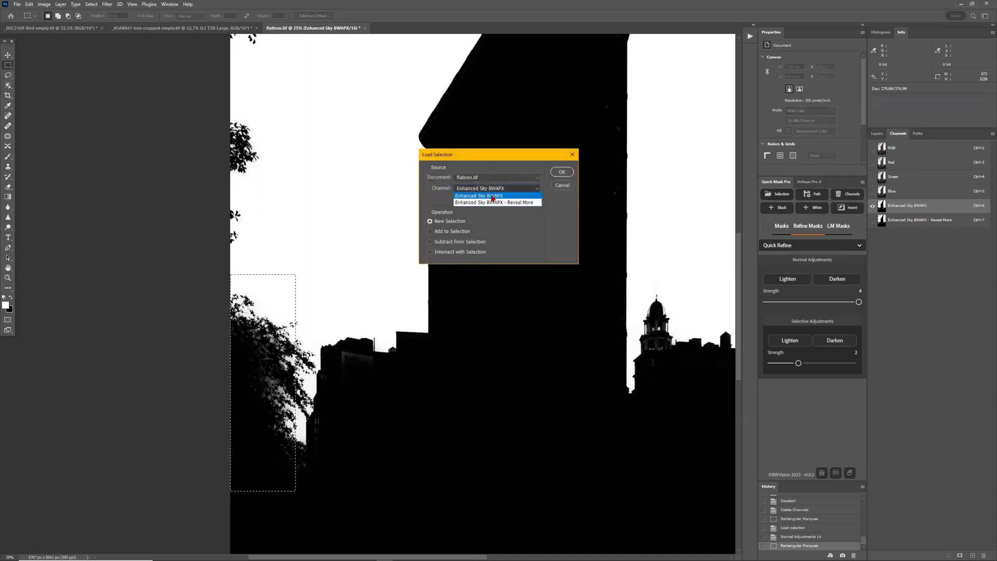
pyautogui.click(478, 210)
pyautogui.click(462, 252)
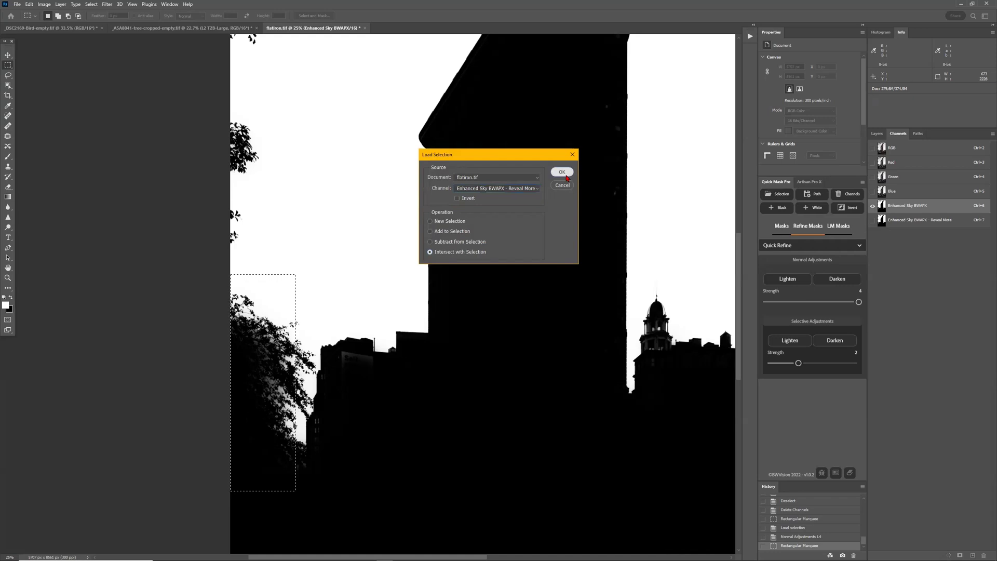
pyautogui.click(561, 172)
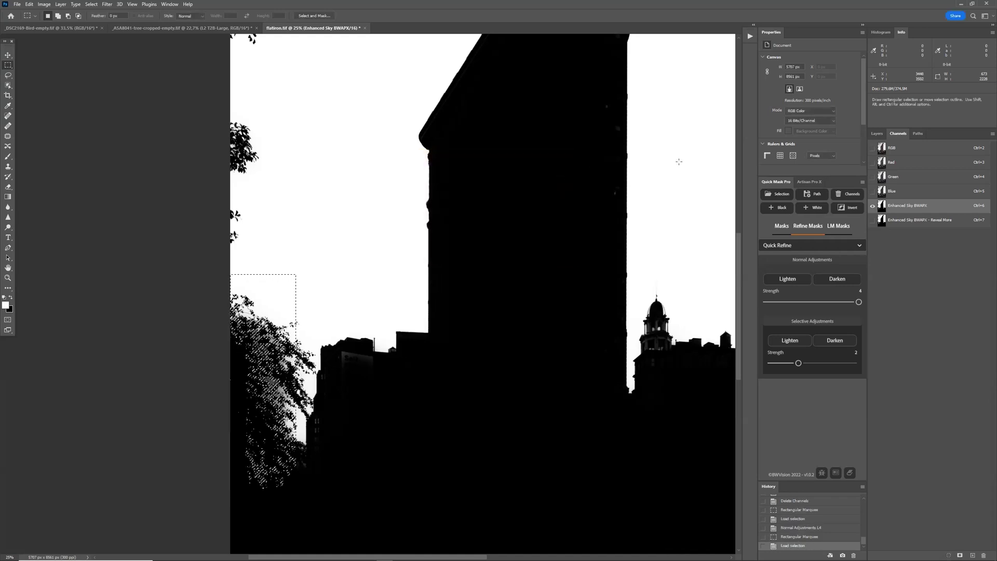
pyautogui.click(787, 279)
pyautogui.hotkey('ctrl', 'd')
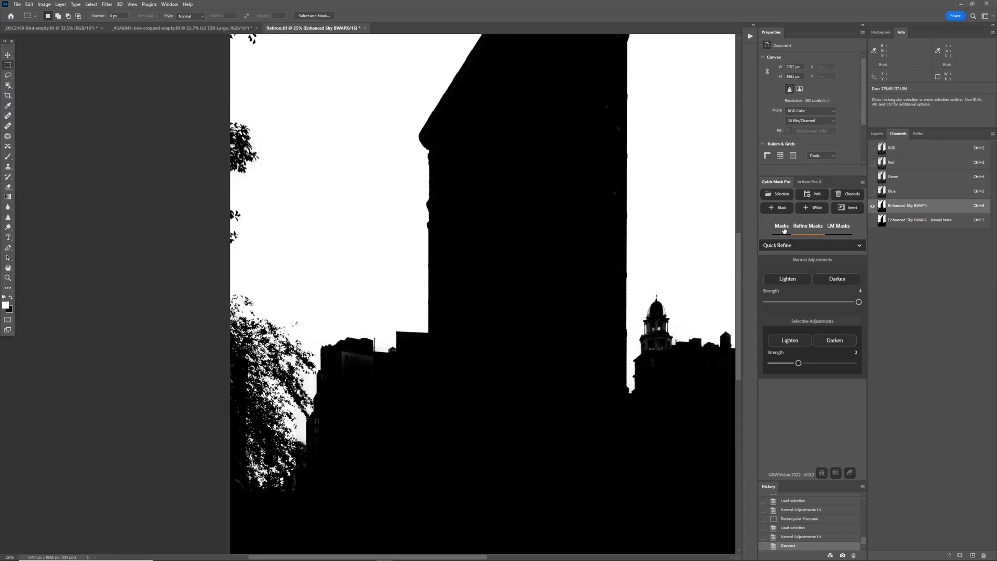
# Show the Sky Masks options and compare the refined Enhanced Sky BWAPX mask with the Reveal More mask around the trees and buildings
pyautogui.click(782, 228)
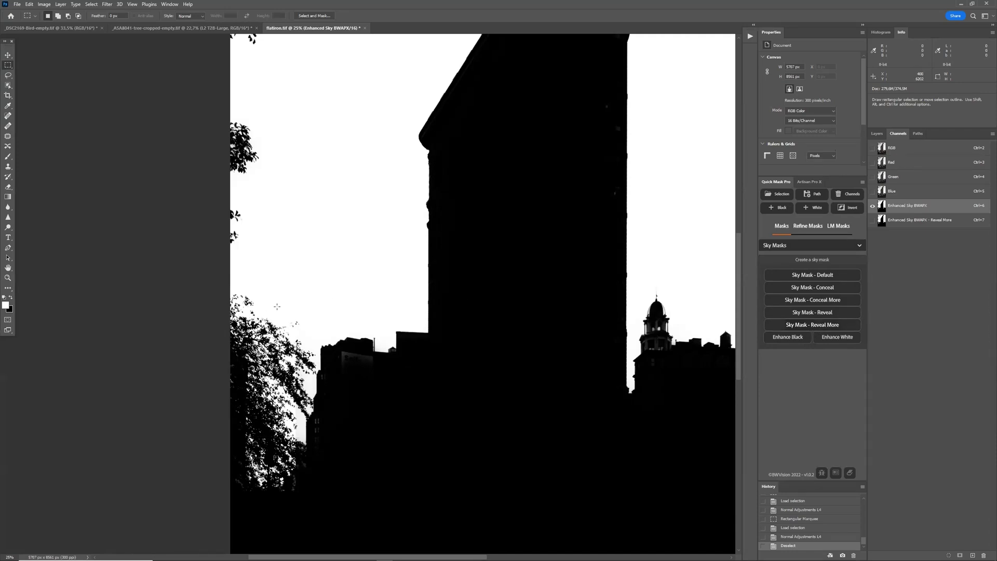
pyautogui.click(902, 225)
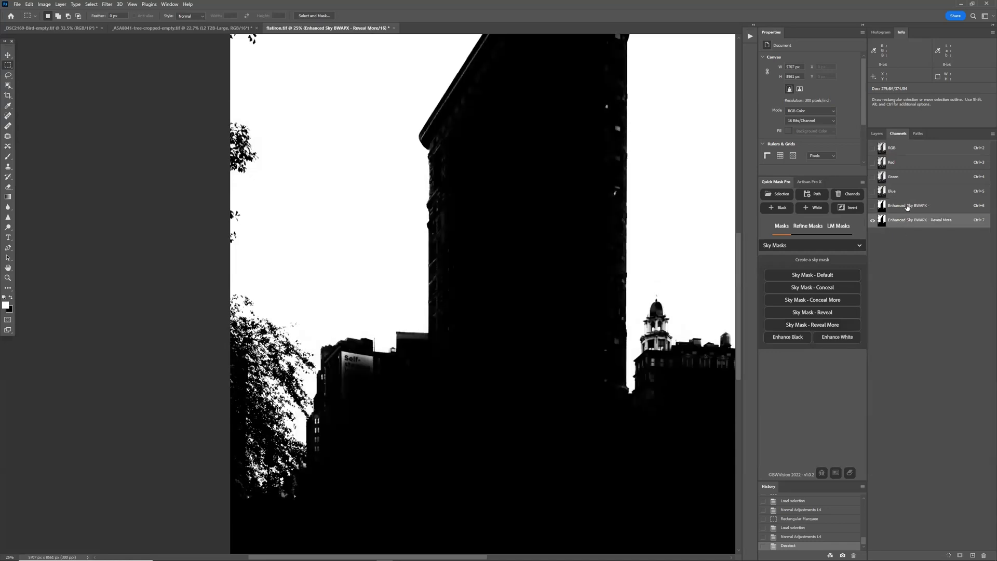
pyautogui.click(907, 208)
pyautogui.hscroll(3, 543, 294)
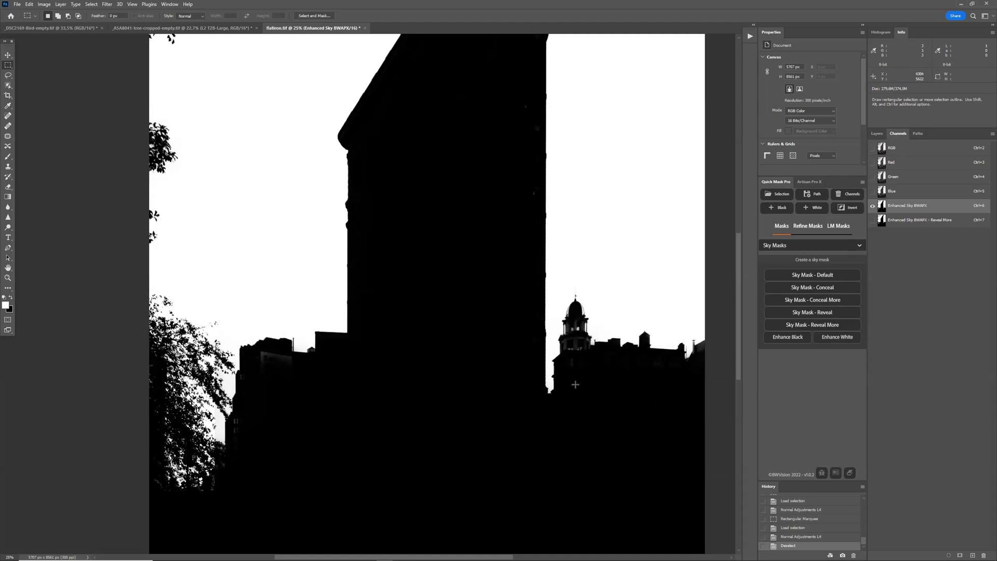
pyautogui.click(902, 222)
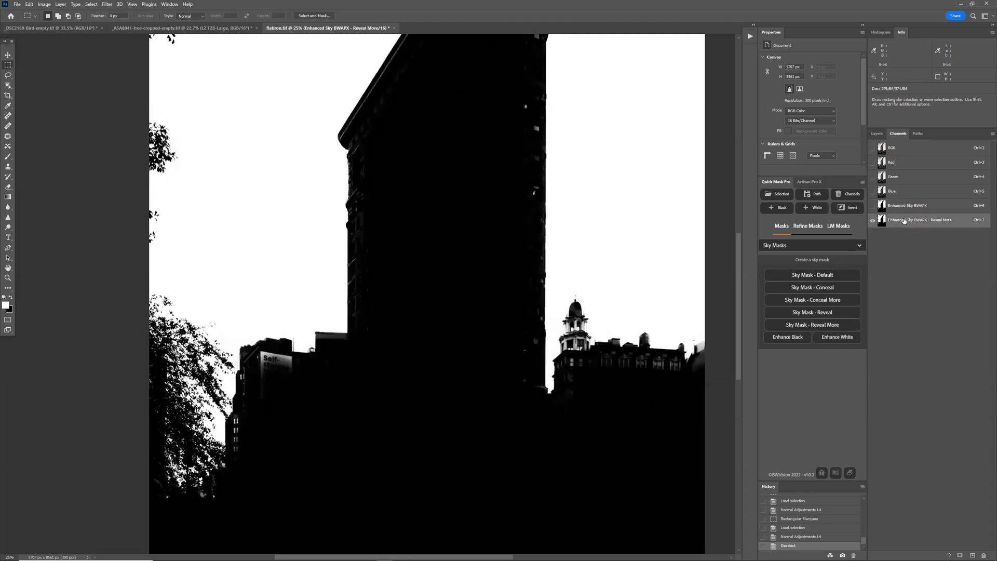
pyautogui.click(912, 210)
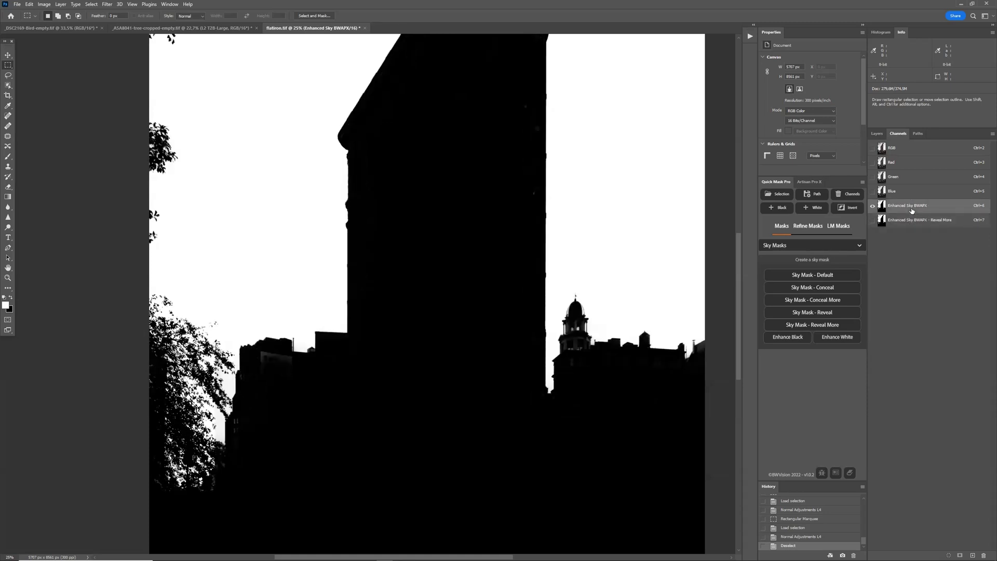
# Examine the Enhanced Sky BWAPX mask up close along the tall building's right edge and around the domed tower
pyautogui.hotkey('ctrl', '+')
pyautogui.scroll(3, 530, 251)
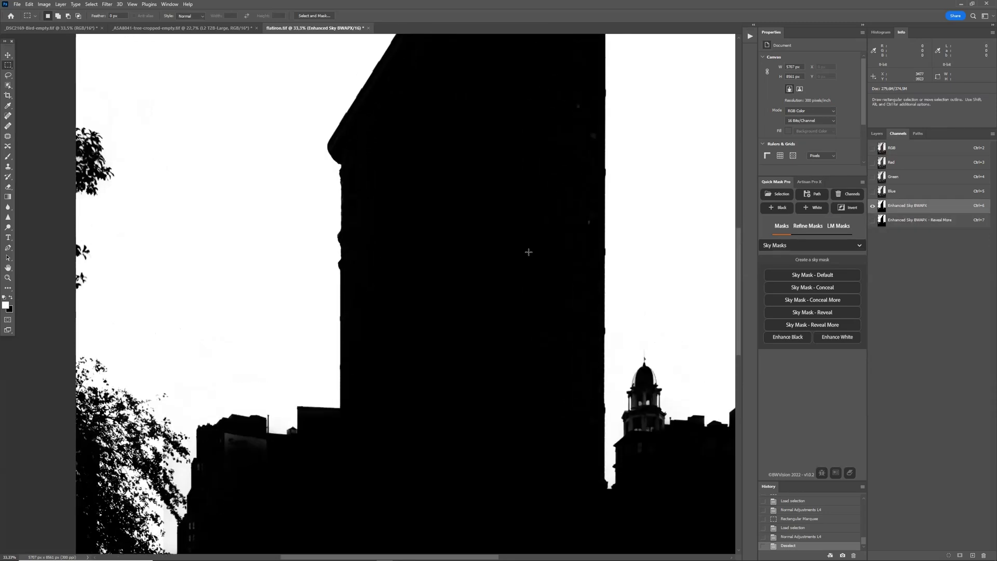
pyautogui.click(93, 5)
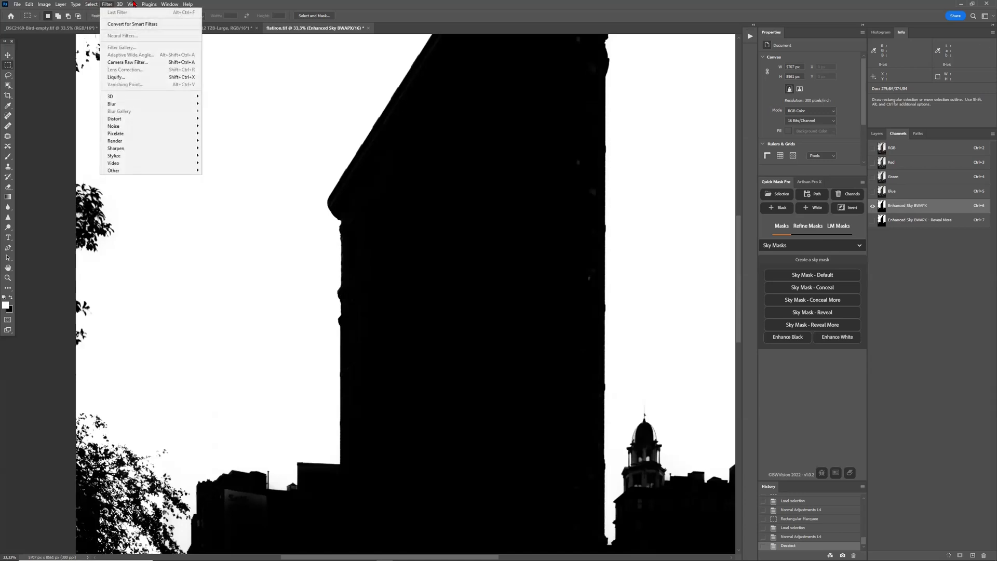
pyautogui.click(107, 4)
pyautogui.hscroll(3, 519, 439)
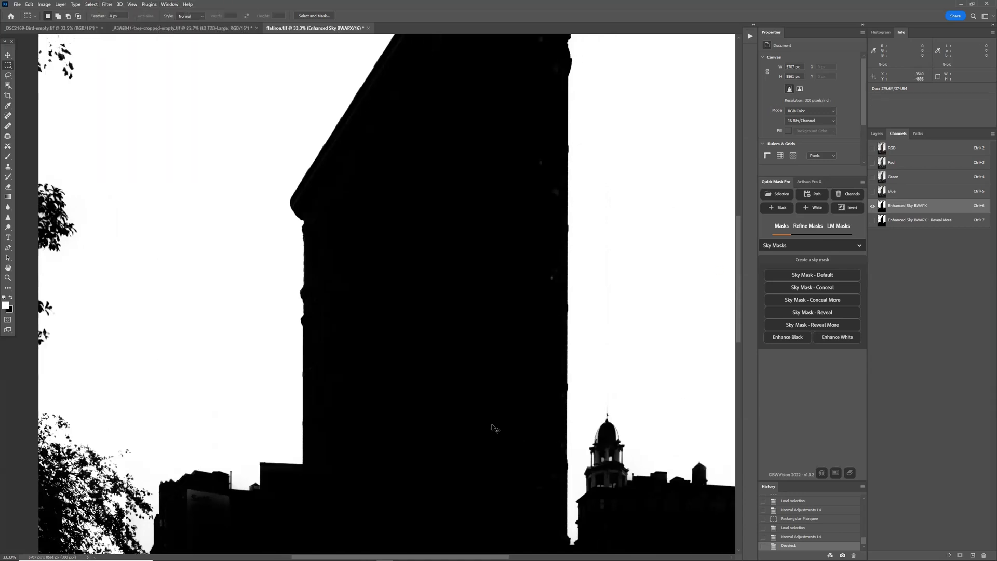
pyautogui.scroll(-3, 522, 416)
pyautogui.scroll(1, 523, 400)
pyautogui.hscroll(6, 514, 398)
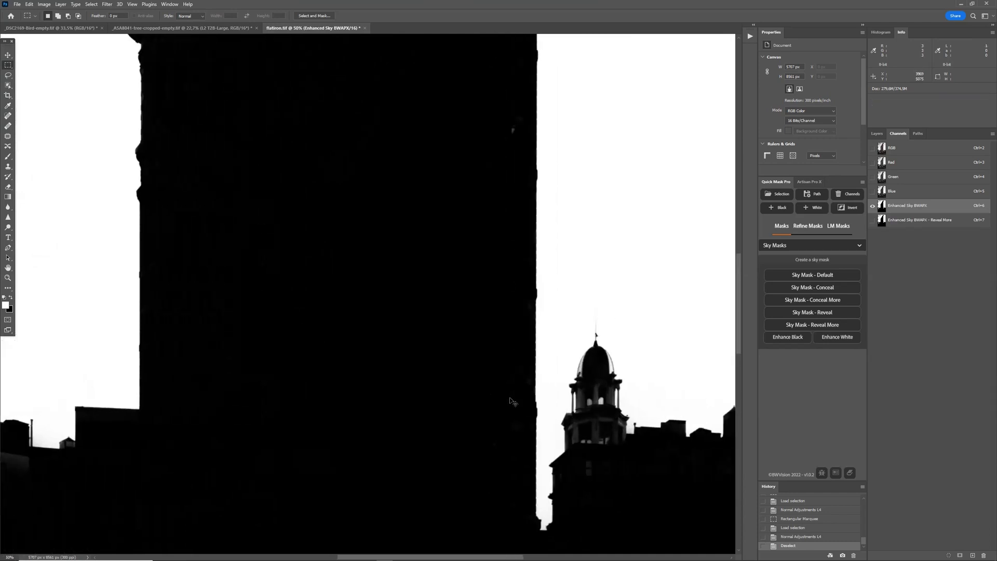
# Compare the domed tower in the photo and the Reveal More mask, and delete the Enhanced Sky BWAPX - Reveal More channel
pyautogui.scroll(-1, 504, 396)
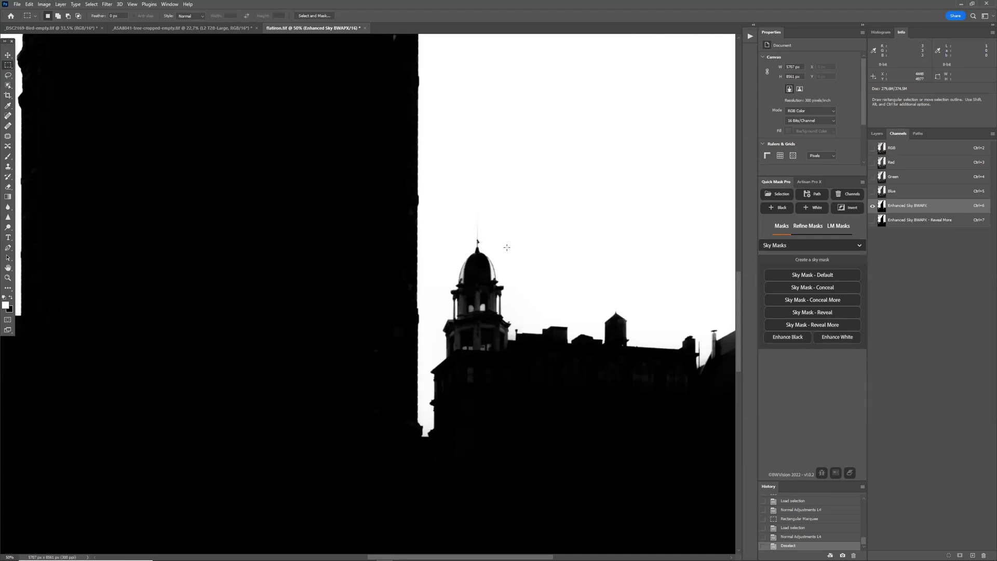
pyautogui.hotkey('ctrl', '2')
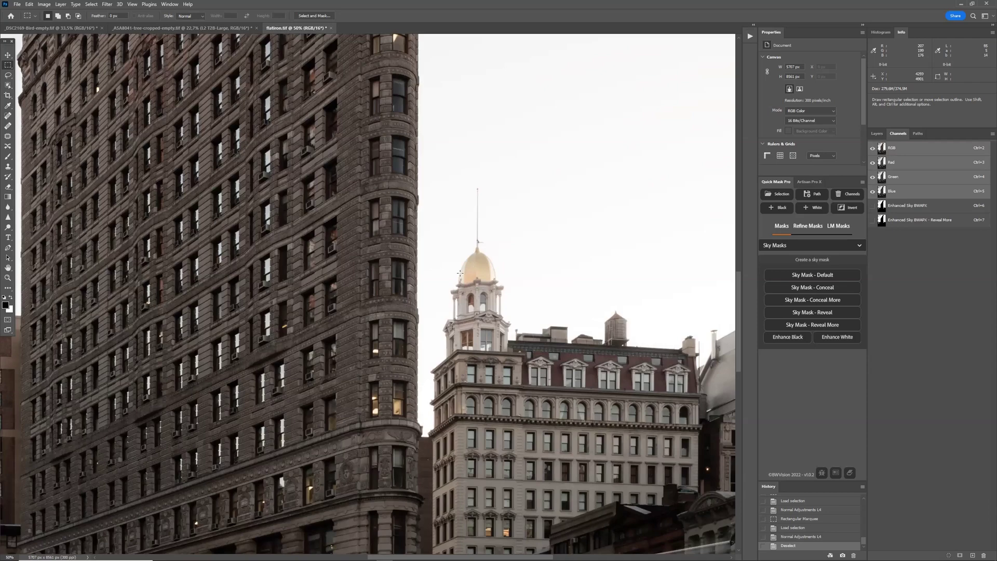
pyautogui.click(906, 207)
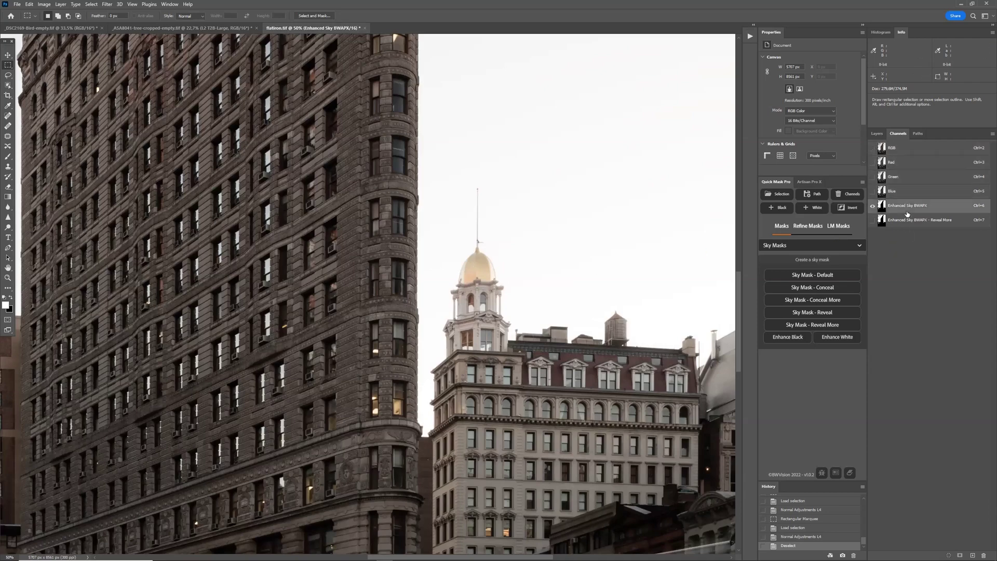
pyautogui.click(906, 221)
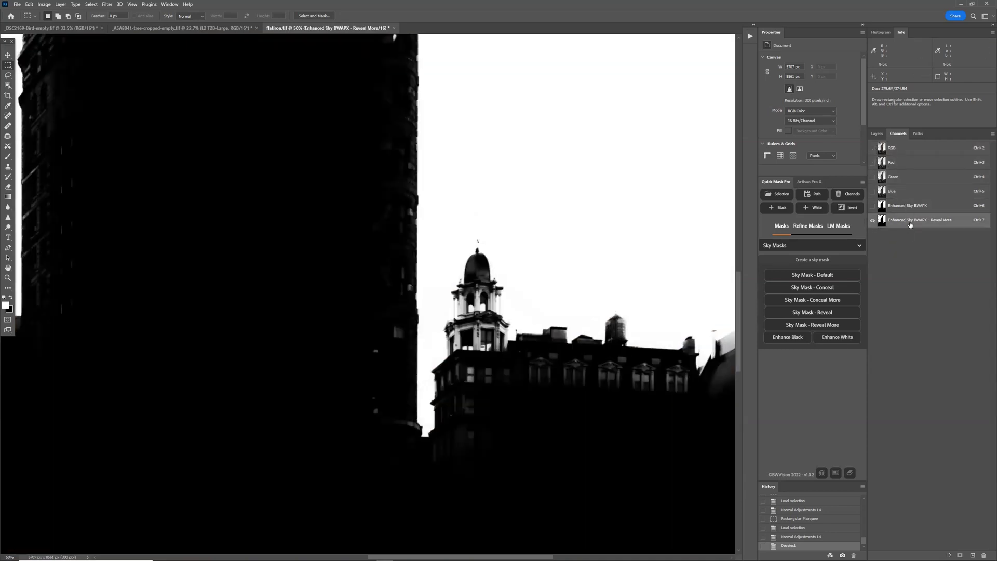
pyautogui.moveTo(931, 223); pyautogui.dragTo(983, 553)
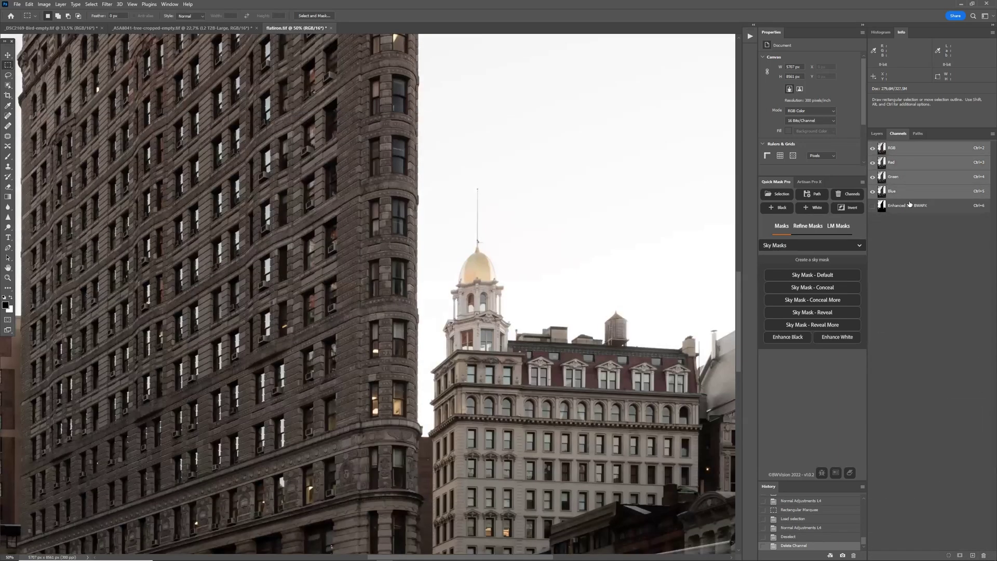
# Invert the Enhanced Sky BWAPX channel so the buildings are white and the sky is black
pyautogui.click(909, 205)
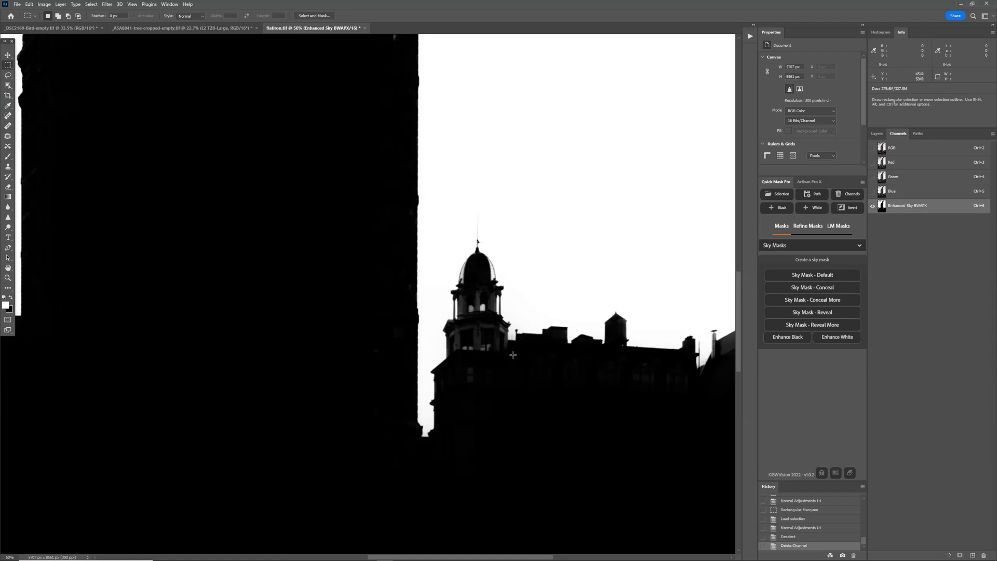
pyautogui.scroll(1, 571, 233)
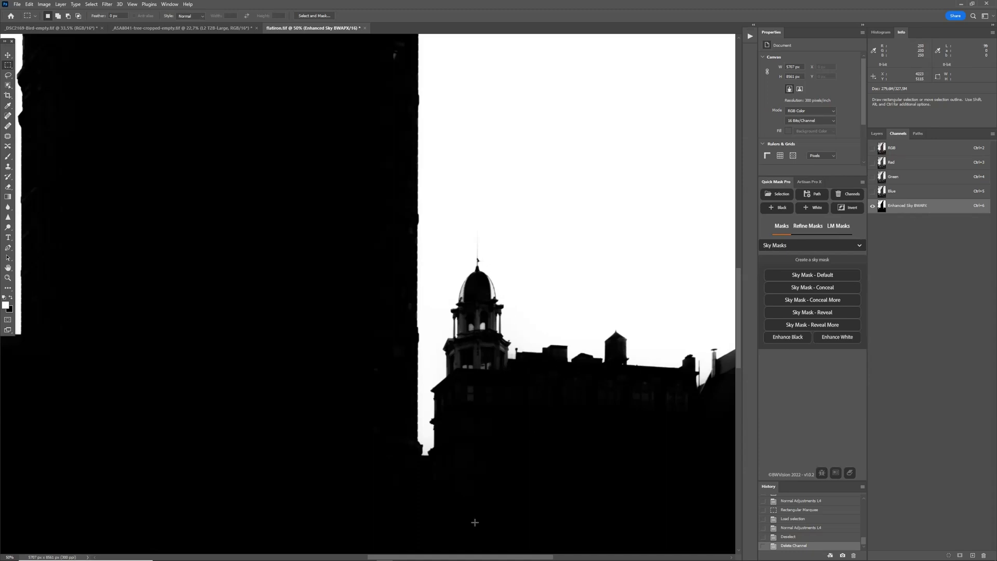
pyautogui.press('b')
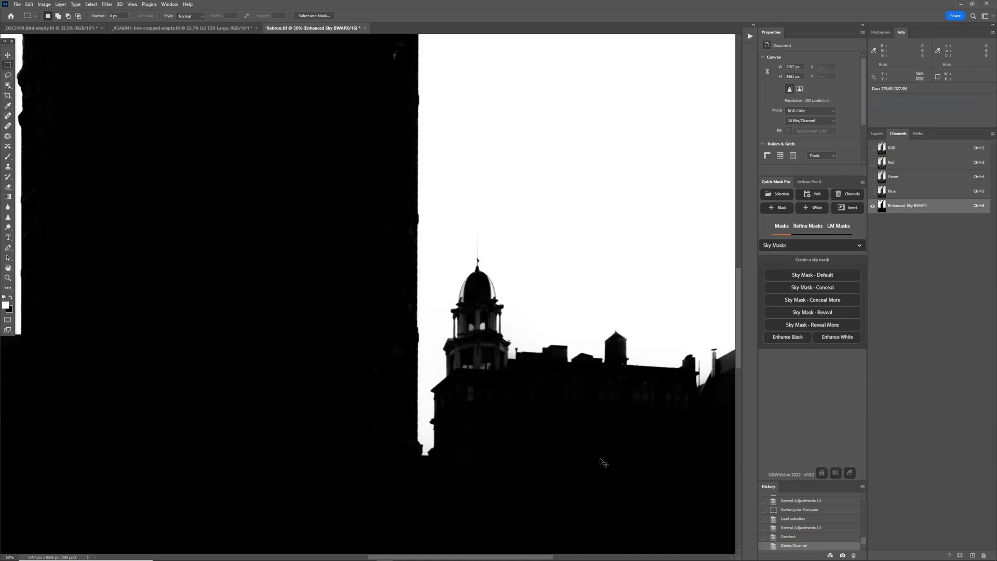
pyautogui.press('m')
pyautogui.hotkey('ctrl', 'i')
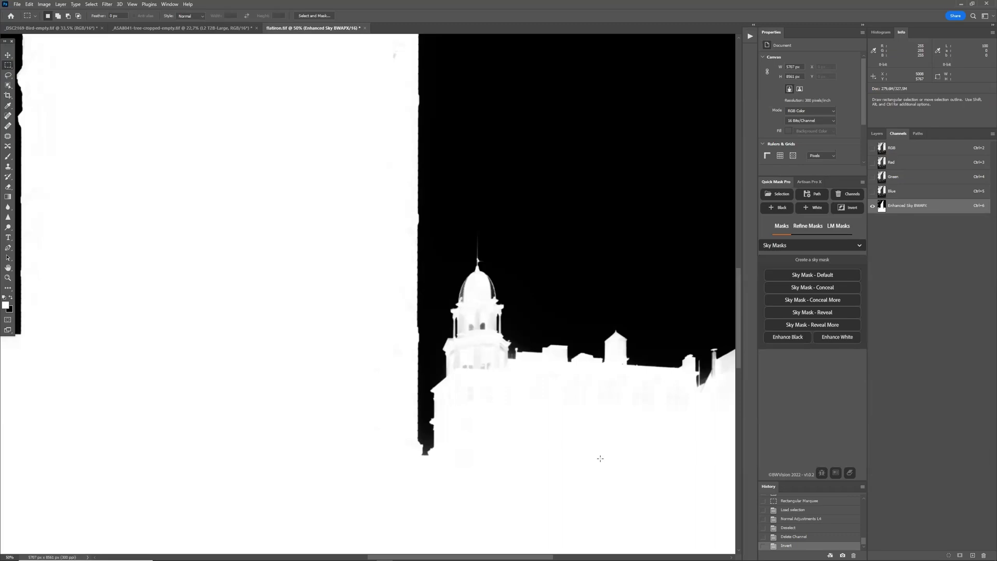
# Return to the RGB composite and show the Advanced Refine options for masks
pyautogui.click(913, 150)
pyautogui.click(814, 228)
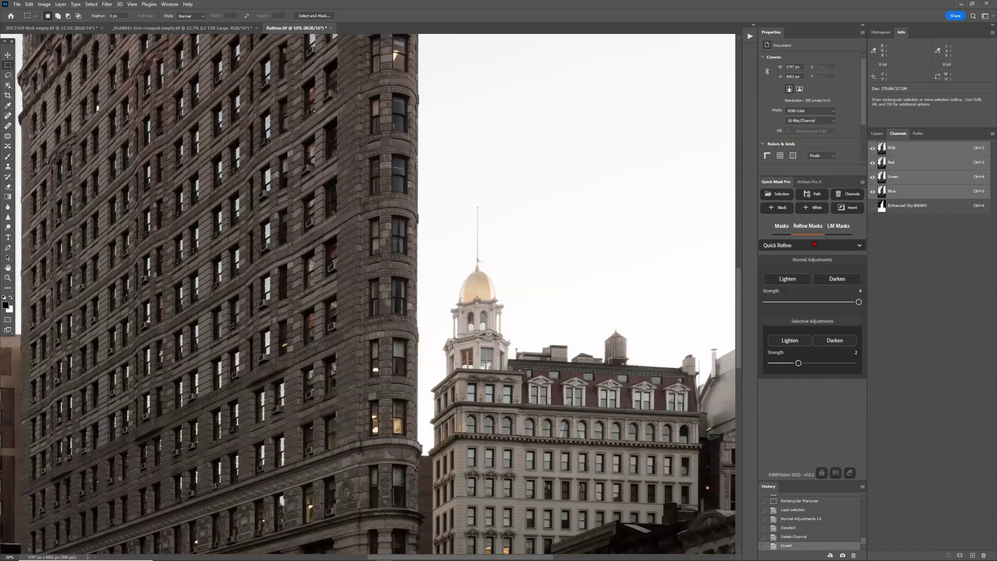
pyautogui.click(810, 245)
pyautogui.click(803, 272)
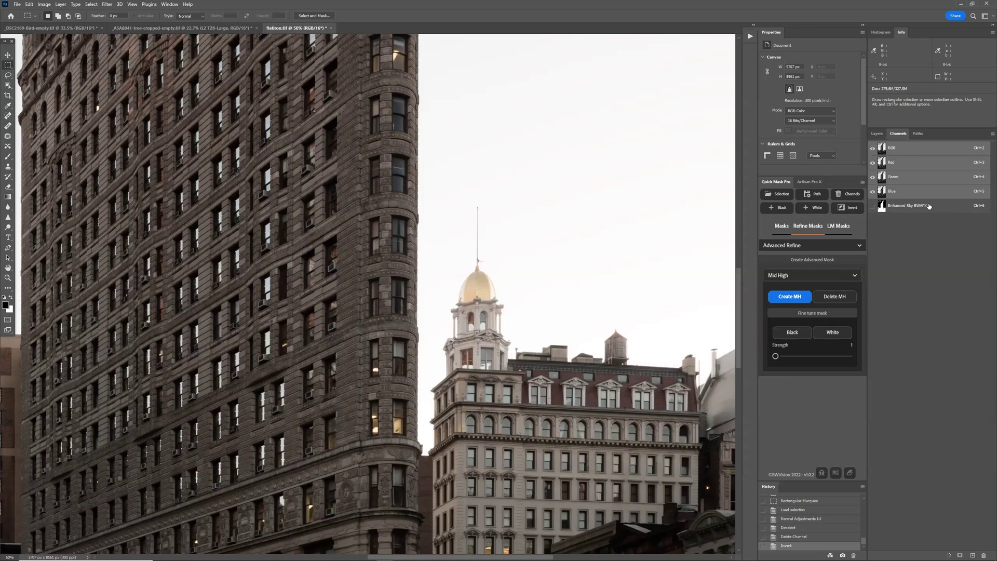
# Create the High Key advanced mask set for fine-tuning and acknowledge the activation notice
pyautogui.click(810, 275)
pyautogui.click(809, 333)
pyautogui.click(810, 275)
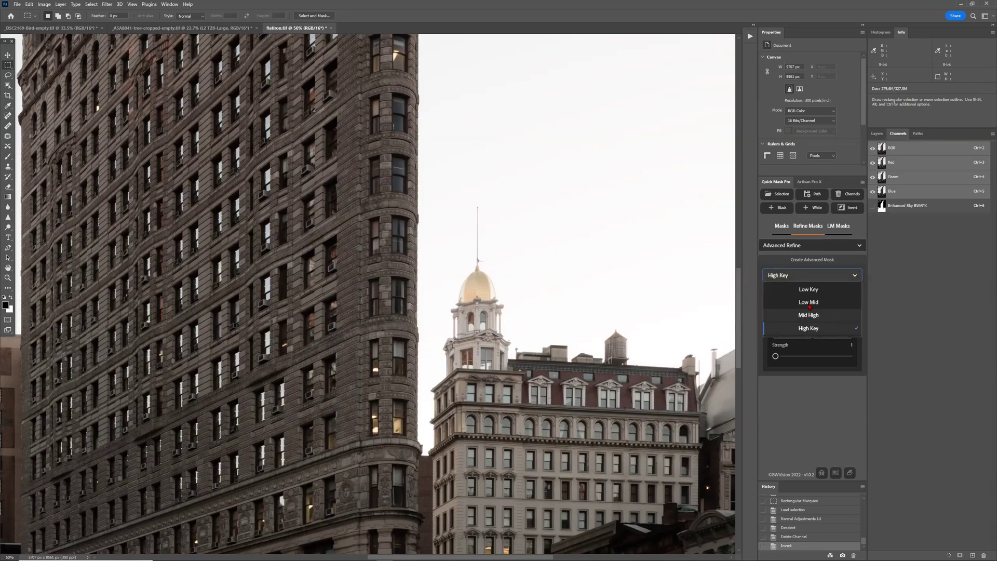
pyautogui.click(897, 285)
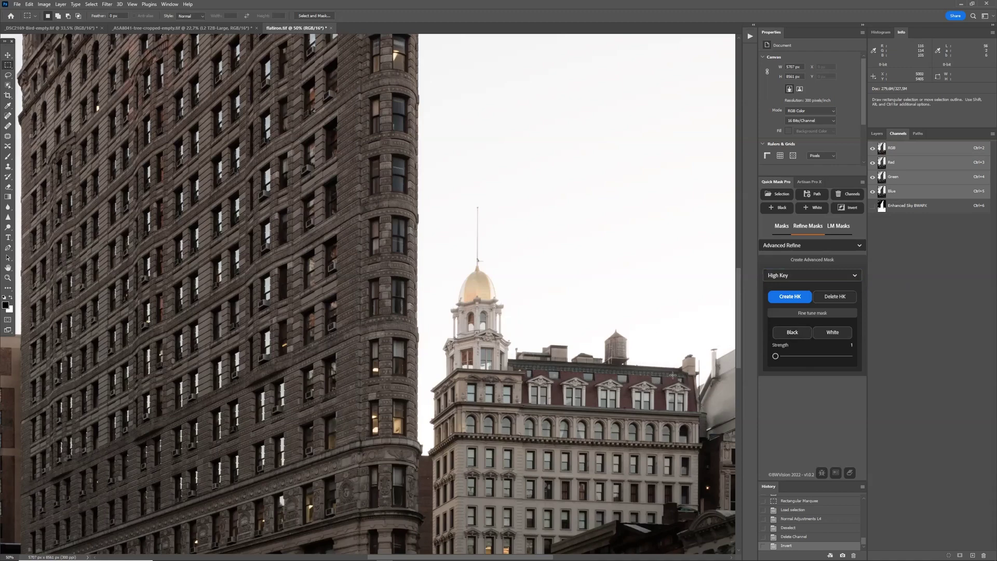
pyautogui.click(795, 296)
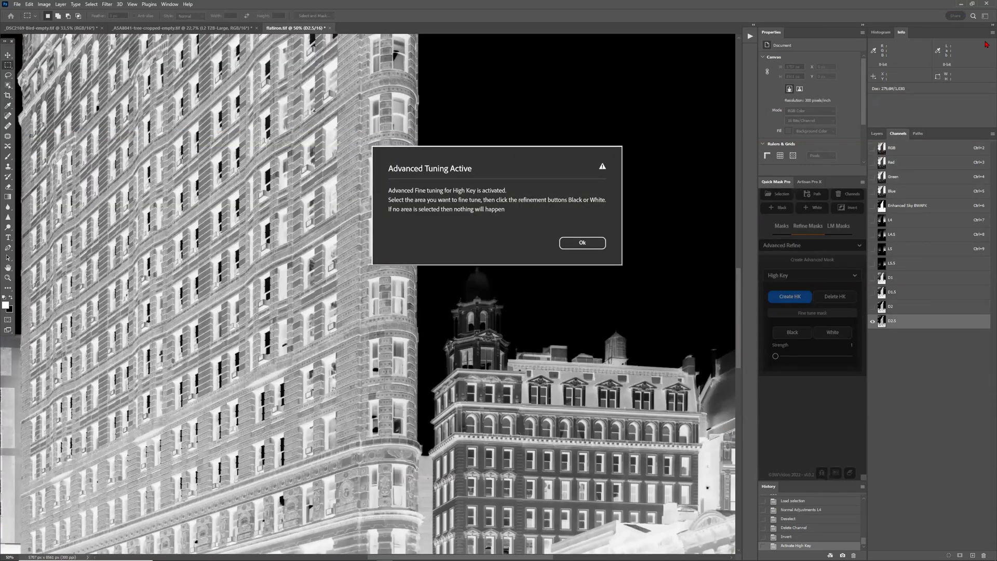
pyautogui.click(586, 241)
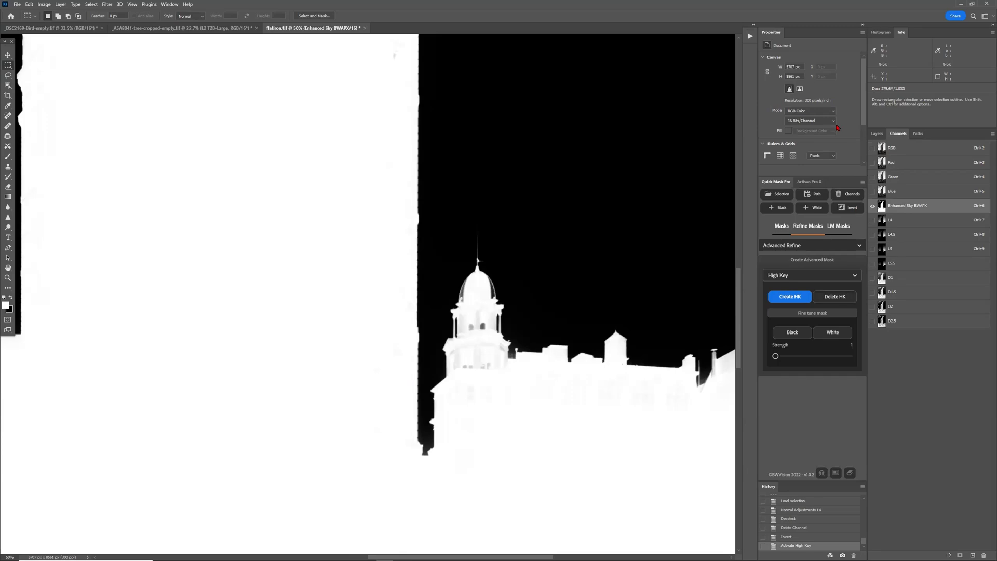
# On the RGB composite, marquee-select the domed tower and roofline, about 1402 by 1253 px, and feather the selection
pyautogui.hotkey('ctrl', '2')
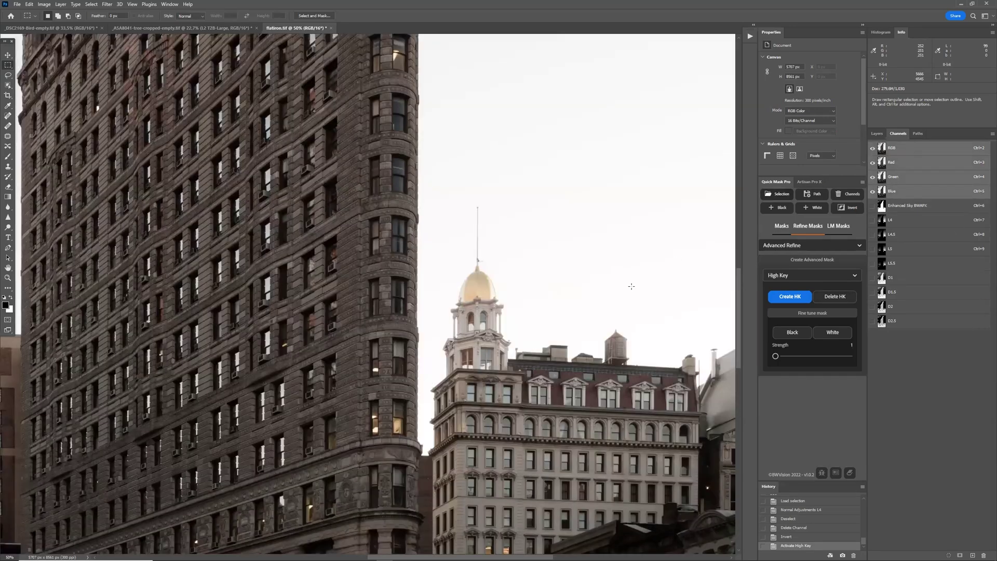
pyautogui.moveTo(431, 178); pyautogui.dragTo(703, 421)
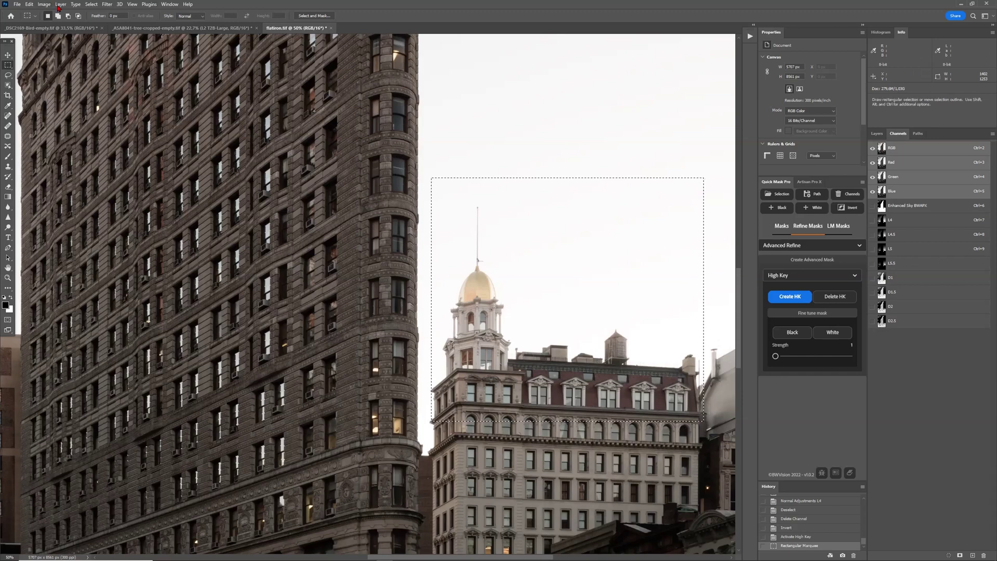
pyautogui.click(91, 4)
pyautogui.moveTo(117, 122)
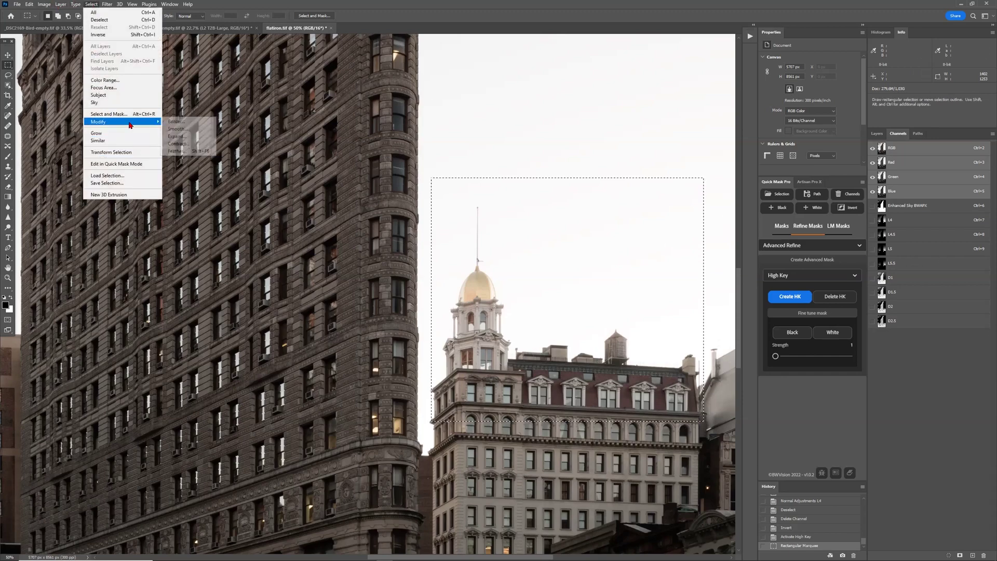
pyautogui.click(179, 152)
pyautogui.click(531, 185)
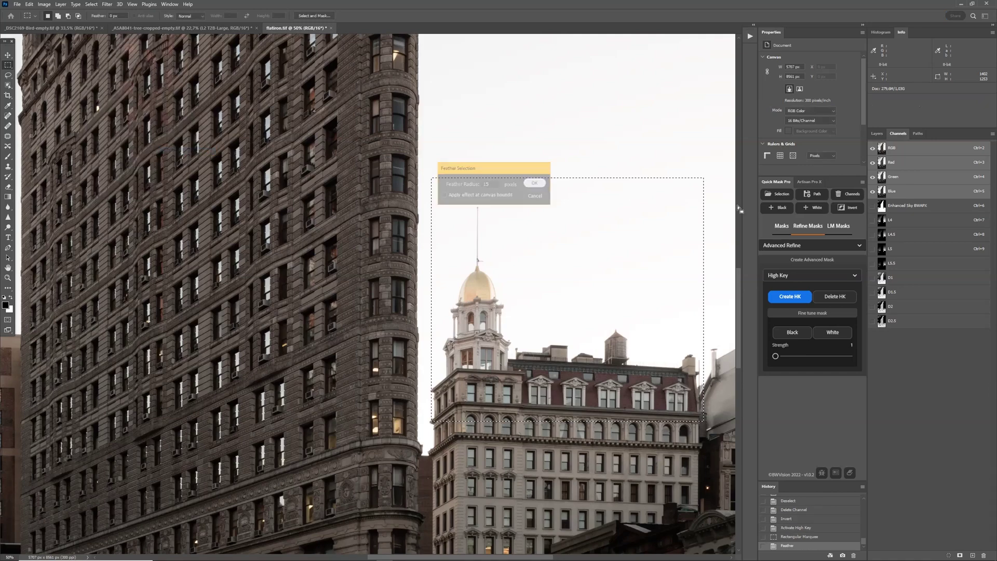
# Fine-tune the feathered tower area of the Enhanced Sky BWAPX channel with High Key White at strength 3
pyautogui.click(914, 205)
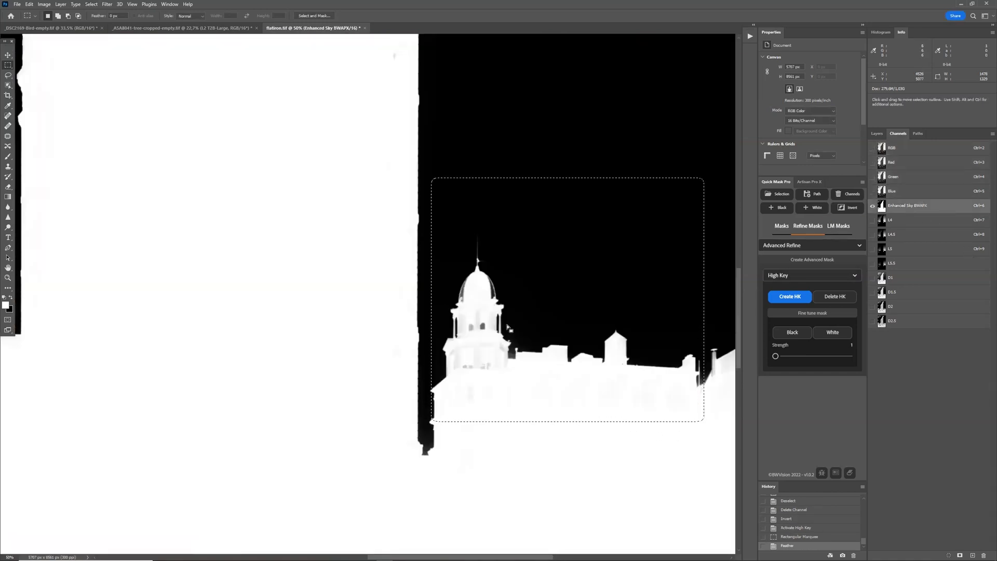
pyautogui.hotkey('ctrl', '+')
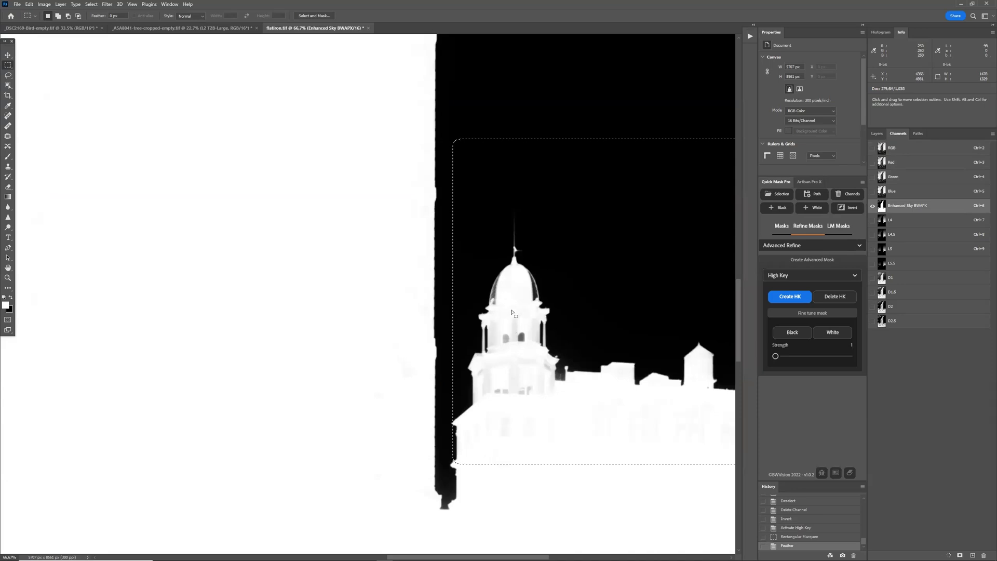
pyautogui.click(823, 357)
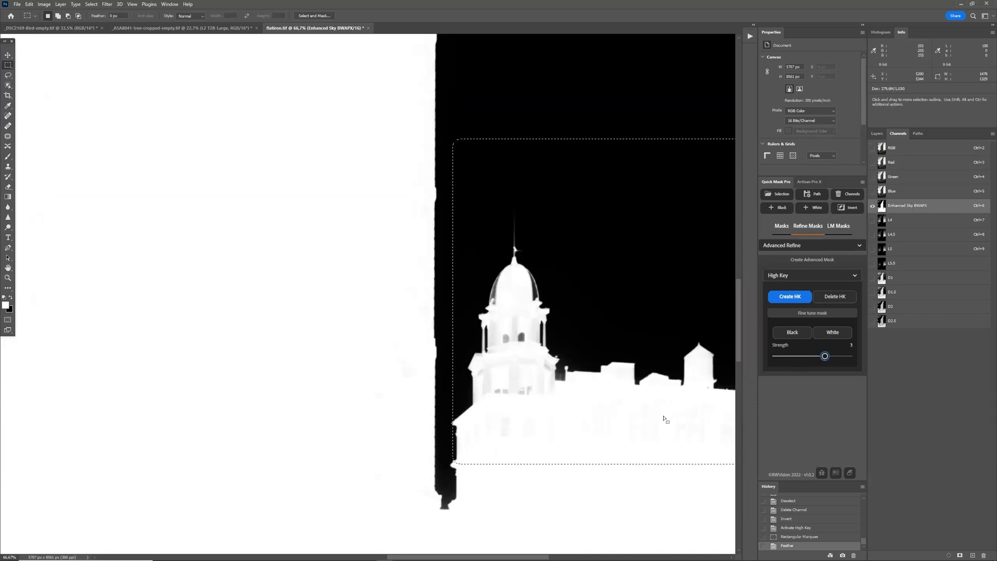
pyautogui.click(838, 335)
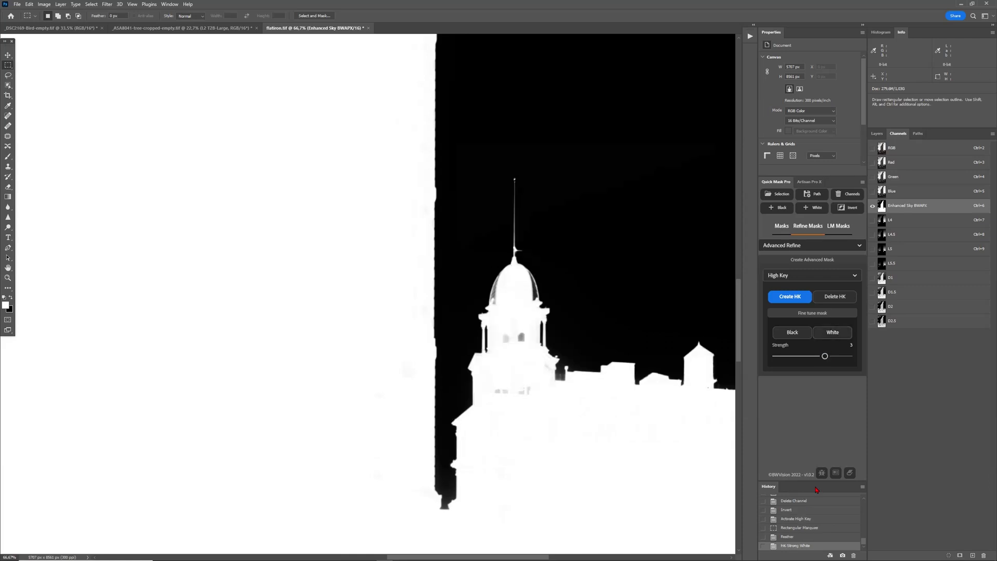
# Undo the High Key White refinement and the feathering, going back to the plain rectangular marquee around the tower
pyautogui.click(799, 537)
pyautogui.click(799, 546)
pyautogui.click(785, 537)
pyautogui.click(794, 527)
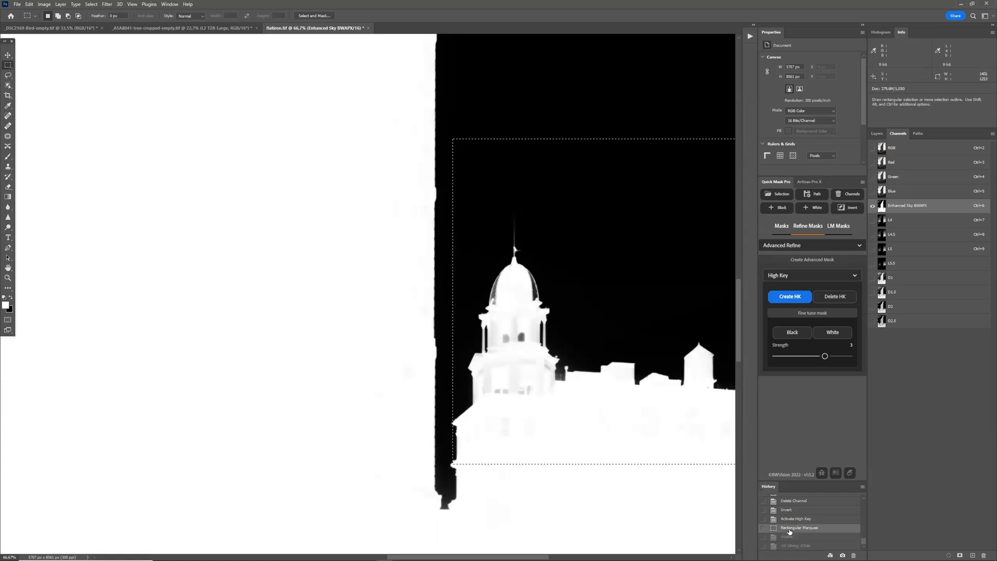
# Save the tower marquee as a new channel named t2 and apply High Key White to it at strength 3
pyautogui.click(91, 5)
pyautogui.click(98, 182)
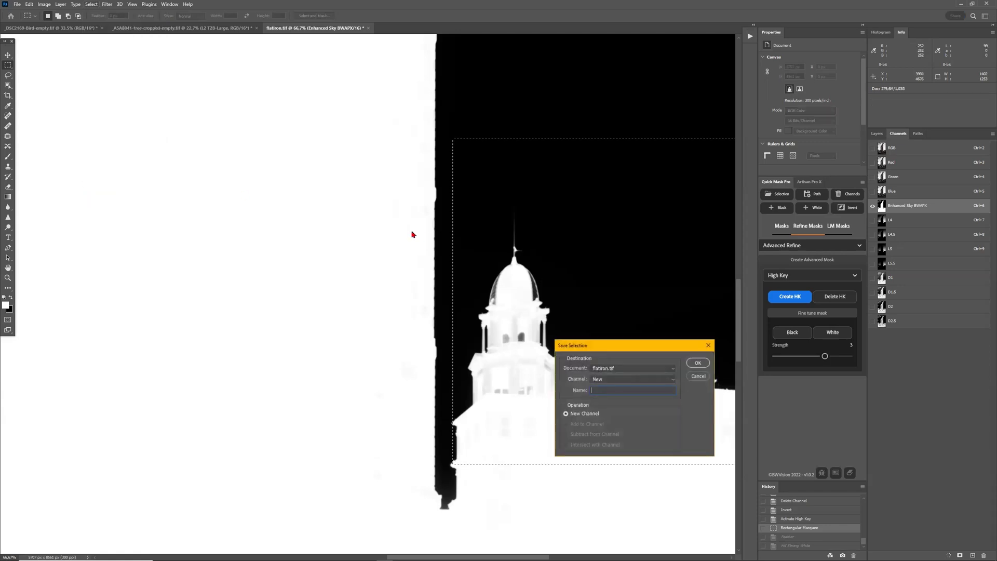
pyautogui.write('t2')
pyautogui.press('Return')
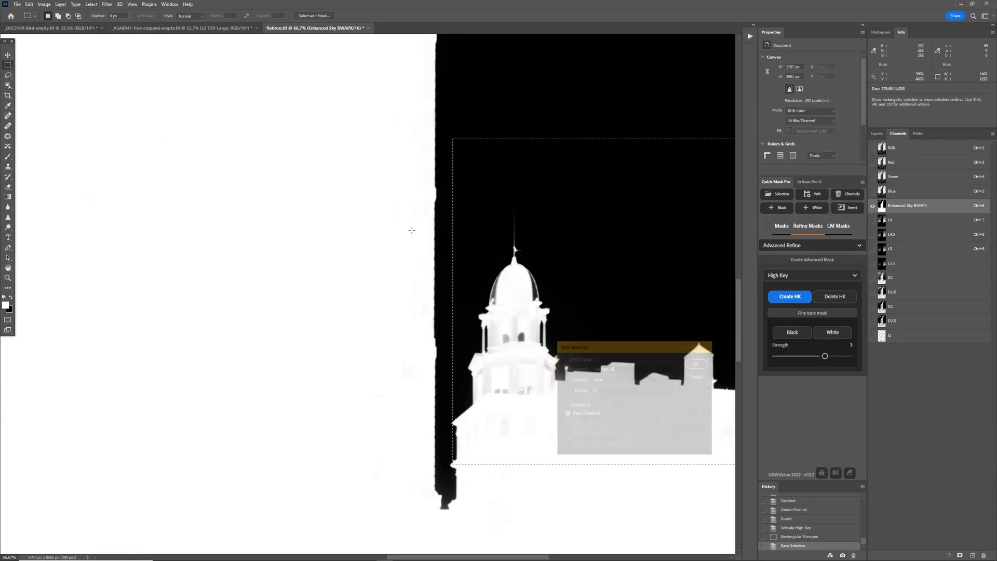
pyautogui.click(829, 333)
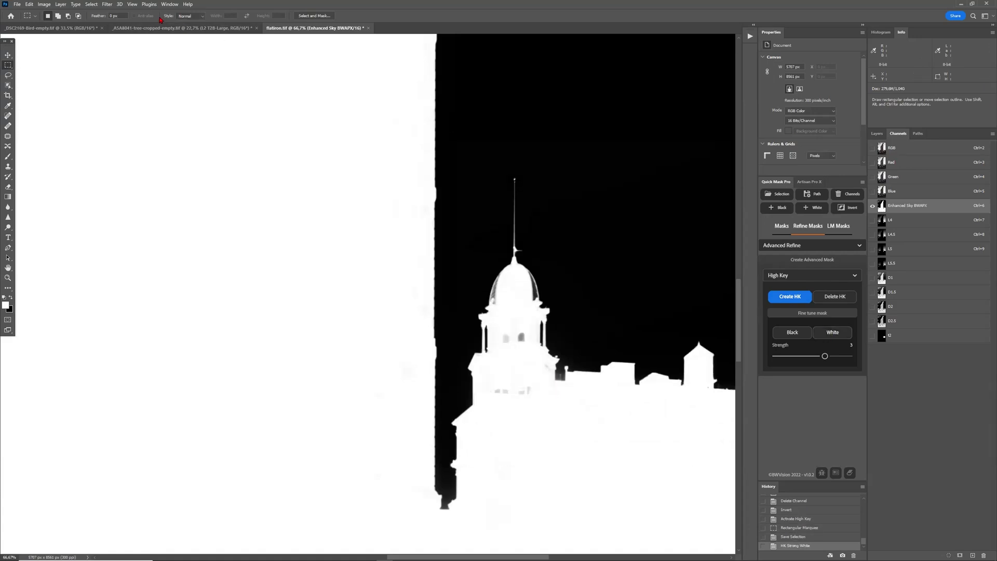
# Repeat High Key White at strength 3 on the reloaded t2 selection and compare the tower with its unrefined mask state
pyautogui.click(91, 4)
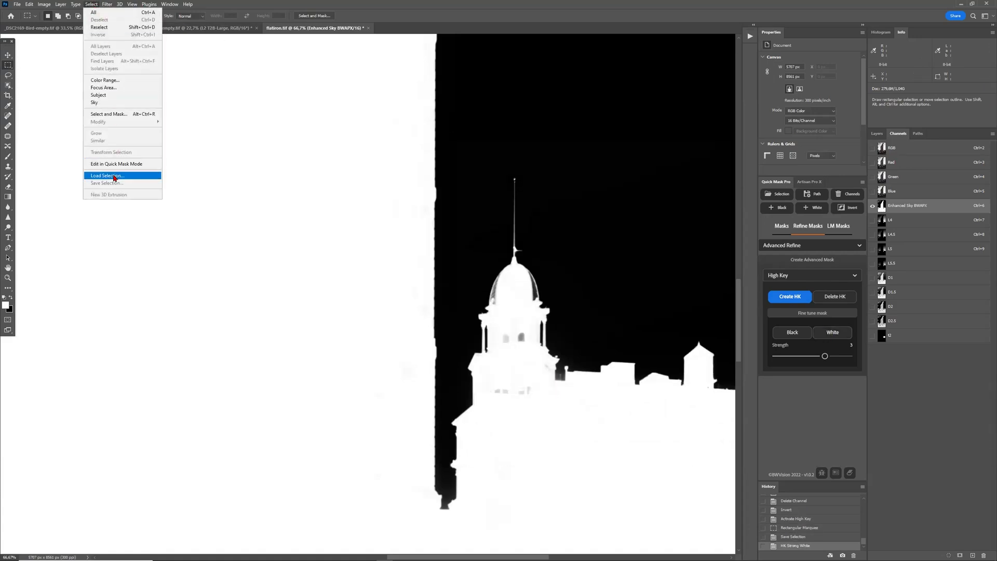
pyautogui.click(115, 176)
pyautogui.click(518, 189)
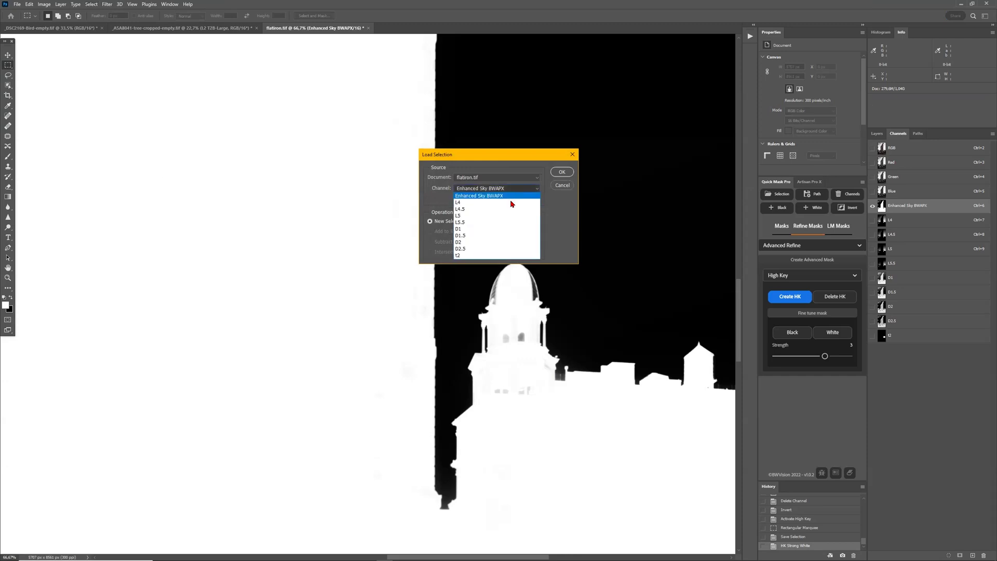
pyautogui.click(504, 258)
pyautogui.click(570, 171)
pyautogui.scroll(-2, 601, 211)
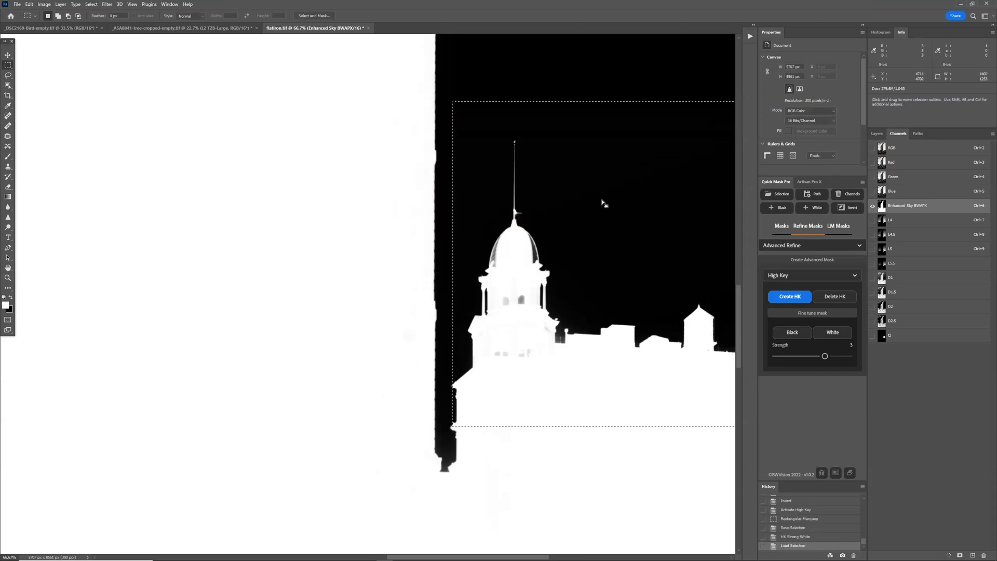
pyautogui.hscroll(4, 602, 202)
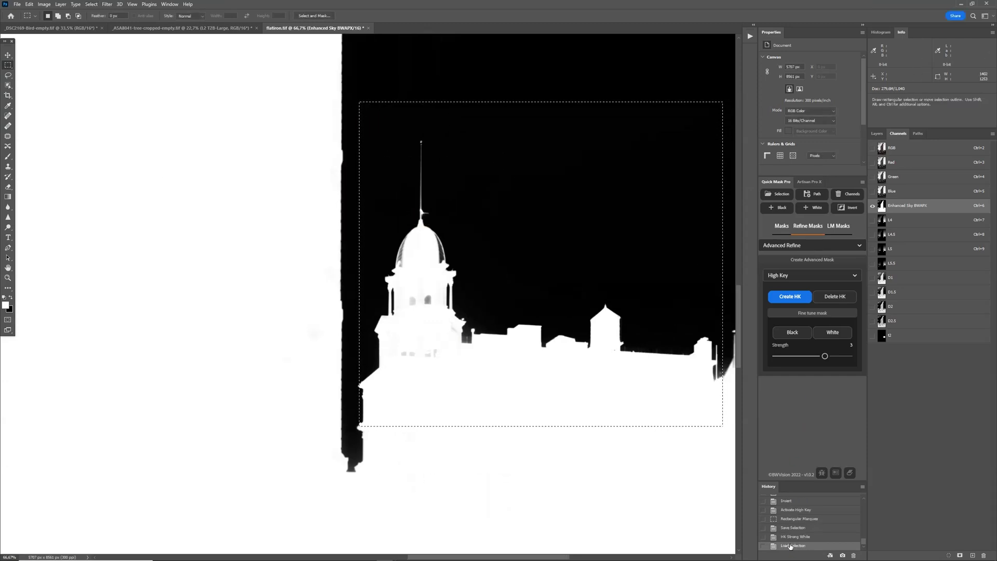
pyautogui.click(830, 333)
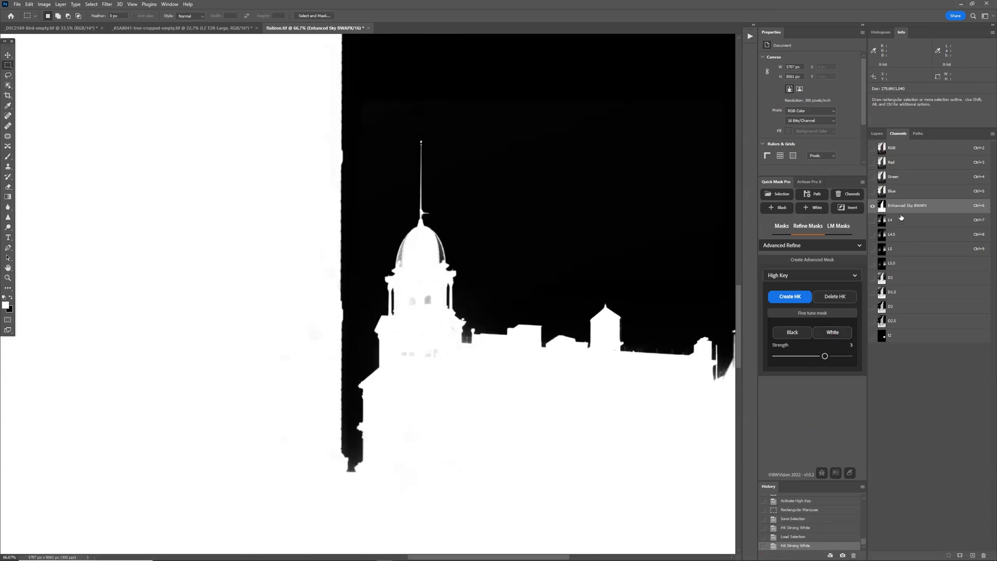
pyautogui.click(813, 519)
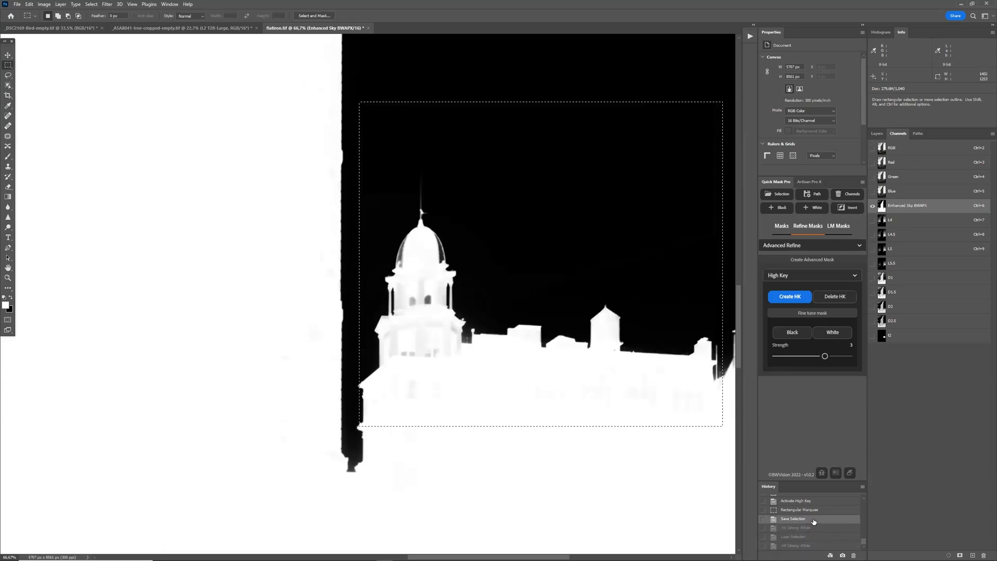
pyautogui.click(811, 546)
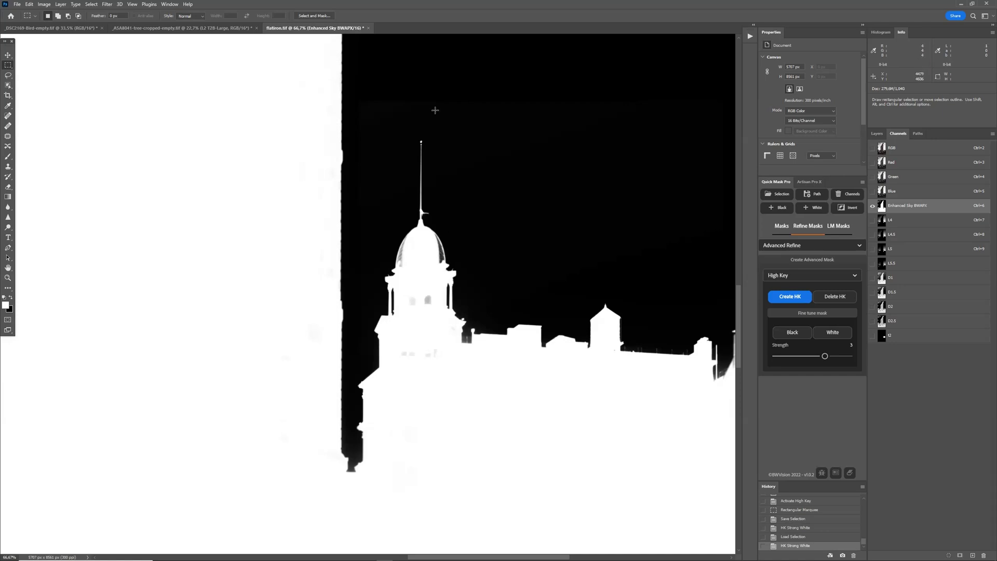
# Reload the t2 channel as a selection and apply High Key White at strength 3 to the tower area again
pyautogui.click(91, 4)
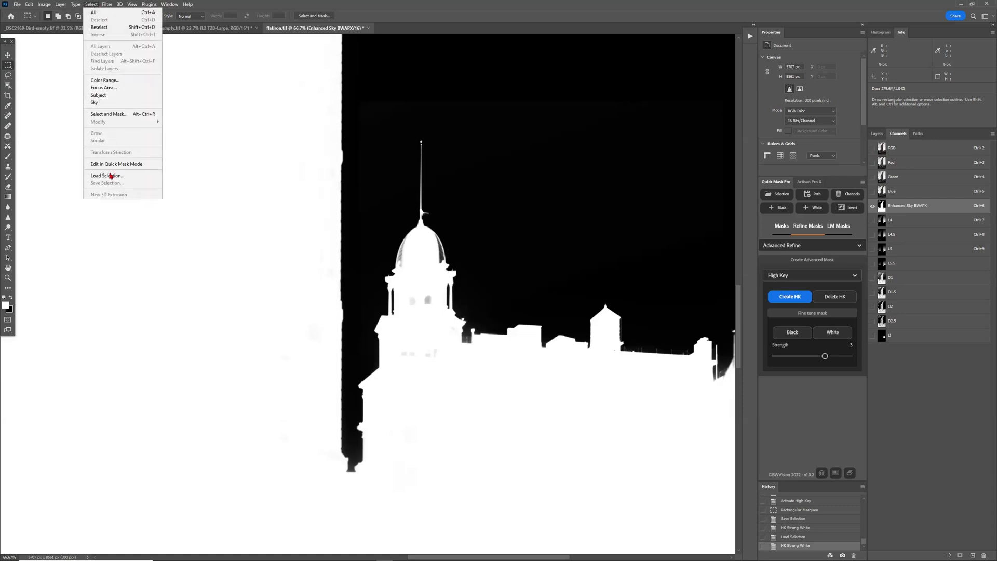
pyautogui.click(123, 175)
pyautogui.click(496, 188)
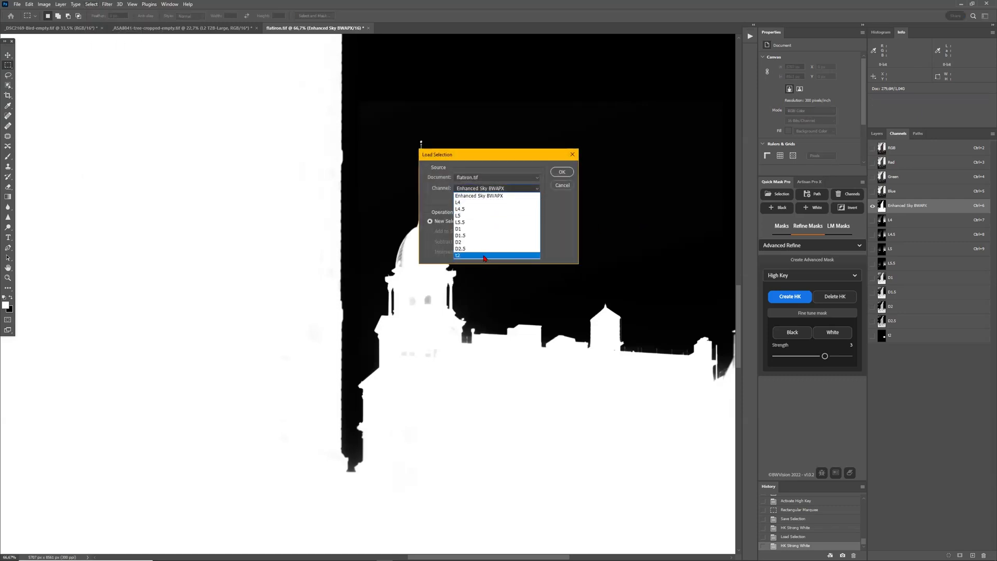
pyautogui.click(484, 257)
pyautogui.click(562, 171)
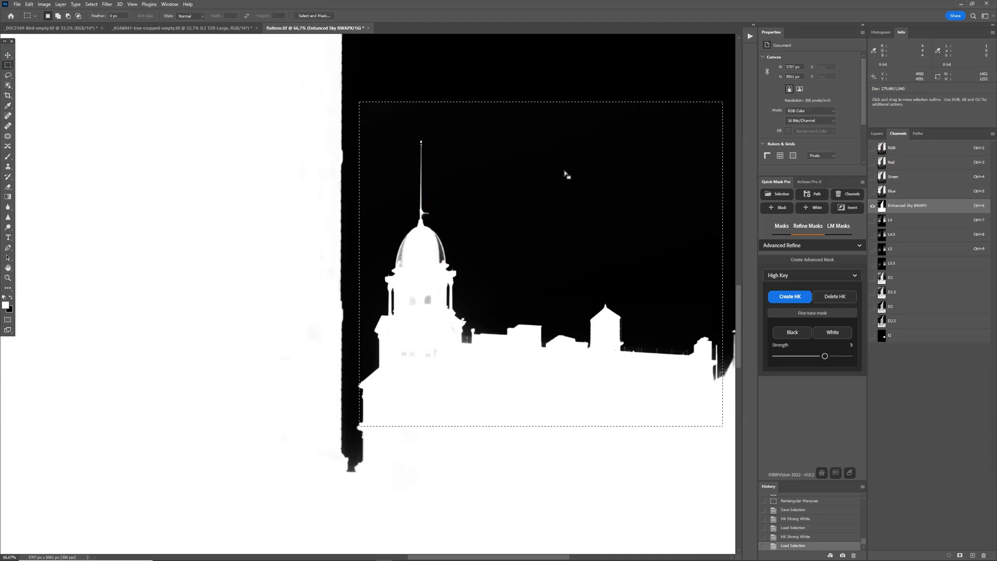
pyautogui.click(832, 332)
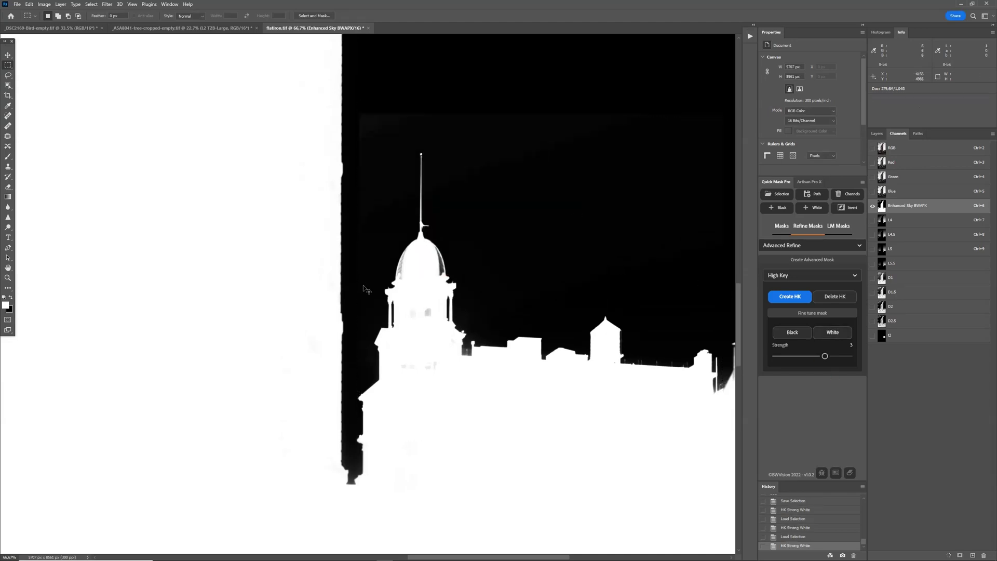
# Examine the rooftops and water tank in the Enhanced Sky BWAPX mask, comparing their edges and thin railings with the RGB image
pyautogui.hscroll(3, 363, 280)
pyautogui.scroll(-3, 341, 266)
pyautogui.hotkey('ctrl', '+')
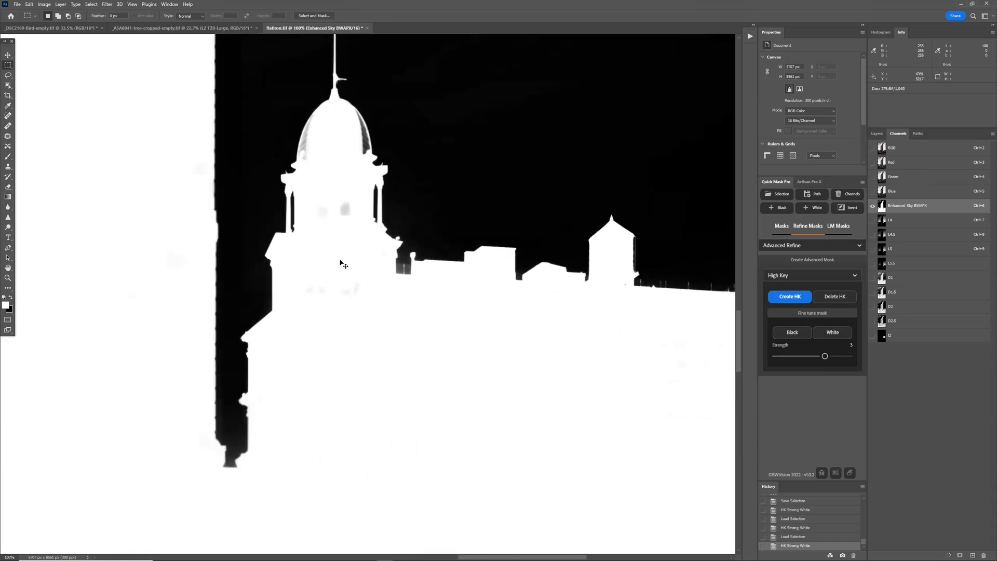
pyautogui.scroll(1, 419, 286)
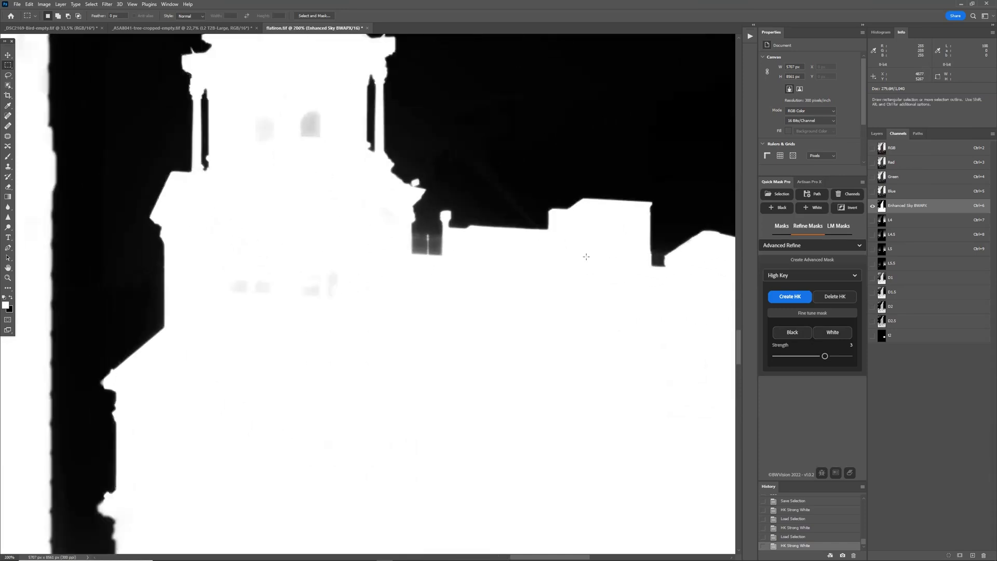
pyautogui.hscroll(8, 525, 276)
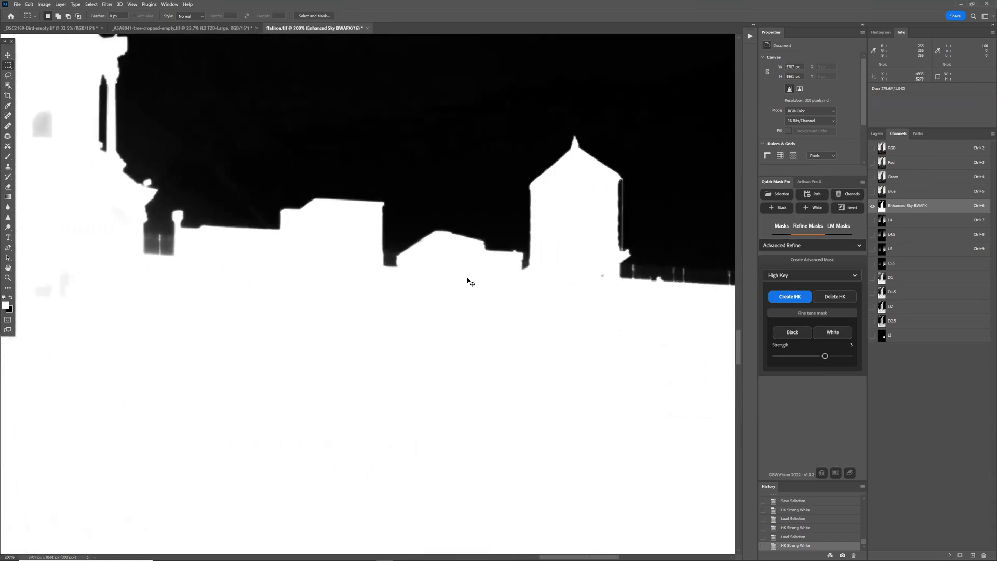
pyautogui.hscroll(4, 663, 271)
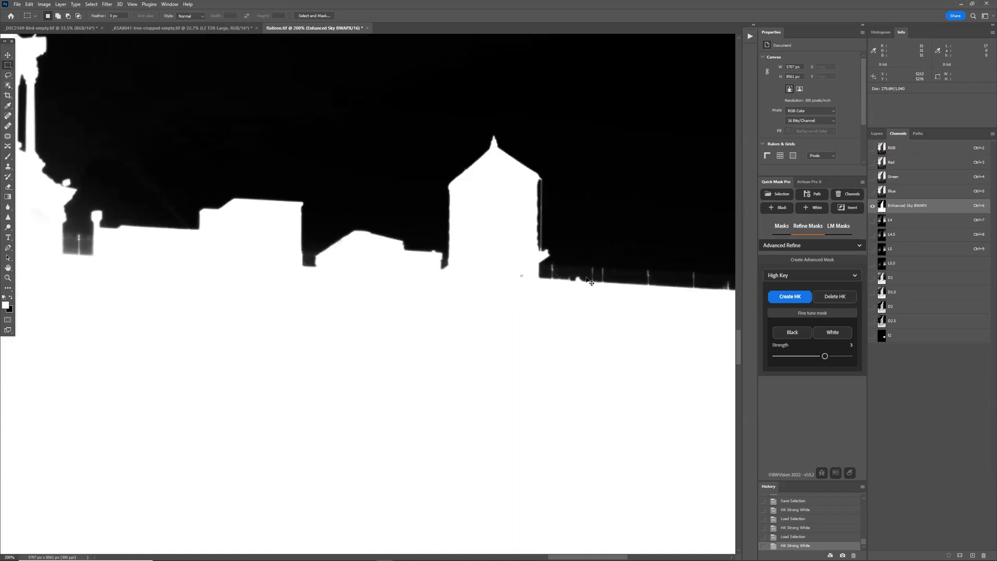
pyautogui.click(903, 150)
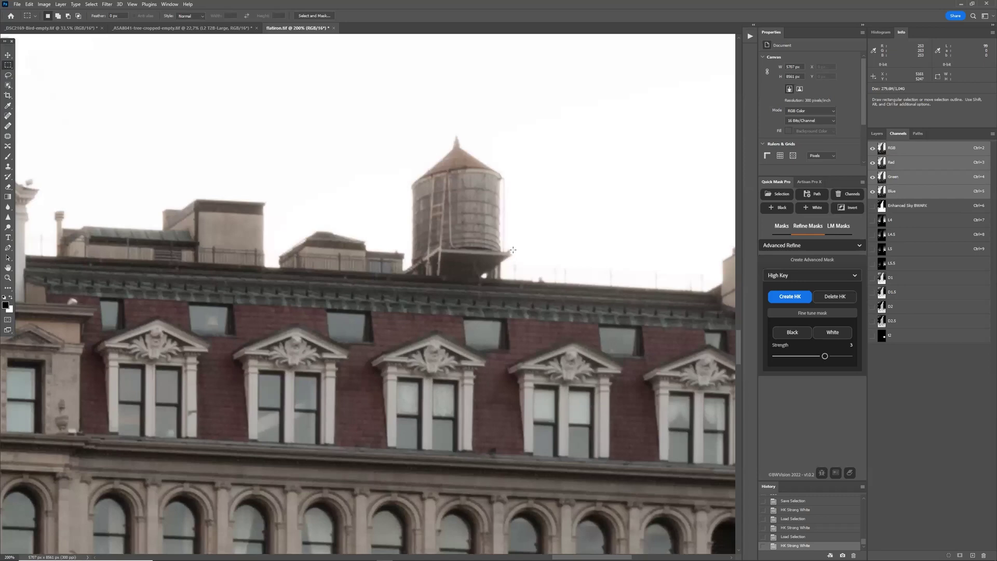
pyautogui.click(909, 206)
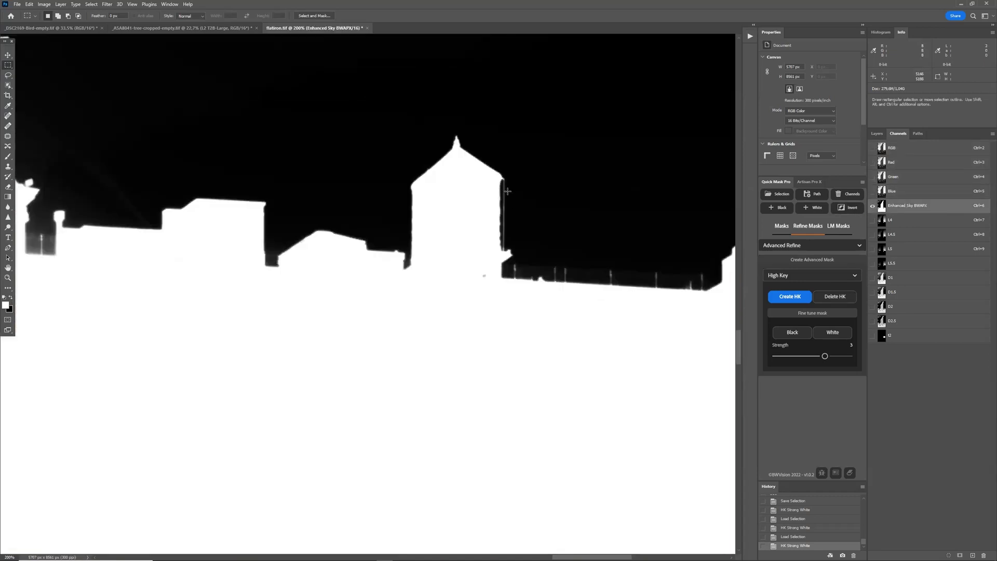
pyautogui.click(881, 151)
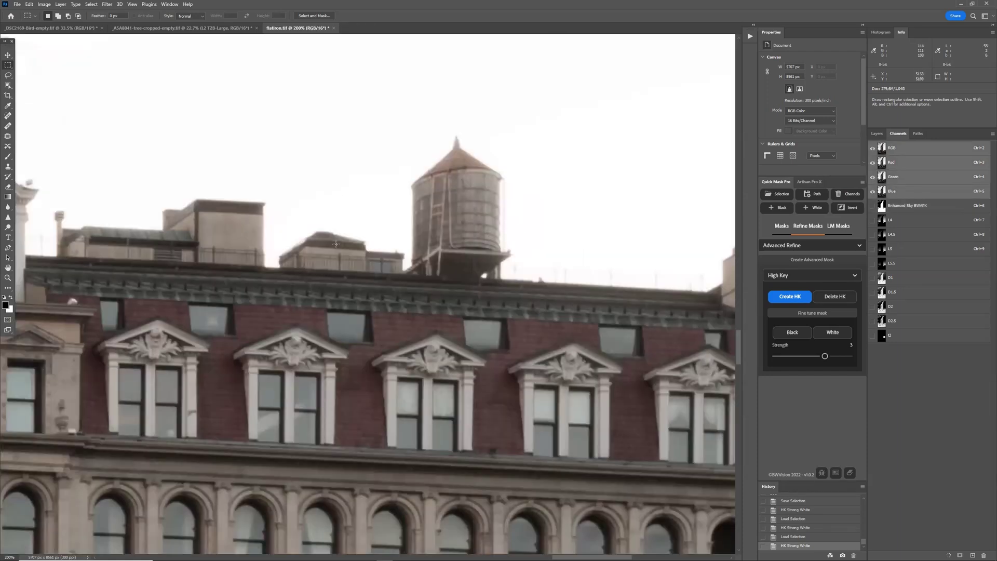
pyautogui.click(922, 208)
# Marquee the grey gap between the two low rooftop structures beside the water tank and apply High Key White at strength 3
pyautogui.scroll(4, 256, 249)
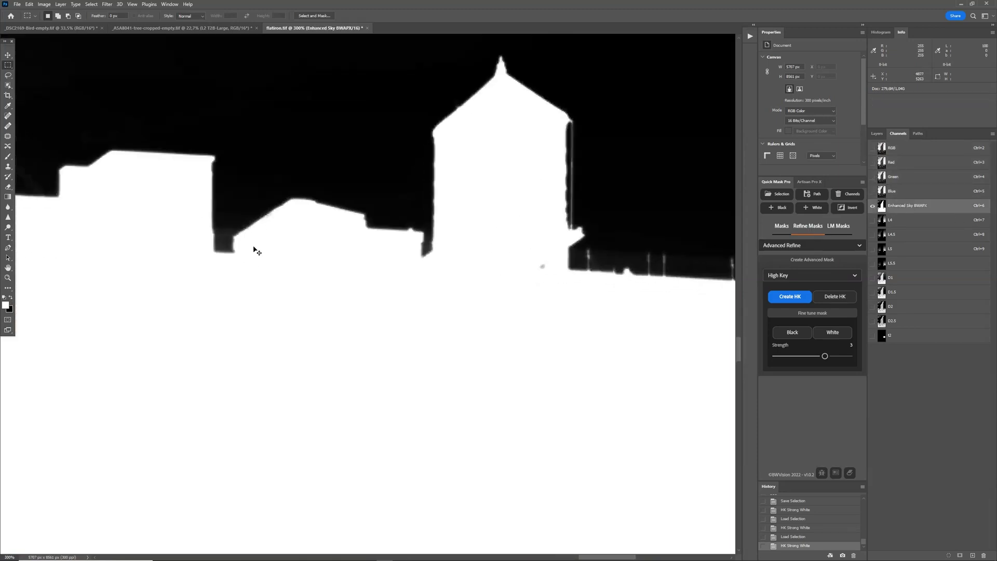
pyautogui.moveTo(230, 203); pyautogui.dragTo(305, 279)
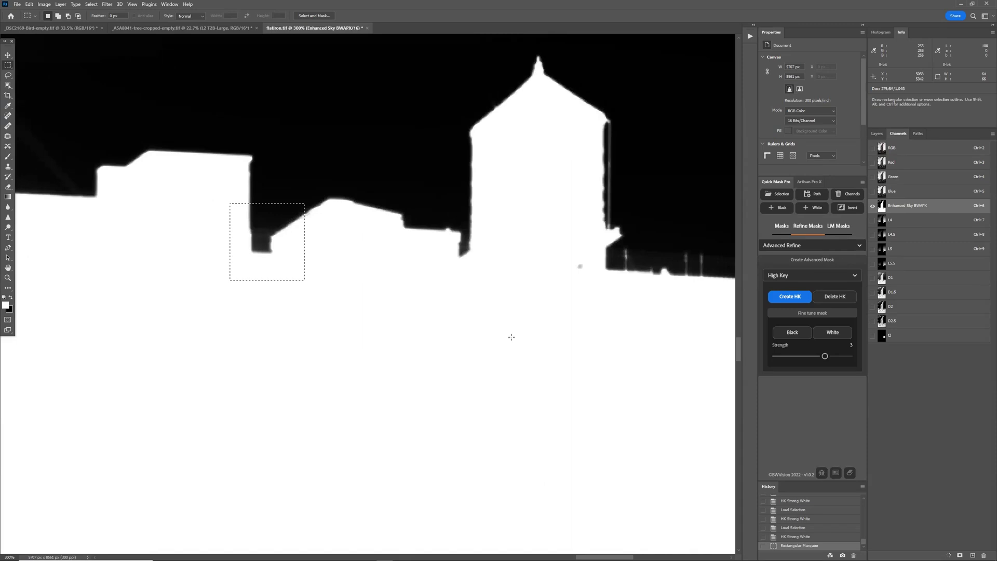
pyautogui.click(842, 334)
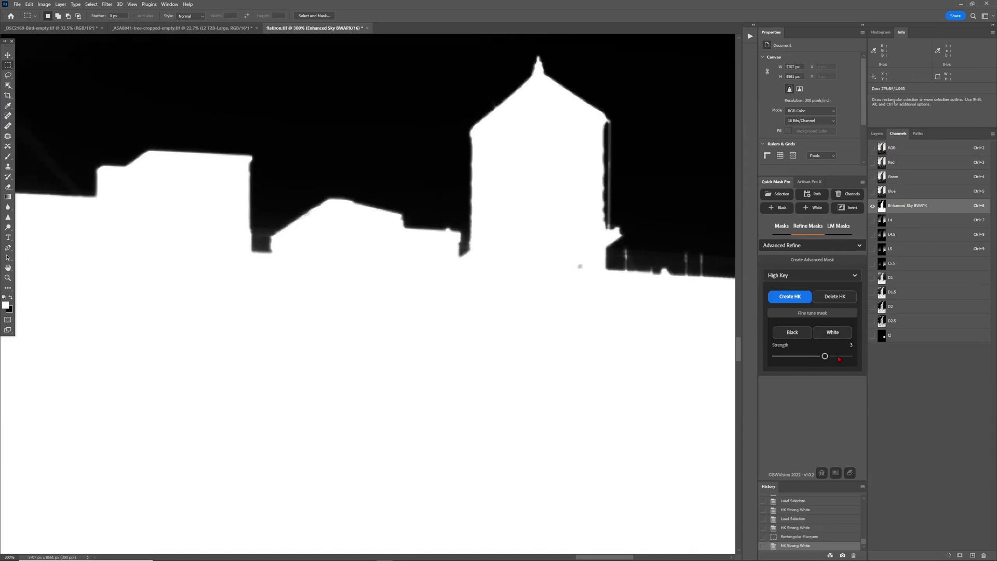
# Reselect the gap between the low rooftops, apply High Key White at strength 4, and compare the mask with the RGB image
pyautogui.moveTo(214, 202); pyautogui.dragTo(308, 281)
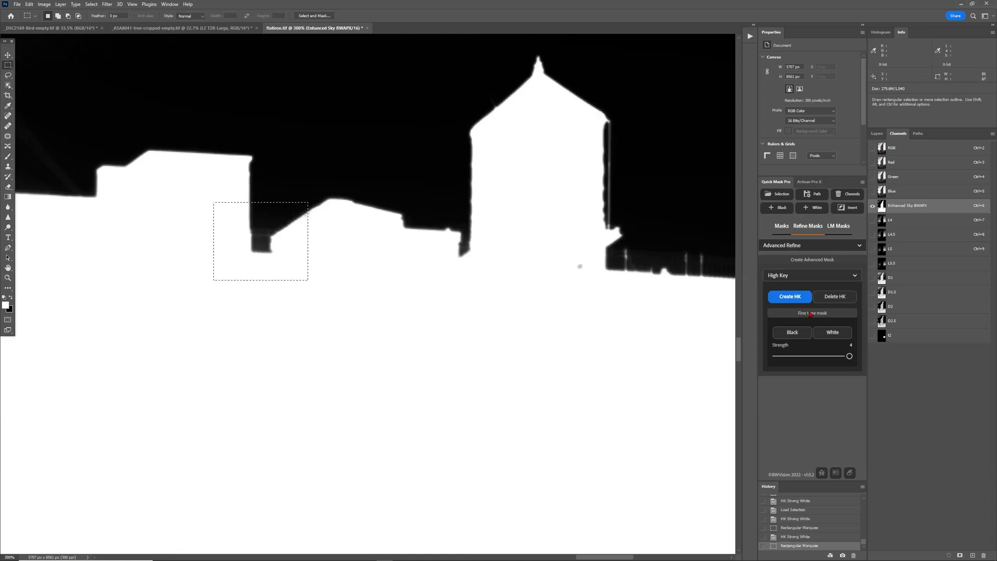
pyautogui.click(833, 333)
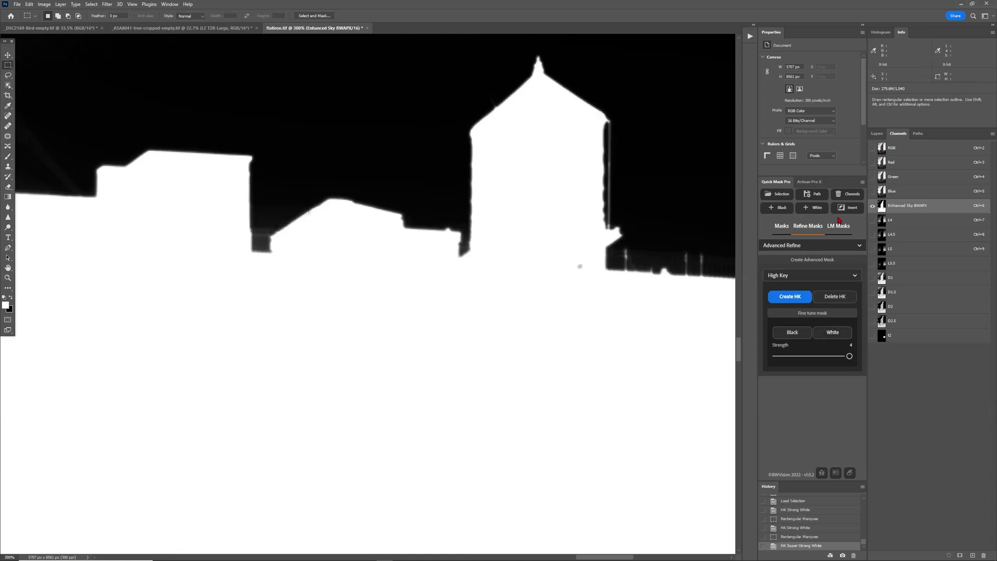
pyautogui.click(908, 150)
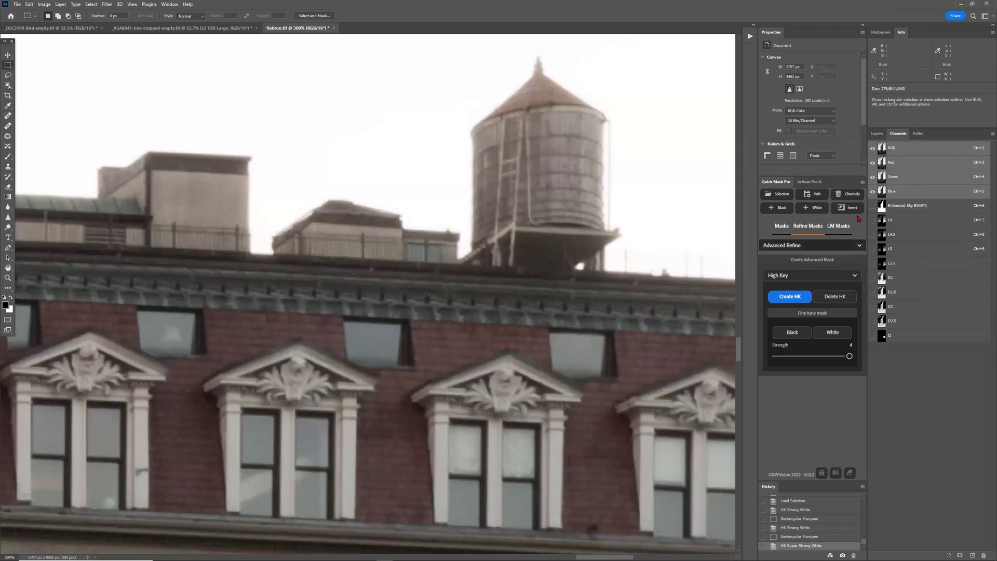
pyautogui.click(933, 207)
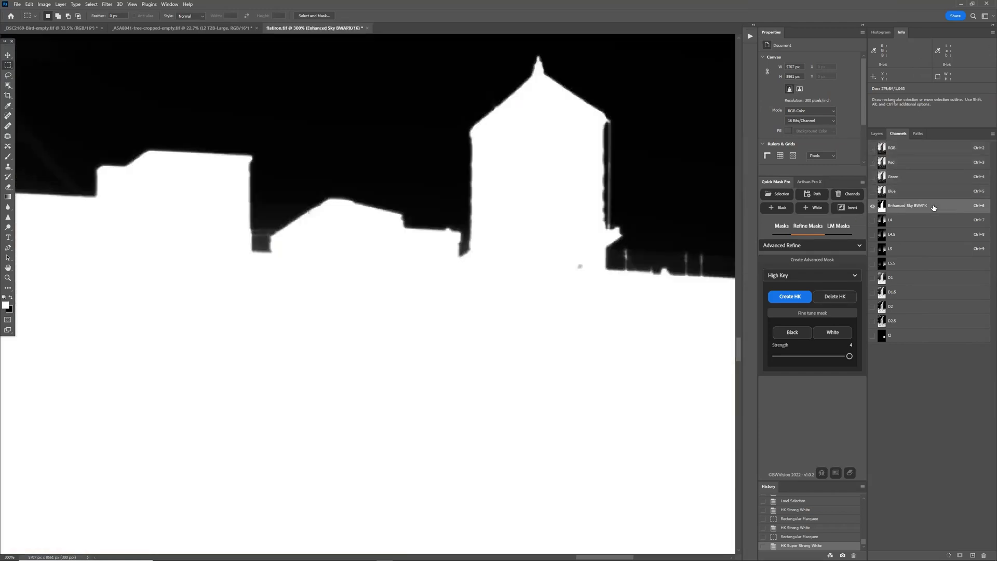
# Review the refined mask as a whole and close up around the domed tower and skyline
pyautogui.hotkey('ctrl', '0')
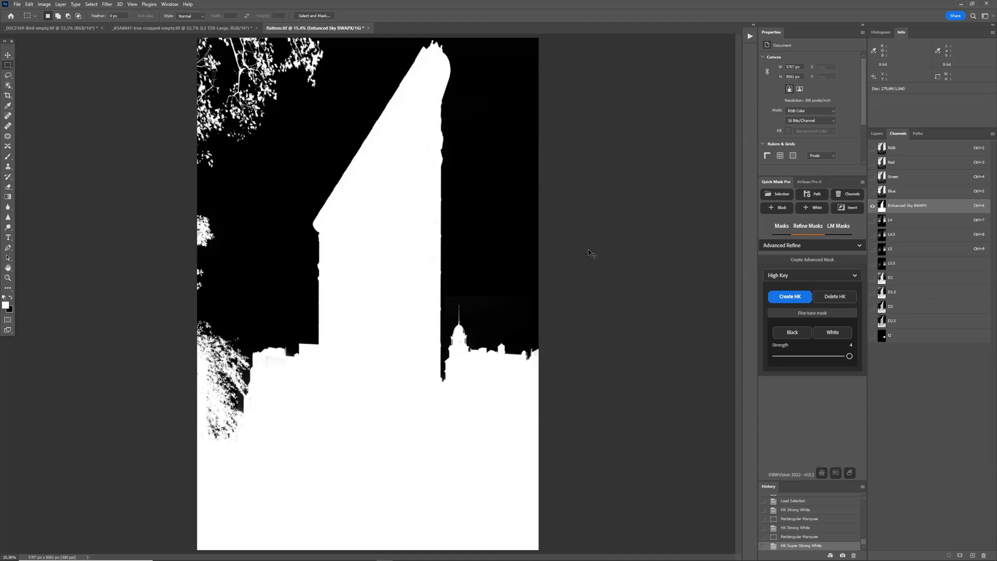
pyautogui.hotkey('ctrl', '+')
pyautogui.hotkey('ctrl', '+')
pyautogui.hotkey('ctrl', '+')
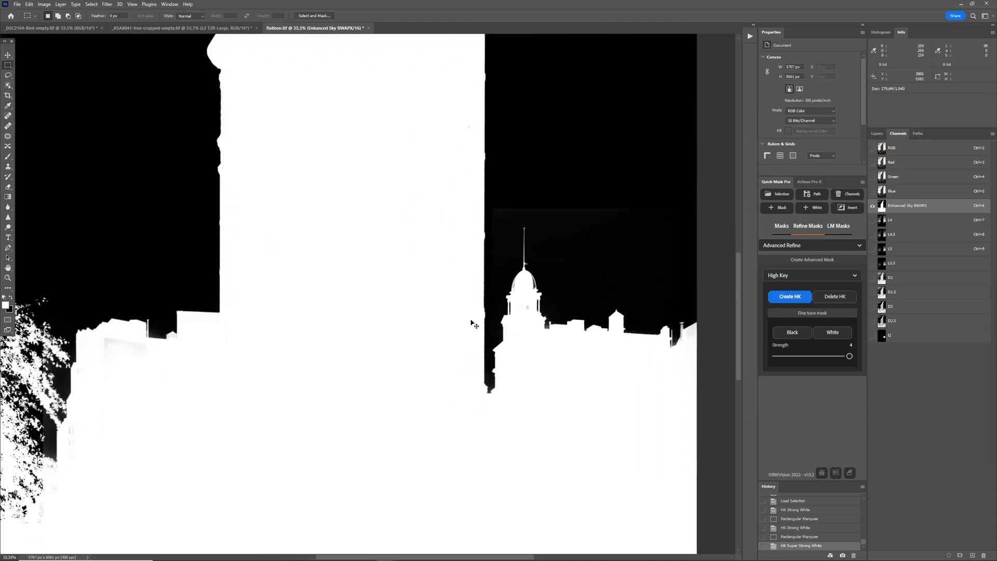
pyautogui.hotkey('ctrl', '+')
pyautogui.hotkey('ctrl', '+')
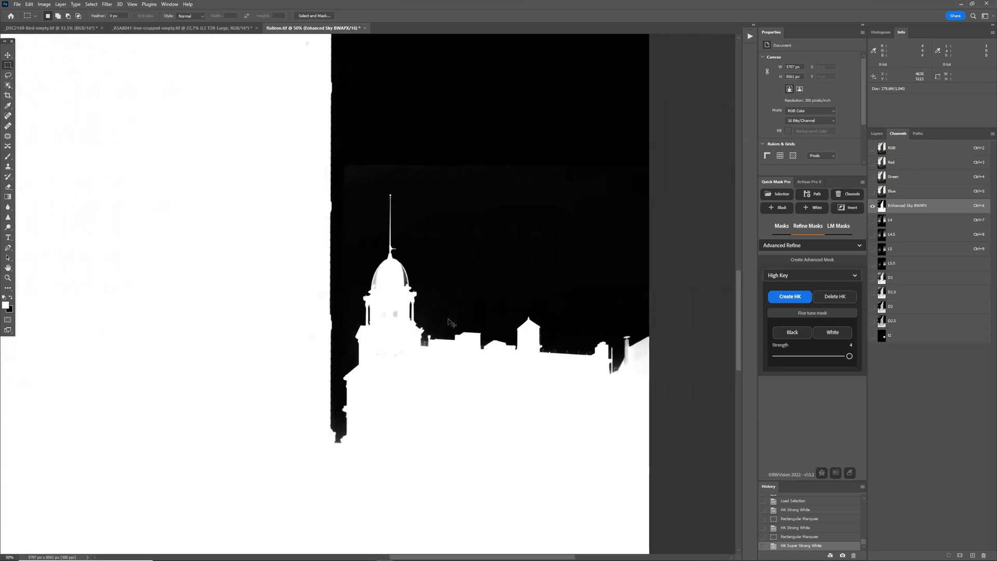
pyautogui.hotkey('ctrl', '+')
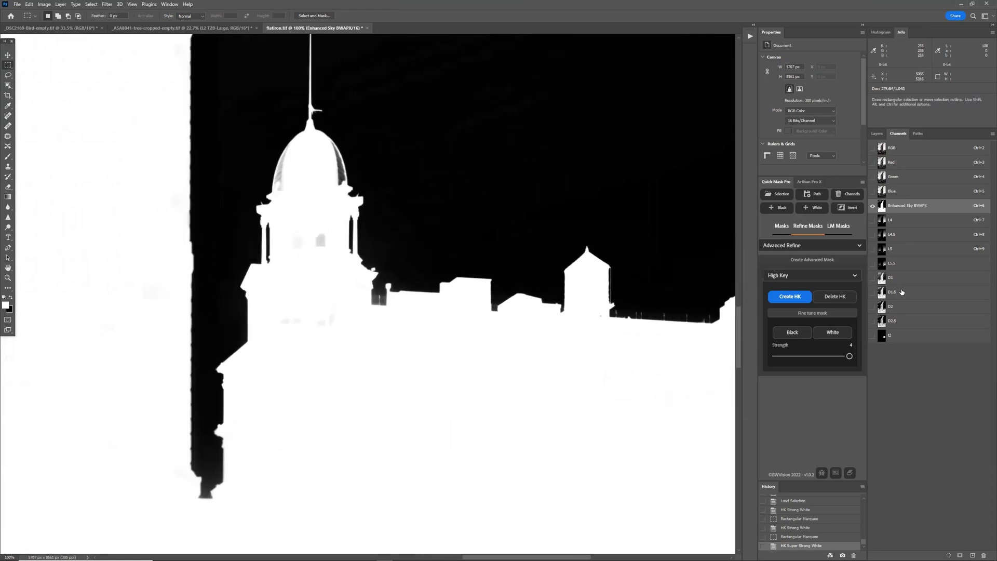
# Revert to the Save Selection history state and examine the unrefined mask along the spire, dome and rooftops
pyautogui.scroll(2, 813, 523)
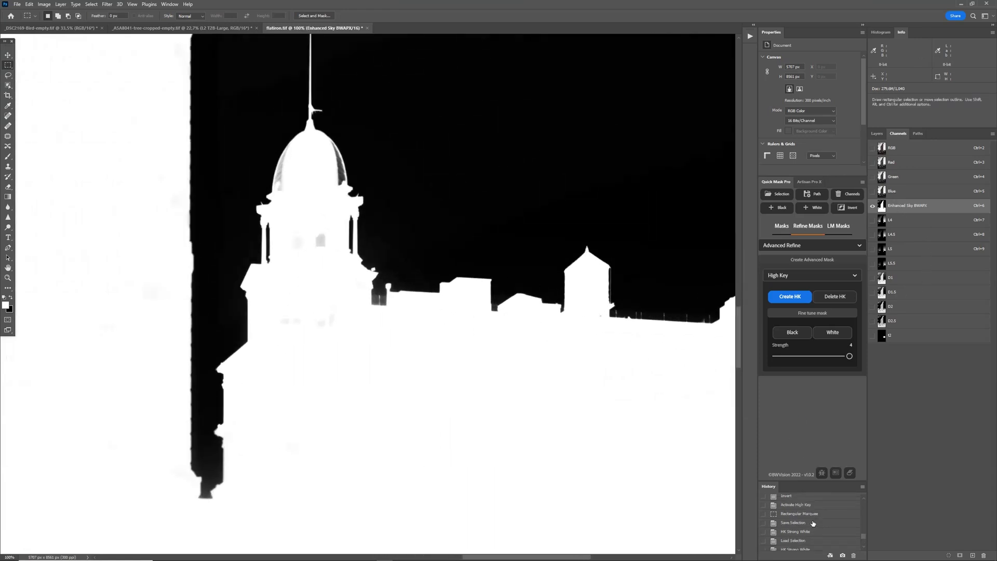
pyautogui.click(812, 523)
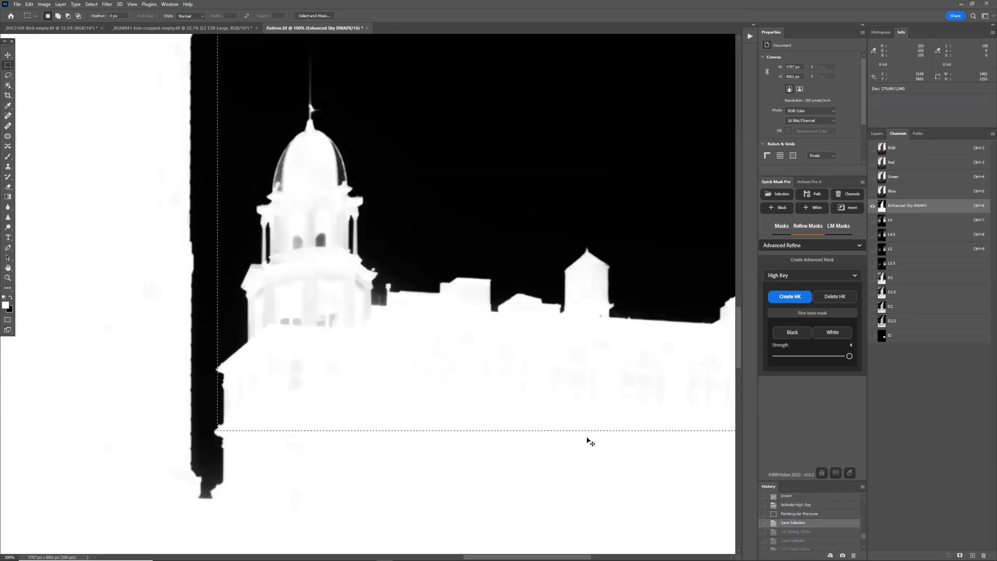
pyautogui.hotkey('ctrl', '+')
pyautogui.scroll(8, 377, 264)
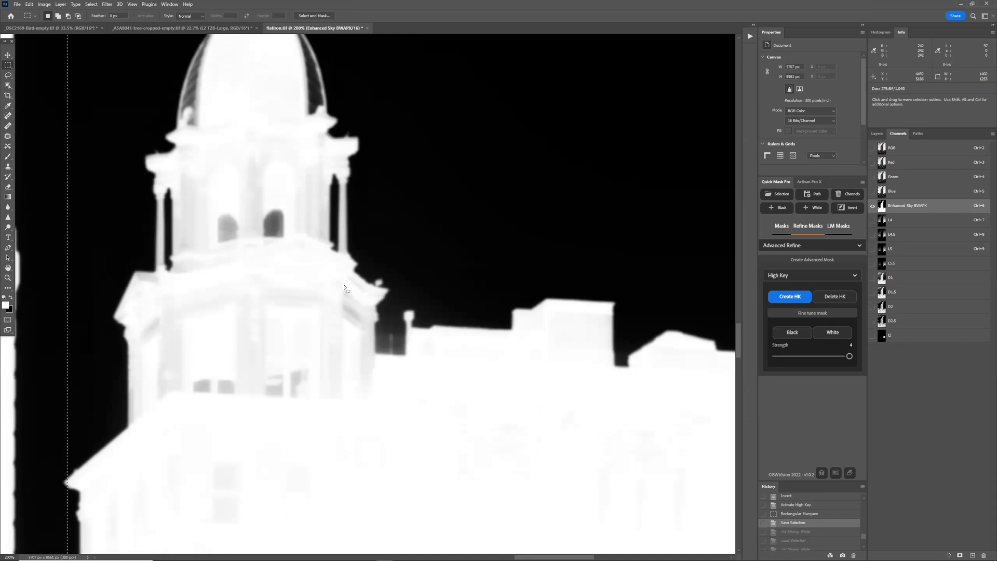
pyautogui.scroll(4, 306, 218)
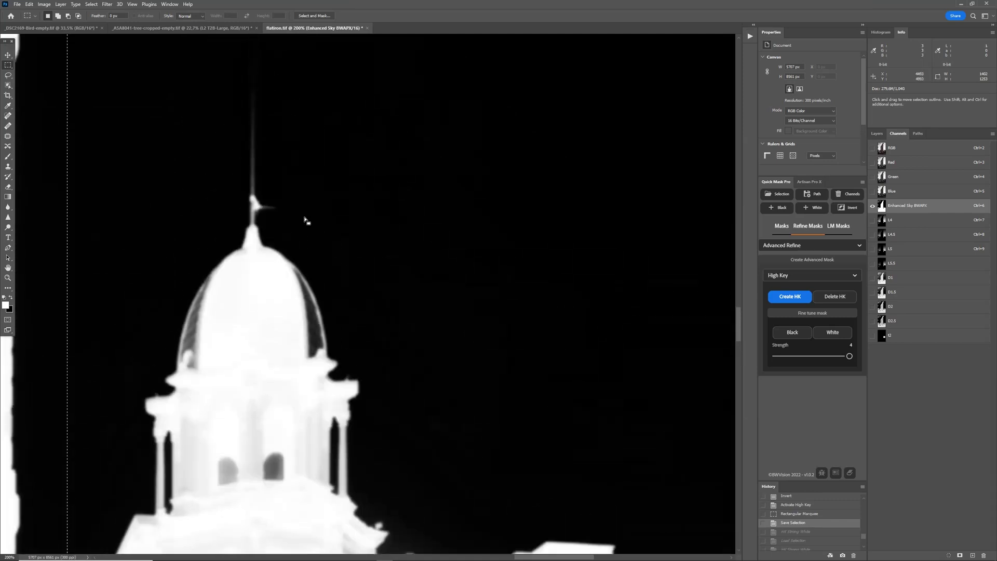
pyautogui.scroll(-4, 239, 156)
pyautogui.scroll(-3, 249, 217)
pyautogui.hscroll(3, 248, 217)
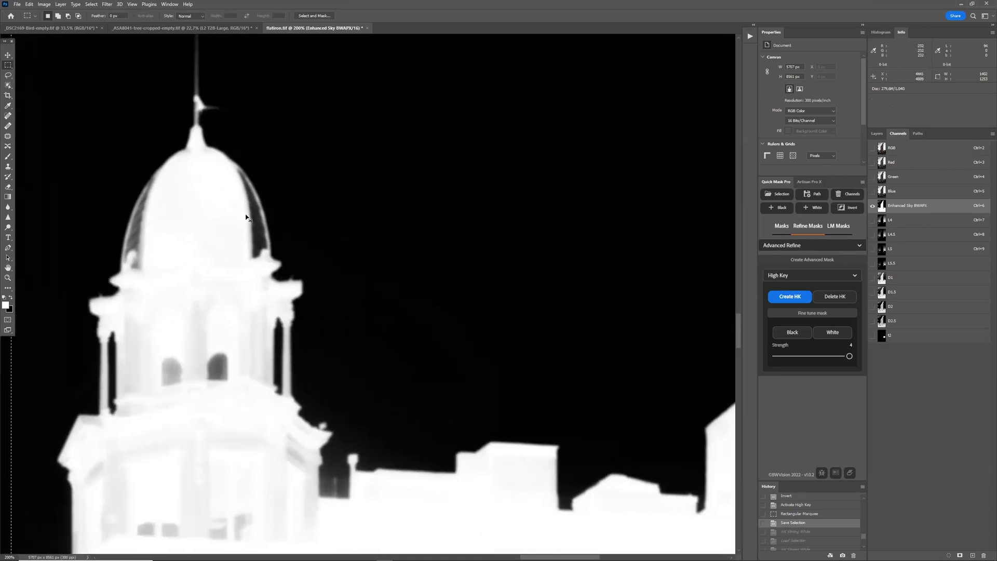
pyautogui.hscroll(6, 299, 408)
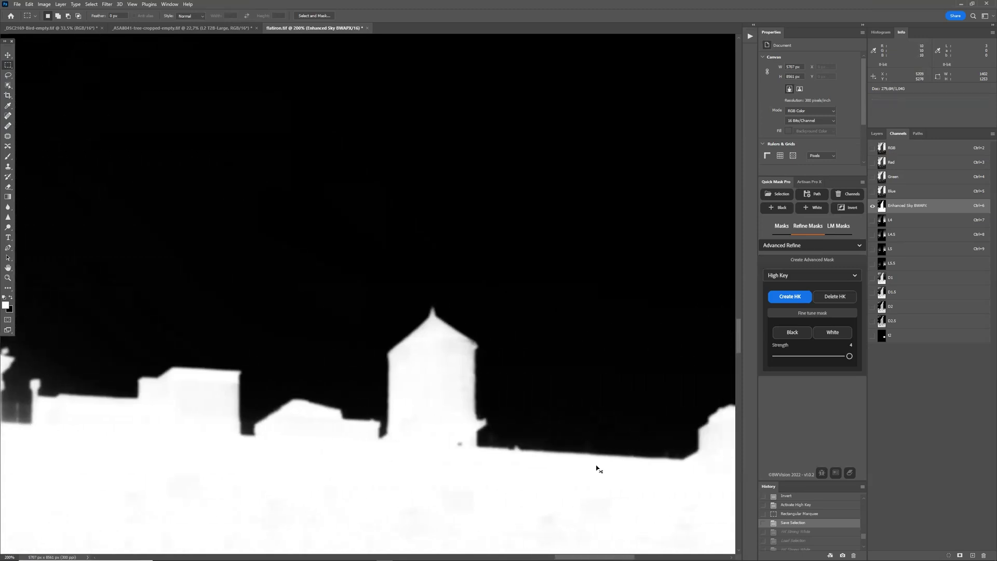
pyautogui.hscroll(3, 570, 450)
pyautogui.scroll(-1, 561, 442)
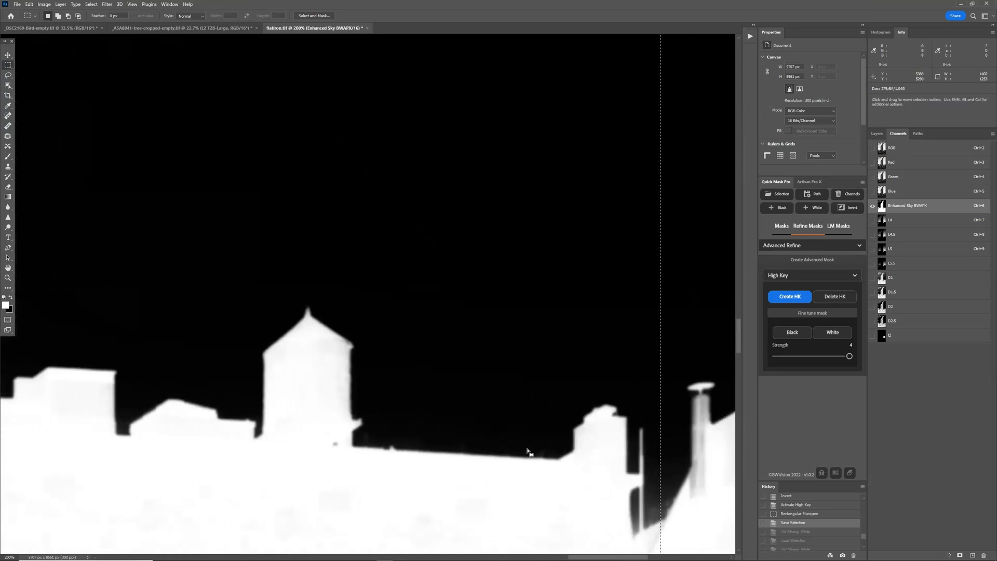
pyautogui.scroll(-2, 798, 540)
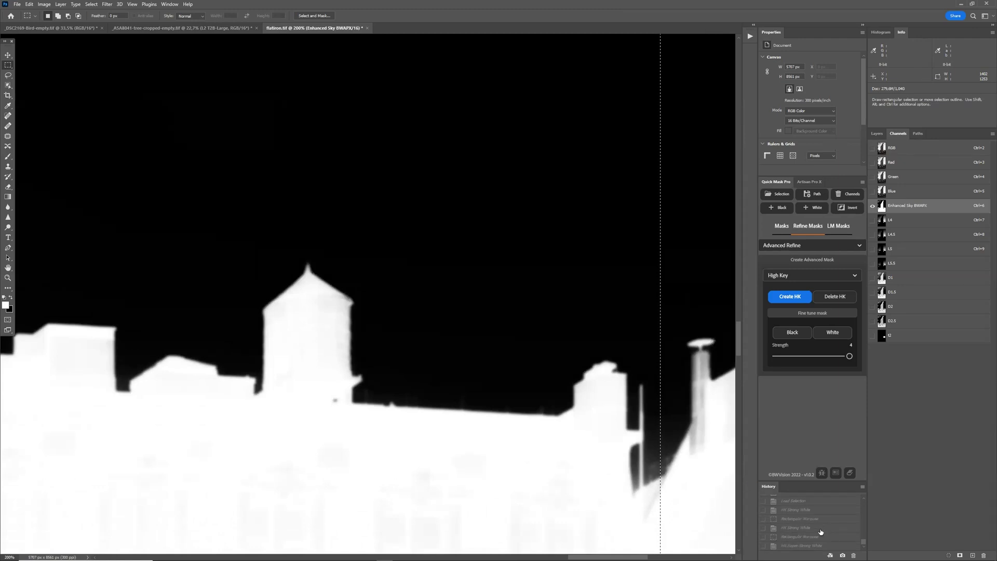
# Restore the HK Super Strong White history state and examine the refined roofline, dome and tower for comparison
pyautogui.click(800, 545)
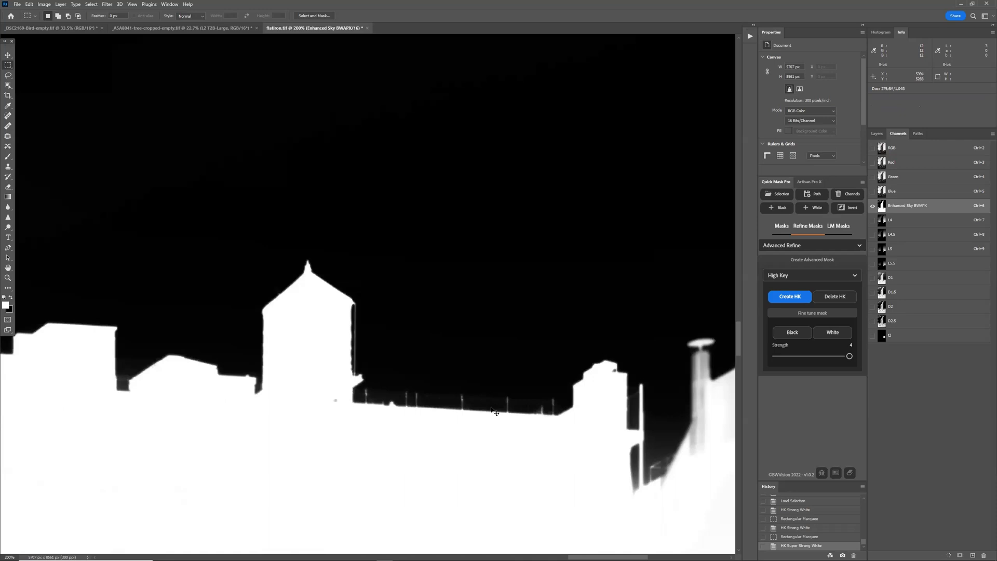
pyautogui.hscroll(-7, 475, 410)
pyautogui.hscroll(-7, 480, 418)
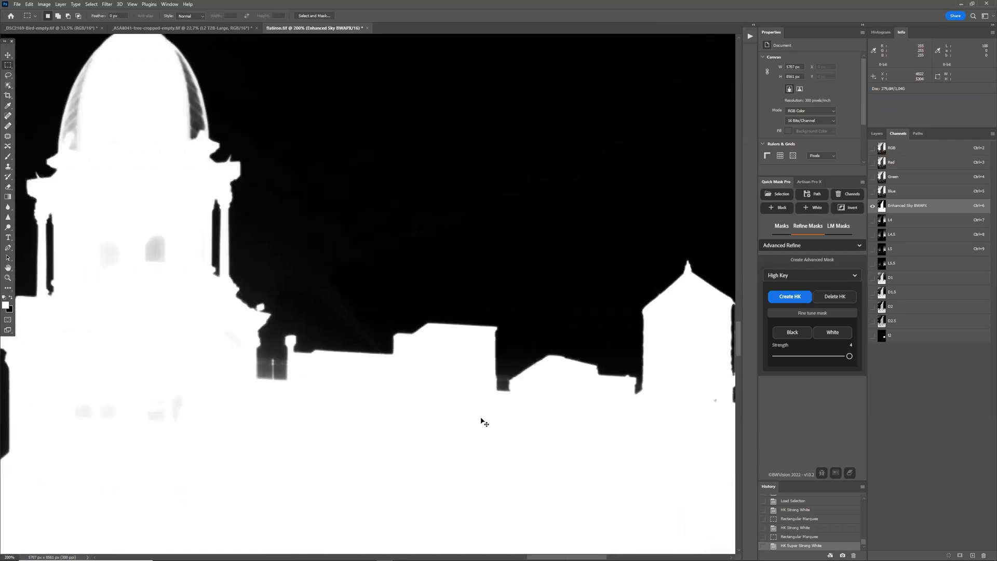
pyautogui.hscroll(-1, 487, 428)
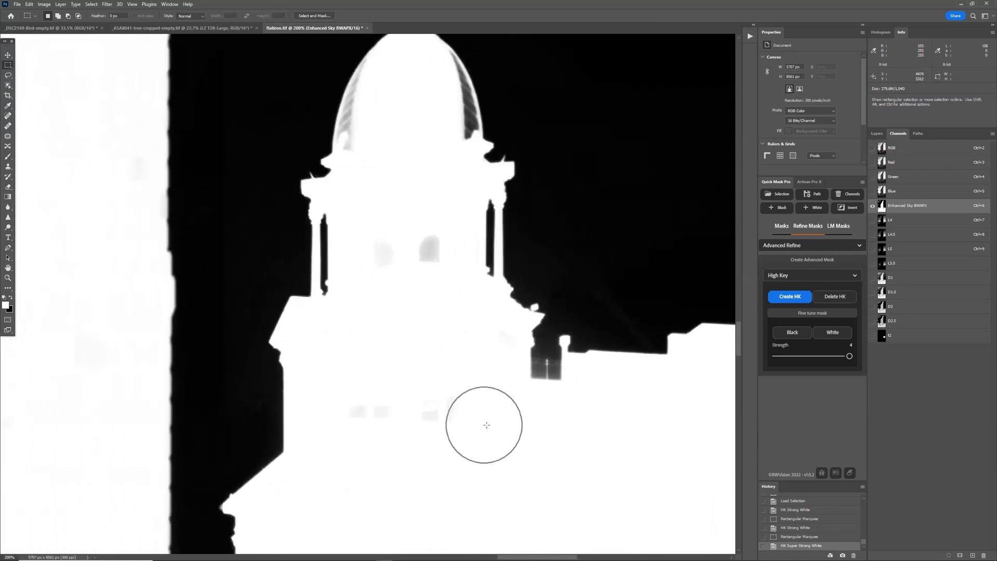
pyautogui.scroll(2, 469, 226)
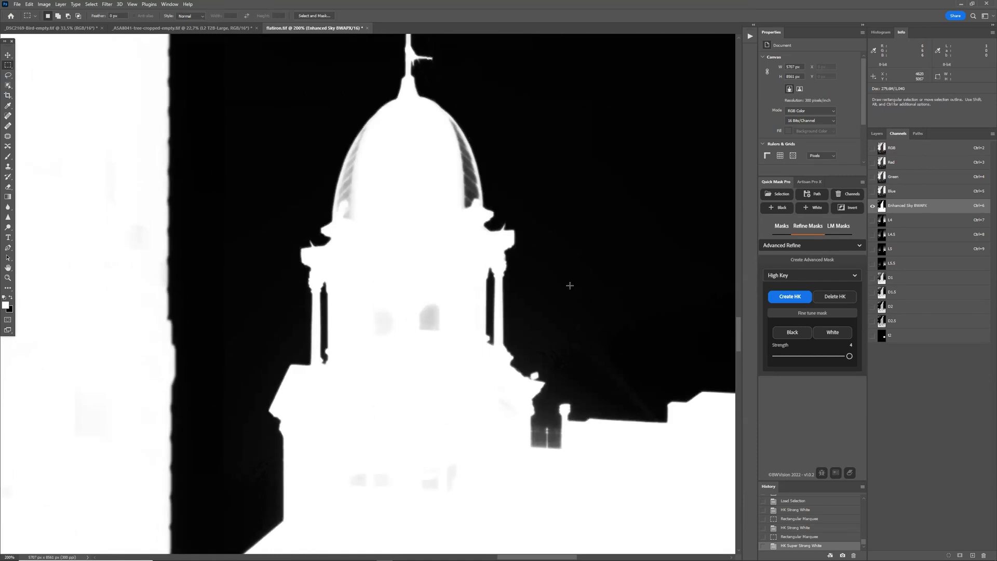
pyautogui.scroll(1, 484, 218)
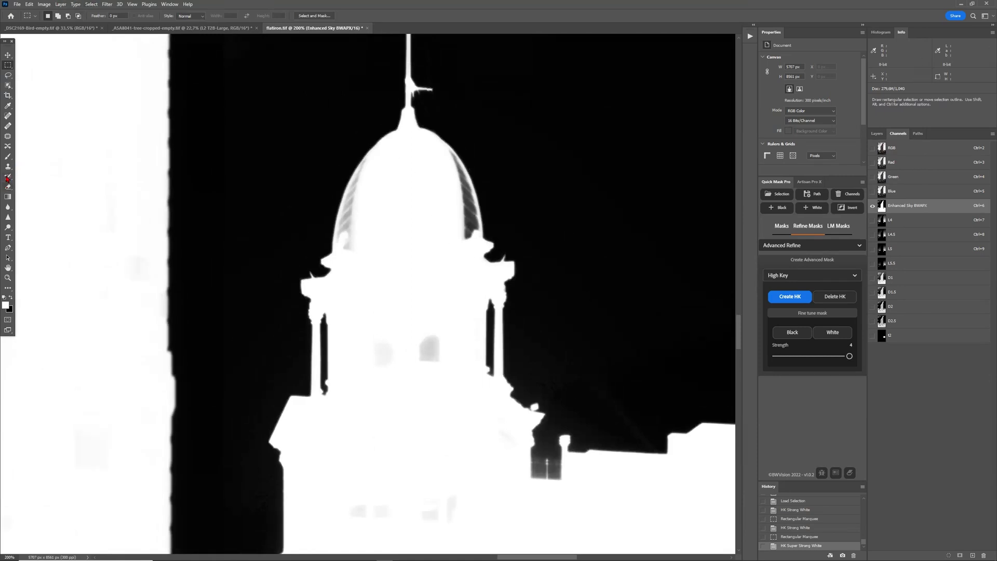
# Set up a smaller soft brush and dab white in Overlay mode on the dome's right shaded edge
pyautogui.click(9, 156)
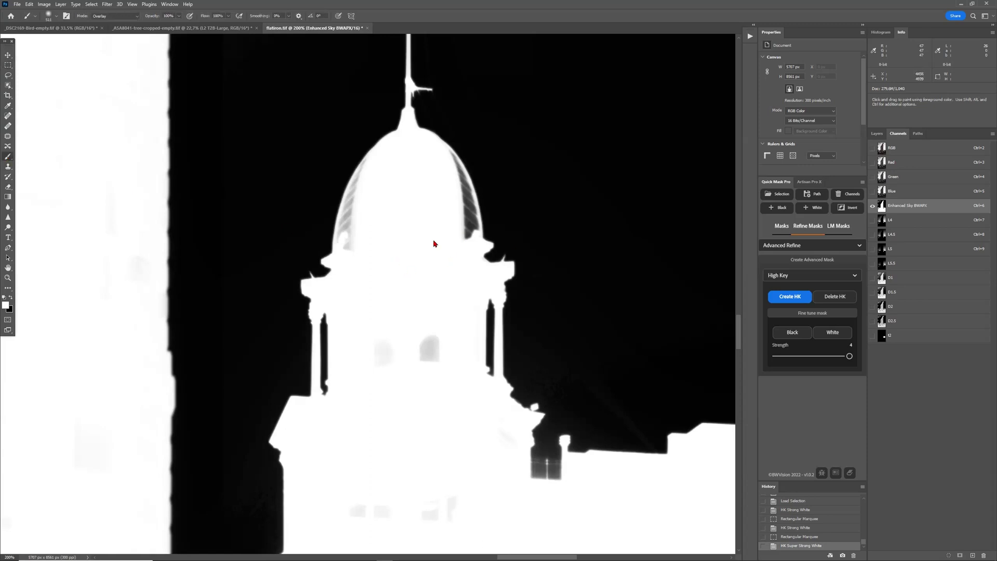
pyautogui.rightClick(411, 270)
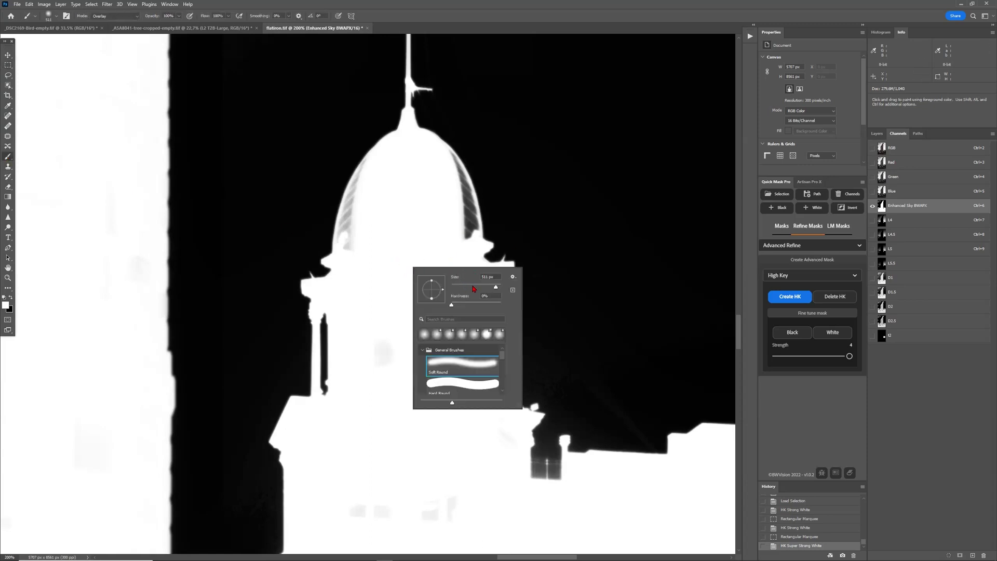
pyautogui.moveTo(471, 287); pyautogui.dragTo(461, 287)
pyautogui.press('Escape')
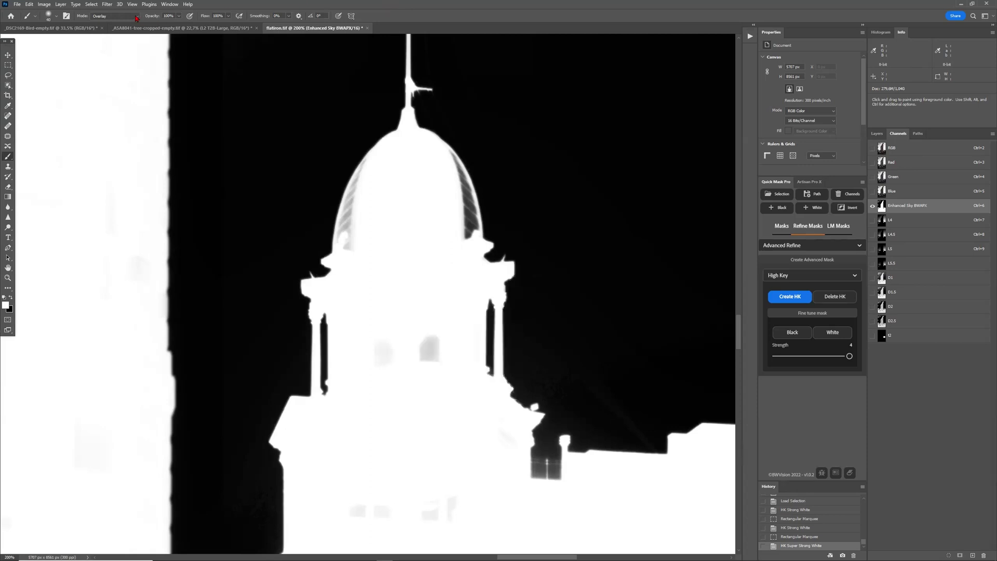
pyautogui.click(471, 227)
# Switch the brush to Normal mode, adjust its size, and paint the remaining grey strip on the dome's right side white
pyautogui.click(116, 16)
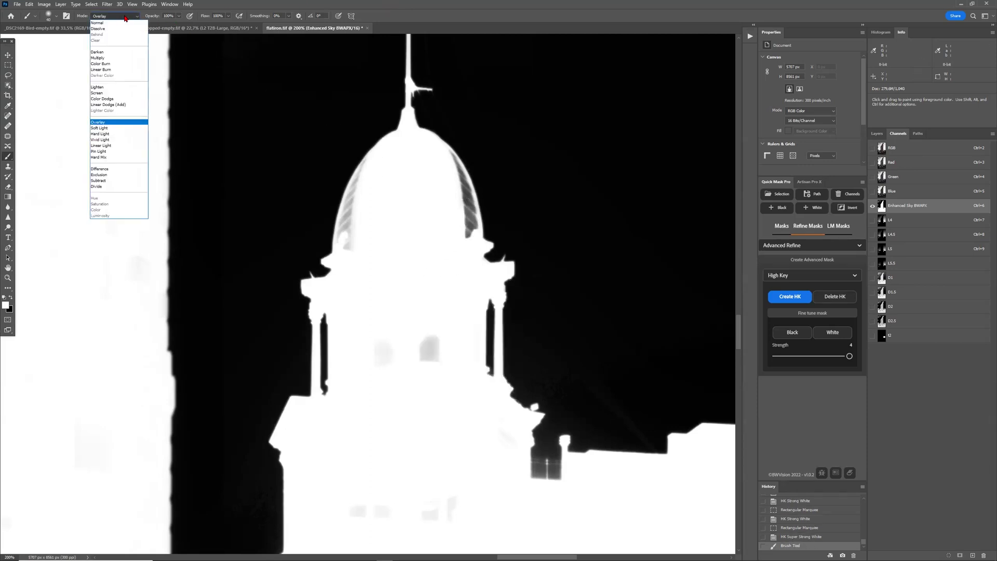
pyautogui.click(119, 24)
pyautogui.rightClick(462, 255)
pyautogui.moveTo(511, 276); pyautogui.dragTo(509, 276)
pyautogui.moveTo(470, 238)
pyautogui.mouseDown()
pyautogui.moveTo(473, 215)
pyautogui.moveTo(452, 156)
pyautogui.moveTo(465, 187)
pyautogui.moveTo(465, 239)
pyautogui.moveTo(442, 244)
pyautogui.mouseUp()
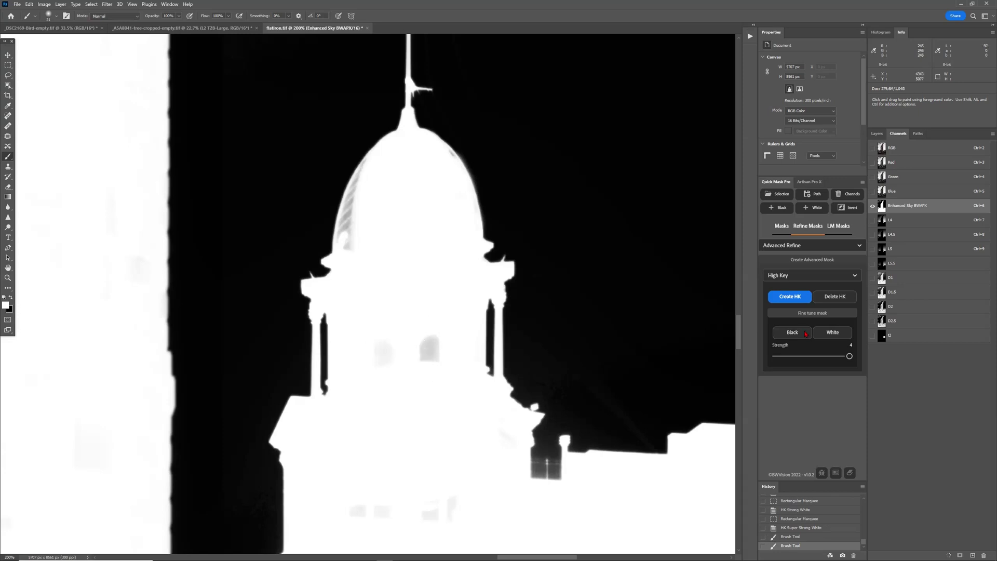
# Compare the mask with the RGB image around the dome and the tower's arched windows
pyautogui.click(903, 150)
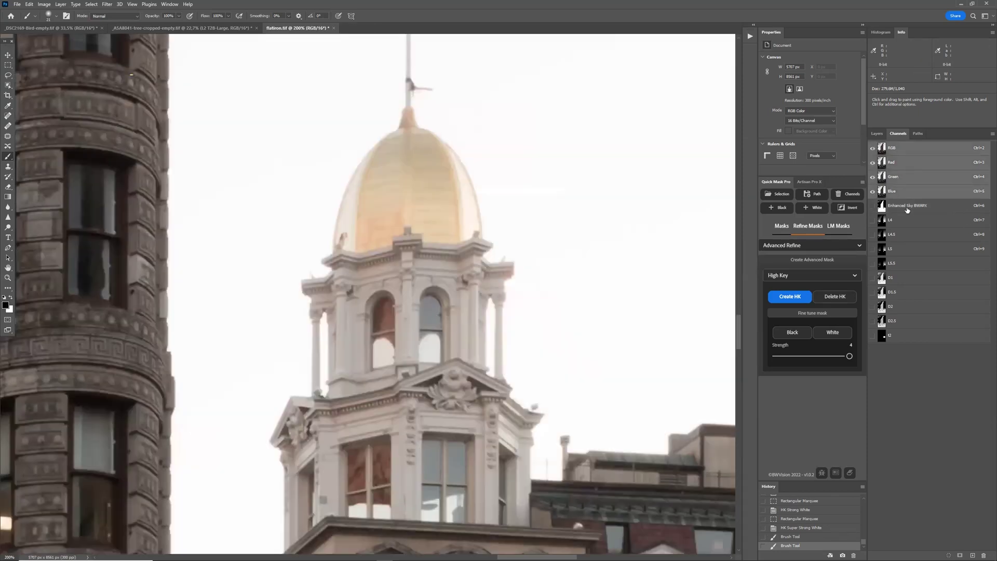
pyautogui.click(907, 210)
pyautogui.hotkey('ctrl', '2')
pyautogui.scroll(-2, 445, 364)
pyautogui.scroll(-2, 379, 384)
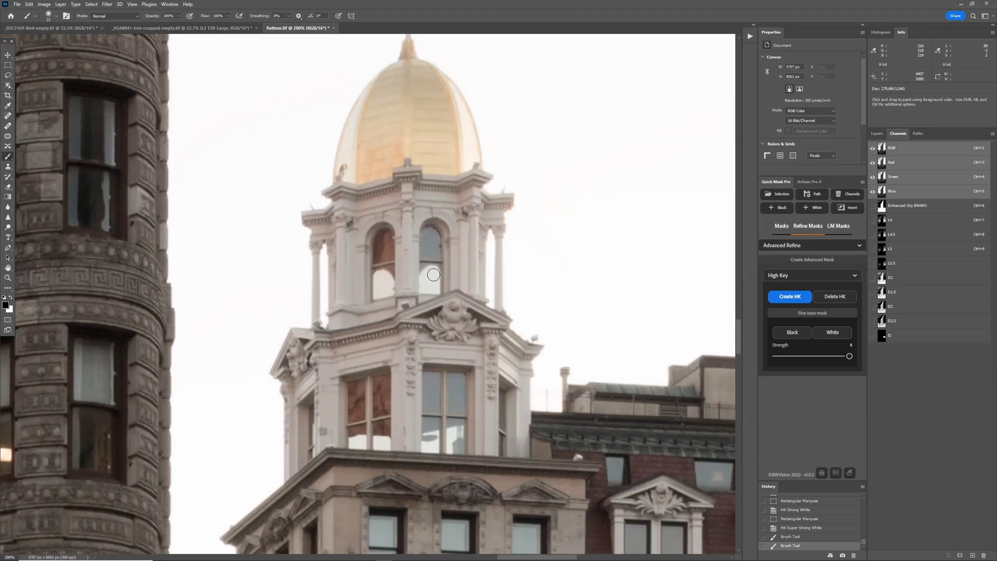
pyautogui.click(906, 206)
pyautogui.press('x')
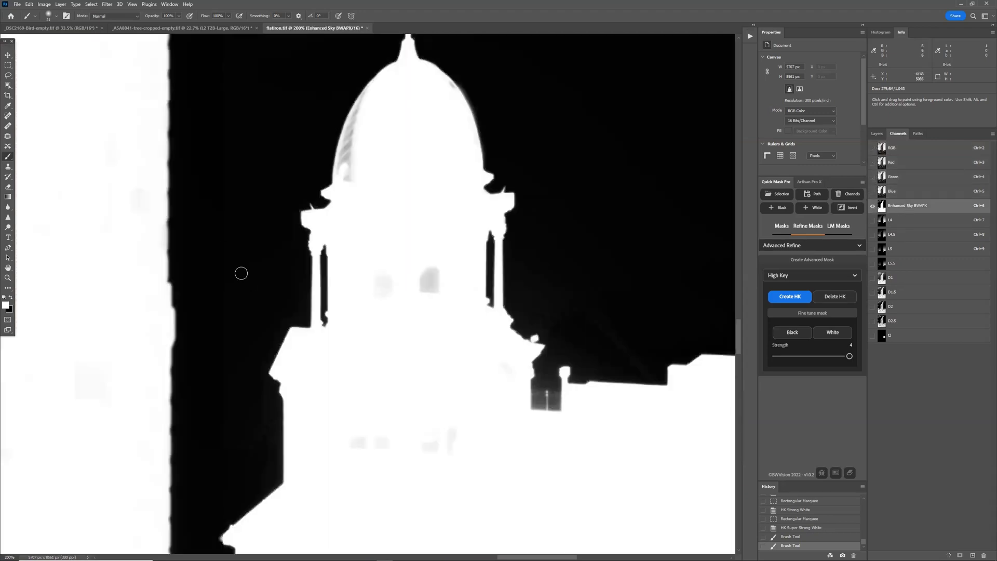
# Select the area around the tower's two arched windows with a rectangular marquee and feather the selection
pyautogui.click(9, 66)
pyautogui.moveTo(356, 249); pyautogui.dragTo(459, 329)
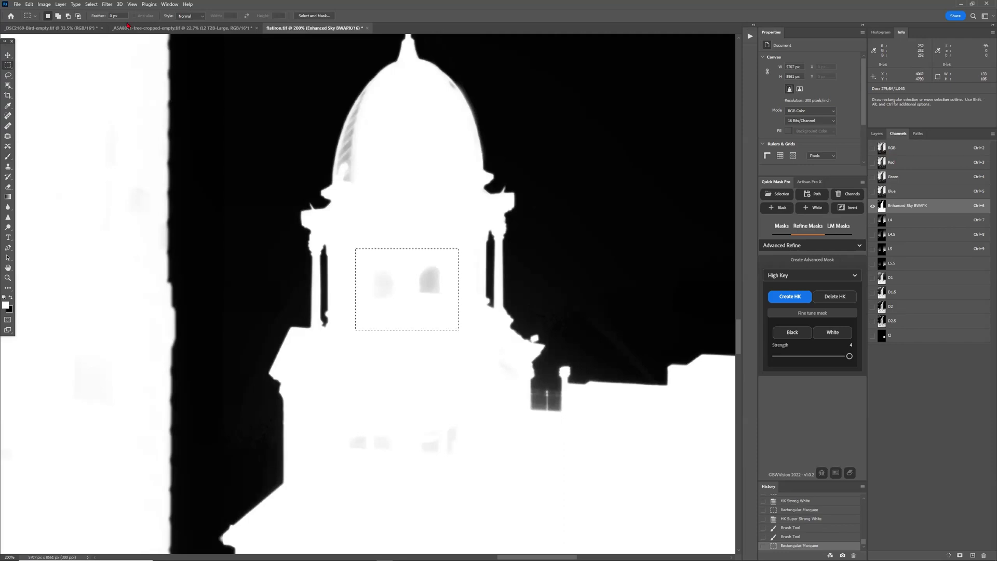
pyautogui.click(91, 4)
pyautogui.moveTo(113, 122)
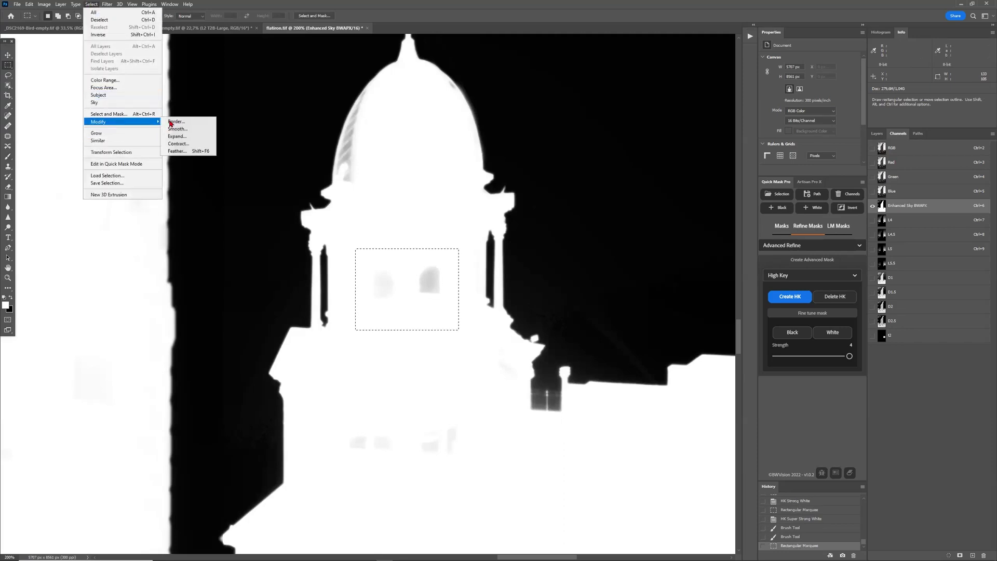
pyautogui.click(177, 151)
pyautogui.click(534, 179)
# Try High Key Black at strength 2 on the arched windows and revert to the Feather history state
pyautogui.click(799, 356)
pyautogui.click(792, 332)
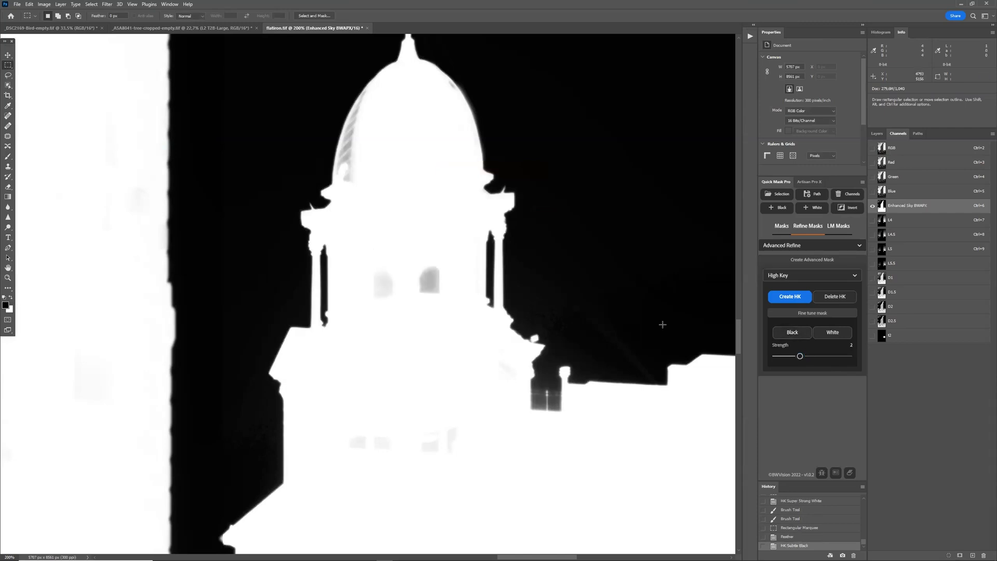
pyautogui.click(795, 536)
# Darken the arched windows with two passes of High Key Black at strength 3, reselecting them between passes, and check the RGB image
pyautogui.moveTo(799, 356); pyautogui.dragTo(824, 356)
pyautogui.click(793, 335)
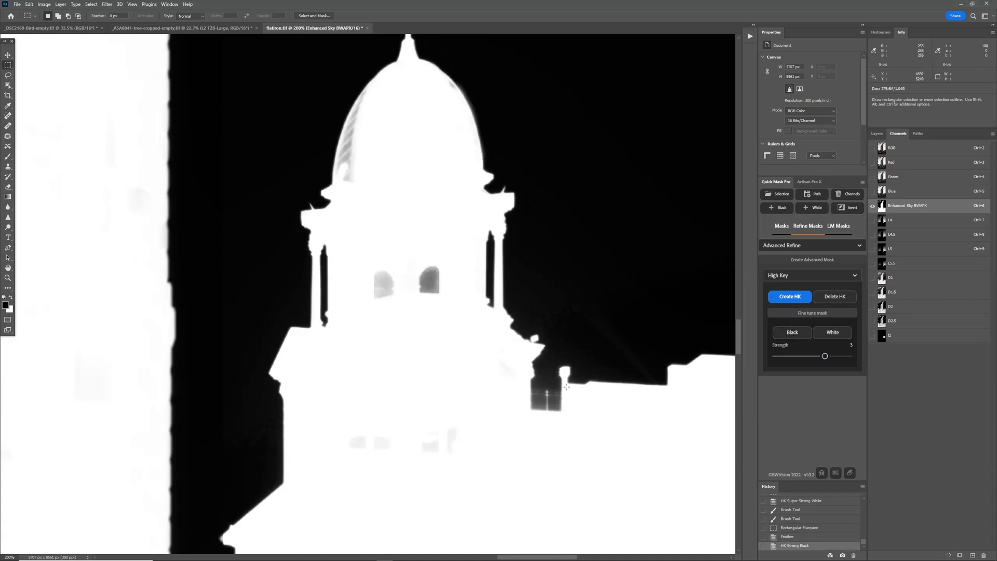
pyautogui.moveTo(330, 238); pyautogui.dragTo(458, 338)
pyautogui.click(792, 332)
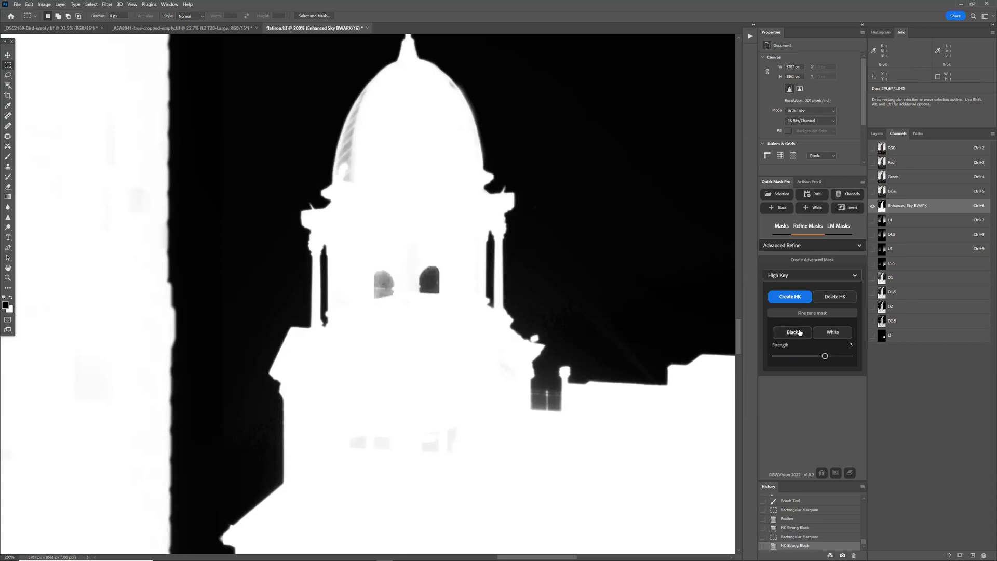
pyautogui.hotkey('ctrl', '2')
pyautogui.click(897, 206)
# Select the tower's lower windows, darken them with two passes of High Key Black at strength 3, and compare with the RGB image
pyautogui.moveTo(324, 376); pyautogui.dragTo(446, 455)
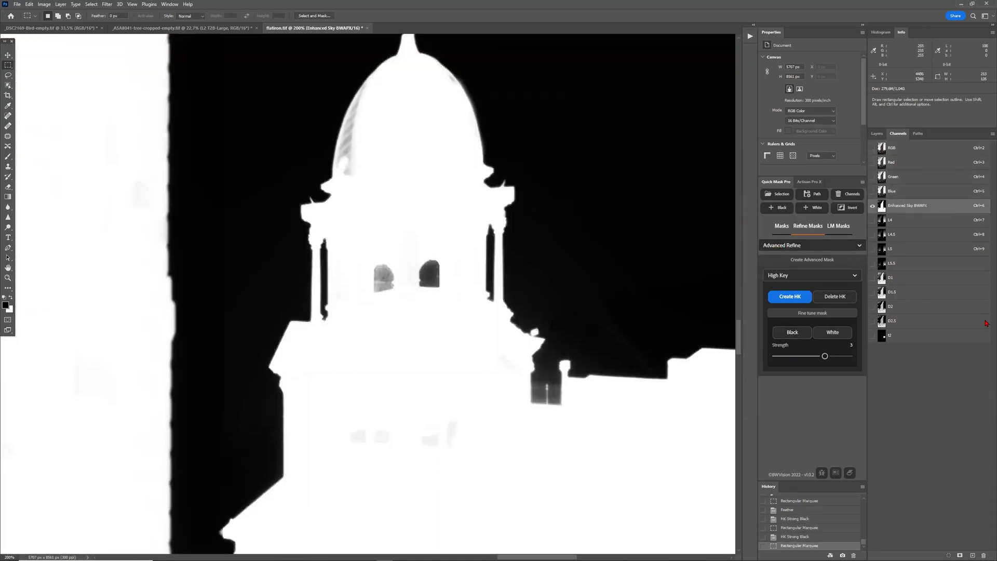
pyautogui.click(785, 333)
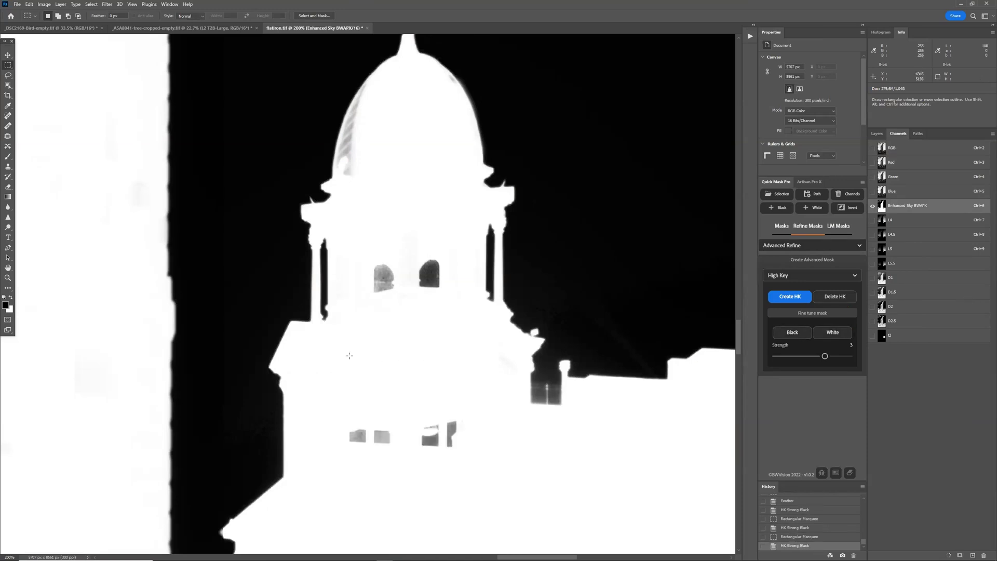
pyautogui.moveTo(325, 362); pyautogui.dragTo(497, 497)
pyautogui.click(792, 332)
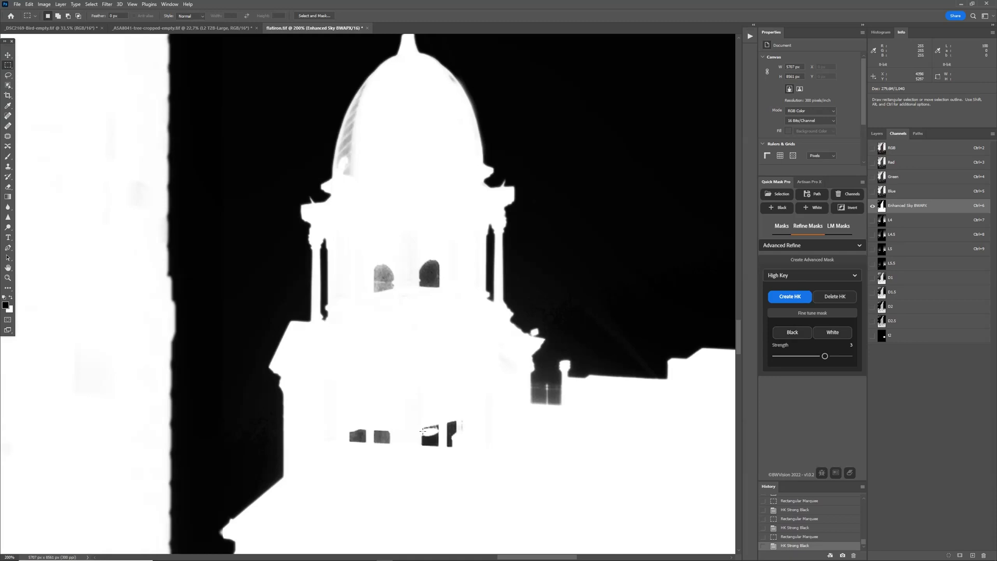
pyautogui.click(904, 150)
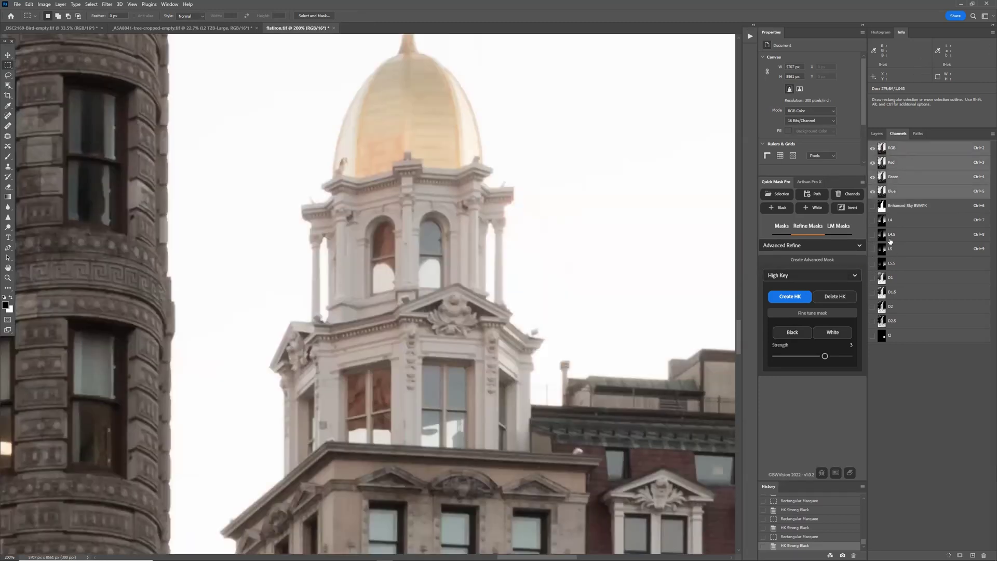
pyautogui.click(907, 210)
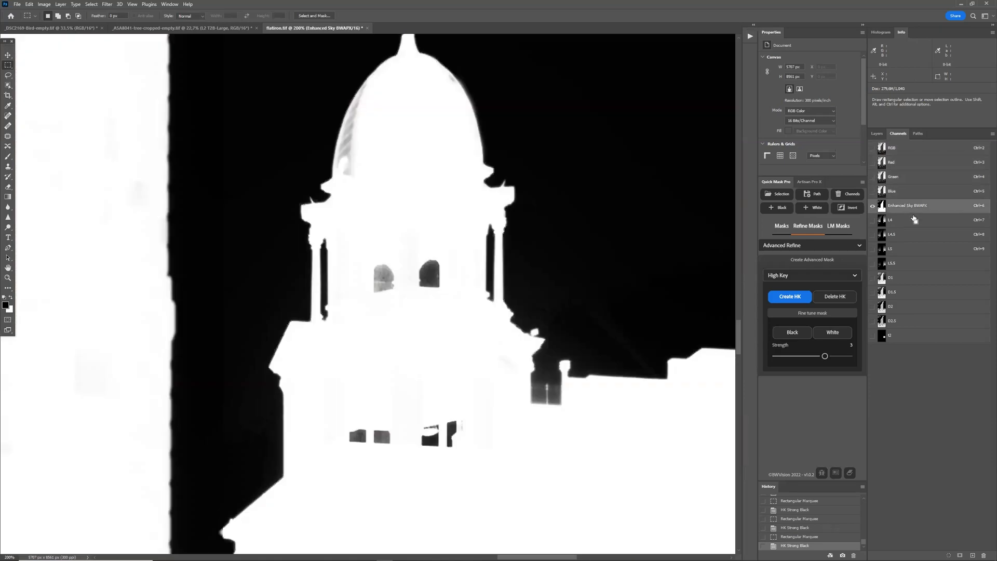
# Examine the whole mask against the photo, and the rooftops, water tower and railing close up
pyautogui.hotkey('ctrl', '0')
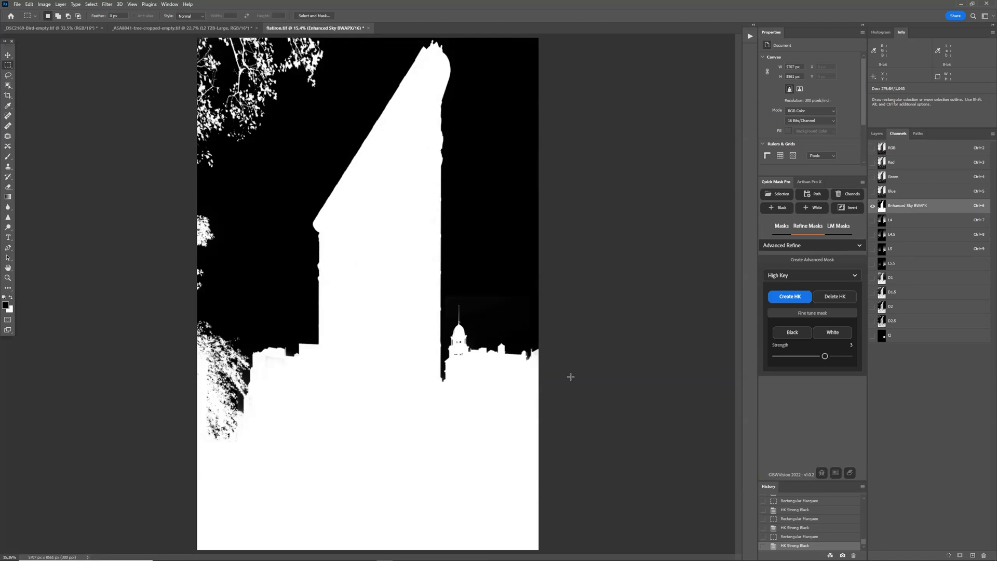
pyautogui.click(902, 146)
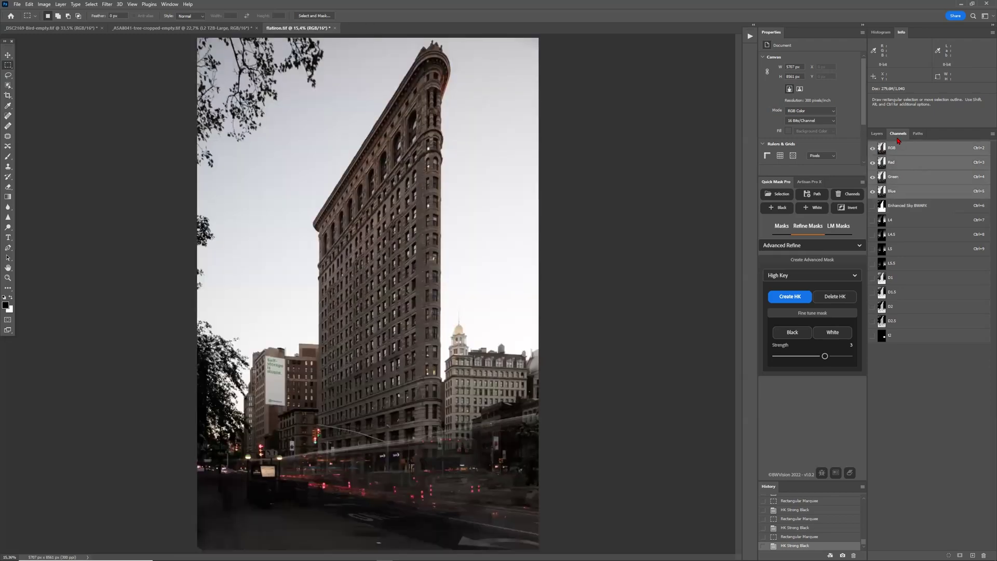
pyautogui.scroll(3, 449, 371)
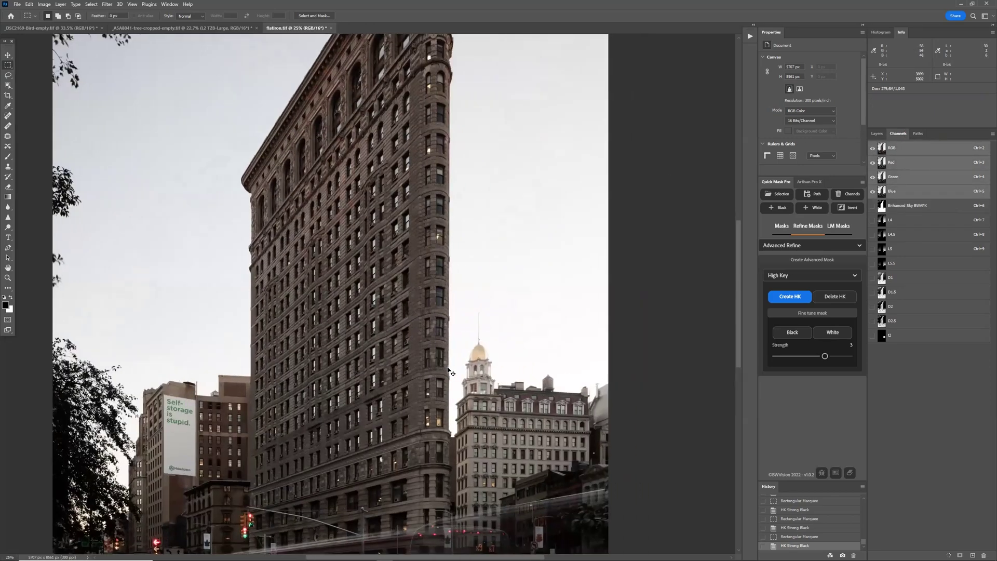
pyautogui.scroll(2, 449, 371)
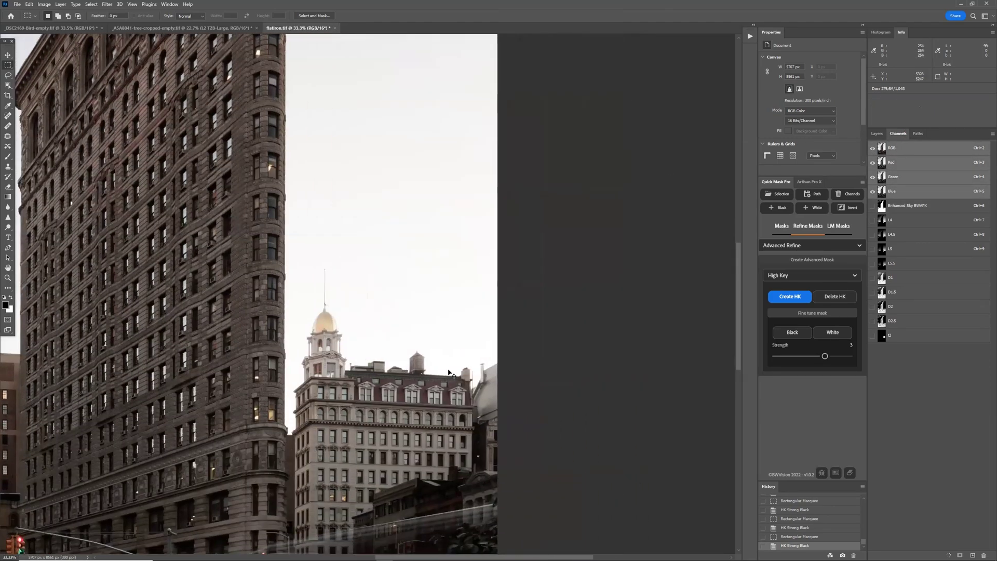
pyautogui.scroll(5, 450, 370)
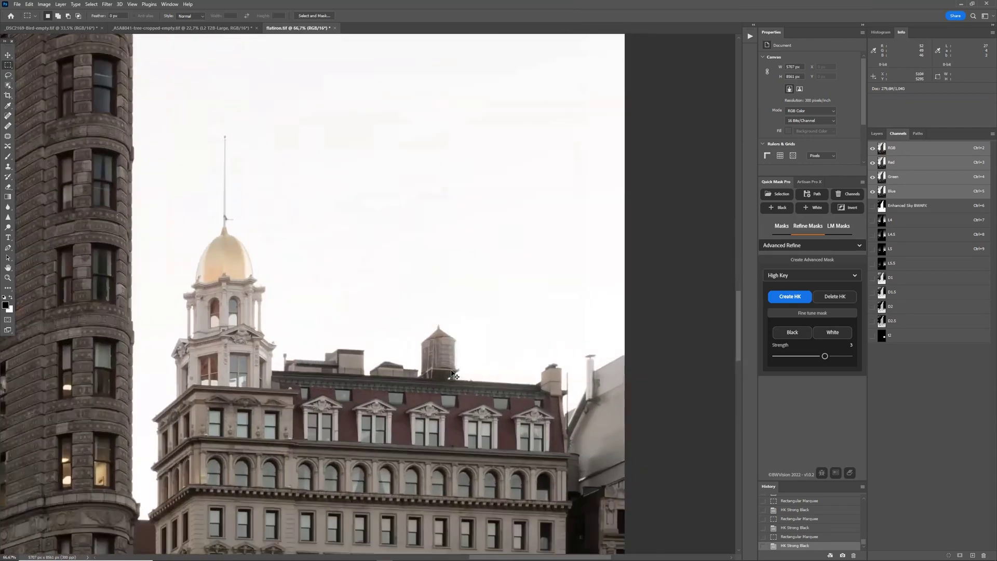
pyautogui.scroll(-3, 626, 400)
pyautogui.hscroll(2, 654, 419)
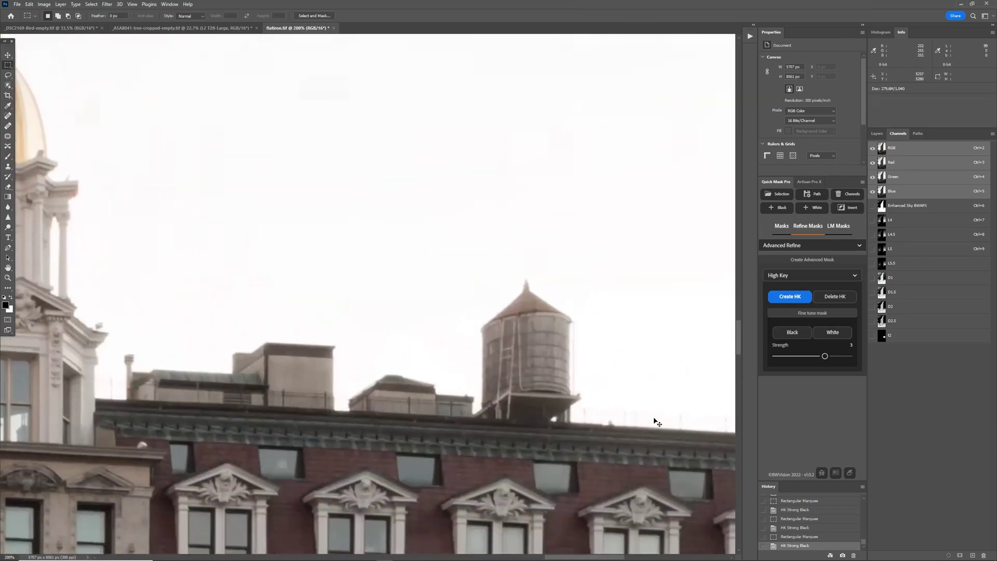
pyautogui.click(917, 205)
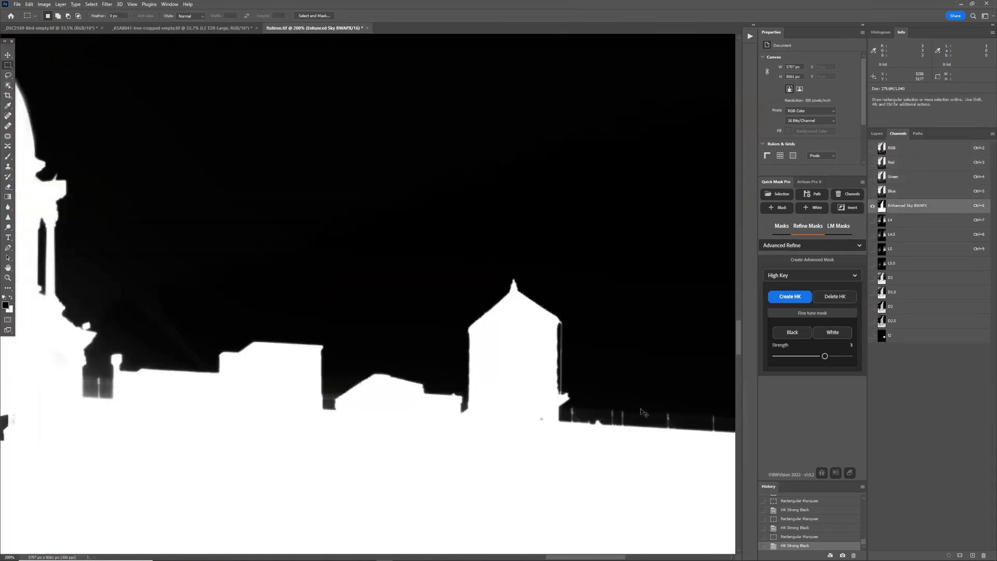
pyautogui.hscroll(2, 616, 426)
pyautogui.scroll(2, 575, 425)
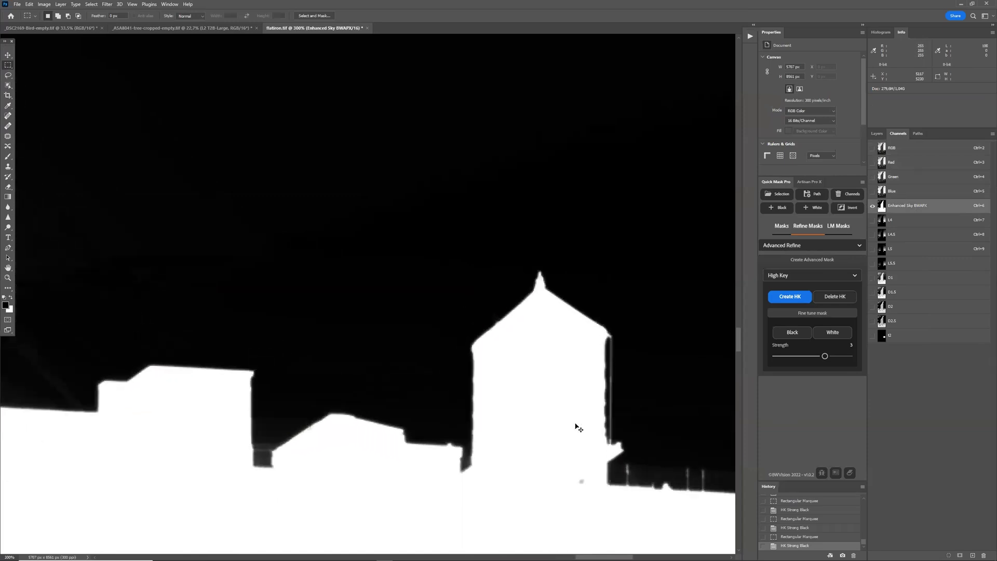
# Delete the High Key helper channels and the leftover extra channel, keeping only the Enhanced Sky mask with the RGB channels
pyautogui.hotkey('ctrl', '0')
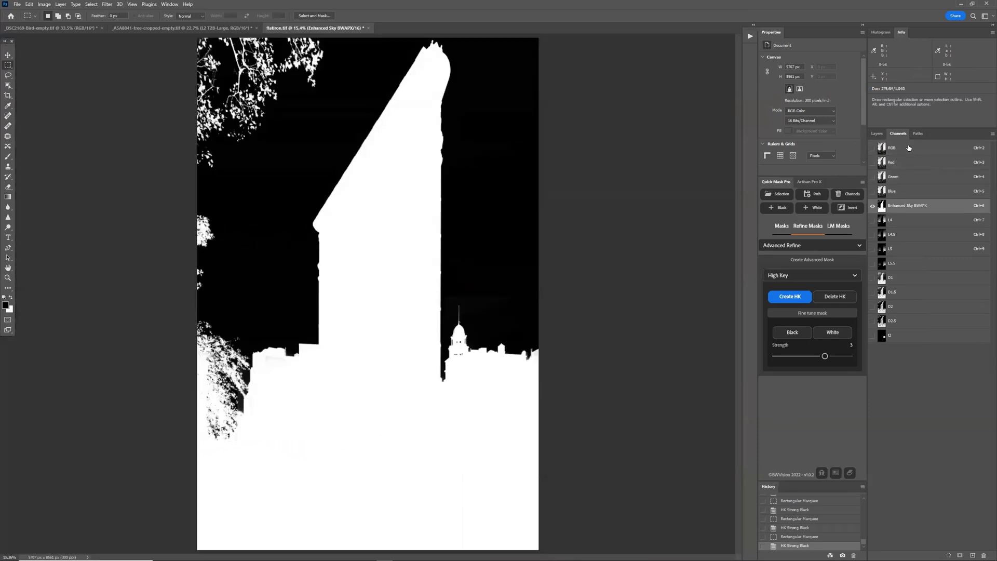
pyautogui.click(908, 148)
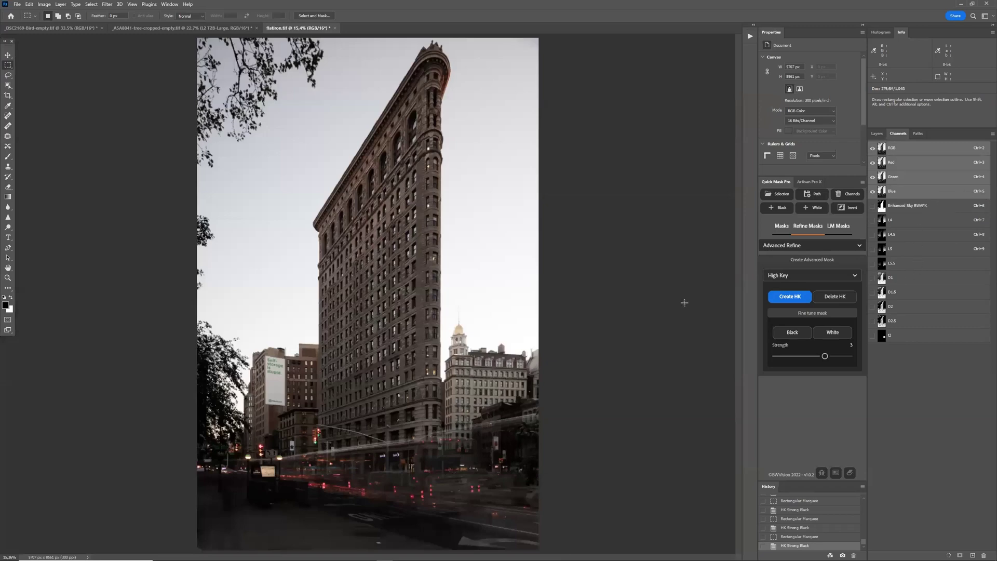
pyautogui.click(852, 297)
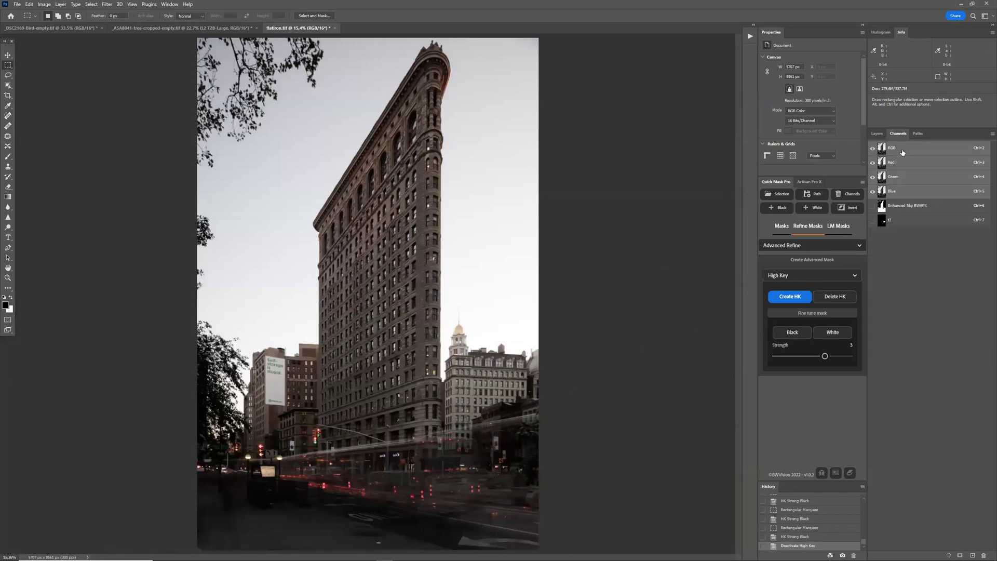
pyautogui.click(900, 214)
pyautogui.click(900, 226)
pyautogui.moveTo(901, 227); pyautogui.dragTo(984, 555)
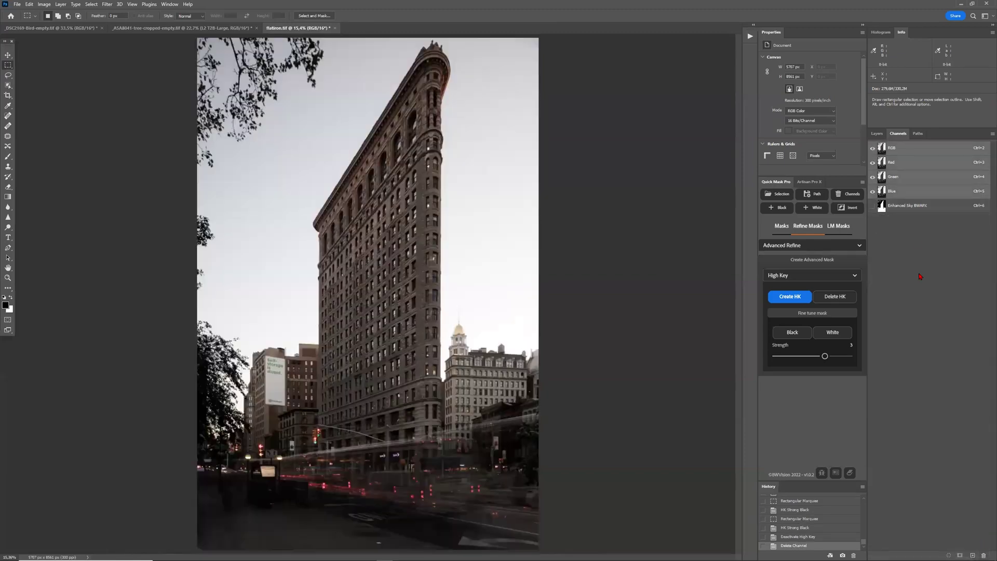
pyautogui.click(901, 213)
pyautogui.click(902, 147)
pyautogui.click(88, 4)
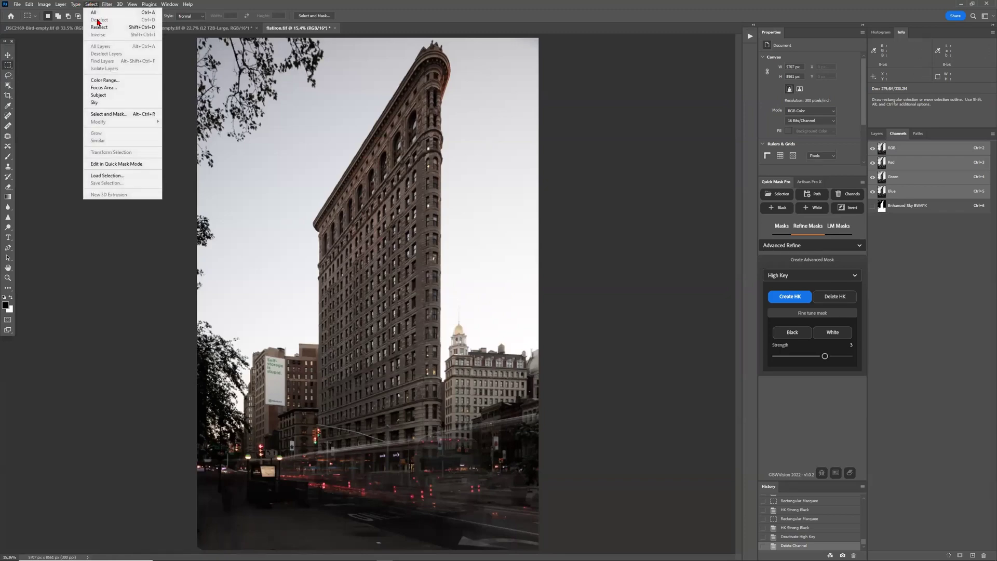
pyautogui.click(106, 95)
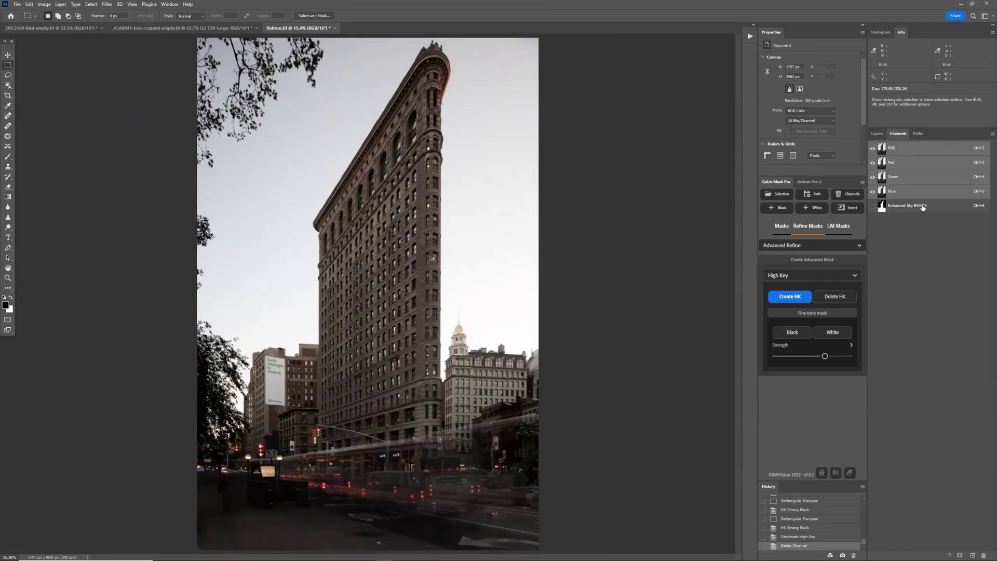
# Invert the Enhanced Sky mask so the sky is white, and inspect it around the domed tower
pyautogui.click(923, 208)
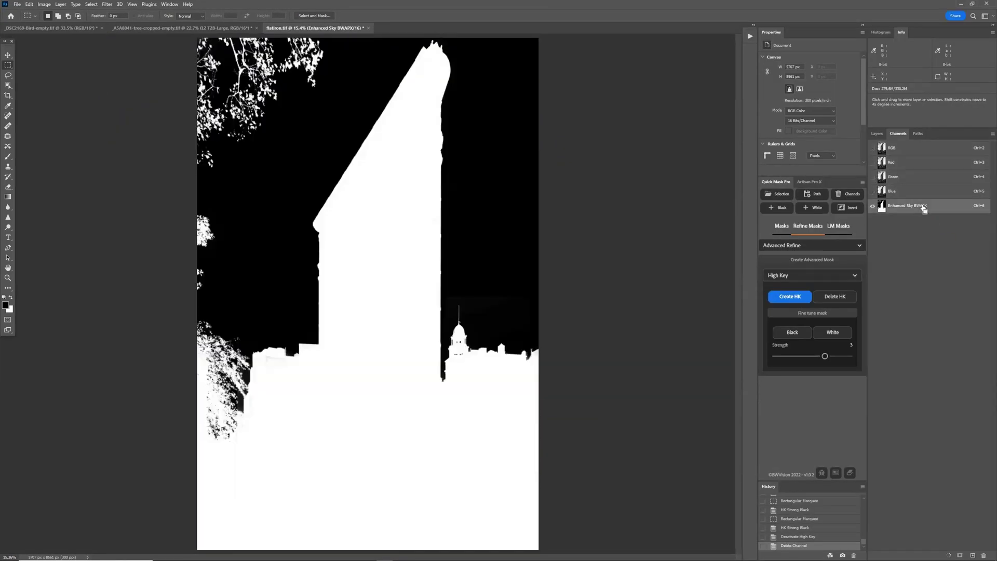
pyautogui.hotkey('ctrl', 'i')
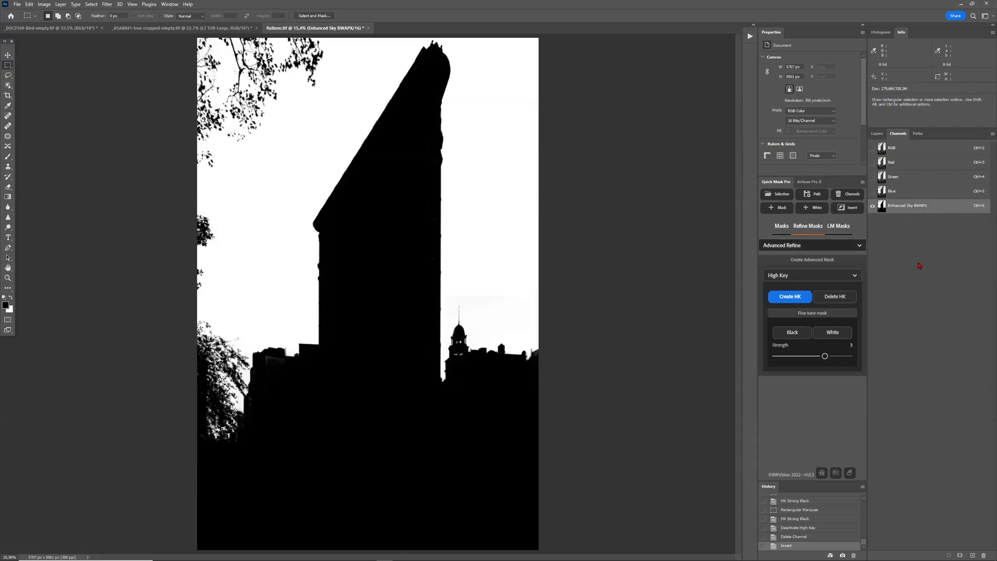
pyautogui.hotkey('ctrl', '+')
pyautogui.hotkey('ctrl', '+')
pyautogui.hotkey('ctrl', '+')
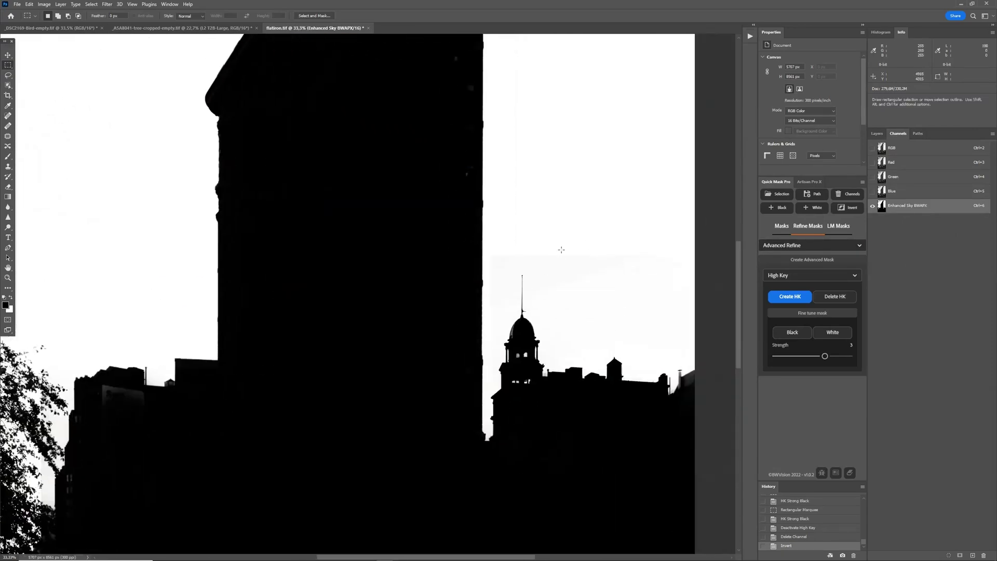
# Examine the sky mask around the domed tower, rooftops, water tower and railing, compare it with the RGB image, and return to the full photo
pyautogui.hscroll(4, 552, 266)
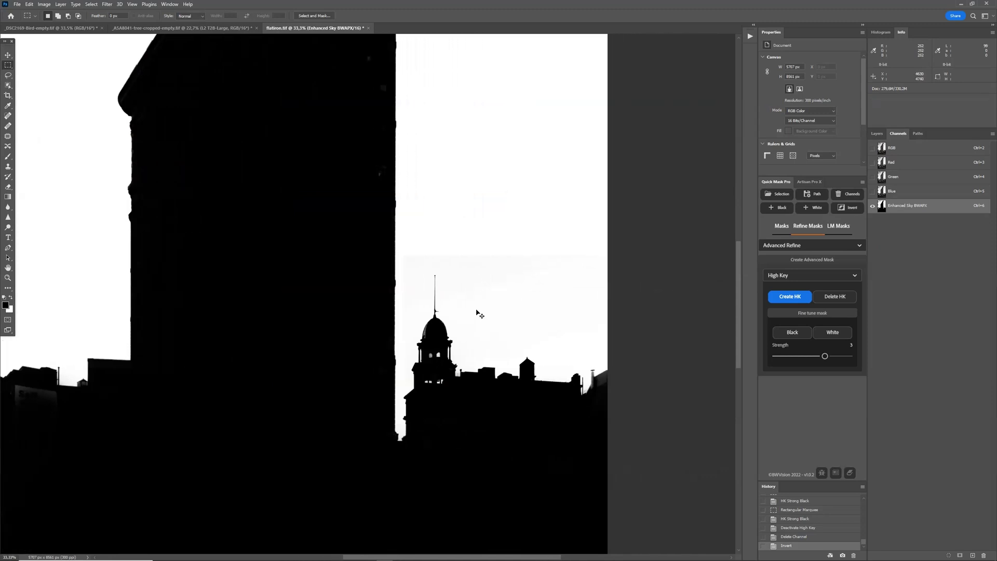
pyautogui.scroll(4, 477, 313)
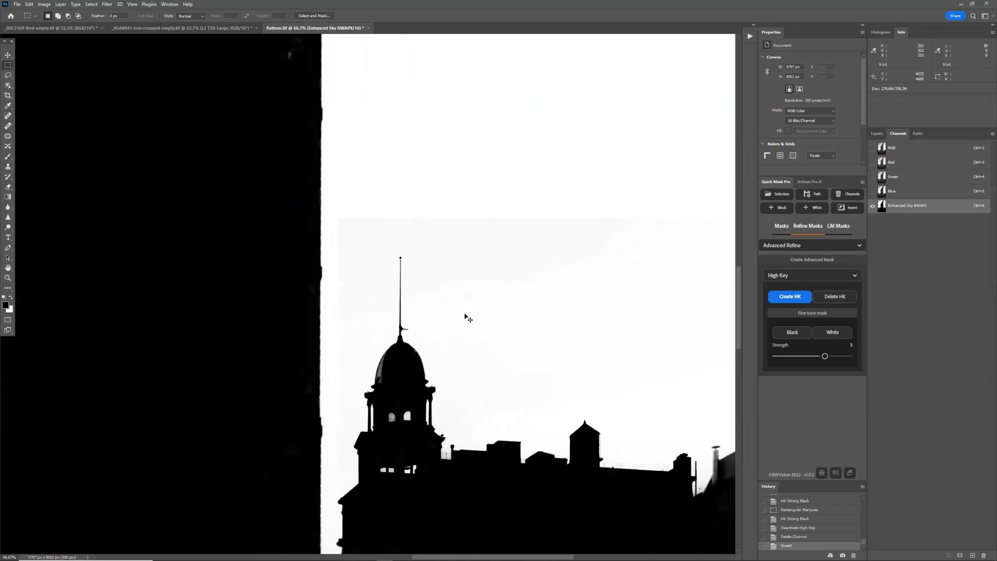
pyautogui.scroll(3, 468, 318)
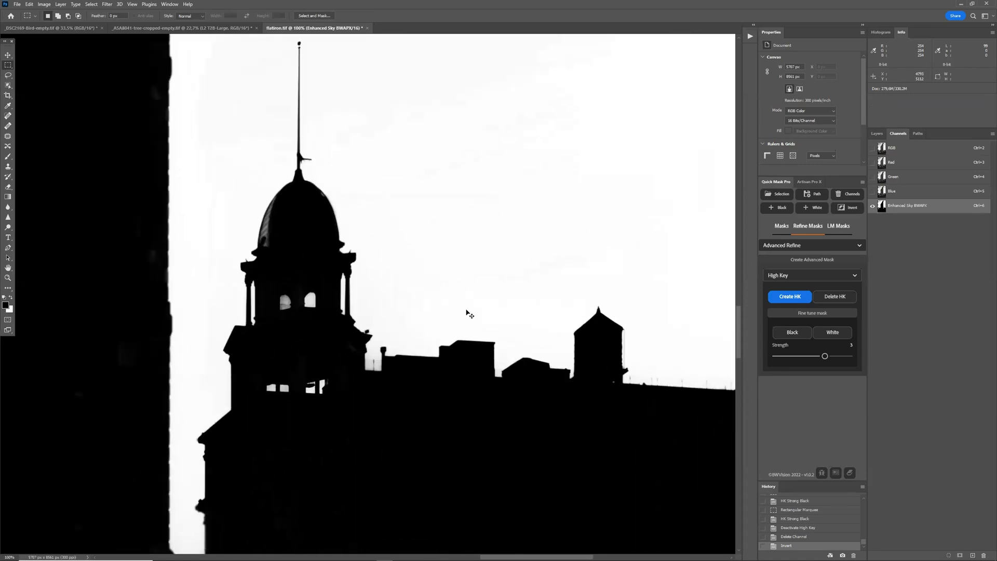
pyautogui.scroll(3, 468, 314)
pyautogui.hscroll(5, 340, 422)
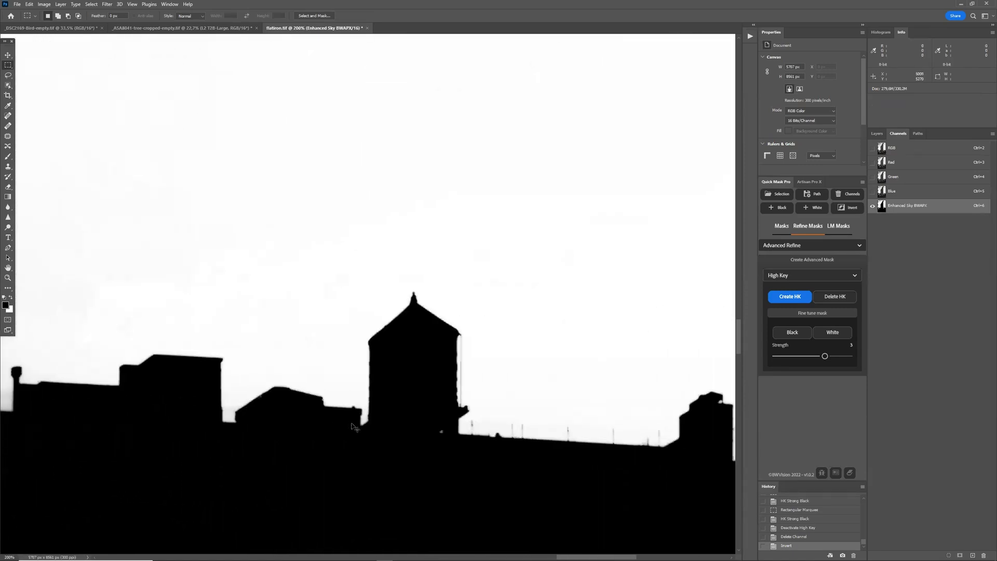
pyautogui.hscroll(3, 353, 426)
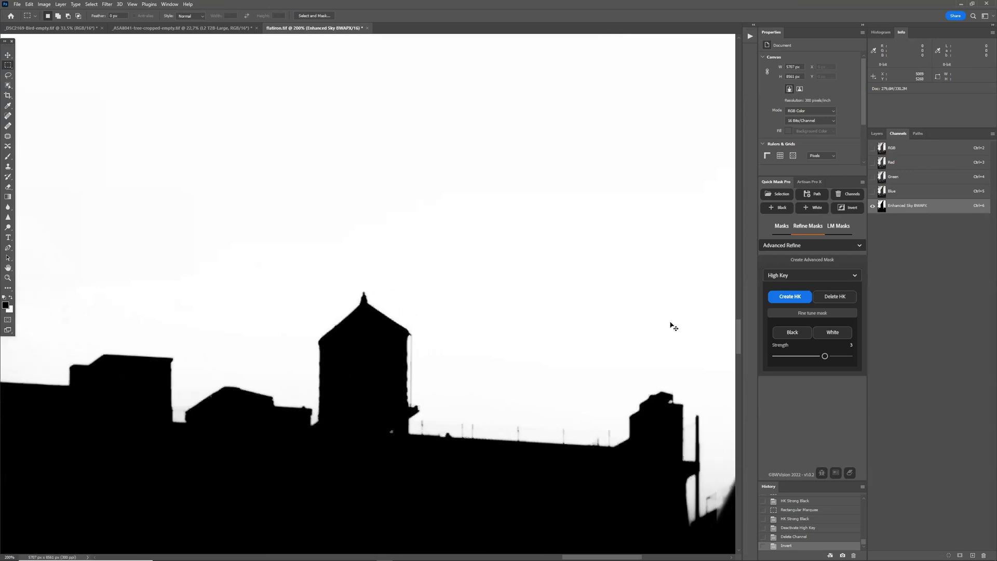
pyautogui.click(919, 151)
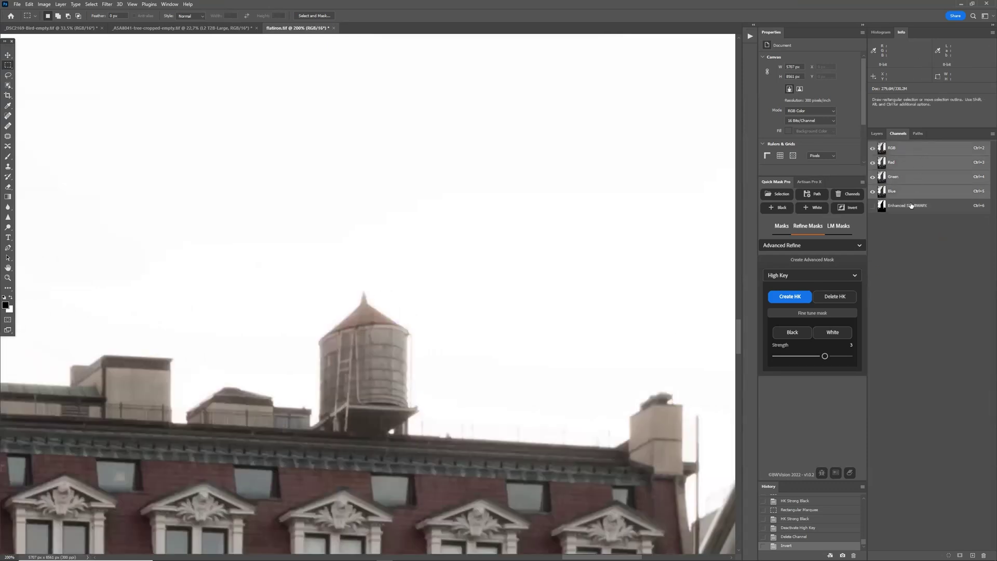
pyautogui.click(911, 206)
pyautogui.hotkey('ctrl', '0')
pyautogui.hotkey('ctrl', '2')
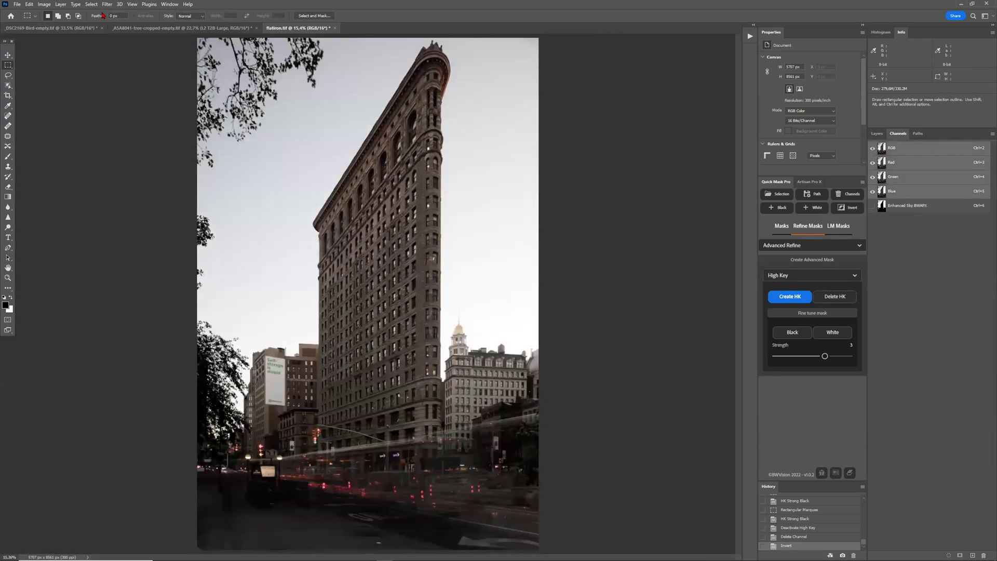
# Try Select Subject on the Flatiron building in the photo, and clear the resulting selection
pyautogui.click(87, 5)
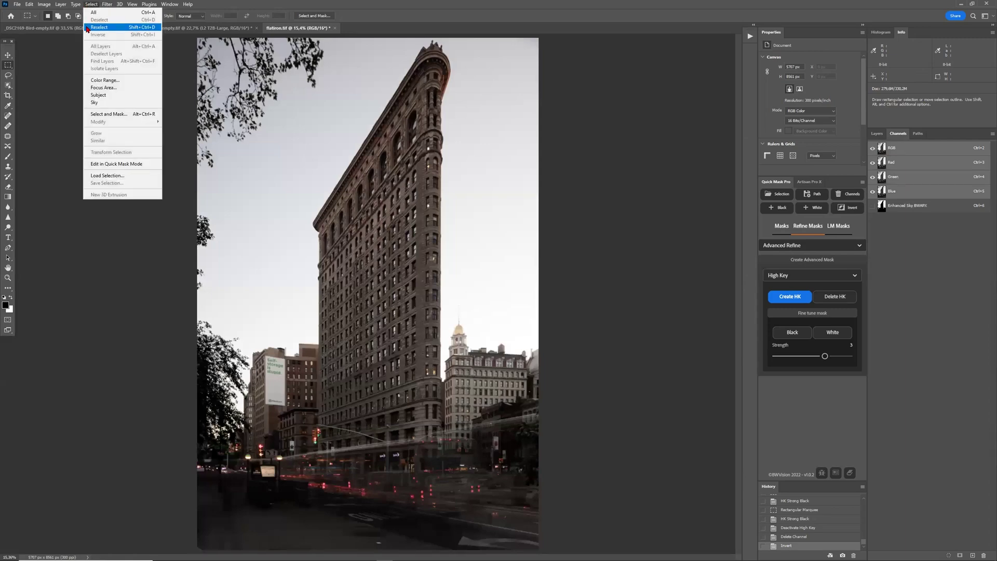
pyautogui.click(98, 95)
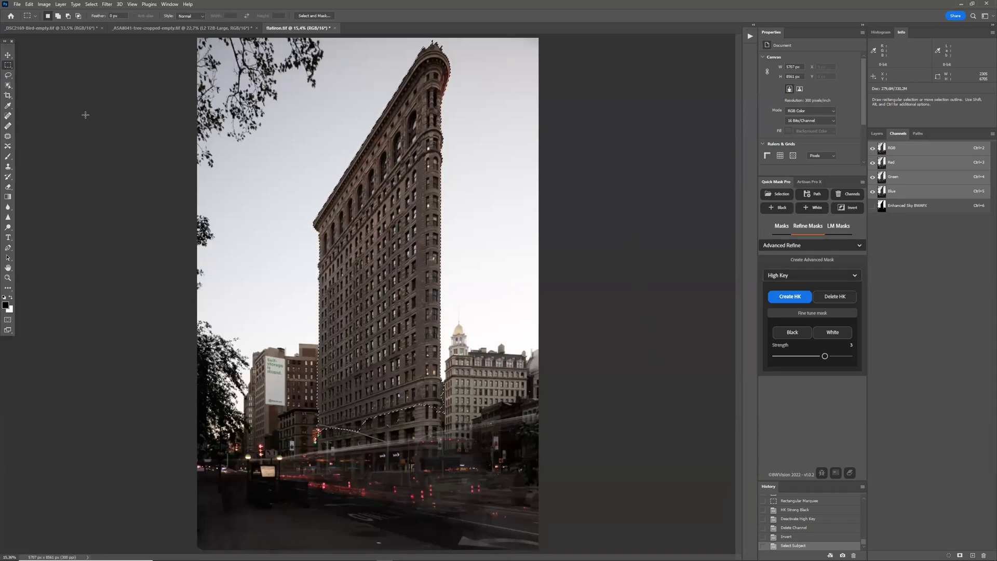
pyautogui.press('w')
pyautogui.click(92, 5)
pyautogui.click(101, 22)
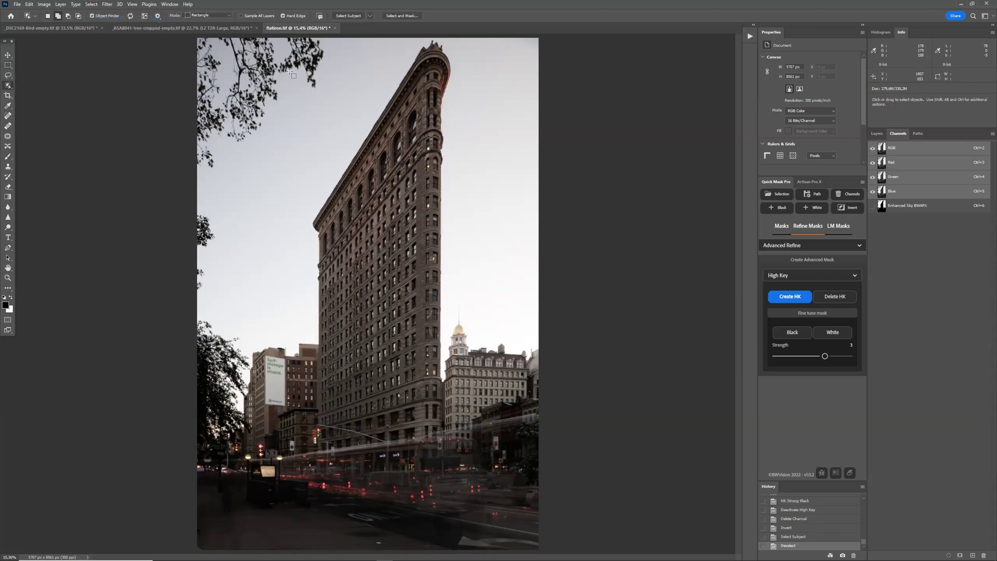
# Select the Flatiron building with Object Selection, and add its street-level base, undoing the first attempt at the base
pyautogui.moveTo(282, 65); pyautogui.dragTo(446, 492)
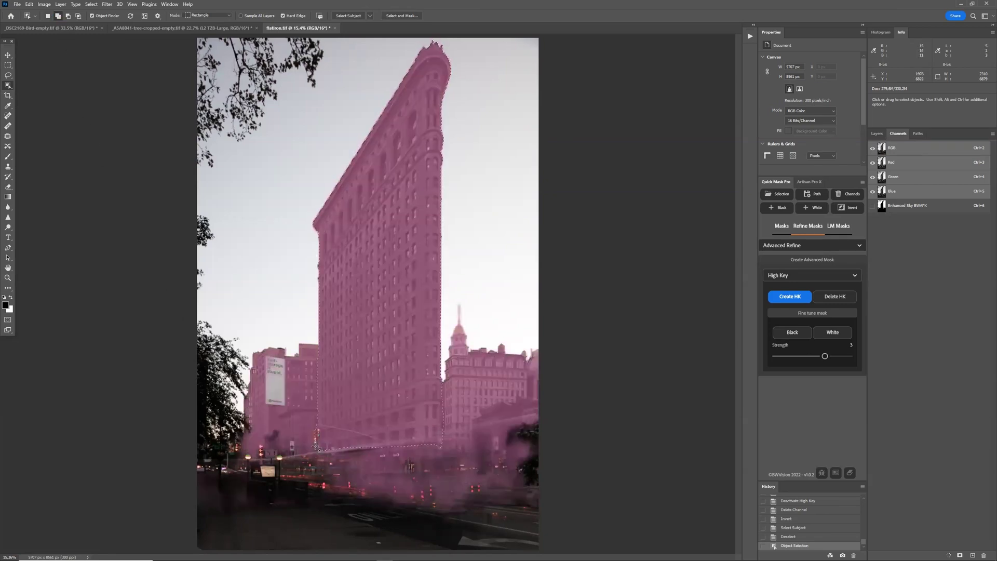
pyautogui.moveTo(317, 437); pyautogui.dragTo(443, 490)
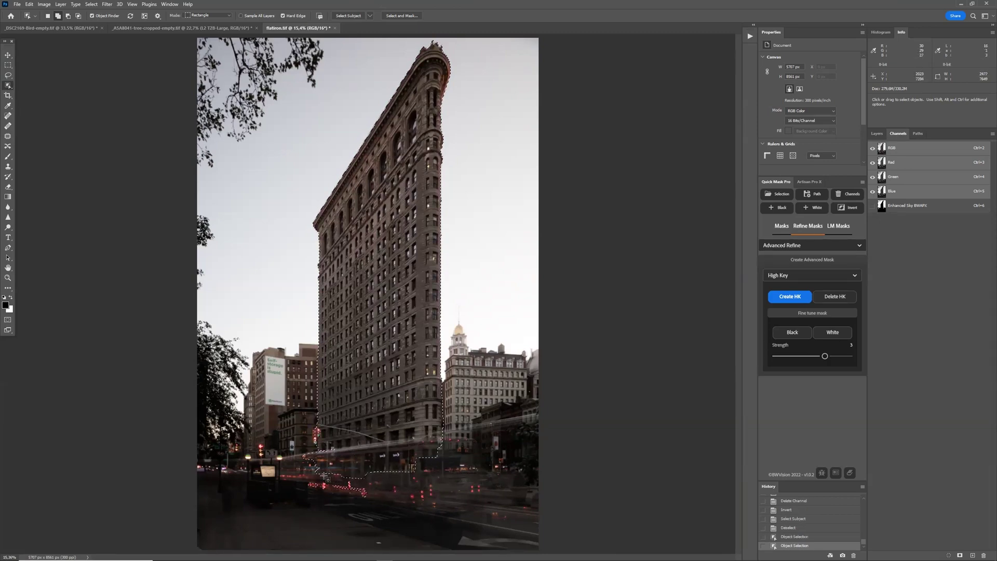
pyautogui.click(793, 537)
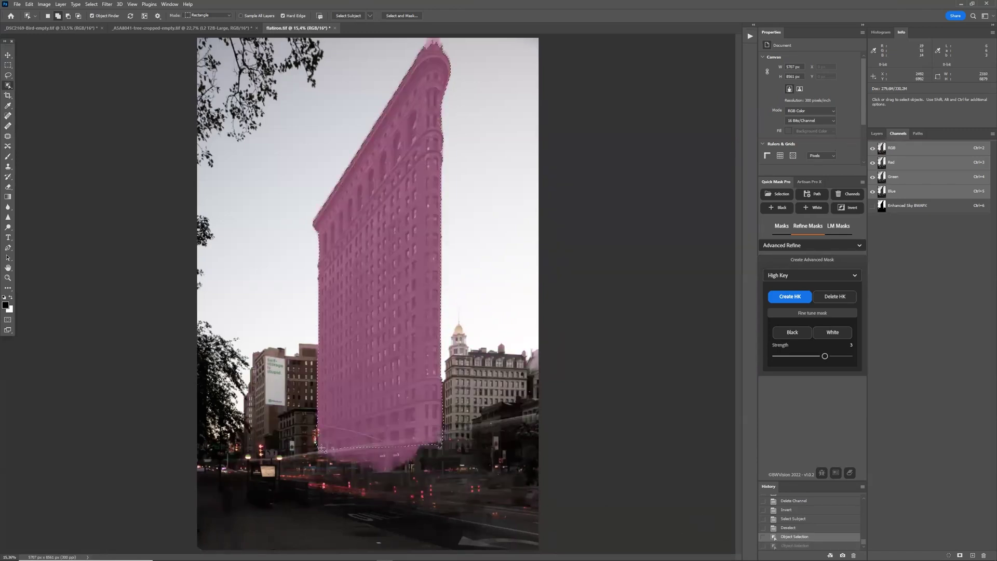
pyautogui.moveTo(315, 442); pyautogui.dragTo(372, 456)
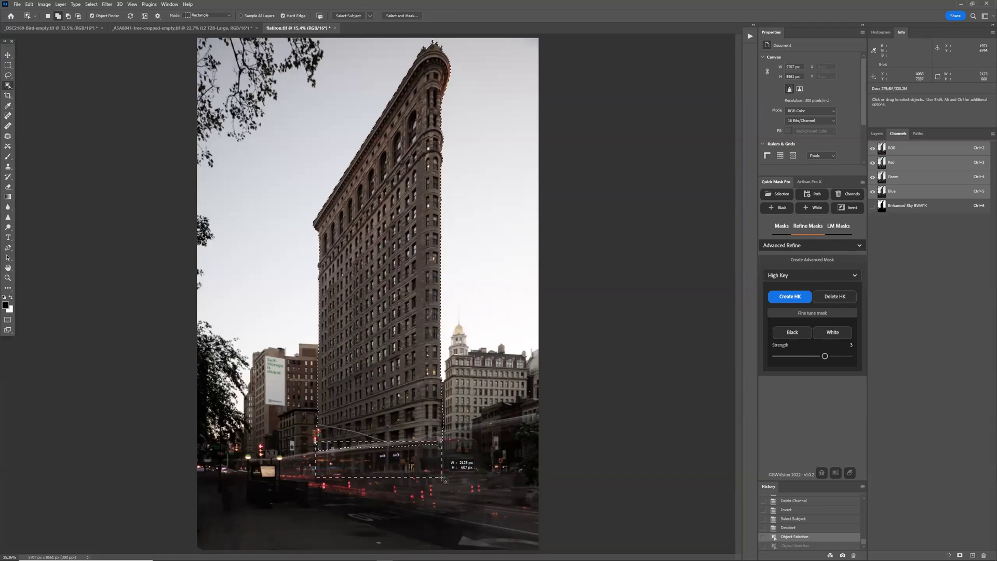
pyautogui.moveTo(442, 476); pyautogui.dragTo(442, 476)
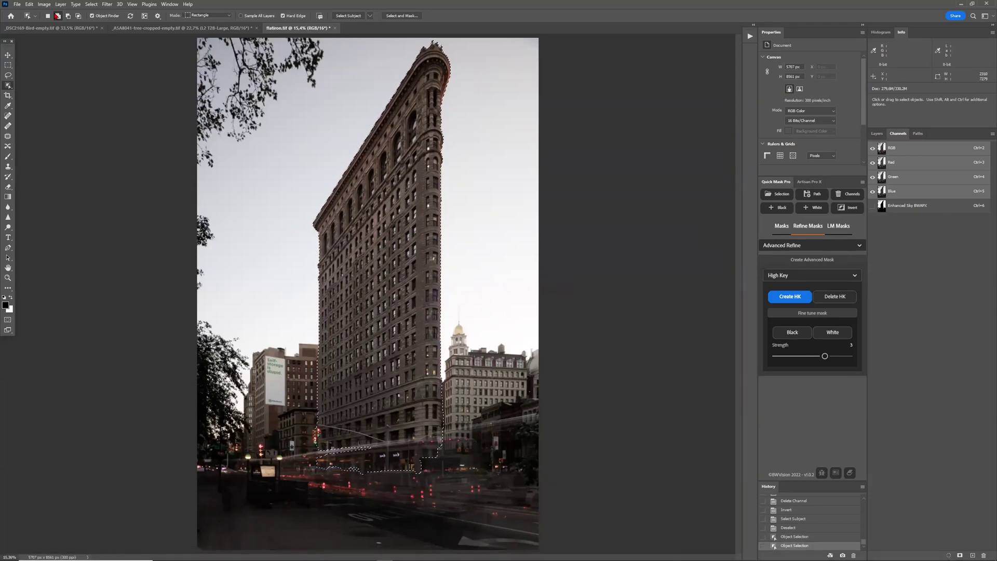
# Add a rectangular marquee about 2100 px wide over the building's base, squaring off the selection at street level
pyautogui.click(8, 65)
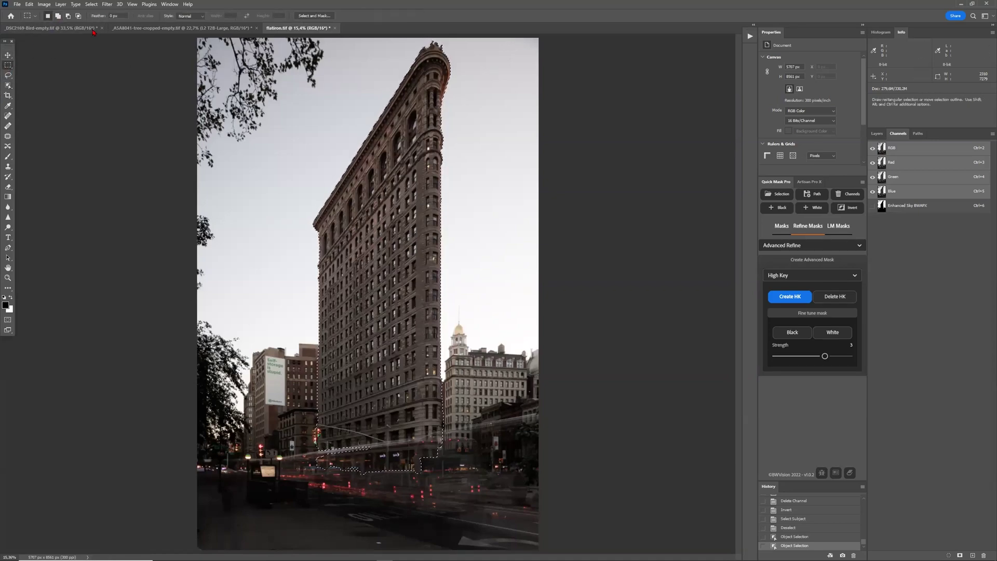
pyautogui.click(58, 16)
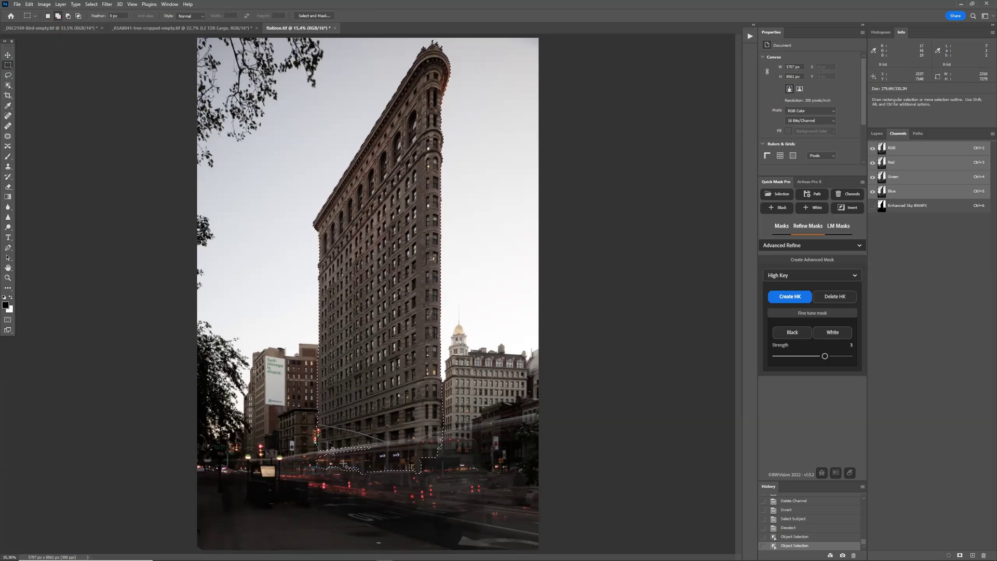
pyautogui.moveTo(320, 446); pyautogui.dragTo(389, 483)
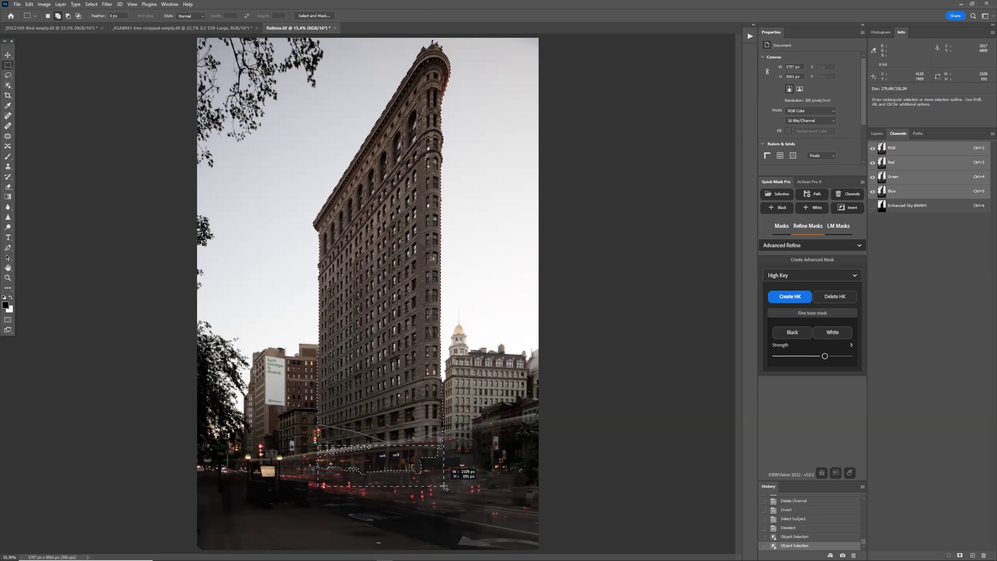
pyautogui.moveTo(444, 484); pyautogui.dragTo(443, 485)
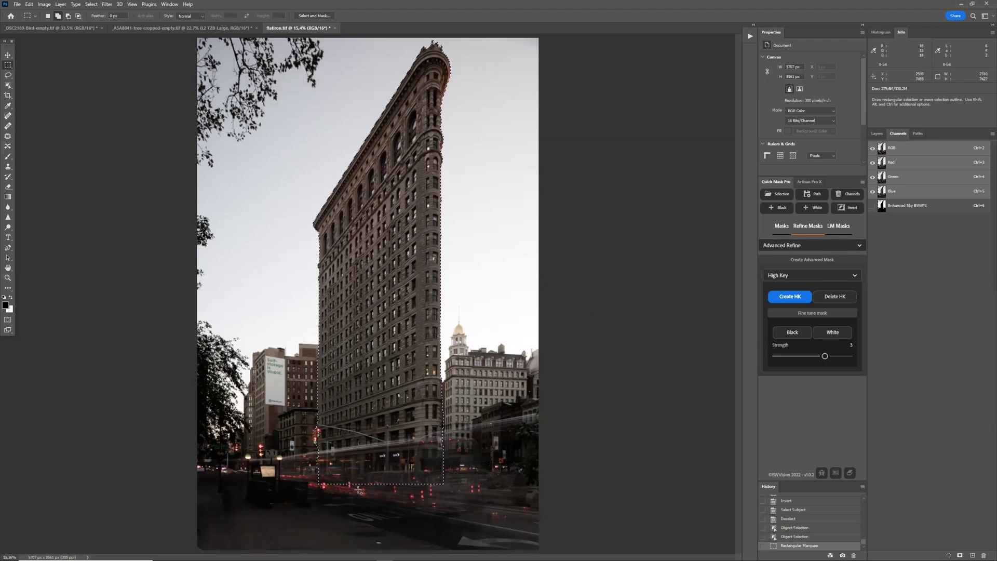
# Undo the wrongly added Object Selection at the traffic light beside the building's lower edge, and subtract that area from the selection instead
pyautogui.scroll(1, 380, 466)
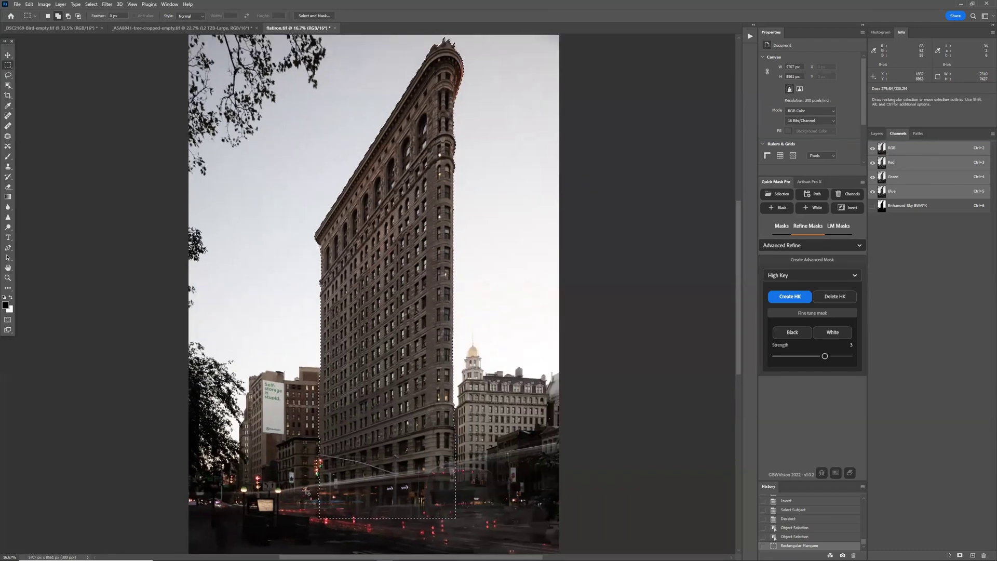
pyautogui.scroll(2, 301, 487)
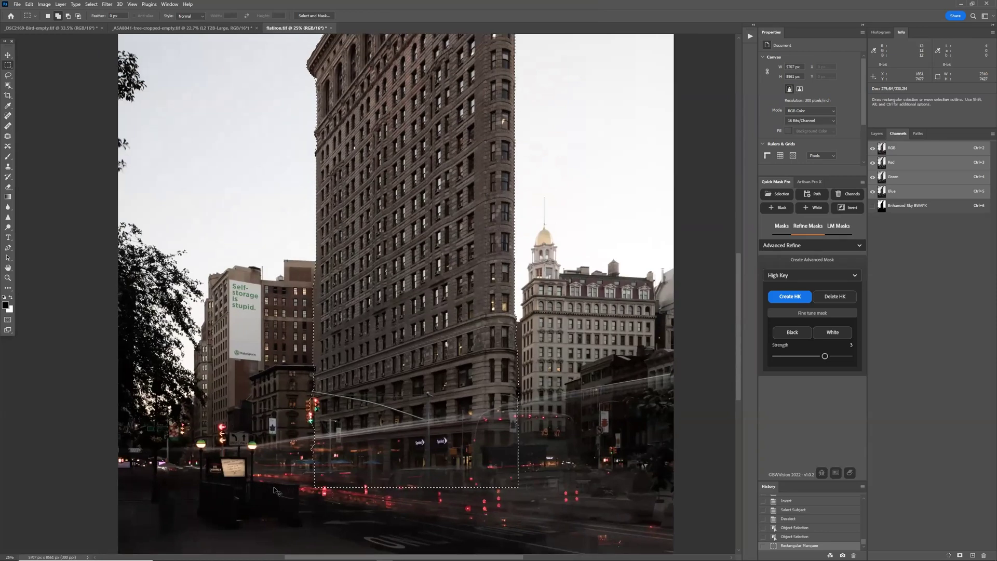
pyautogui.scroll(1, 236, 481)
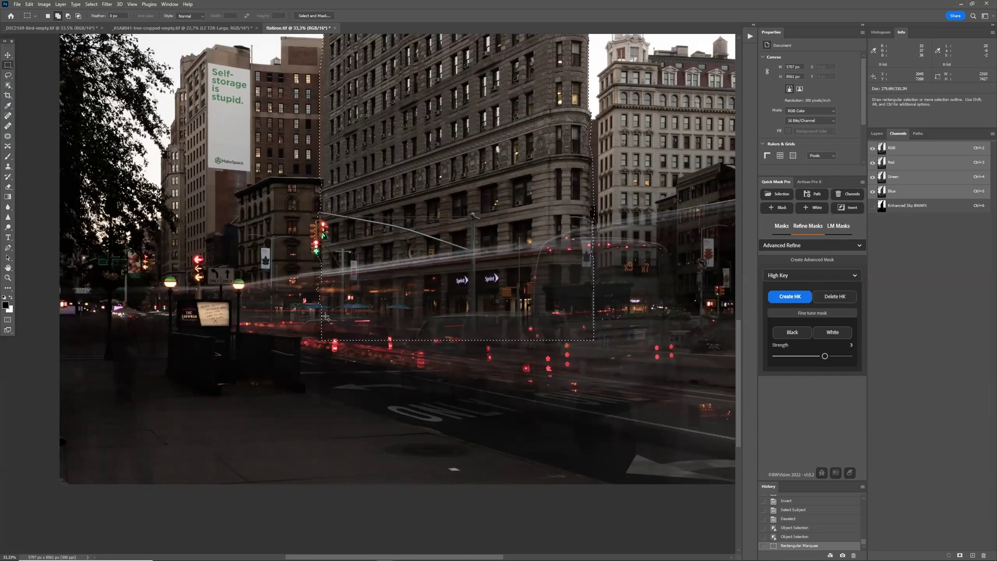
pyautogui.scroll(1, 326, 317)
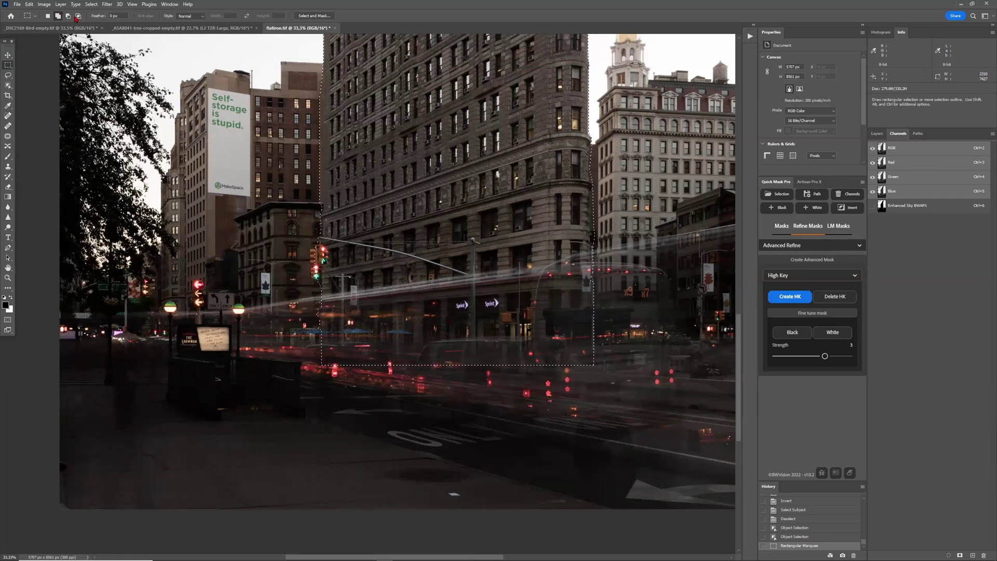
pyautogui.click(8, 85)
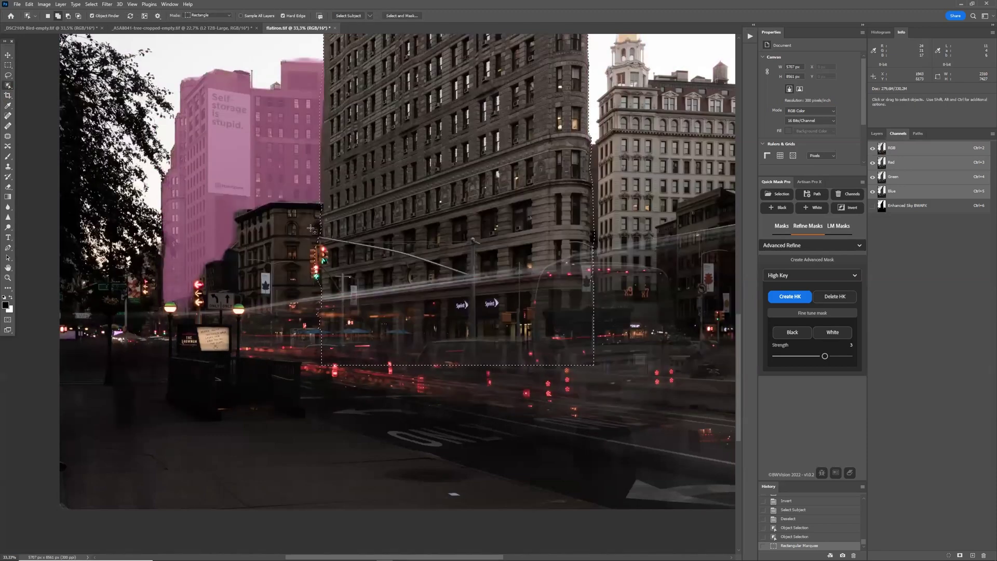
pyautogui.moveTo(308, 239); pyautogui.dragTo(312, 259)
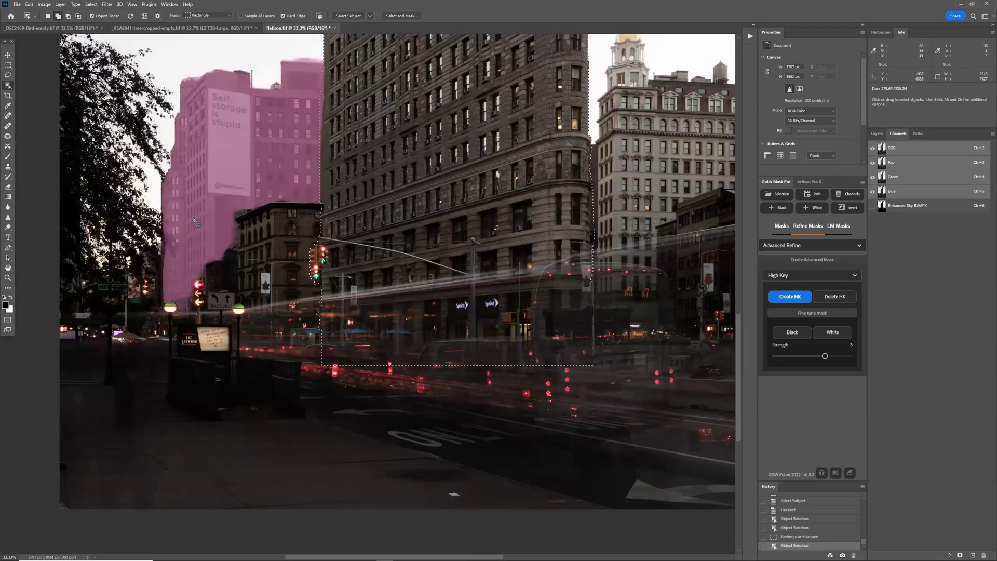
pyautogui.hotkey('ctrl', 'z')
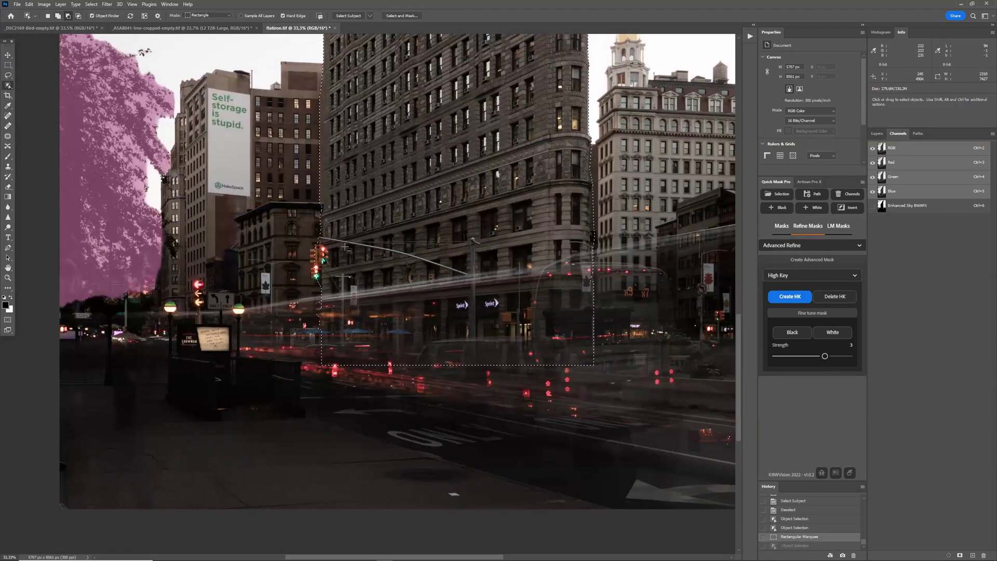
pyautogui.moveTo(298, 226); pyautogui.dragTo(318, 322)
# Subtract the stray strips along the Flatiron's two lower side edges with Object Selection, and check the selection down to the street
pyautogui.scroll(5, 320, 349)
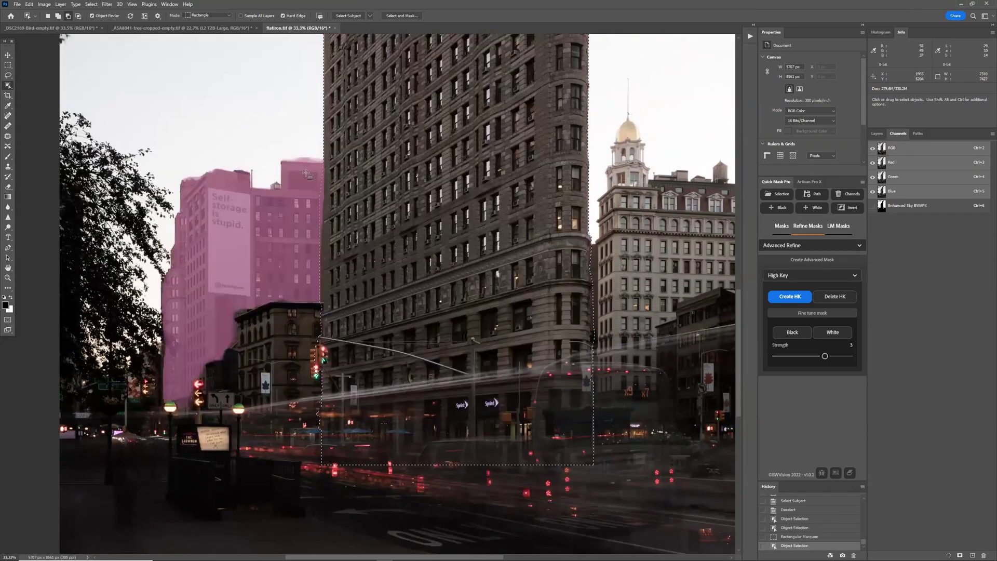
pyautogui.moveTo(306, 172); pyautogui.dragTo(323, 310)
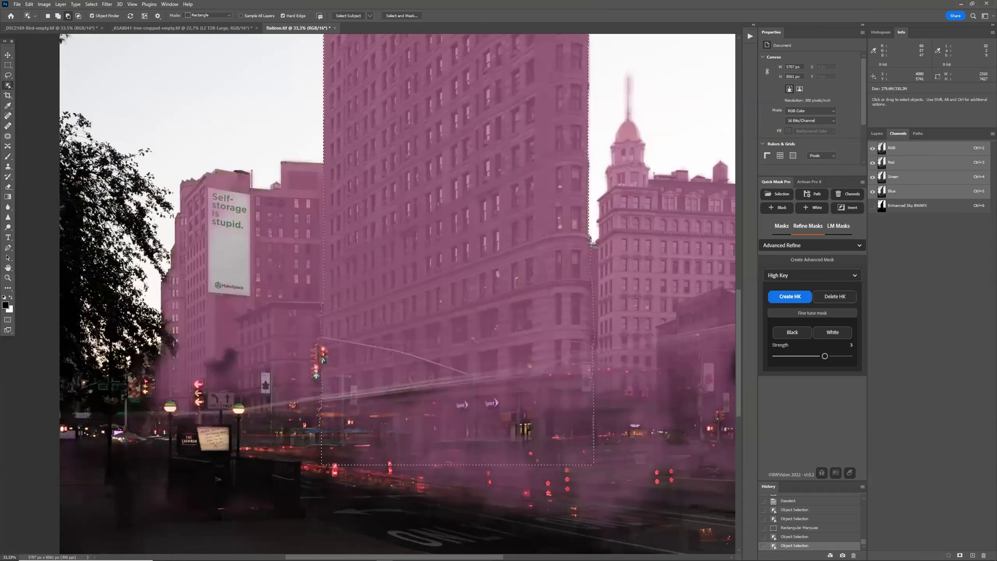
pyautogui.moveTo(592, 243); pyautogui.dragTo(630, 377)
pyautogui.scroll(-3, 414, 479)
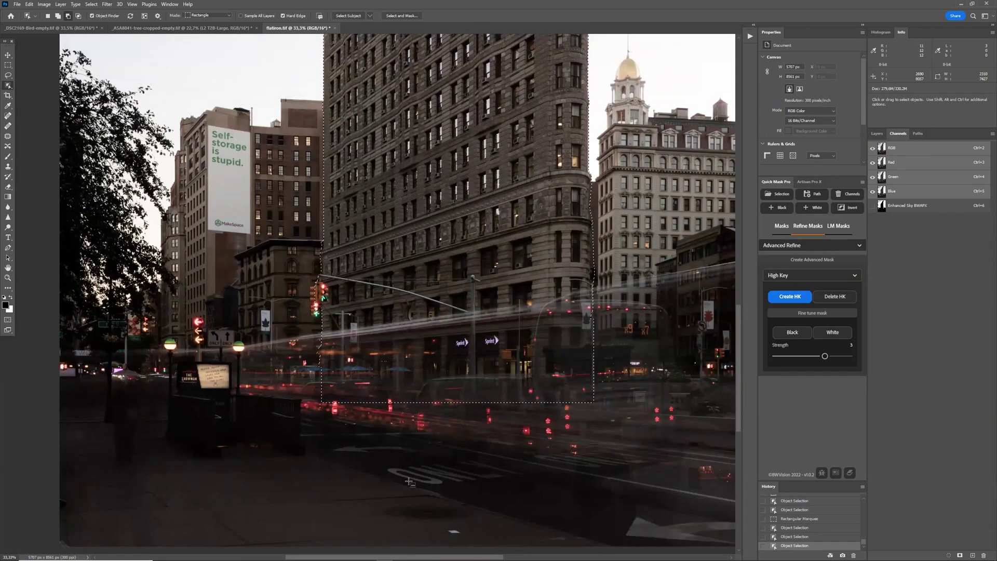
pyautogui.scroll(-2, 407, 482)
pyautogui.scroll(-2, 403, 480)
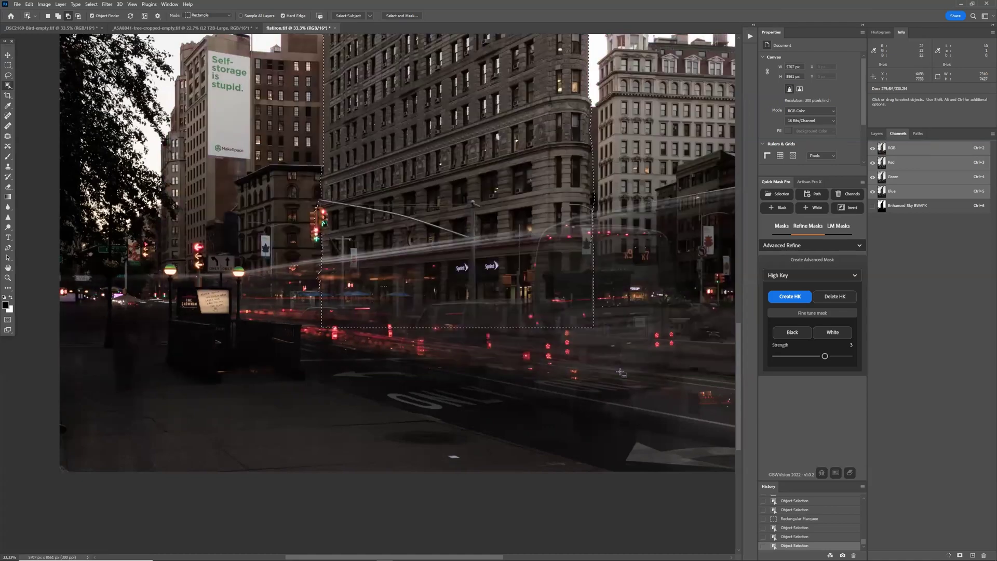
pyautogui.moveTo(470, 552)
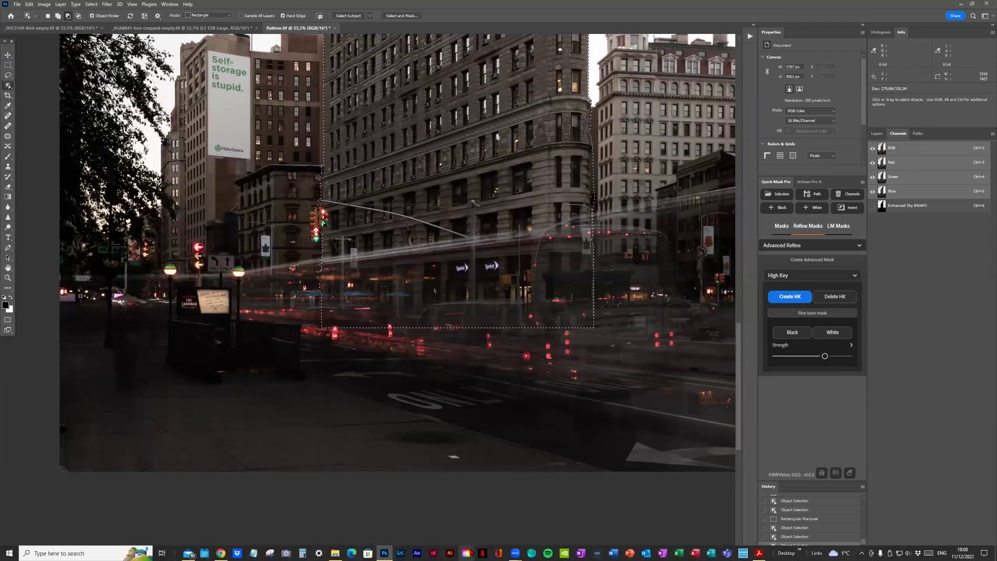
pyautogui.hotkey('ctrl', '0')
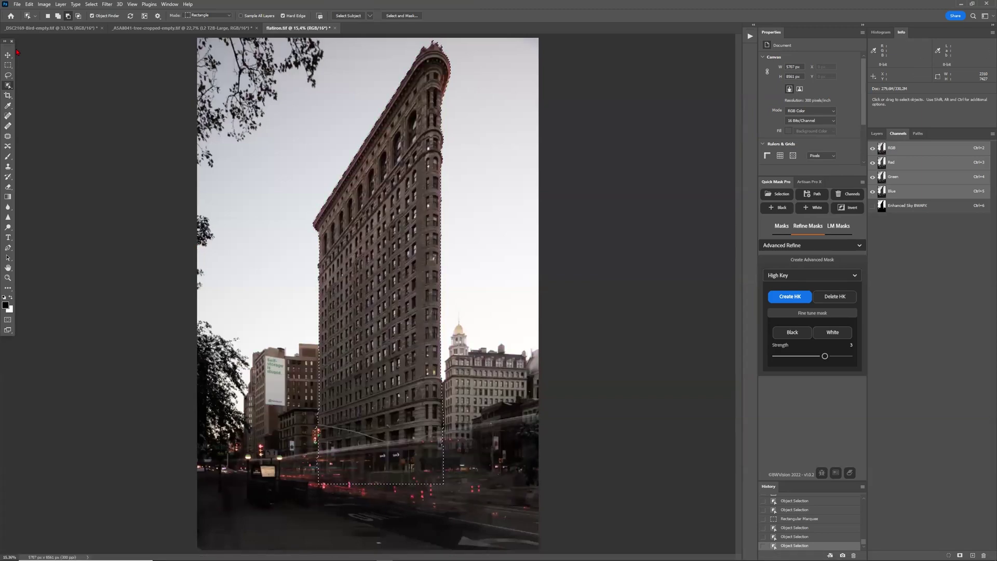
# Save the Flatiron building selection as a new channel named PS OBJ
pyautogui.press('m')
pyautogui.click(91, 5)
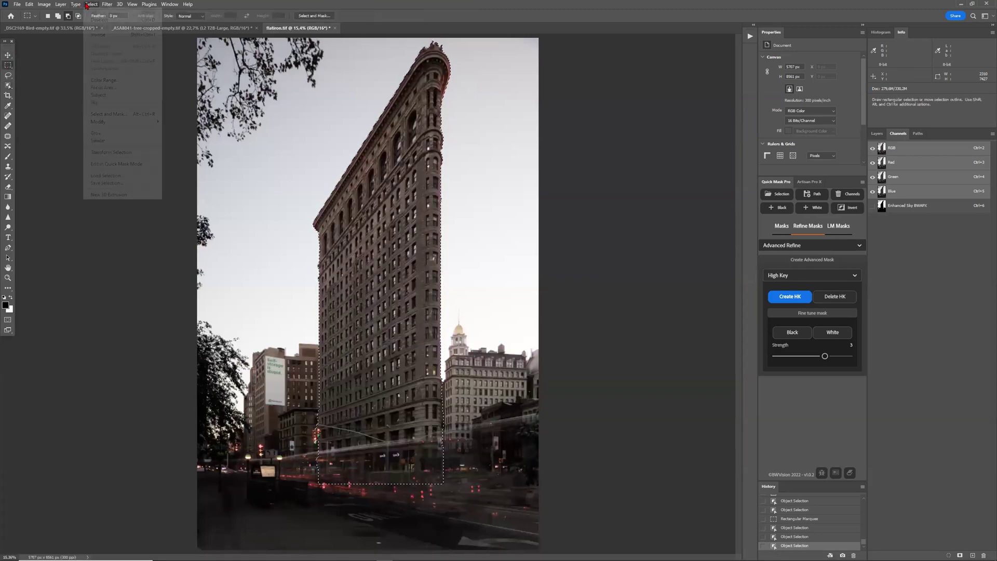
pyautogui.click(103, 183)
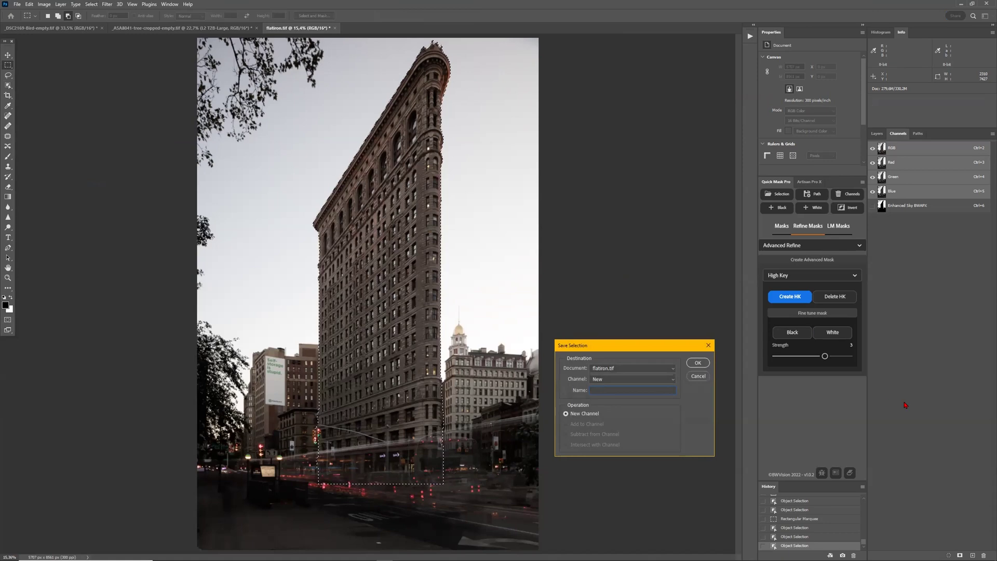
pyautogui.write('PS OBJ')
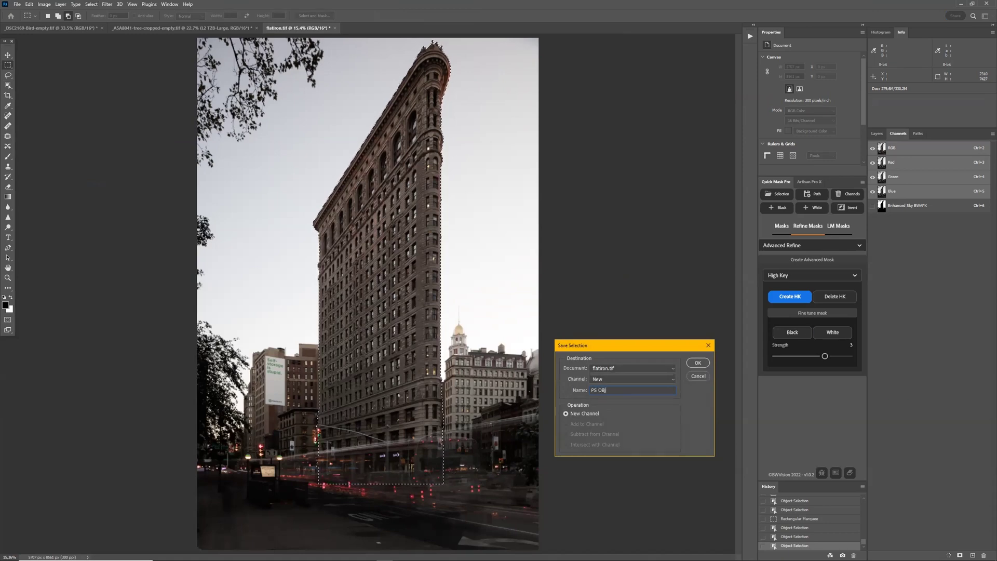
pyautogui.press('Return')
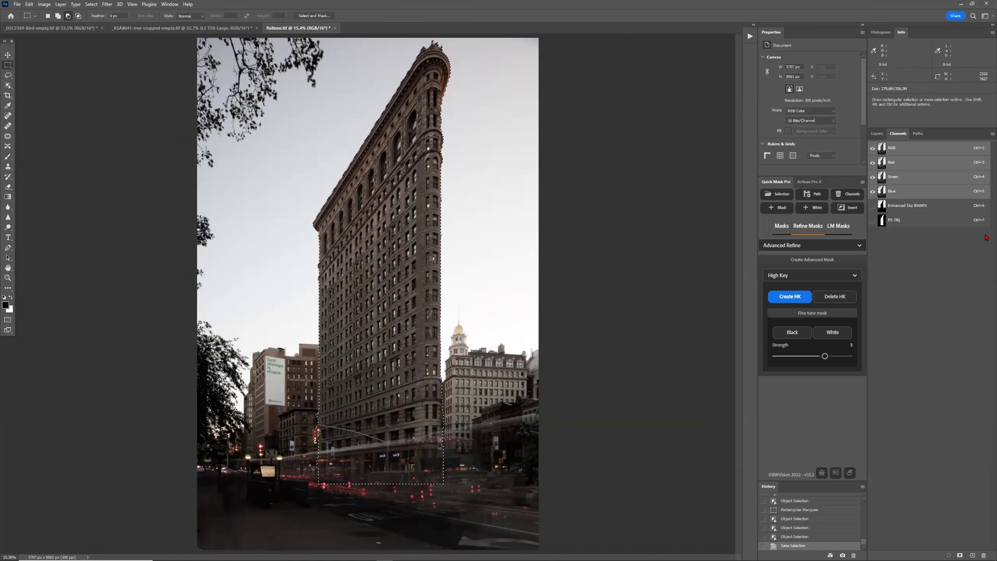
# Display the PS OBJ channel on its own and deselect the building outline
pyautogui.click(918, 222)
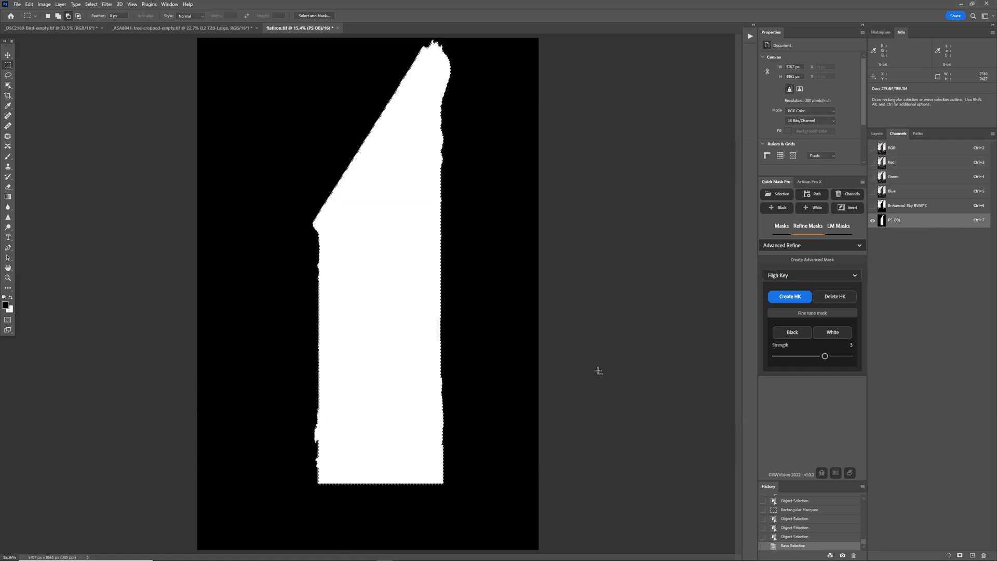
pyautogui.hotkey('ctrl', '+')
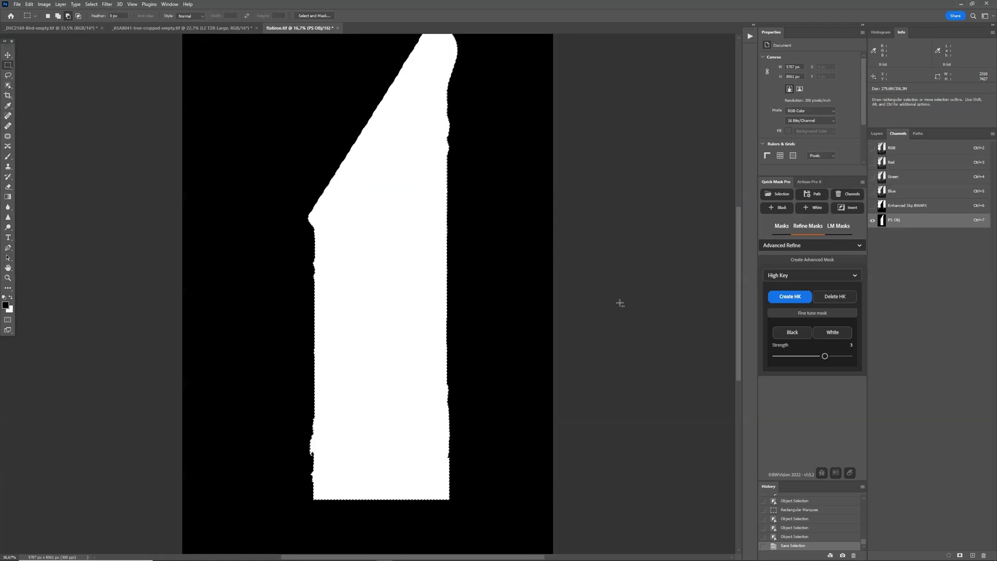
pyautogui.hotkey('ctrl', 'd')
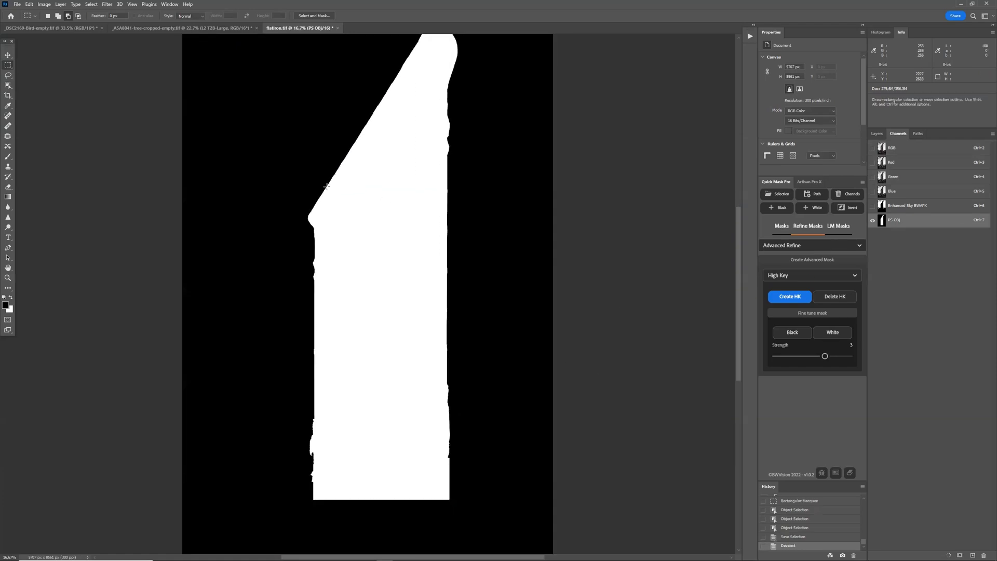
pyautogui.scroll(5, 309, 196)
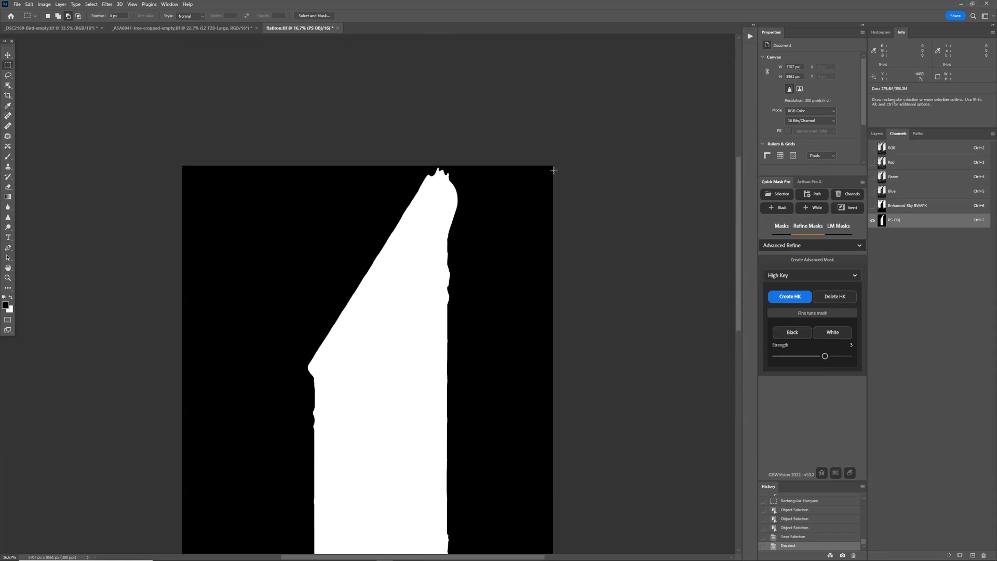
pyautogui.hotkey('ctrl', '+')
pyautogui.hotkey('ctrl', '+')
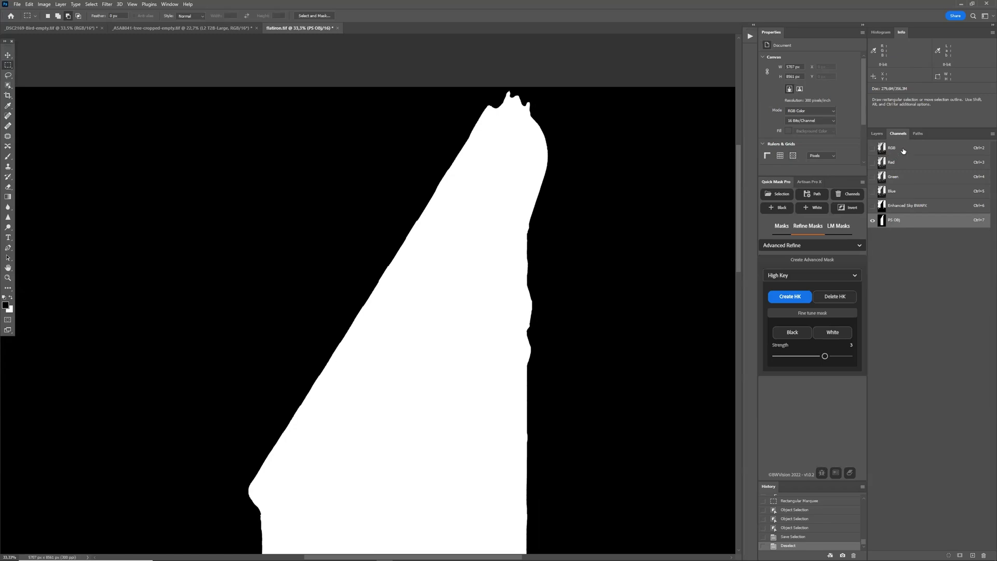
# Compare the PS OBJ mask around the building's crown with the colour photo and the Enhanced Sky channel
pyautogui.hotkey('ctrl', '2')
pyautogui.hotkey('ctrl', '+')
pyautogui.hotkey('ctrl', '+')
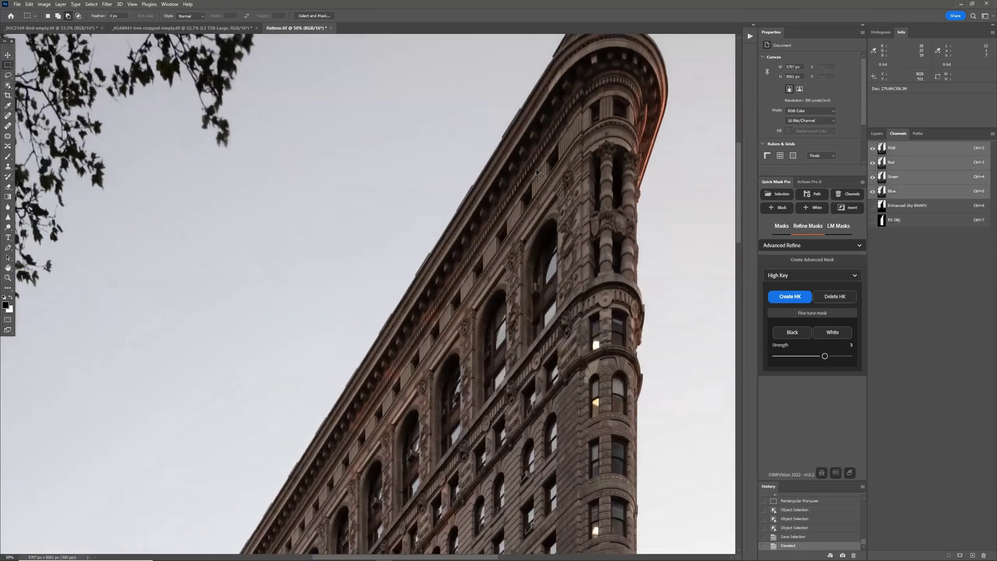
pyautogui.hotkey('ctrl', '+')
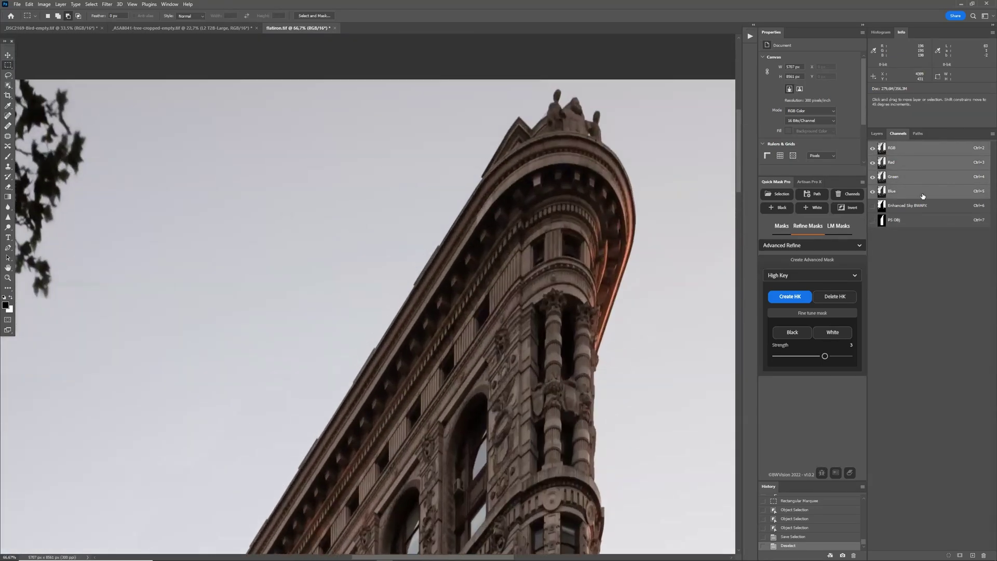
pyautogui.click(913, 218)
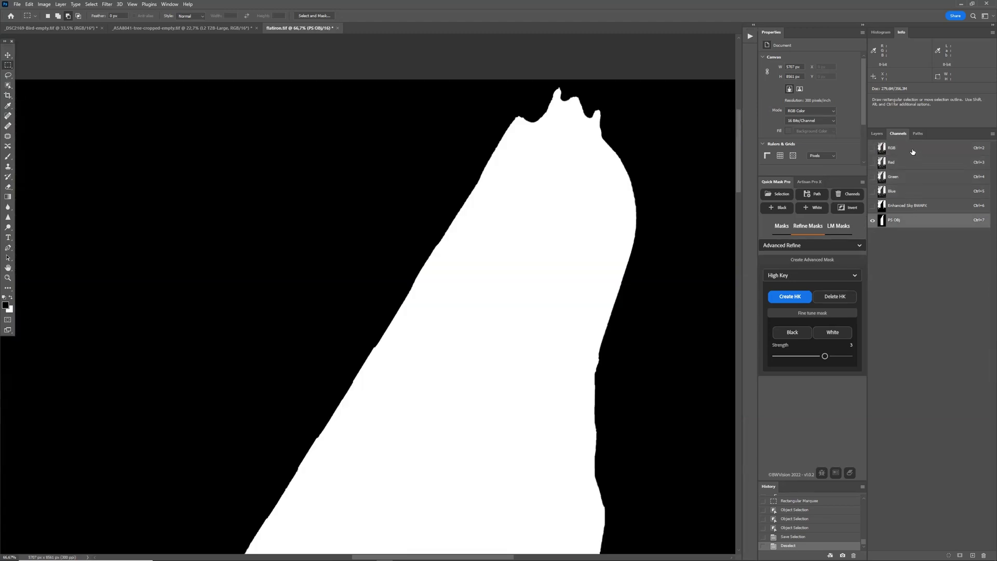
pyautogui.click(914, 206)
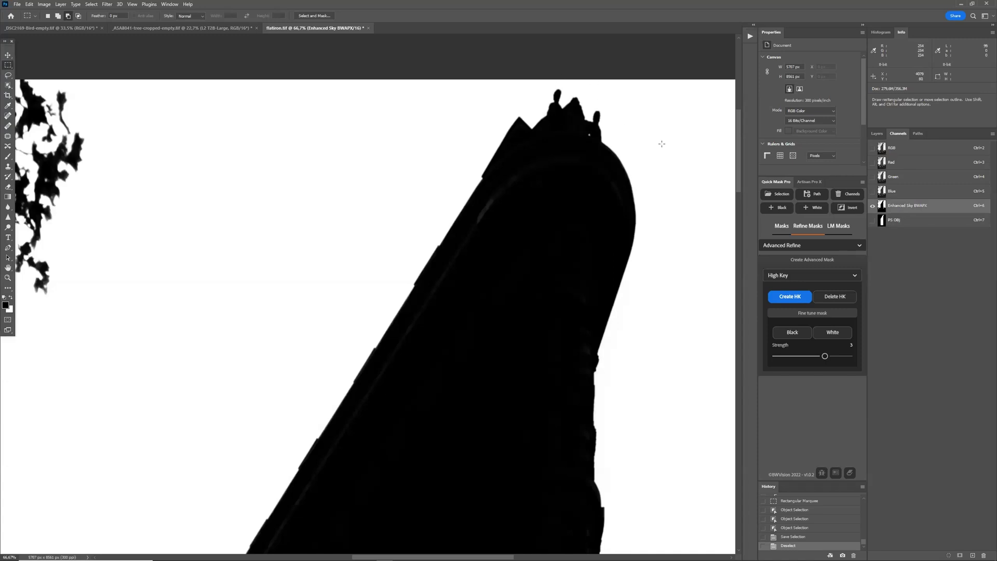
pyautogui.click(903, 220)
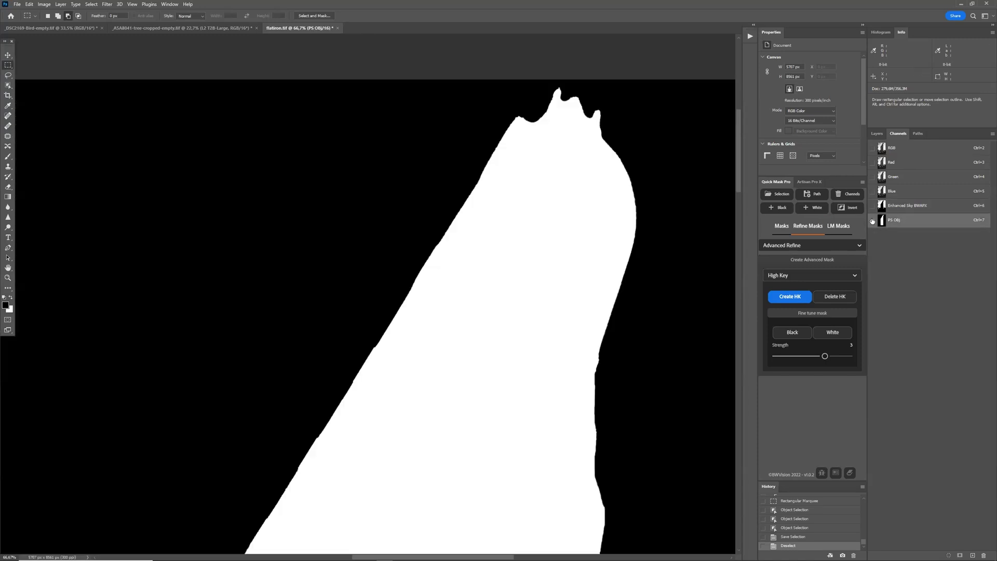
# Examine the PS OBJ mask's edges down the building's facade against the colour photo, ending with the whole mask in view
pyautogui.click(895, 149)
pyautogui.scroll(-3, 605, 202)
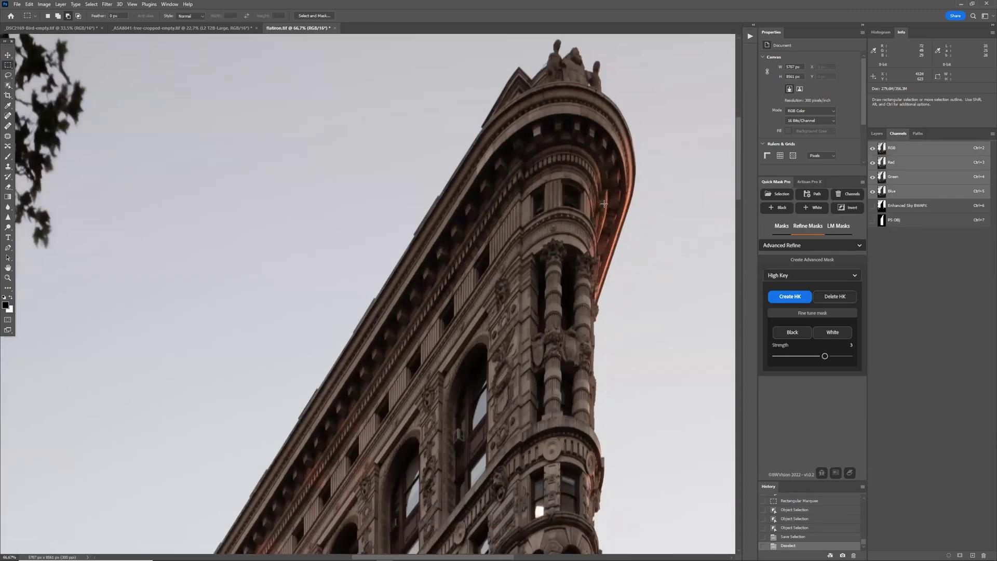
pyautogui.click(893, 220)
pyautogui.scroll(-3, 607, 307)
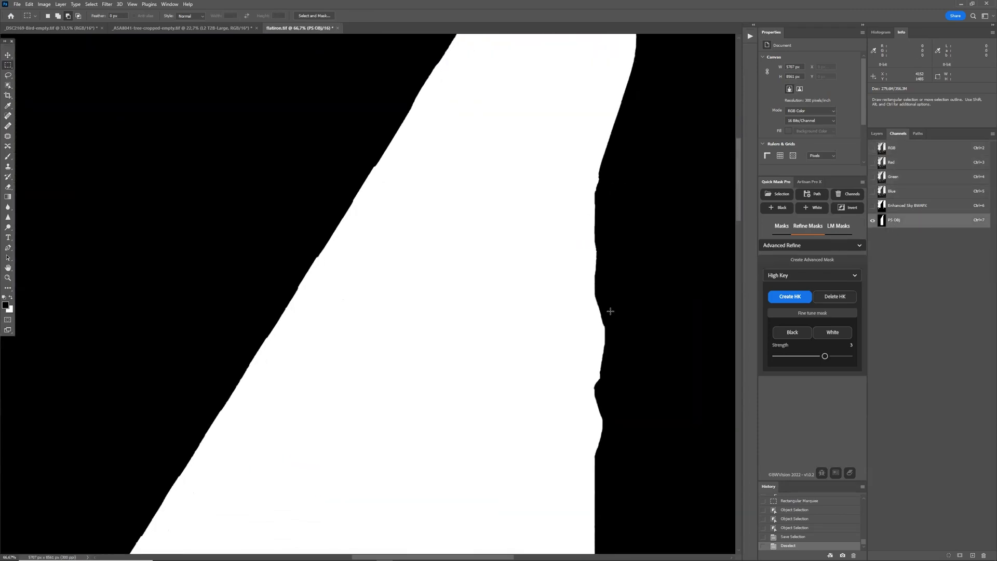
pyautogui.scroll(-6, 599, 339)
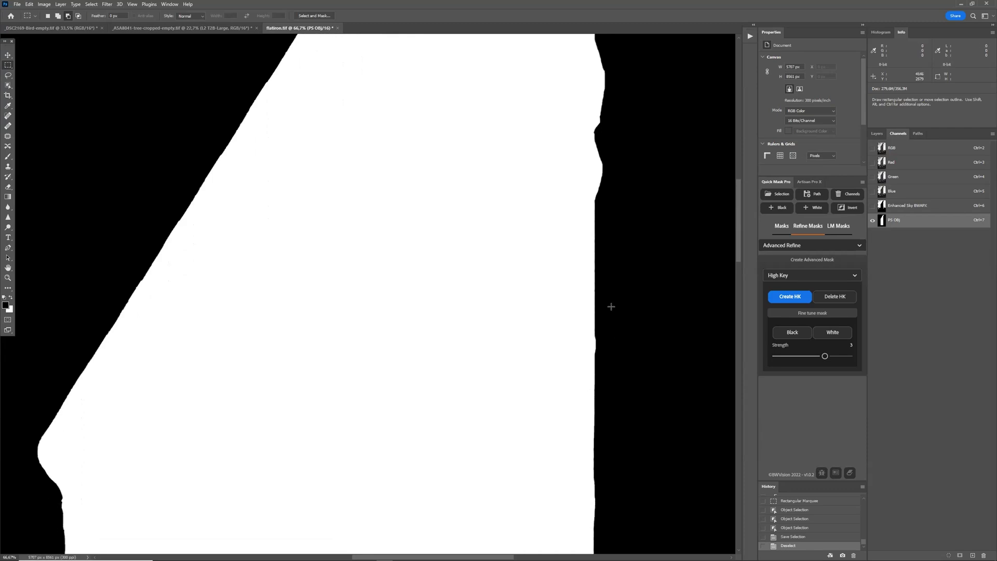
pyautogui.scroll(2, 612, 322)
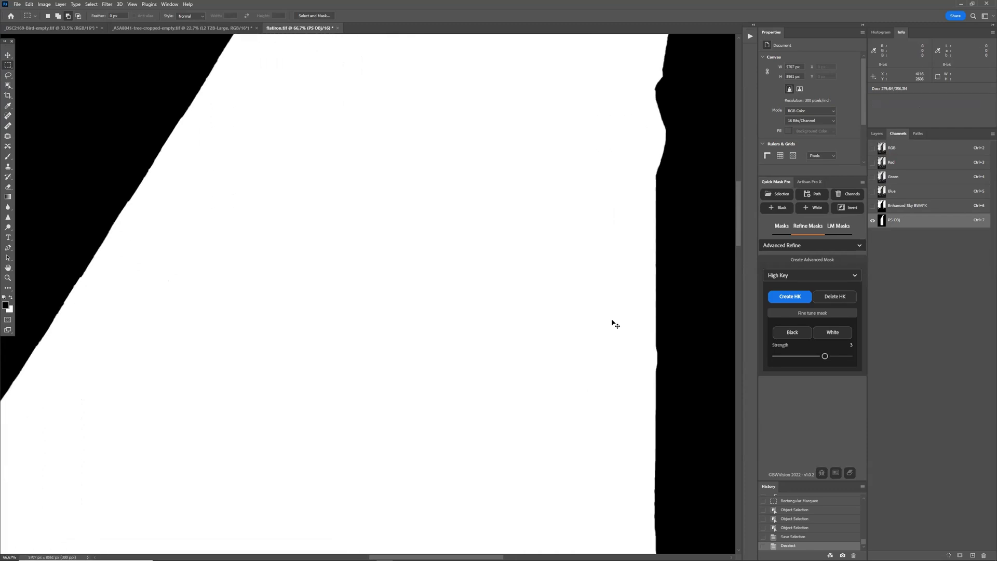
pyautogui.click(905, 150)
pyautogui.click(901, 224)
pyautogui.scroll(-5, 641, 226)
pyautogui.hscroll(1, 627, 222)
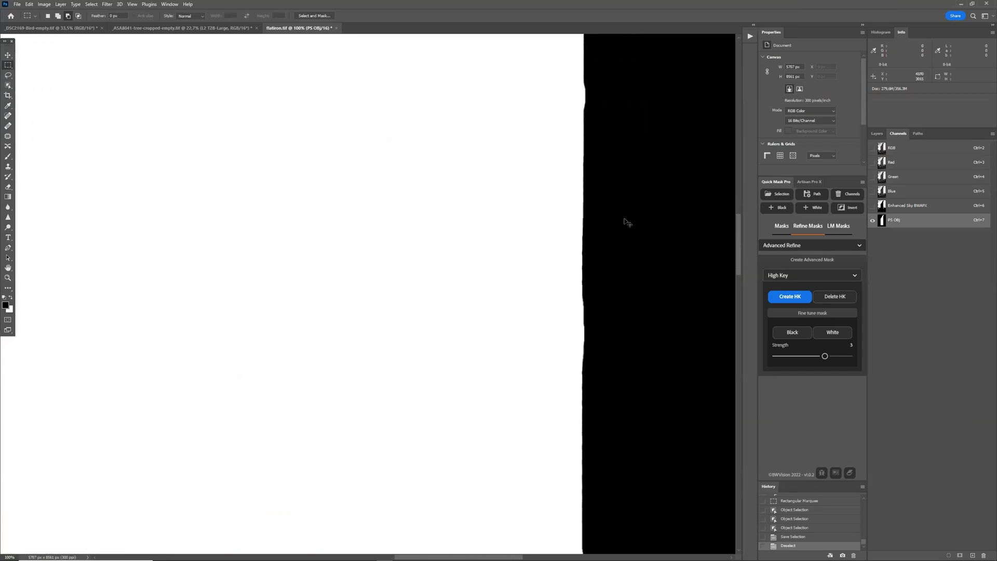
pyautogui.hotkey('ctrl', '0')
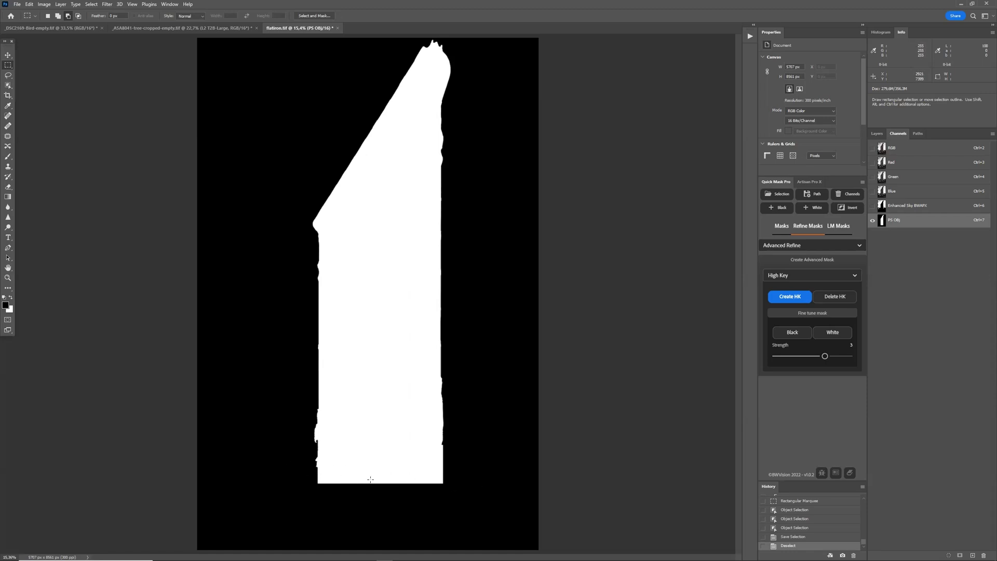
pyautogui.click(809, 182)
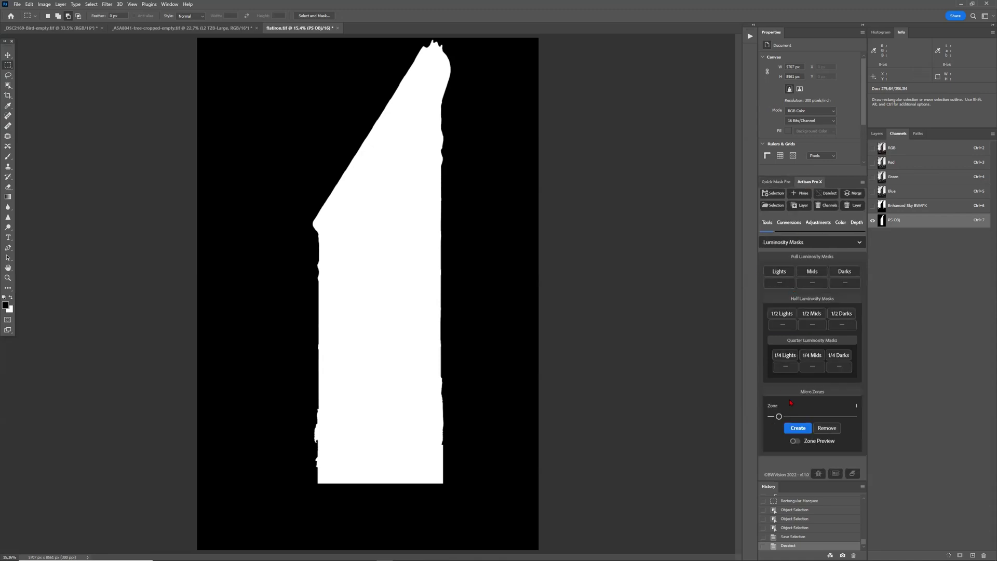
pyautogui.click(780, 182)
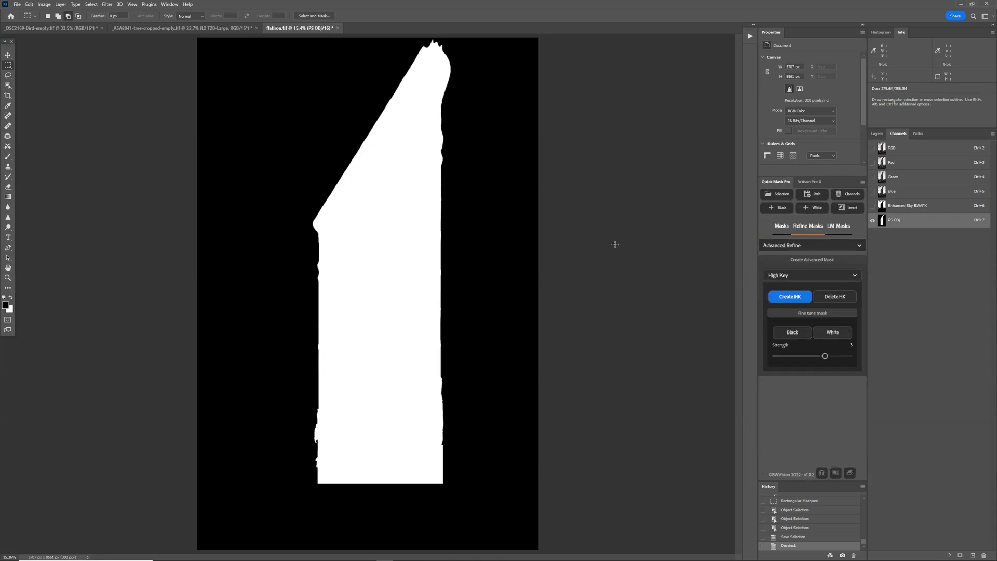
pyautogui.click(808, 181)
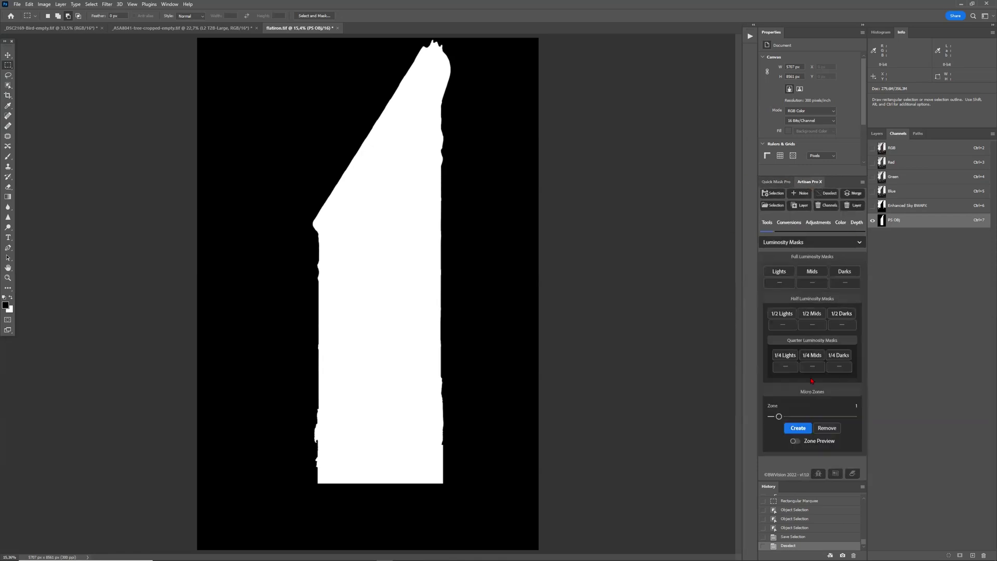
pyautogui.click(856, 223)
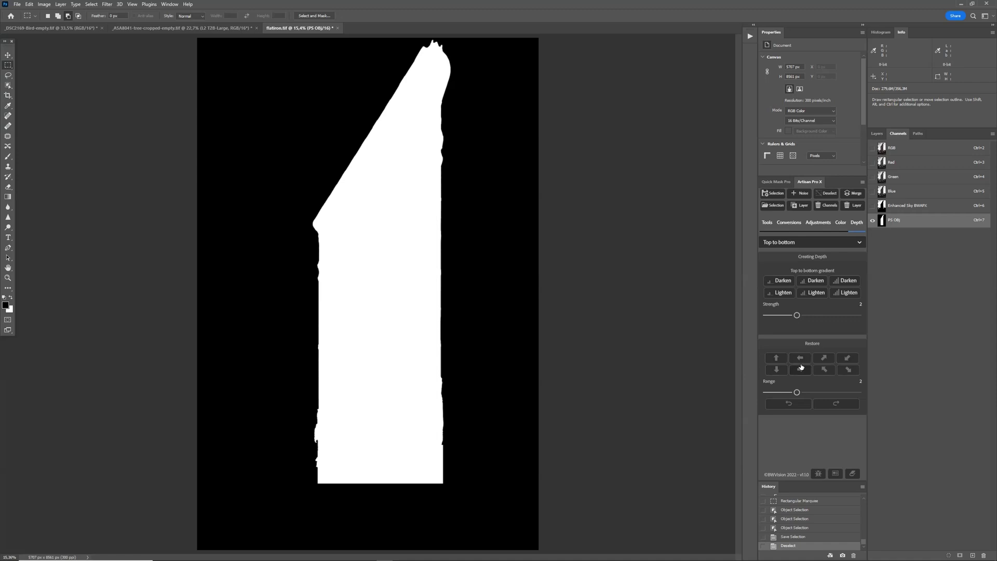
pyautogui.click(775, 181)
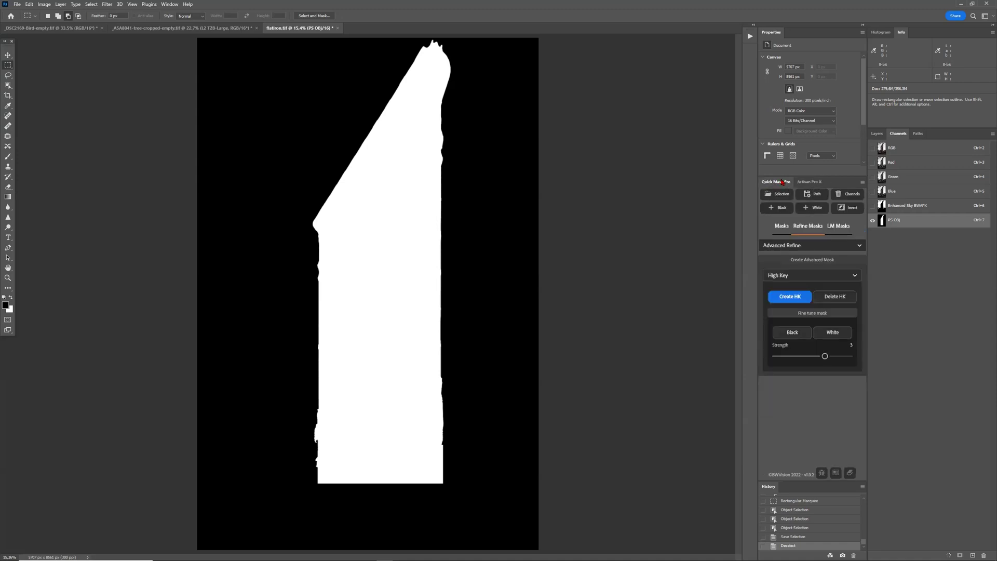
# Return to the RGB composite and switch Quick Mask Pro to the Manual Object Detect masks
pyautogui.click(897, 149)
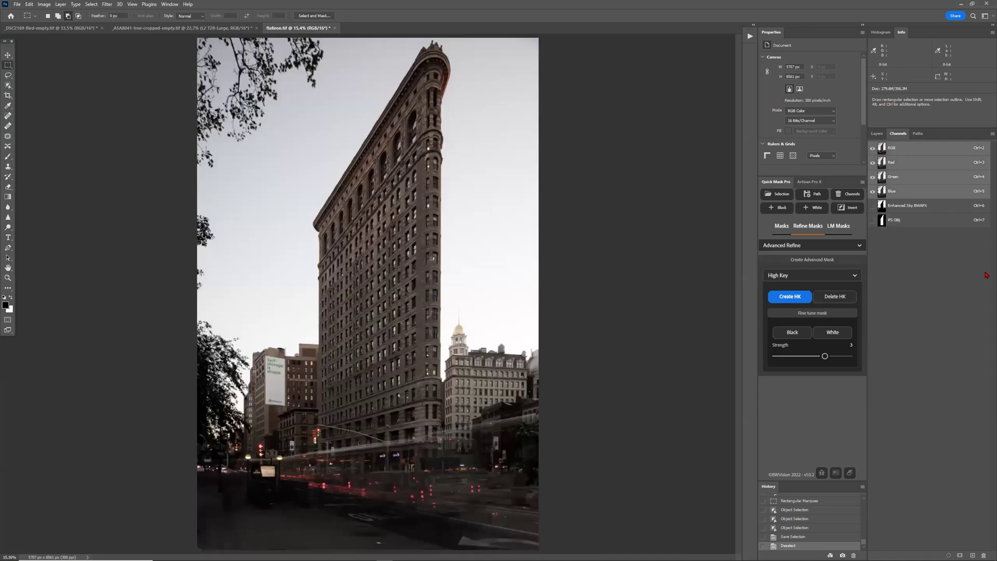
pyautogui.hotkey('ctrl', '7')
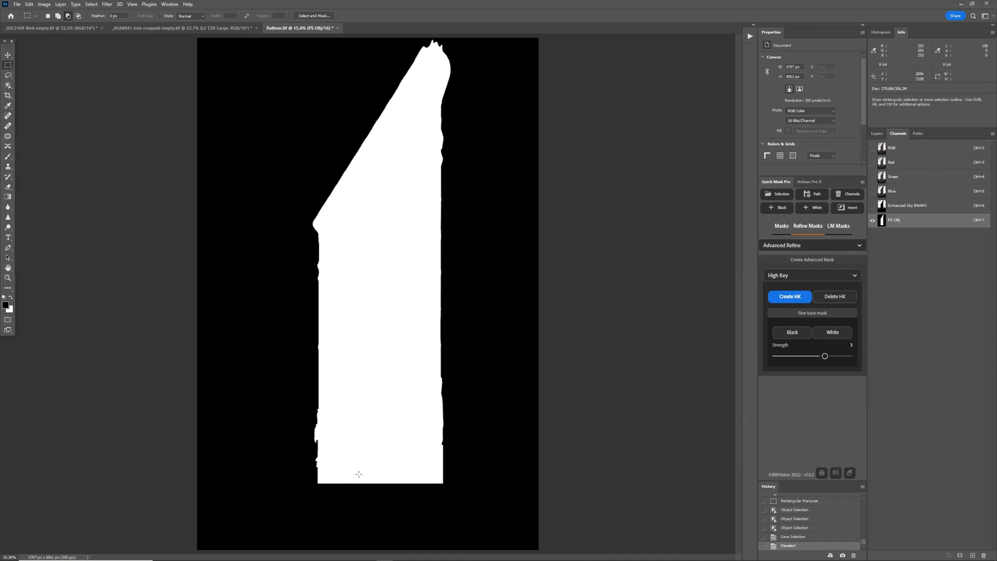
pyautogui.click(897, 151)
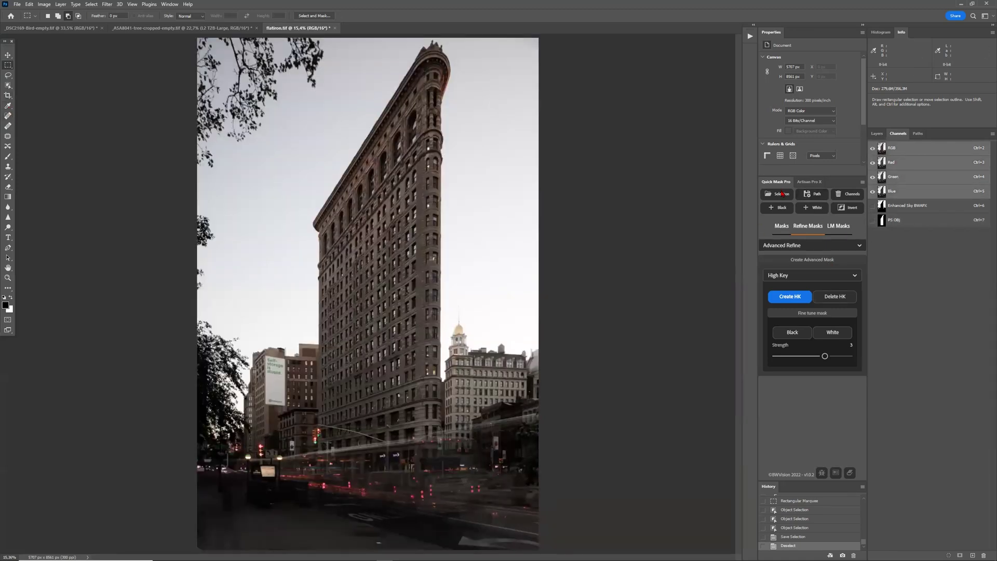
pyautogui.click(781, 227)
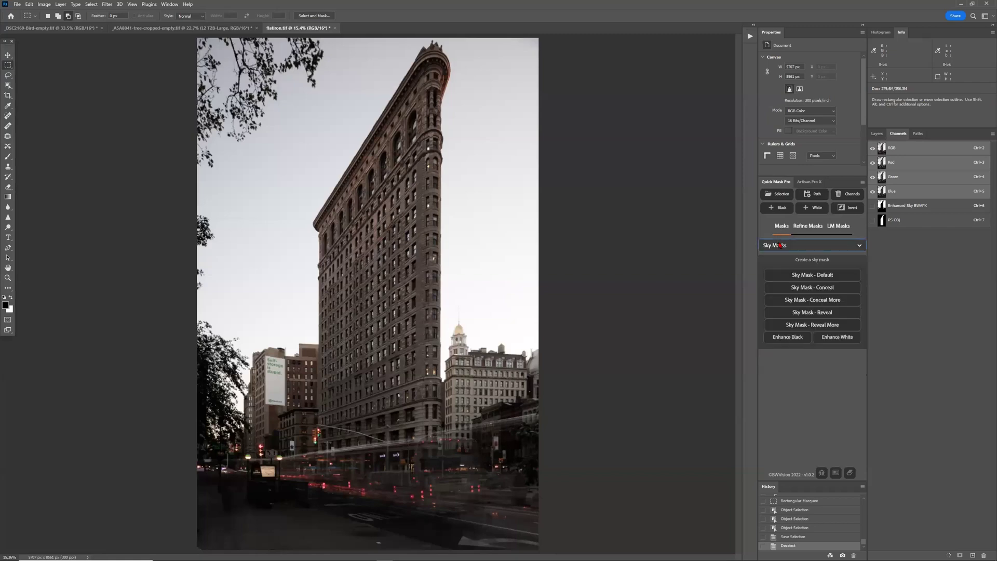
pyautogui.click(780, 245)
pyautogui.click(784, 272)
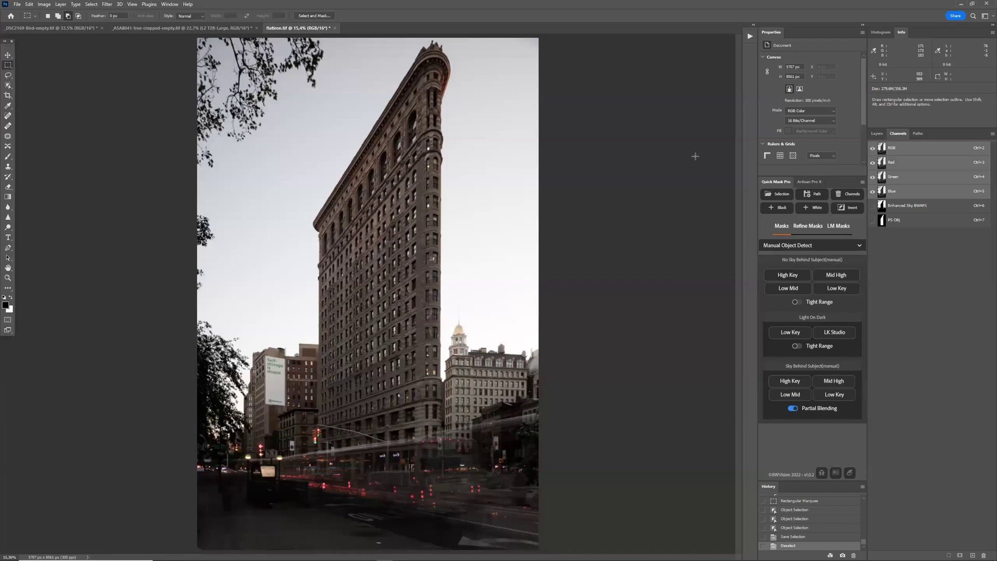
# Load PS OBJ as a new selection and create the Sky Behind Subject Mid High masks with Partial Blending
pyautogui.click(774, 195)
pyautogui.click(496, 188)
pyautogui.click(511, 203)
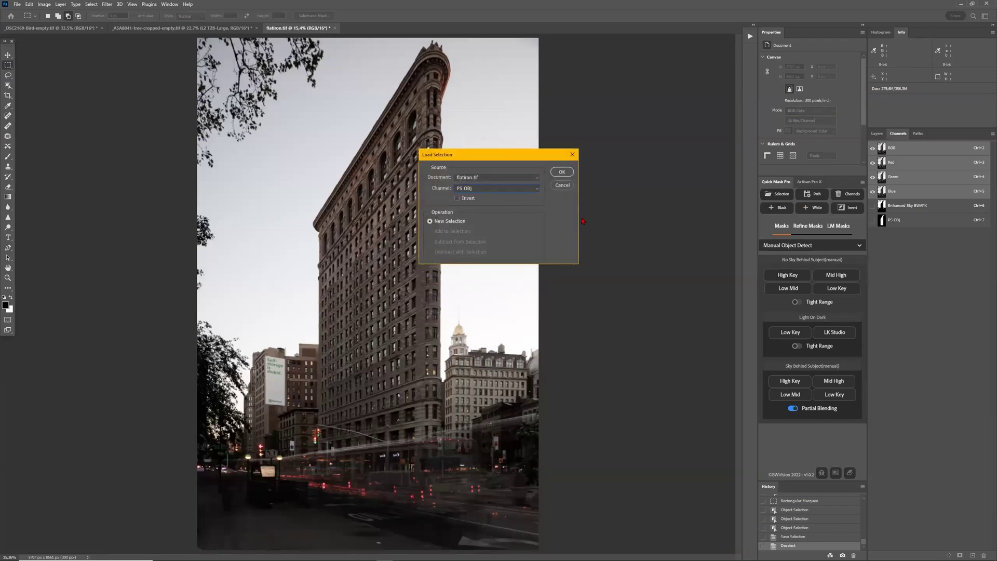
pyautogui.click(563, 173)
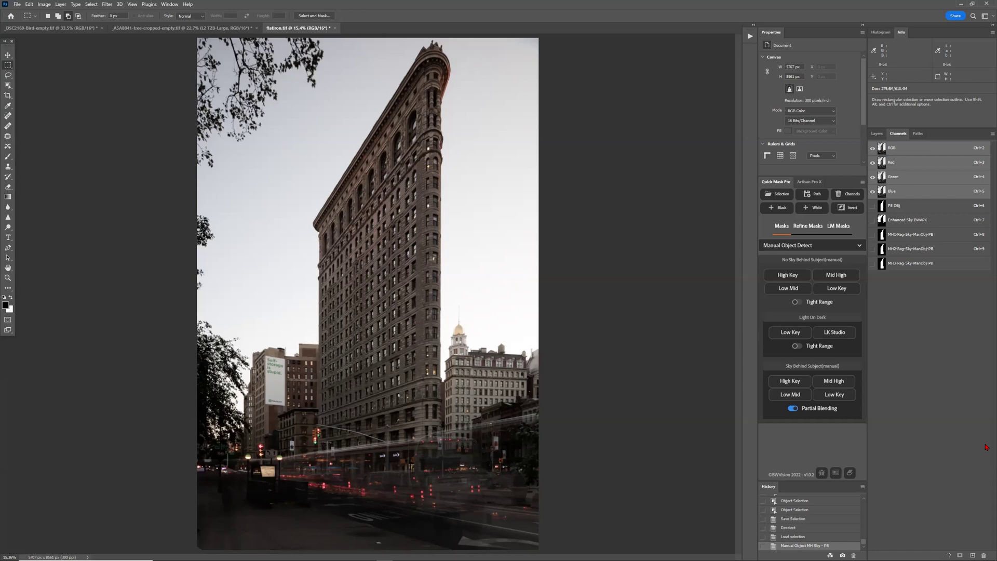
# View the MH1-Reg-Sky-ManObj-PB channel at 25% to inspect the building mask
pyautogui.hotkey('ctrl', '=')
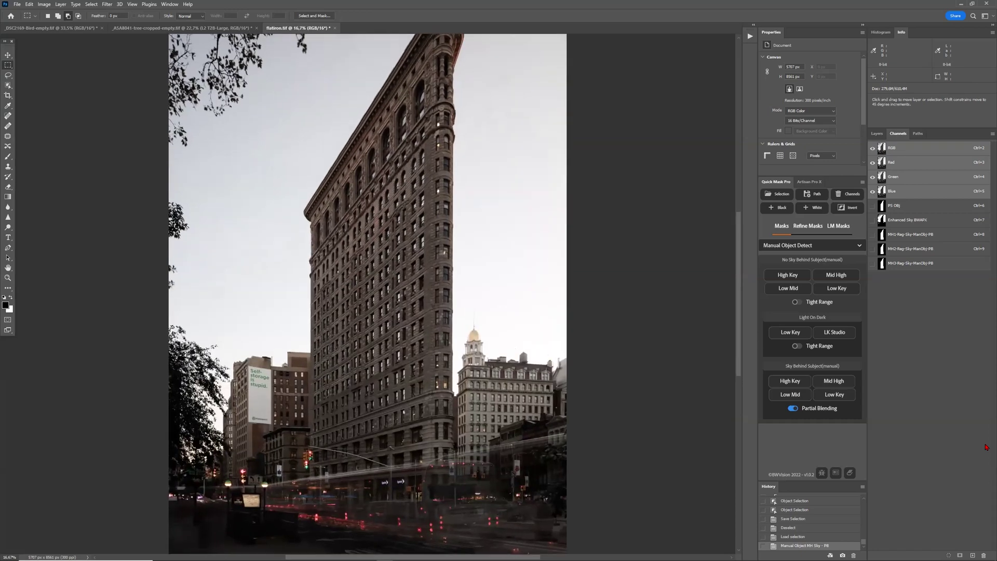
pyautogui.hotkey('ctrl', '=')
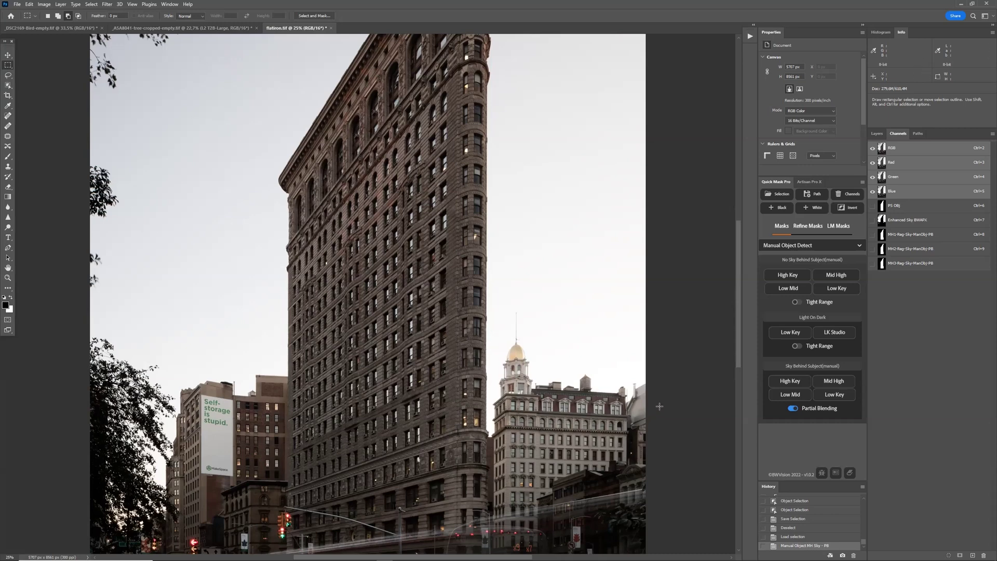
pyautogui.click(903, 234)
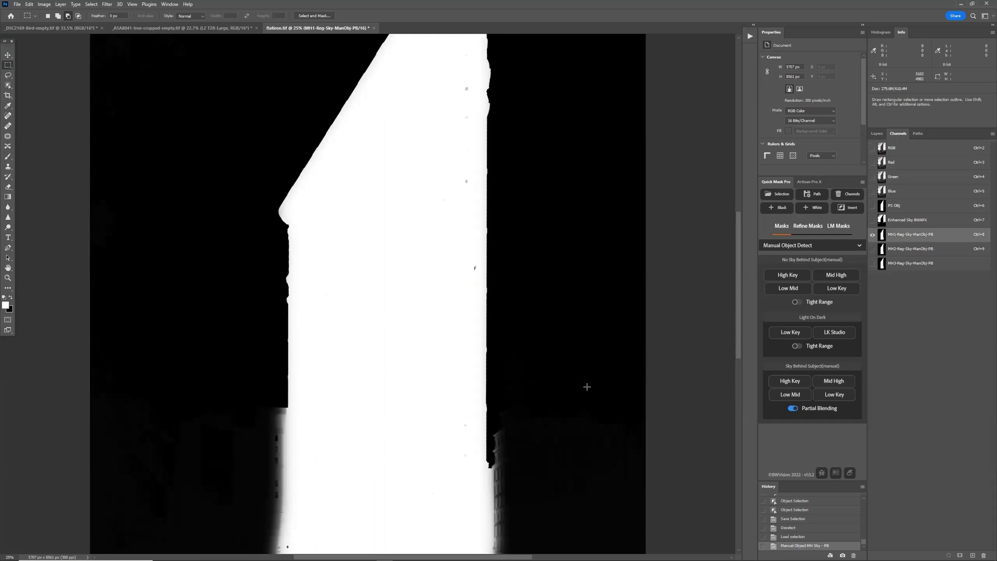
# Compare the MH1, MH2 and MH3 Reg-Sky-ManObj-PB channels over the building's upper part, ending with MH3 at 50% on the roof
pyautogui.scroll(3, 589, 390)
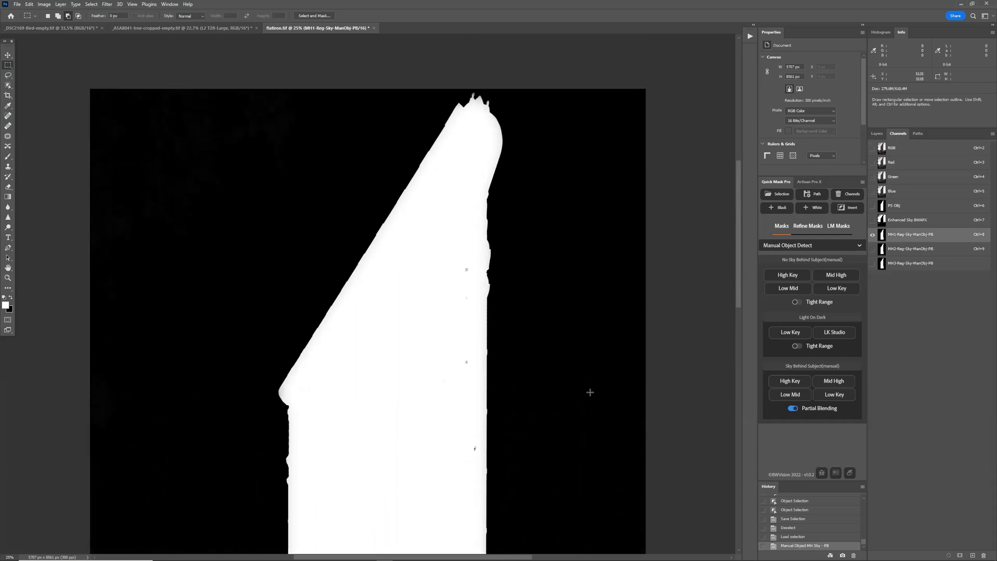
pyautogui.click(896, 251)
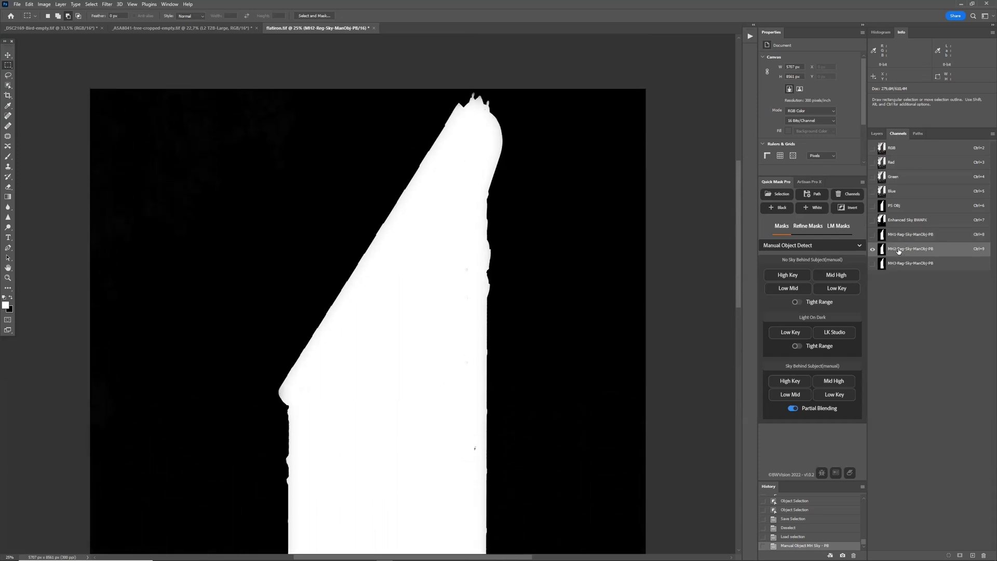
pyautogui.click(903, 265)
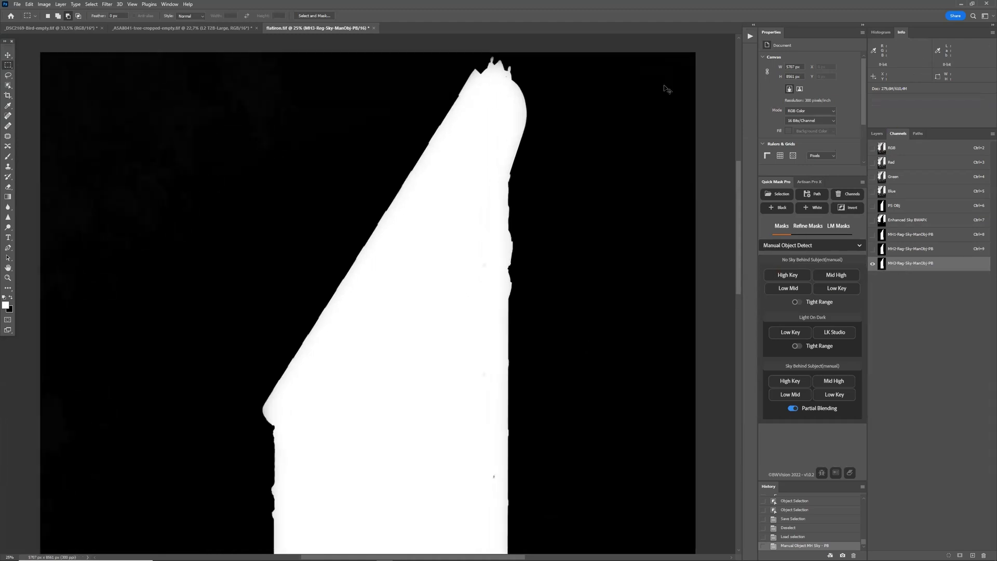
pyautogui.scroll(3, 663, 88)
pyautogui.hscroll(1, 663, 93)
pyautogui.scroll(2, 659, 92)
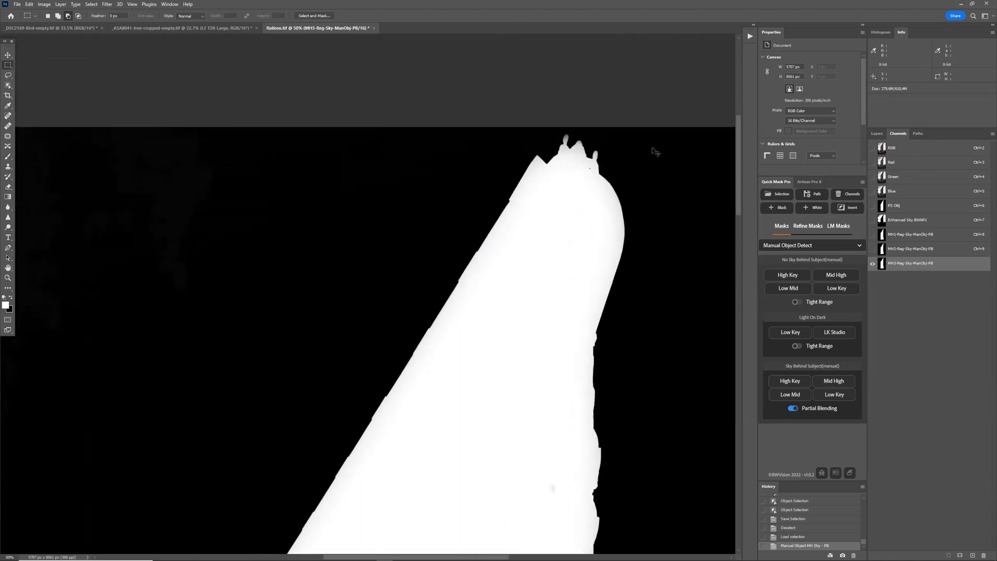
pyautogui.hscroll(1, 652, 167)
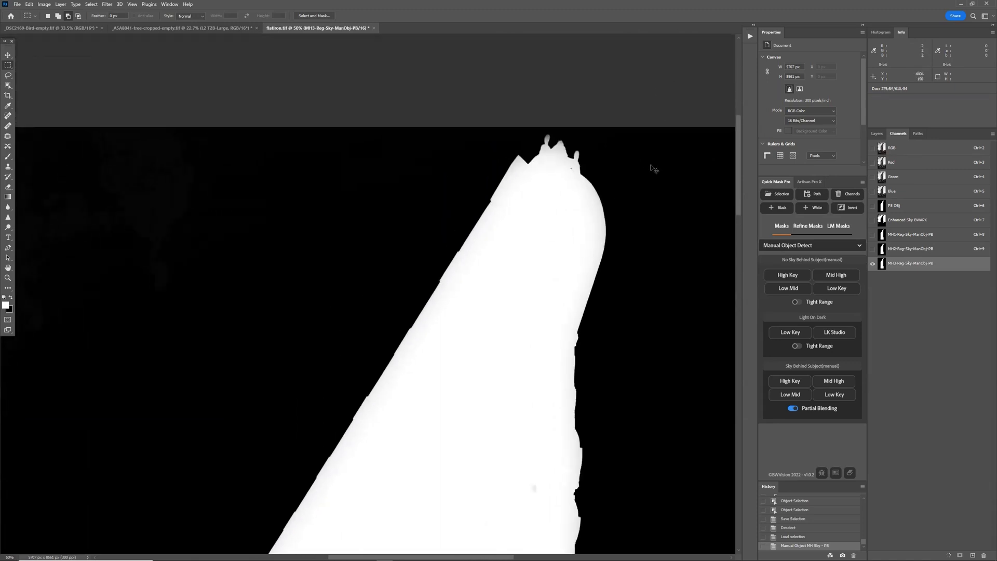
# Compare the roof outline at 50% in the RGB composite, PS OBJ, MH1 and MH2 channels
pyautogui.click(901, 151)
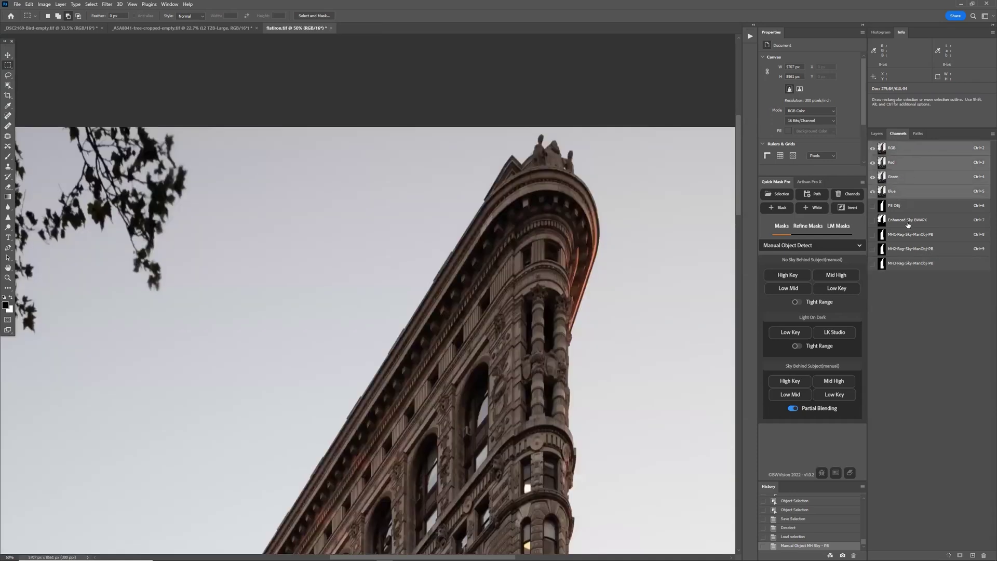
pyautogui.click(905, 225)
pyautogui.click(902, 238)
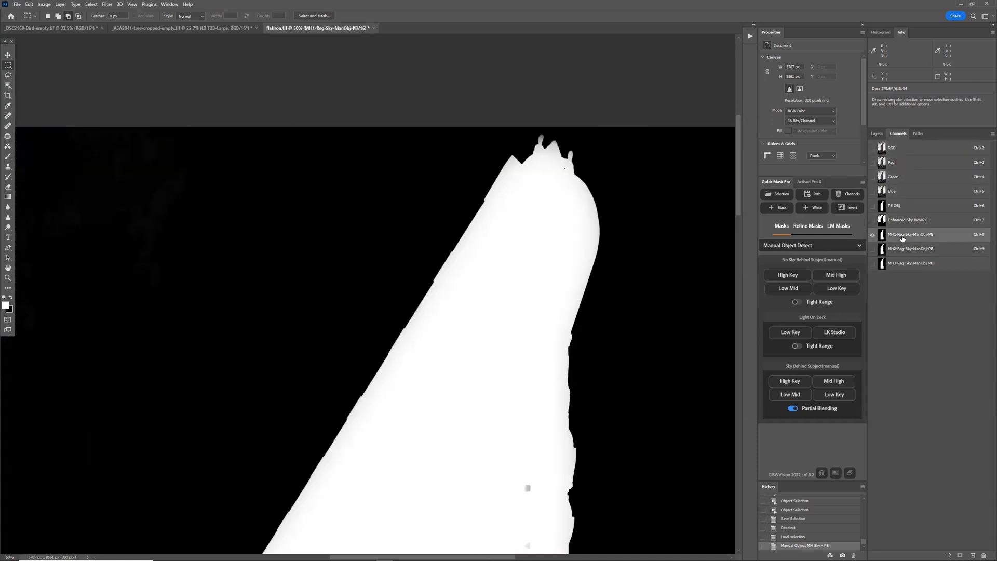
pyautogui.click(903, 207)
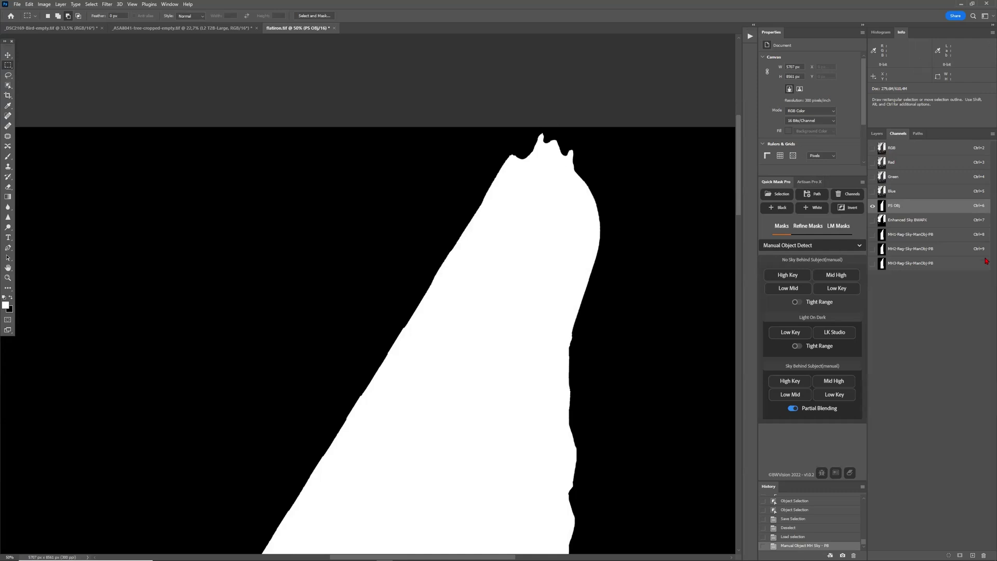
pyautogui.click(928, 238)
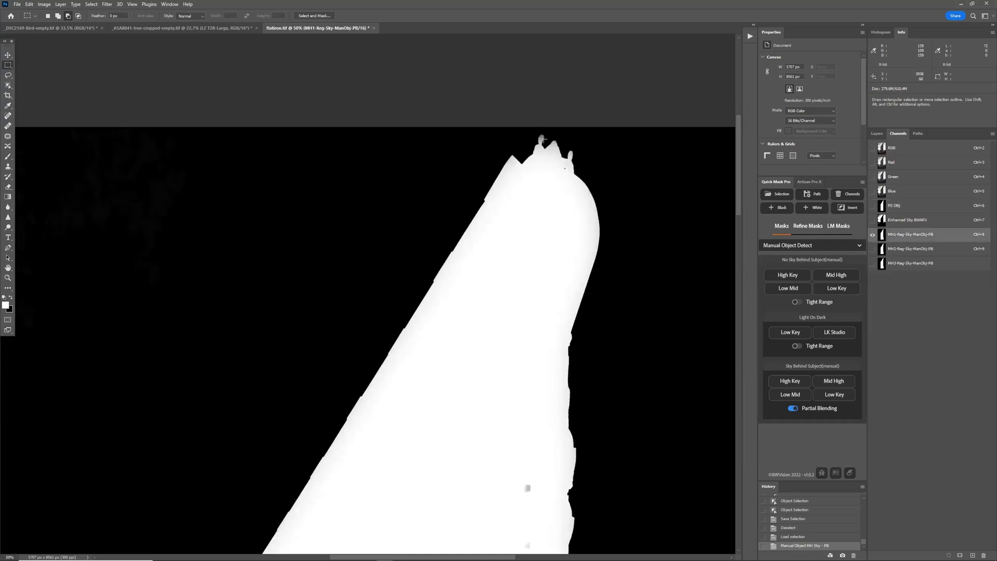
pyautogui.click(911, 250)
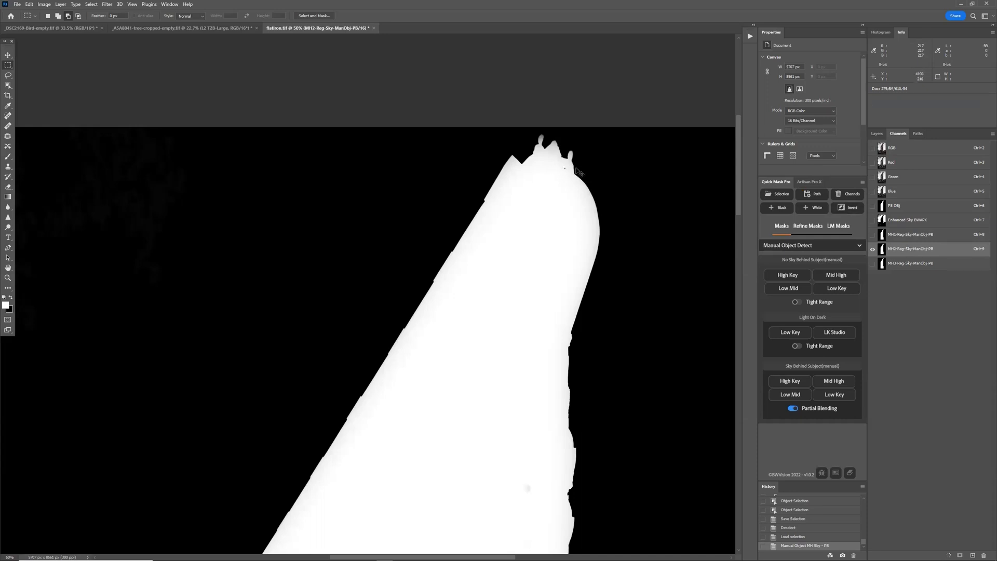
# Inspect the rooftop statues at 100% in the MH2 mask against the colour photo and the MH3 and MH1 masks
pyautogui.hotkey('ctrl', '+')
pyautogui.scroll(10, 592, 159)
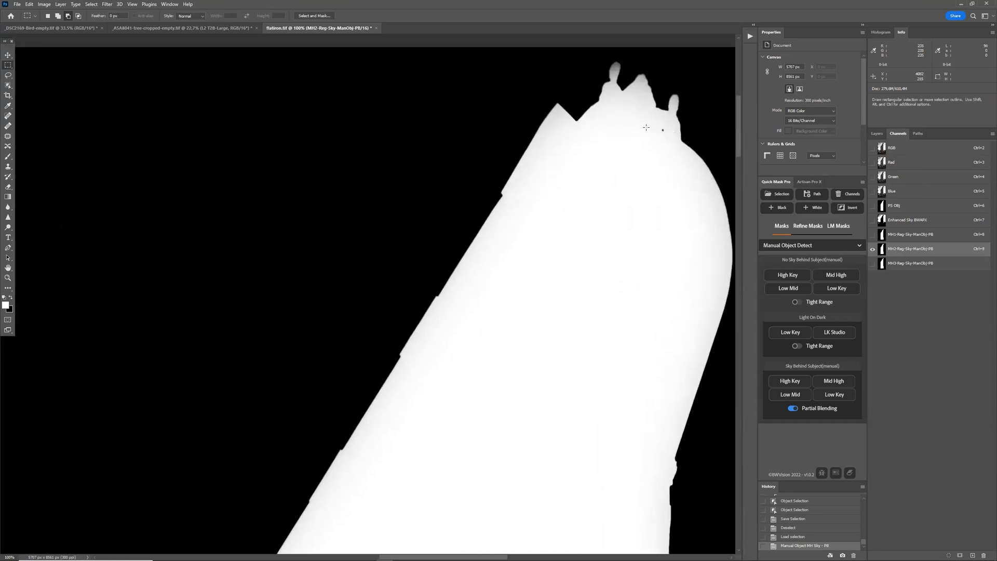
pyautogui.click(891, 148)
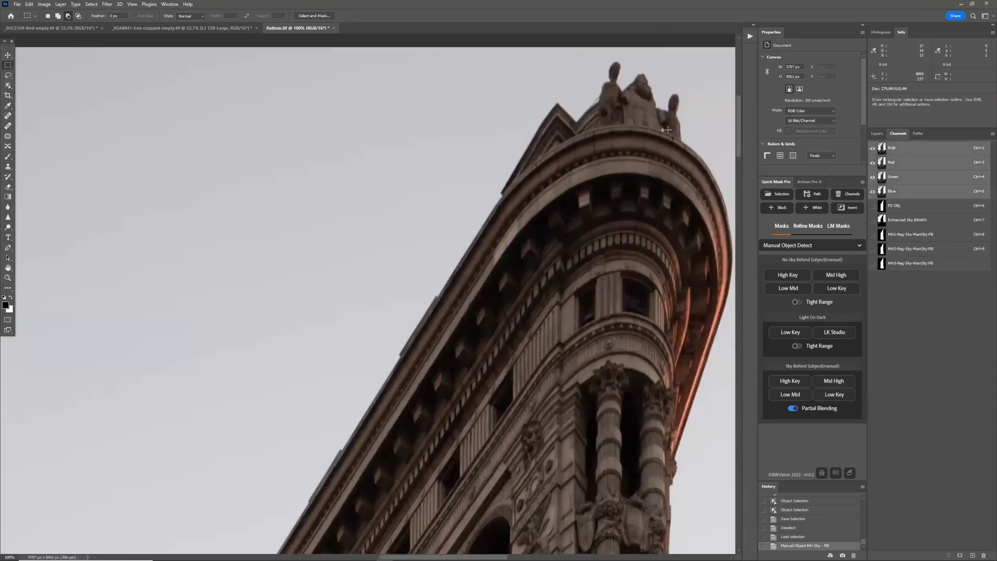
pyautogui.click(921, 249)
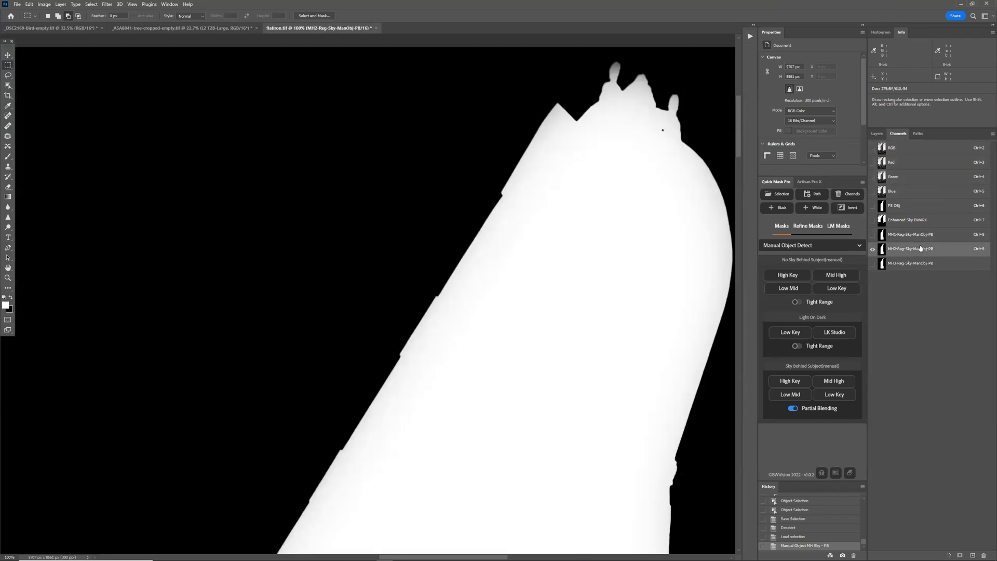
pyautogui.click(912, 265)
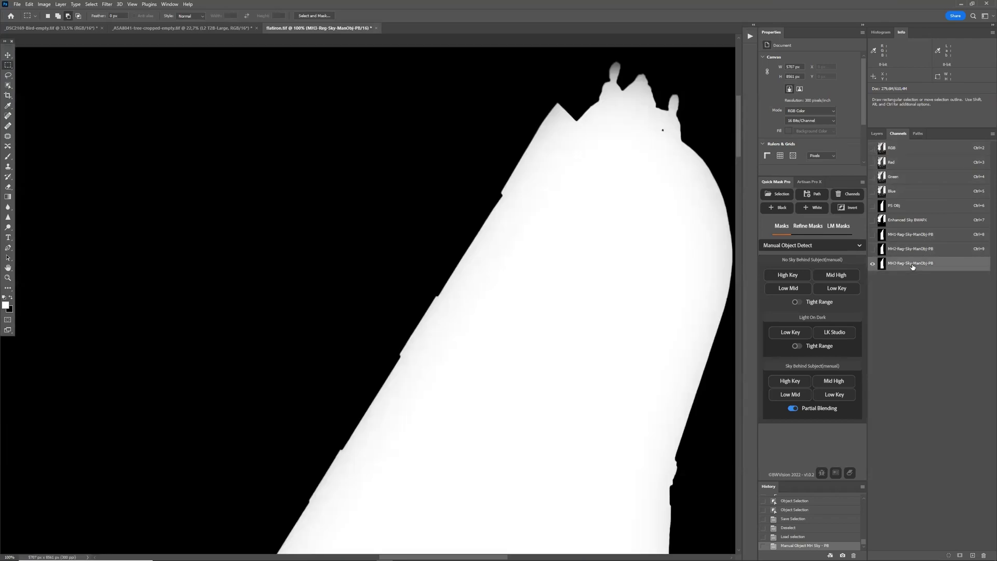
pyautogui.click(916, 249)
pyautogui.click(913, 235)
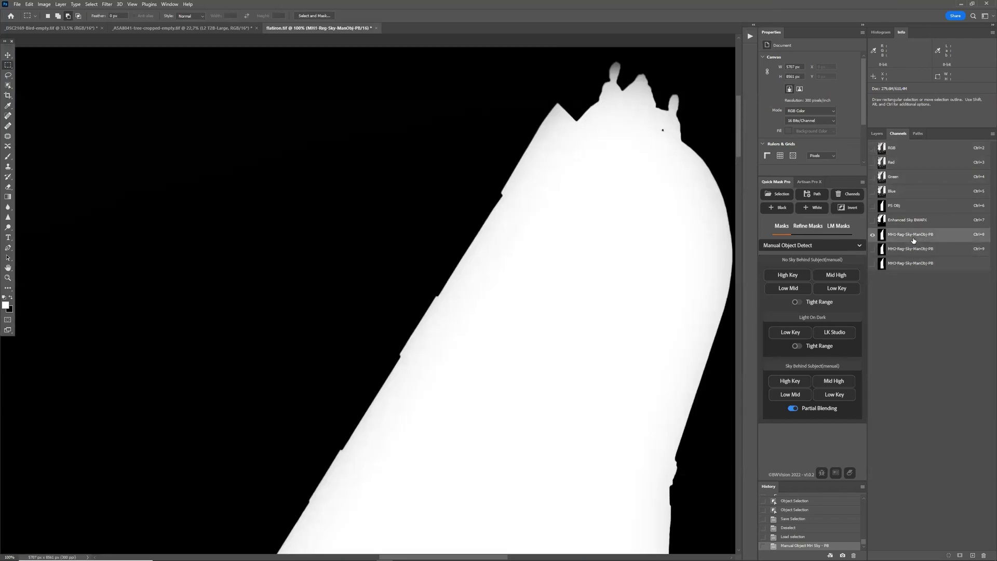
# Check the building's upper facade at 100% for grey spots, comparing the MH1, MH2 and MH3 masks
pyautogui.scroll(-3, 368, 245)
pyautogui.scroll(-9, 337, 204)
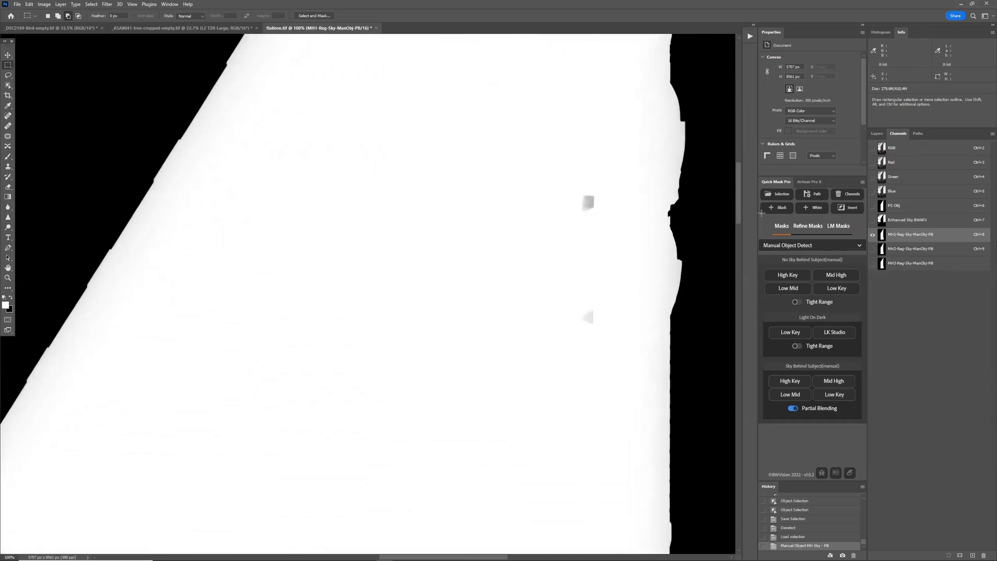
pyautogui.click(927, 249)
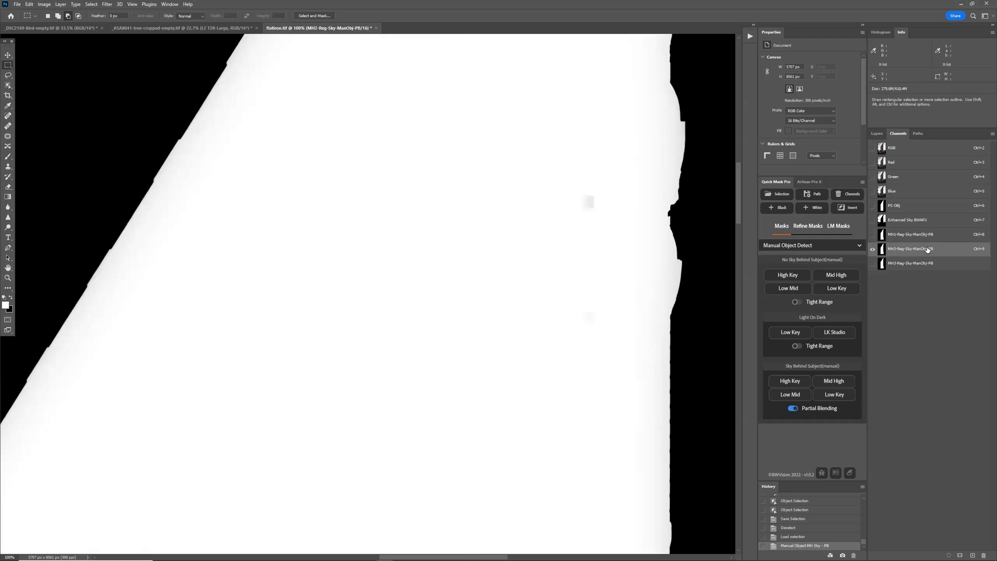
pyautogui.click(920, 264)
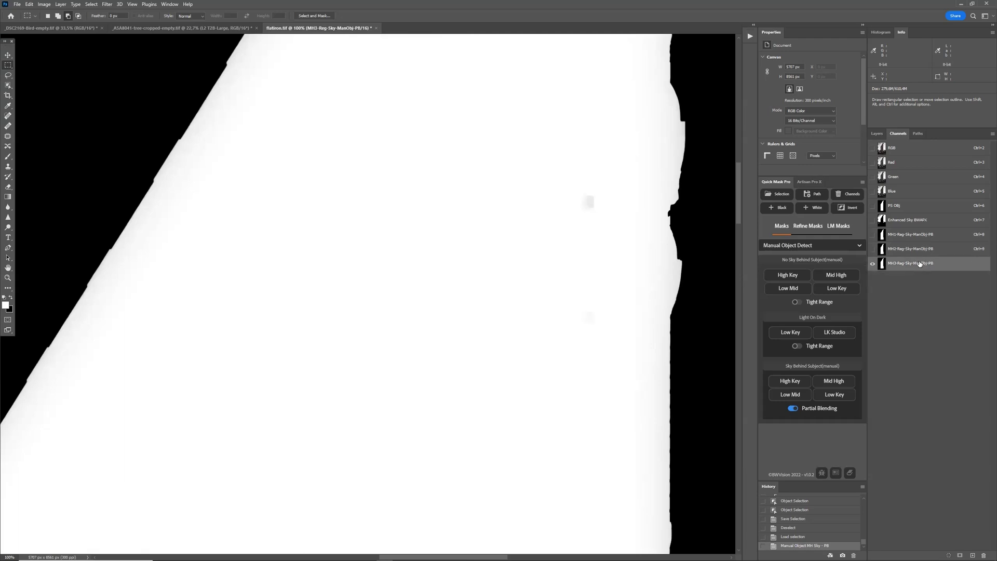
pyautogui.click(917, 251)
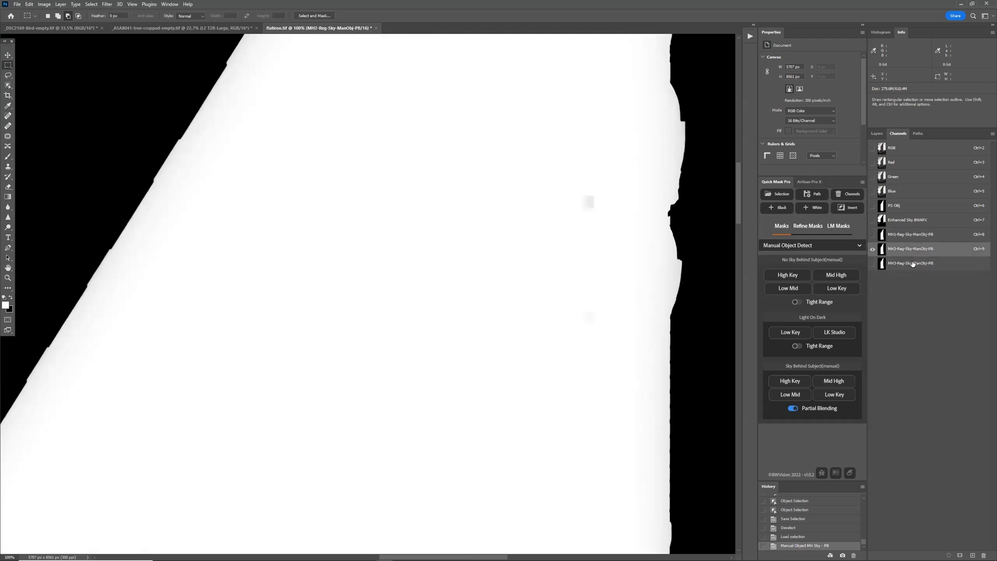
pyautogui.scroll(-8, 663, 271)
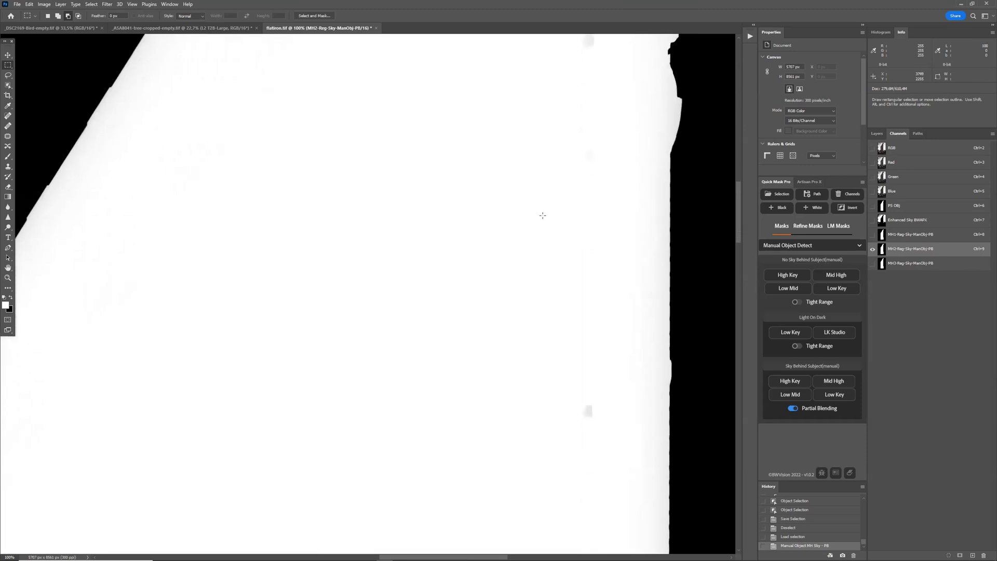
pyautogui.click(904, 266)
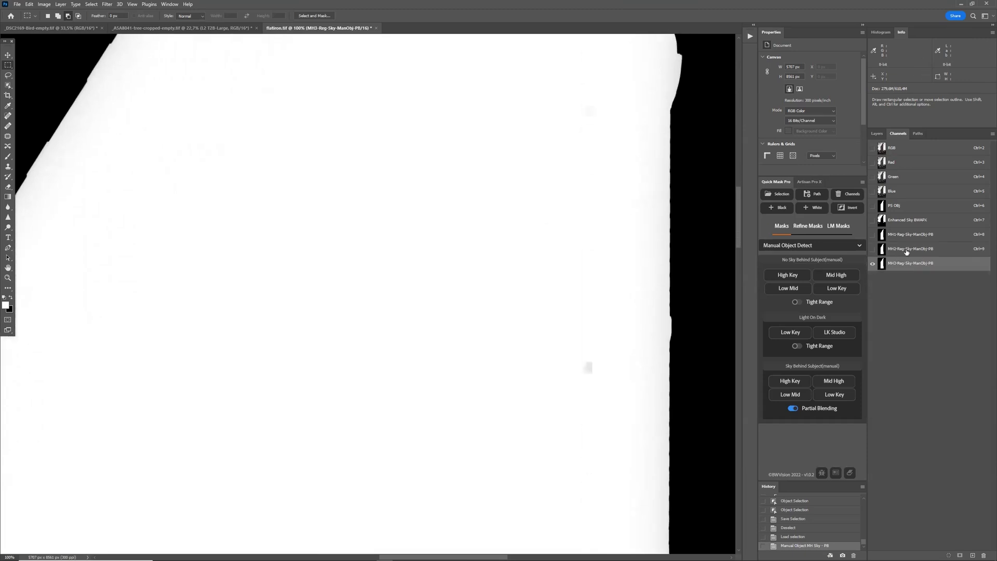
pyautogui.click(906, 250)
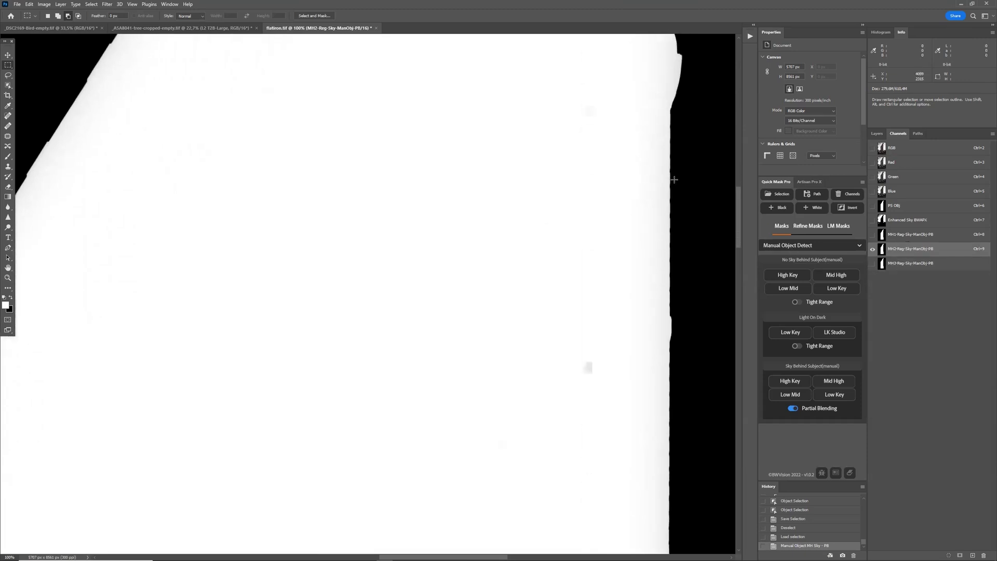
# Examine the building's right edge at 200% in the MH2 mask against PS OBJ, the colour photo and the other Mid High masks
pyautogui.hotkey('ctrl', '+')
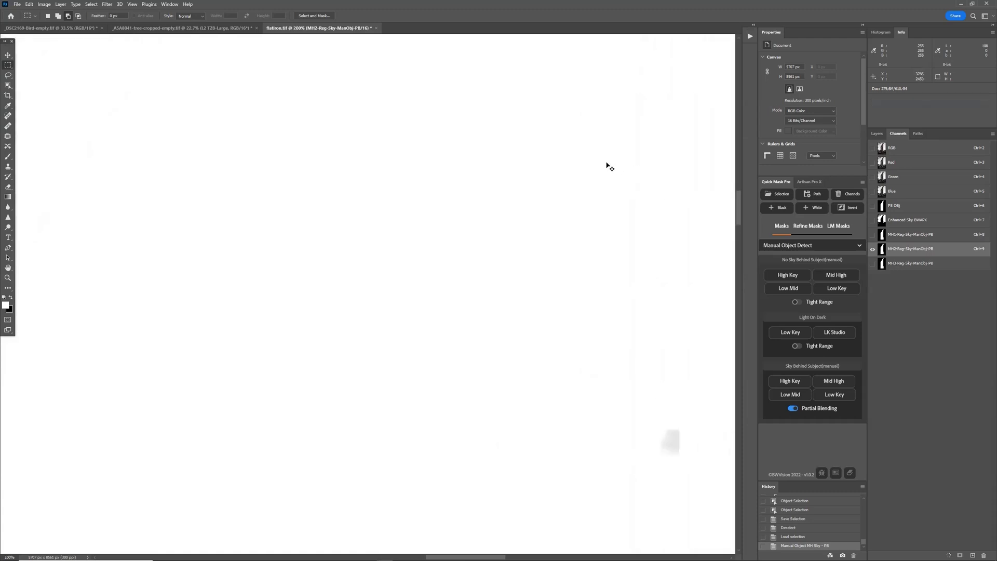
pyautogui.hscroll(3, 581, 152)
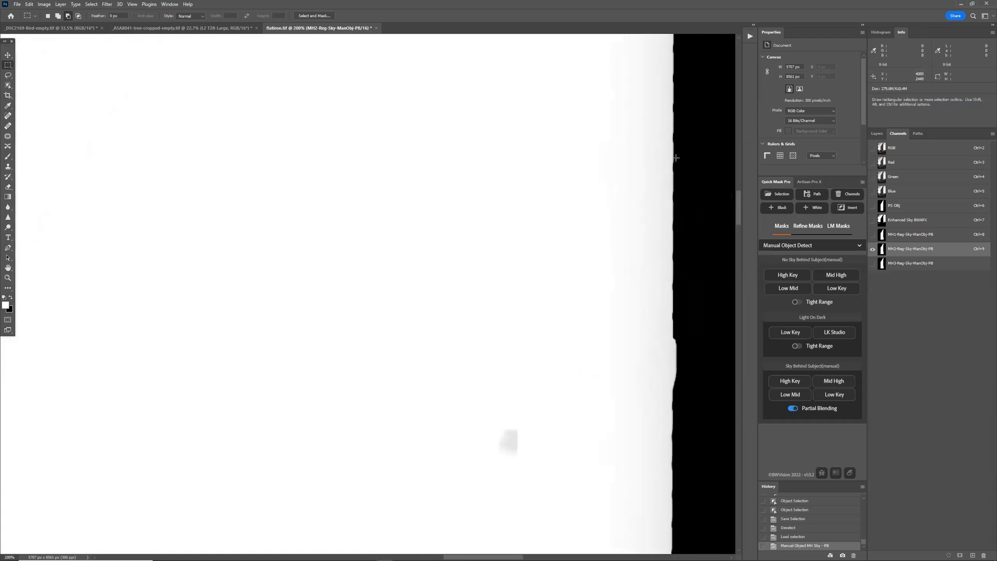
pyautogui.click(908, 208)
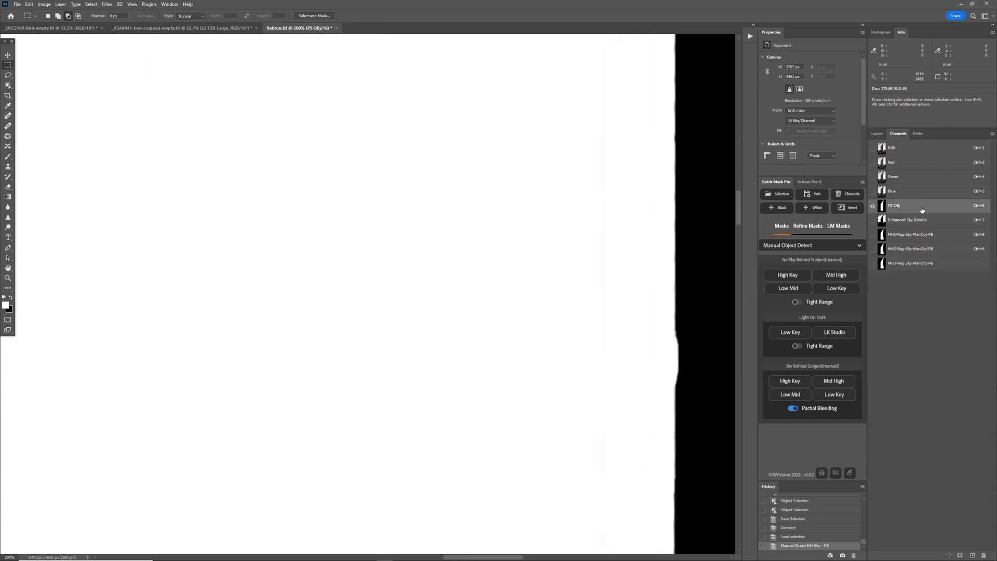
pyautogui.click(900, 151)
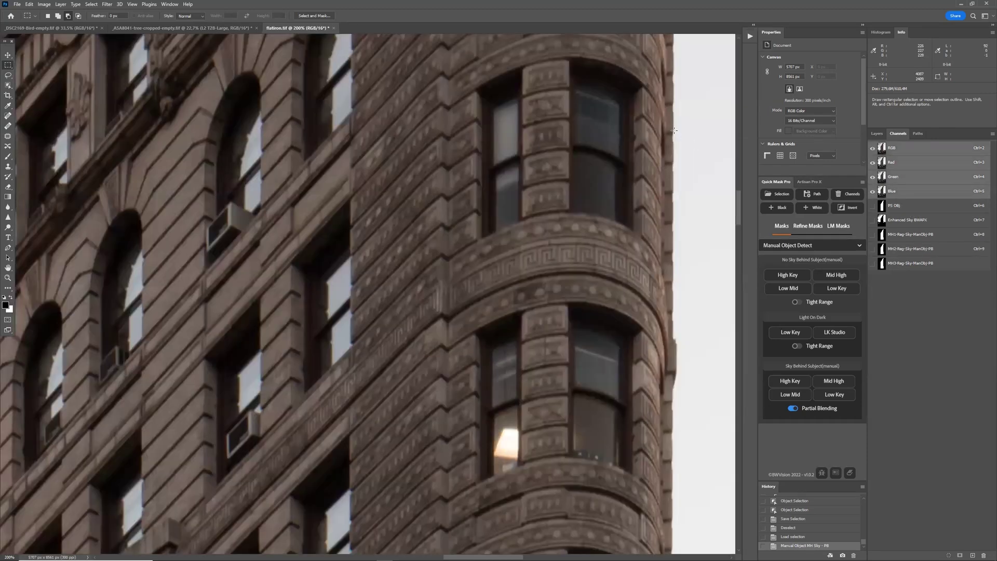
pyautogui.click(897, 237)
pyautogui.click(902, 250)
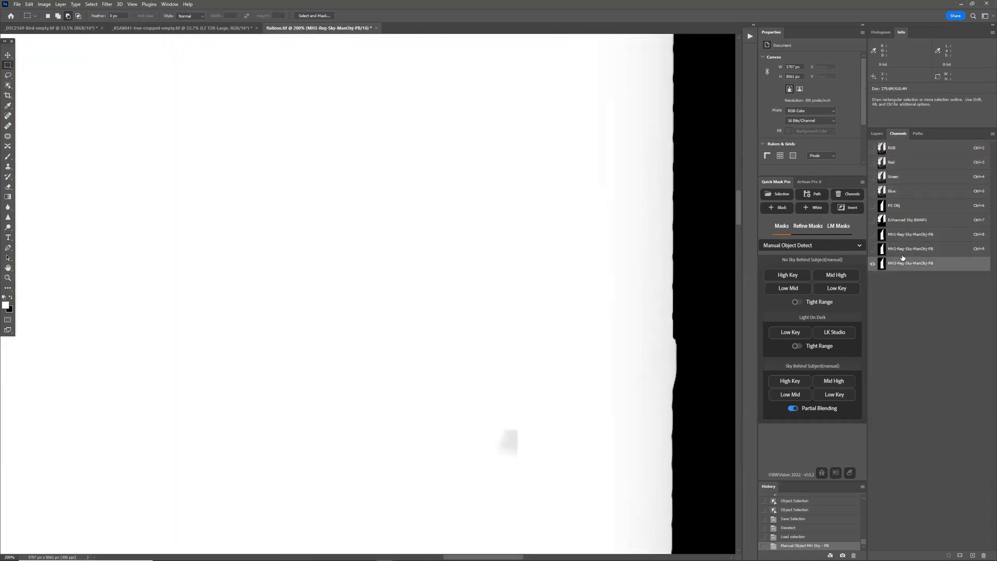
# Follow the MH2 mask's right edge down the building at 200%, checking it against the colour photo as far as the neighbouring building
pyautogui.scroll(-10, 606, 236)
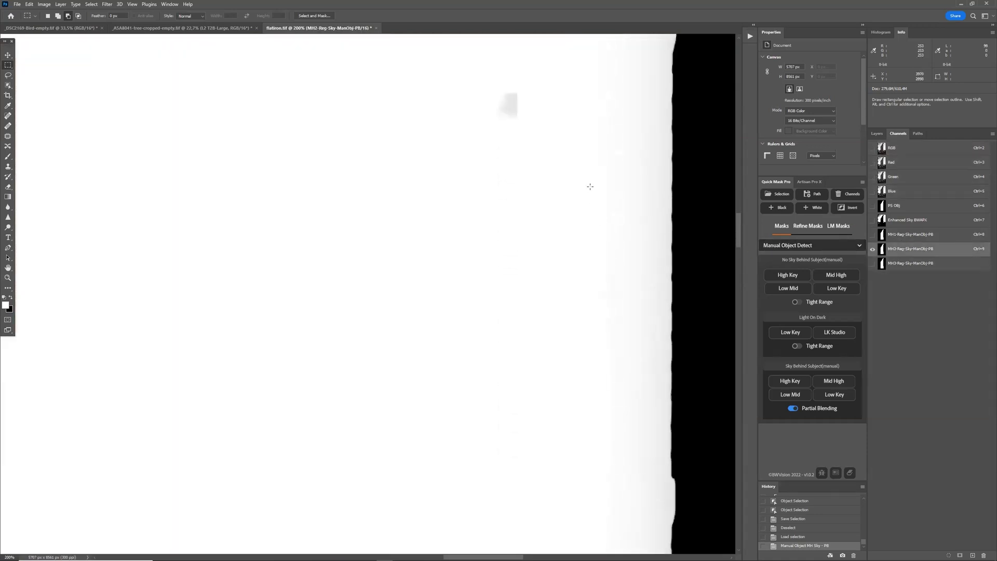
pyautogui.scroll(-6, 594, 179)
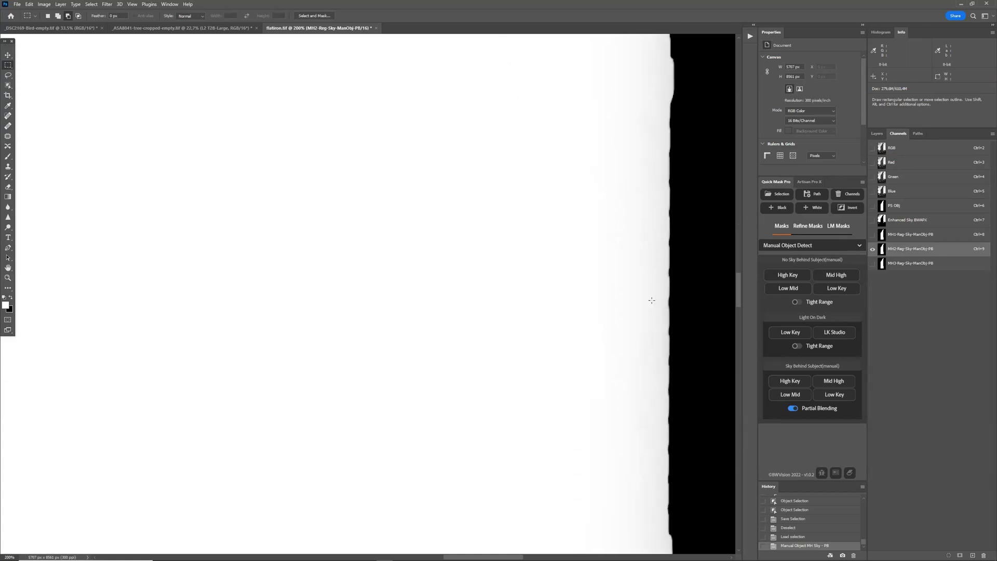
pyautogui.click(904, 151)
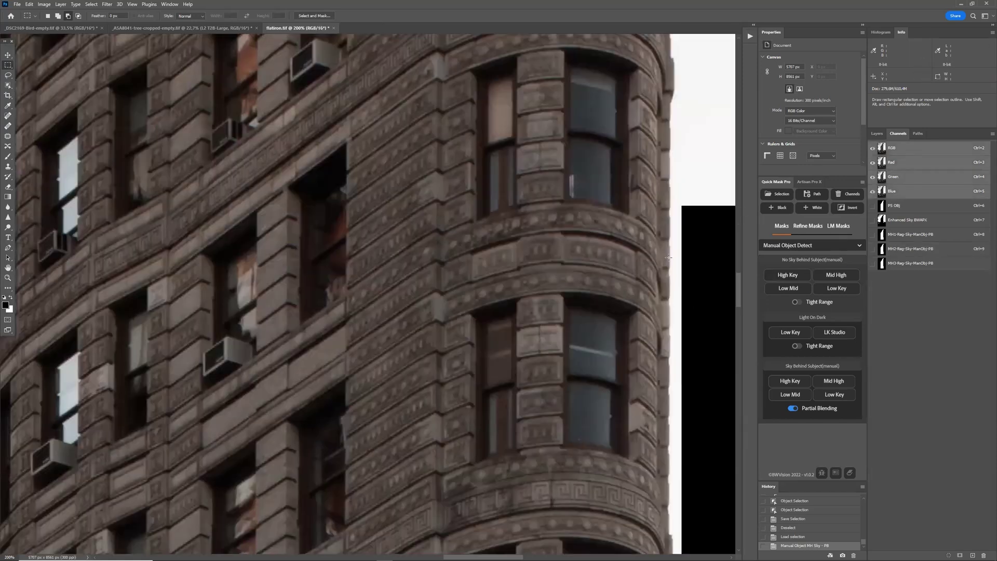
pyautogui.click(909, 250)
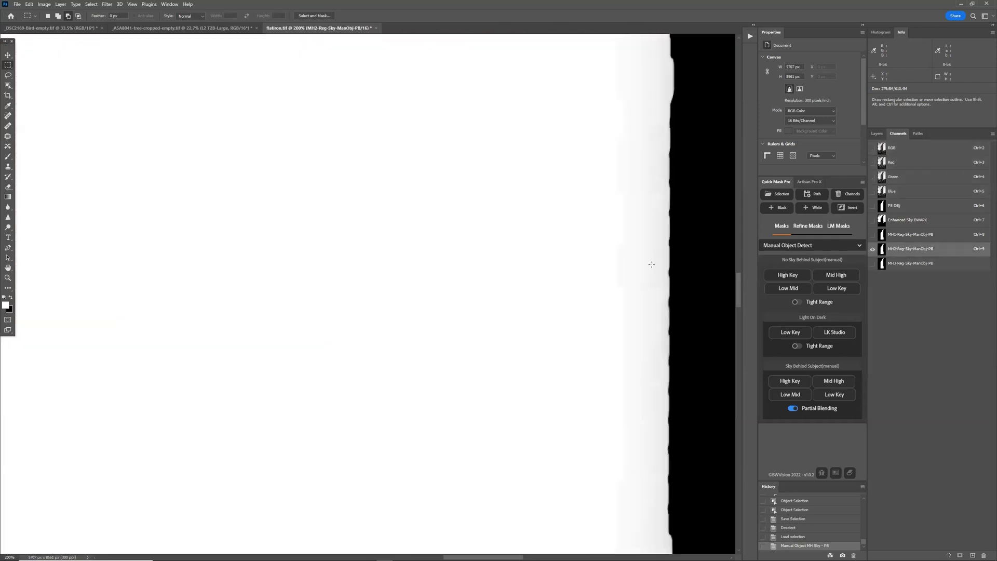
pyautogui.scroll(-10, 644, 280)
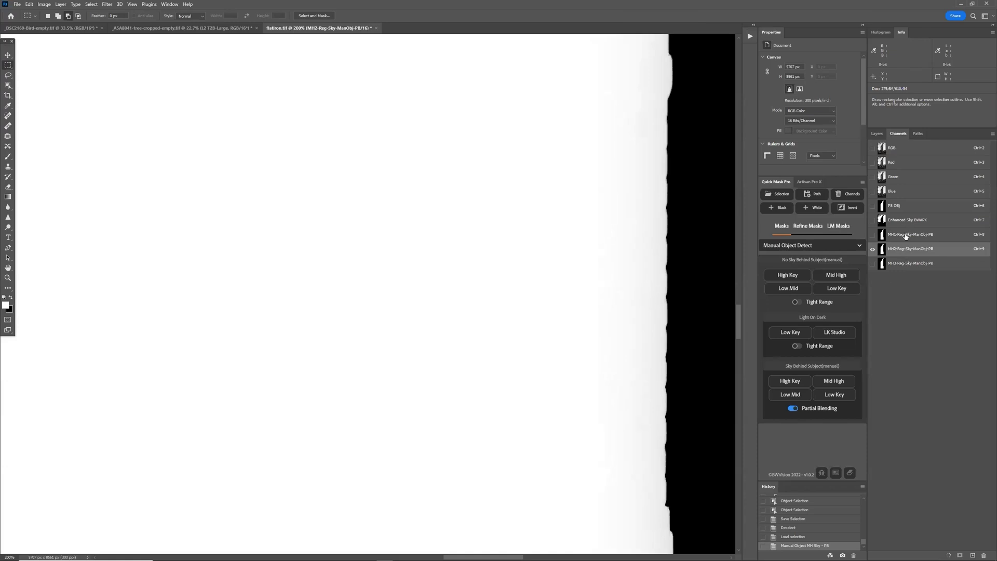
pyautogui.click(914, 147)
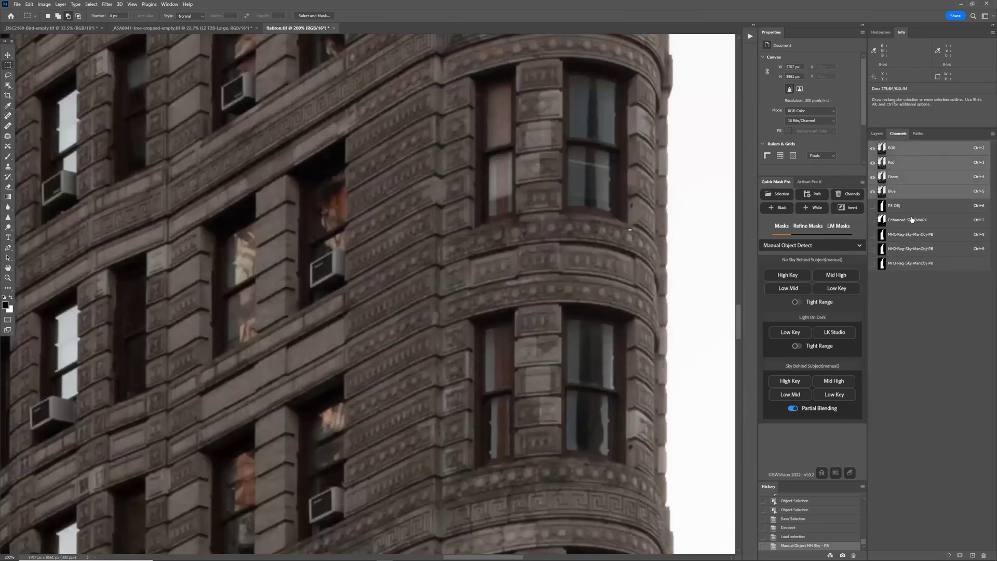
pyautogui.click(911, 249)
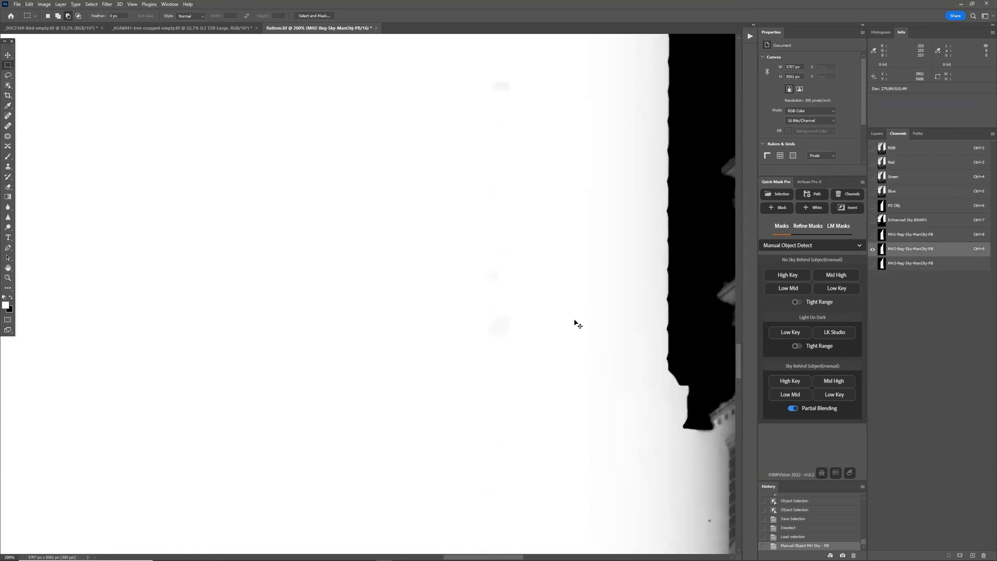
pyautogui.hotkey('ctrl', '2')
pyautogui.scroll(-4, 615, 433)
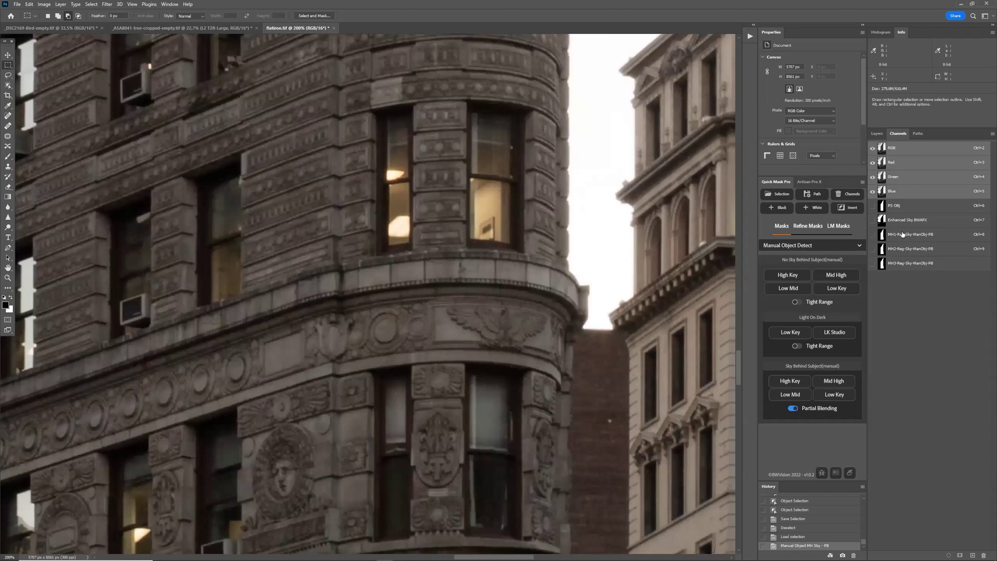
# Mark the small sky gap beside the neighbouring building with a rectangular marquee and compare that area in the MH2 and MH3 masks
pyautogui.moveTo(558, 300); pyautogui.dragTo(638, 329)
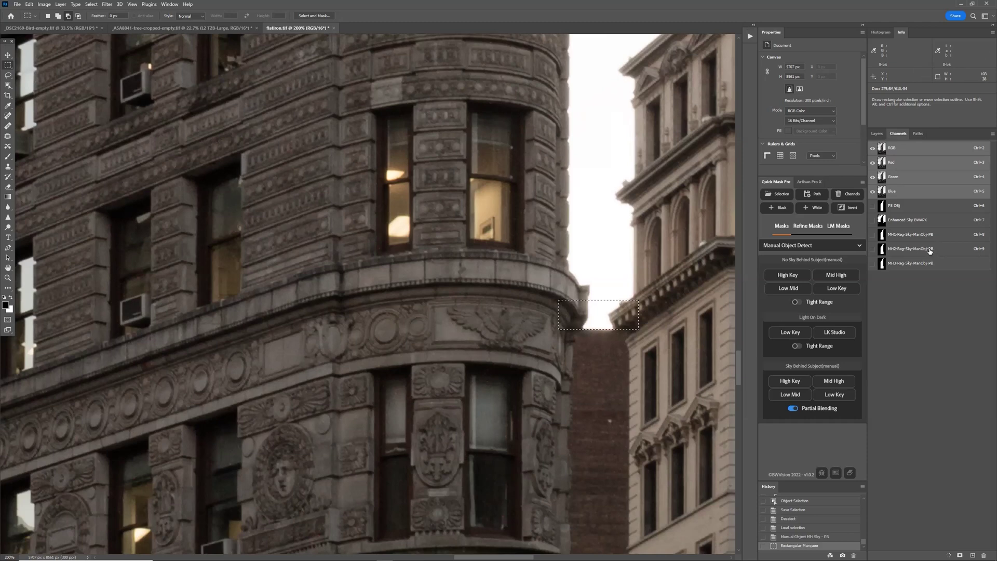
pyautogui.hotkey('ctrl', '9')
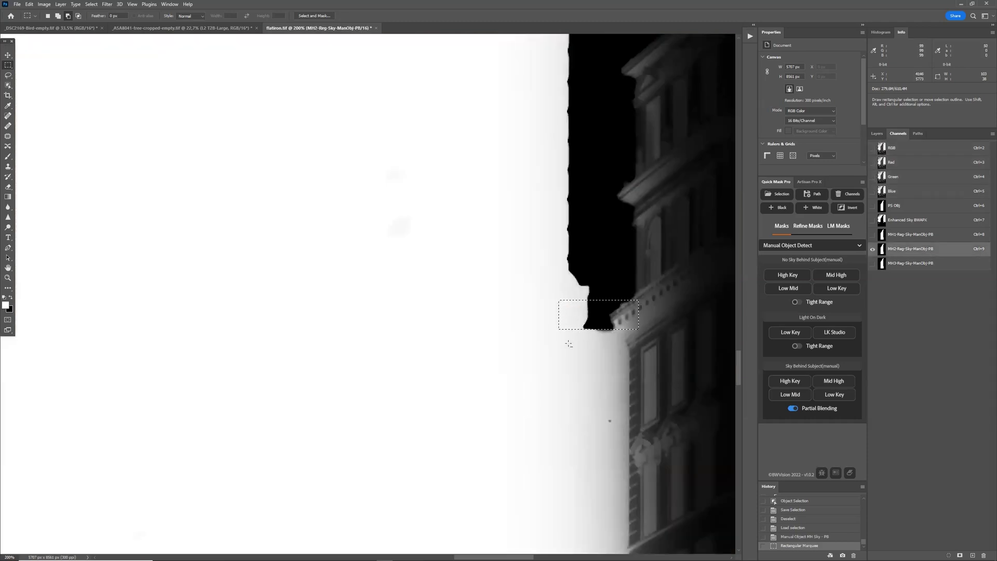
pyautogui.scroll(-1, 598, 357)
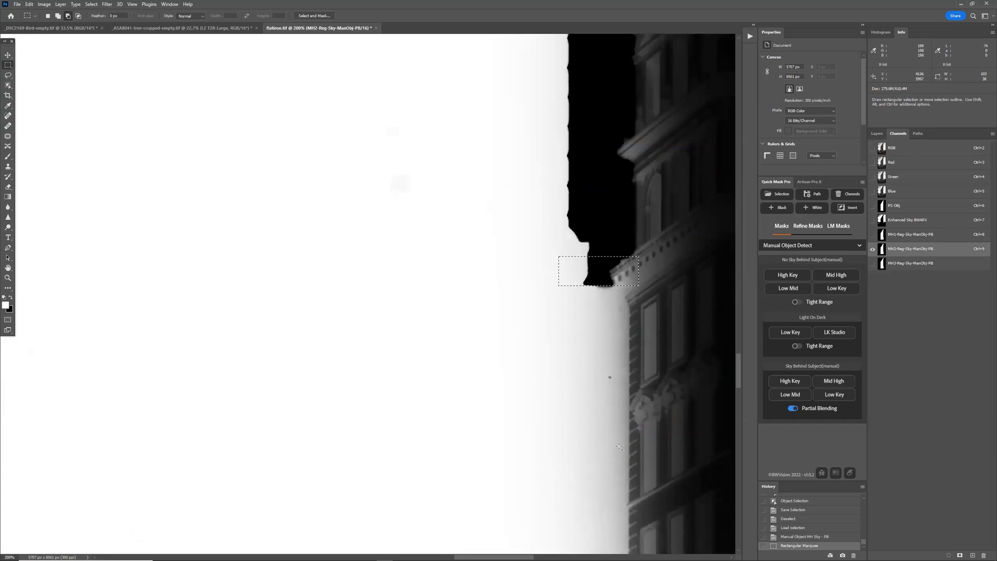
pyautogui.click(900, 266)
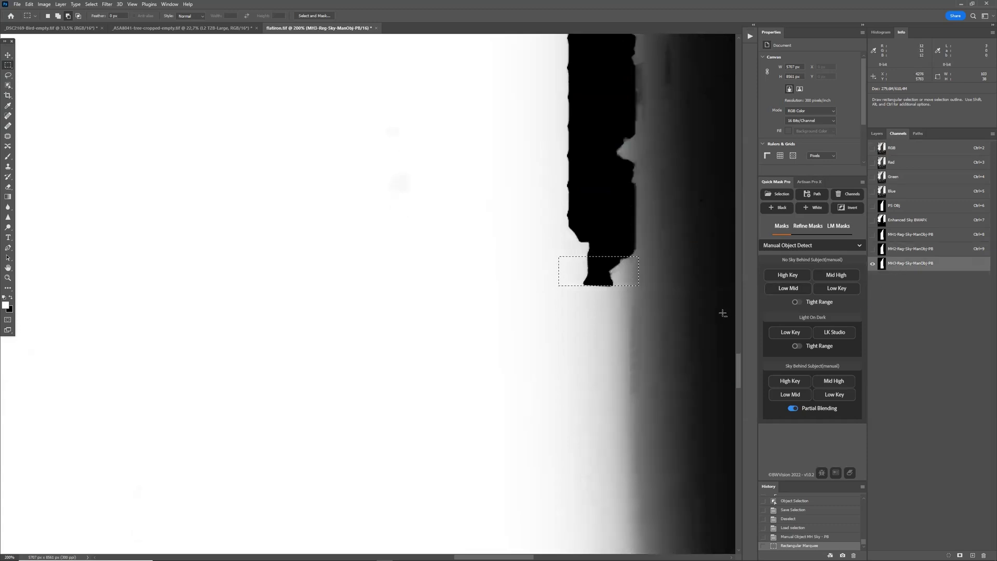
pyautogui.click(912, 253)
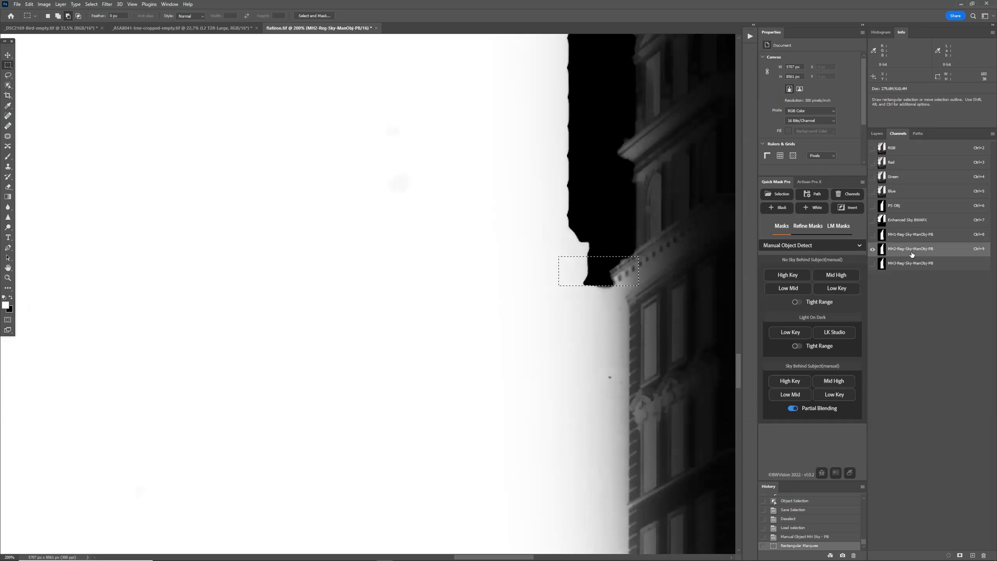
pyautogui.click(898, 266)
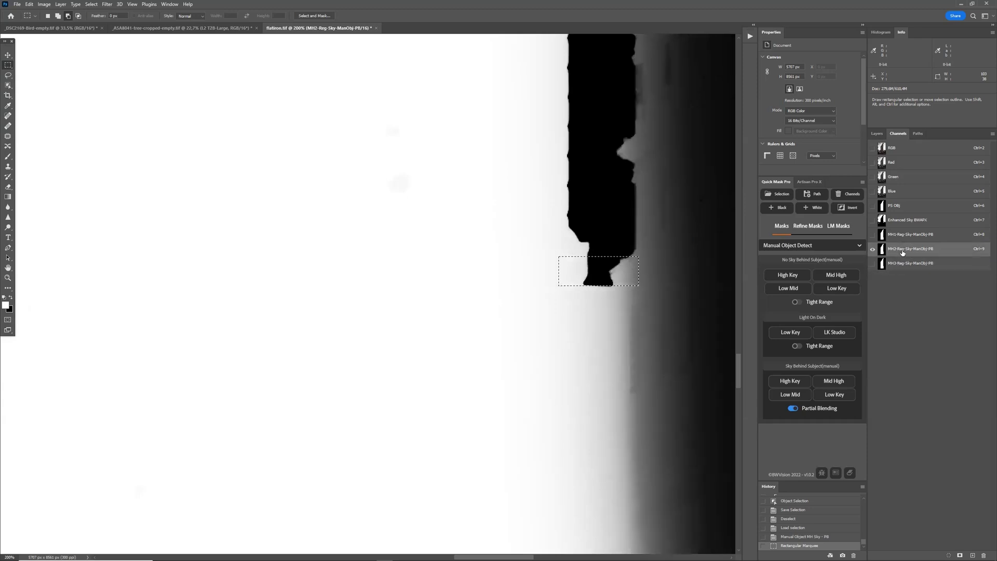
pyautogui.click(900, 252)
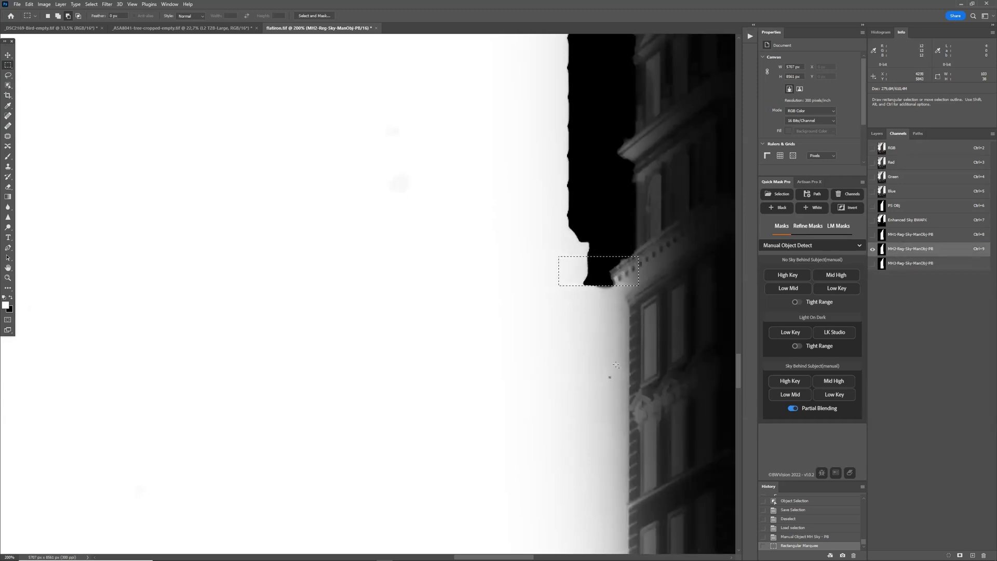
# Examine the building's right edge below the sky gap at 200%, comparing the colour photo, PS OBJ and the MH2 mask
pyautogui.scroll(-3, 623, 394)
pyautogui.scroll(-3, 620, 418)
pyautogui.scroll(2, 620, 418)
pyautogui.hotkey('ctrl', '2')
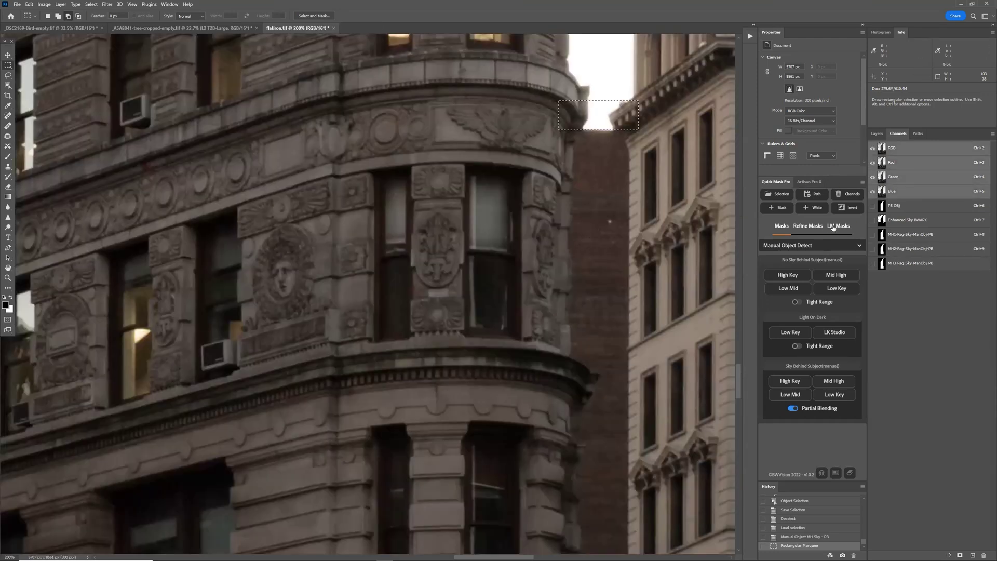
pyautogui.hotkey('ctrl', '6')
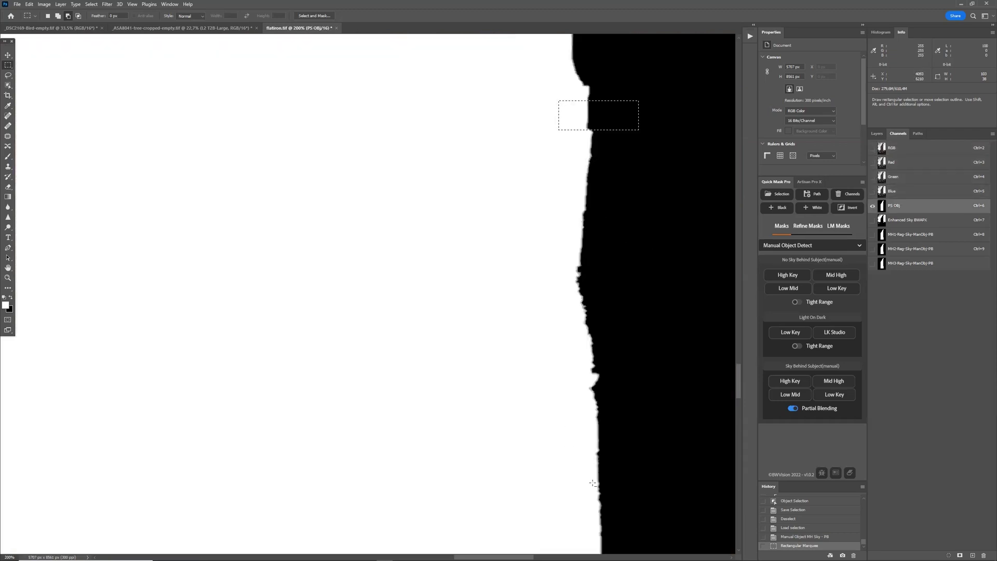
pyautogui.scroll(-3, 592, 367)
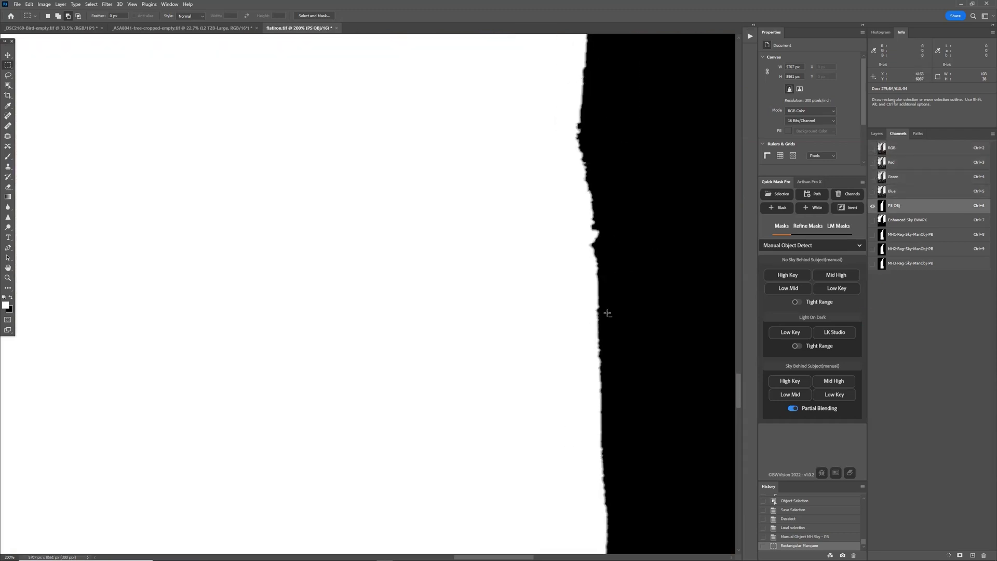
pyautogui.scroll(-1, 613, 297)
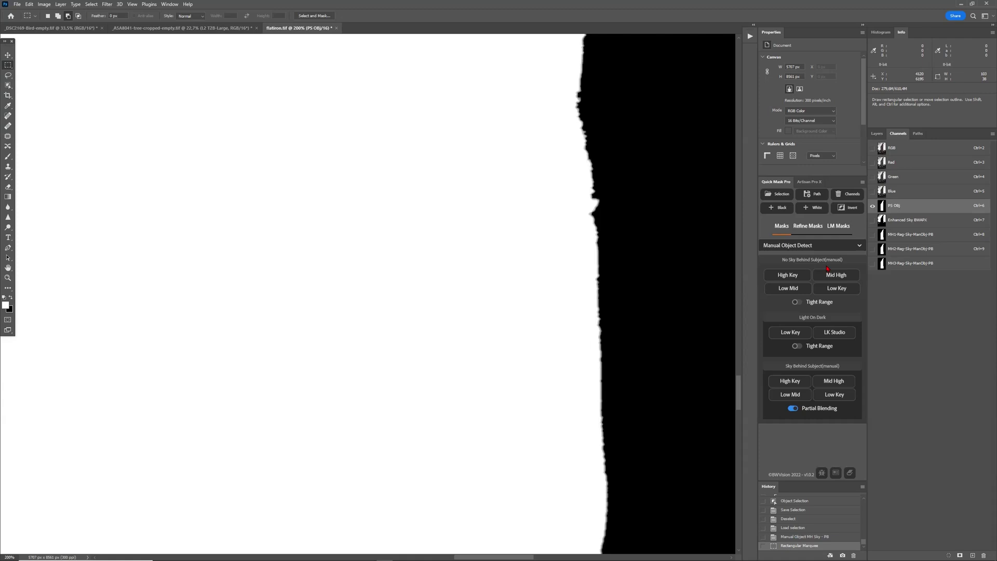
pyautogui.click(903, 249)
pyautogui.scroll(1, 668, 321)
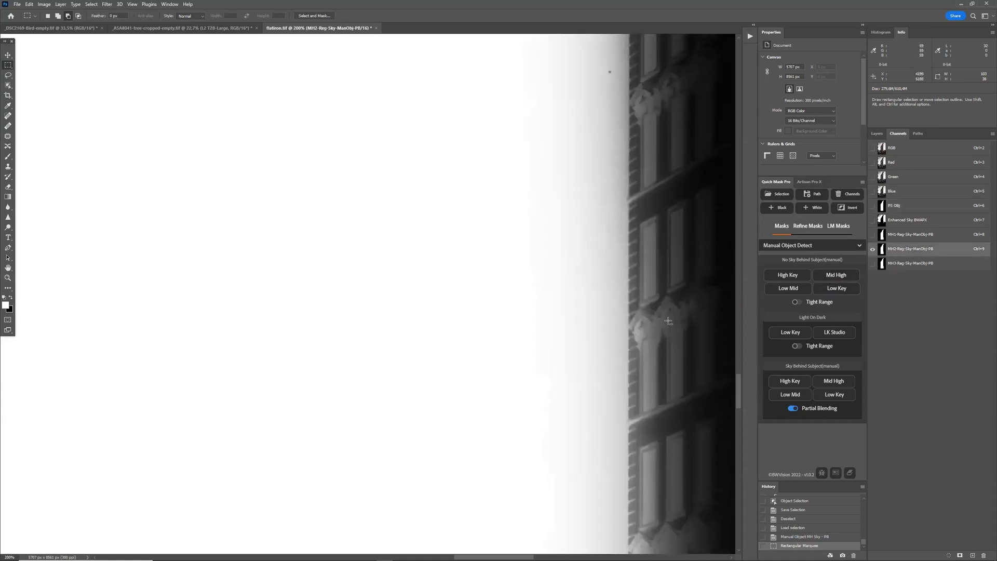
# Compare the building's lower right edge at 66.7% in the MH2, MH3 and PS OBJ masks and the colour photo
pyautogui.hotkey('ctrl', '-')
pyautogui.hotkey('ctrl', '-')
pyautogui.hotkey('ctrl', '-')
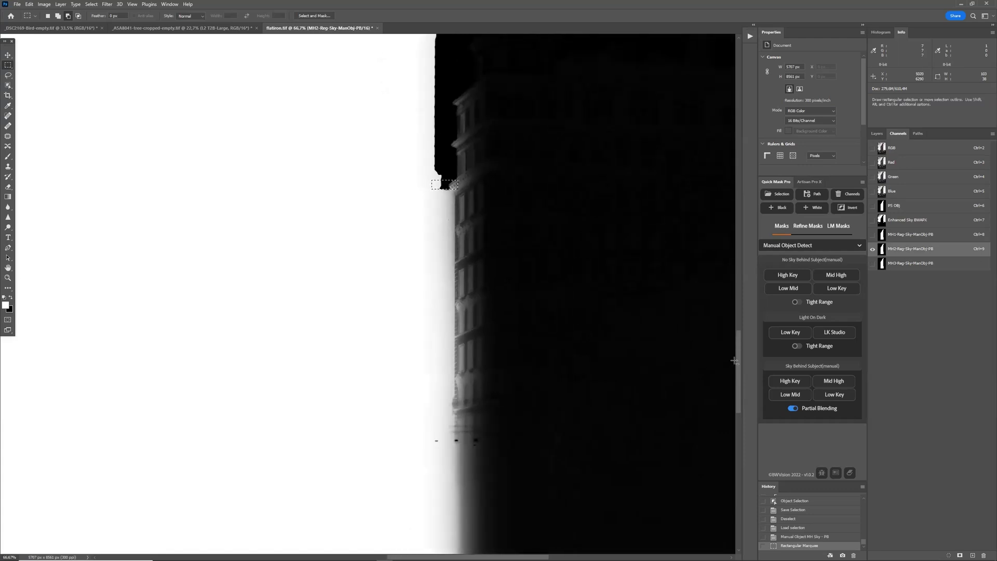
pyautogui.scroll(-2, 645, 389)
pyautogui.click(901, 259)
pyautogui.click(906, 249)
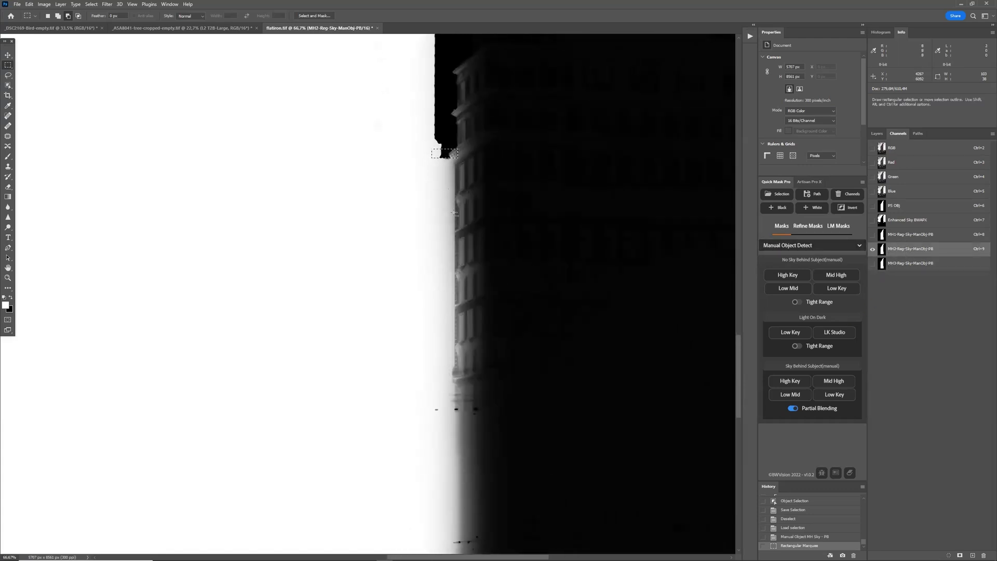
pyautogui.hotkey('ctrl', '6')
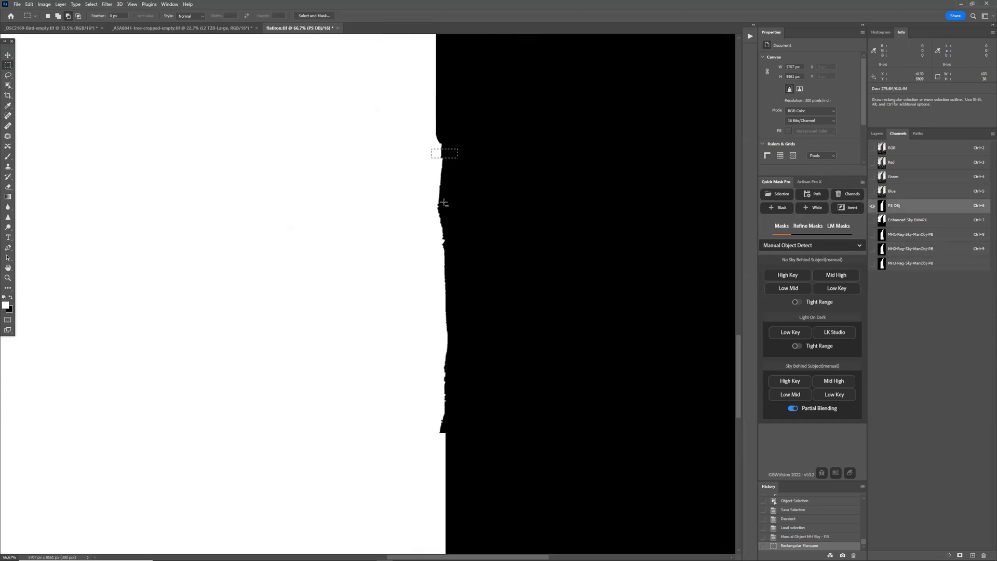
pyautogui.hotkey('ctrl', '2')
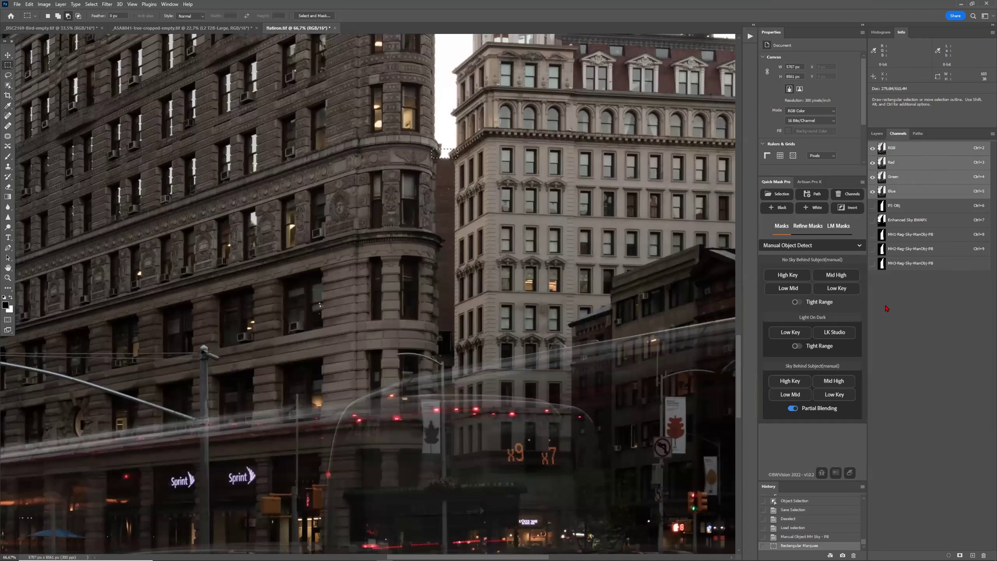
pyautogui.click(904, 251)
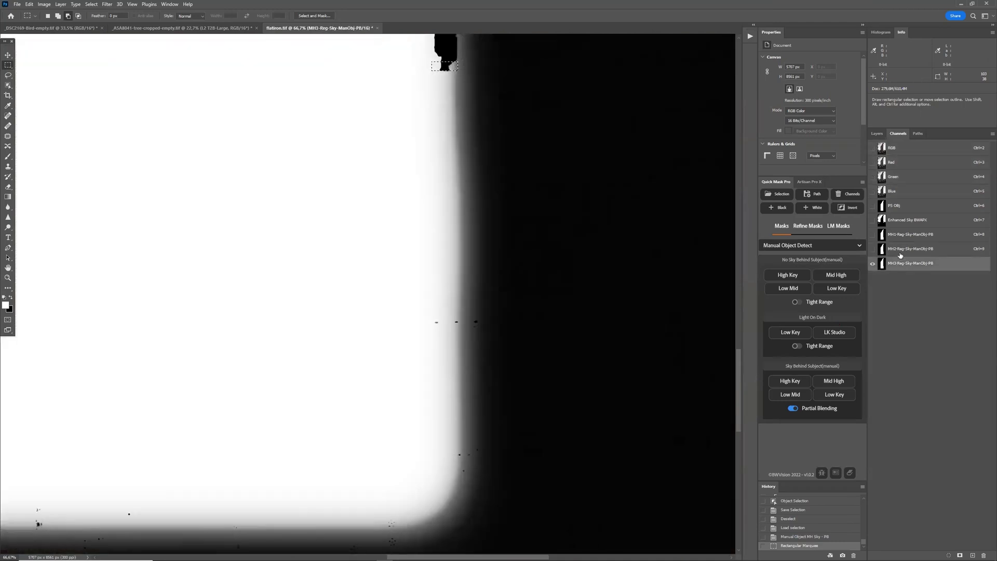
# Inspect the bottom and lower left edge of the MH2 mask at 66.7%, checking the traffic-light area against the colour photo
pyautogui.hscroll(-5, 570, 360)
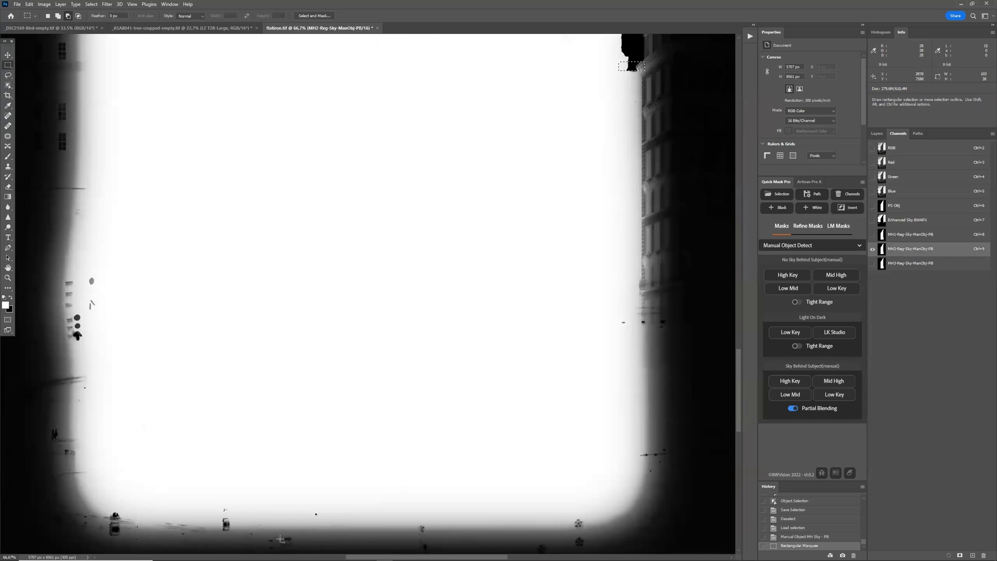
pyautogui.scroll(1, 245, 523)
pyautogui.hscroll(-4, 244, 523)
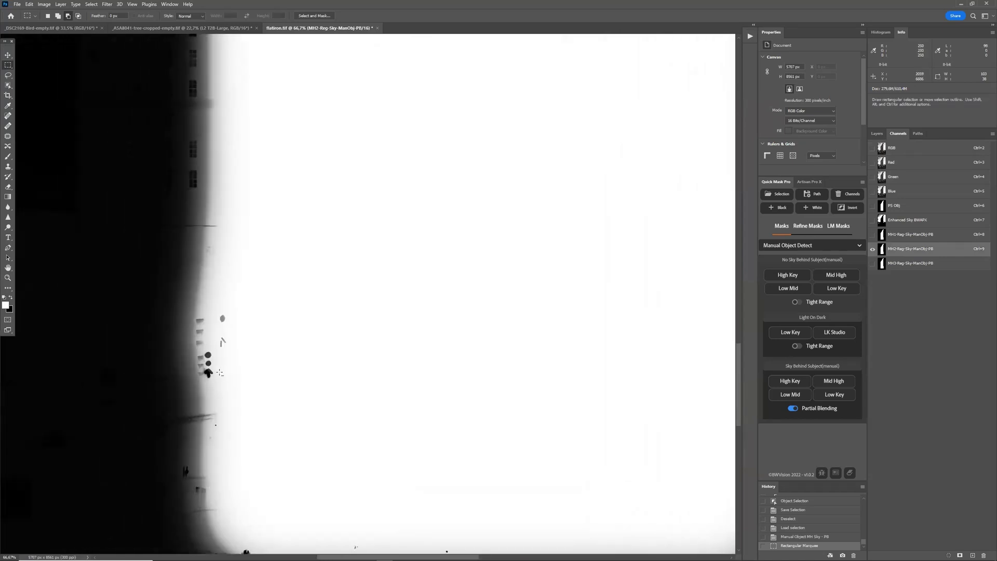
pyautogui.click(893, 151)
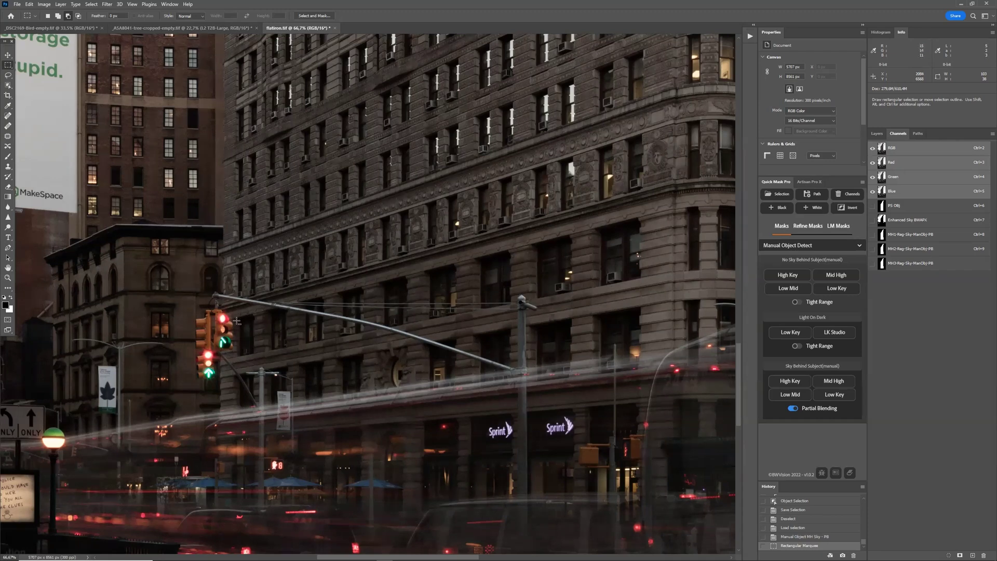
pyautogui.click(924, 252)
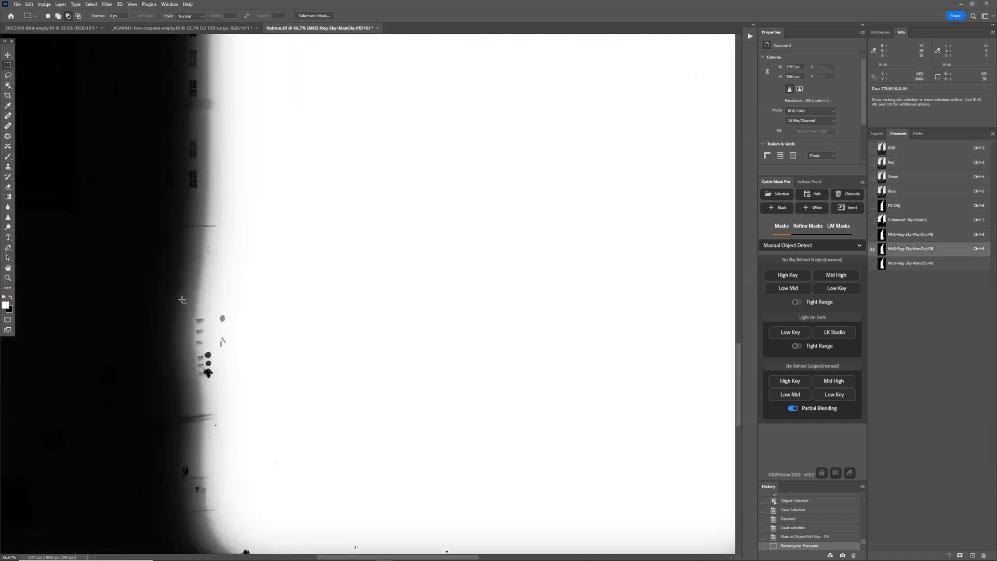
pyautogui.scroll(3, 183, 300)
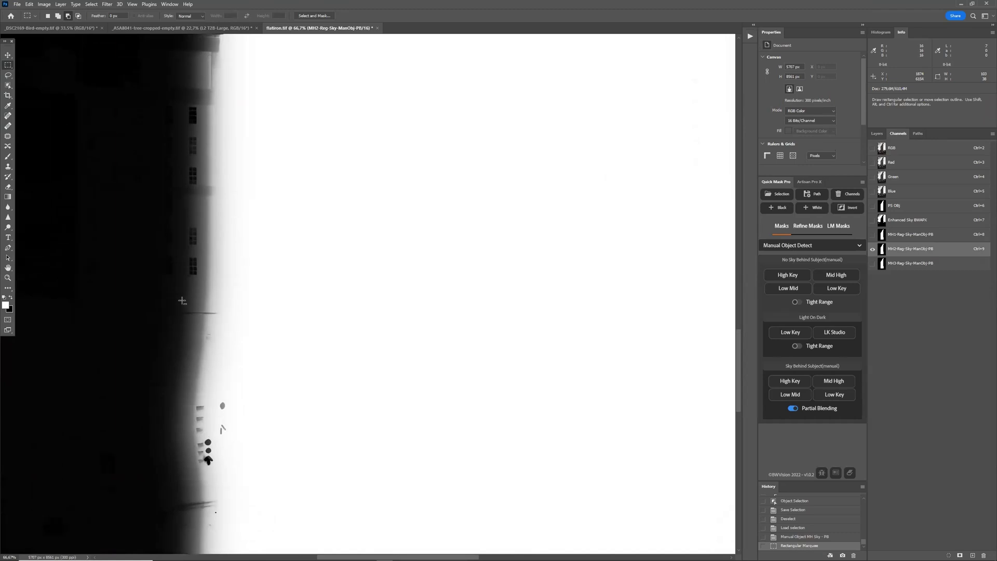
pyautogui.scroll(4, 260, 278)
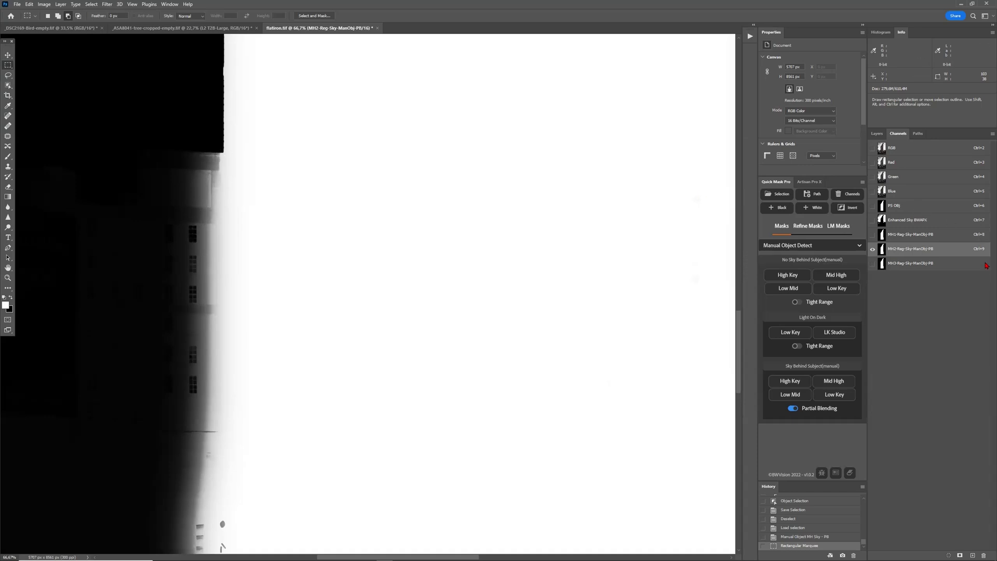
# Delete the MH3-Reg-Sky-ManObj-PB and MH1-Reg-Sky-ManObj-PB channels, keeping the MH2 mask
pyautogui.moveTo(938, 266); pyautogui.dragTo(983, 555)
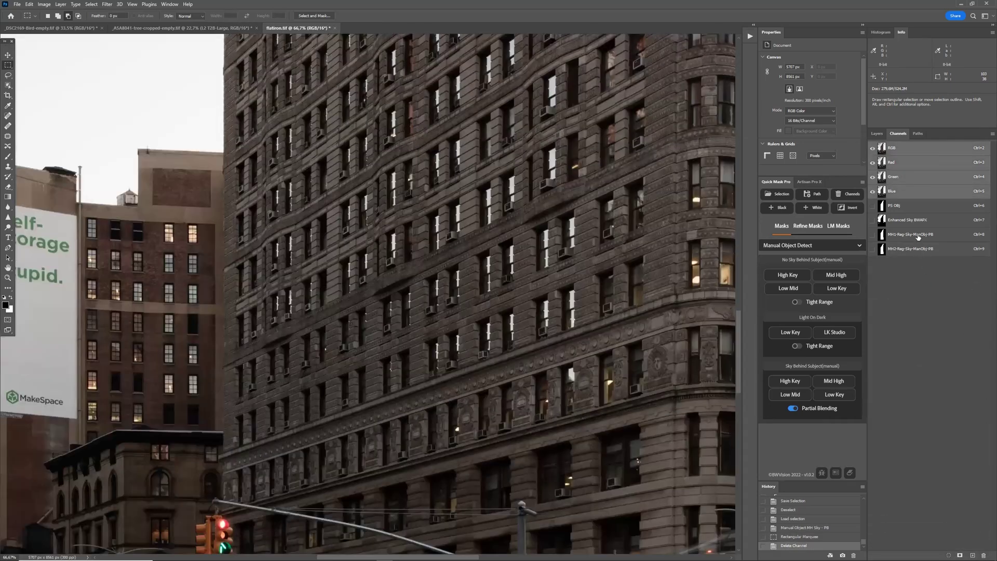
pyautogui.click(916, 235)
pyautogui.moveTo(918, 237); pyautogui.dragTo(983, 555)
# Review the whole MH2 mask fitted on screen alongside the Enhanced Sky BWAFX channel and the colour photo
pyautogui.click(911, 235)
pyautogui.hotkey('ctrl', '0')
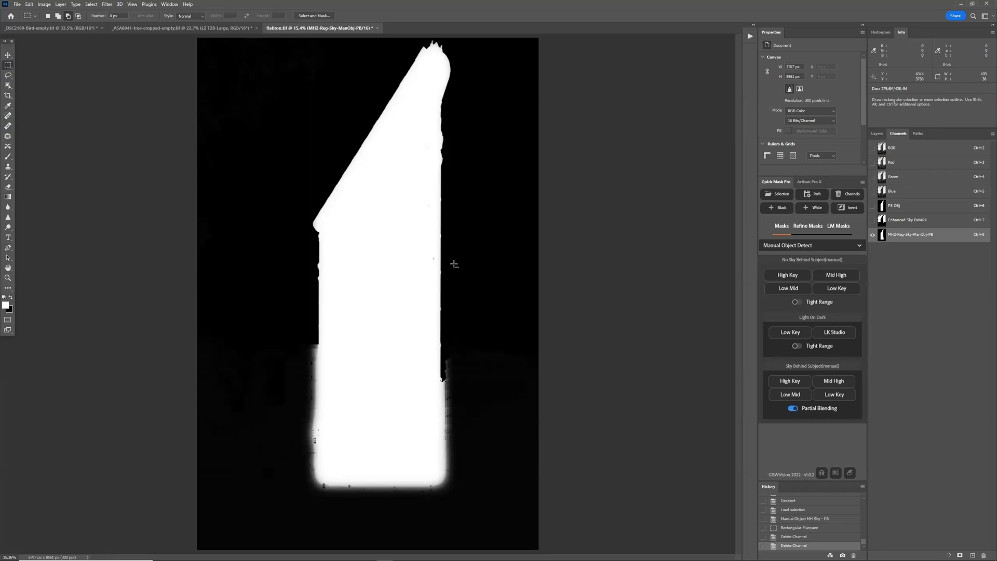
pyautogui.click(901, 220)
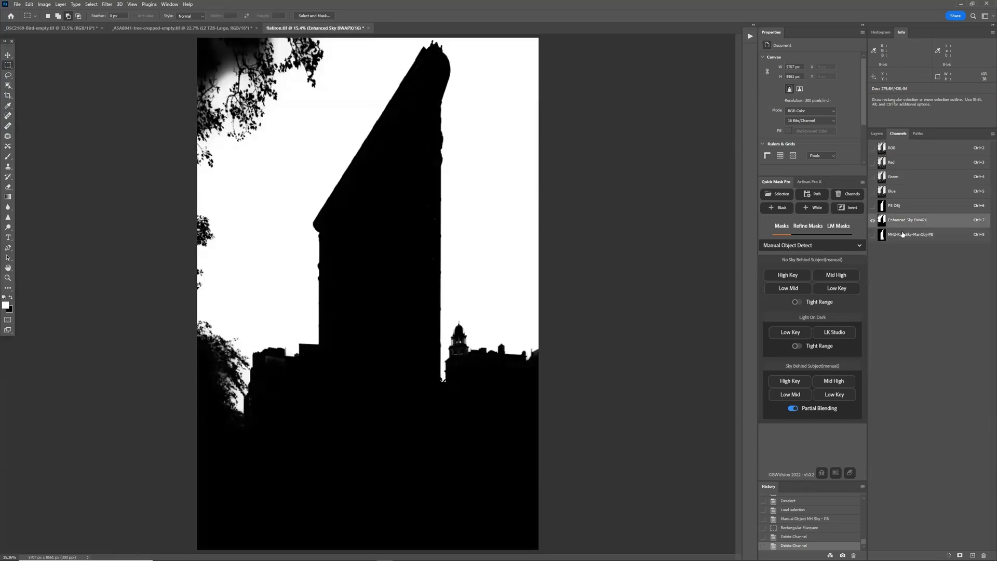
pyautogui.click(908, 234)
pyautogui.click(904, 151)
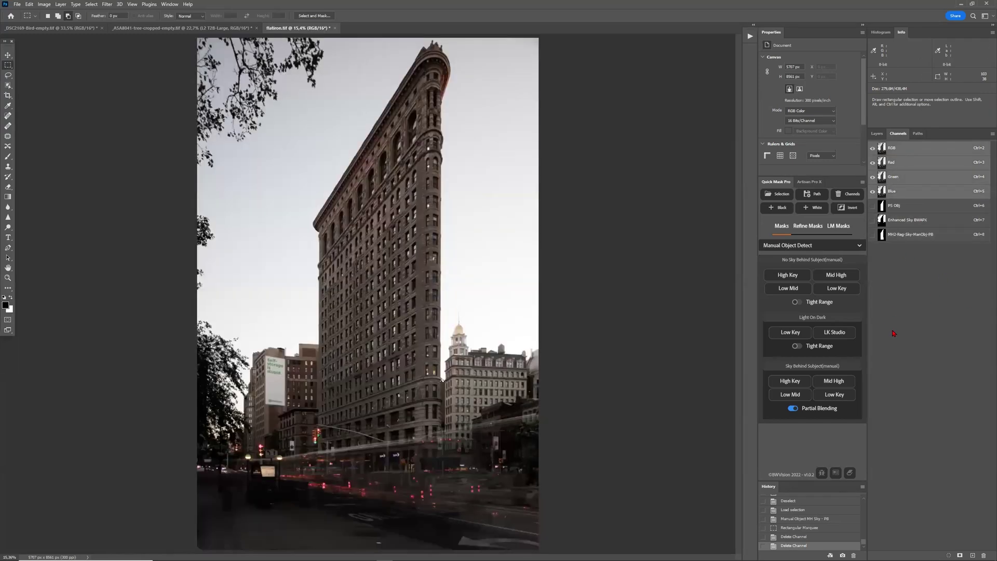
# Convert the photo to black and white with Artisan Pro X's standard Neutral conversion
pyautogui.click(877, 134)
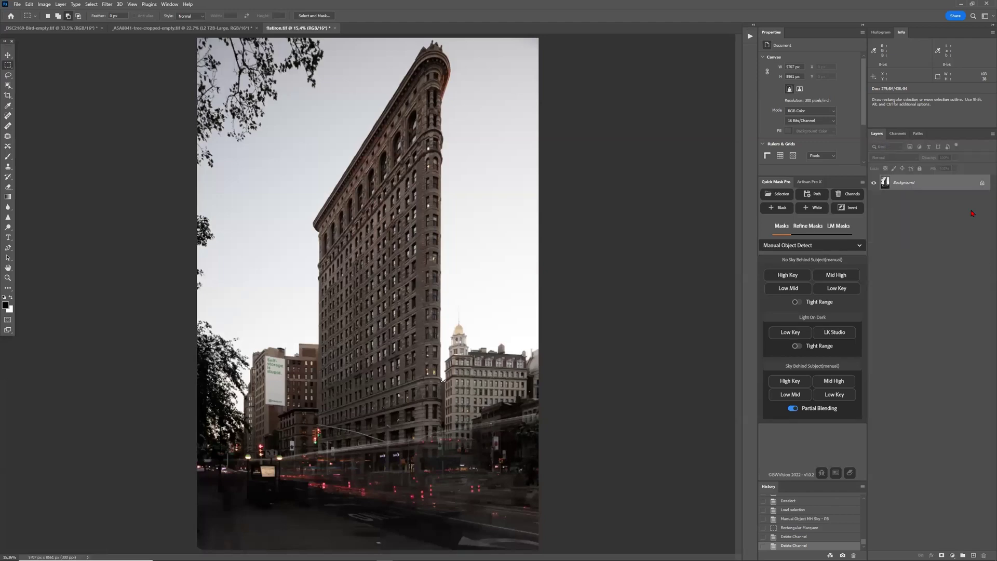
pyautogui.click(808, 181)
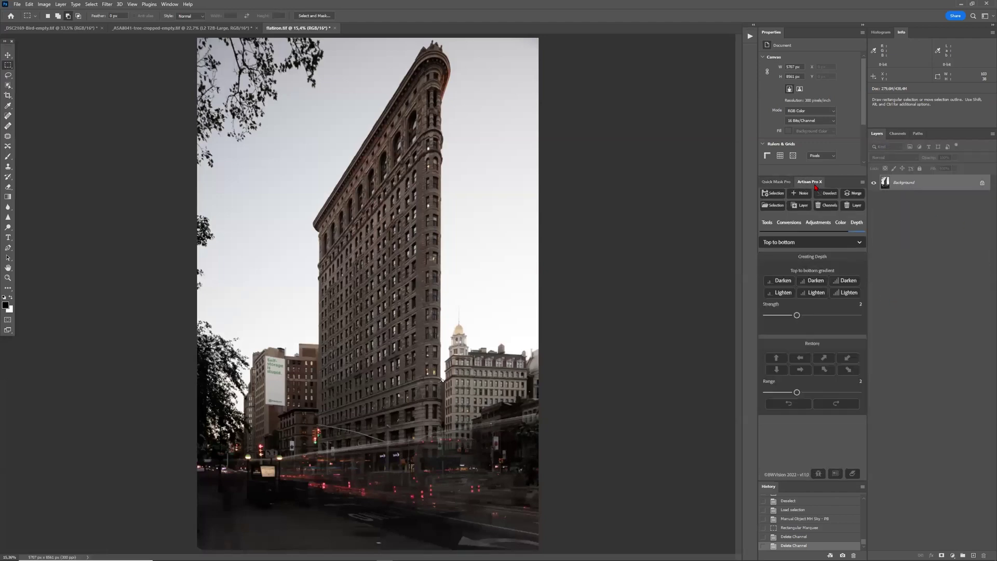
pyautogui.click(788, 275)
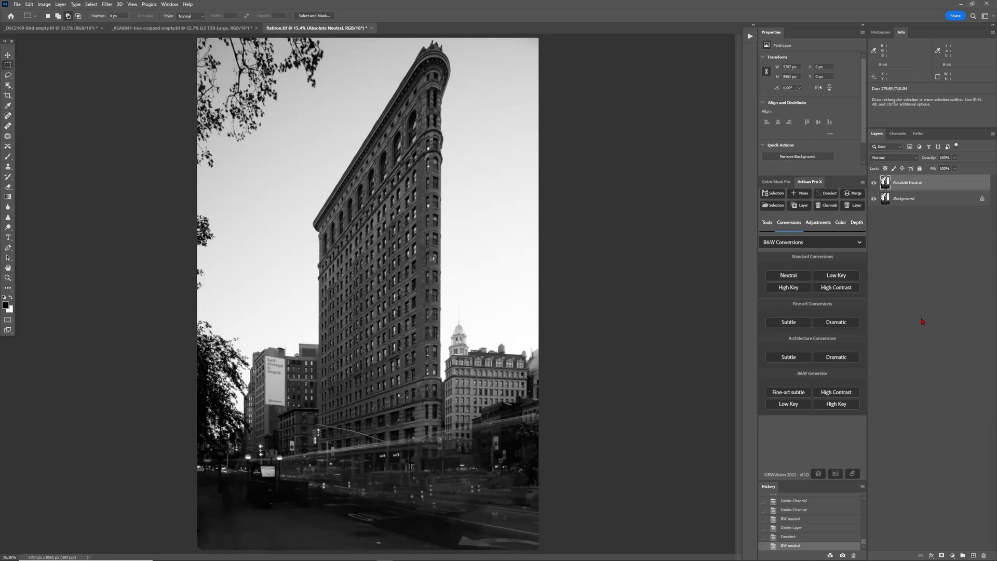
# Load the MH2-Reg-Sky-ManObj-PB channel as a new selection around the building
pyautogui.click(782, 208)
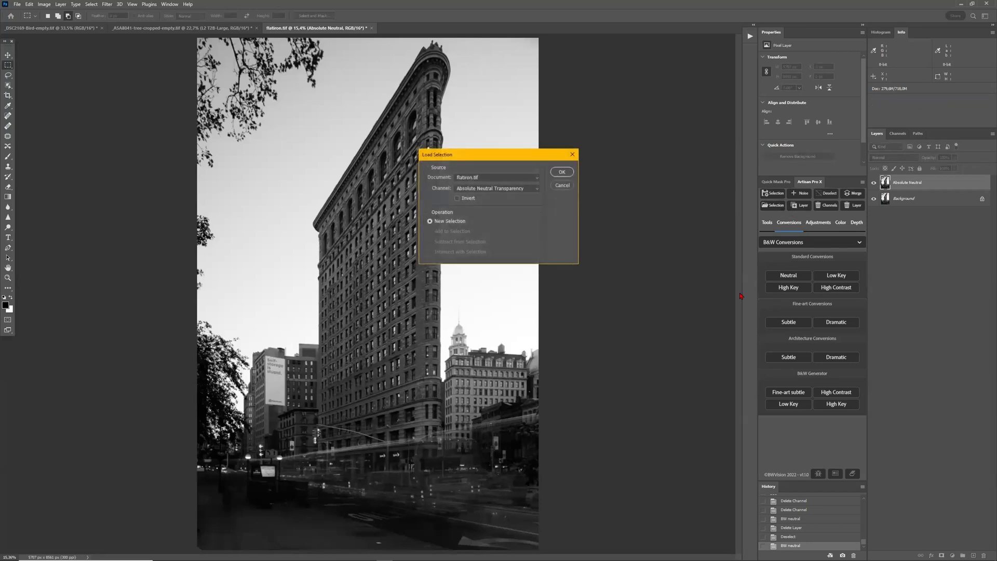
pyautogui.click(524, 189)
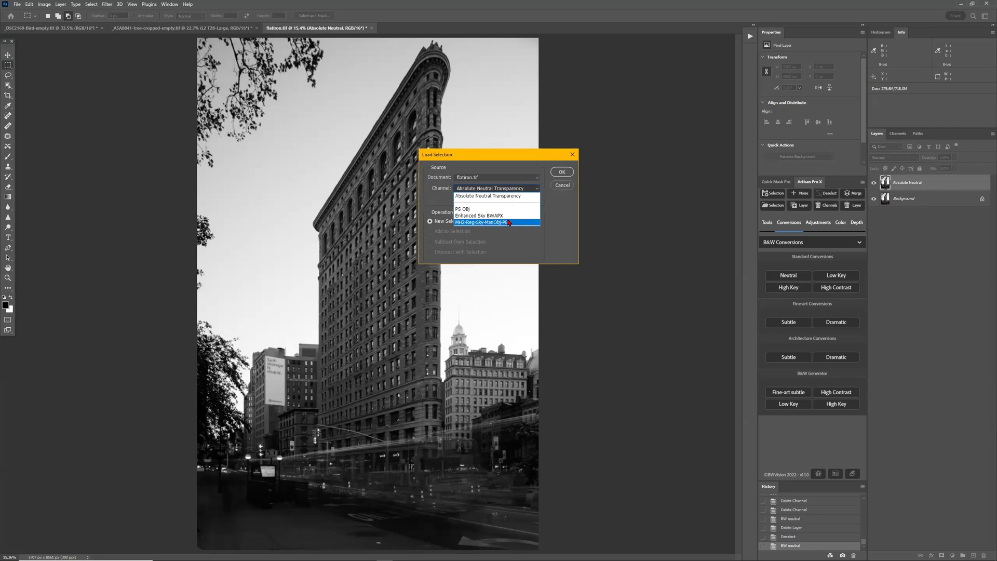
pyautogui.click(510, 223)
pyautogui.click(563, 171)
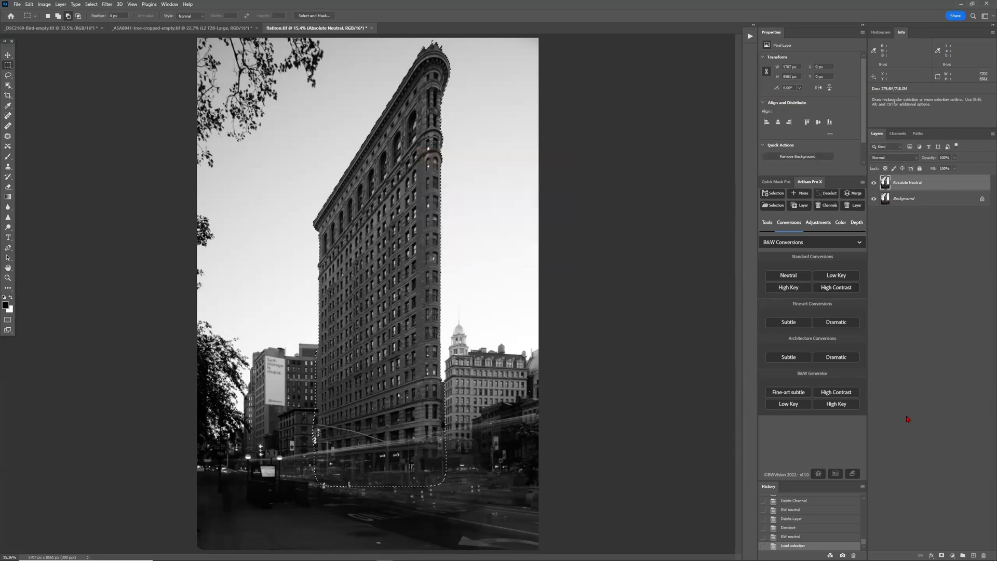
# Apply Artisan Pro X's Low Key contrast adjustment to the selected building with its intensity raised above the default
pyautogui.click(824, 226)
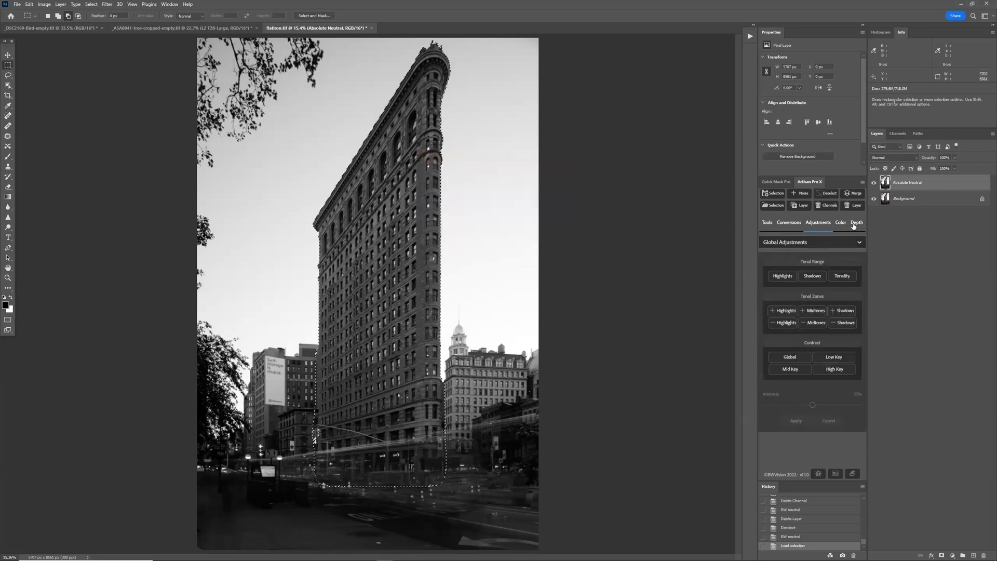
pyautogui.click(835, 358)
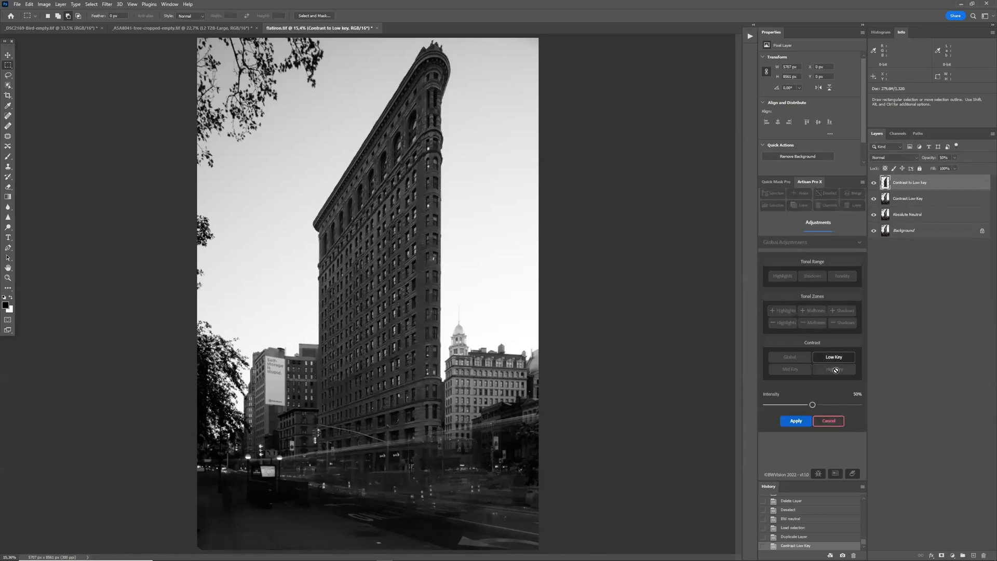
pyautogui.click(836, 406)
pyautogui.moveTo(835, 404); pyautogui.dragTo(830, 404)
pyautogui.click(803, 422)
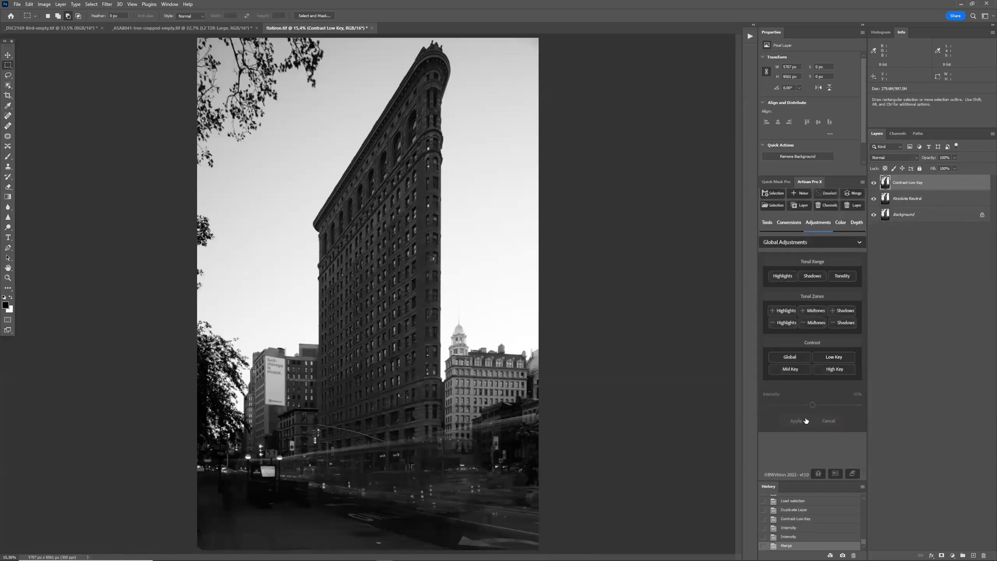
# Compare the building's street-level base with and without the Contrast Low Key layer
pyautogui.hotkey('ctrl', '+')
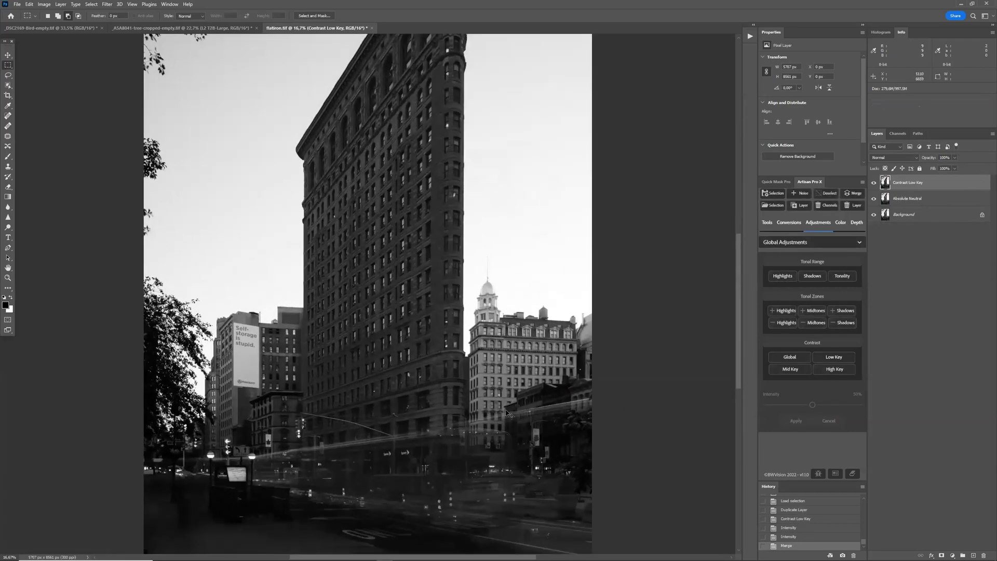
pyautogui.hotkey('ctrl', '+')
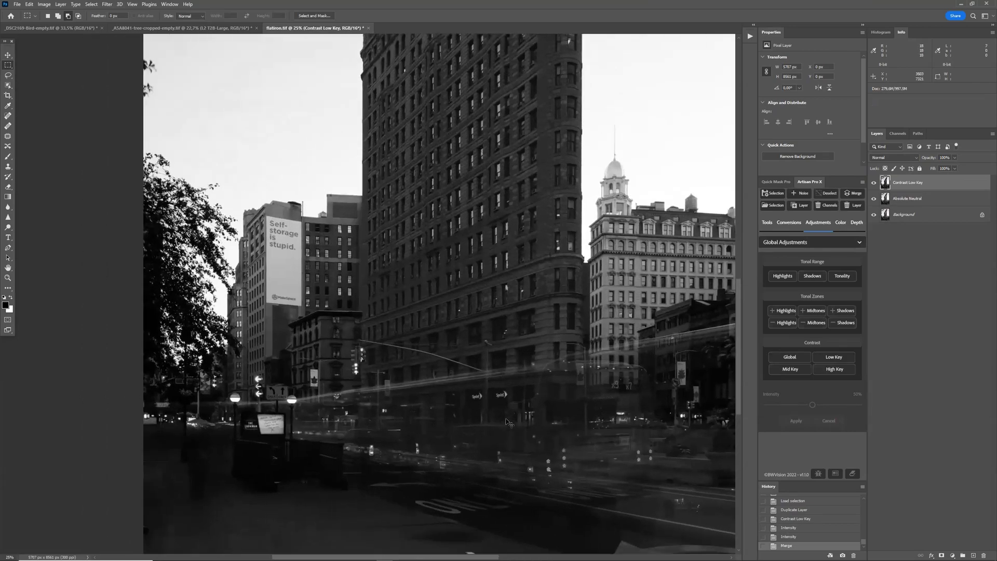
pyautogui.hotkey('ctrl', '+')
pyautogui.hotkey('ctrl', '+')
pyautogui.scroll(-3, 514, 373)
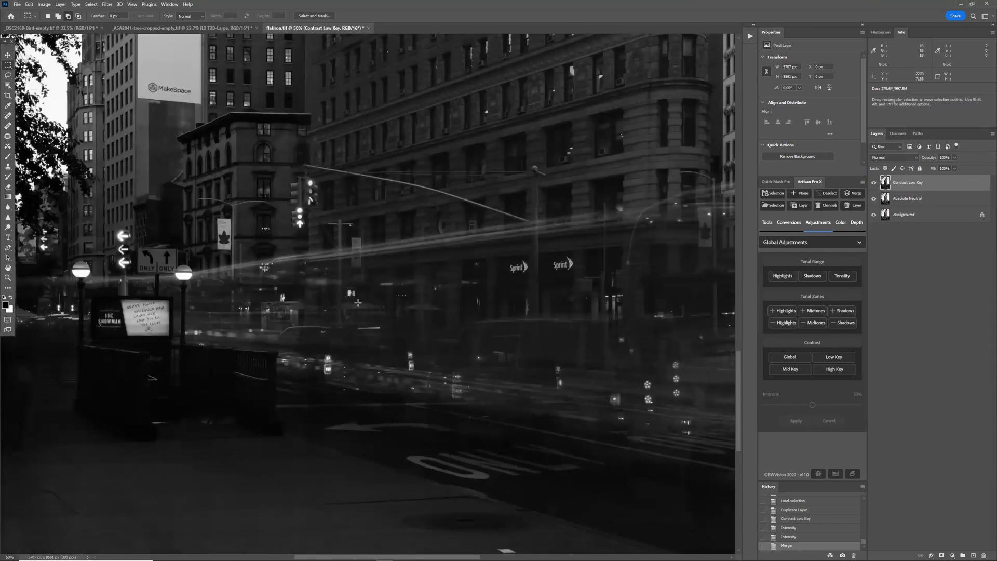
pyautogui.hscroll(3, 357, 302)
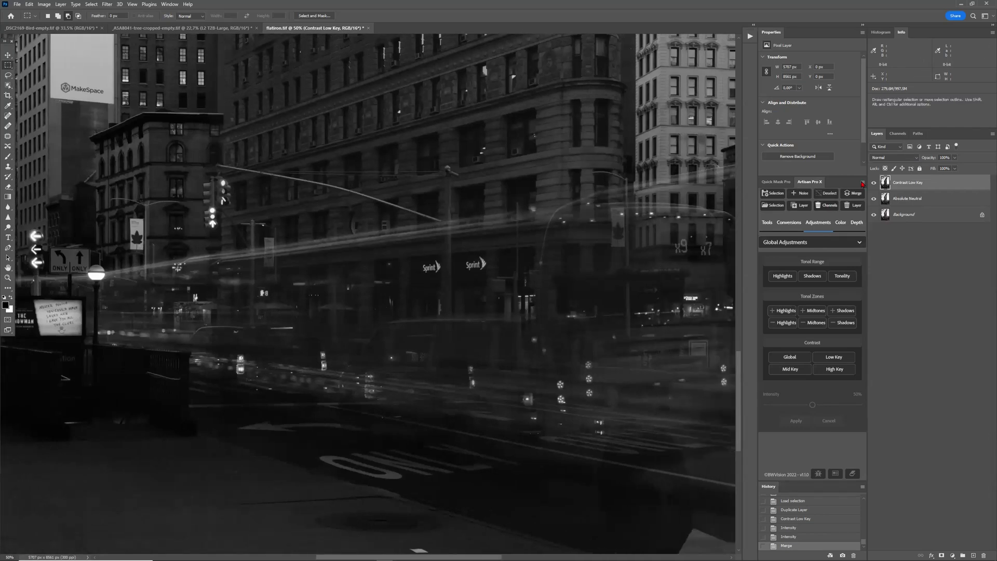
pyautogui.click(874, 187)
pyautogui.click(875, 187)
pyautogui.click(874, 186)
pyautogui.click(875, 186)
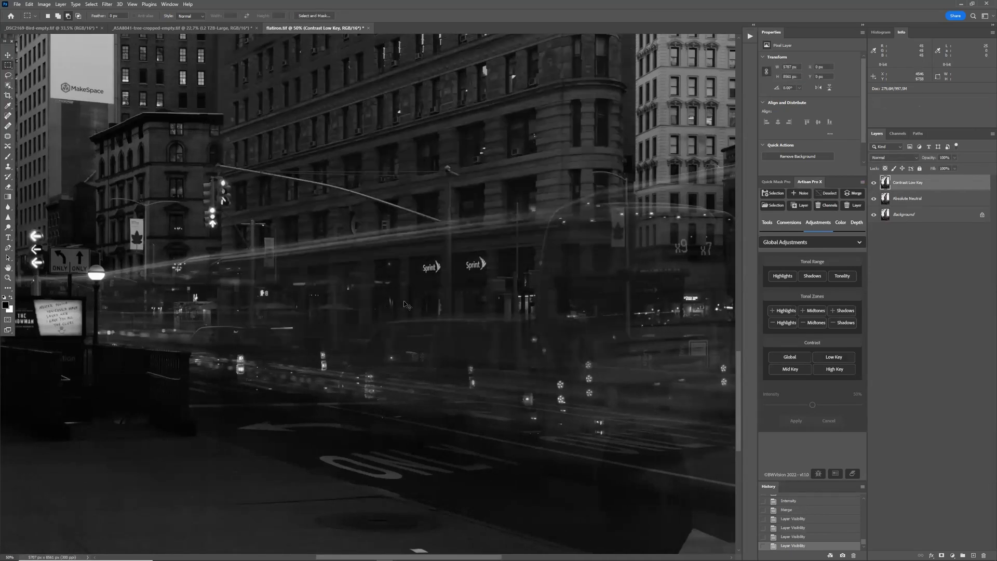
# Inspect the light trails between the subway entrance and storefronts for mask edges, toggling the Contrast Low Key layer
pyautogui.hscroll(-4, 368, 310)
pyautogui.hscroll(-2, 367, 310)
pyautogui.scroll(2, 368, 310)
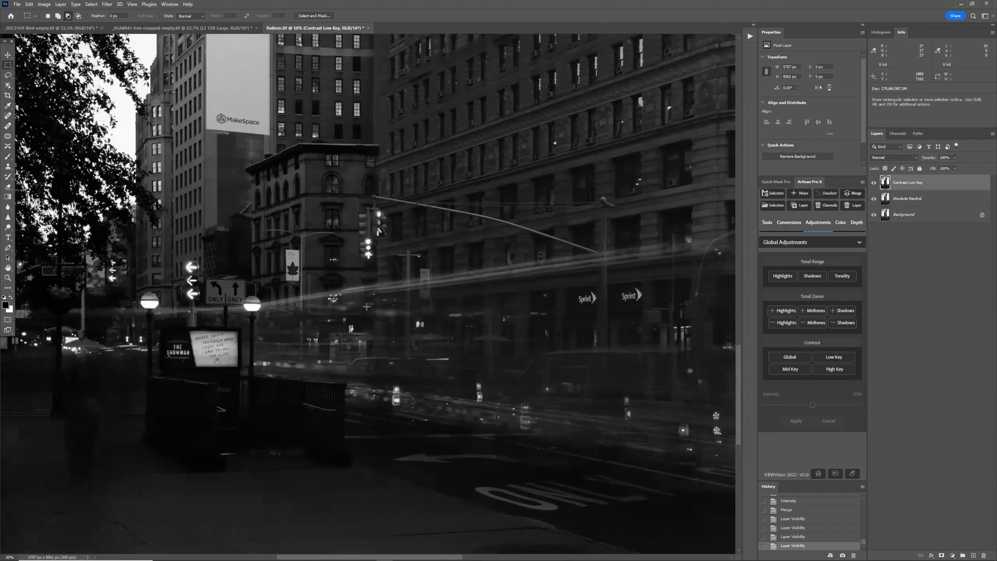
pyautogui.scroll(-3, 368, 315)
pyautogui.scroll(1, 368, 315)
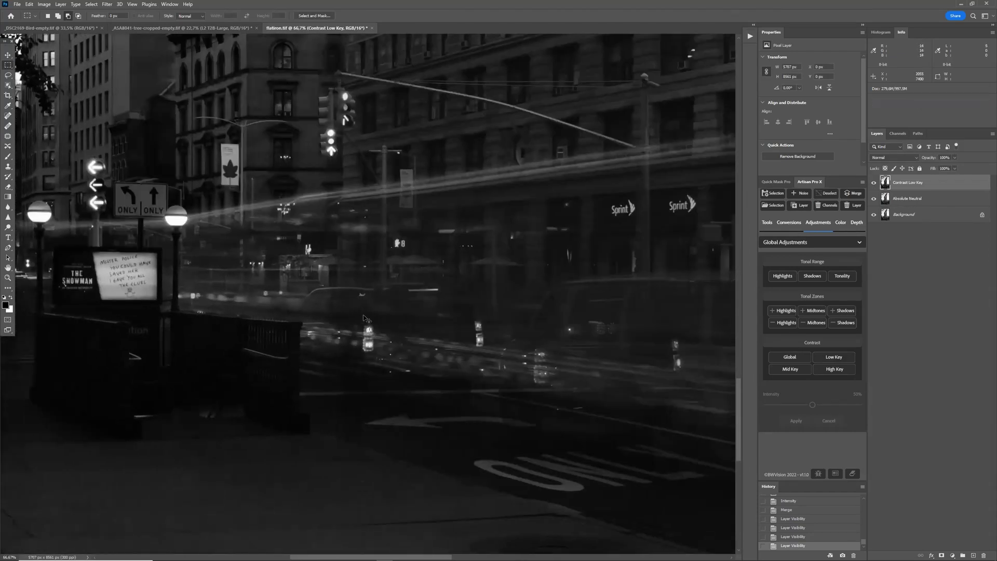
pyautogui.hscroll(3, 368, 316)
pyautogui.click(874, 184)
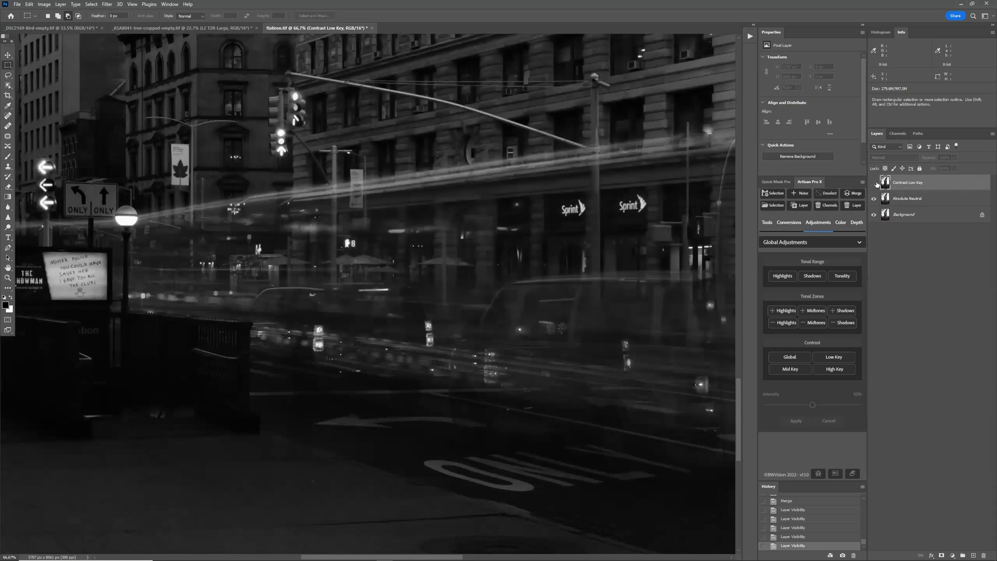
pyautogui.click(875, 184)
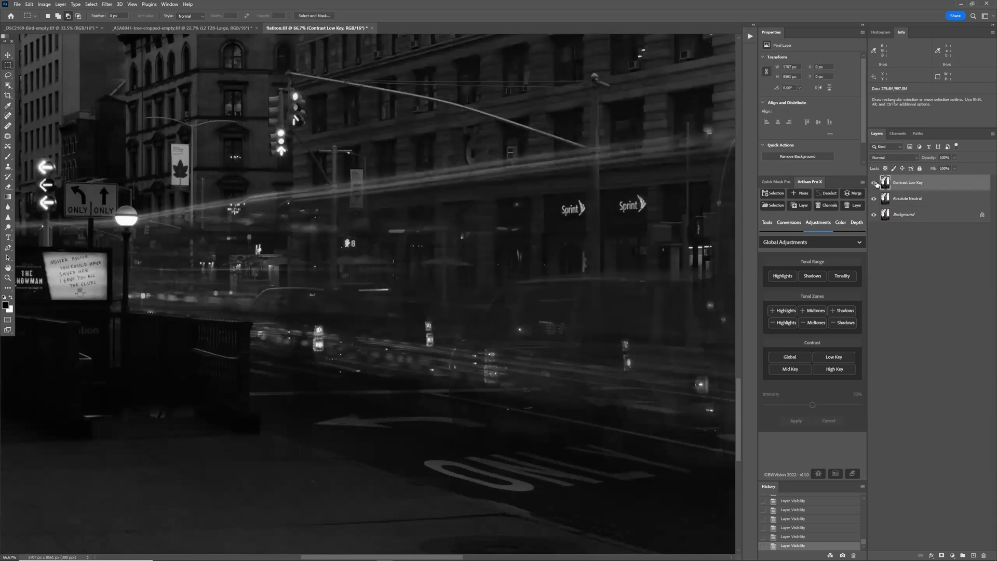
pyautogui.click(875, 184)
pyautogui.click(874, 184)
# Check the transition between the lower facade and the neighbouring building with and without the Contrast Low Key layer
pyautogui.scroll(5, 426, 302)
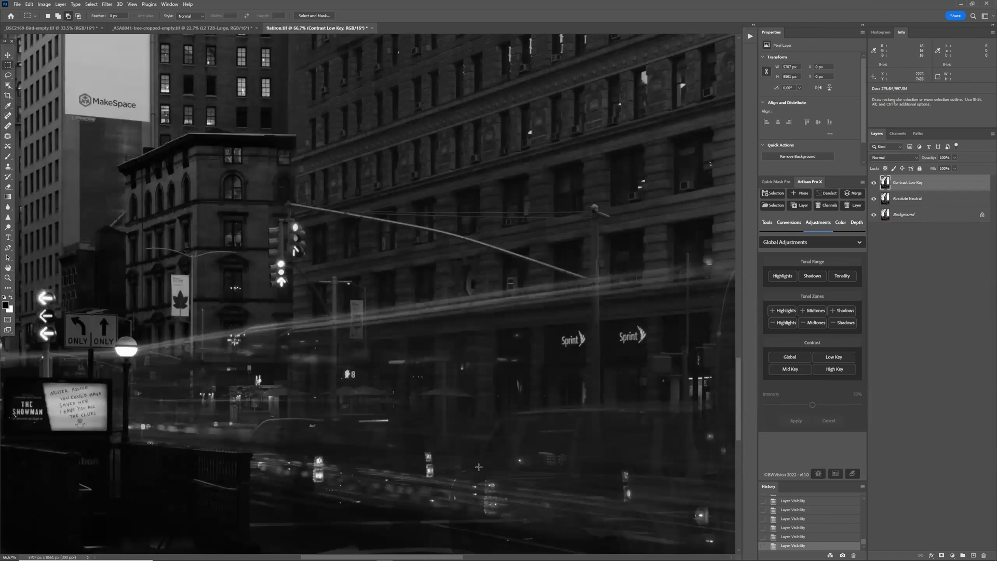
pyautogui.click(336, 423)
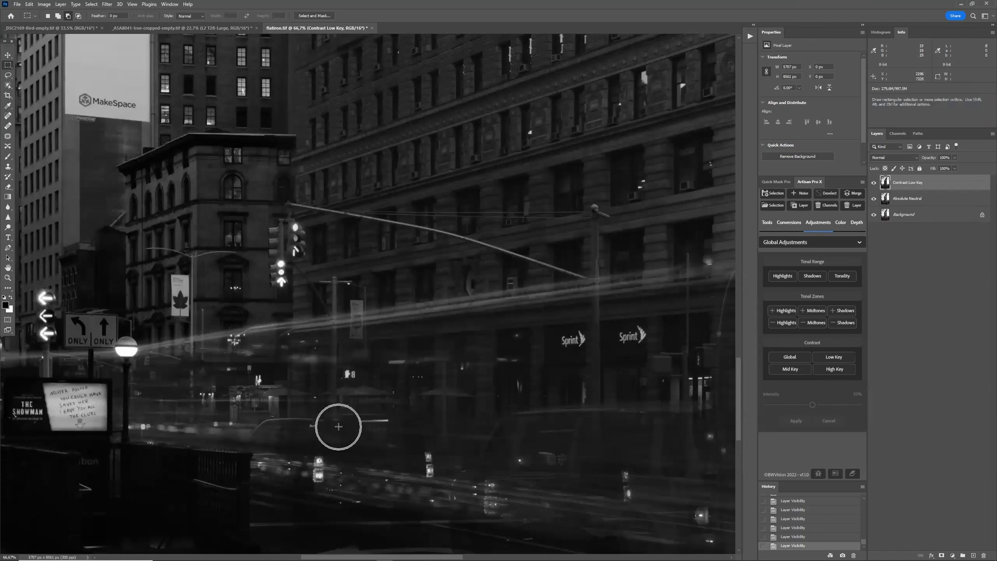
pyautogui.scroll(3, 312, 296)
pyautogui.scroll(3, 270, 166)
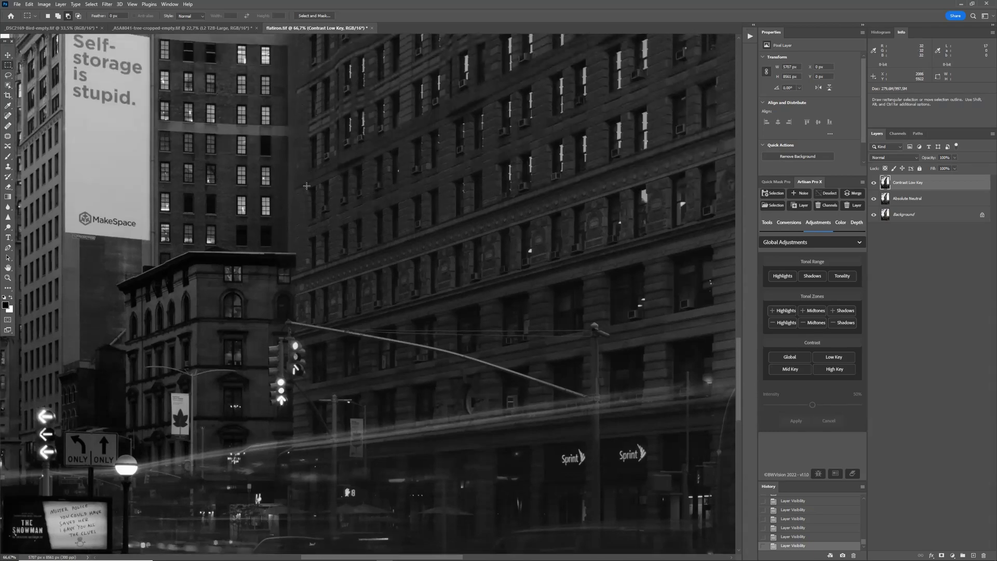
pyautogui.click(876, 184)
pyautogui.click(877, 184)
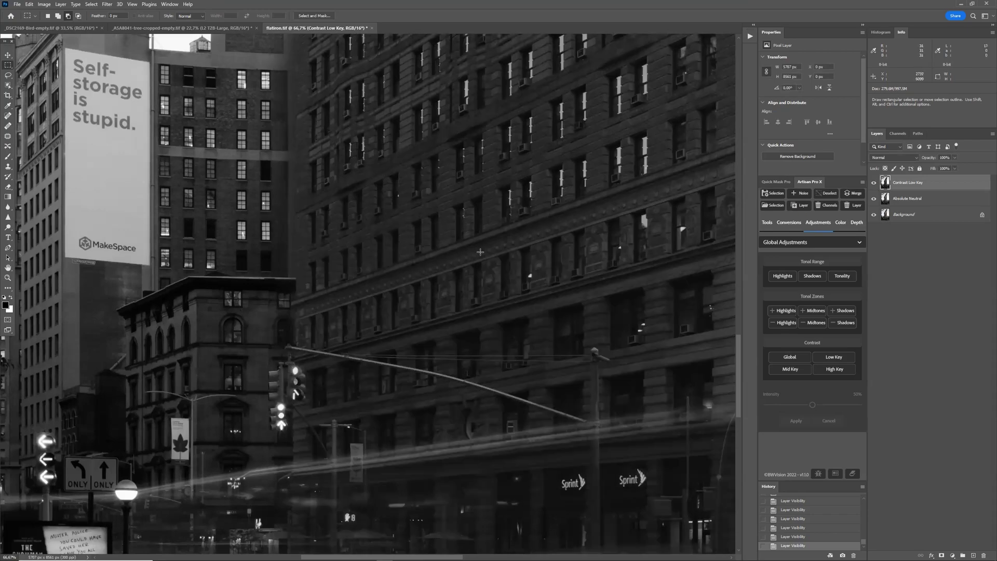
# Examine the middle facade and the rounded corner beside the domed building, comparing the Contrast Low Key layer on and off
pyautogui.scroll(10, 475, 265)
pyautogui.scroll(3, 475, 265)
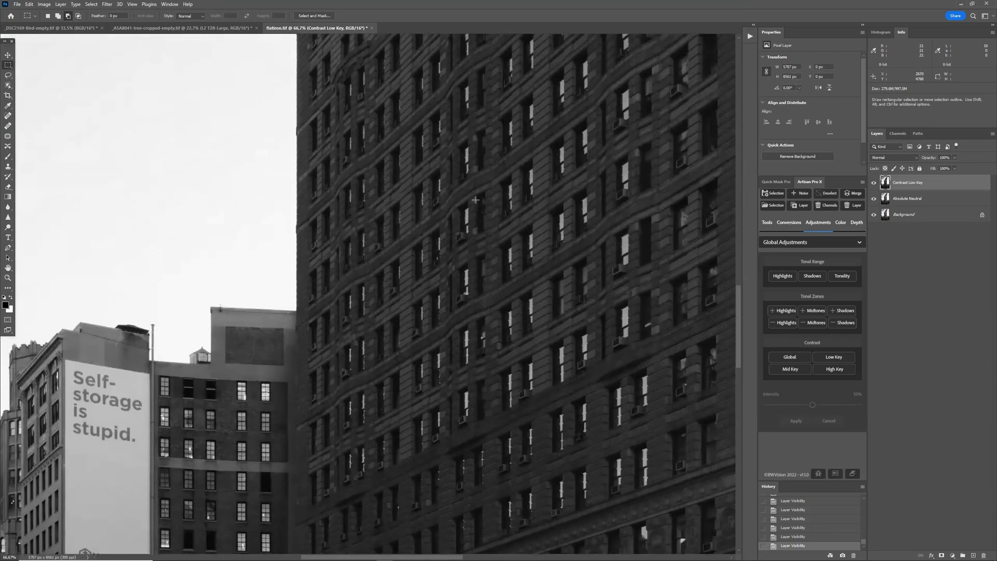
pyautogui.click(873, 183)
pyautogui.click(873, 183)
pyautogui.hscroll(2, 348, 281)
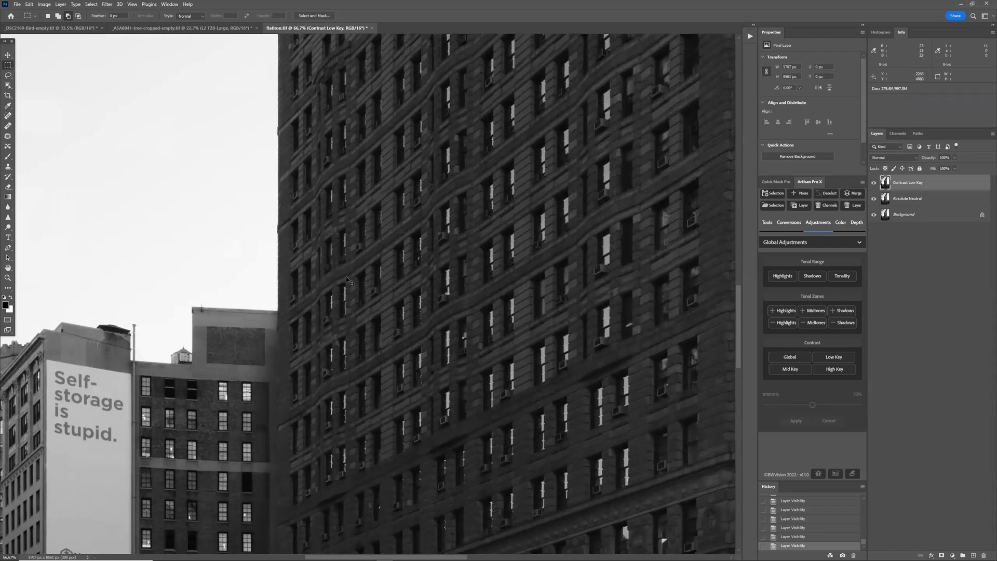
pyautogui.hscroll(10, 348, 281)
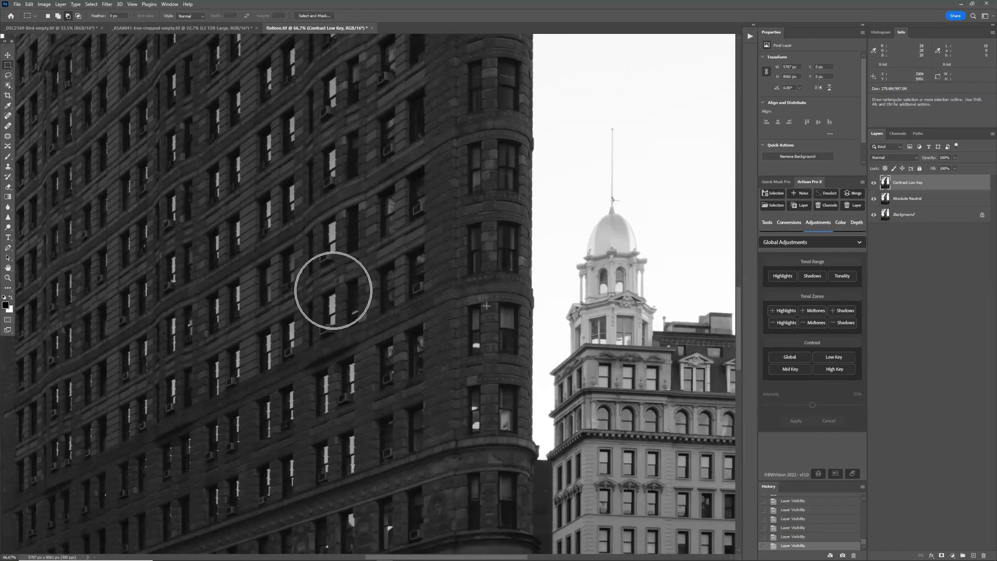
pyautogui.scroll(-9, 486, 306)
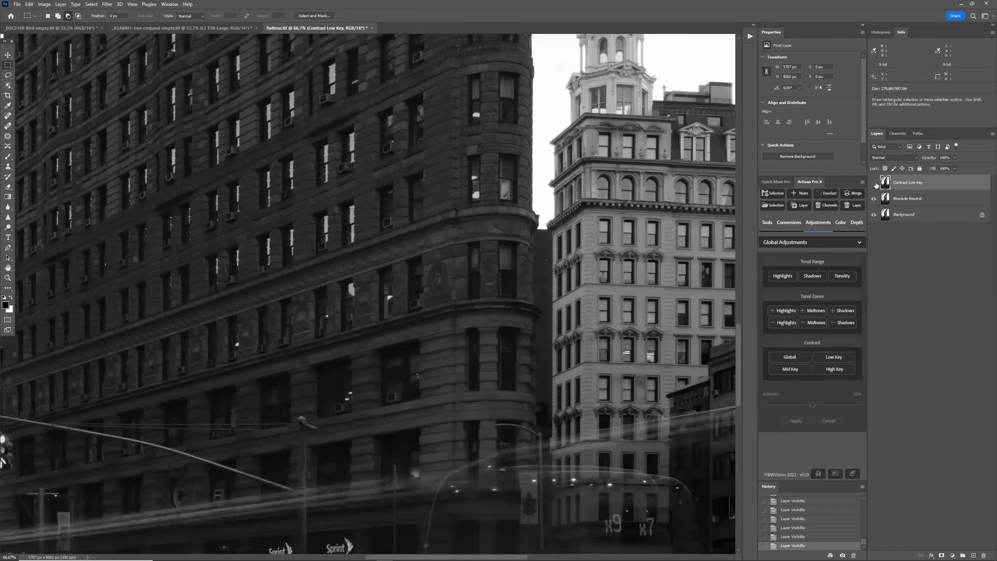
pyautogui.click(874, 183)
pyautogui.click(874, 183)
# Load the MH2-Reg-Sky-ManObj-PB channel as a new selection around the building on the Contrast Low Key layer
pyautogui.hotkey('ctrl', '0')
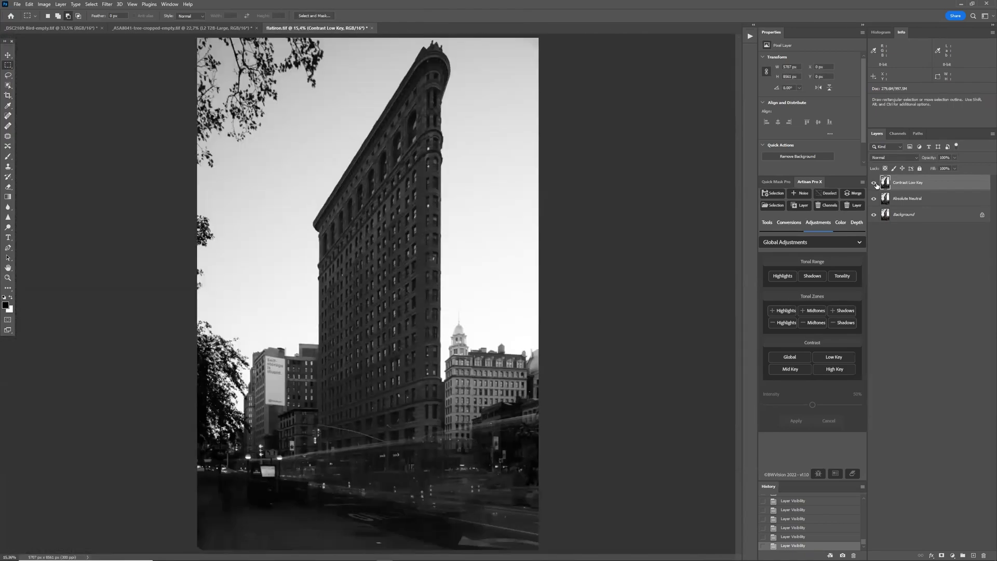
pyautogui.click(778, 206)
pyautogui.click(488, 188)
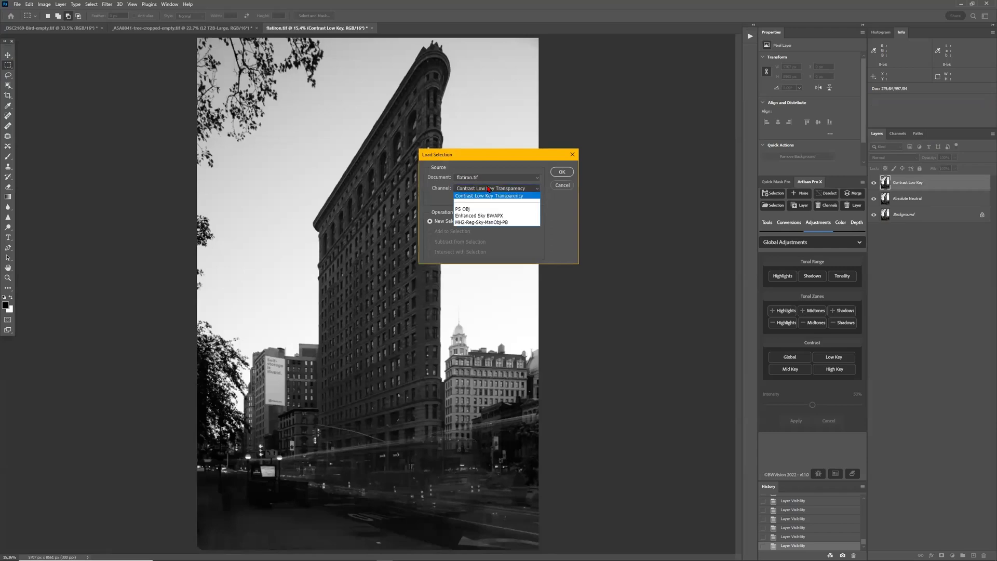
pyautogui.click(491, 222)
pyautogui.click(562, 171)
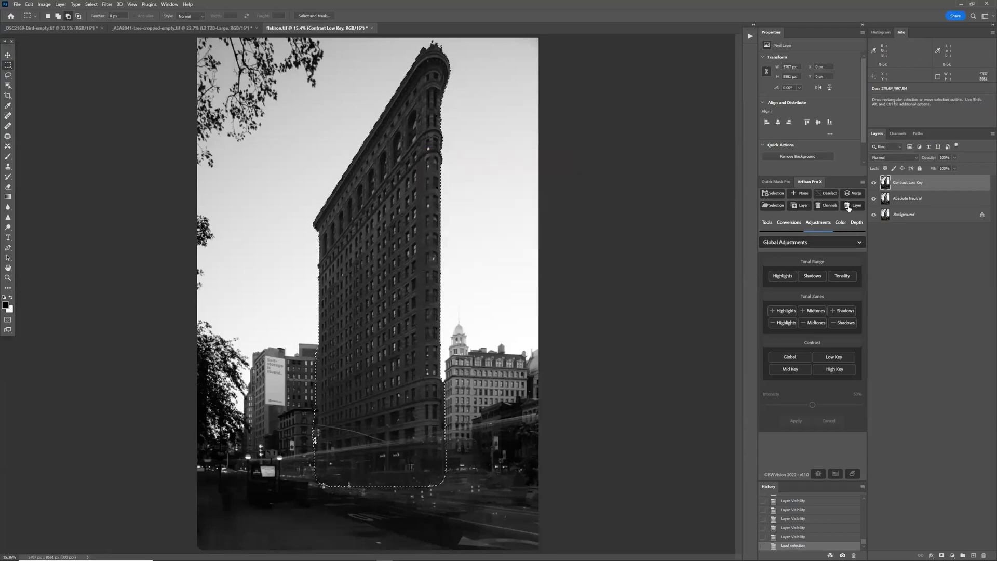
# Lighten the building with a large diagonal gradient from top left at strength 5, partially restore it upward at range 2, and deselect
pyautogui.click(856, 227)
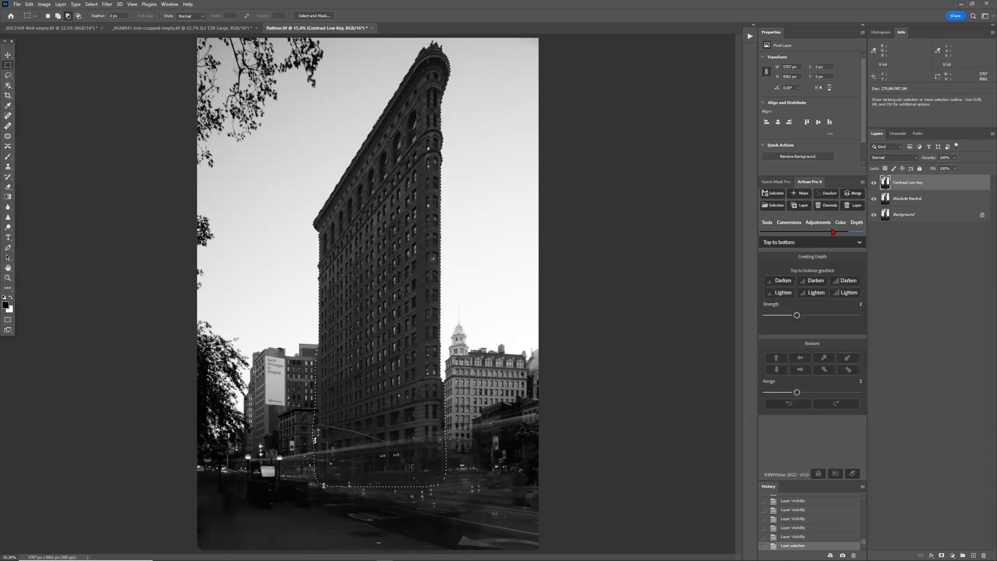
pyautogui.click(825, 242)
pyautogui.scroll(-2, 821, 320)
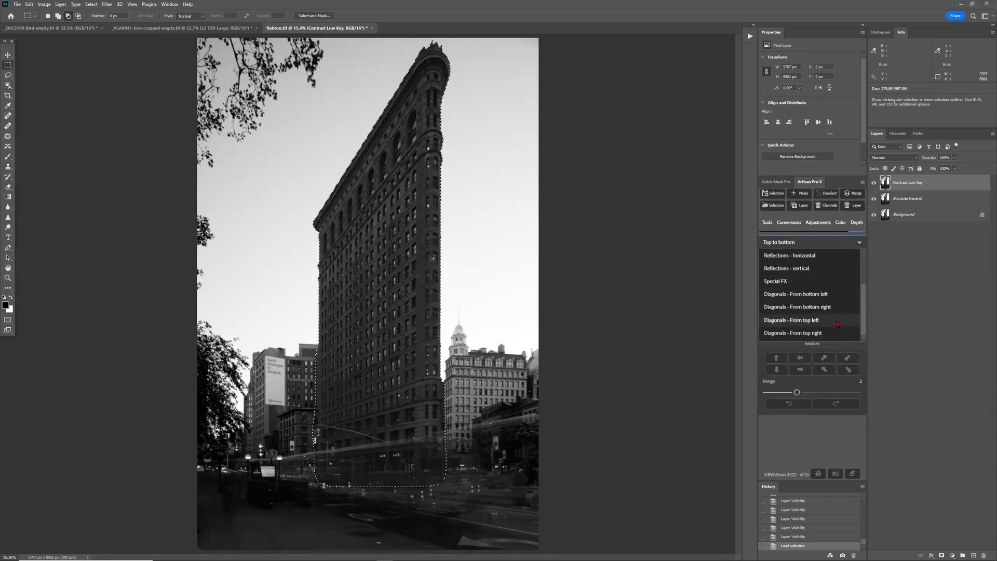
pyautogui.click(833, 320)
pyautogui.click(835, 315)
pyautogui.click(847, 292)
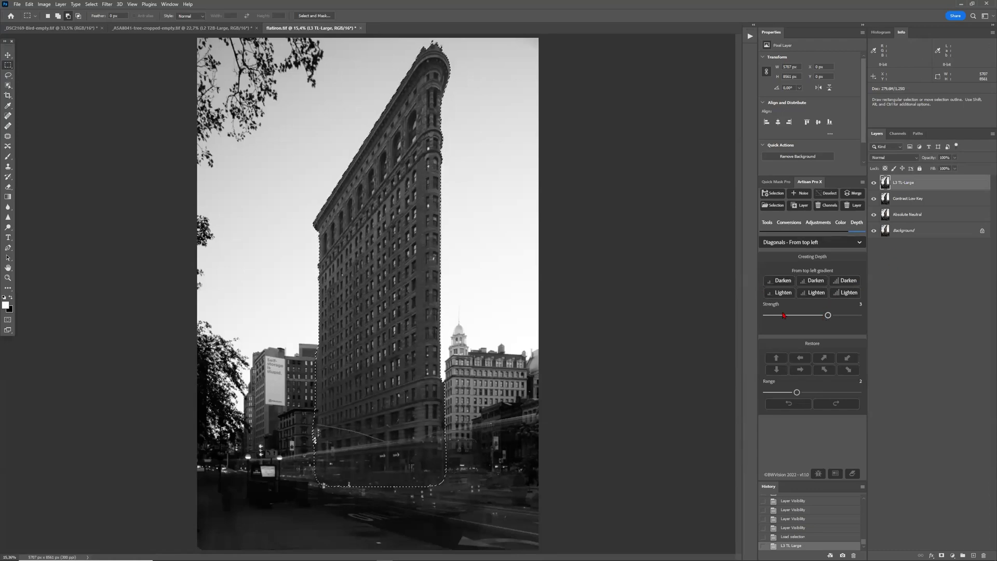
pyautogui.click(776, 358)
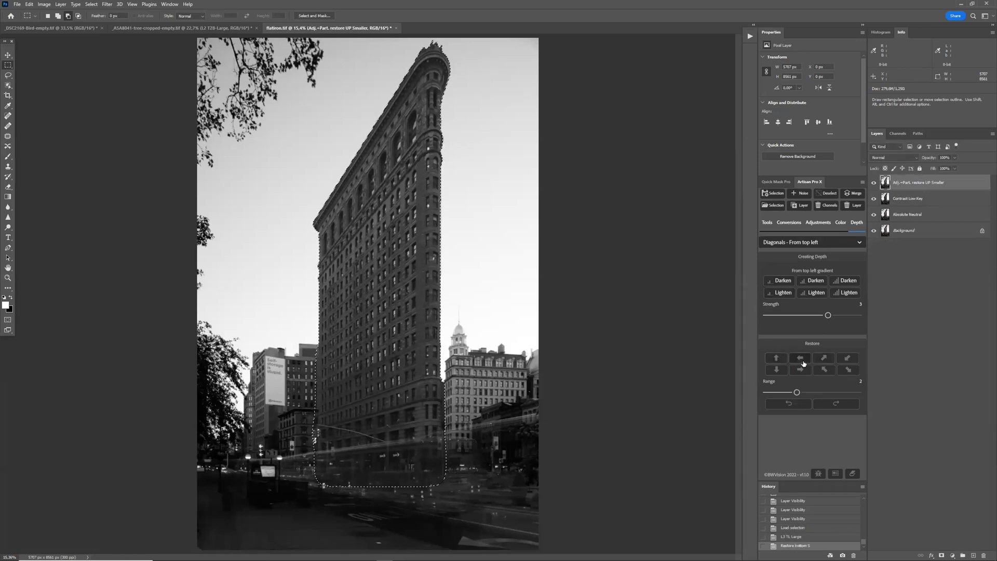
pyautogui.hotkey('ctrl', 'd')
# Compare the street-level part of the photo with and without the partially restored gradient layer
pyautogui.scroll(3, 415, 483)
pyautogui.click(874, 183)
pyautogui.click(874, 183)
pyautogui.click(875, 184)
pyautogui.click(876, 184)
pyautogui.click(875, 183)
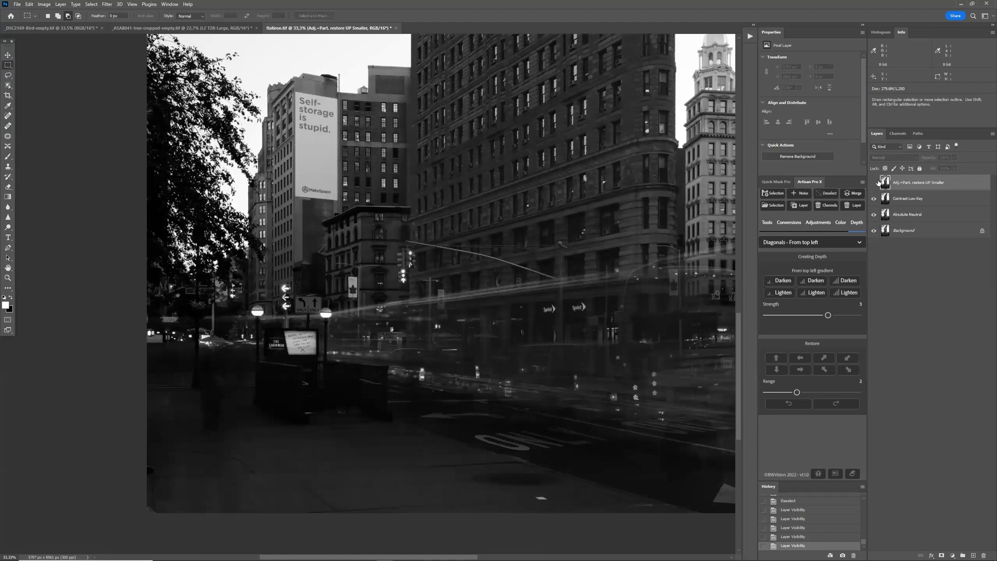
pyautogui.click(875, 183)
pyautogui.click(875, 183)
pyautogui.click(876, 184)
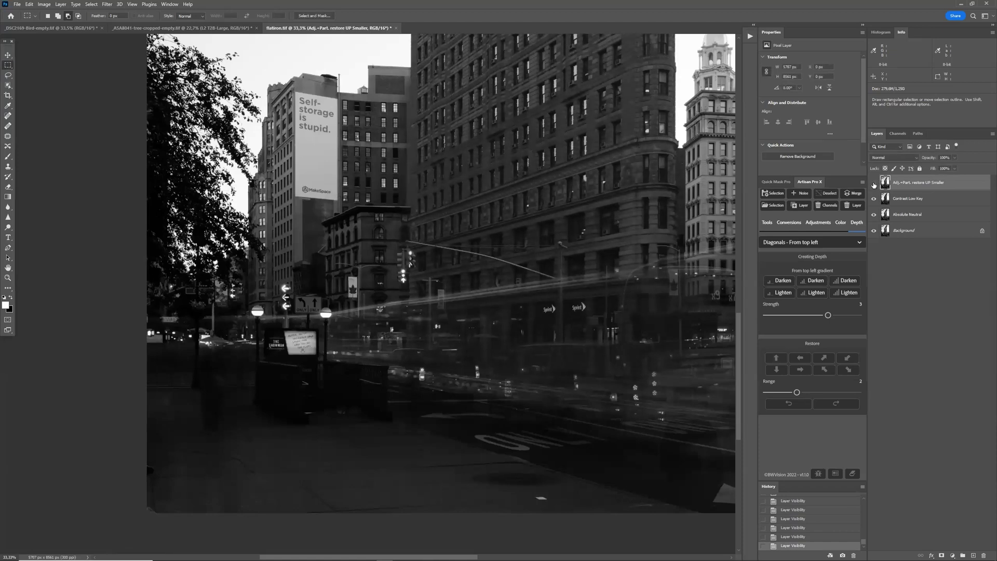
pyautogui.moveTo(874, 183); pyautogui.dragTo(874, 206)
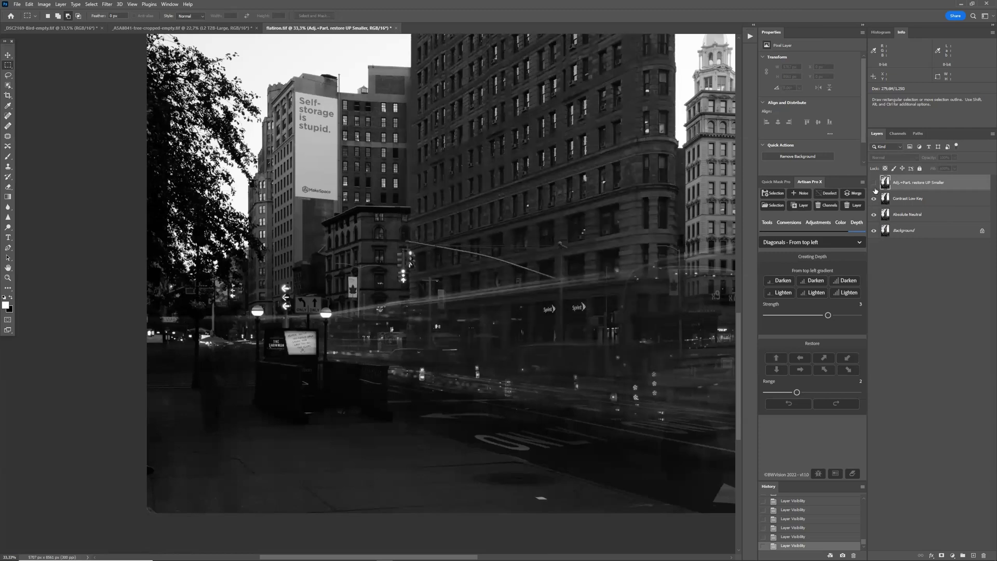
pyautogui.click(874, 183)
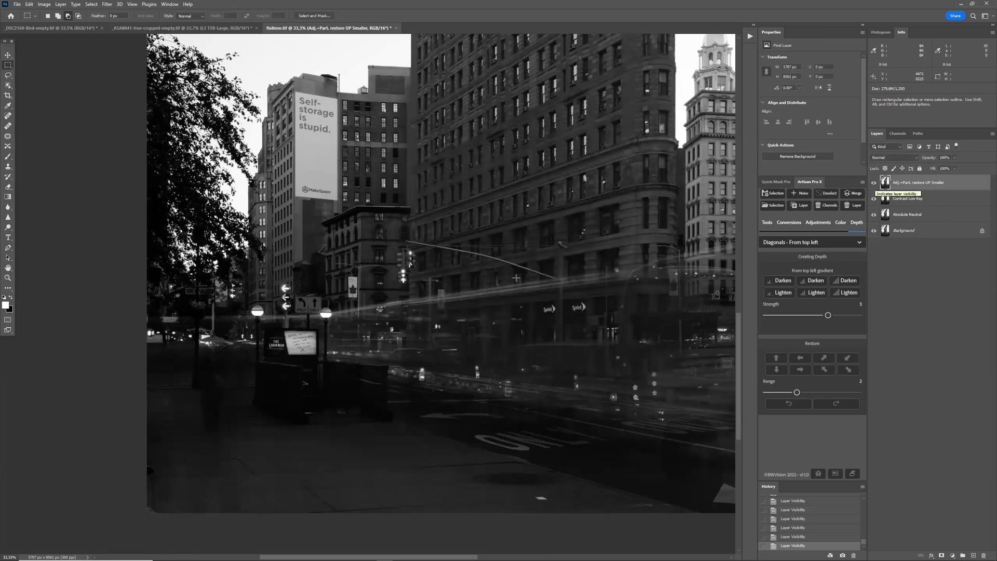
# Reload the MH2-Reg-Sky-ManObj-PB channel as a new selection with the gradient layer active
pyautogui.hotkey('ctrl', '0')
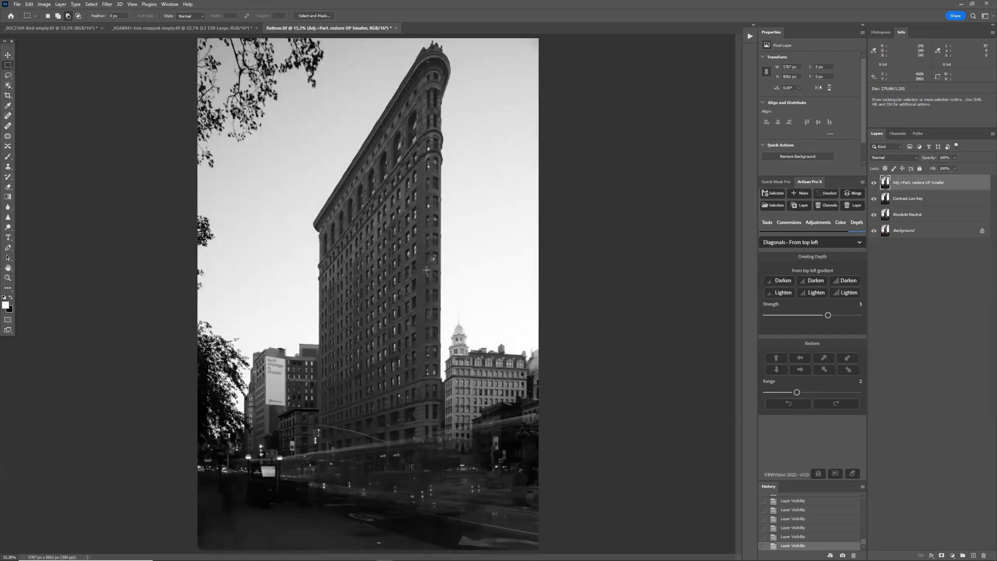
pyautogui.click(773, 205)
pyautogui.click(529, 188)
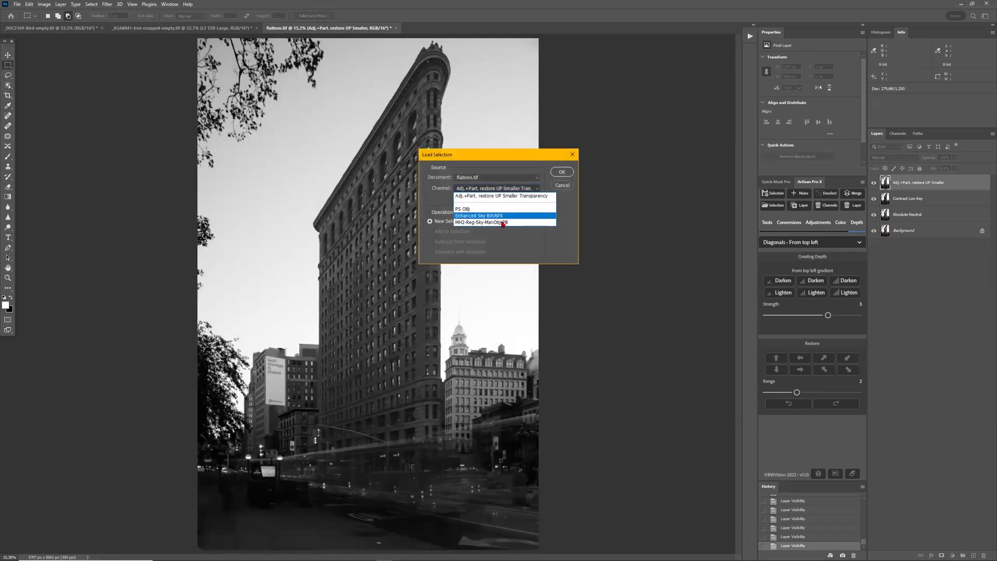
pyautogui.click(503, 225)
pyautogui.click(559, 172)
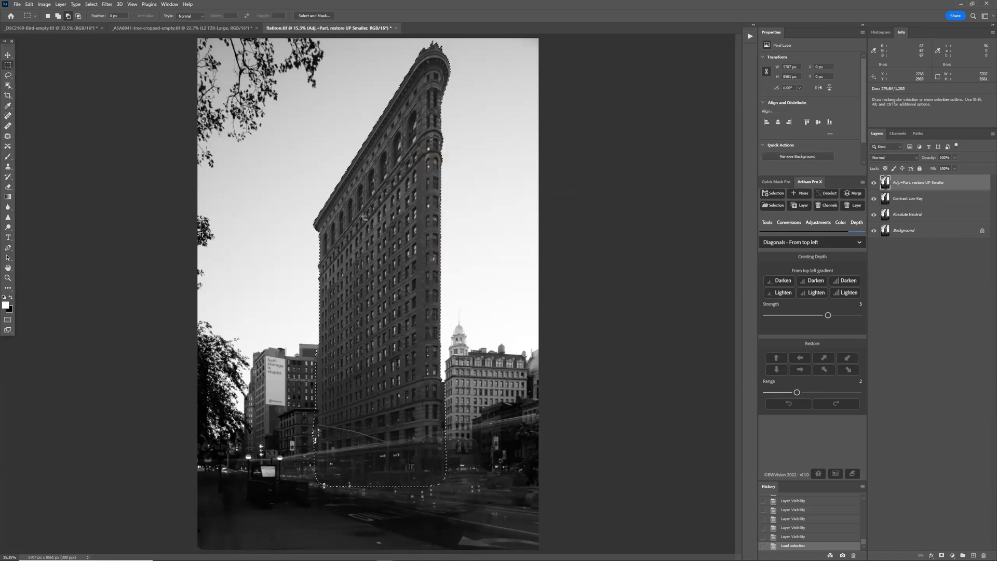
# Lighten the selected building with a large right-to-left gradient at strength 2, compare it with the previous state, and deselect
pyautogui.click(844, 243)
pyautogui.scroll(3, 815, 283)
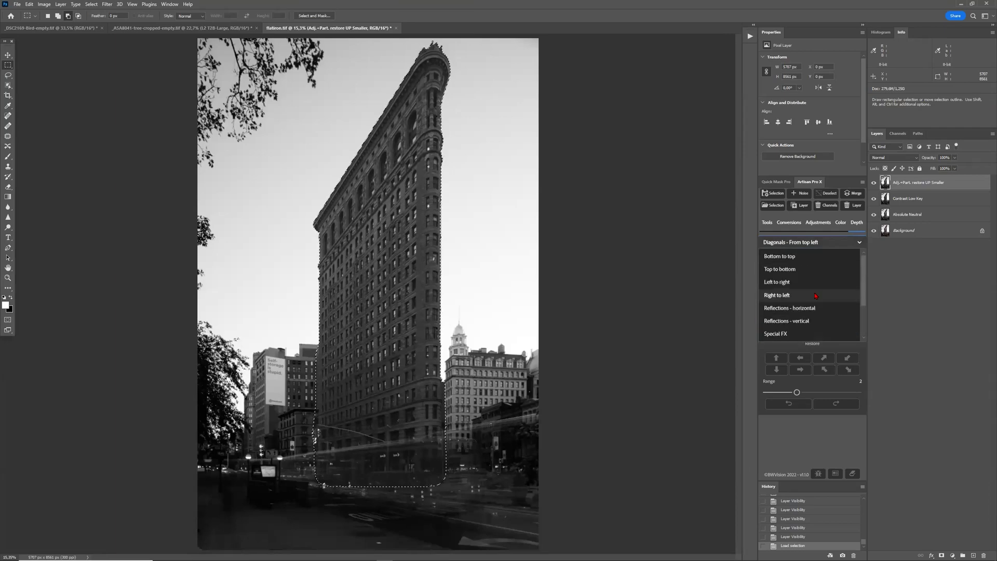
pyautogui.click(811, 294)
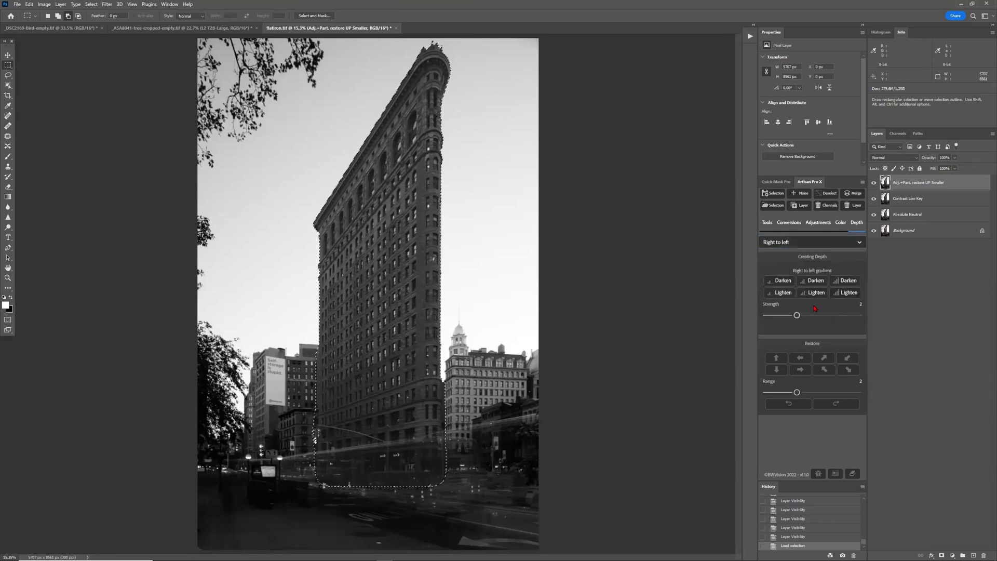
pyautogui.click(849, 295)
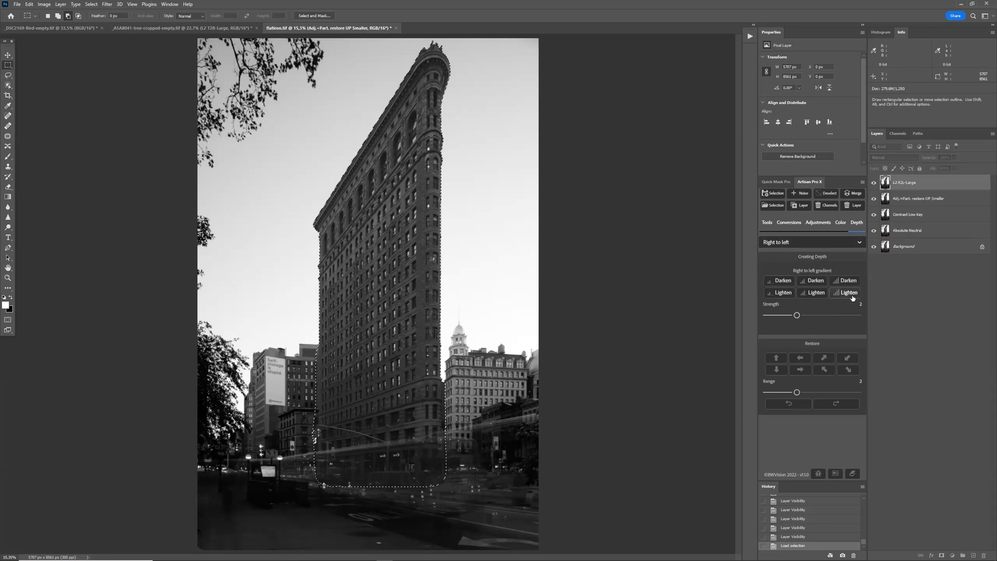
pyautogui.click(874, 183)
pyautogui.click(873, 182)
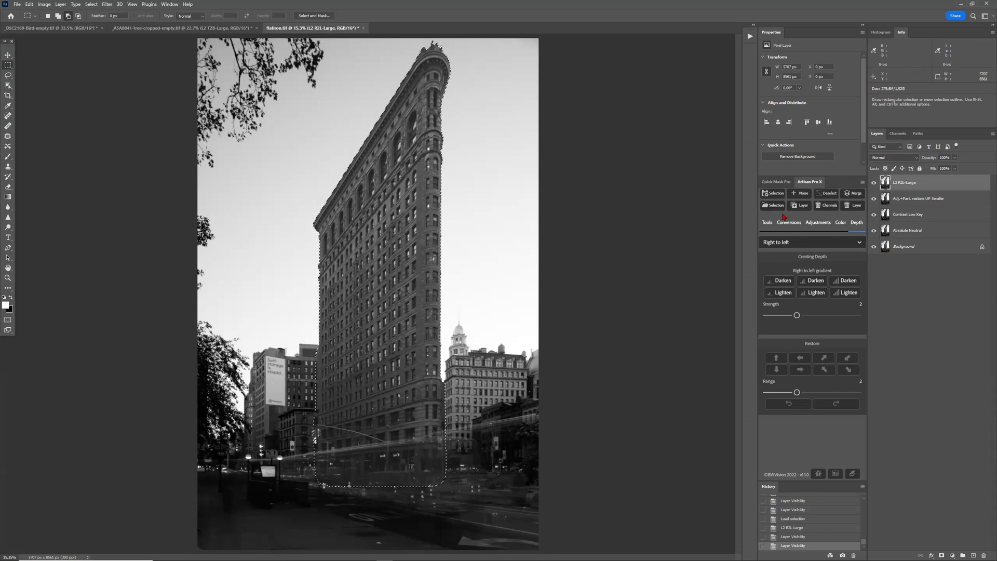
pyautogui.hotkey('ctrl', 'd')
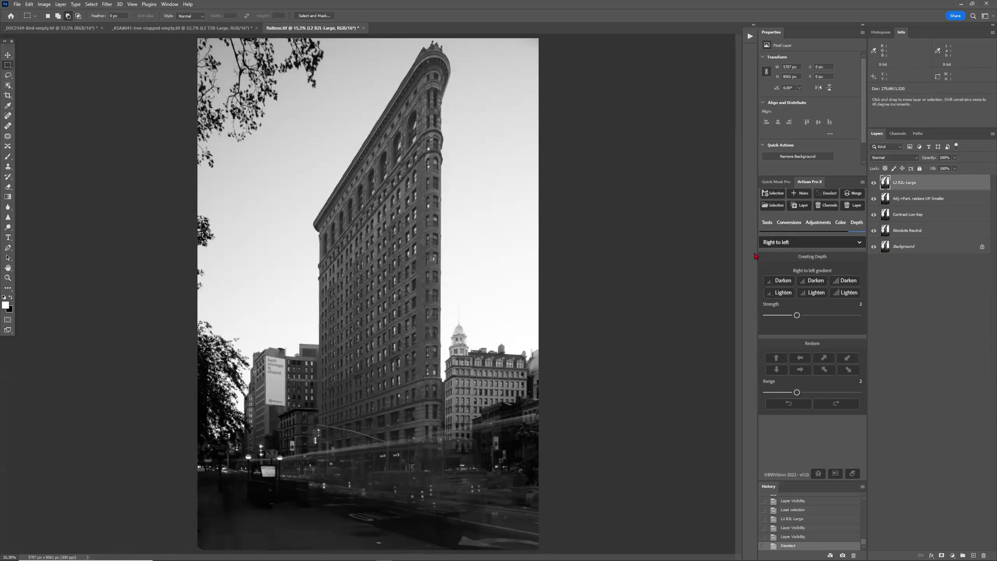
# Compare the street-level part of the photo with and without the right-to-left gradient layer
pyautogui.scroll(1, 258, 470)
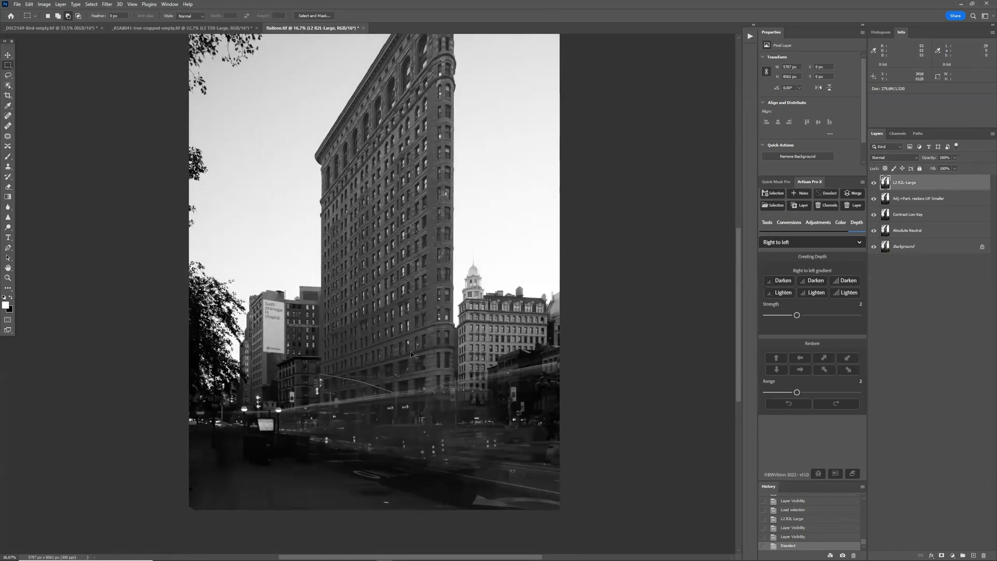
pyautogui.scroll(1, 411, 351)
pyautogui.scroll(1, 394, 379)
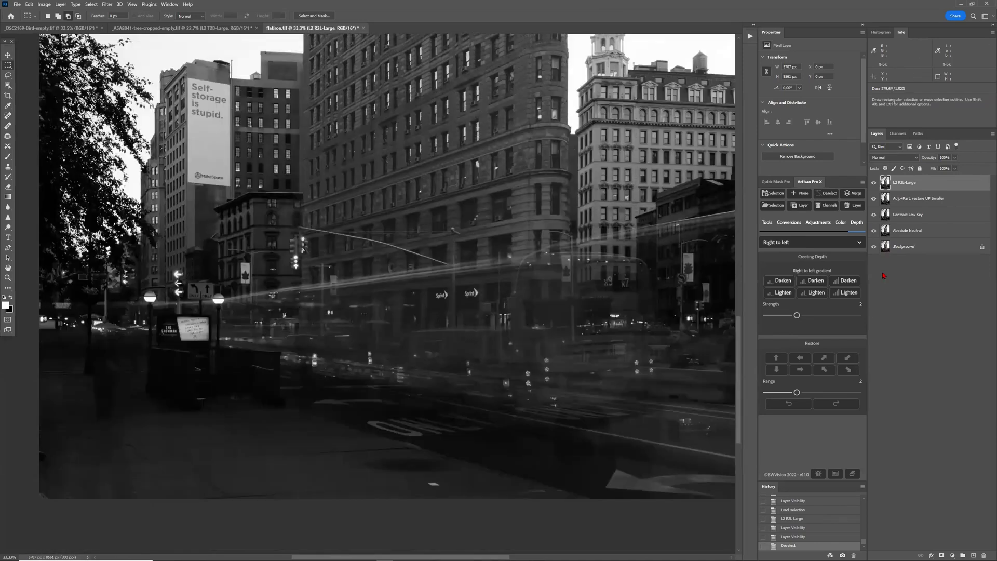
pyautogui.click(874, 183)
pyautogui.click(874, 183)
pyautogui.click(874, 182)
pyautogui.click(874, 183)
pyautogui.click(875, 183)
pyautogui.click(875, 182)
# Reselect the building, partially restore the right-to-left gradient upward at range 2, and compare the result with the layer hidden
pyautogui.click(92, 5)
pyautogui.click(101, 31)
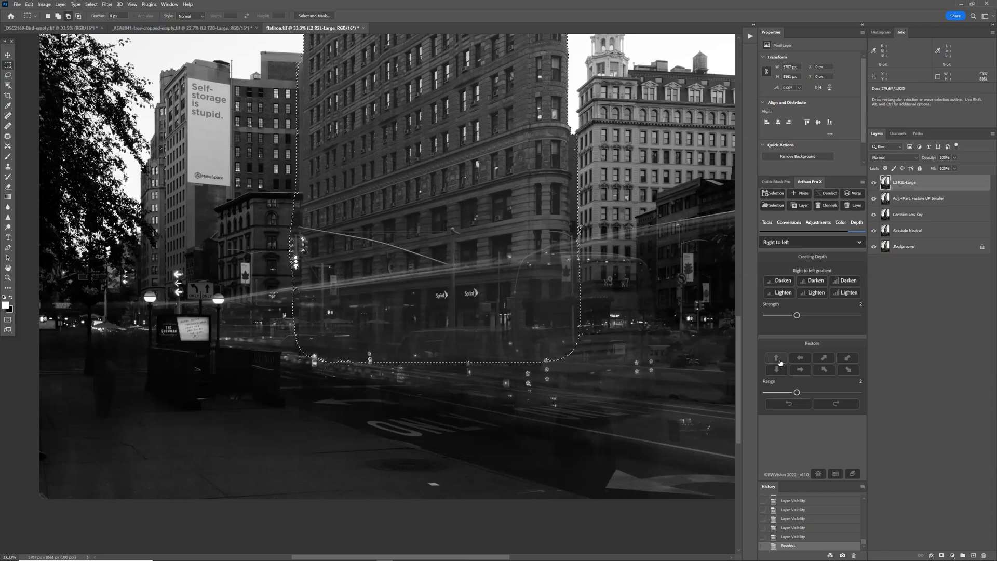
pyautogui.click(779, 362)
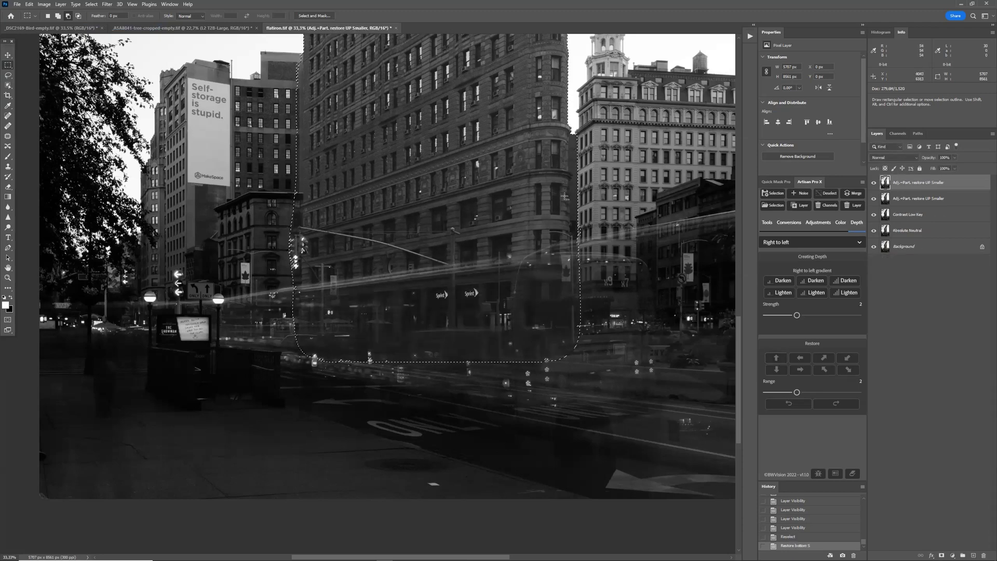
pyautogui.click(874, 183)
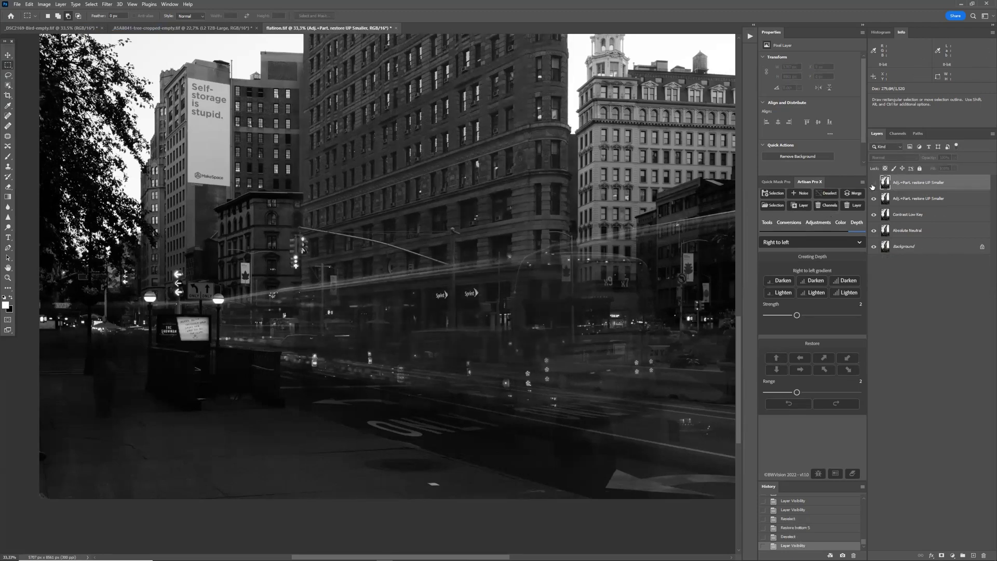
pyautogui.click(873, 183)
pyautogui.hotkey('ctrl', '0')
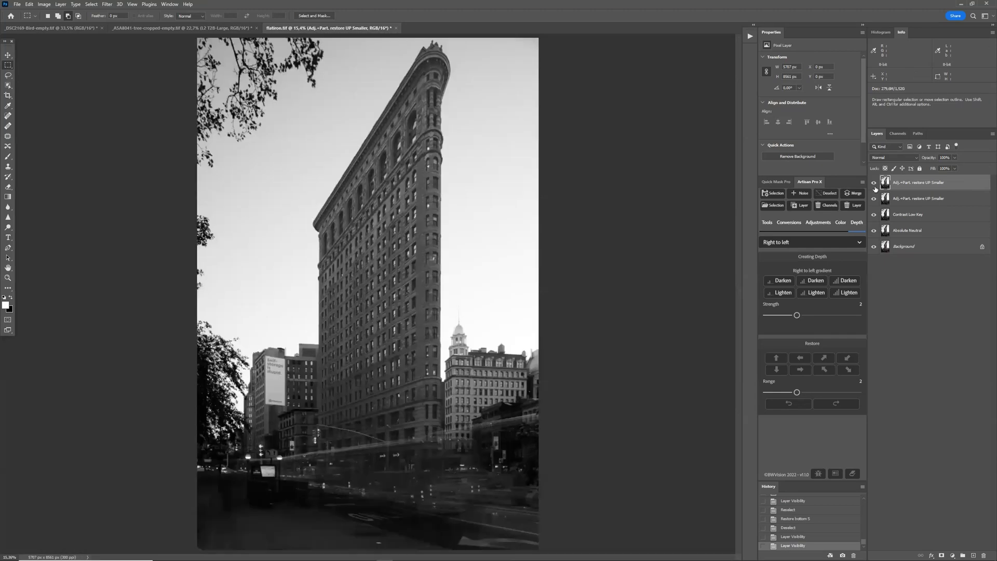
pyautogui.click(873, 184)
pyautogui.click(874, 184)
# Reselect the building, partially restore the gradient layer rightward at range 2, compare it with the layer hidden, and deselect
pyautogui.click(90, 4)
pyautogui.click(101, 24)
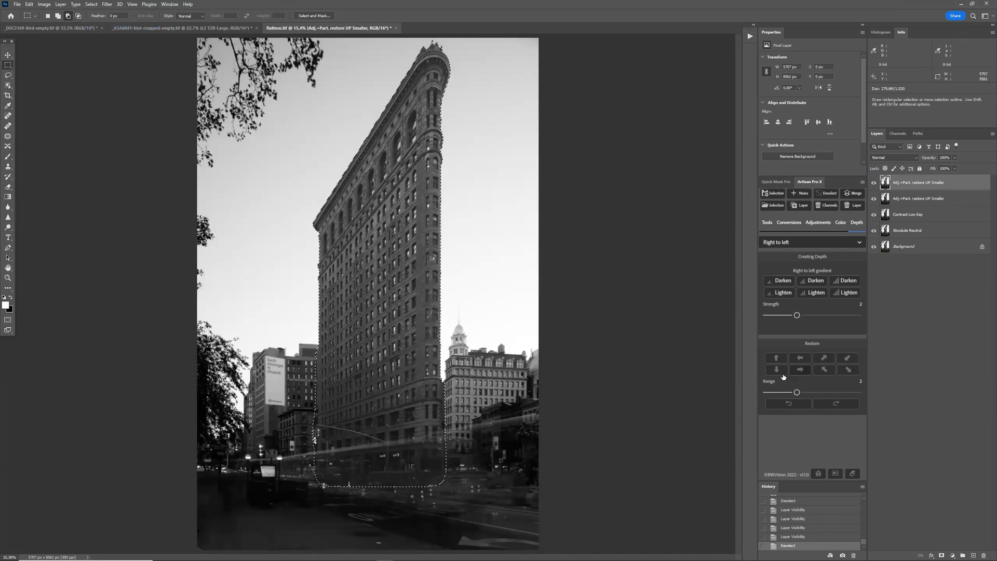
pyautogui.click(804, 371)
pyautogui.click(873, 182)
pyautogui.click(873, 183)
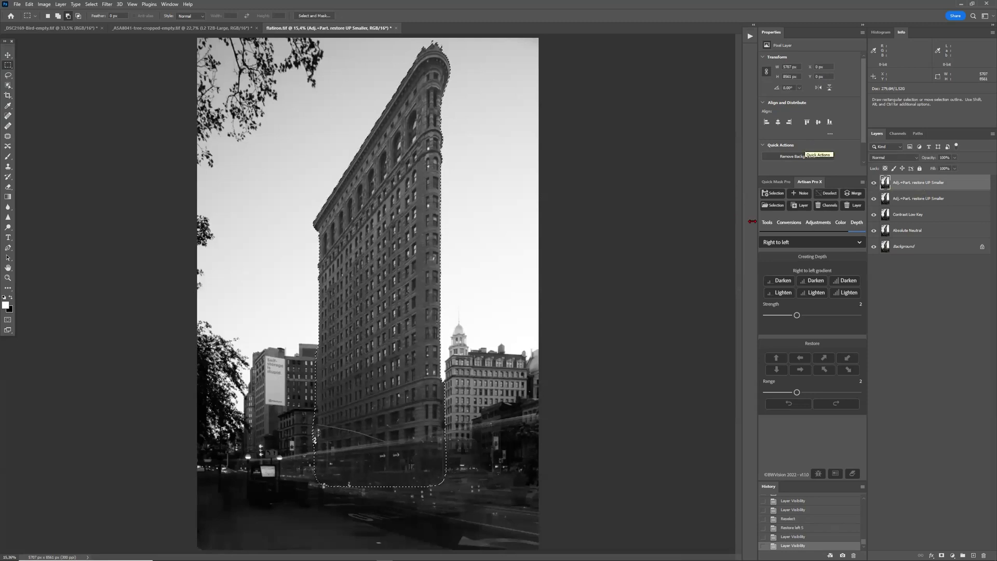
pyautogui.click(826, 194)
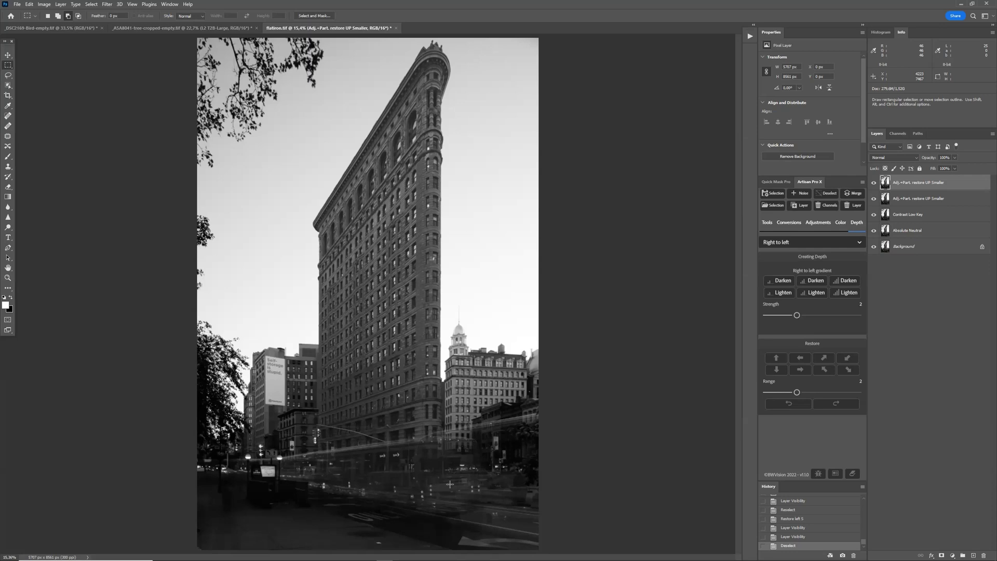
# Examine the soft and hard edges of the MH2-Reg-Sky-ManObj-PB channel mask, and return to the RGB composite view
pyautogui.click(897, 133)
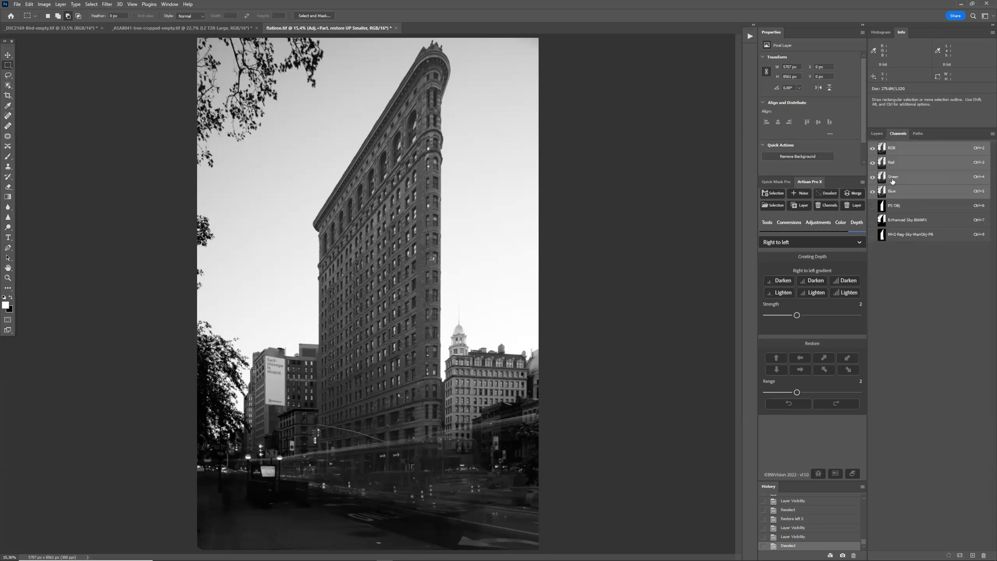
pyautogui.click(908, 237)
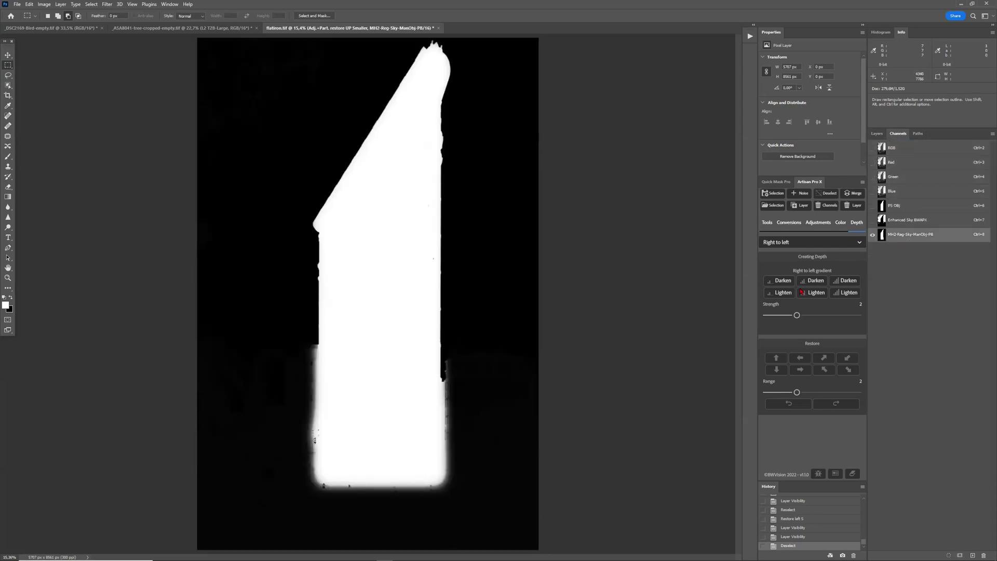
pyautogui.click(917, 152)
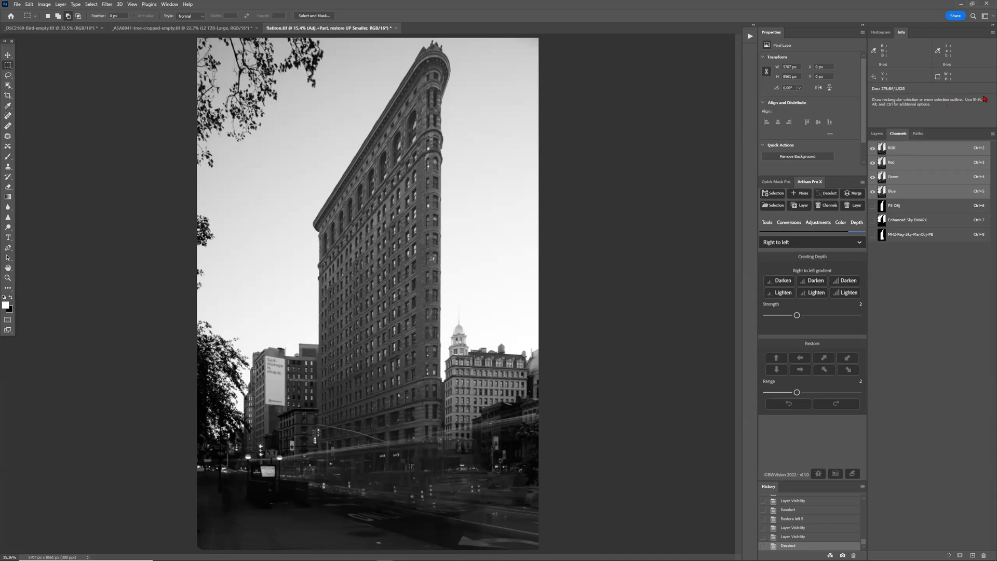
# Switch Artisan Pro X from the depth tools to Micro Zone Adjustments
pyautogui.click(815, 224)
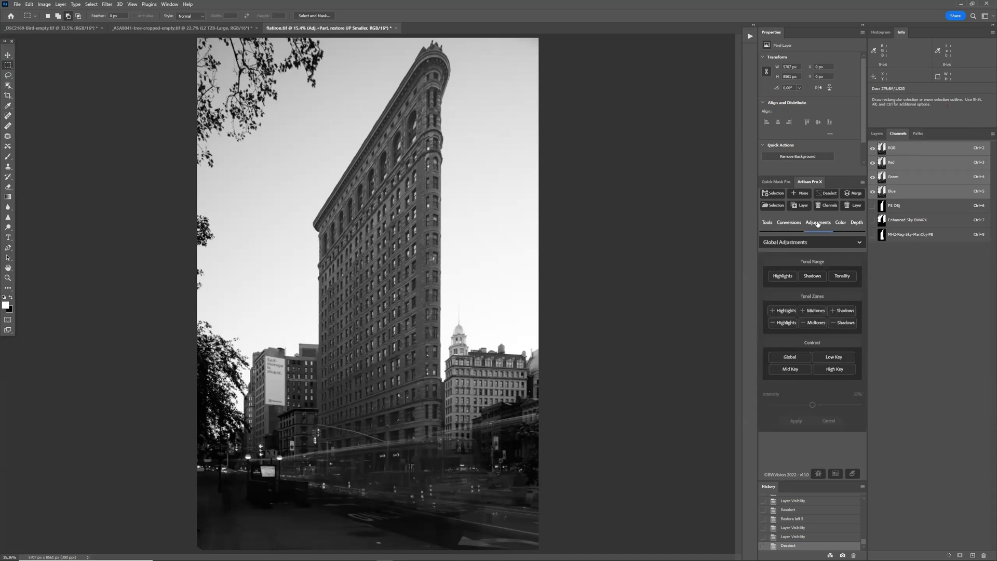
pyautogui.click(823, 243)
pyautogui.click(804, 281)
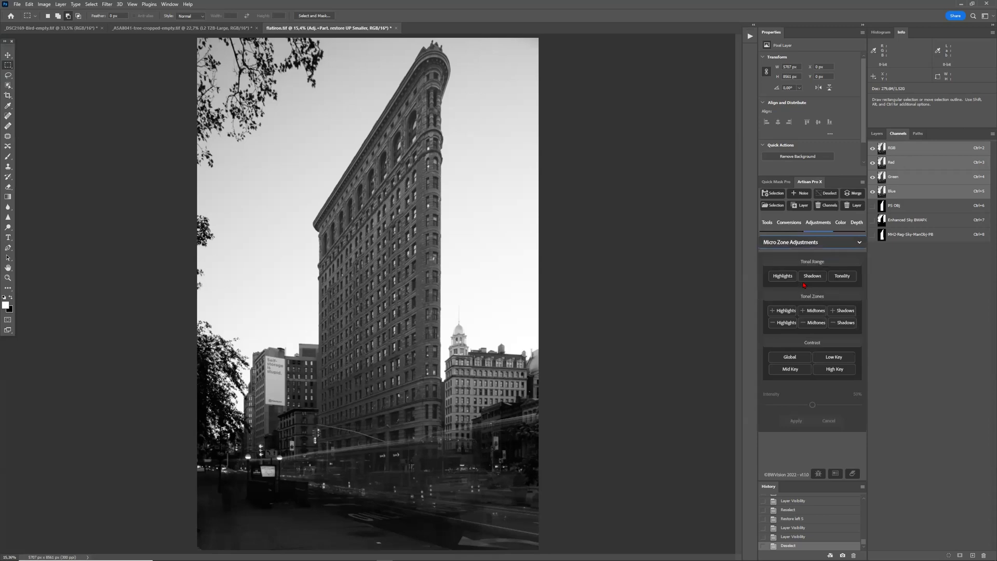